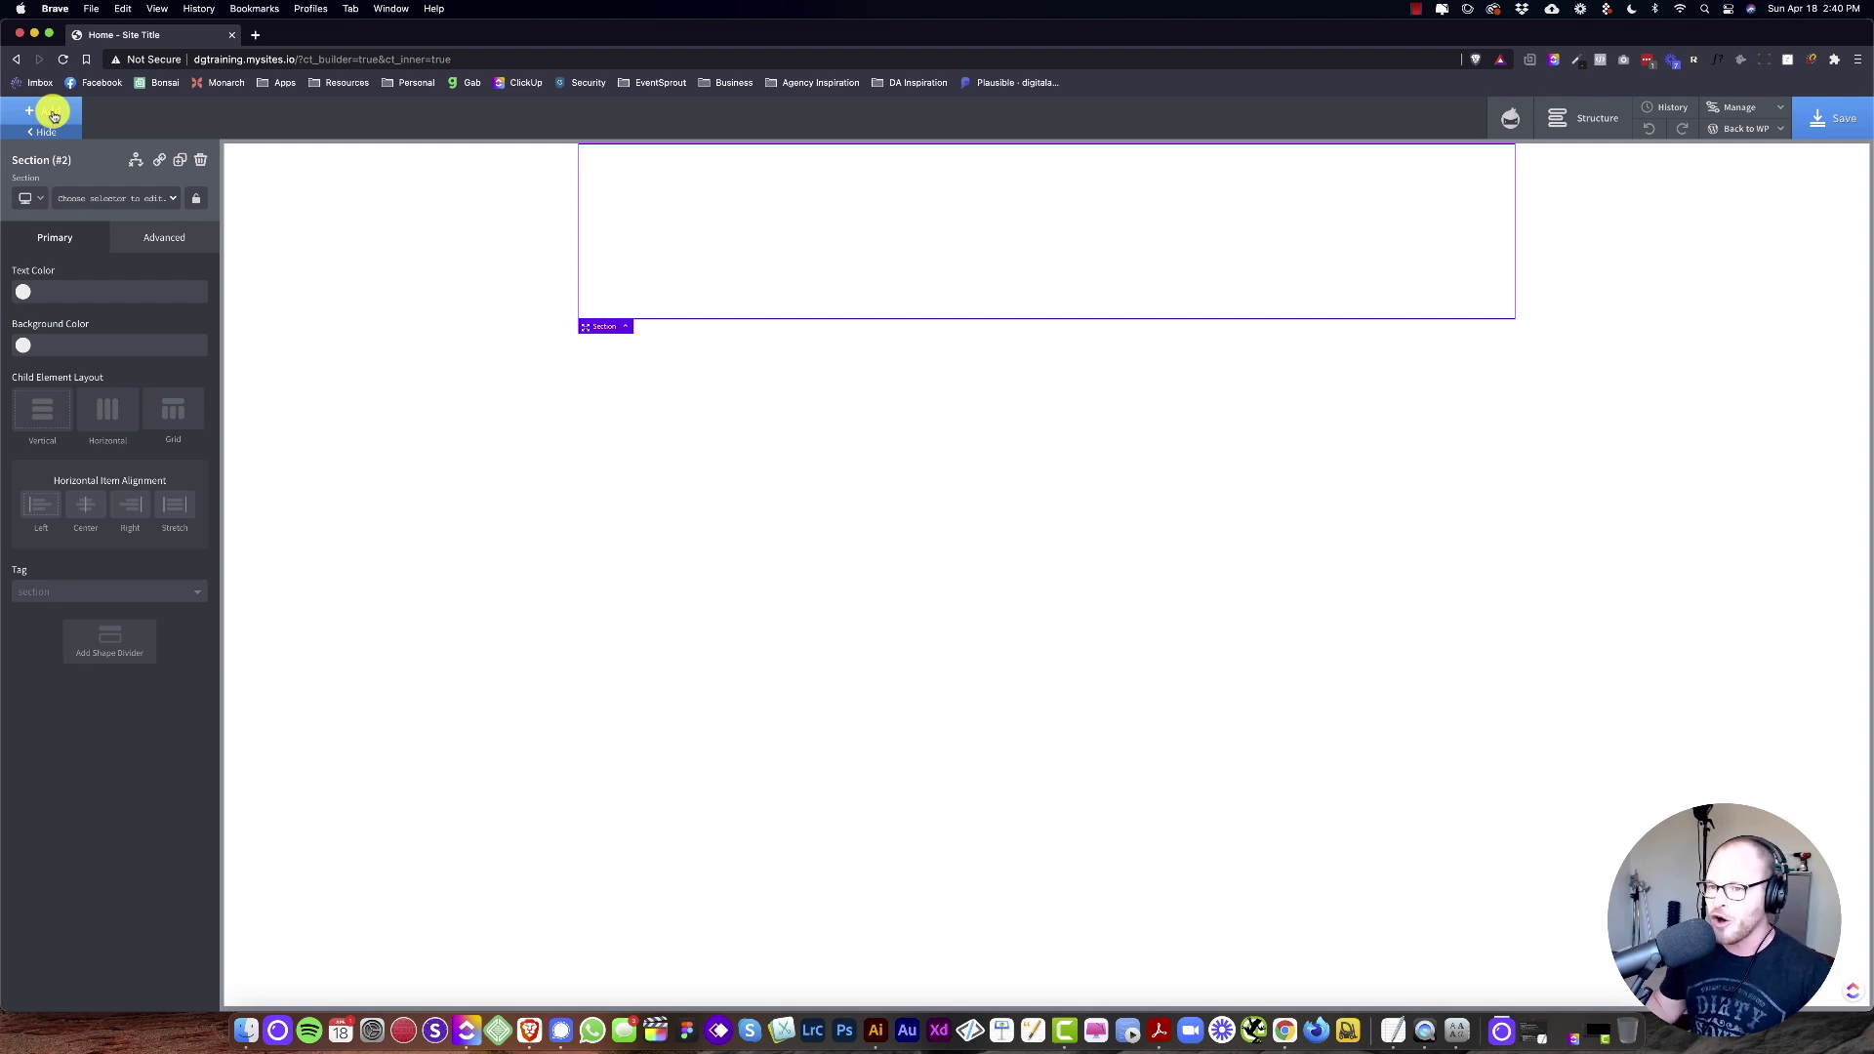
Step: Add a div inside the empty section and assign it the class card
{"action": "left_click", "coordinate": [64, 114]}
{"action": "type", "text": "div"}
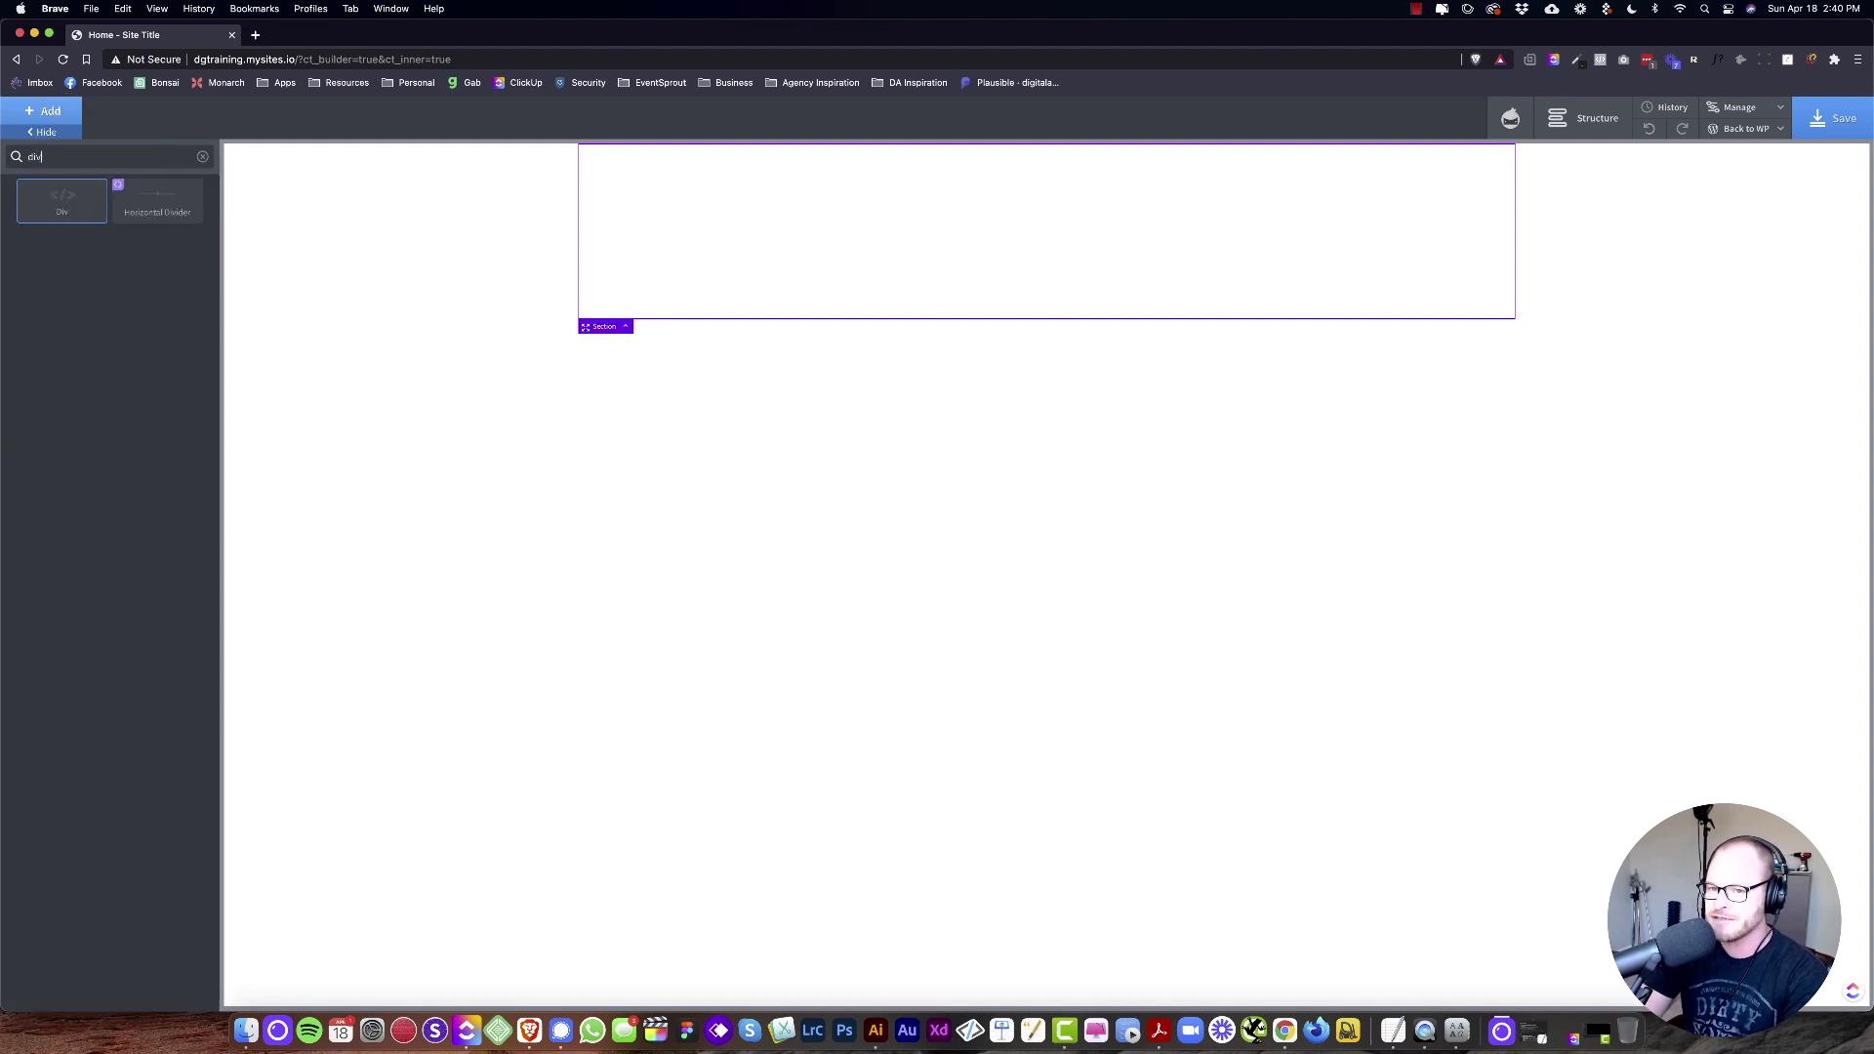
{"action": "key", "text": "Return"}
{"action": "left_click", "coordinate": [104, 199]}
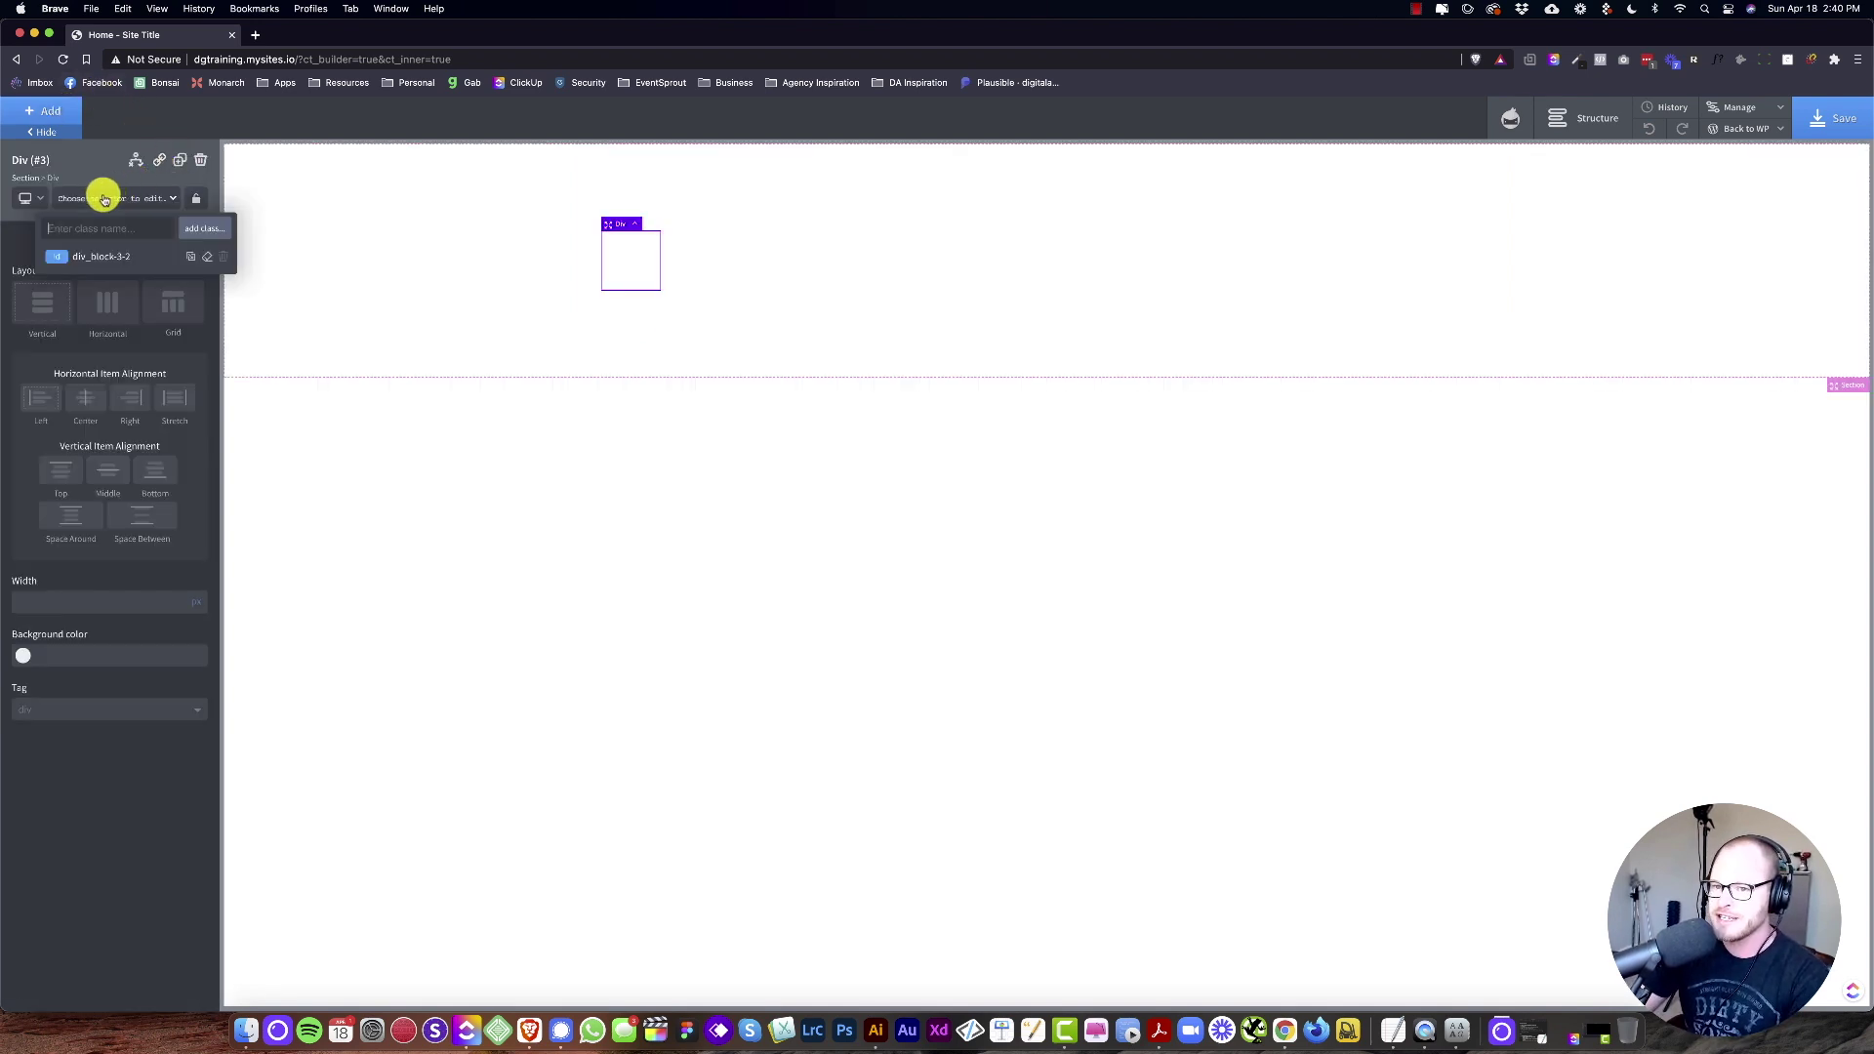
{"action": "type", "text": "card"}
{"action": "key", "text": "Return"}
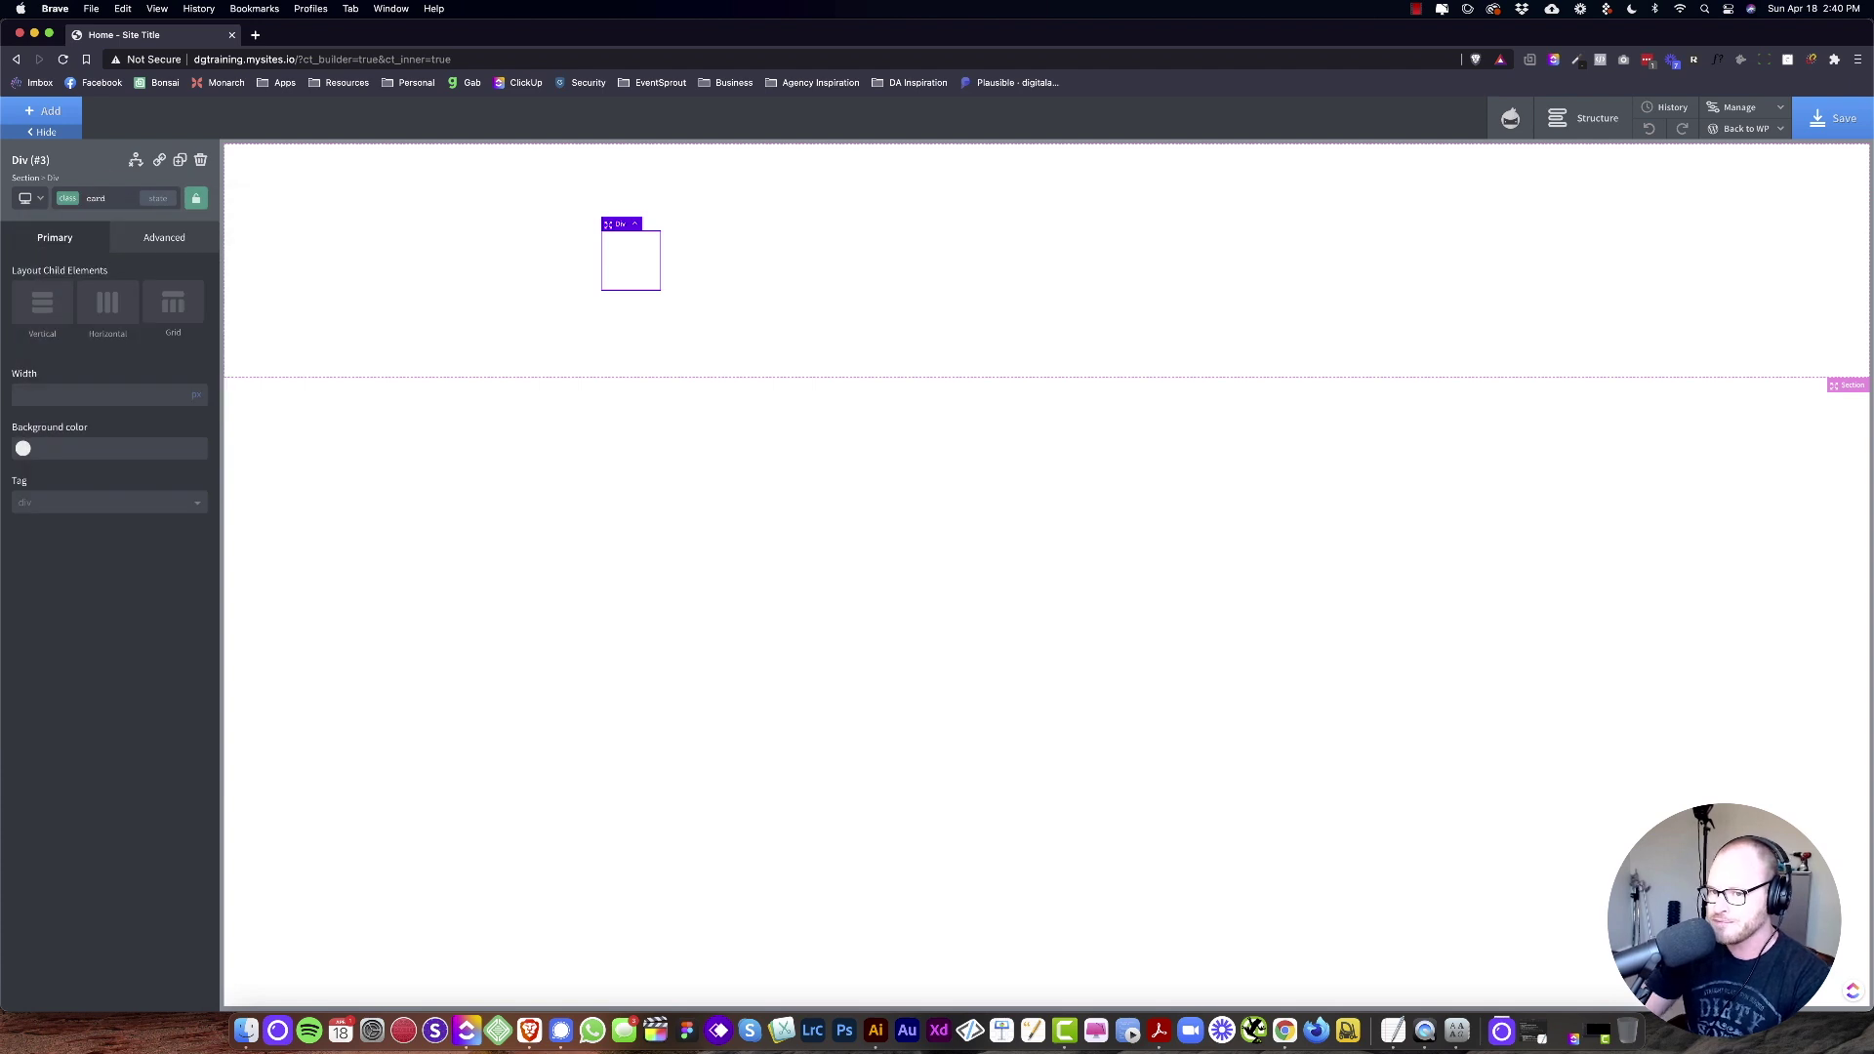
Step: Add a basic icon element inside the card div
{"action": "left_click", "coordinate": [54, 118]}
{"action": "type", "text": "ic"}
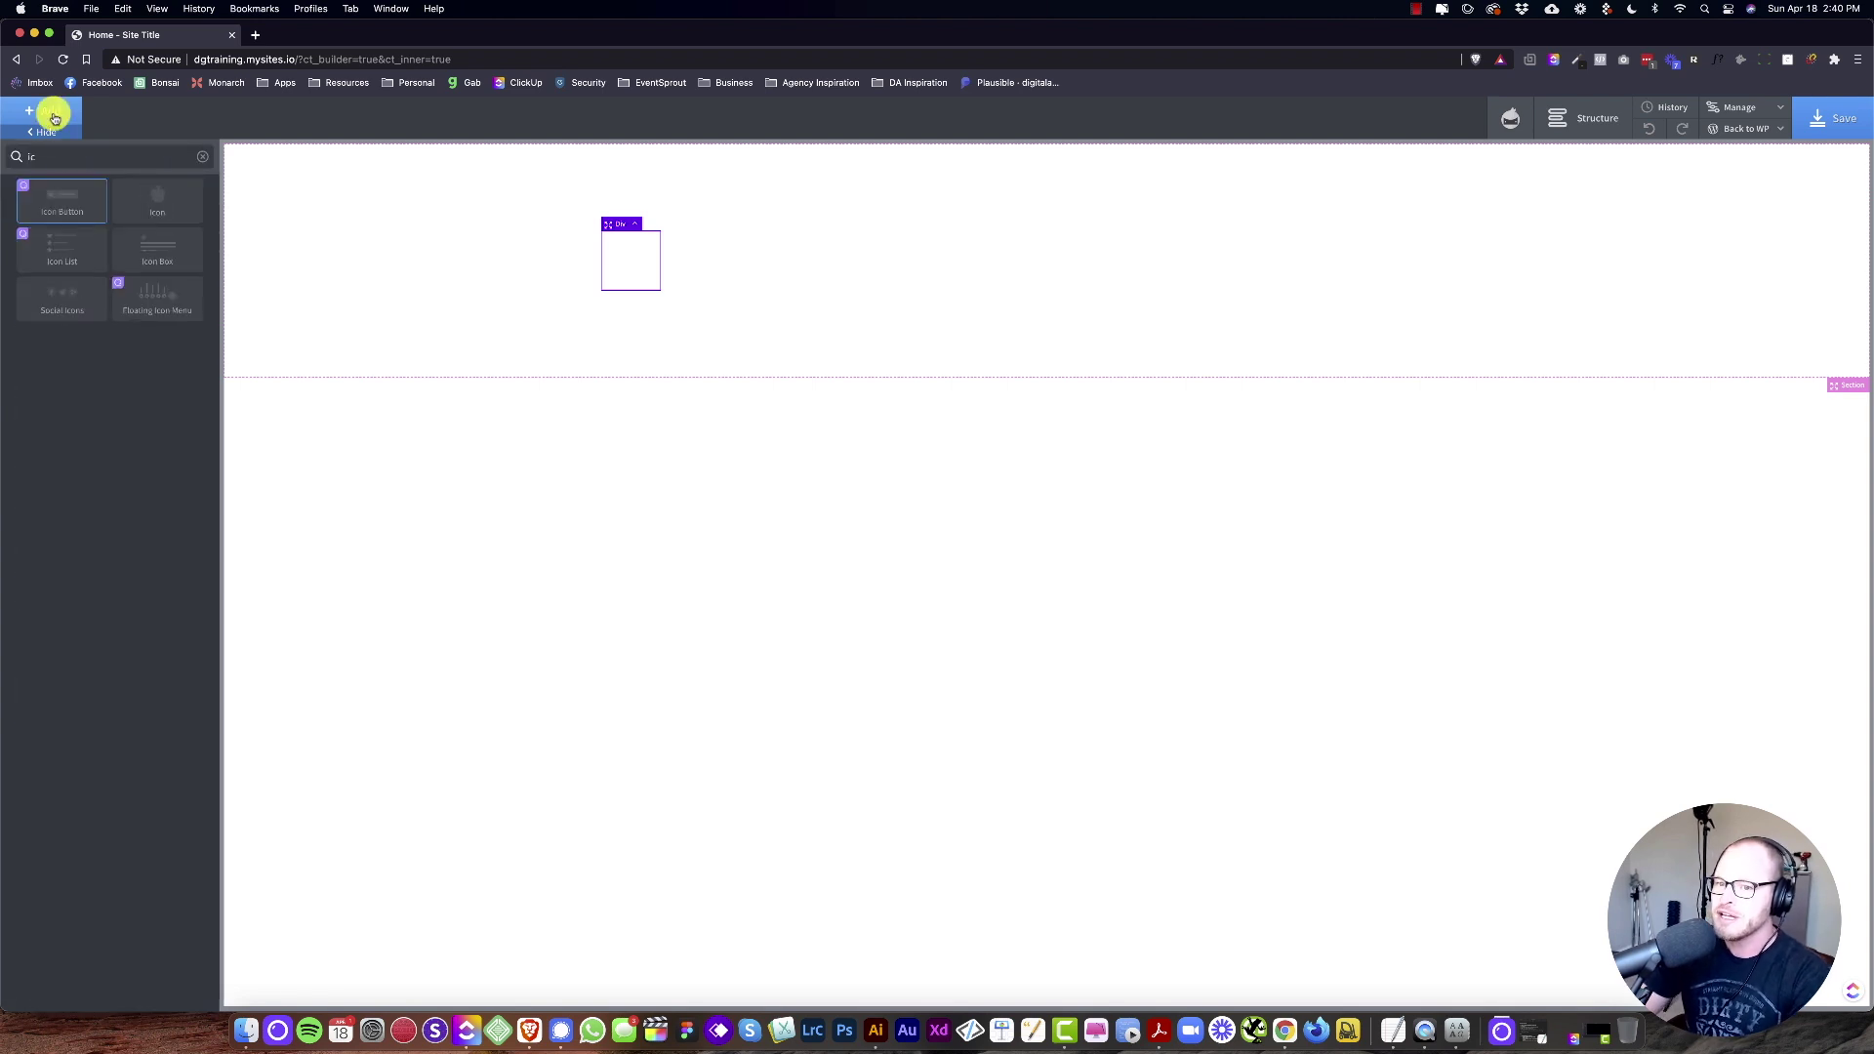
{"action": "left_click", "coordinate": [165, 211]}
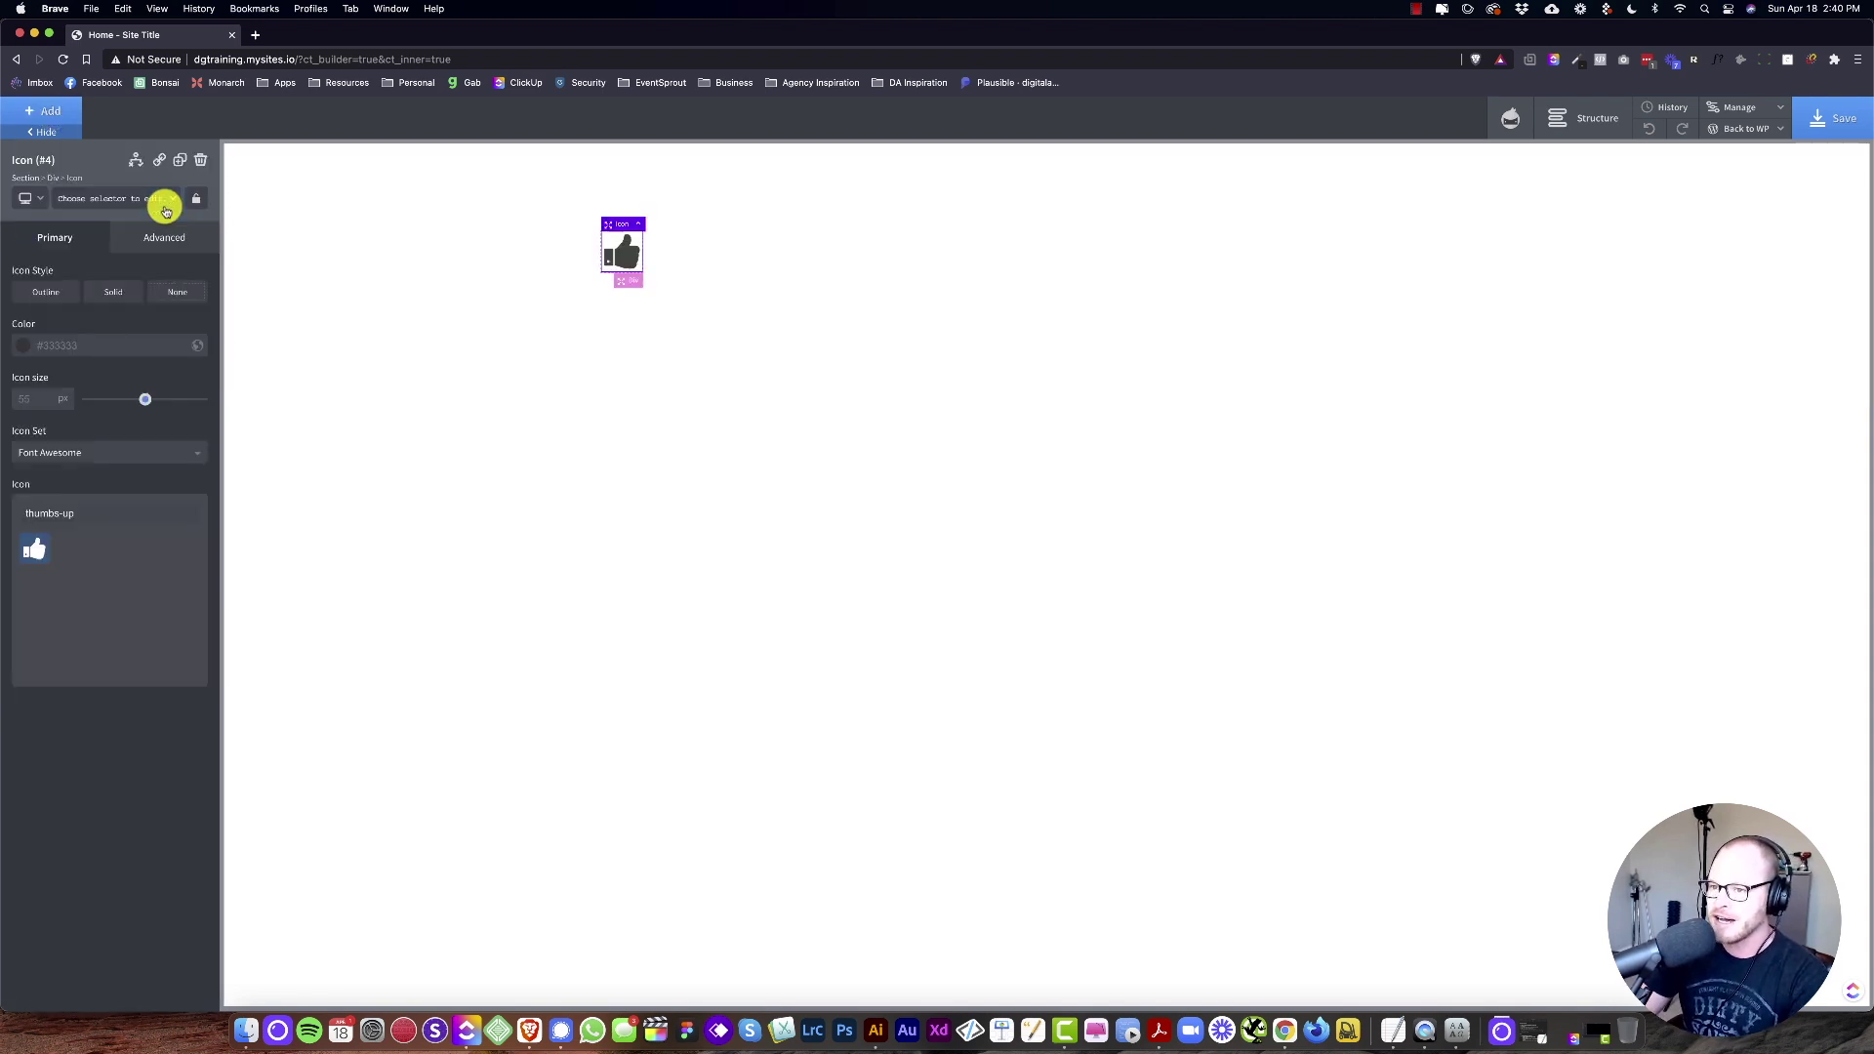
Step: Add a heading below the icon, set its tag to h3 and assign it the class c-text-l
{"action": "left_click", "coordinate": [63, 116]}
{"action": "type", "text": "head"}
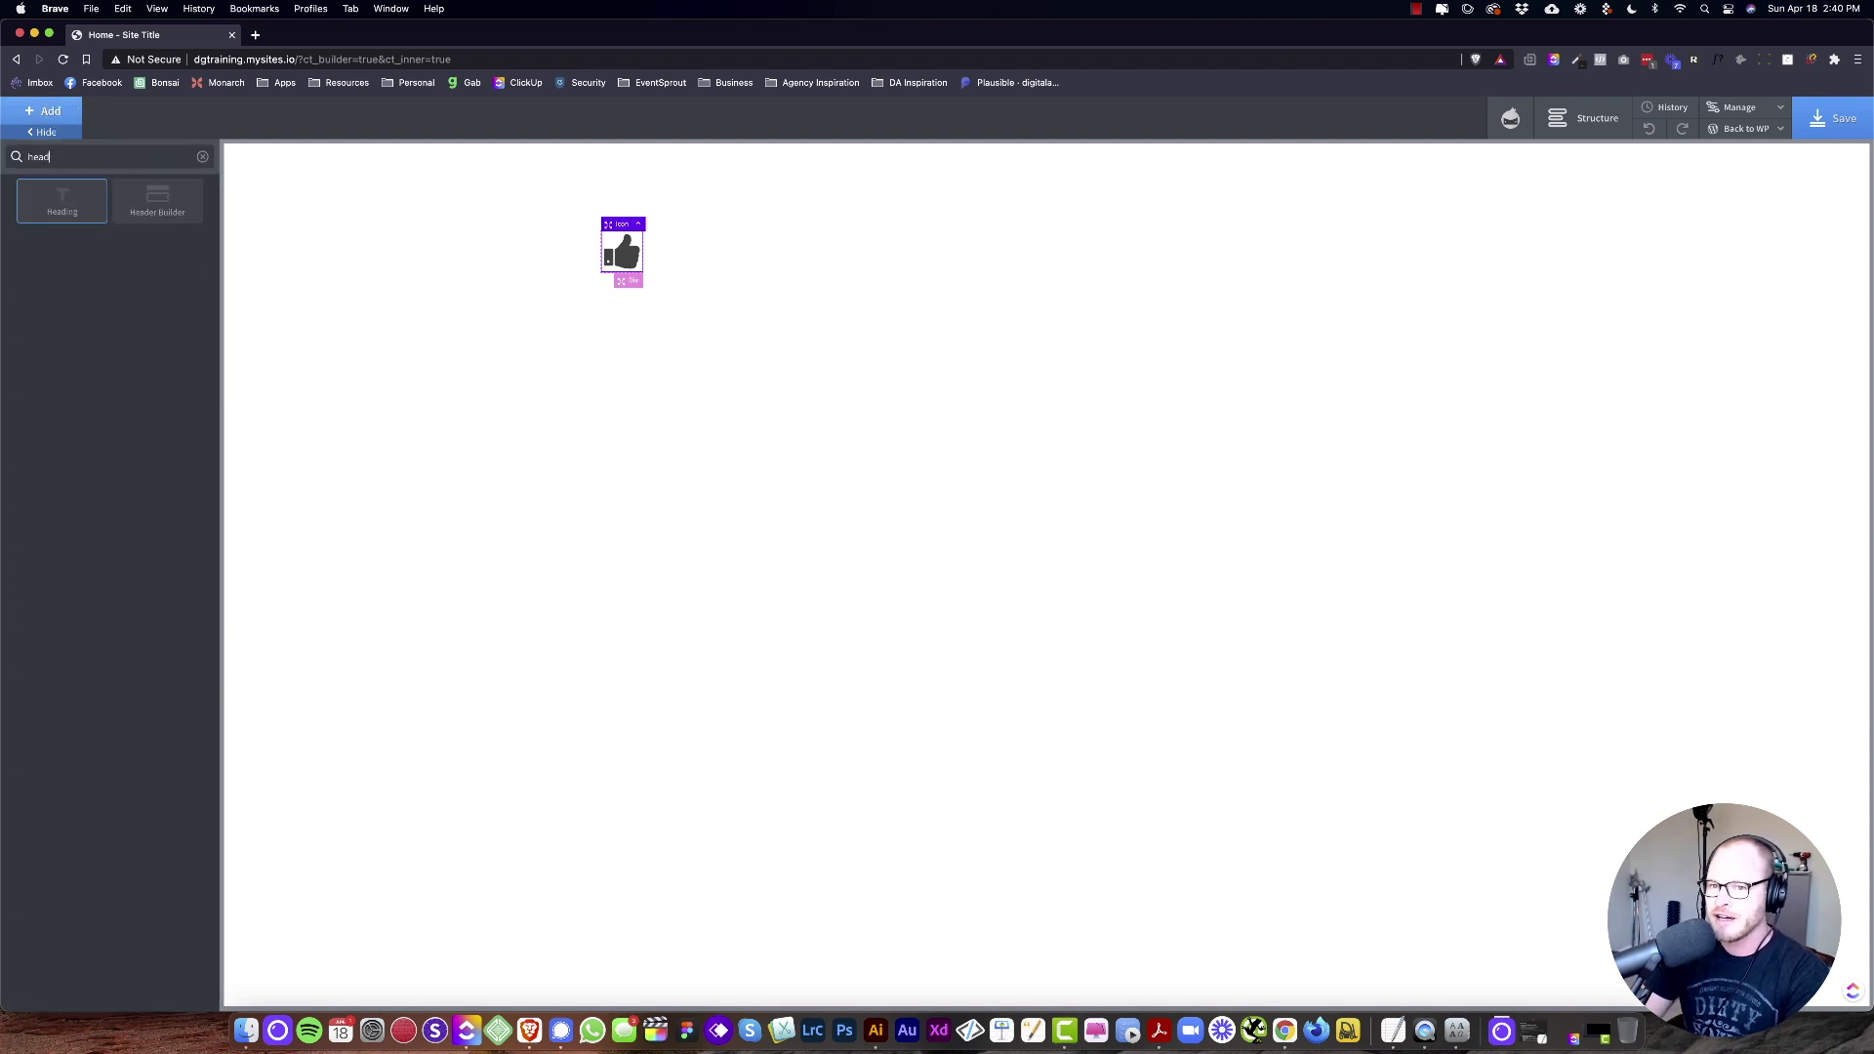
{"action": "left_click", "coordinate": [60, 188]}
{"action": "left_click", "coordinate": [112, 503]}
{"action": "left_click", "coordinate": [96, 572]}
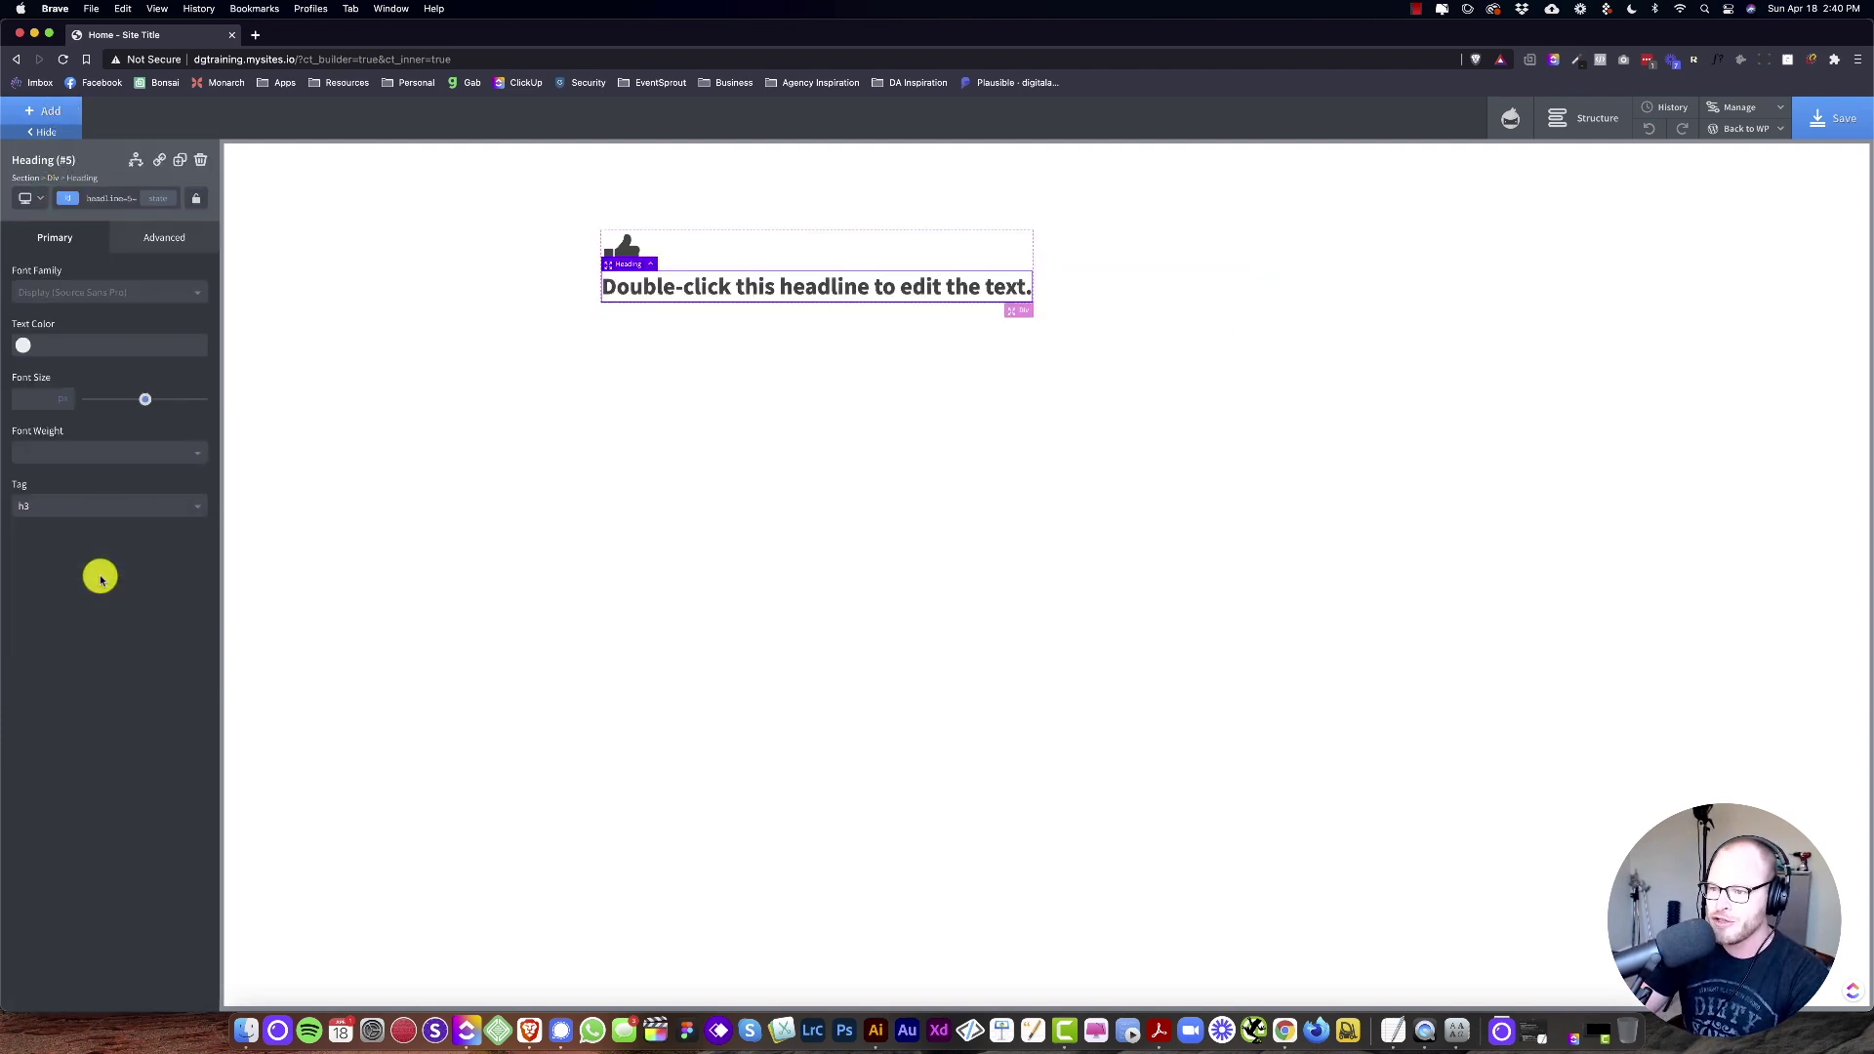
{"action": "left_click", "coordinate": [125, 194]}
{"action": "type", "text": "text"}
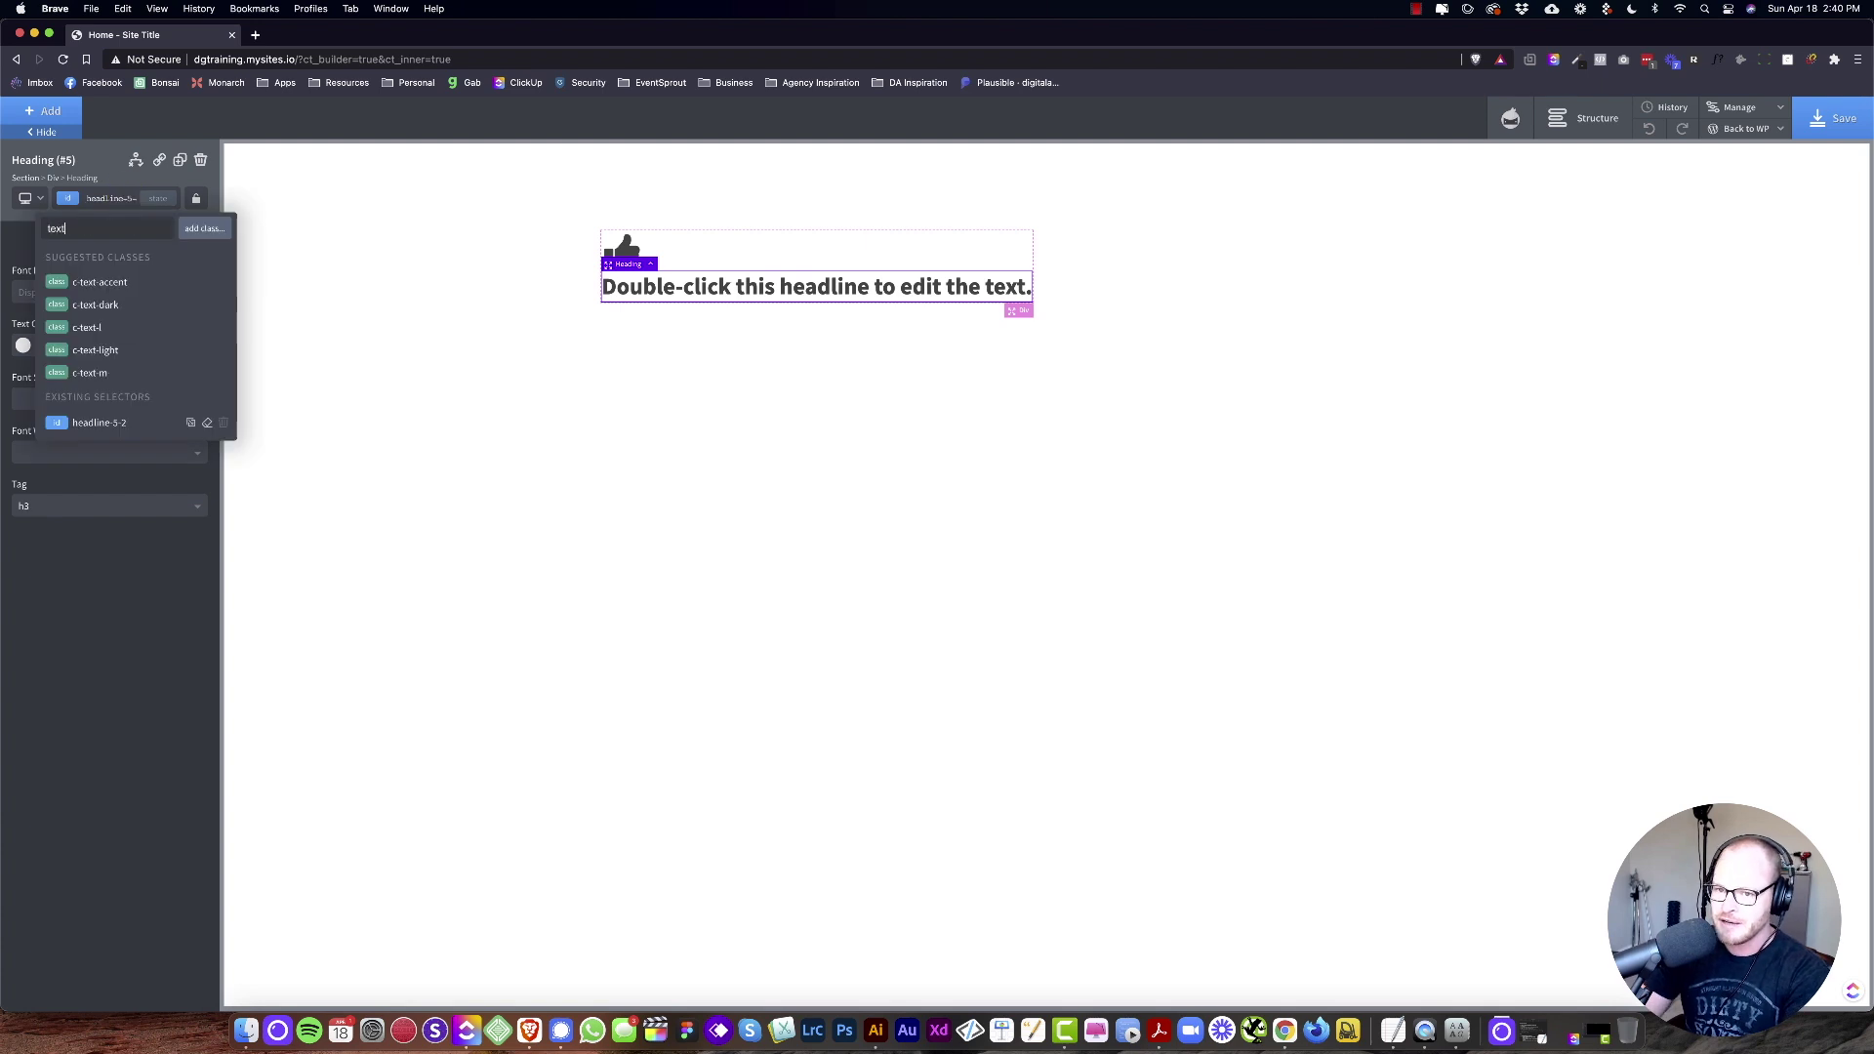
{"action": "left_click", "coordinate": [114, 322]}
Step: Add a text element below the heading and a button below the text
{"action": "left_click", "coordinate": [44, 110]}
{"action": "type", "text": "te"}
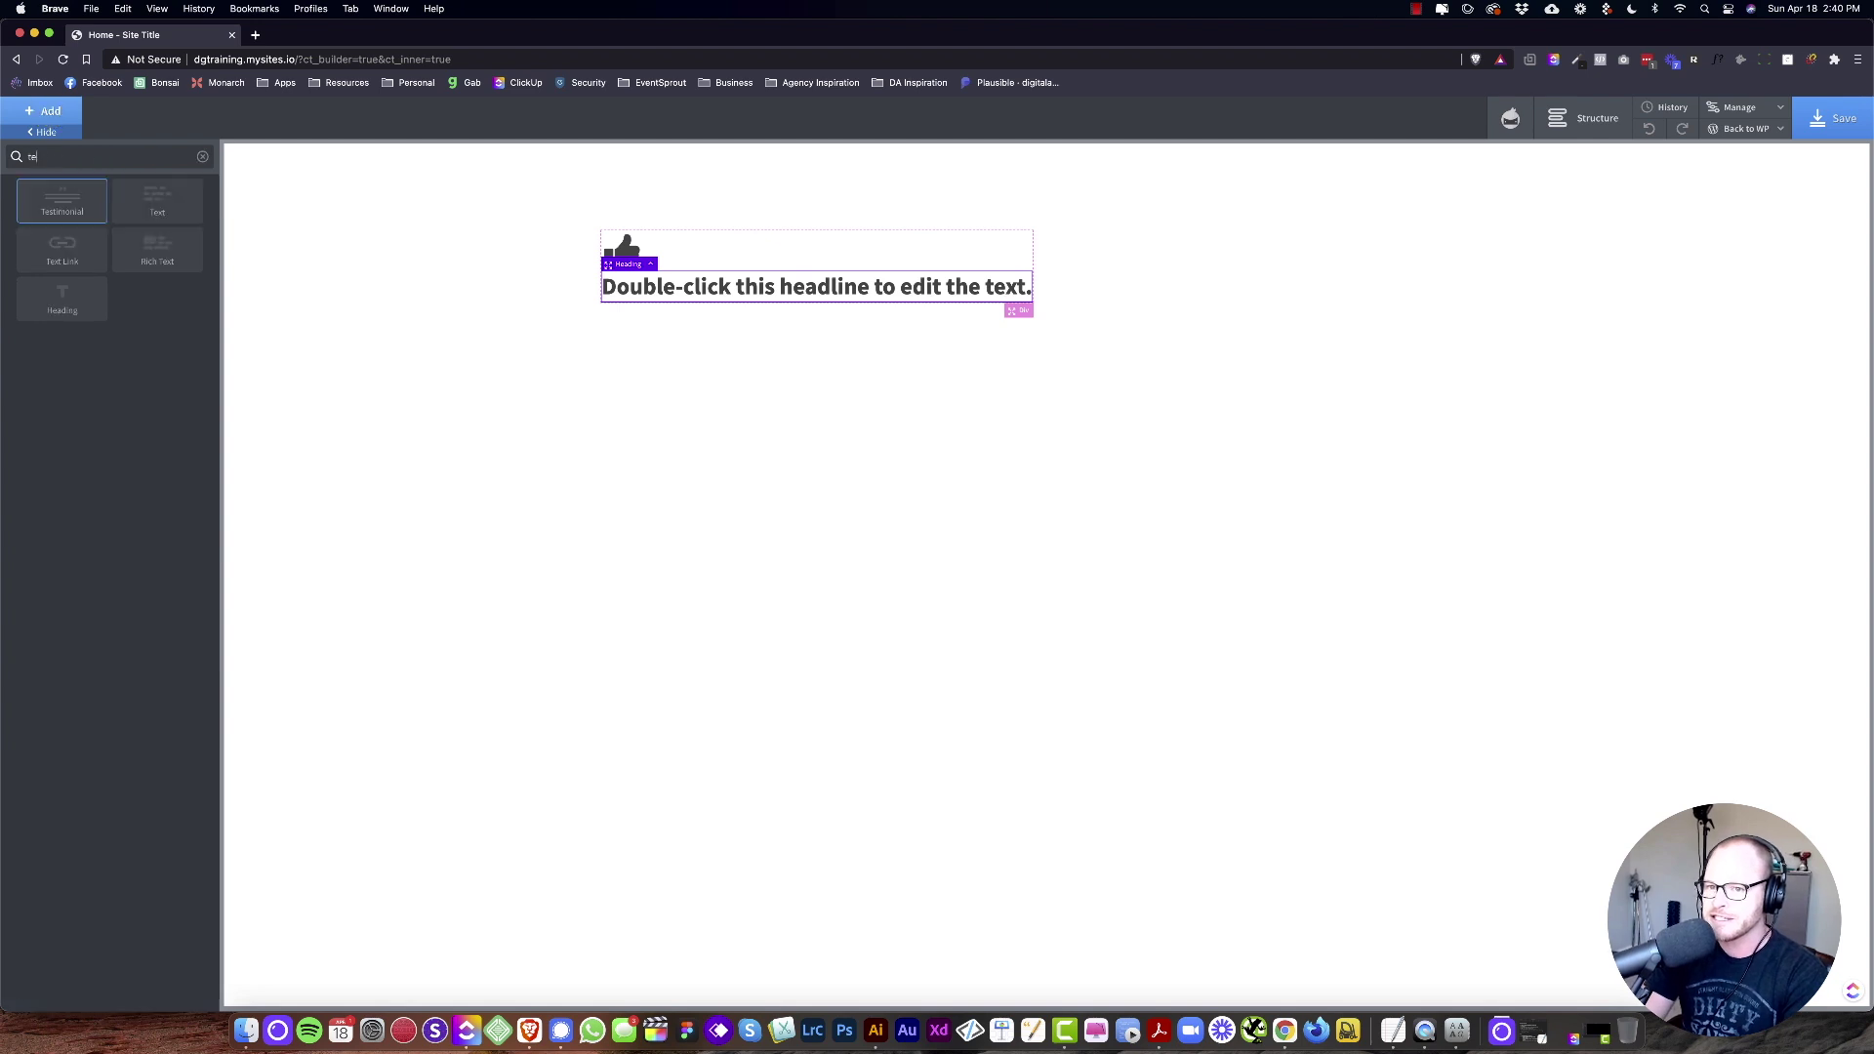
{"action": "left_click", "coordinate": [176, 201]}
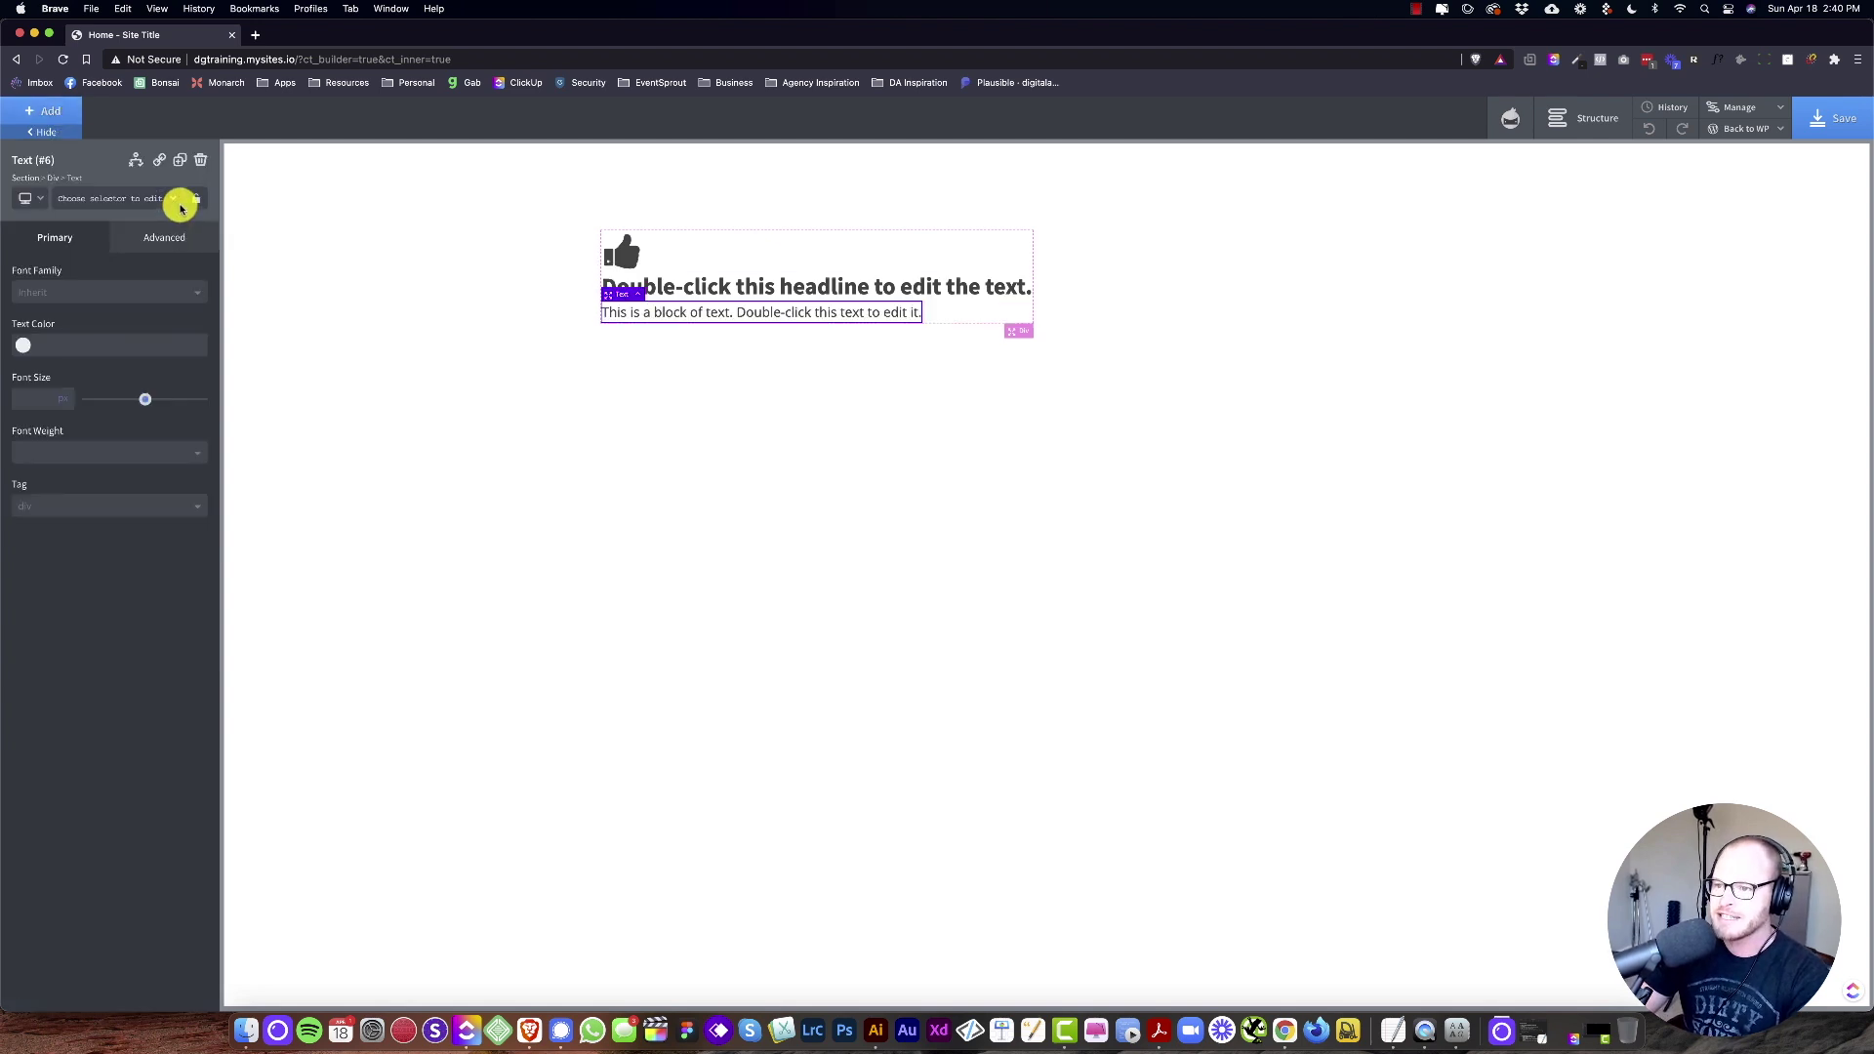
{"action": "left_click", "coordinate": [41, 110]}
{"action": "type", "text": "bu"}
{"action": "left_click", "coordinate": [61, 198]}
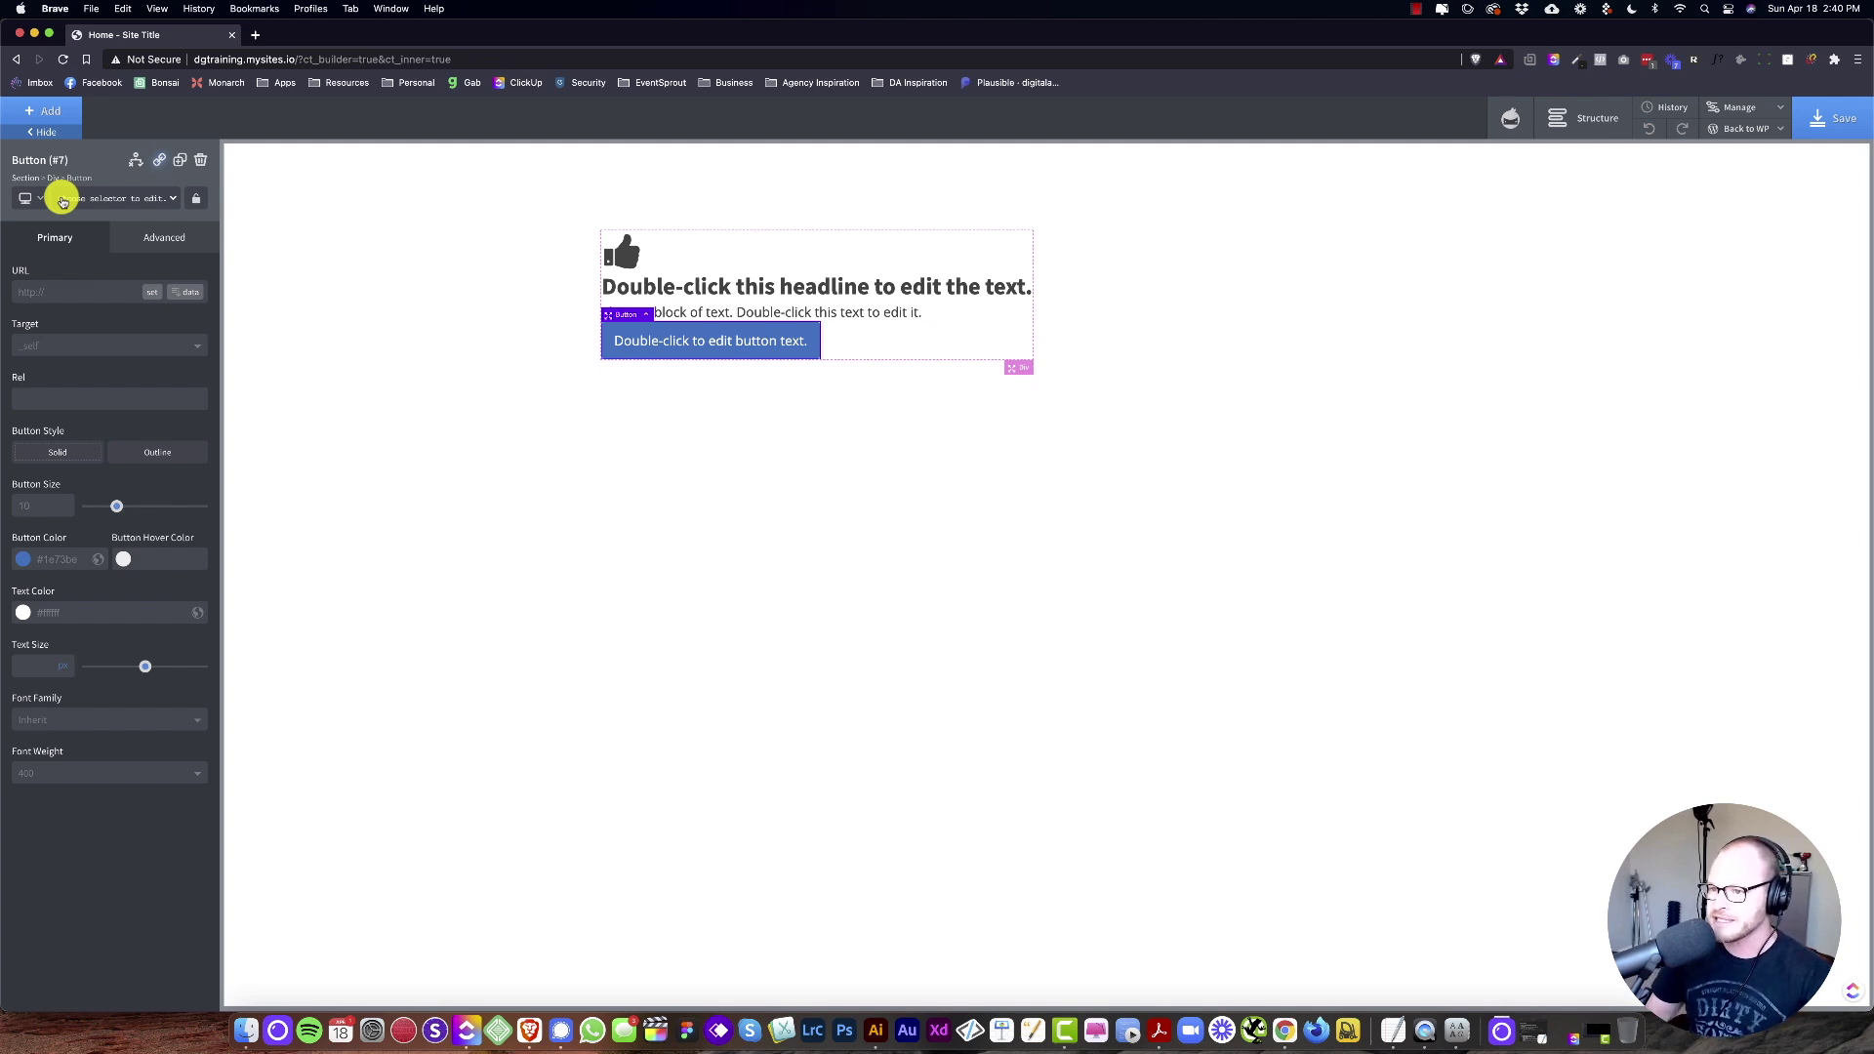
Step: Add a second div directly inside the section, below the card, and assign it the class c-columns-3
{"action": "left_click", "coordinate": [381, 317]}
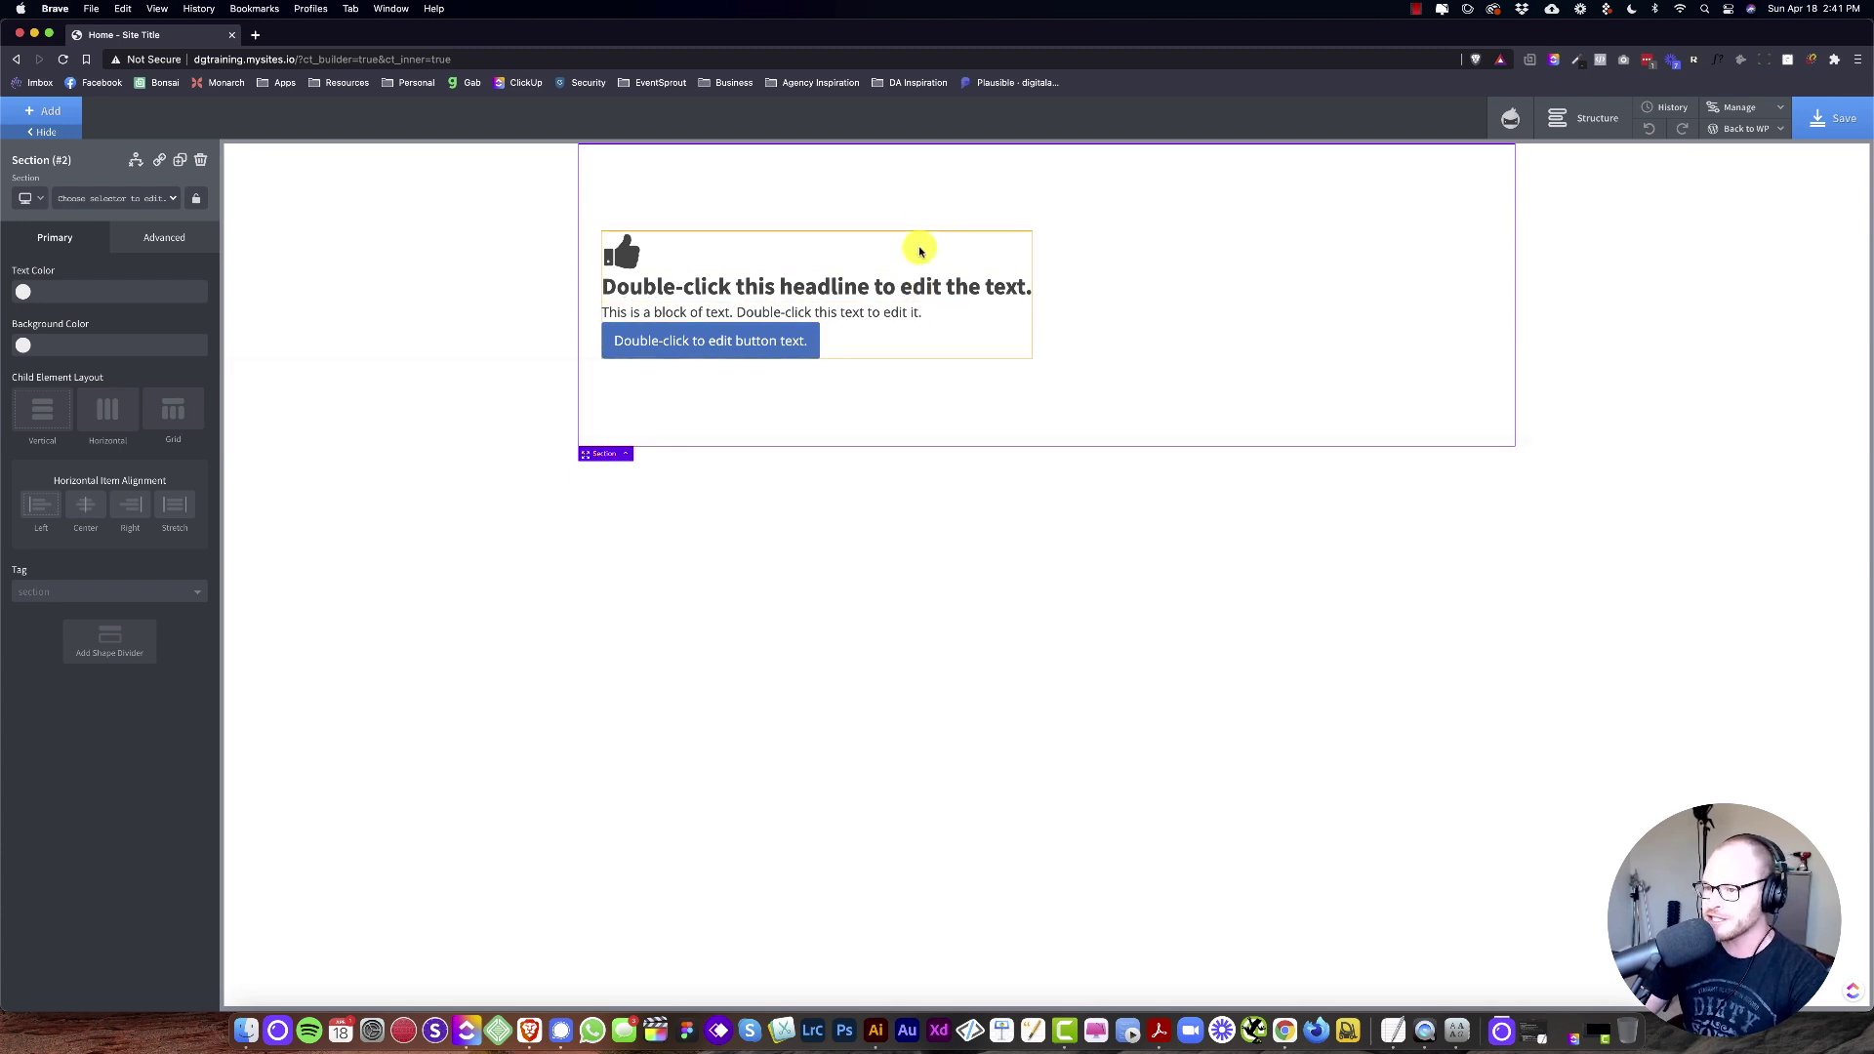
{"action": "left_click", "coordinate": [43, 109]}
{"action": "type", "text": "div"}
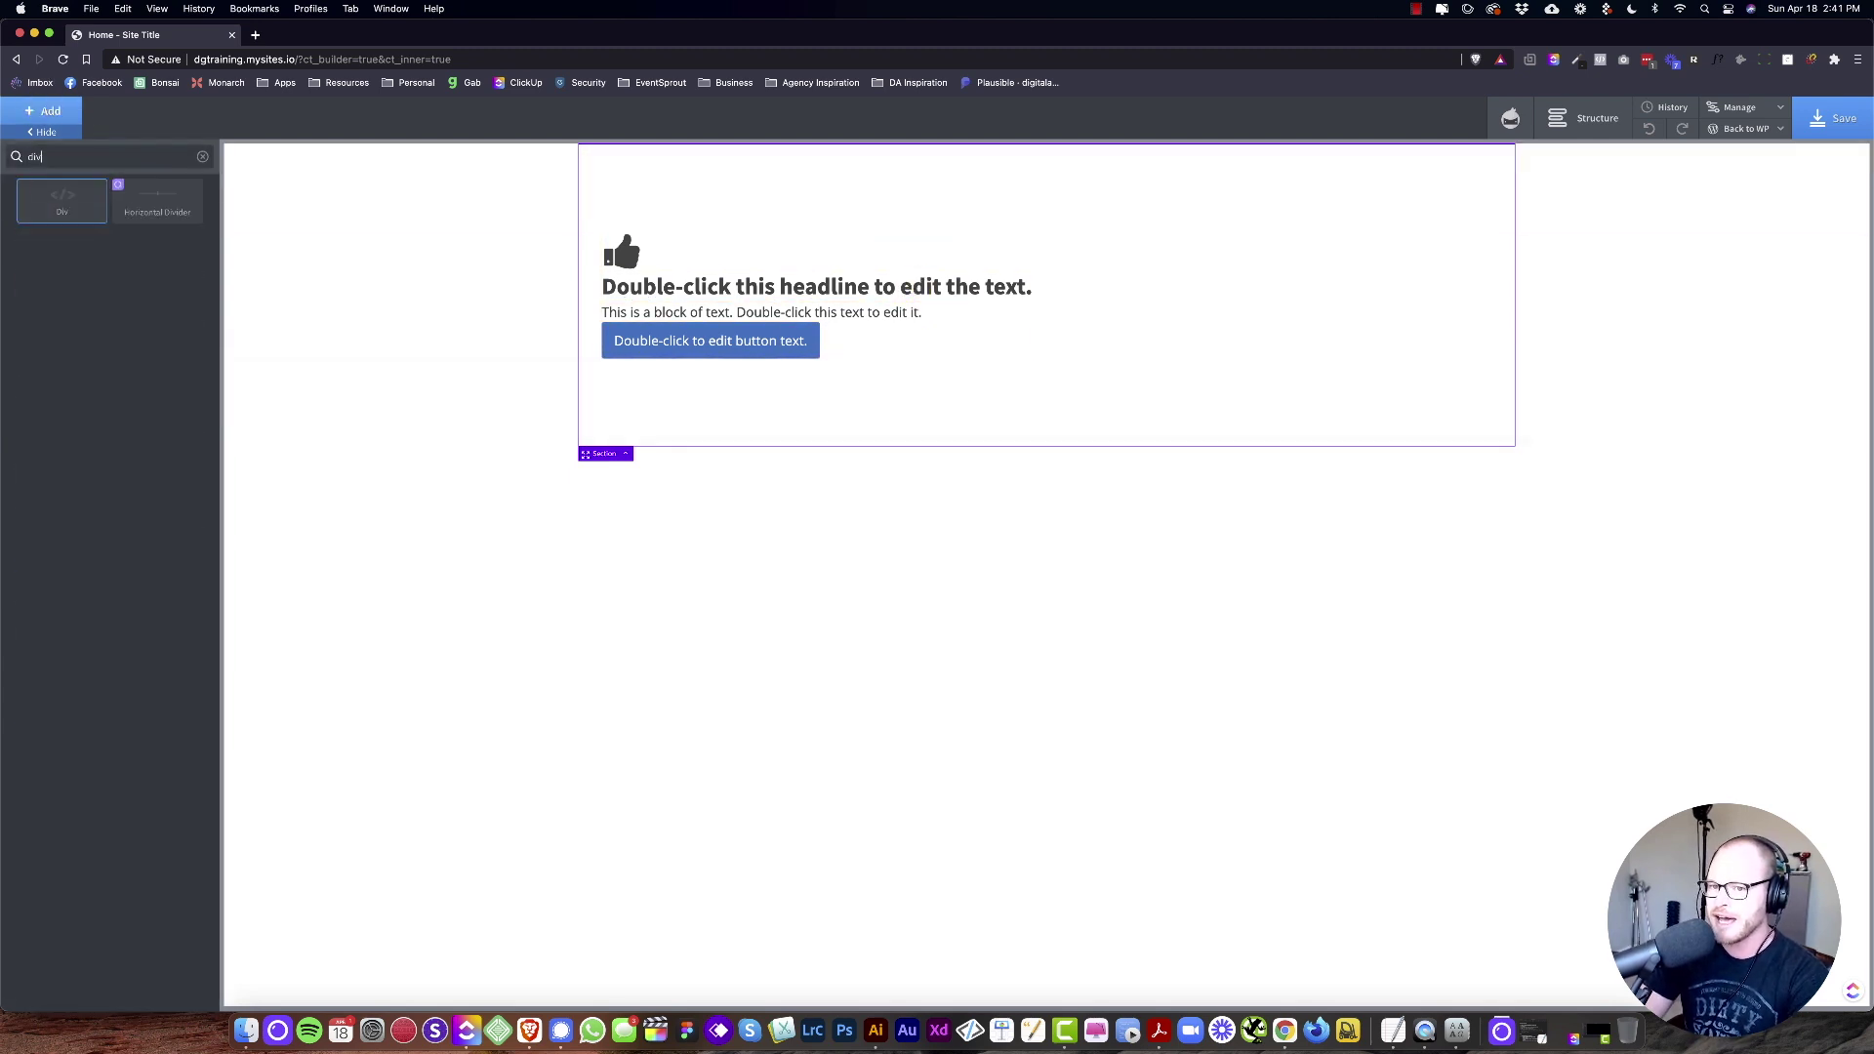
{"action": "key", "text": "Return"}
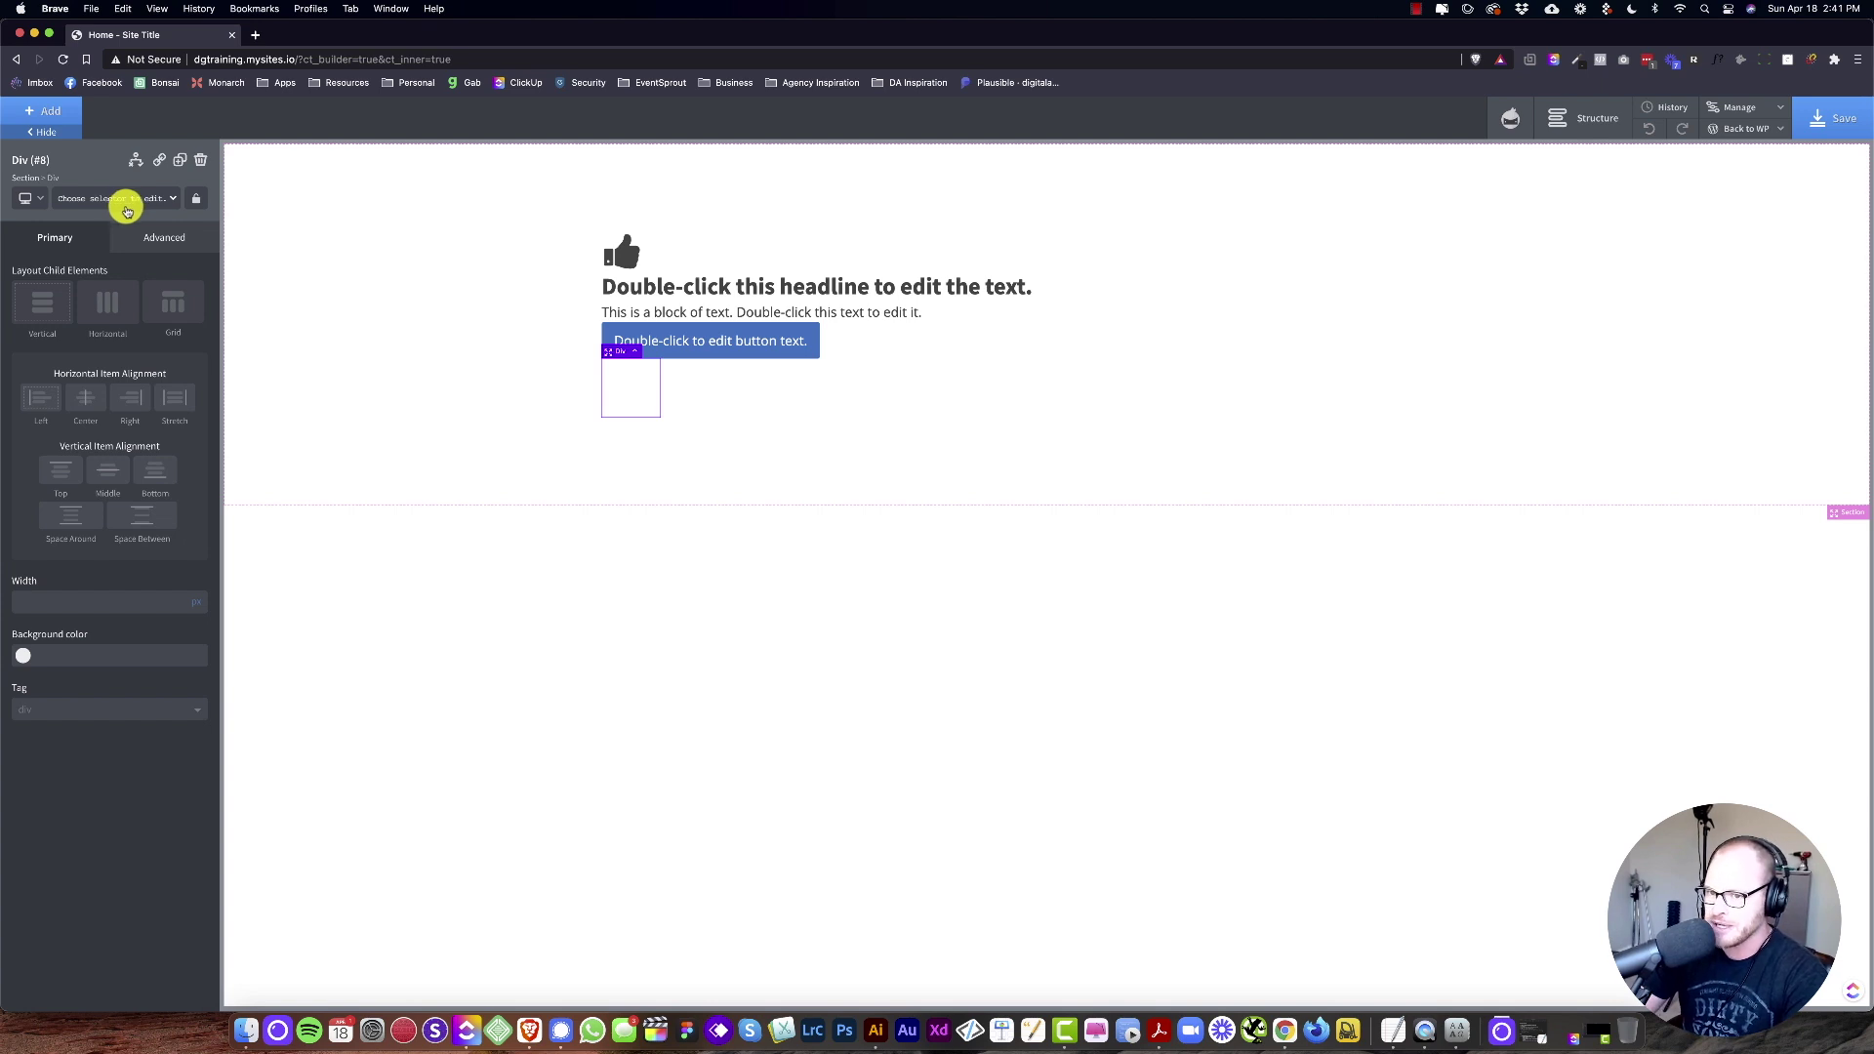
{"action": "left_click", "coordinate": [131, 207]}
{"action": "type", "text": "columns"}
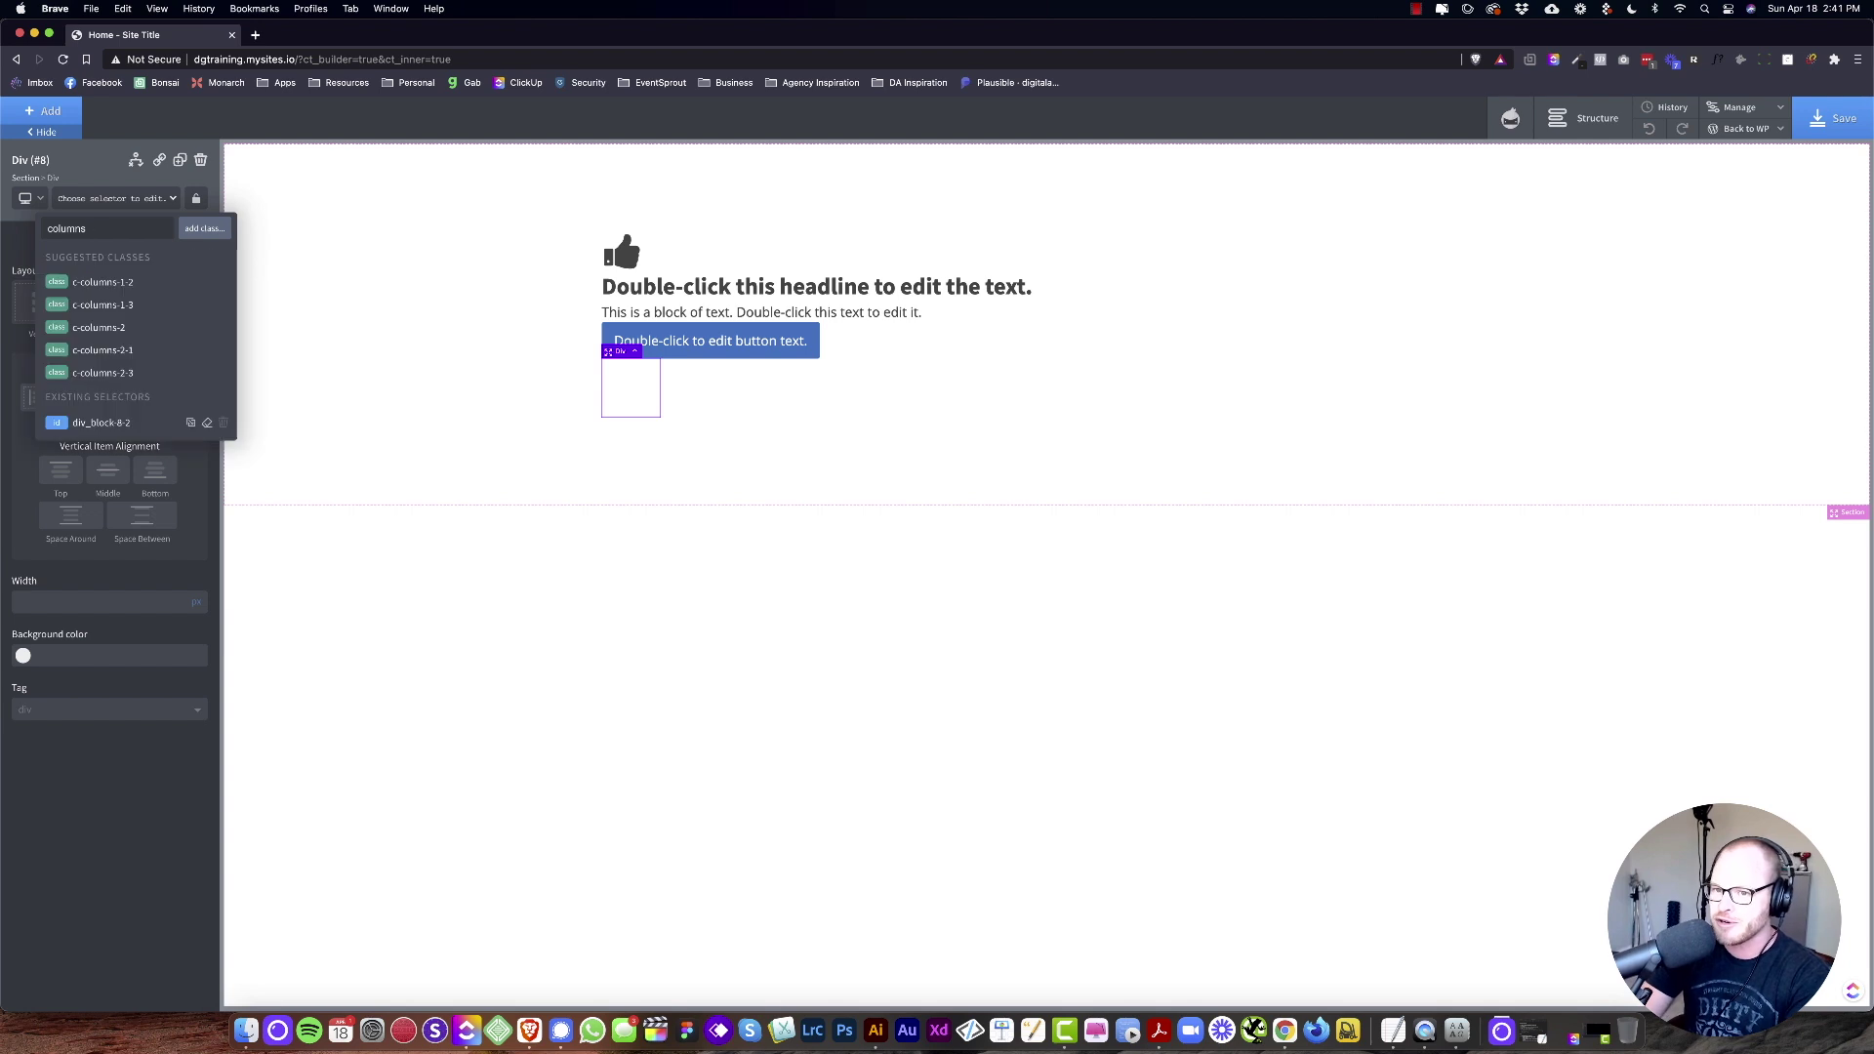
{"action": "type", "text": "-3"}
{"action": "left_click", "coordinate": [143, 280]}
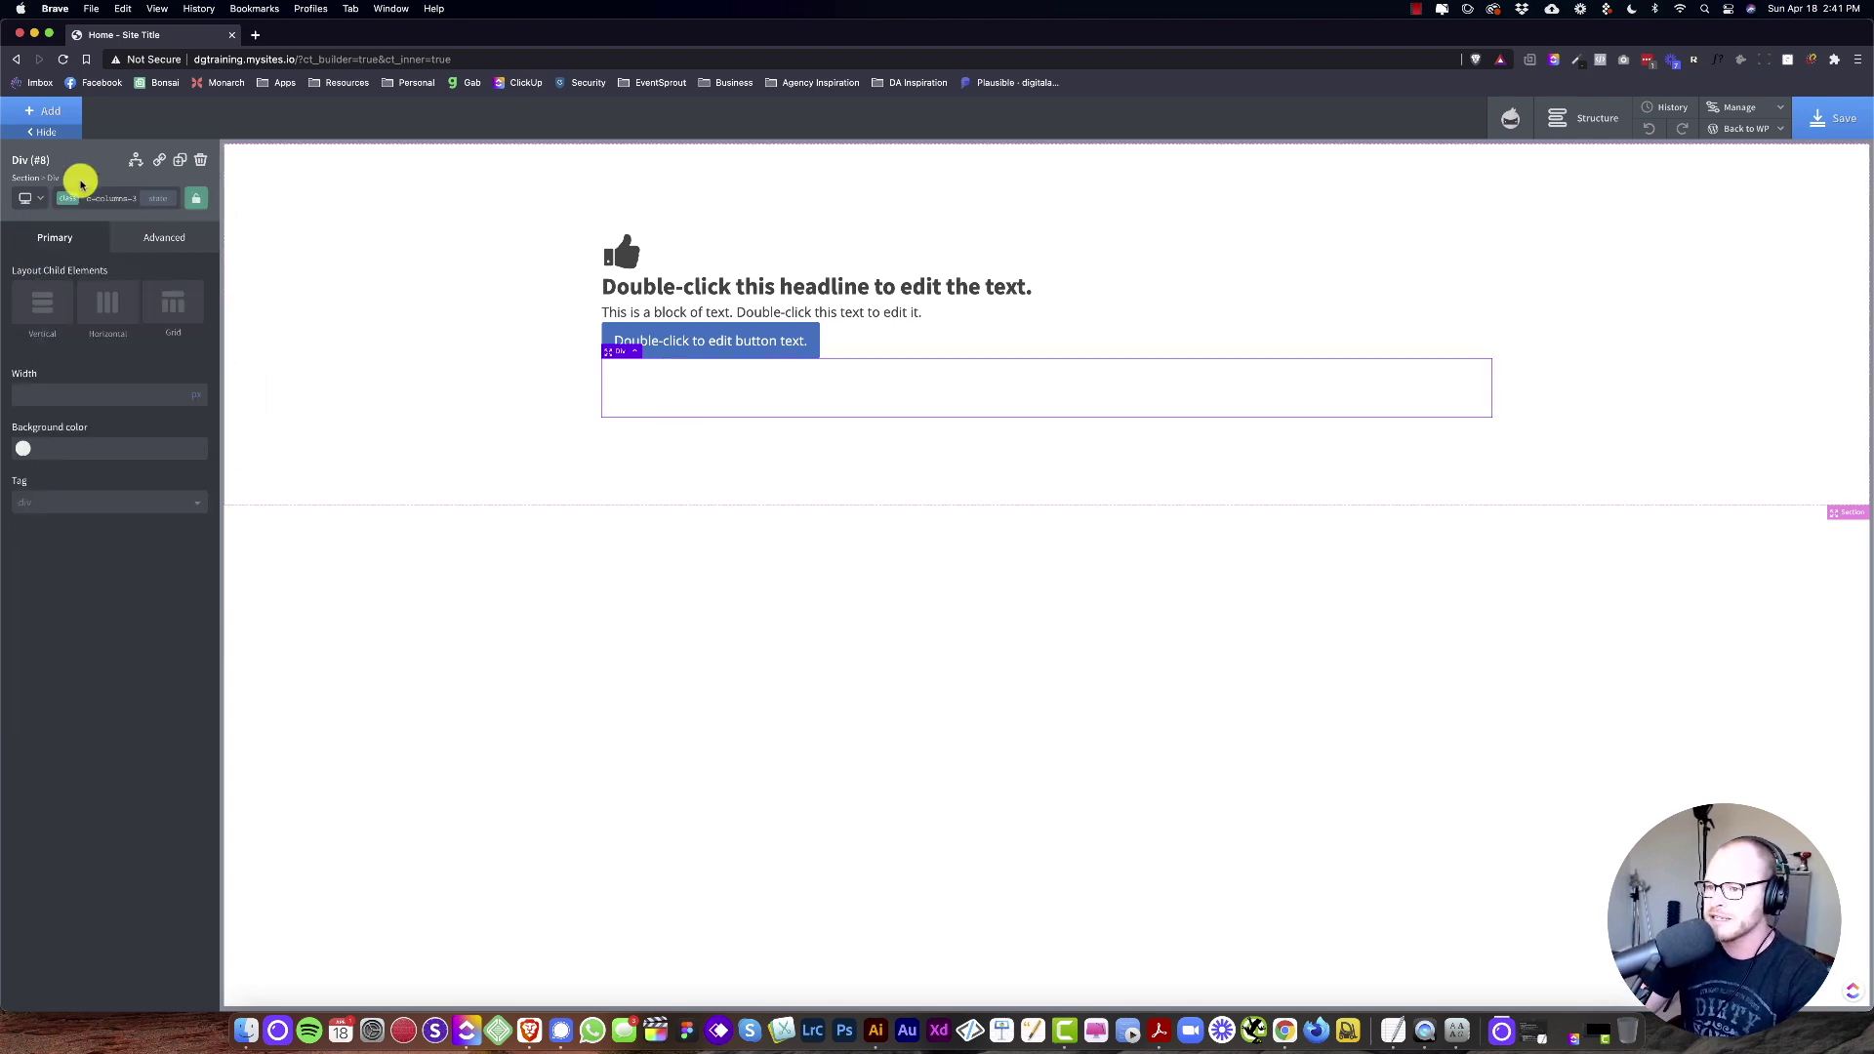
Step: Rename the first div as Card in the page structure and nest it inside the three-column div
{"action": "left_click", "coordinate": [1573, 118]}
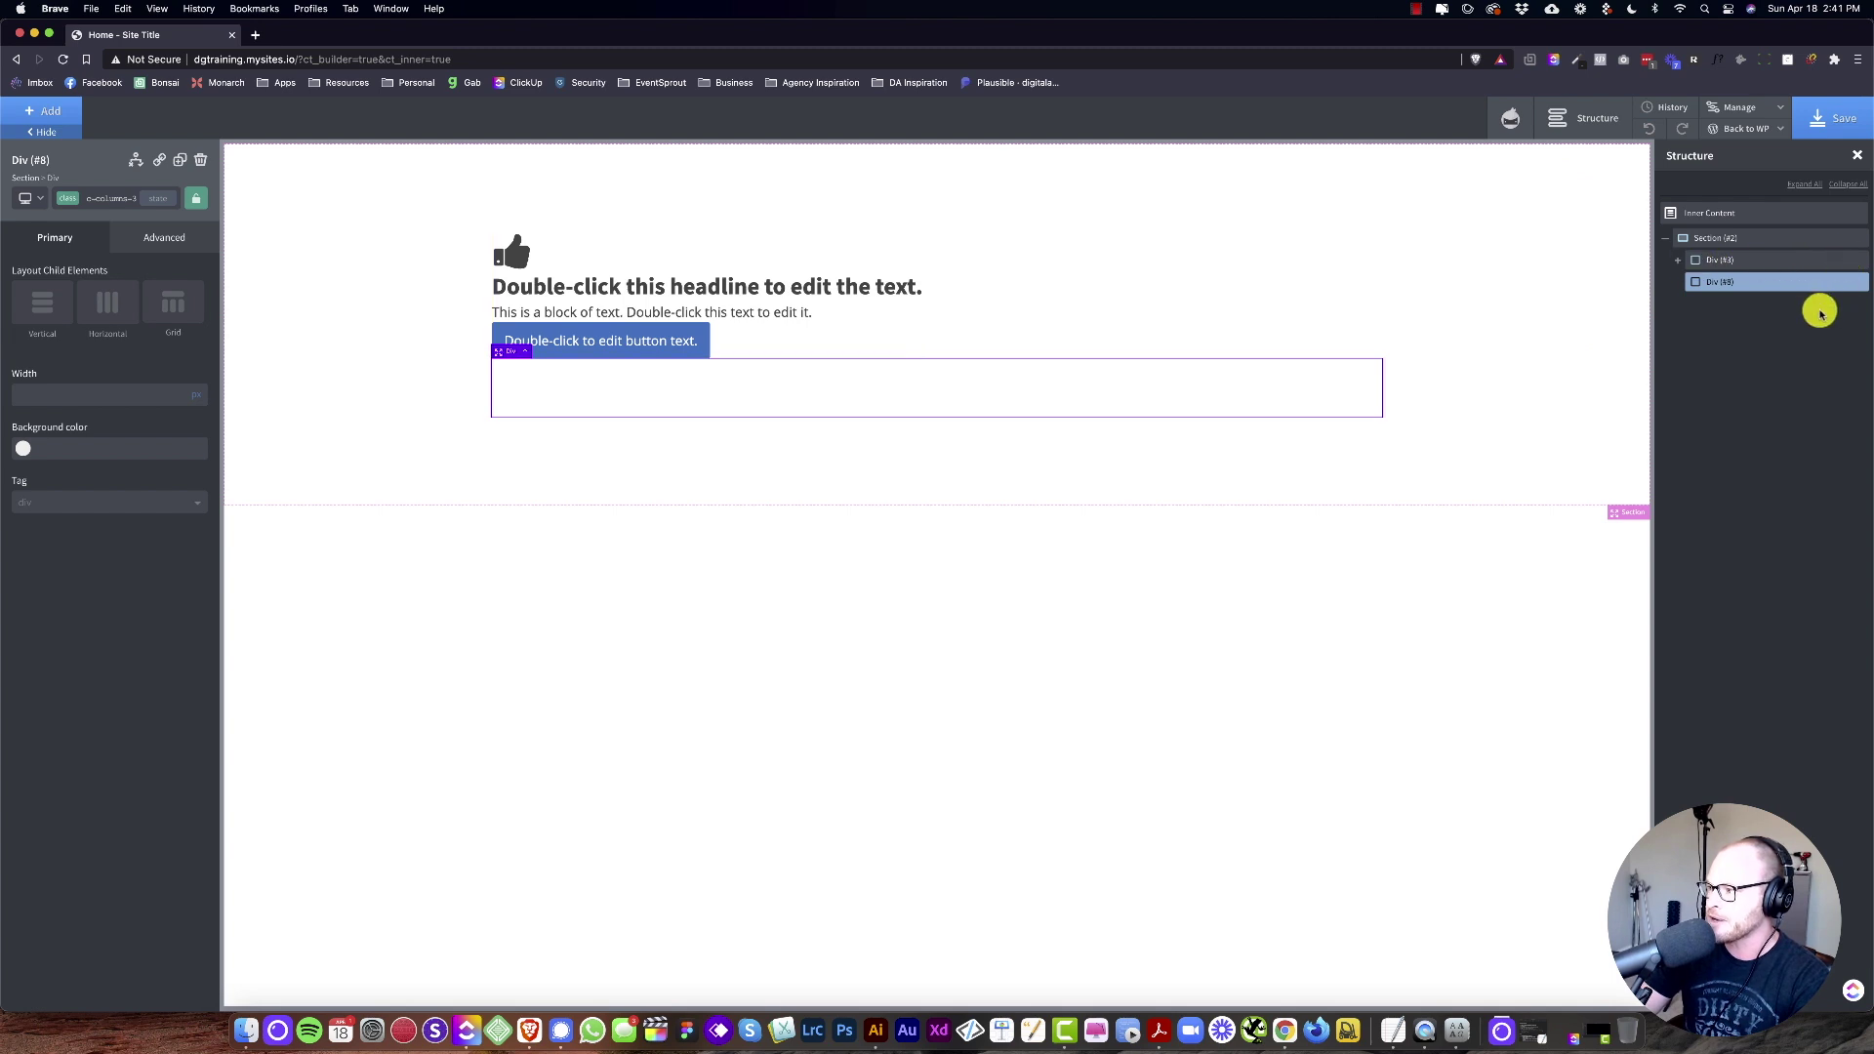
{"action": "left_click", "coordinate": [1849, 260]}
{"action": "left_click", "coordinate": [1762, 350]}
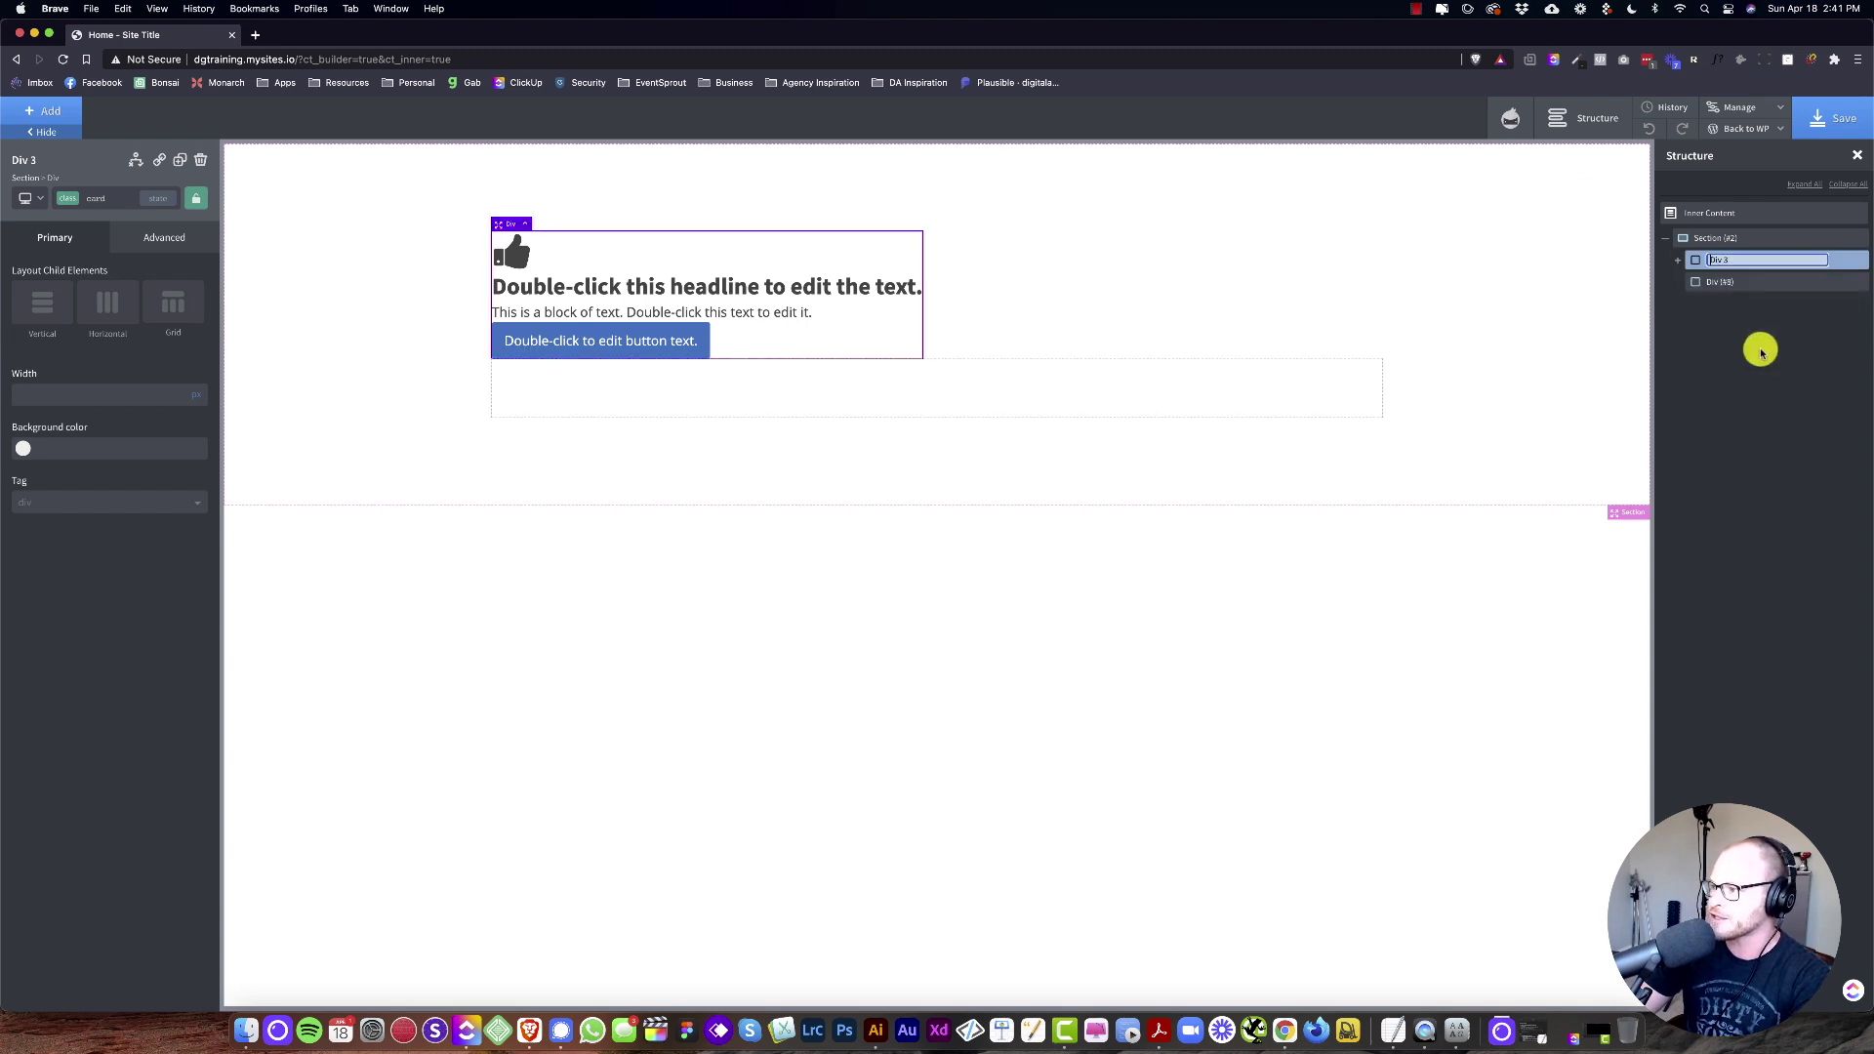
{"action": "type", "text": "Card"}
{"action": "key", "text": "Return"}
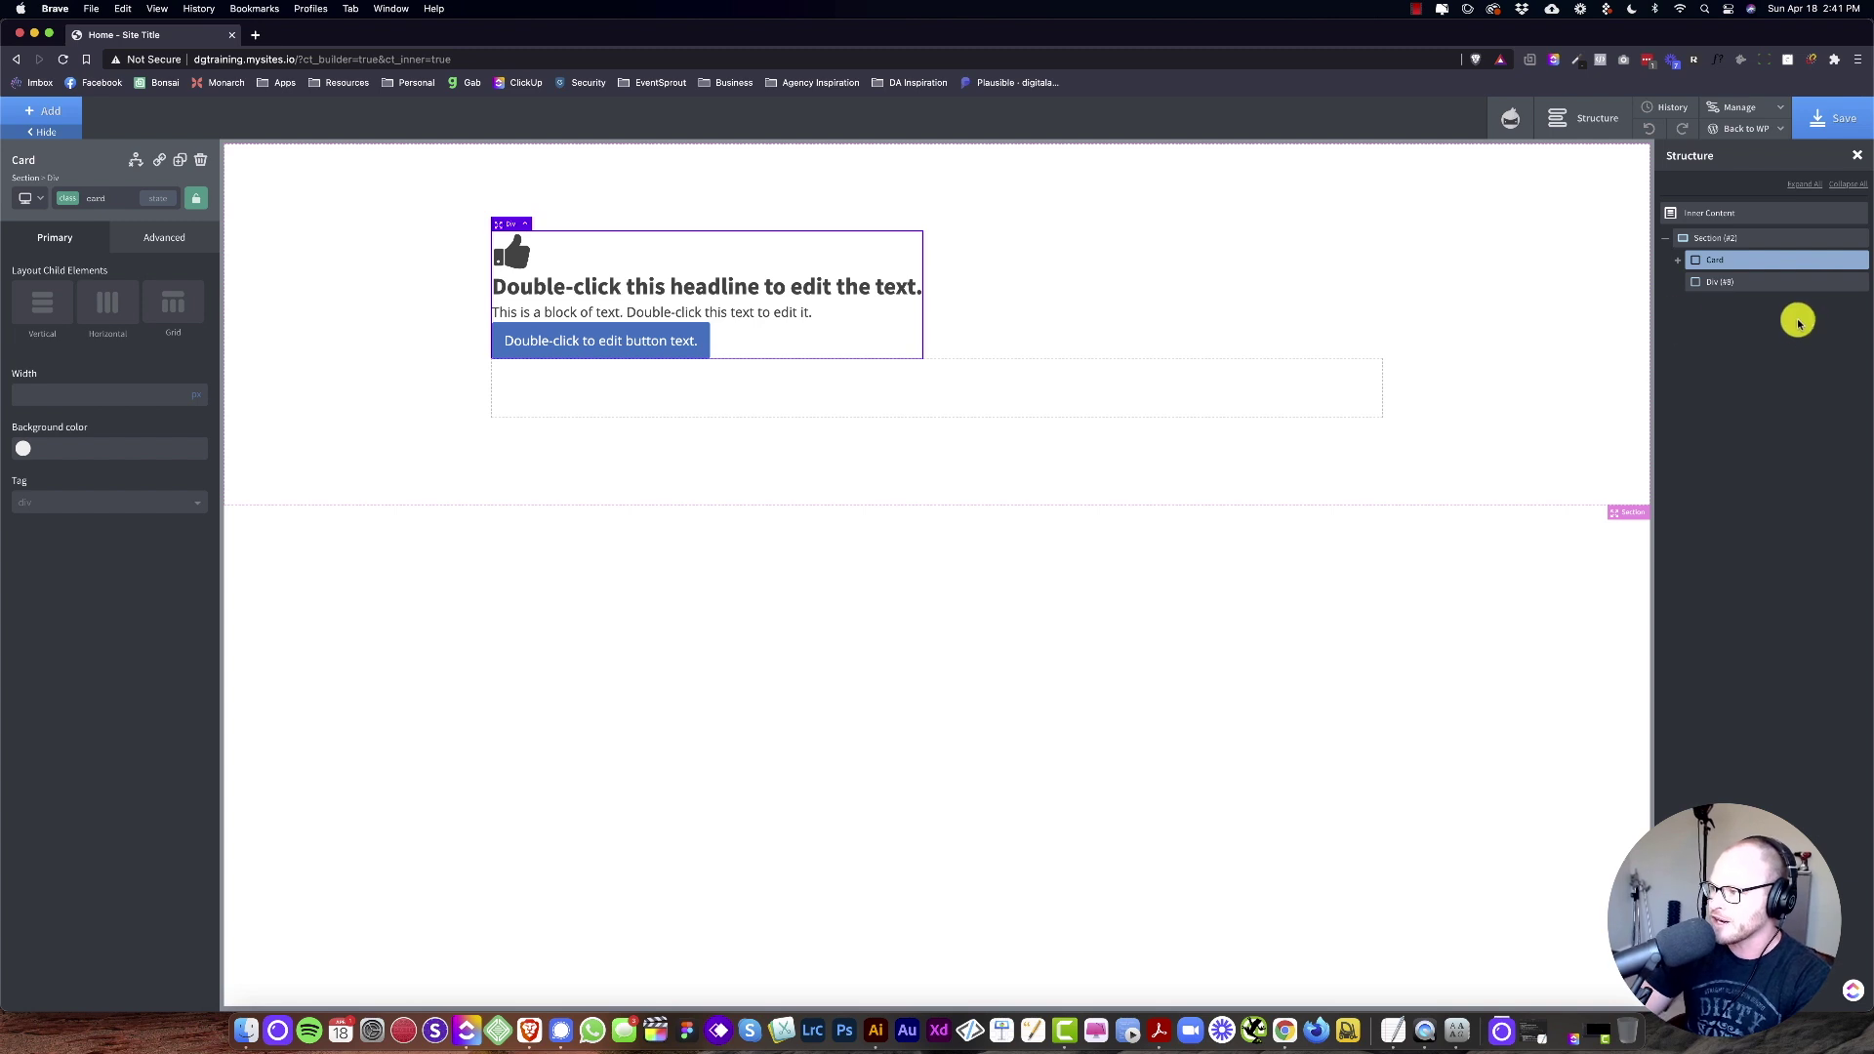
{"action": "left_click_drag", "start_coordinate": [1722, 284], "coordinate": [1675, 259]}
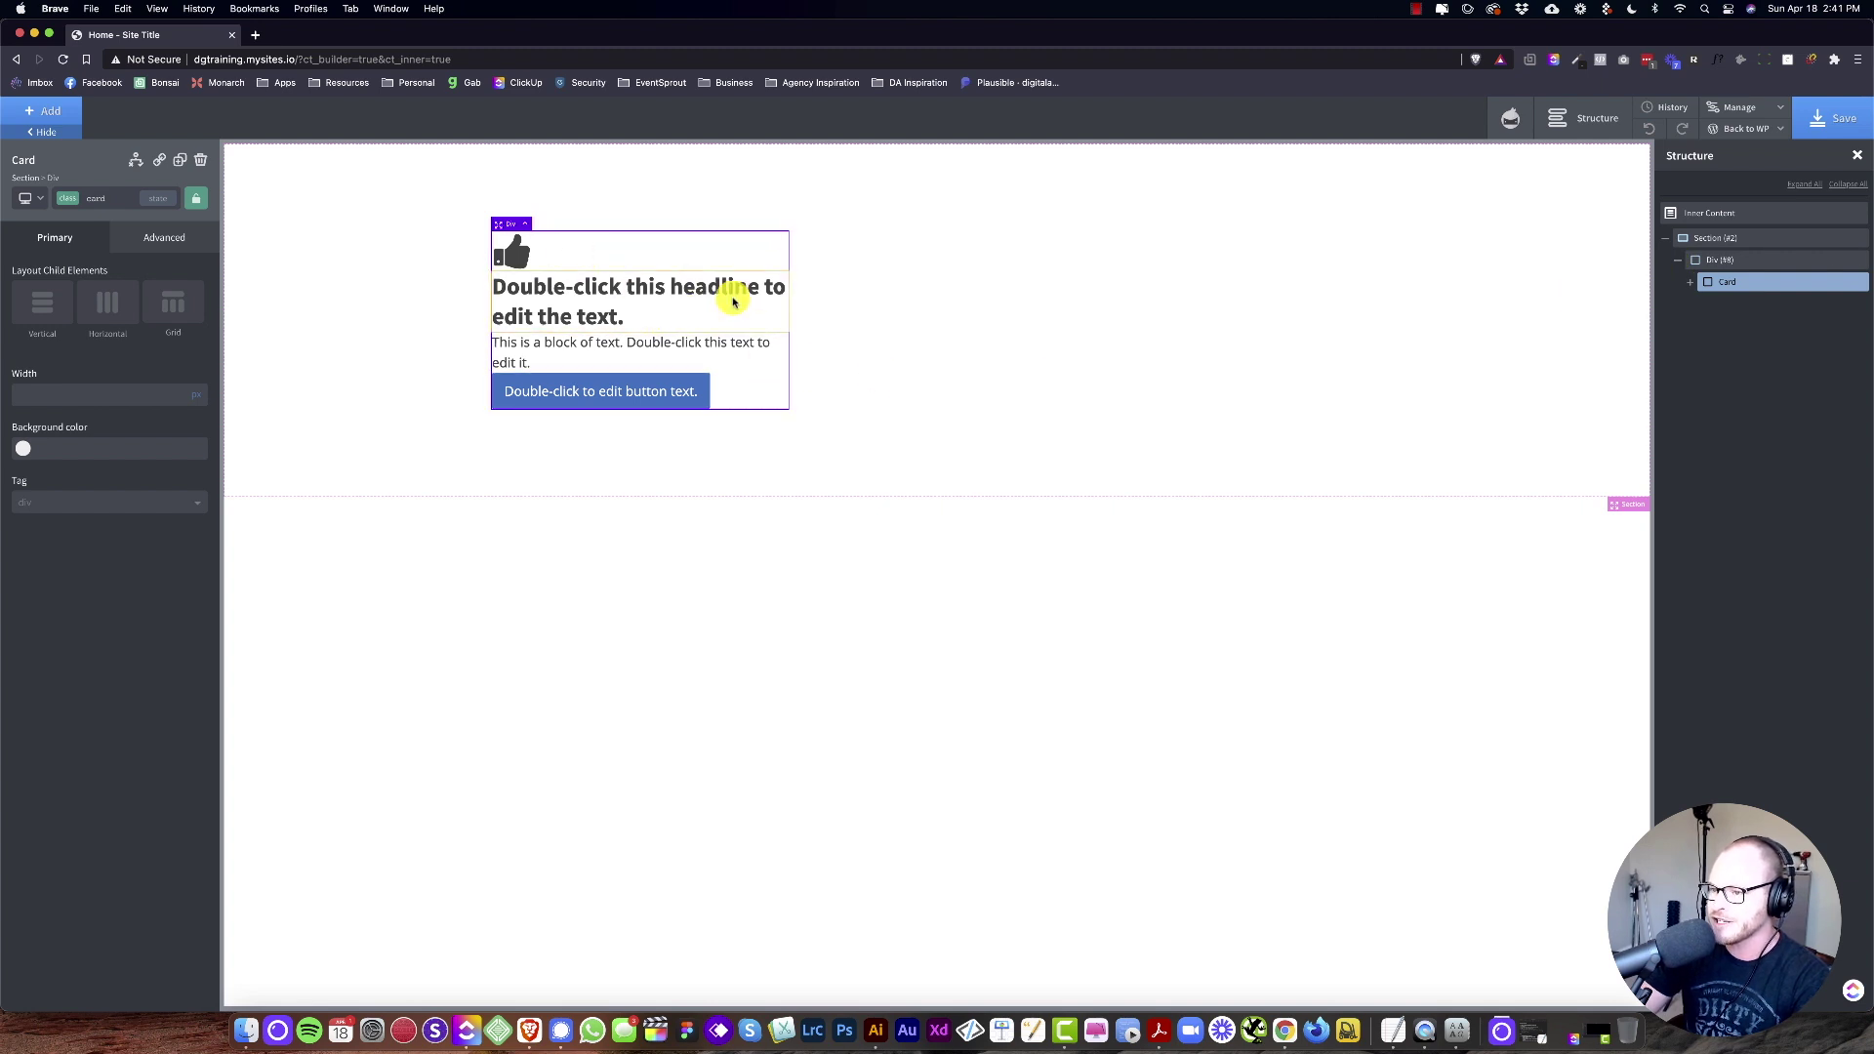
Step: Add the class c-columns-l-1 to the div that contains the card
{"action": "left_click", "coordinate": [887, 300]}
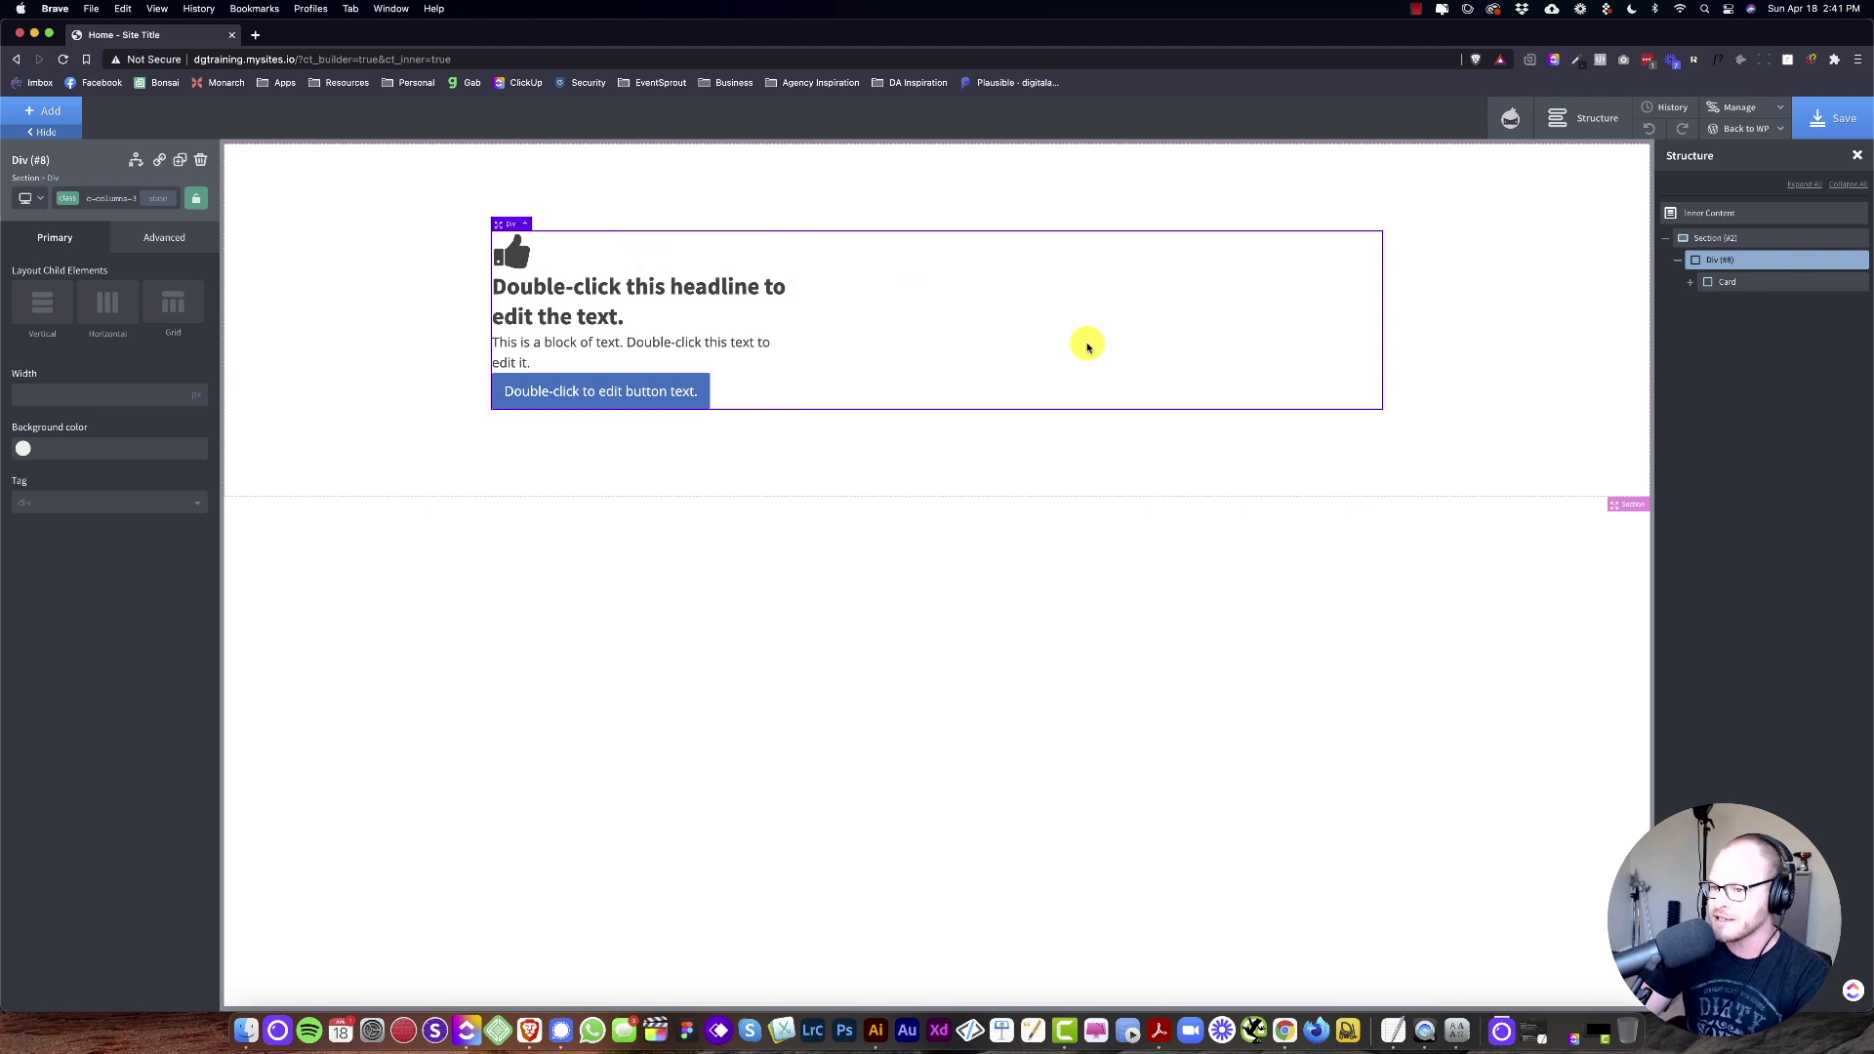
{"action": "left_click", "coordinate": [75, 197]}
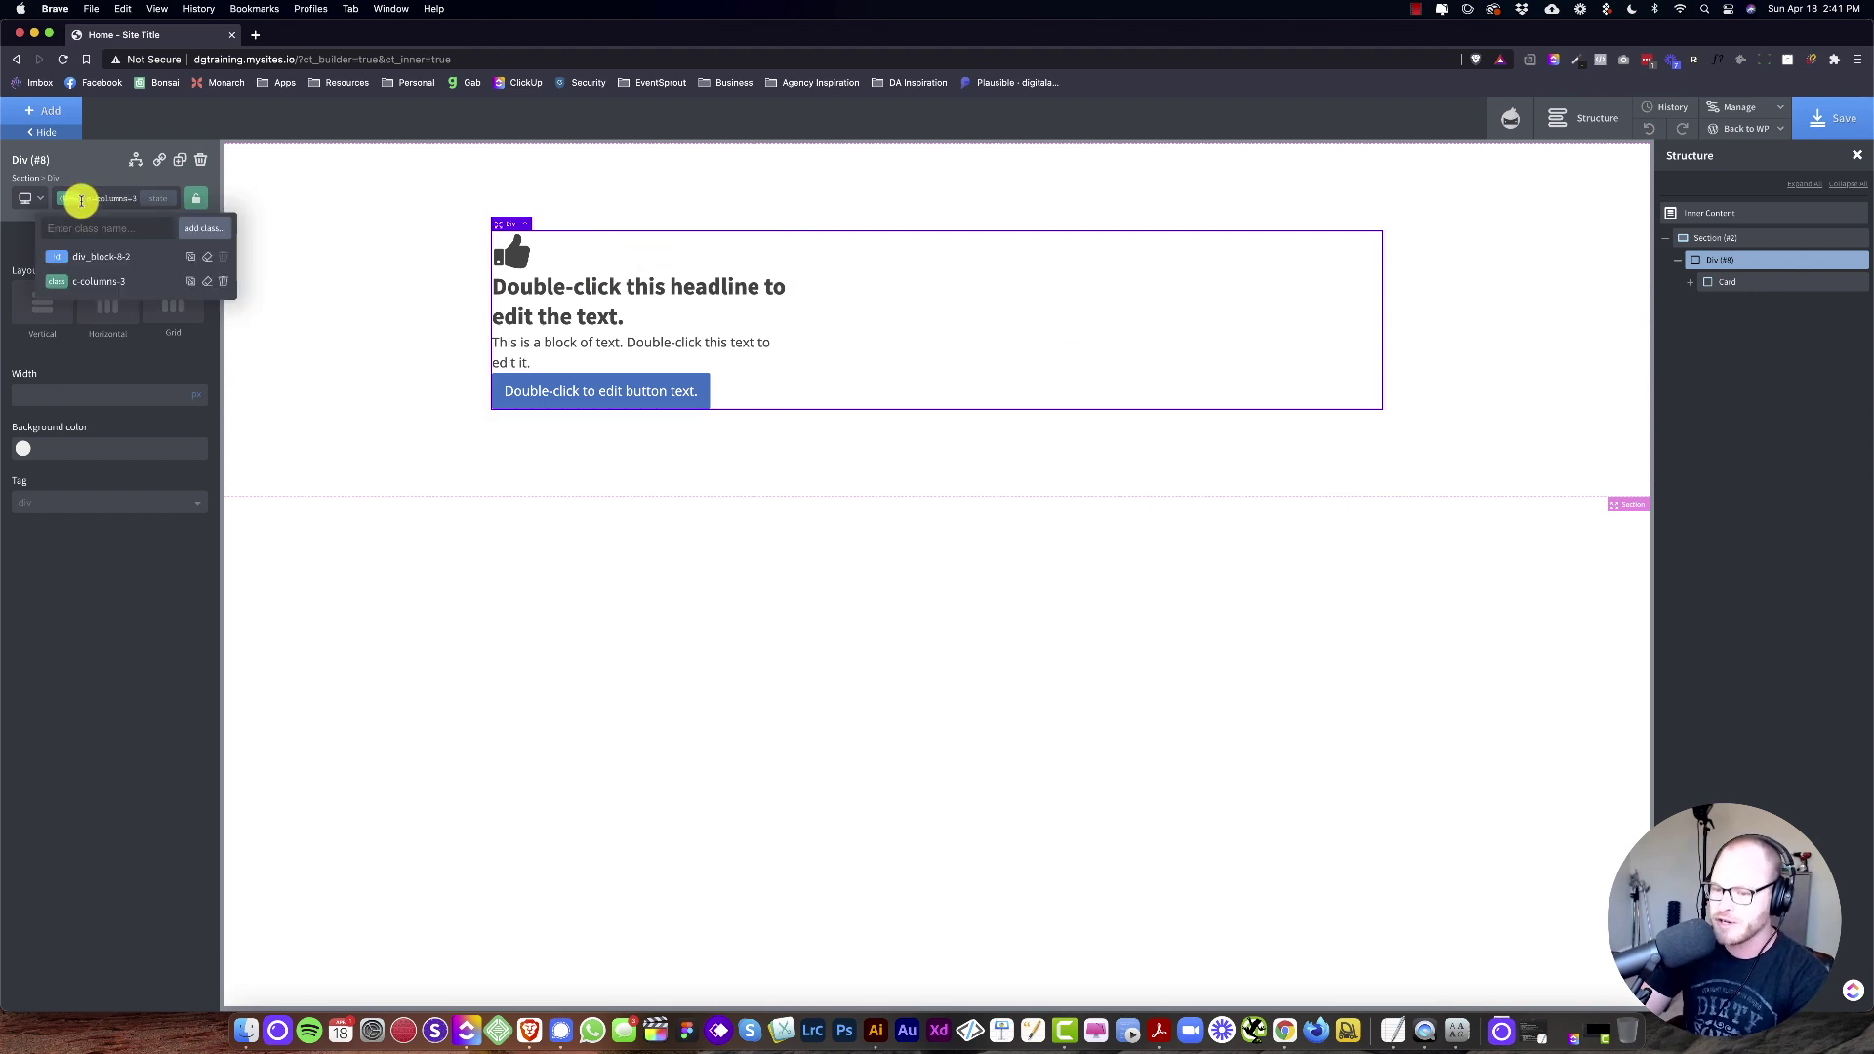
{"action": "type", "text": "columns"}
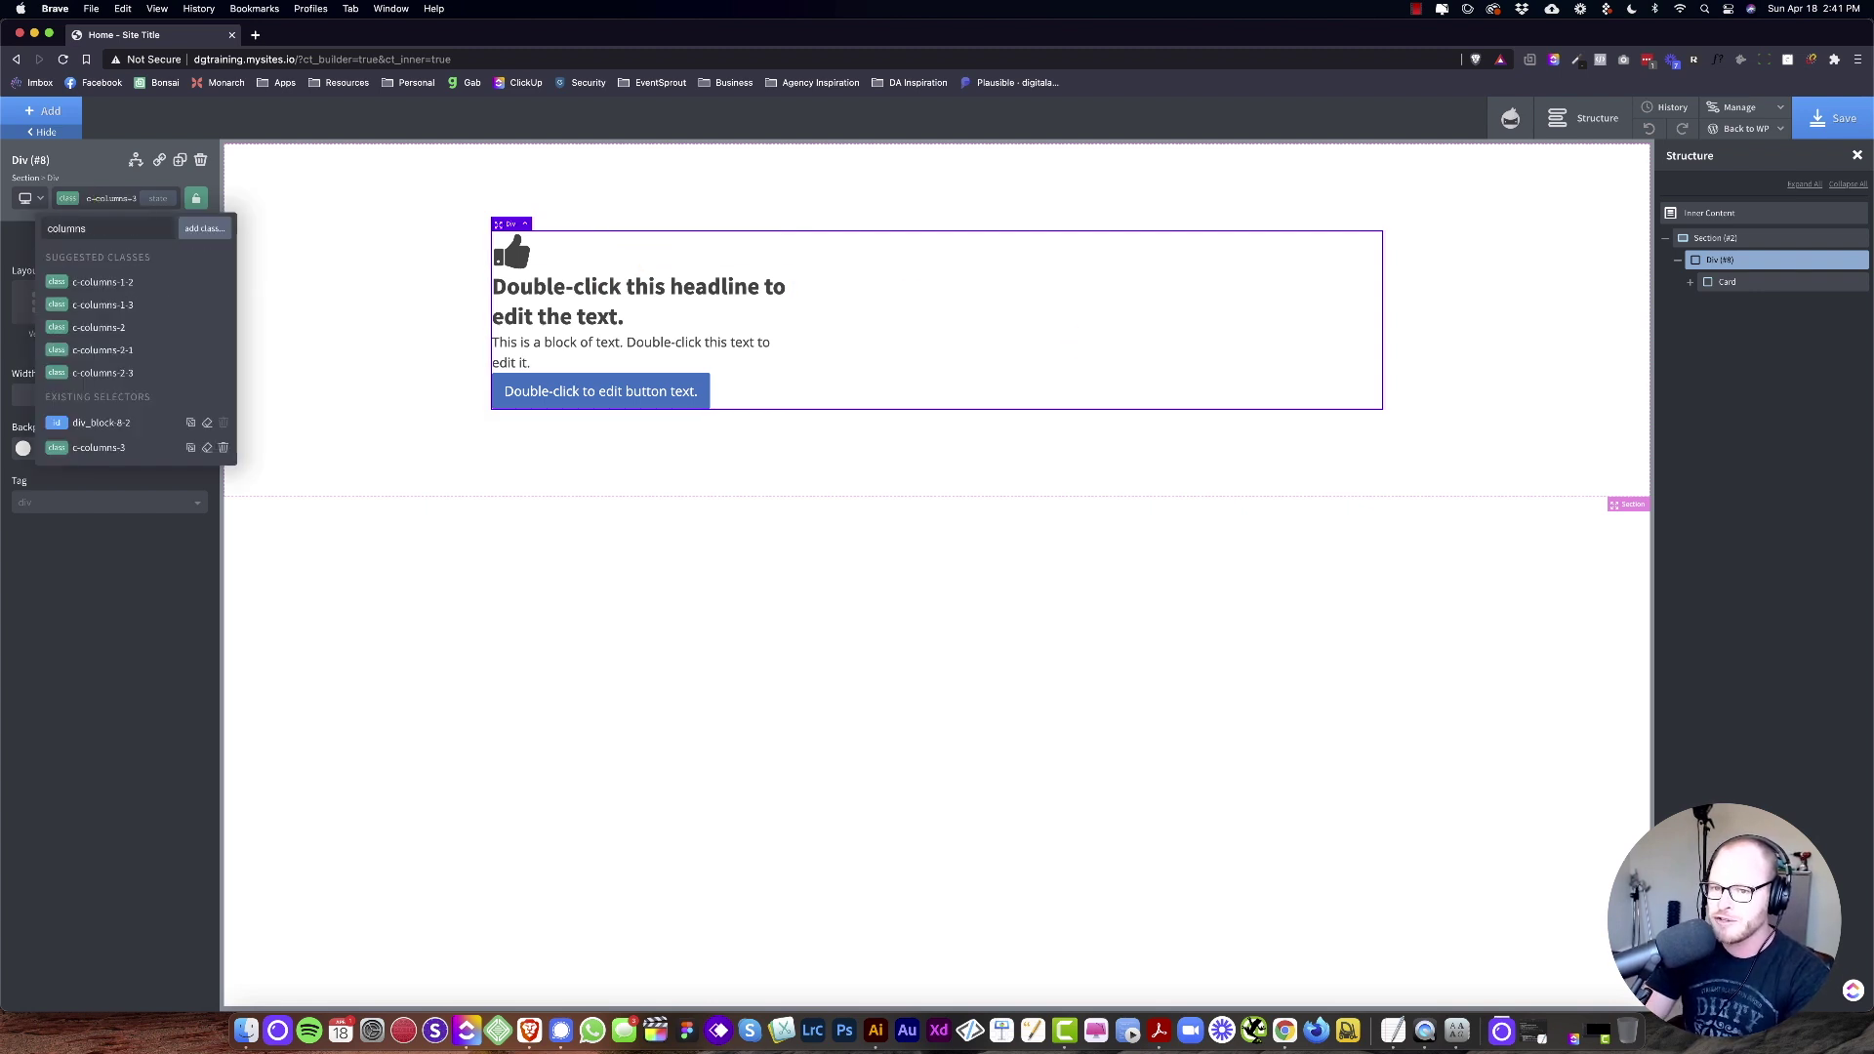
{"action": "key", "text": "super+a"}
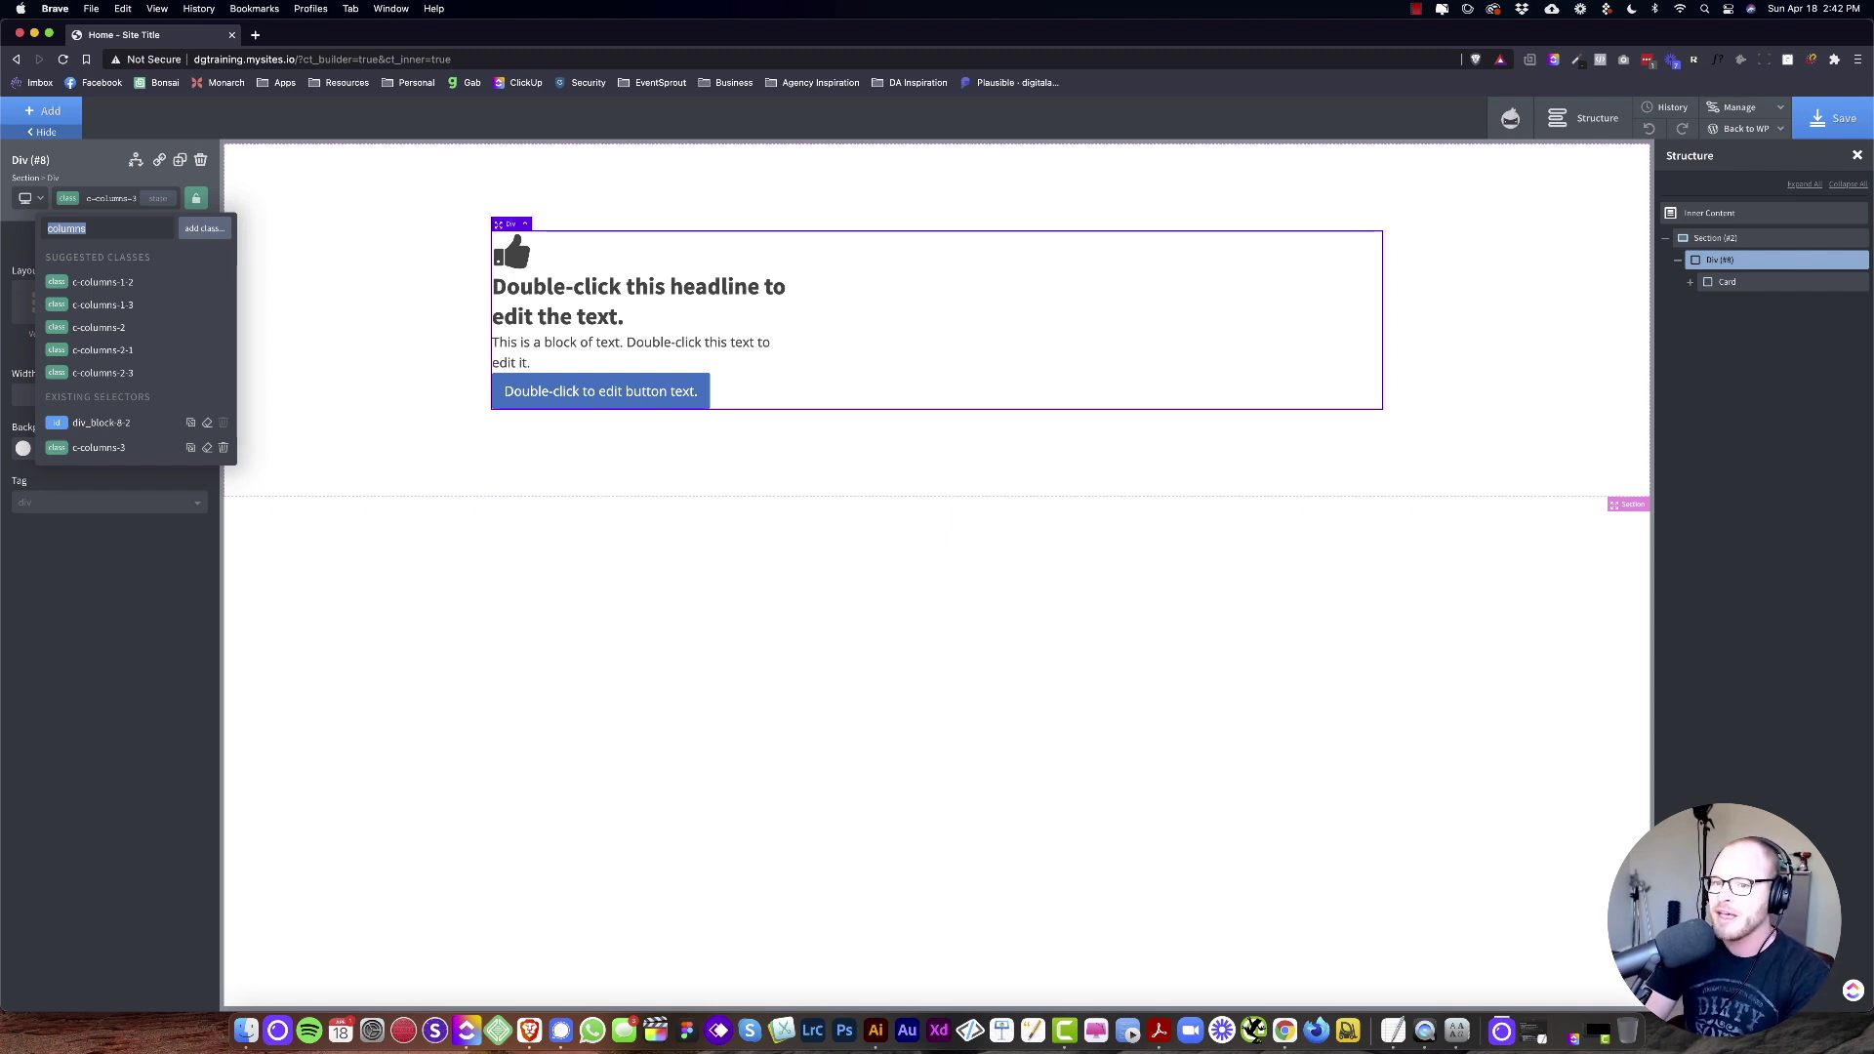
{"action": "type", "text": "l-1"}
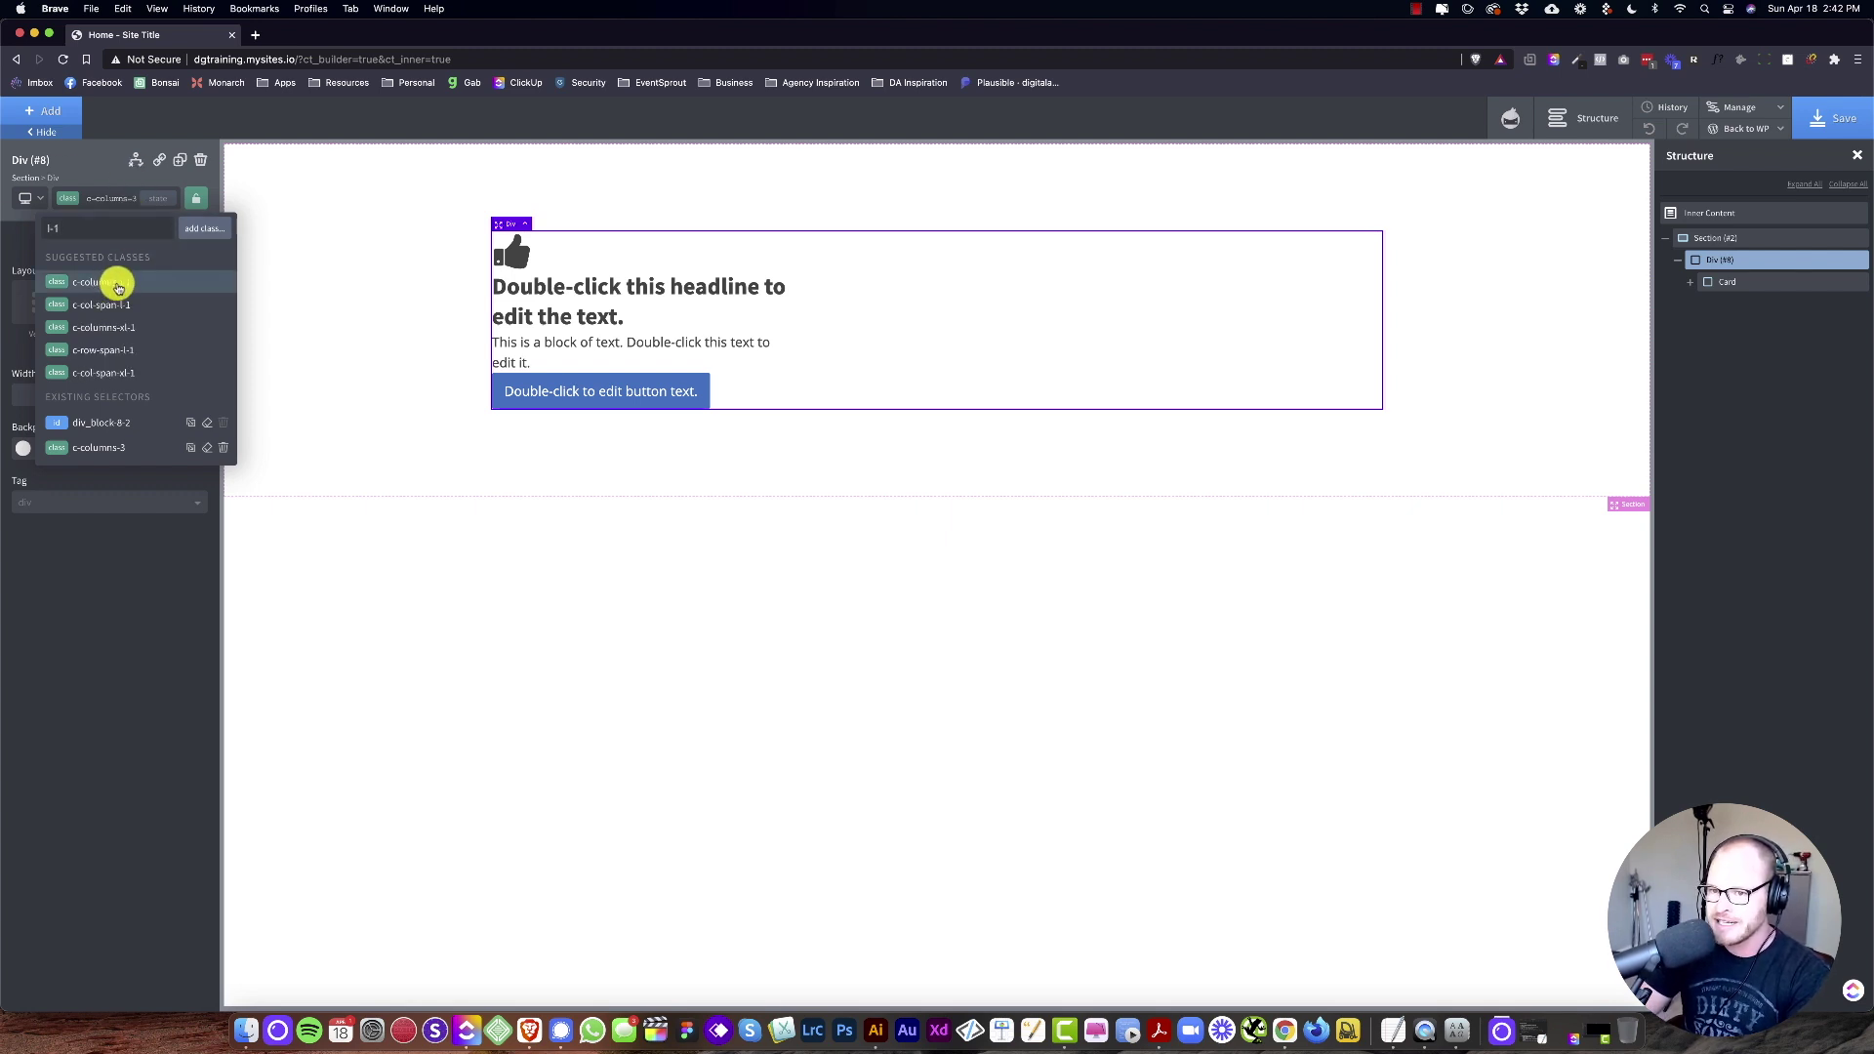
{"action": "left_click", "coordinate": [106, 285]}
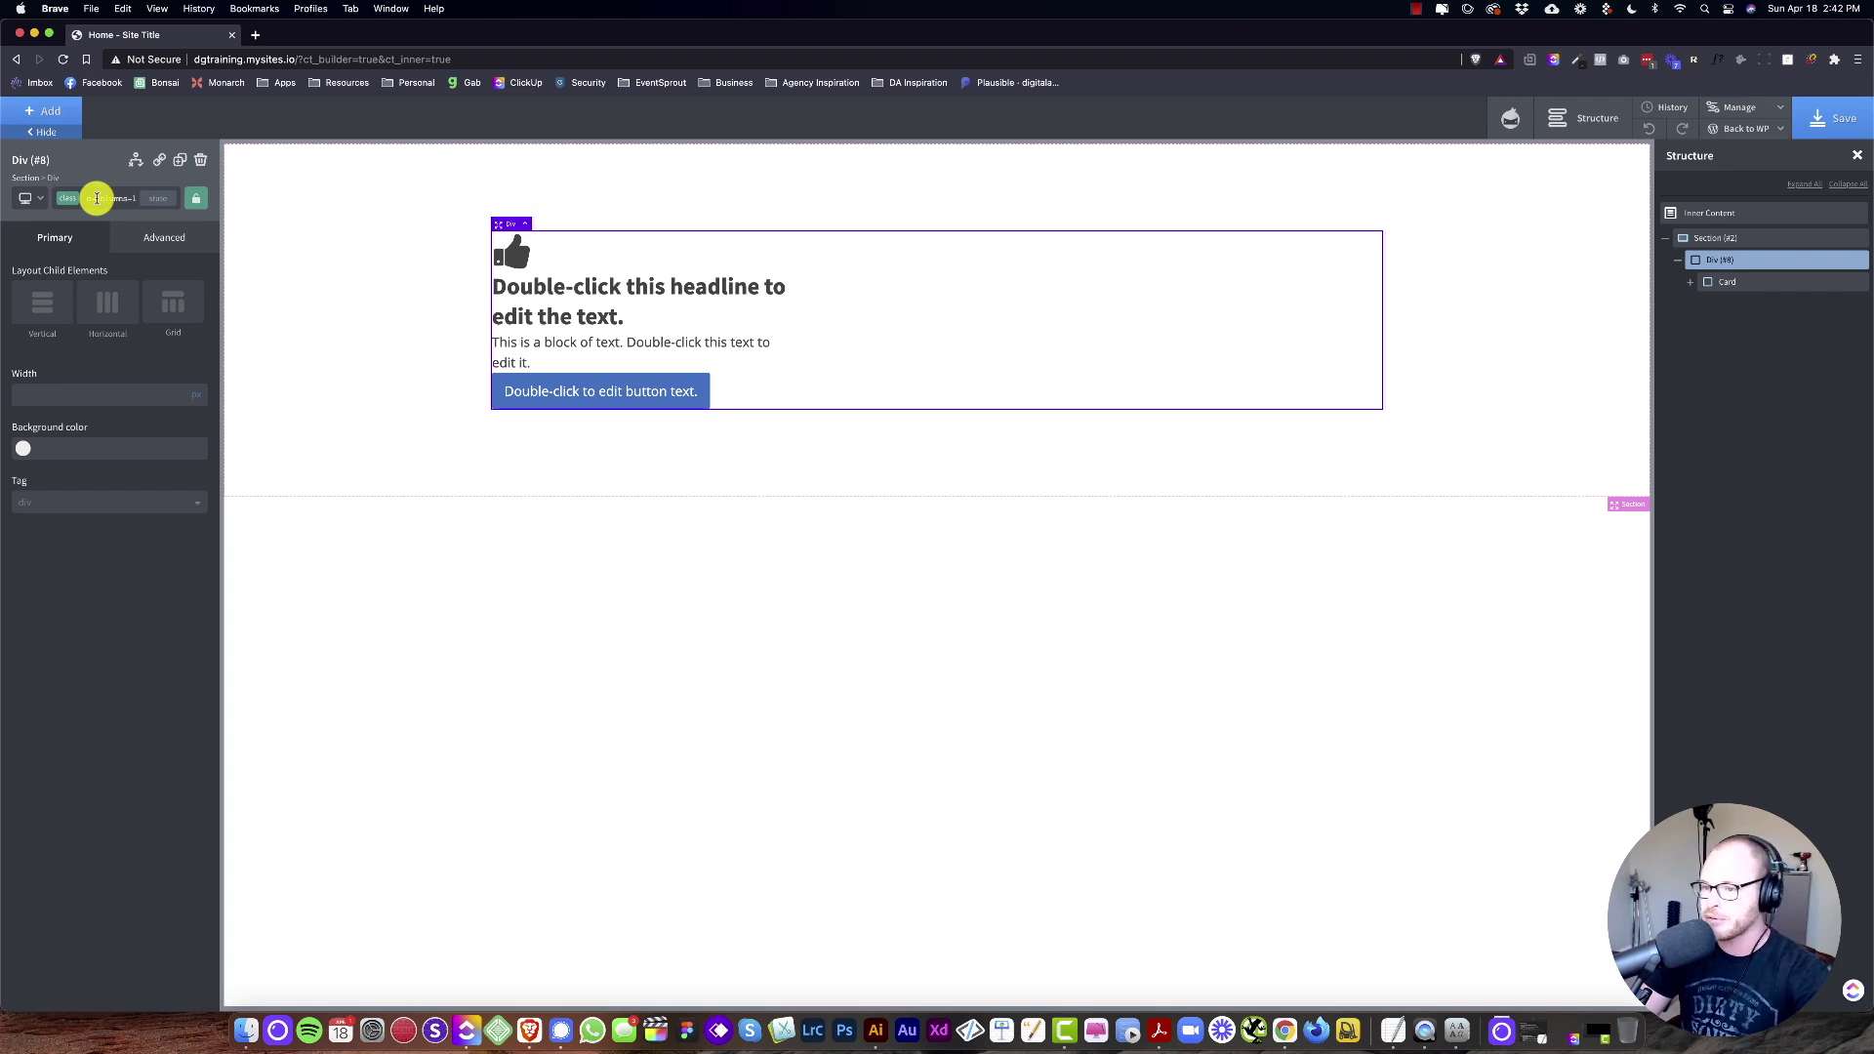
Step: Add the column spacing class c-columns-gap-l to the same div
{"action": "left_click", "coordinate": [131, 200]}
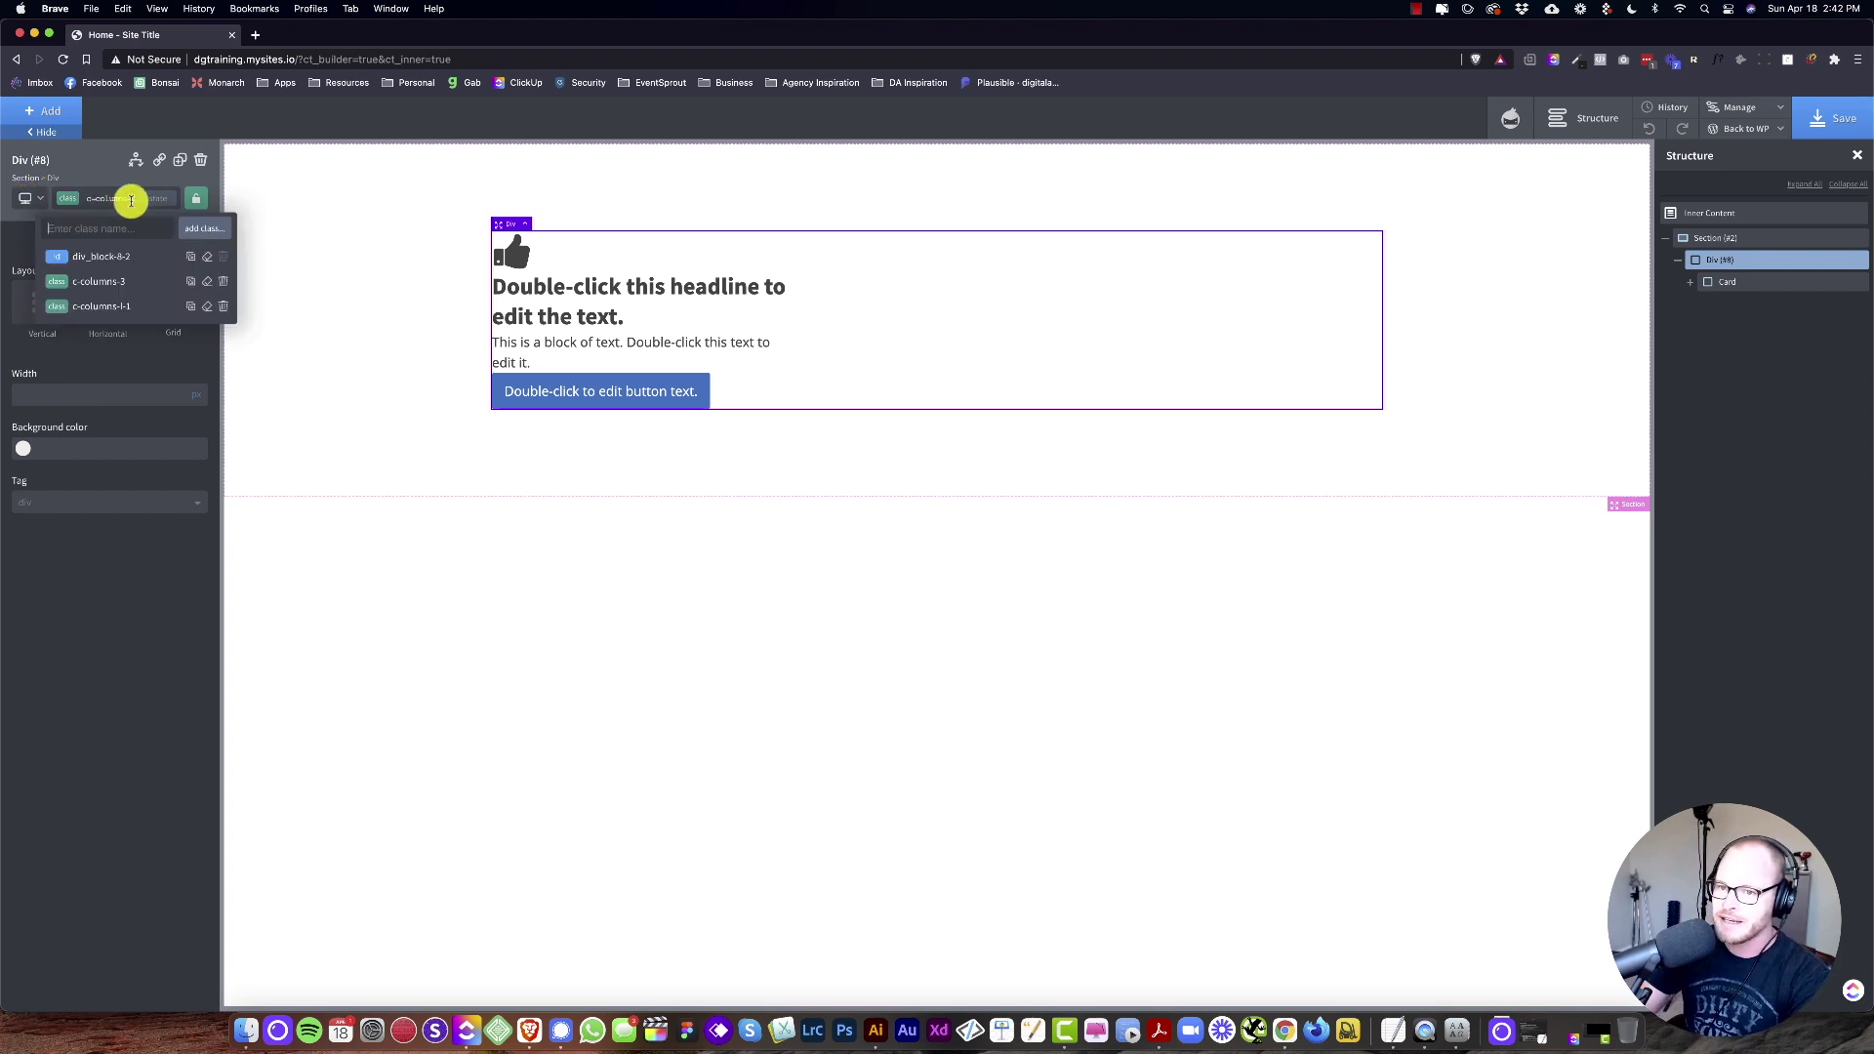
{"action": "type", "text": "gap"}
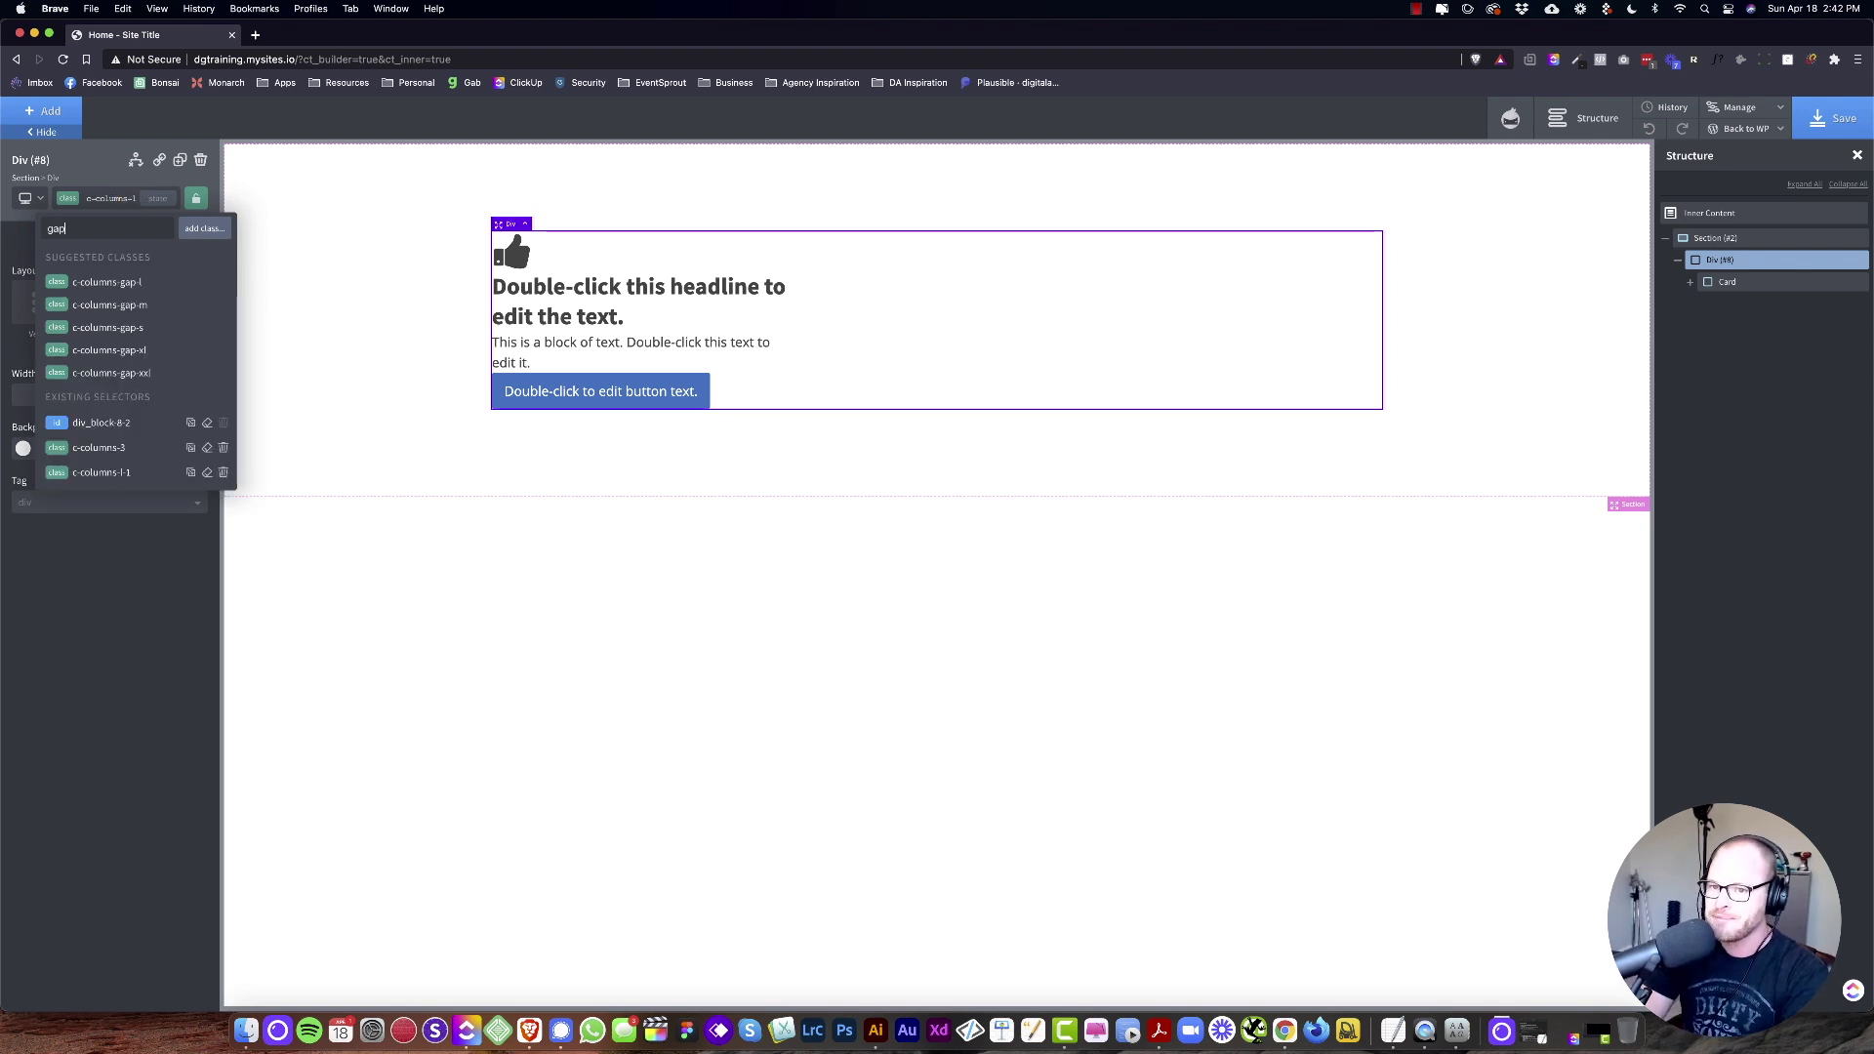
{"action": "left_click", "coordinate": [126, 280]}
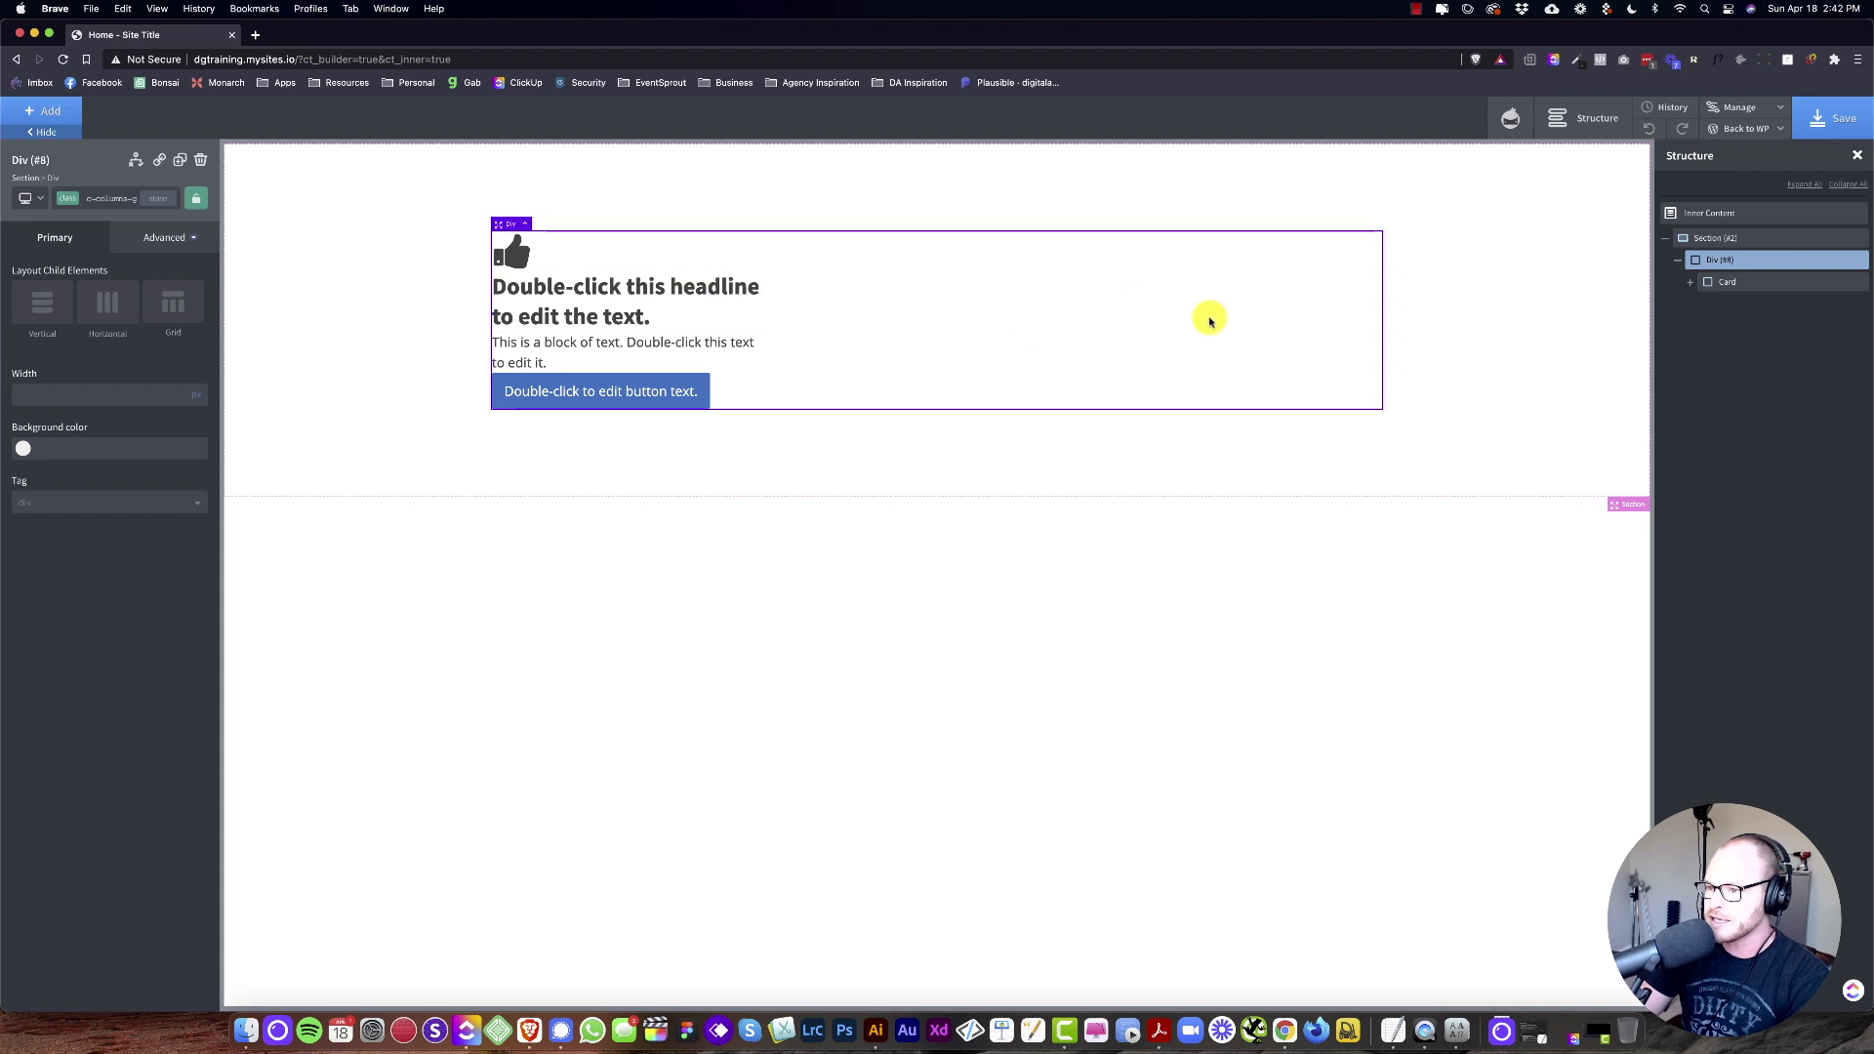
Step: Set the section's background color to the global color Base Ultra Light
{"action": "left_click", "coordinate": [283, 276]}
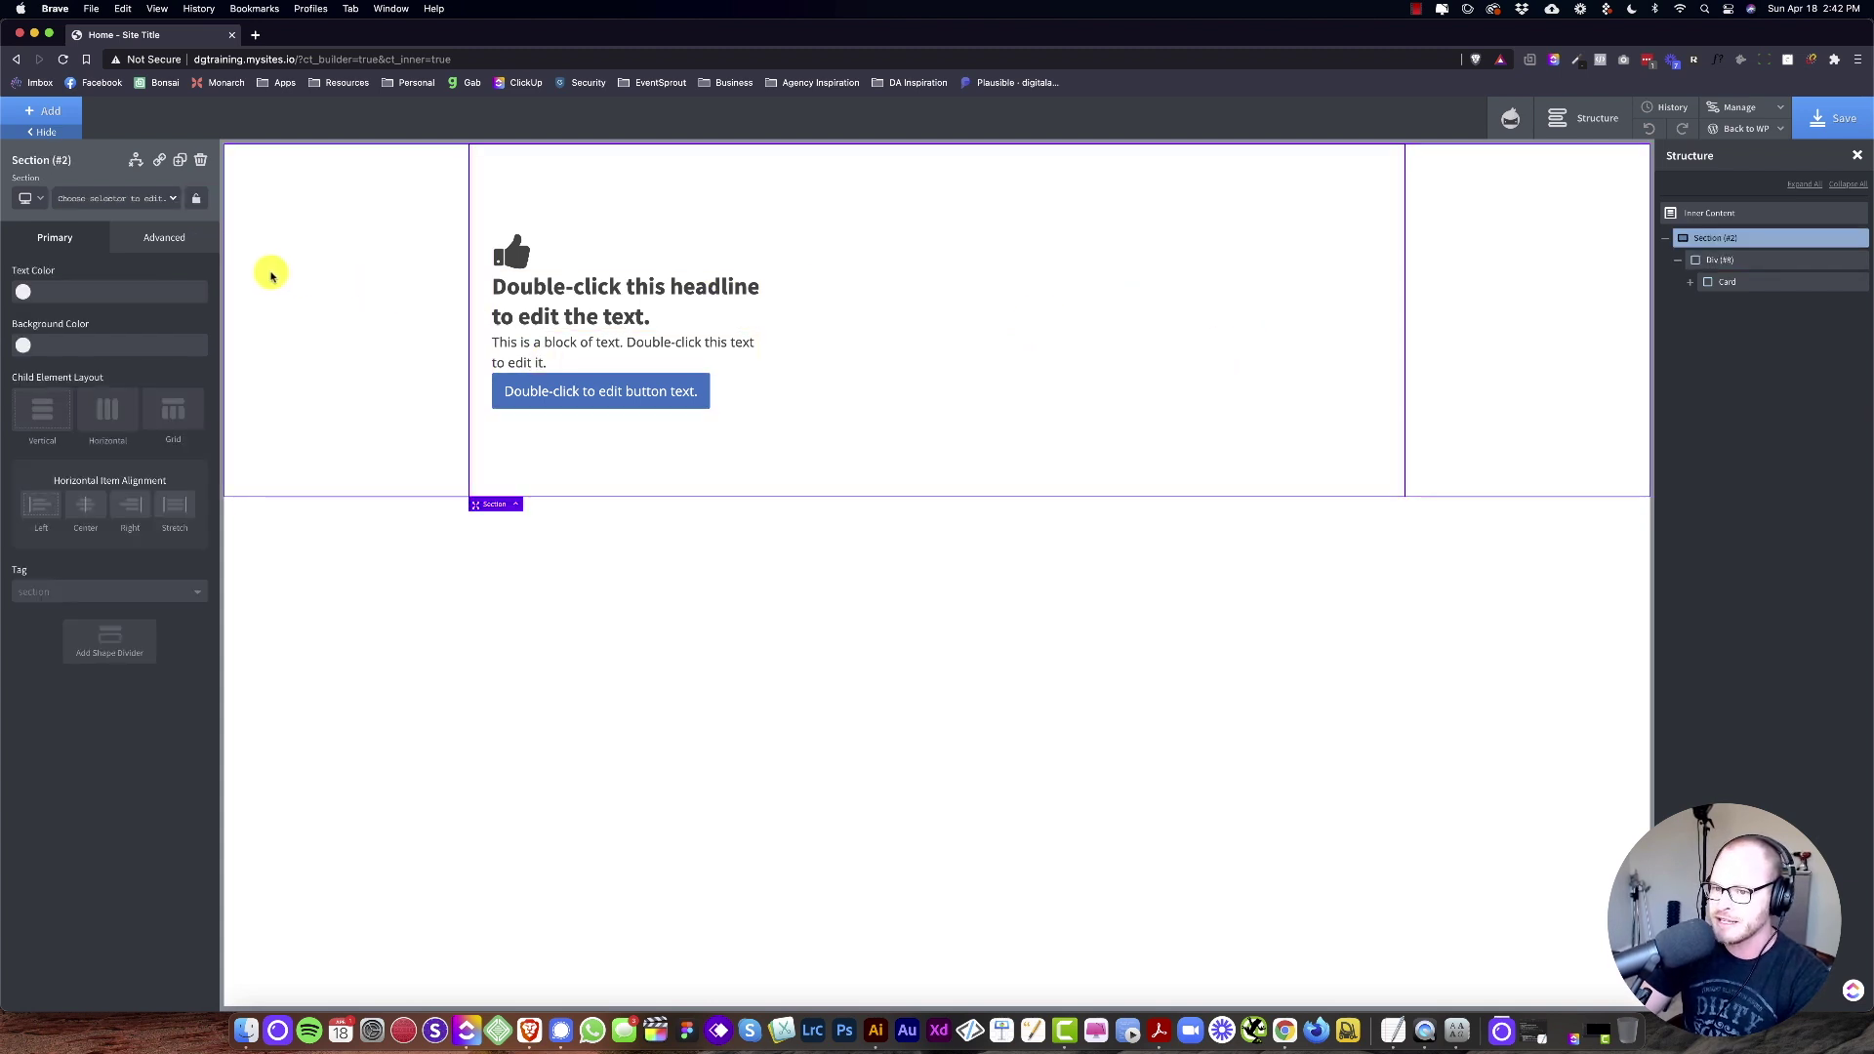
{"action": "left_click", "coordinate": [143, 243]}
{"action": "left_click", "coordinate": [84, 280]}
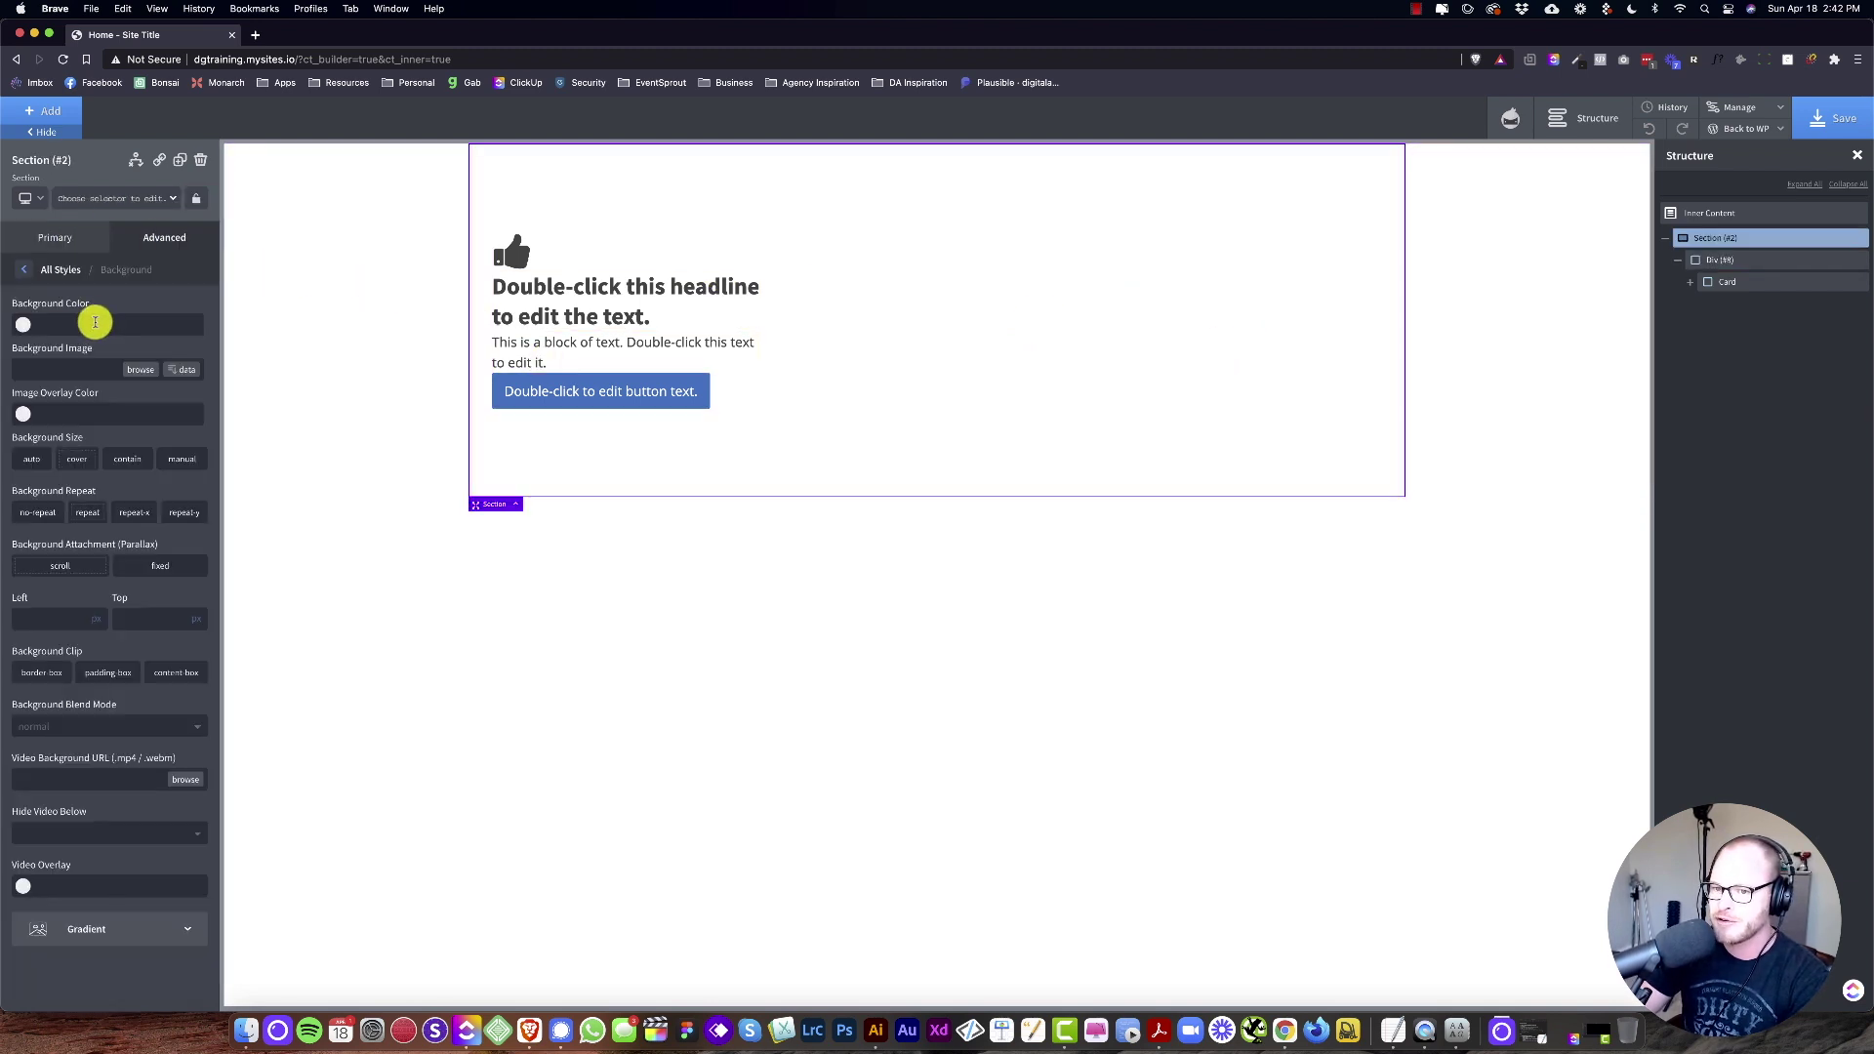
{"action": "left_click", "coordinate": [24, 327]}
{"action": "left_click", "coordinate": [66, 508]}
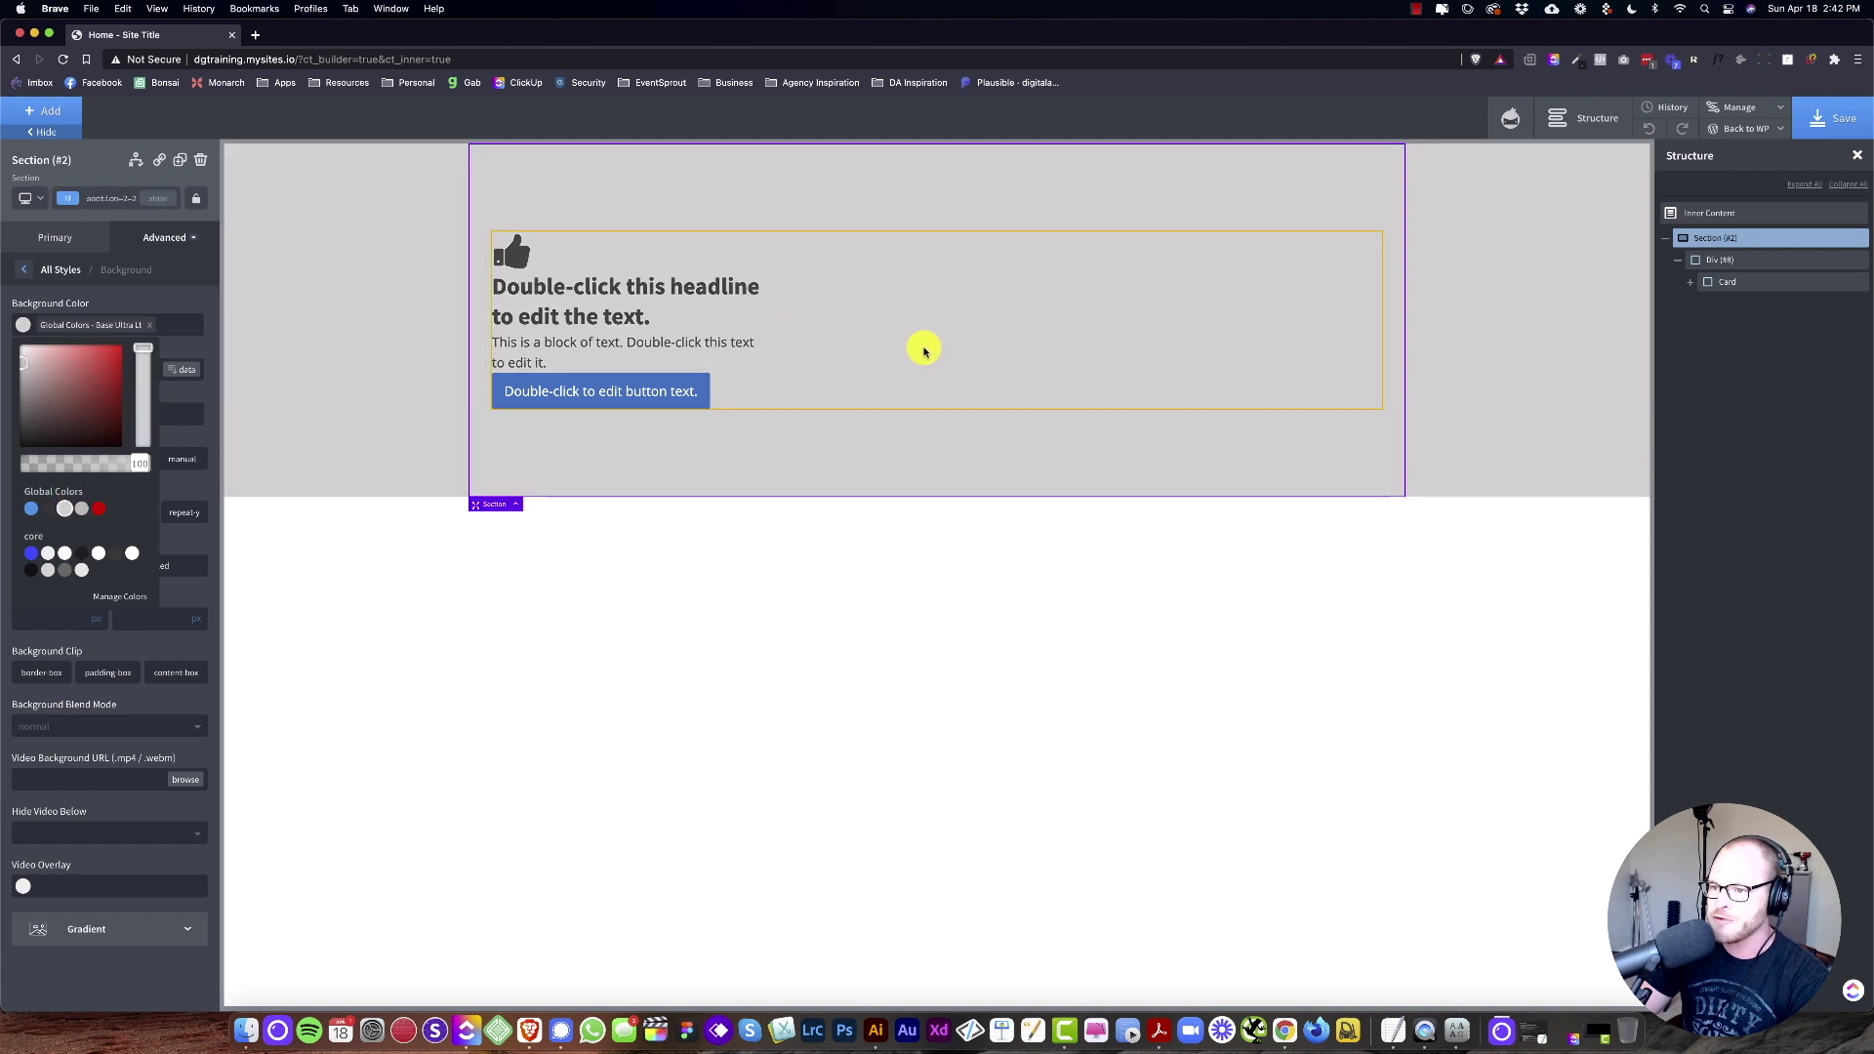
Step: Change the section's background color to the core global color Accent 2
{"action": "left_click", "coordinate": [1757, 281]}
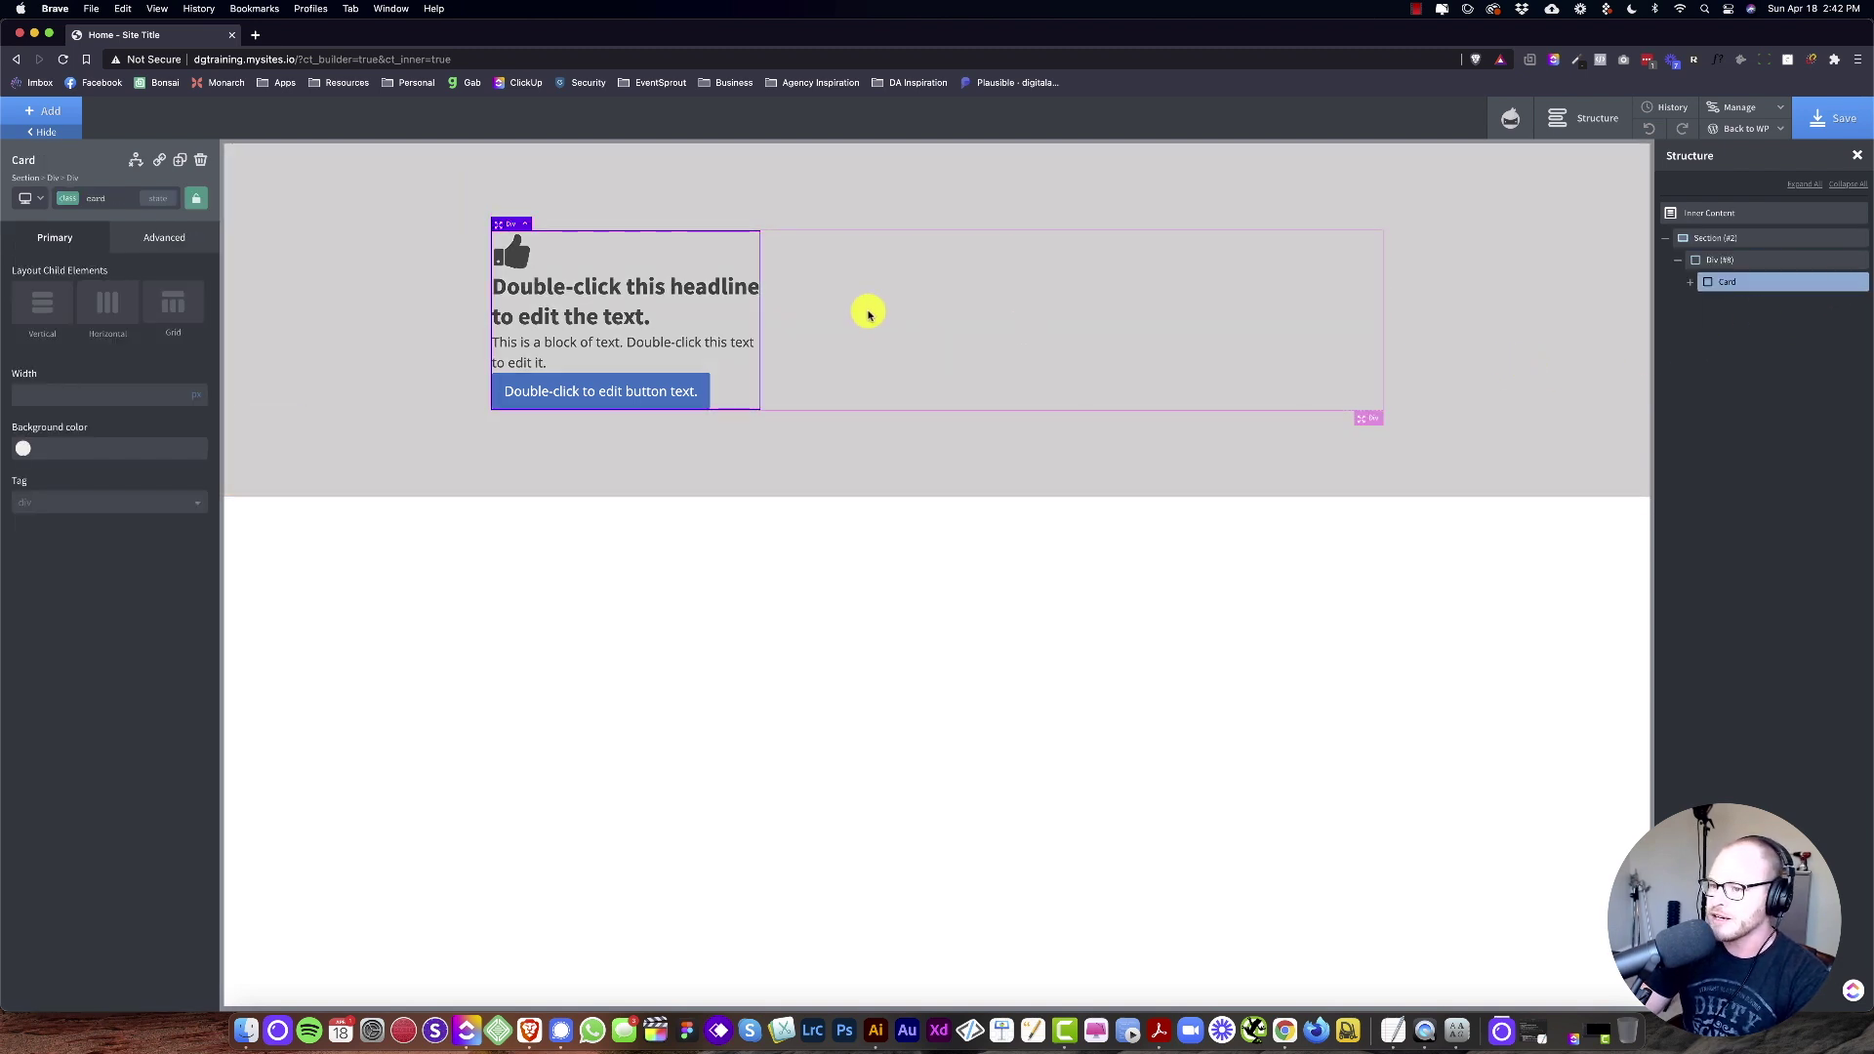
{"action": "left_click", "coordinate": [246, 274]}
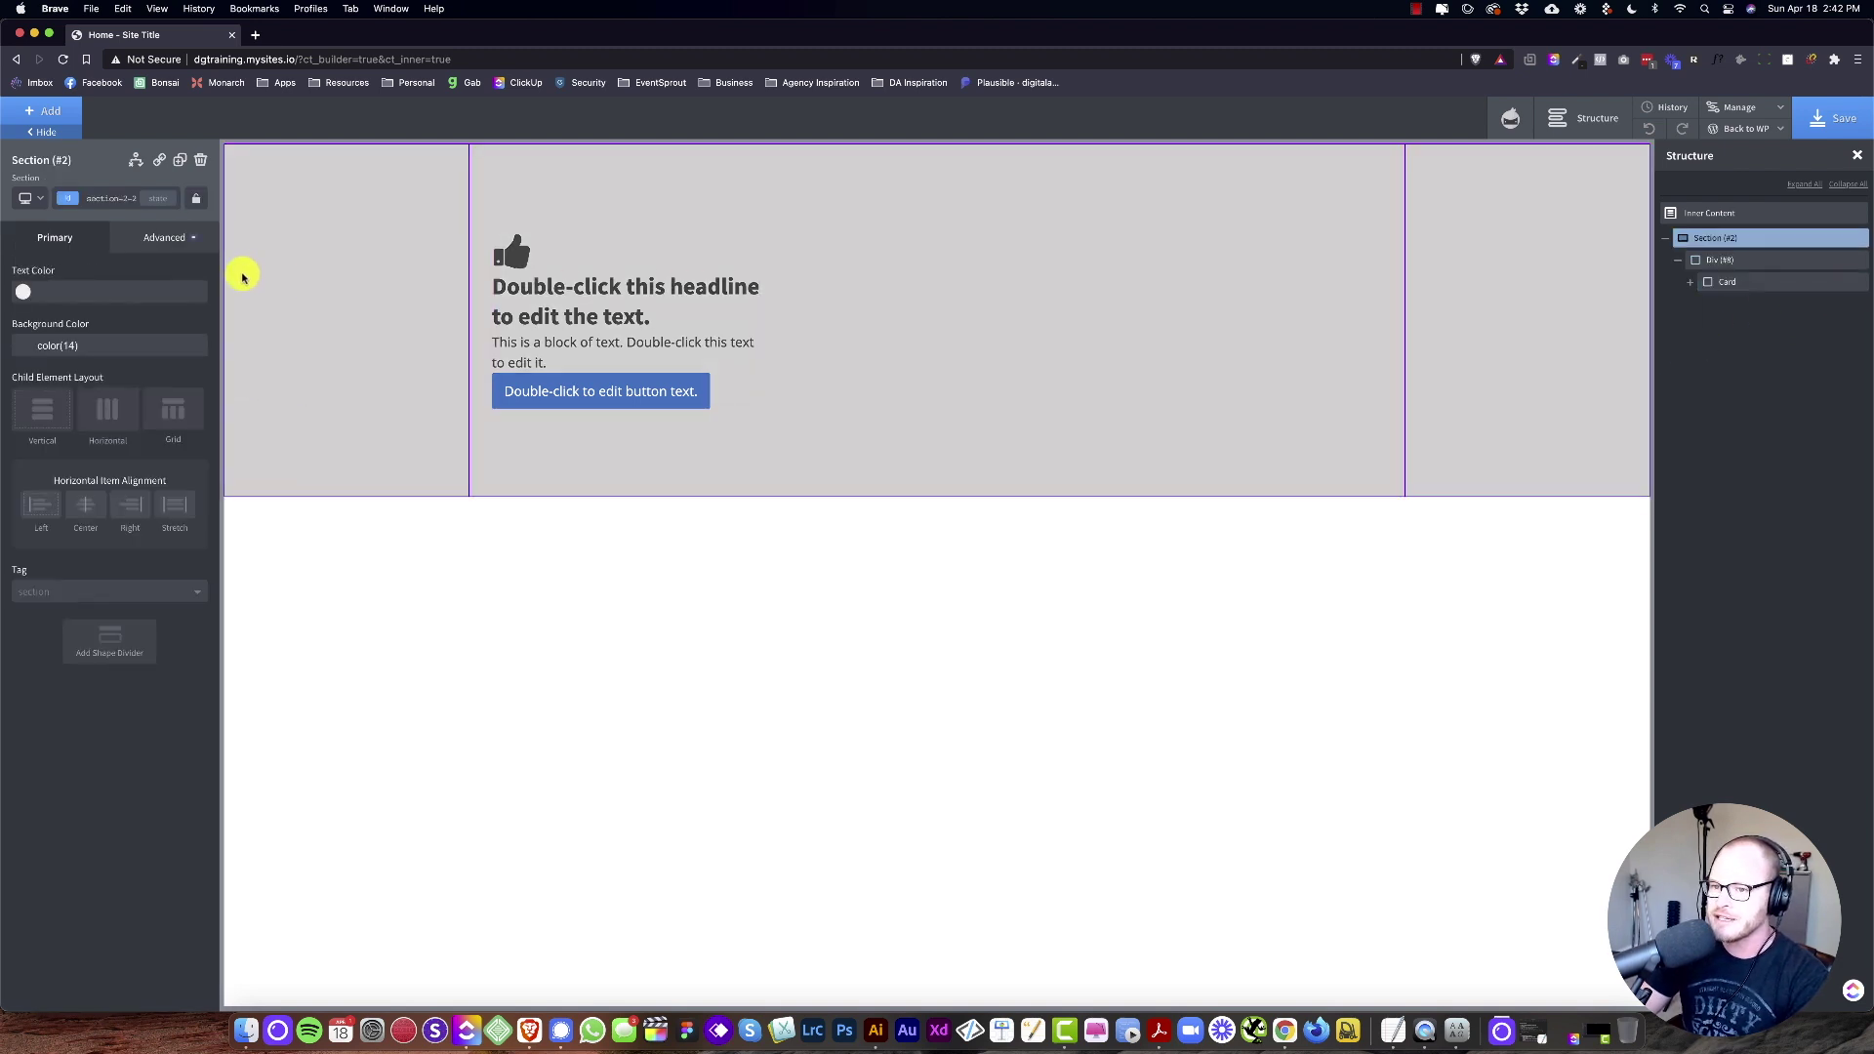
{"action": "left_click", "coordinate": [24, 347]}
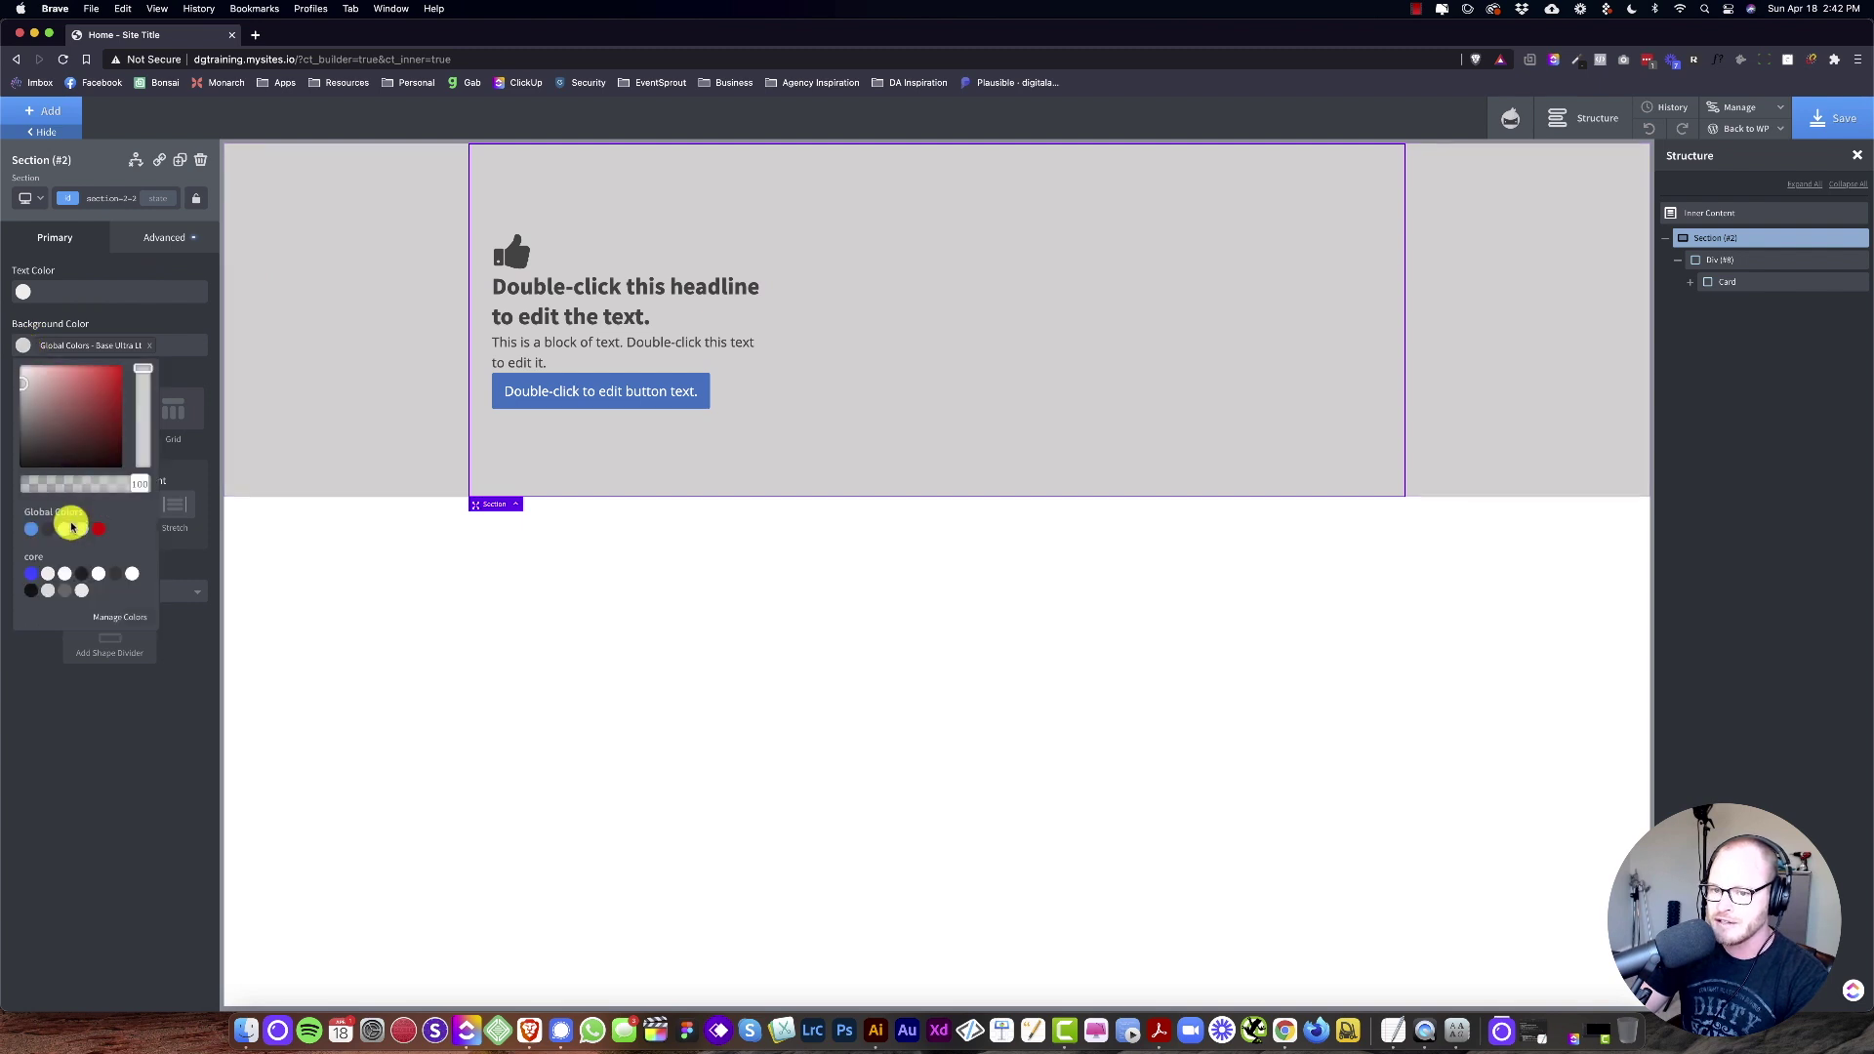
{"action": "left_click", "coordinate": [66, 578]}
{"action": "left_click", "coordinate": [49, 574]}
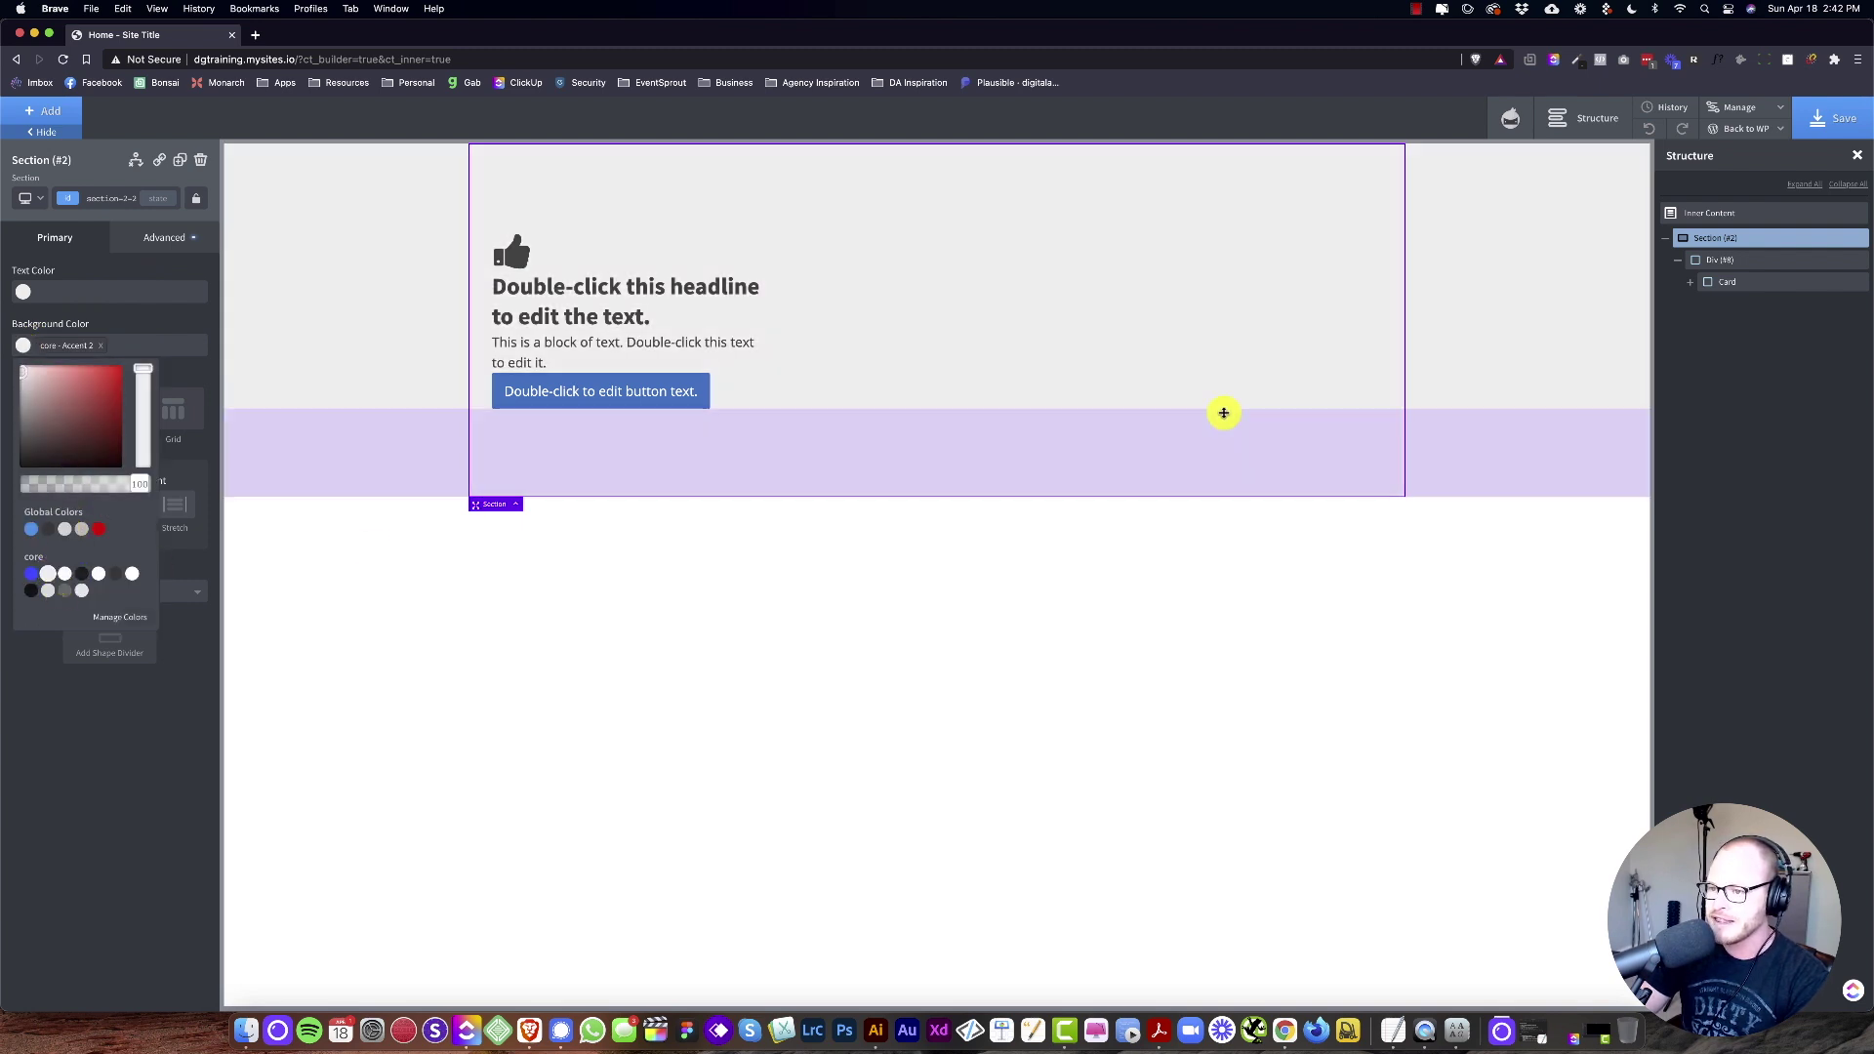
Step: Add the class card__icon to the thumbs-up icon in the card
{"action": "left_click", "coordinate": [664, 245]}
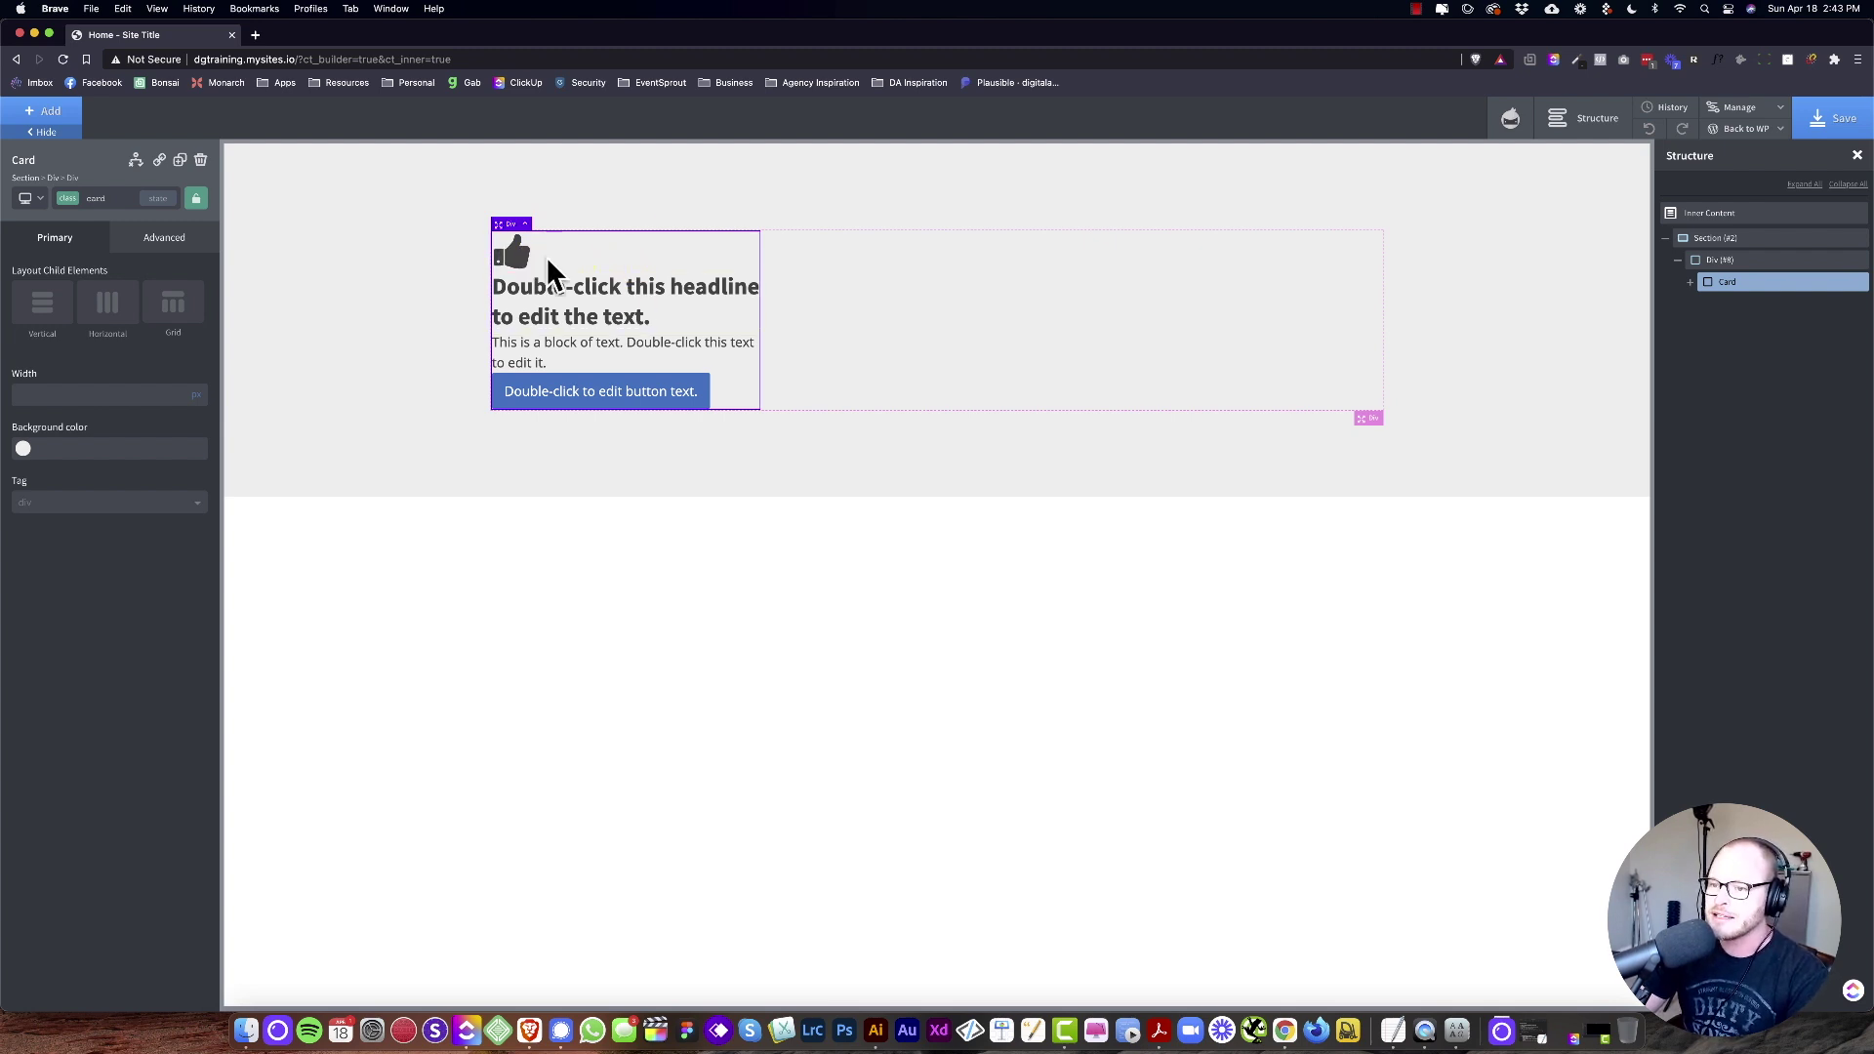
{"action": "left_click", "coordinate": [521, 255]}
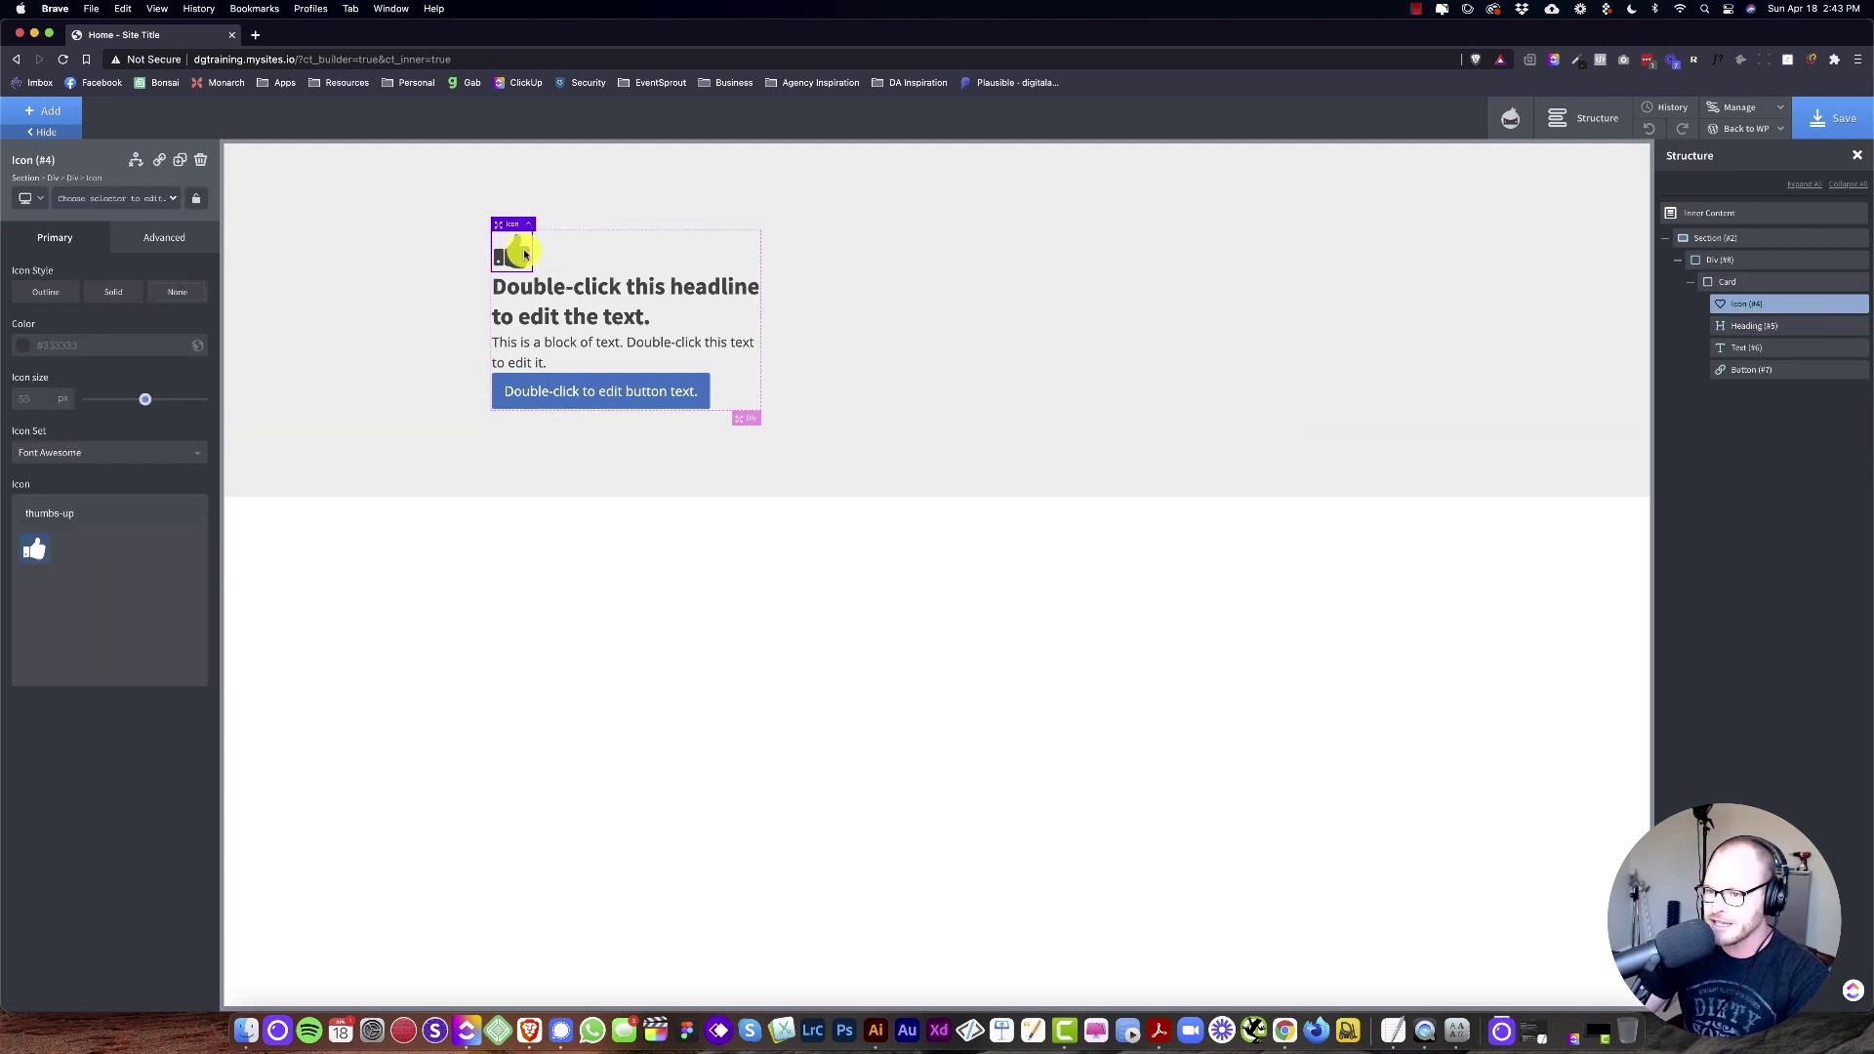
{"action": "left_click", "coordinate": [122, 199]}
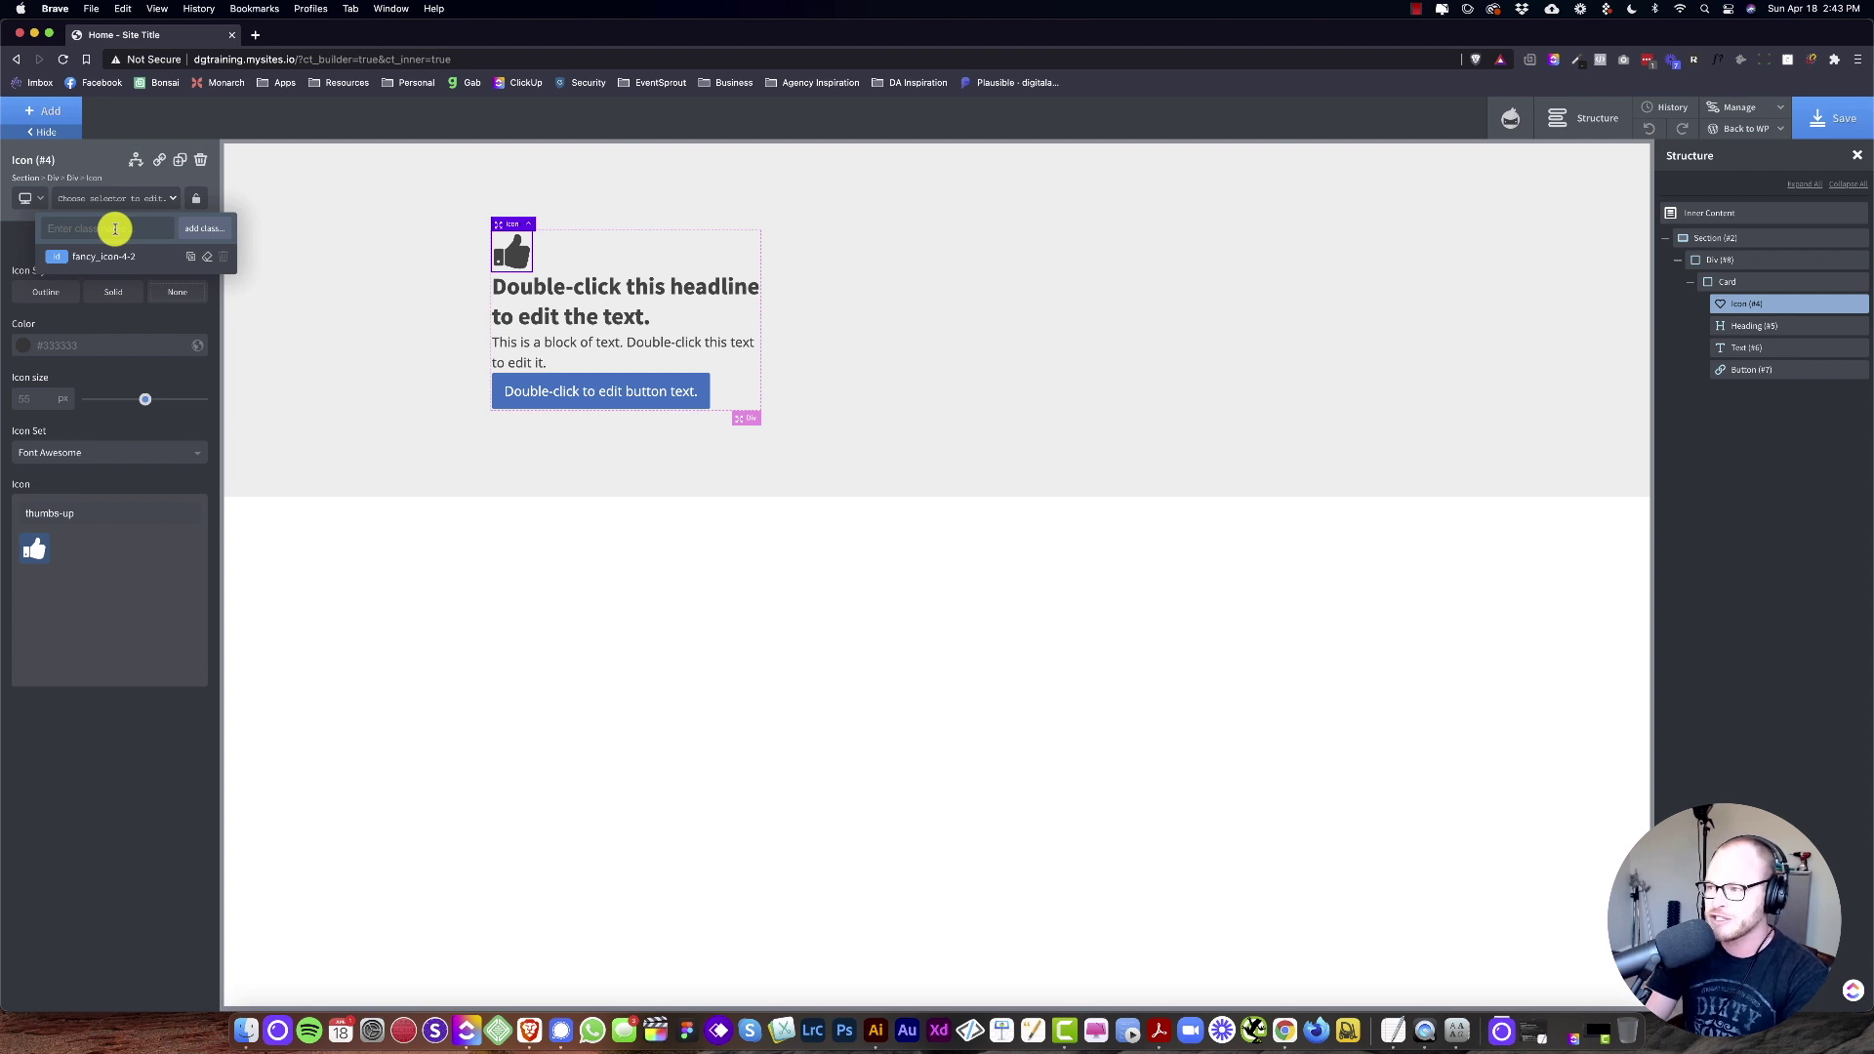
{"action": "type", "text": "card__icon"}
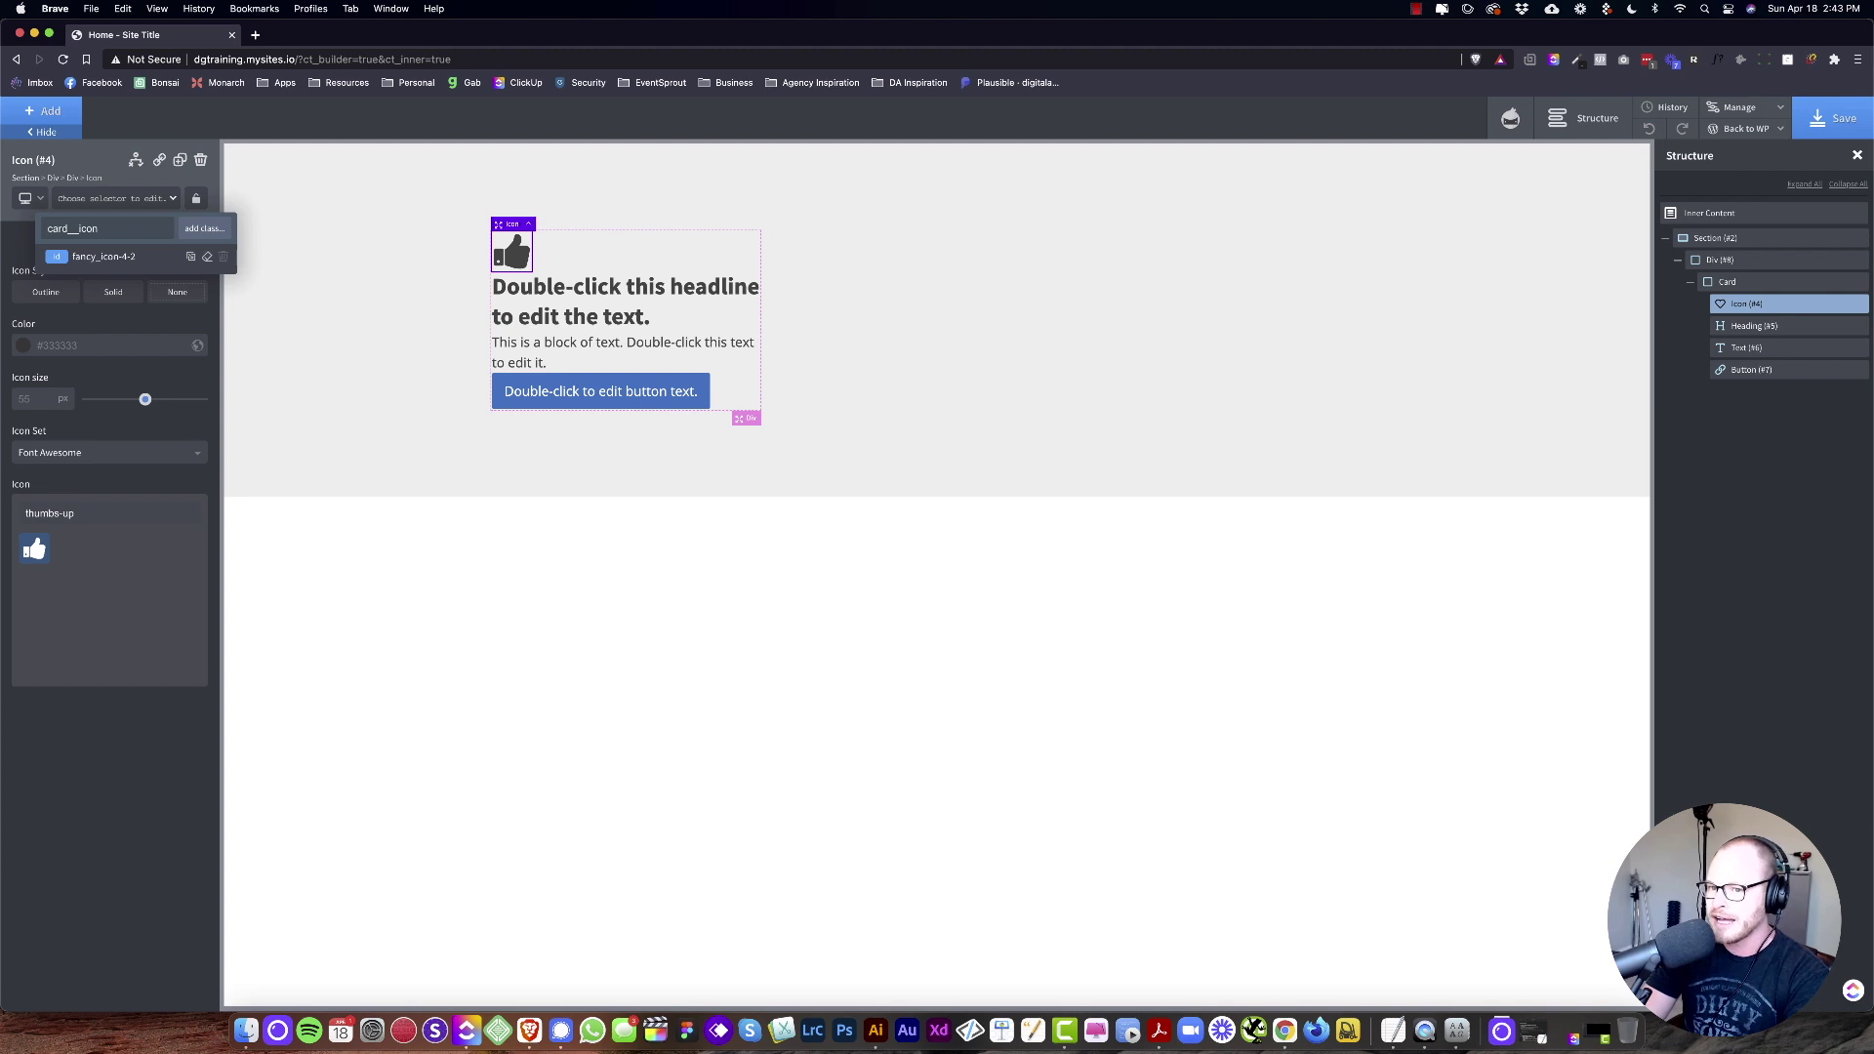
{"action": "key", "text": "Return"}
Step: Add the class card__heading to the card's heading
{"action": "left_click", "coordinate": [531, 305]}
{"action": "left_click", "coordinate": [116, 199]}
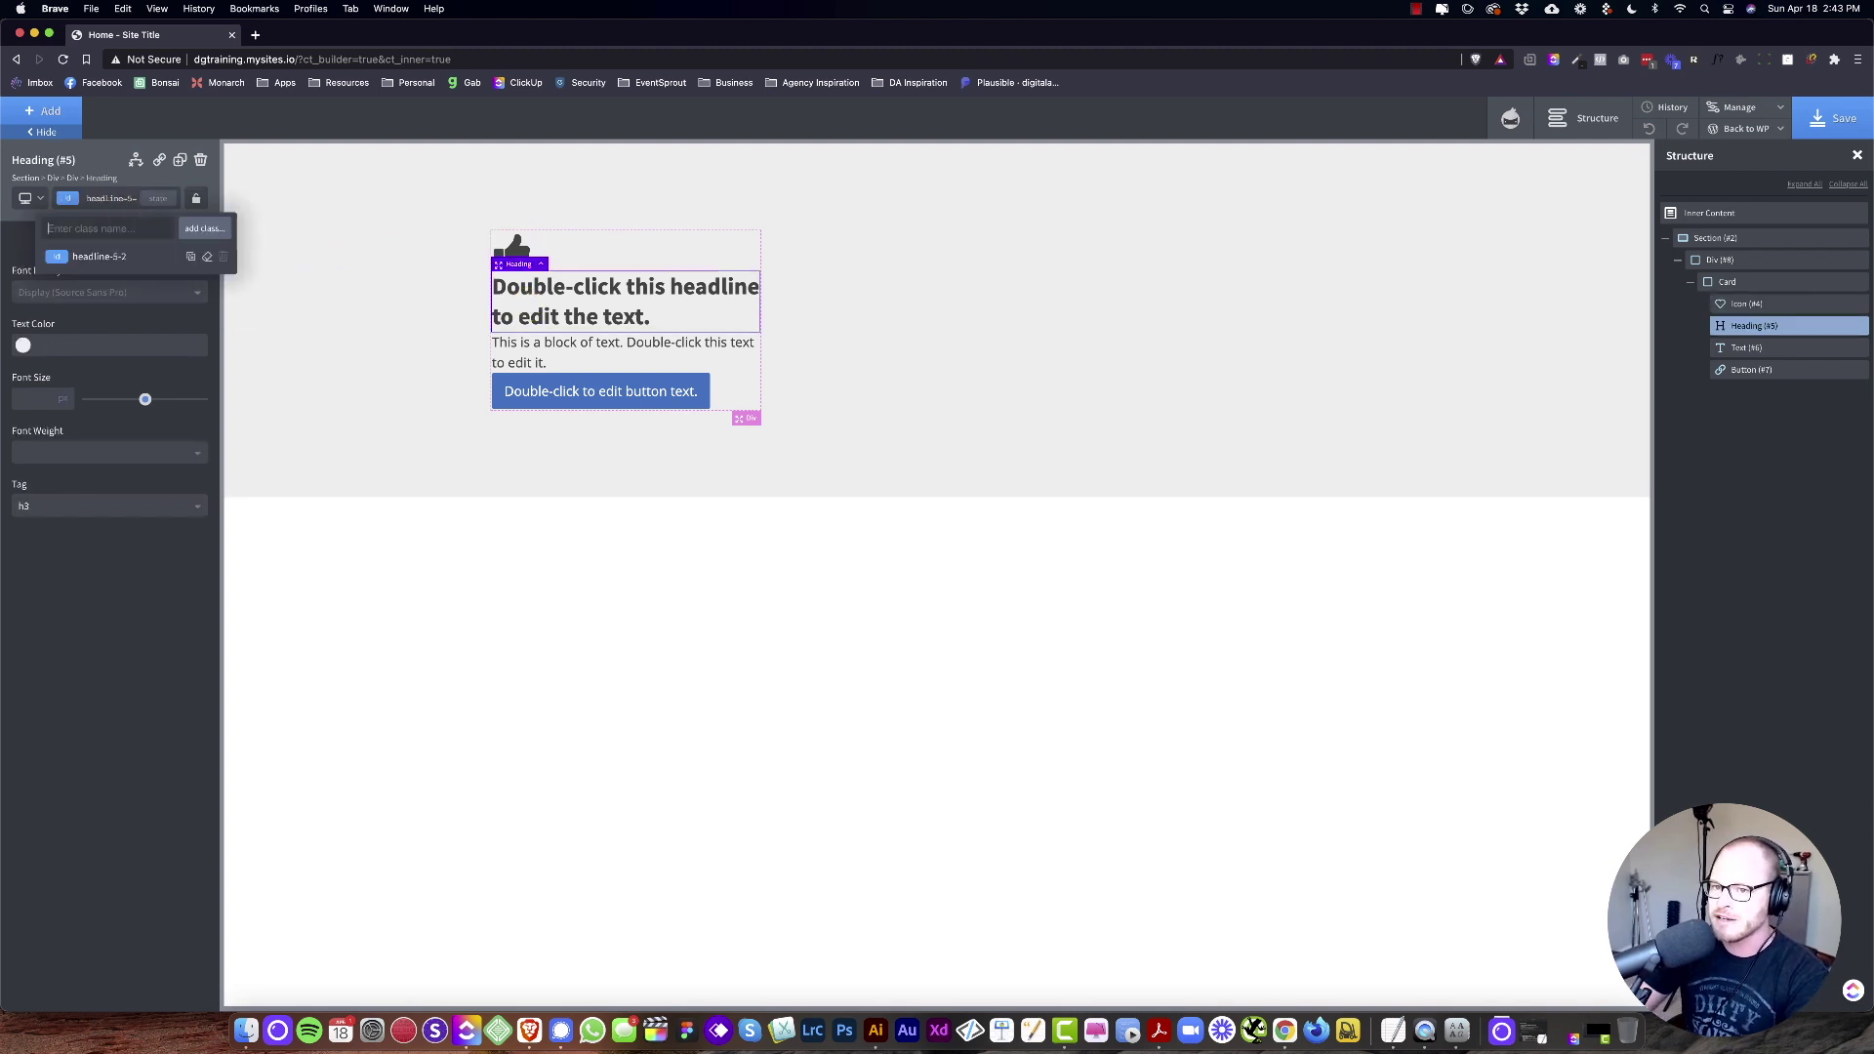
{"action": "type", "text": "card__heading"}
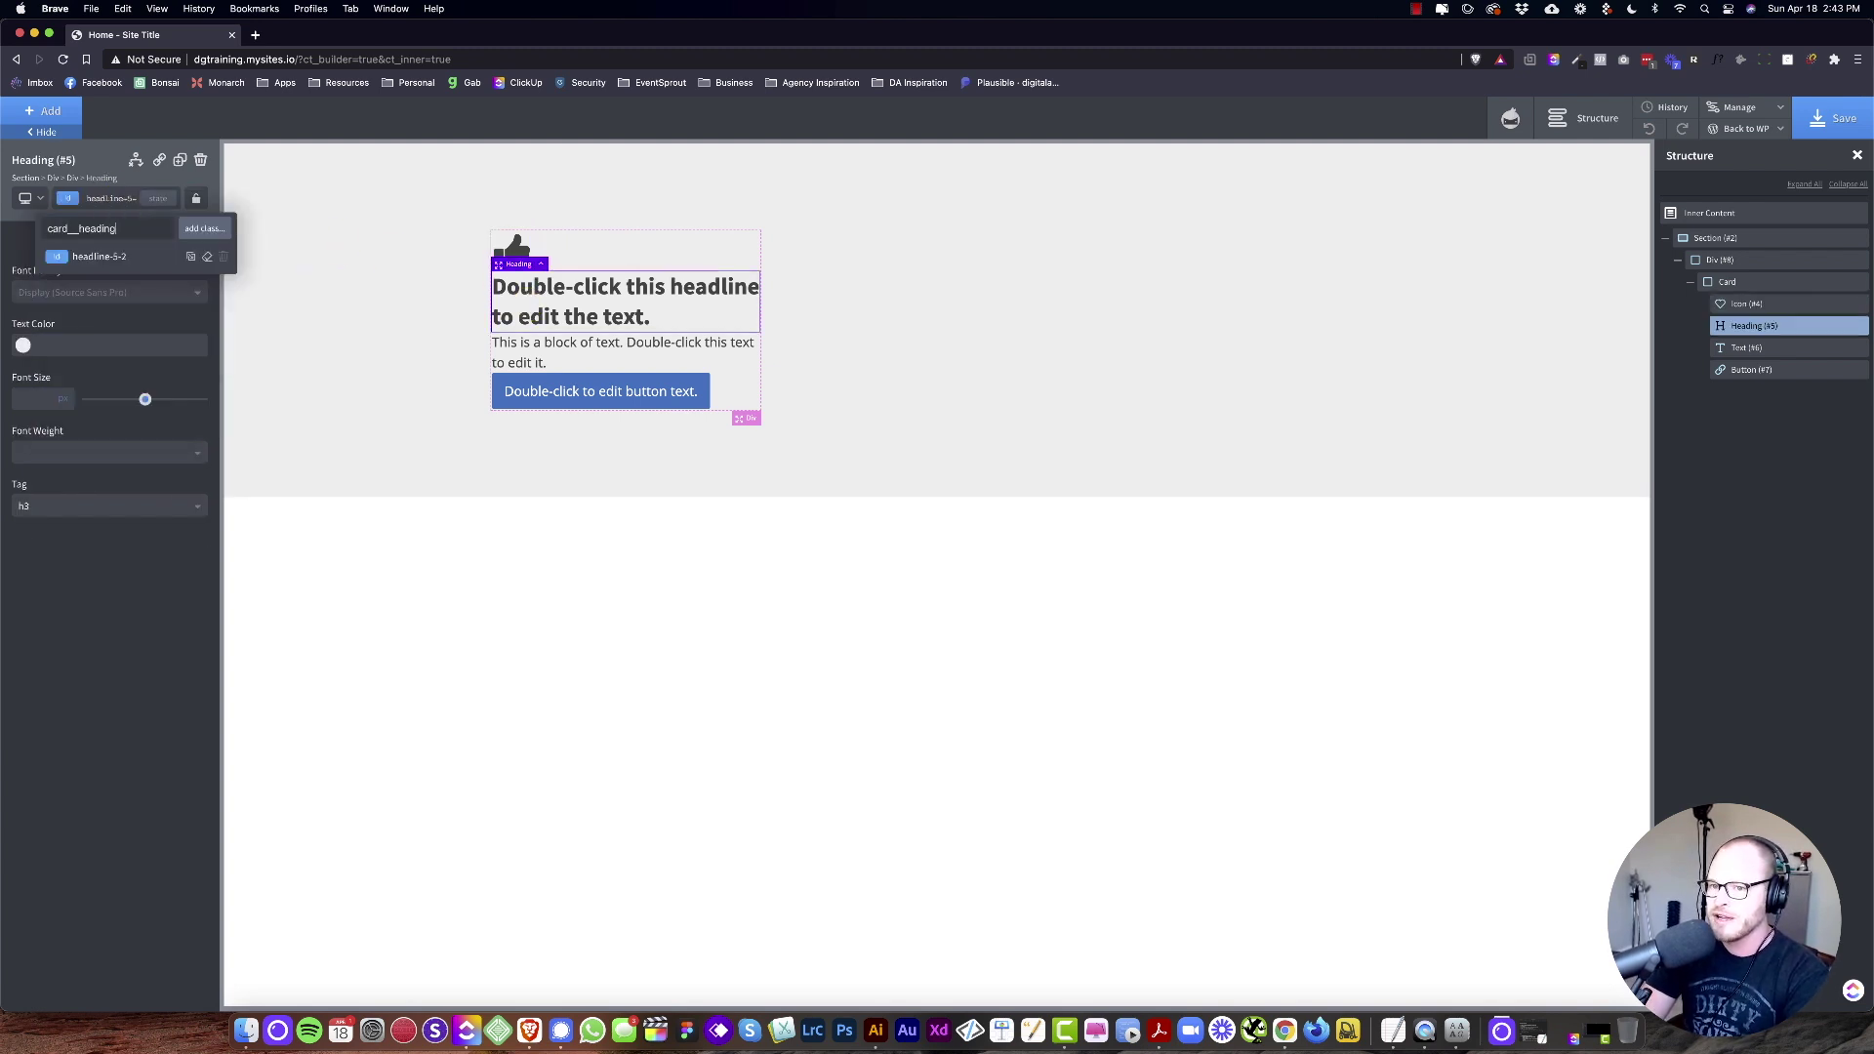
{"action": "key", "text": "Return"}
Step: Add the class card__text to the card's text block
{"action": "left_click", "coordinate": [540, 357]}
{"action": "left_click", "coordinate": [107, 198]}
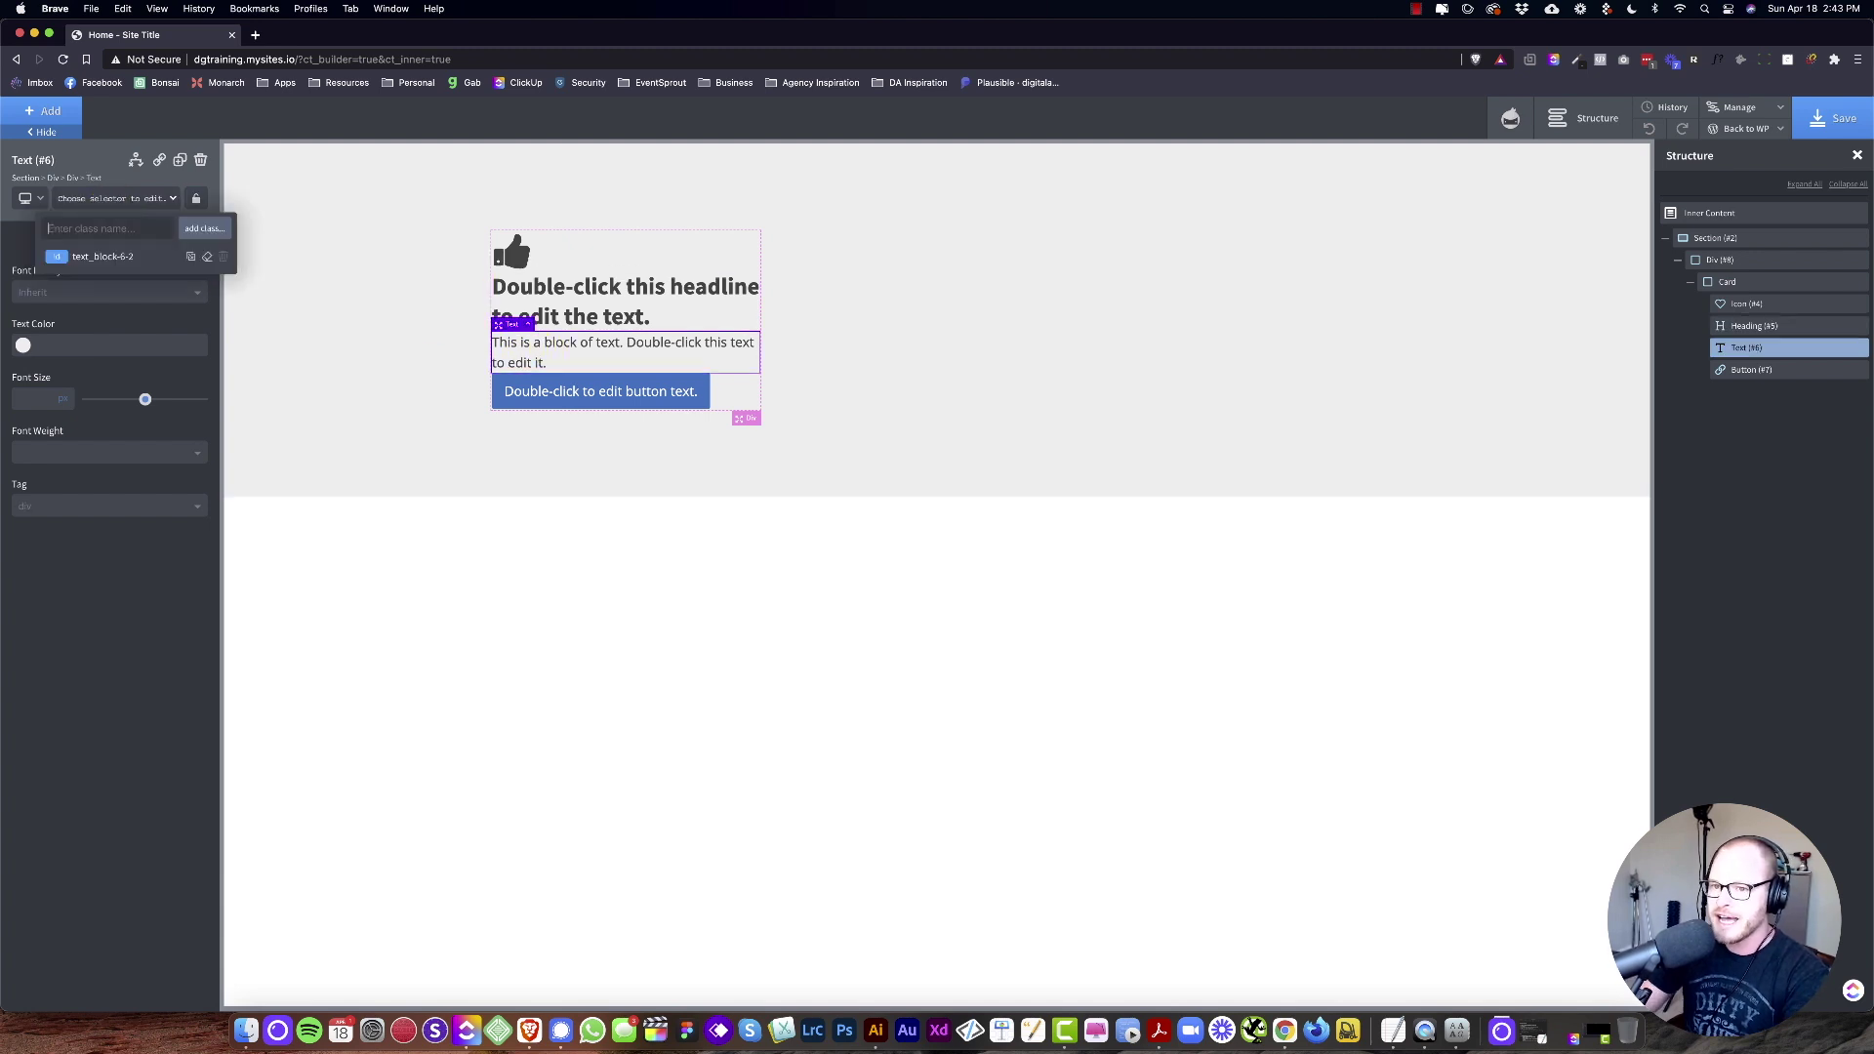
{"action": "type", "text": "card__text"}
{"action": "key", "text": "Escape"}
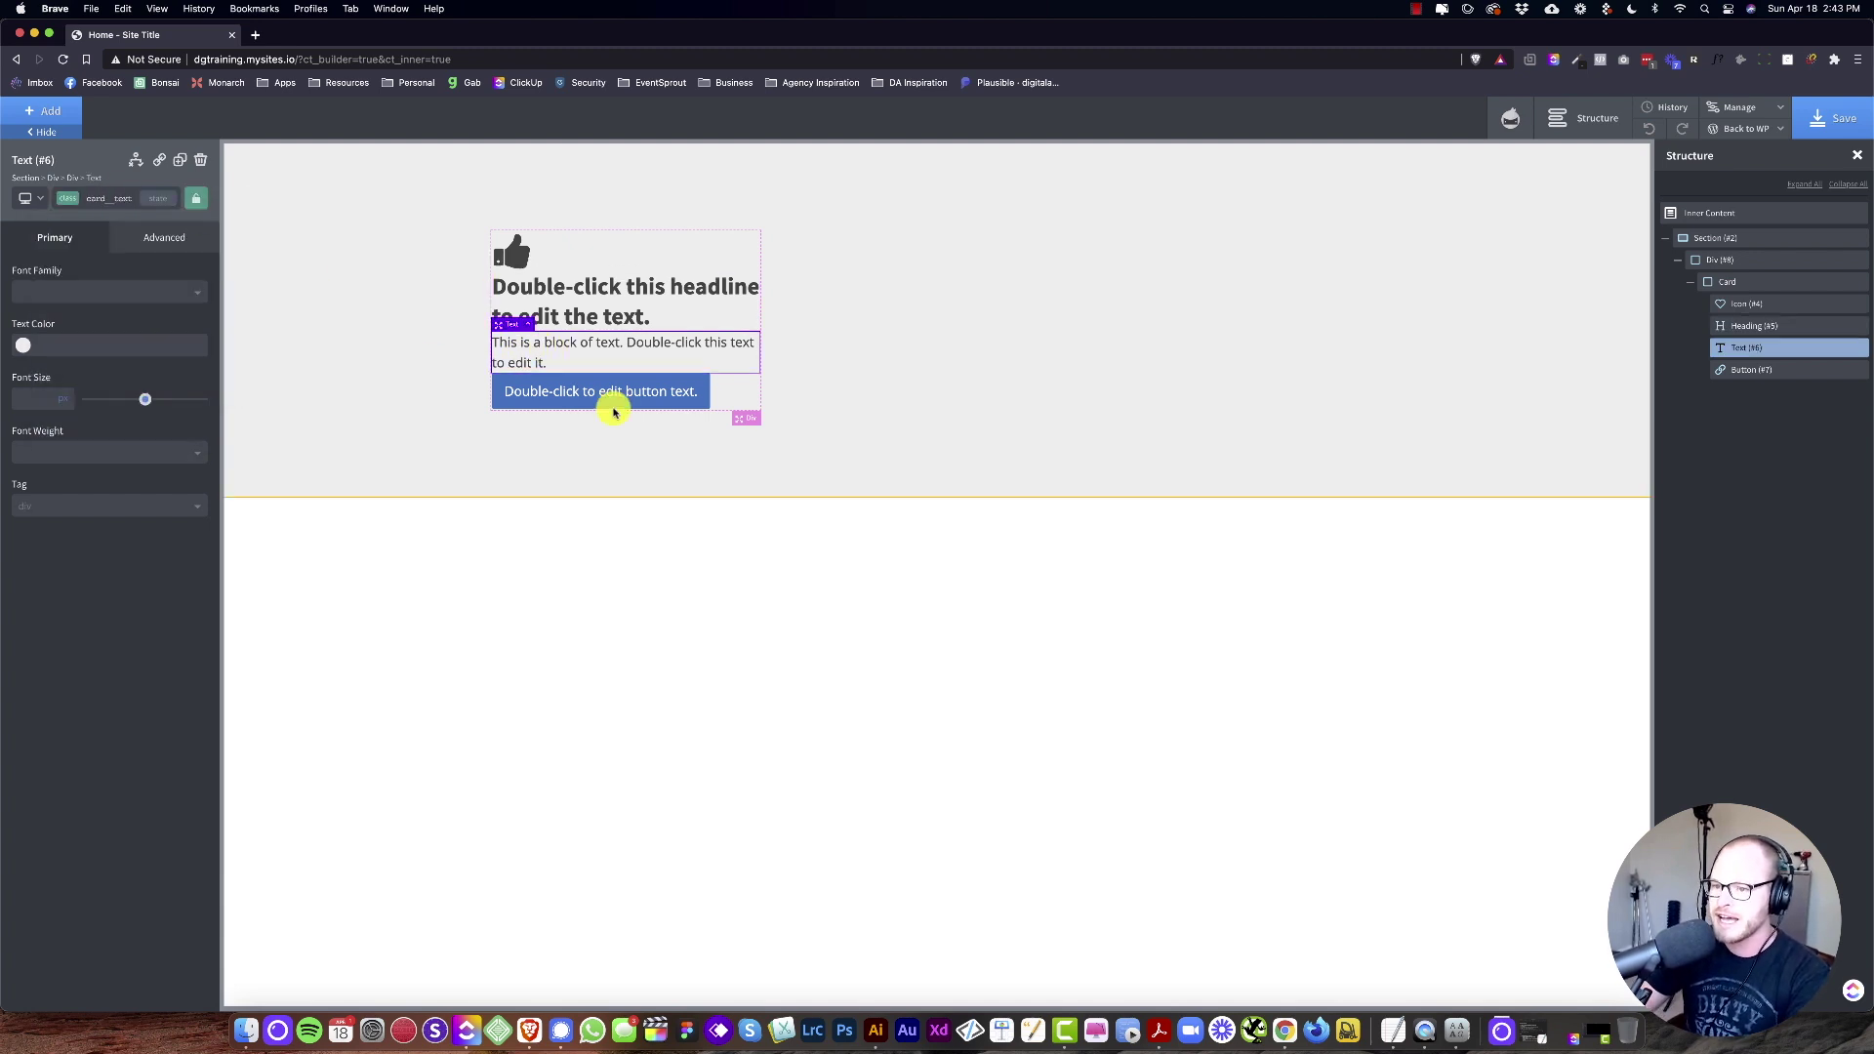
Step: Add the class card__button to the card's button and change its label to "Click Here"
{"action": "left_click", "coordinate": [659, 389]}
{"action": "left_click", "coordinate": [117, 198]}
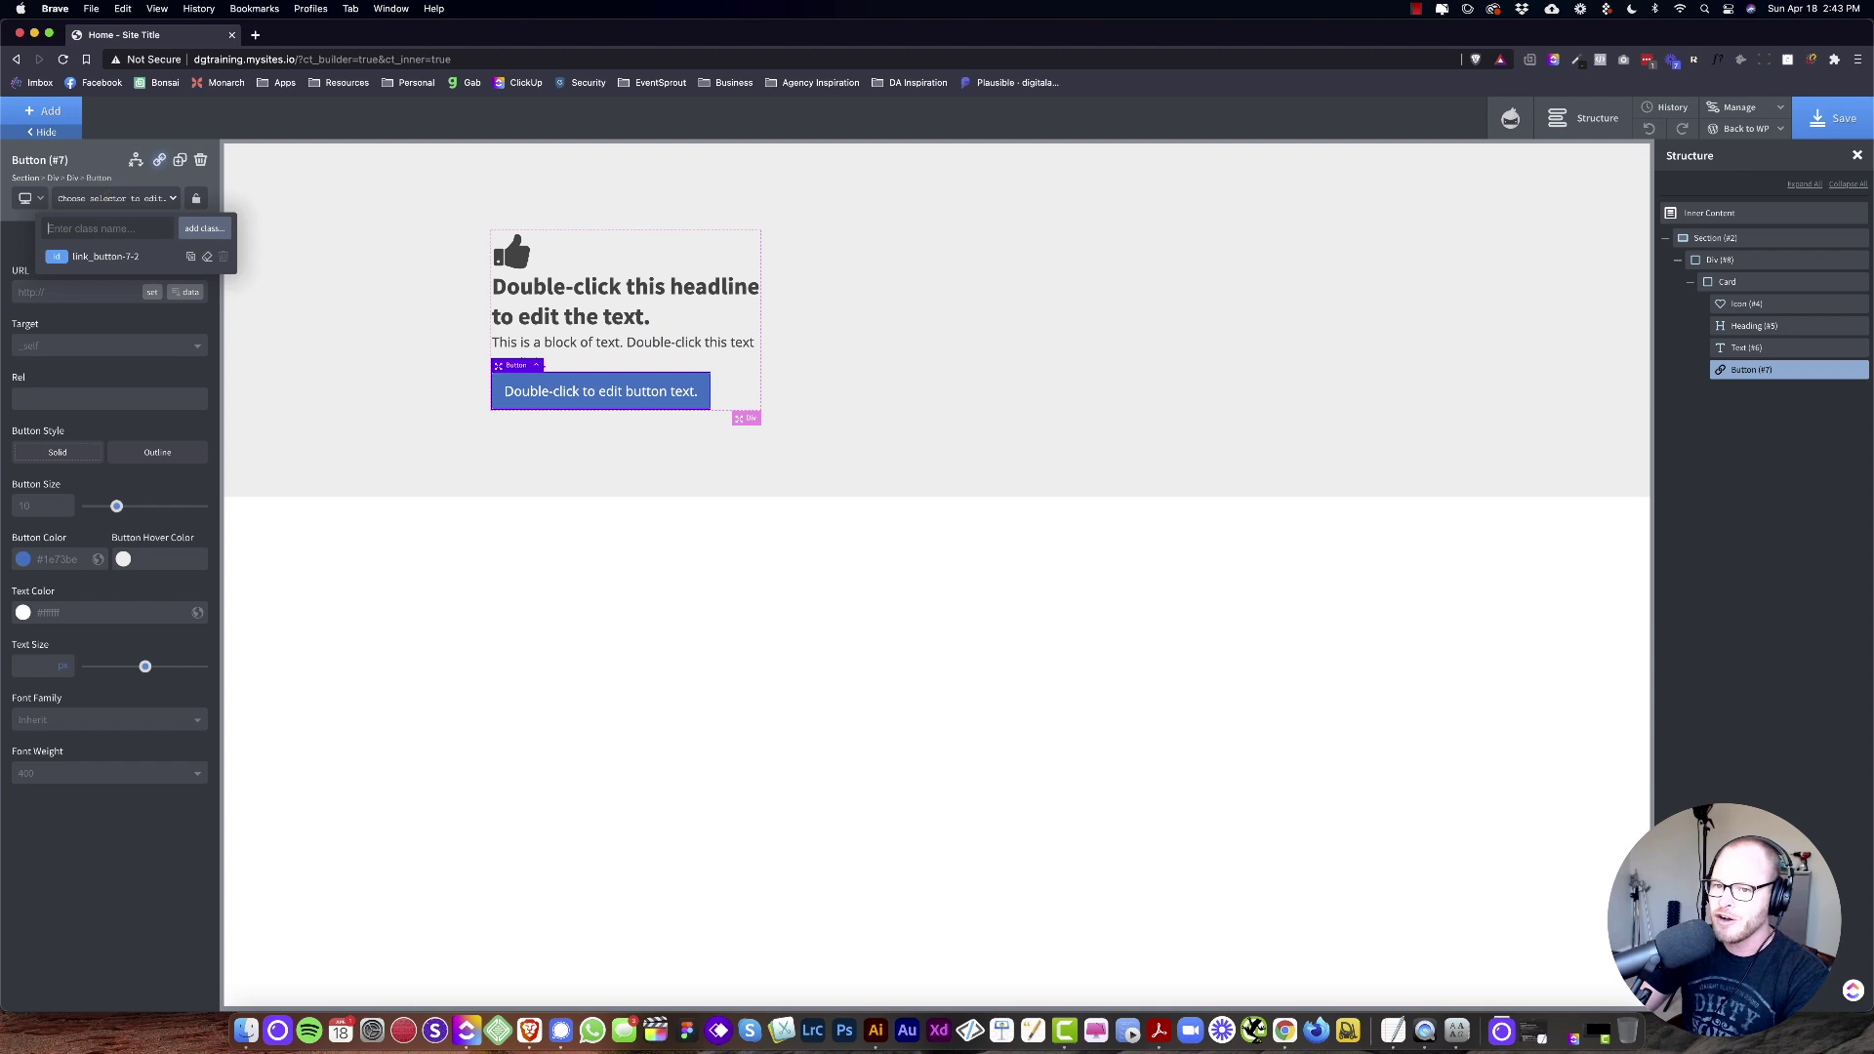
{"action": "type", "text": "card__button"}
{"action": "key", "text": "Return"}
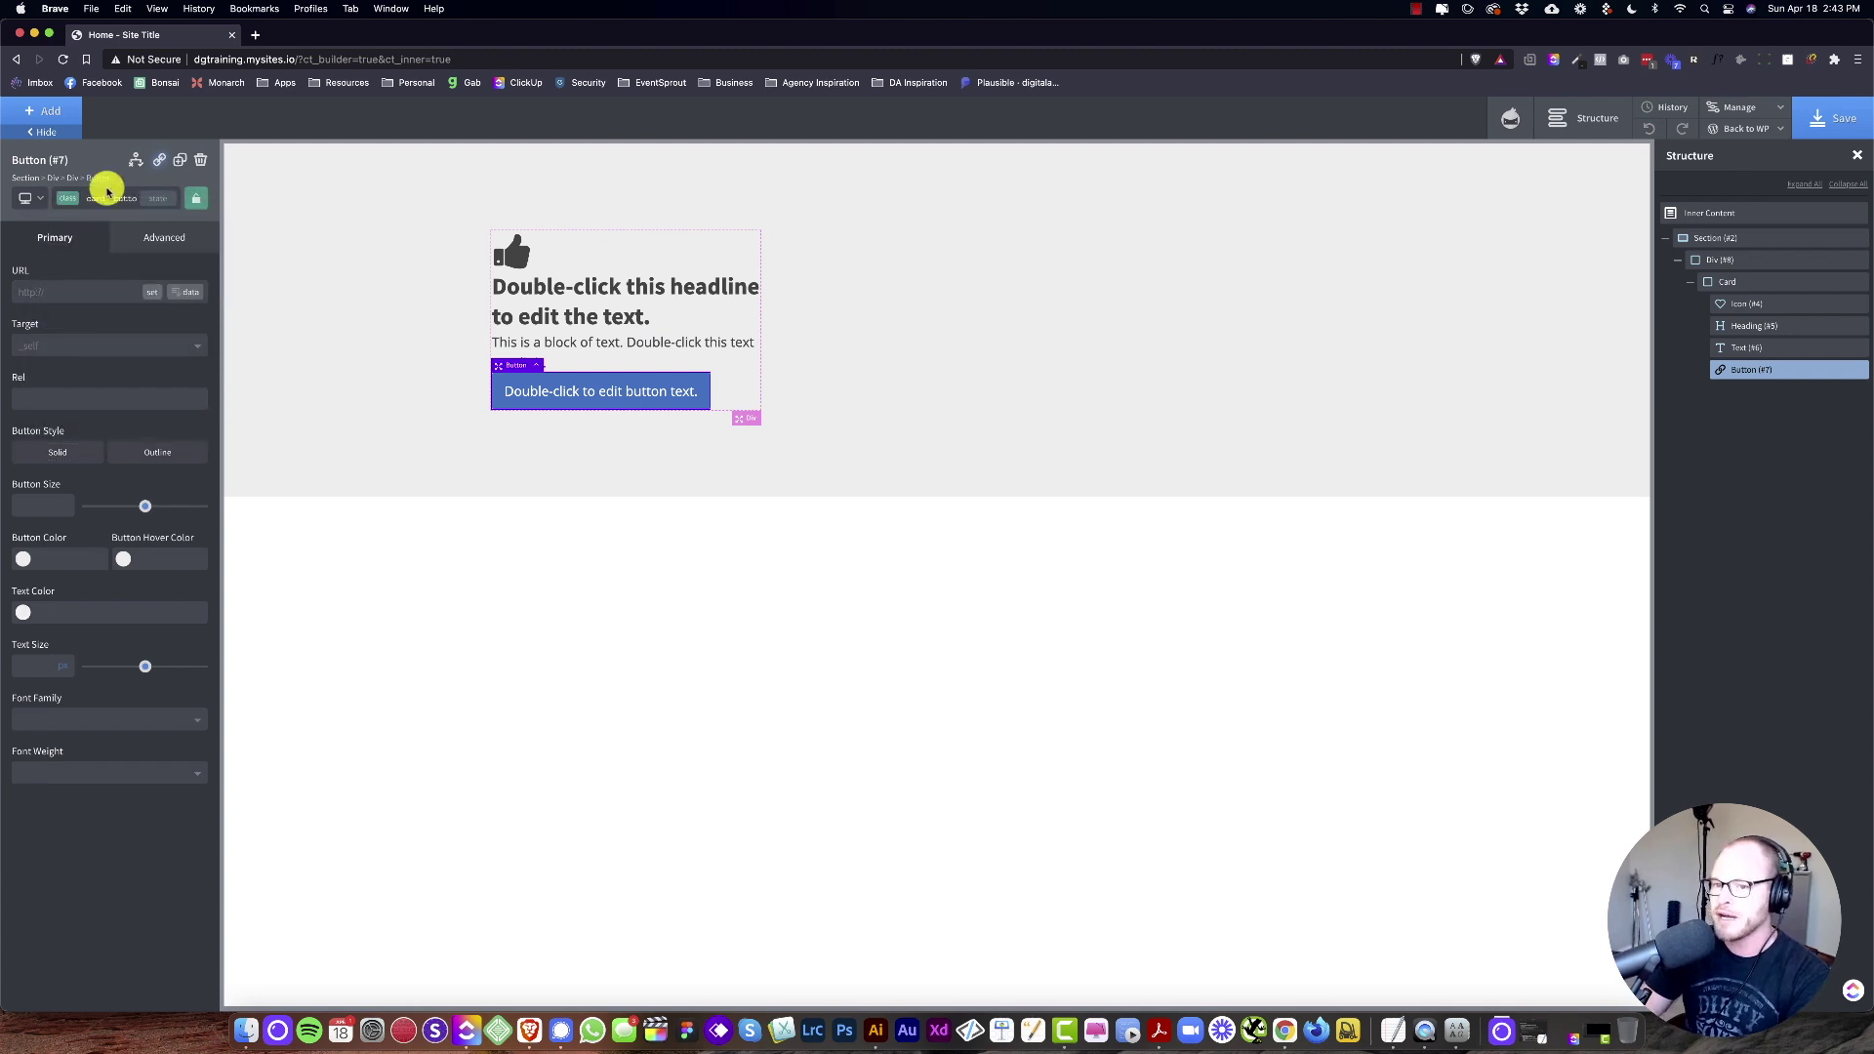
{"action": "double_click", "coordinate": [631, 399]}
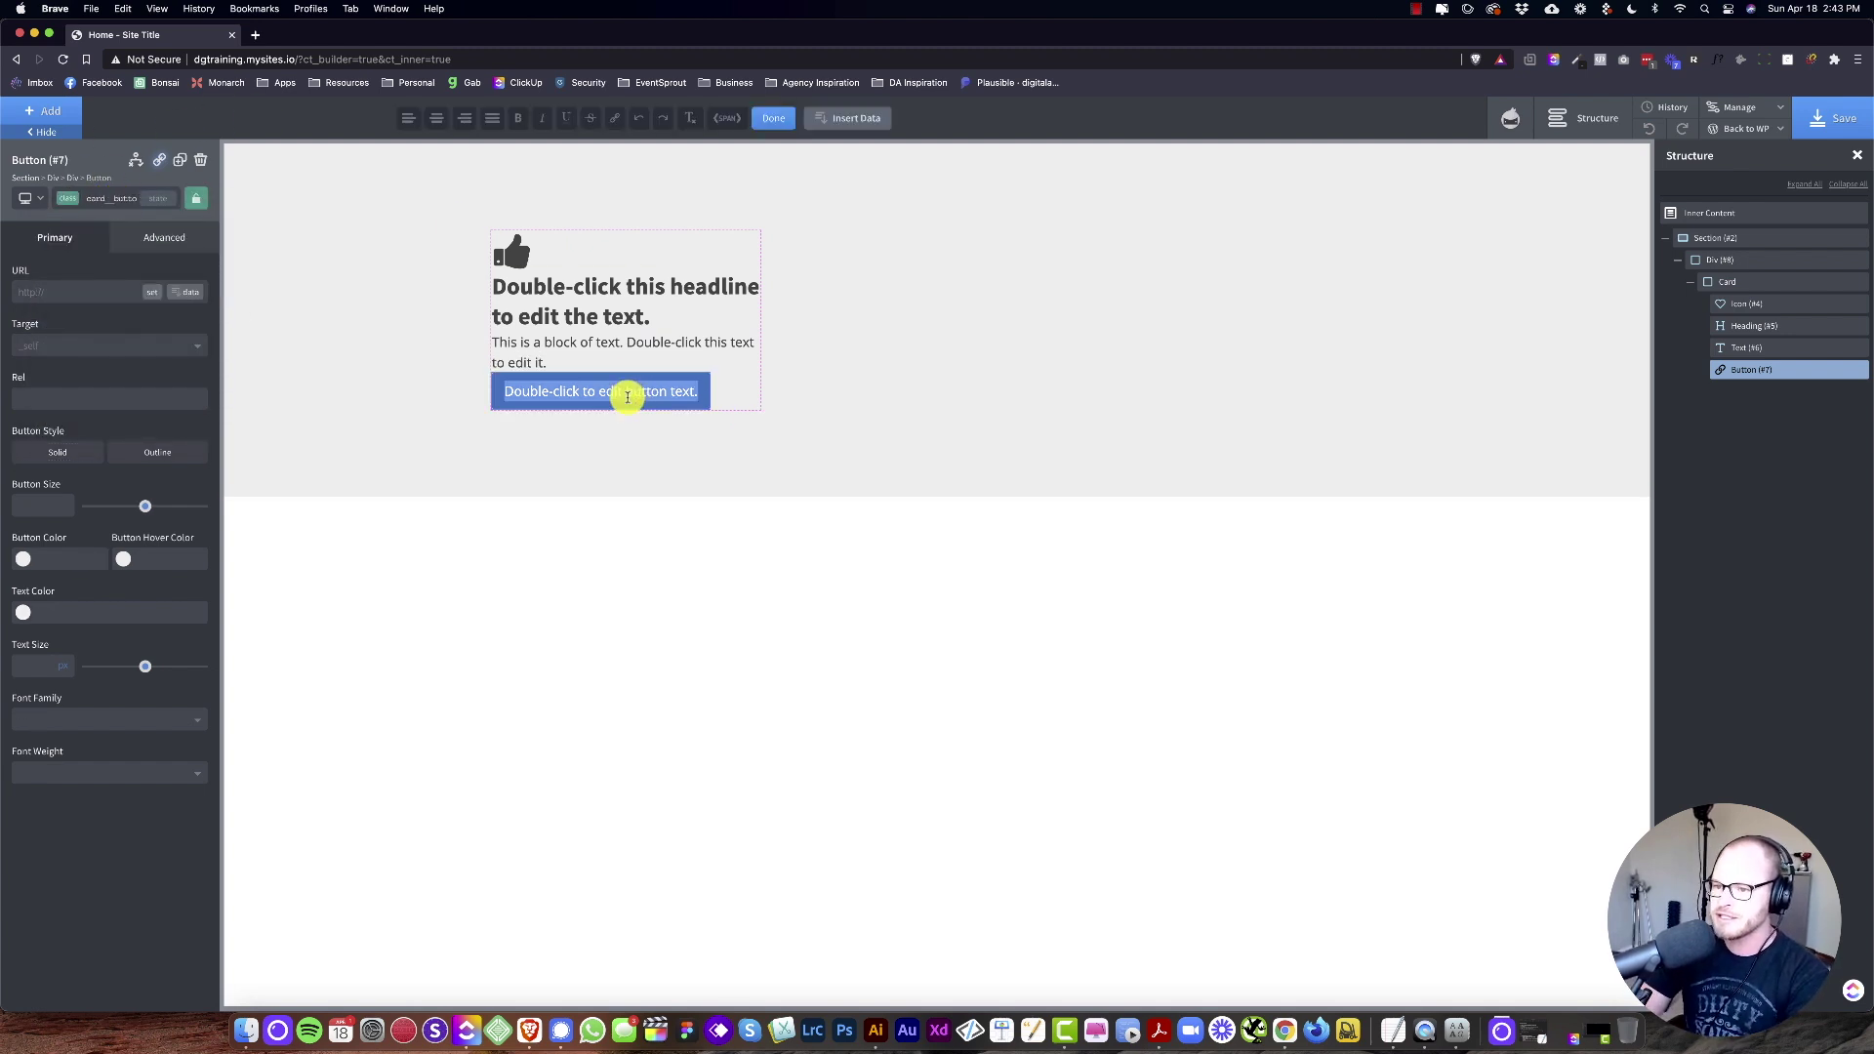
{"action": "type", "text": "Click Here"}
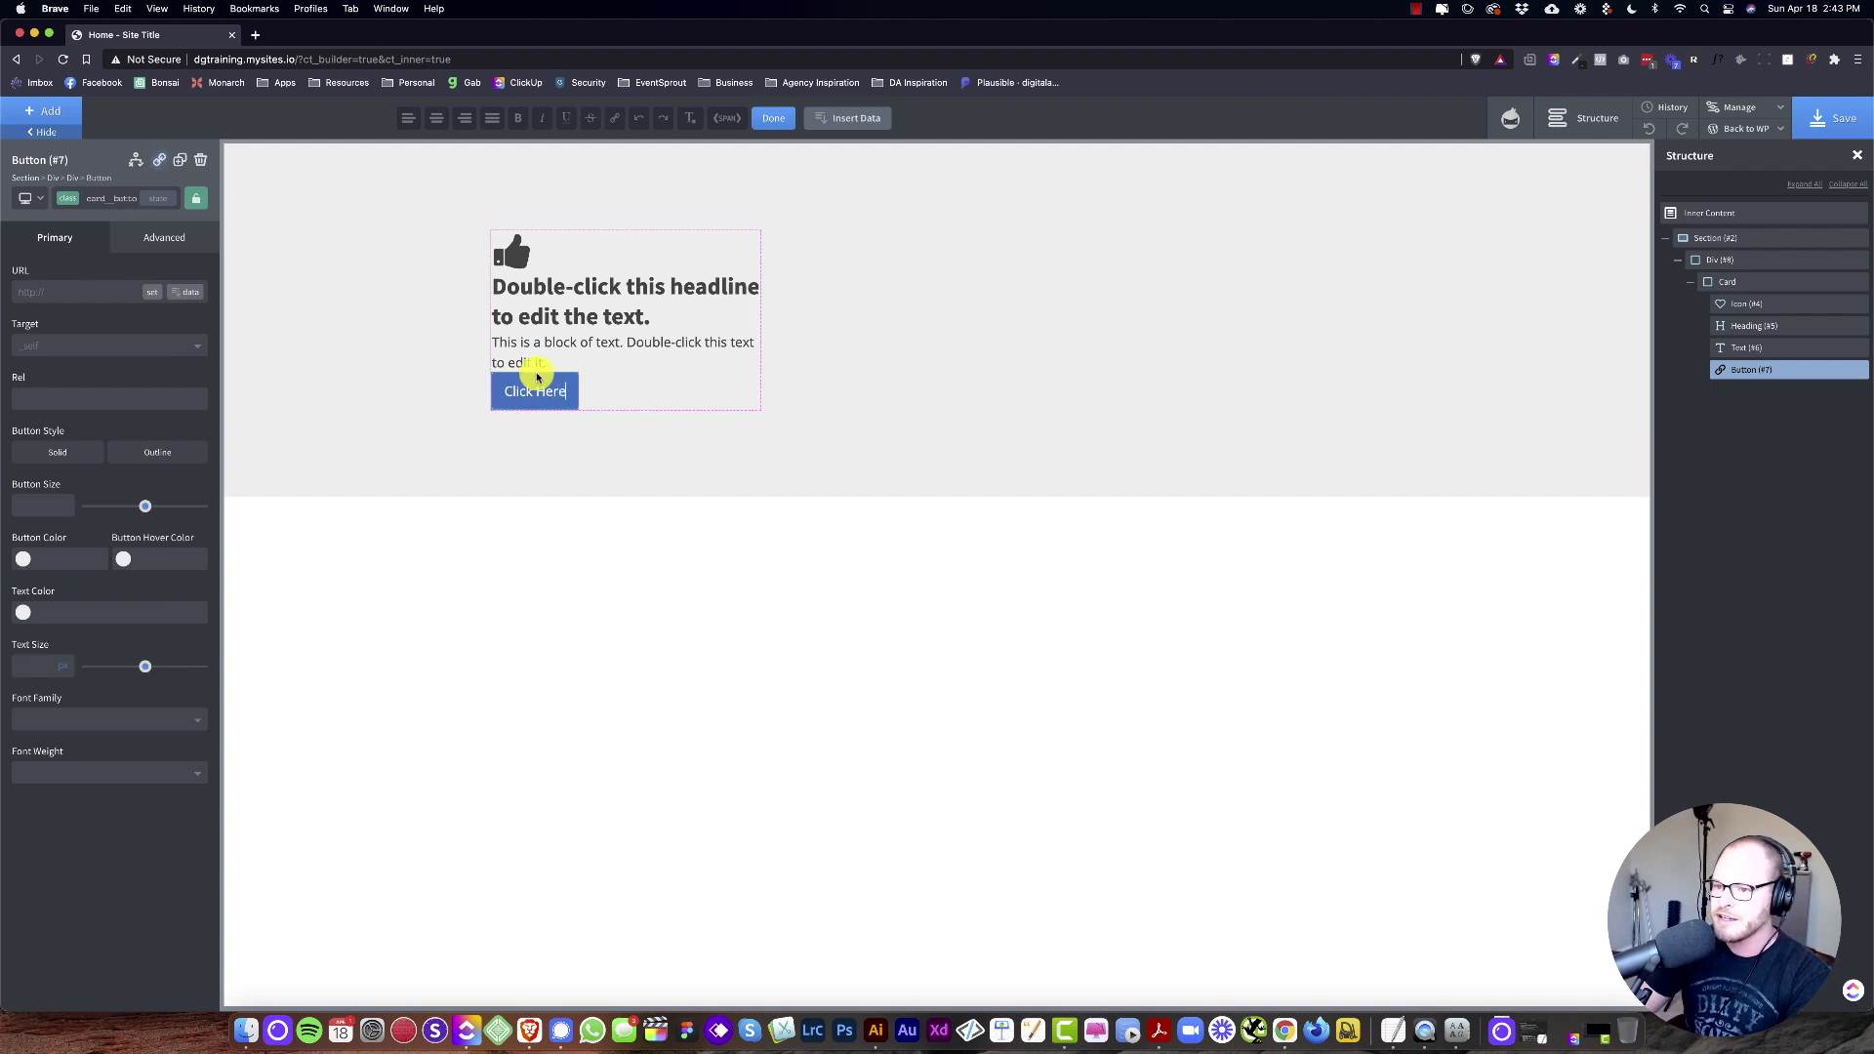
Step: Open loremipsum.io in a new browser tab and copy the first sentence of the placeholder text
{"action": "key", "text": "ctrl+t"}
{"action": "type", "text": "loremipsum.io"}
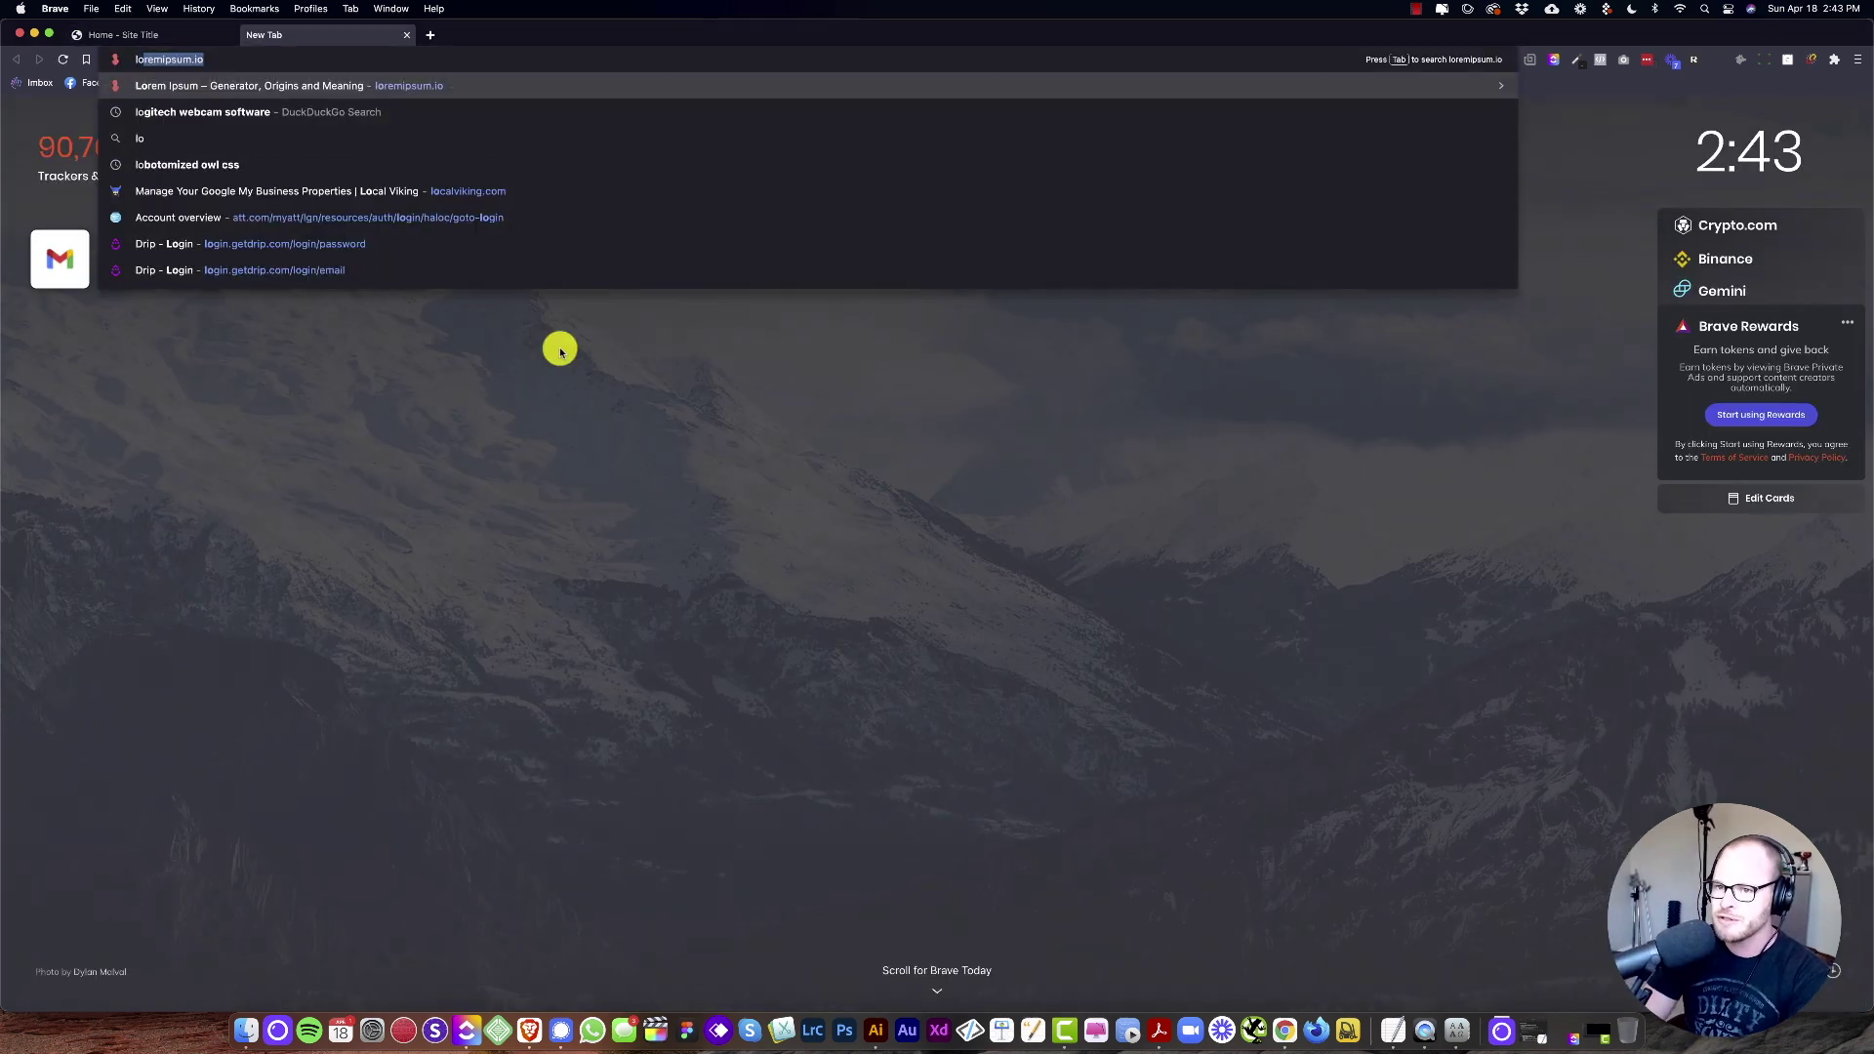
{"action": "key", "text": "Return"}
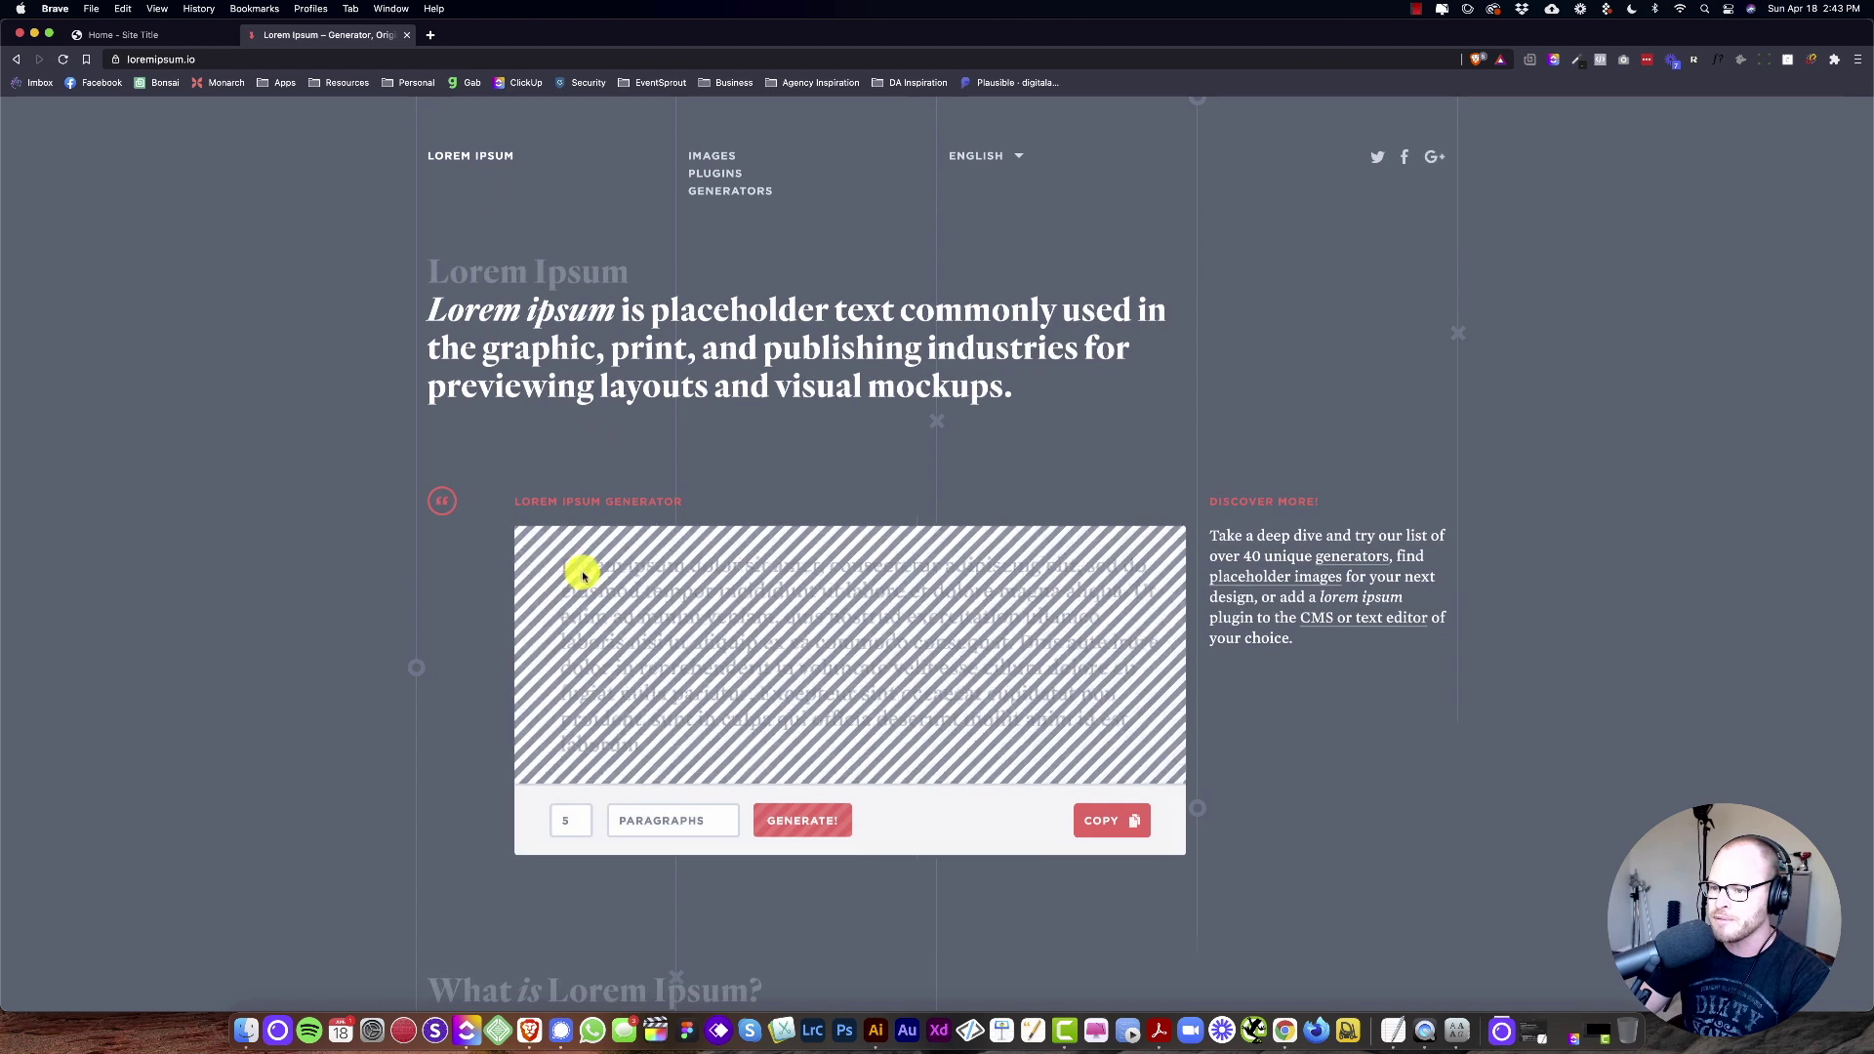
{"action": "left_click_drag", "start_coordinate": [552, 564], "coordinate": [1119, 586]}
{"action": "key", "text": "super+c"}
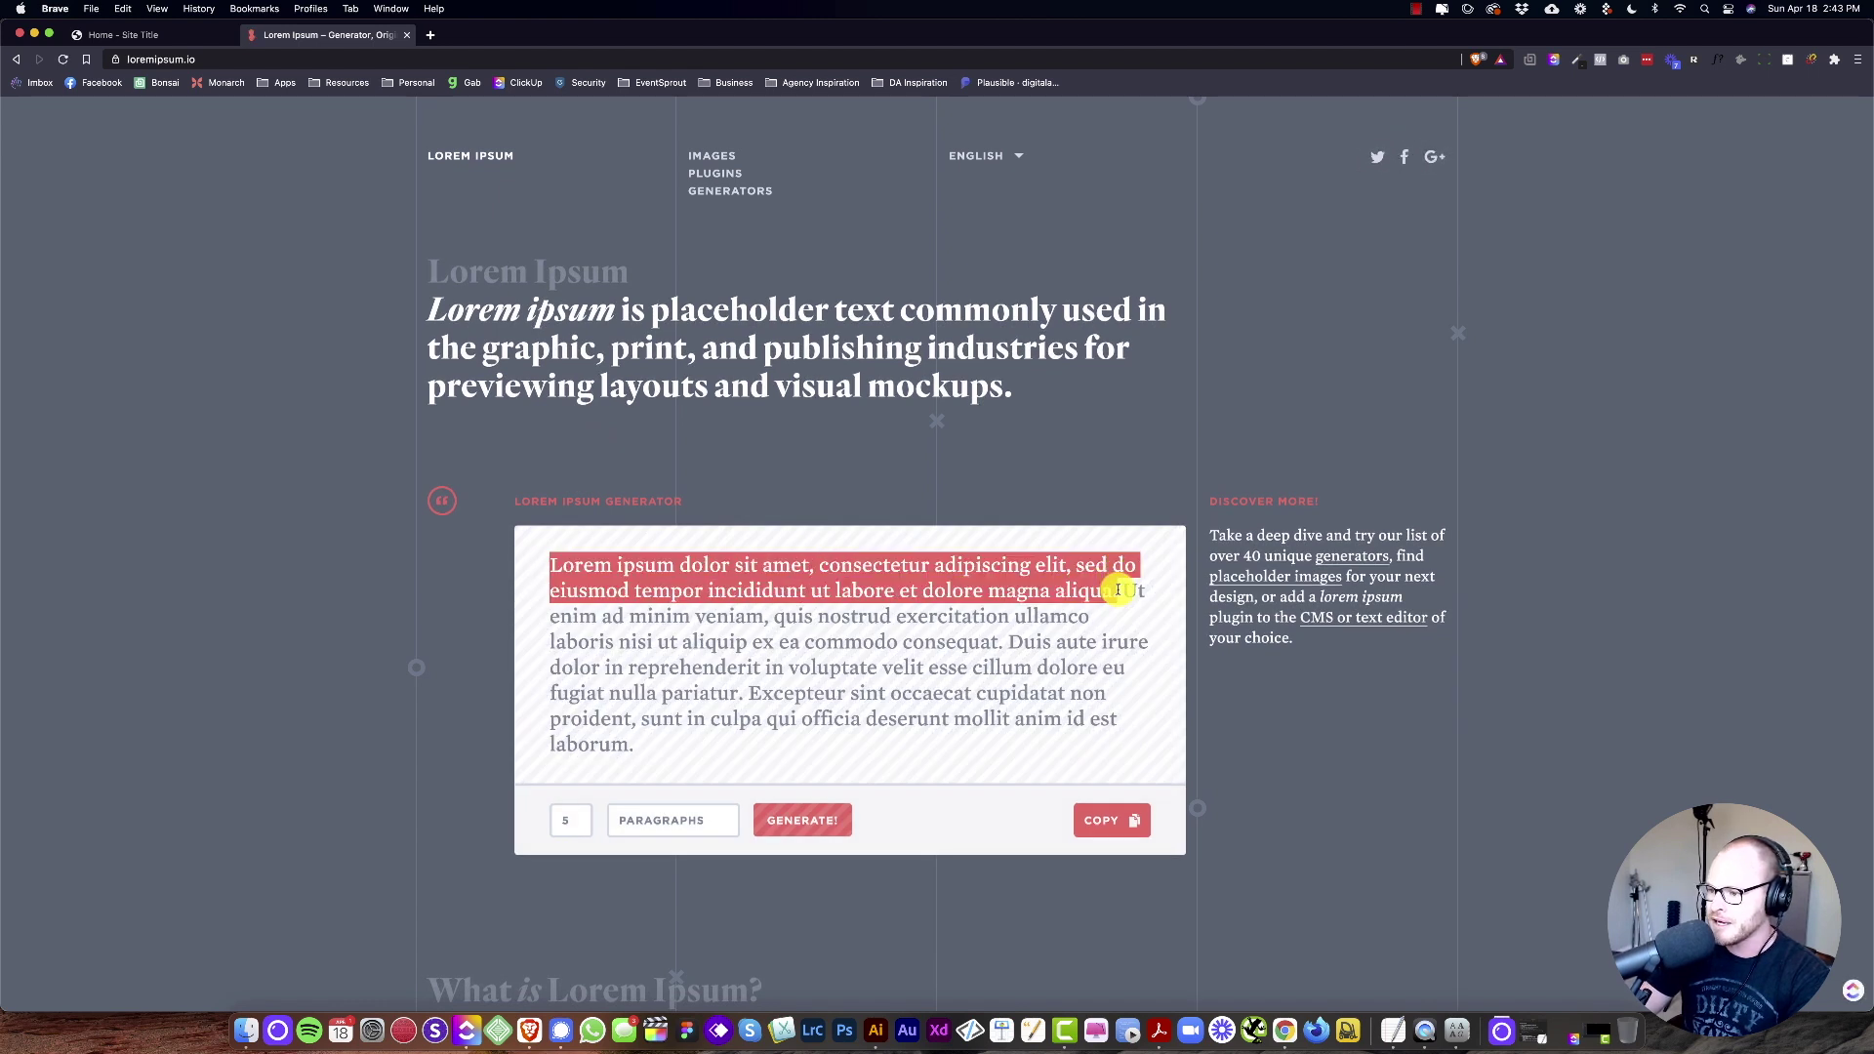
Step: Back in the Oxygen page, replace the card's text with the copied sentence and shorten it to end at "incididunt ut labore."
{"action": "left_click", "coordinate": [127, 34]}
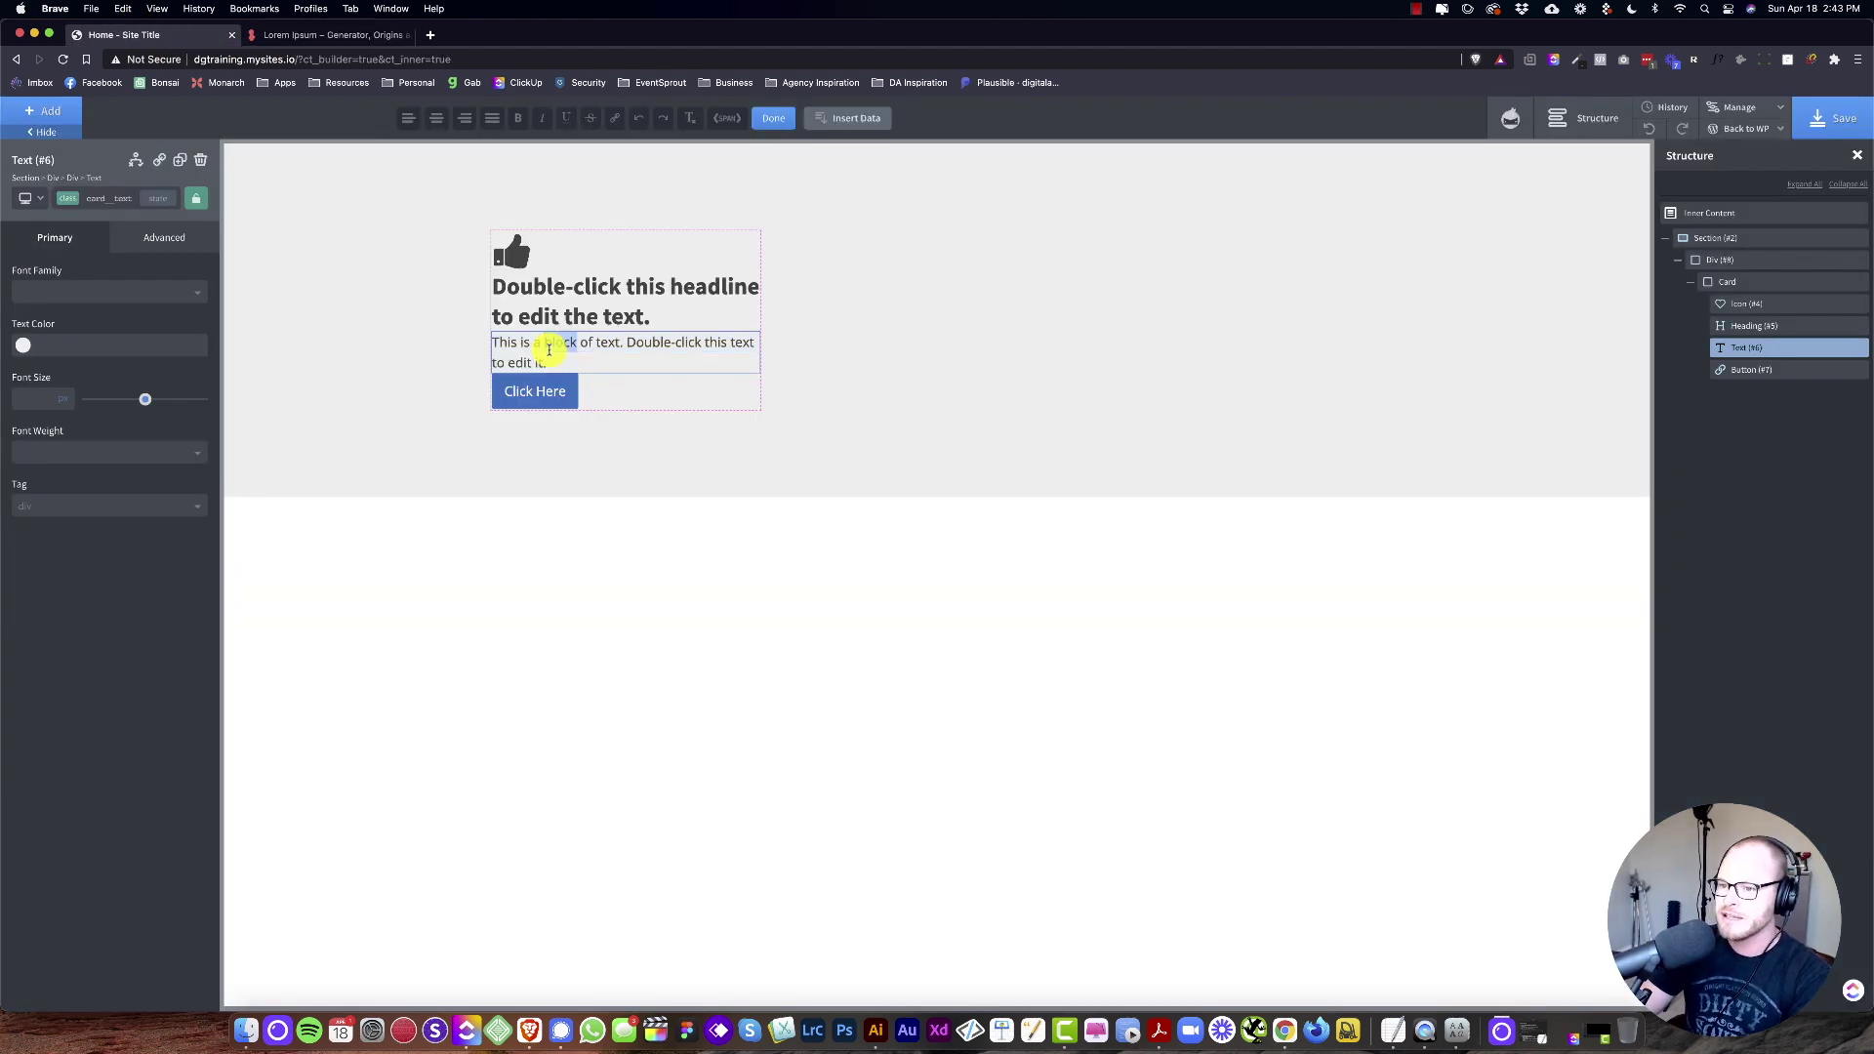
{"action": "key", "text": "super+v"}
{"action": "left_click_drag", "start_coordinate": [615, 392], "coordinate": [614, 397]}
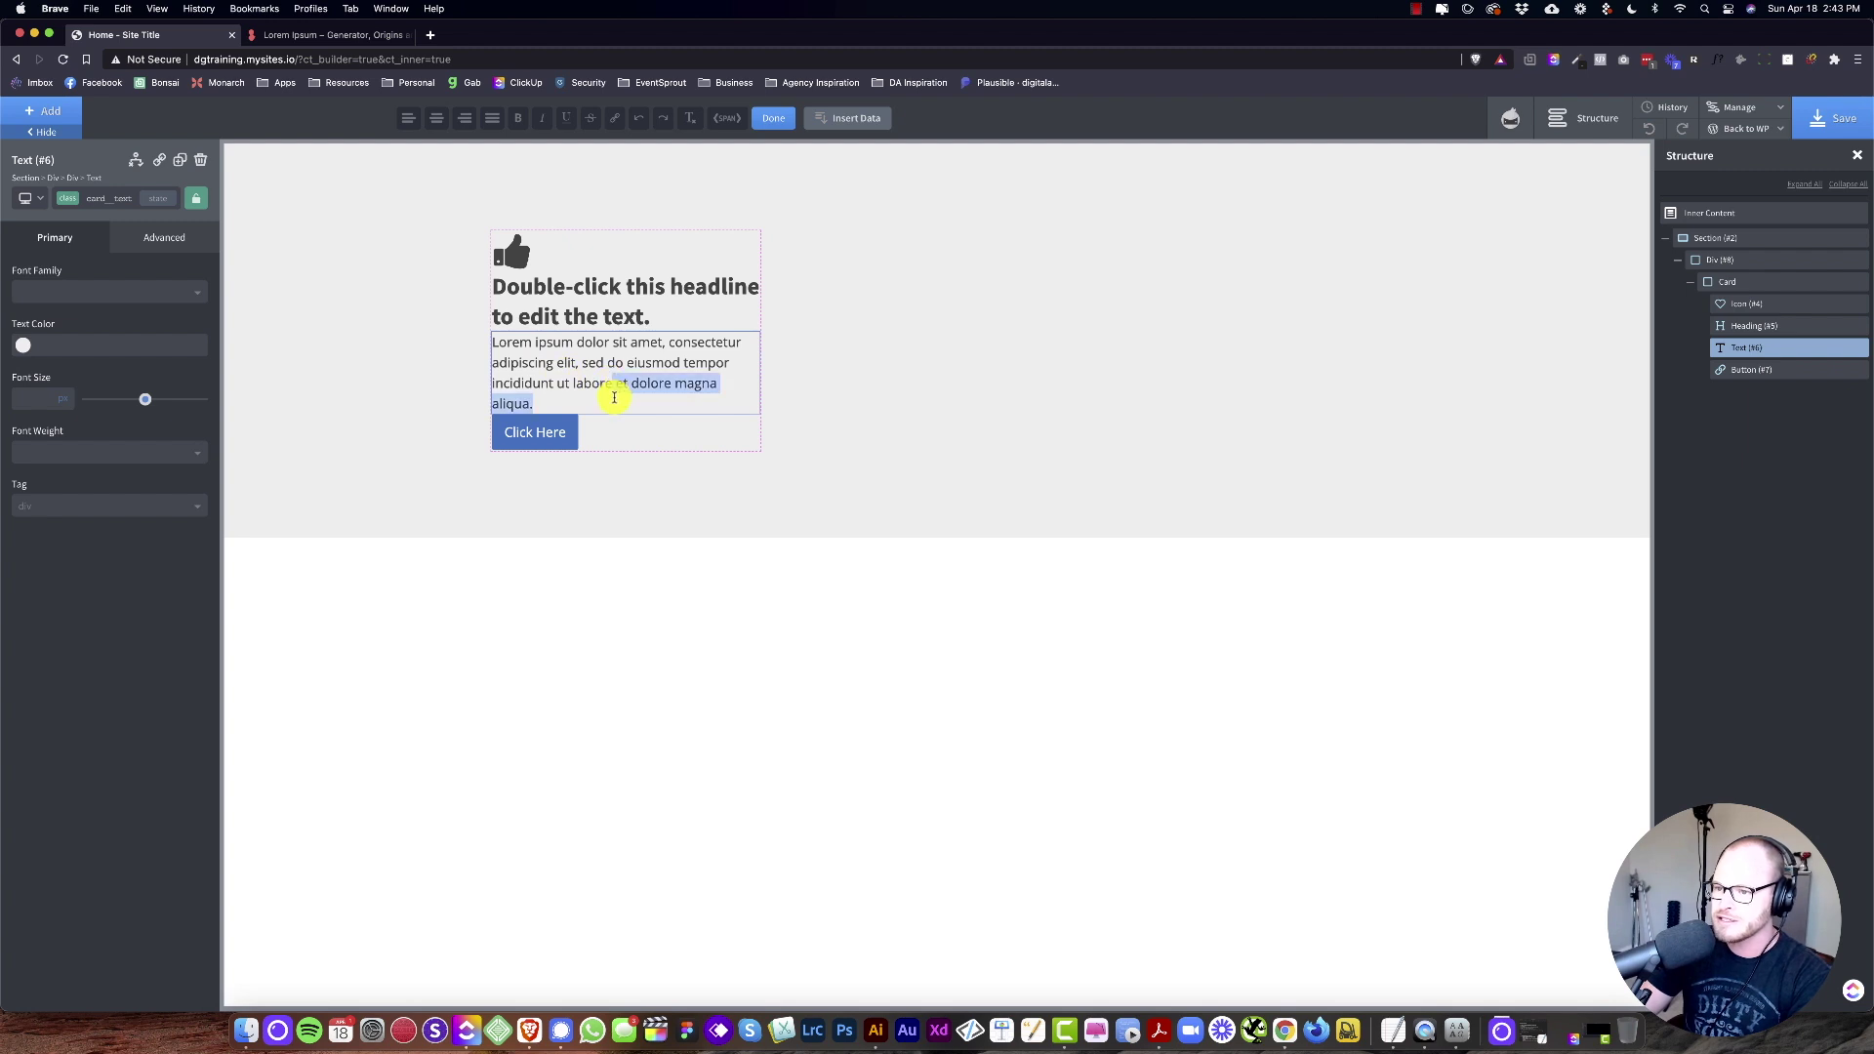
{"action": "key", "text": "BackSpace"}
{"action": "type", "text": "."}
Step: Change the card's heading text to "Feature #1"
{"action": "left_click", "coordinate": [544, 318]}
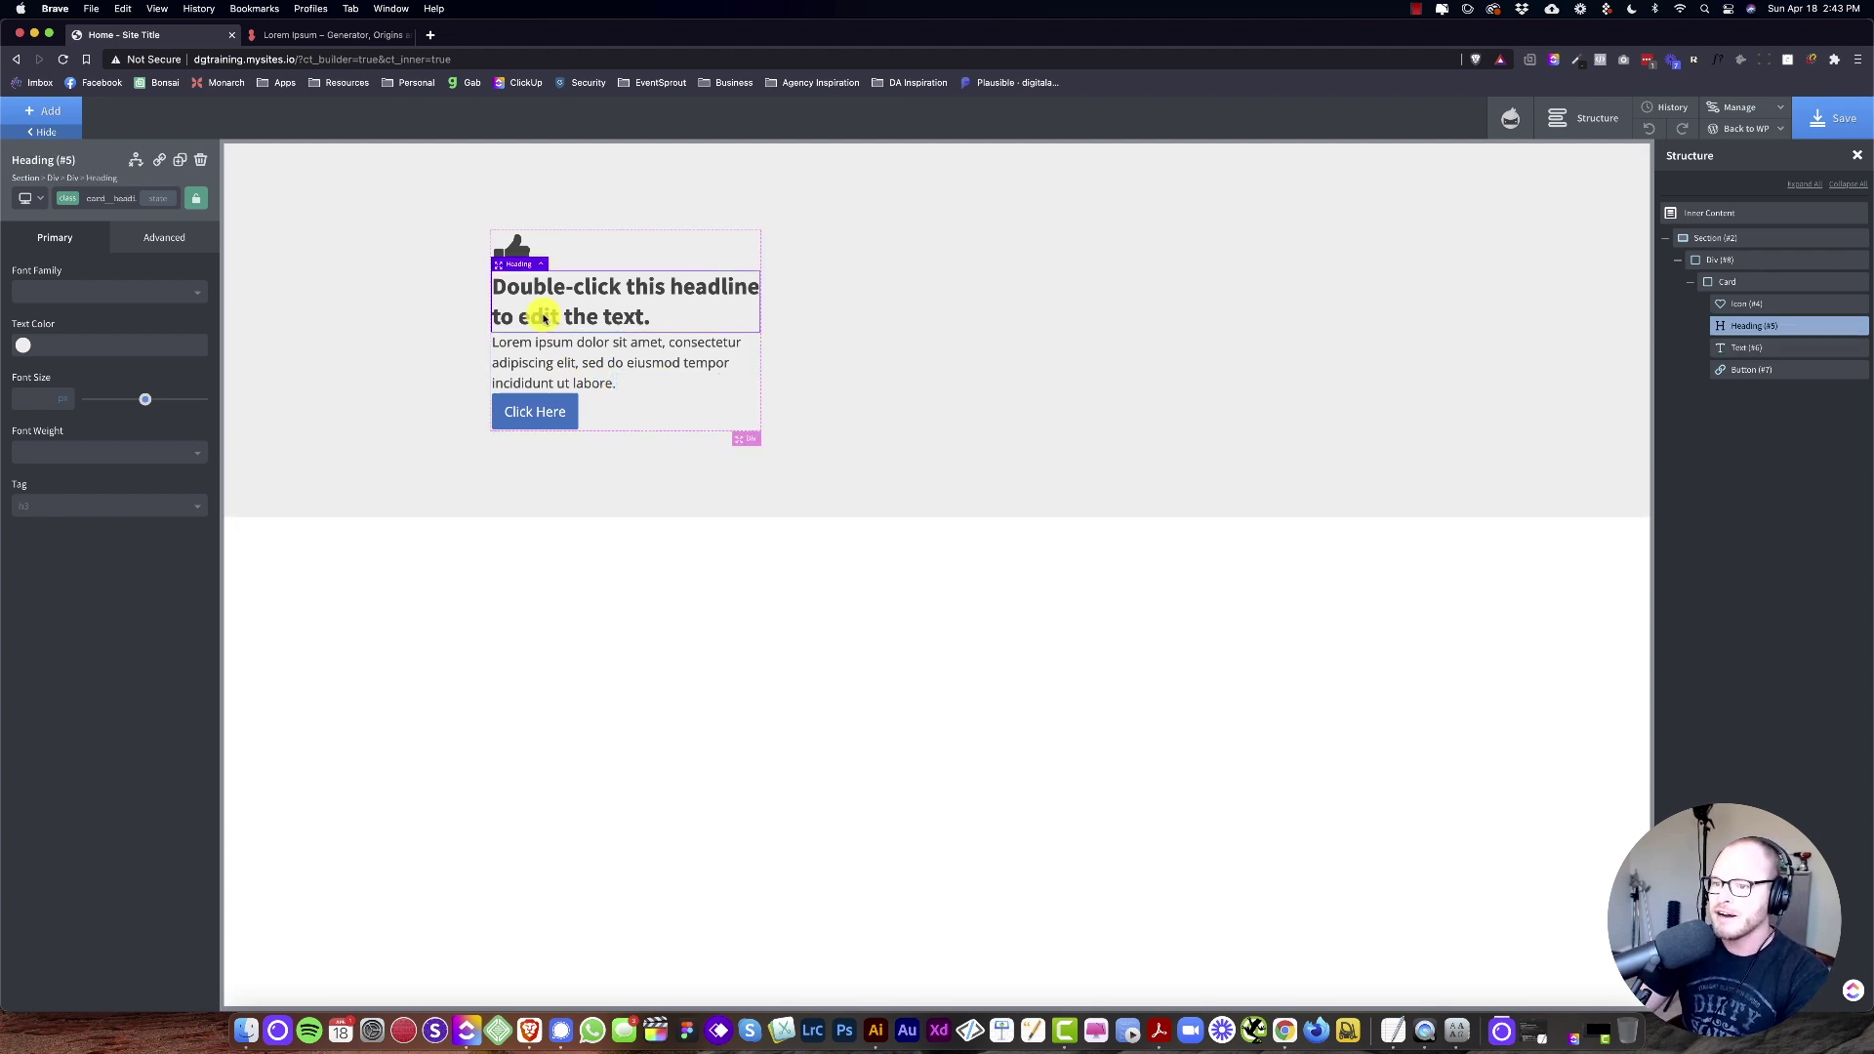
{"action": "double_click", "coordinate": [546, 315]}
{"action": "type", "text": "Feature #1"}
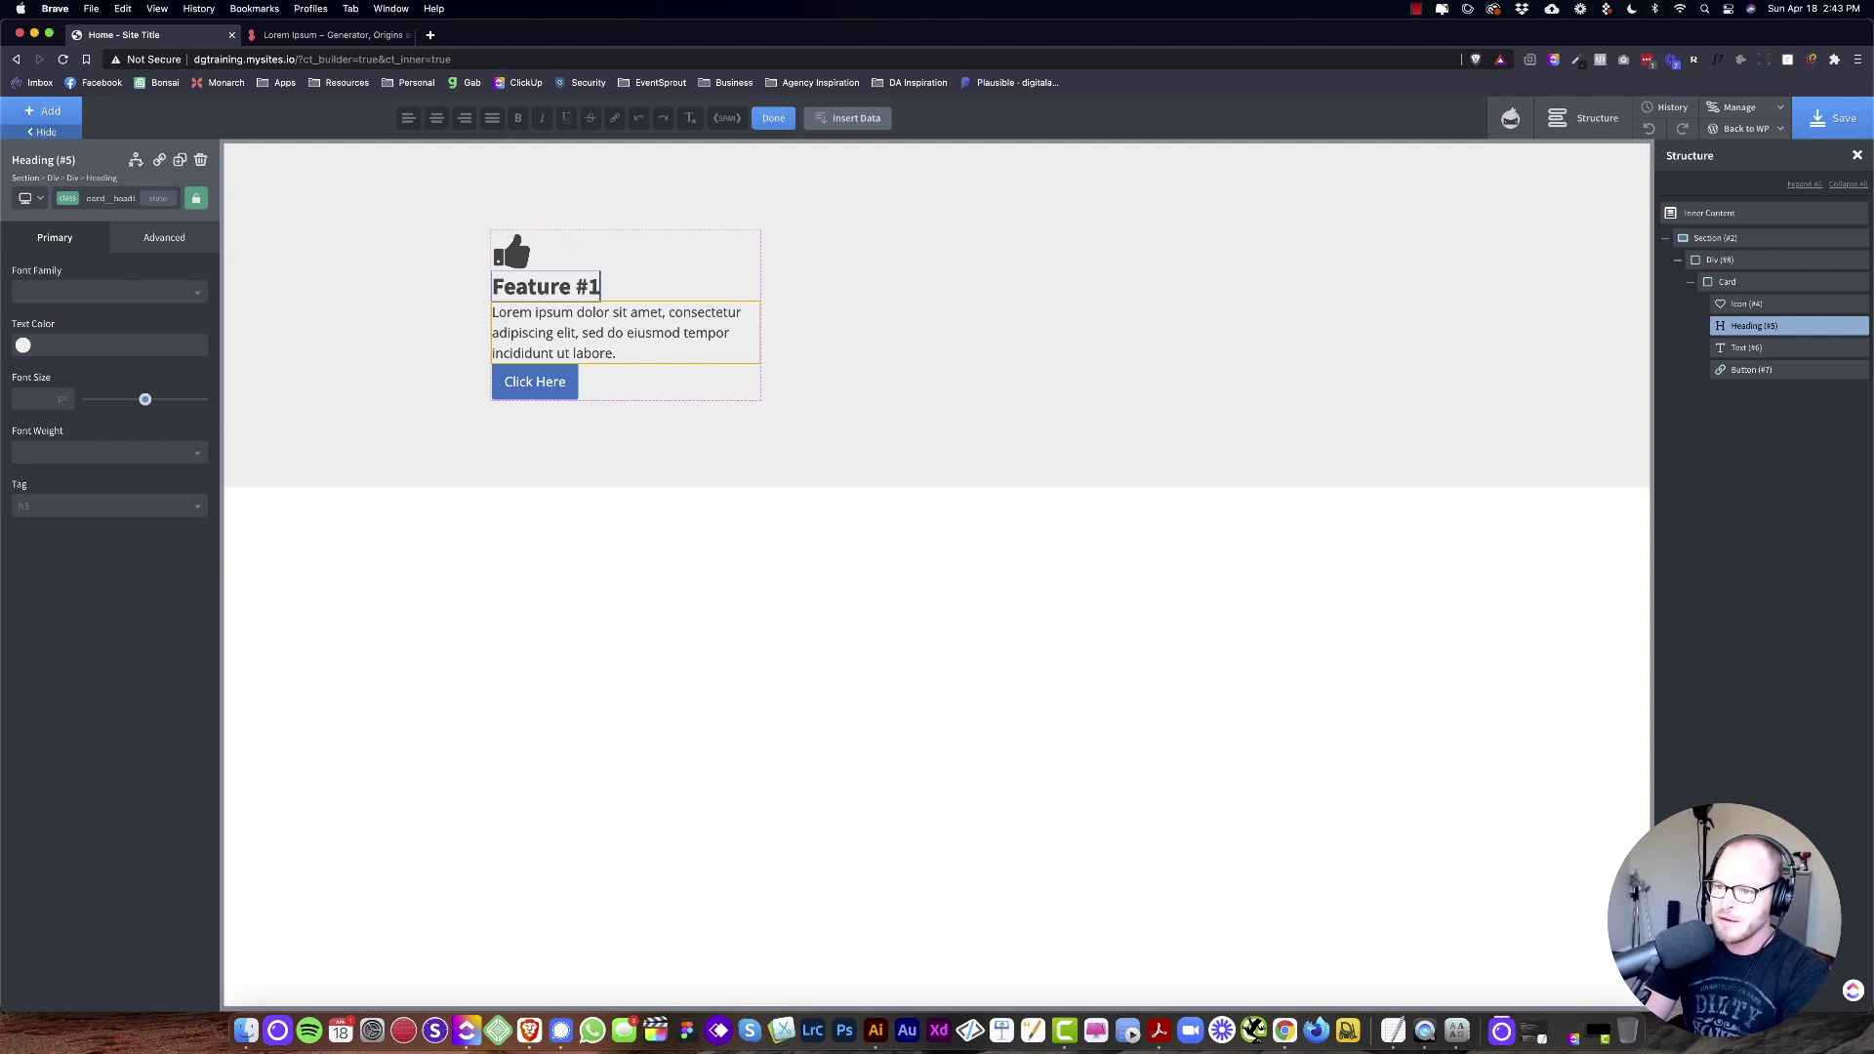
{"action": "left_click", "coordinate": [849, 308]}
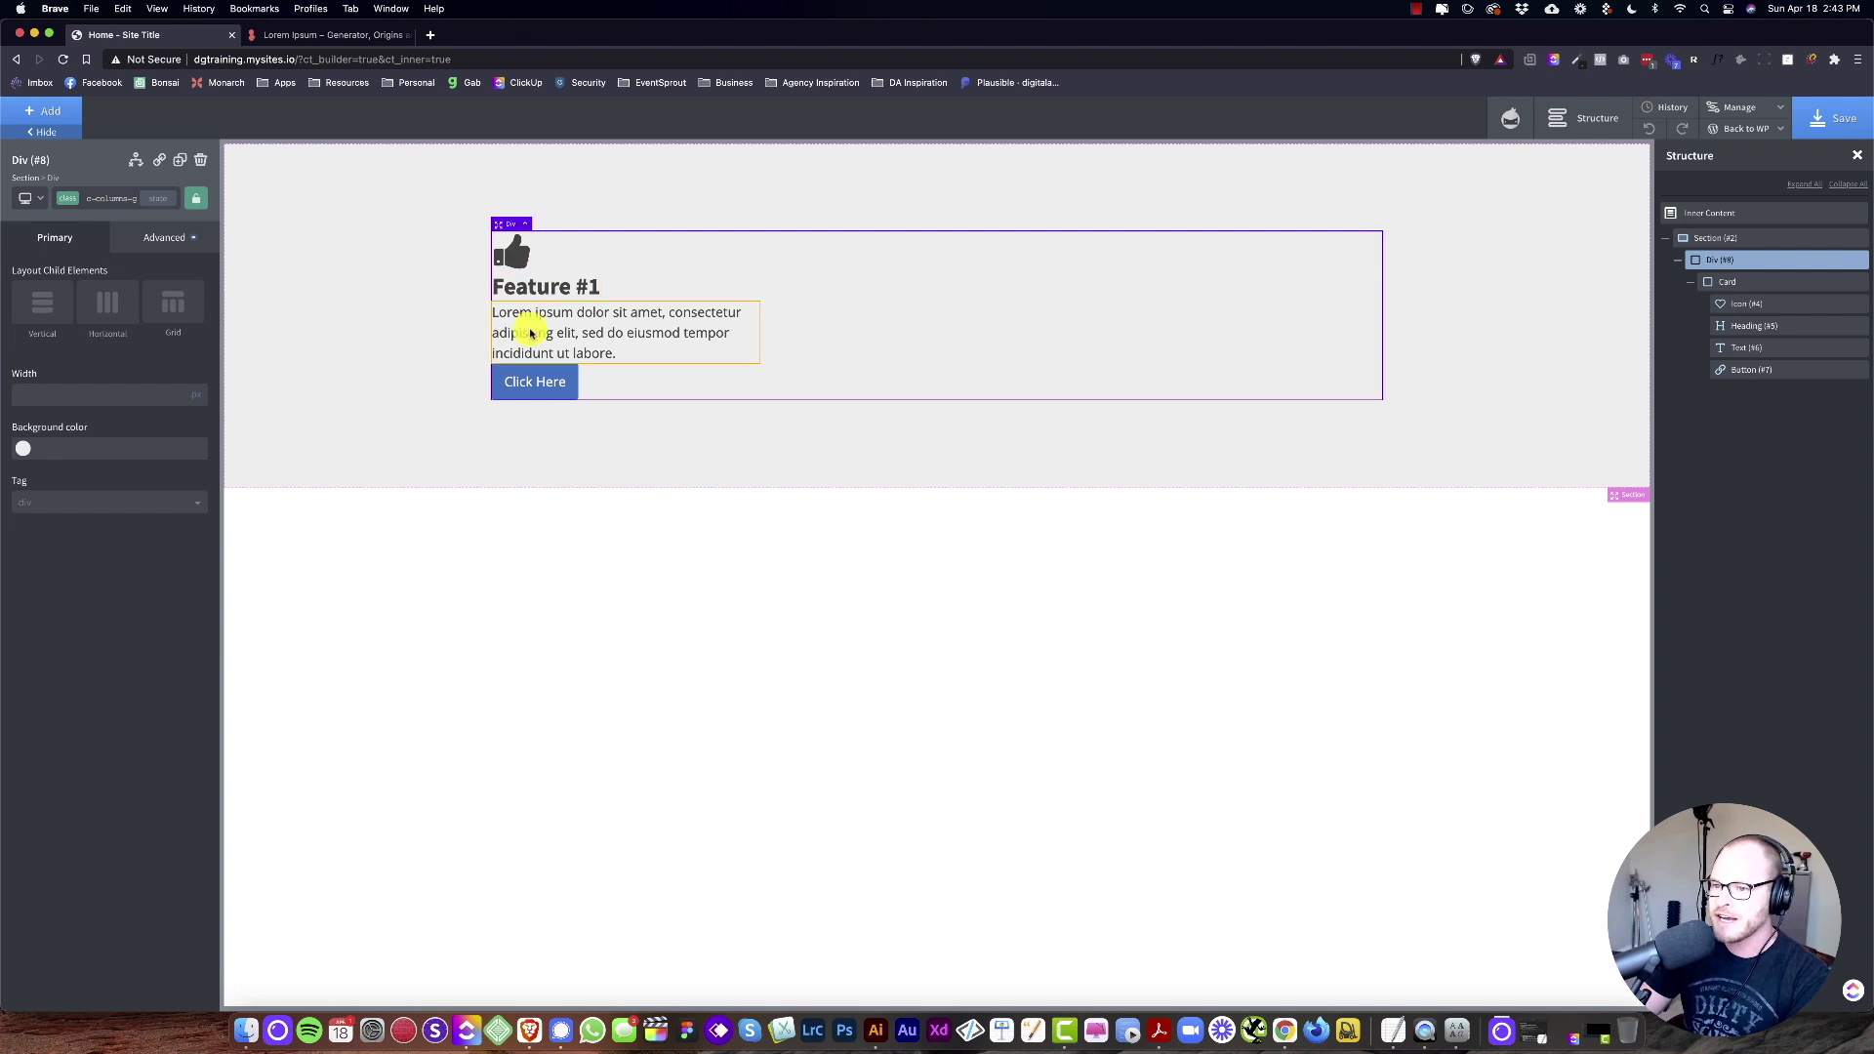
Step: Set the background color of the card class to white, #fff
{"action": "left_click", "coordinate": [722, 278]}
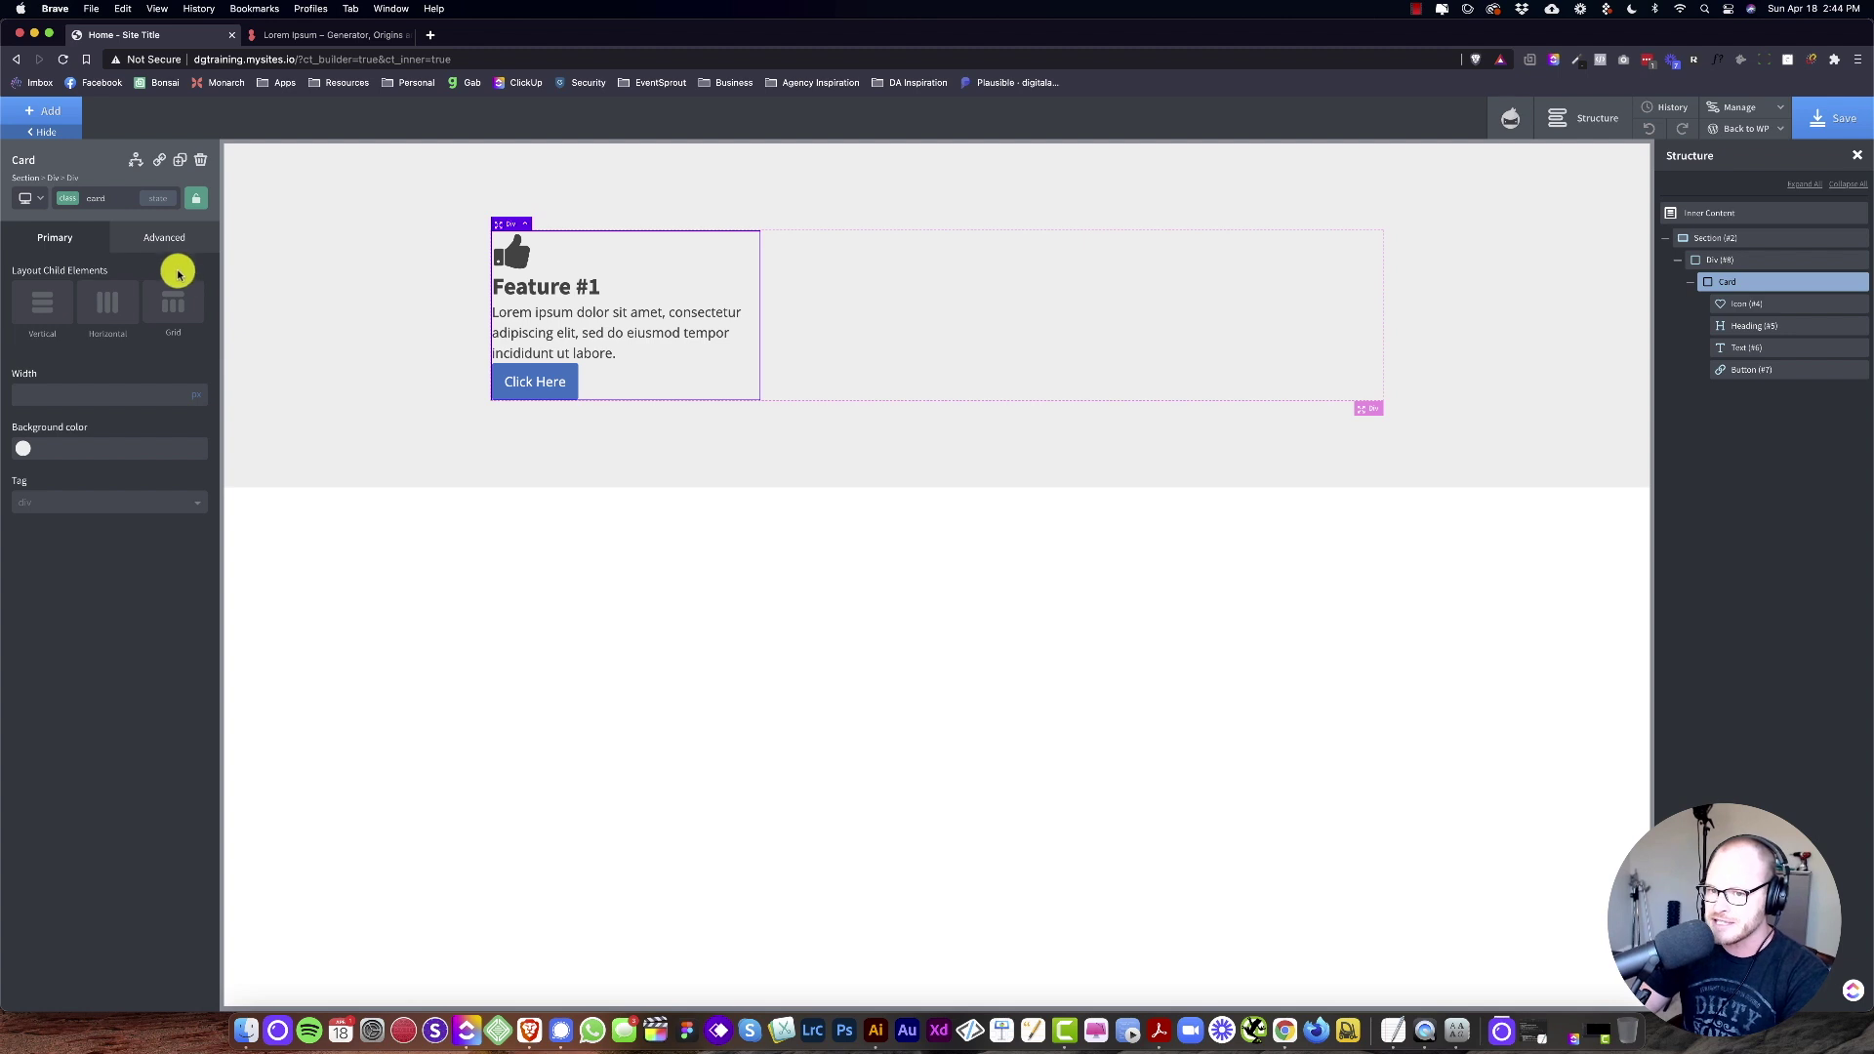
{"action": "left_click", "coordinate": [166, 239]}
{"action": "left_click", "coordinate": [68, 281]}
{"action": "left_click", "coordinate": [23, 325]}
{"action": "left_click", "coordinate": [92, 328]}
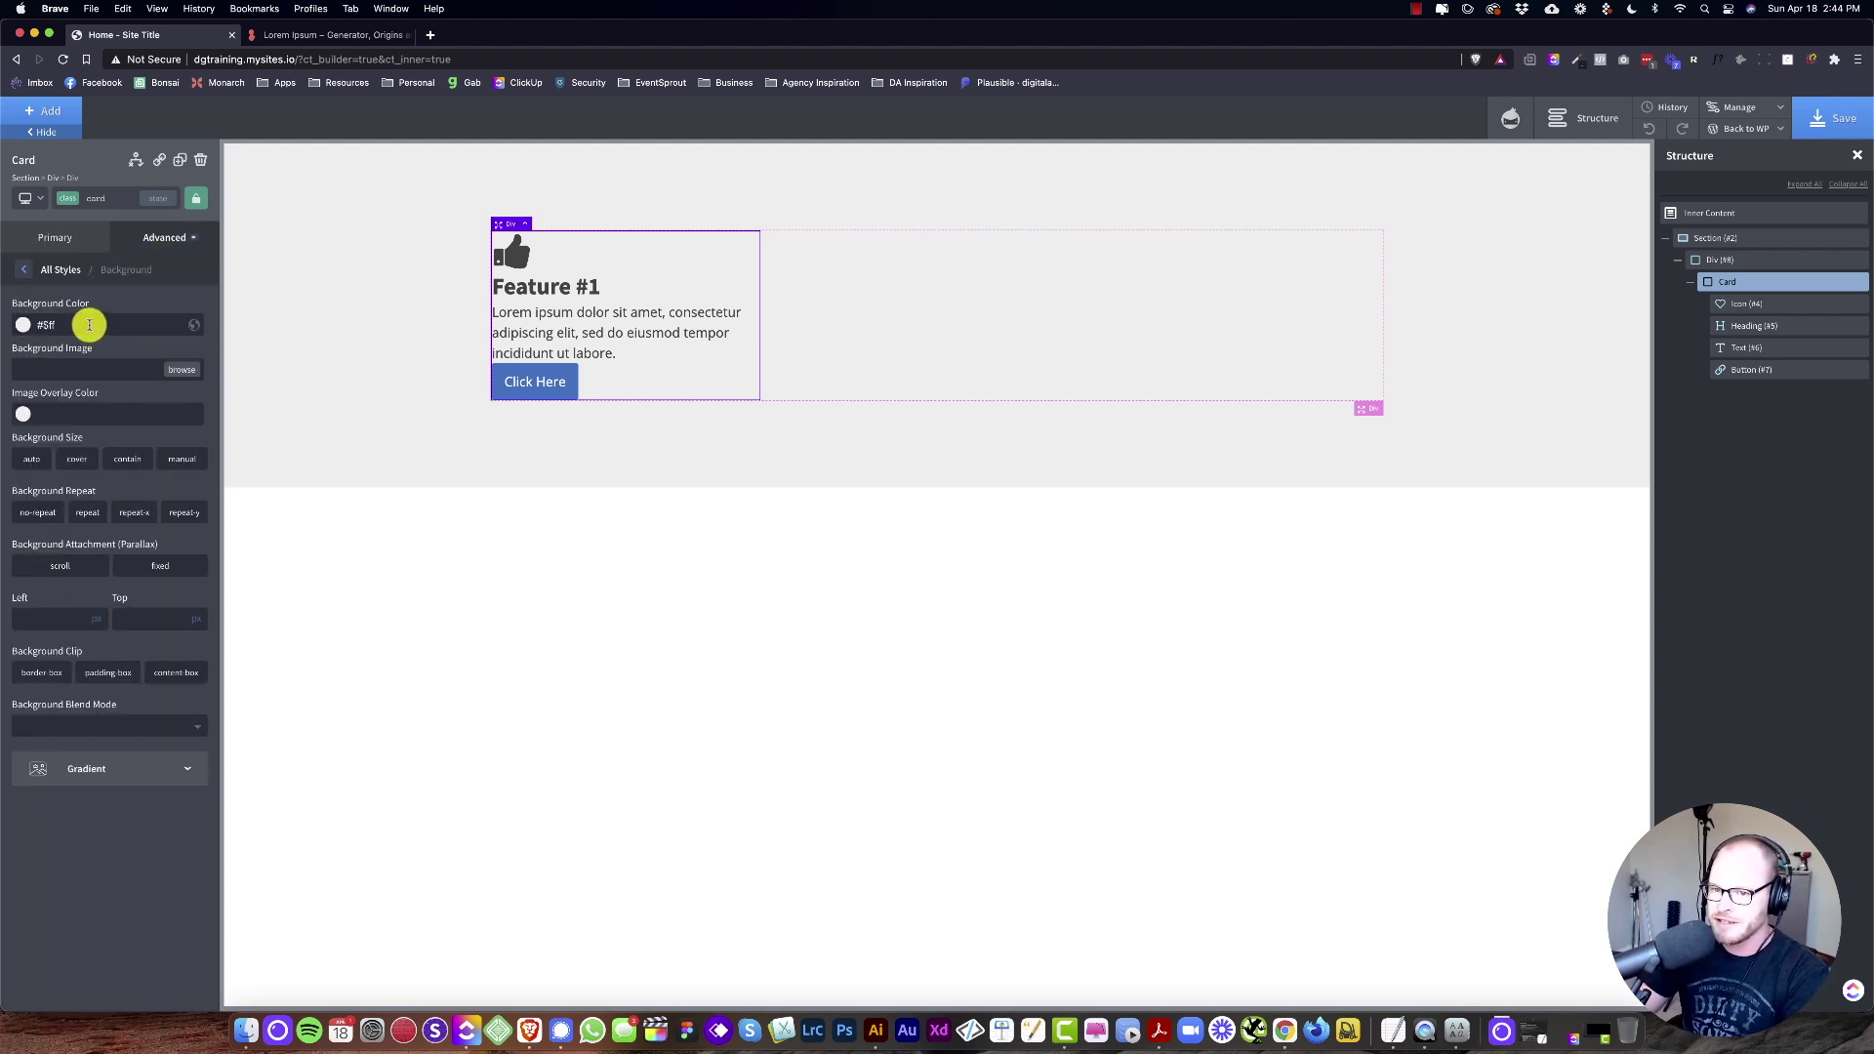
{"action": "type", "text": "#fff"}
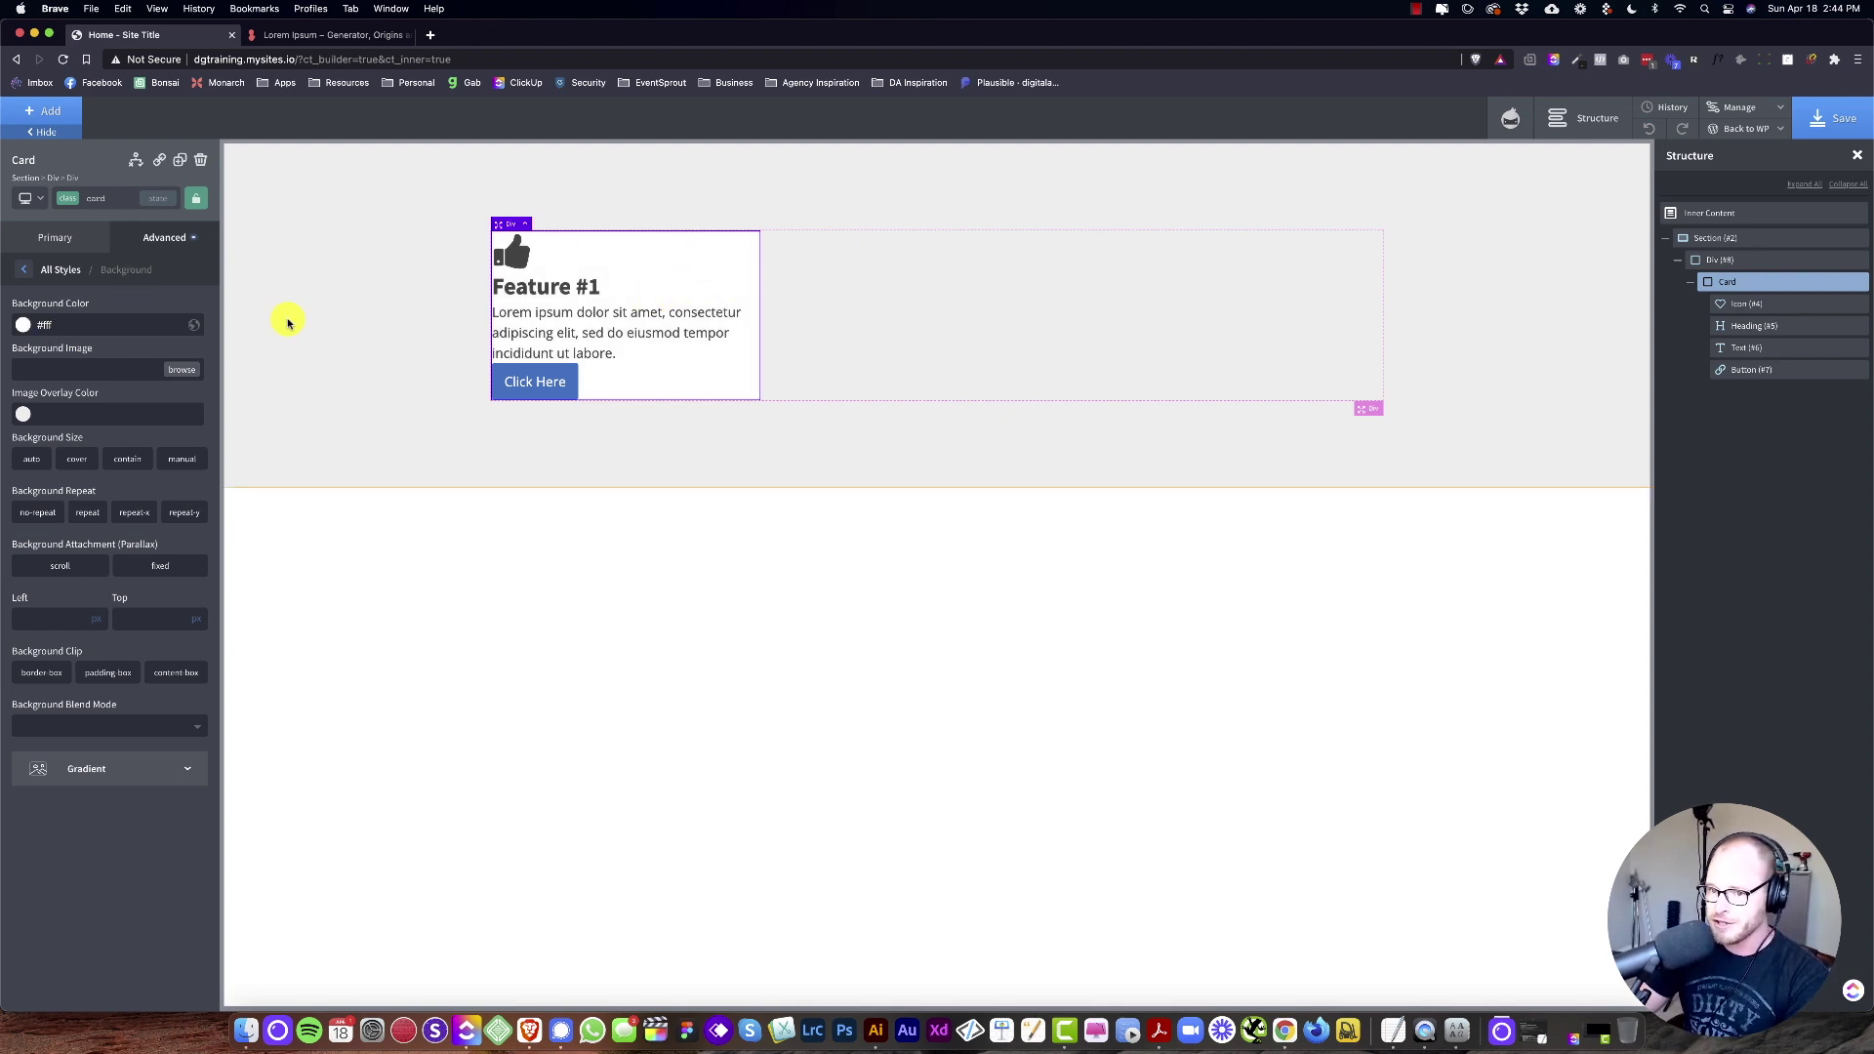
Step: Set the card's padding to 3vmax on all four sides
{"action": "left_click", "coordinate": [27, 272]}
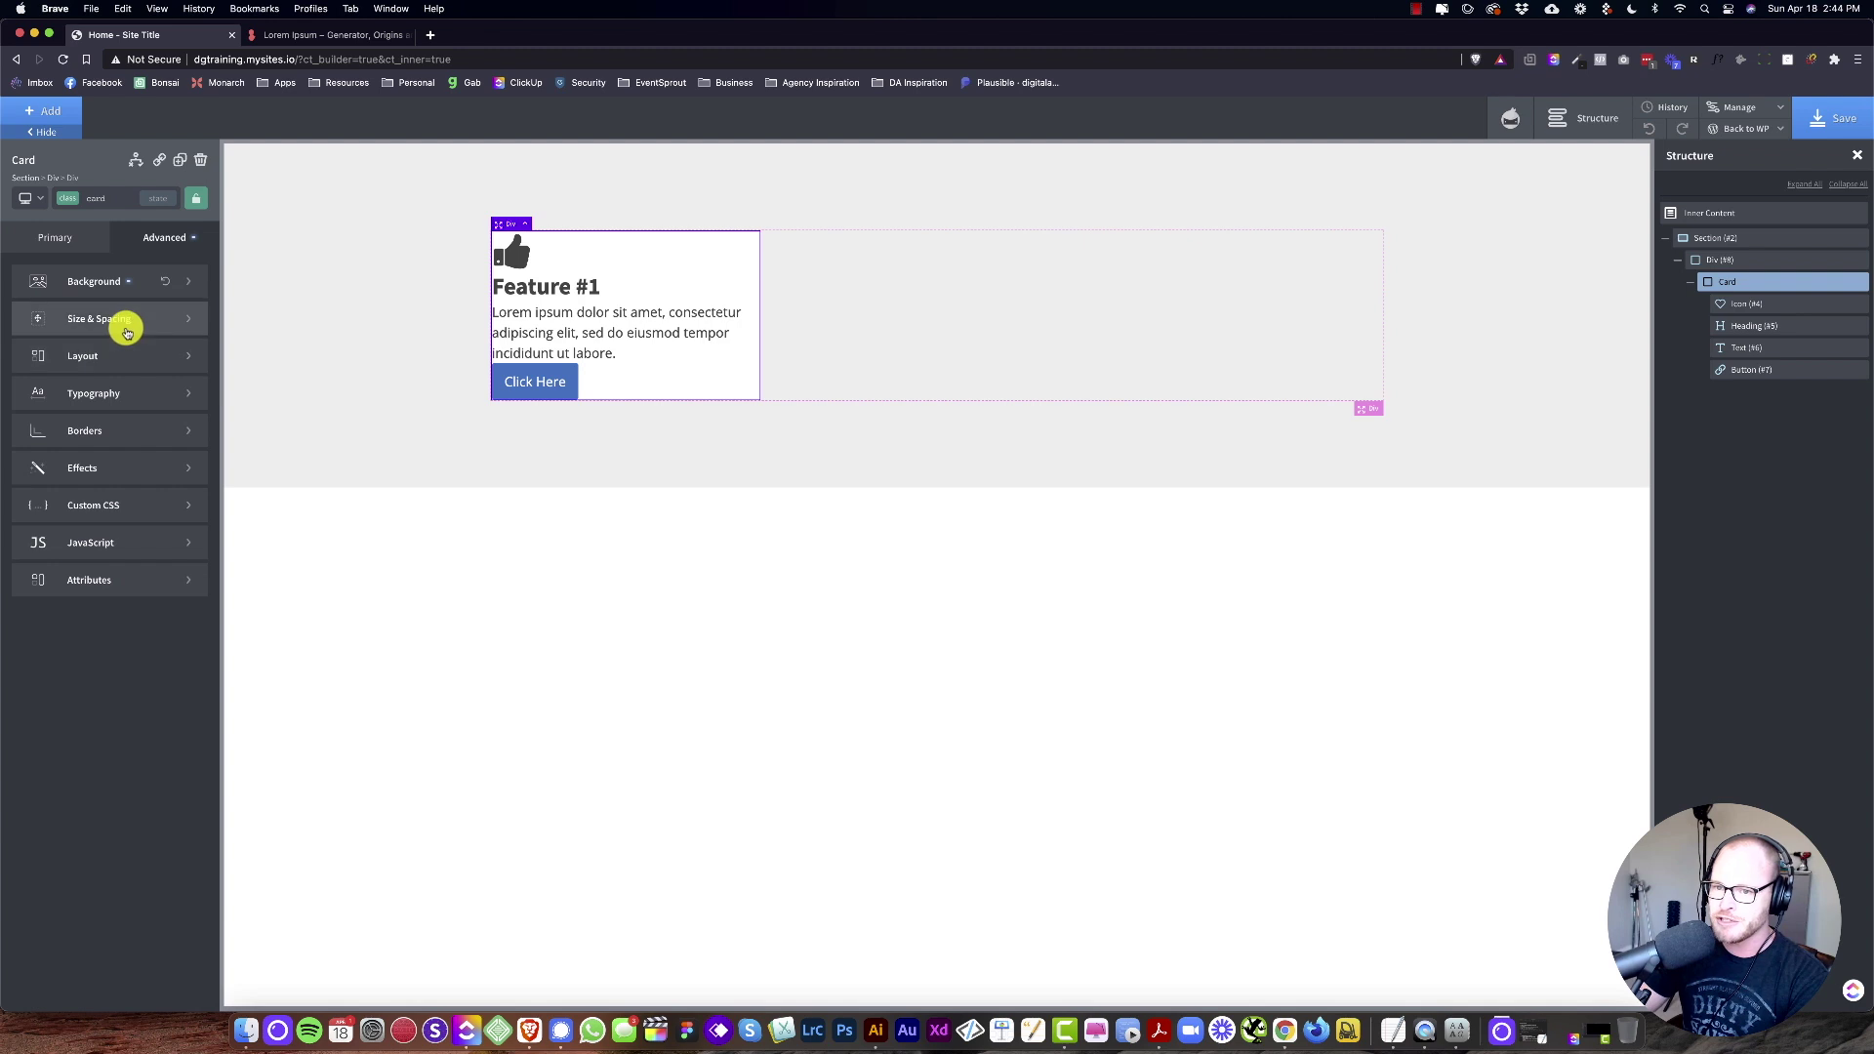
{"action": "left_click", "coordinate": [127, 330]}
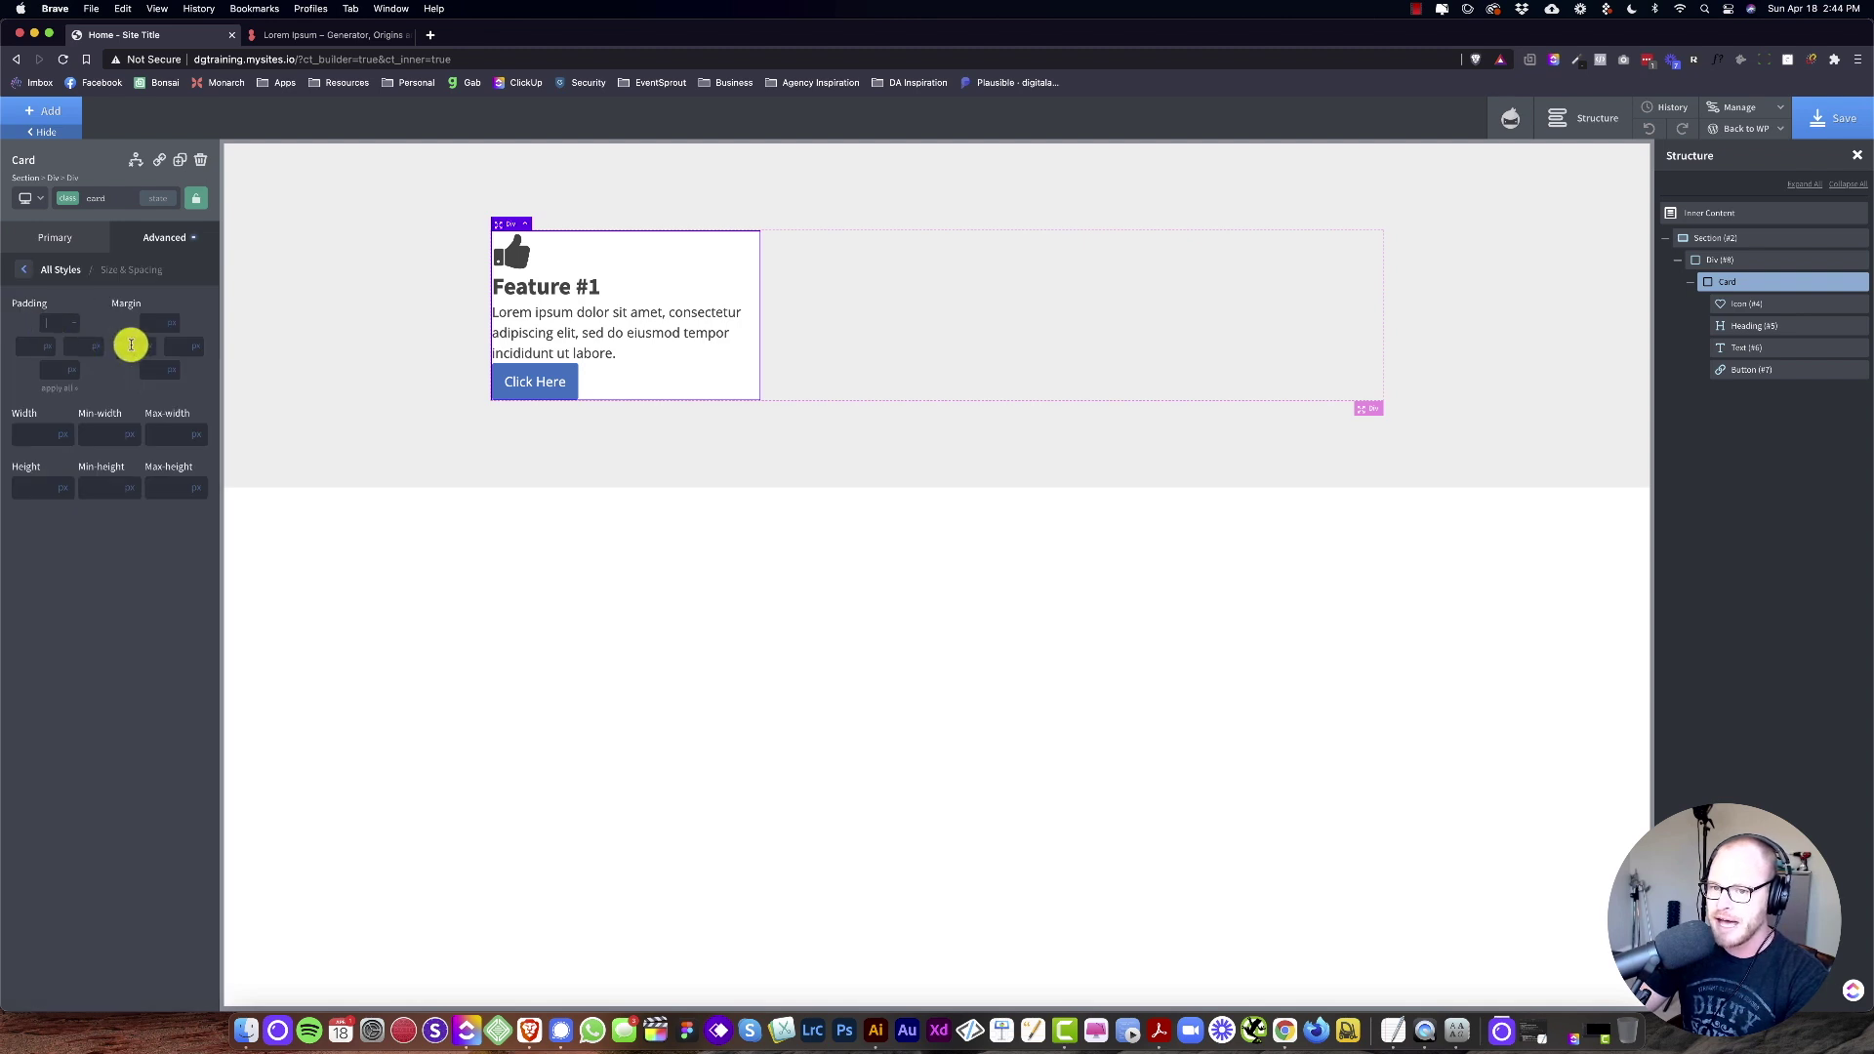
{"action": "type", "text": "3vma"}
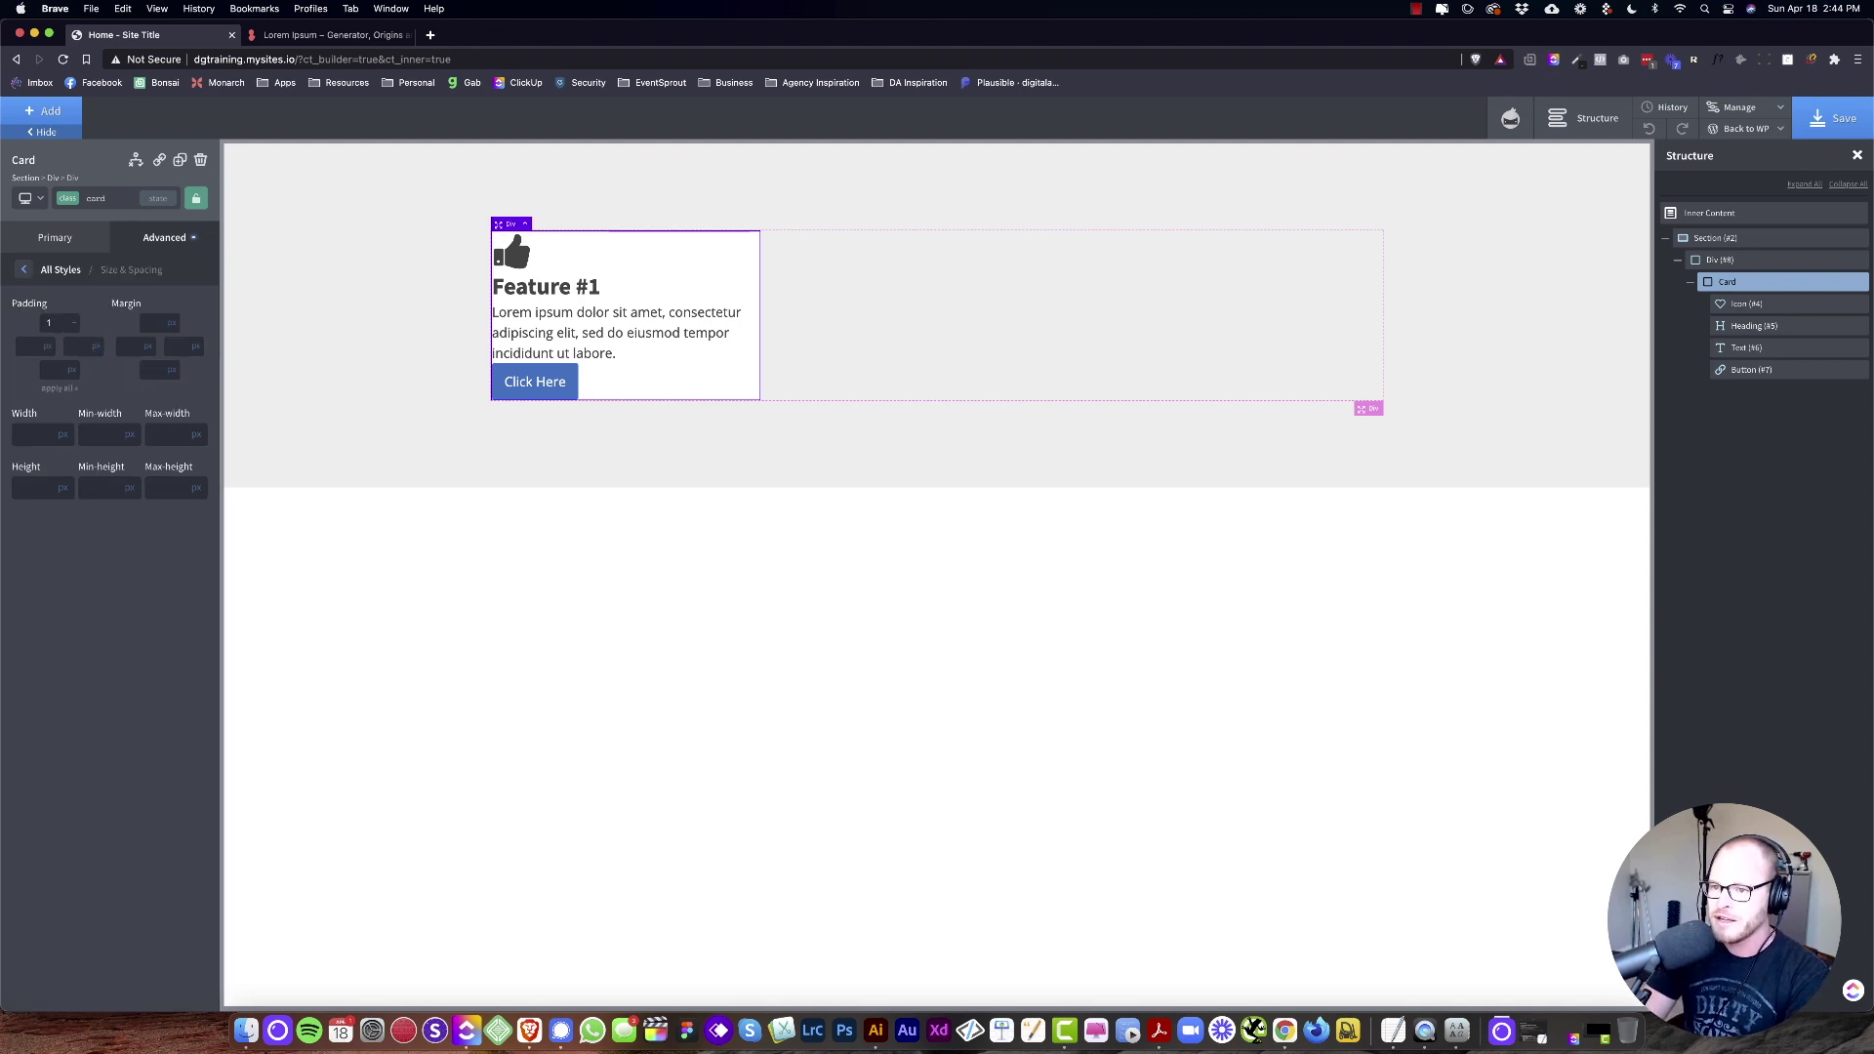
{"action": "type", "text": "x"}
{"action": "left_click", "coordinate": [69, 388]}
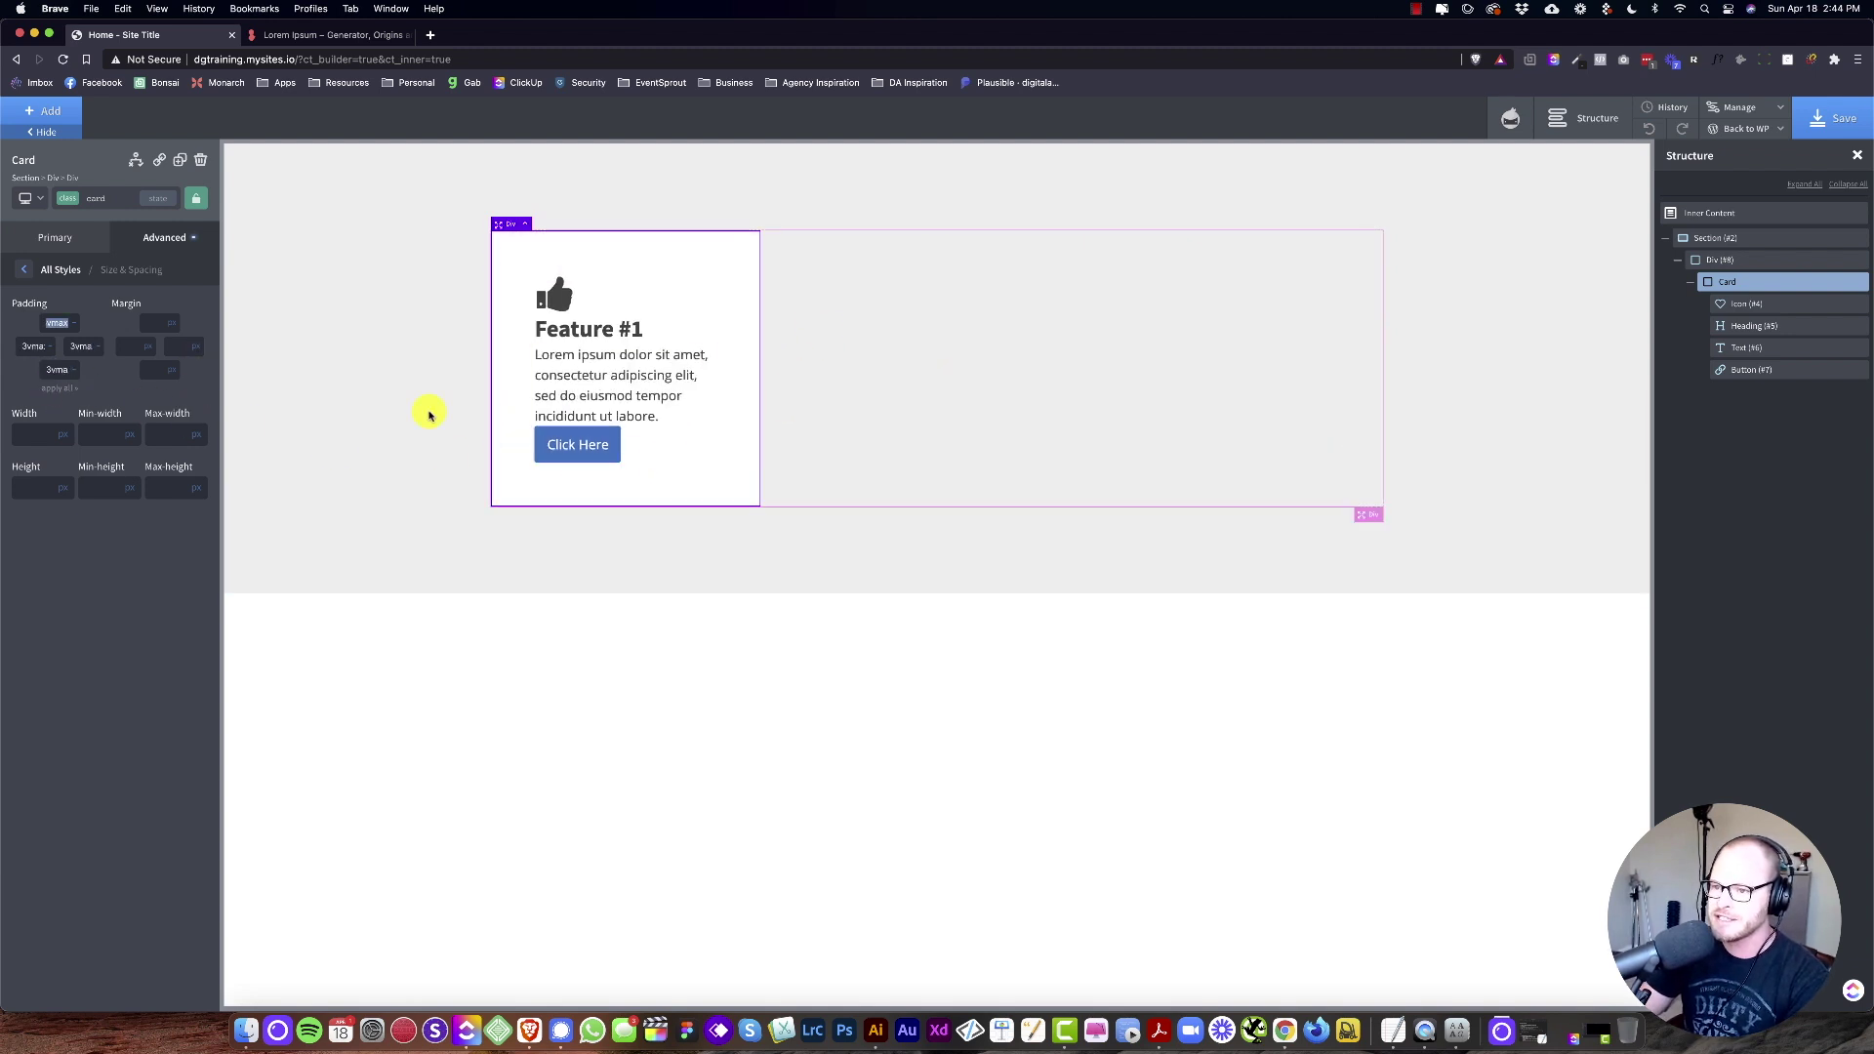
Step: Reduce the card's padding to 2vmax on all four sides and reselect the card
{"action": "type", "text": "2v"}
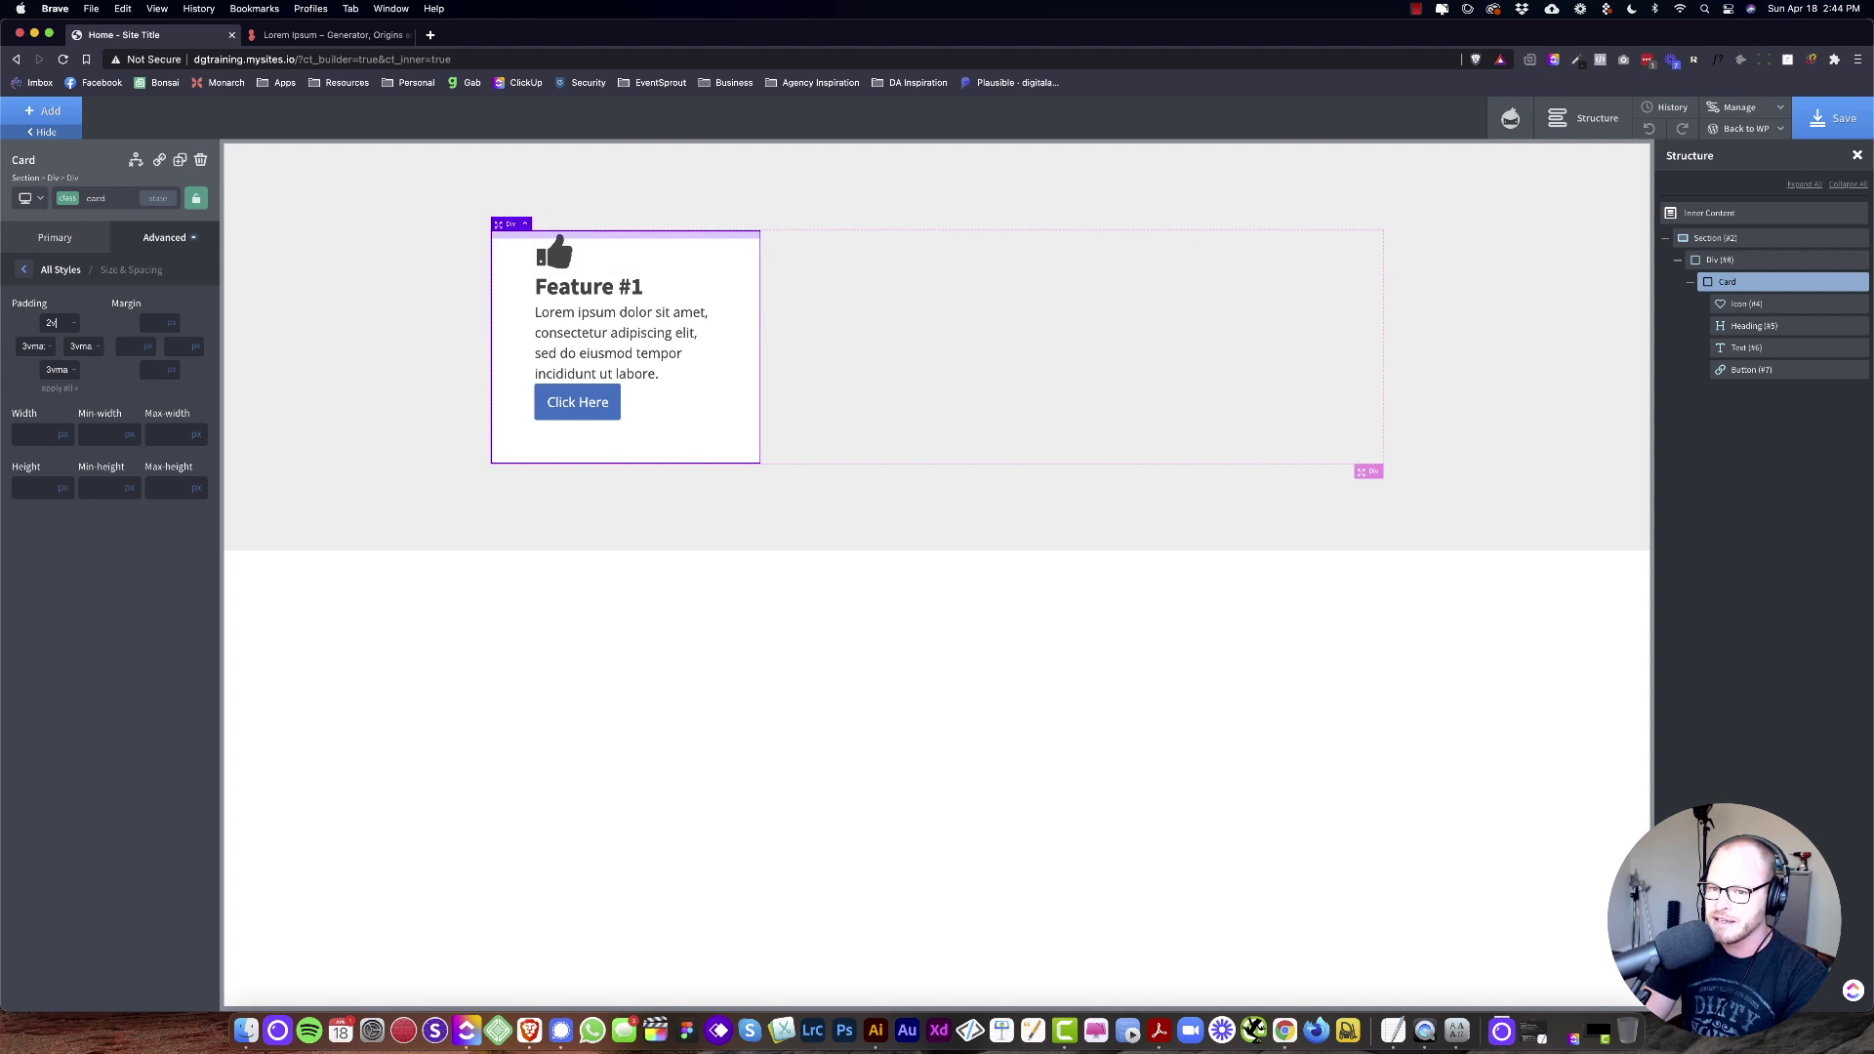
{"action": "type", "text": "max"}
{"action": "left_click", "coordinate": [54, 388]}
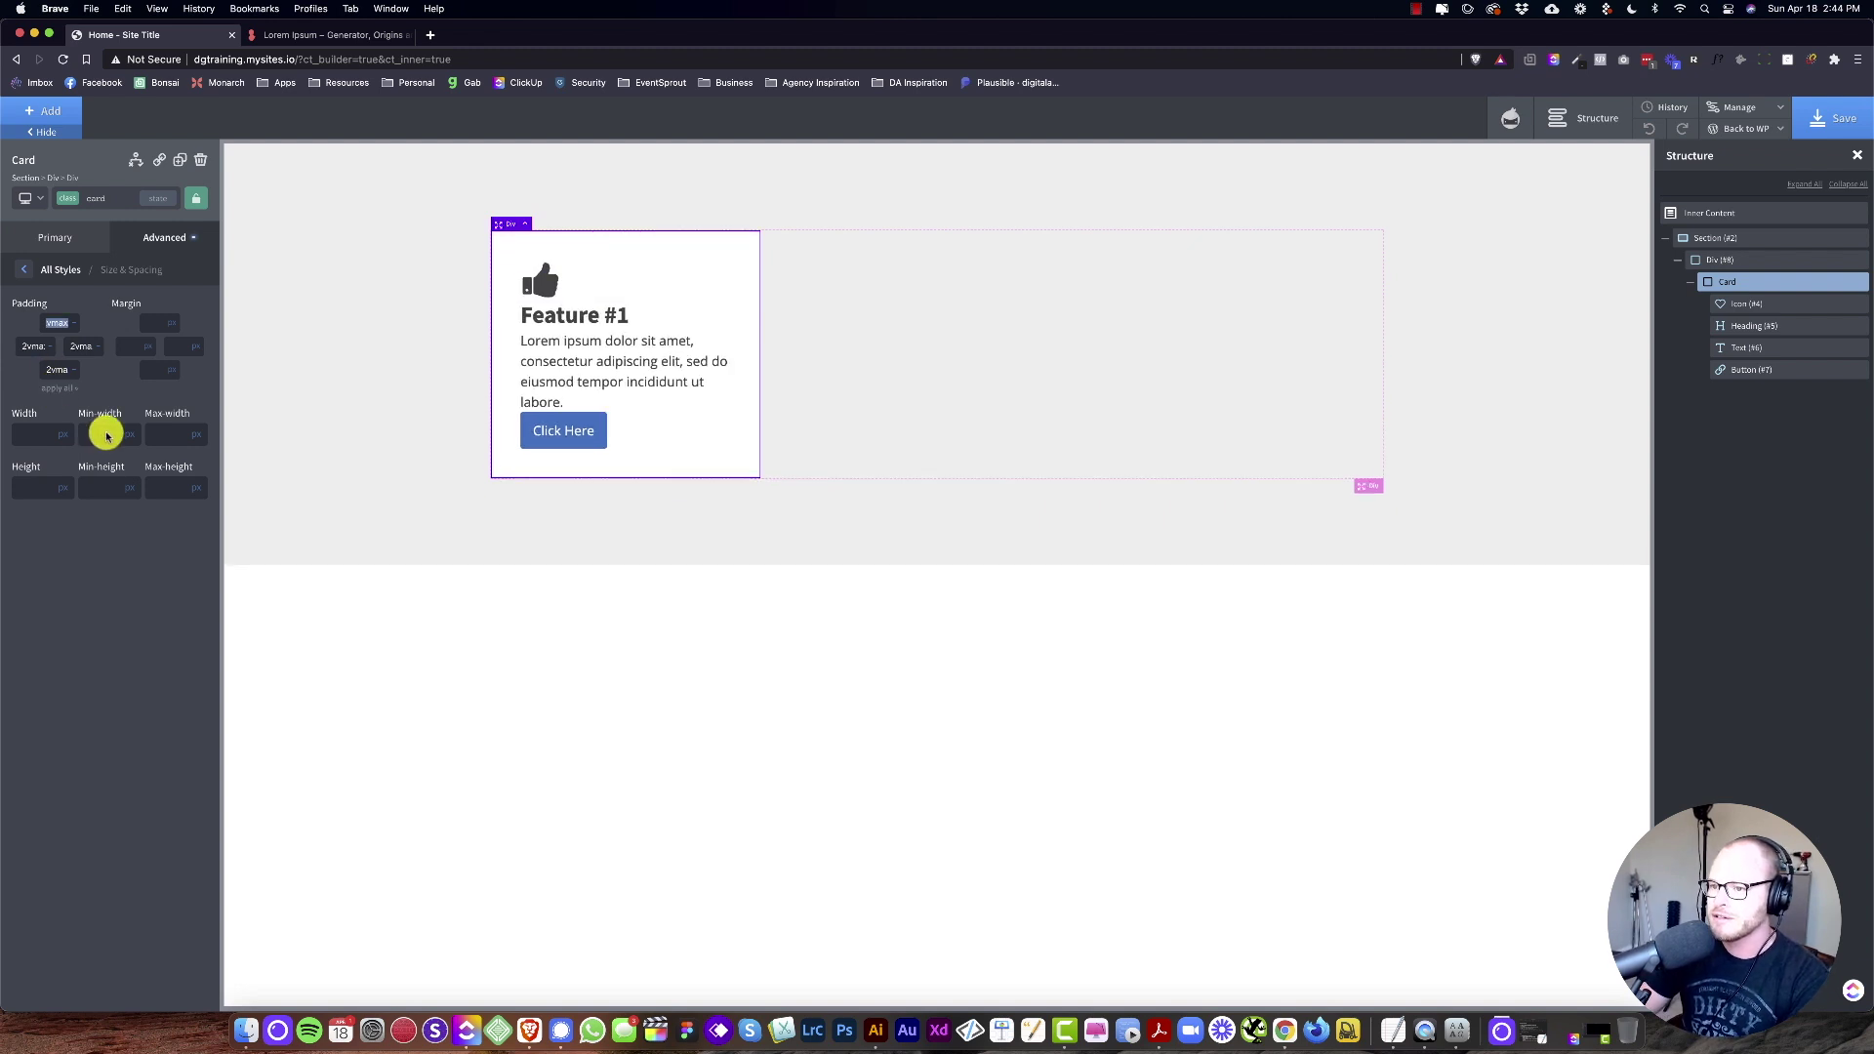
{"action": "left_click", "coordinate": [401, 371]}
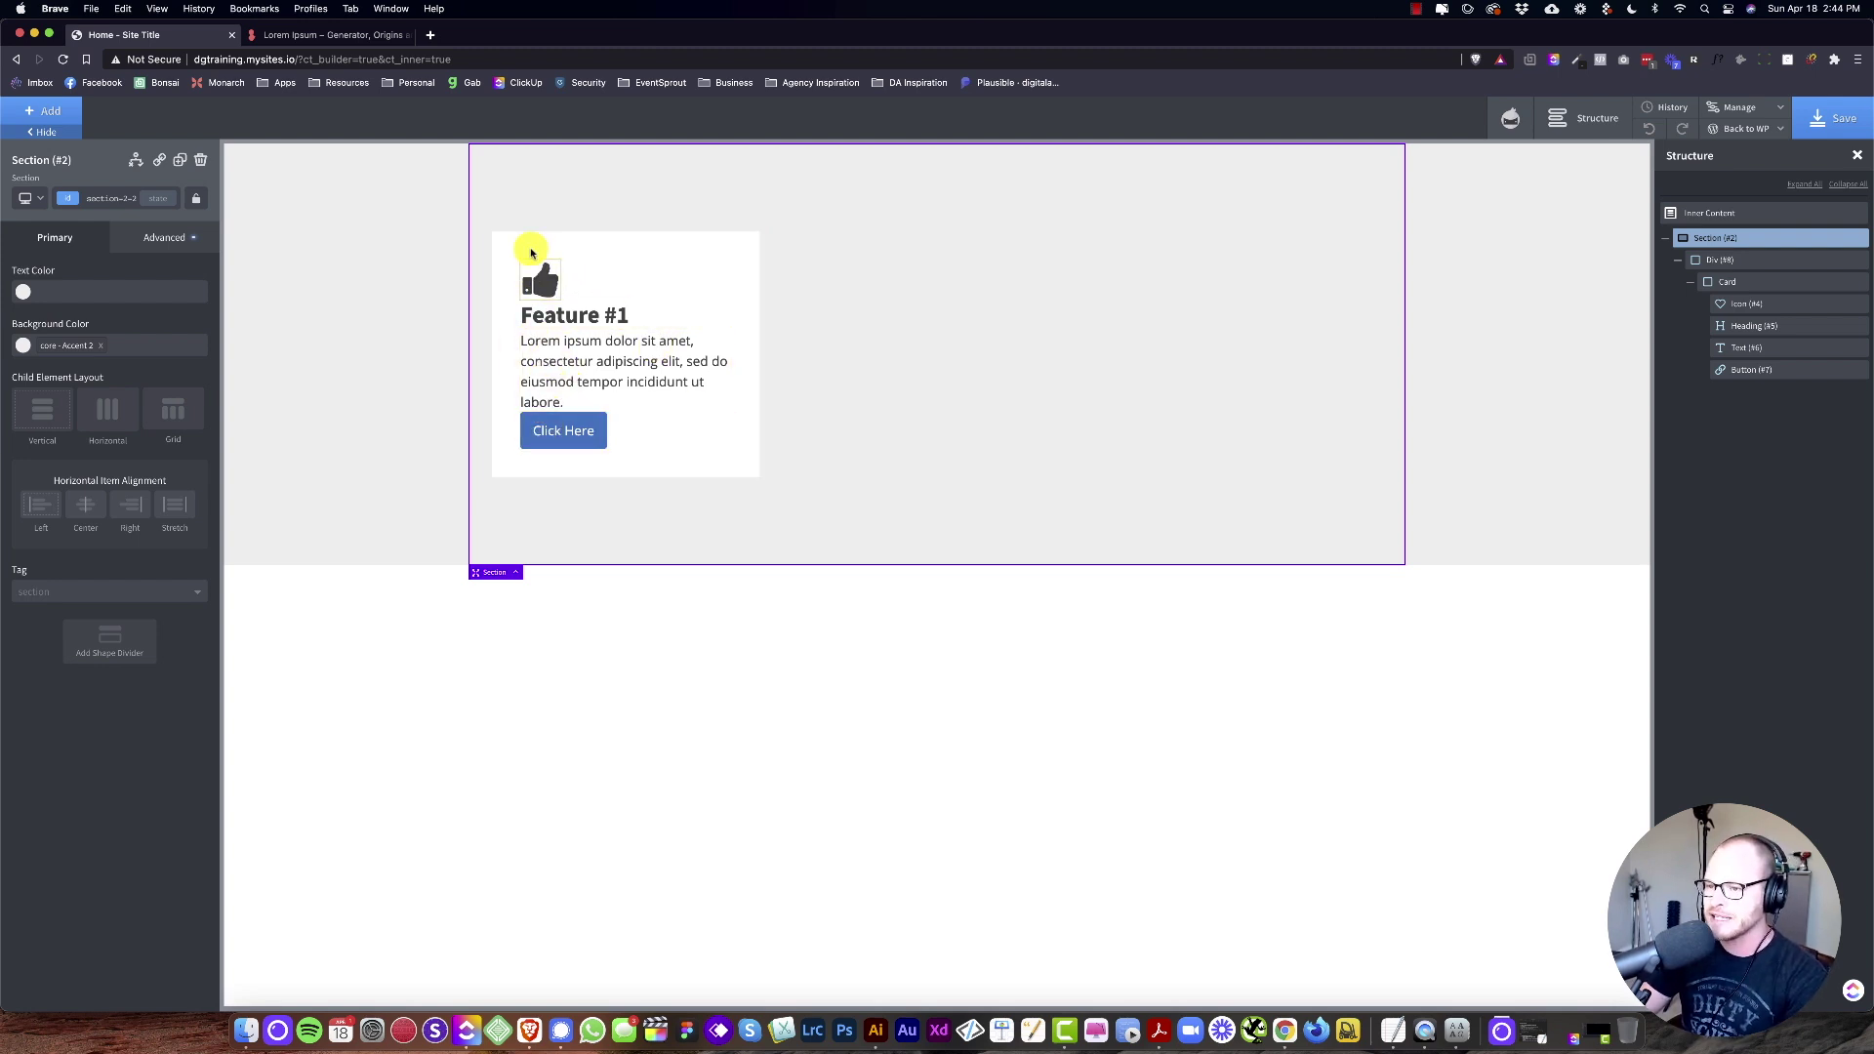
{"action": "left_click", "coordinate": [684, 273]}
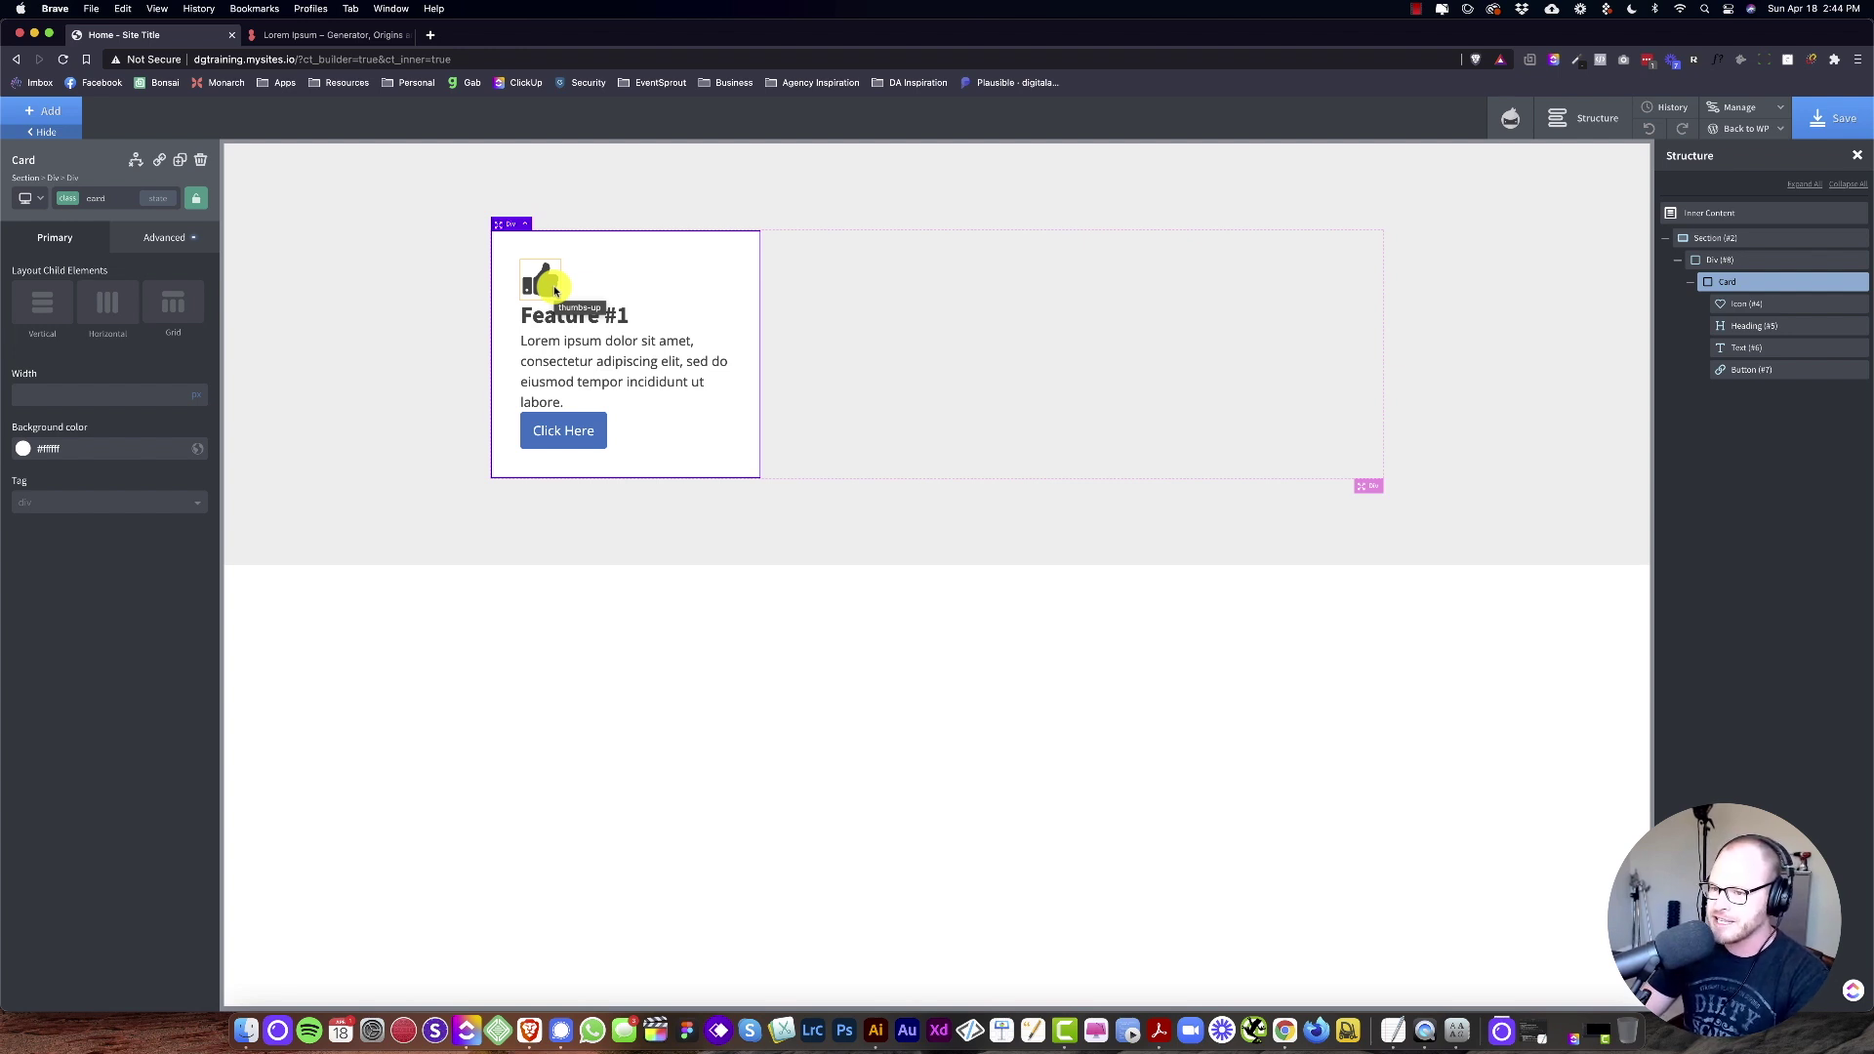
Step: Set the bottom margin of the card's icon class to 1vmax
{"action": "left_click", "coordinate": [553, 285]}
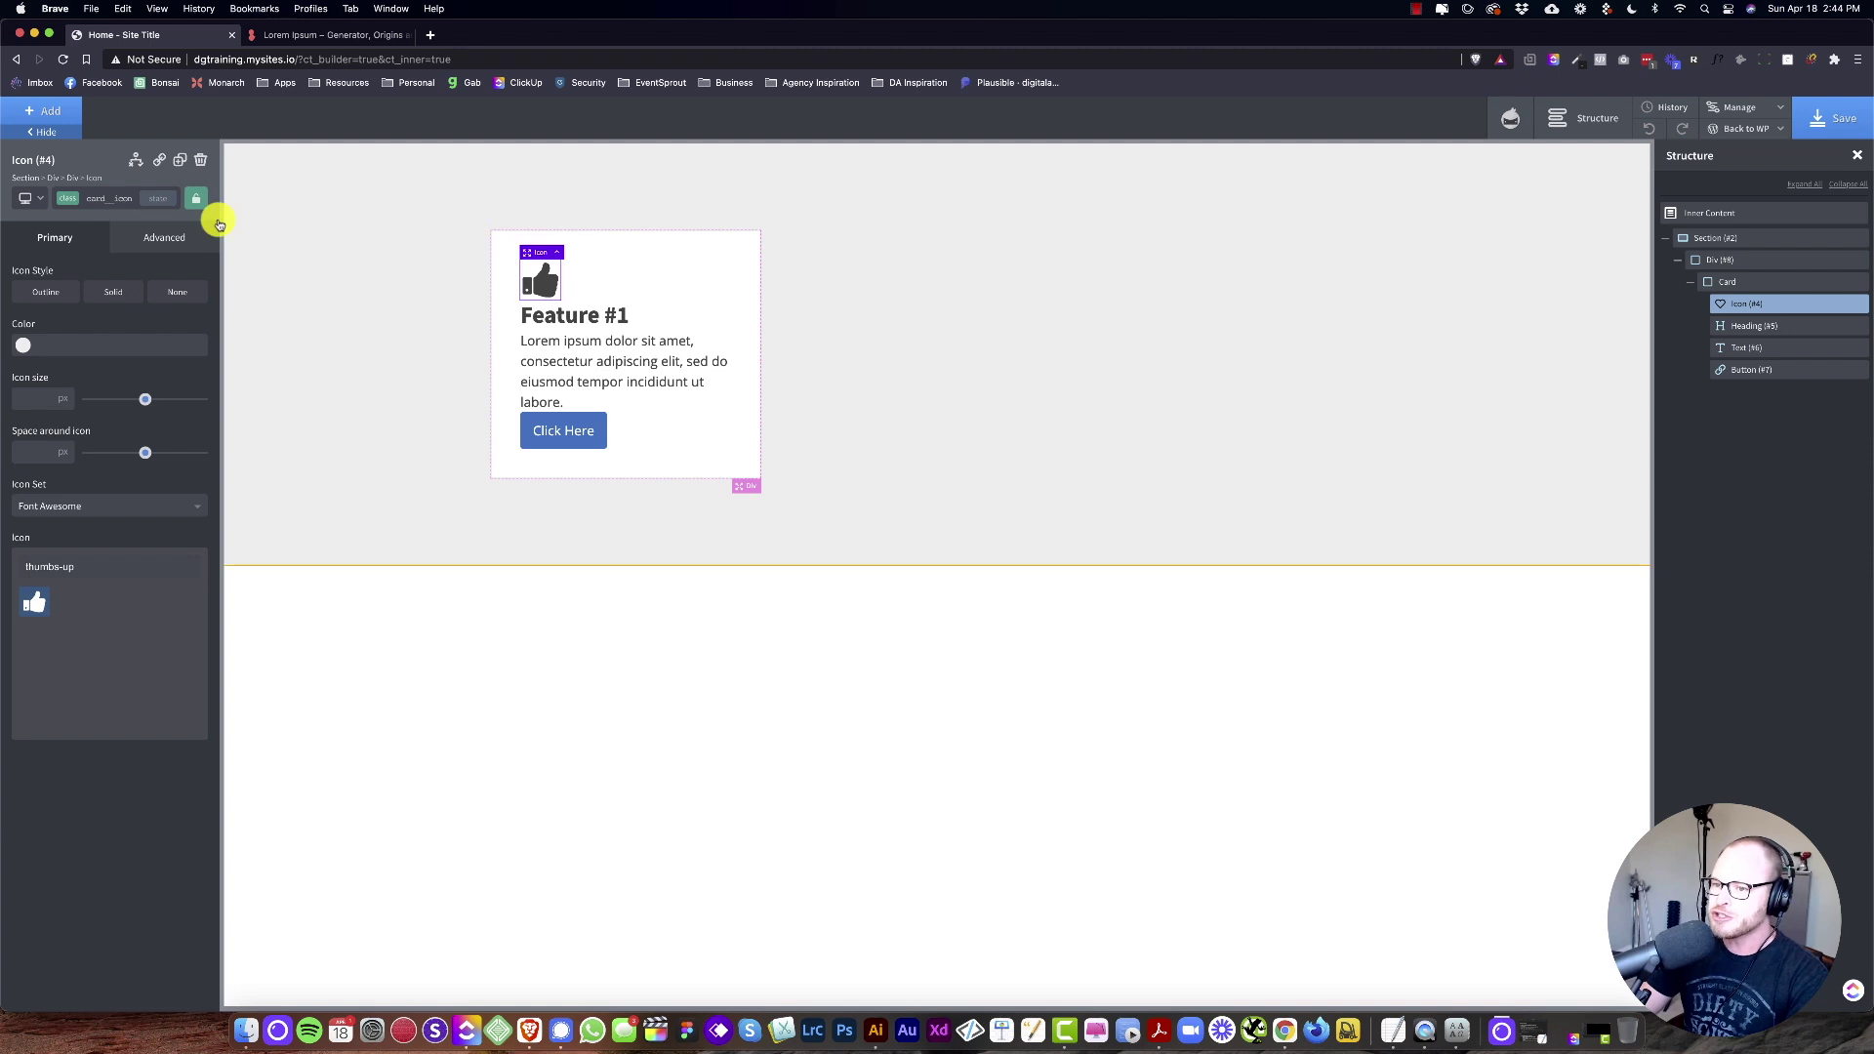
{"action": "left_click", "coordinate": [98, 198]}
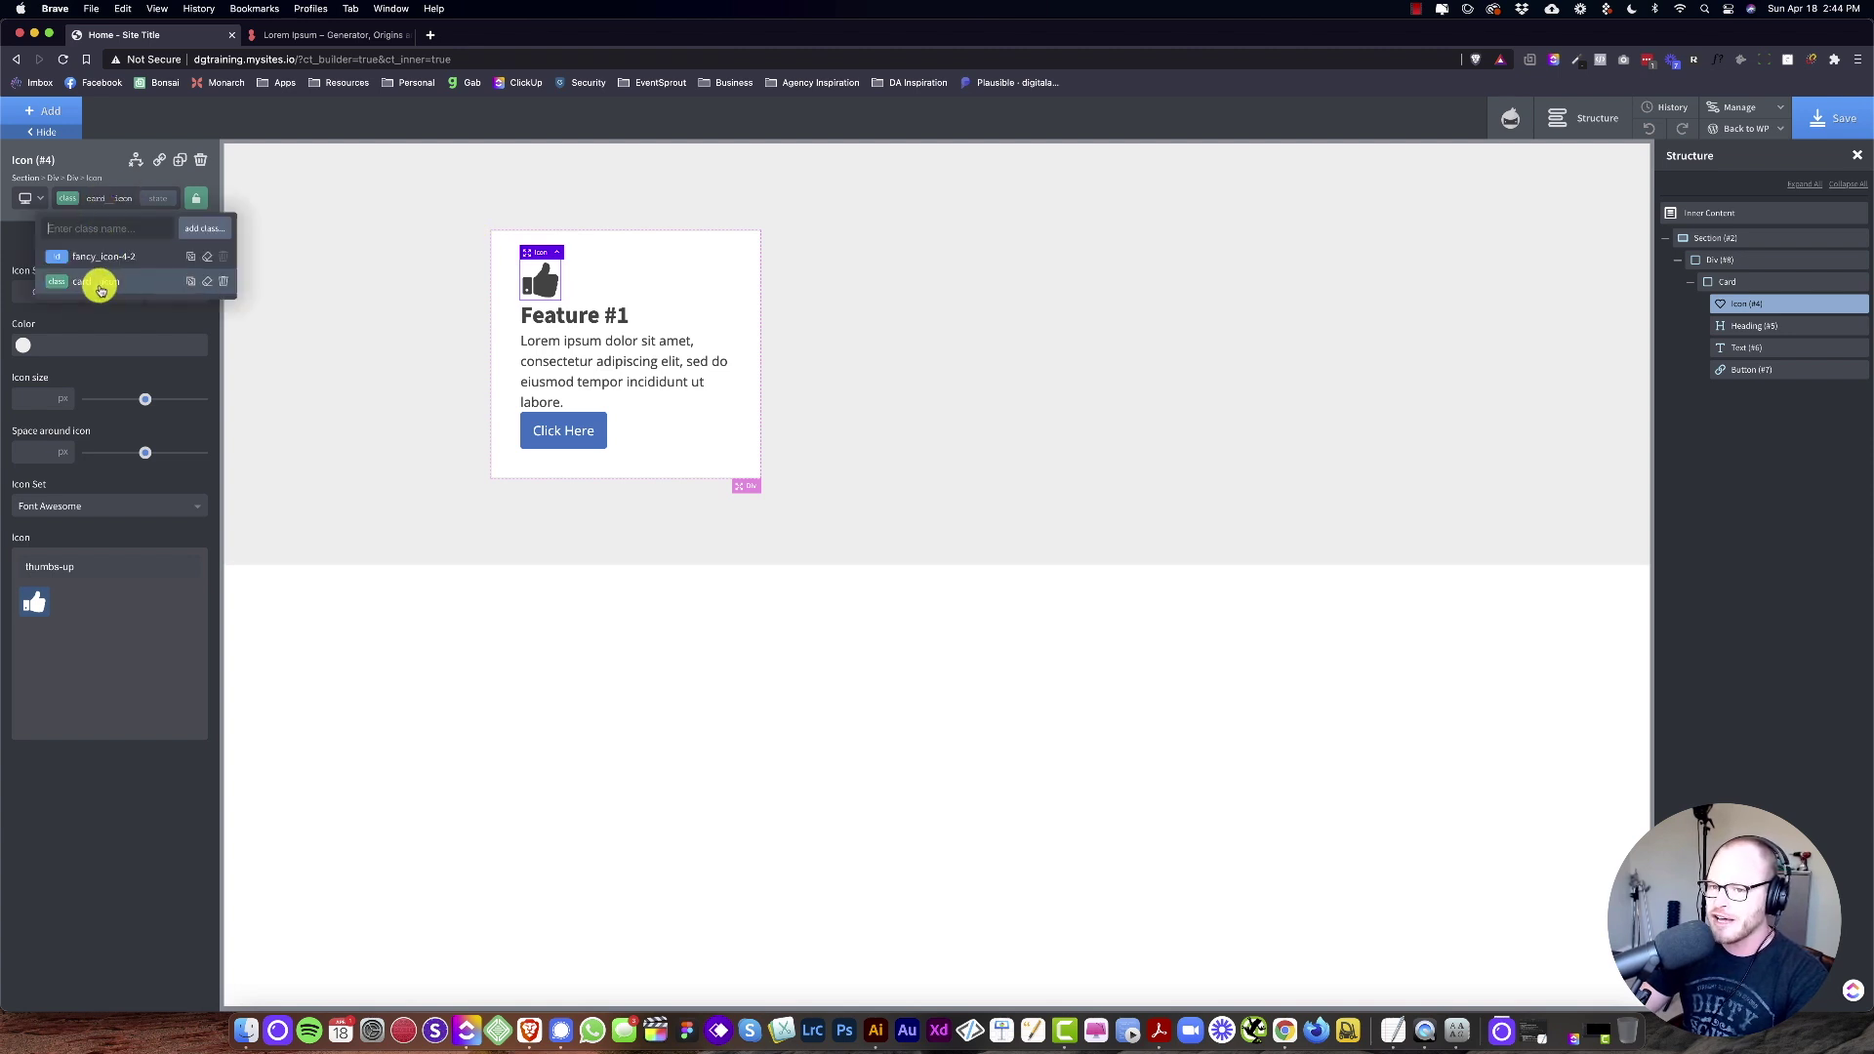
{"action": "left_click", "coordinate": [161, 239]}
{"action": "left_click", "coordinate": [137, 314]}
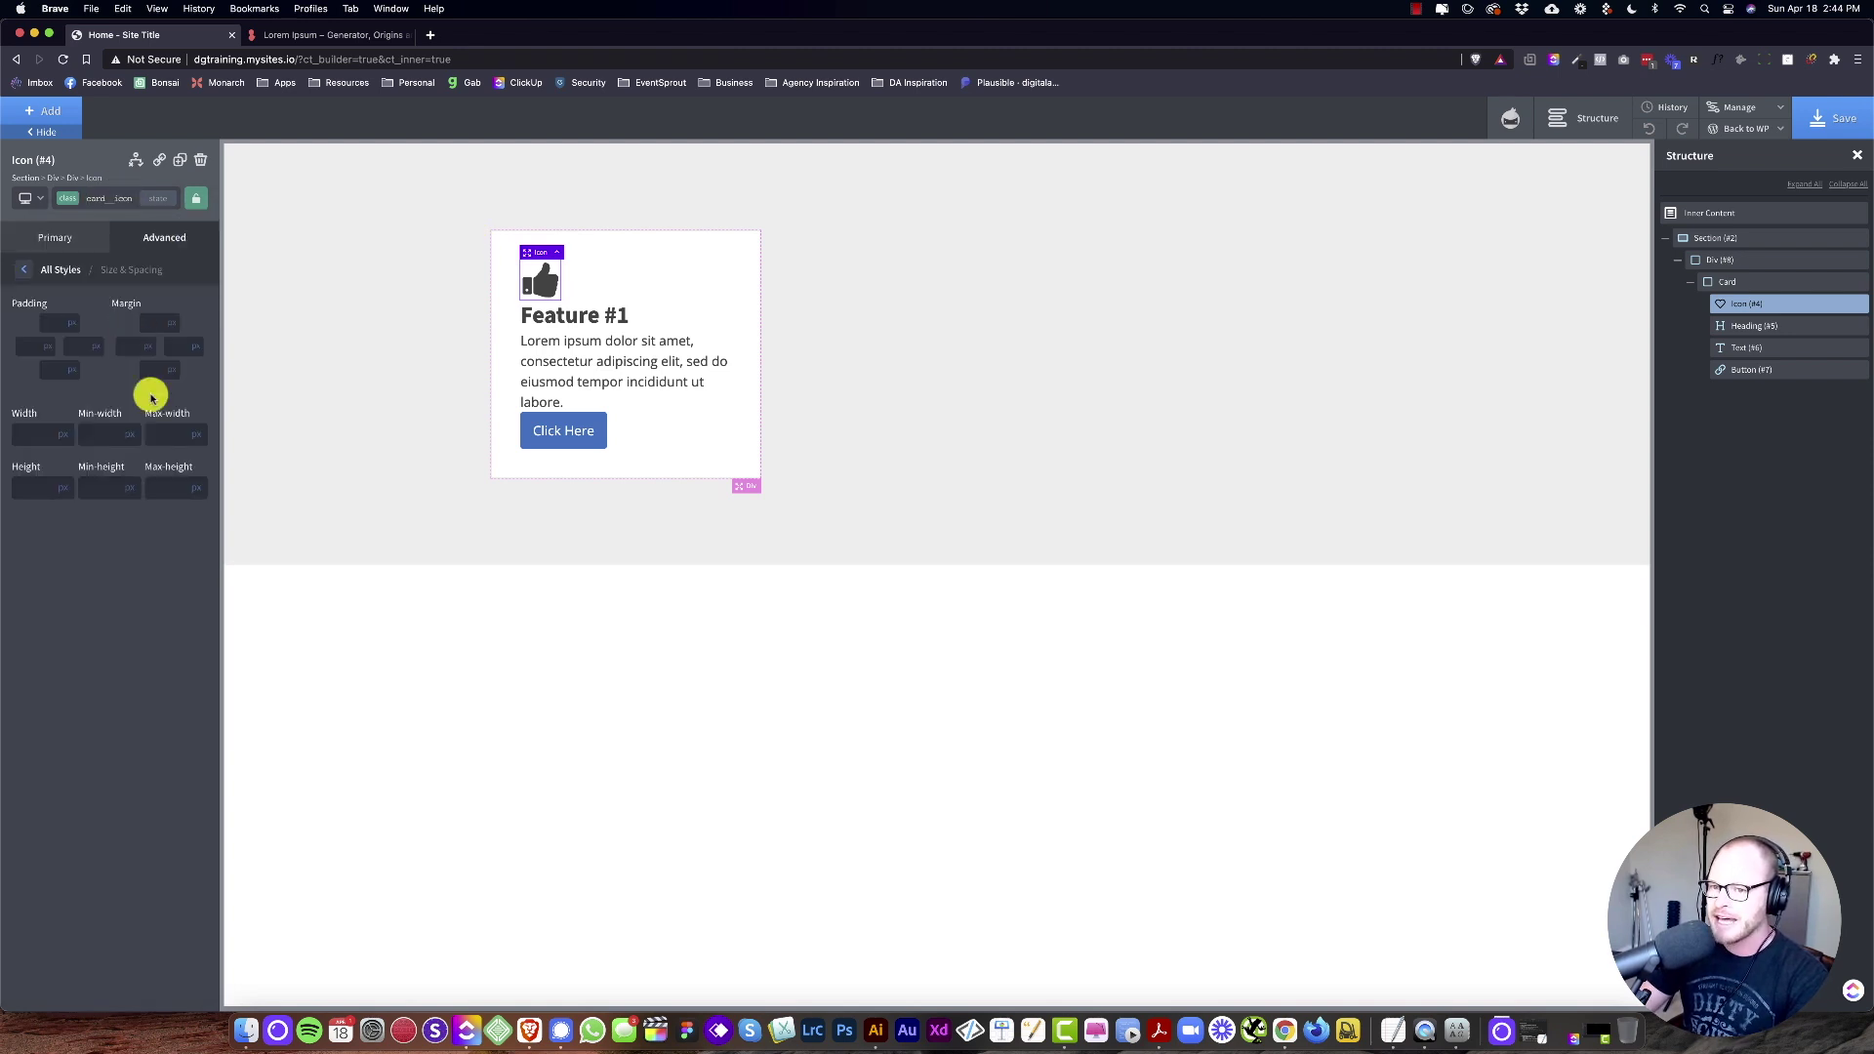
{"action": "mouse_move", "coordinate": [176, 379]}
{"action": "left_click", "coordinate": [175, 384]}
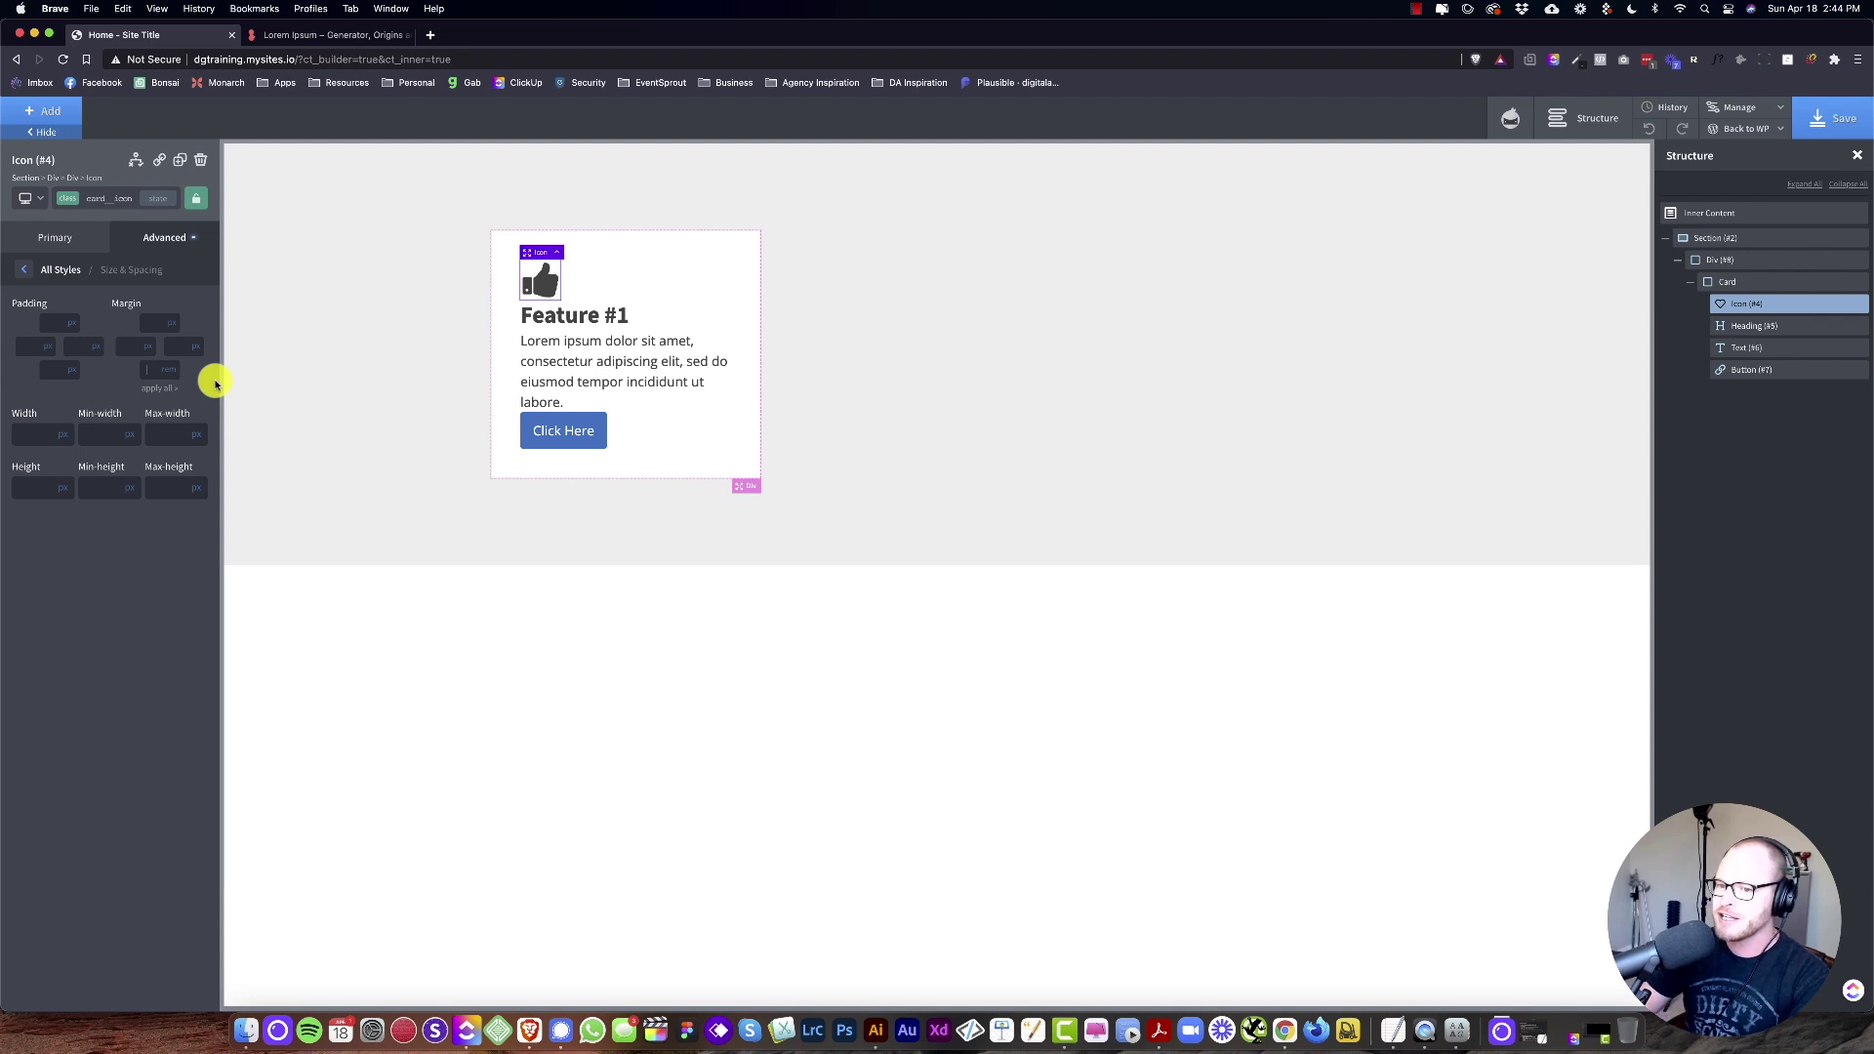
{"action": "type", "text": "1"}
{"action": "key", "text": "BackSpace"}
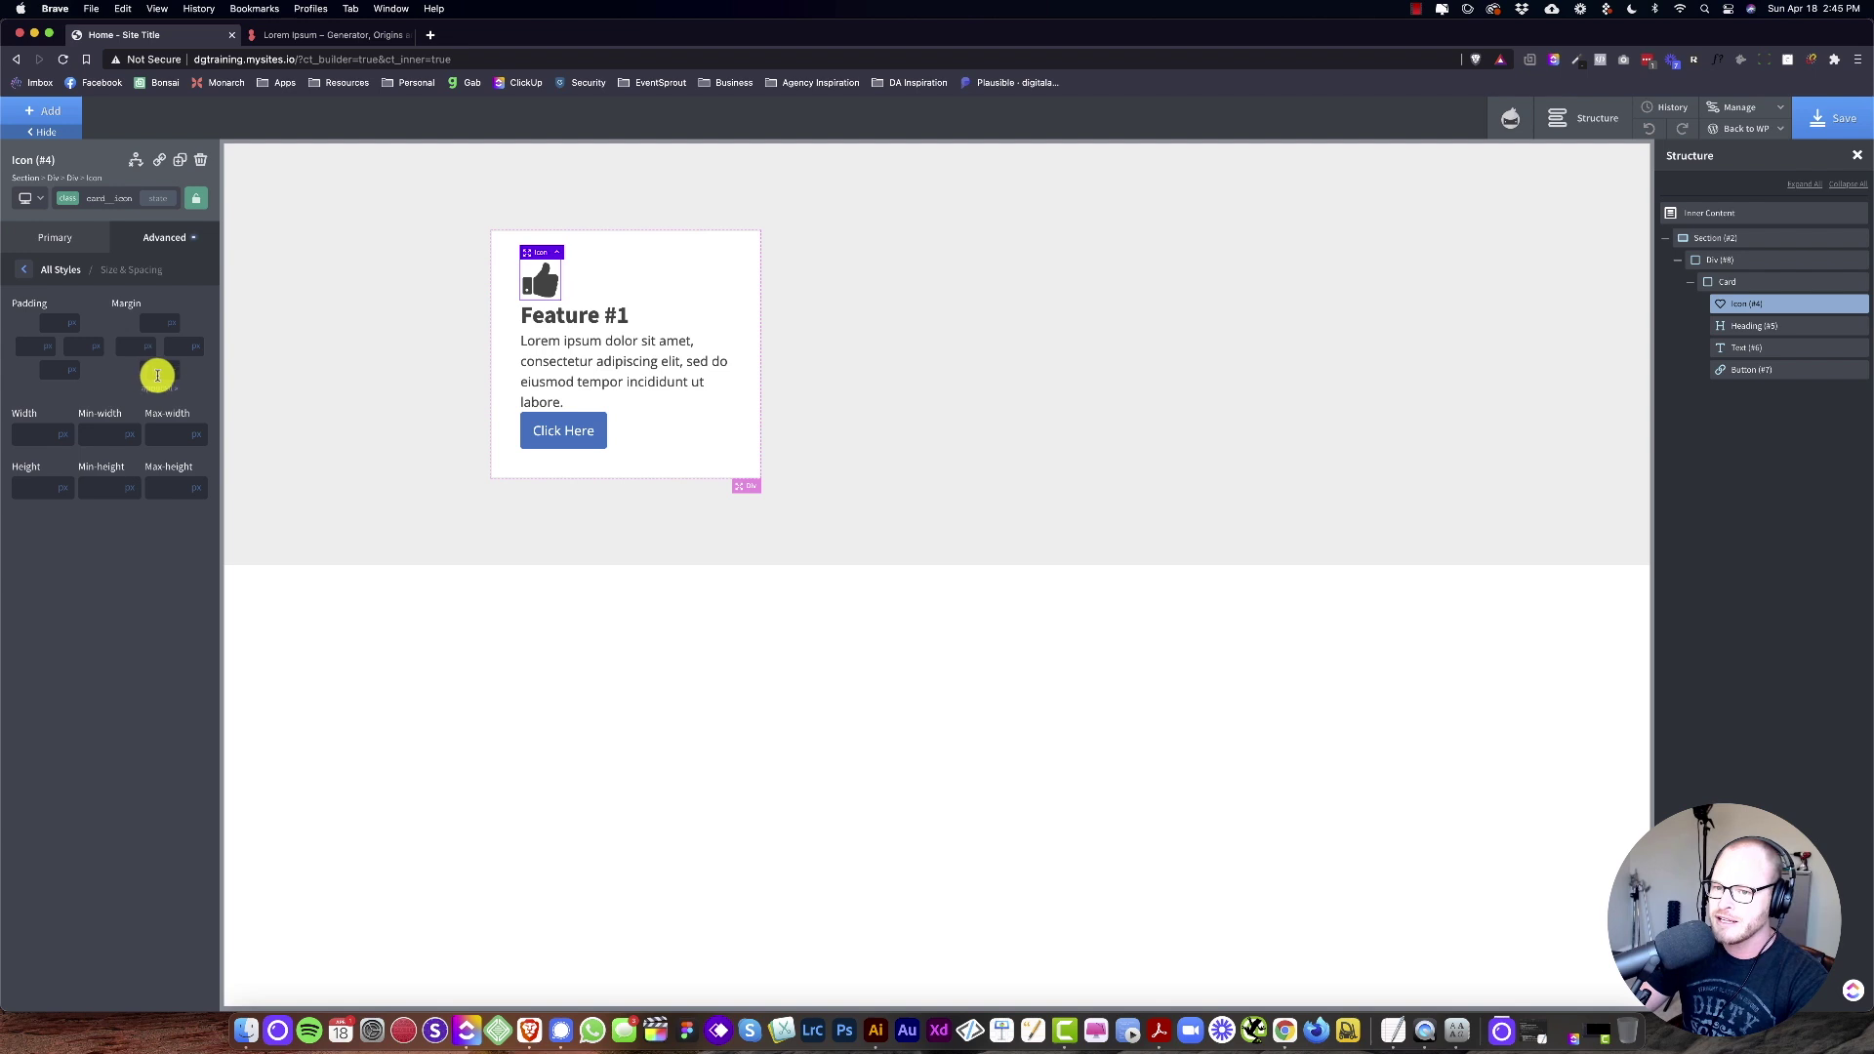
{"action": "type", "text": "1vmax"}
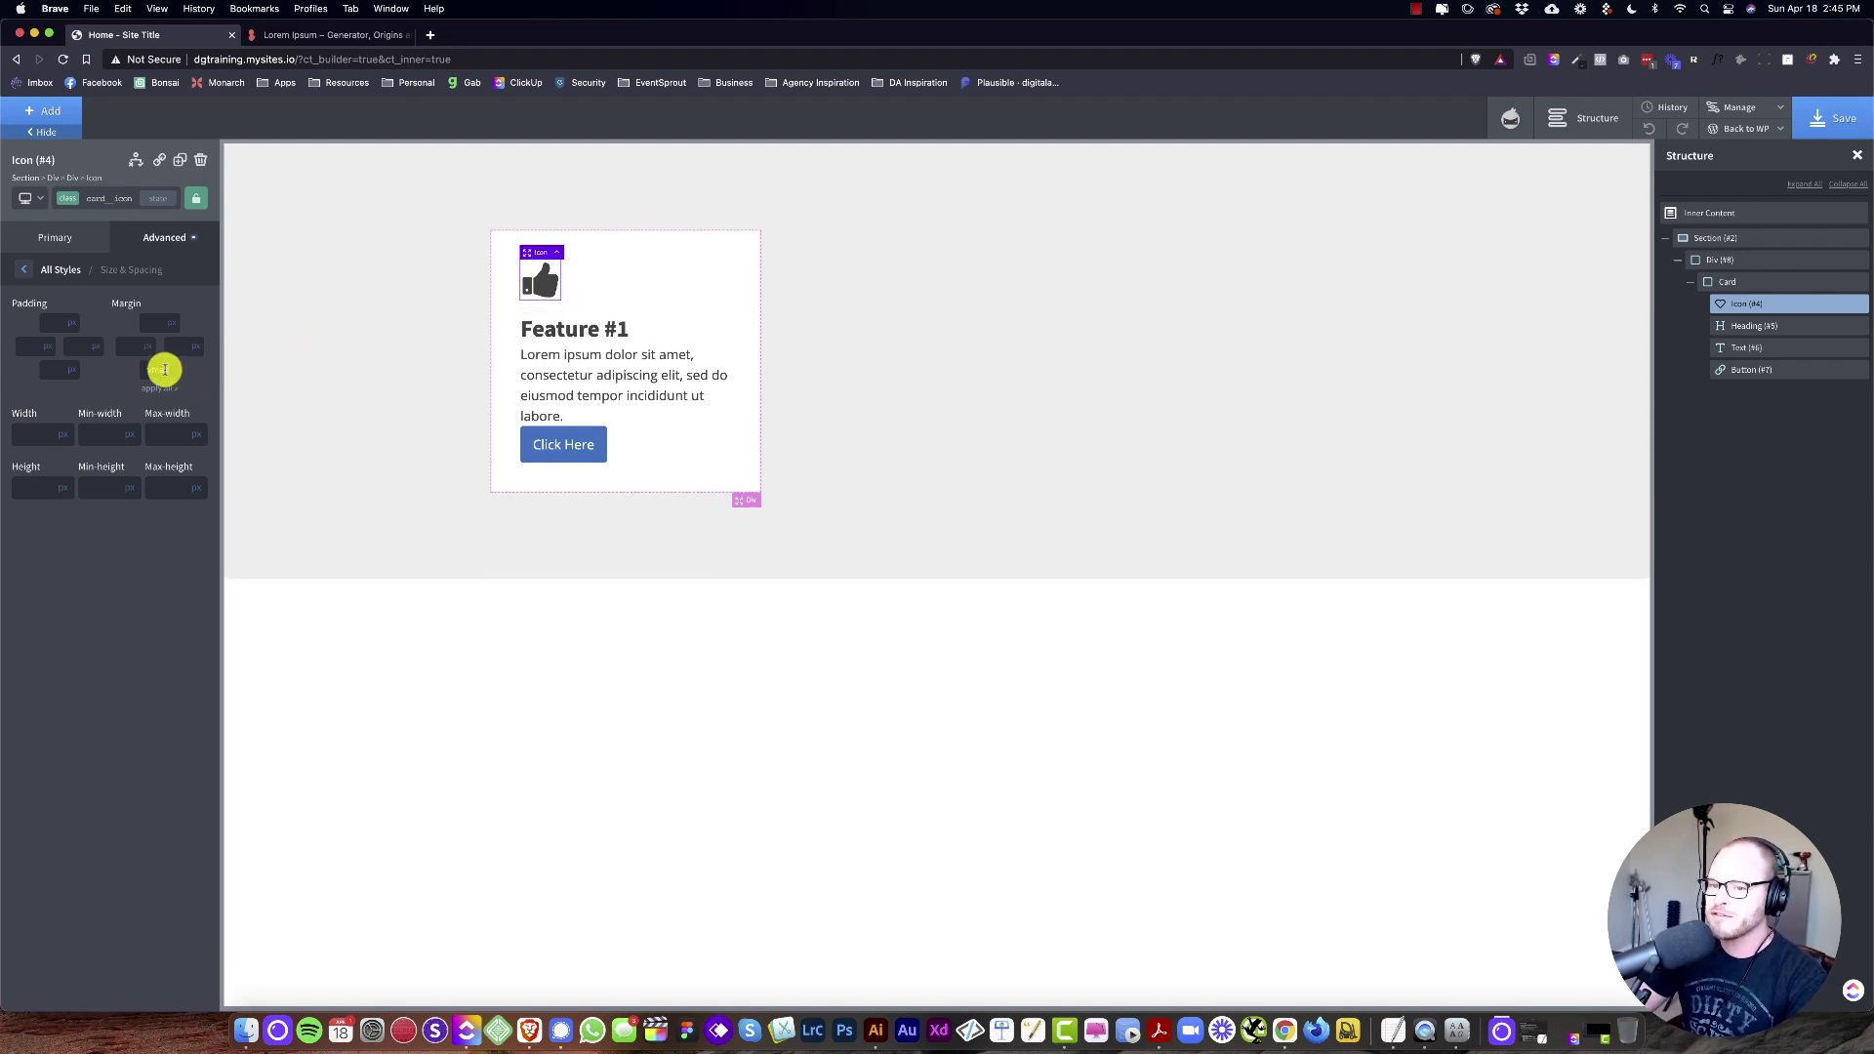
Step: Set the bottom margin of the "Feature #1" heading's class to 1vmax
{"action": "left_click", "coordinate": [597, 330]}
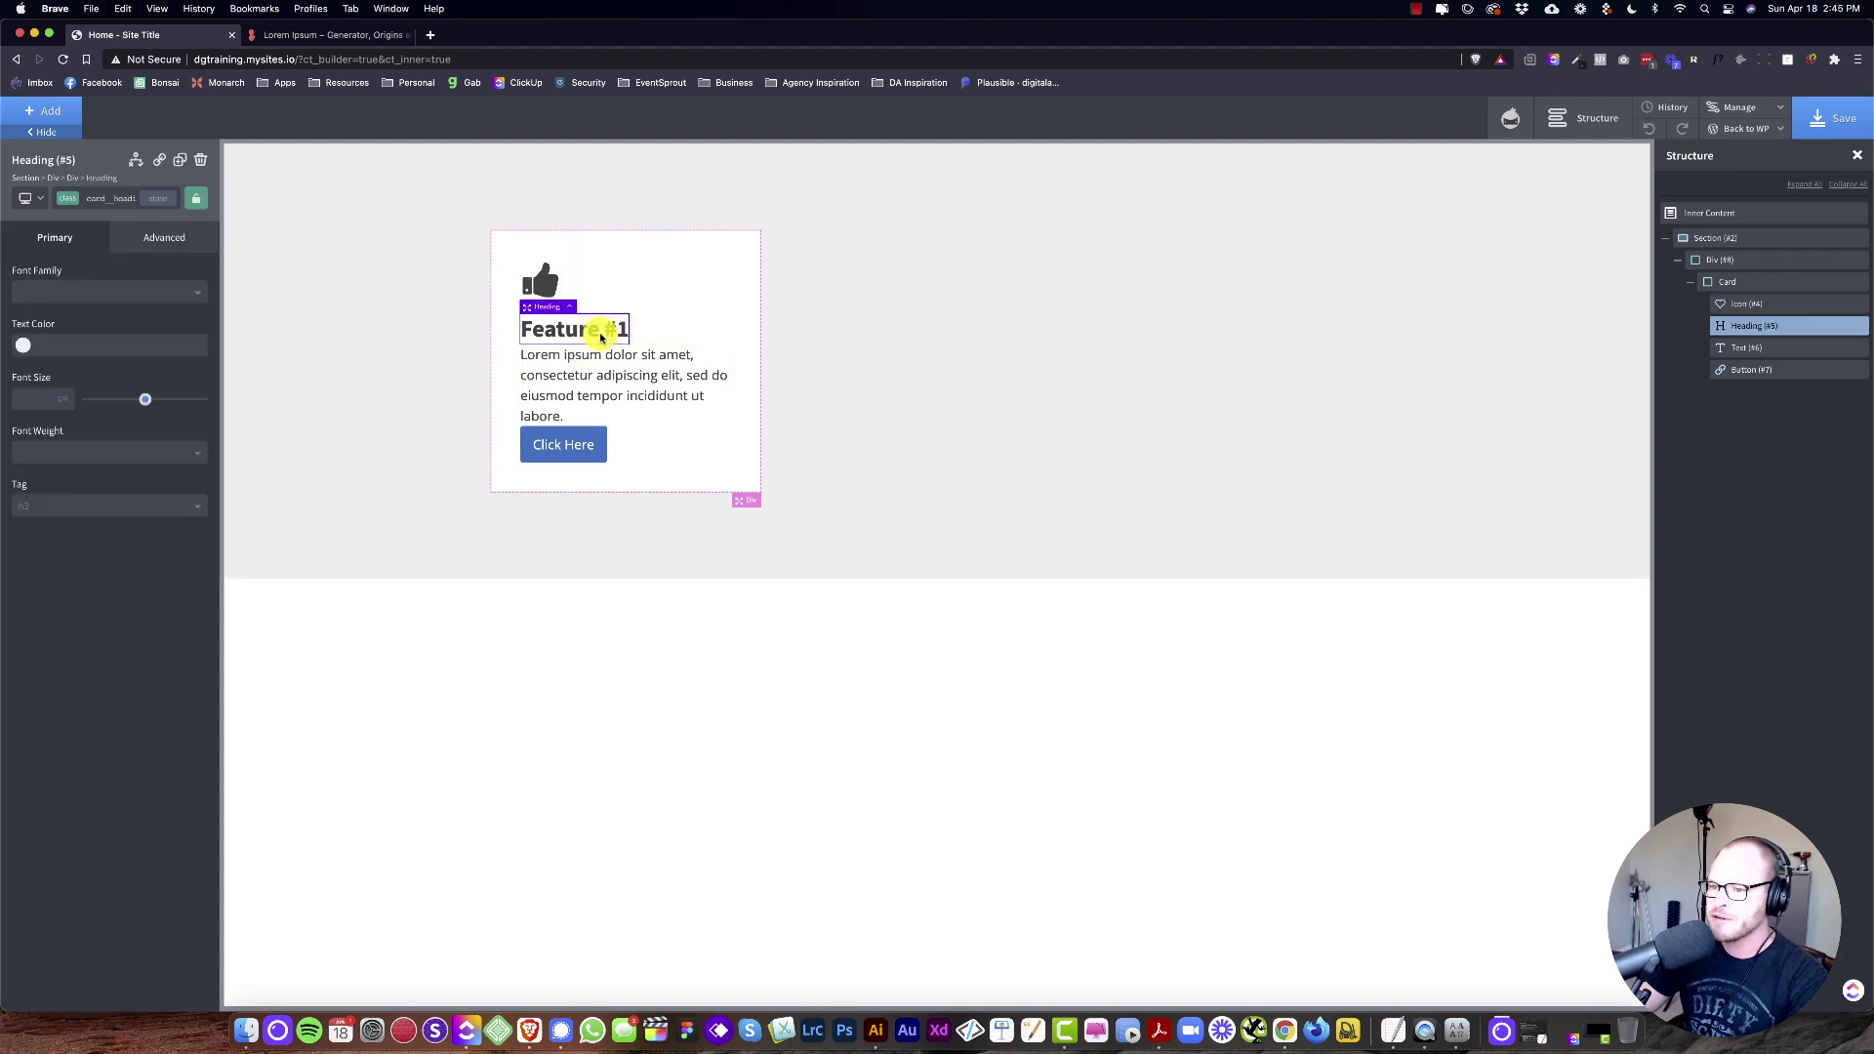
{"action": "left_click", "coordinate": [117, 244]}
{"action": "left_click", "coordinate": [151, 322]}
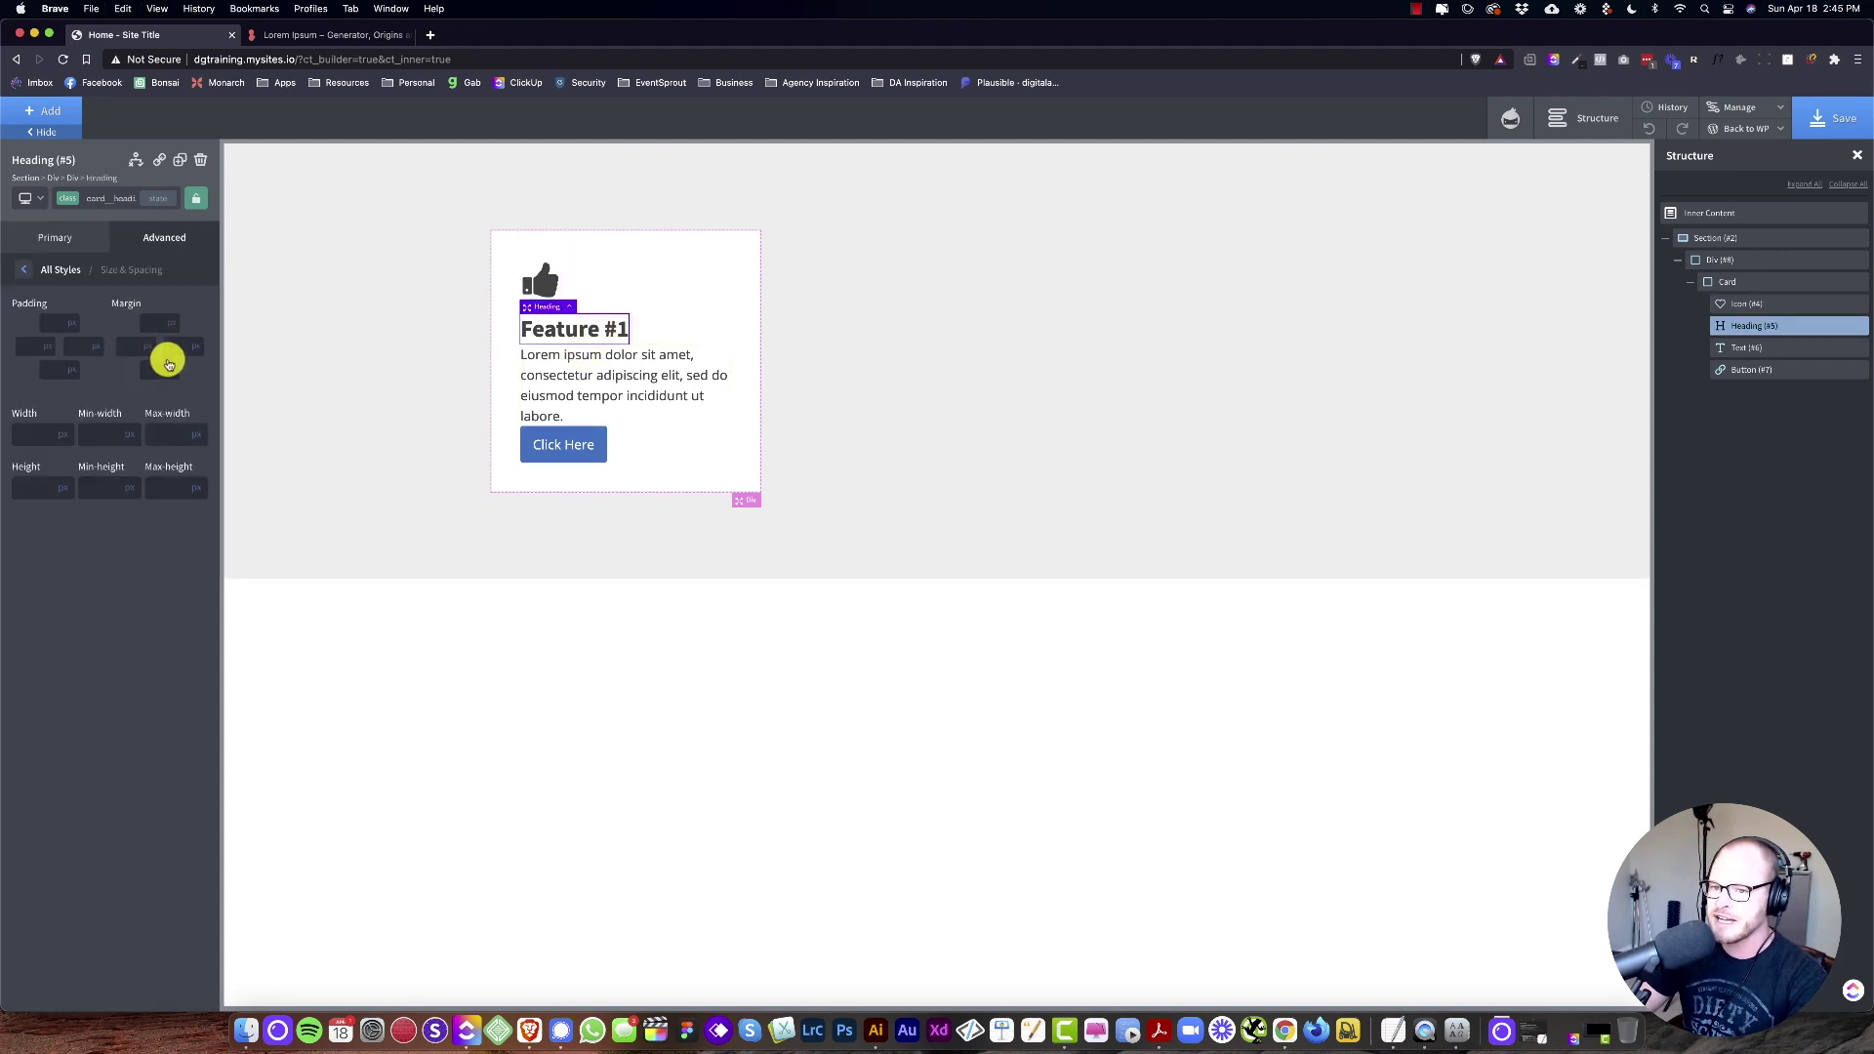
{"action": "left_click", "coordinate": [160, 370]}
{"action": "type", "text": "1vmax"}
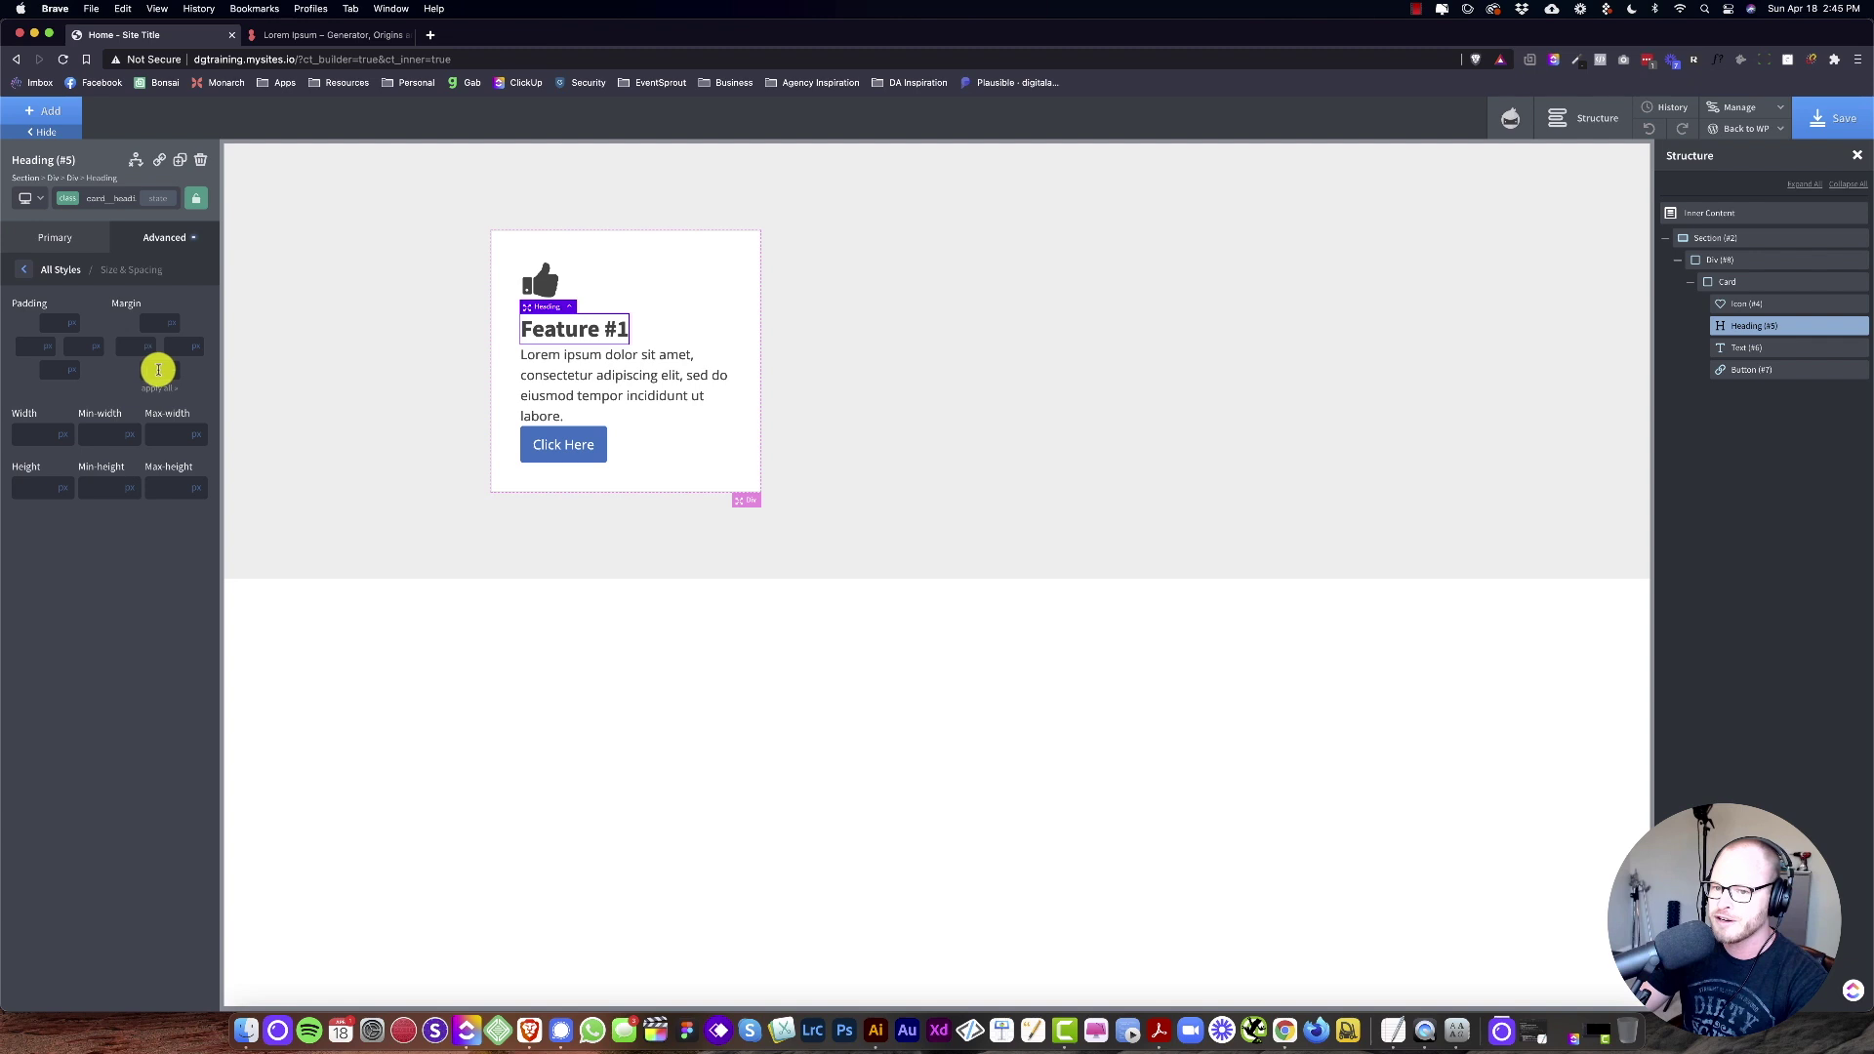
Step: Set the bottom margin of the card's text class to 1vmax
{"action": "left_click", "coordinate": [558, 429]}
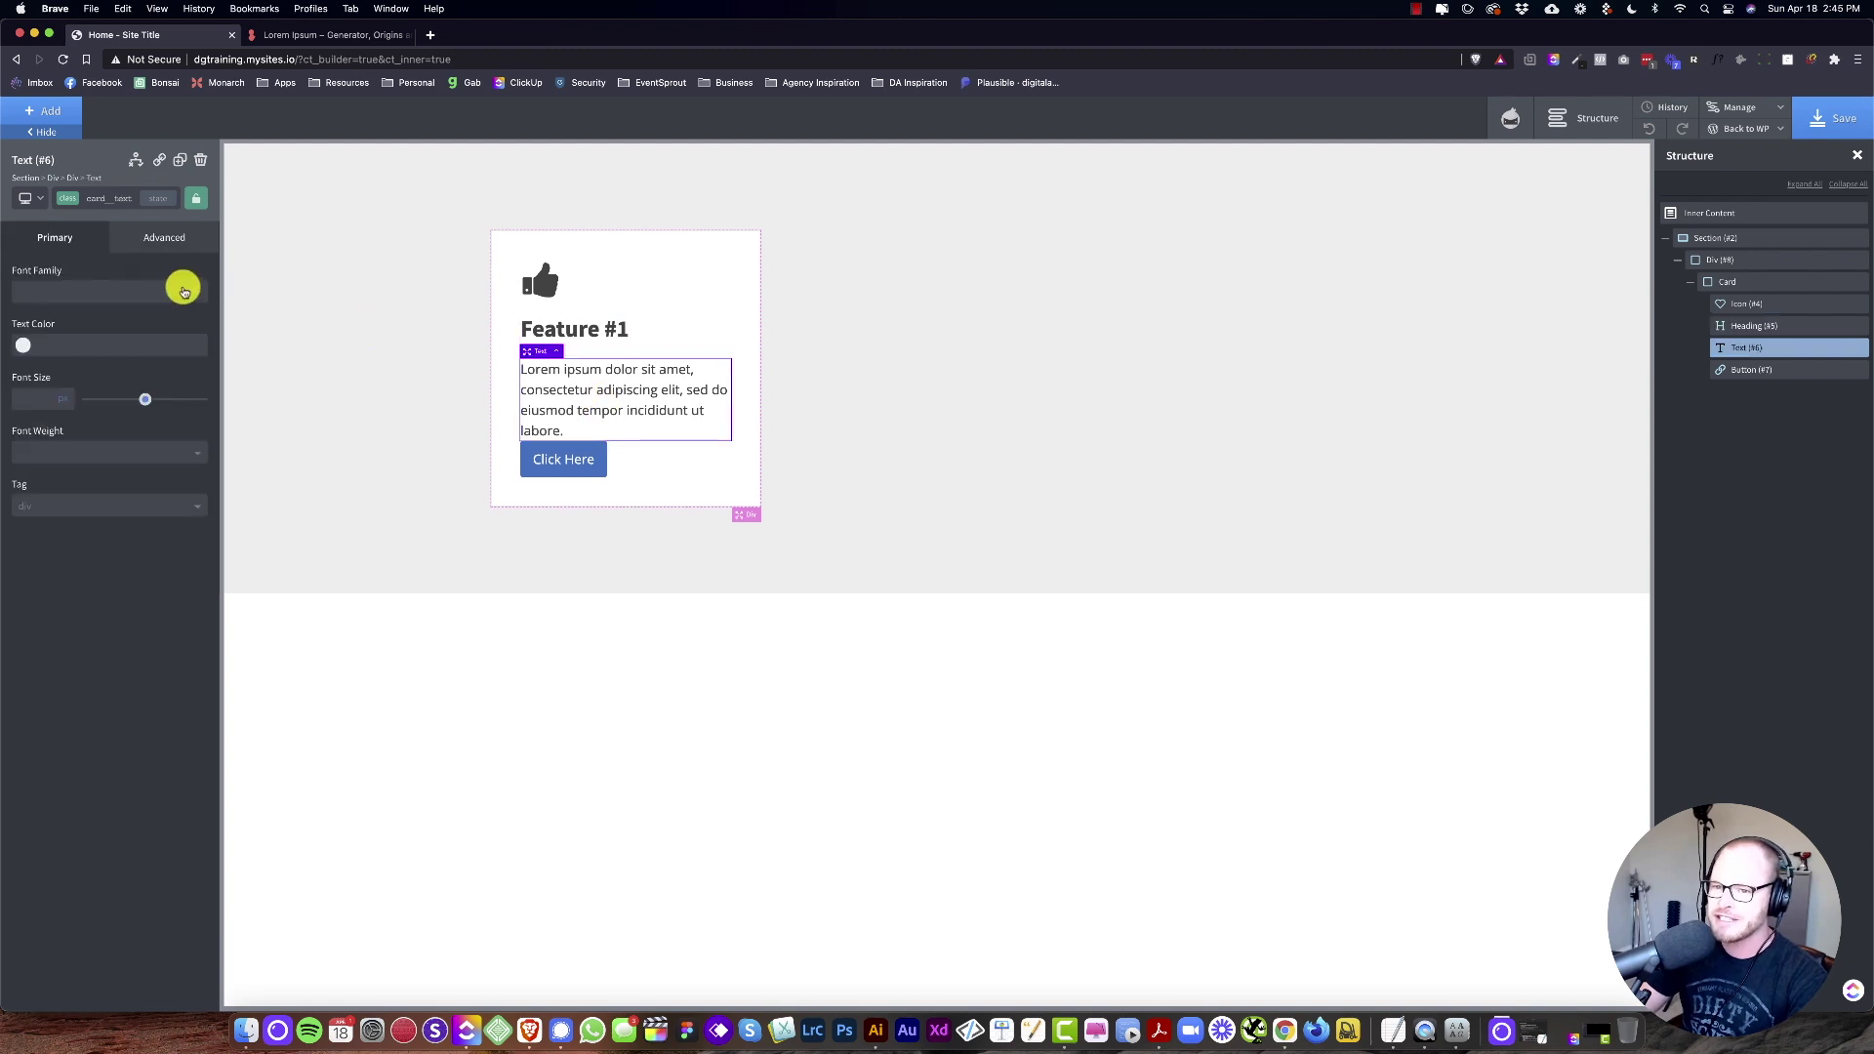
{"action": "left_click", "coordinate": [151, 240]}
{"action": "left_click", "coordinate": [74, 239]}
{"action": "left_click", "coordinate": [156, 238]}
{"action": "left_click", "coordinate": [122, 319]}
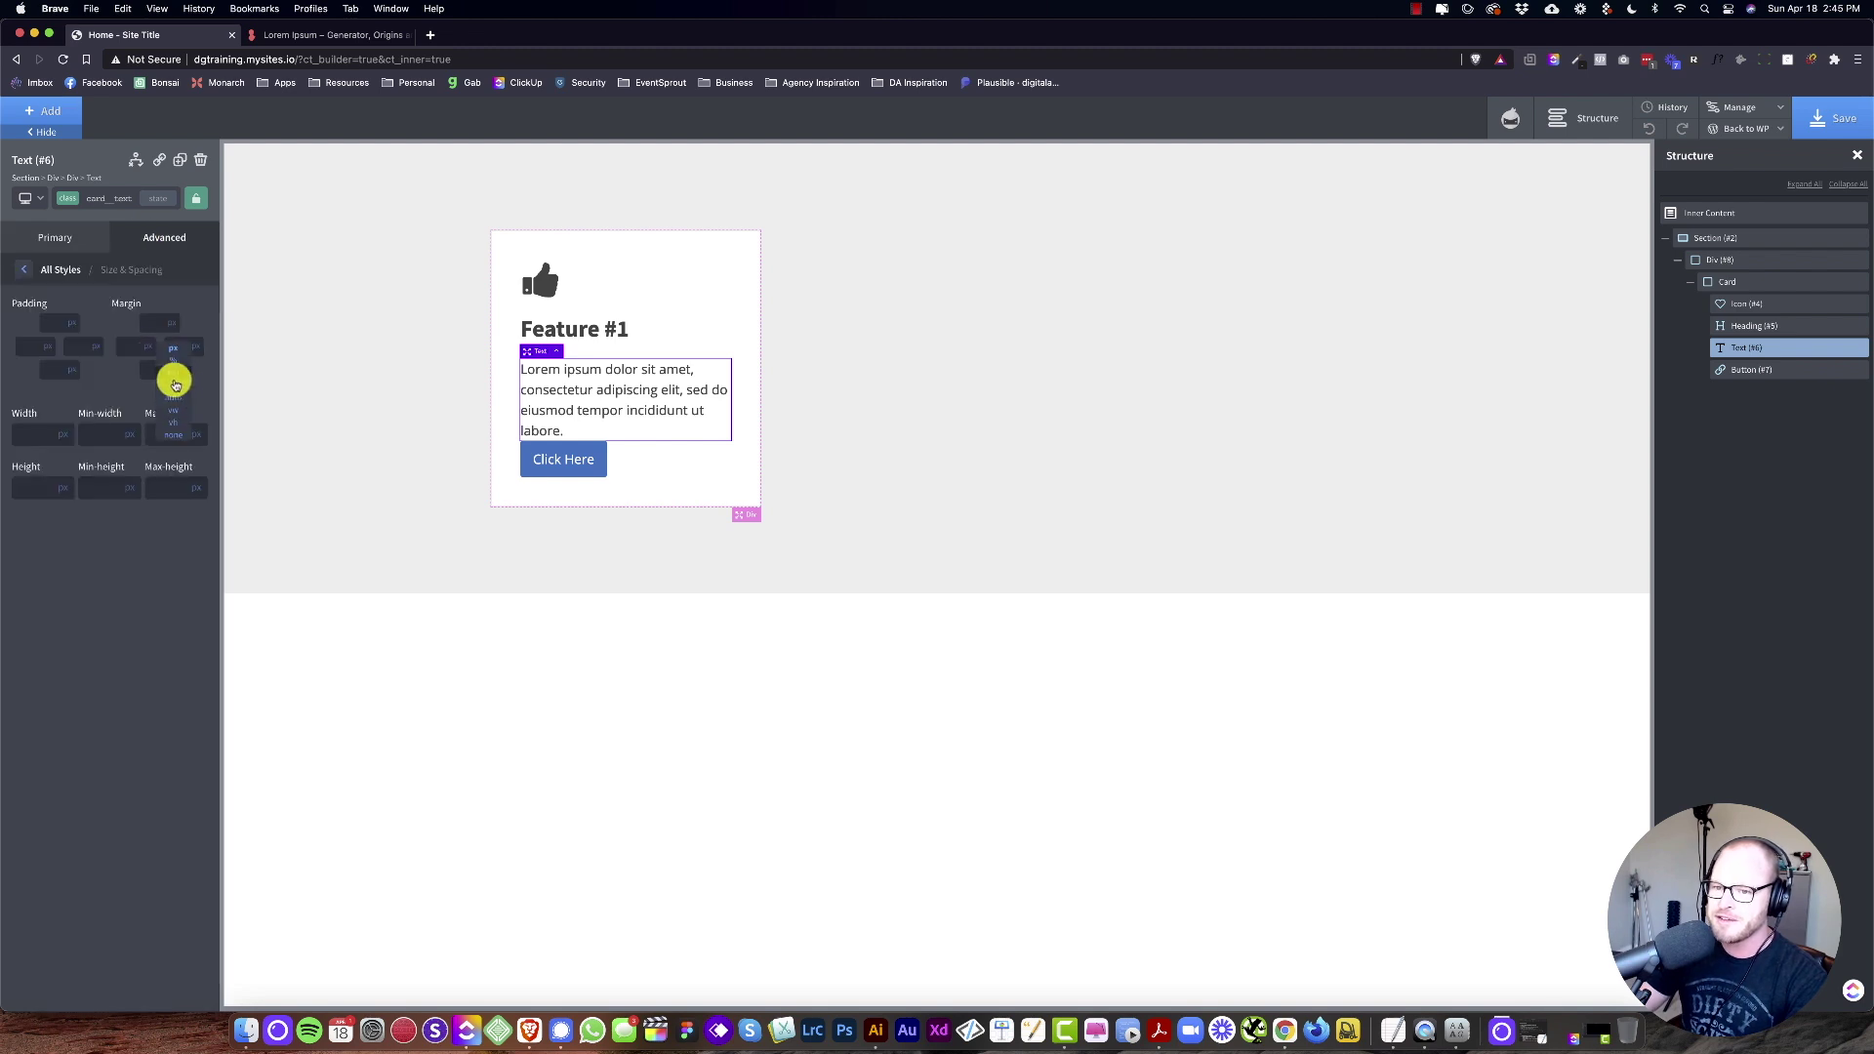
{"action": "left_click", "coordinate": [157, 367]}
{"action": "type", "text": "1vmax"}
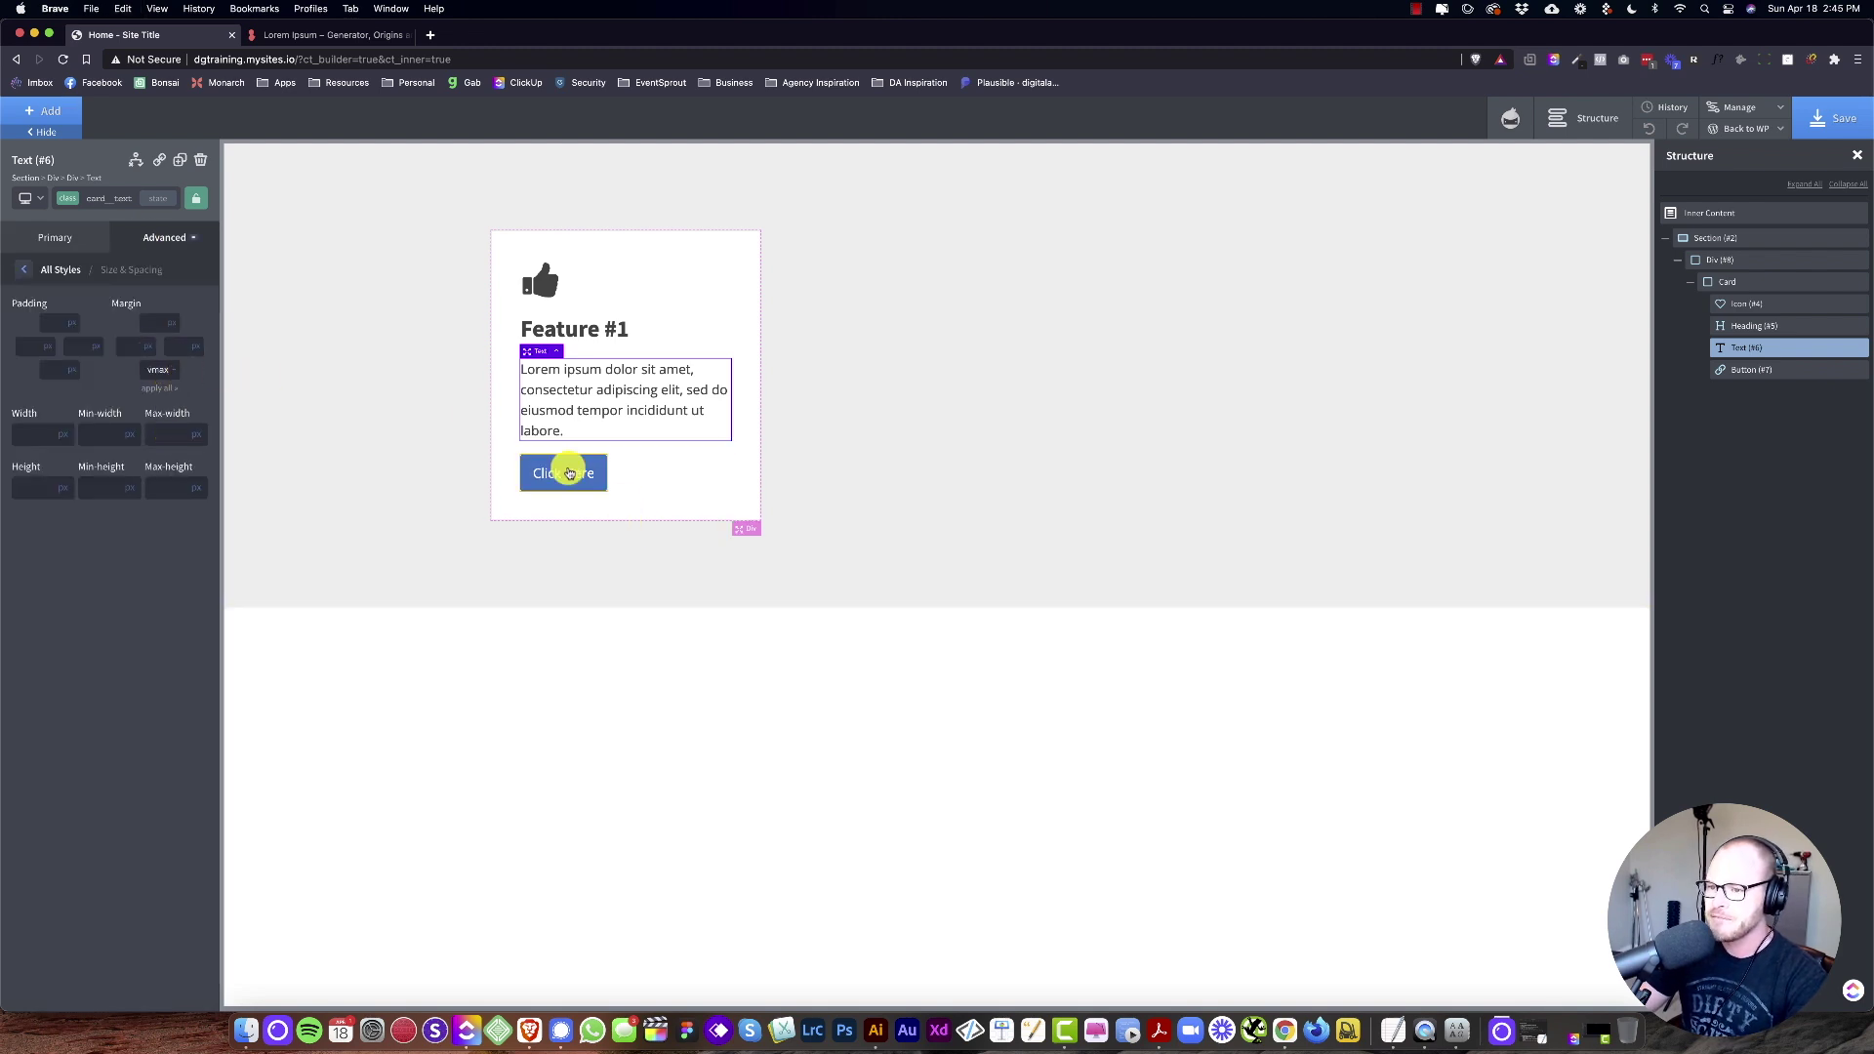
{"action": "left_click", "coordinate": [1019, 499]}
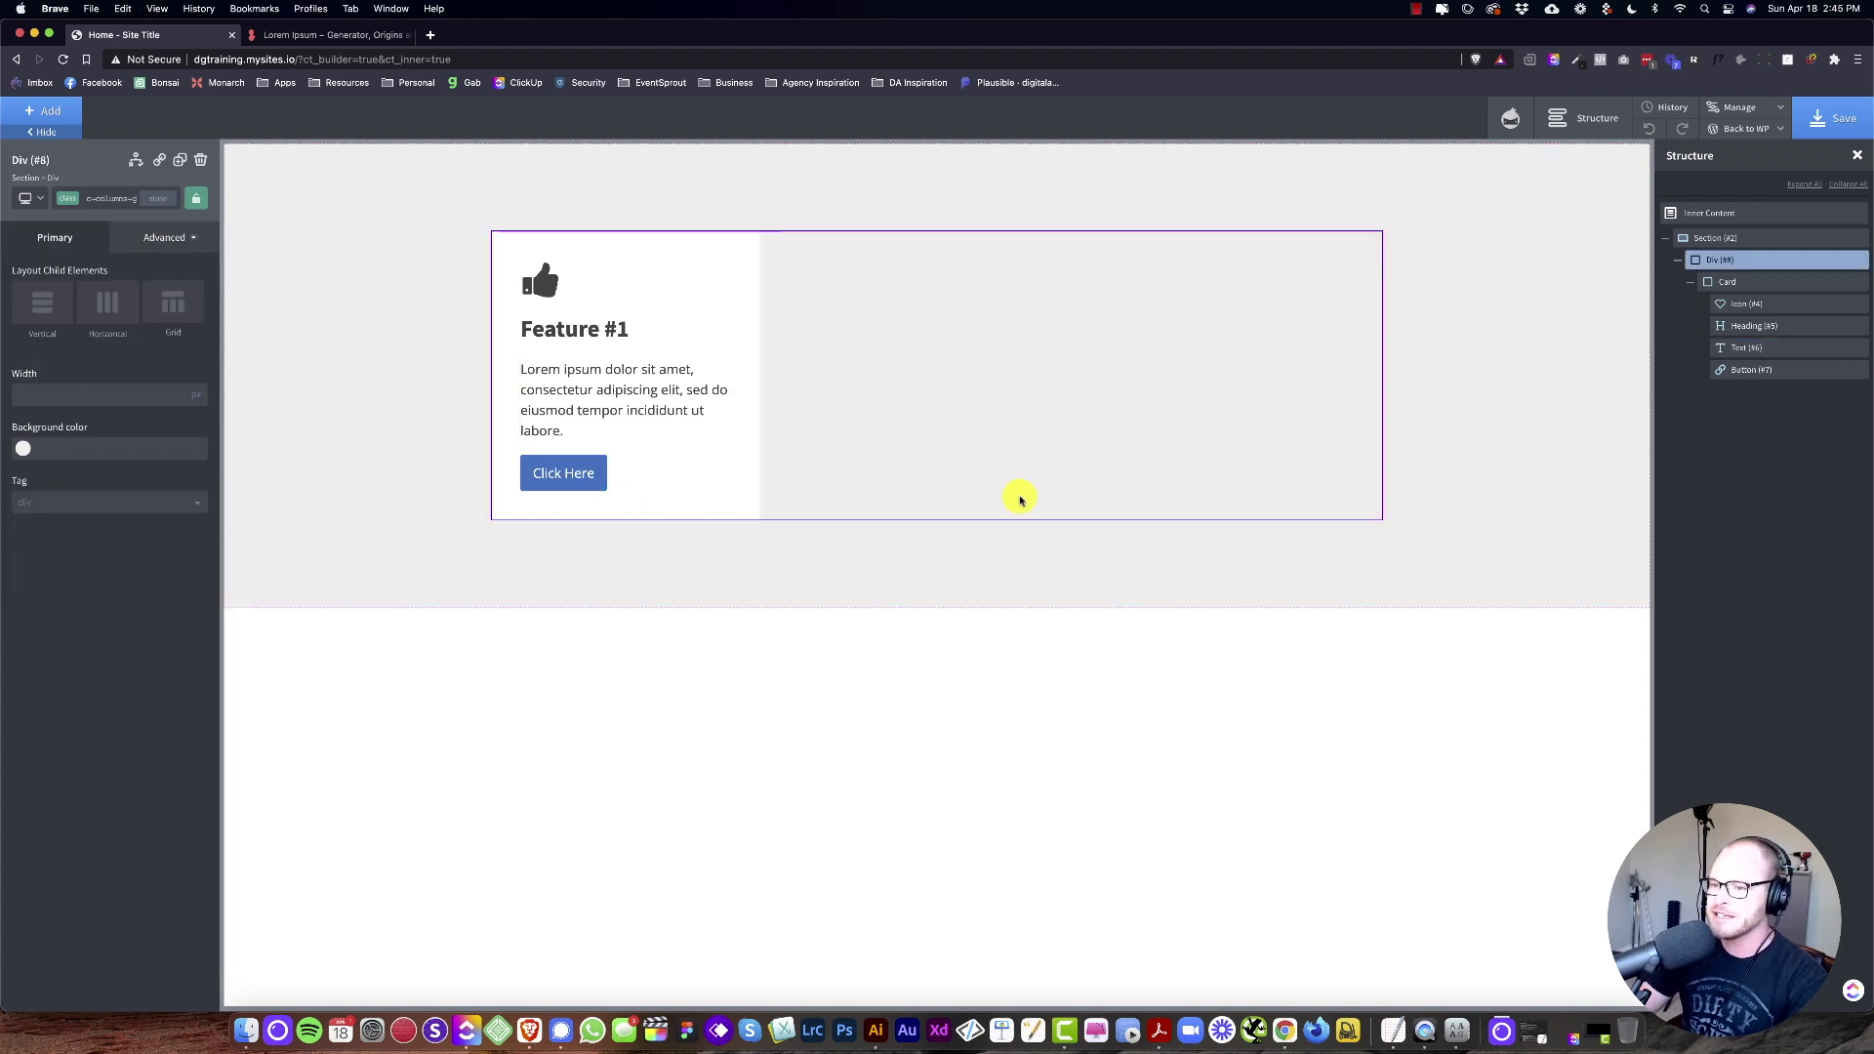
{"action": "left_click", "coordinate": [1000, 578]}
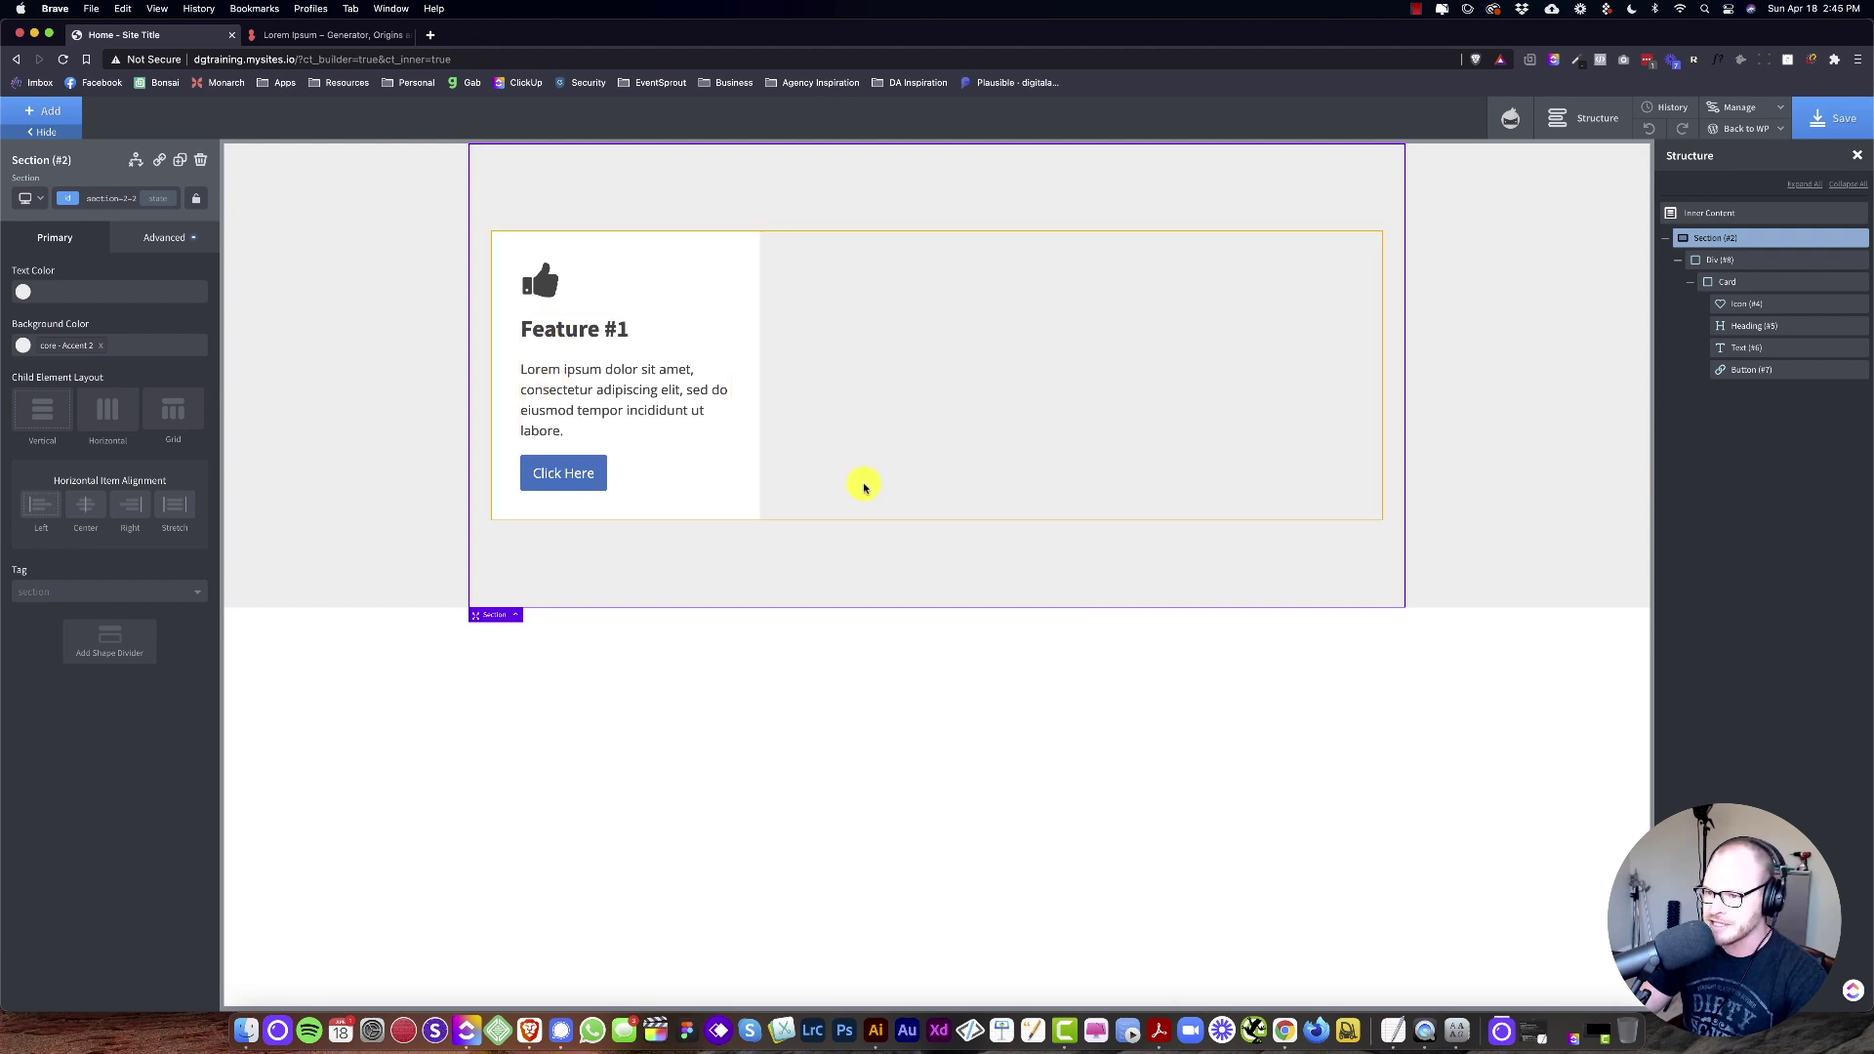
{"action": "left_click", "coordinate": [952, 323]}
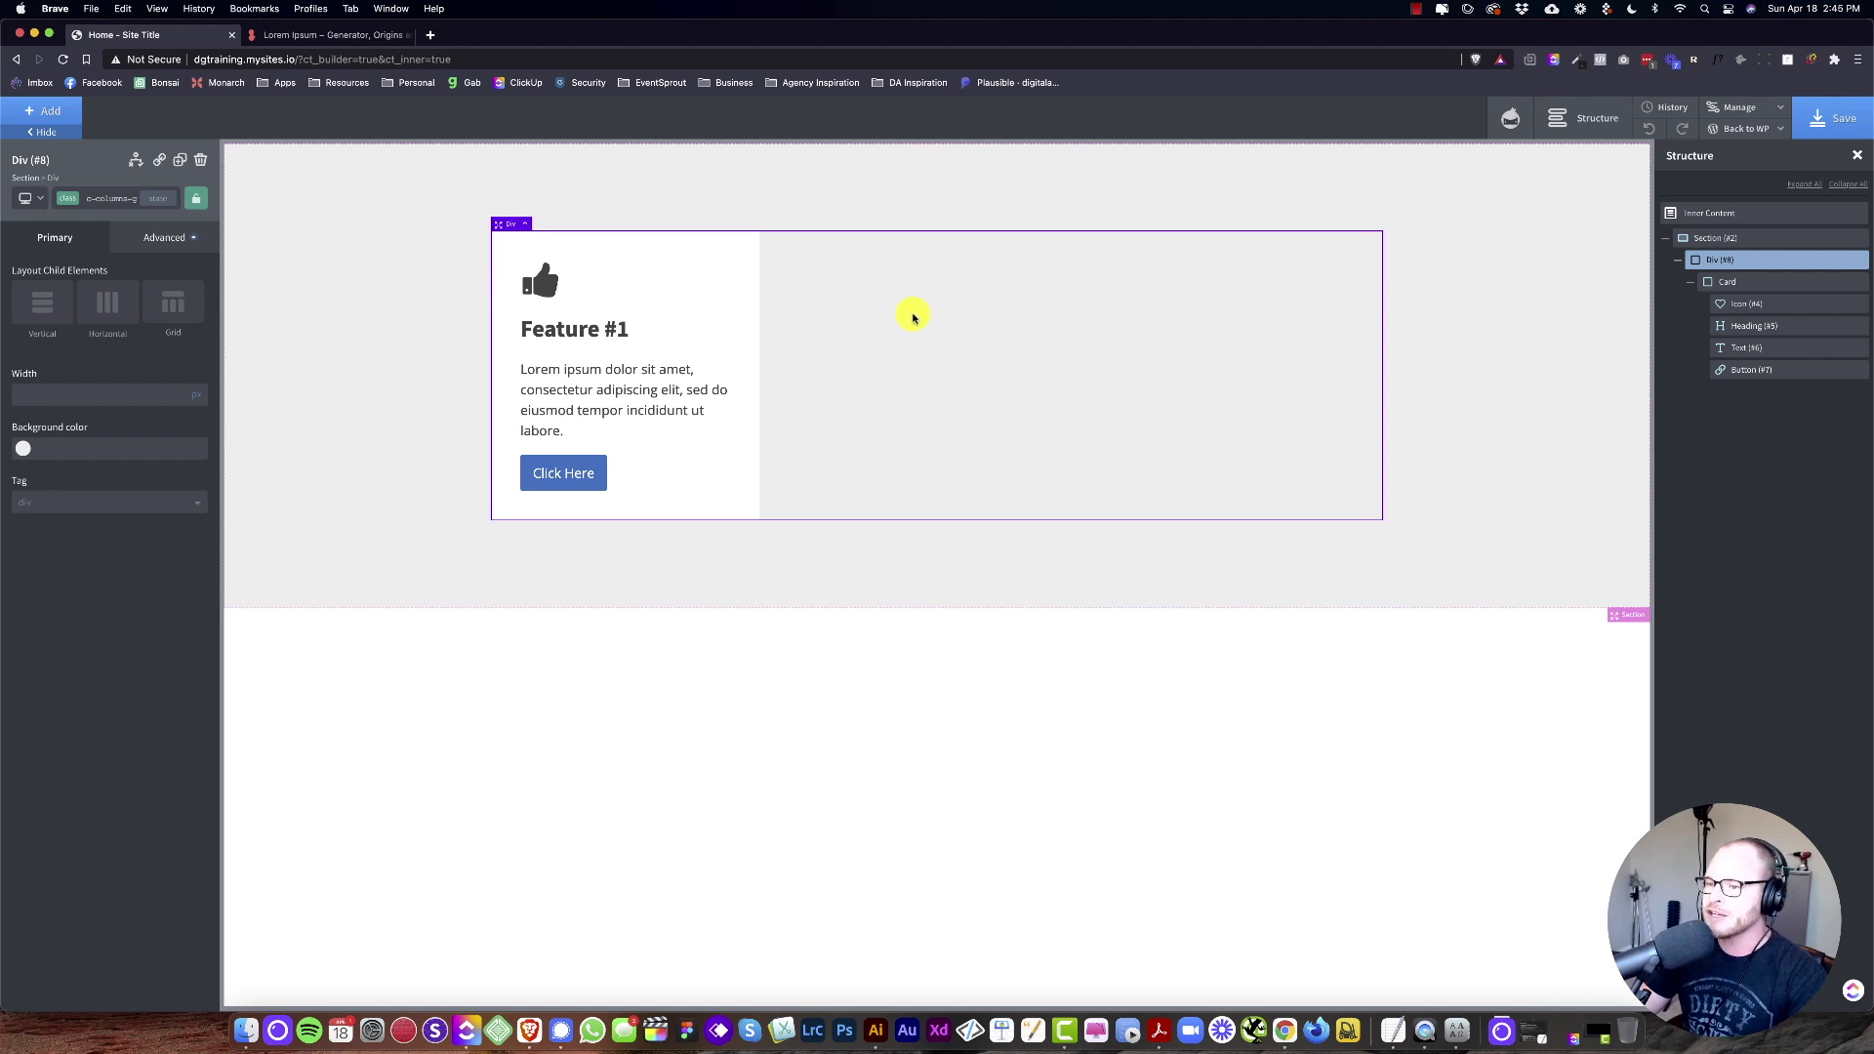
Step: Duplicate the "Feature #1" card and delete the duplicate
{"action": "left_click", "coordinate": [699, 255]}
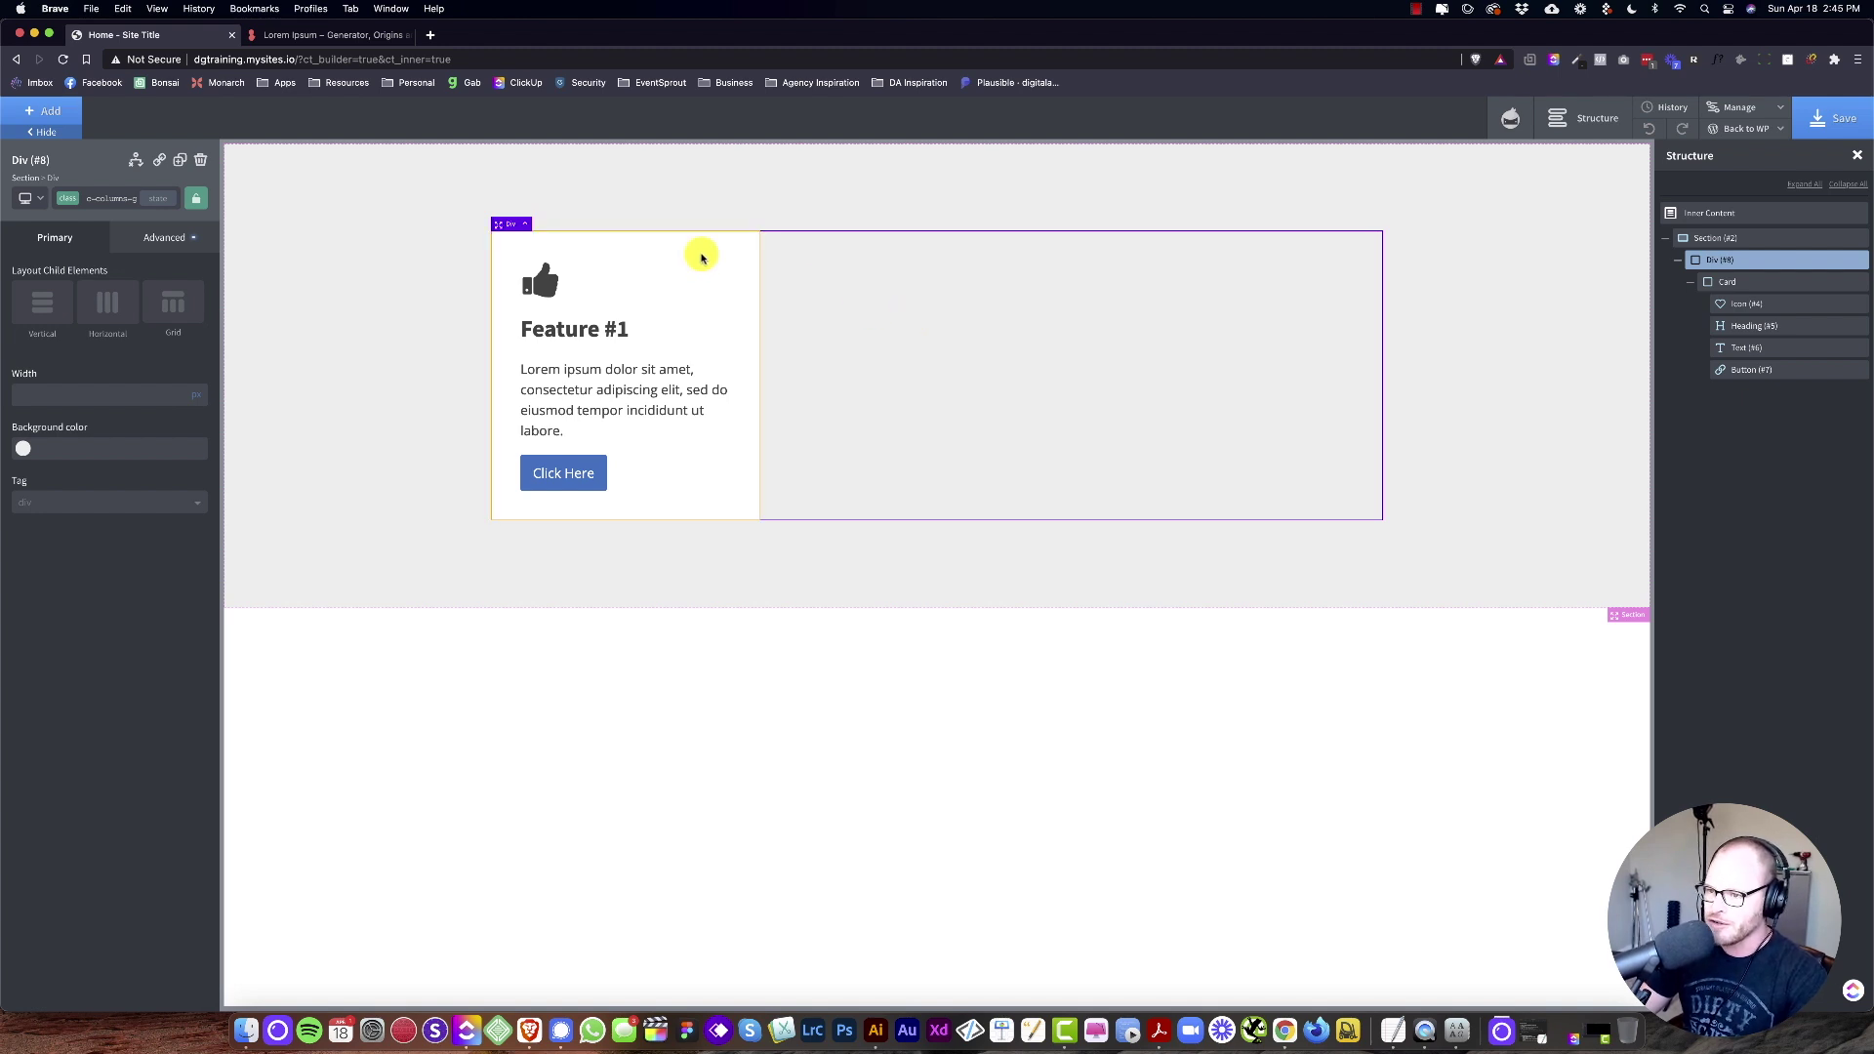
{"action": "left_click", "coordinate": [180, 159]}
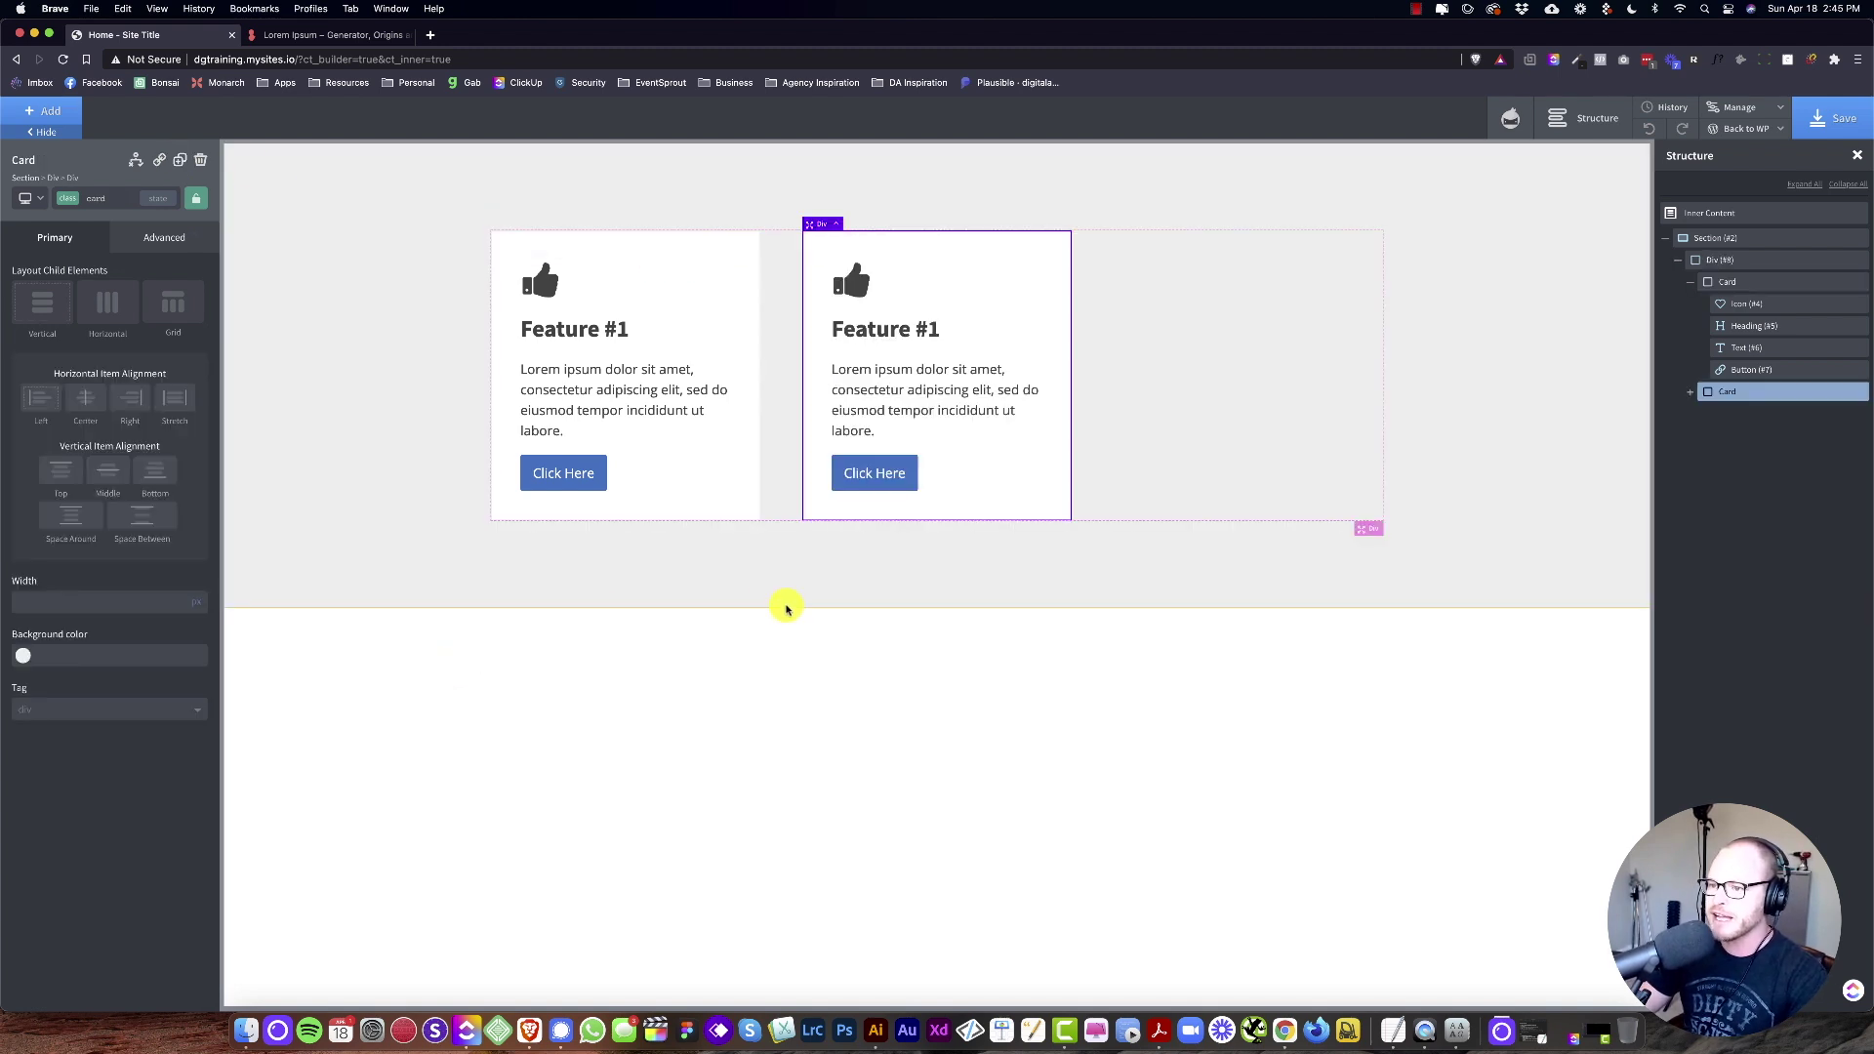
{"action": "left_click", "coordinate": [201, 160]}
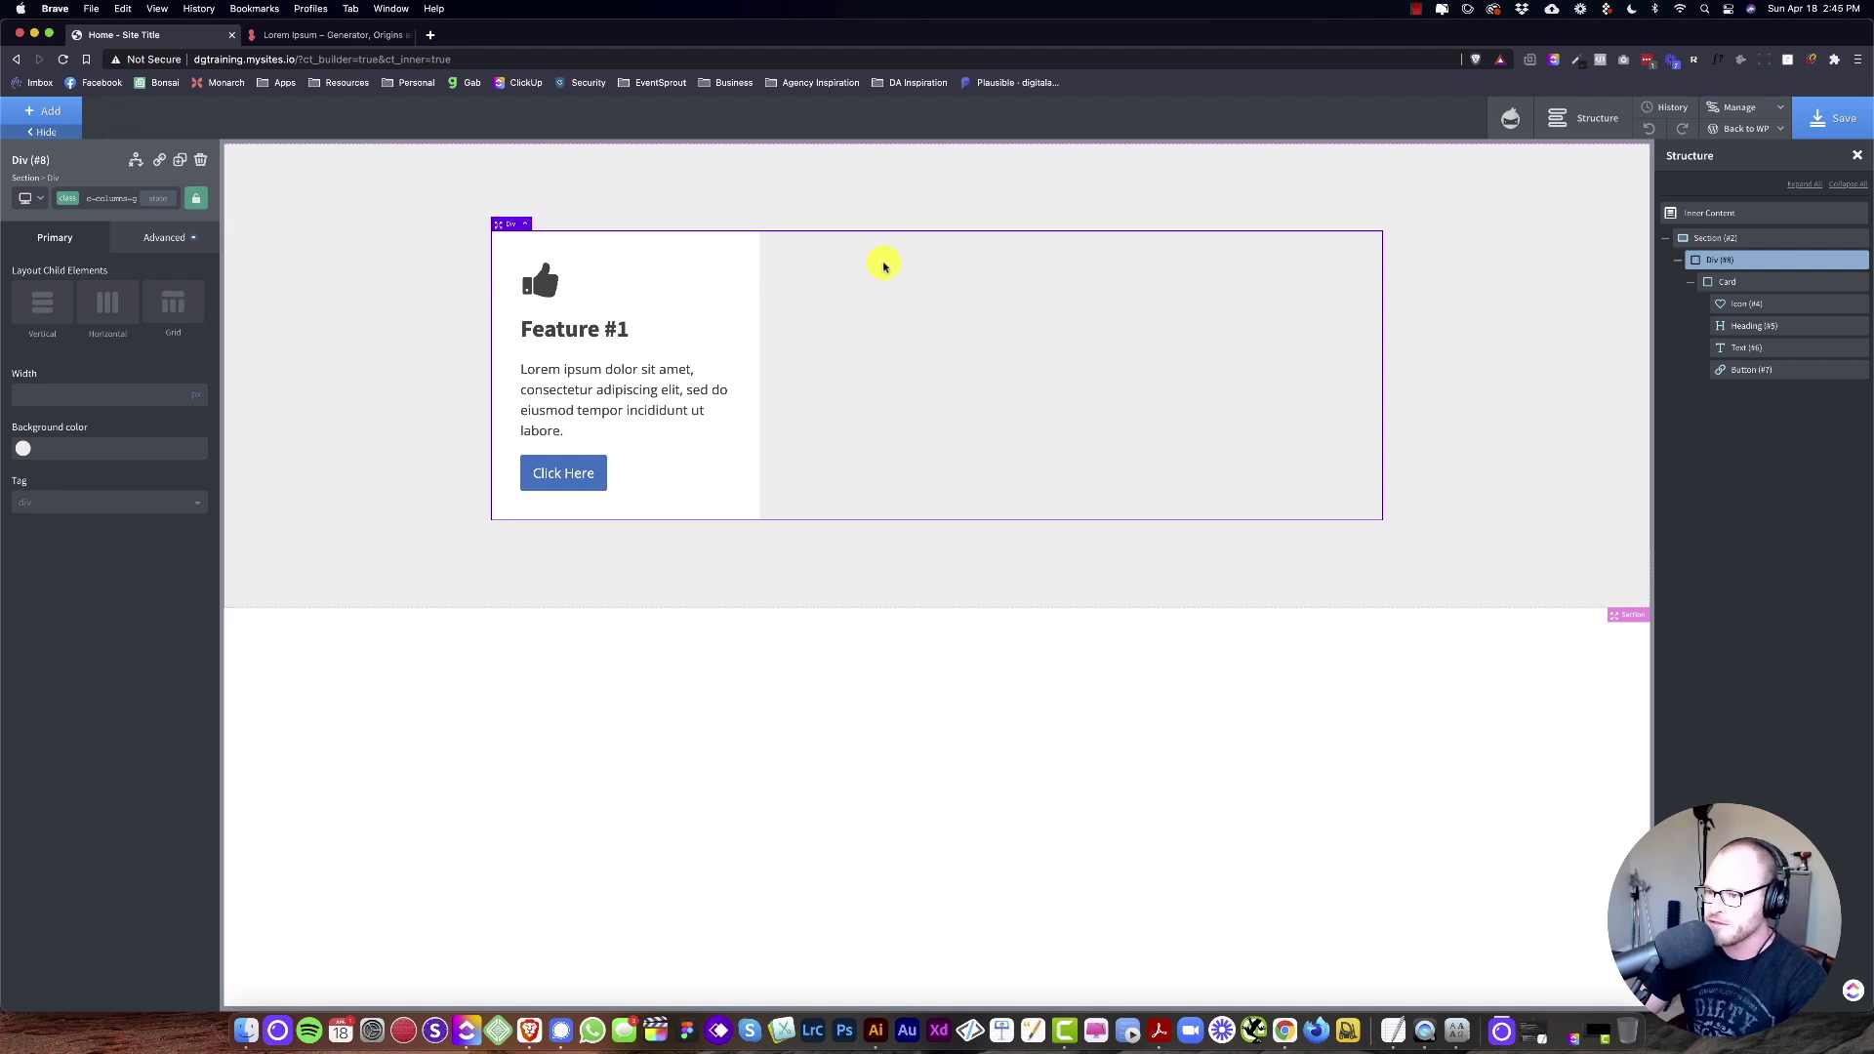
Step: Add a new div beside the first card in the three-column wrapper and assign it the existing card class
{"action": "left_click", "coordinate": [44, 110]}
{"action": "type", "text": "div"}
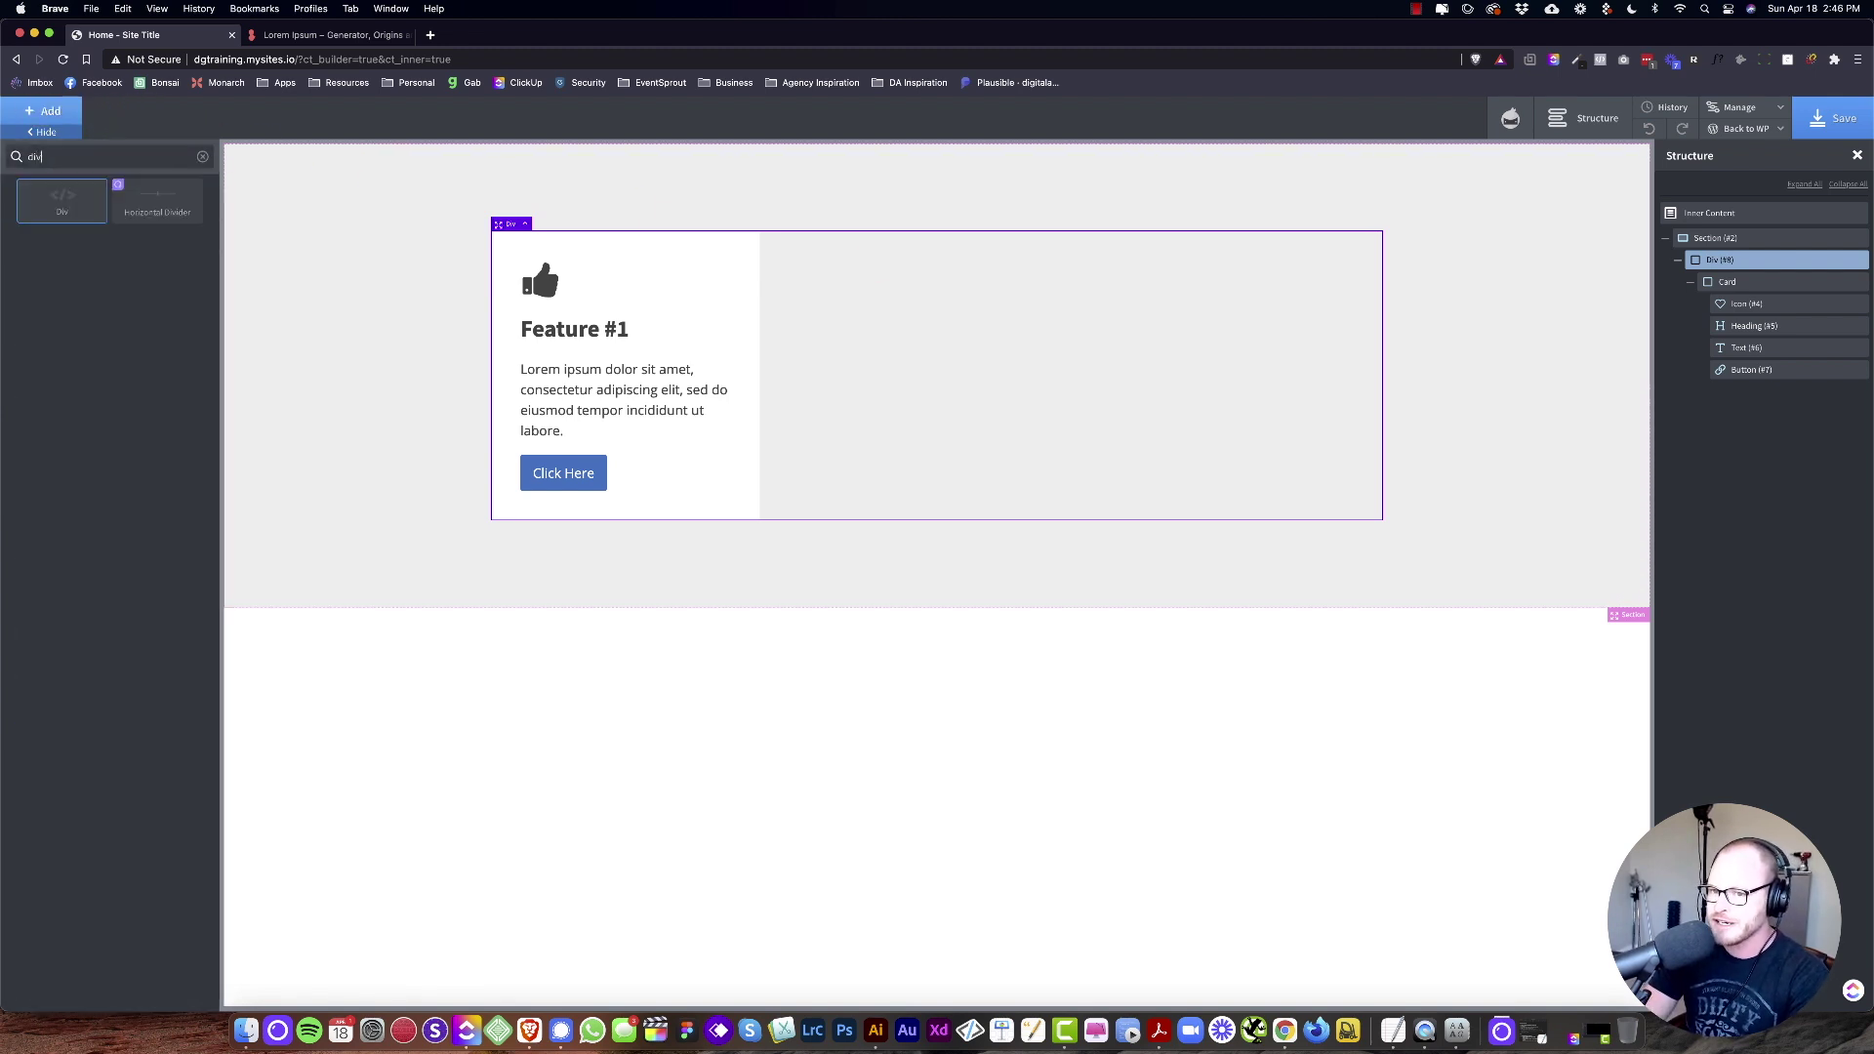
{"action": "left_click", "coordinate": [61, 200]}
{"action": "left_click", "coordinate": [98, 192]}
{"action": "type", "text": "card"}
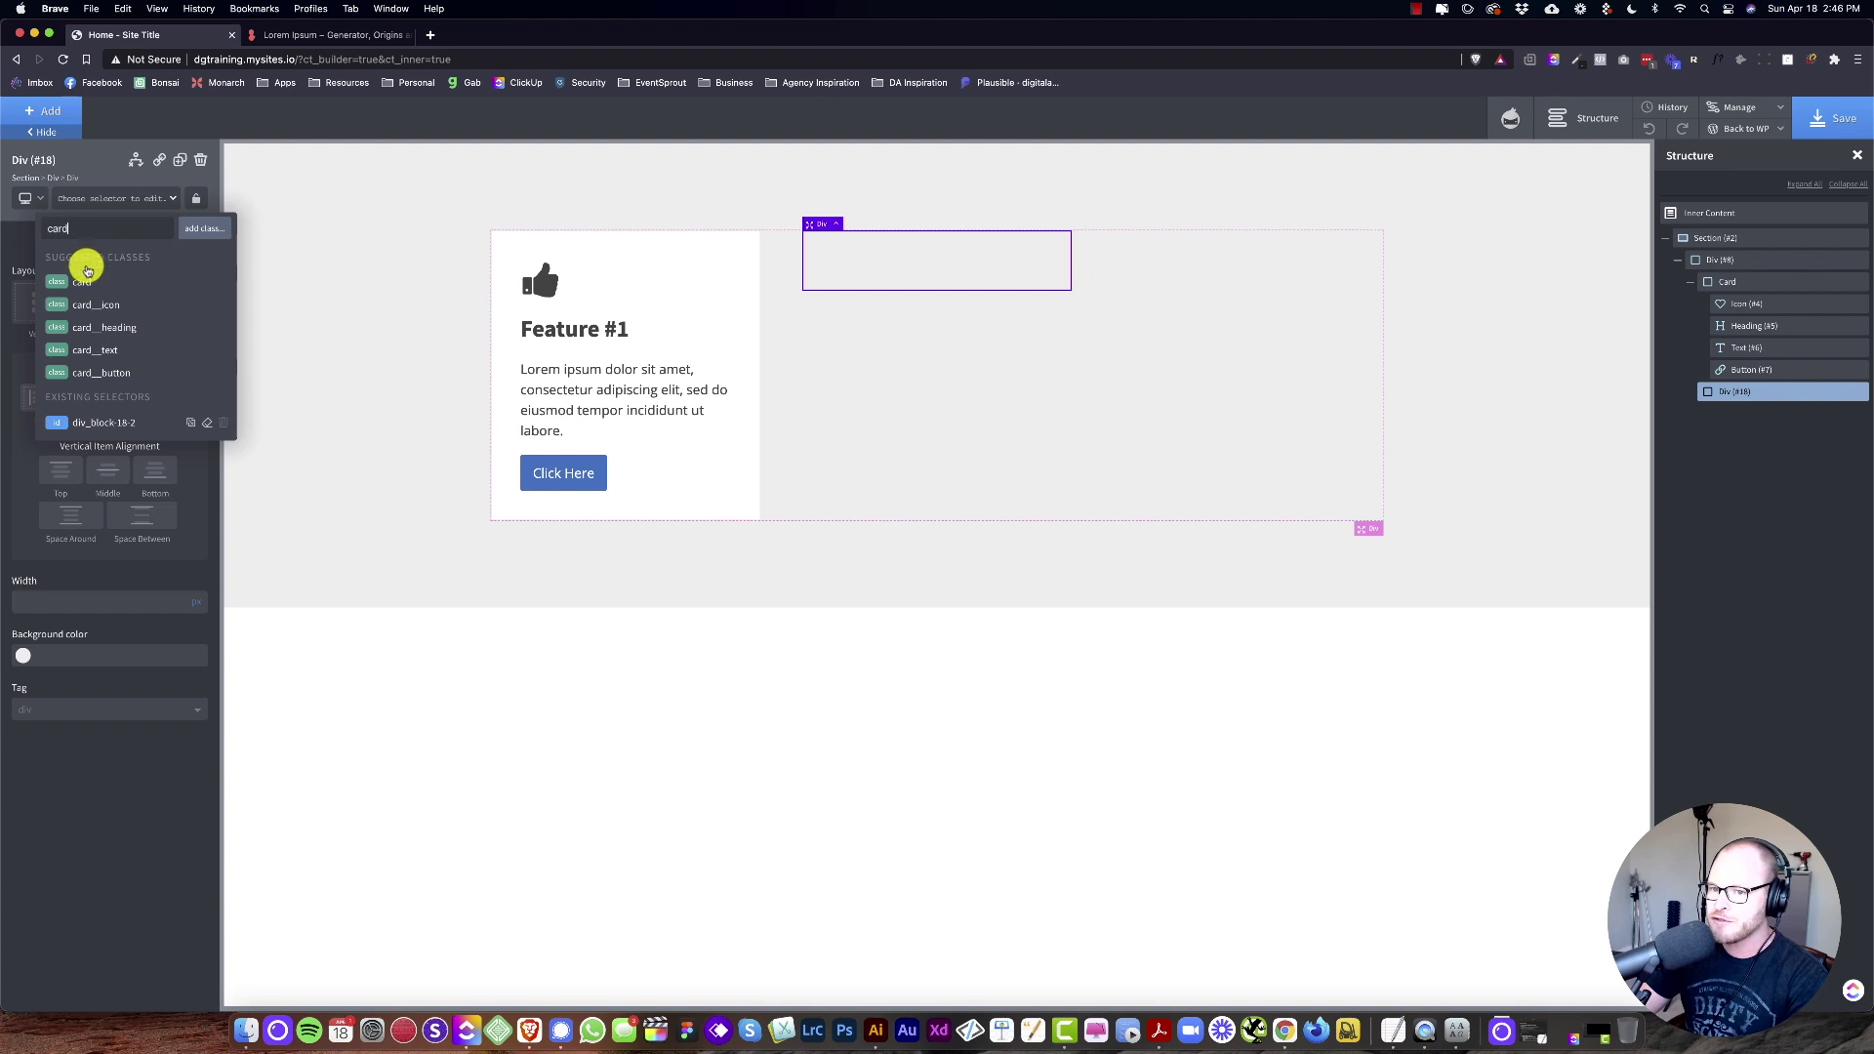
{"action": "left_click", "coordinate": [84, 282]}
Step: Add an icon and a heading inside the second card
{"action": "left_click", "coordinate": [68, 114]}
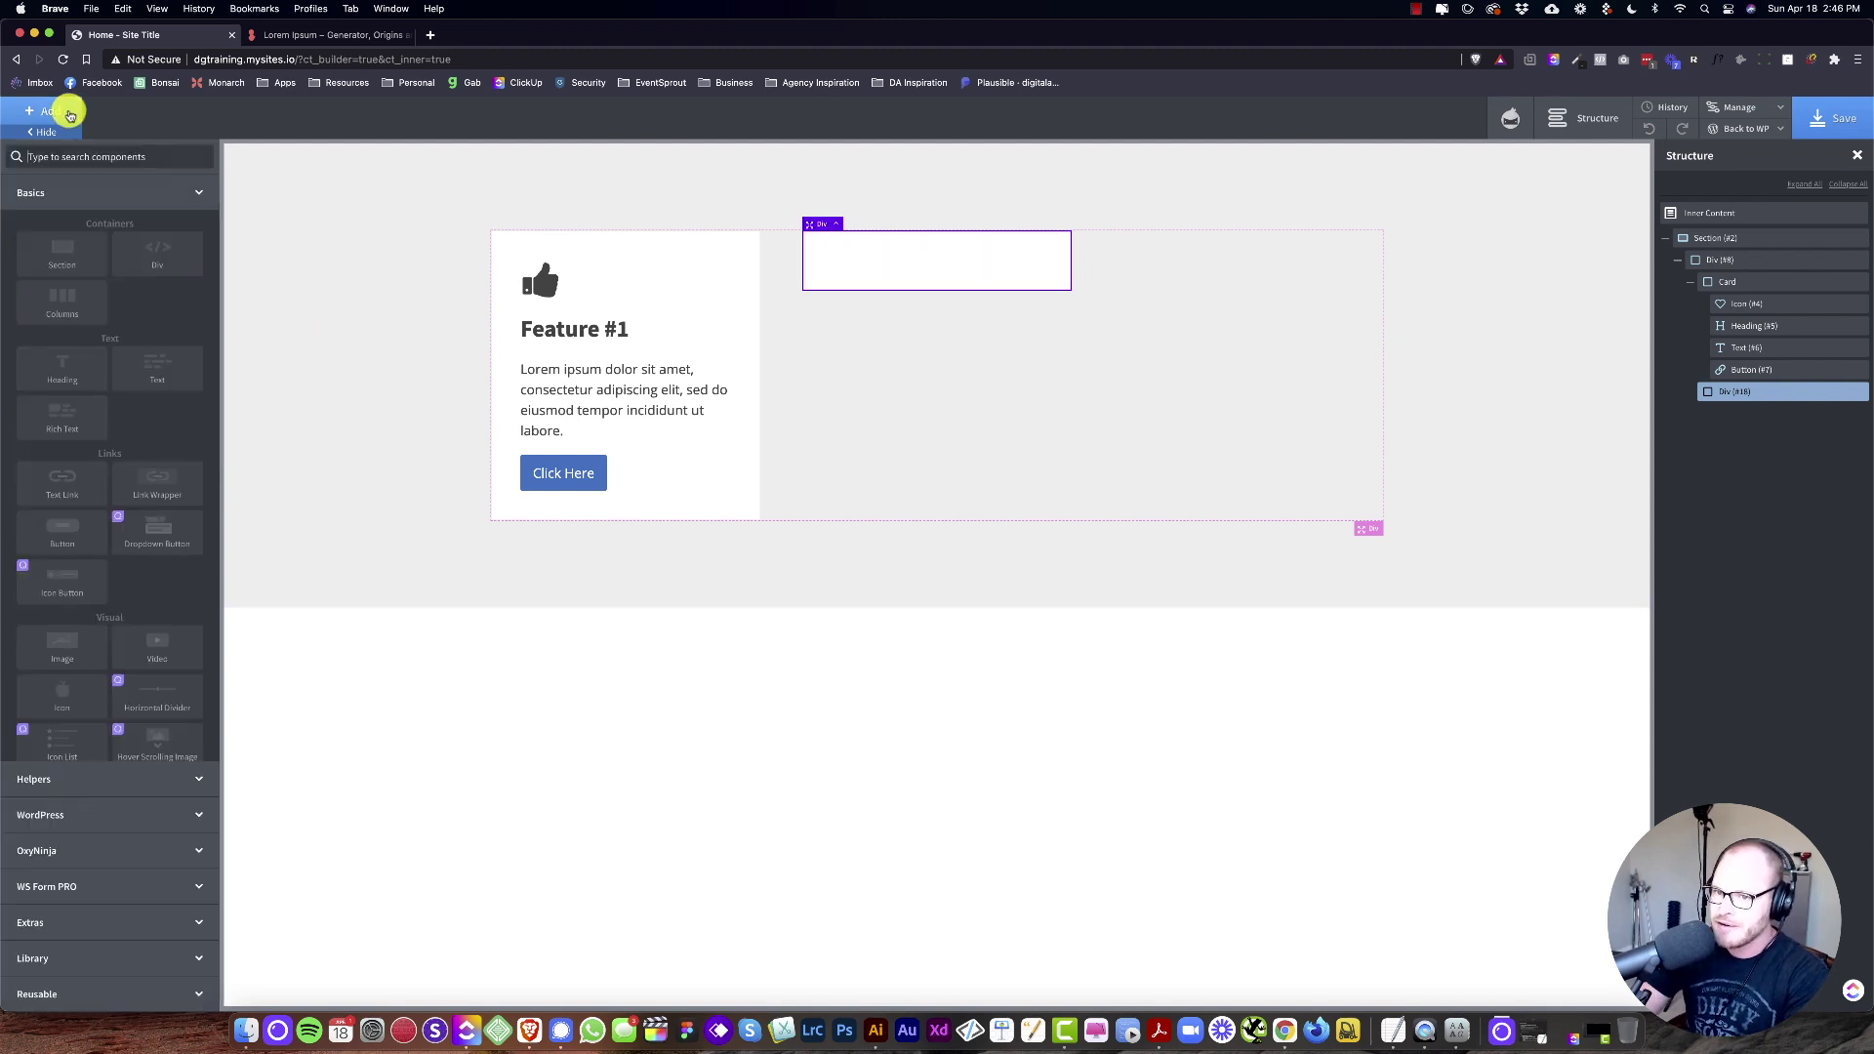
{"action": "type", "text": "ic"}
{"action": "left_click", "coordinate": [164, 200]}
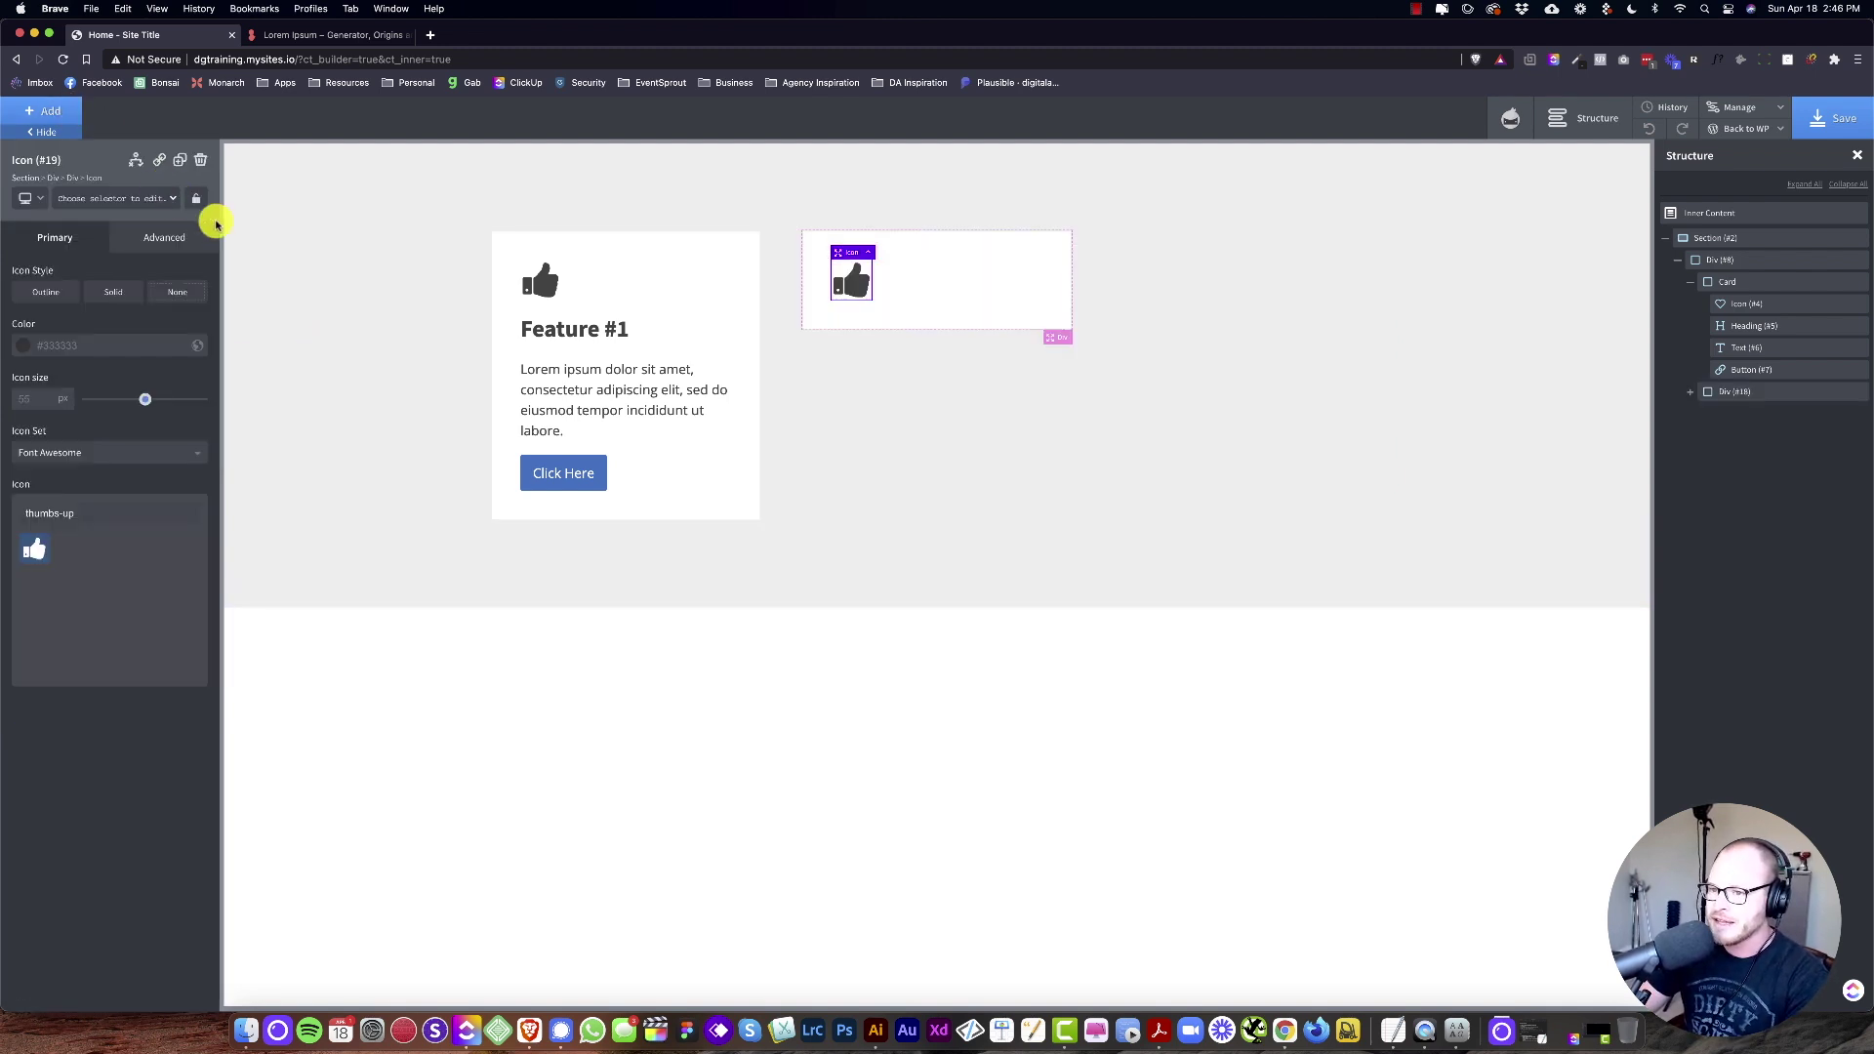
{"action": "left_click", "coordinate": [52, 115]}
{"action": "type", "text": "head"}
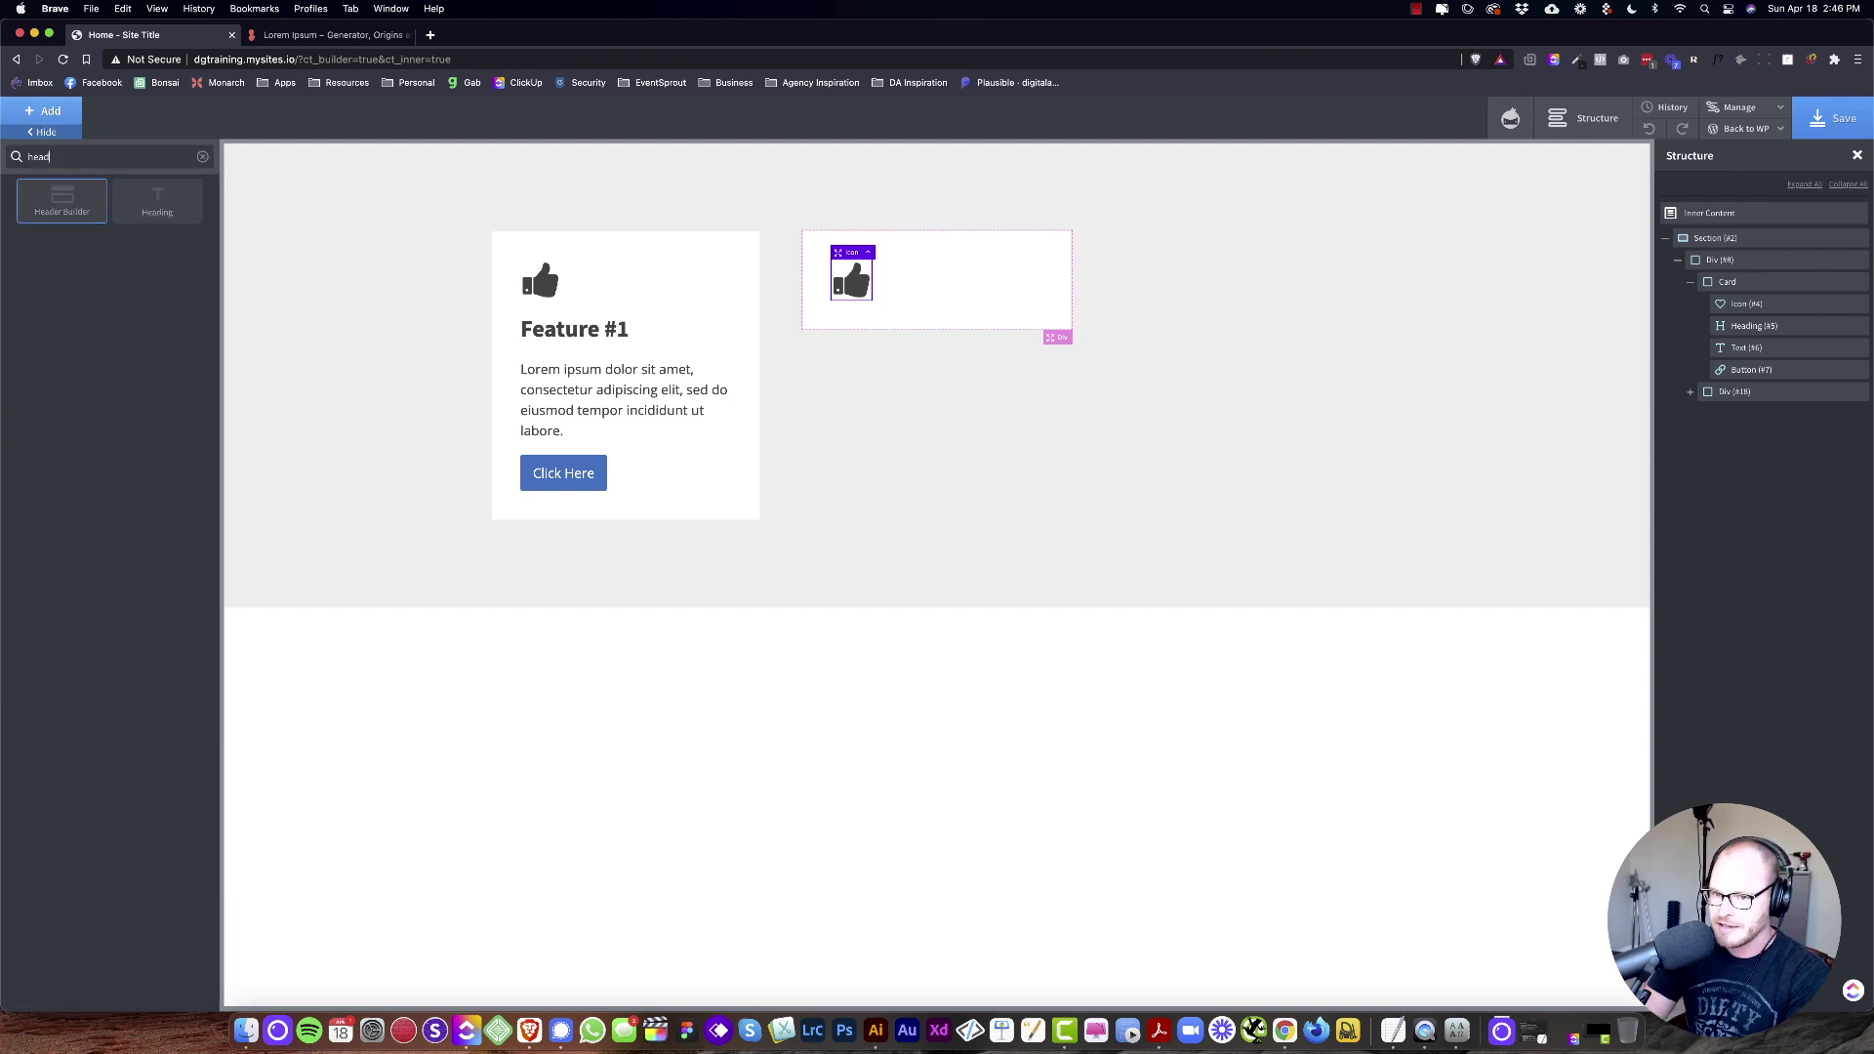
{"action": "left_click", "coordinate": [141, 200]}
Step: Set the tag of the second card's heading to H3
{"action": "left_click", "coordinate": [61, 119]}
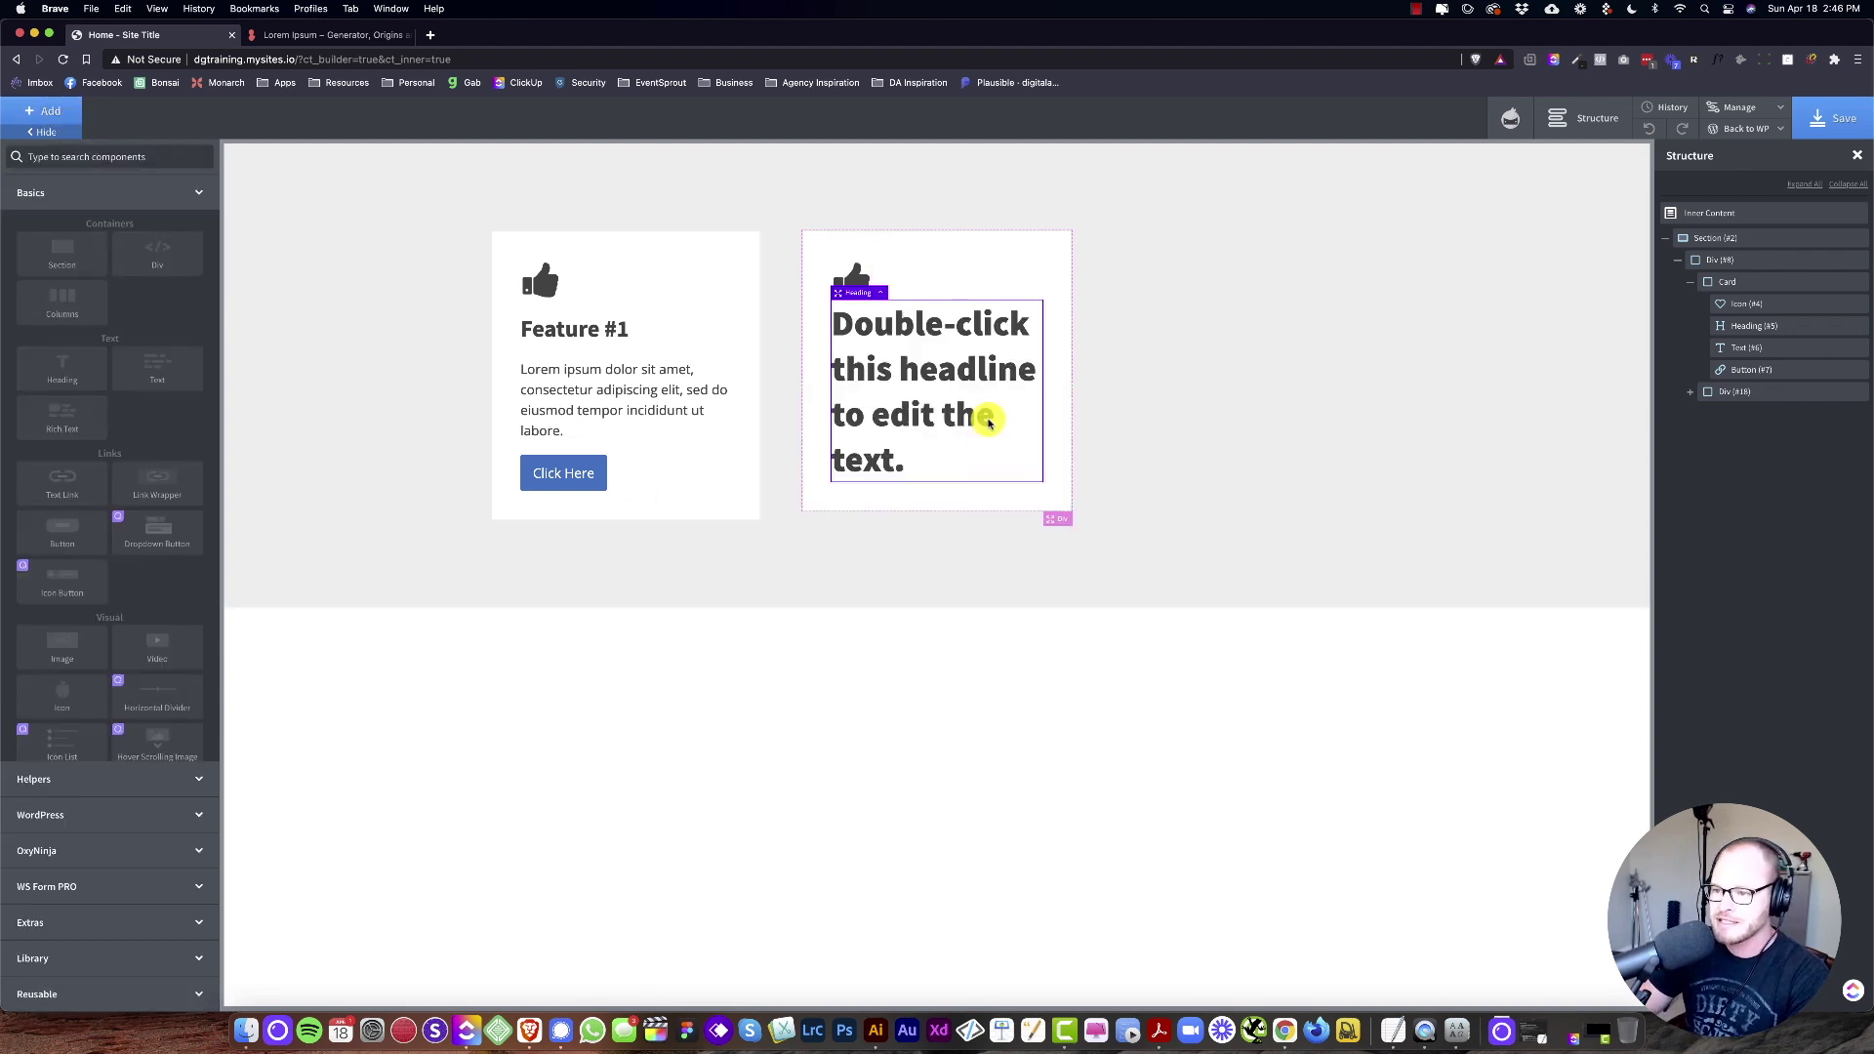
{"action": "left_click", "coordinate": [1233, 401]}
{"action": "left_click", "coordinate": [932, 407]}
{"action": "left_click", "coordinate": [139, 504]}
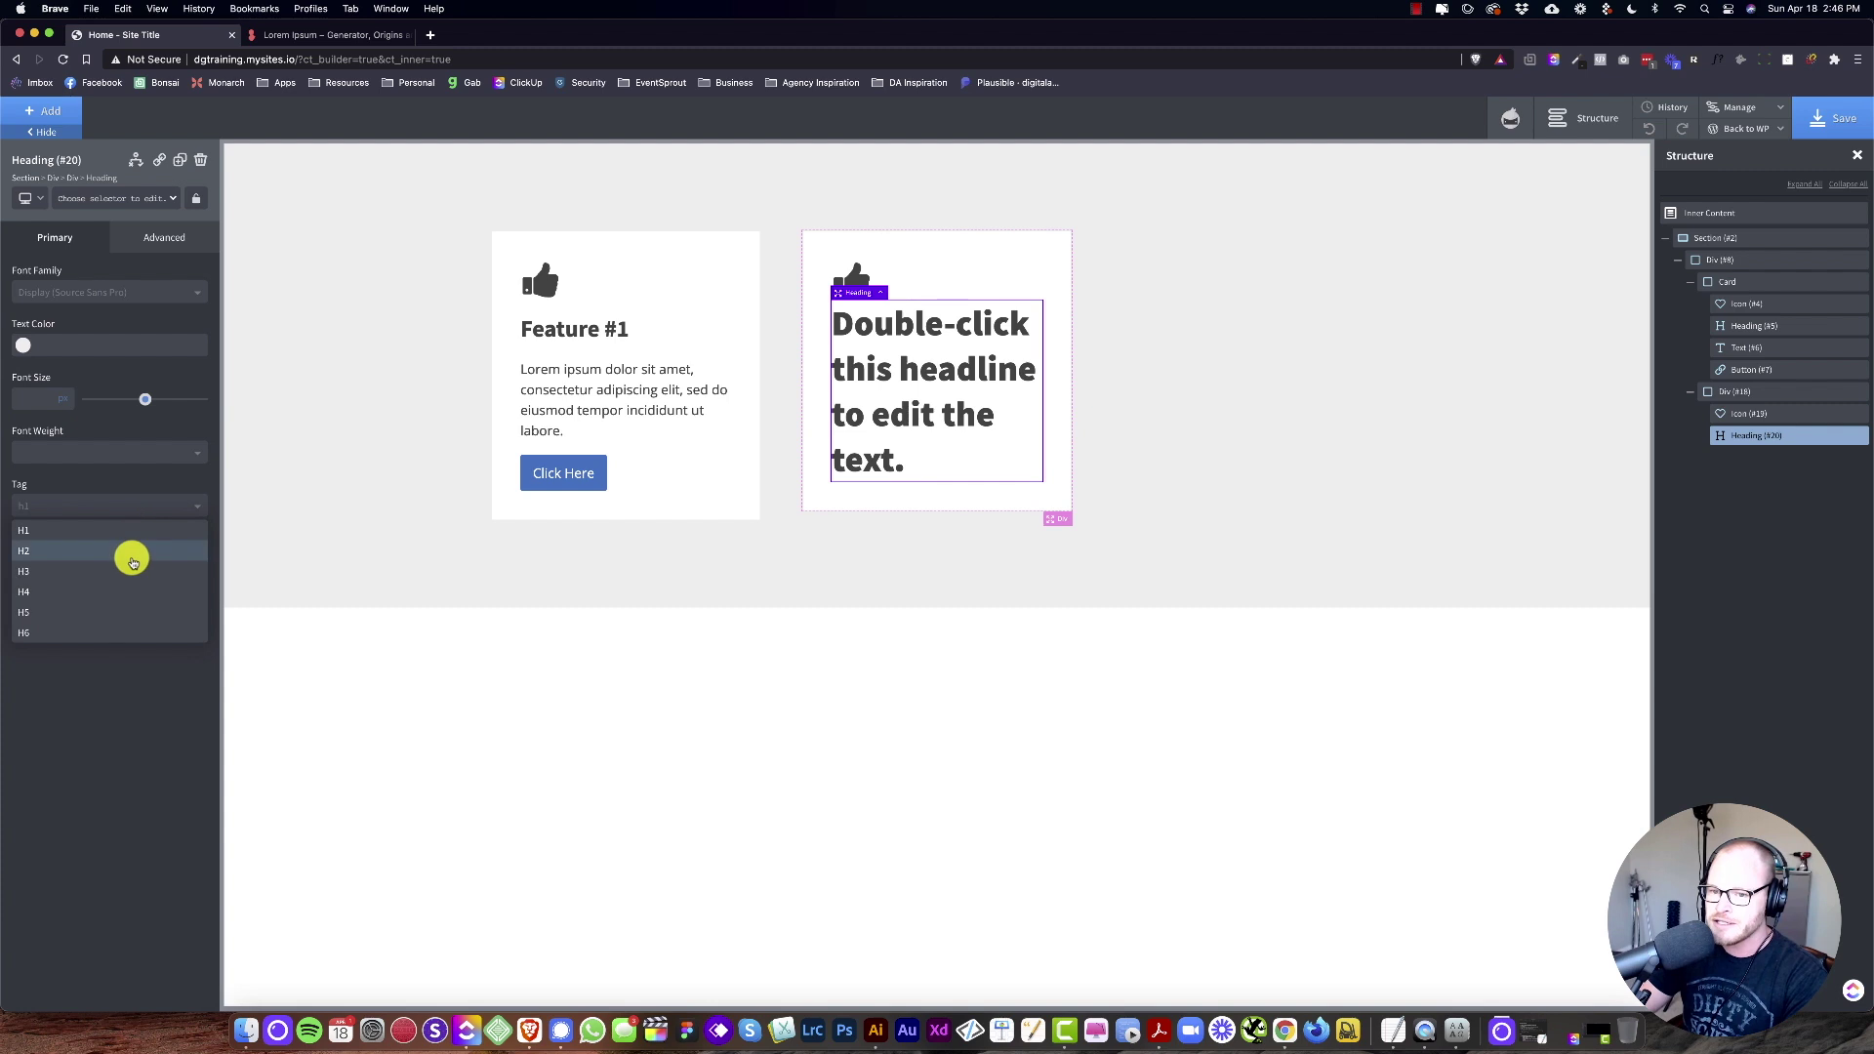
{"action": "left_click", "coordinate": [126, 569]}
Step: Add a text block and a button below the heading in the second card
{"action": "left_click", "coordinate": [61, 119]}
{"action": "type", "text": "text"}
{"action": "left_click", "coordinate": [59, 205]}
{"action": "left_click", "coordinate": [45, 110]}
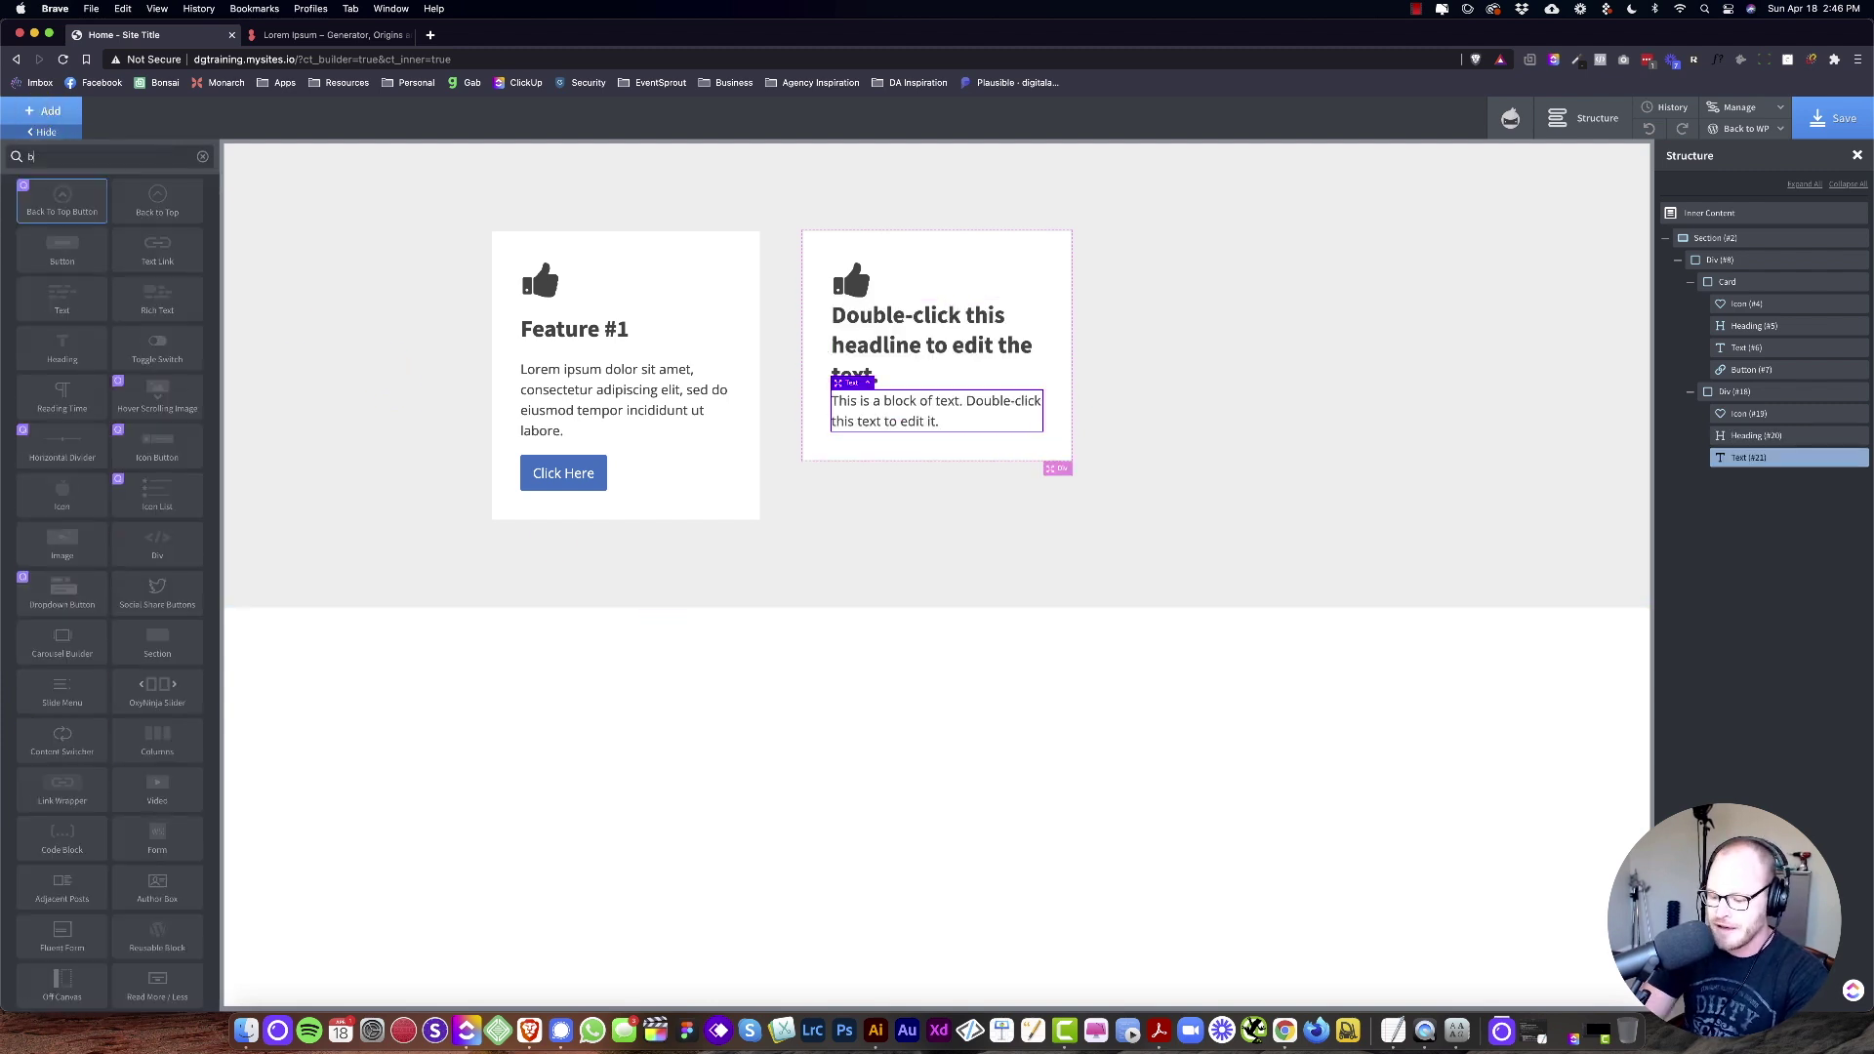
{"action": "type", "text": "butt"}
{"action": "left_click", "coordinate": [47, 196]}
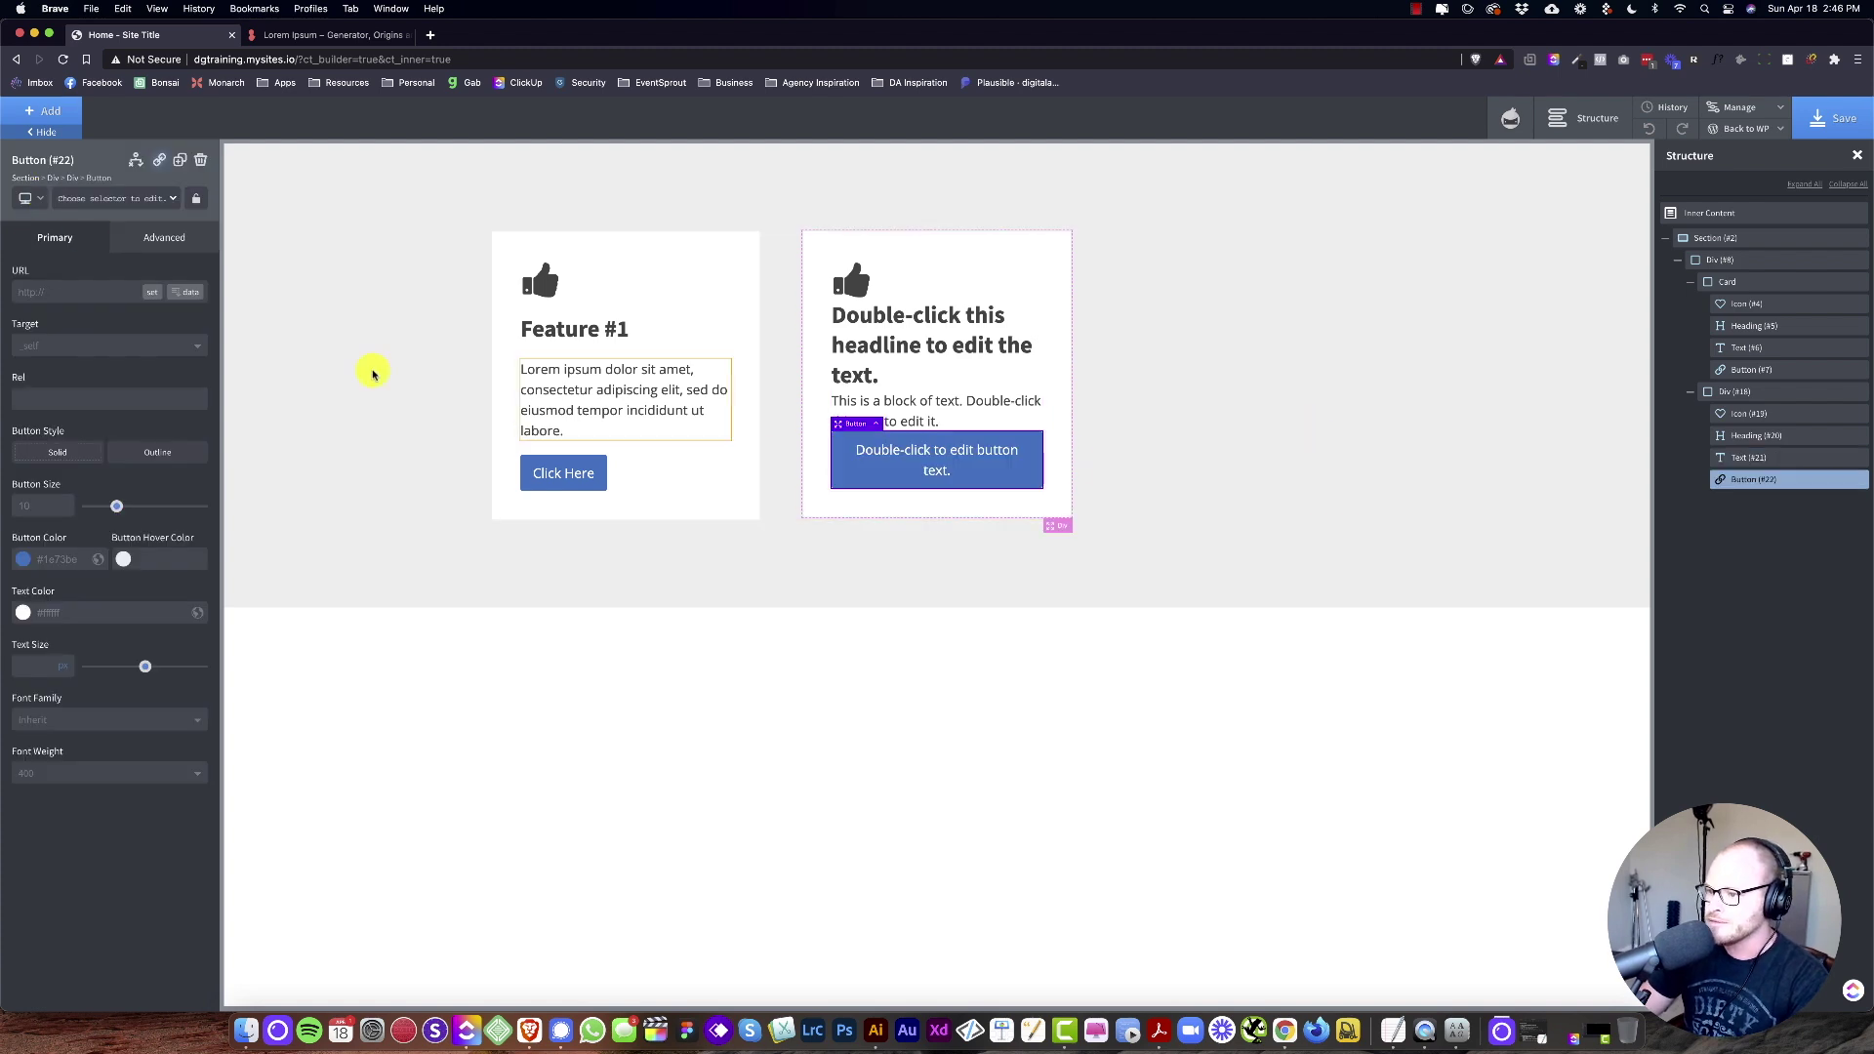
Step: Change the second card's button text to "Click Here"
{"action": "double_click", "coordinate": [943, 462]}
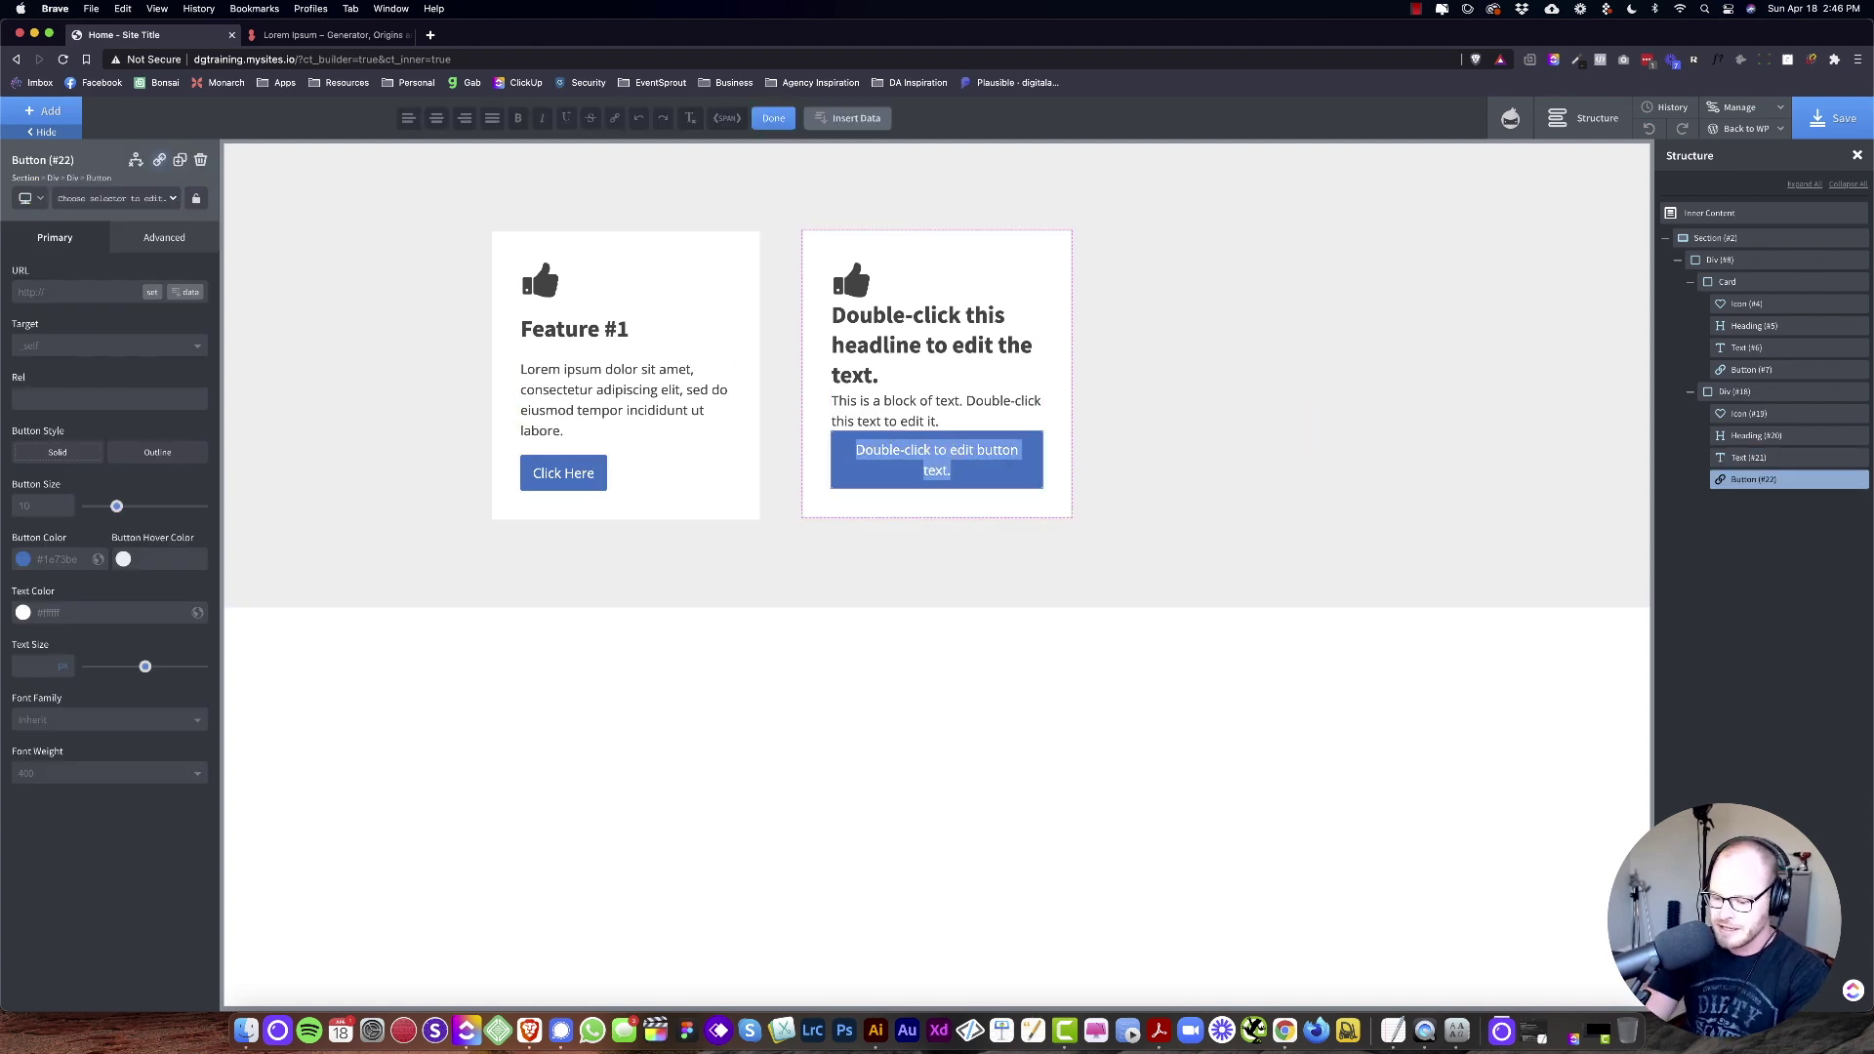
{"action": "type", "text": "Click Here"}
{"action": "left_click", "coordinate": [873, 405]}
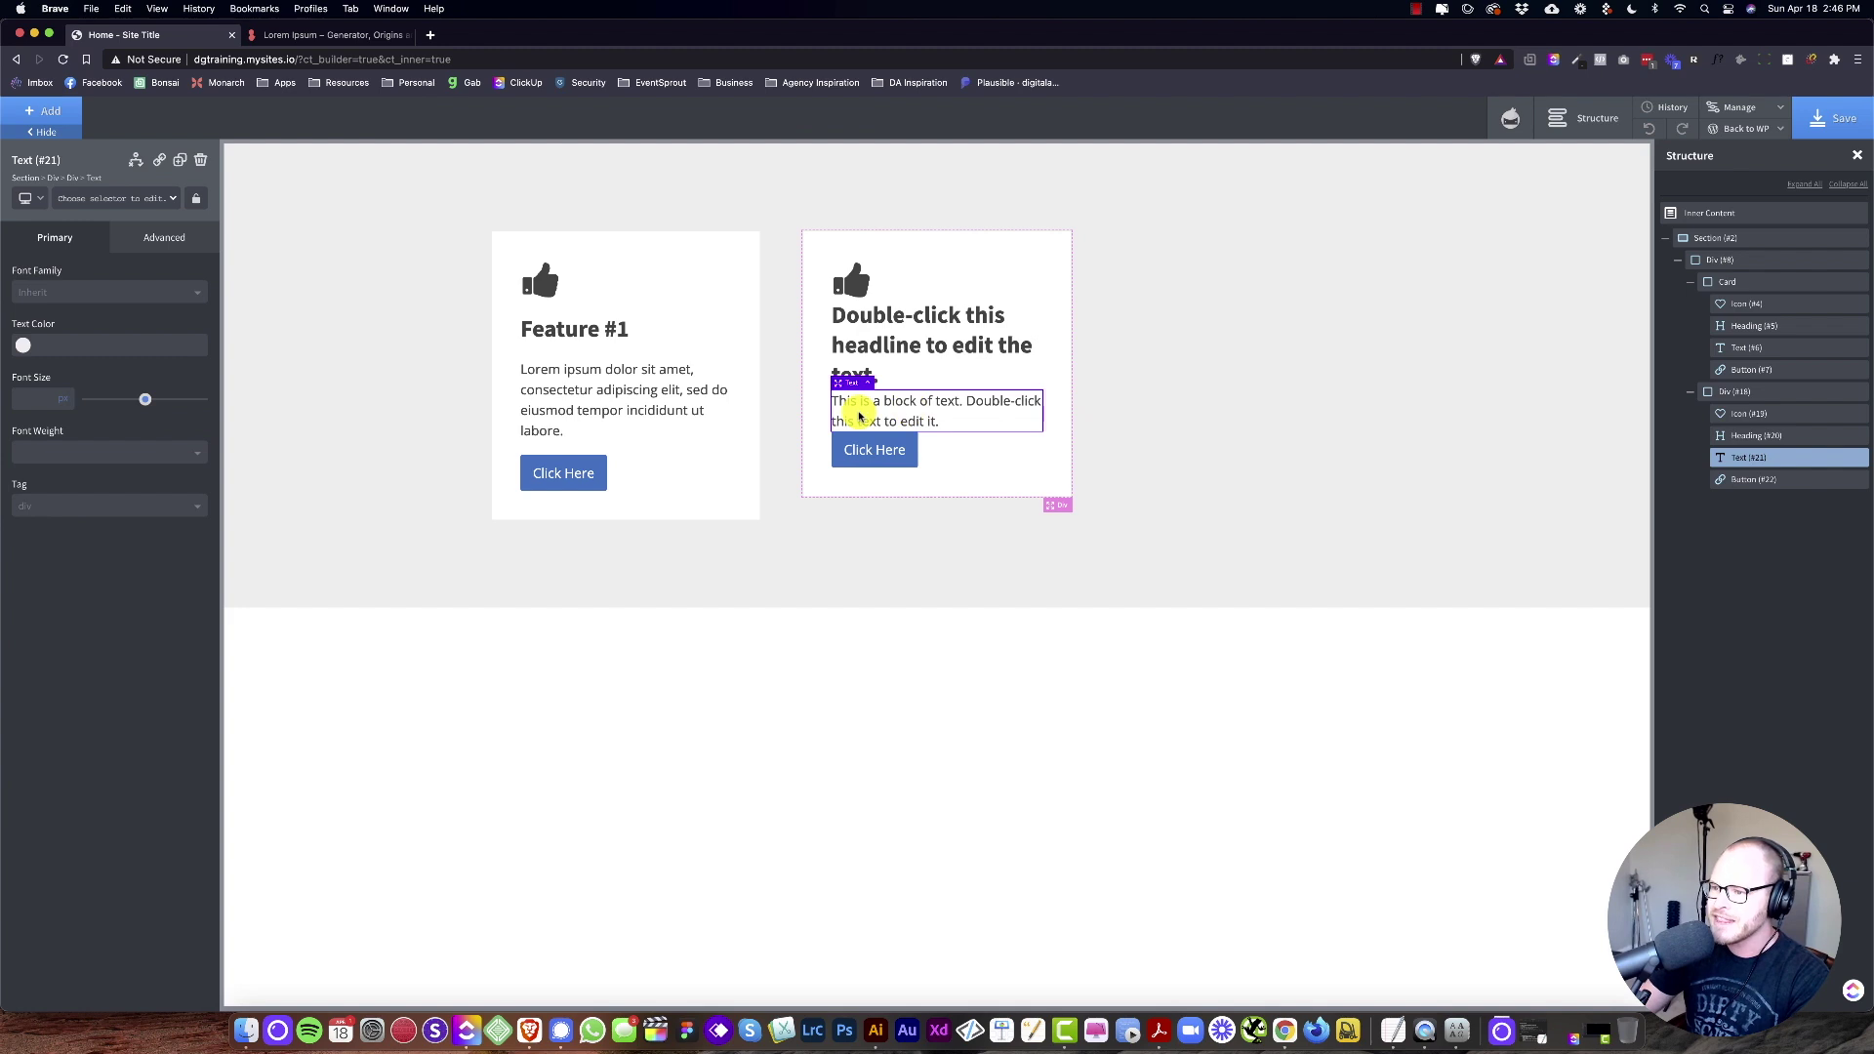
Step: Replace the second card's placeholder text with the Lorem ipsum paragraph copied from the first card
{"action": "double_click", "coordinate": [654, 406]}
{"action": "key", "text": "ctrl+c"}
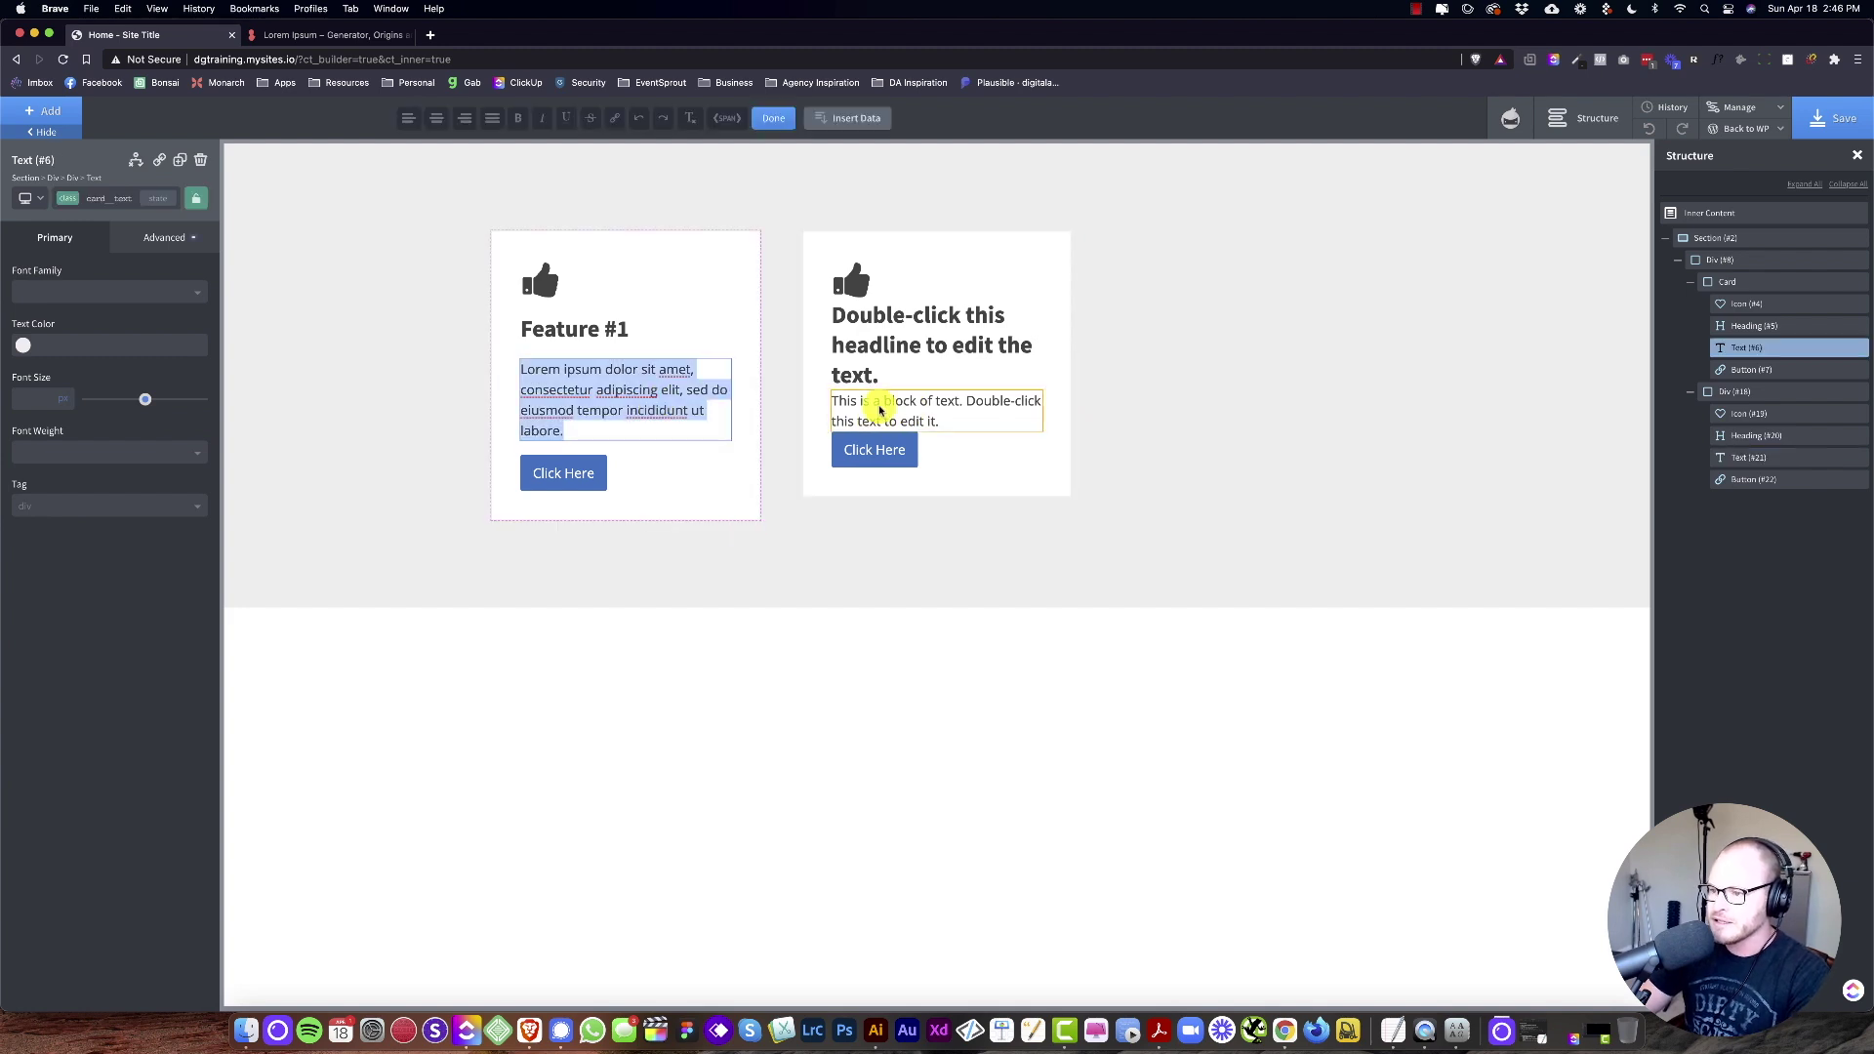
{"action": "double_click", "coordinate": [886, 405]}
{"action": "key", "text": "ctrl+v"}
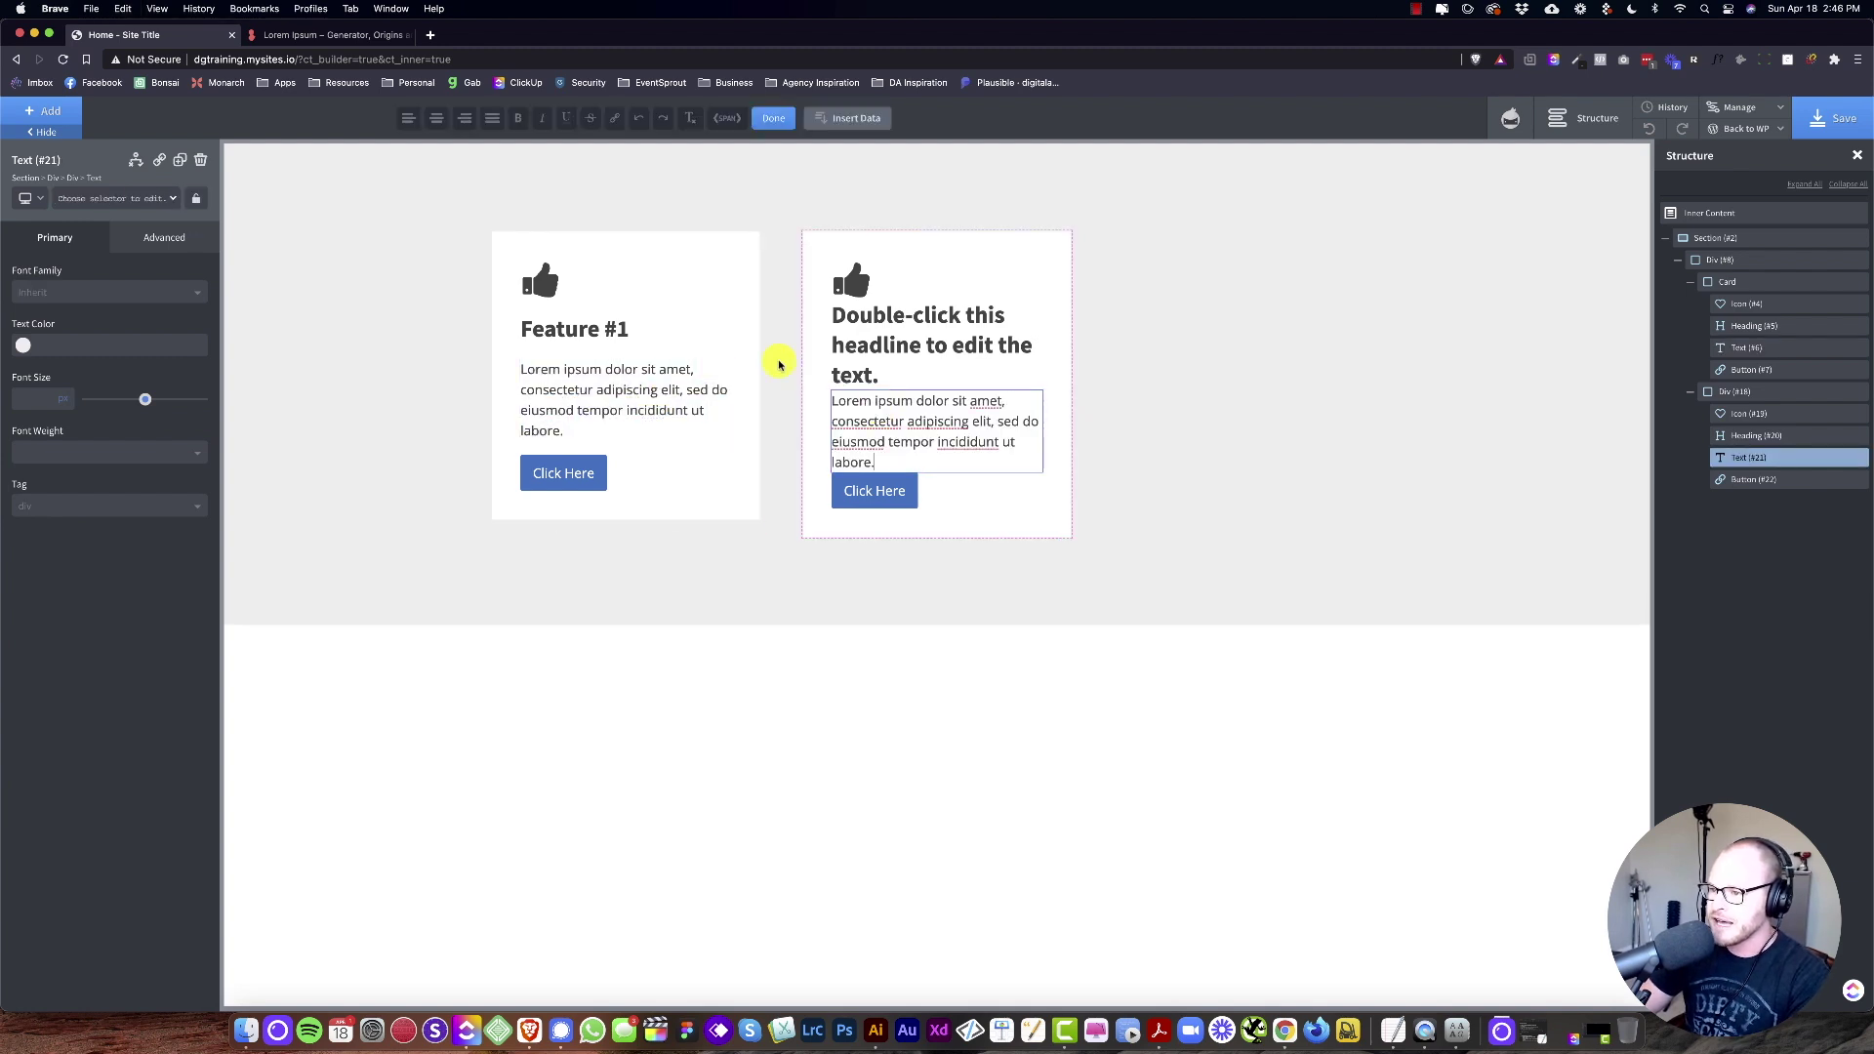
Step: Copy the first card's heading text into the second card's heading and change it to "Feature #2"
{"action": "double_click", "coordinate": [607, 330]}
{"action": "key", "text": "ctrl+c"}
{"action": "double_click", "coordinate": [950, 324]}
{"action": "key", "text": "ctrl+v"}
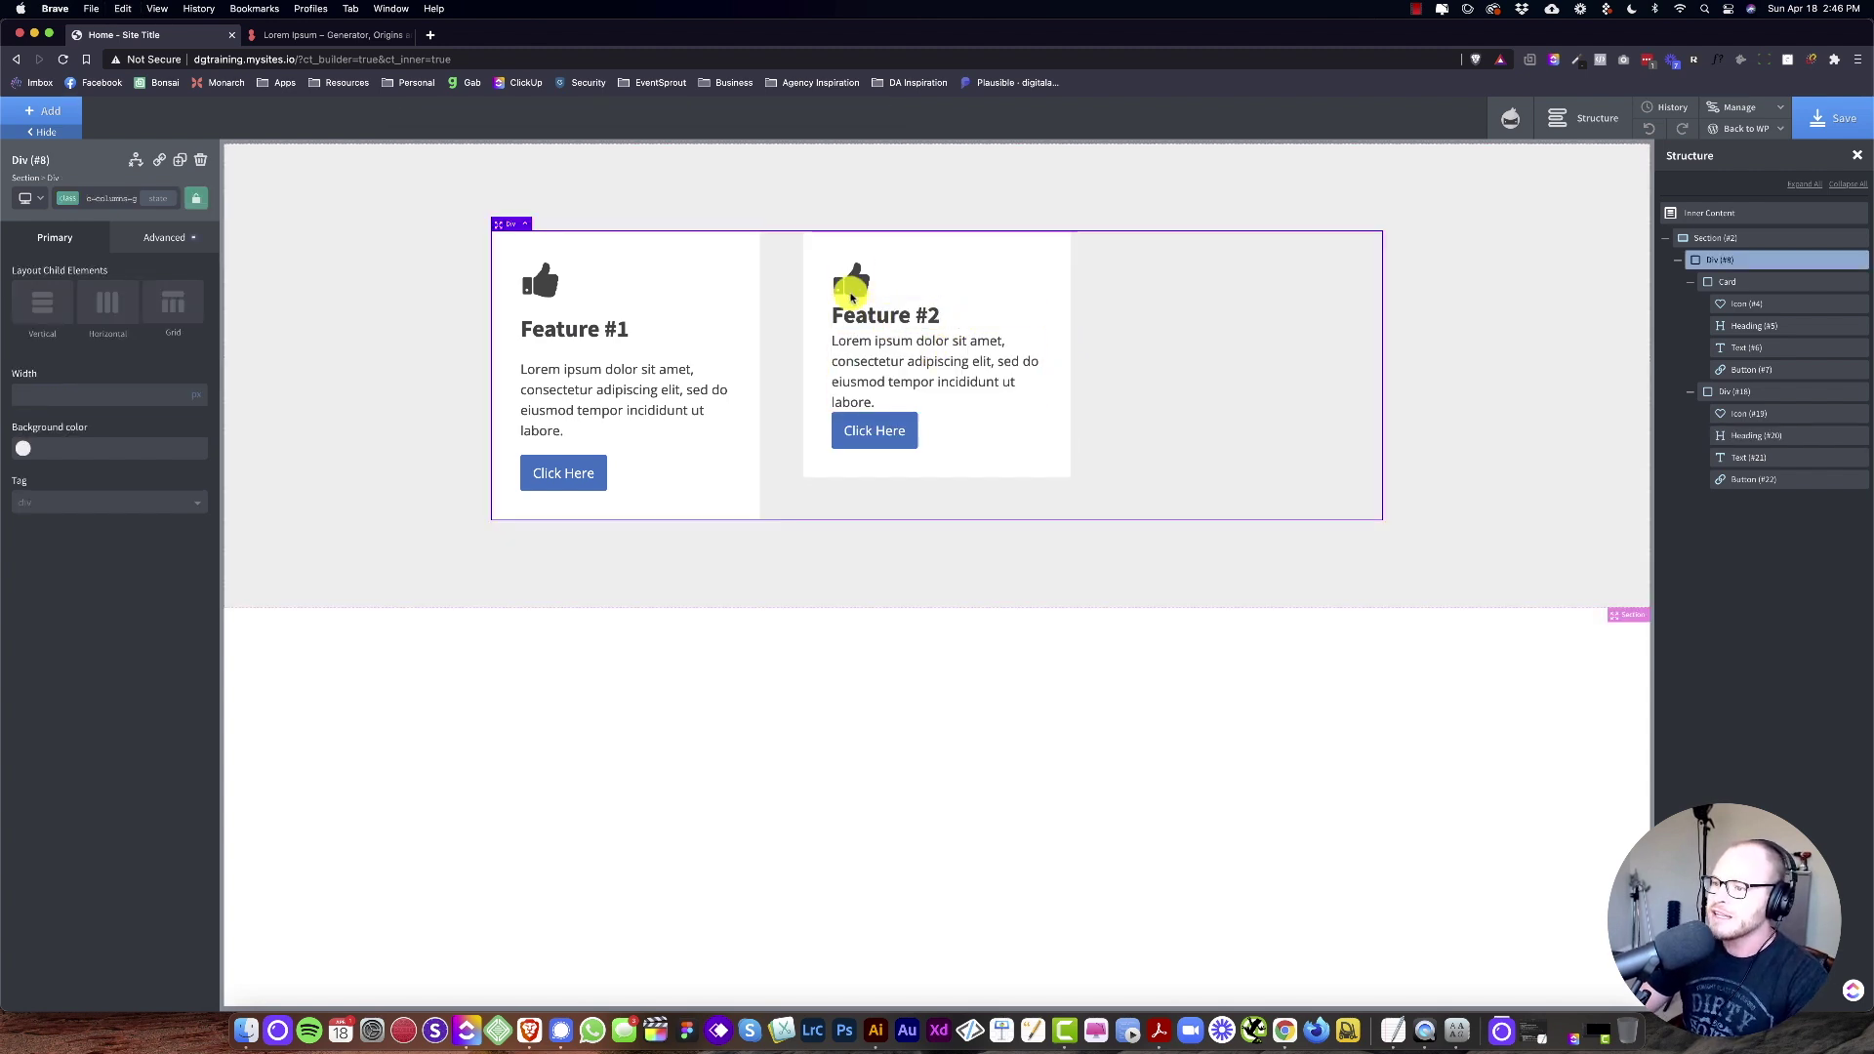
Step: Assign the card__icon class to the second card's icon and select the "Feature #2" heading
{"action": "left_click", "coordinate": [851, 282]}
{"action": "left_click", "coordinate": [104, 198]}
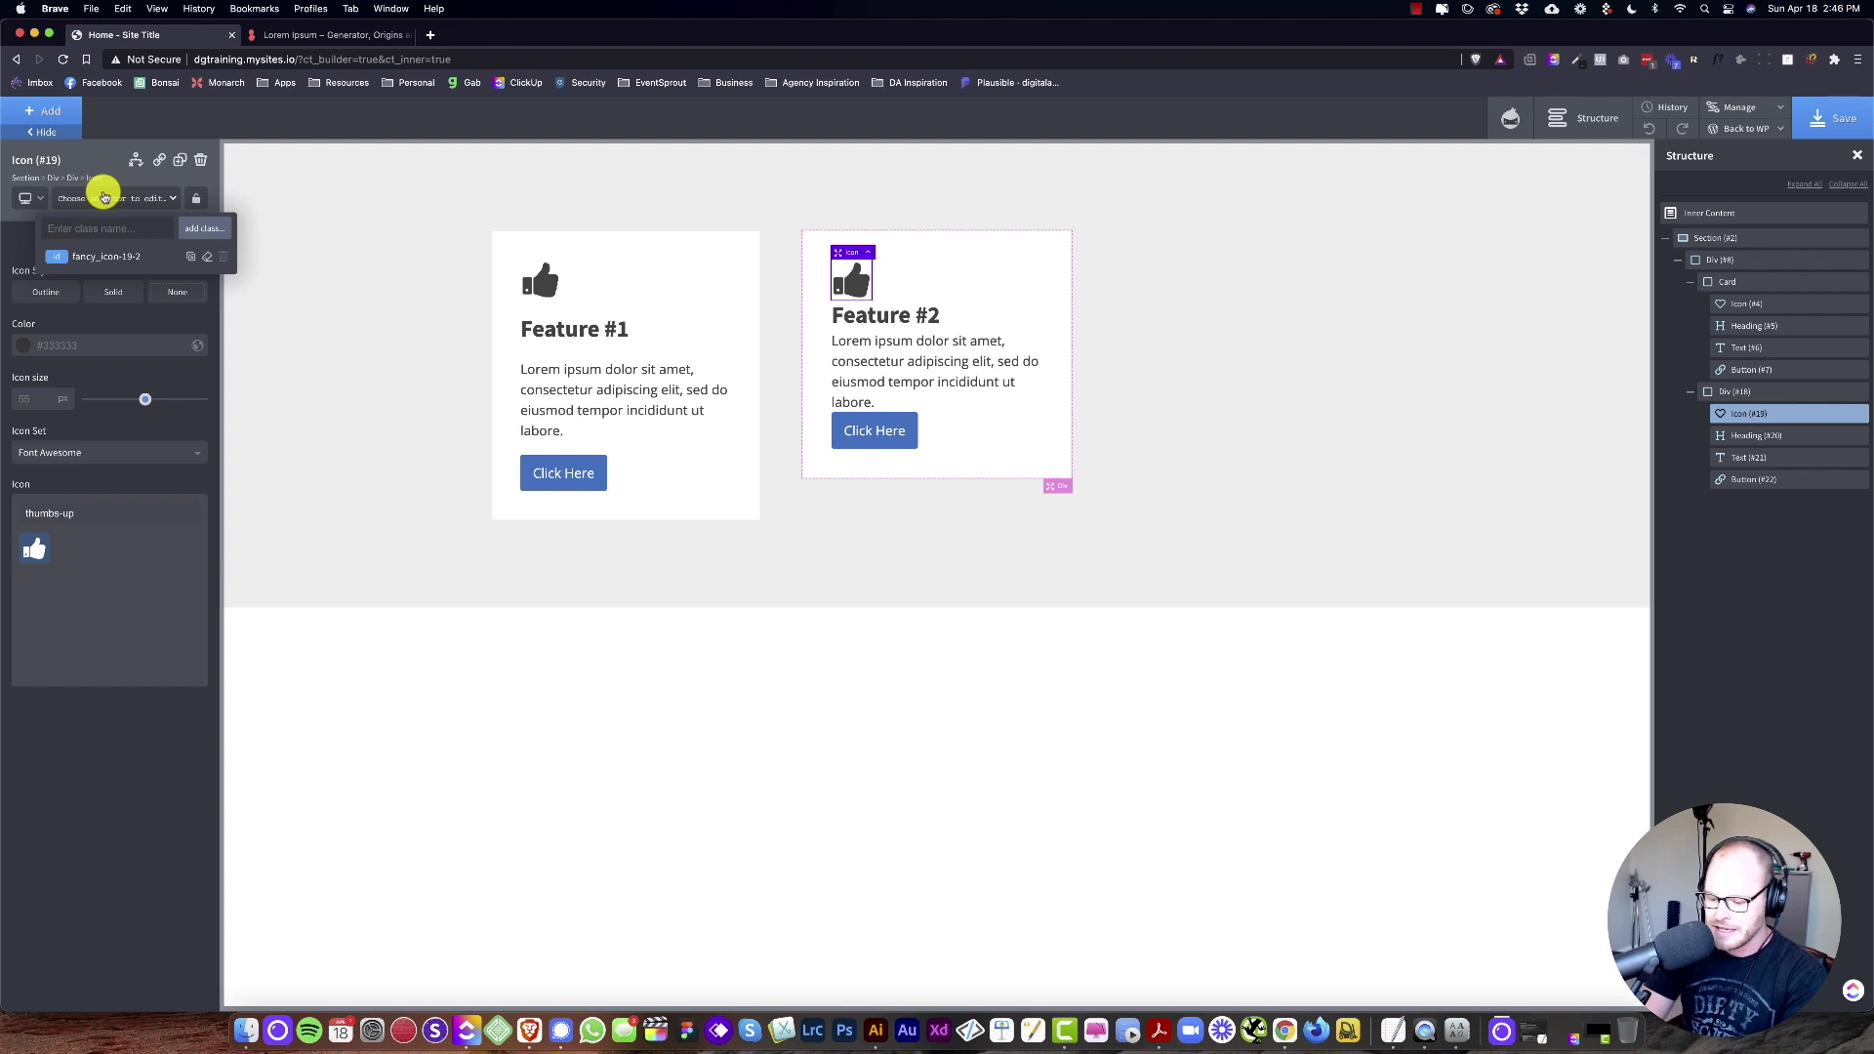
{"action": "type", "text": "card_"}
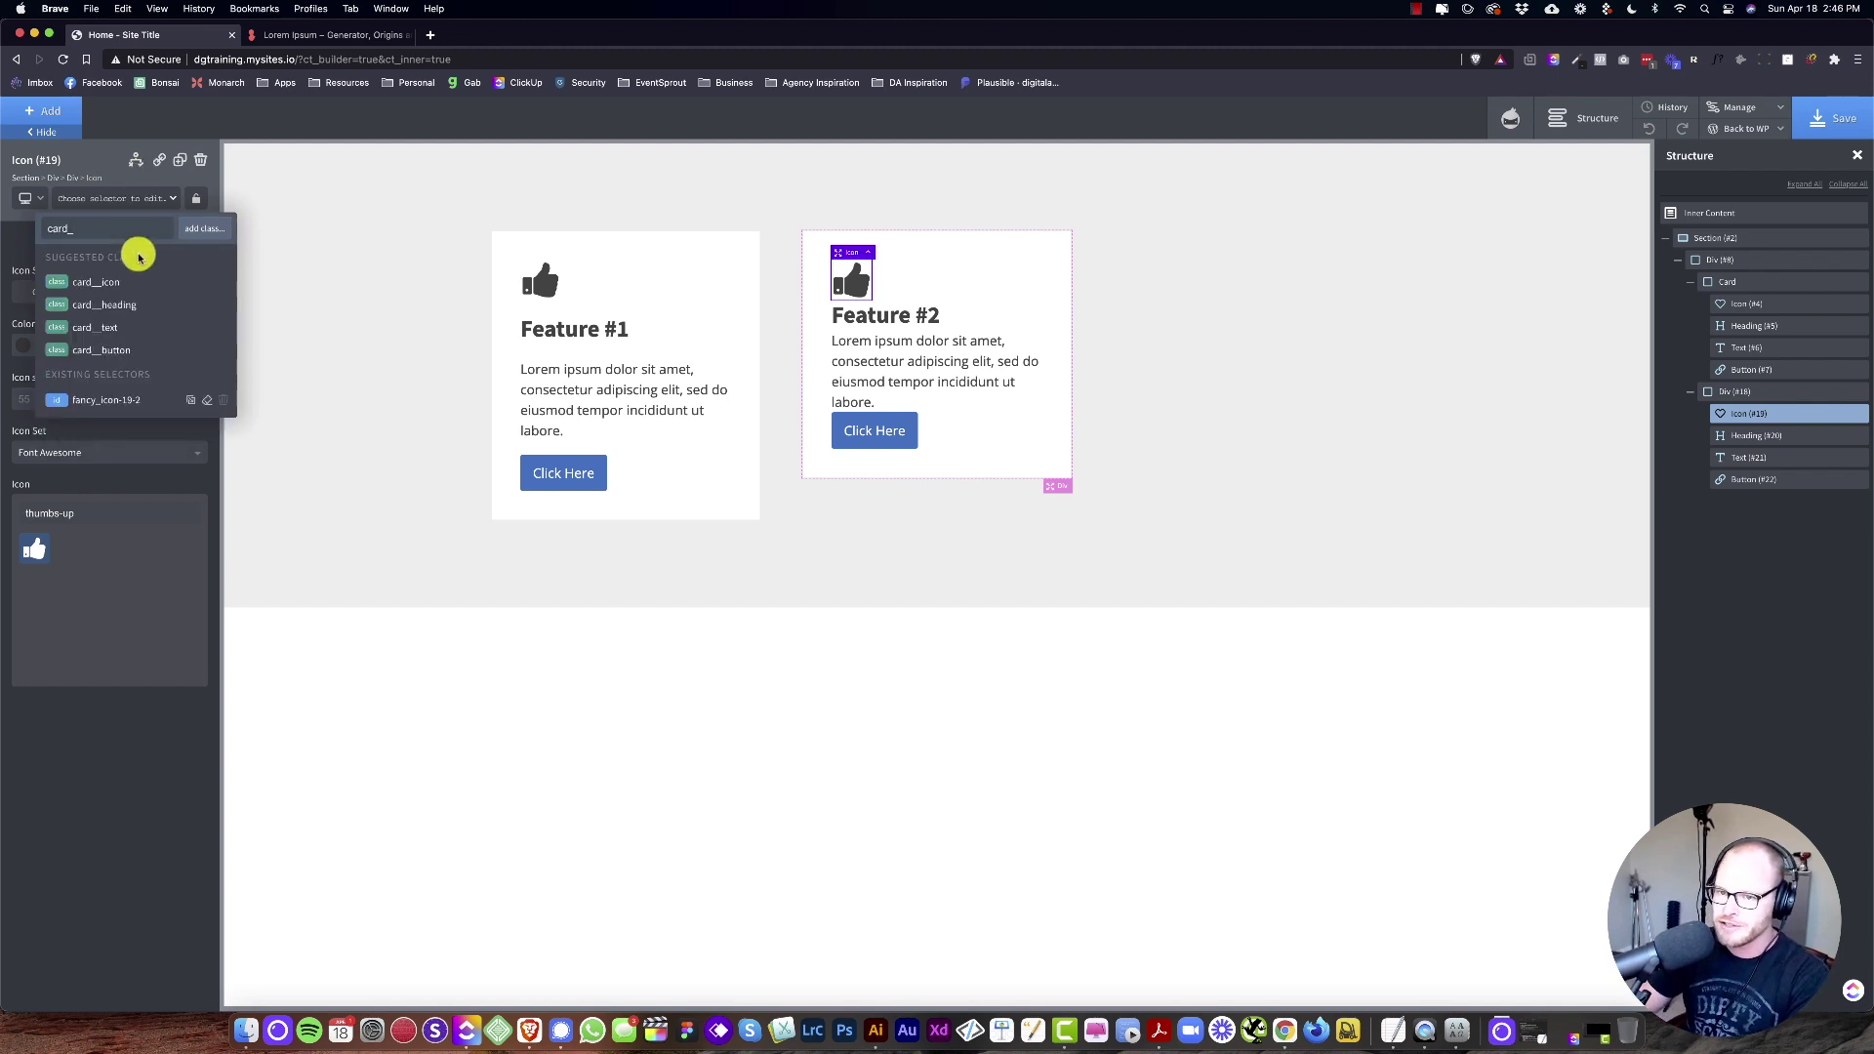
{"action": "left_click", "coordinate": [137, 282]}
{"action": "left_click", "coordinate": [885, 327]}
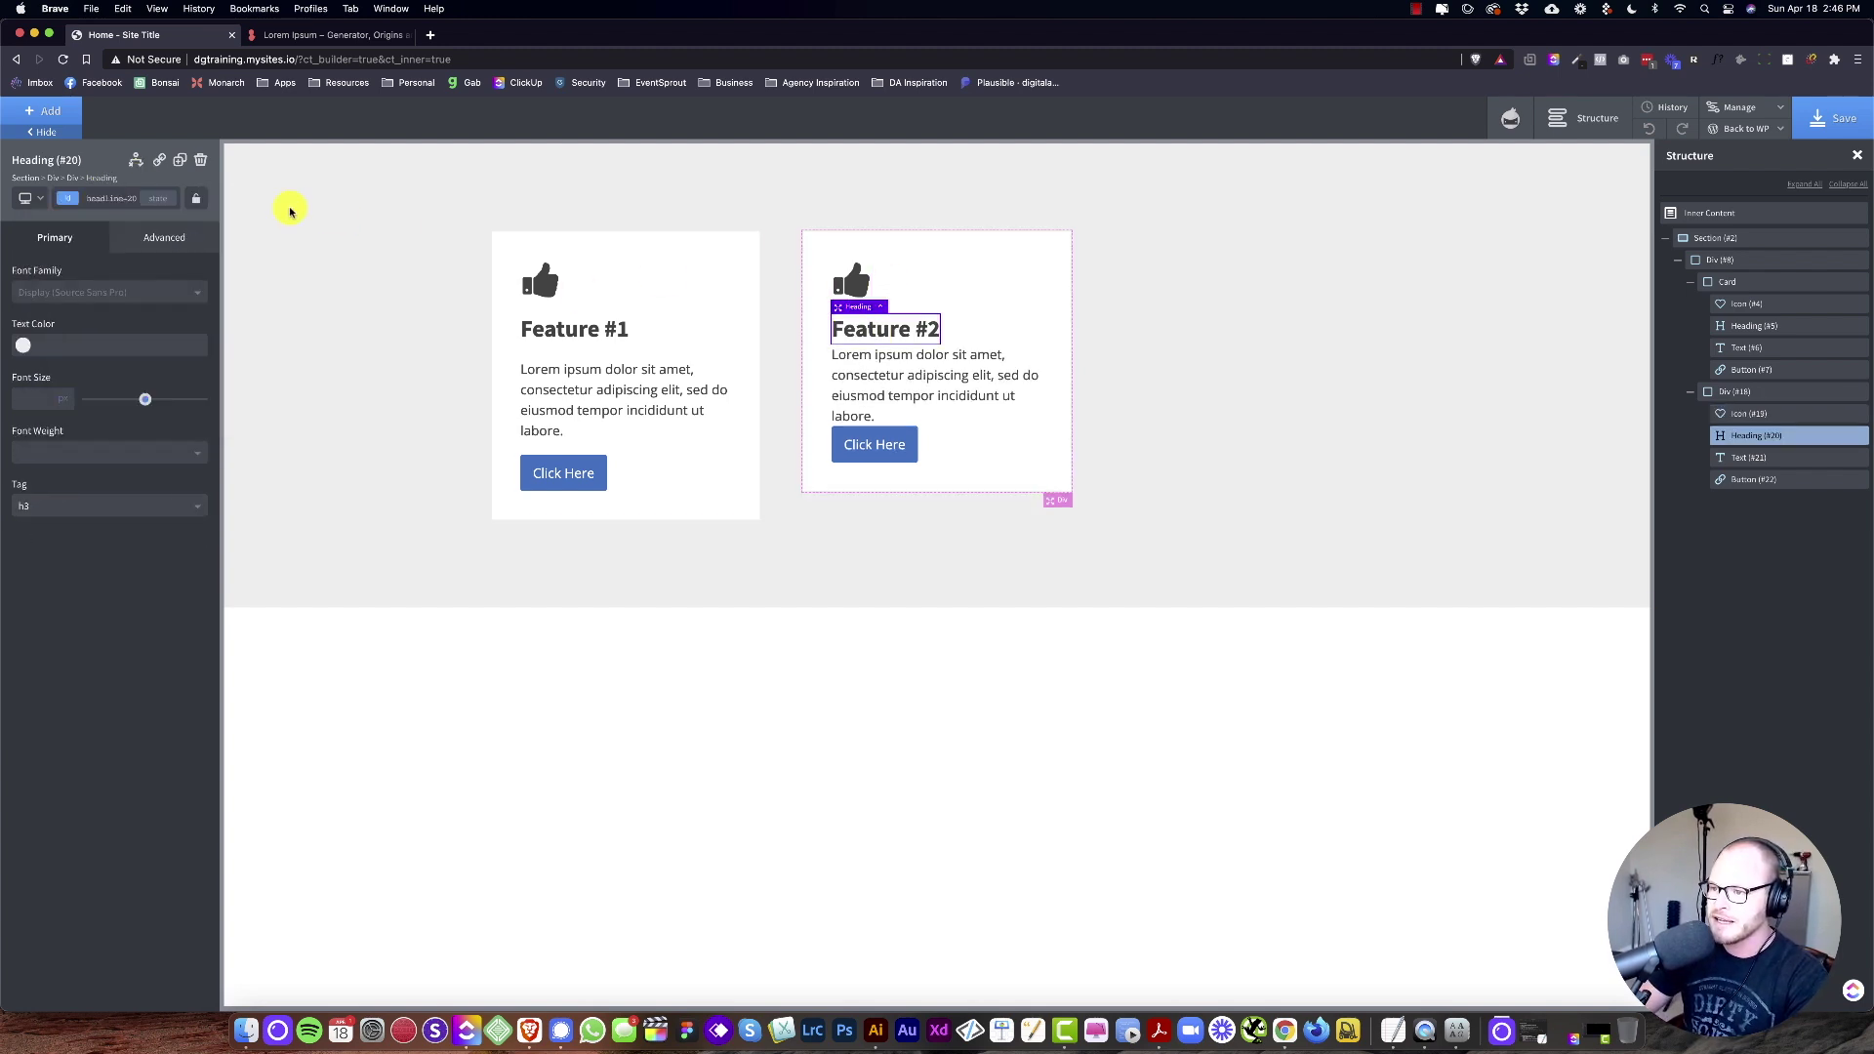
{"action": "left_click", "coordinate": [104, 198]}
{"action": "type", "text": "card"}
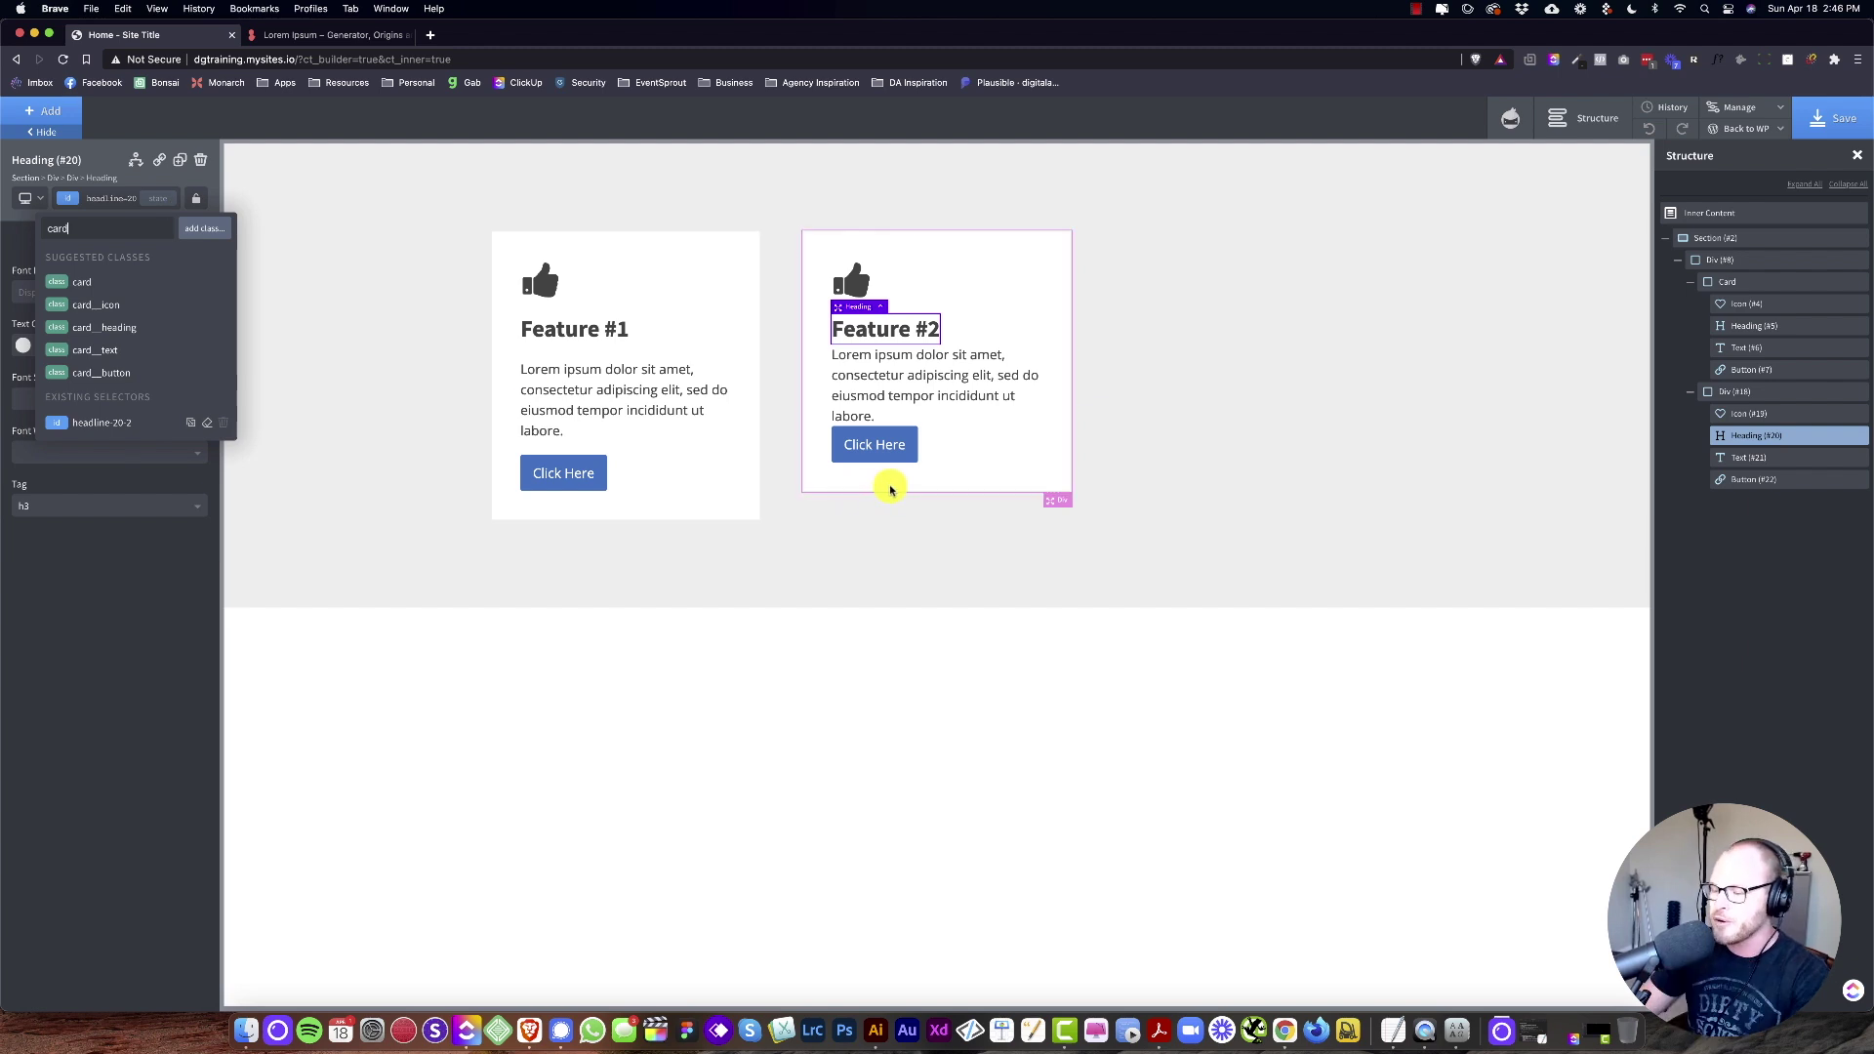
{"action": "left_click", "coordinate": [1097, 397]}
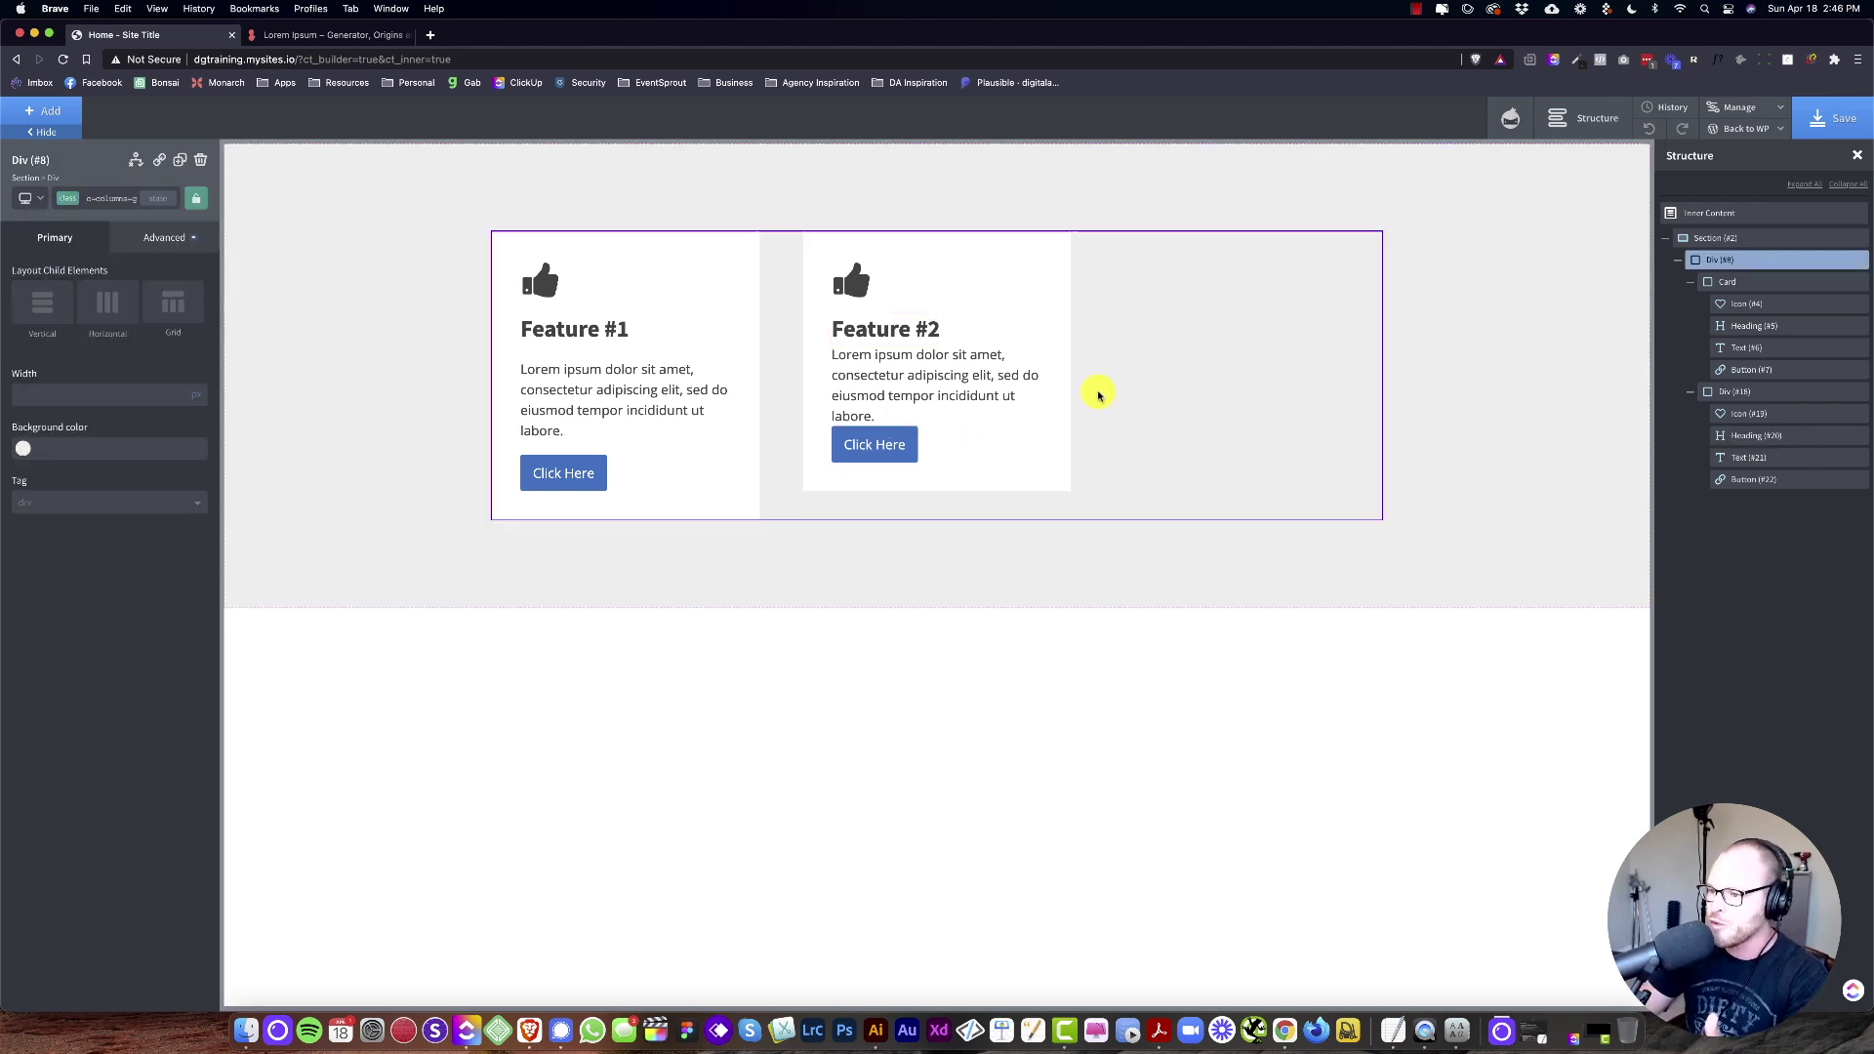
Step: Delete the entire second card from the three-column layout
{"action": "left_click", "coordinate": [1003, 279]}
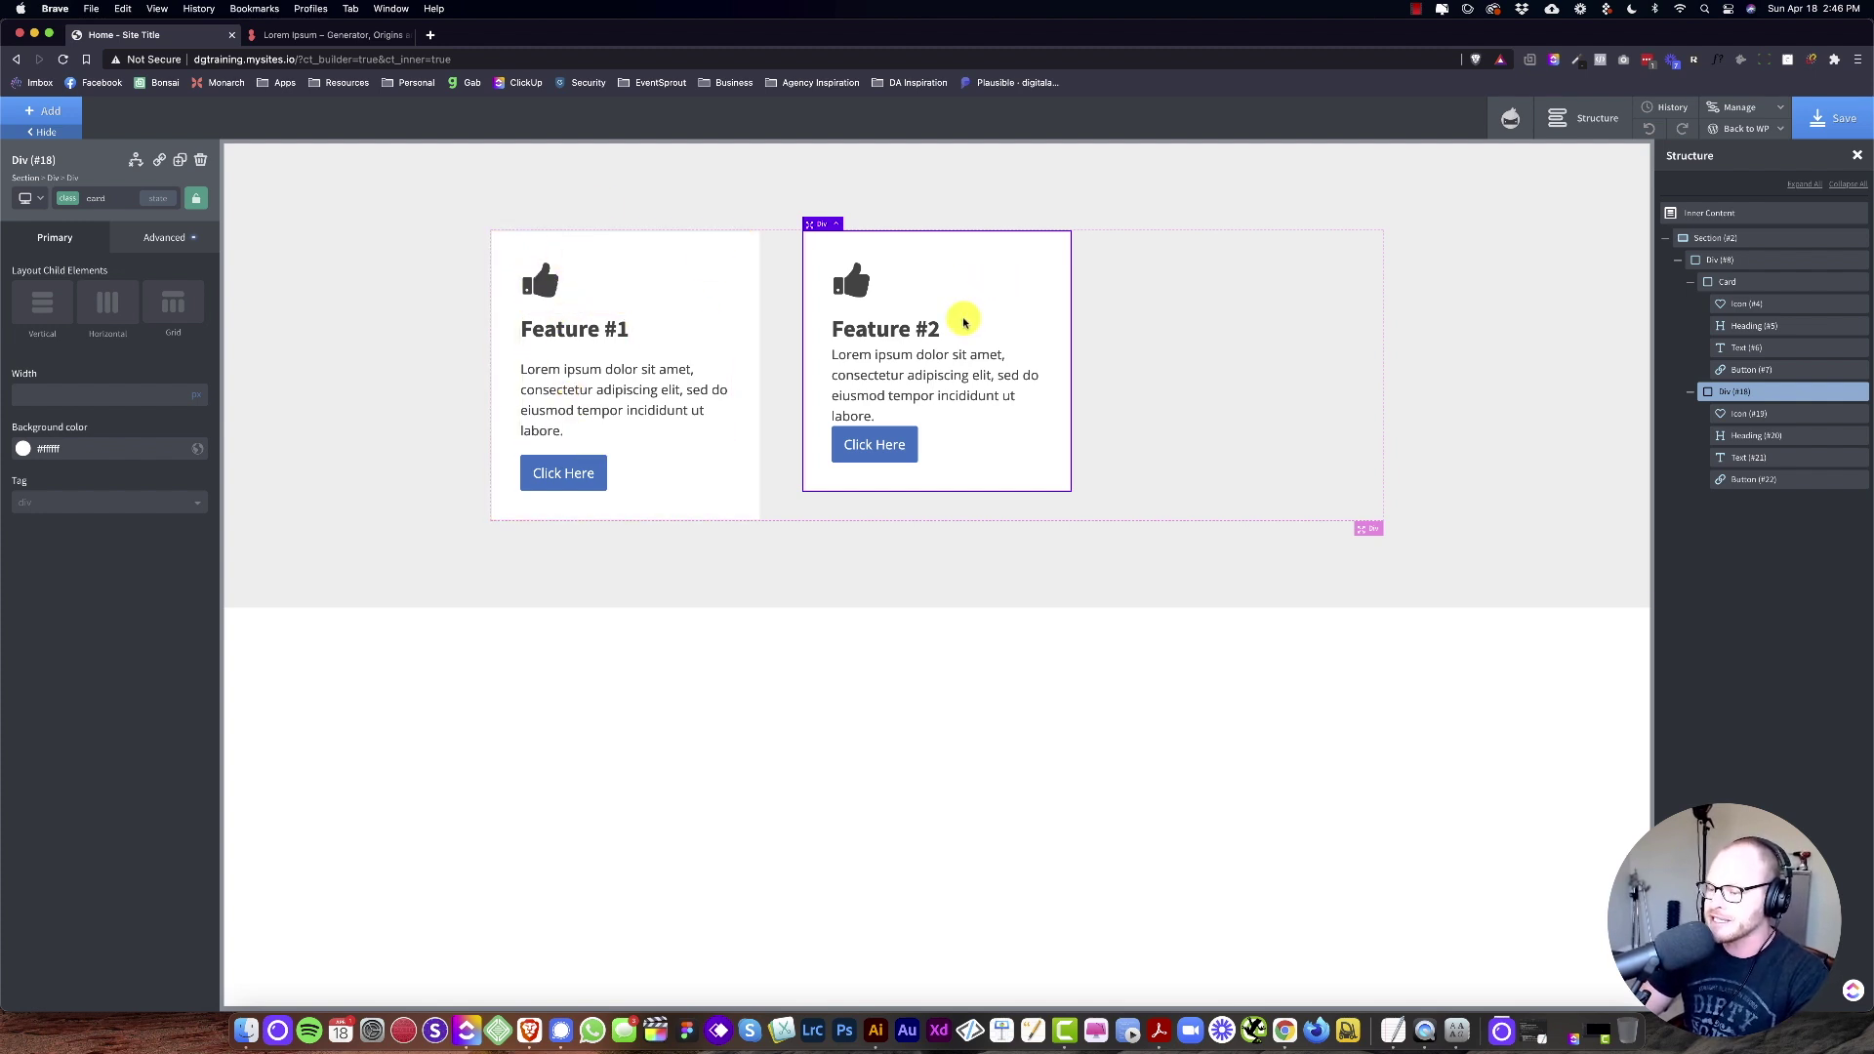
{"action": "left_click", "coordinate": [201, 160]}
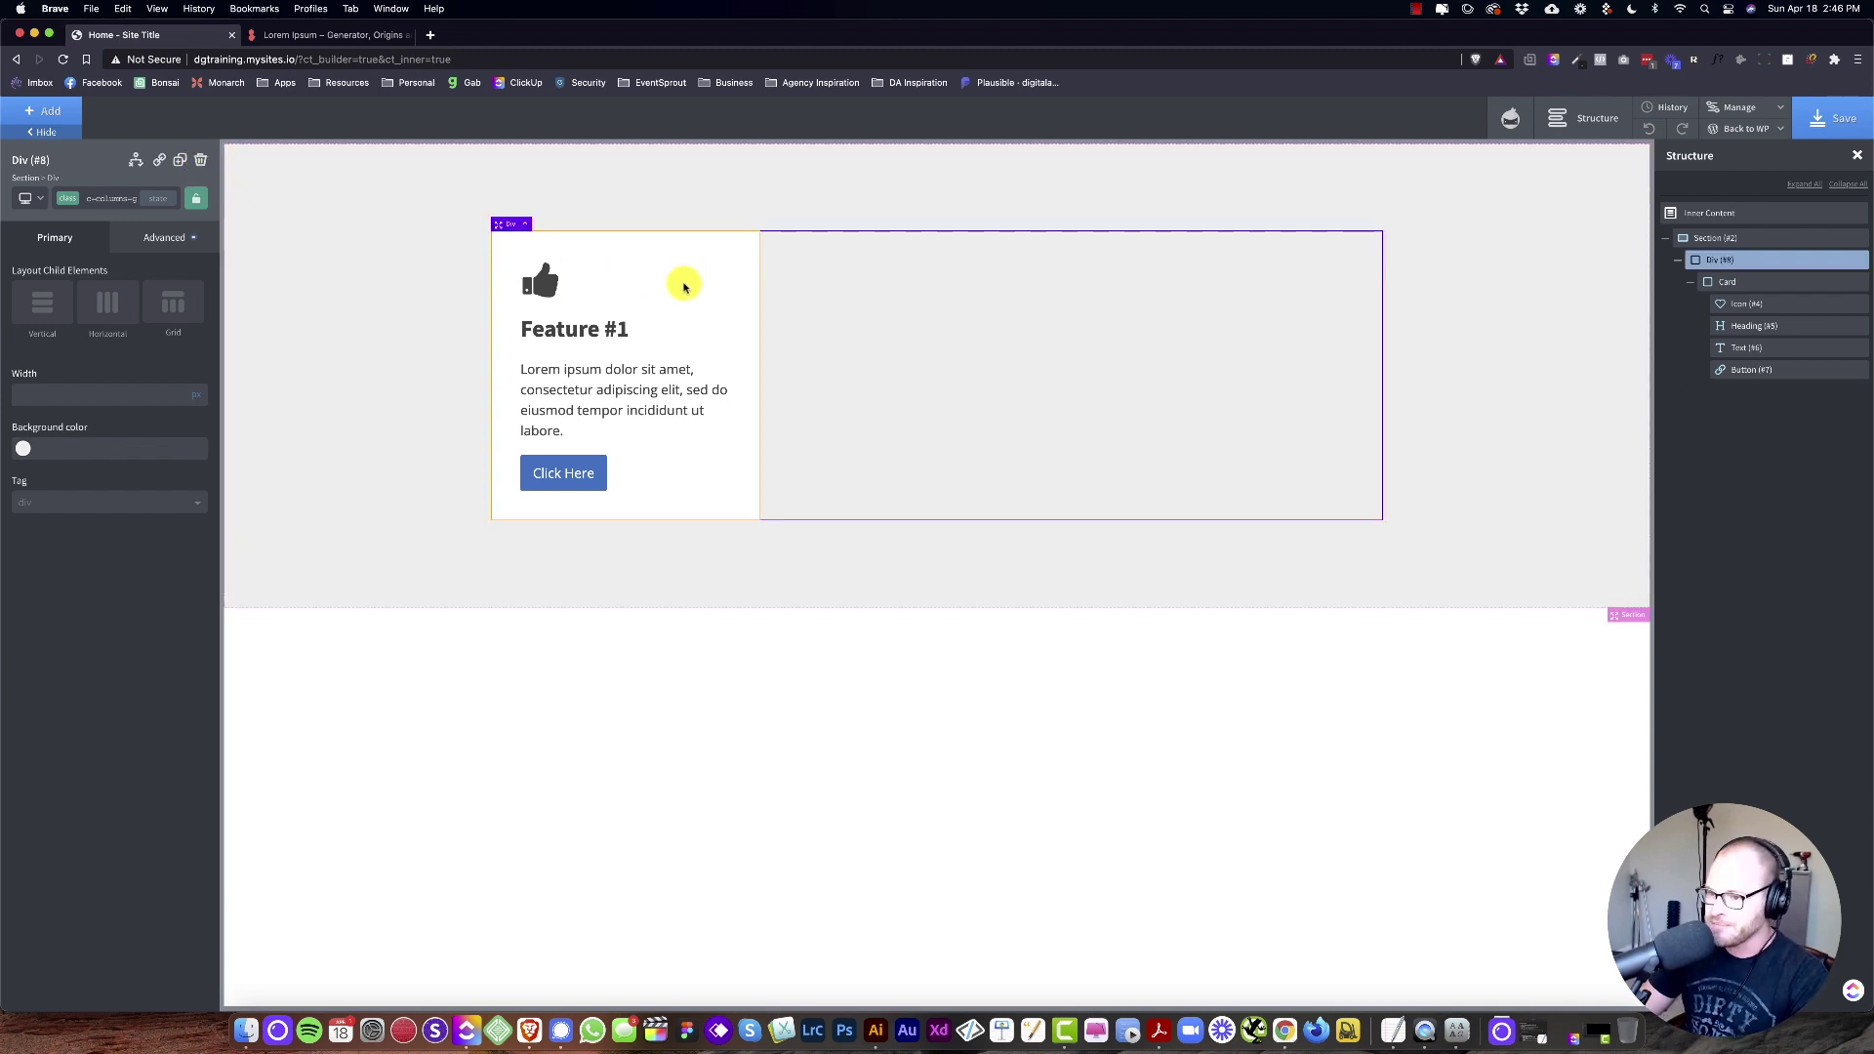
Step: Clear the bottom margins of the first card's icon, heading and text classes
{"action": "left_click", "coordinate": [540, 281]}
{"action": "left_click", "coordinate": [141, 237]}
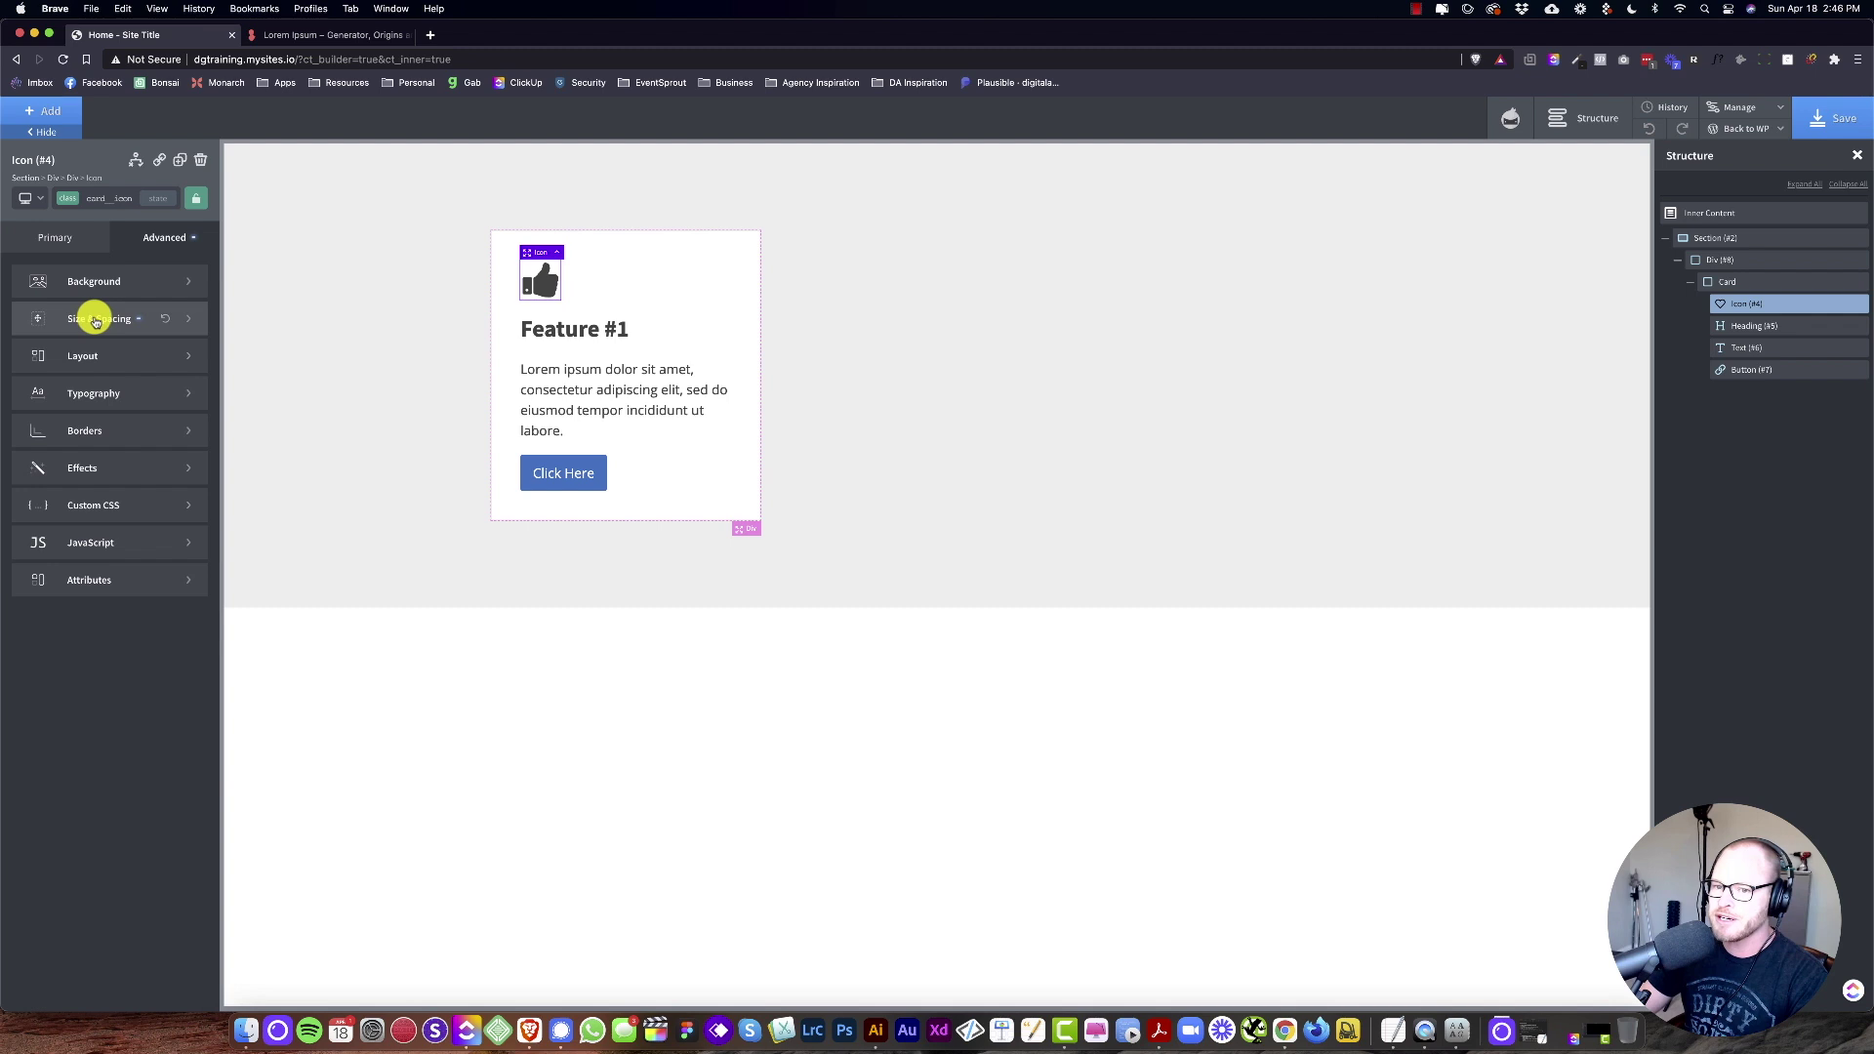
{"action": "left_click", "coordinate": [92, 314]}
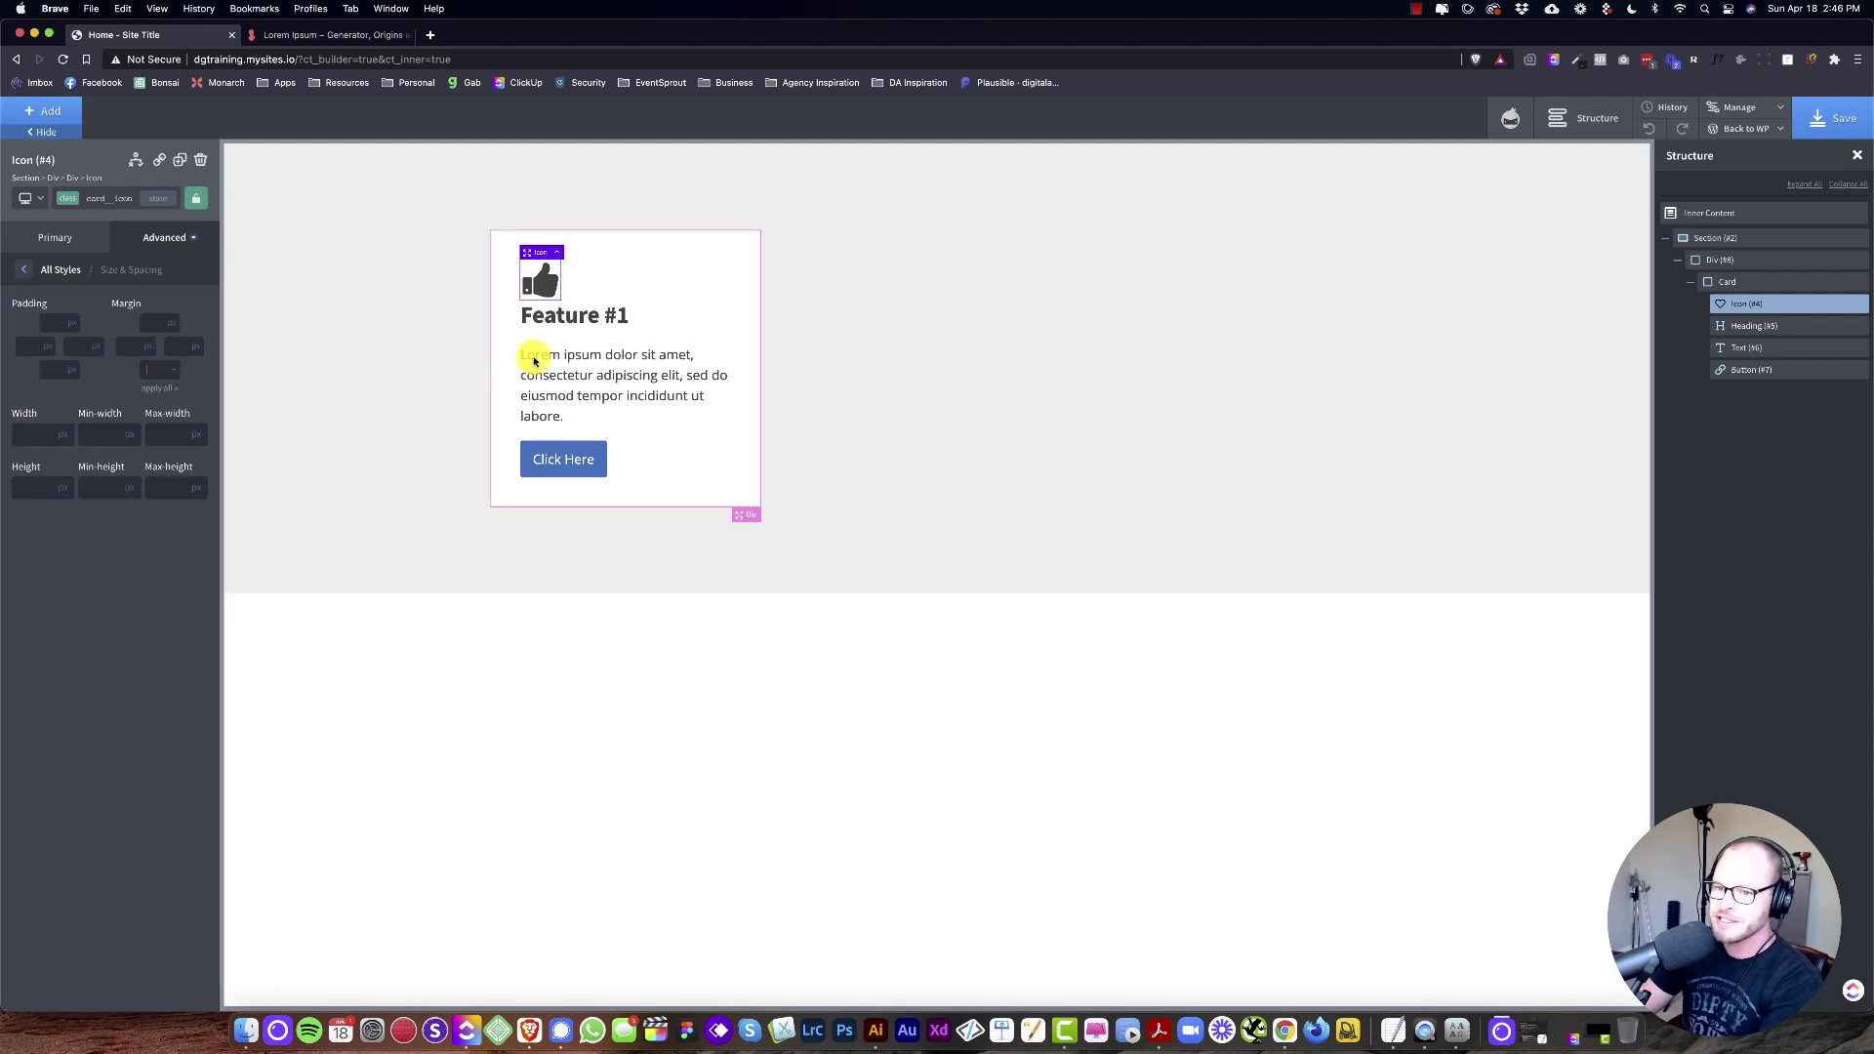
{"action": "left_click", "coordinate": [566, 316]}
{"action": "left_click", "coordinate": [166, 239]}
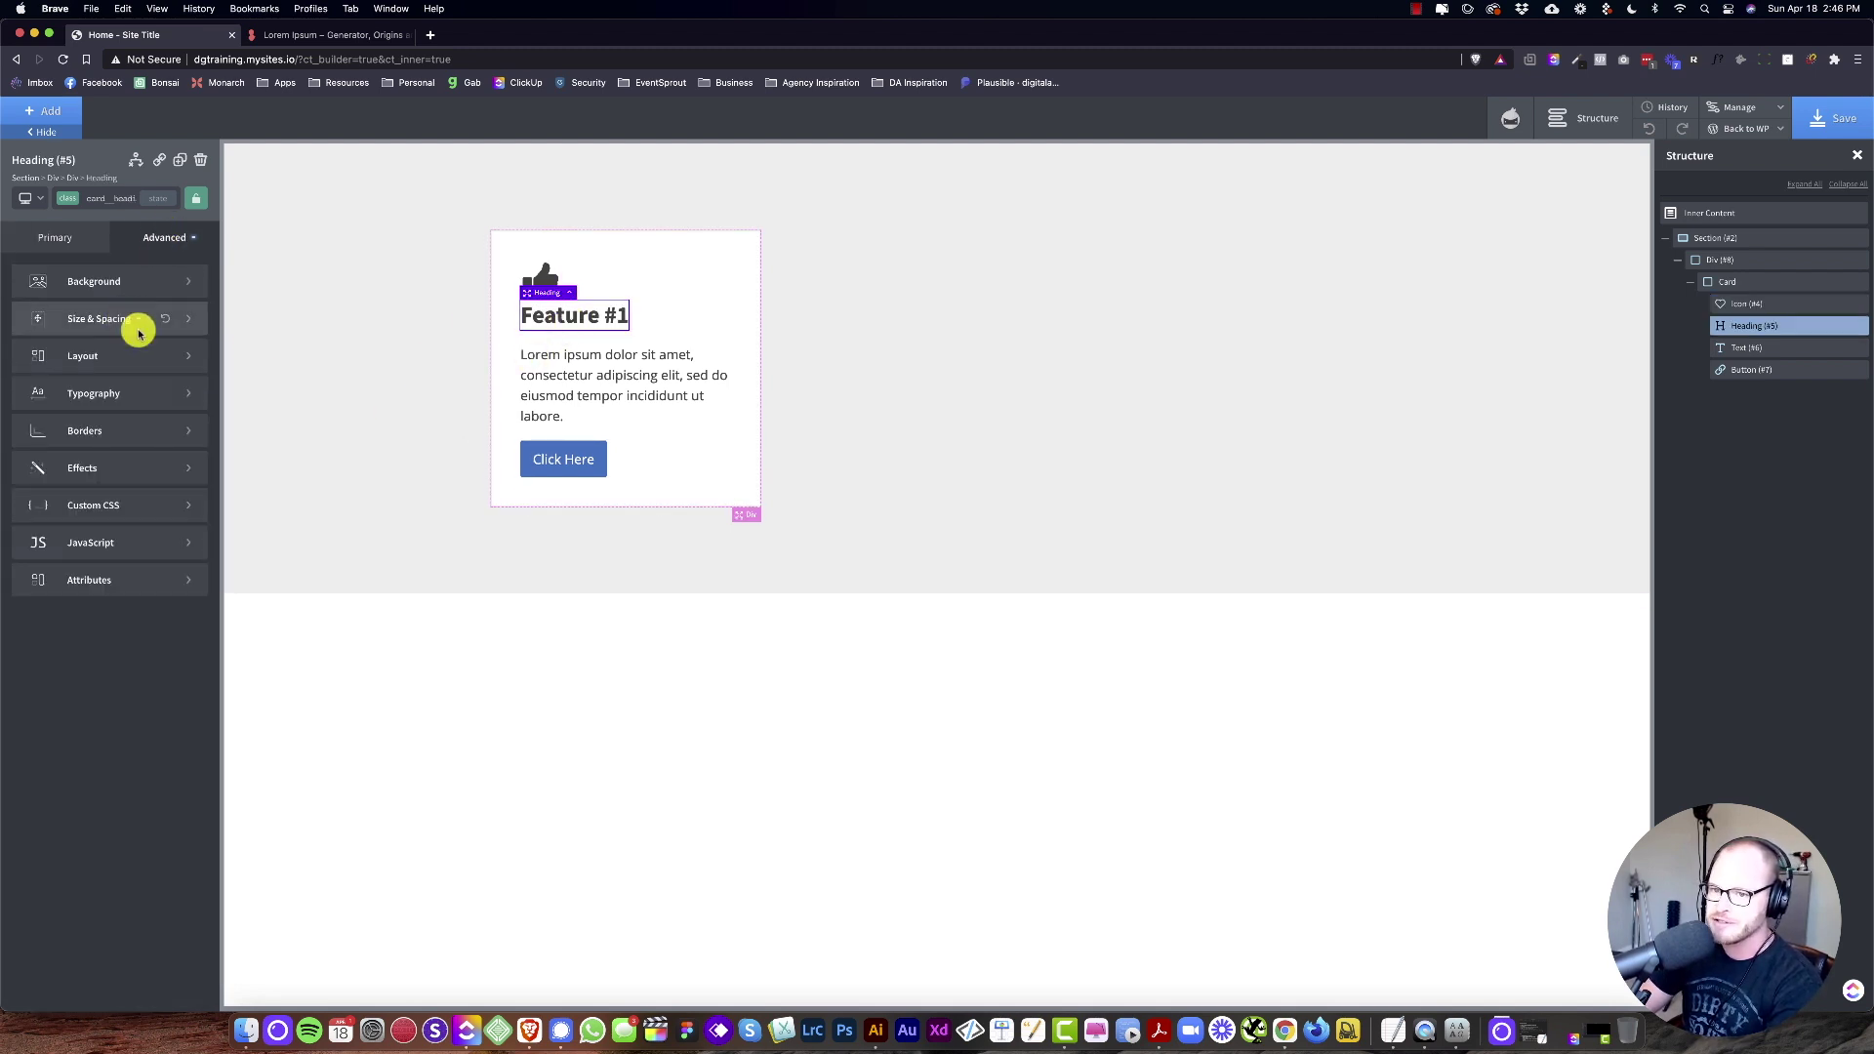
{"action": "left_click", "coordinate": [126, 314]}
{"action": "left_click", "coordinate": [553, 372]}
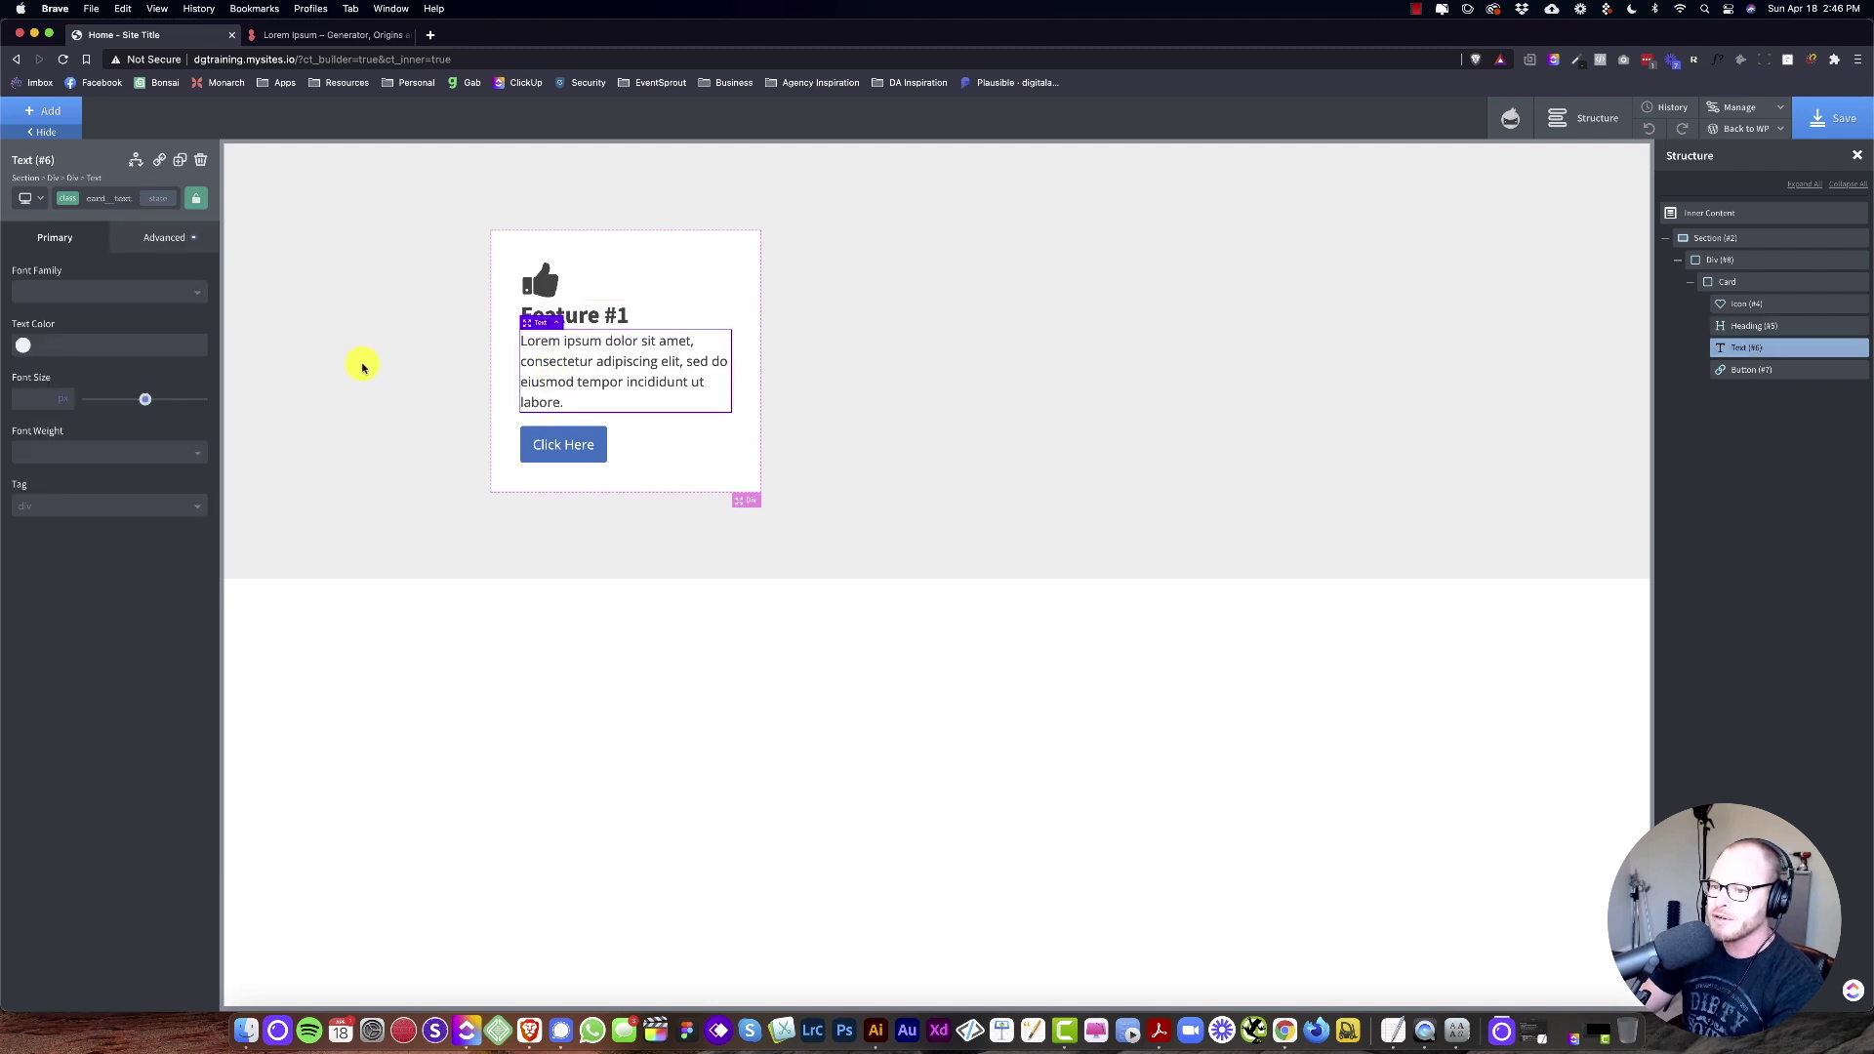
{"action": "left_click", "coordinate": [162, 237]}
{"action": "left_click", "coordinate": [131, 314]}
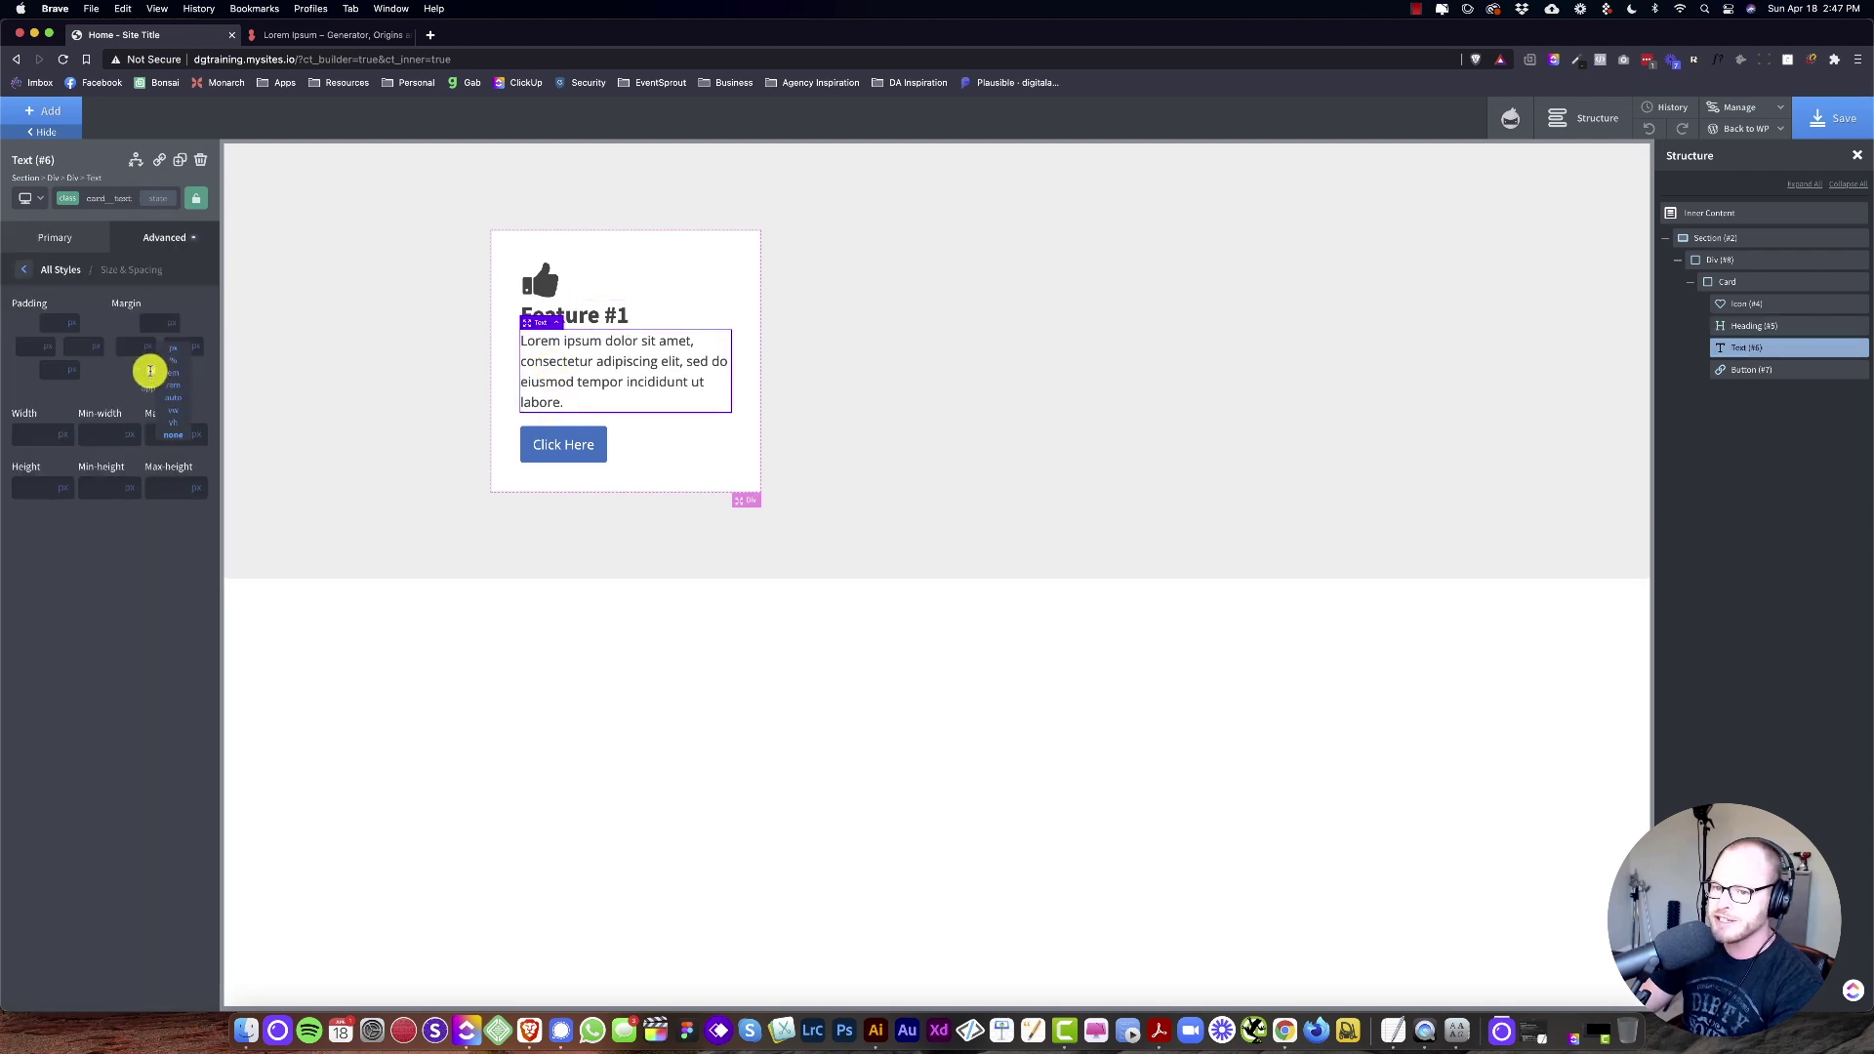
{"action": "left_click", "coordinate": [975, 354]}
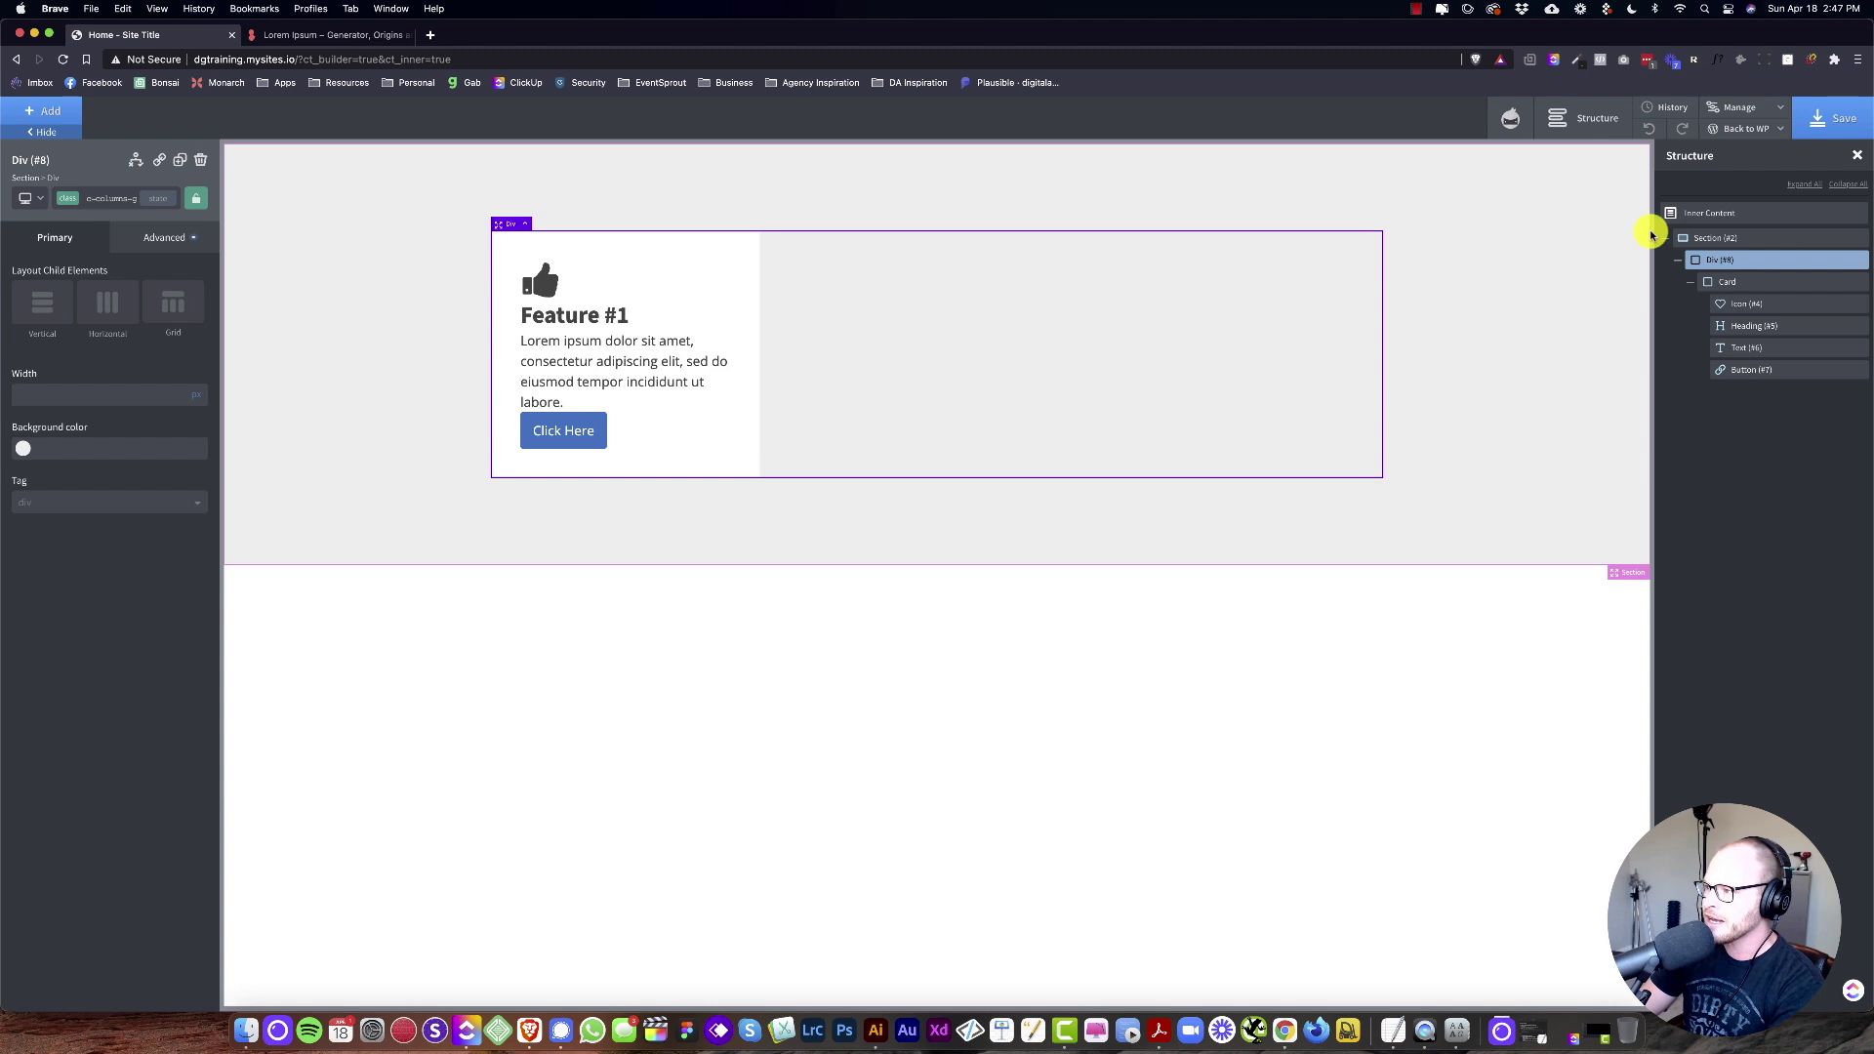
Step: In the digitalgravy stylesheet, replace the leftover content below the html rule with a "/* Card */" comment
{"action": "left_click", "coordinate": [1747, 107]}
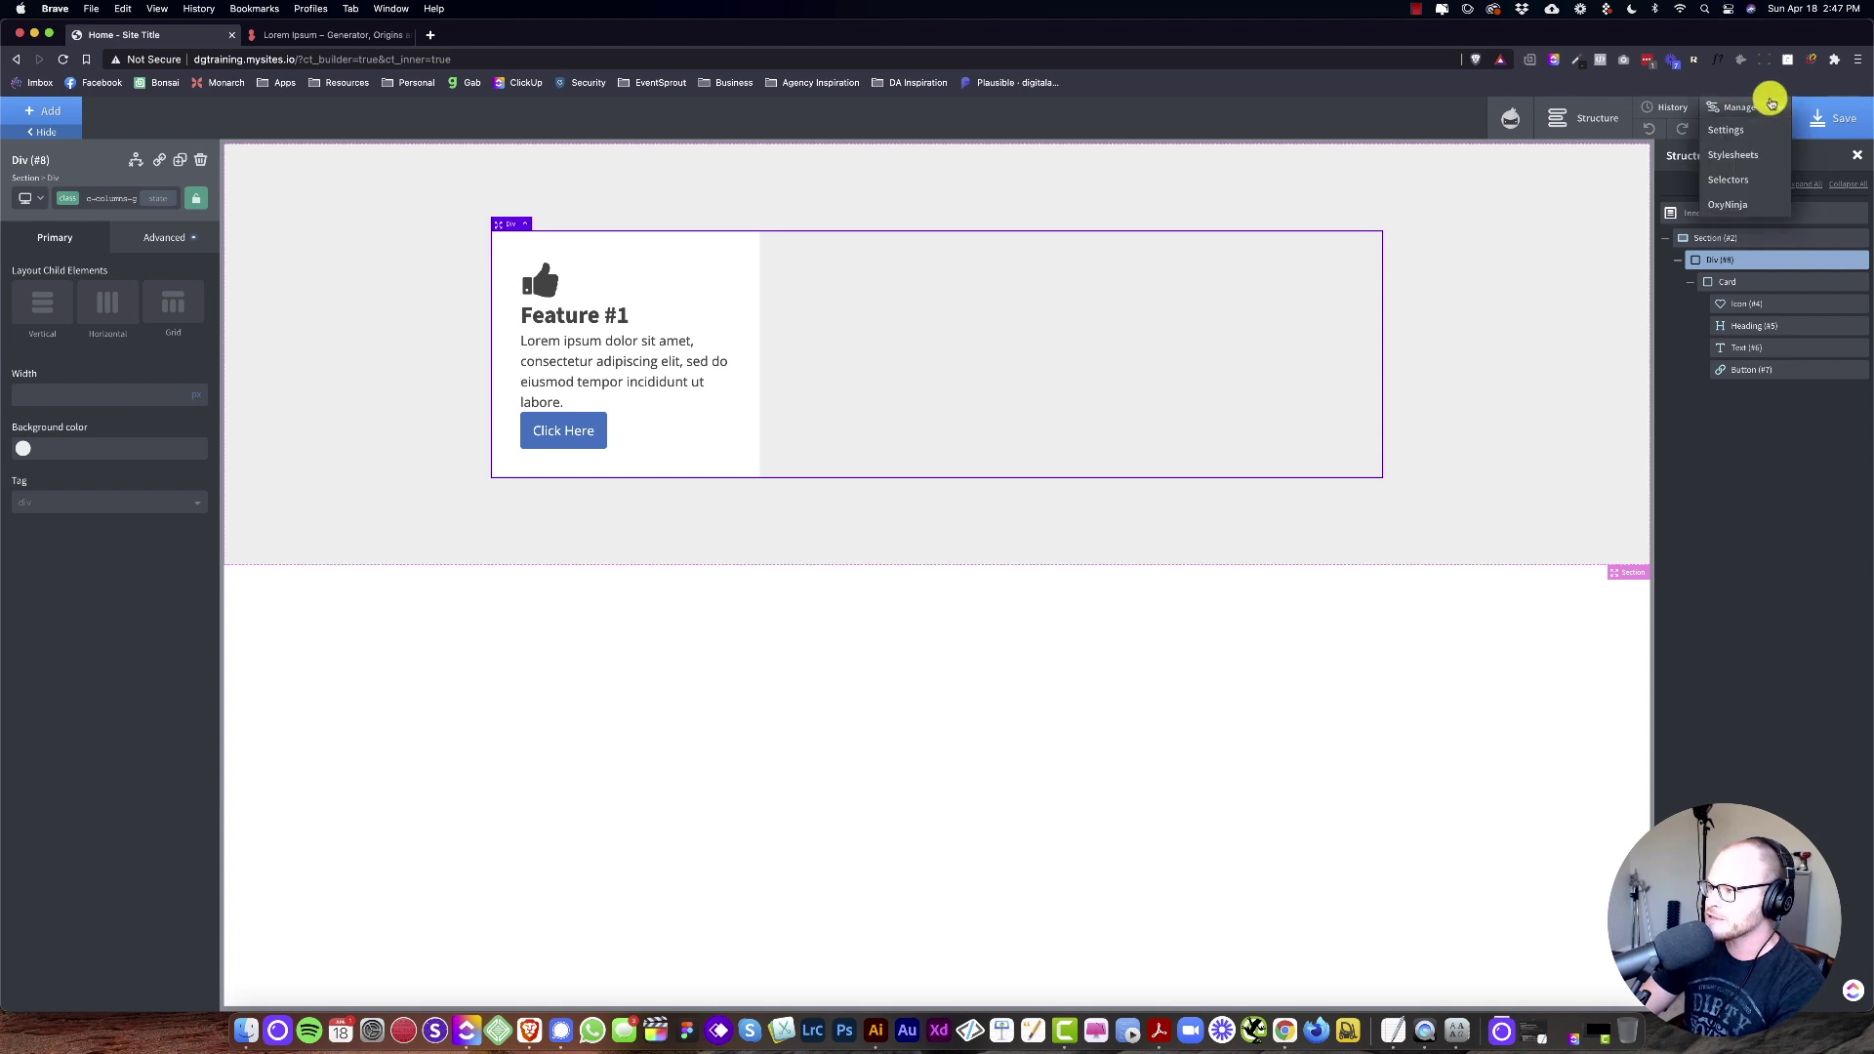
{"action": "left_click", "coordinate": [1754, 159]}
{"action": "left_click", "coordinate": [1664, 251]}
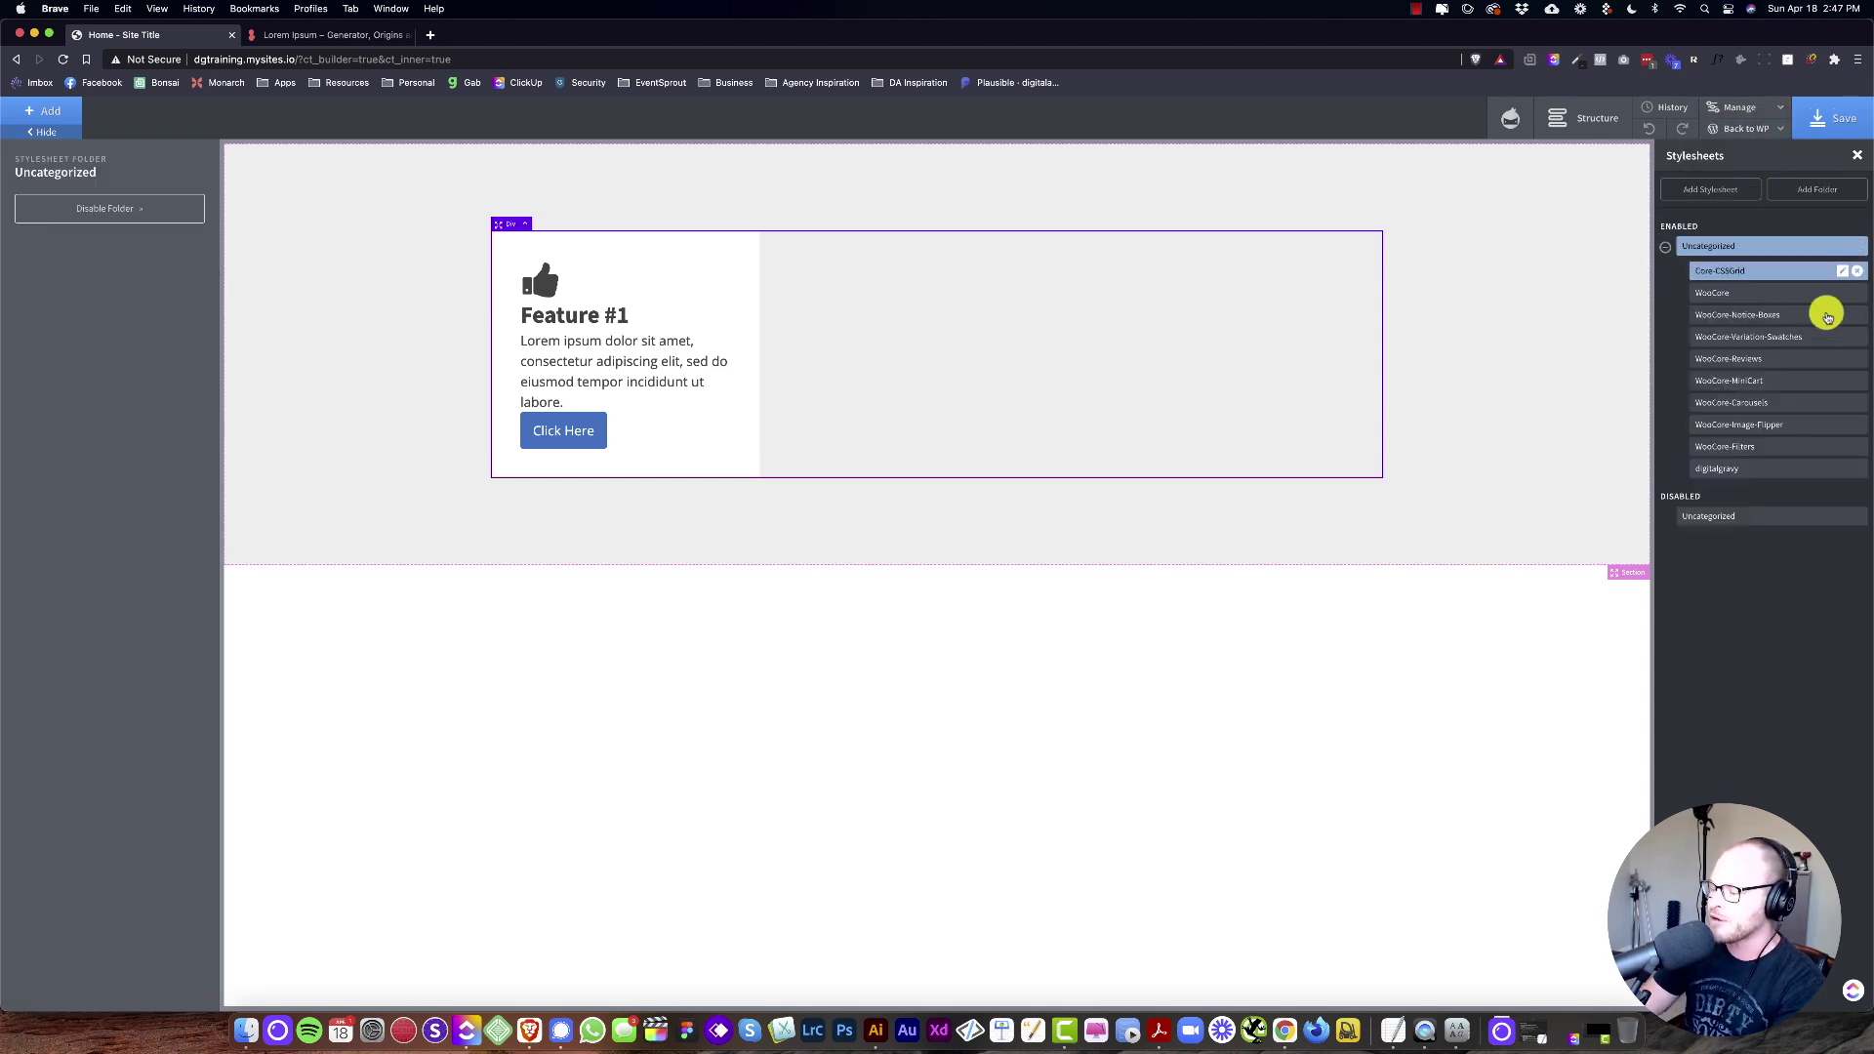
{"action": "left_click", "coordinate": [1737, 470]}
{"action": "left_click_drag", "start_coordinate": [231, 413], "coordinate": [4, 310]}
{"action": "key", "text": "BackSpace"}
{"action": "type", "text": "/* Card */"}
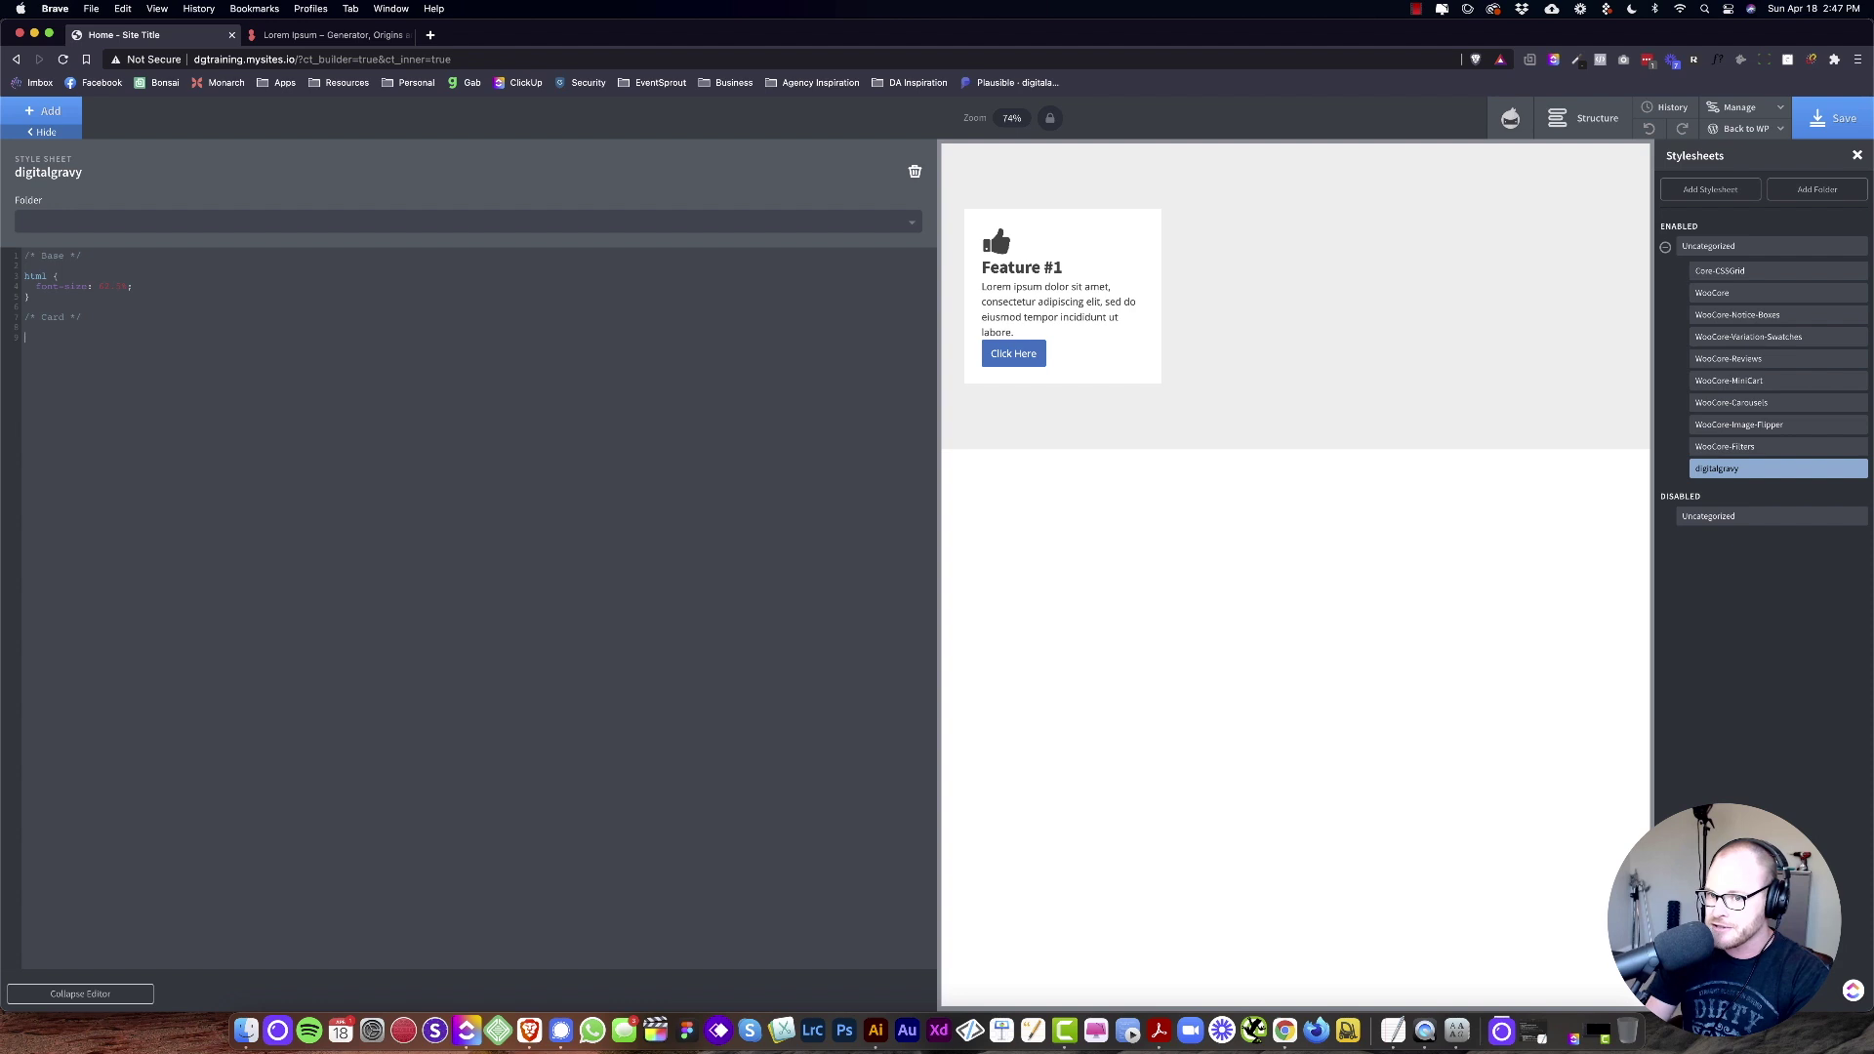
Step: Add a ".card > *" rule with a margin-bottom of 1.2rem below the Card comment
{"action": "type", "text": ".card"}
{"action": "key", "text": "BackSpace"}
{"action": "key", "text": "BackSpace"}
{"action": "type", "text": "d > * {"}
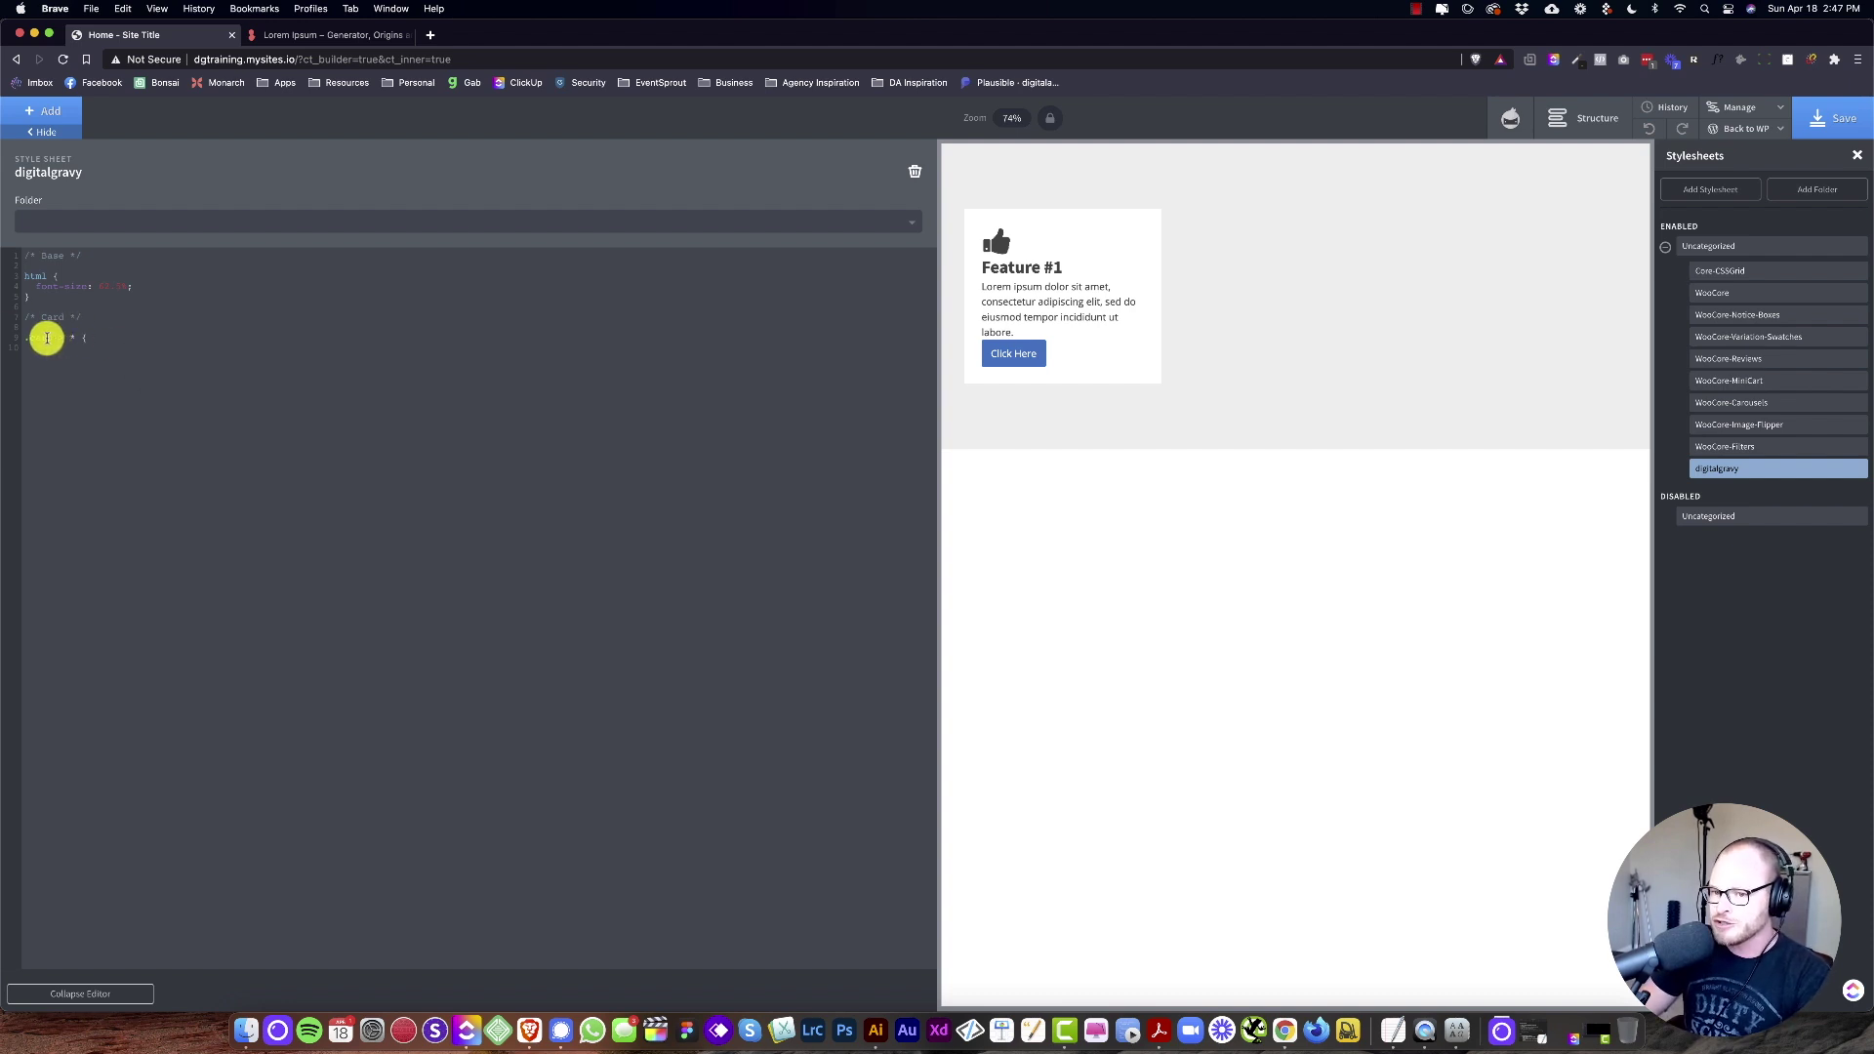
{"action": "type", "text": "margin-bottom:"}
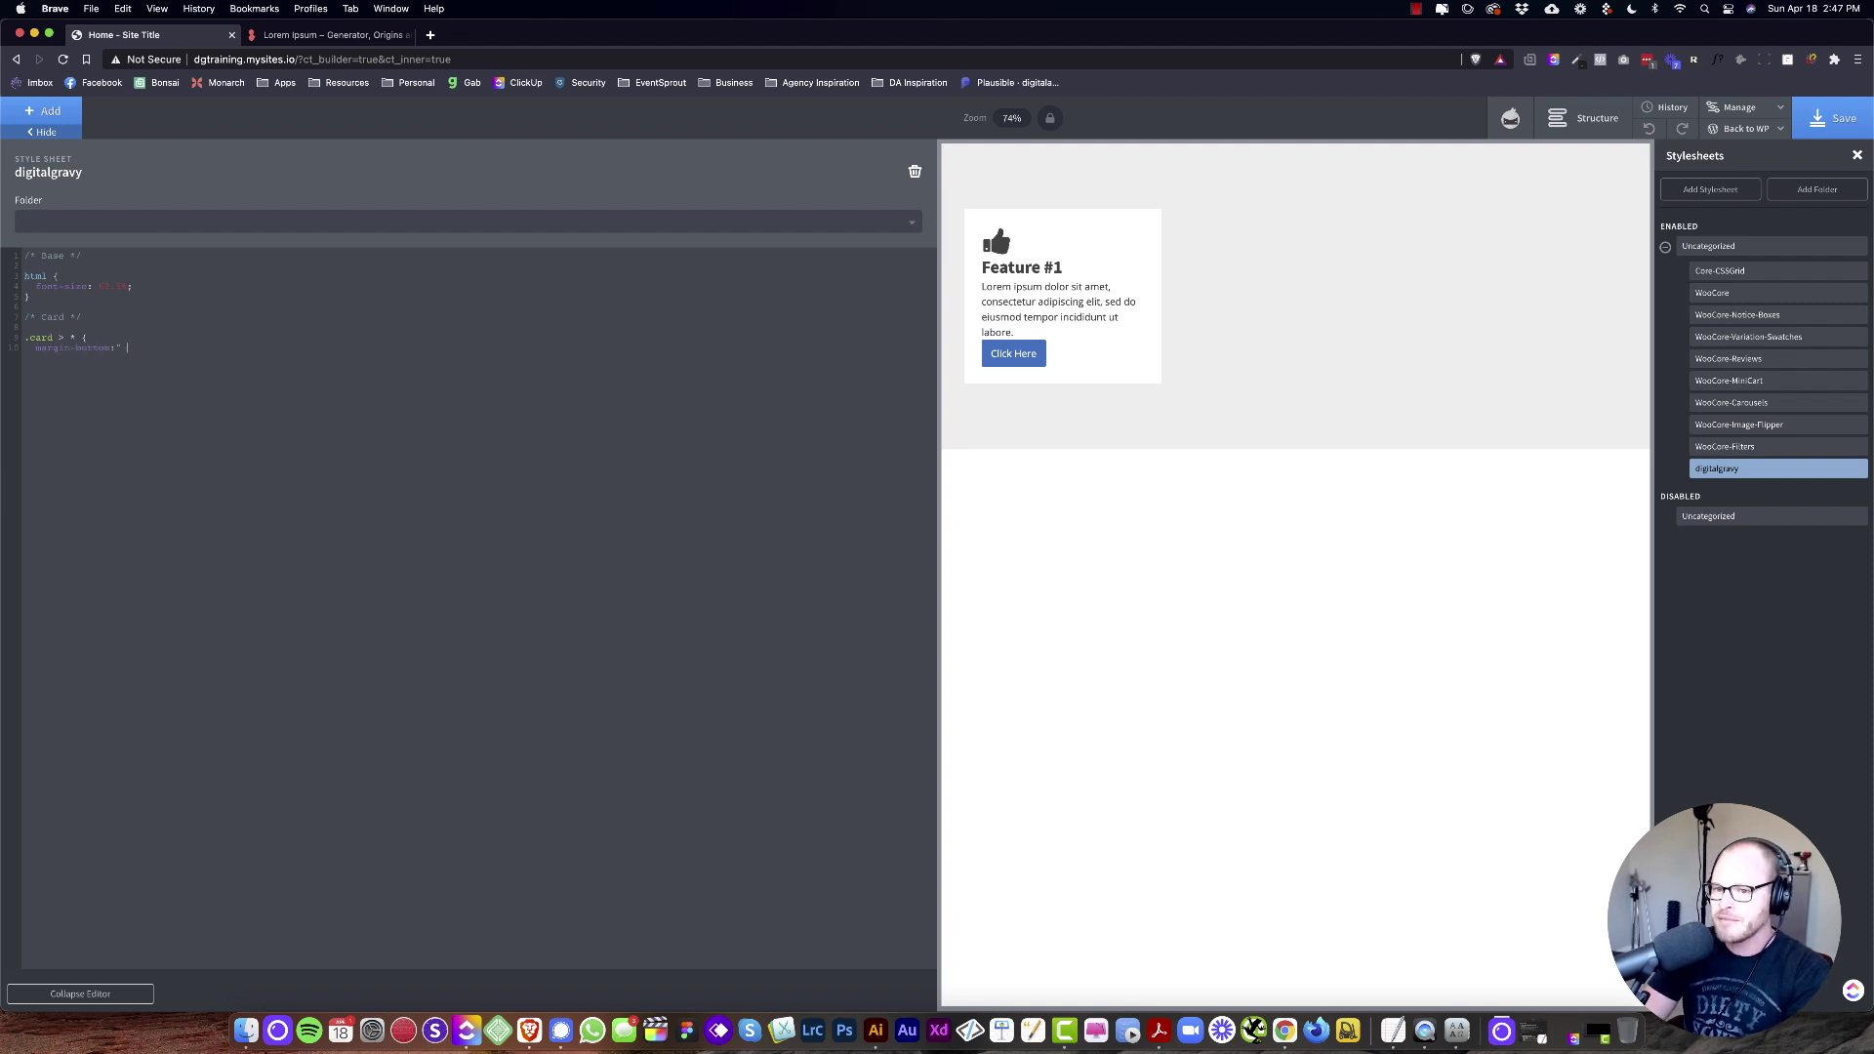
{"action": "type", "text": " 1.2rem;"}
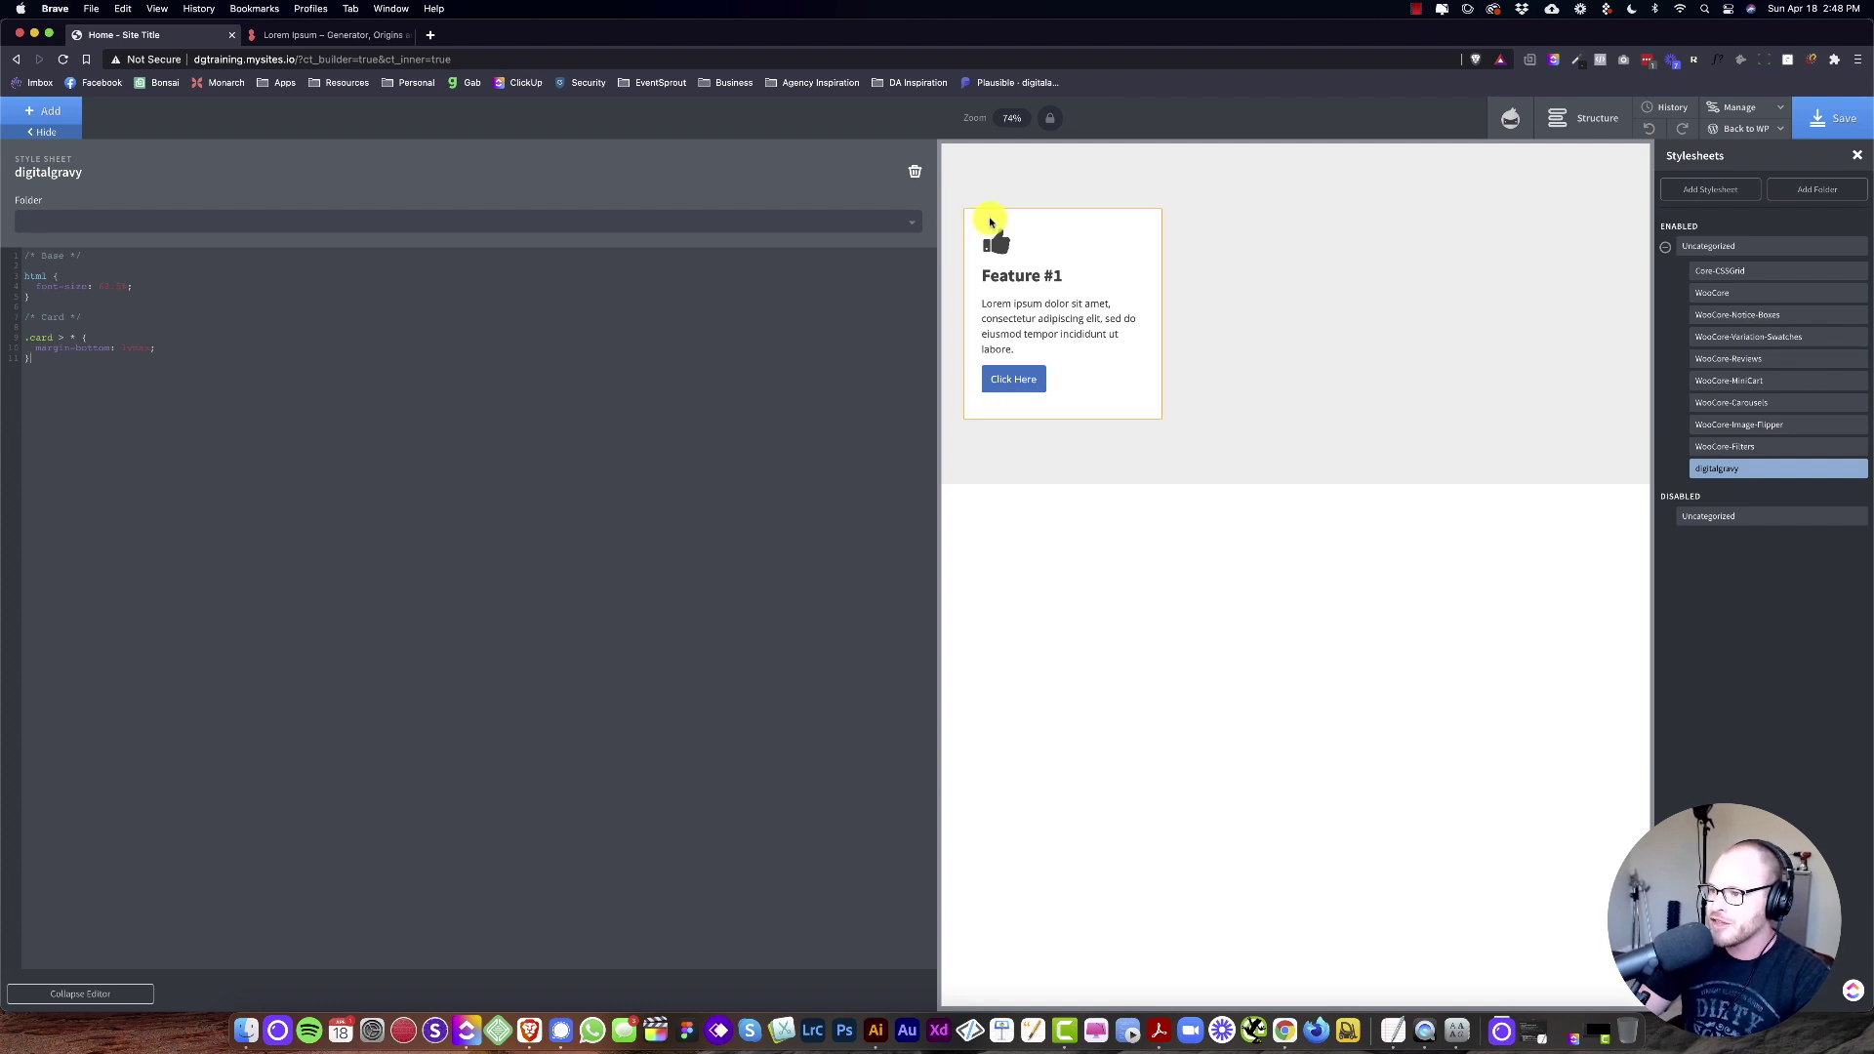
Step: Change the property in the ".card > *" rule to margin-top, keeping its value
{"action": "double_click", "coordinate": [137, 350]}
{"action": "left_click", "coordinate": [120, 354]}
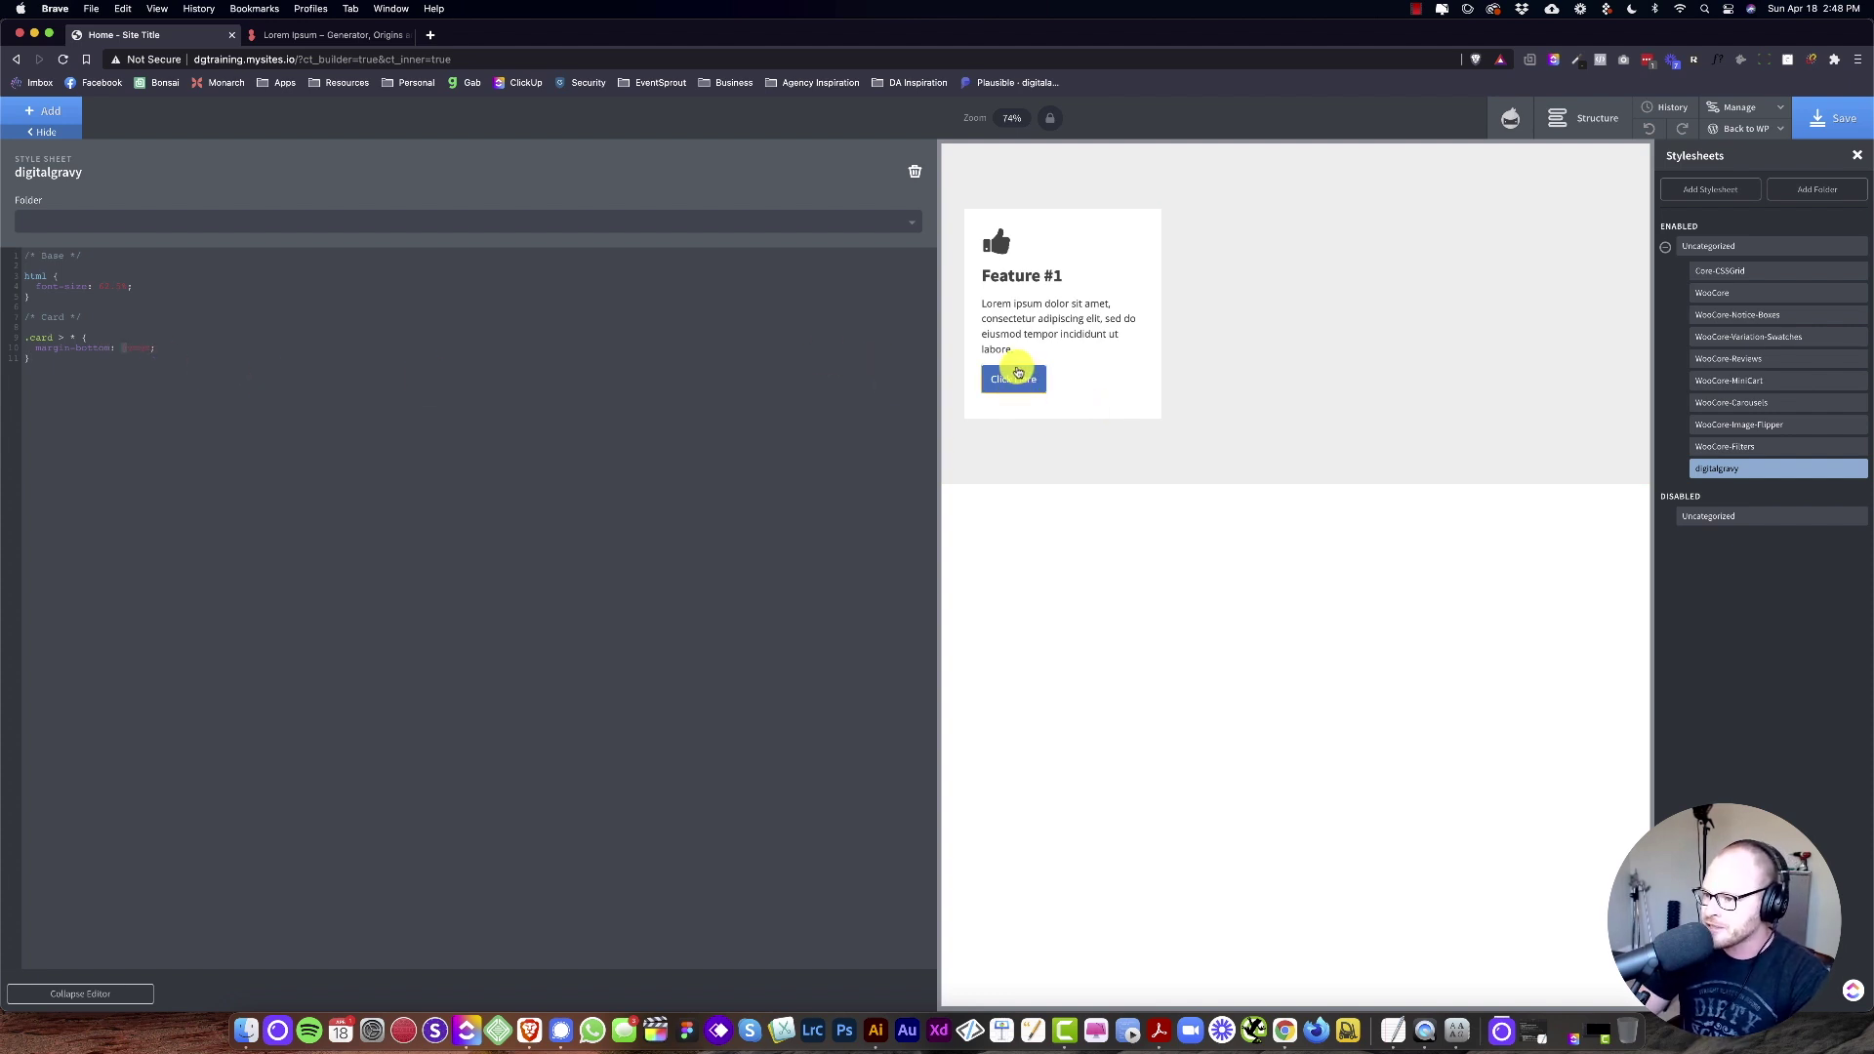
{"action": "left_click", "coordinate": [479, 388]}
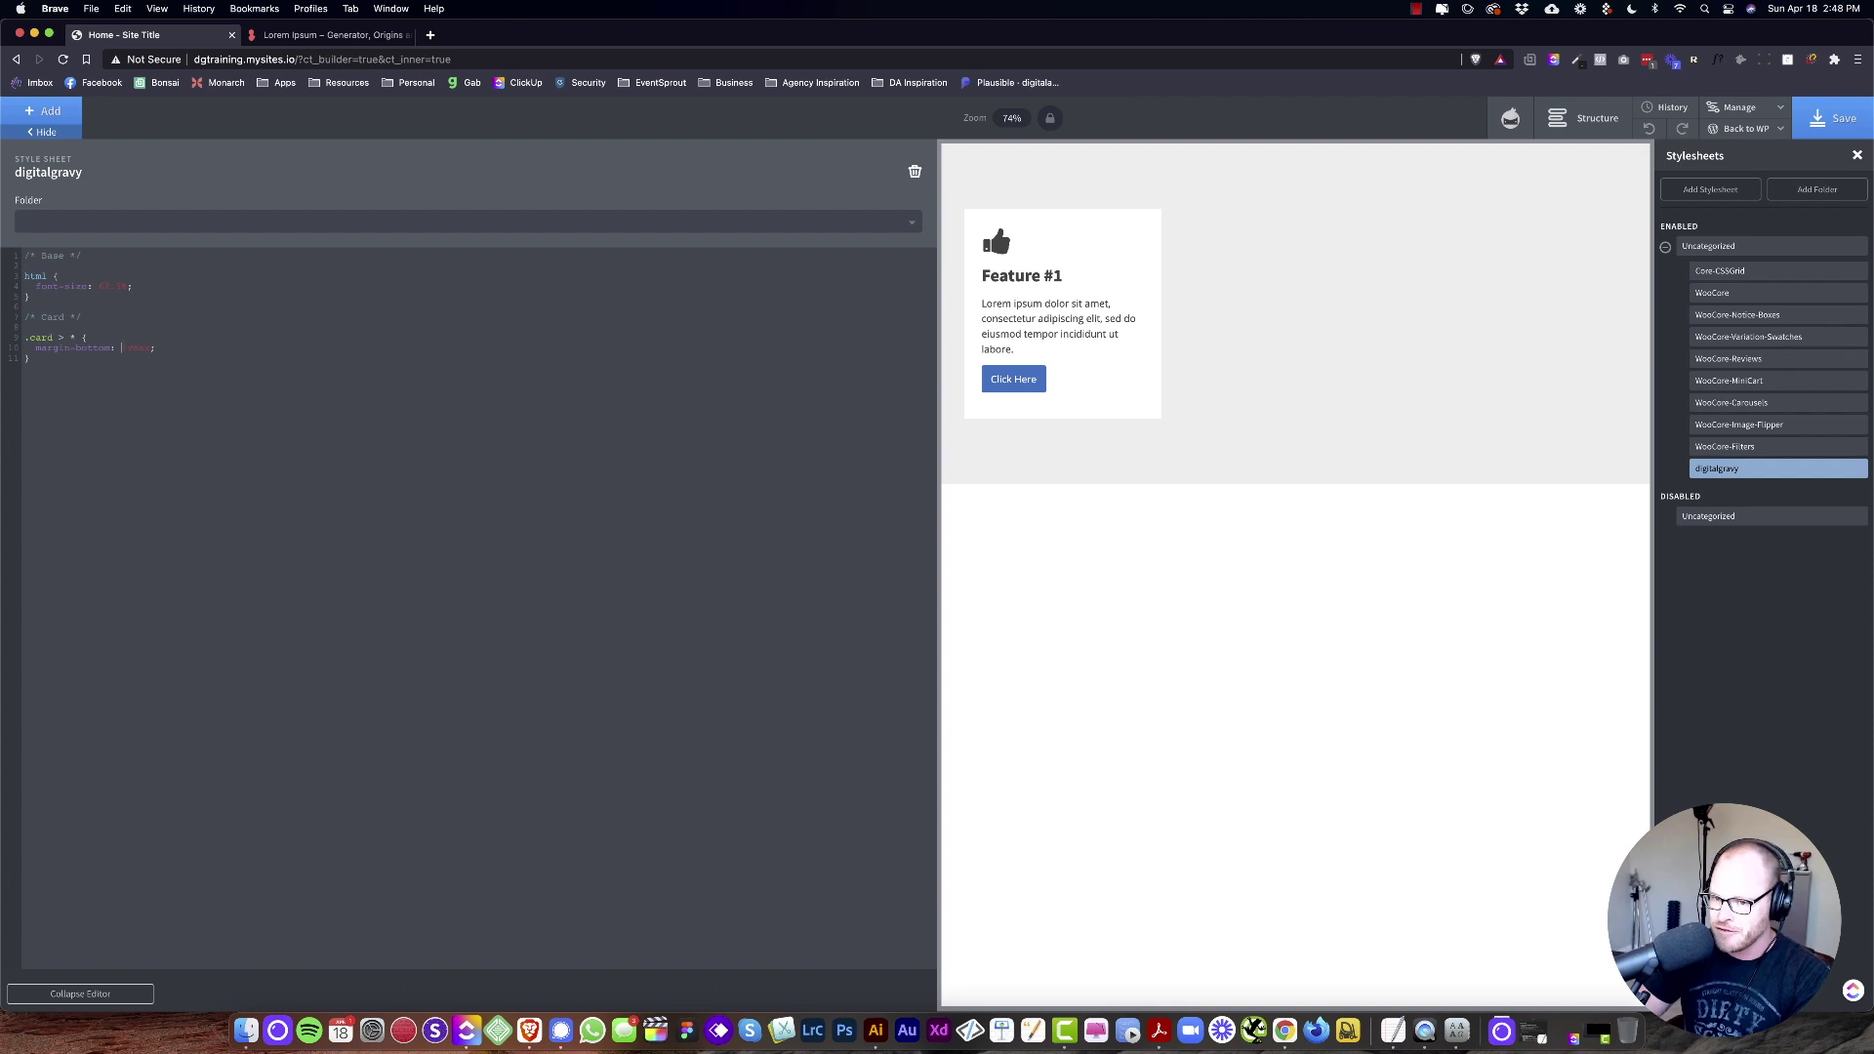
{"action": "key", "text": "BackSpace"}
{"action": "key", "text": "BackSpace"}
{"action": "key", "text": "BackSpace"}
{"action": "key", "text": "BackSpace"}
{"action": "key", "text": "BackSpace"}
{"action": "key", "text": "BackSpace"}
{"action": "type", "text": "top"}
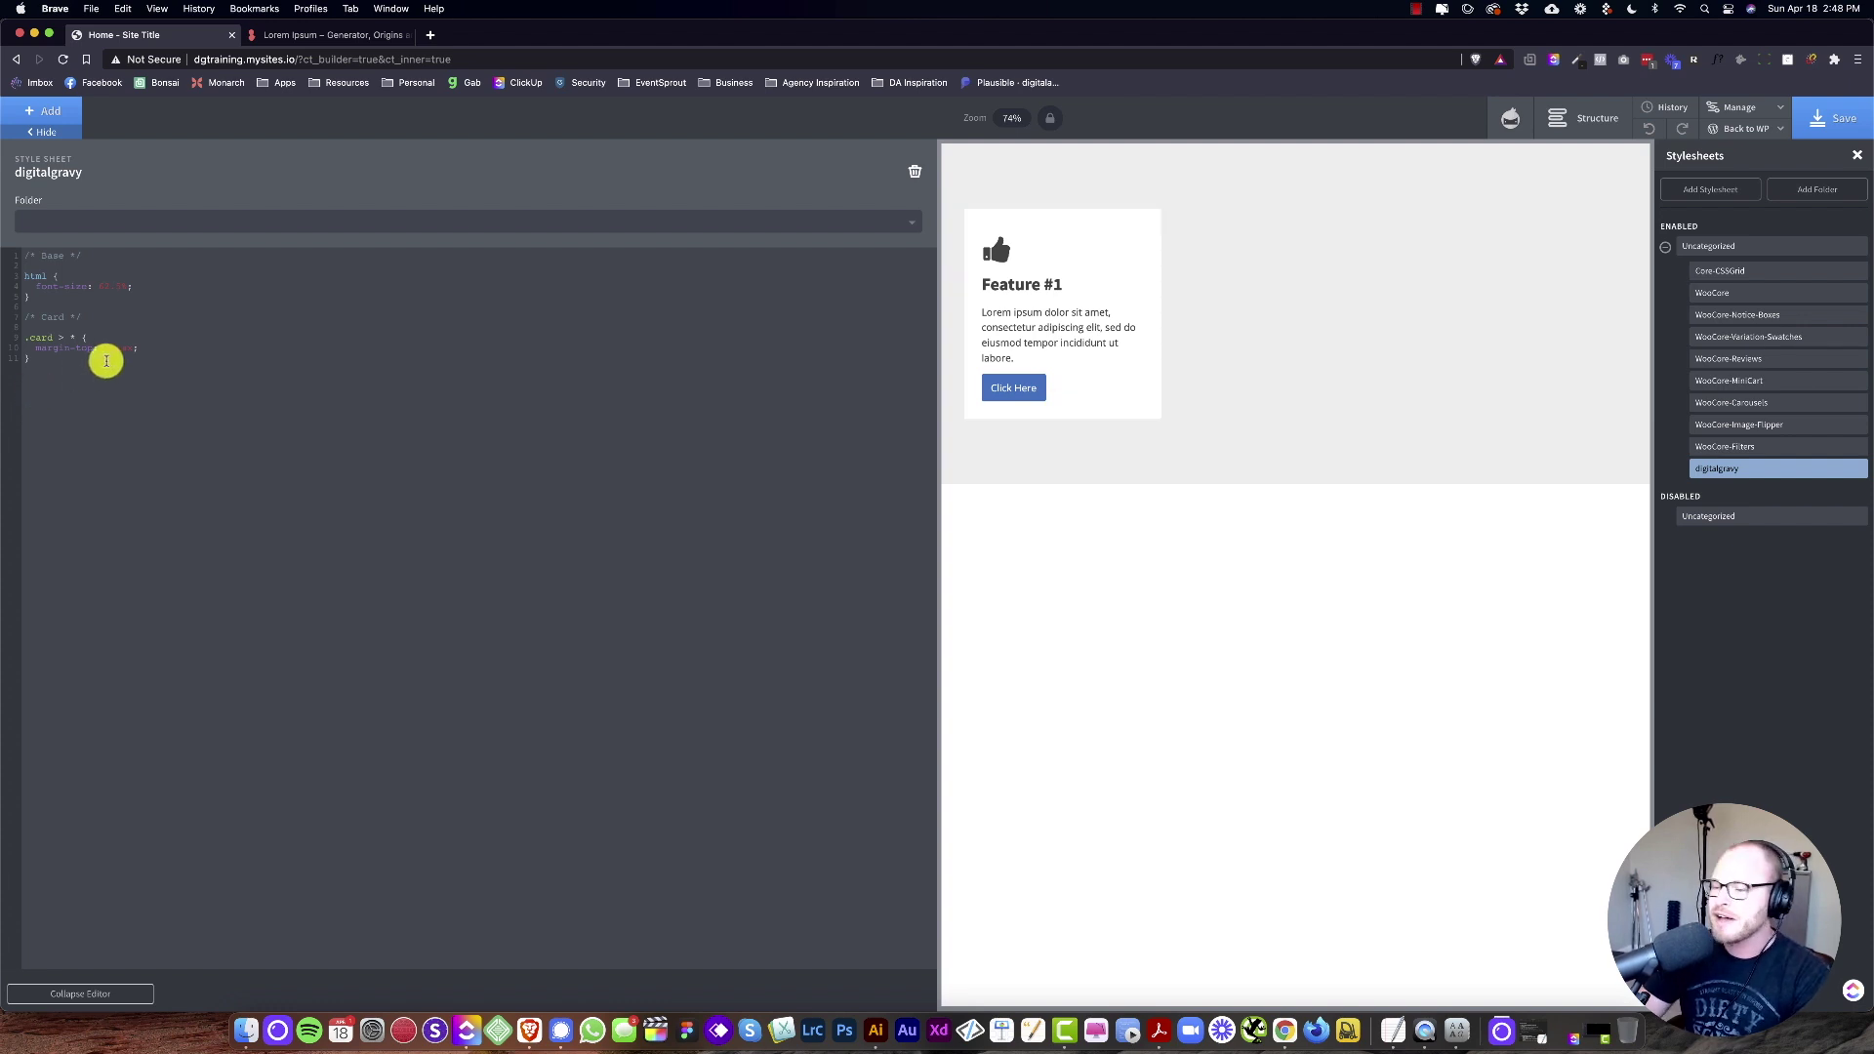
Step: Change the card rule's selector to ".card > * + *" so the first child gets no margin
{"action": "left_click", "coordinate": [75, 336]}
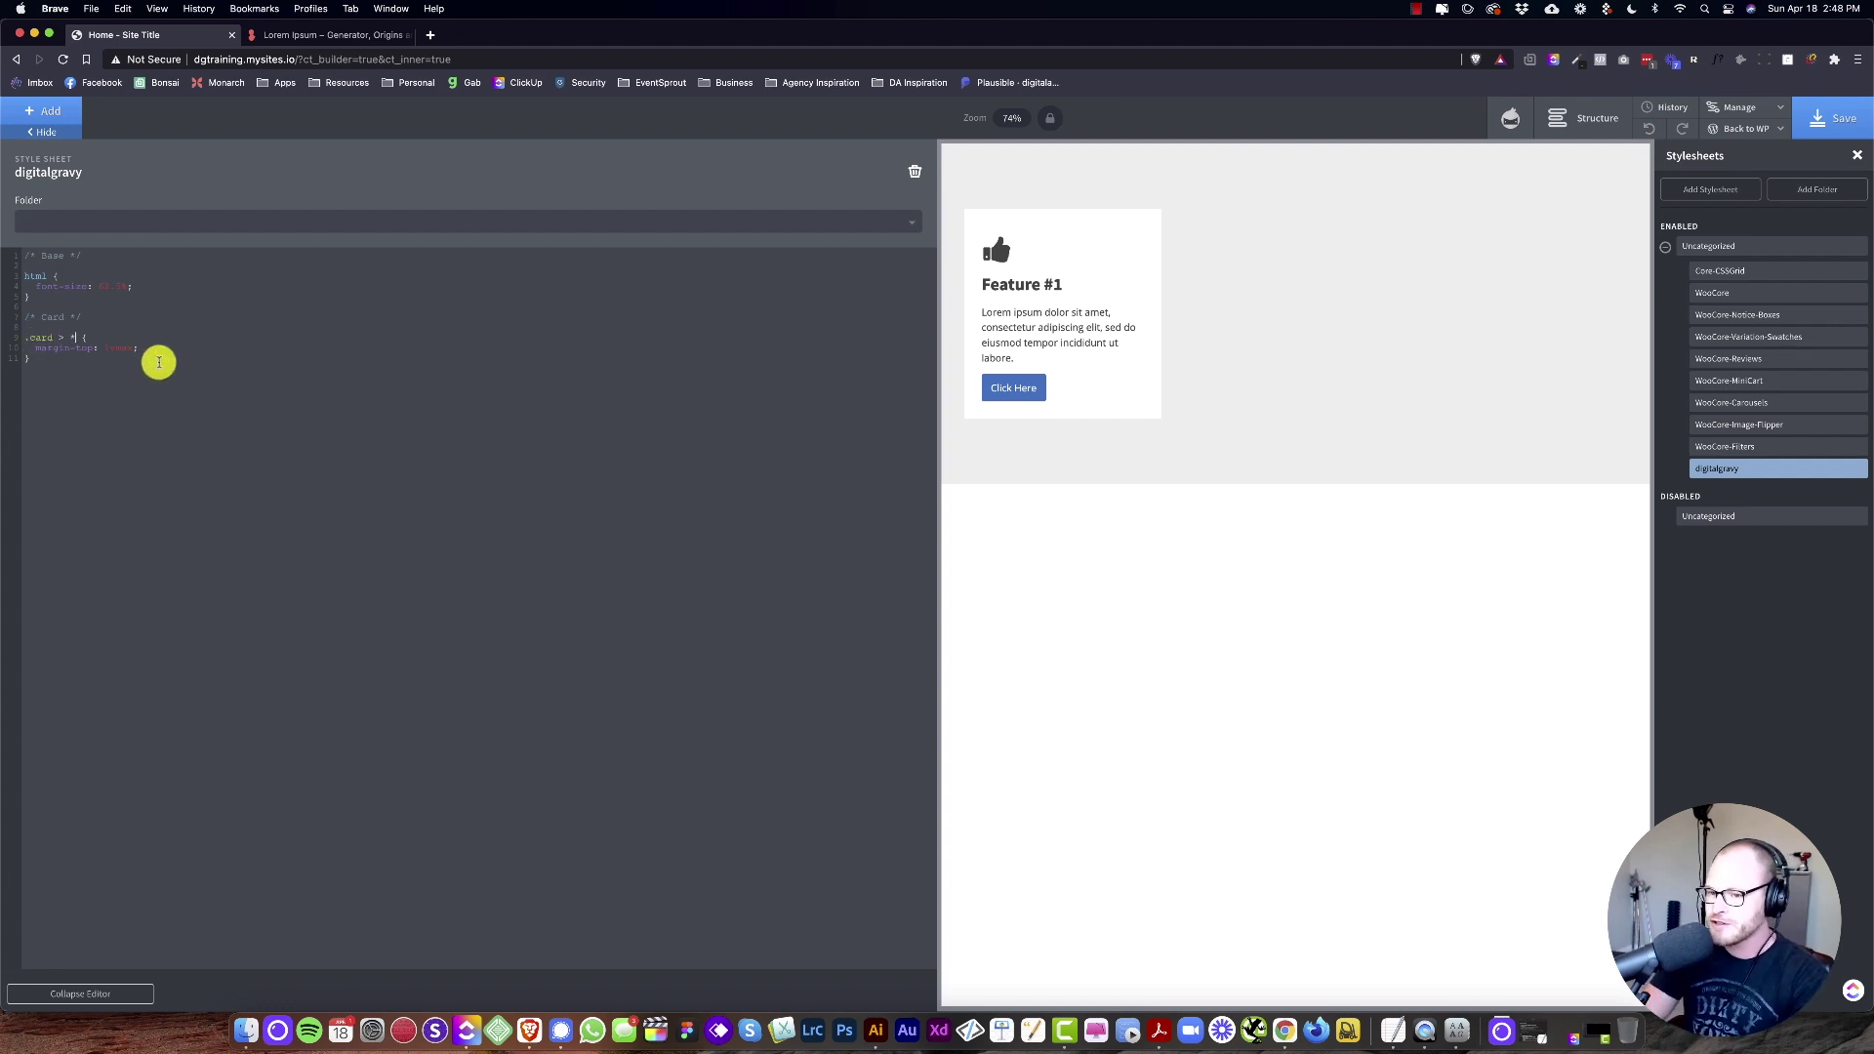
{"action": "key", "text": "BackSpace"}
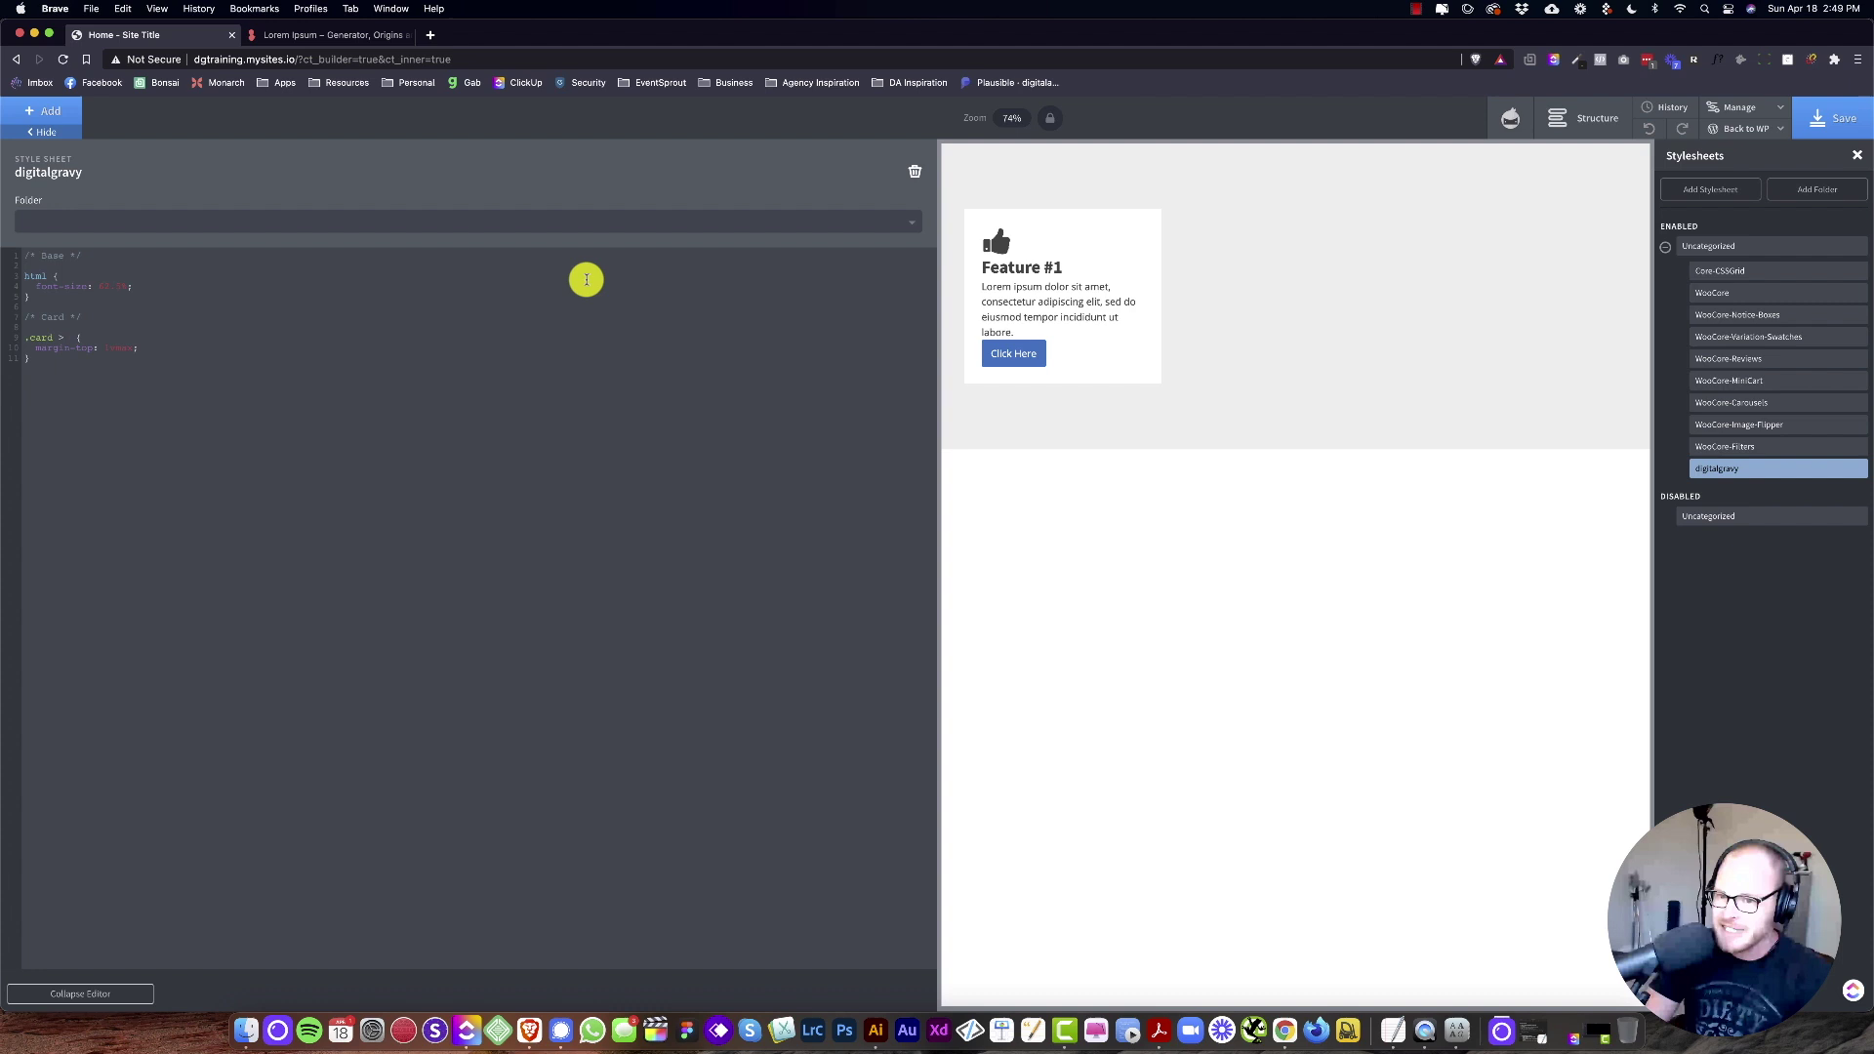
{"action": "type", "text": "* + *"}
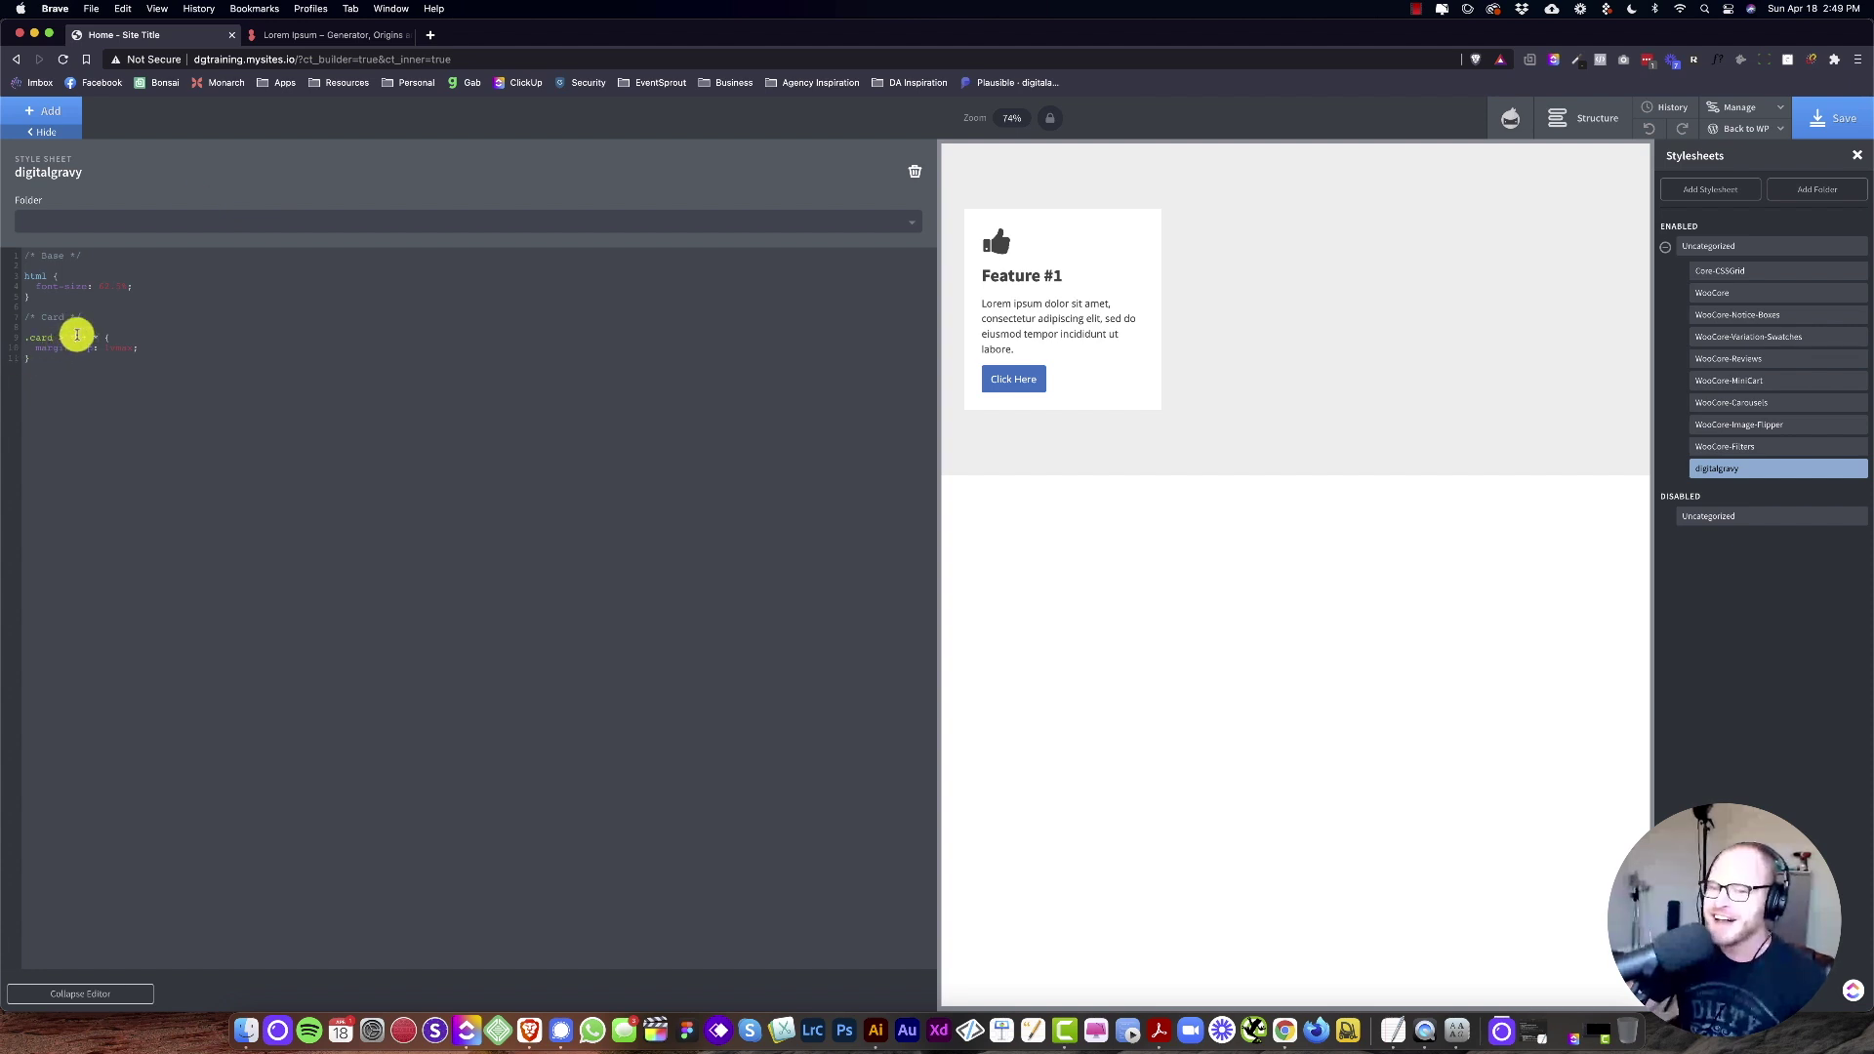
Step: Examine the ".card > * + *" rule in the digitalgravy stylesheet and its effect on the spacing between the first card's elements
{"action": "mouse_move", "coordinate": [25, 337]}
{"action": "left_mouse_down"}
{"action": "mouse_move", "coordinate": [71, 342]}
{"action": "mouse_move", "coordinate": [54, 337]}
{"action": "left_mouse_up"}
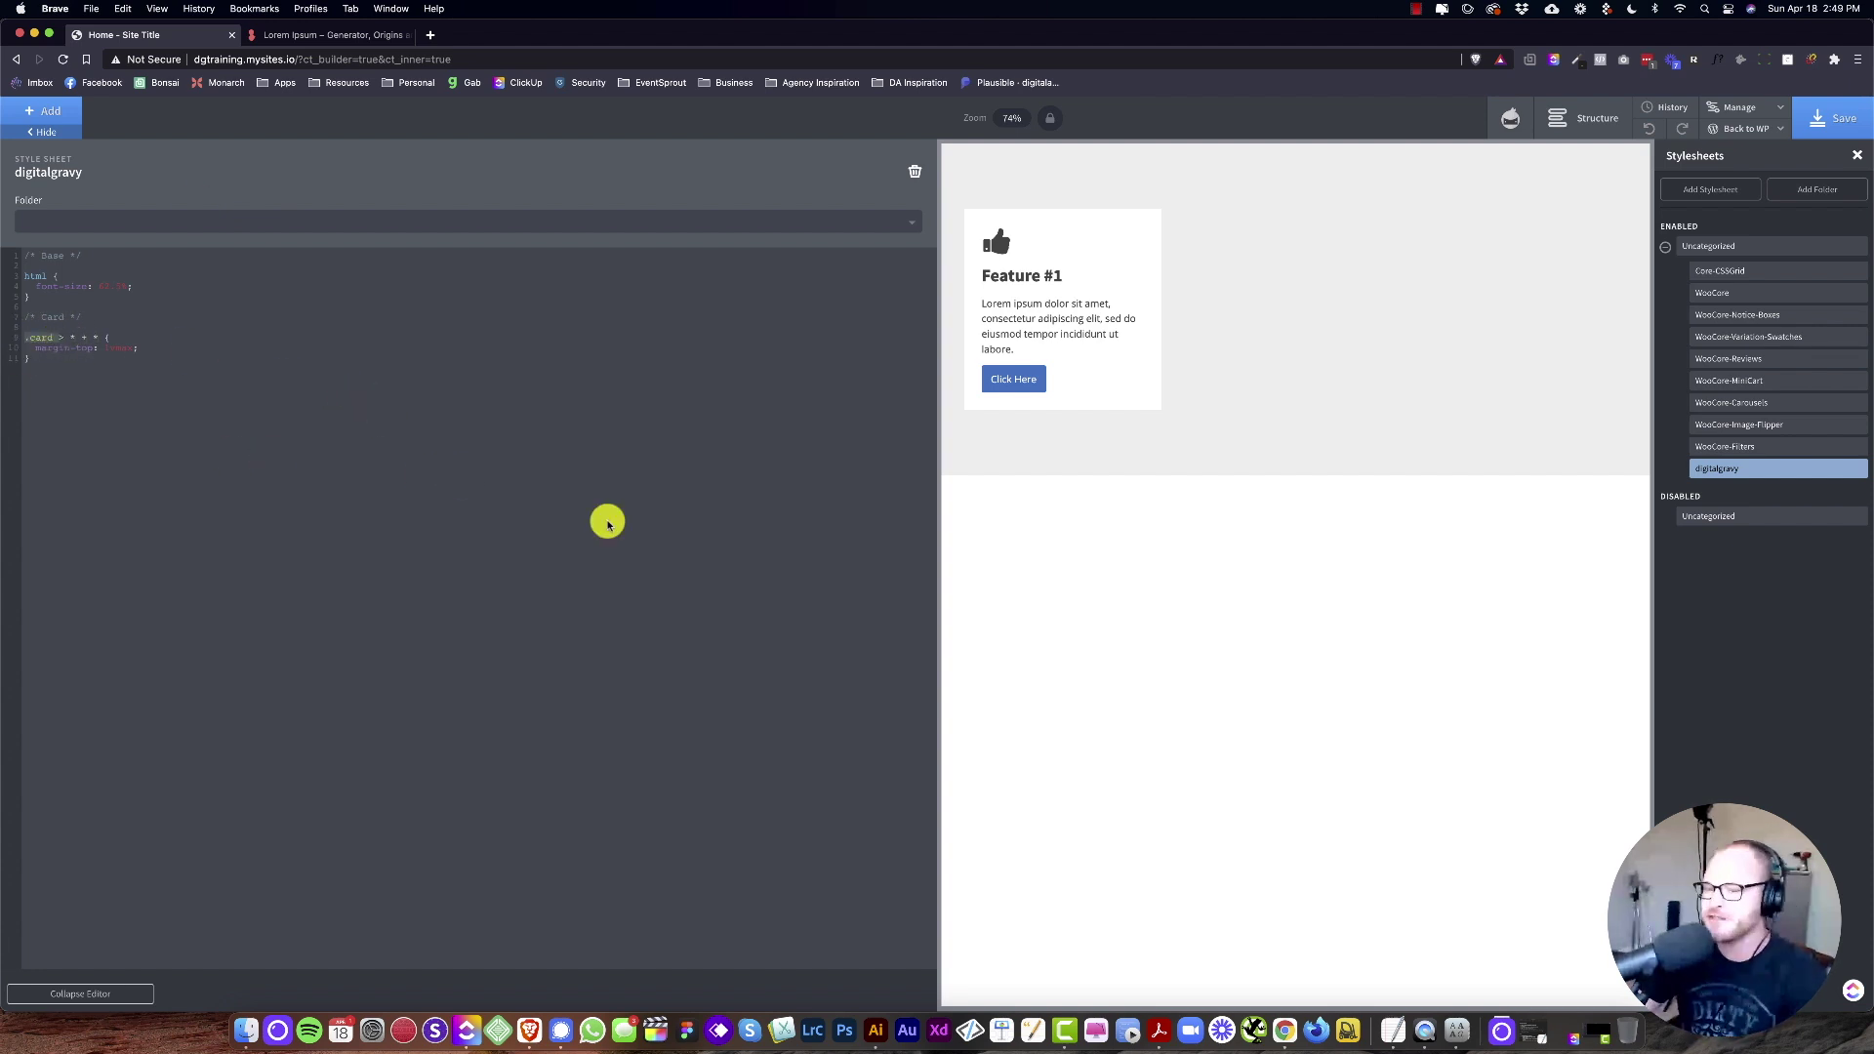
{"action": "left_click", "coordinate": [76, 348]}
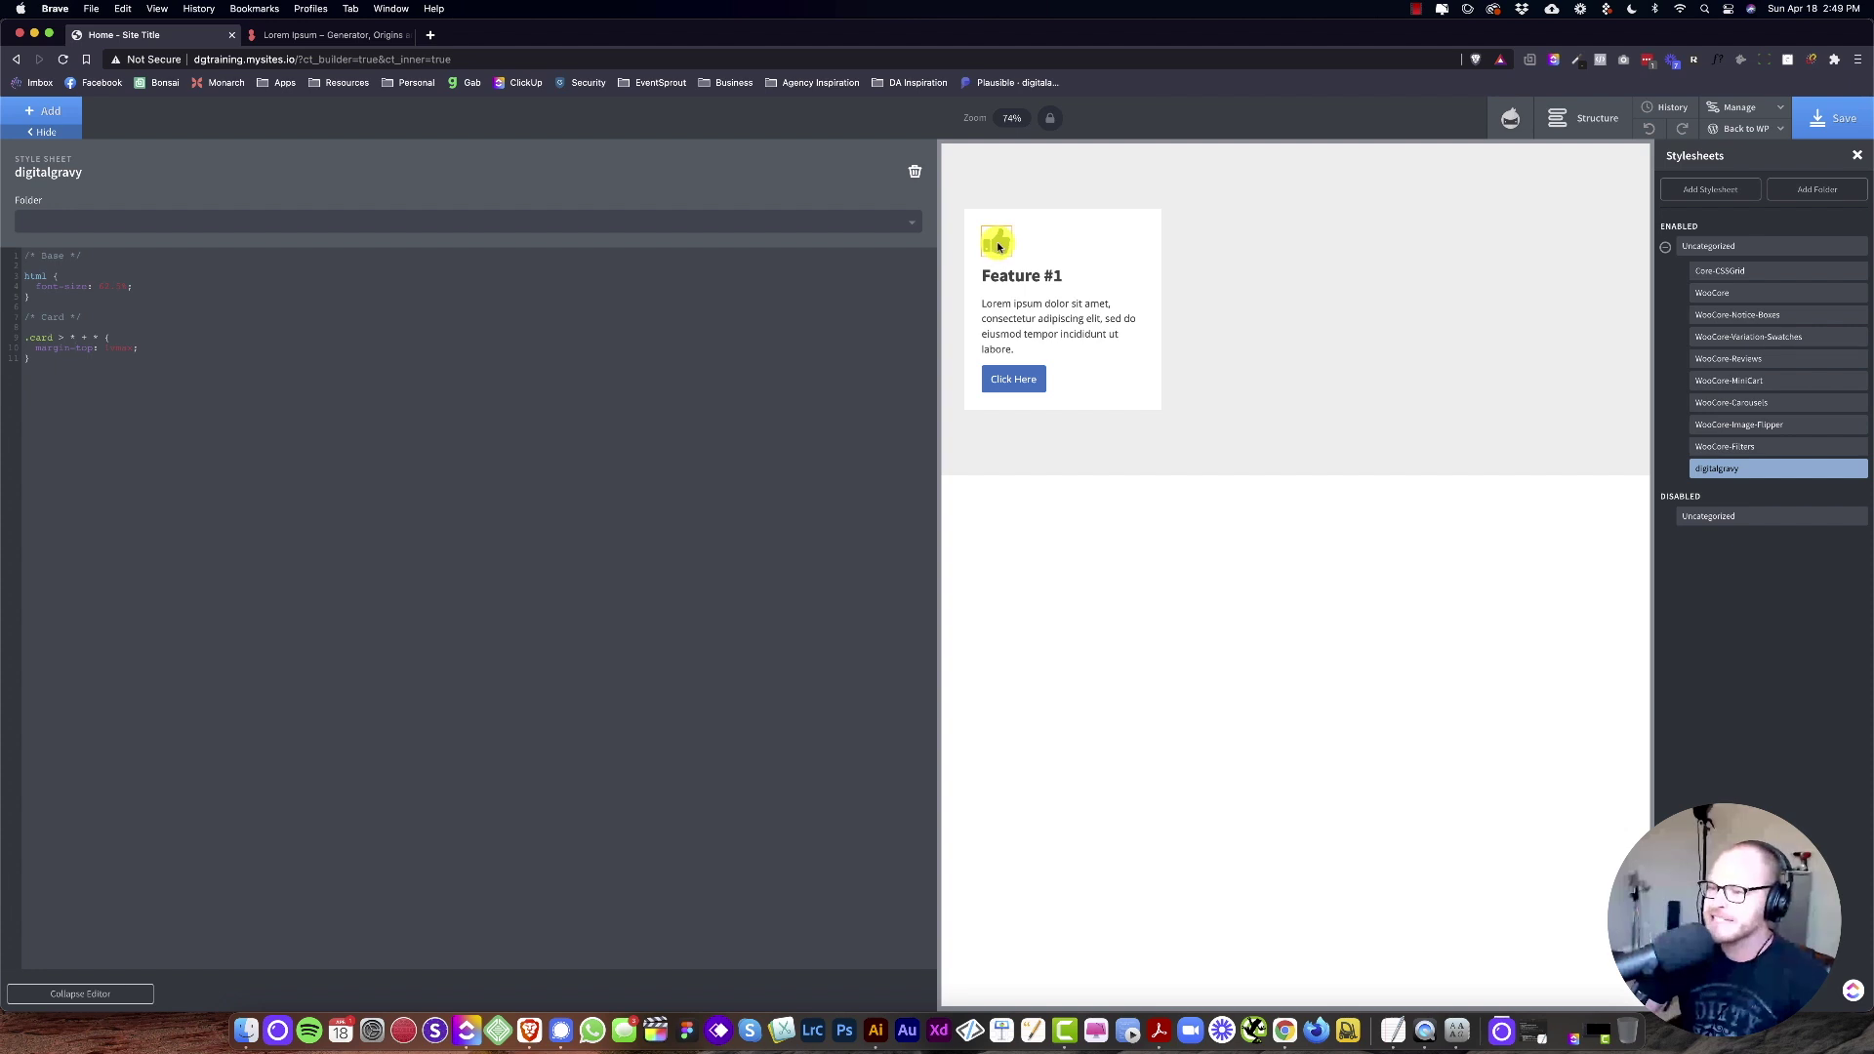
{"action": "double_click", "coordinate": [85, 348]}
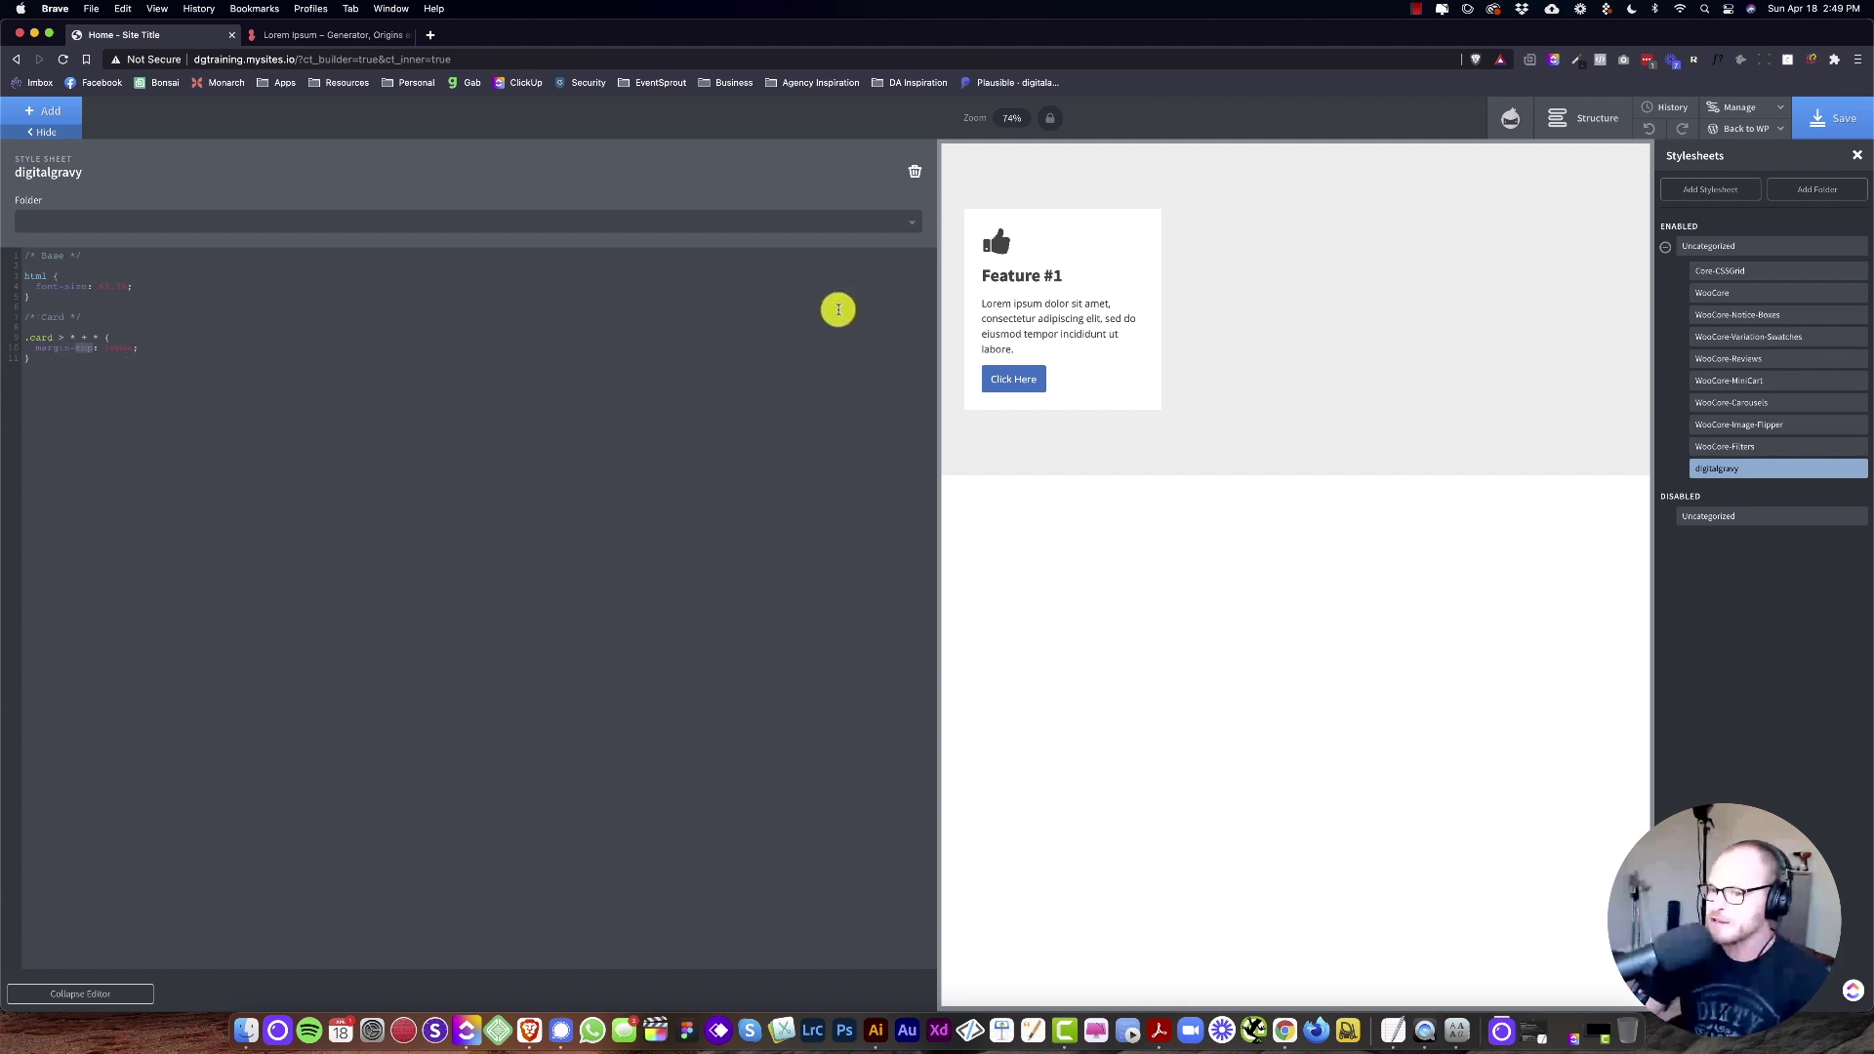
{"action": "left_click", "coordinate": [1133, 245]}
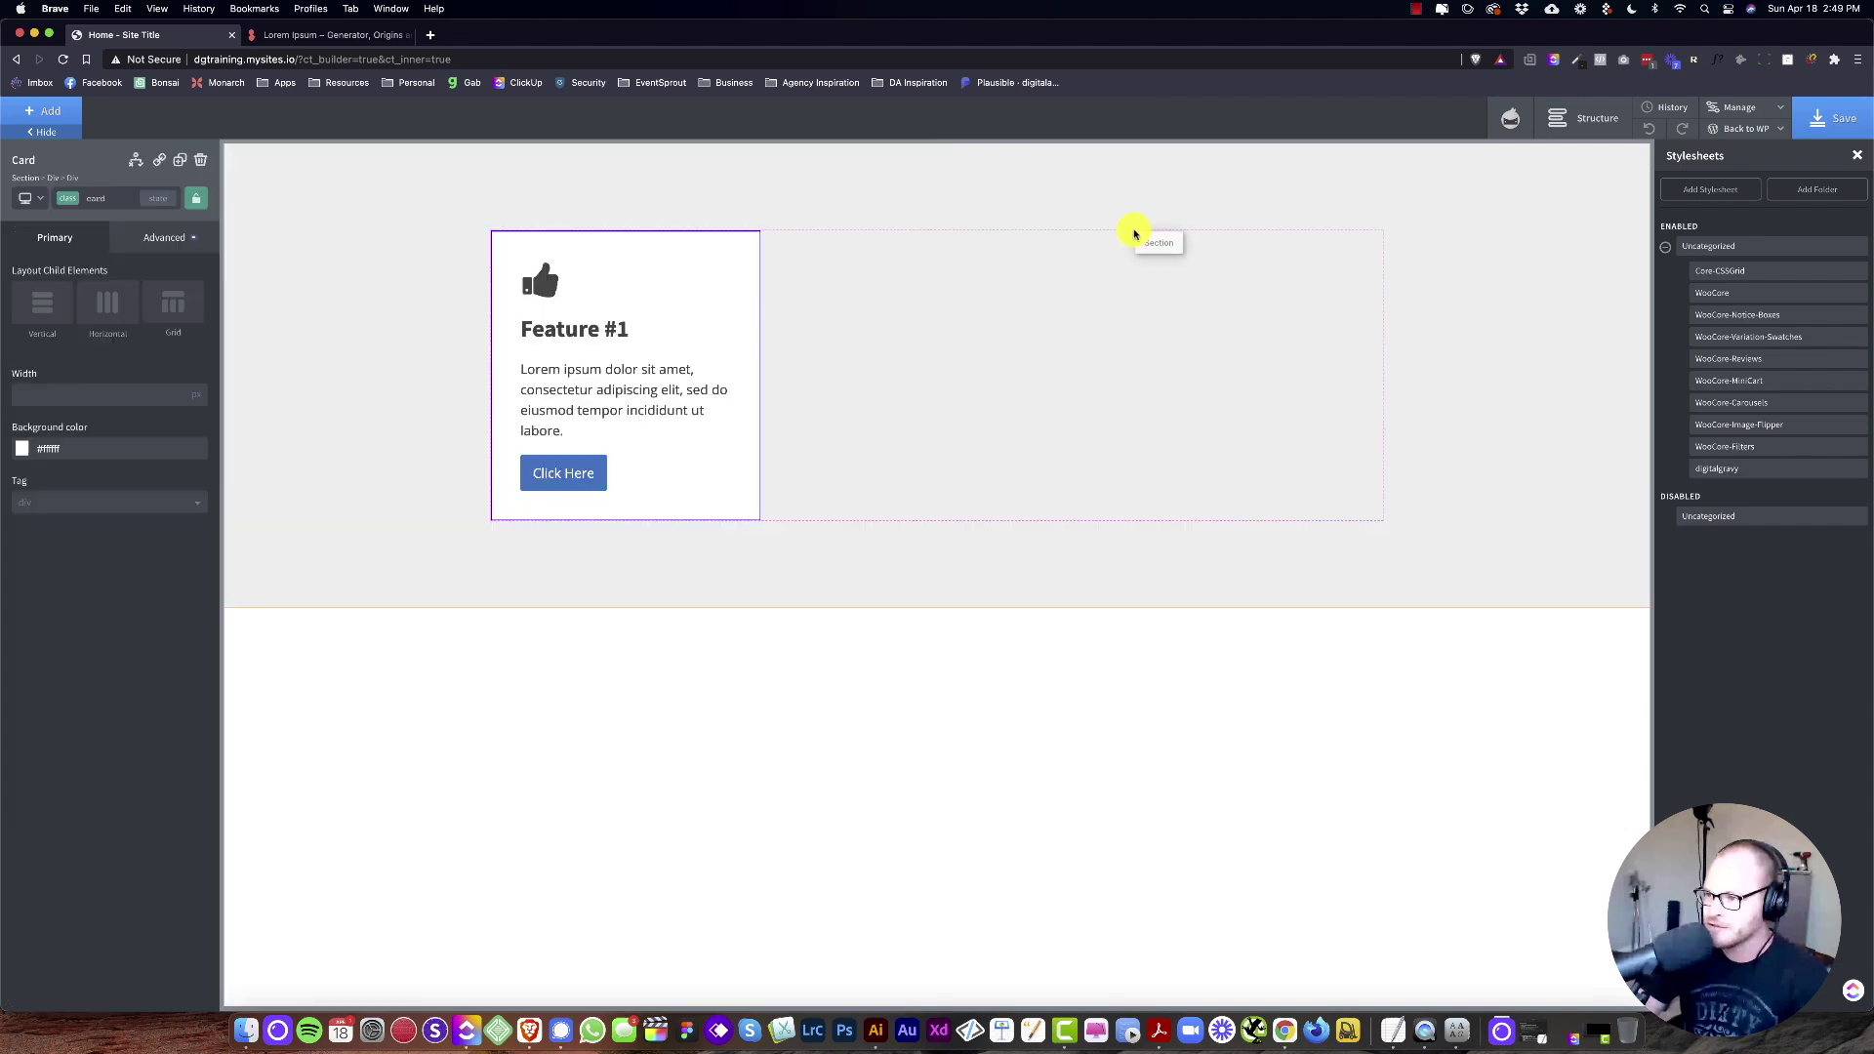
{"action": "left_click", "coordinate": [1129, 231]}
{"action": "left_click", "coordinate": [716, 265]}
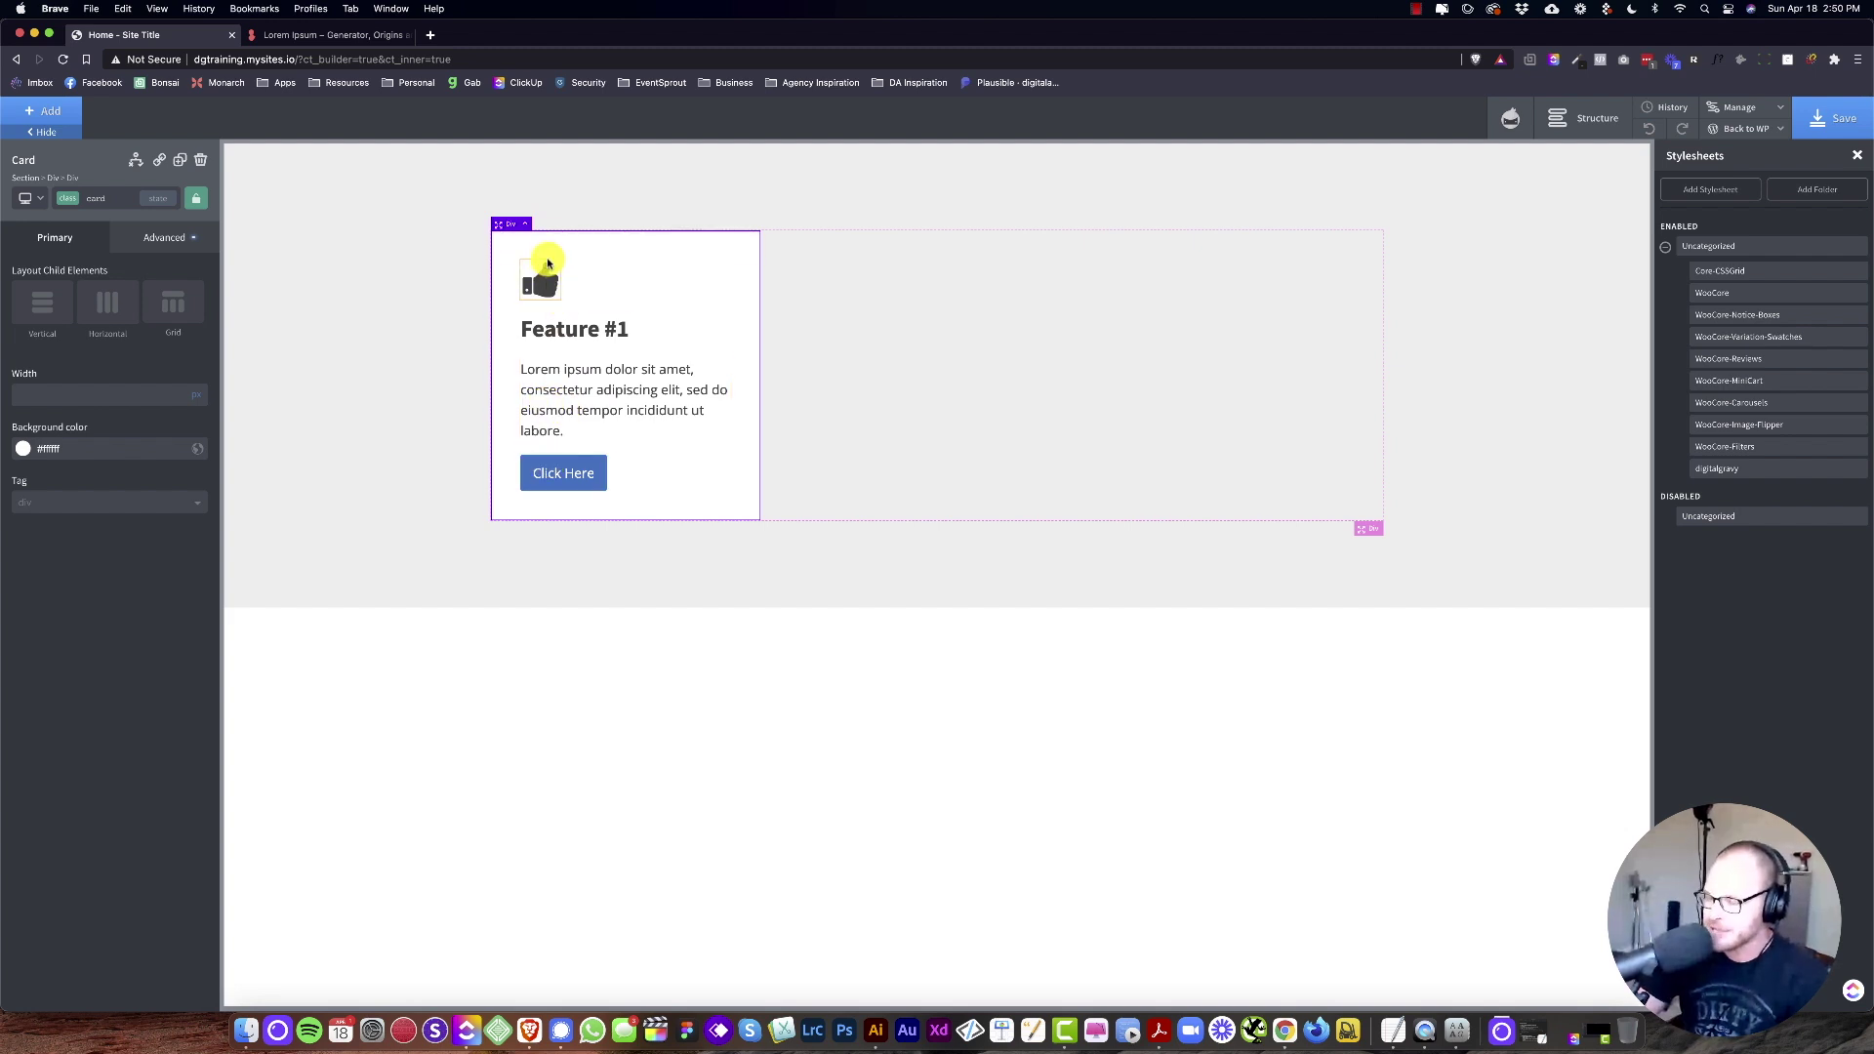
{"action": "left_click_drag", "start_coordinate": [548, 264], "coordinate": [677, 510]}
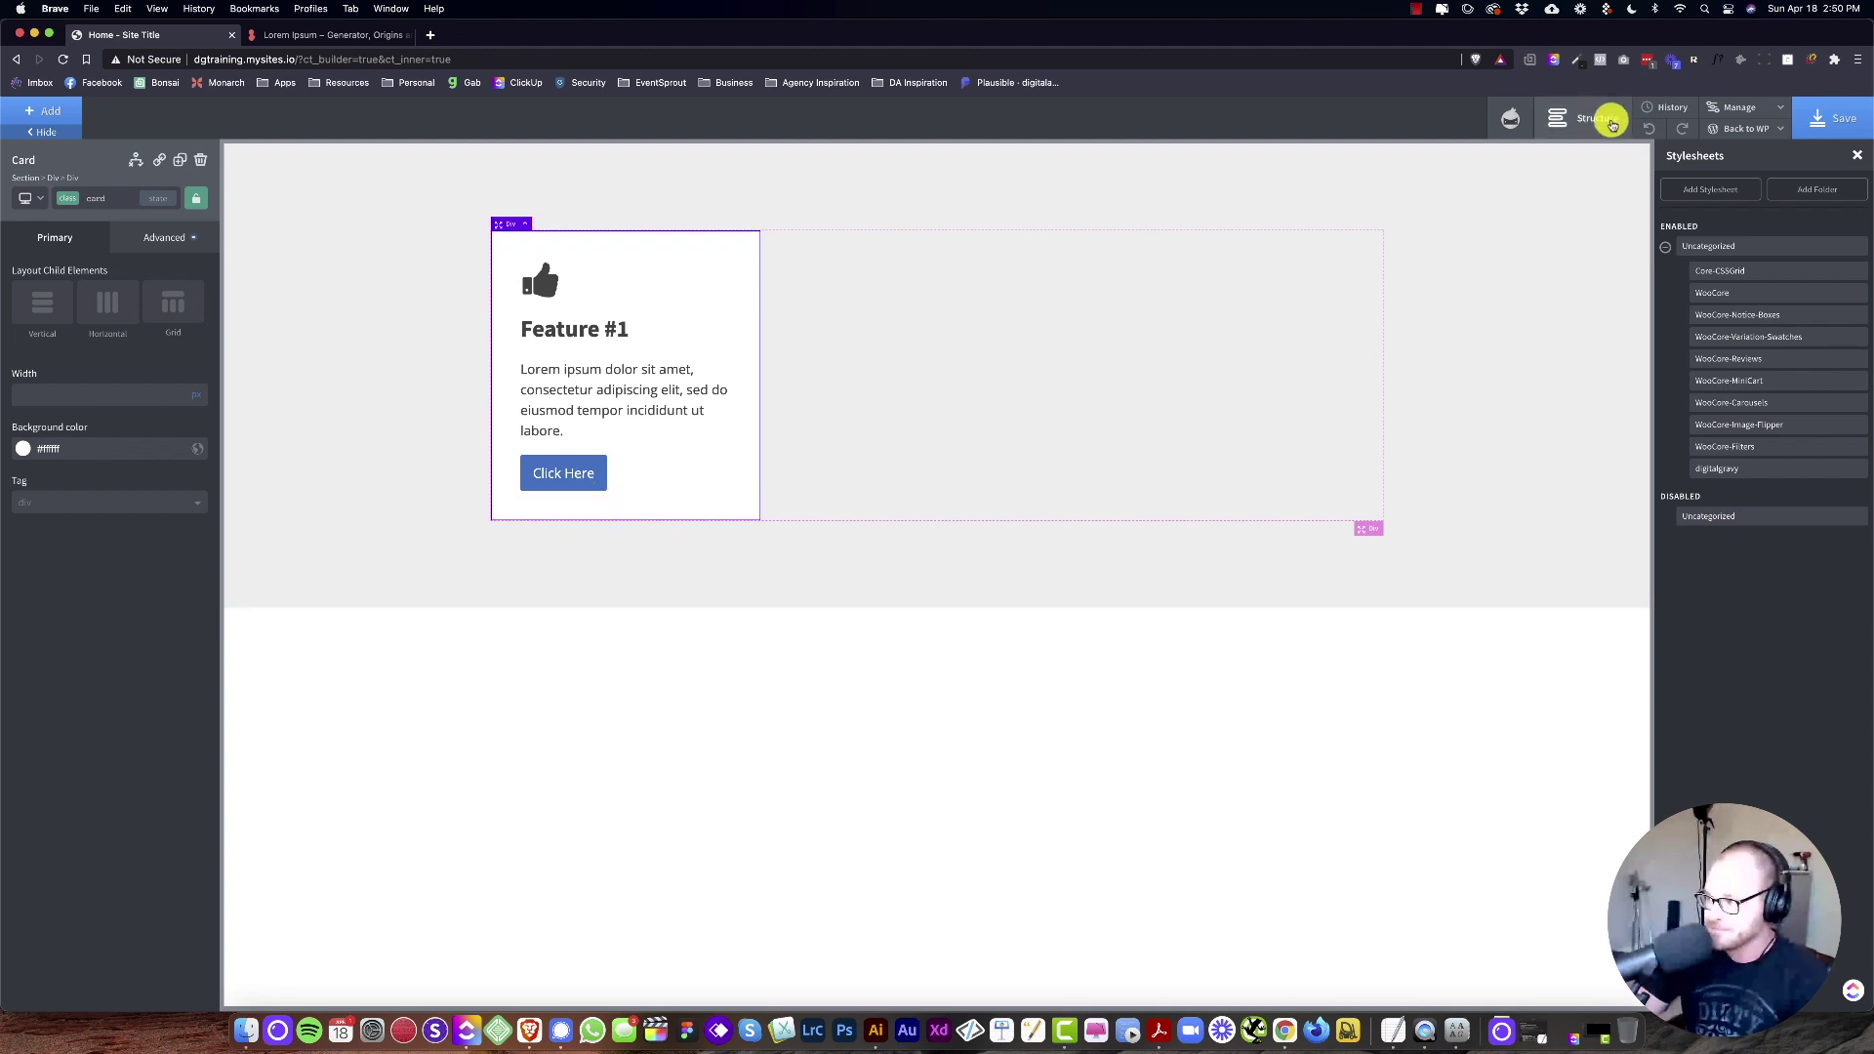
{"action": "left_click", "coordinate": [1722, 468]}
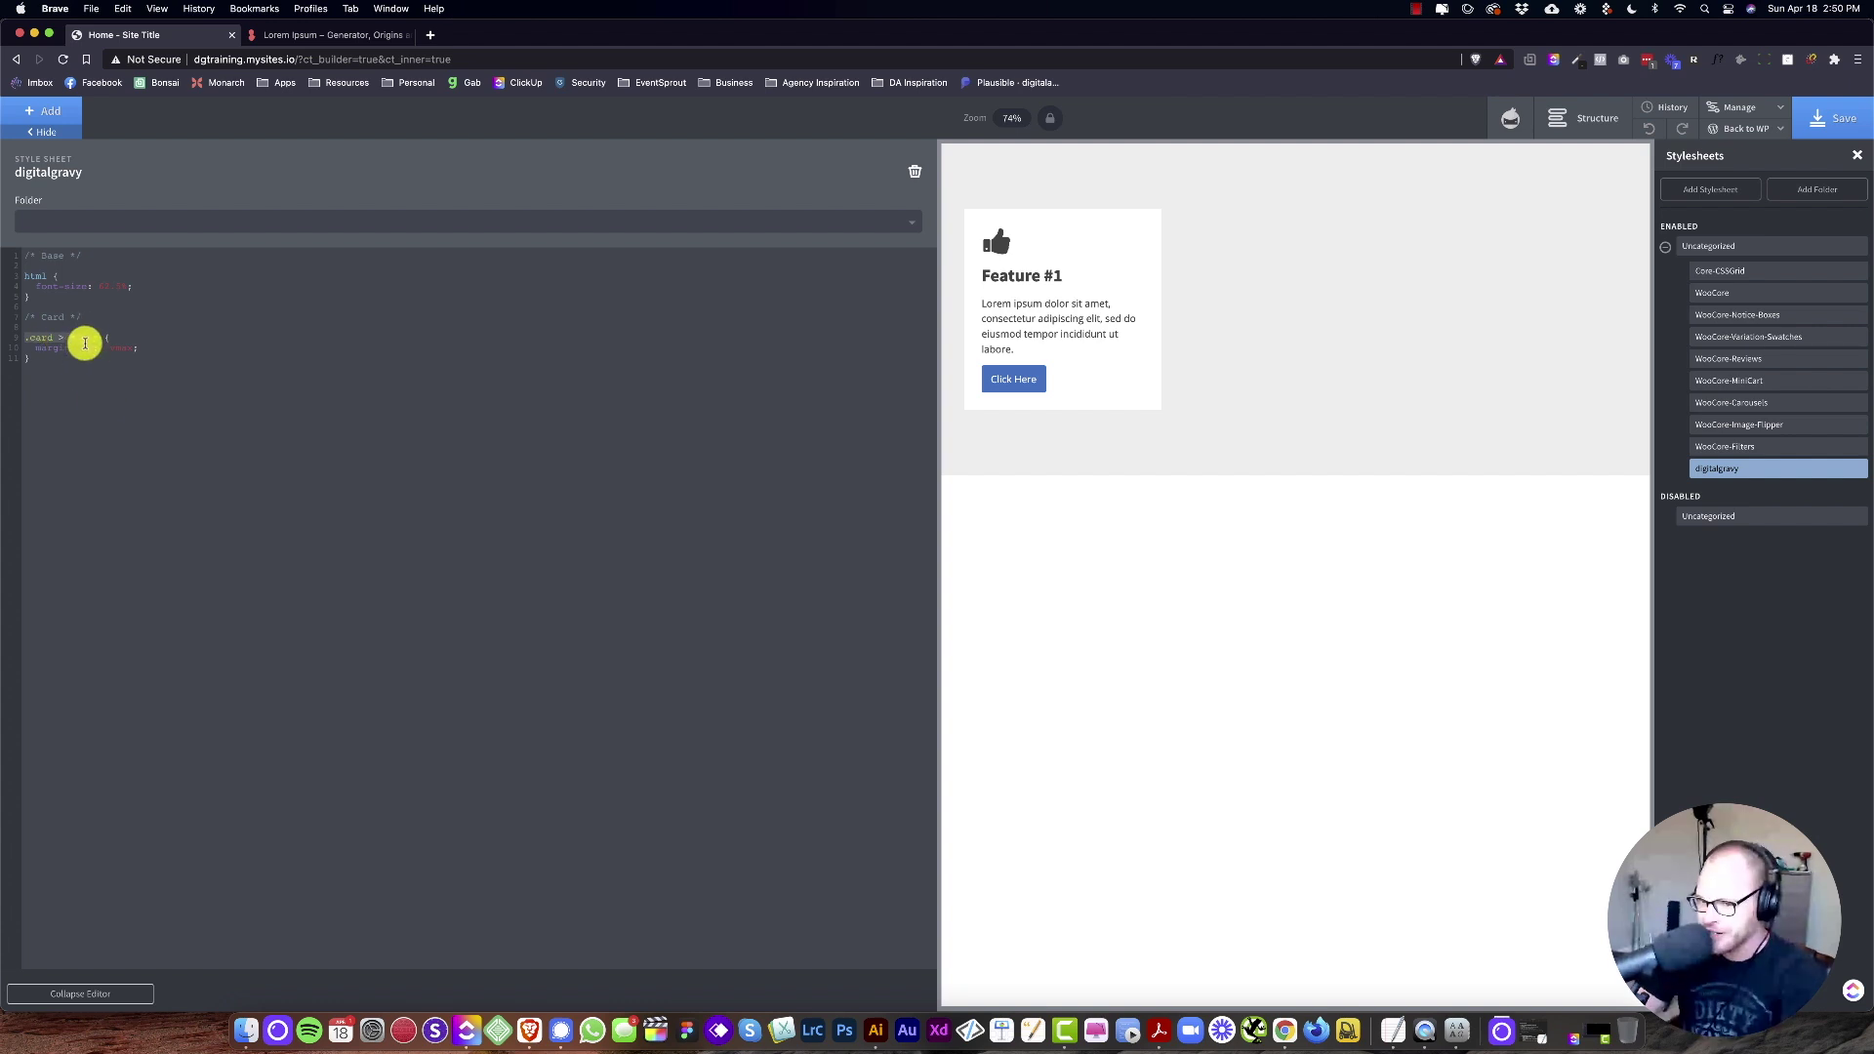
{"action": "left_click", "coordinate": [172, 358]}
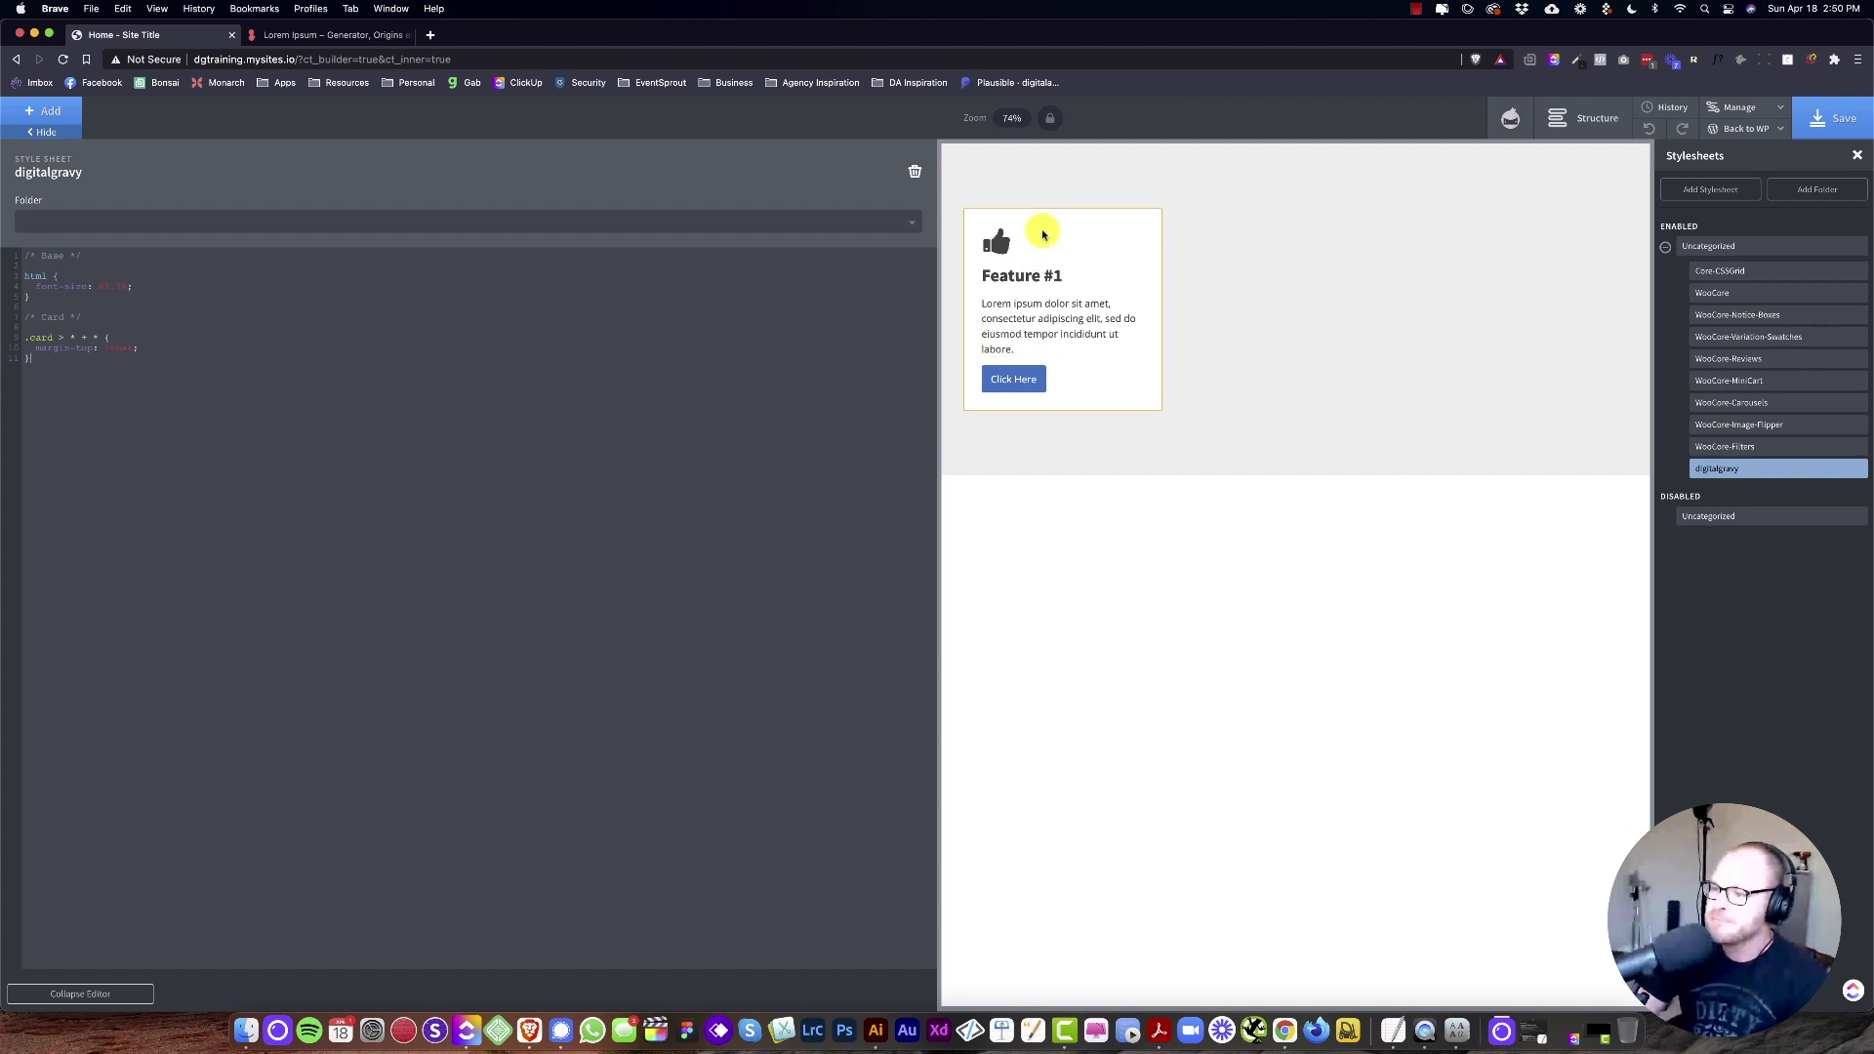
Step: Add a new div beside the first card in the three-column layout and assign it the card class
{"action": "left_click", "coordinate": [1043, 235]}
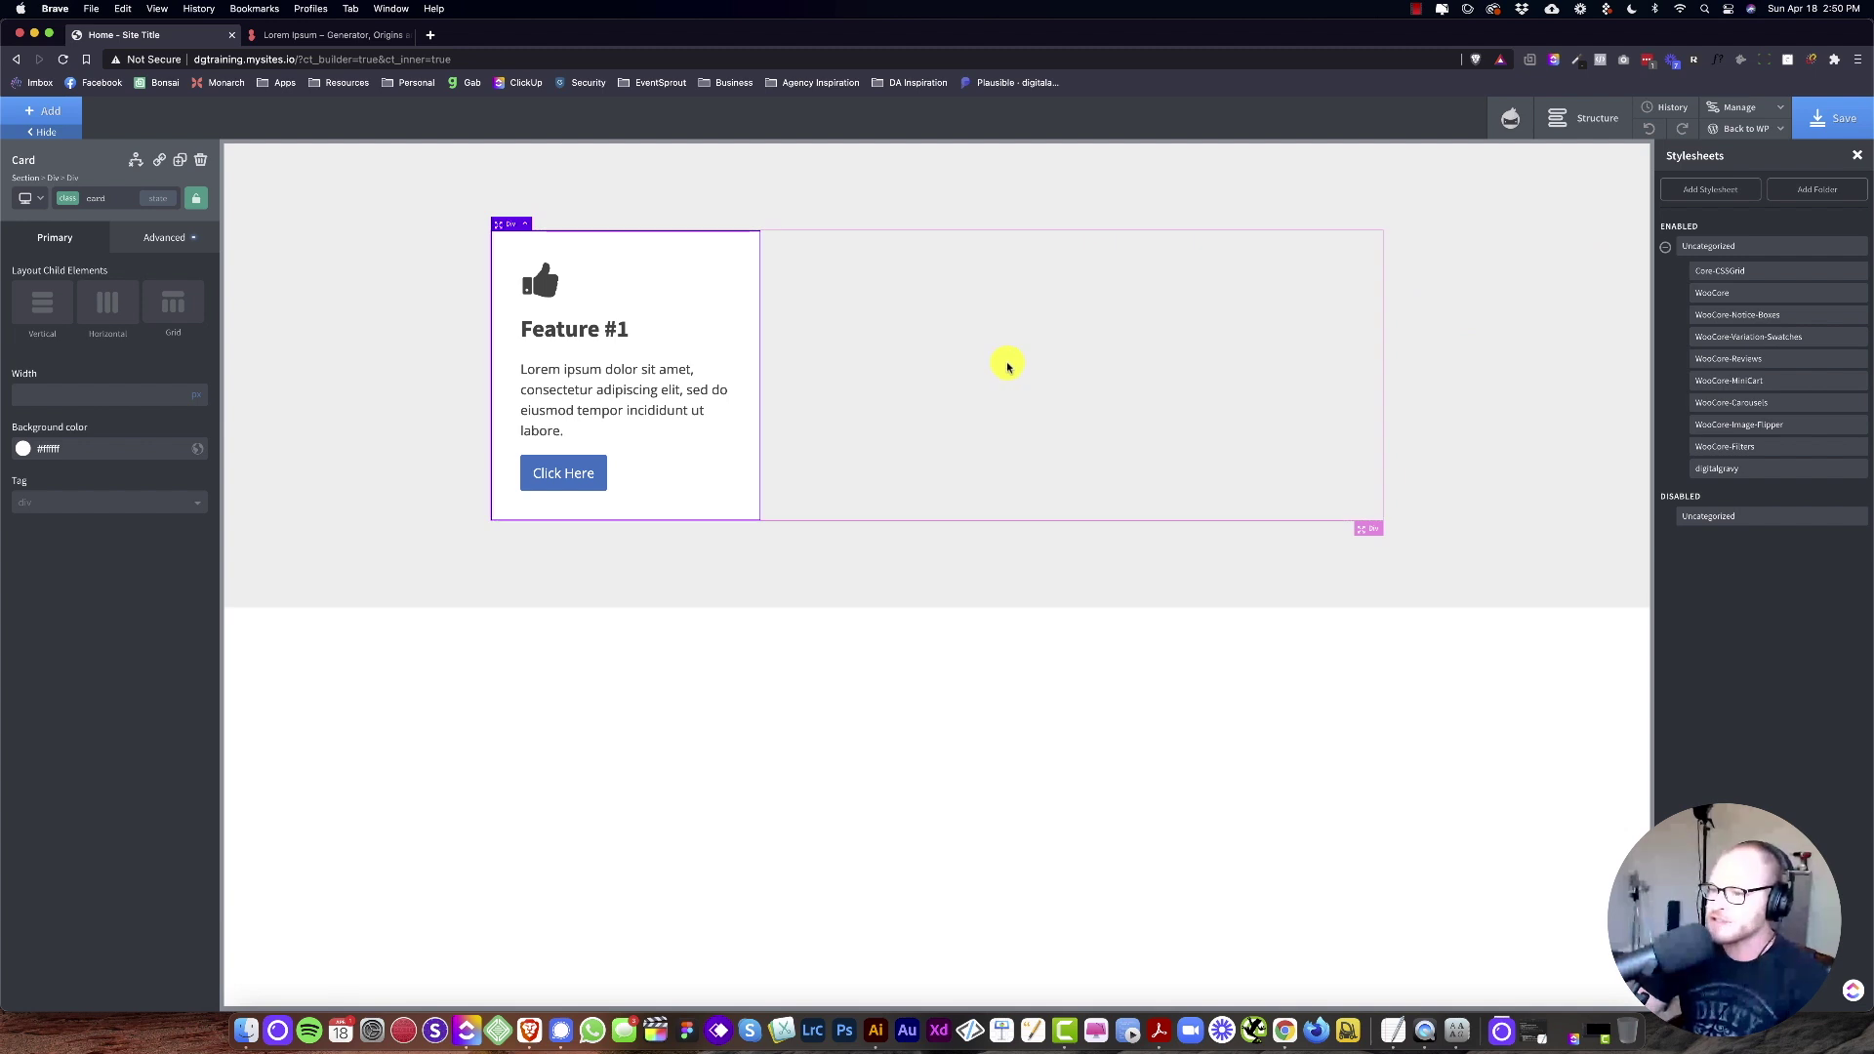
{"action": "left_click", "coordinate": [42, 111]}
{"action": "type", "text": "div"}
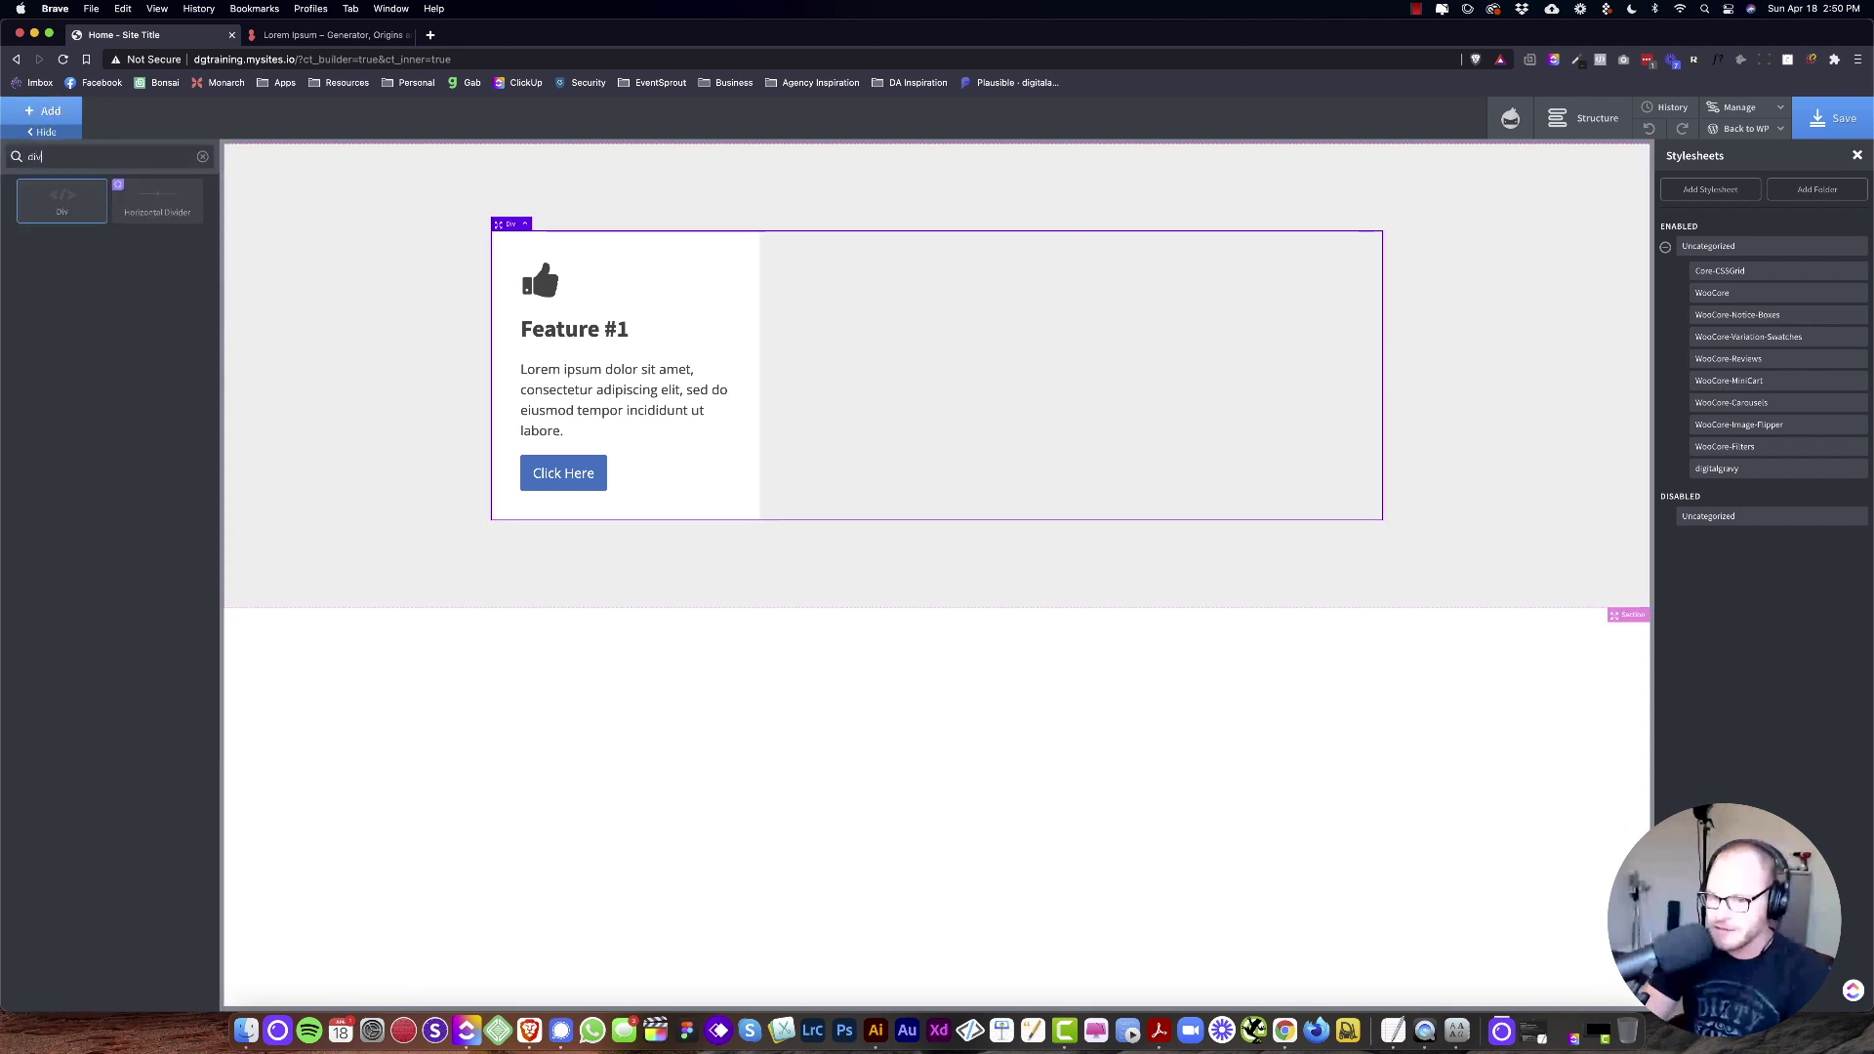
{"action": "left_click", "coordinate": [61, 200]}
{"action": "left_click", "coordinate": [79, 198]}
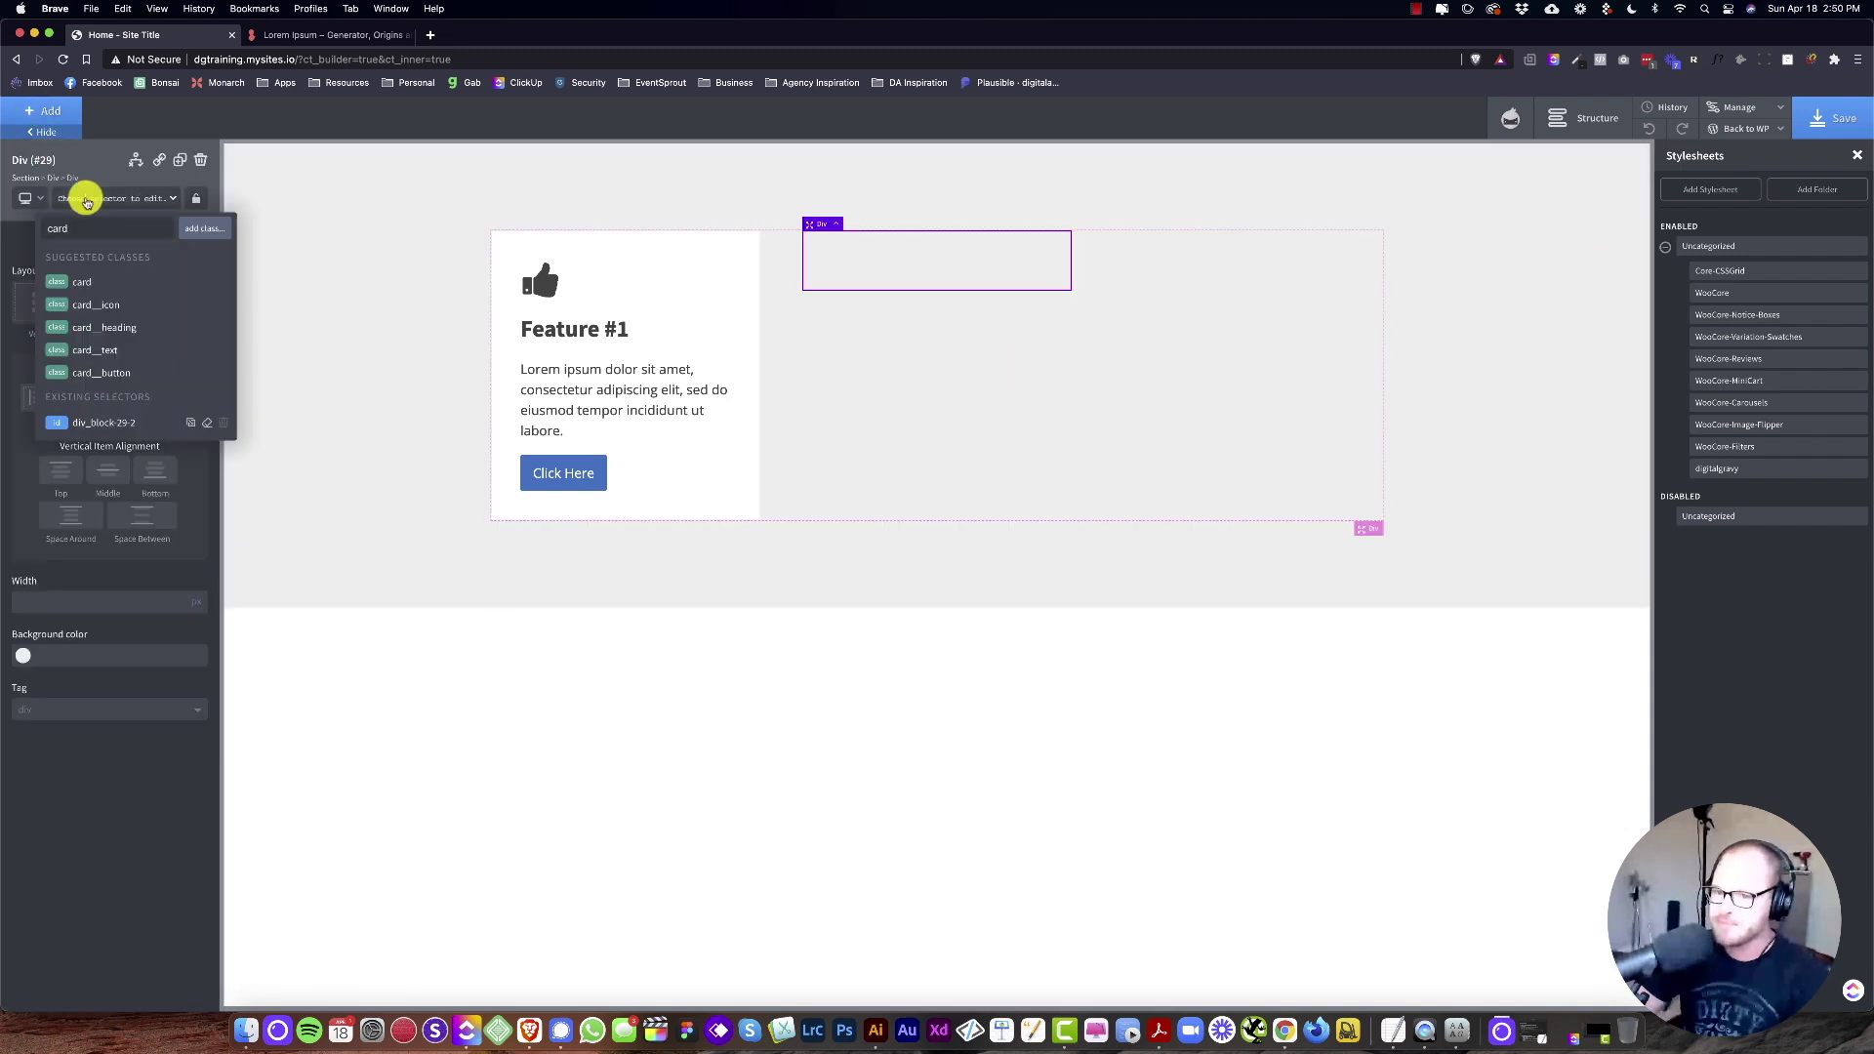
{"action": "type", "text": "card"}
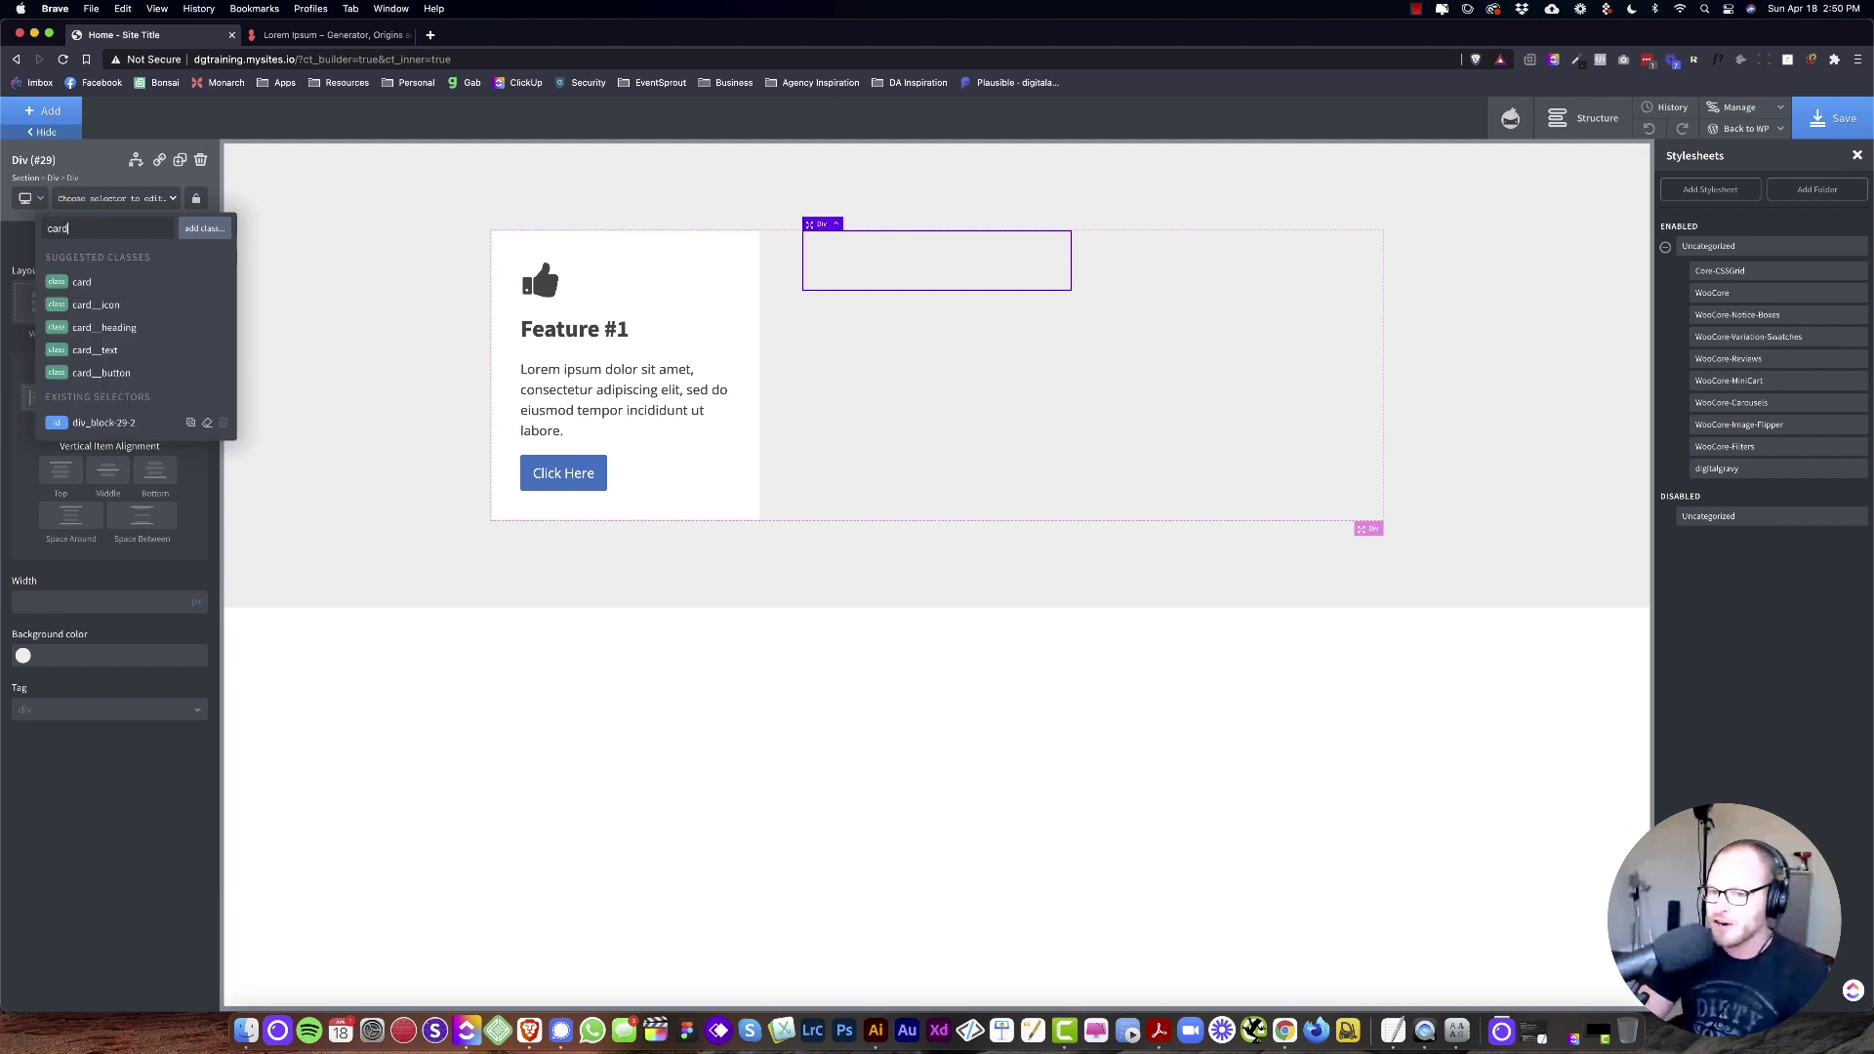
{"action": "left_click", "coordinate": [82, 281]}
Step: Add an icon element inside the new second card
{"action": "left_click", "coordinate": [54, 118]}
{"action": "type", "text": "icon"}
{"action": "left_click", "coordinate": [138, 189]}
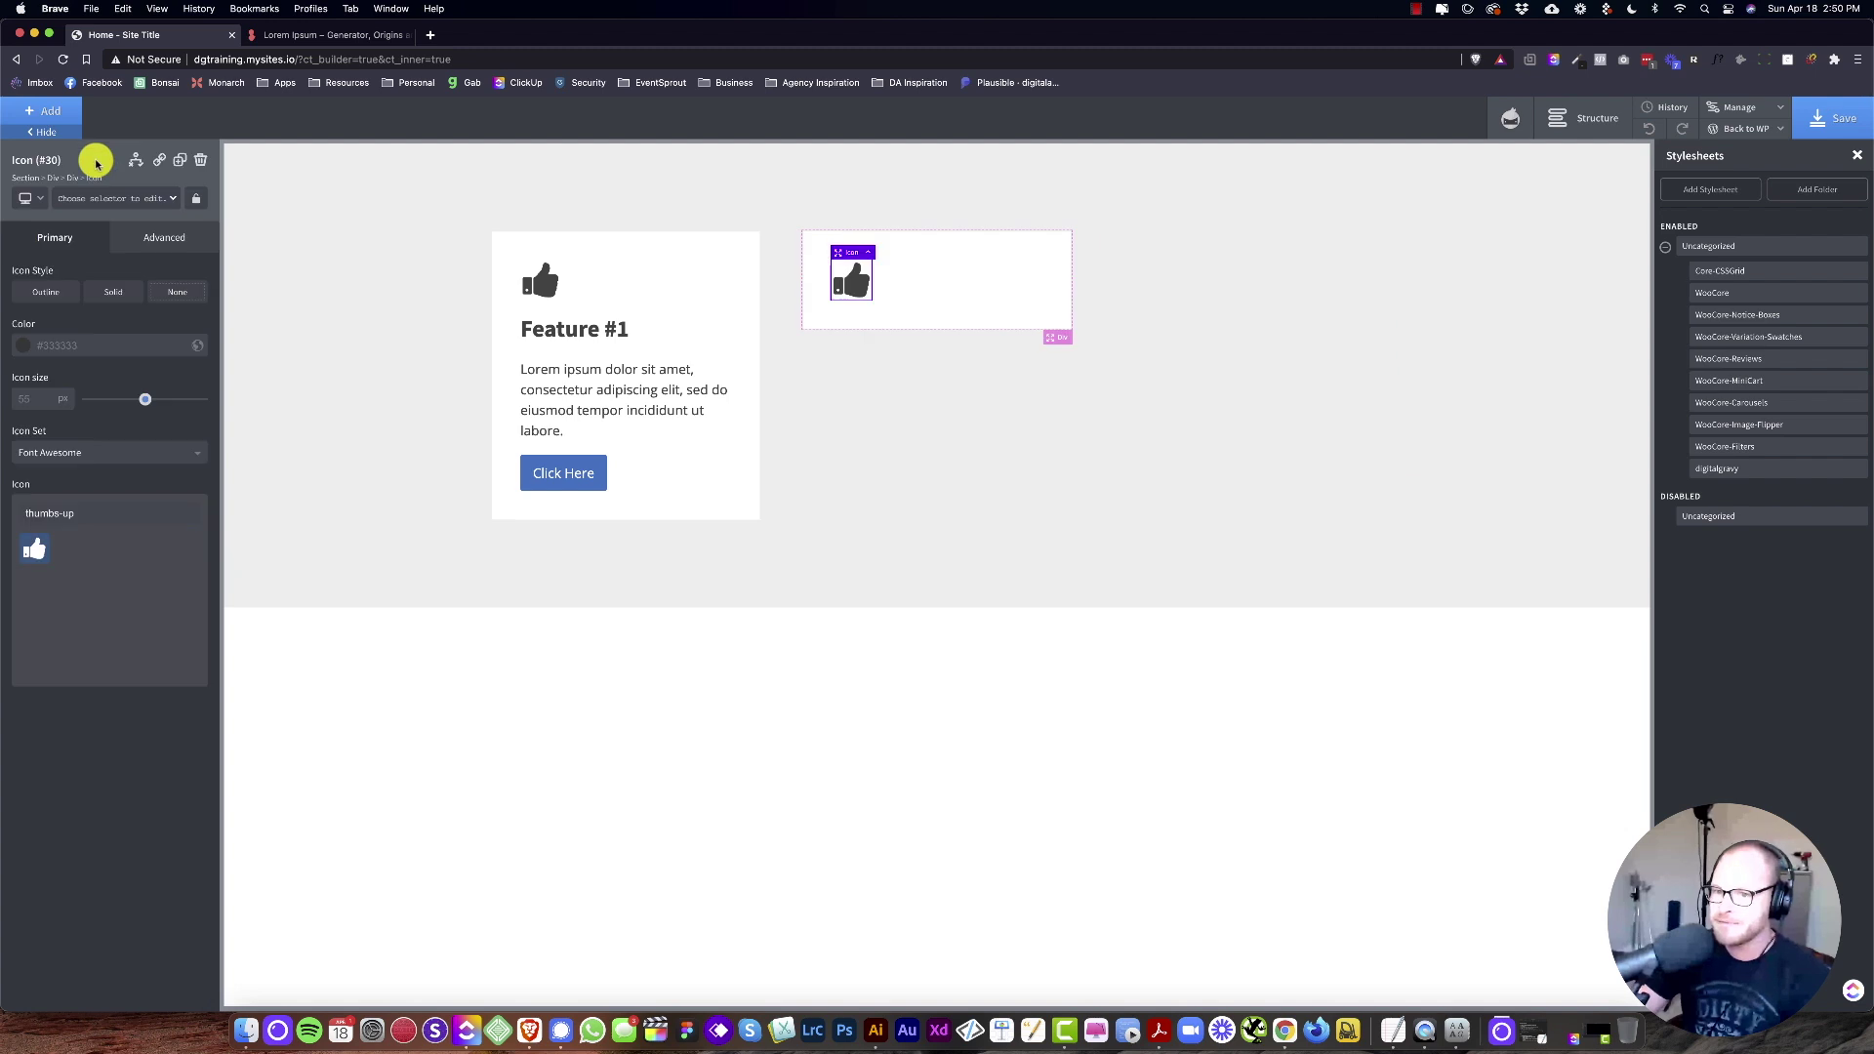
Step: Add a heading element below the second card's icon and set its tag to h3
{"action": "left_click", "coordinate": [58, 116]}
{"action": "type", "text": "heading"}
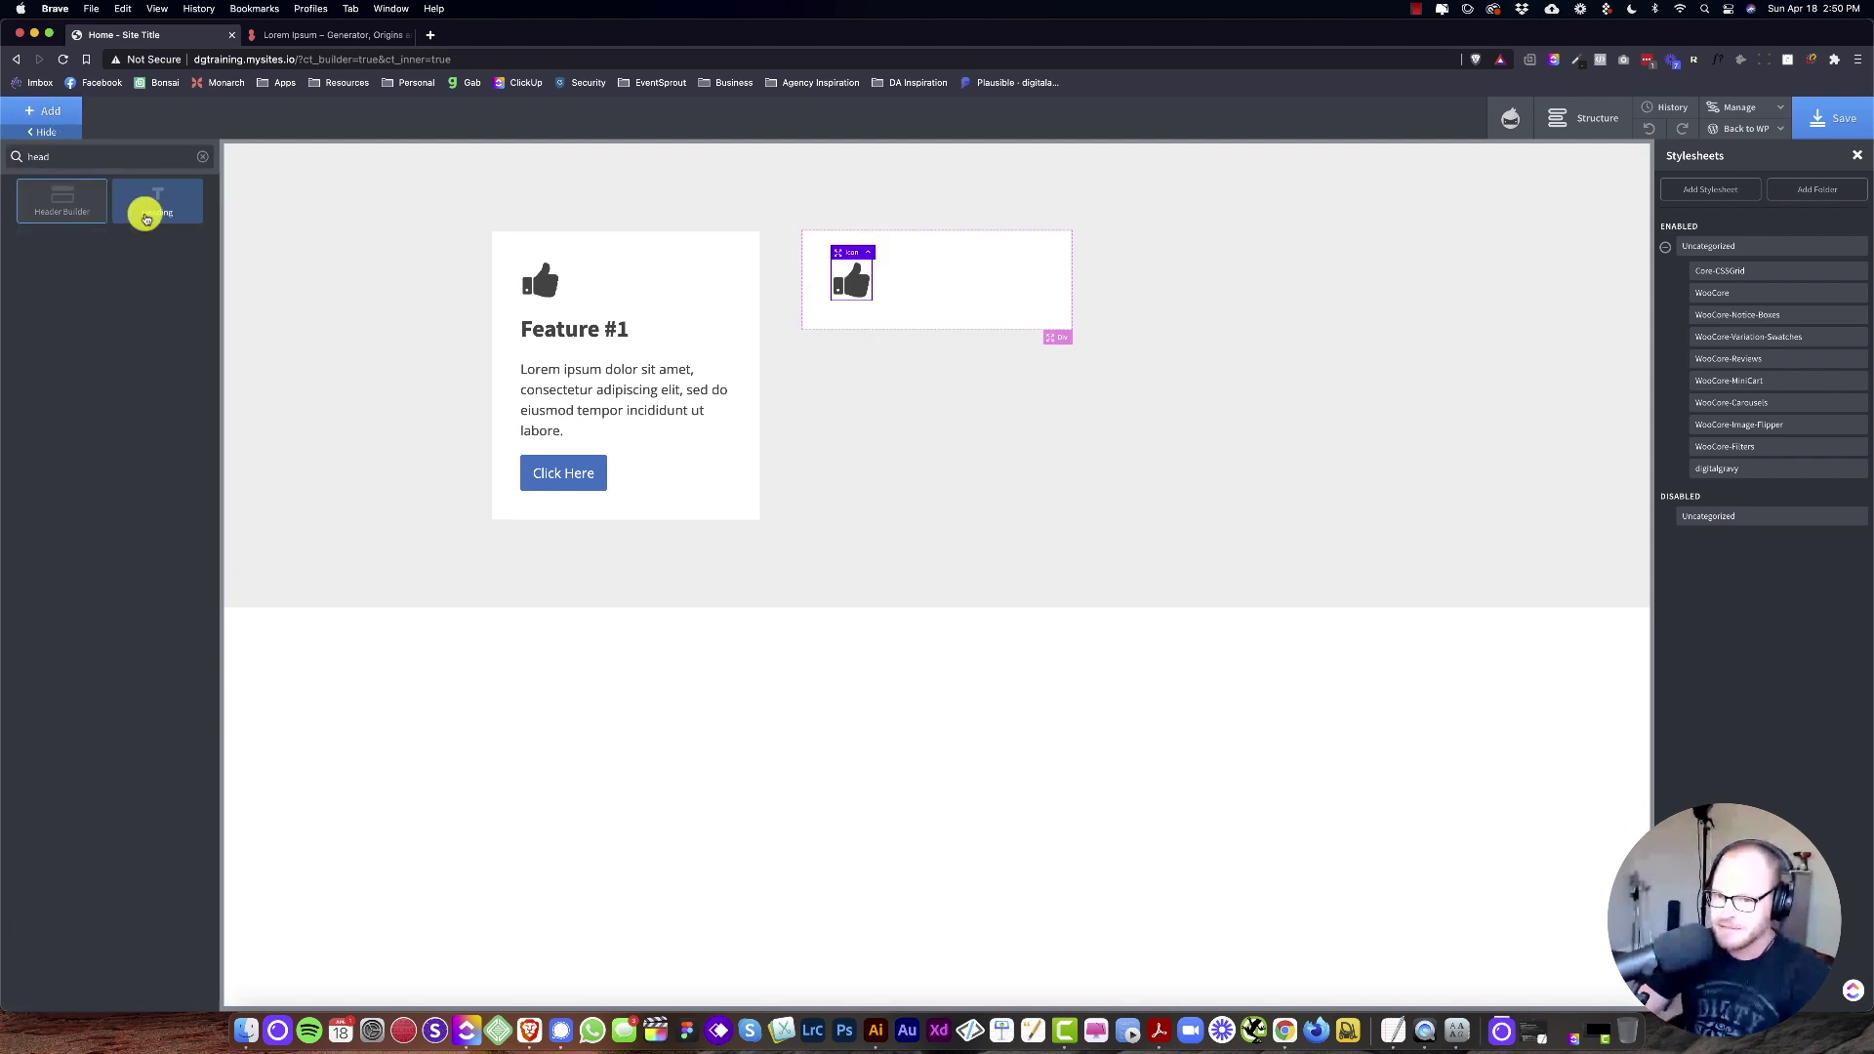
{"action": "left_click", "coordinate": [138, 205]}
{"action": "left_click", "coordinate": [91, 506]}
{"action": "left_click", "coordinate": [105, 542]}
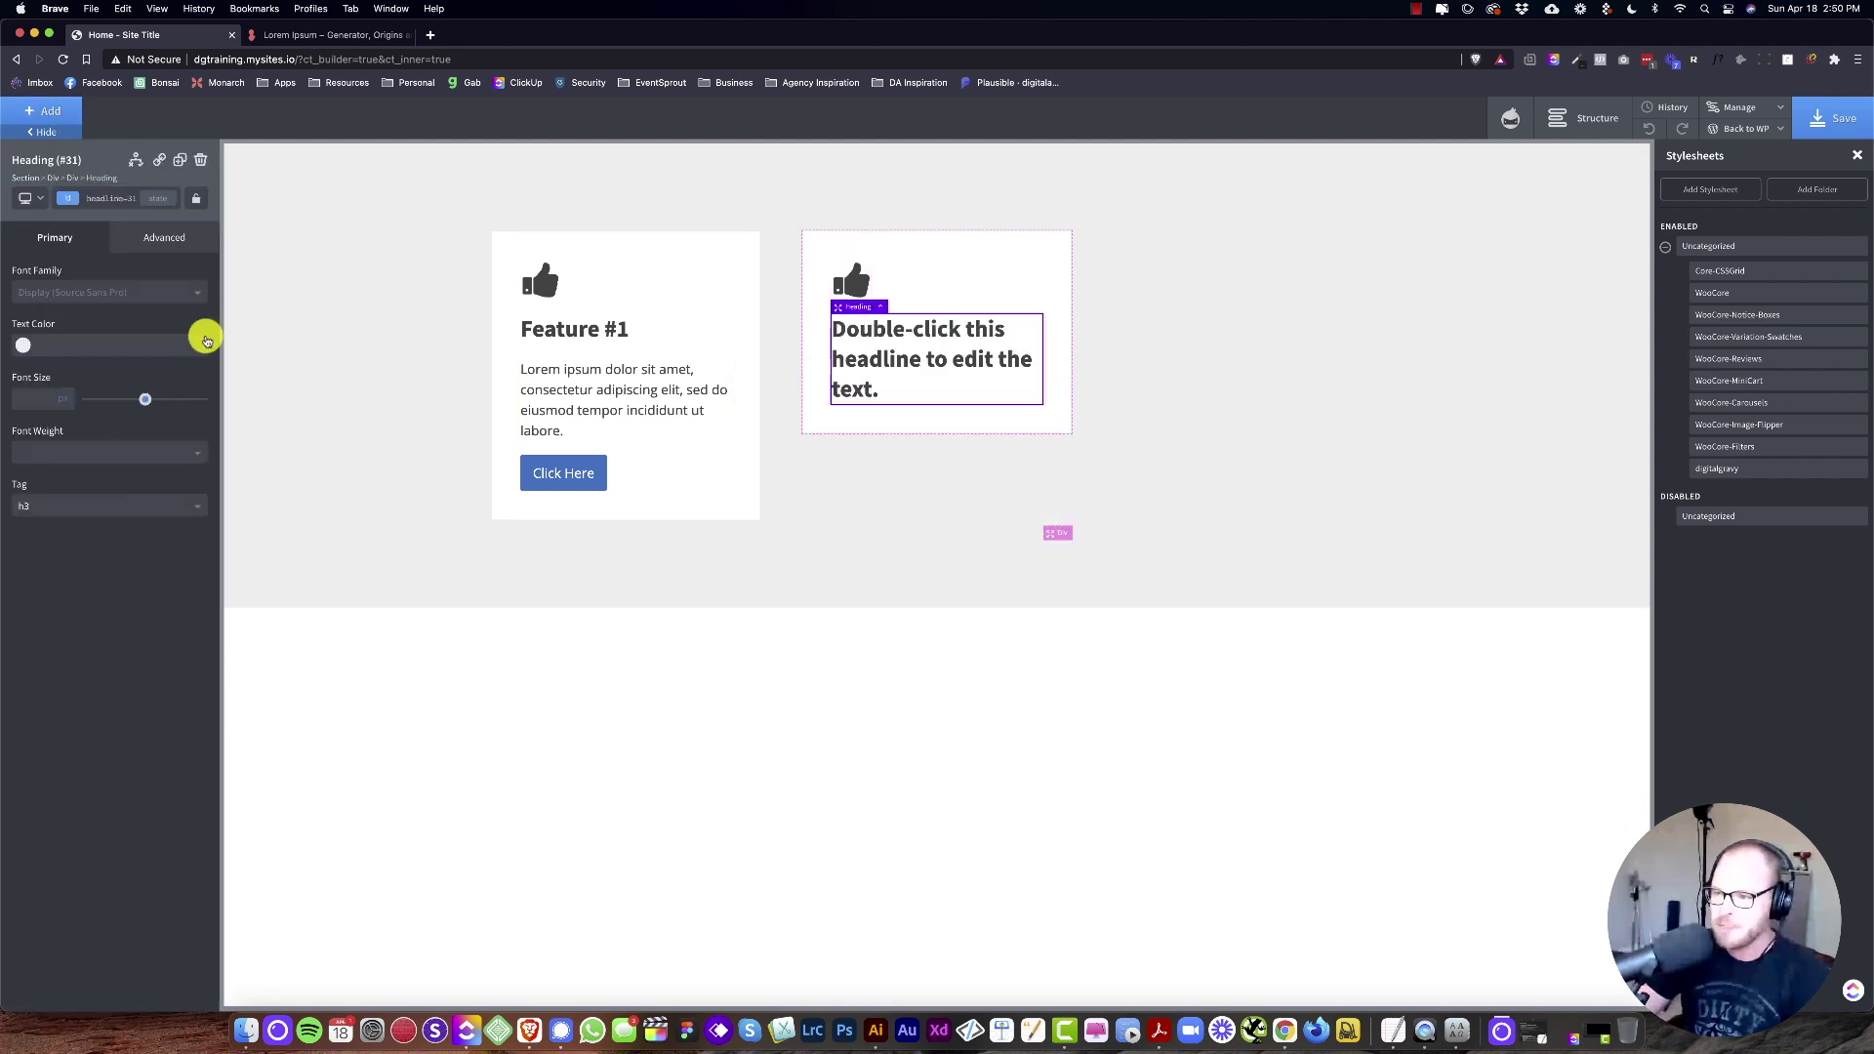
Step: Add a text element and a button below the heading in the second card
{"action": "left_click", "coordinate": [68, 122]}
{"action": "type", "text": "text"}
{"action": "left_click", "coordinate": [137, 195]}
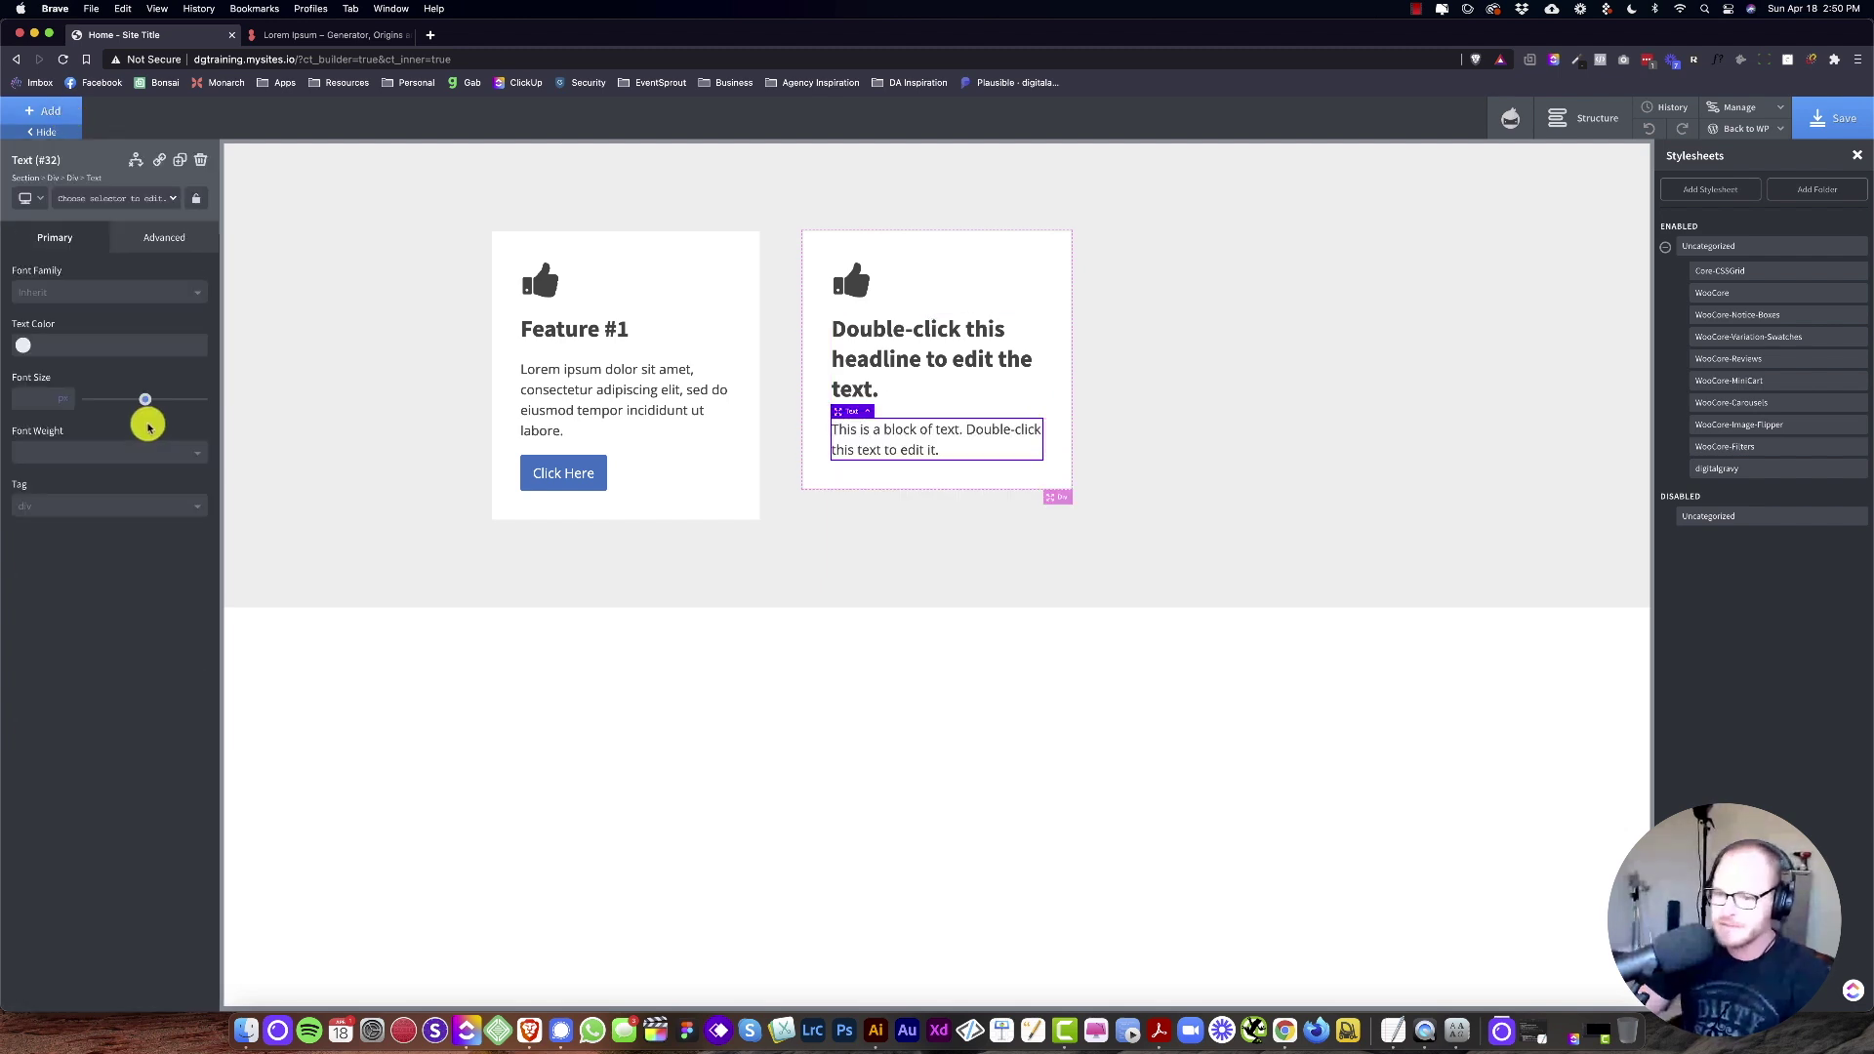
{"action": "left_click", "coordinate": [34, 107]}
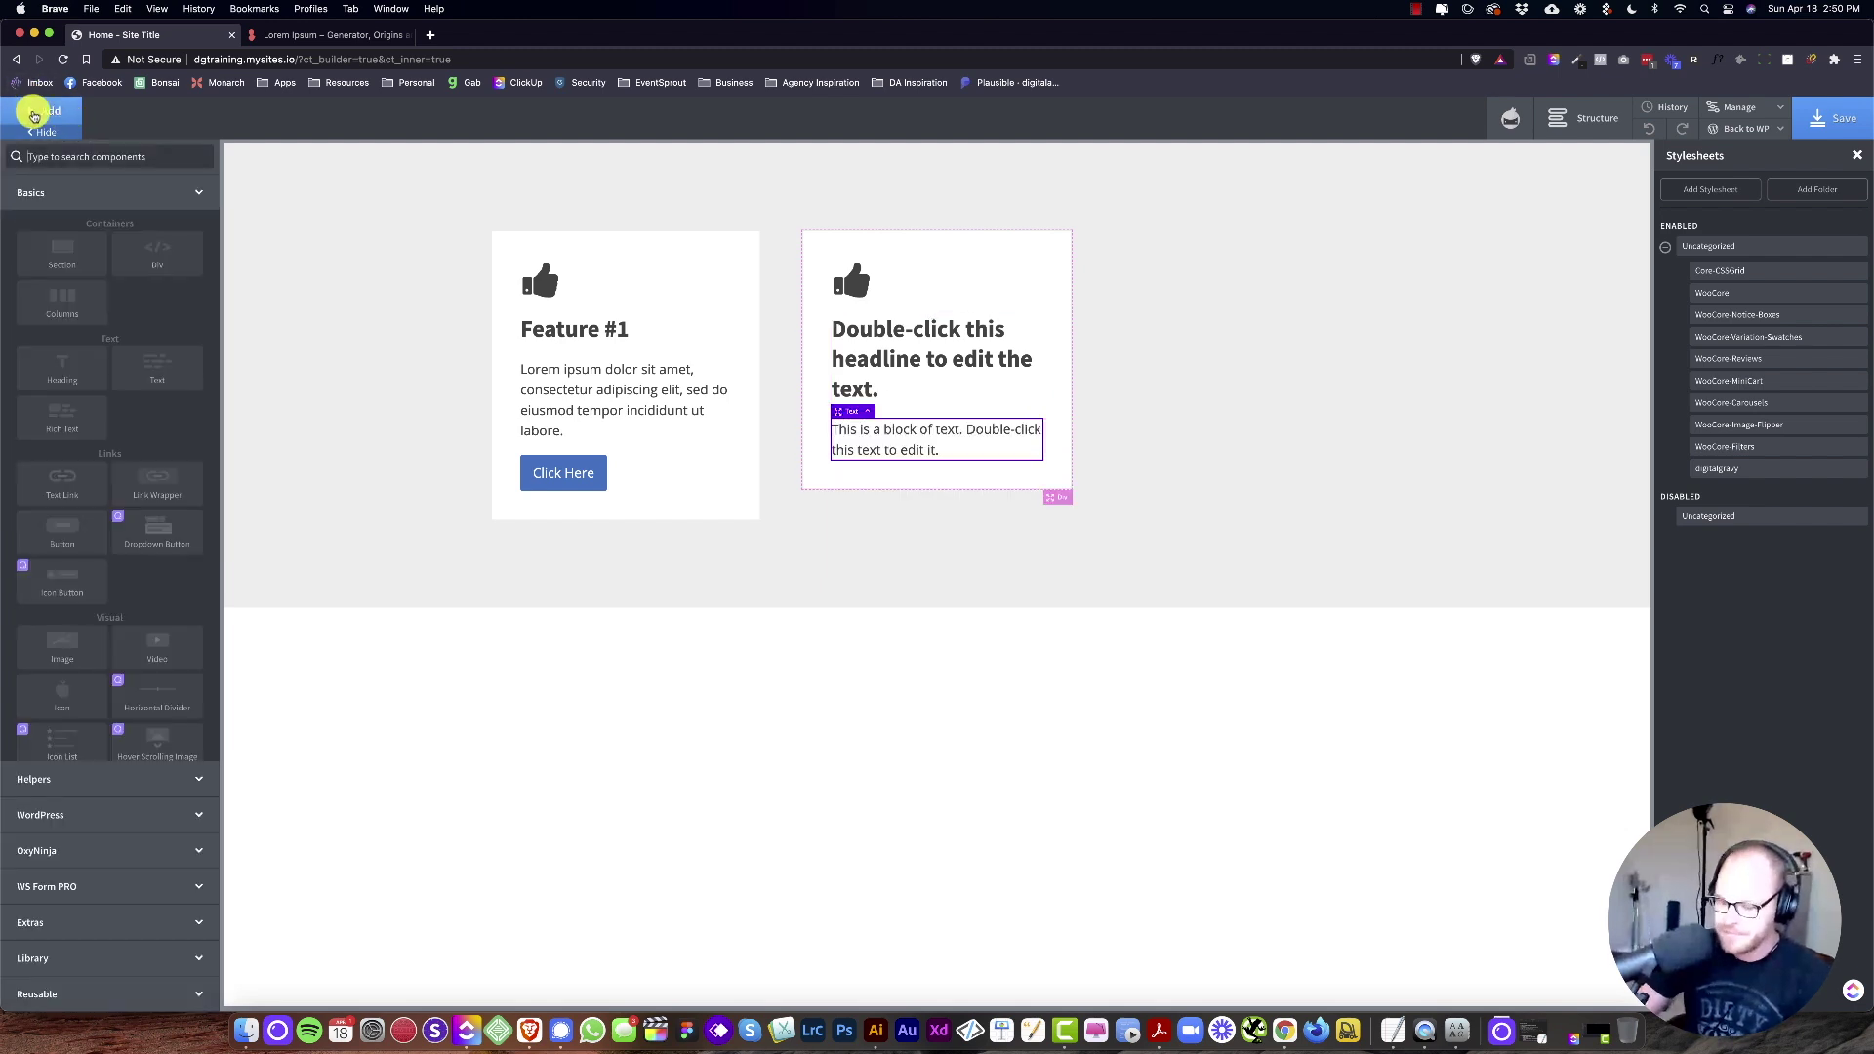
{"action": "type", "text": "butt"}
{"action": "left_click", "coordinate": [43, 181]}
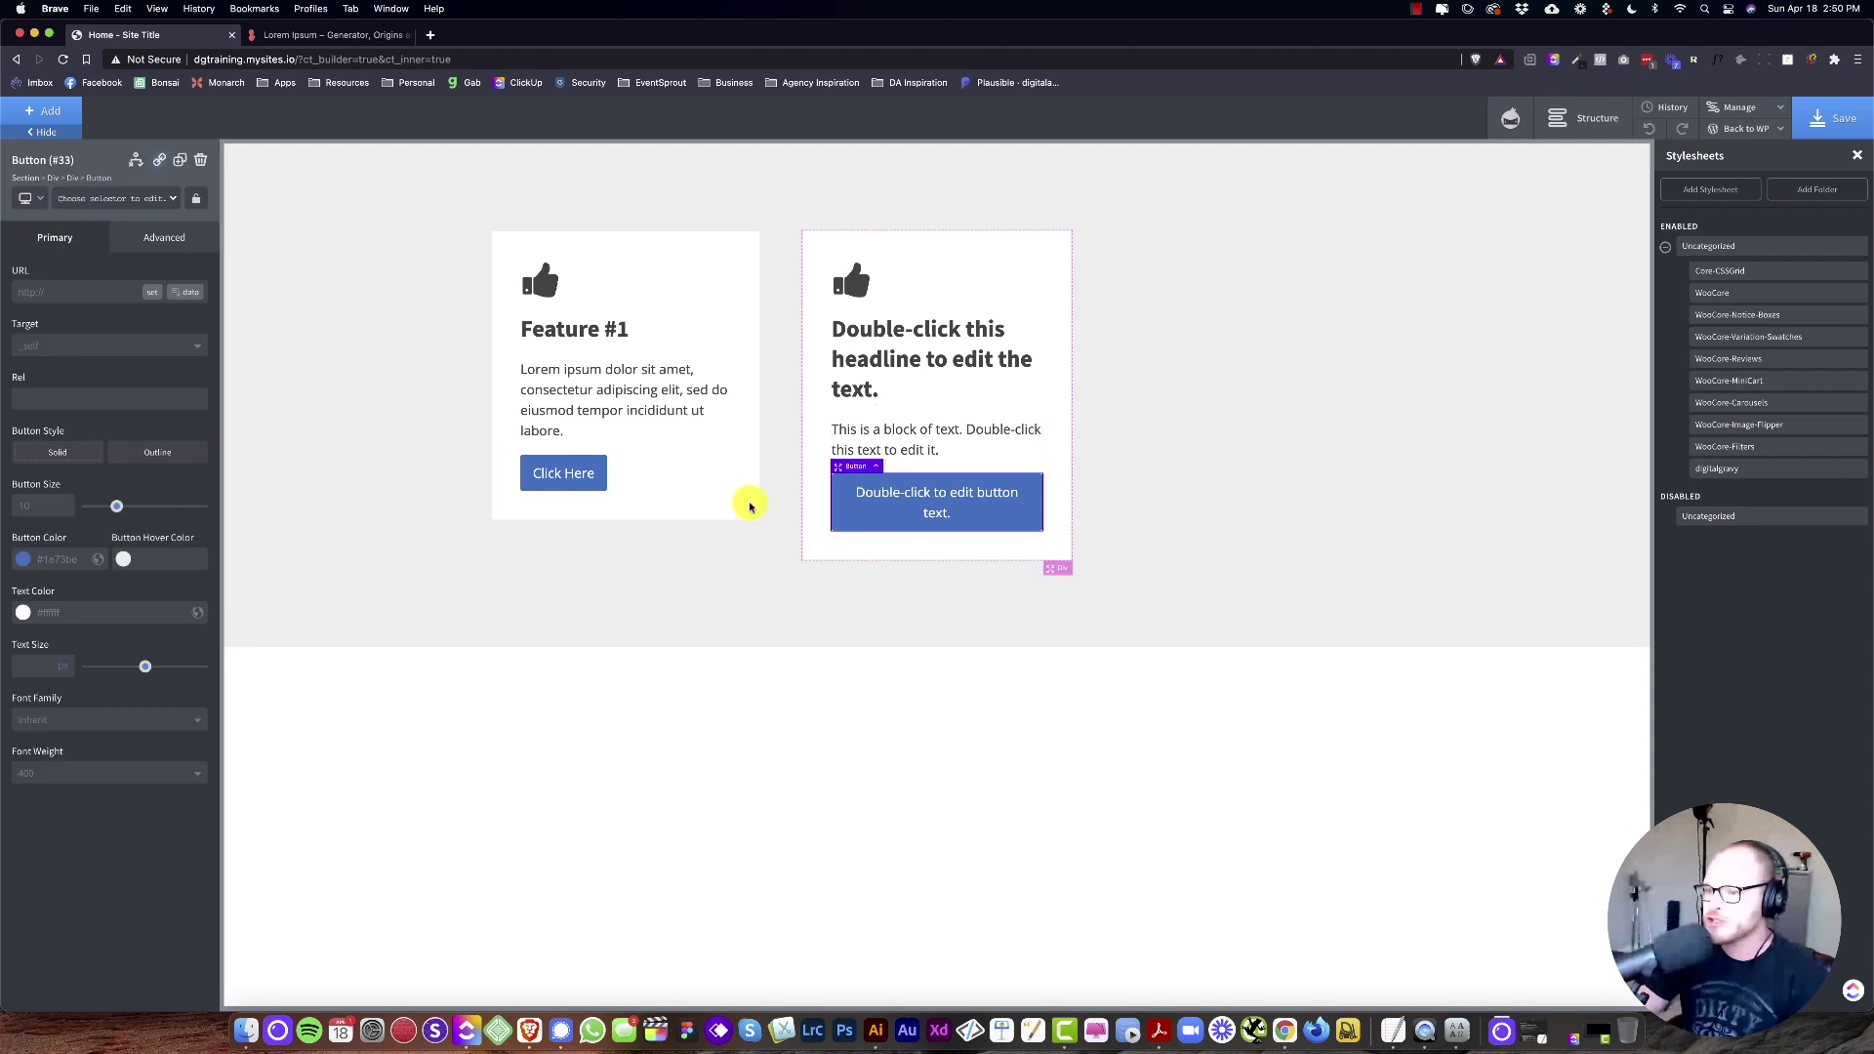
Step: Copy the first card's paragraph and its "Feature #1" heading text into the matching elements of the second card
{"action": "double_click", "coordinate": [648, 387]}
{"action": "key", "text": "ctrl+c"}
{"action": "double_click", "coordinate": [825, 435]}
{"action": "key", "text": "ctrl+v"}
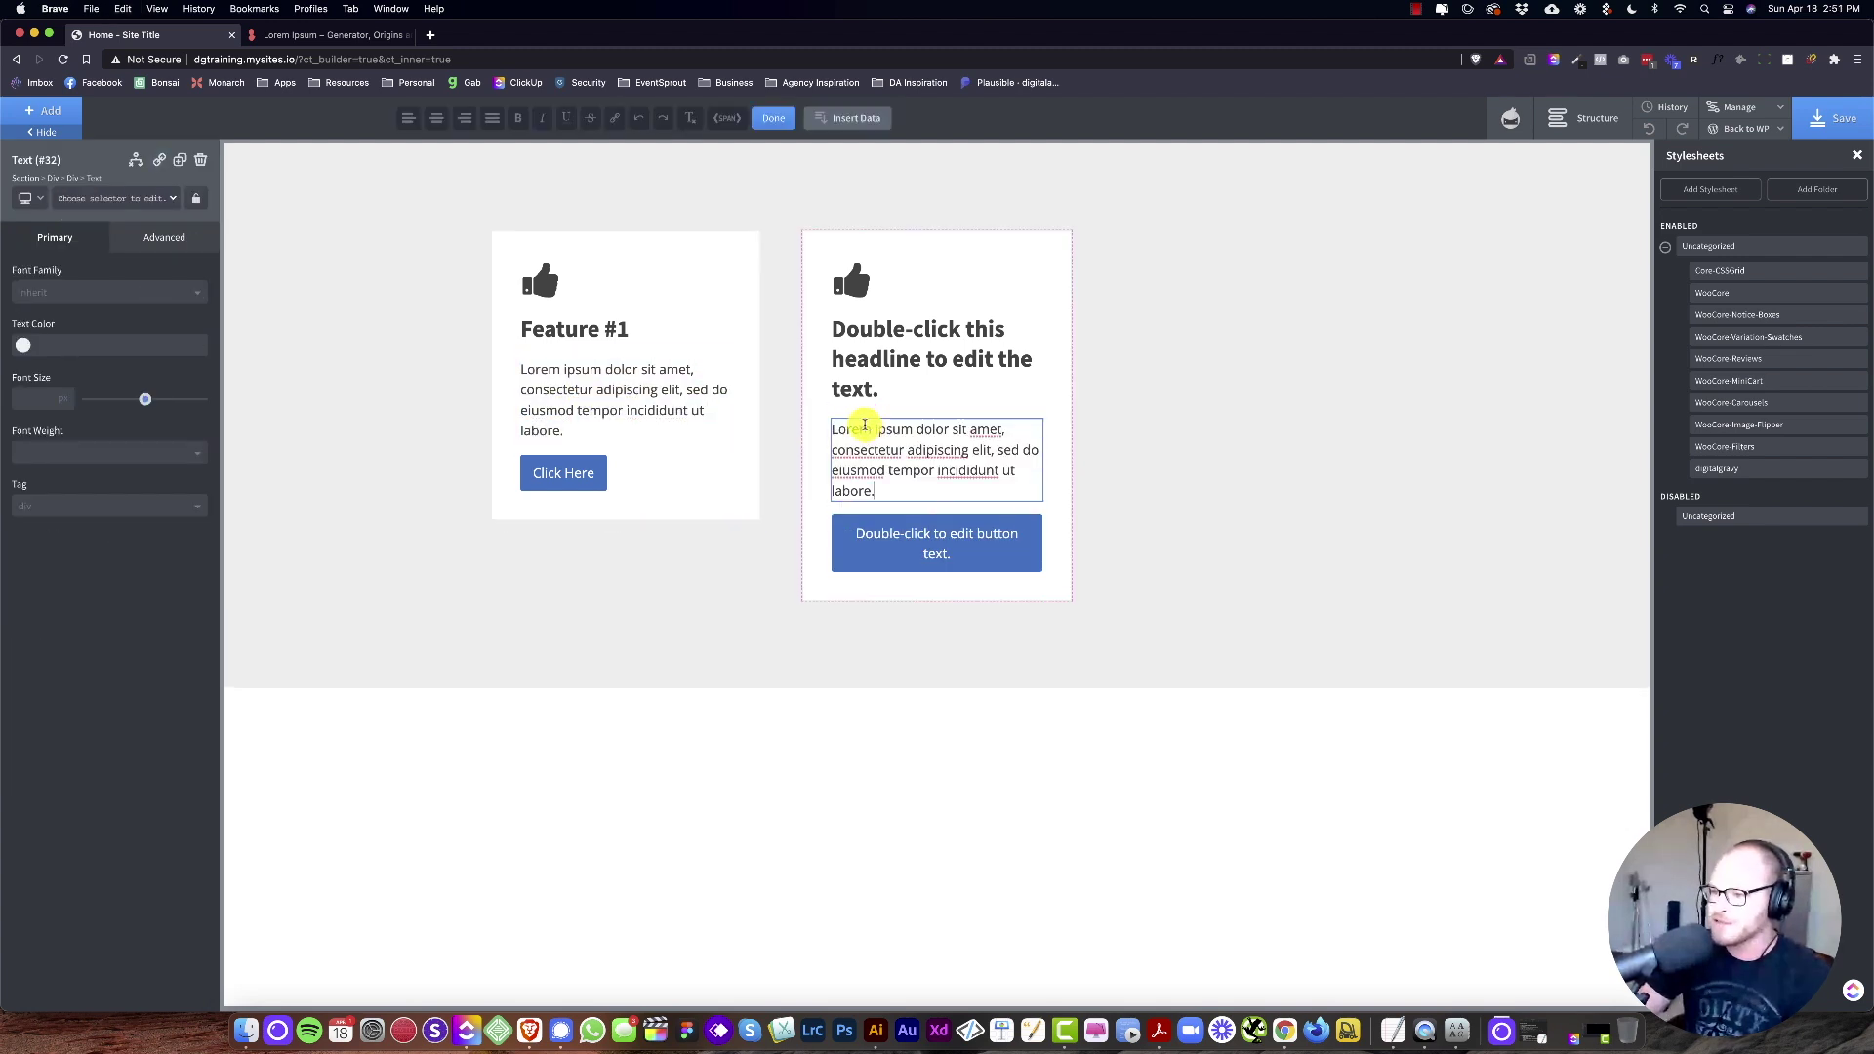
{"action": "double_click", "coordinate": [587, 333]}
{"action": "key", "text": "ctrl+c"}
{"action": "double_click", "coordinate": [872, 355]}
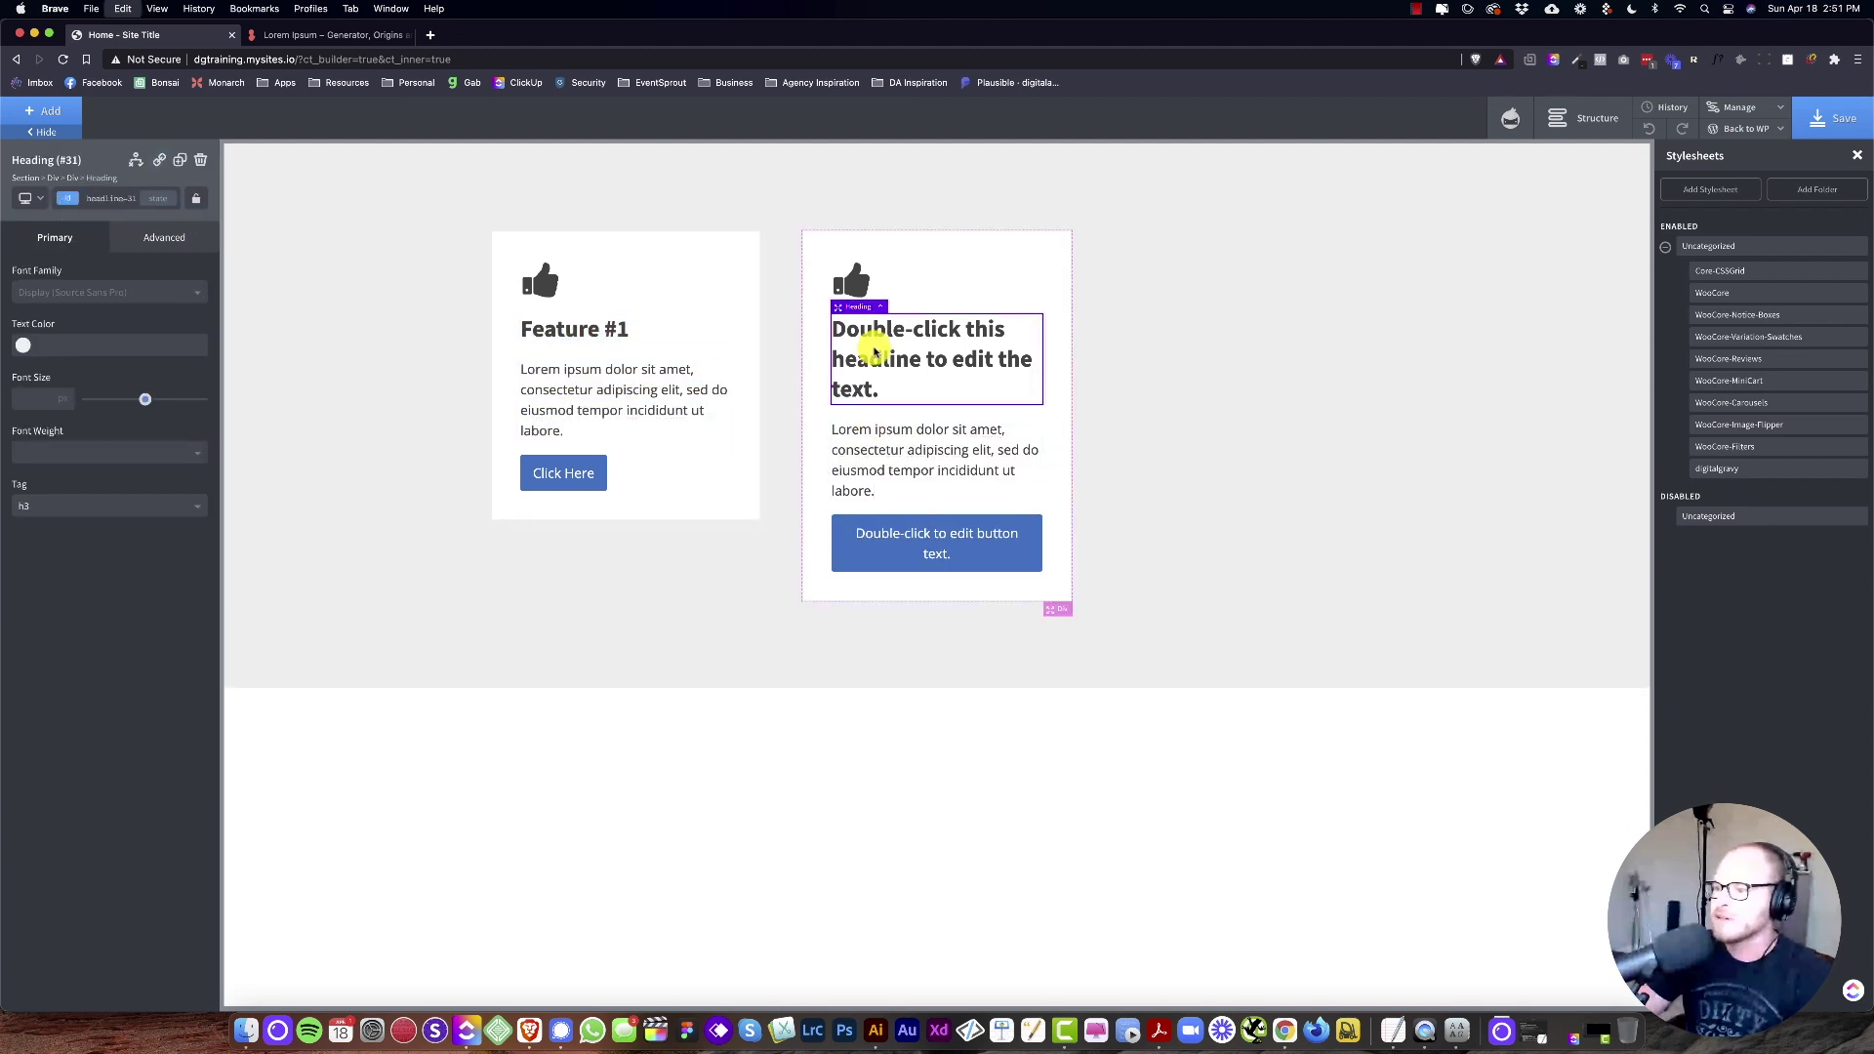
{"action": "key", "text": "ctrl+v"}
Step: Lay out the div holding both cards horizontally with its vertical item alignment set to Stretch
{"action": "left_click", "coordinate": [723, 536]}
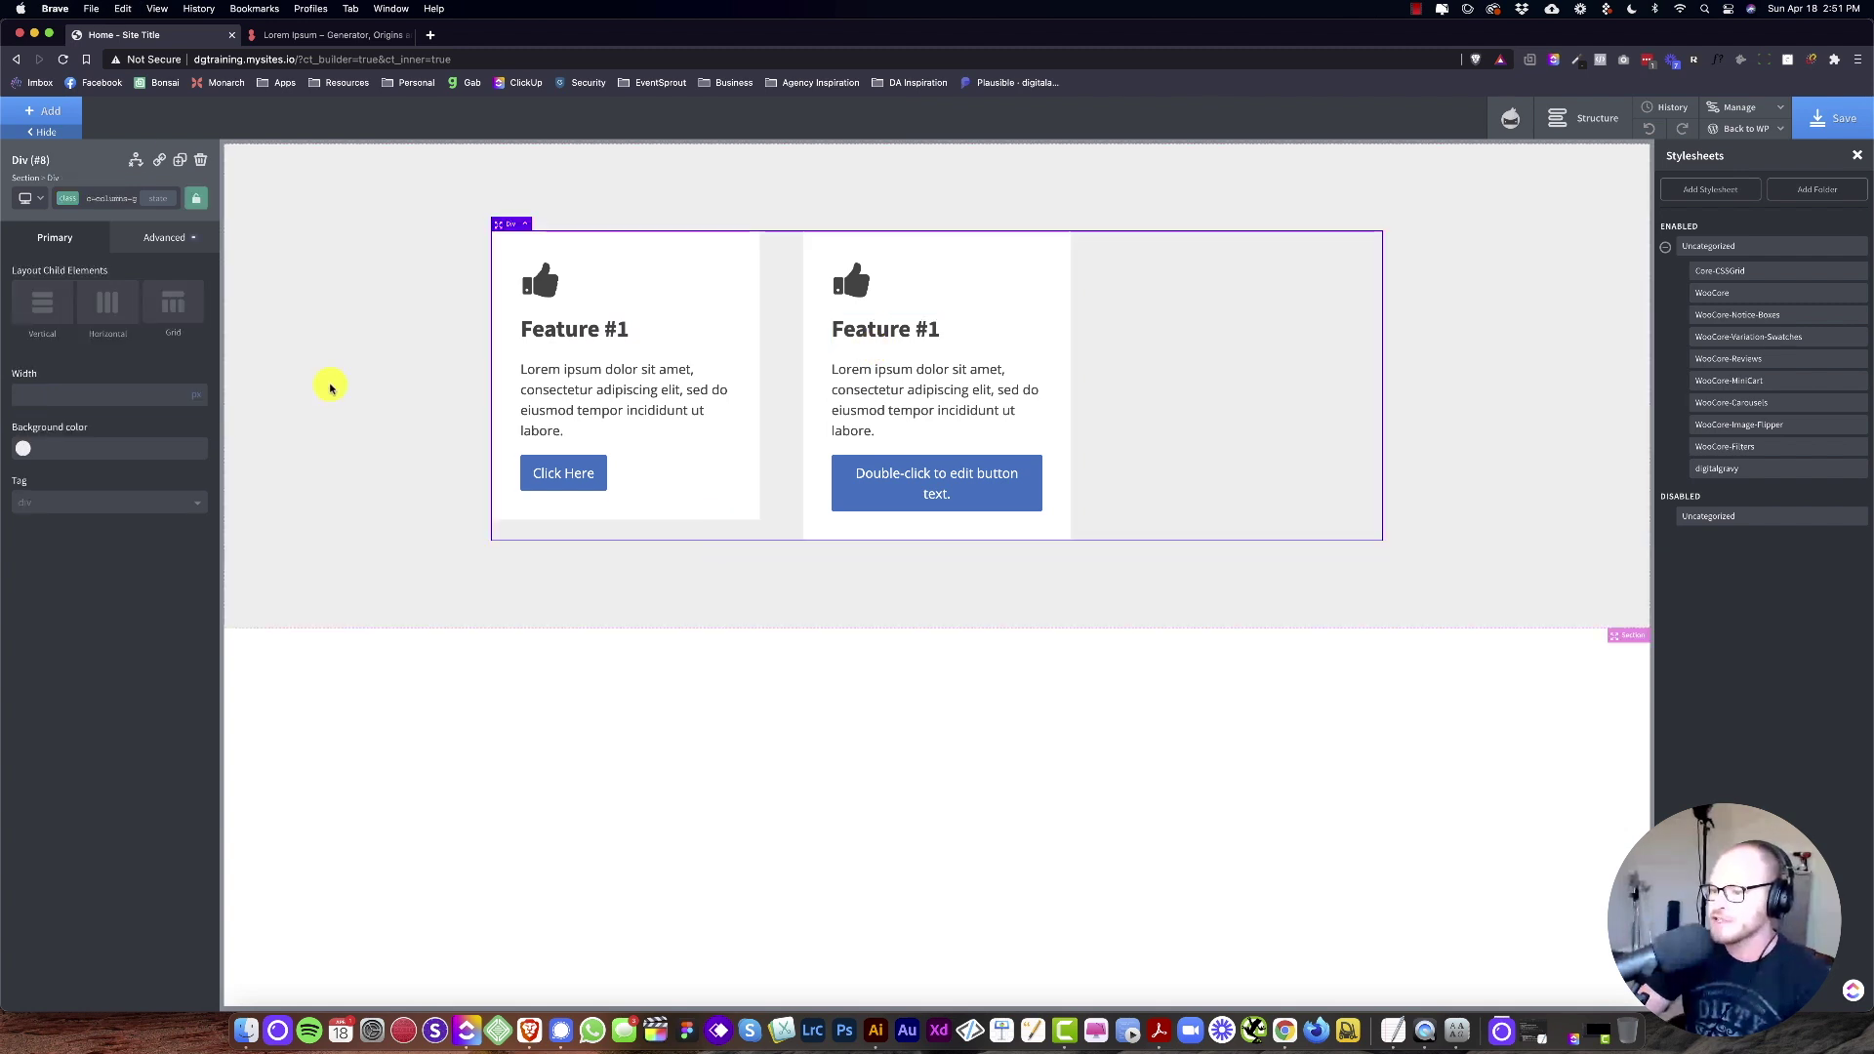
{"action": "left_click", "coordinate": [93, 197]}
{"action": "type", "text": "stretch"}
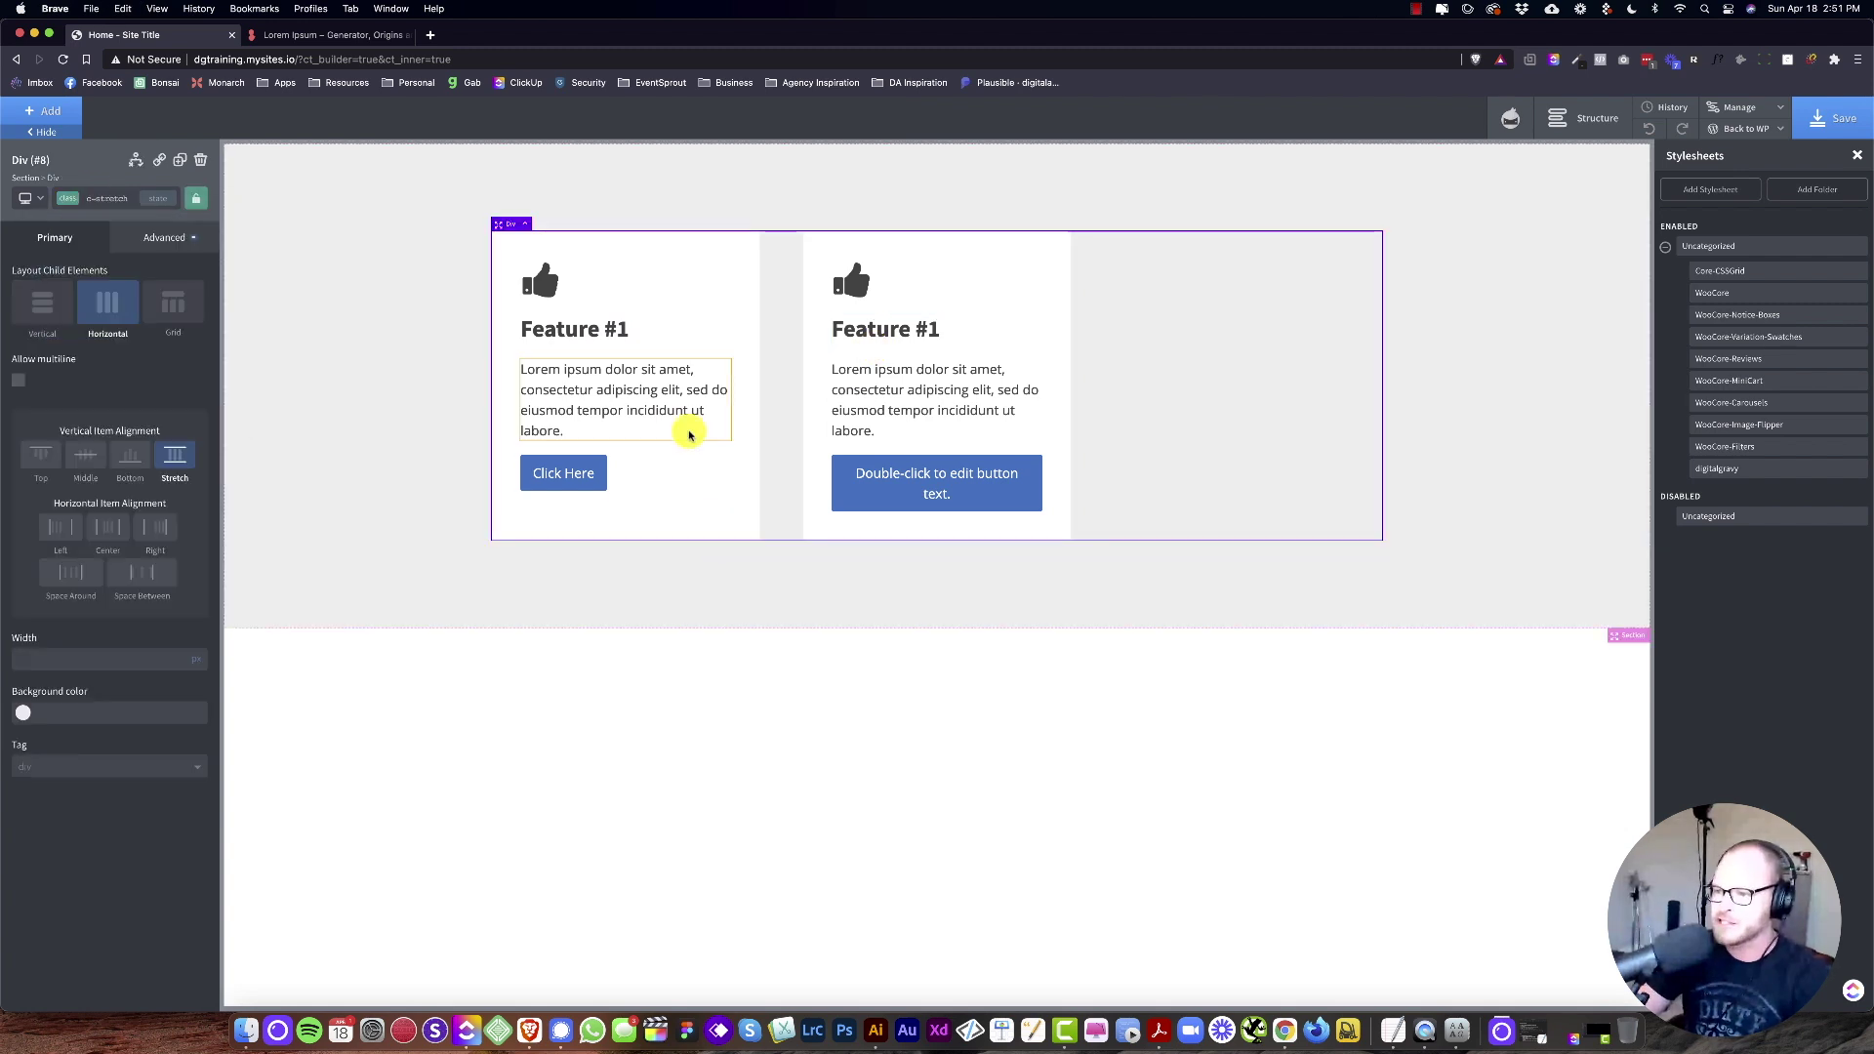
{"action": "left_click", "coordinate": [419, 385]}
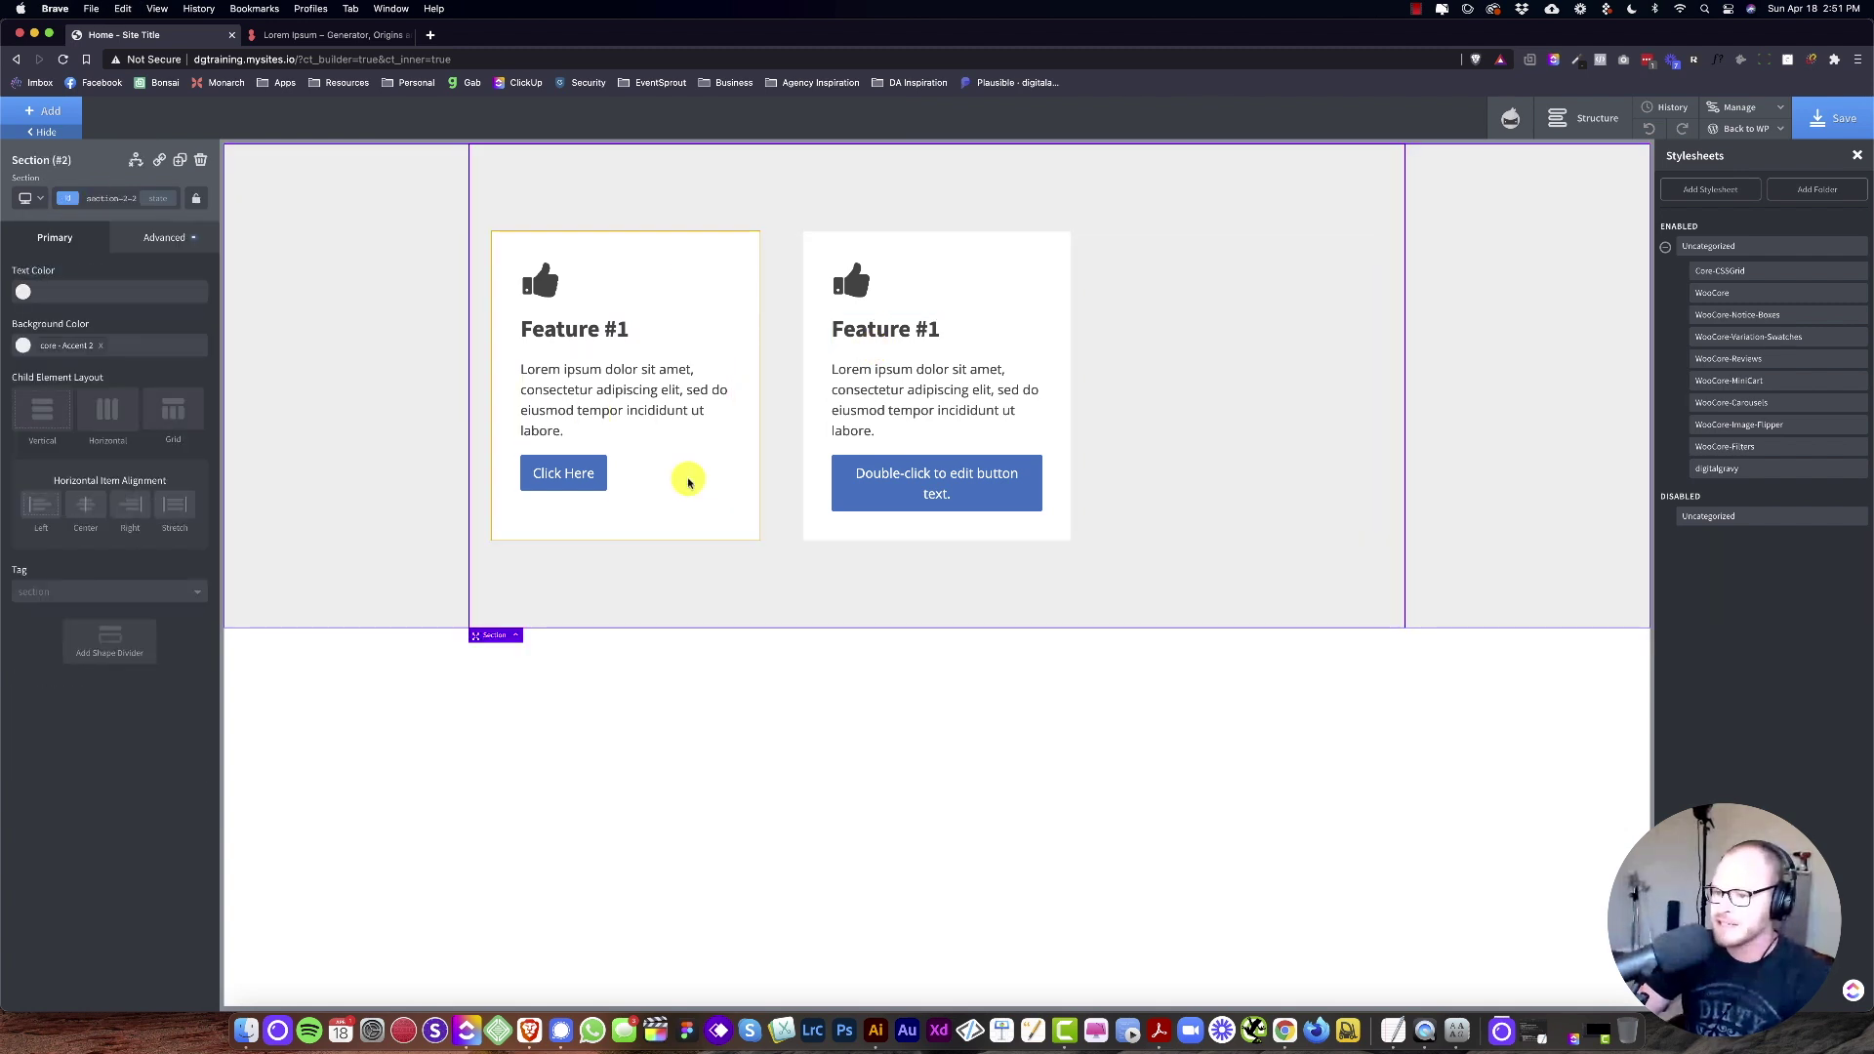
Step: Change the second card's button text to "Click Here"
{"action": "double_click", "coordinate": [932, 491]}
{"action": "type", "text": "Click Here"}
{"action": "left_click", "coordinate": [1298, 456]}
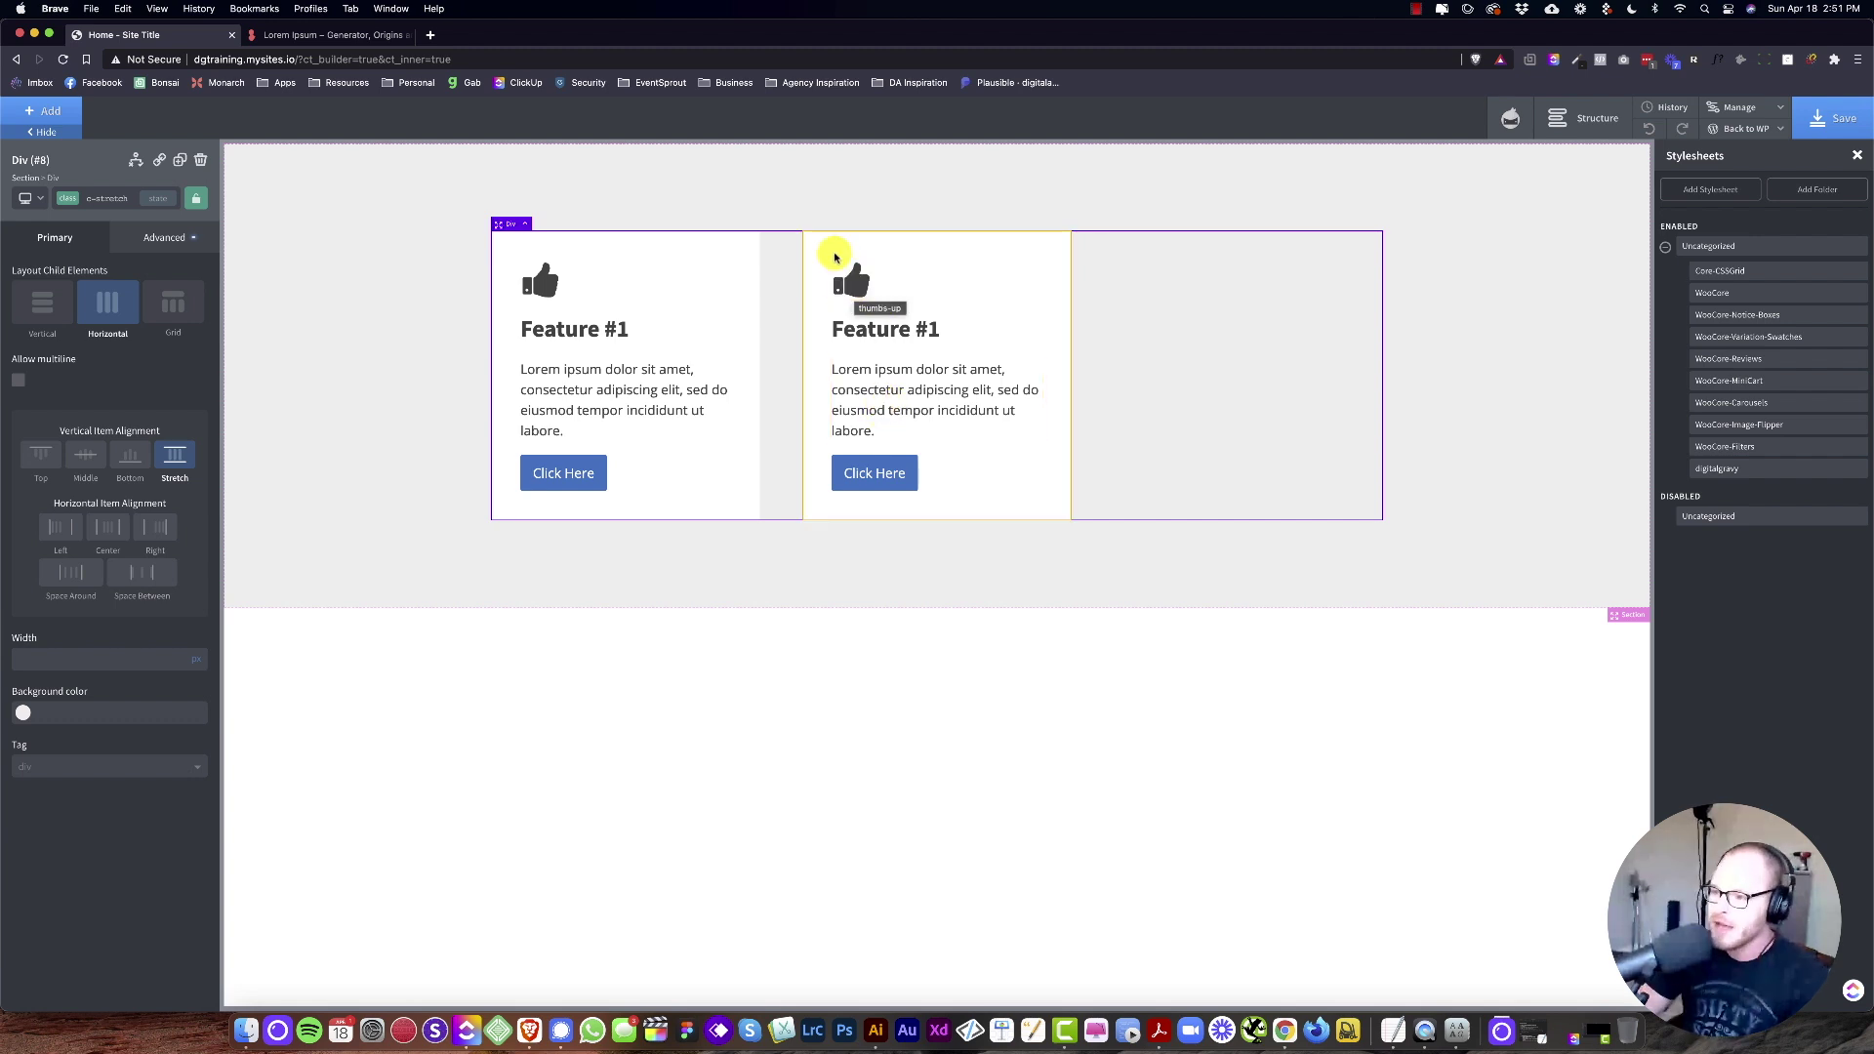
Step: Duplicate the div holding the two cards twice to make three stacked rows of cards
{"action": "left_click", "coordinate": [853, 284]}
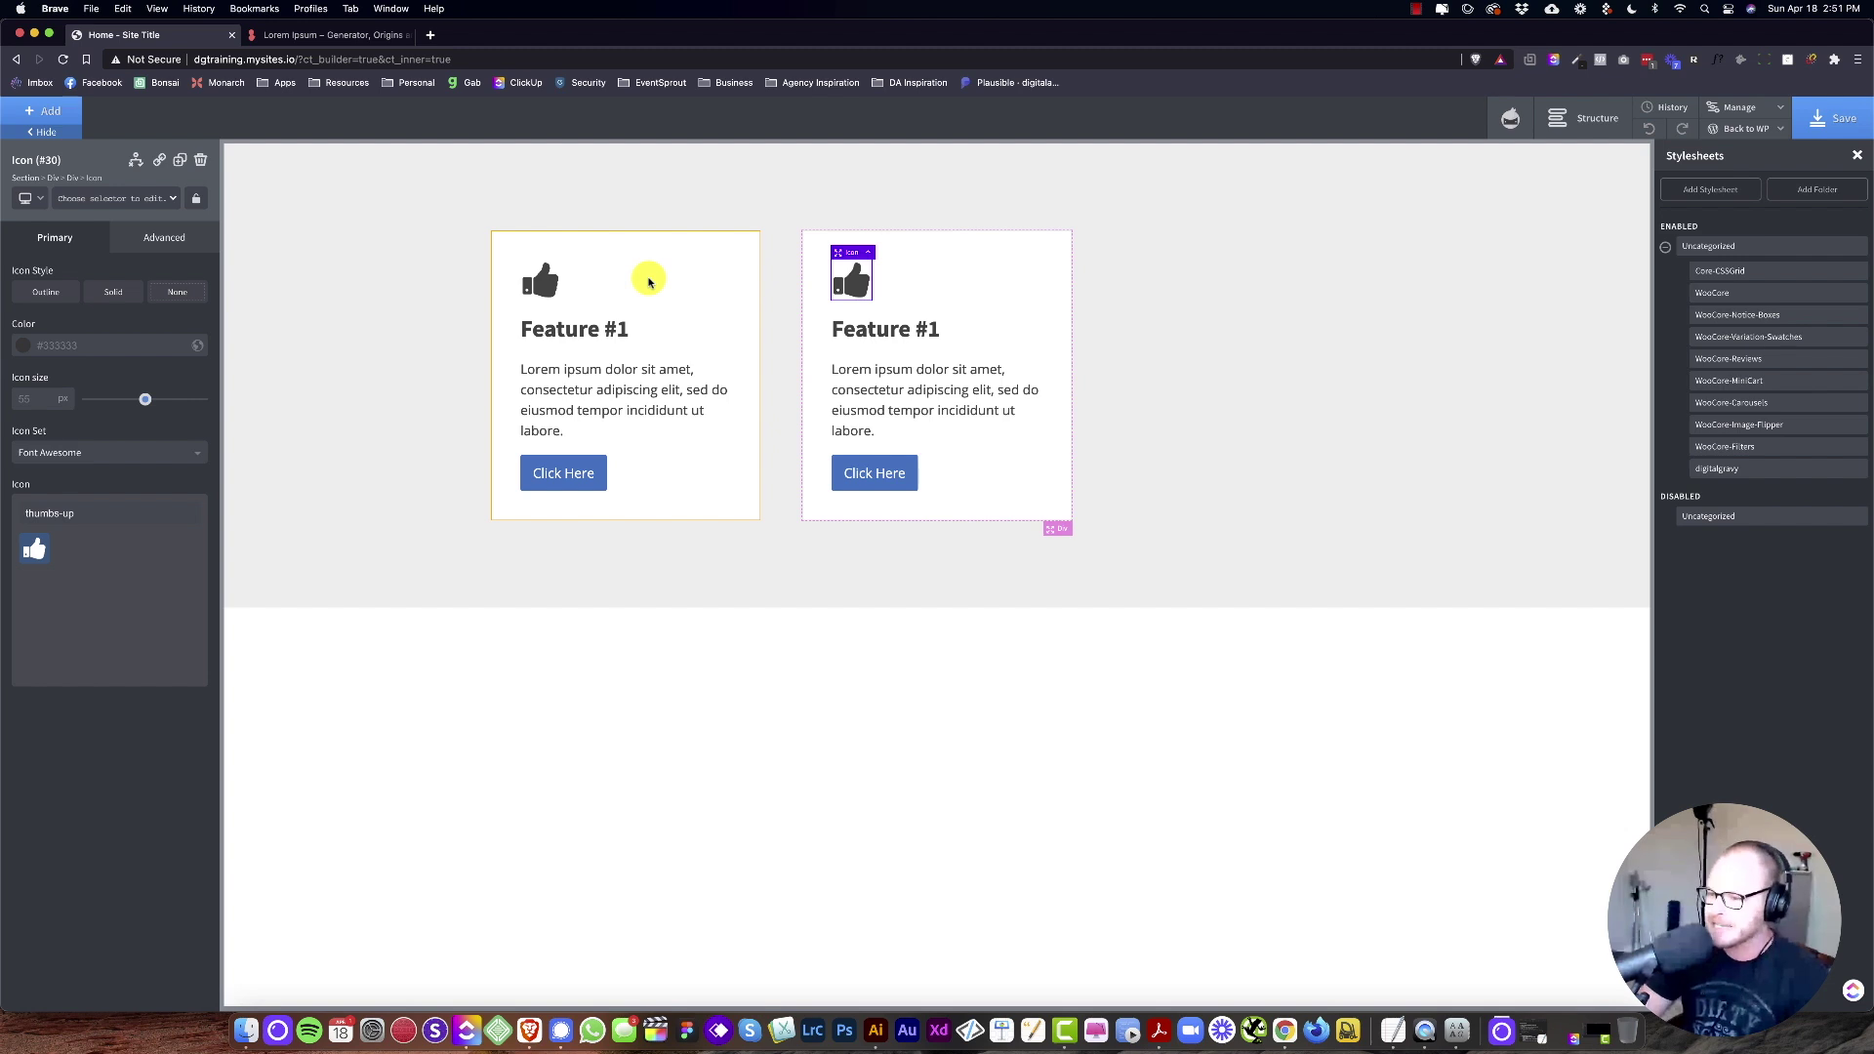
{"action": "left_click", "coordinate": [787, 354]}
{"action": "left_click", "coordinate": [180, 160]}
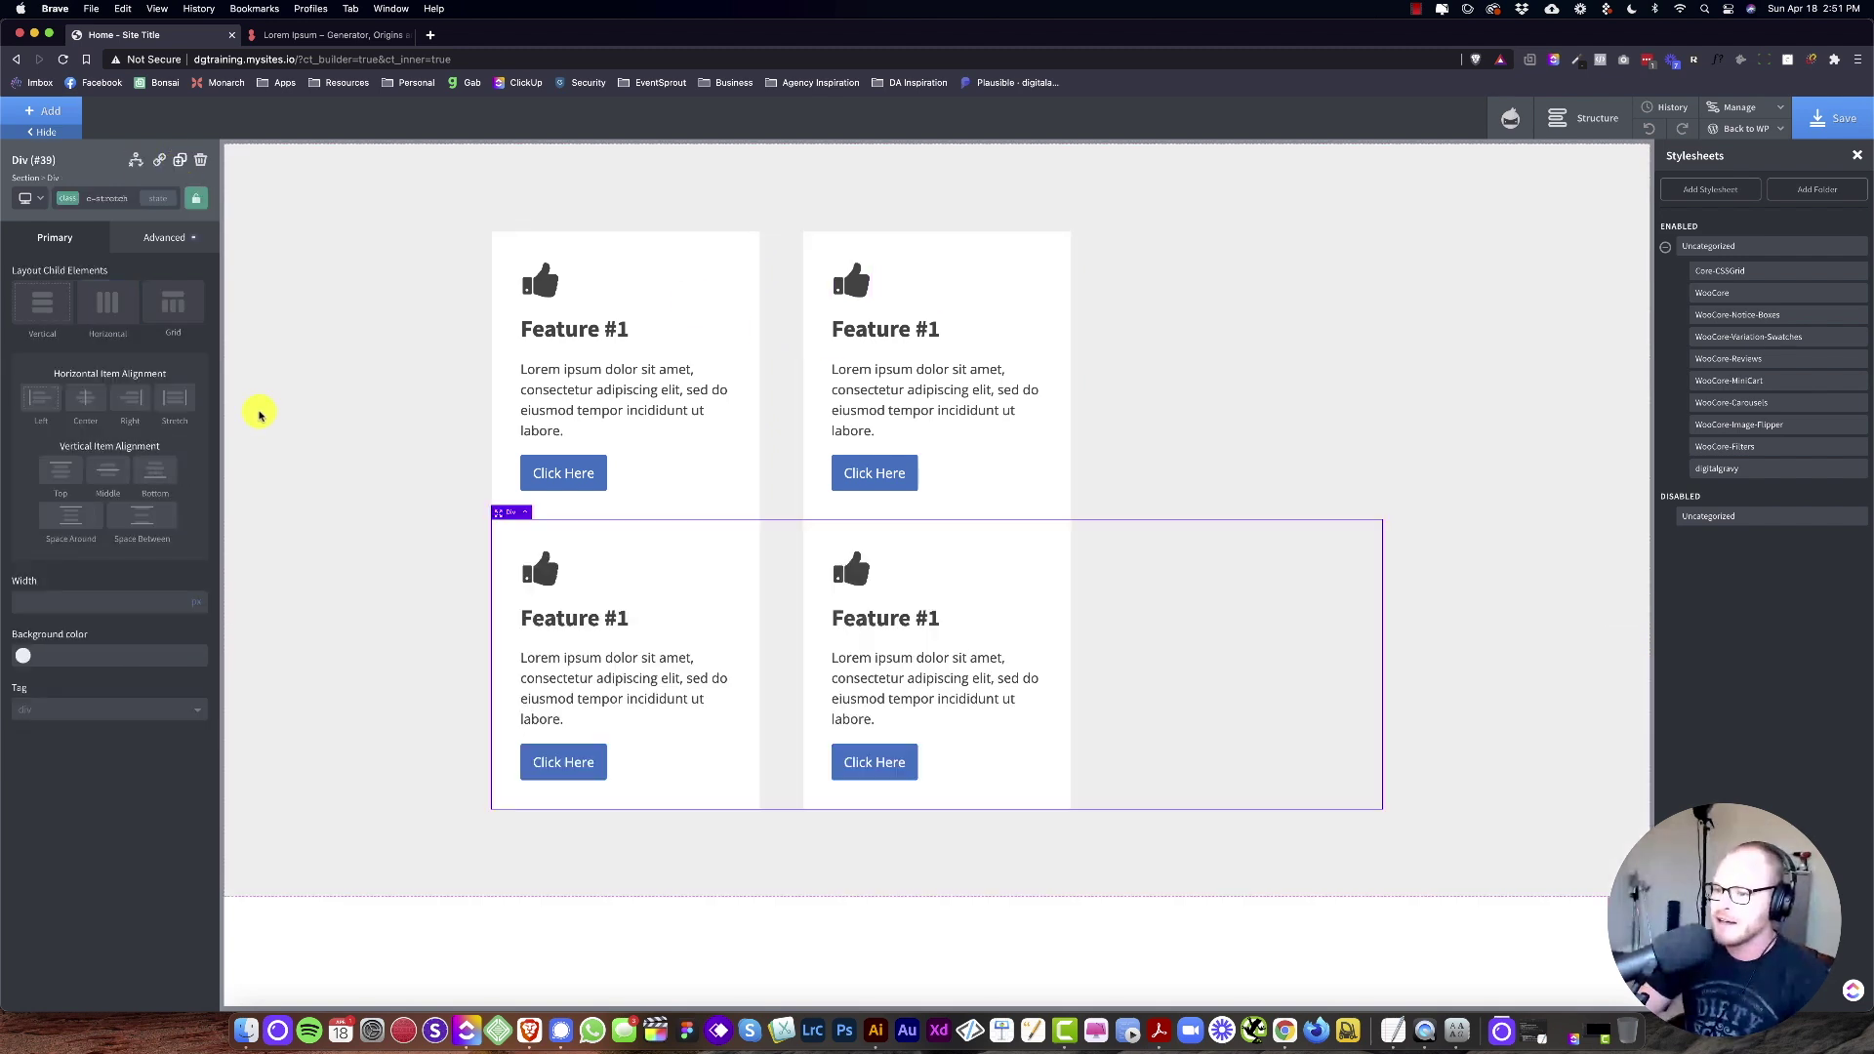
{"action": "left_click", "coordinate": [335, 401]}
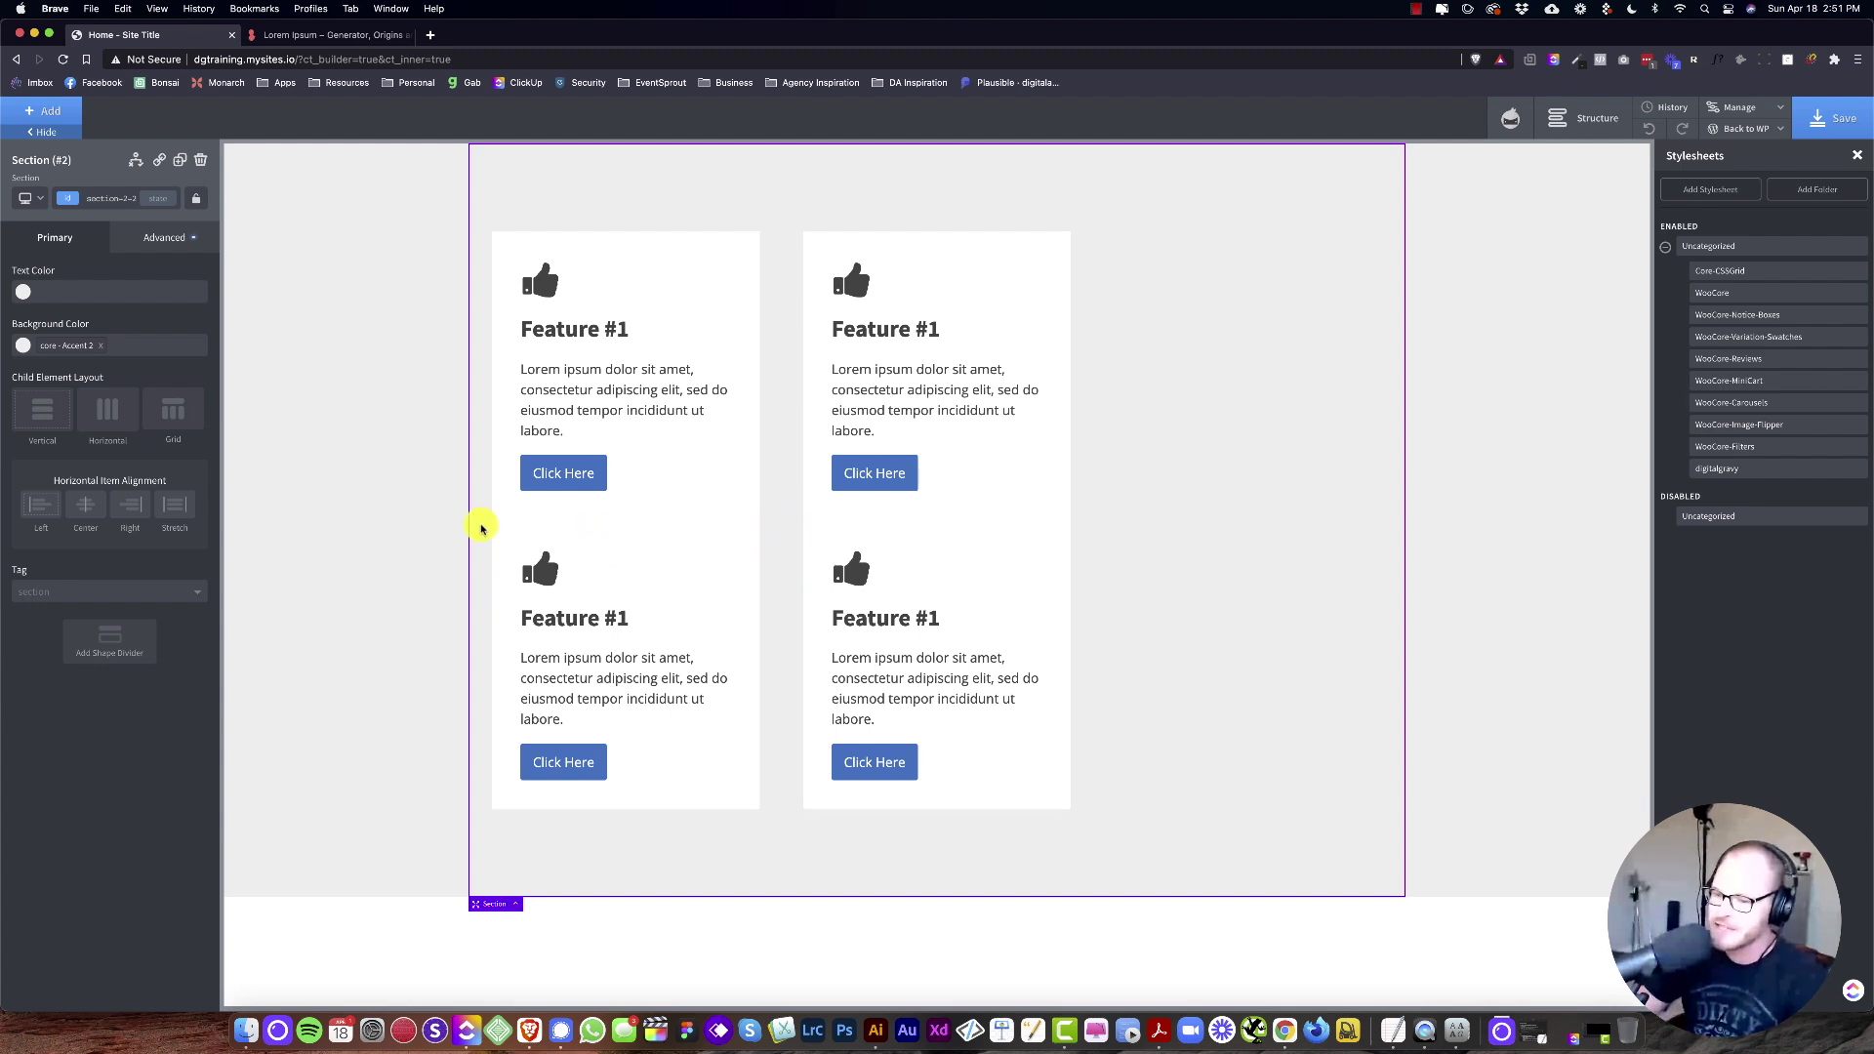
{"action": "left_click", "coordinate": [778, 598]}
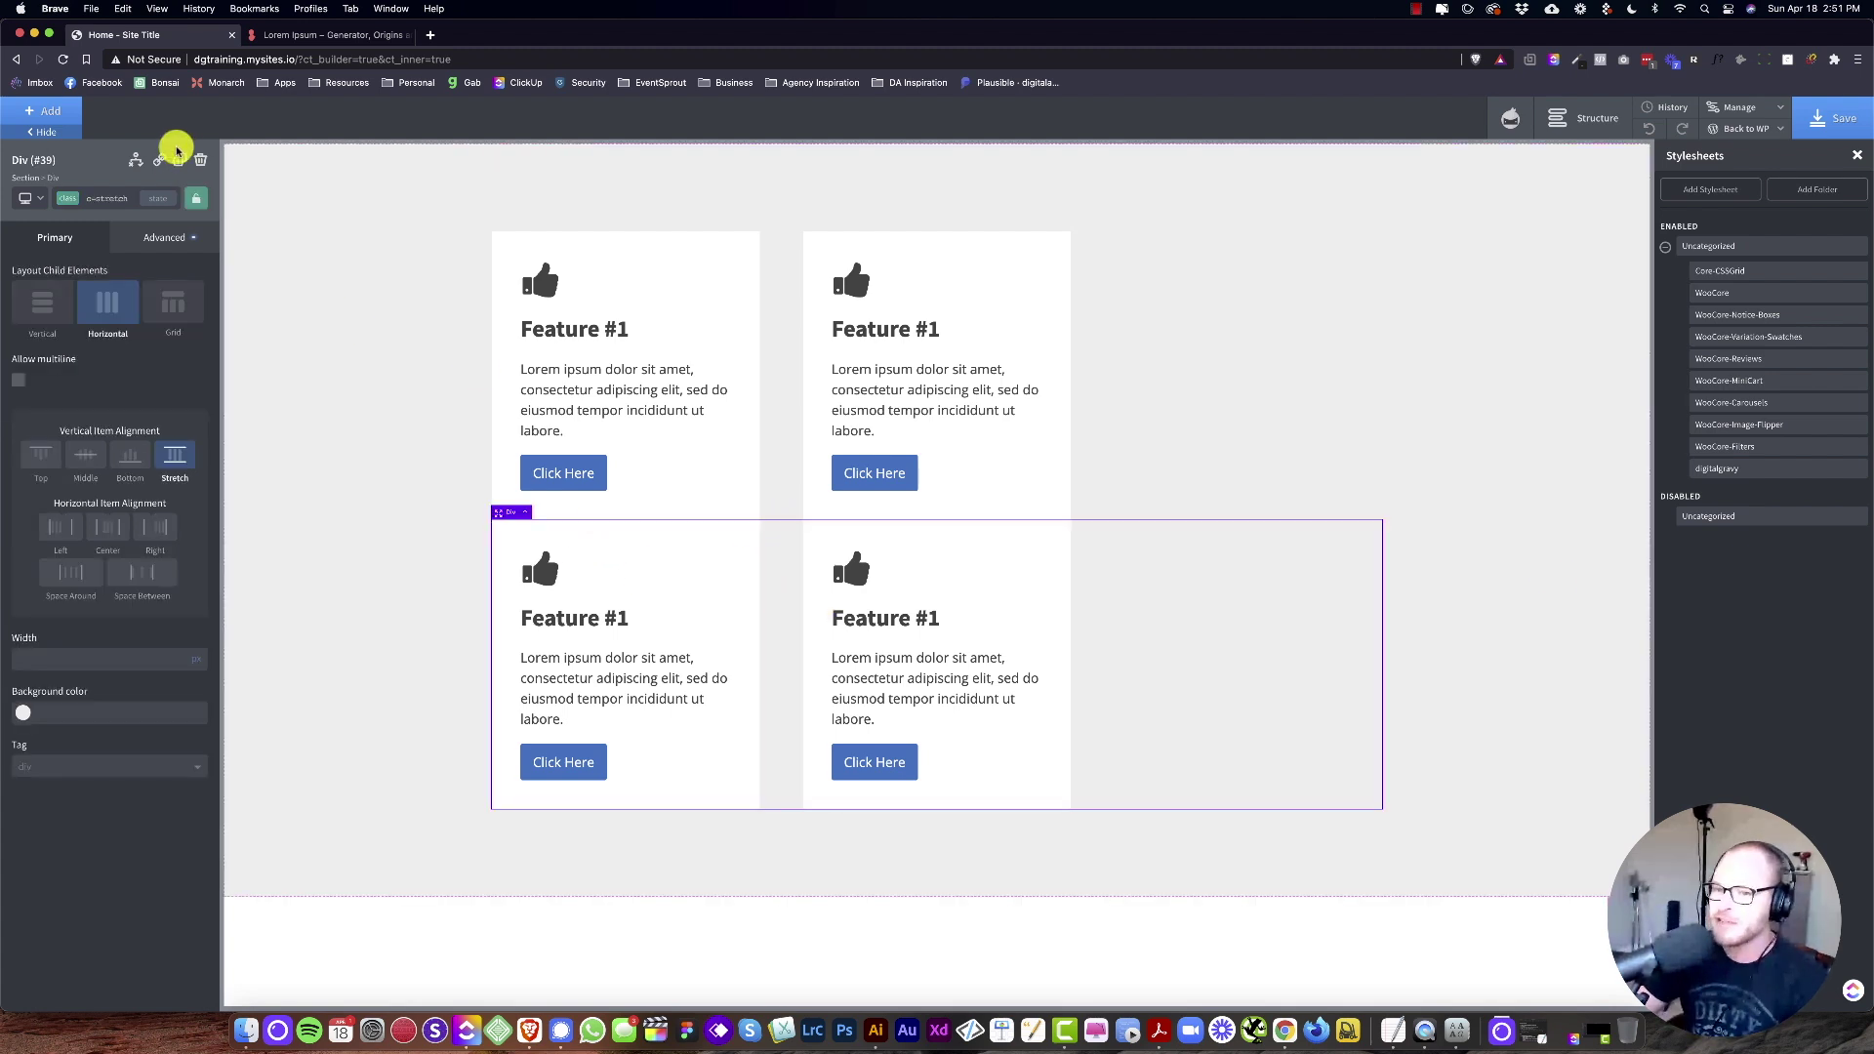
{"action": "left_click", "coordinate": [181, 161]}
{"action": "scroll", "coordinate": [319, 401], "scroll_direction": "down", "scroll_amount": 2}
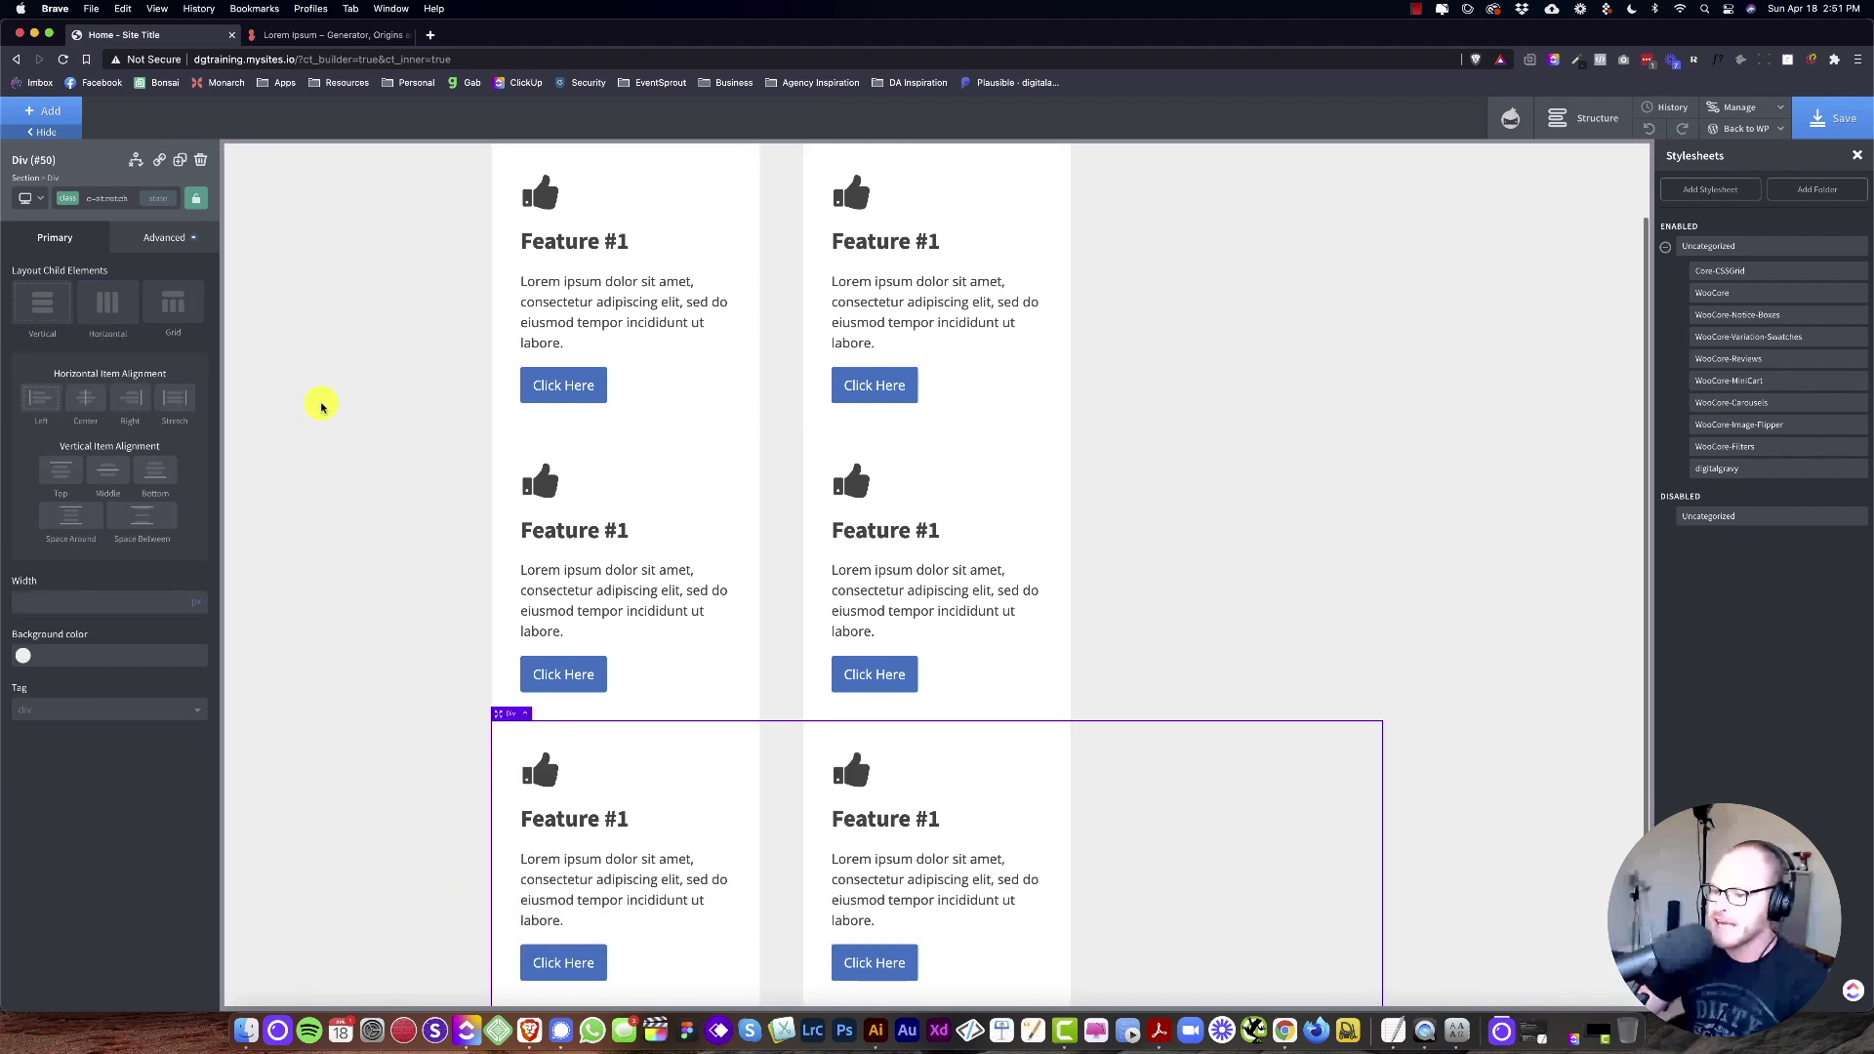
{"action": "left_click", "coordinate": [322, 410]}
{"action": "scroll", "coordinate": [322, 409], "scroll_direction": "up", "scroll_amount": 2}
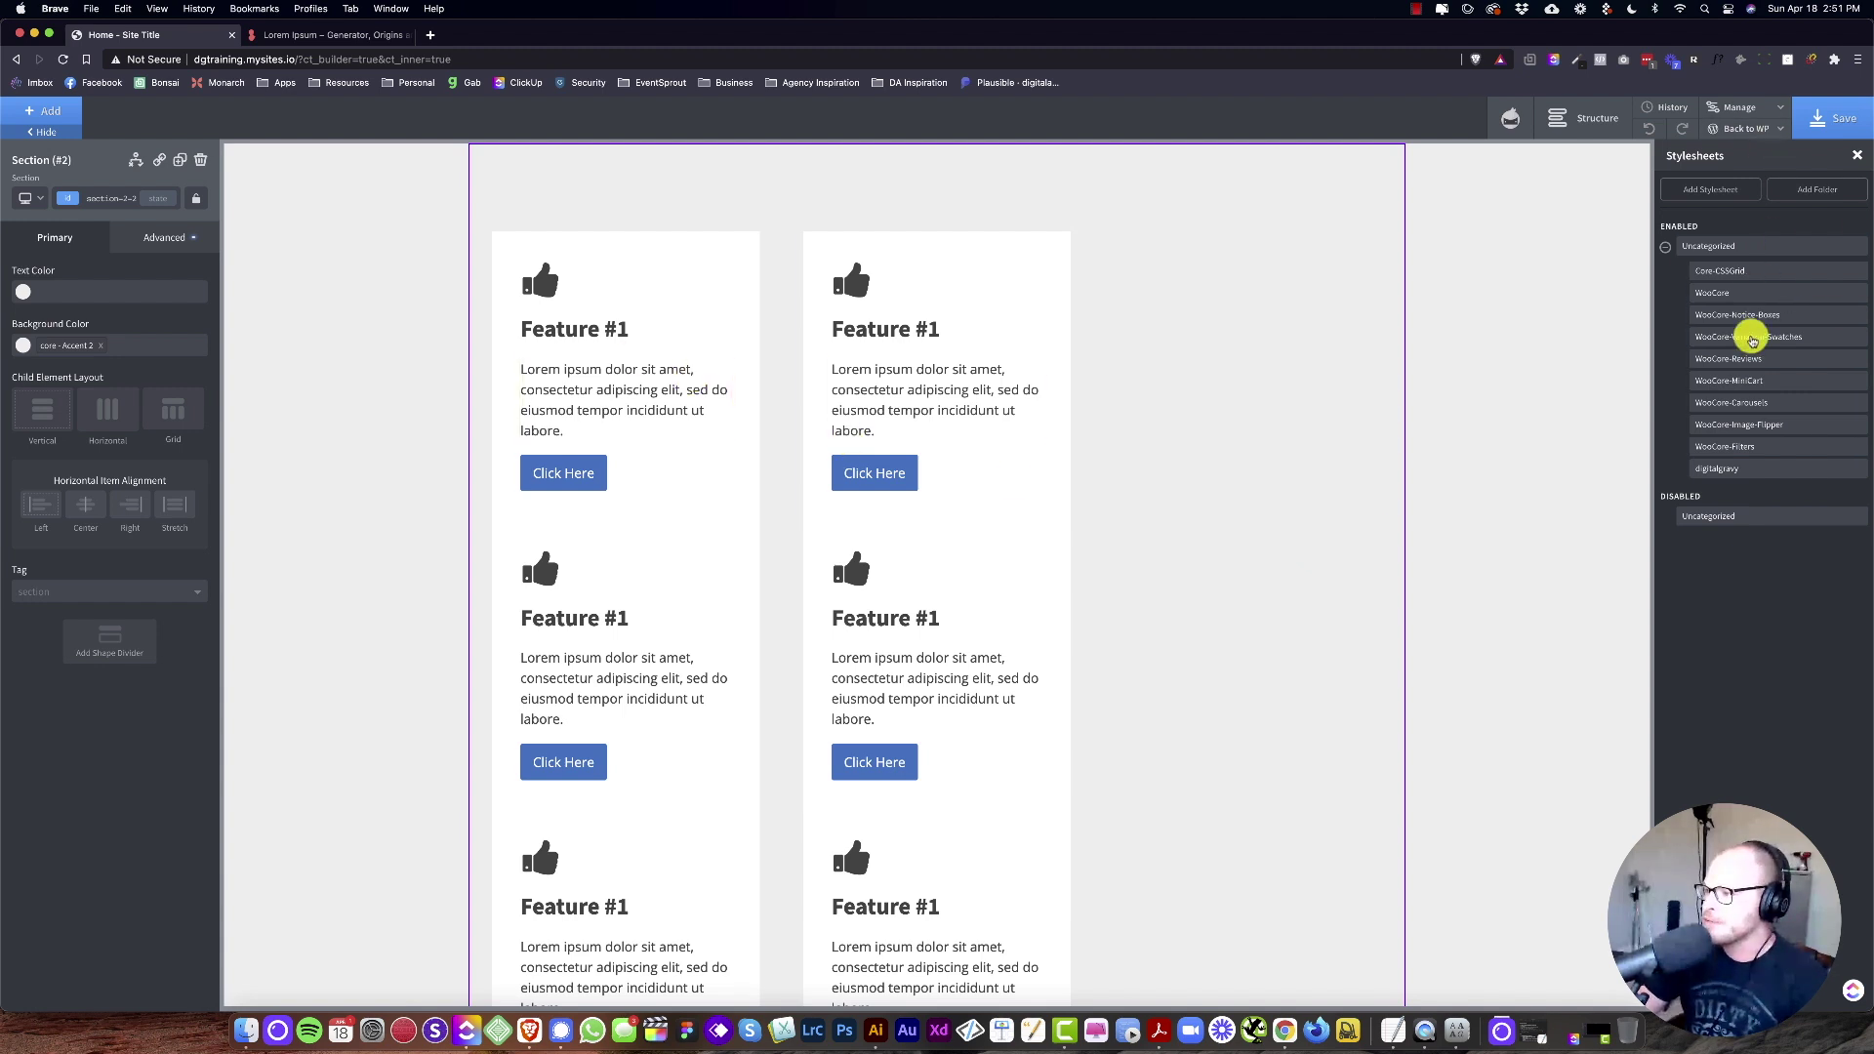
Step: In the digitalgravy stylesheet, add an "Owl Spacing" section with margin-top rules for ".owl-spacing--m > * + *" and ".owl-spacing--l > * + *"
{"action": "left_click", "coordinate": [1841, 469]}
{"action": "key", "text": "Return"}
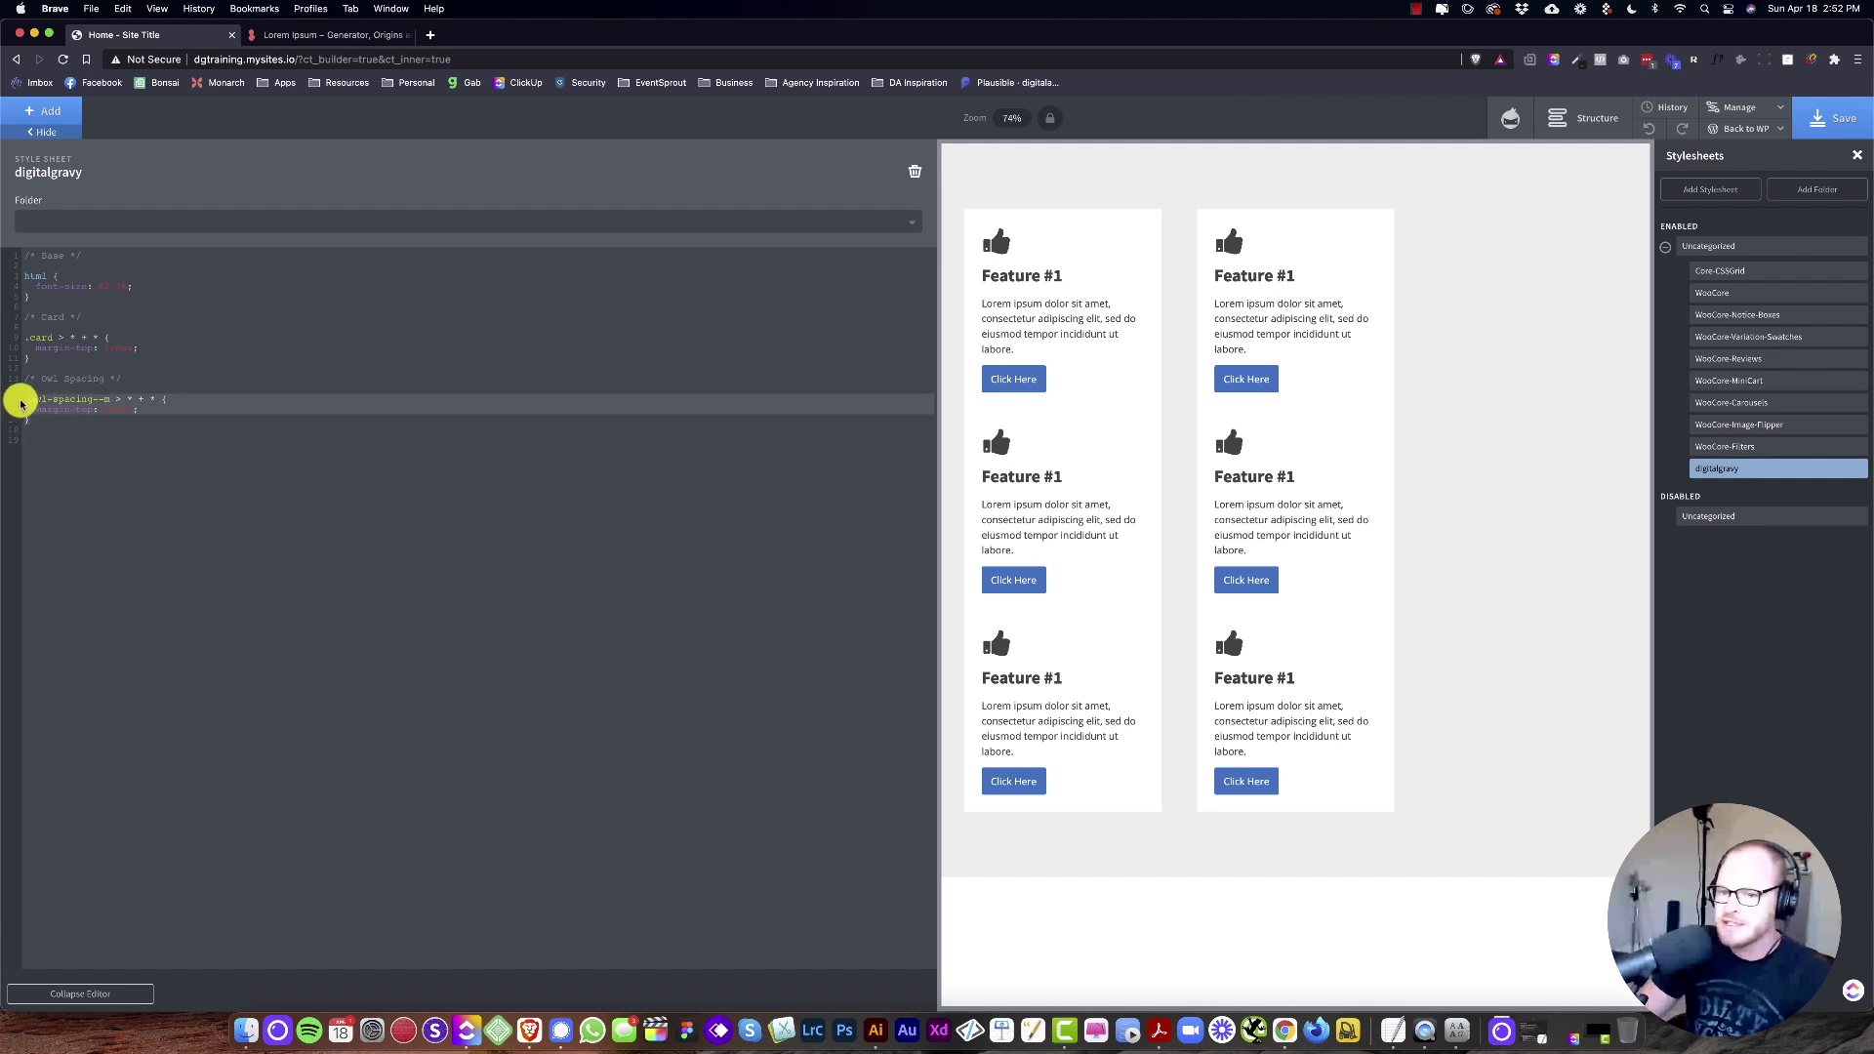
{"action": "left_click", "coordinate": [86, 451]}
{"action": "key", "text": "super+v"}
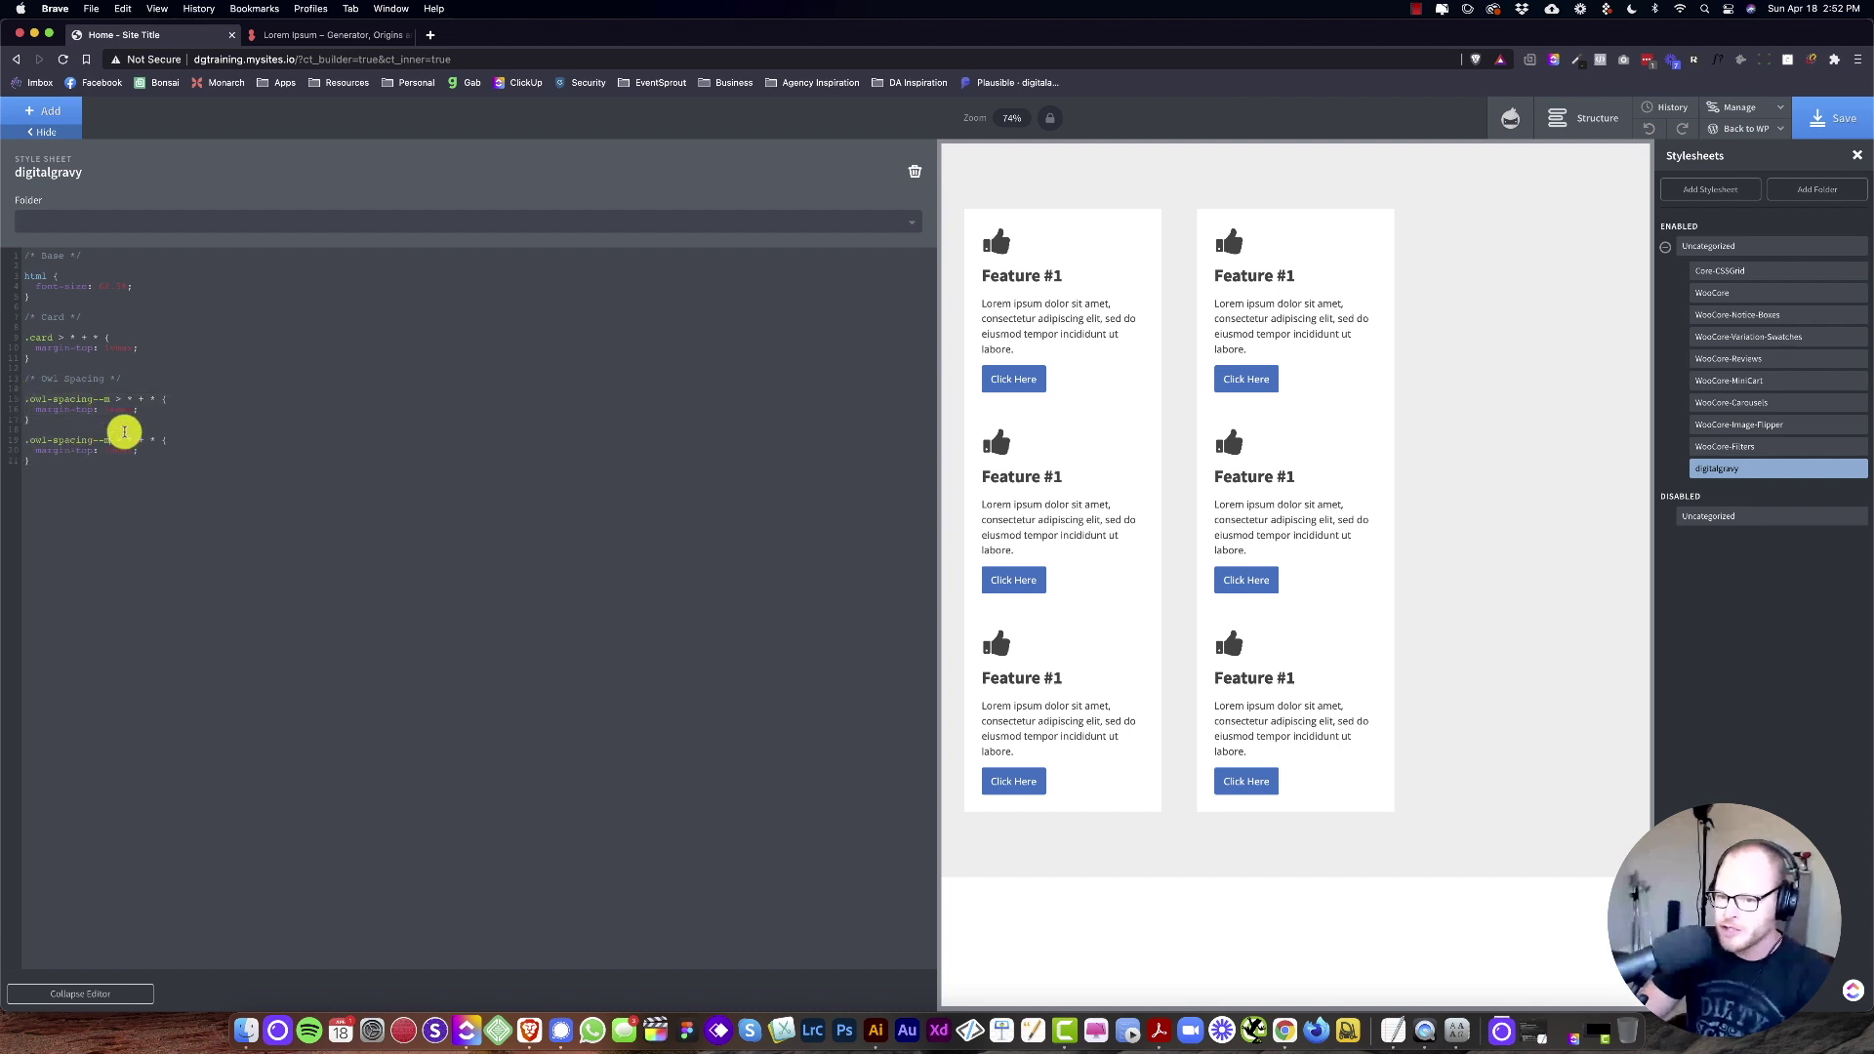
{"action": "type", "text": "l"}
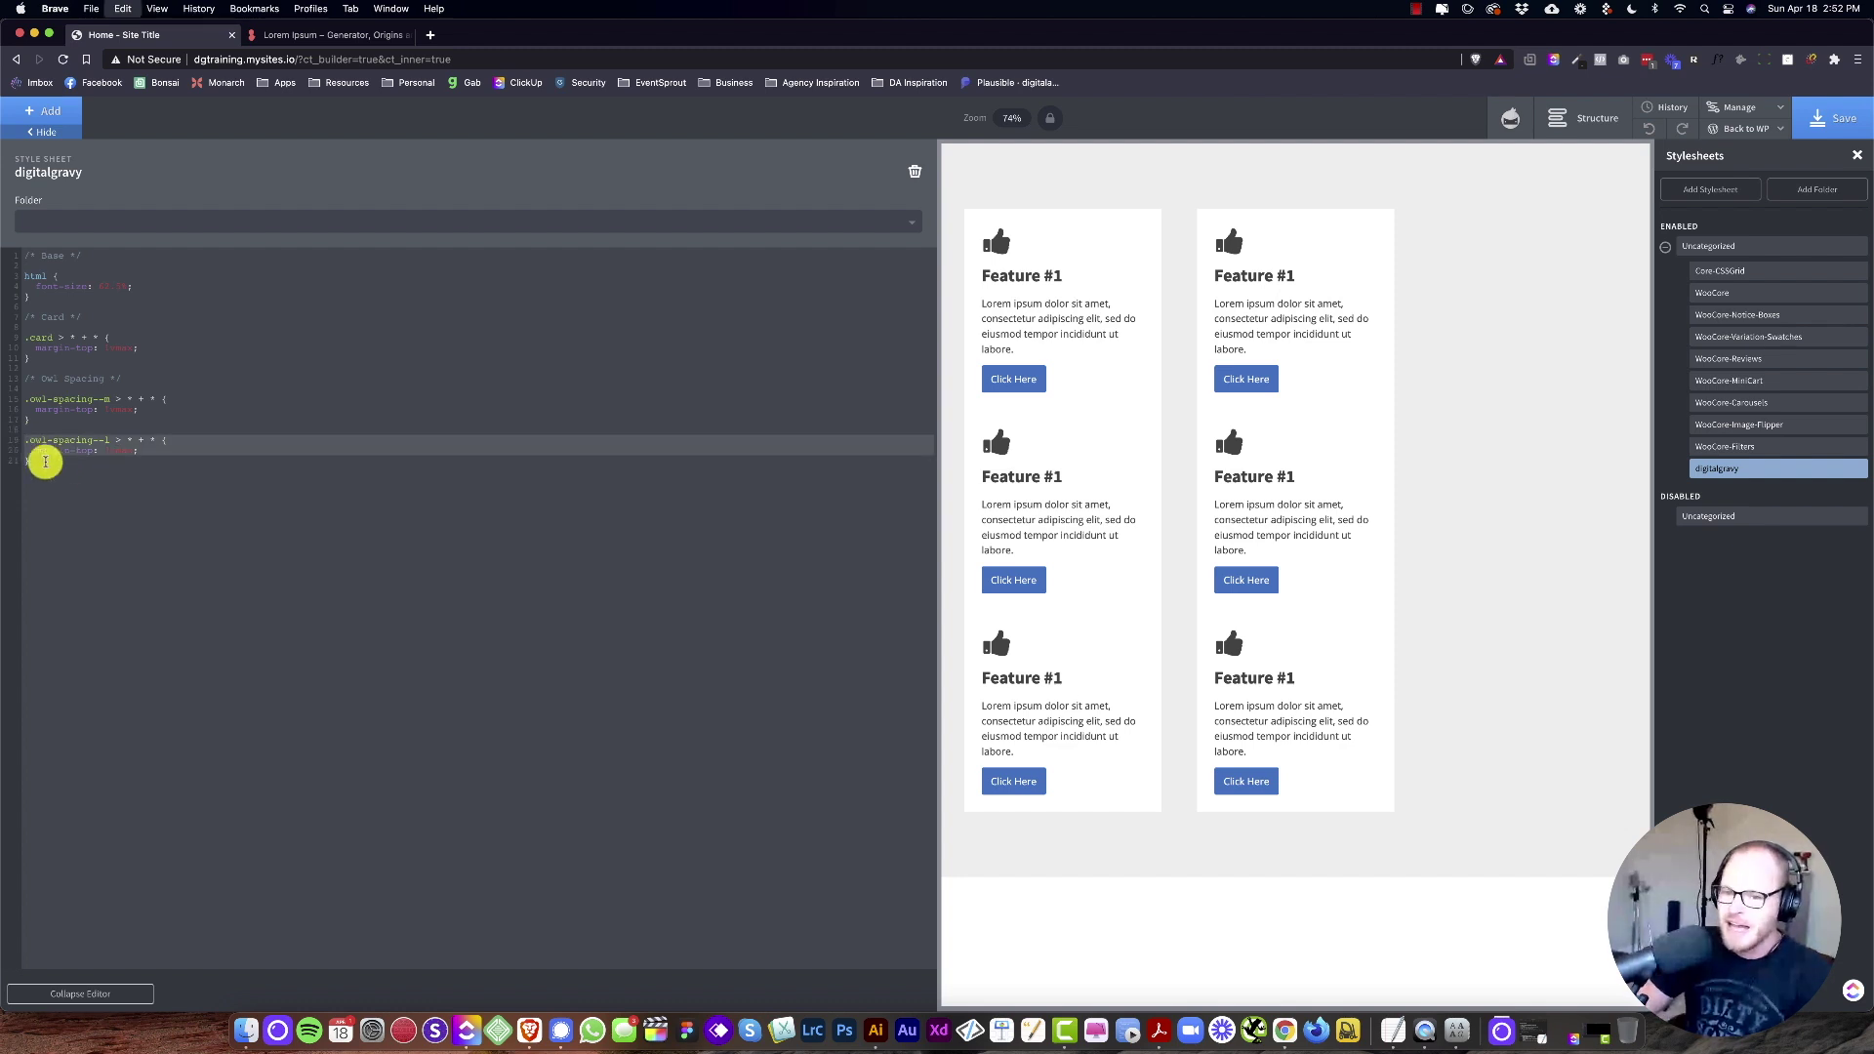
Step: Add an ".owl-spacing--xl > * + *" rule below the large one with its own margin-top value
{"action": "key", "text": "Return"}
{"action": "key", "text": "Return"}
{"action": "left_click", "coordinate": [104, 481]}
{"action": "type", "text": "x"}
{"action": "left_click", "coordinate": [109, 492]}
{"action": "key", "text": "BackSpace"}
{"action": "type", "text": "4em;"}
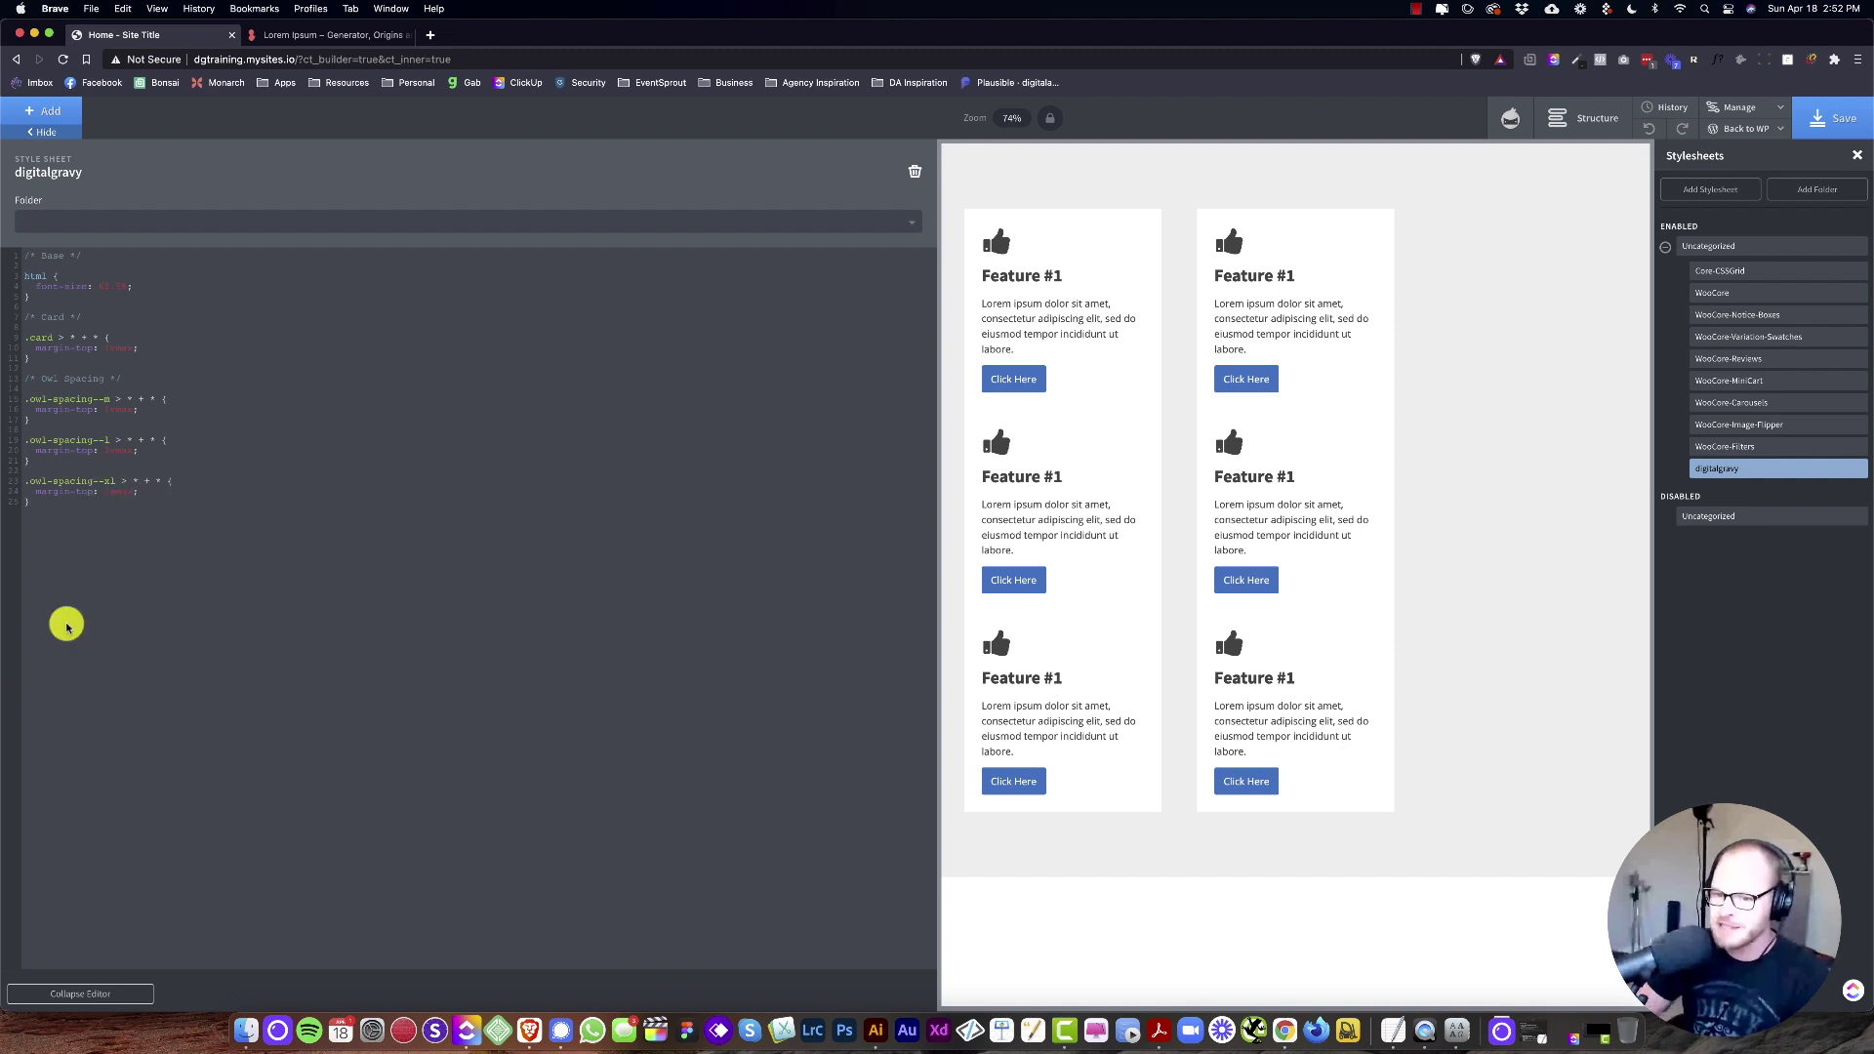
Step: Copy the medium owl-spacing rule above itself and rename the copy's class to ".owl-spacing--s"
{"action": "left_click", "coordinate": [20, 407]}
{"action": "key", "text": "super+c"}
{"action": "left_click", "coordinate": [132, 389]}
{"action": "key", "text": "super+v"}
{"action": "left_click", "coordinate": [114, 400]}
{"action": "type", "text": "a"}
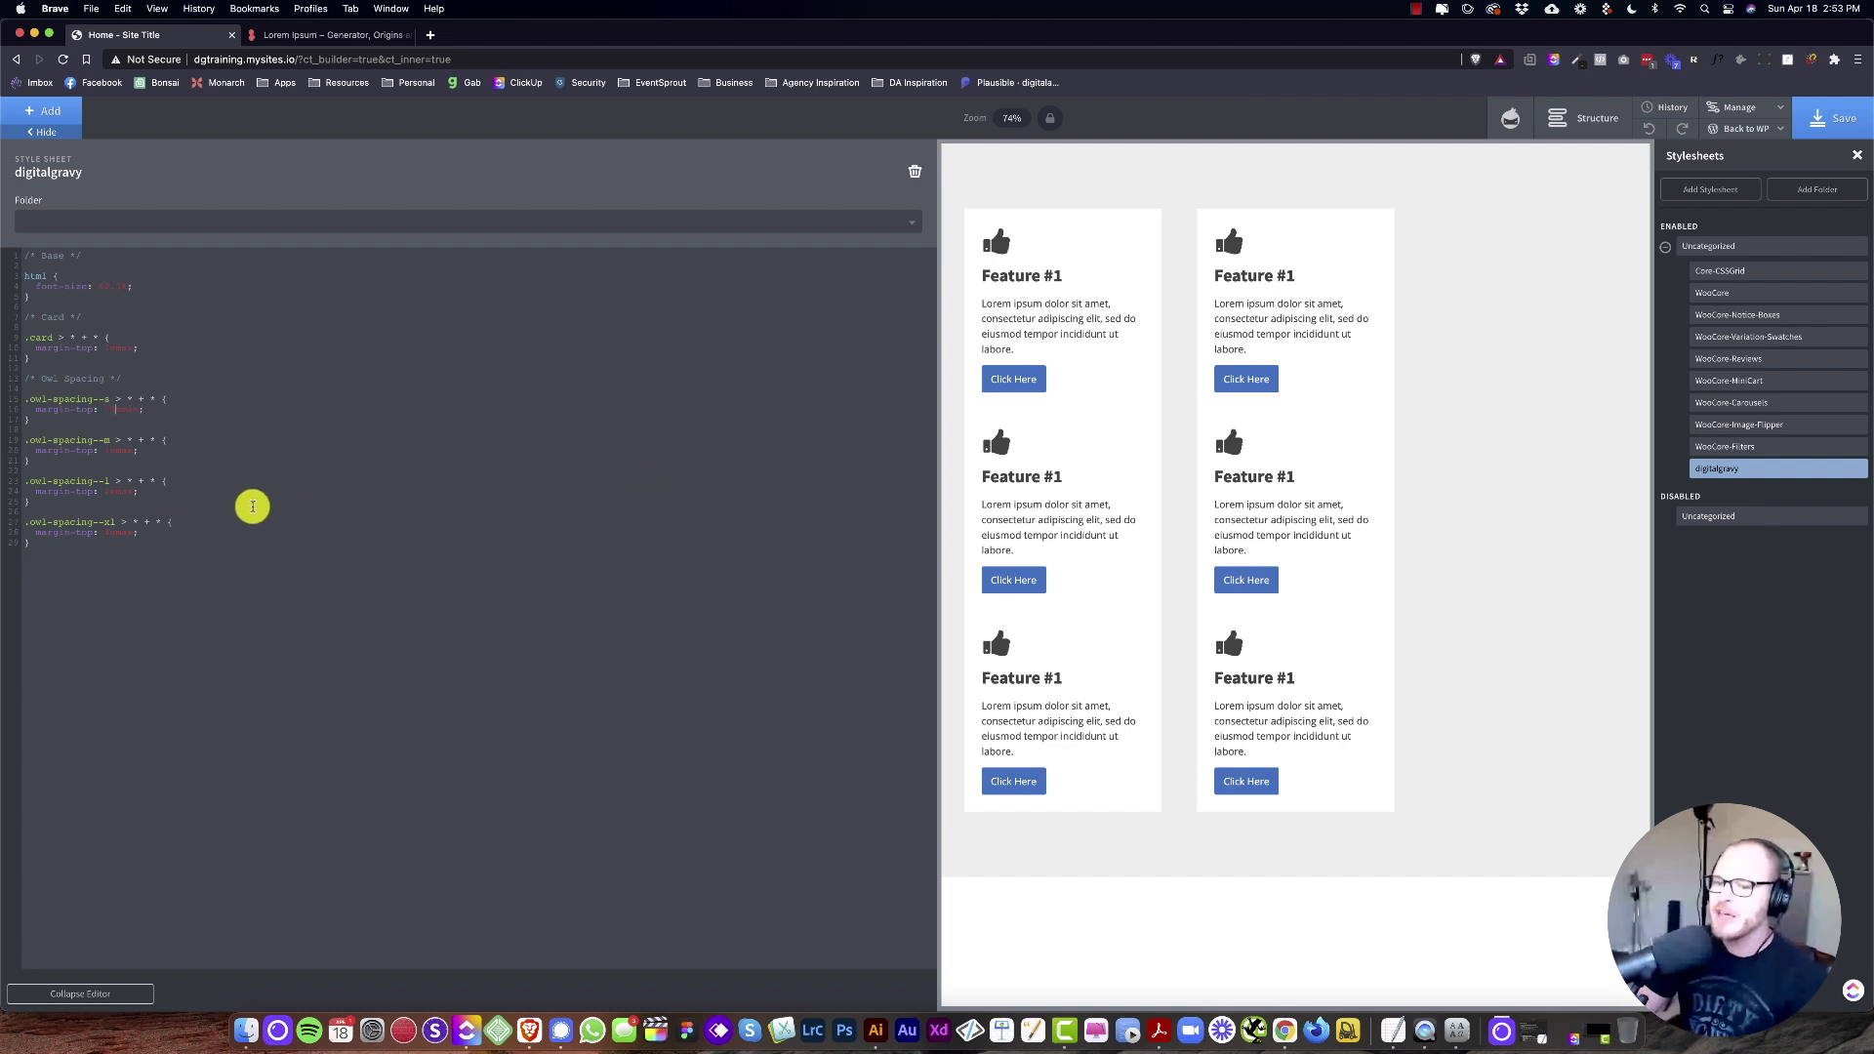
{"action": "left_click_drag", "start_coordinate": [112, 399], "coordinate": [25, 399]}
{"action": "left_click_drag", "start_coordinate": [111, 440], "coordinate": [23, 482]}
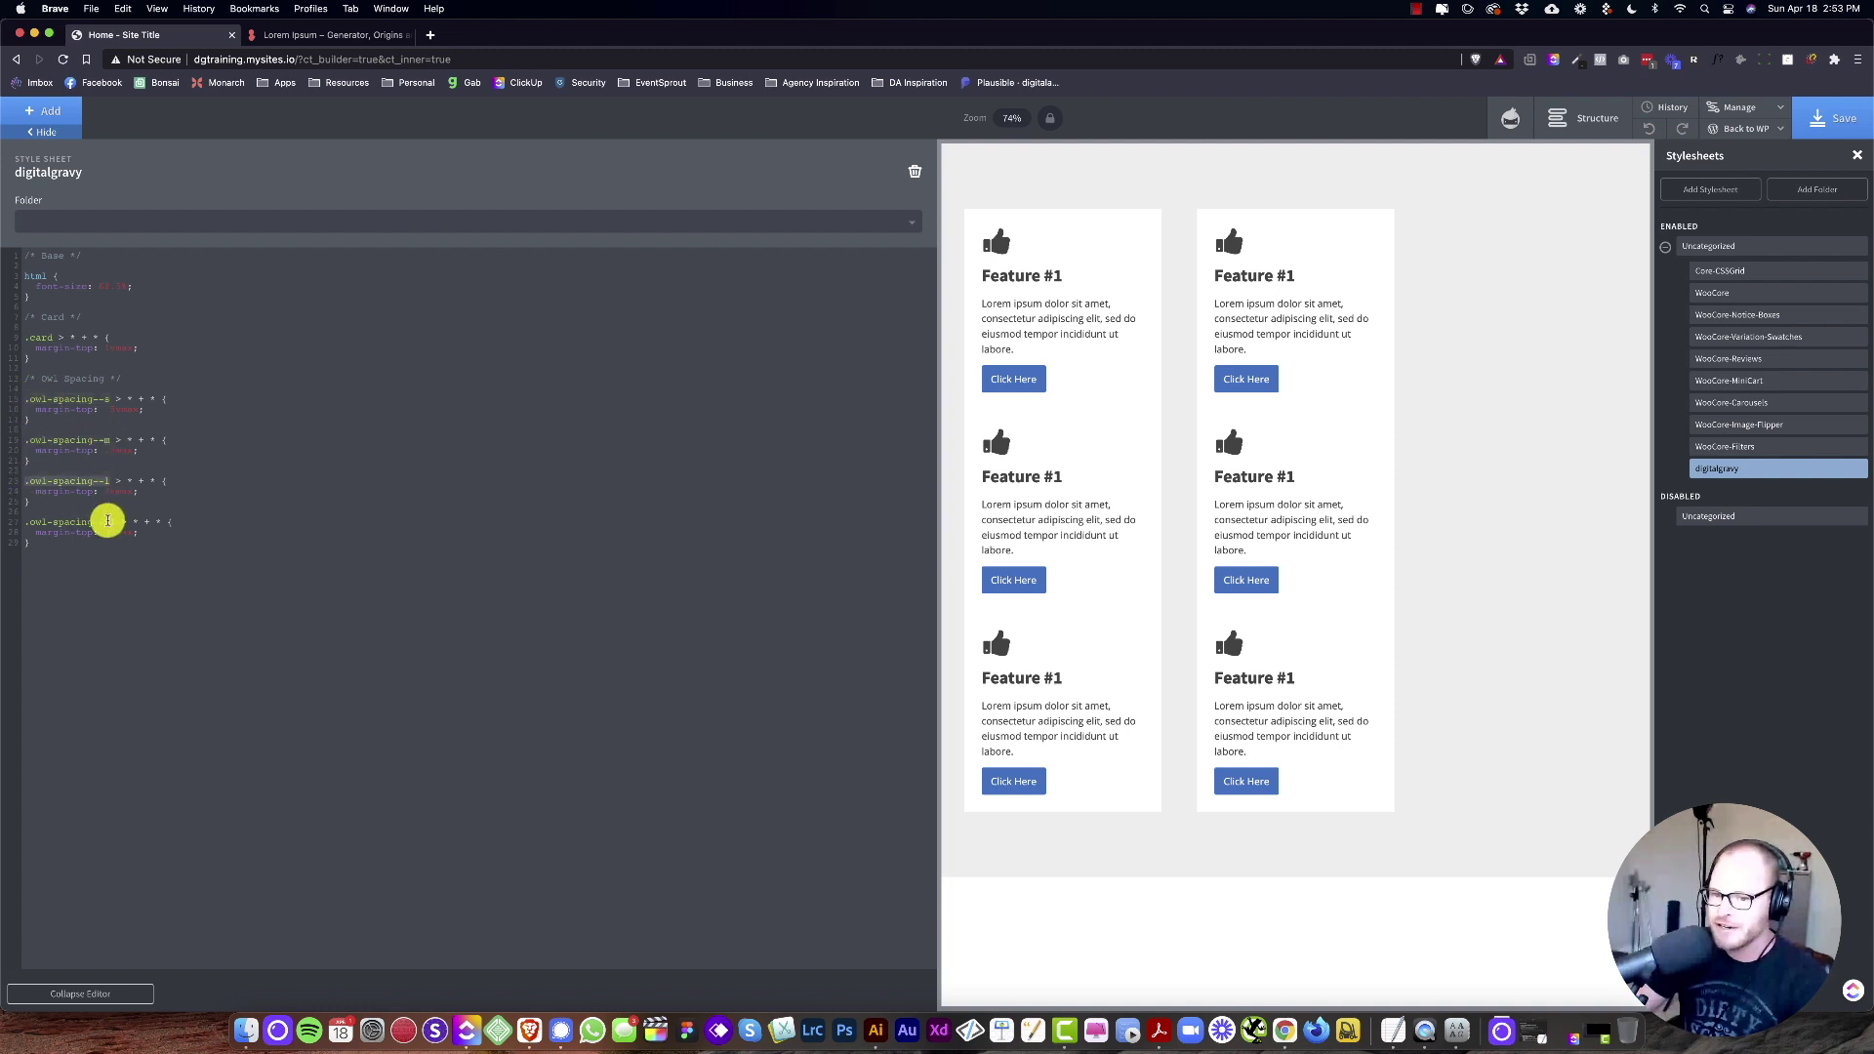
{"action": "left_click_drag", "start_coordinate": [116, 522], "coordinate": [17, 520]}
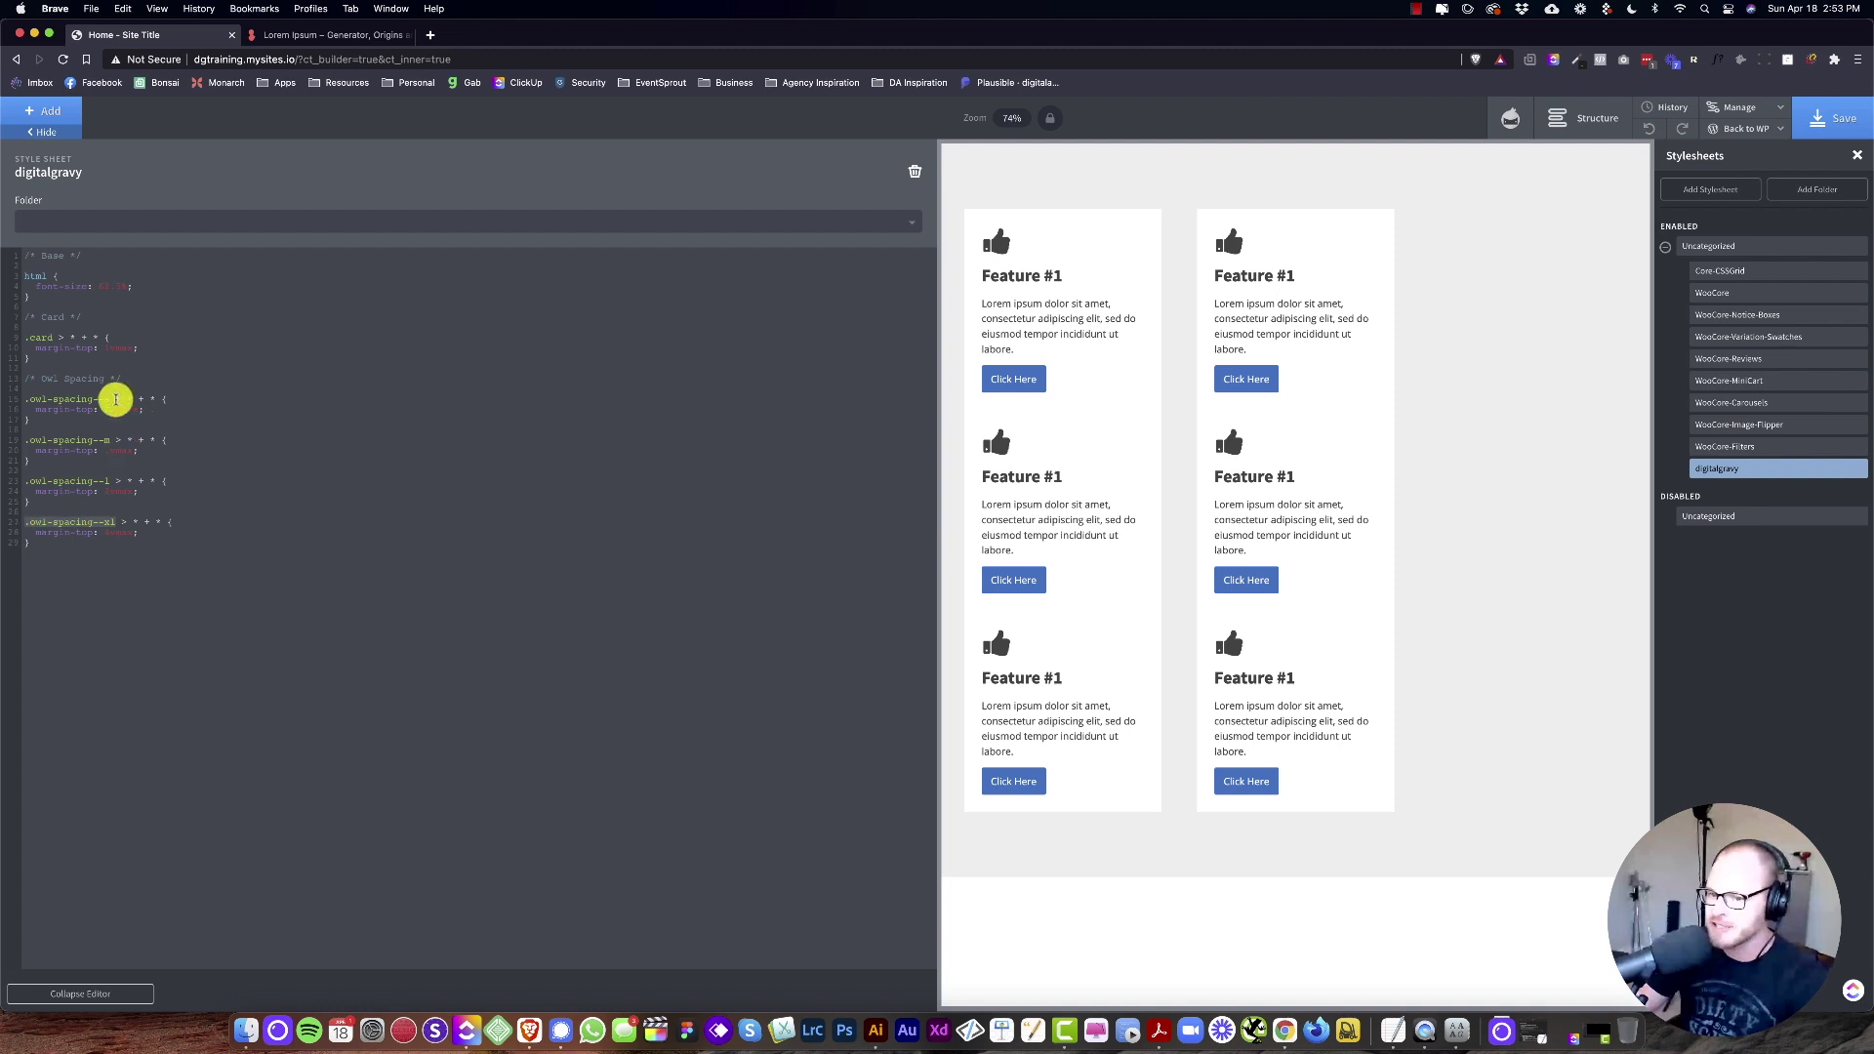
{"action": "left_click", "coordinate": [511, 544]}
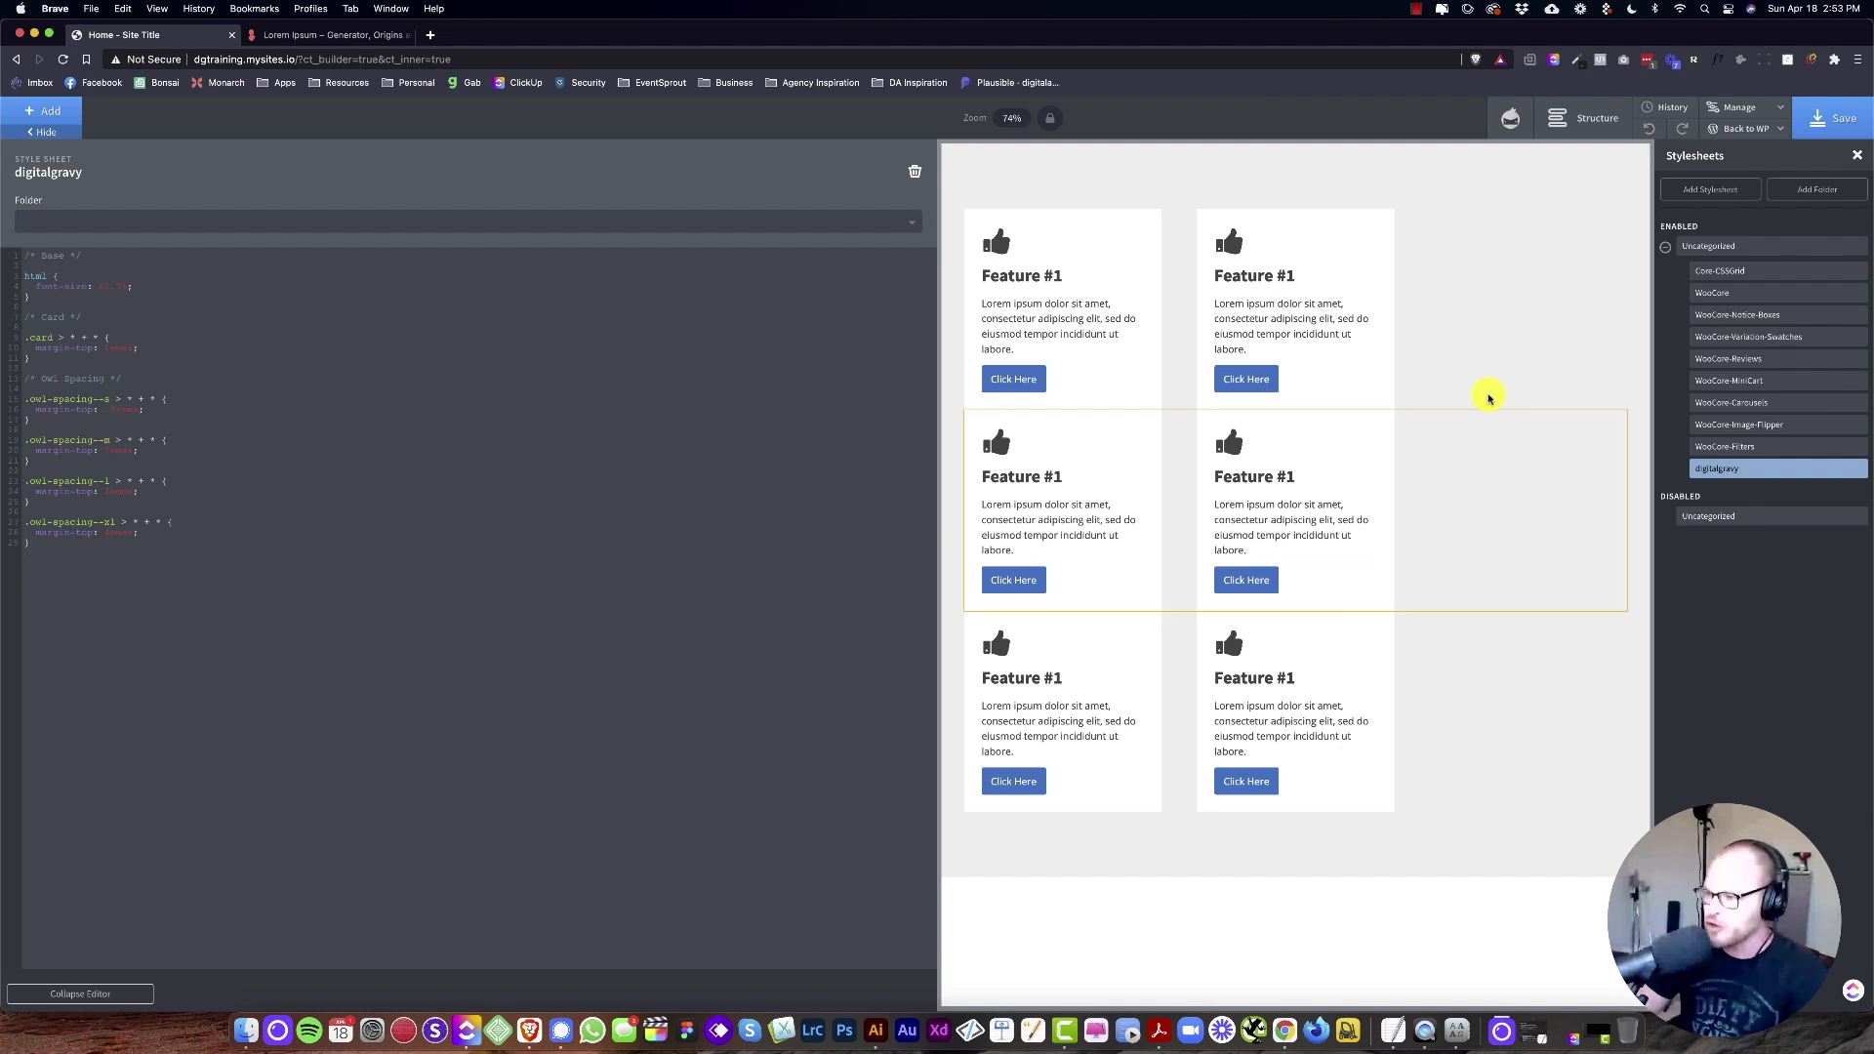
Step: Add a new div at the end of the section and rename it "Container" in the page structure
{"action": "left_click", "coordinate": [1365, 195]}
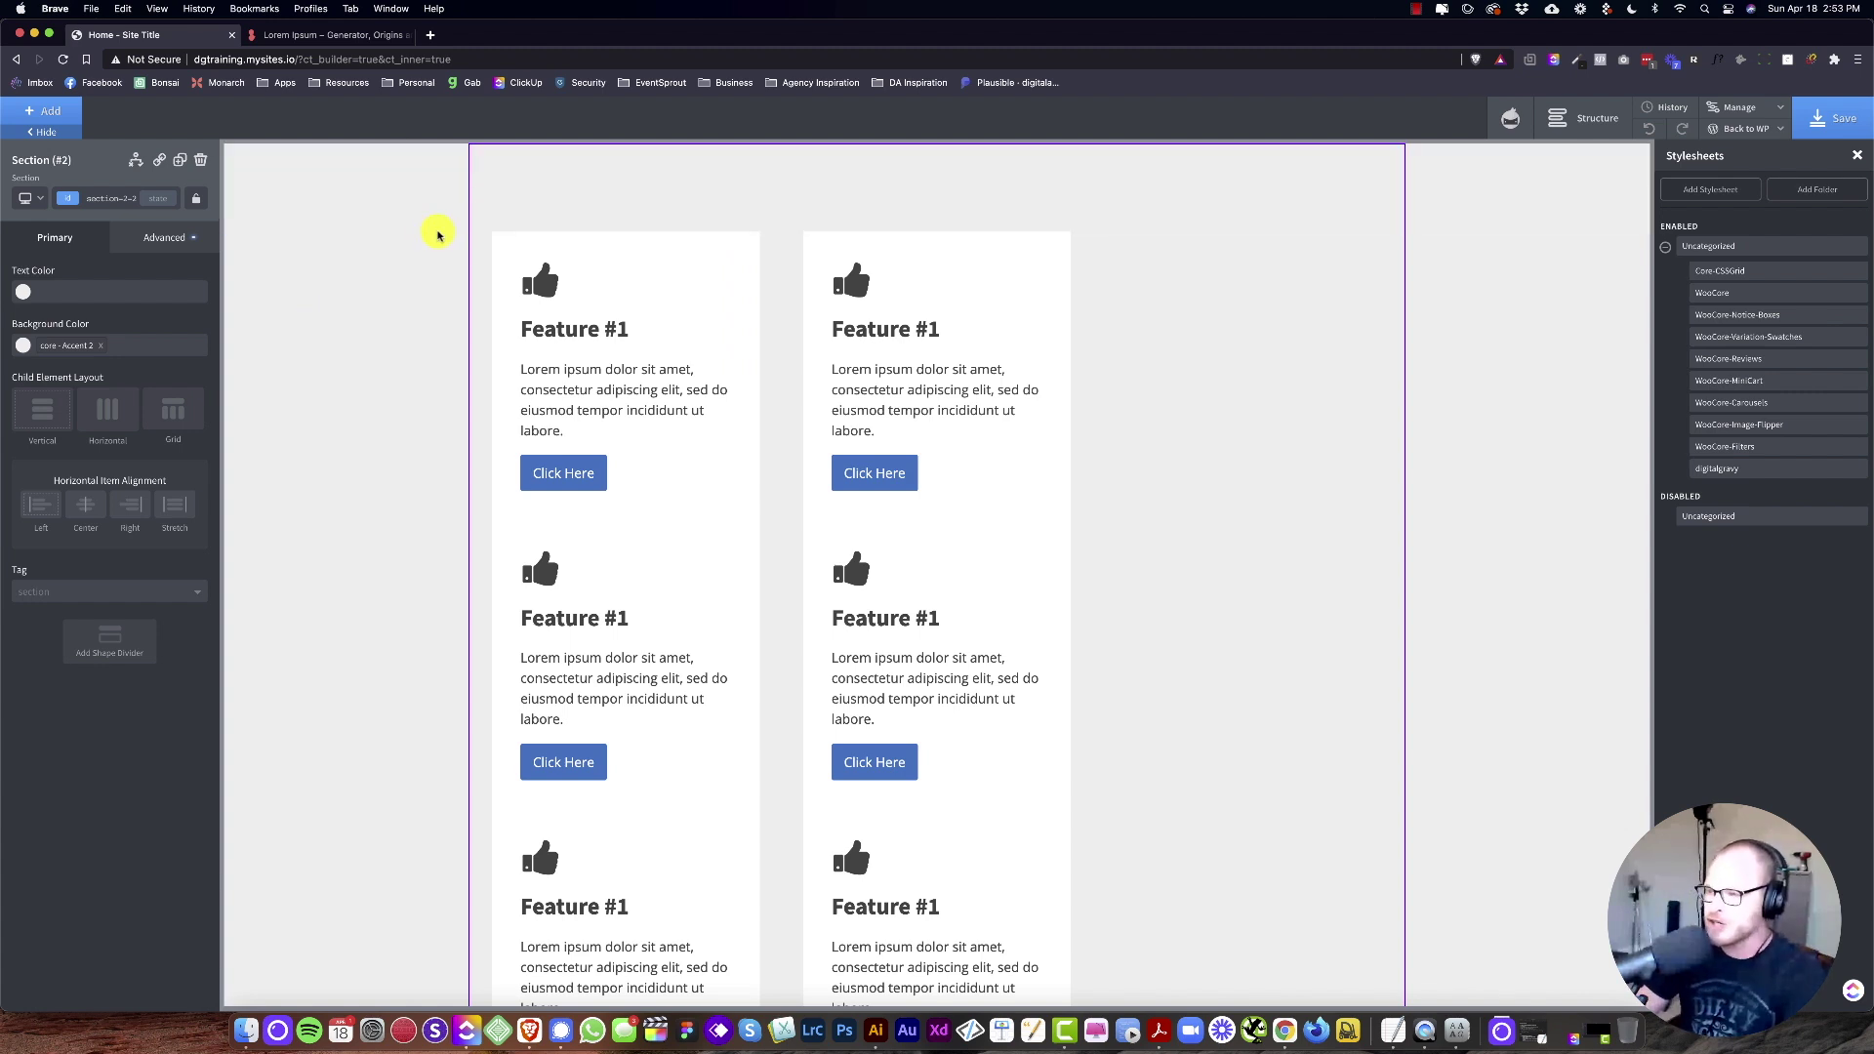
{"action": "left_click", "coordinate": [55, 115]}
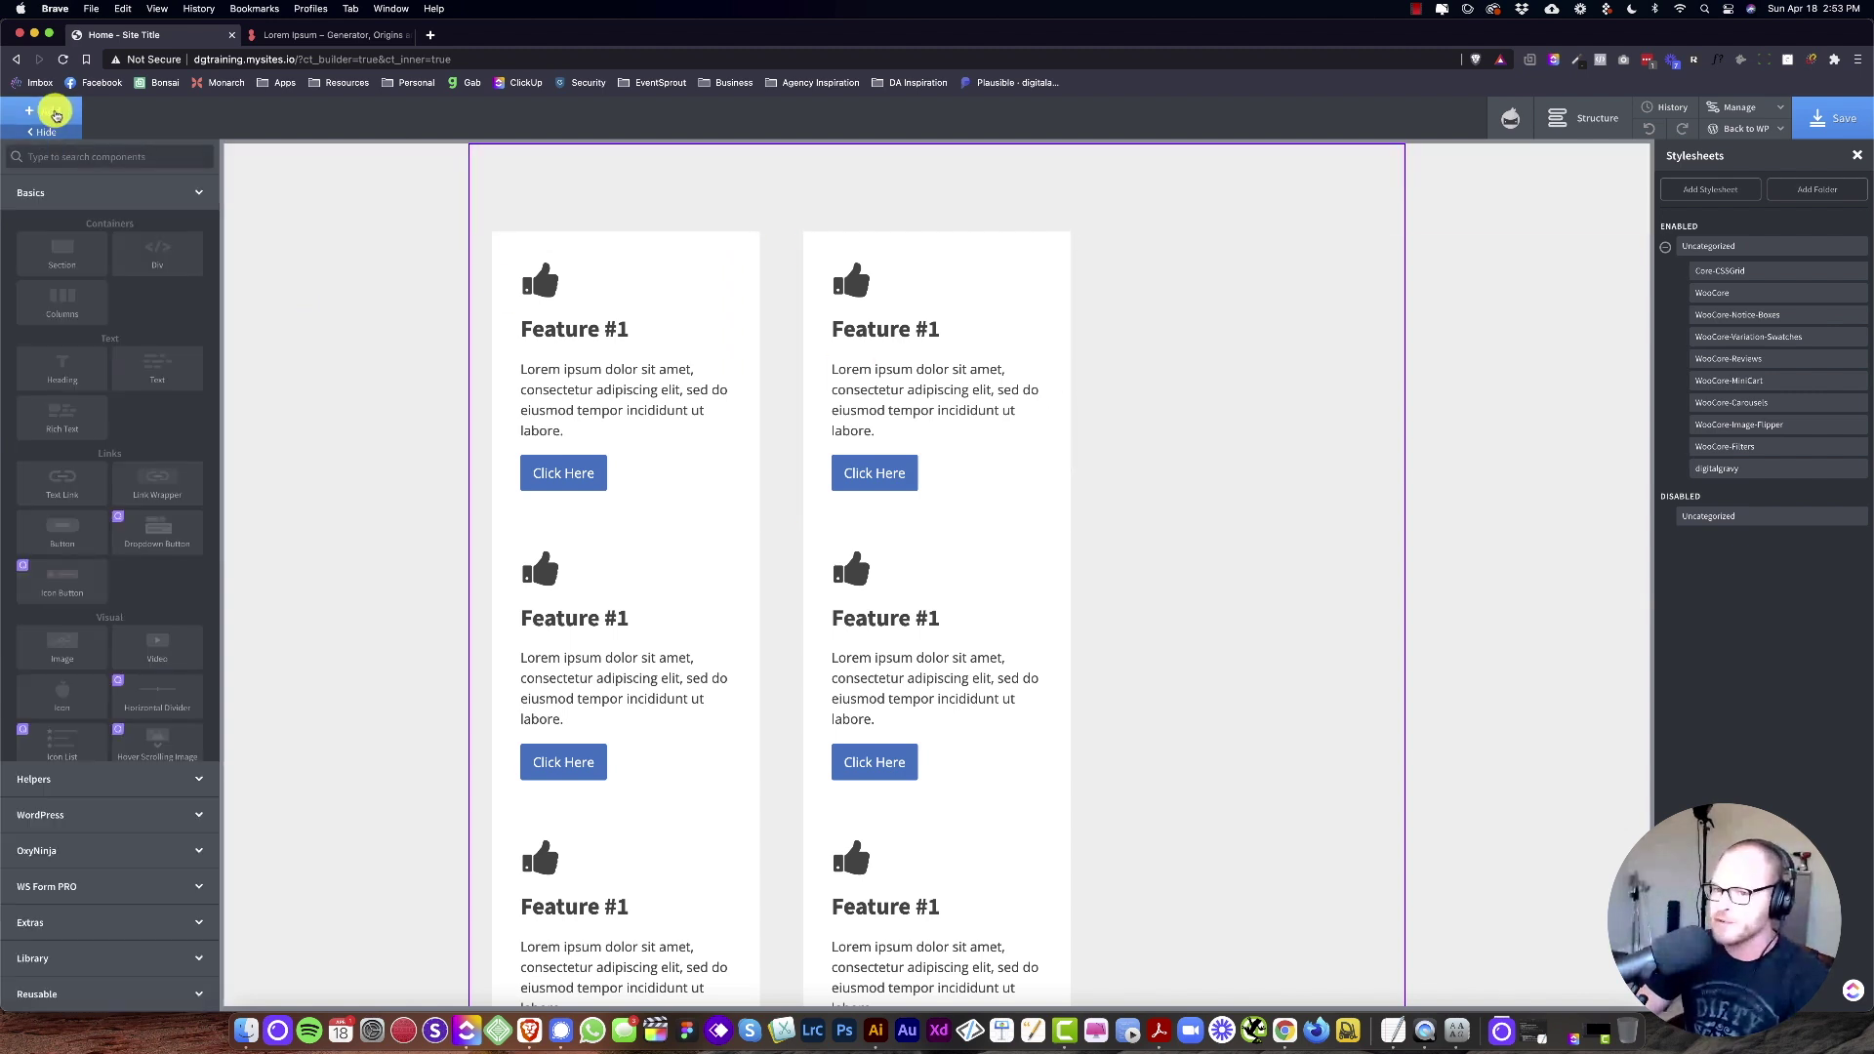
{"action": "left_click", "coordinate": [157, 254]}
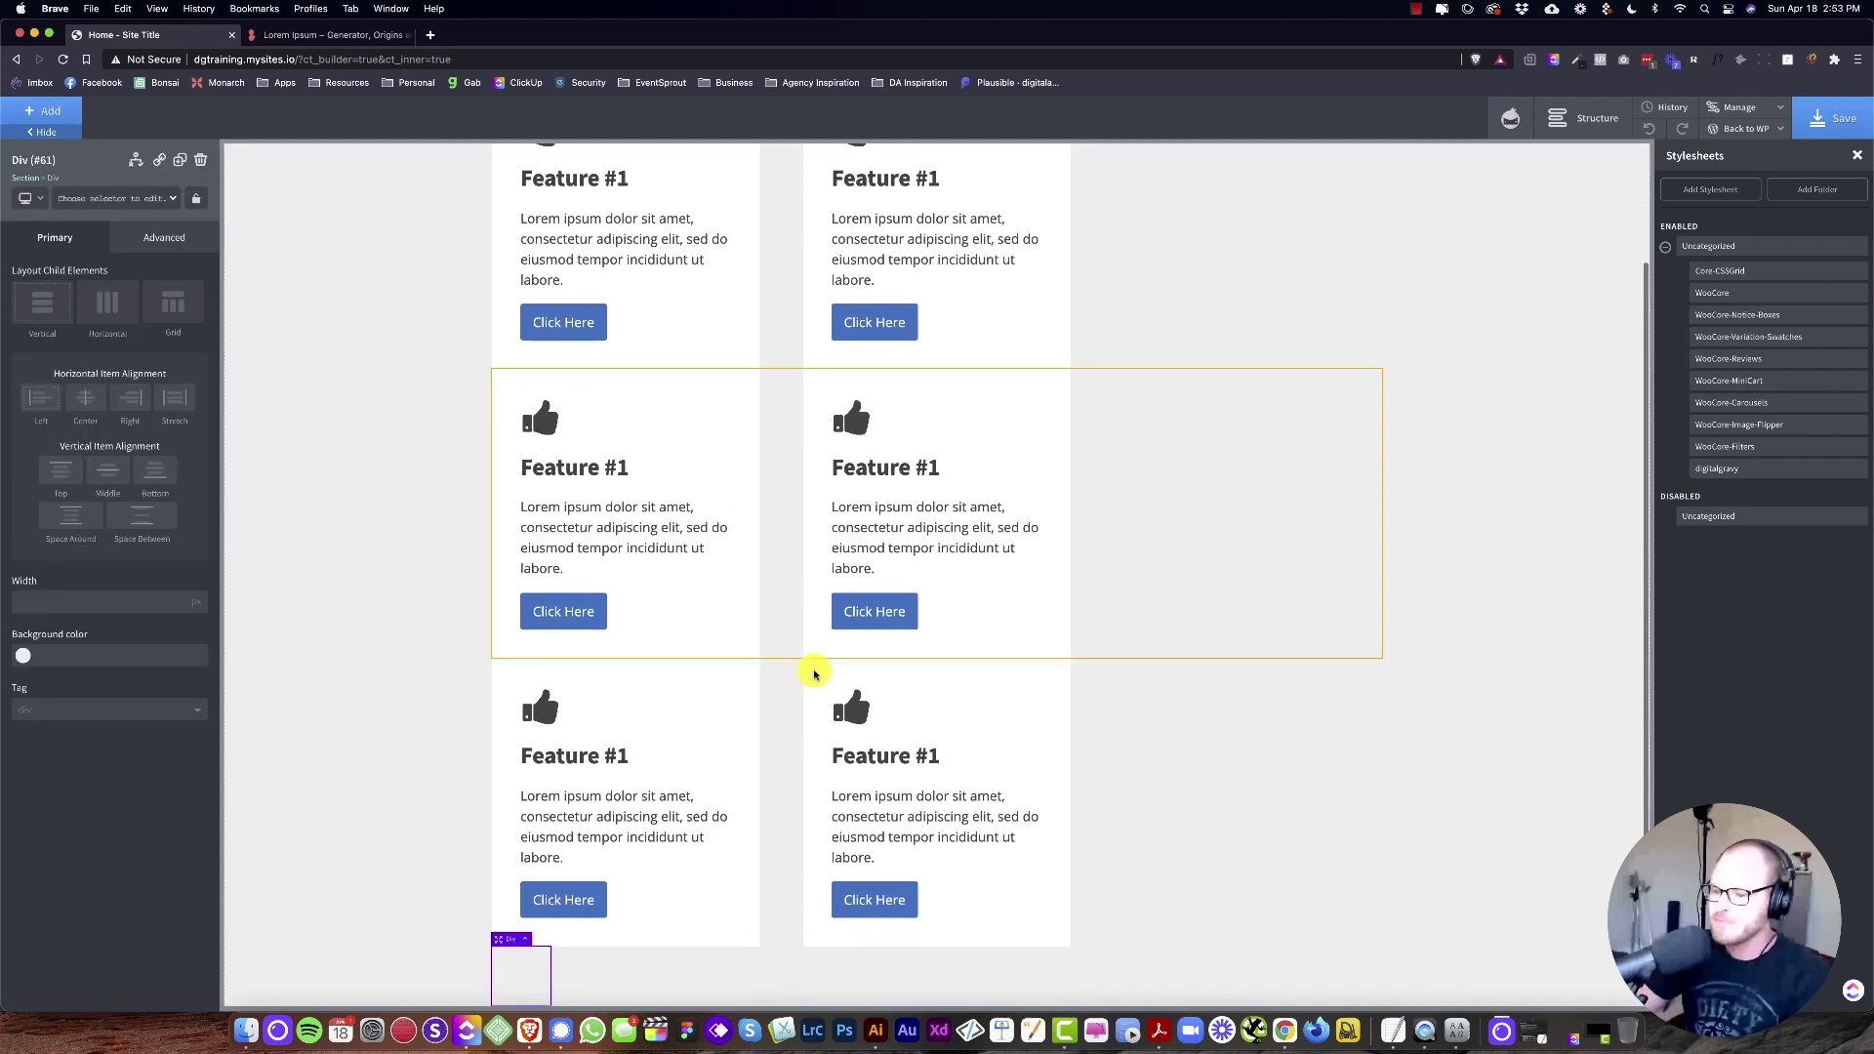
{"action": "left_click", "coordinate": [1601, 118]}
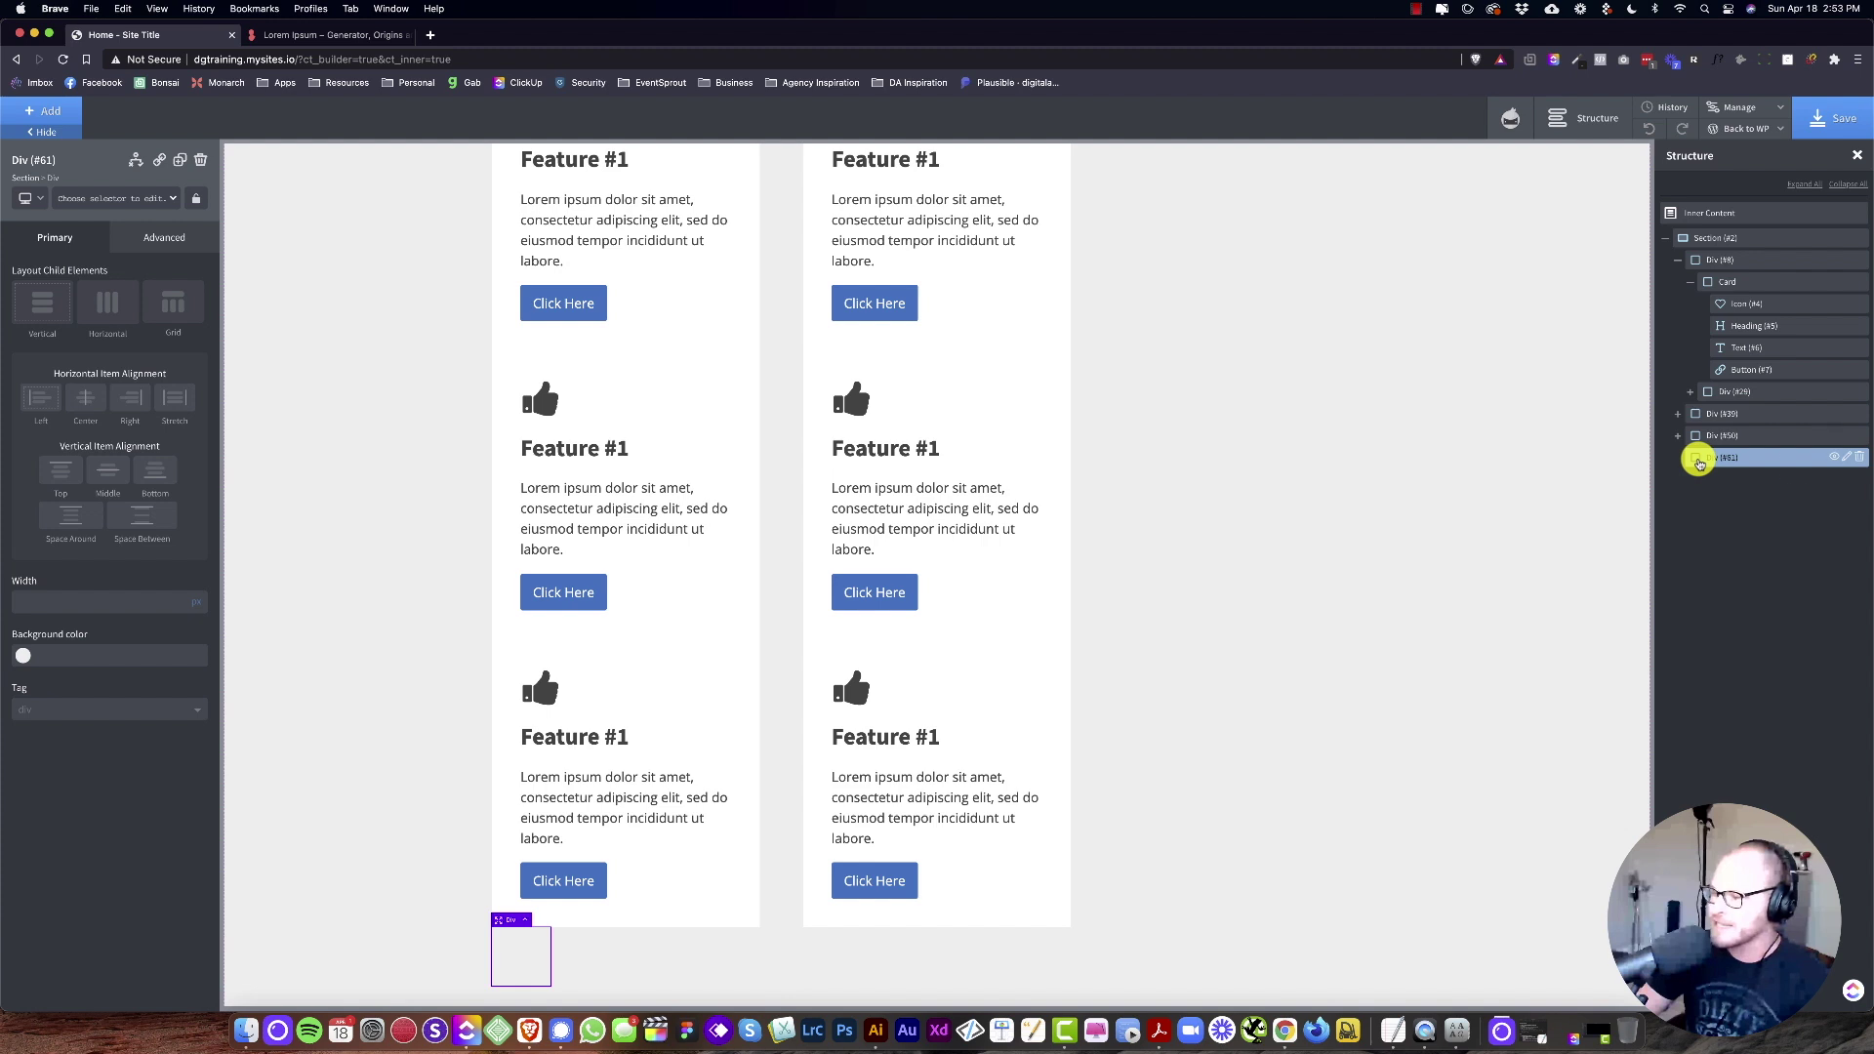
{"action": "left_click", "coordinate": [1846, 457]}
{"action": "left_click", "coordinate": [1769, 550]}
{"action": "type", "text": "container"}
{"action": "key", "text": "Return"}
Step: Nest the three card-row divs inside the Container div in the page structure, and select the Container
{"action": "left_click", "coordinate": [1690, 282]}
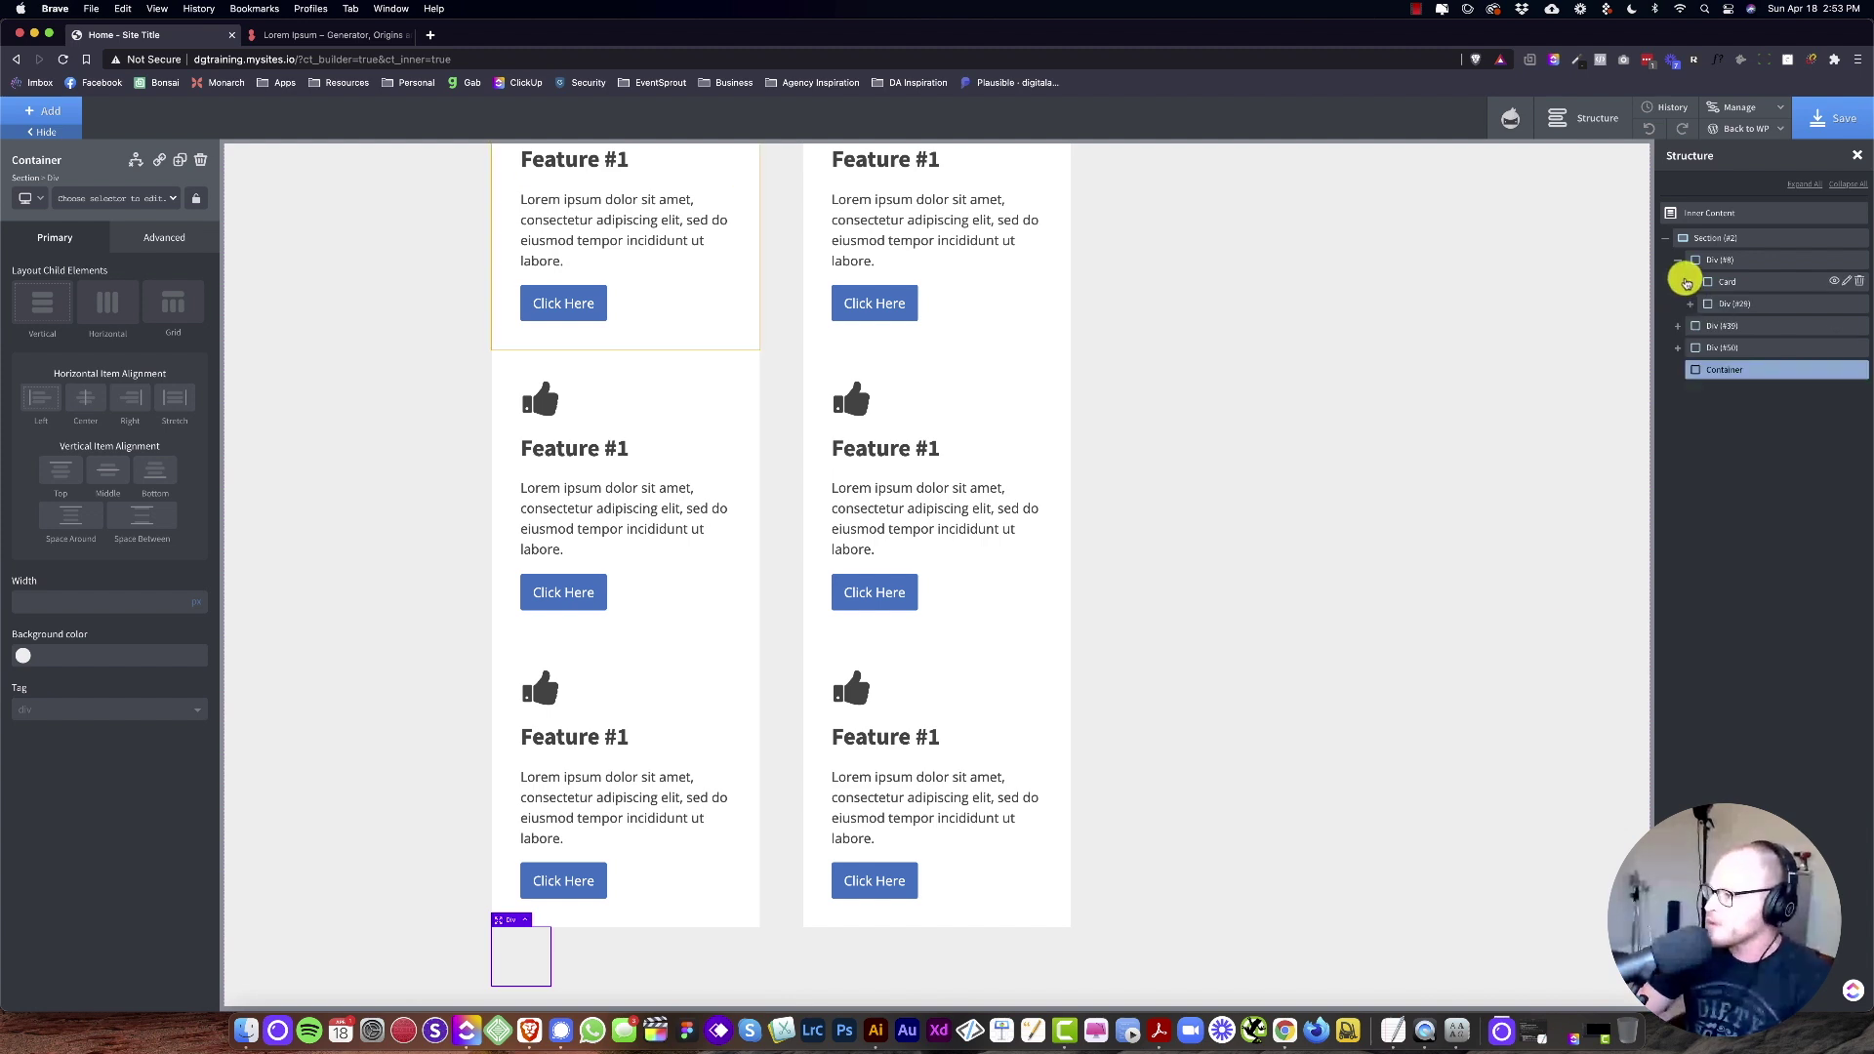
{"action": "left_click", "coordinate": [1678, 260]}
{"action": "left_click", "coordinate": [1721, 282]}
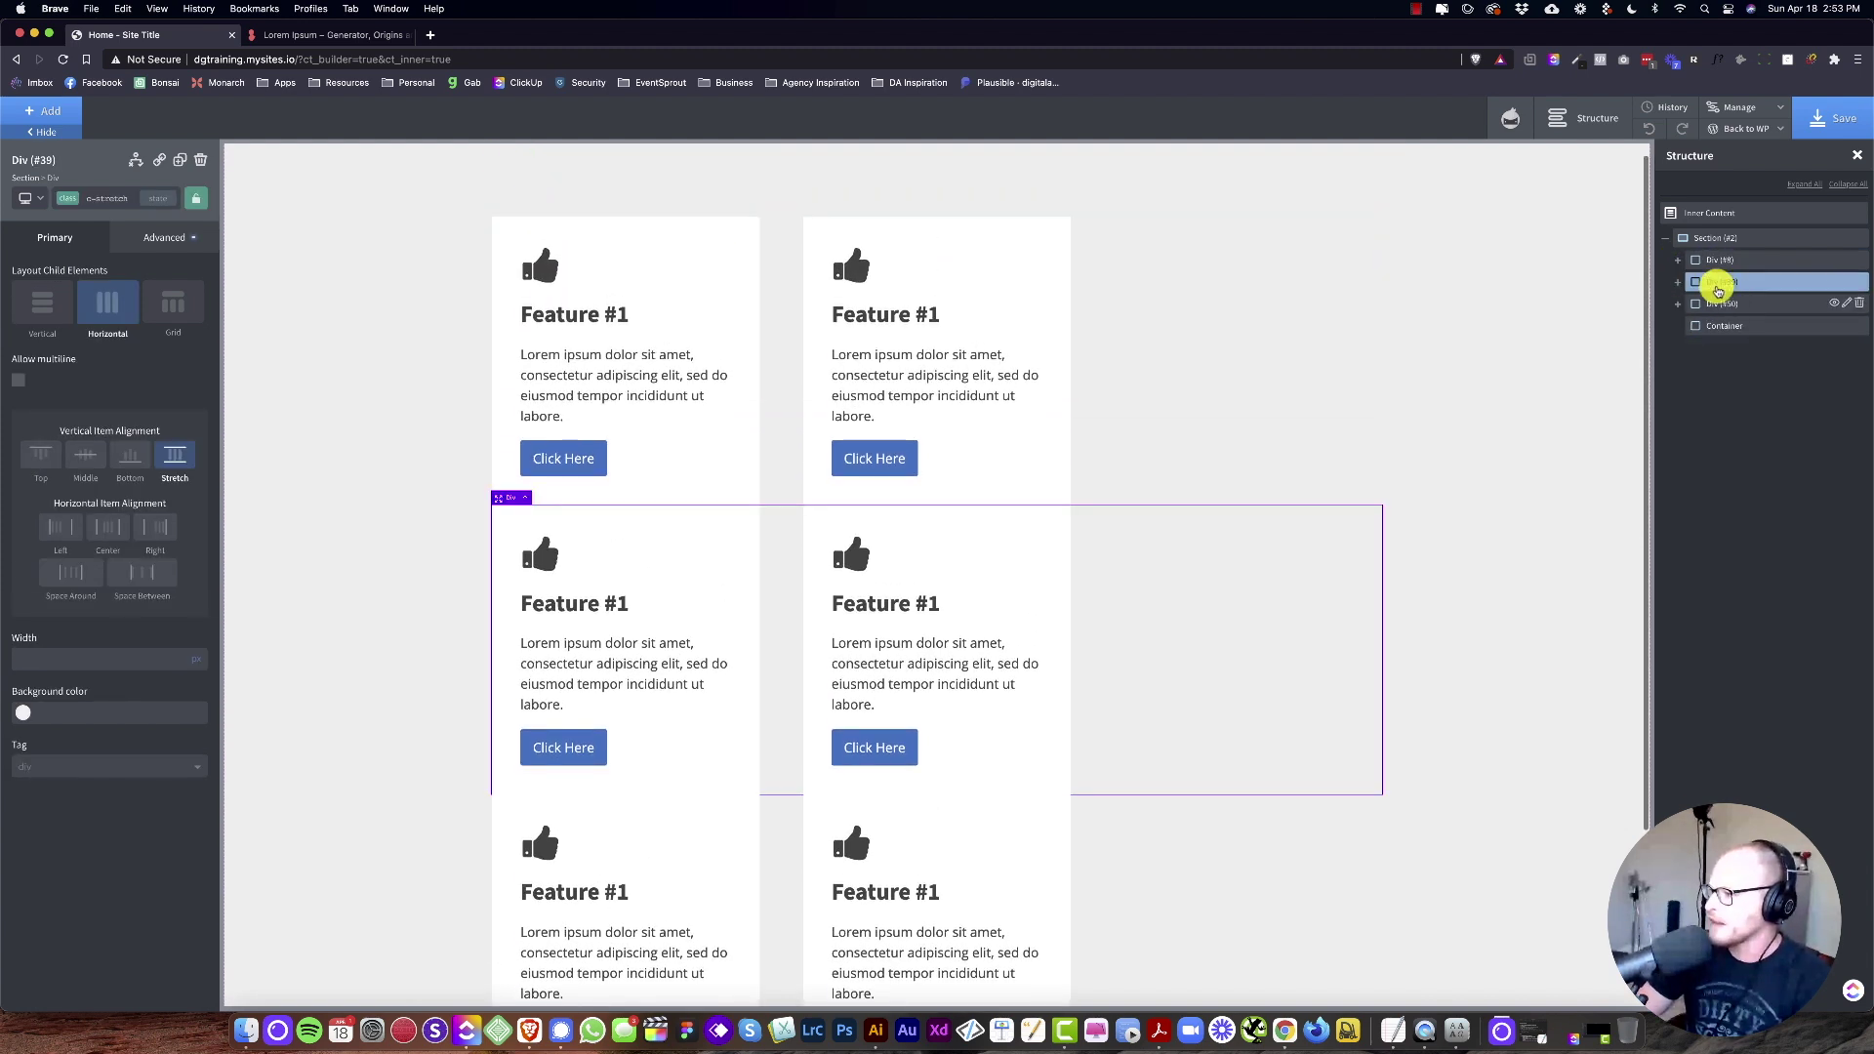
{"action": "left_click", "coordinate": [1723, 259]}
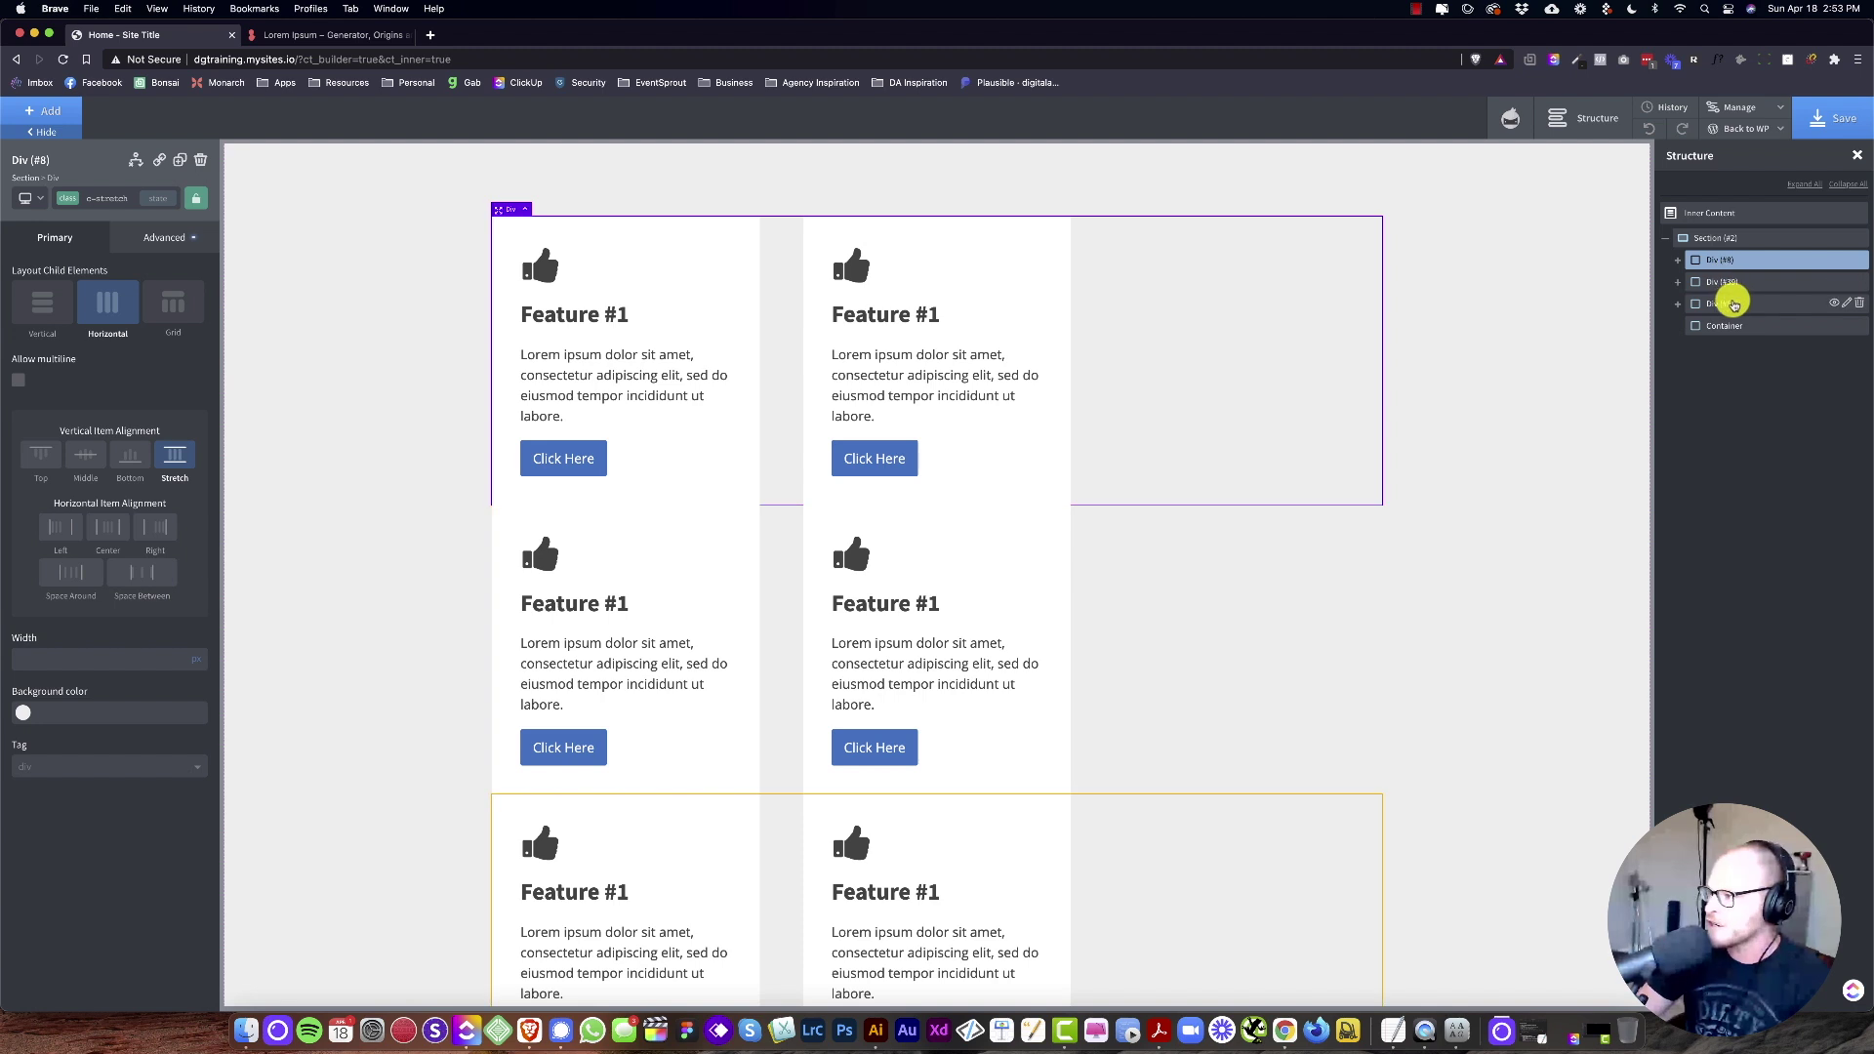
{"action": "left_click_drag", "start_coordinate": [1720, 310], "coordinate": [1745, 327]}
{"action": "mouse_move", "coordinate": [1730, 305]}
{"action": "left_mouse_down"}
{"action": "mouse_move", "coordinate": [1729, 332]}
{"action": "mouse_move", "coordinate": [1761, 297]}
{"action": "mouse_move", "coordinate": [1764, 314]}
{"action": "mouse_move", "coordinate": [1724, 263]}
{"action": "mouse_move", "coordinate": [1745, 284]}
{"action": "left_mouse_up"}
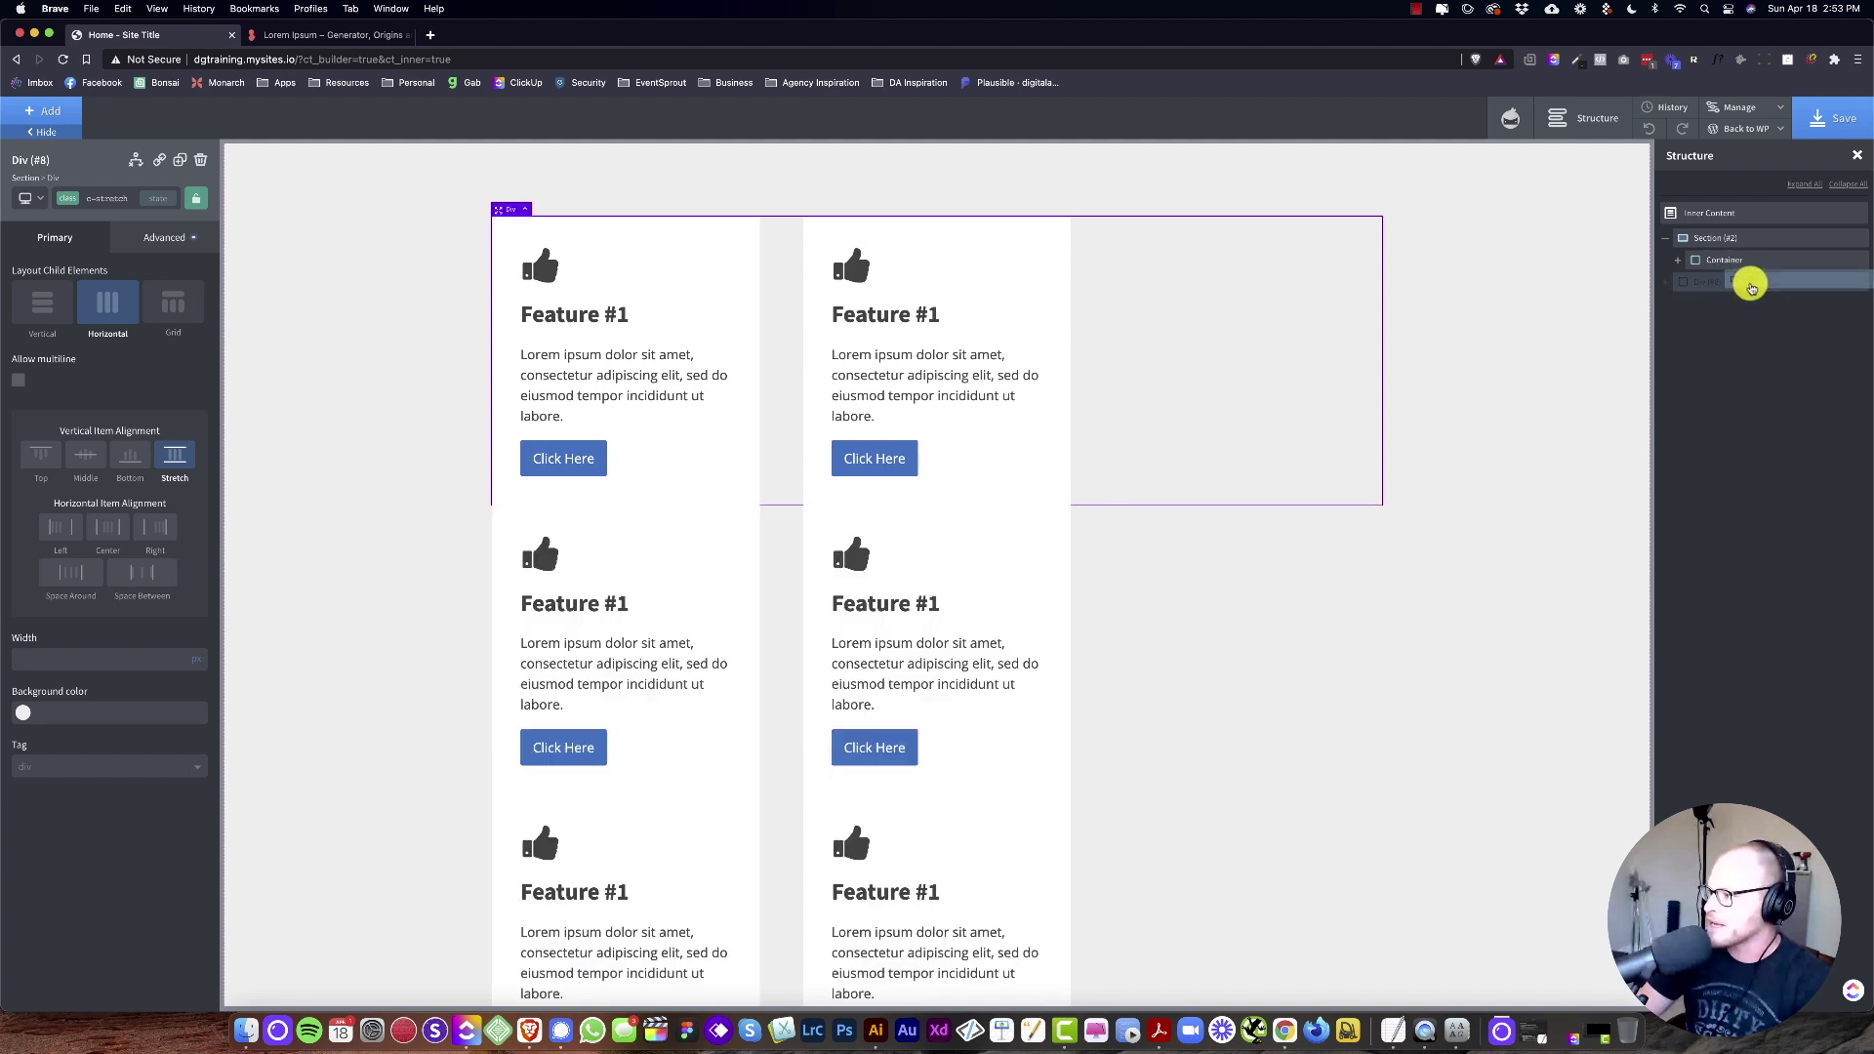
{"action": "left_click", "coordinate": [1677, 259]}
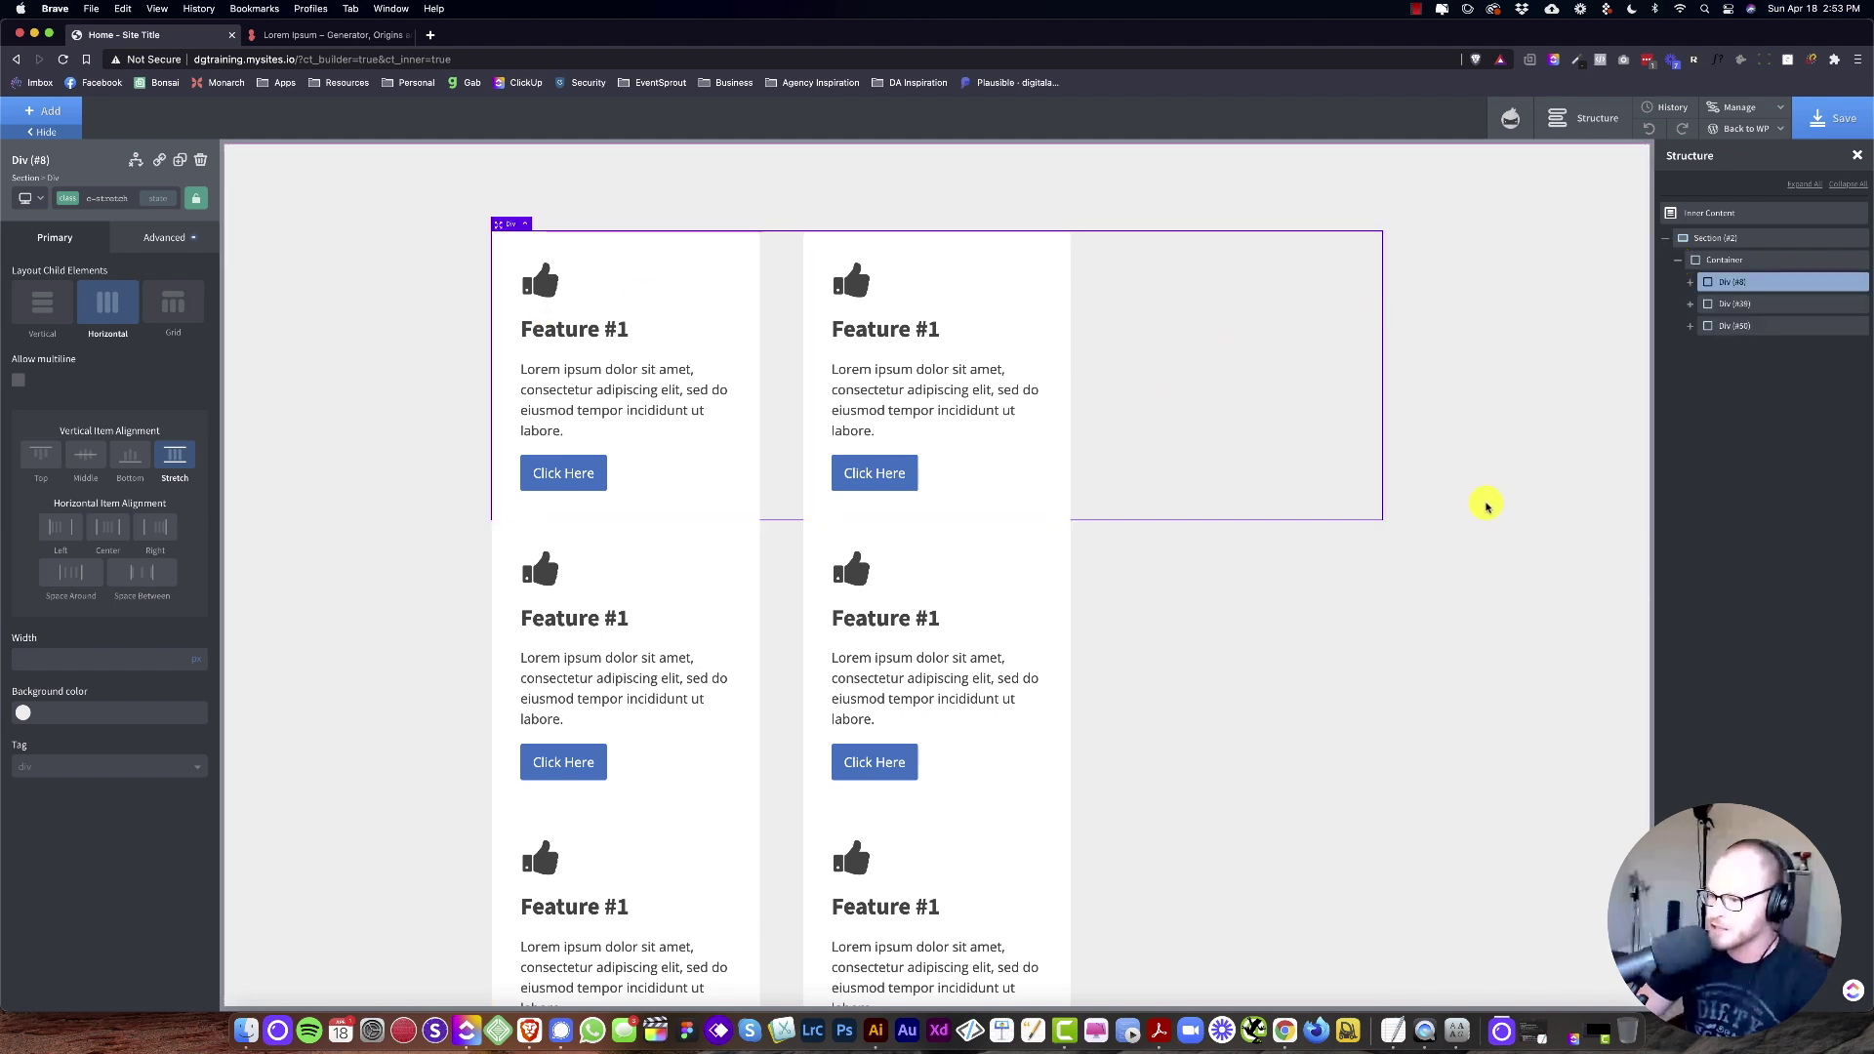
{"action": "scroll", "coordinate": [1483, 505], "scroll_direction": "down", "scroll_amount": 3}
{"action": "left_click", "coordinate": [1767, 259]}
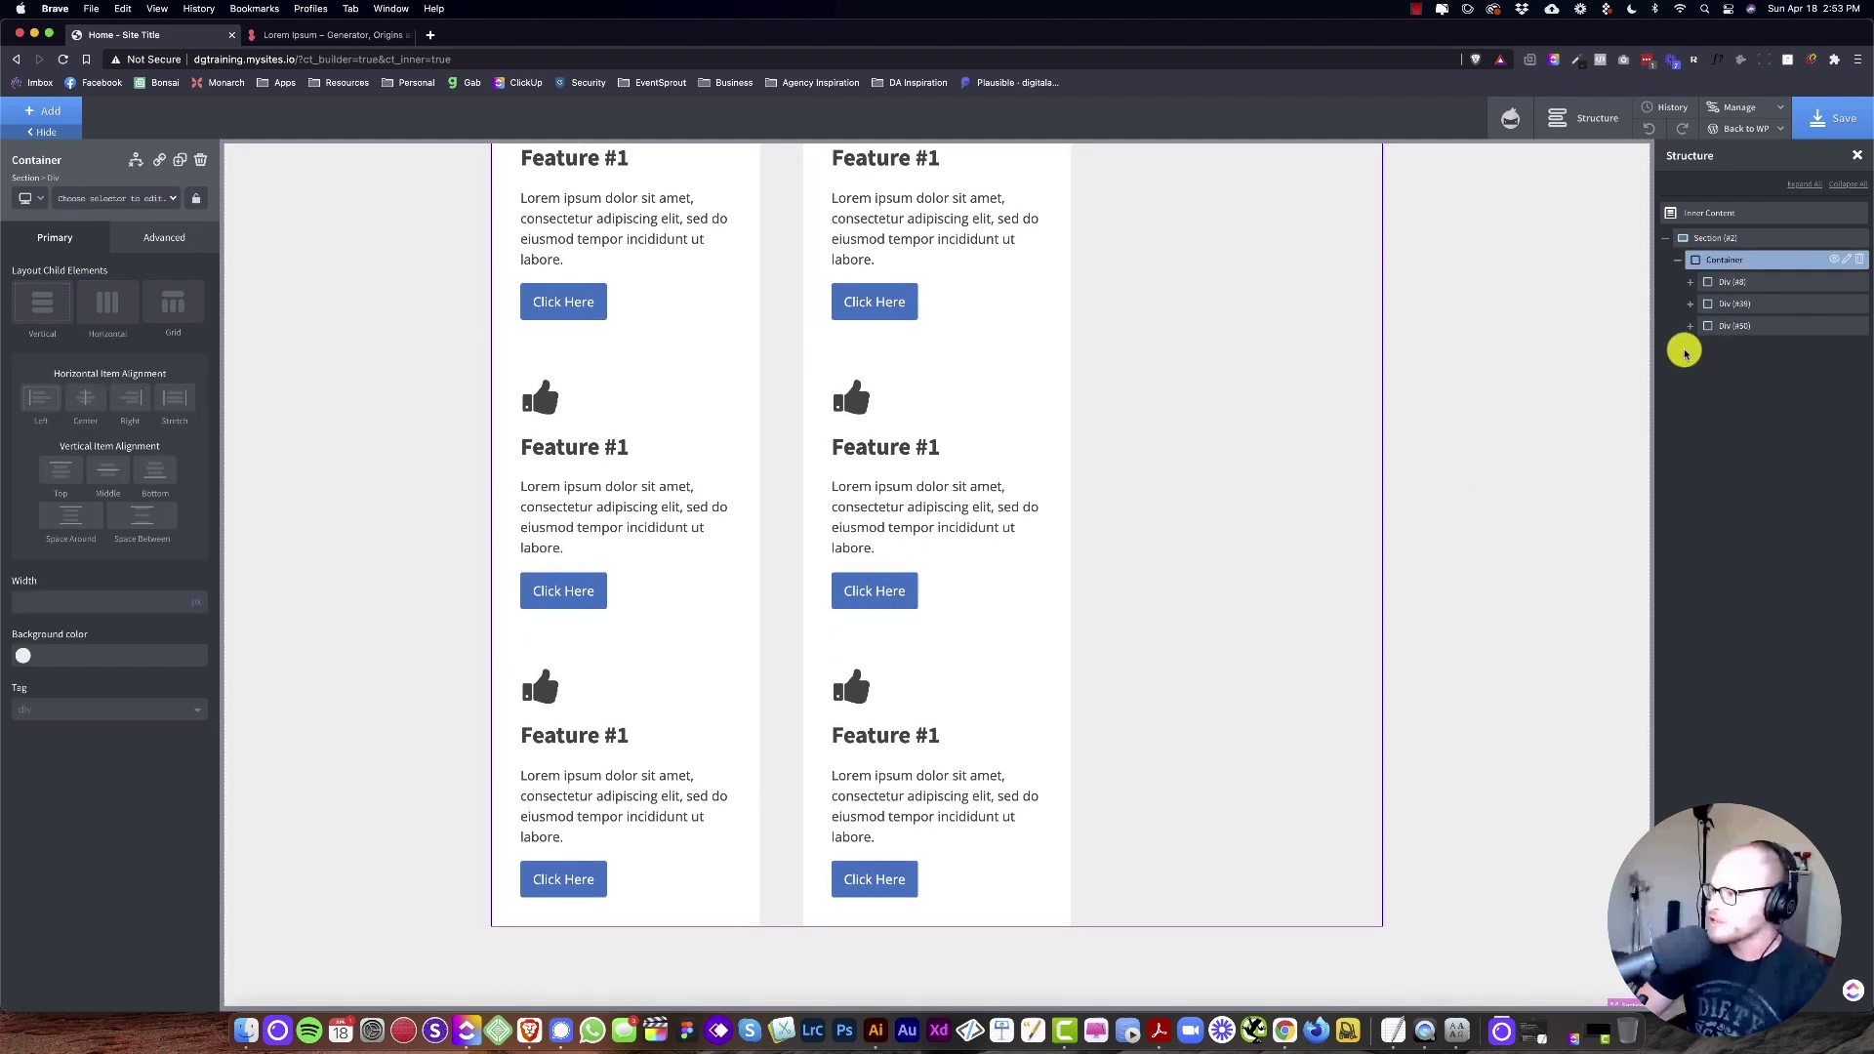
Step: Add the class owl-spacing--m to the Container and check the spacing between its card rows
{"action": "scroll", "coordinate": [1091, 350], "scroll_direction": "down", "scroll_amount": 3}
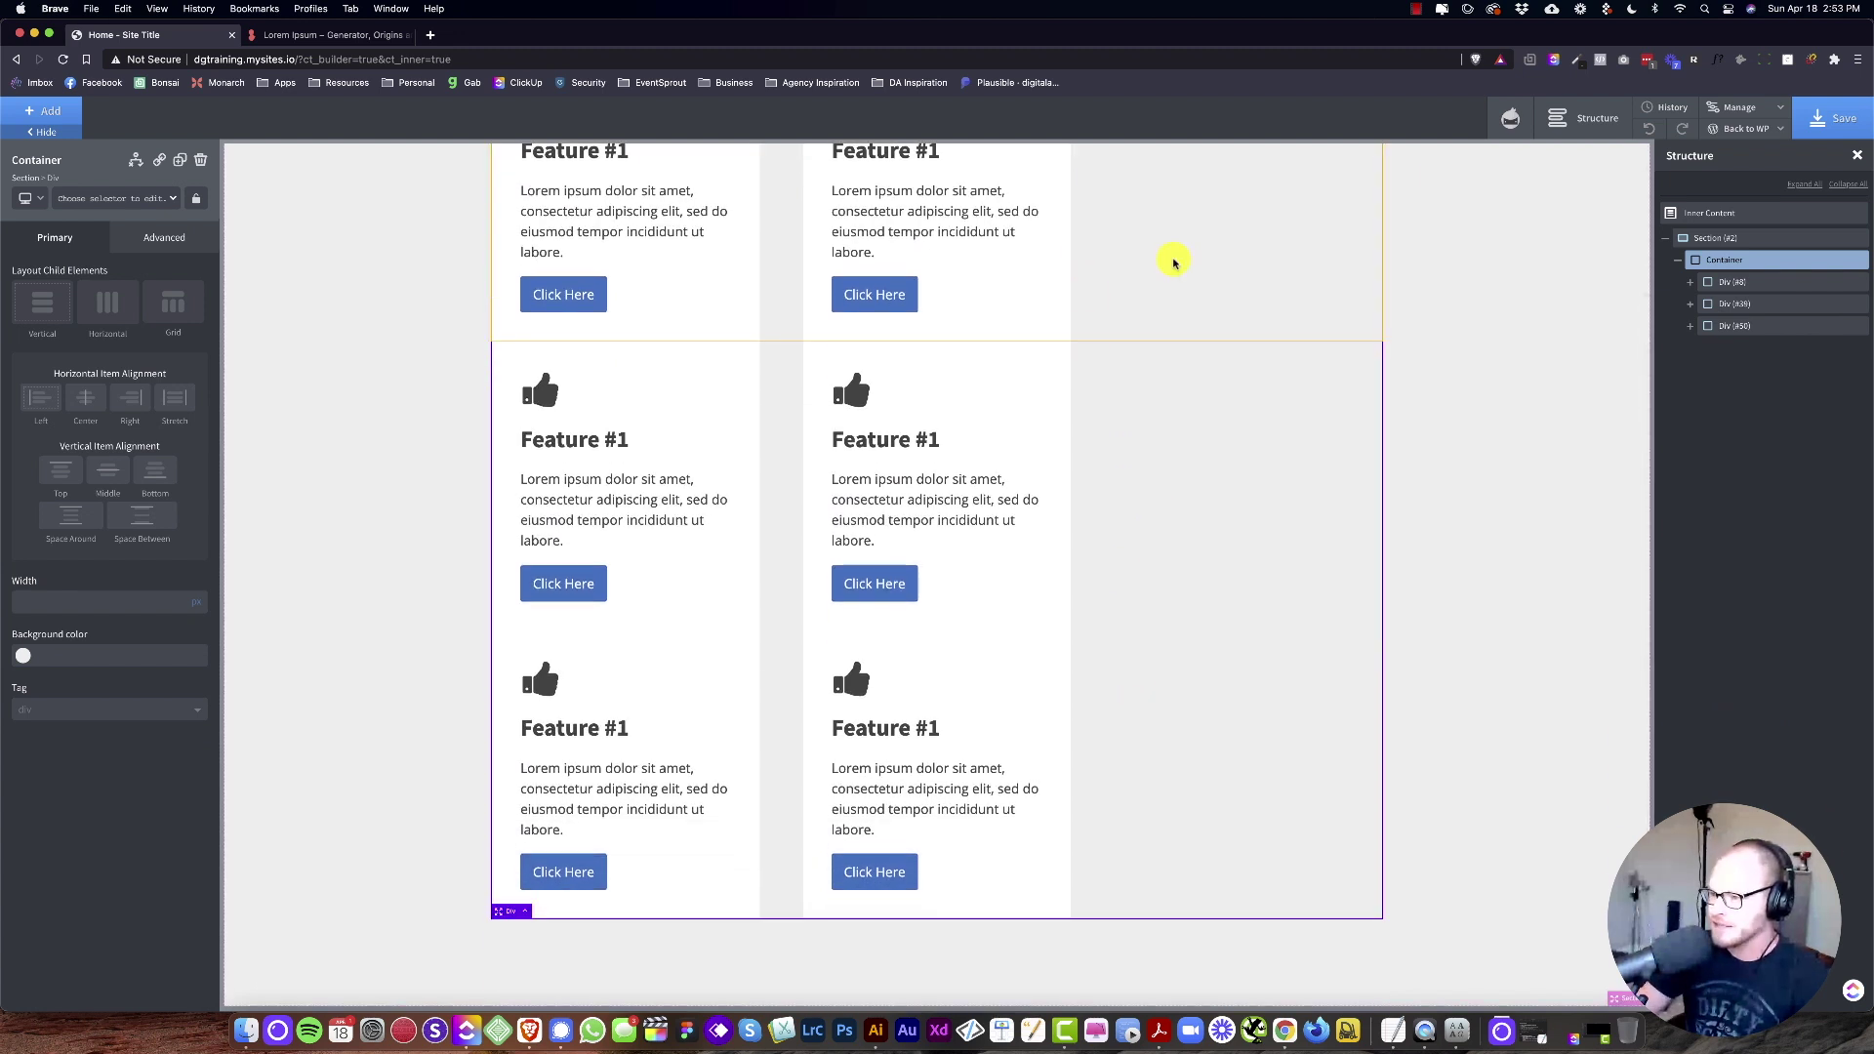
{"action": "left_click", "coordinate": [111, 200]}
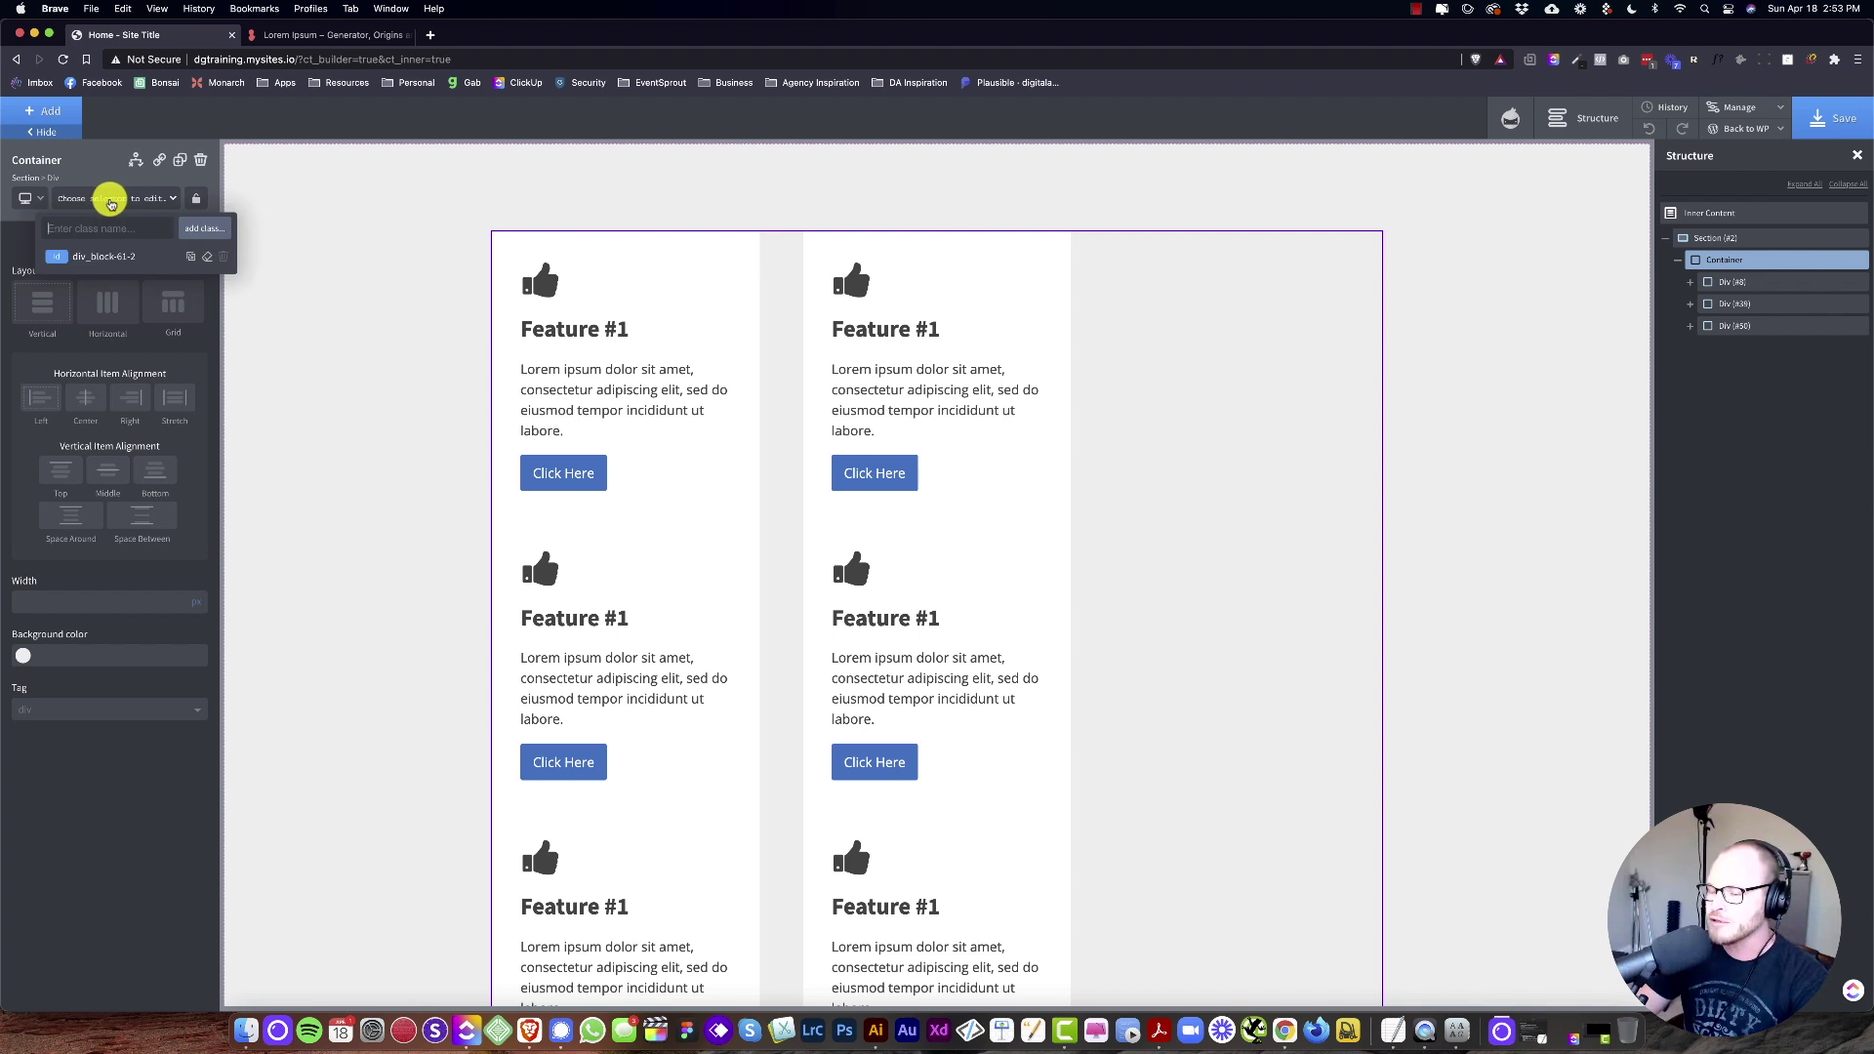
{"action": "type", "text": "owl-spacing--m"}
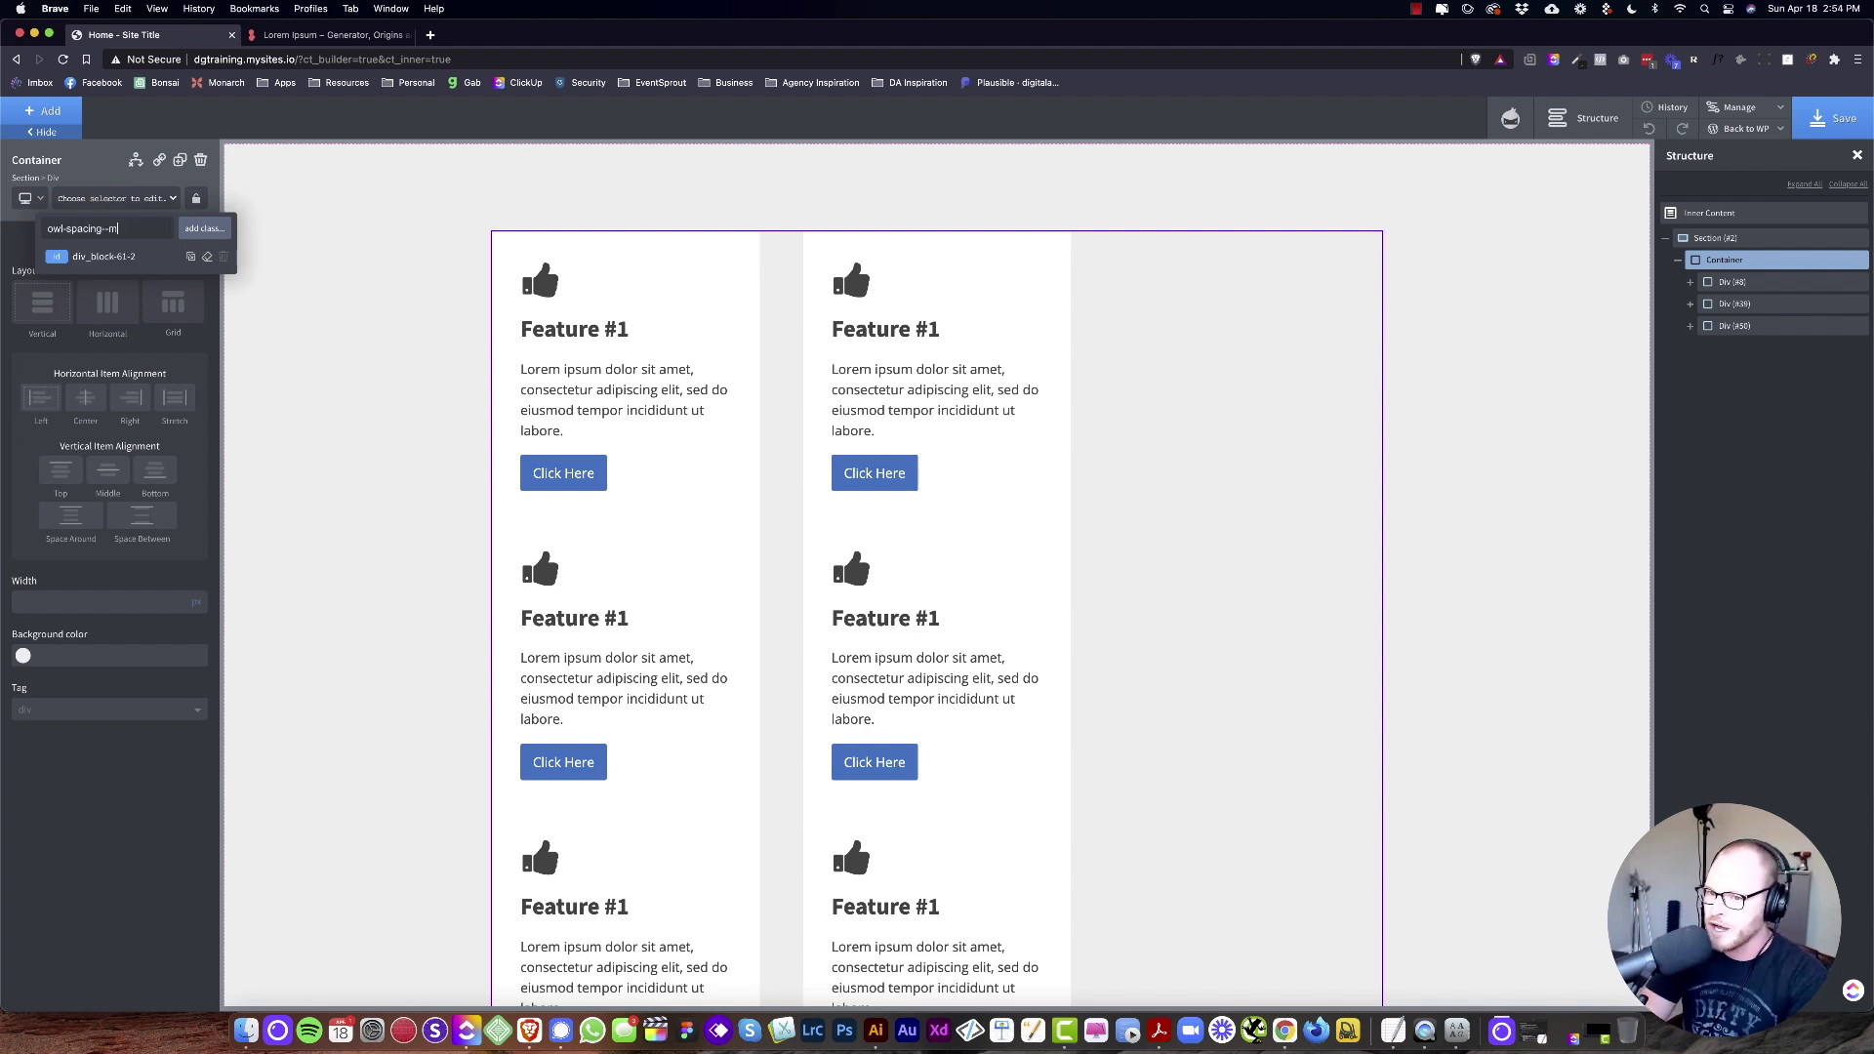
{"action": "key", "text": "Return"}
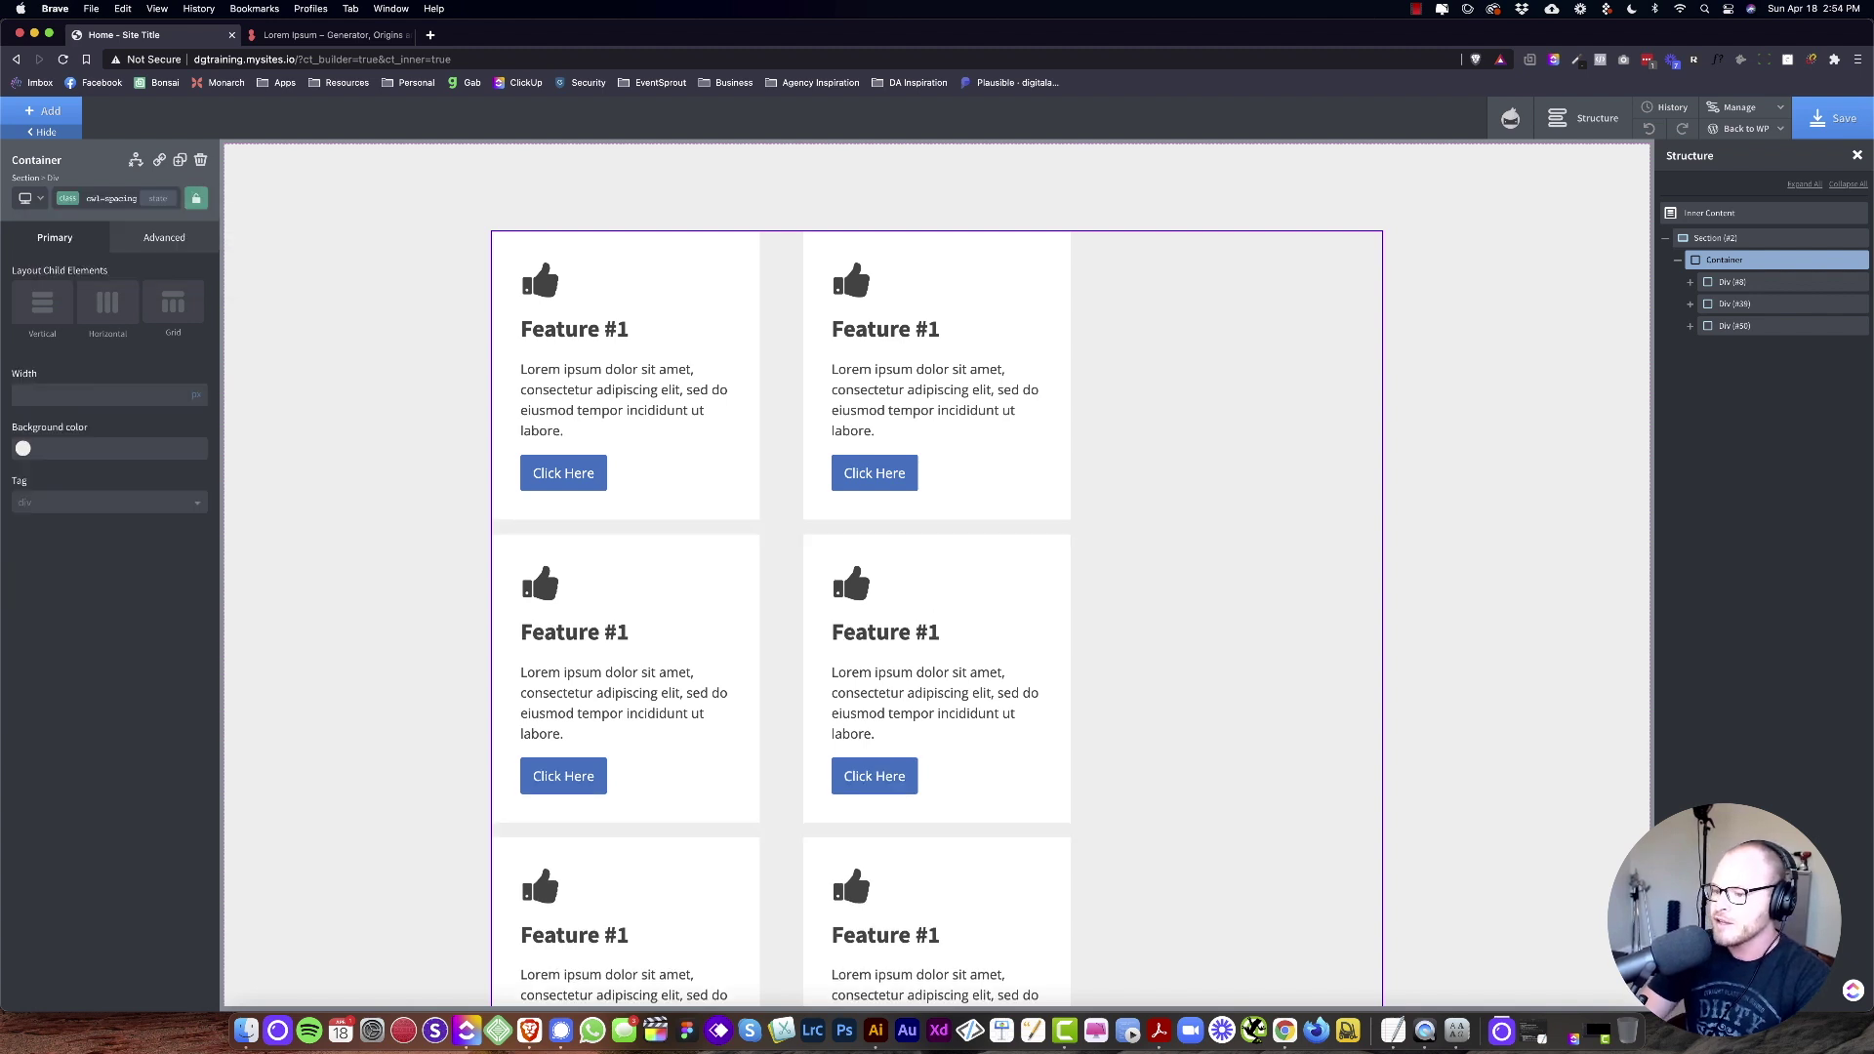
{"action": "scroll", "coordinate": [419, 564], "scroll_direction": "down", "scroll_amount": 2}
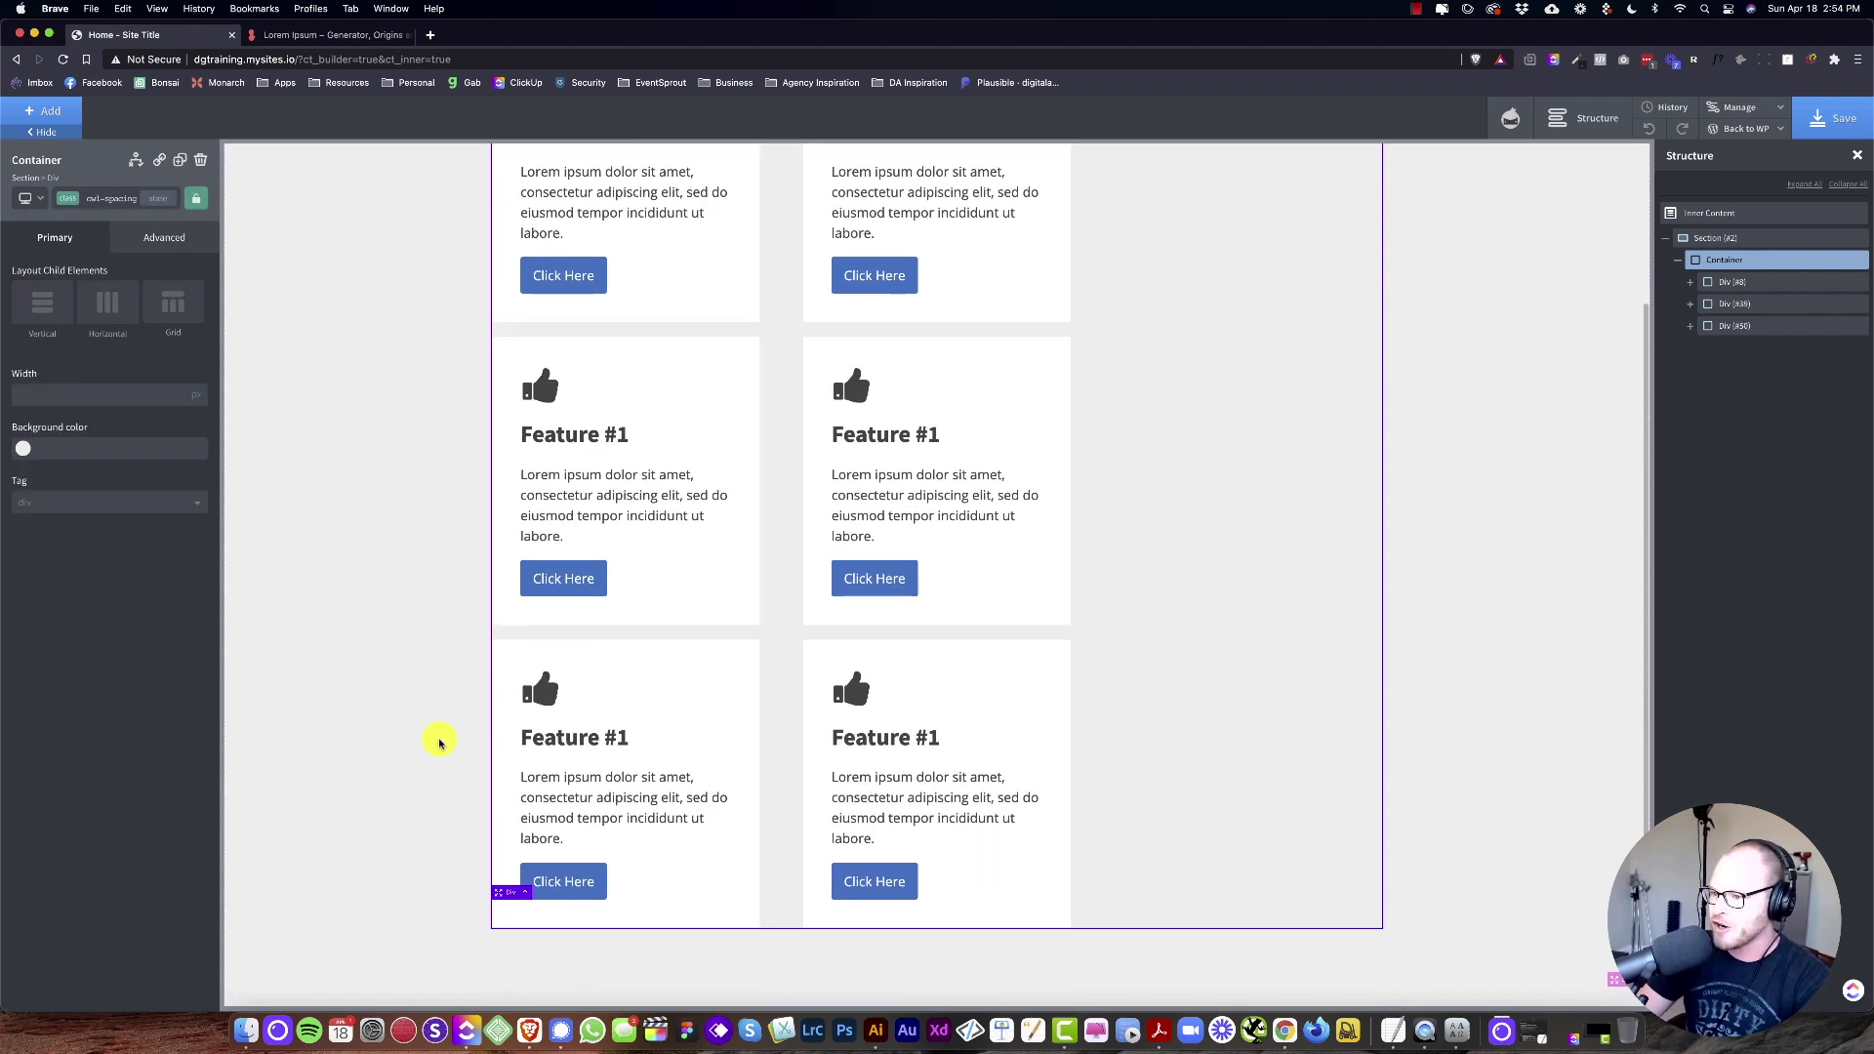
{"action": "scroll", "coordinate": [435, 741], "scroll_direction": "up", "scroll_amount": 1}
{"action": "scroll", "coordinate": [439, 683], "scroll_direction": "up", "scroll_amount": 1}
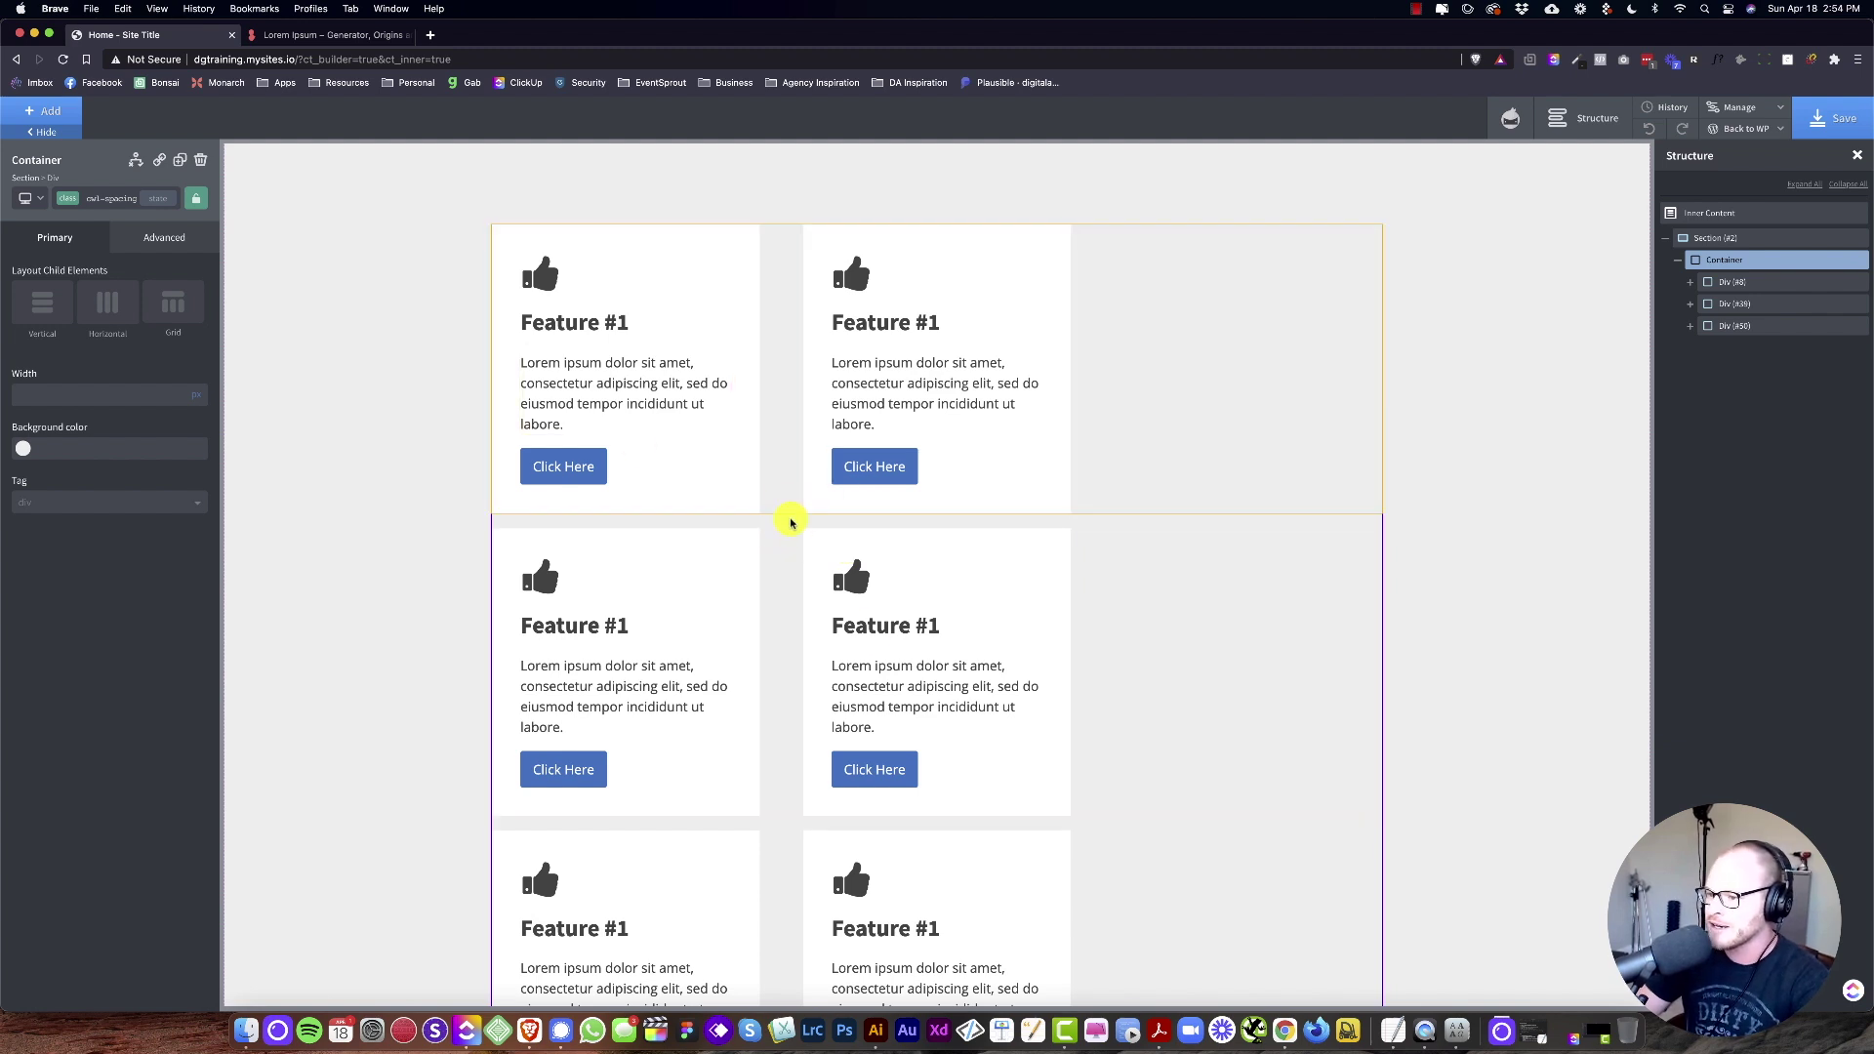
{"action": "scroll", "coordinate": [699, 607], "scroll_direction": "down", "scroll_amount": 3}
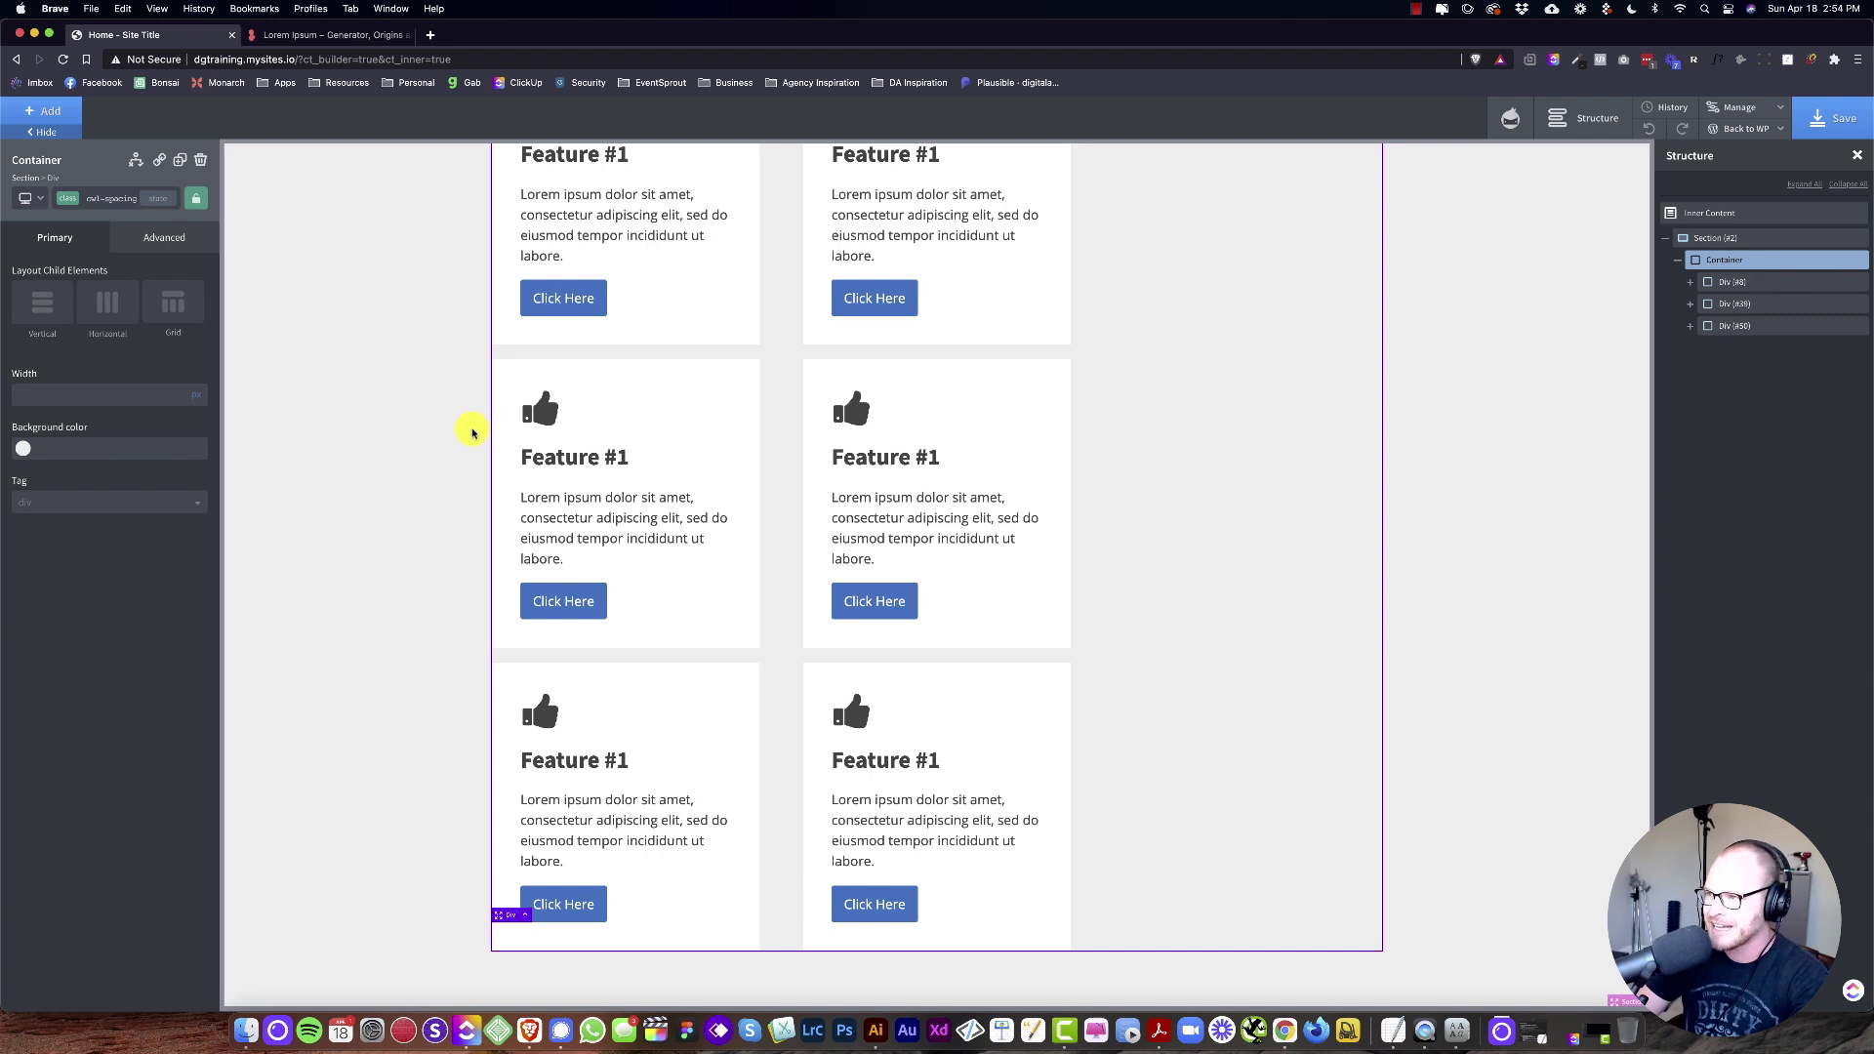
Step: Delete the second and third card-row divs from the Container, keeping only the first row
{"action": "left_click", "coordinate": [115, 196]}
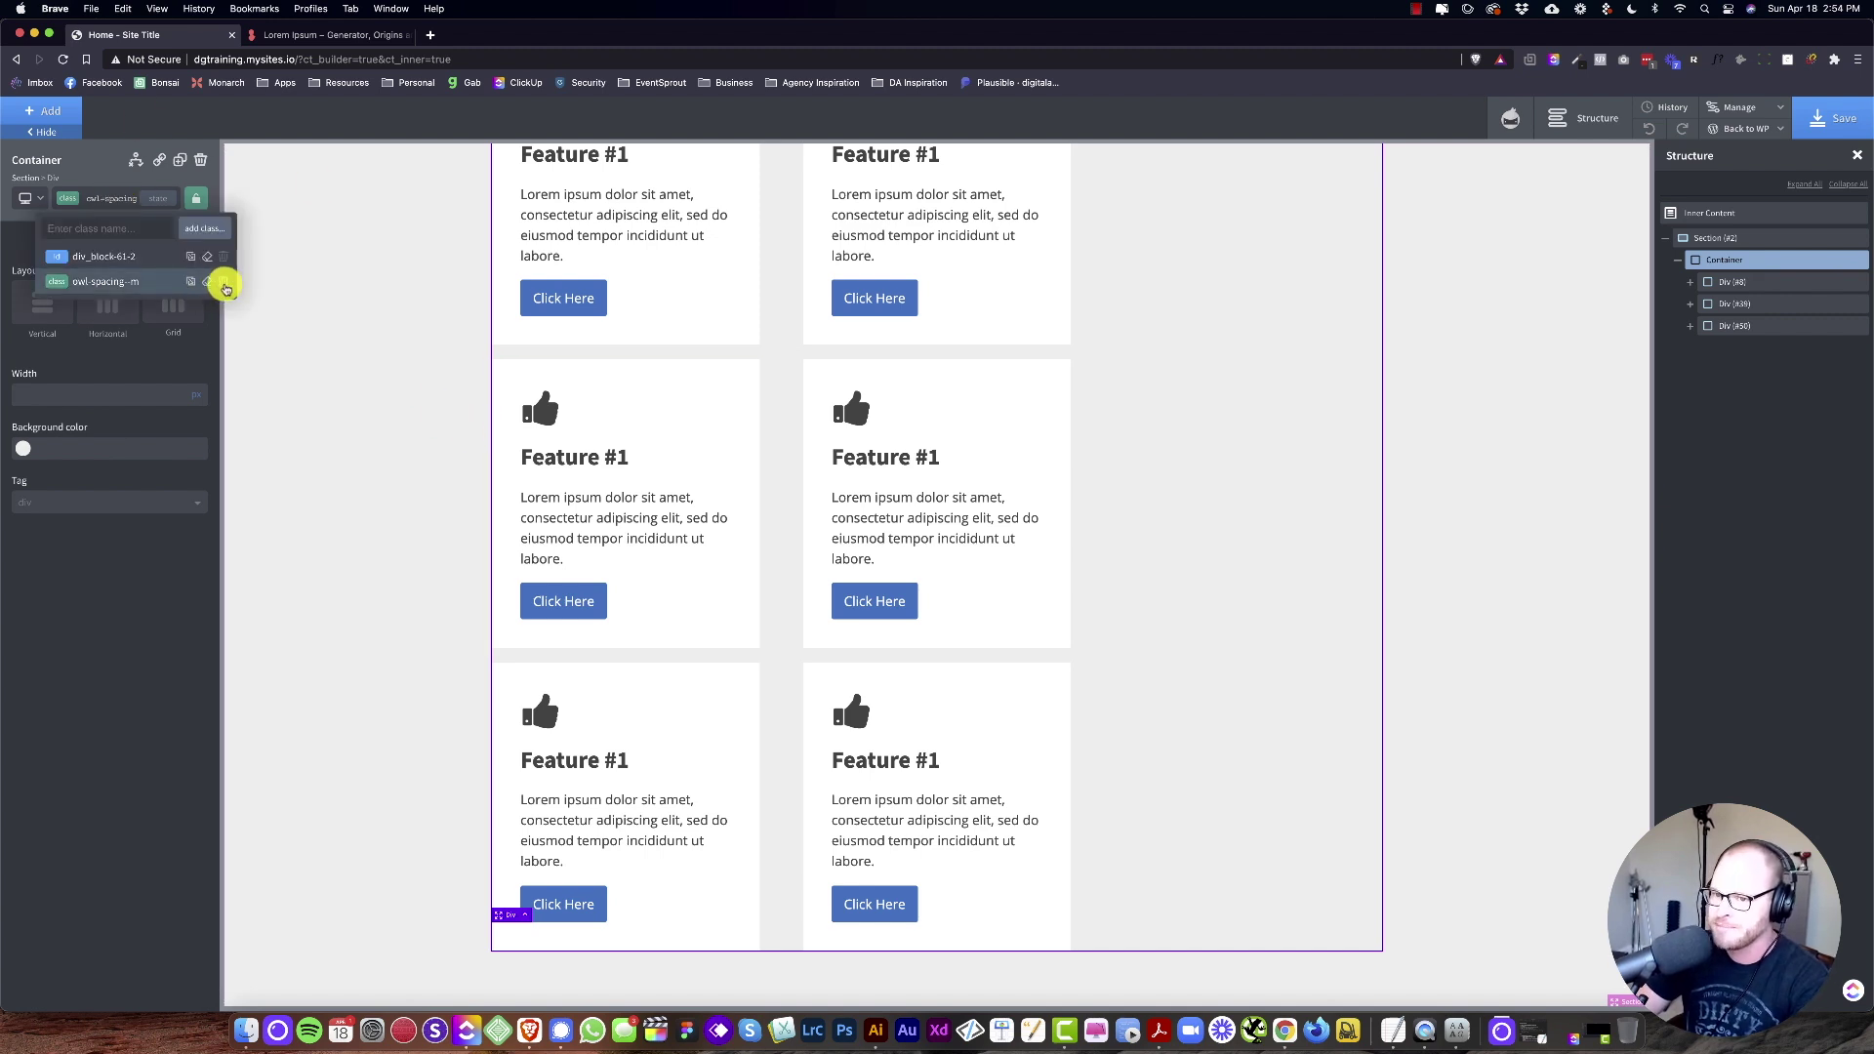
{"action": "scroll", "coordinate": [347, 320], "scroll_direction": "up", "scroll_amount": 3}
{"action": "left_click", "coordinate": [1242, 635]}
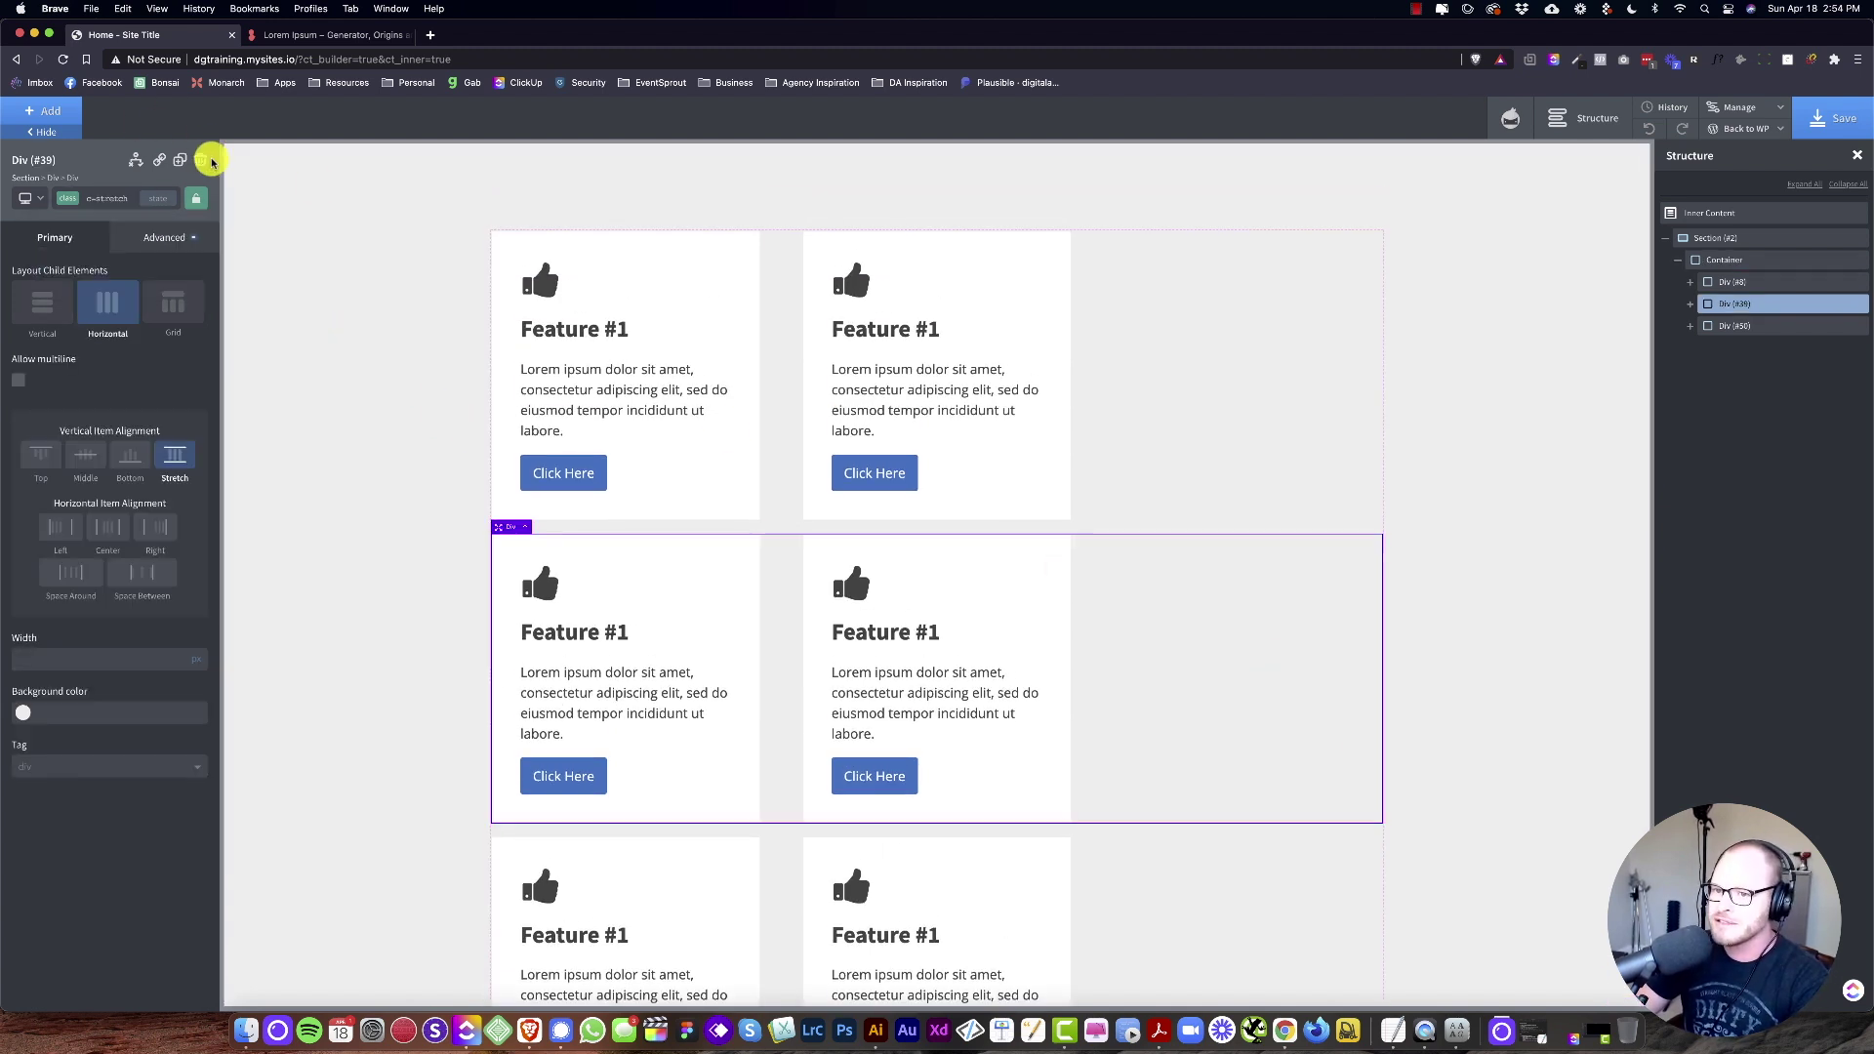
{"action": "left_click", "coordinate": [201, 159]}
{"action": "left_click", "coordinate": [1205, 657]}
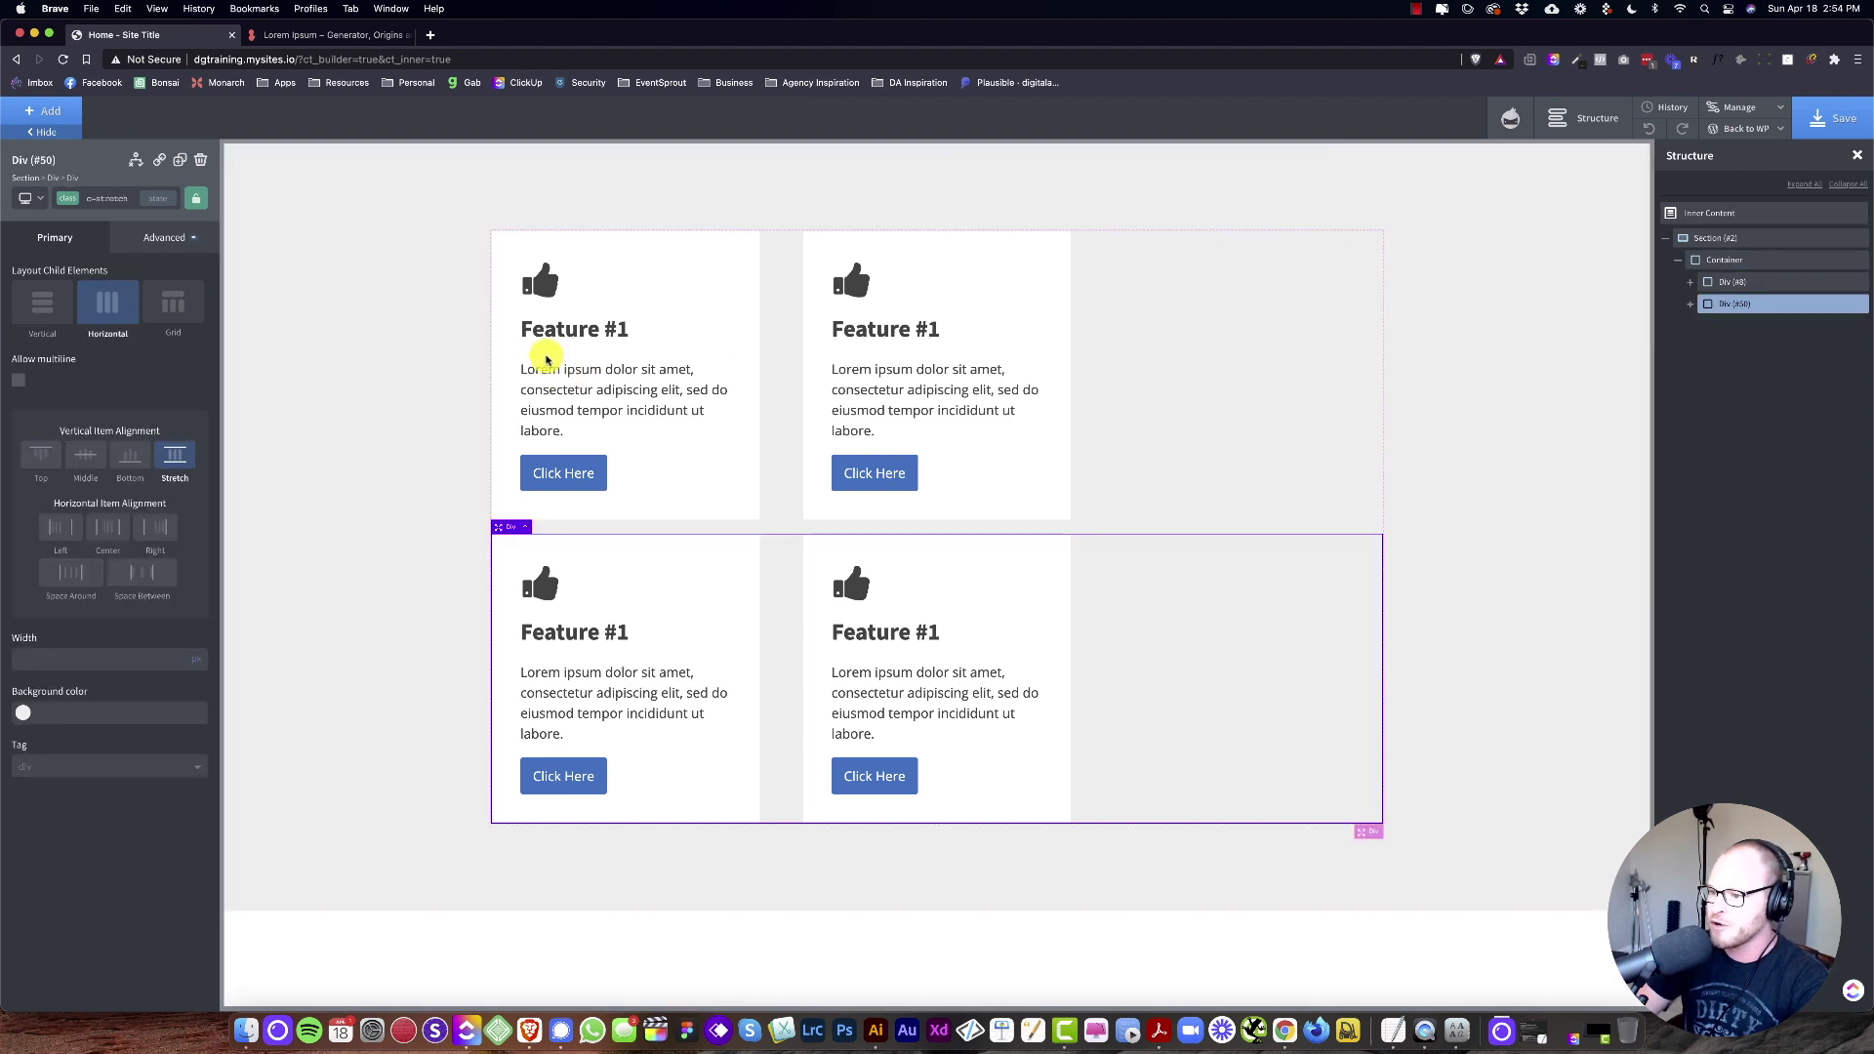
{"action": "left_click", "coordinate": [202, 159]}
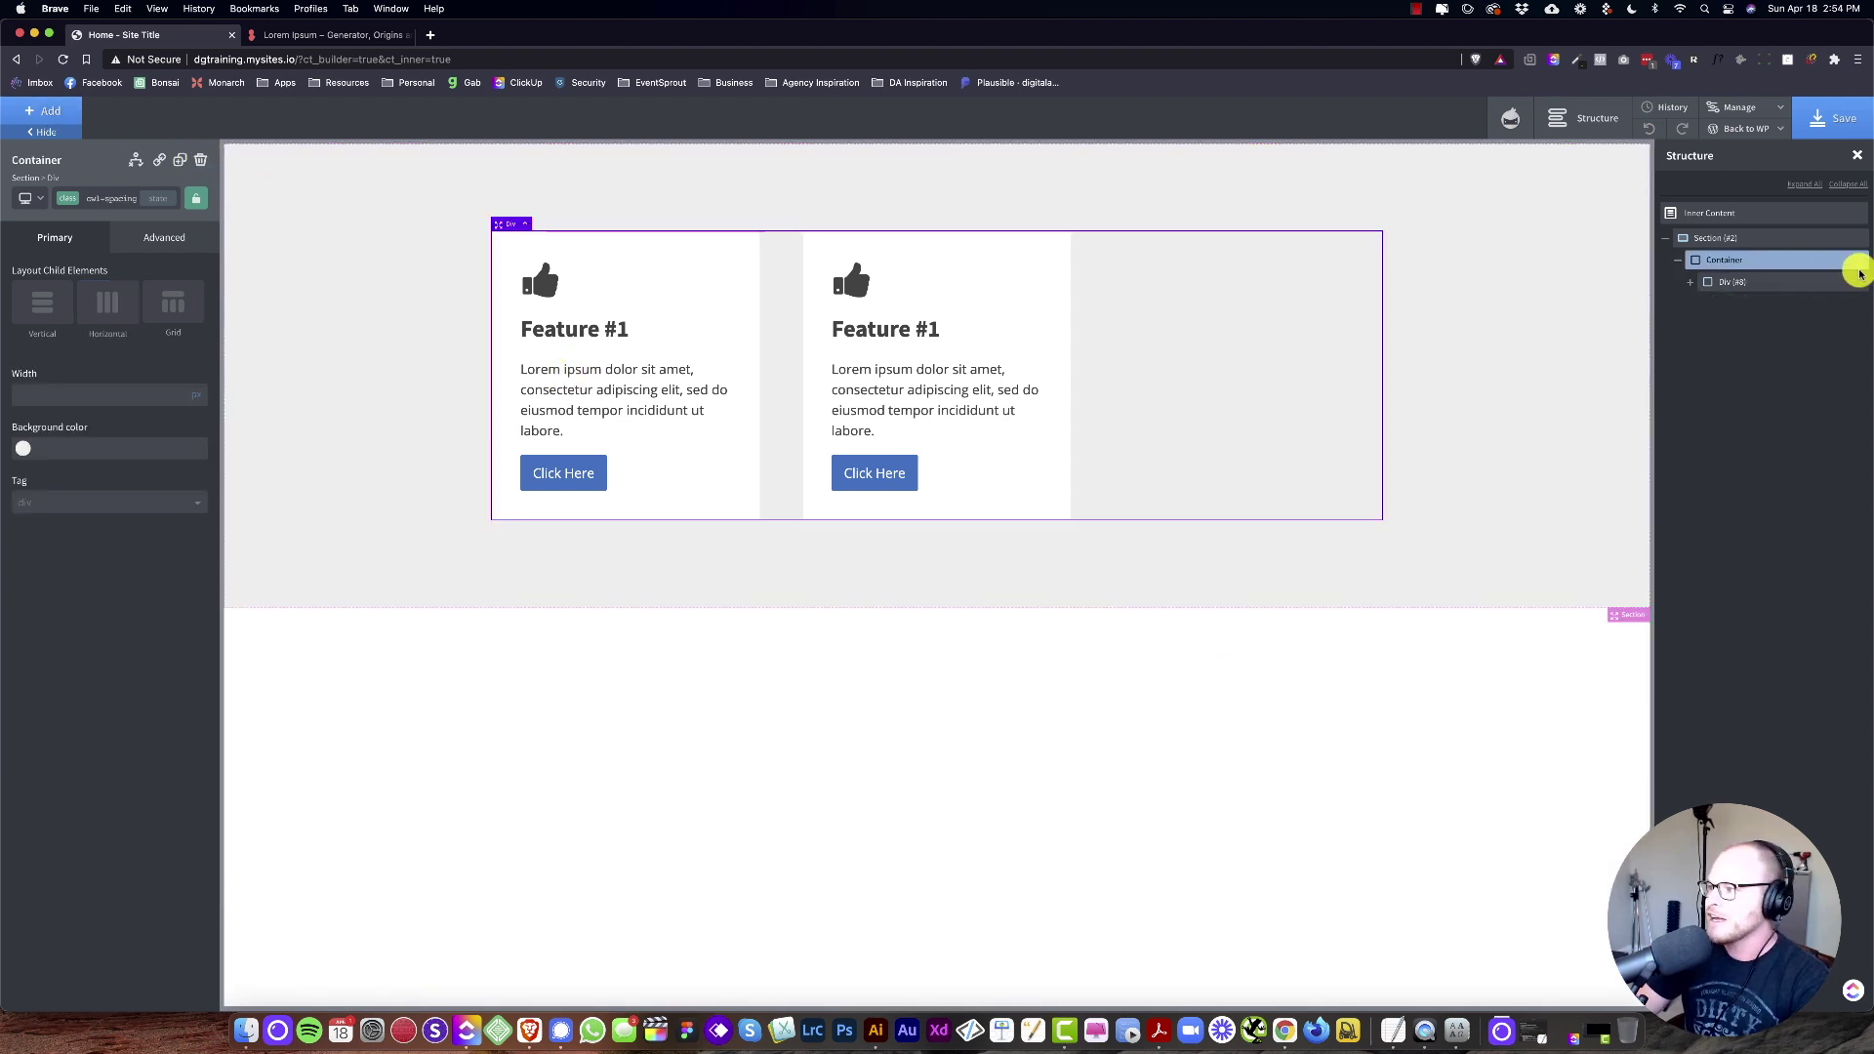
Step: Add a new div inside the Container below the remaining card row
{"action": "left_click", "coordinate": [44, 112]}
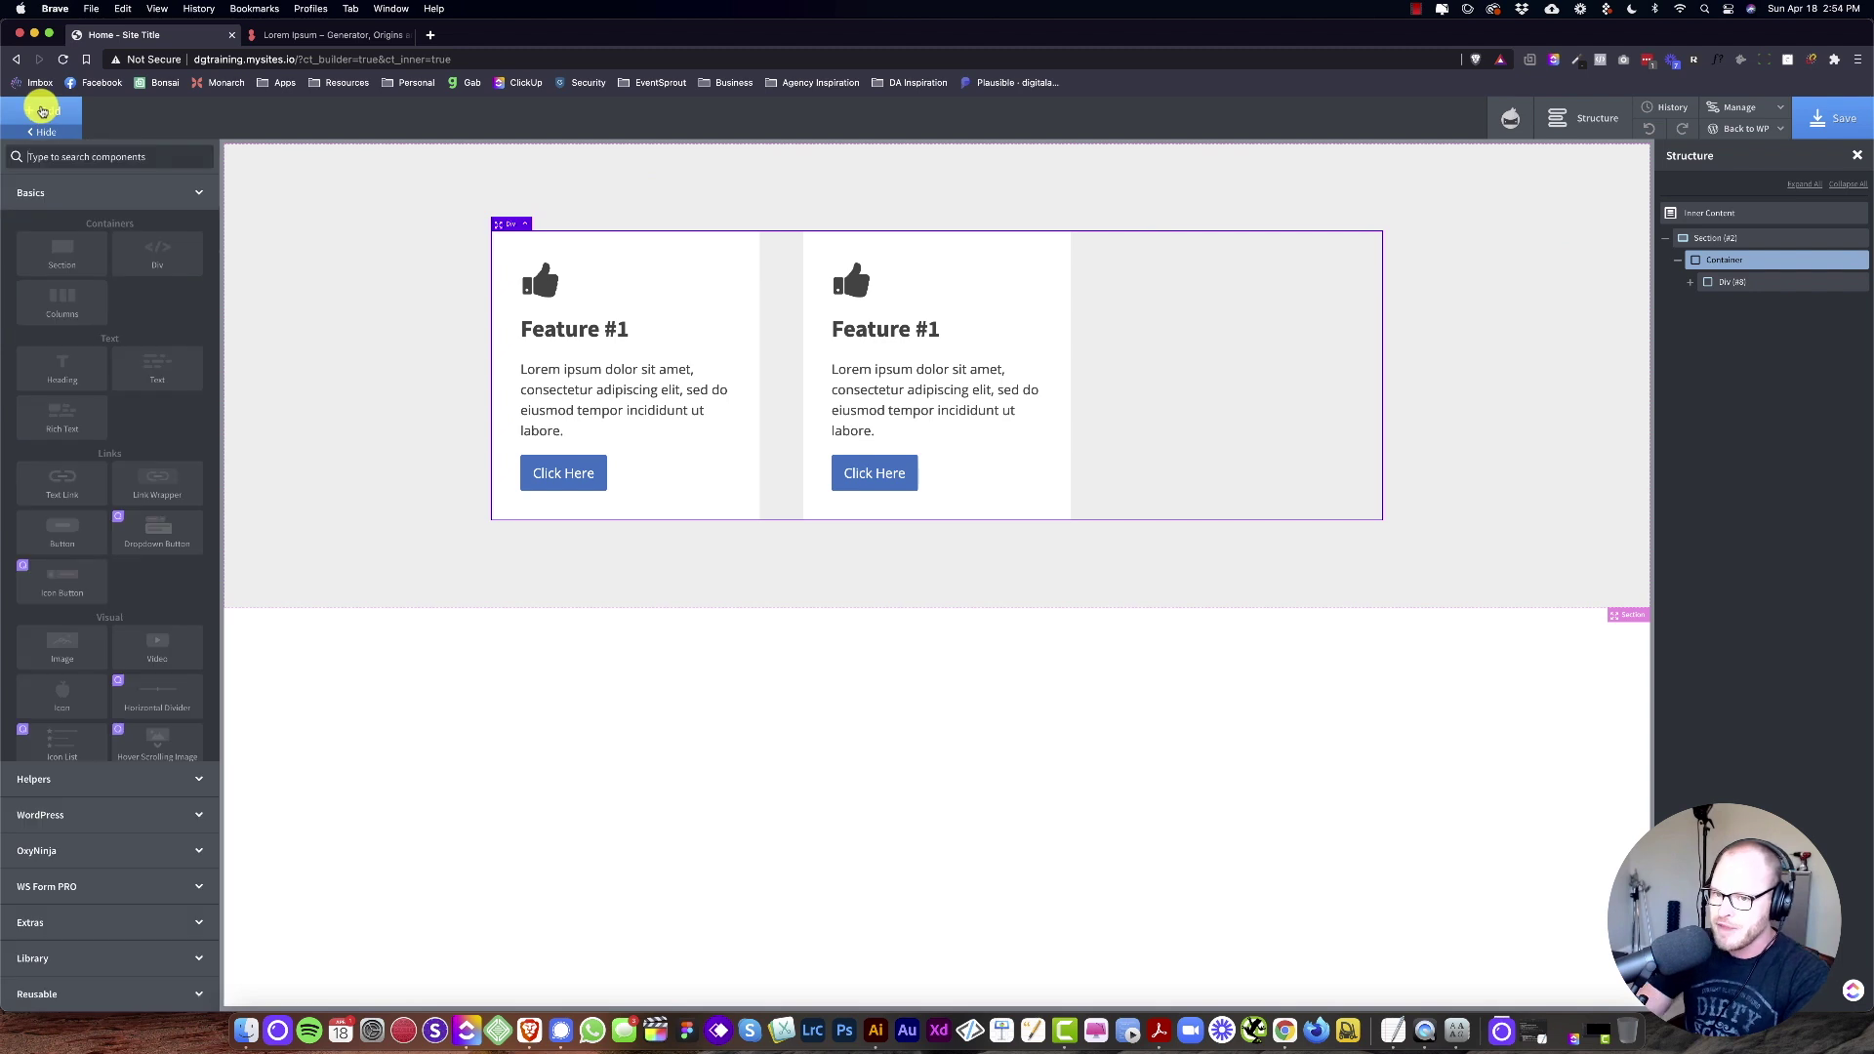
{"action": "type", "text": "di"}
{"action": "left_click", "coordinate": [62, 200]}
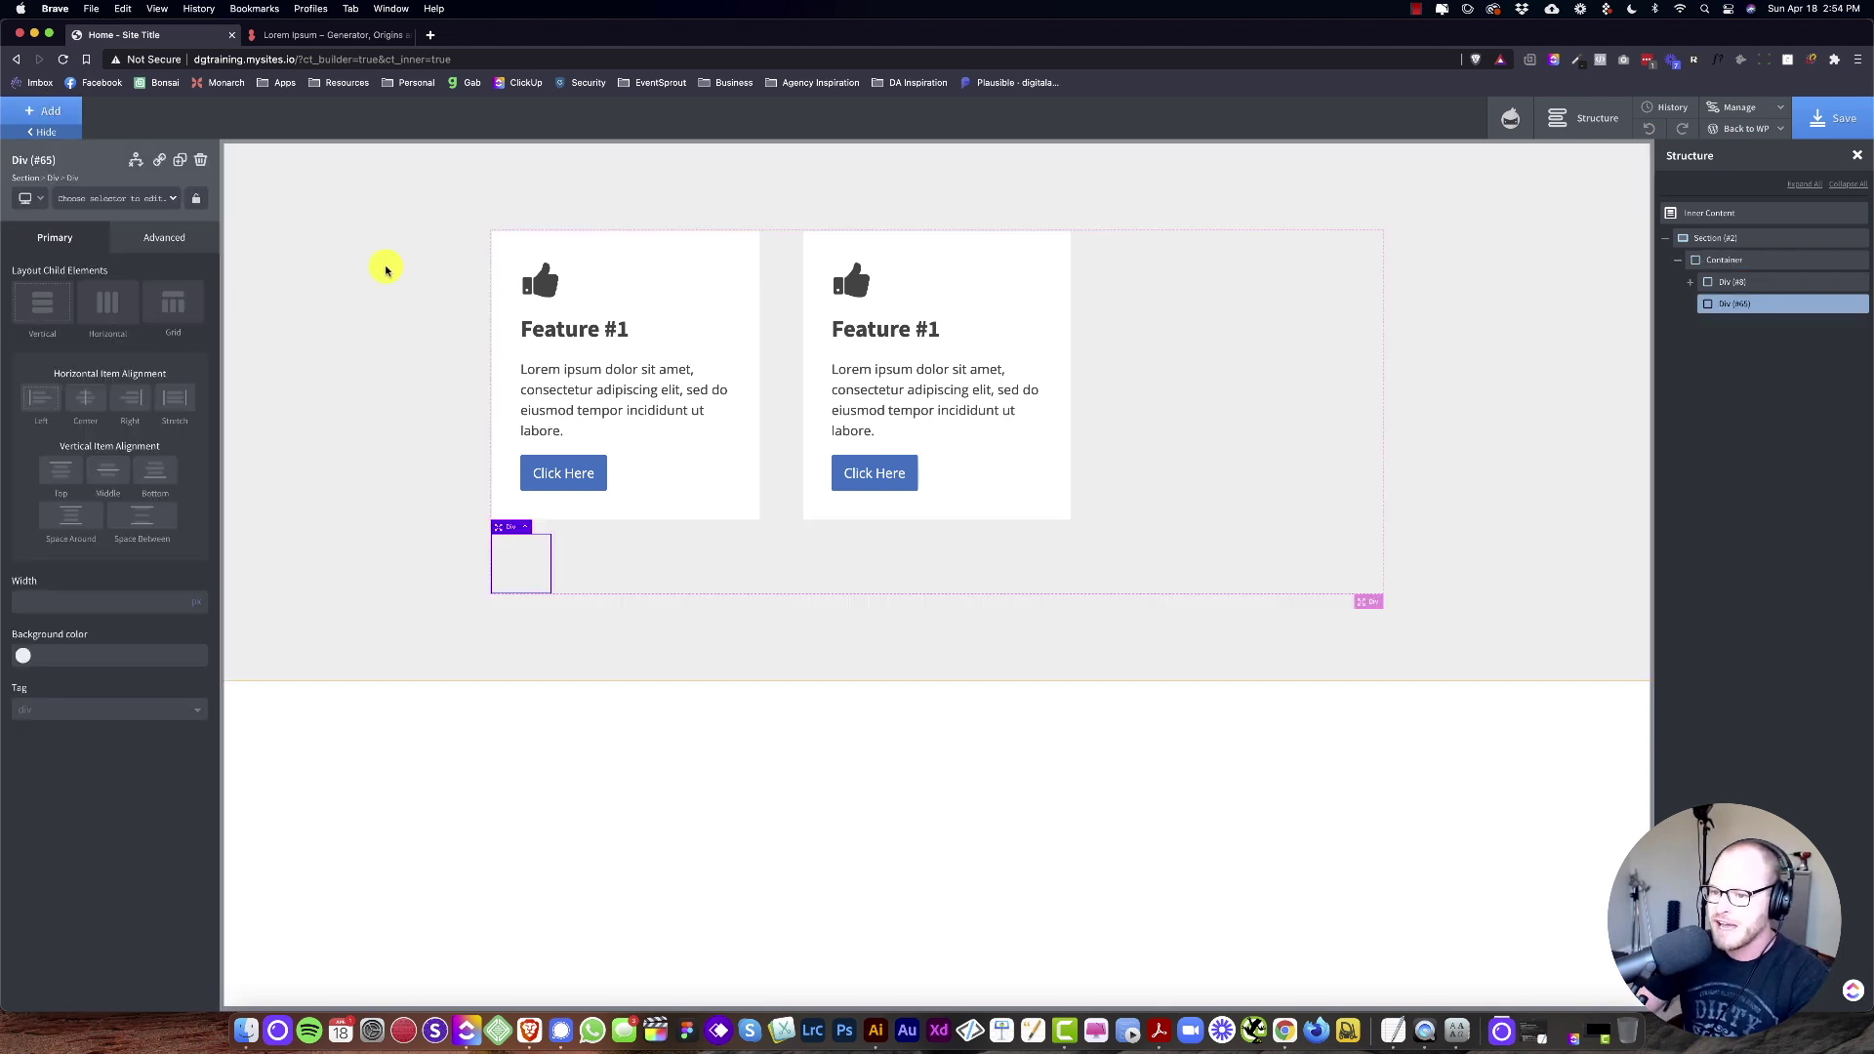
Step: Add a heading element and a text element inside the new div
{"action": "left_click", "coordinate": [98, 198]}
{"action": "left_click", "coordinate": [61, 110]}
{"action": "type", "text": "head"}
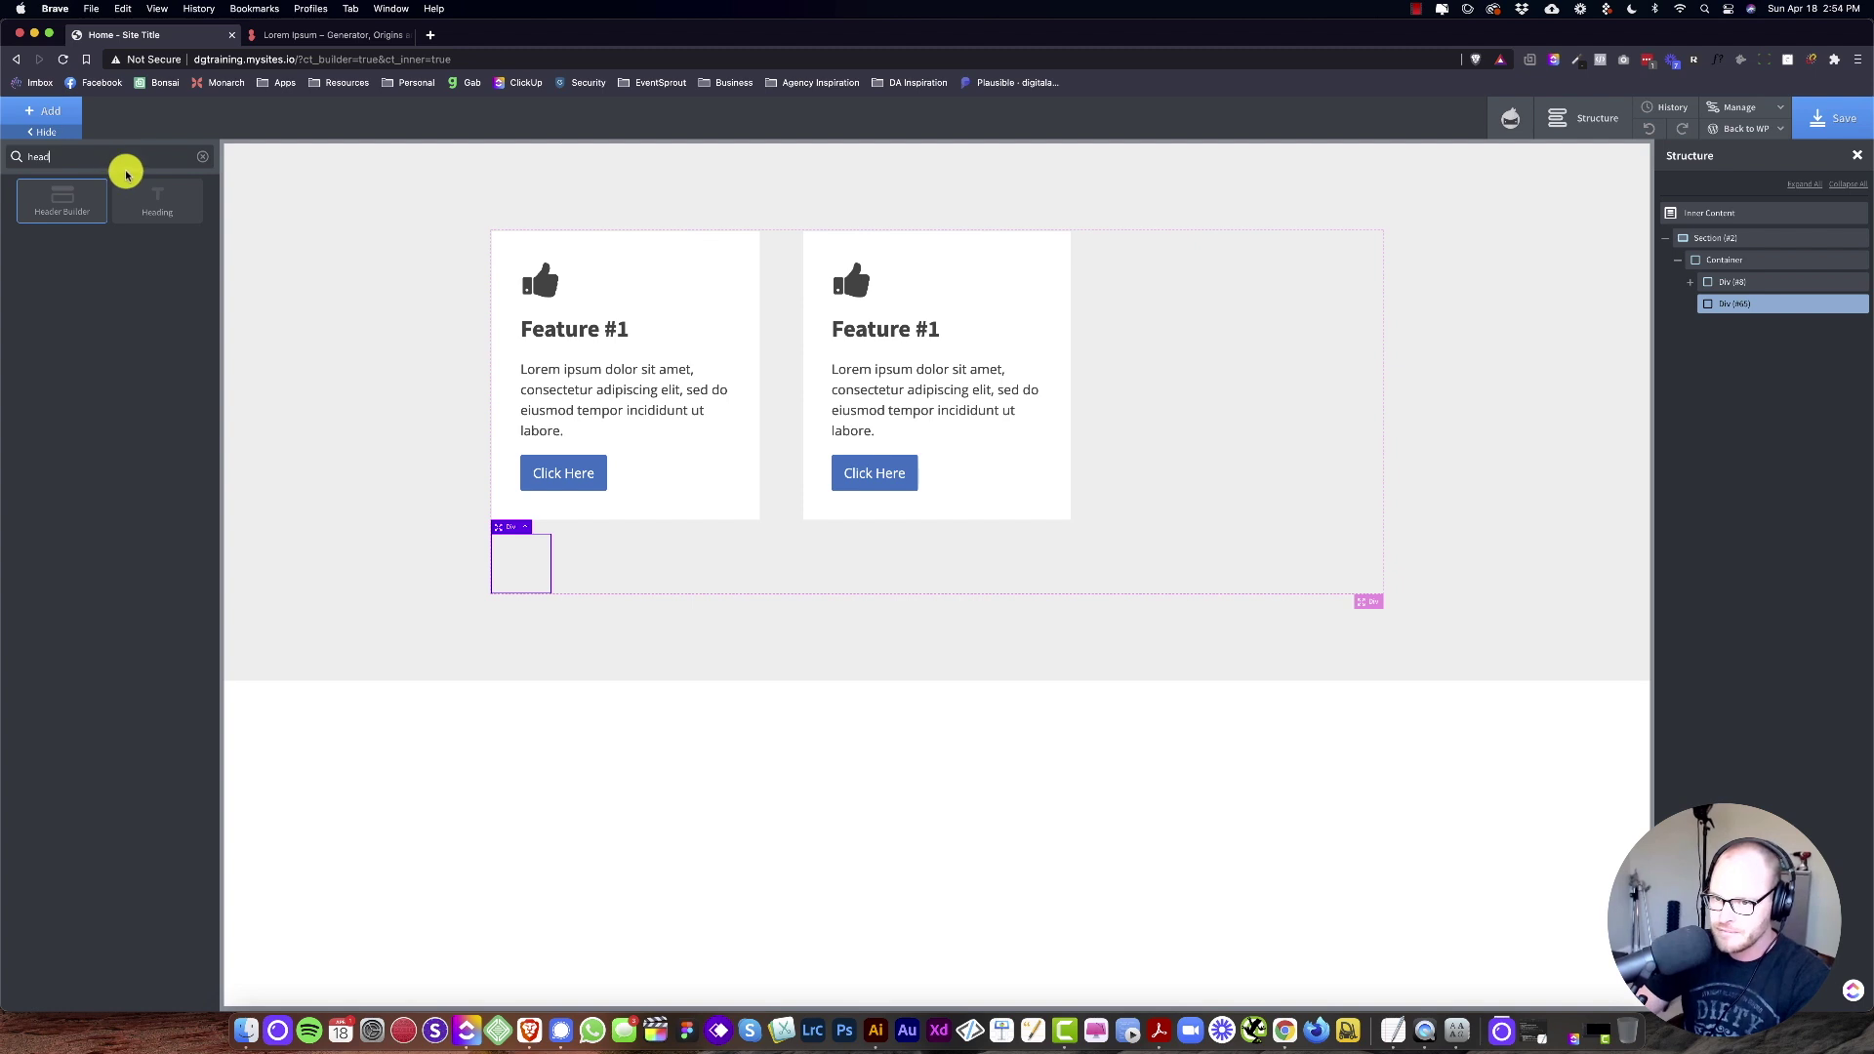
{"action": "left_click", "coordinate": [166, 203]}
{"action": "left_click", "coordinate": [61, 113]}
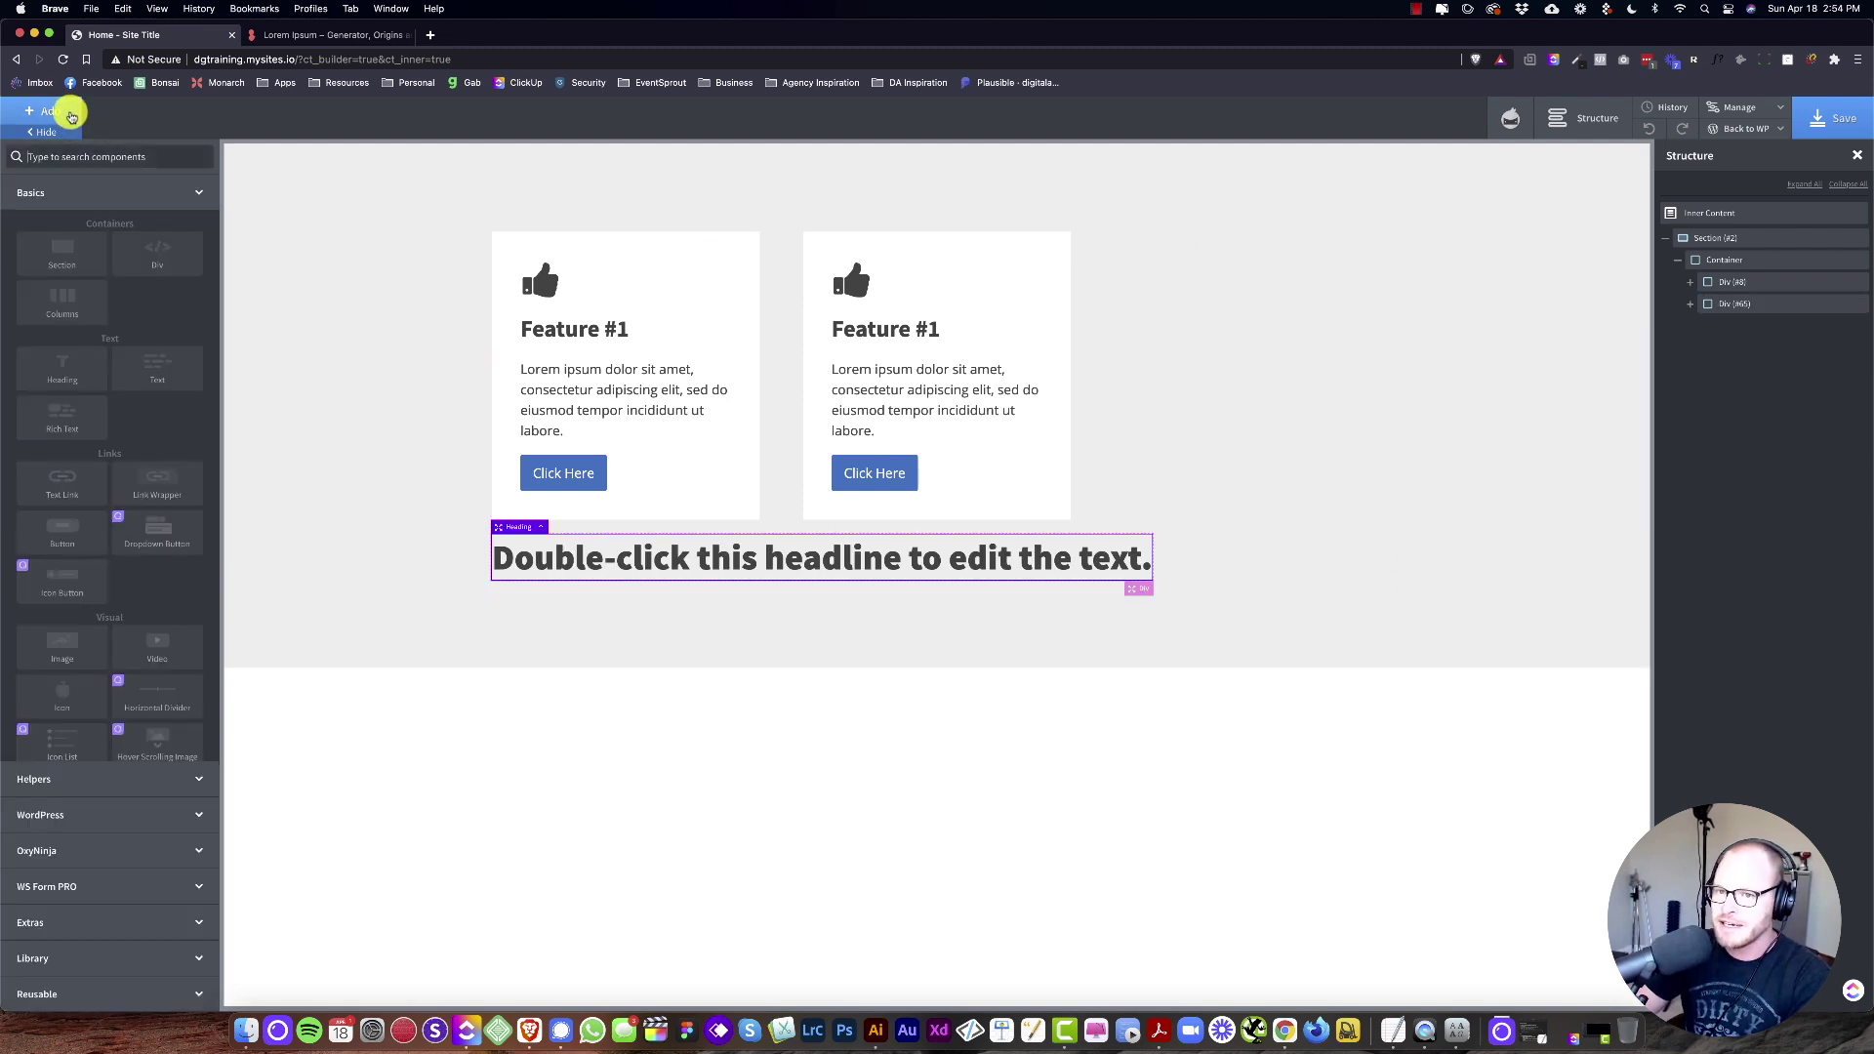
{"action": "type", "text": "text"}
{"action": "left_click", "coordinate": [163, 205]}
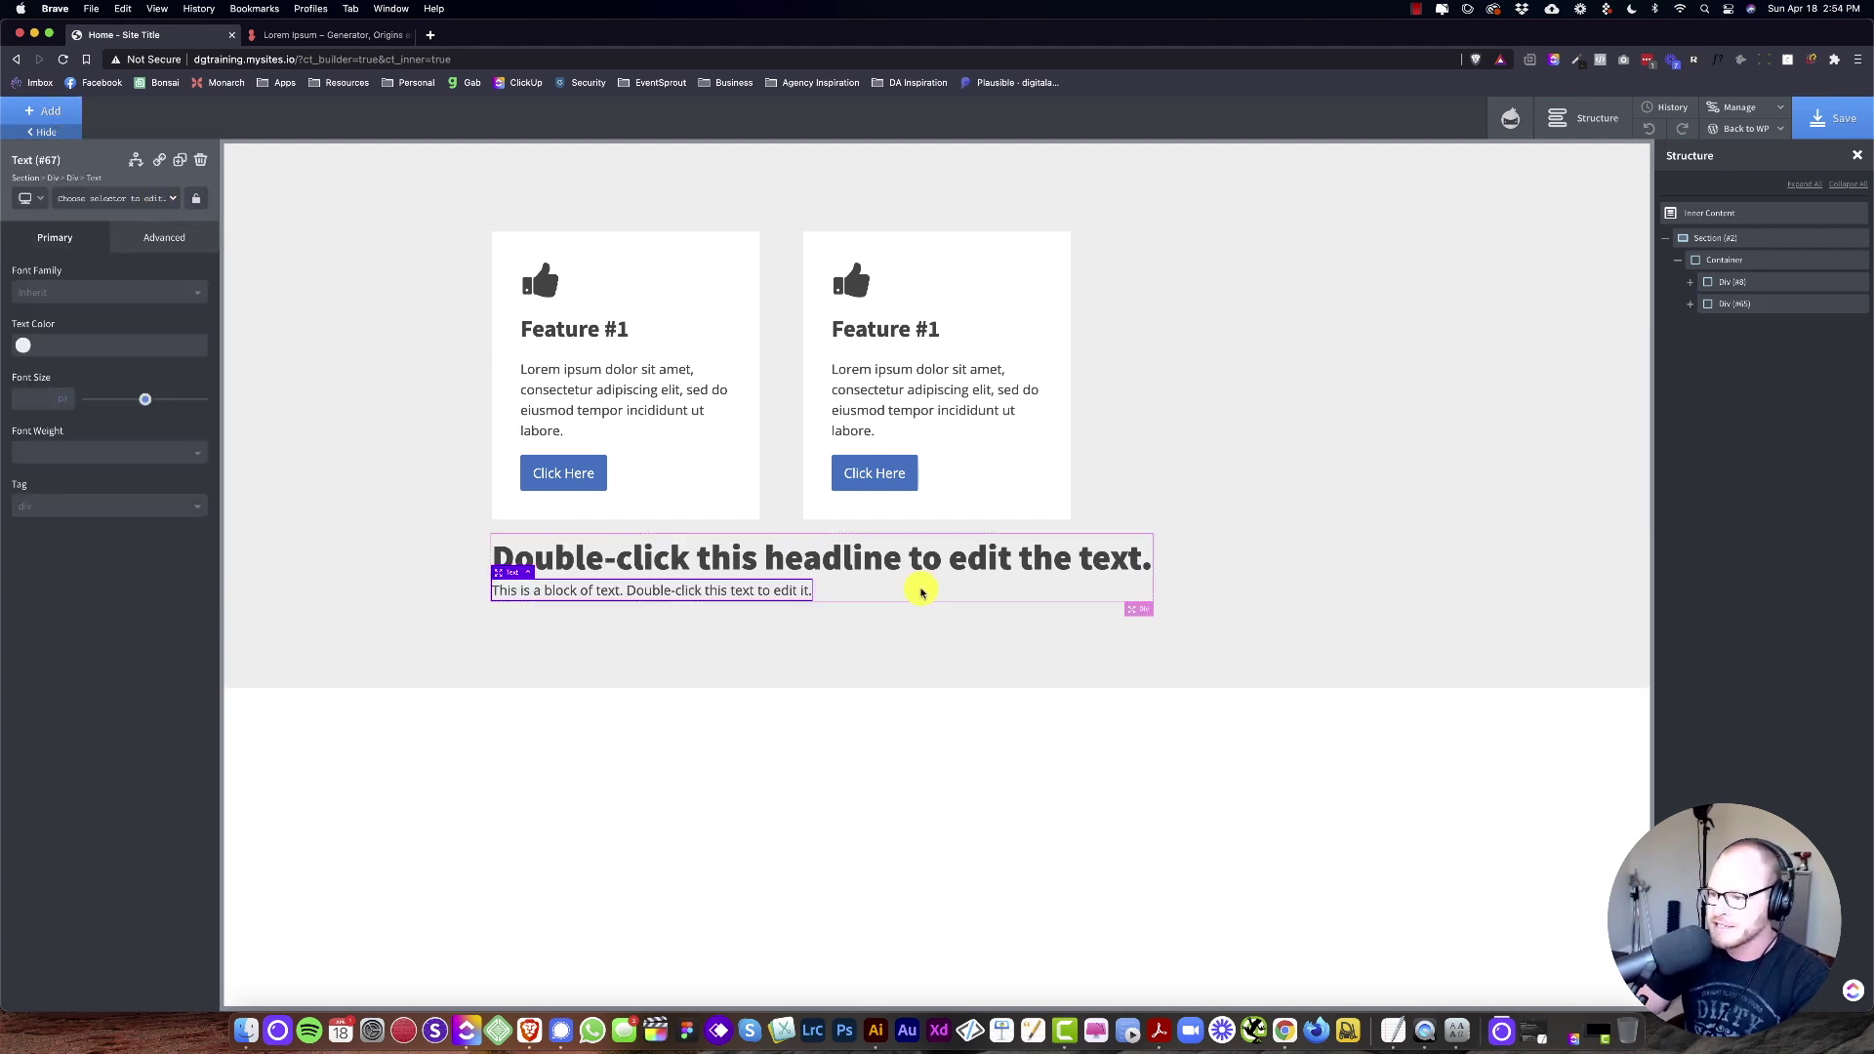
Step: Move the div with the heading and text above the card row inside the Container
{"action": "left_click", "coordinate": [398, 559]}
{"action": "left_click", "coordinate": [1355, 400]}
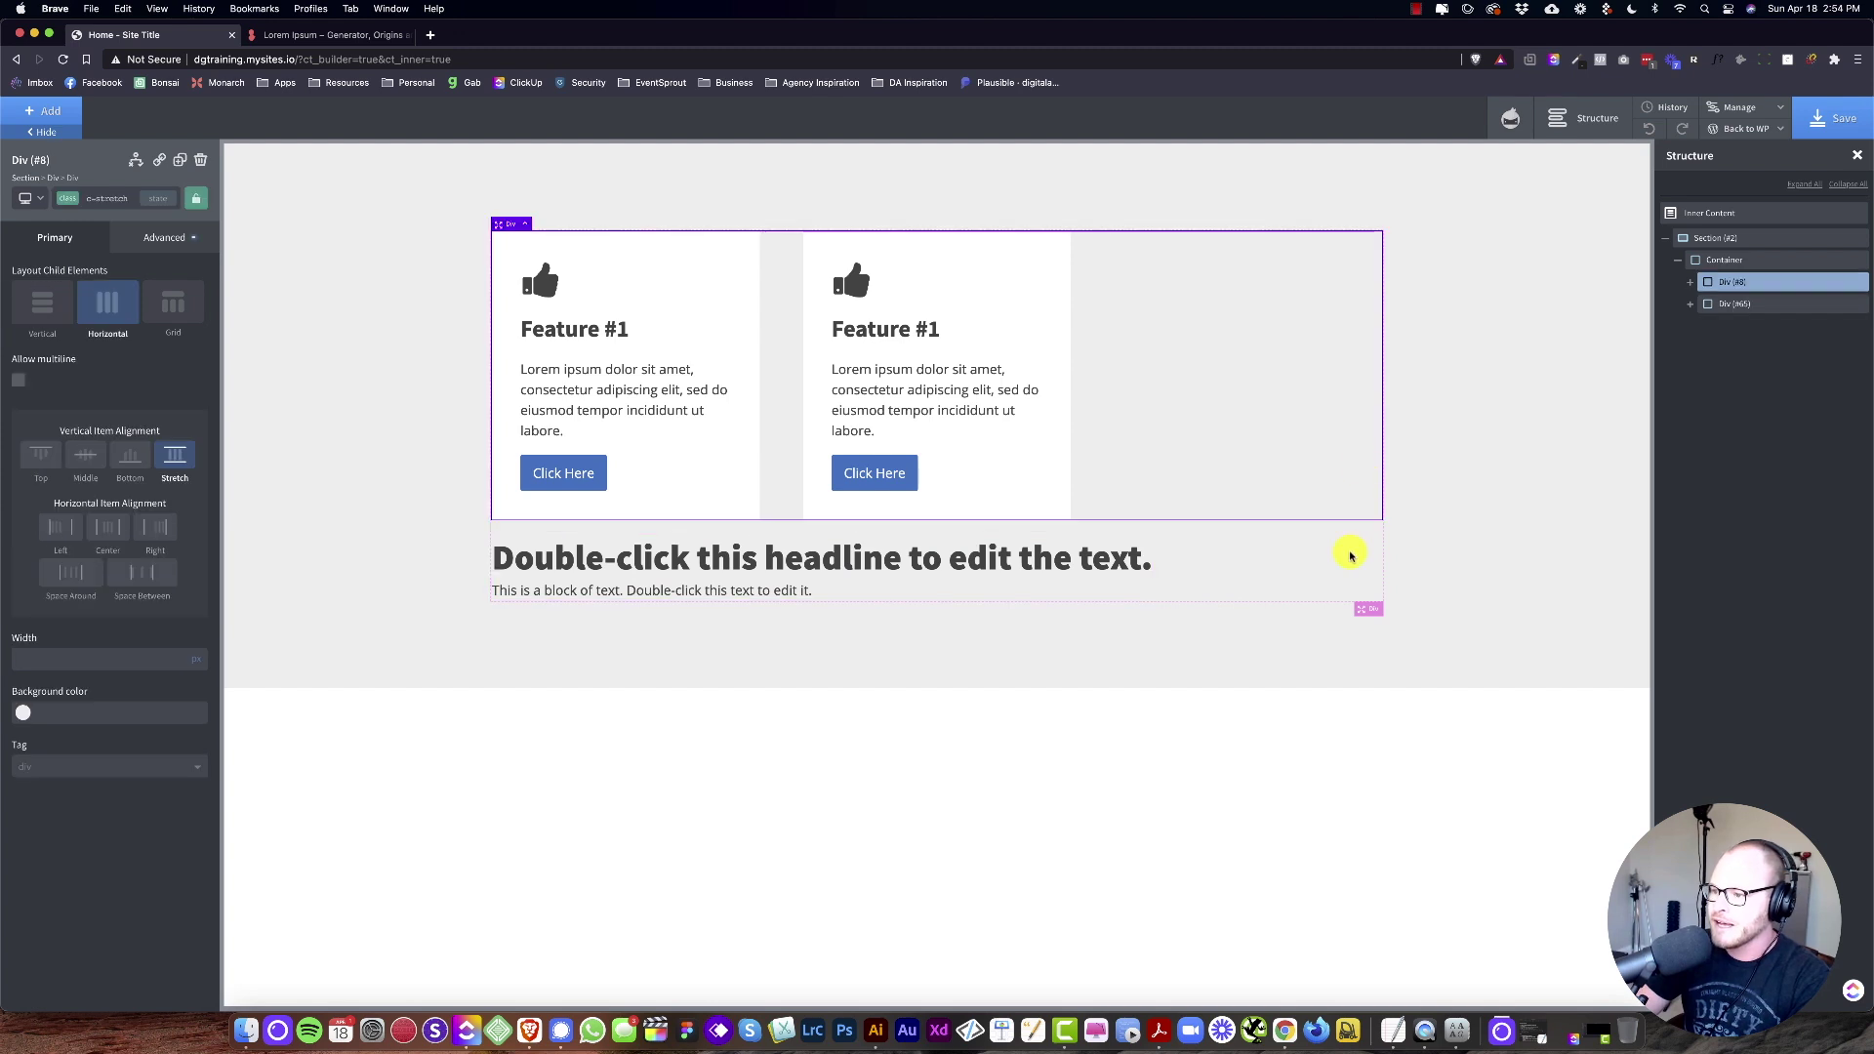
{"action": "left_click_drag", "start_coordinate": [1730, 304], "coordinate": [1727, 269]}
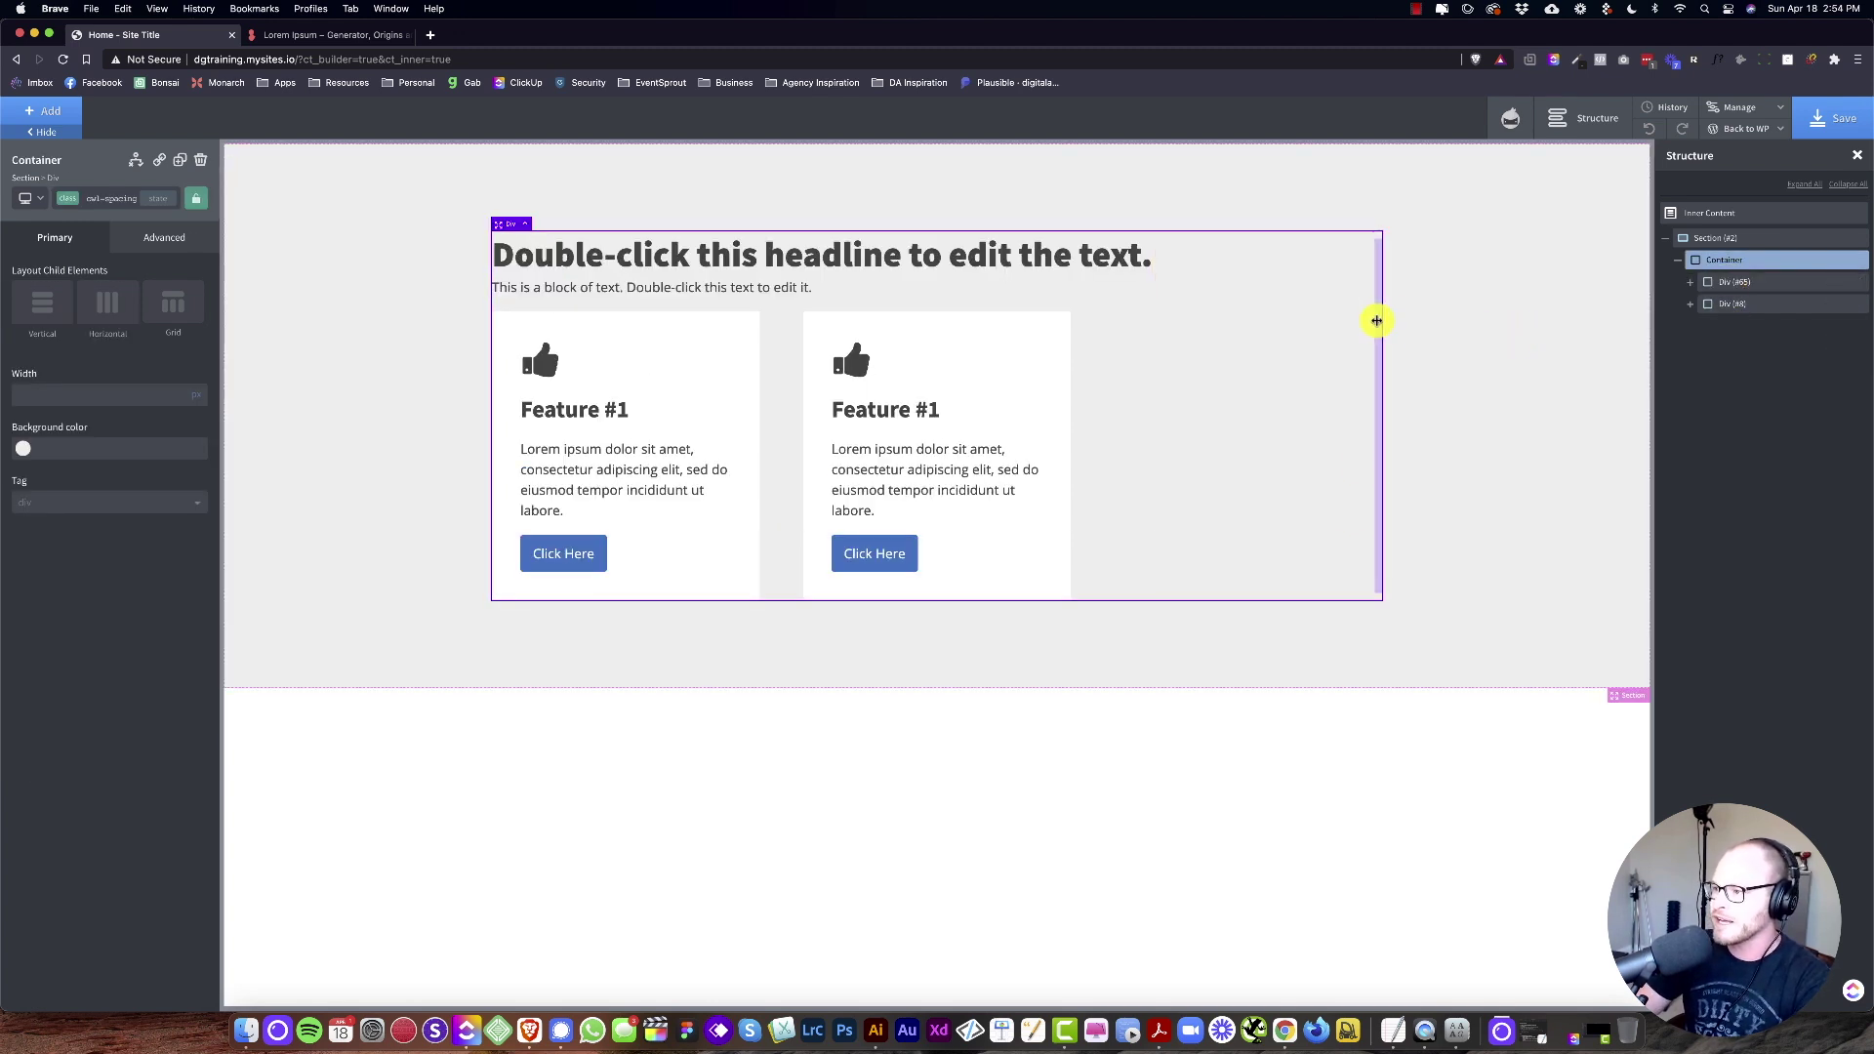
Step: Add the existing c-center class to the Container
{"action": "left_click", "coordinate": [102, 198]}
{"action": "type", "text": "center"}
{"action": "key", "text": "Return"}
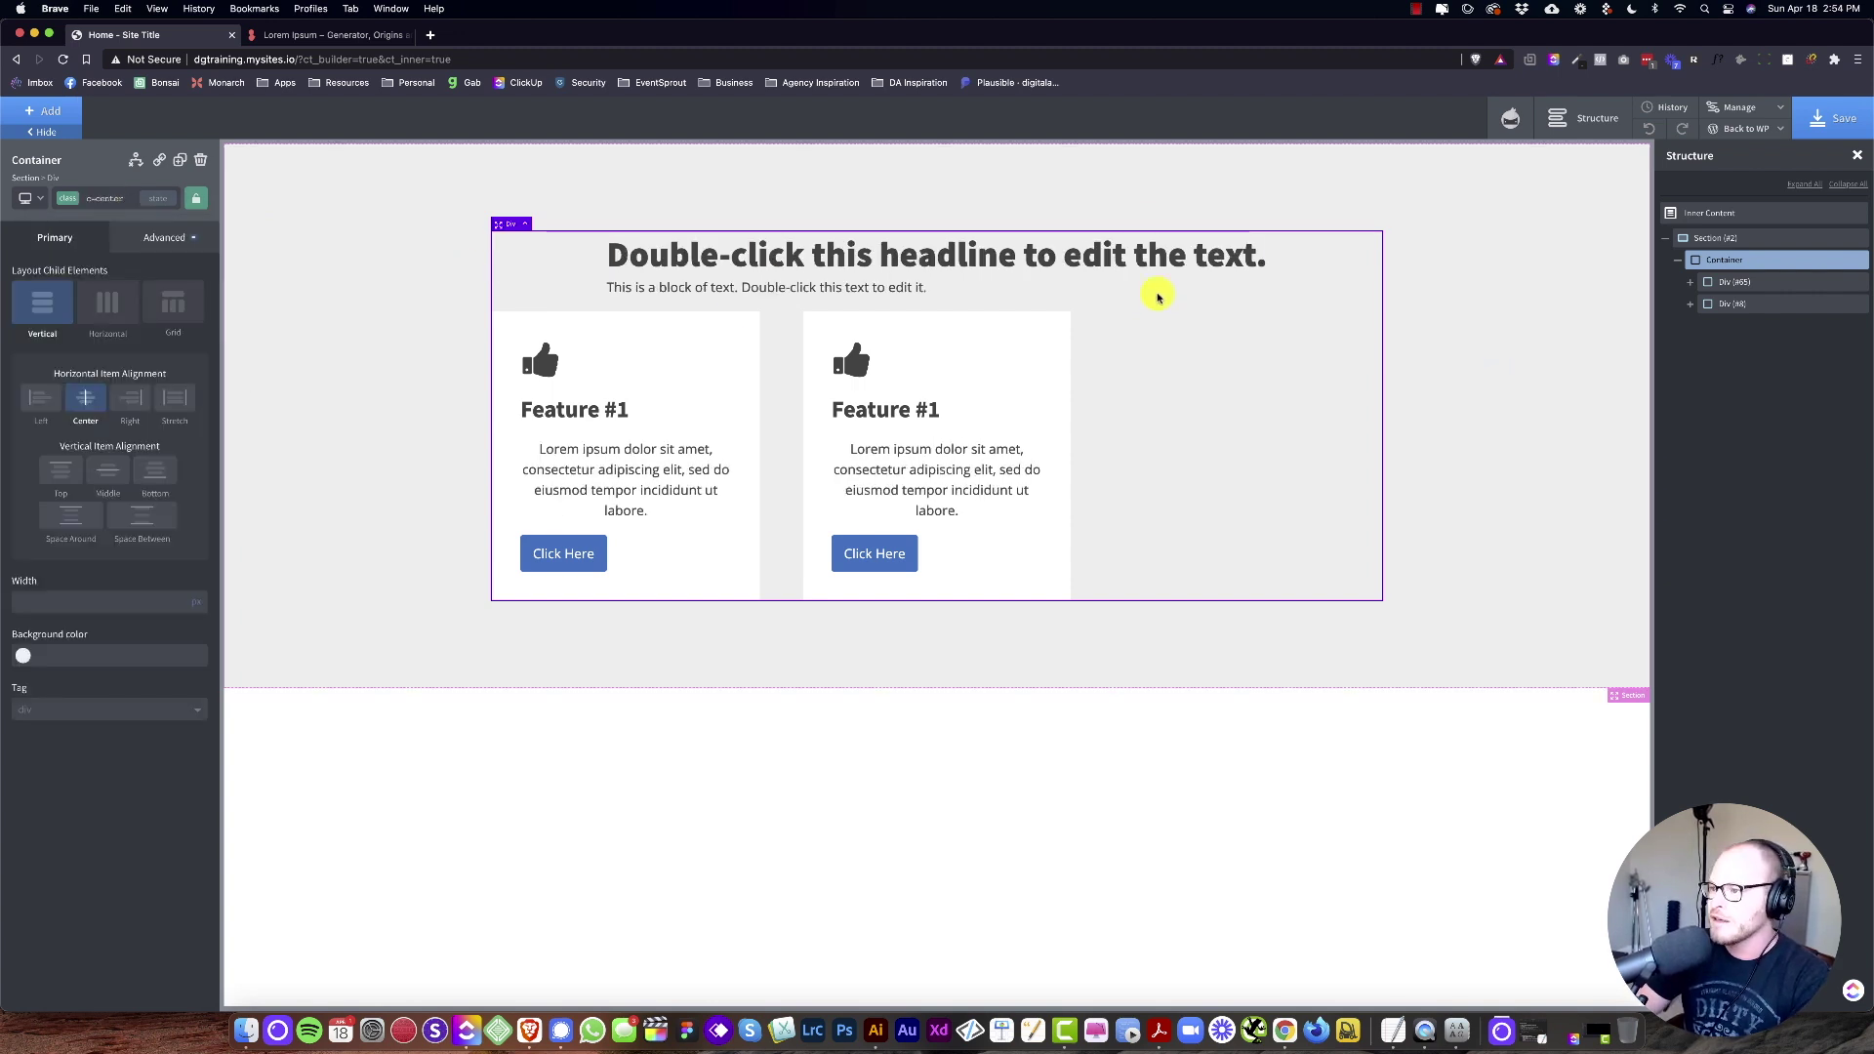
Step: Add the c-center class to the div that wraps the heading and text
{"action": "left_click", "coordinate": [794, 273]}
{"action": "left_click", "coordinate": [113, 198]}
{"action": "type", "text": "center"}
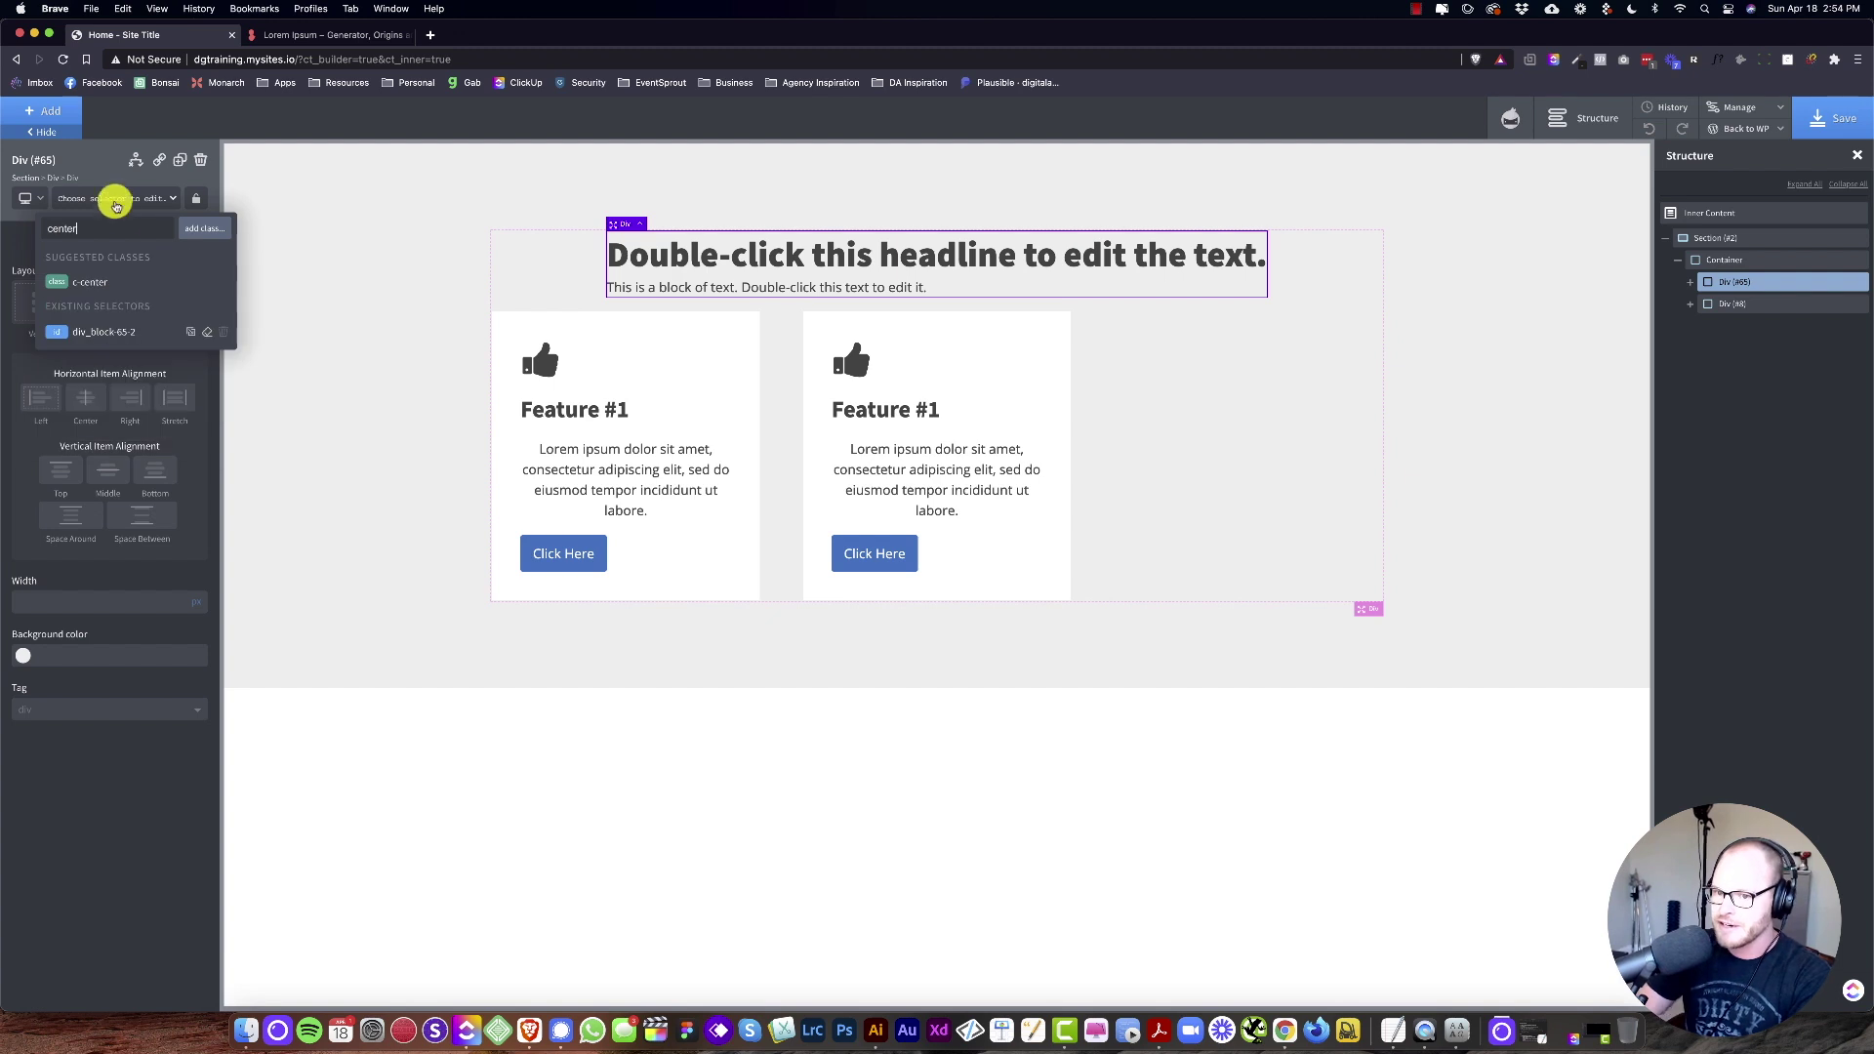
{"action": "left_click", "coordinate": [98, 282]}
{"action": "left_click", "coordinate": [1470, 391]}
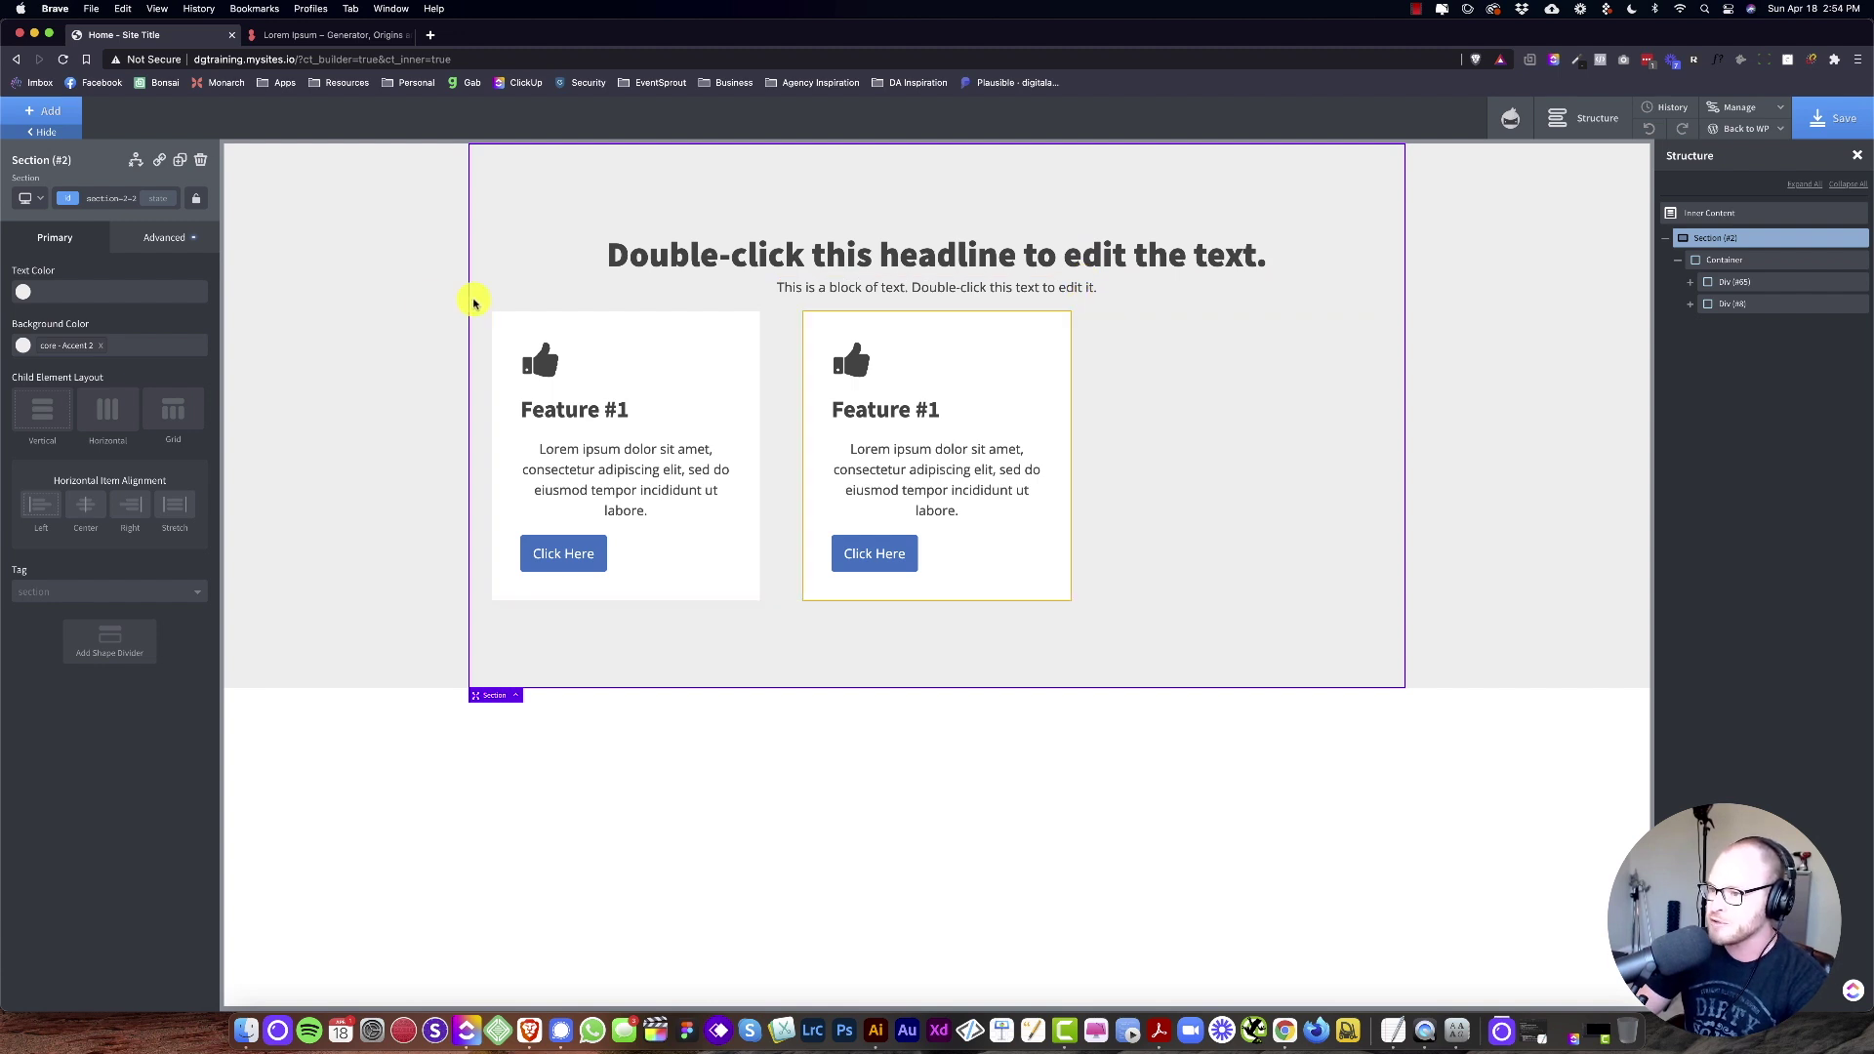
Step: Replace the Container's owl-spacing--m class with owl-spacing--xl
{"action": "left_click", "coordinate": [1765, 259]}
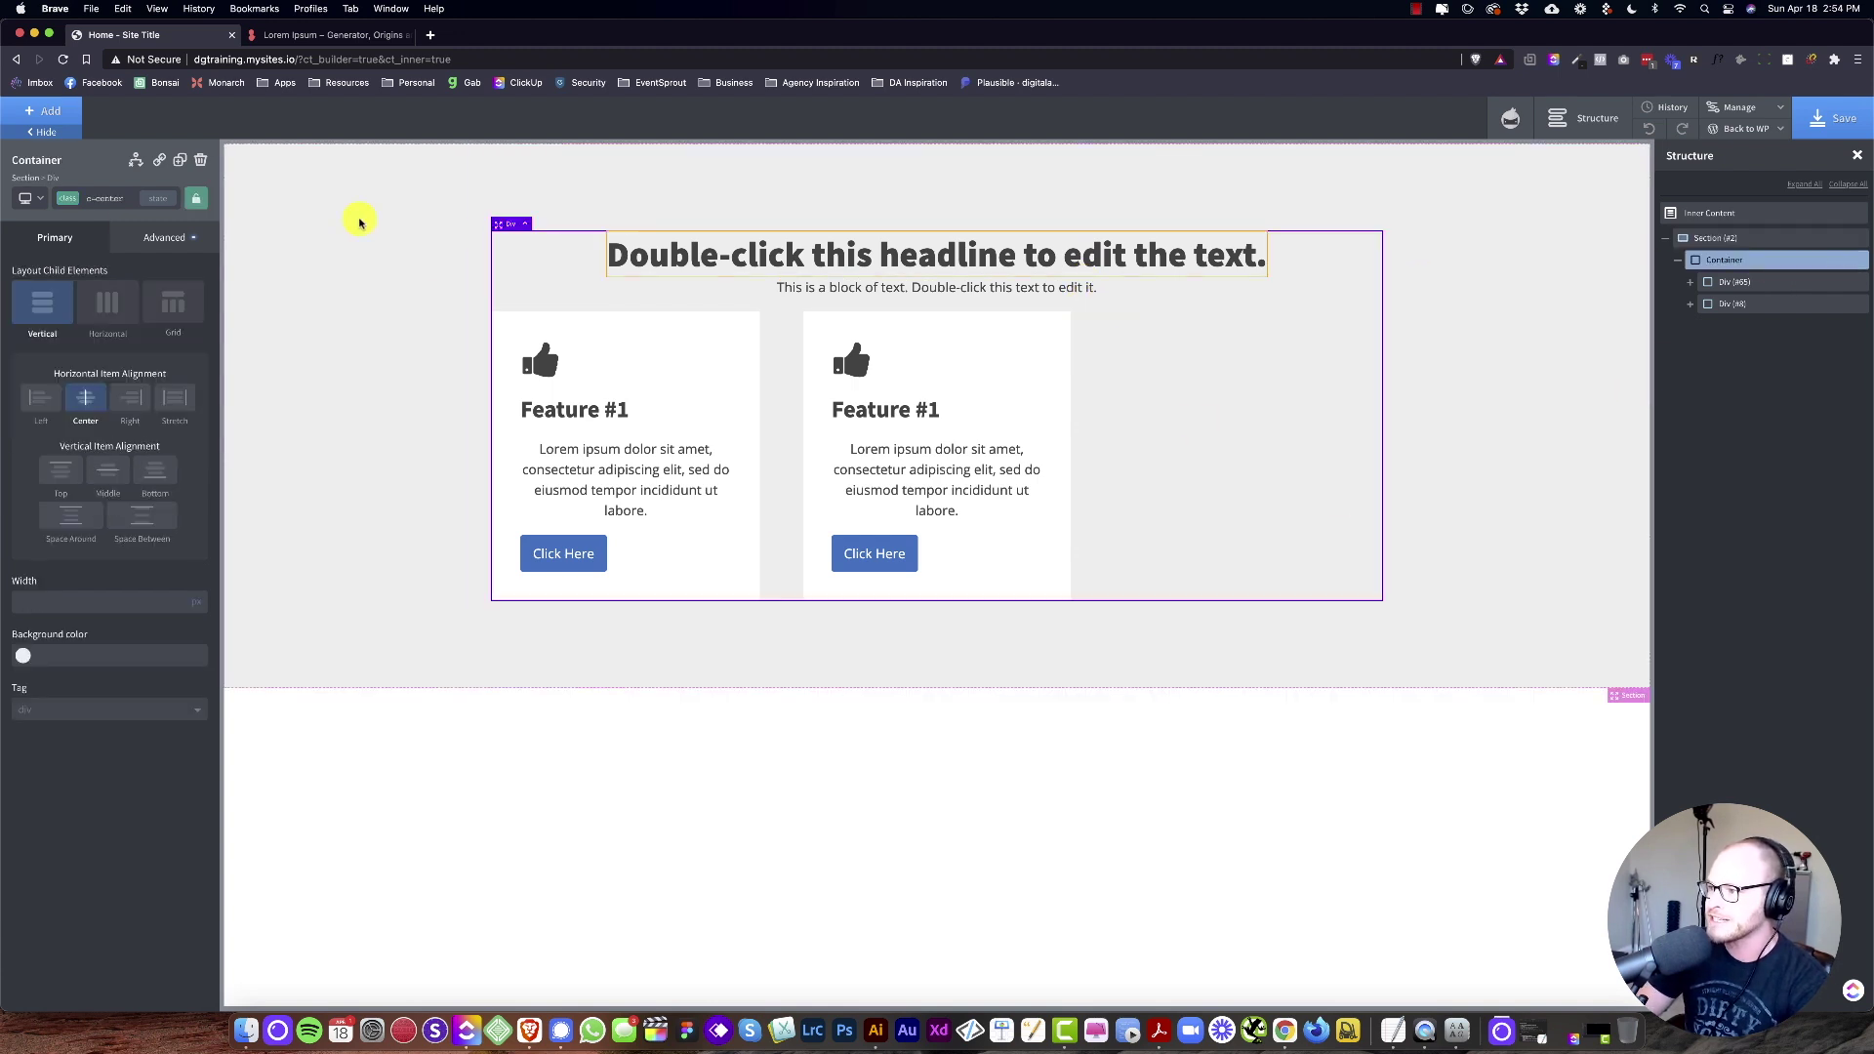
{"action": "left_click", "coordinate": [106, 194]}
{"action": "left_click", "coordinate": [225, 281]}
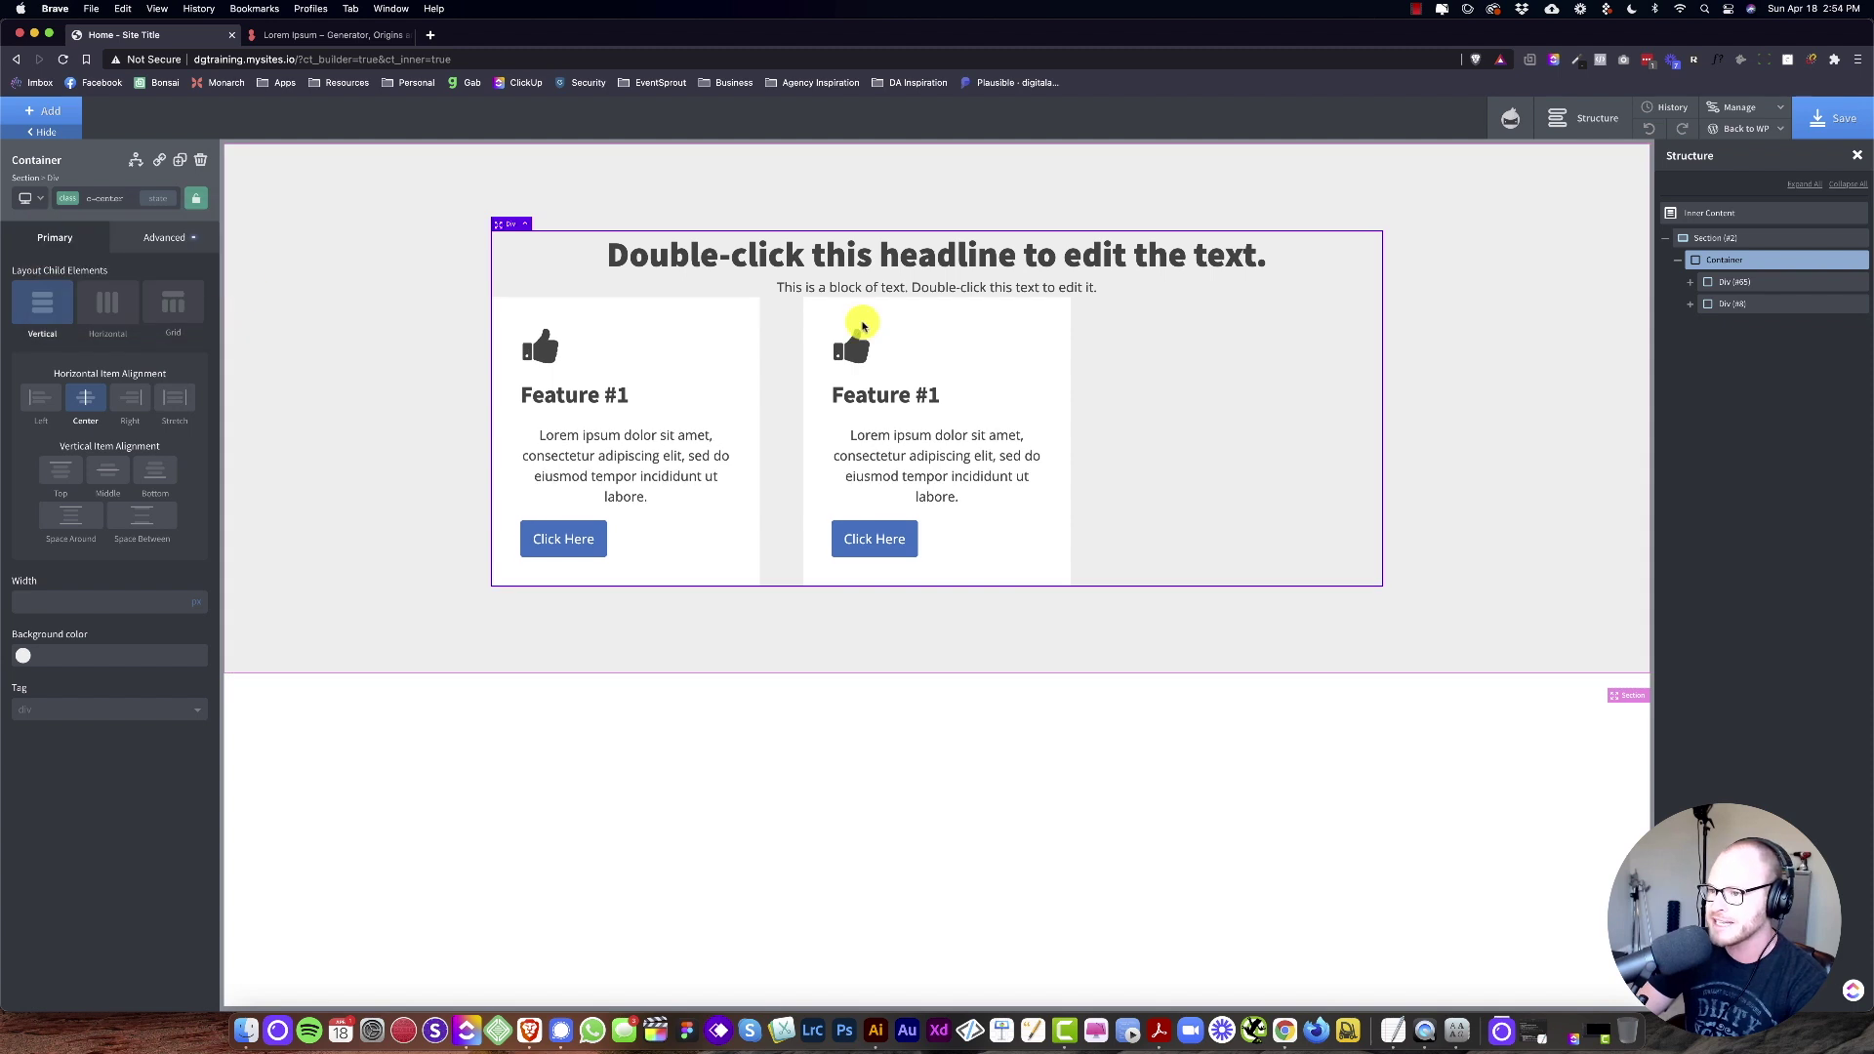
{"action": "left_click", "coordinate": [110, 200]}
{"action": "type", "text": "owl-spacing--"}
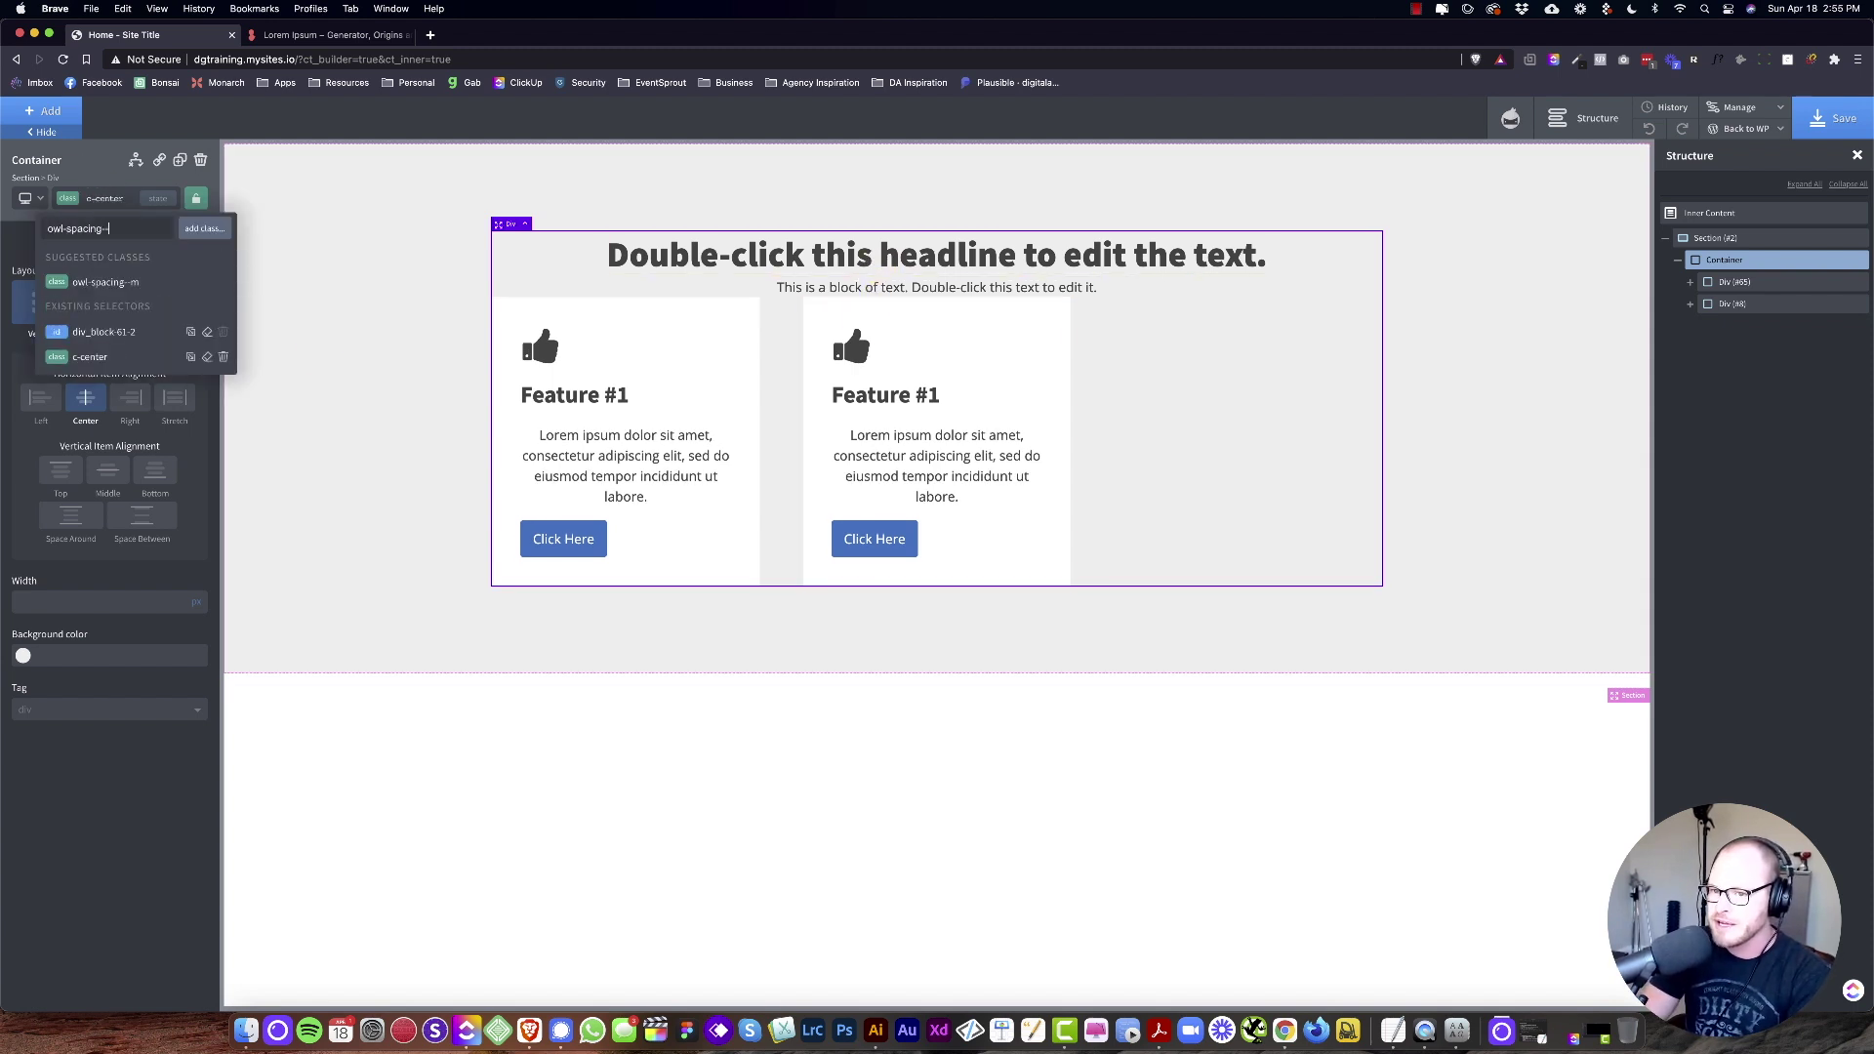
{"action": "type", "text": "xl"}
{"action": "key", "text": "Return"}
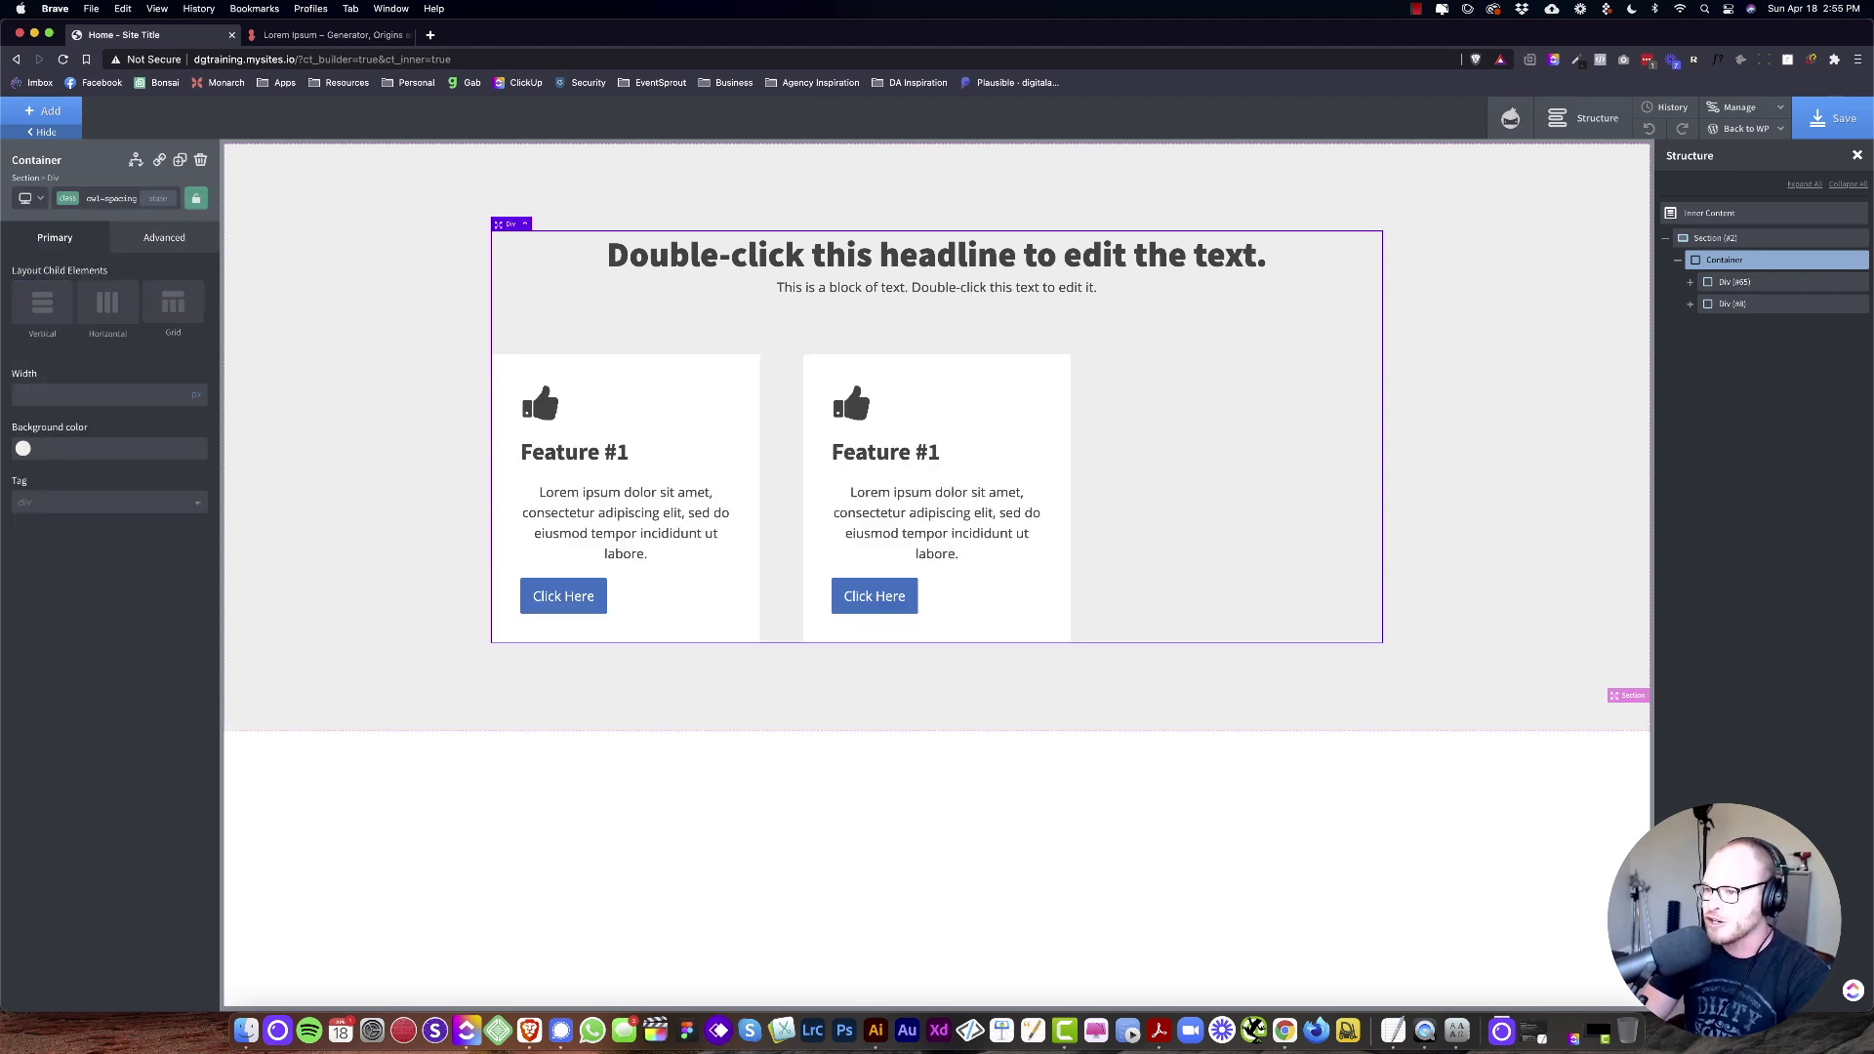
Step: Copy the heading-and-text div and paste it into the Container below the card row
{"action": "left_click", "coordinate": [391, 307]}
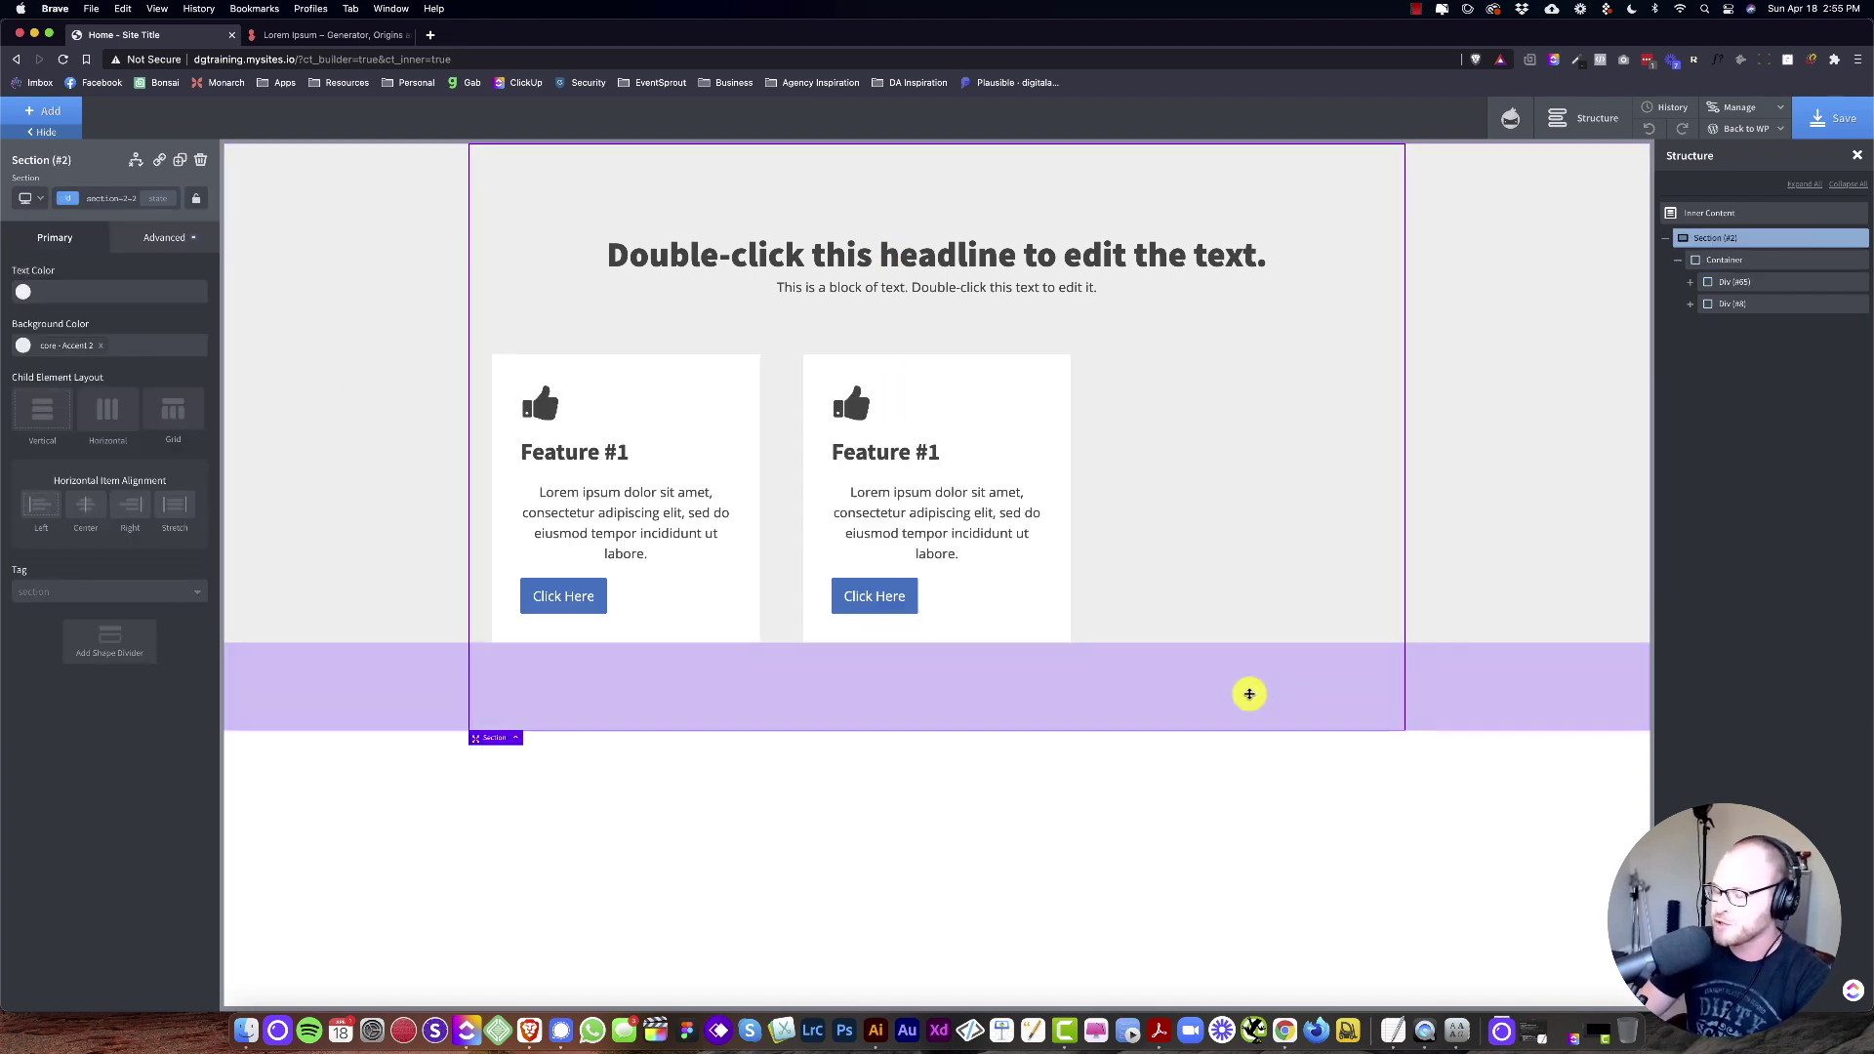
{"action": "left_click", "coordinate": [1209, 287]}
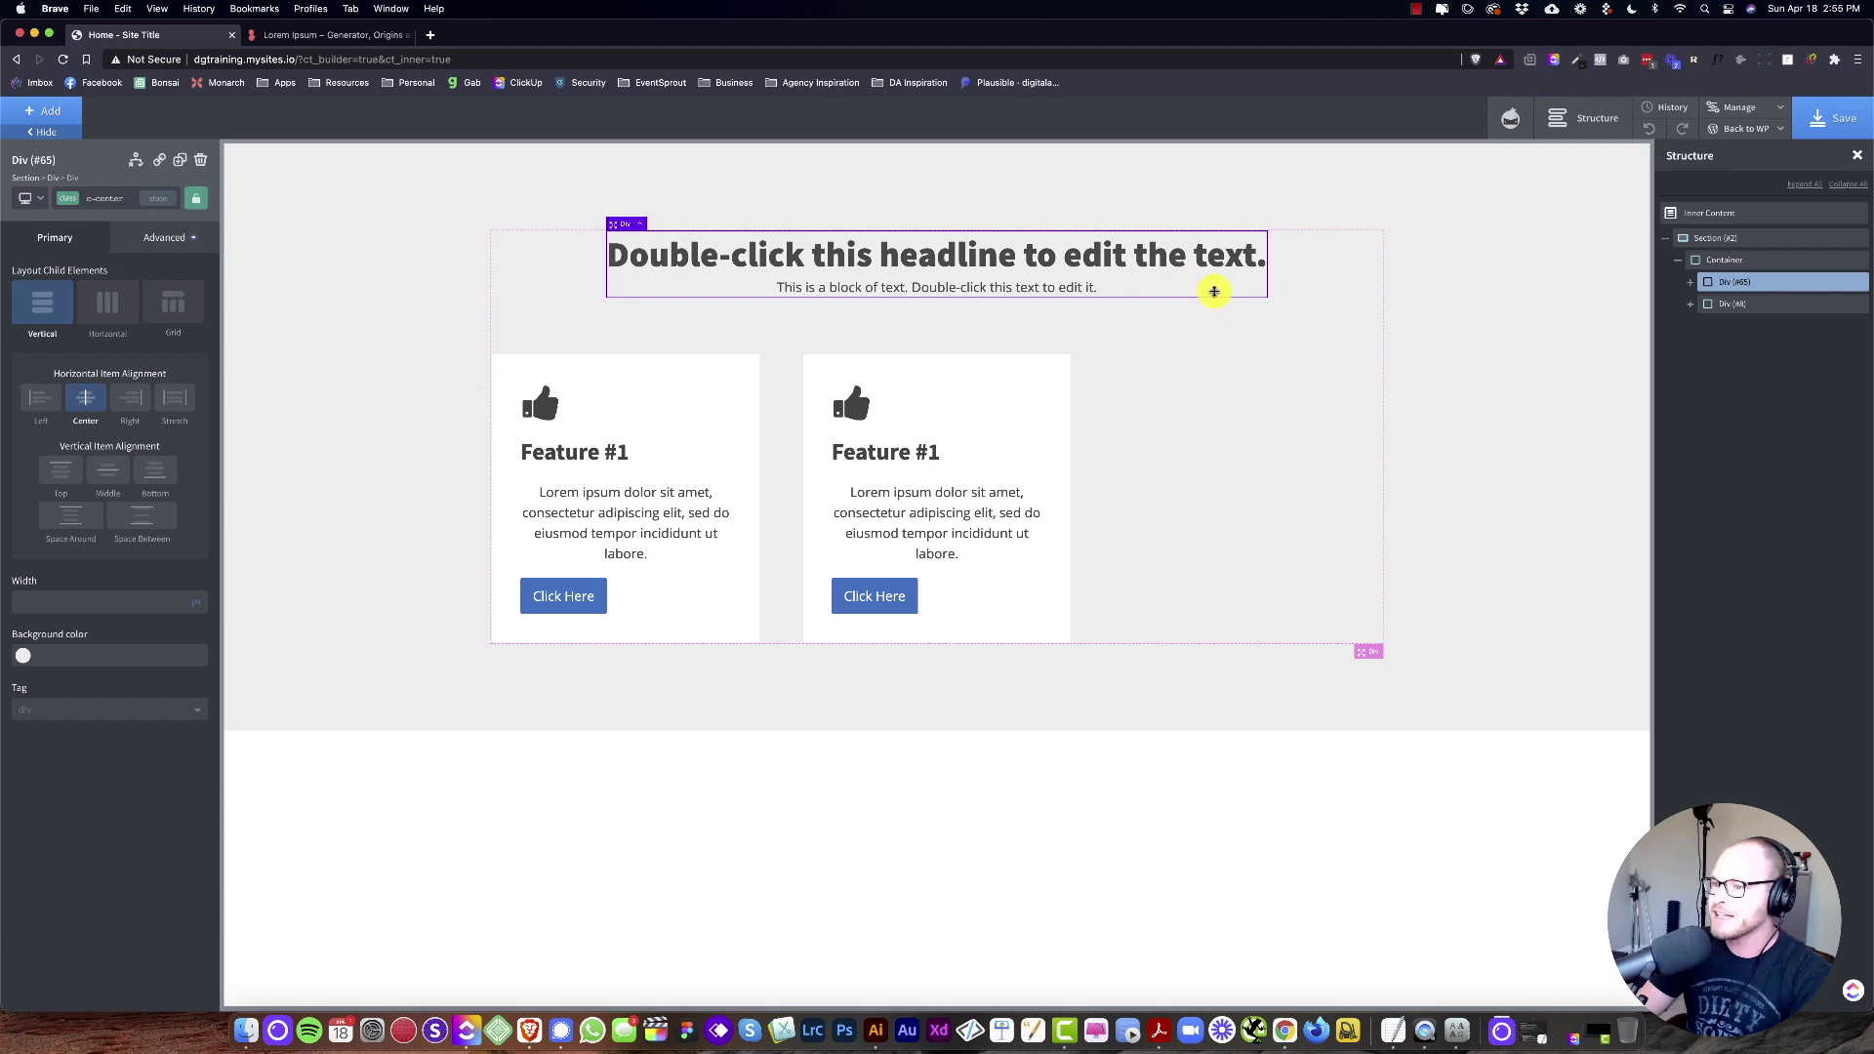
{"action": "left_click", "coordinate": [1280, 660]}
{"action": "left_click", "coordinate": [1352, 582]}
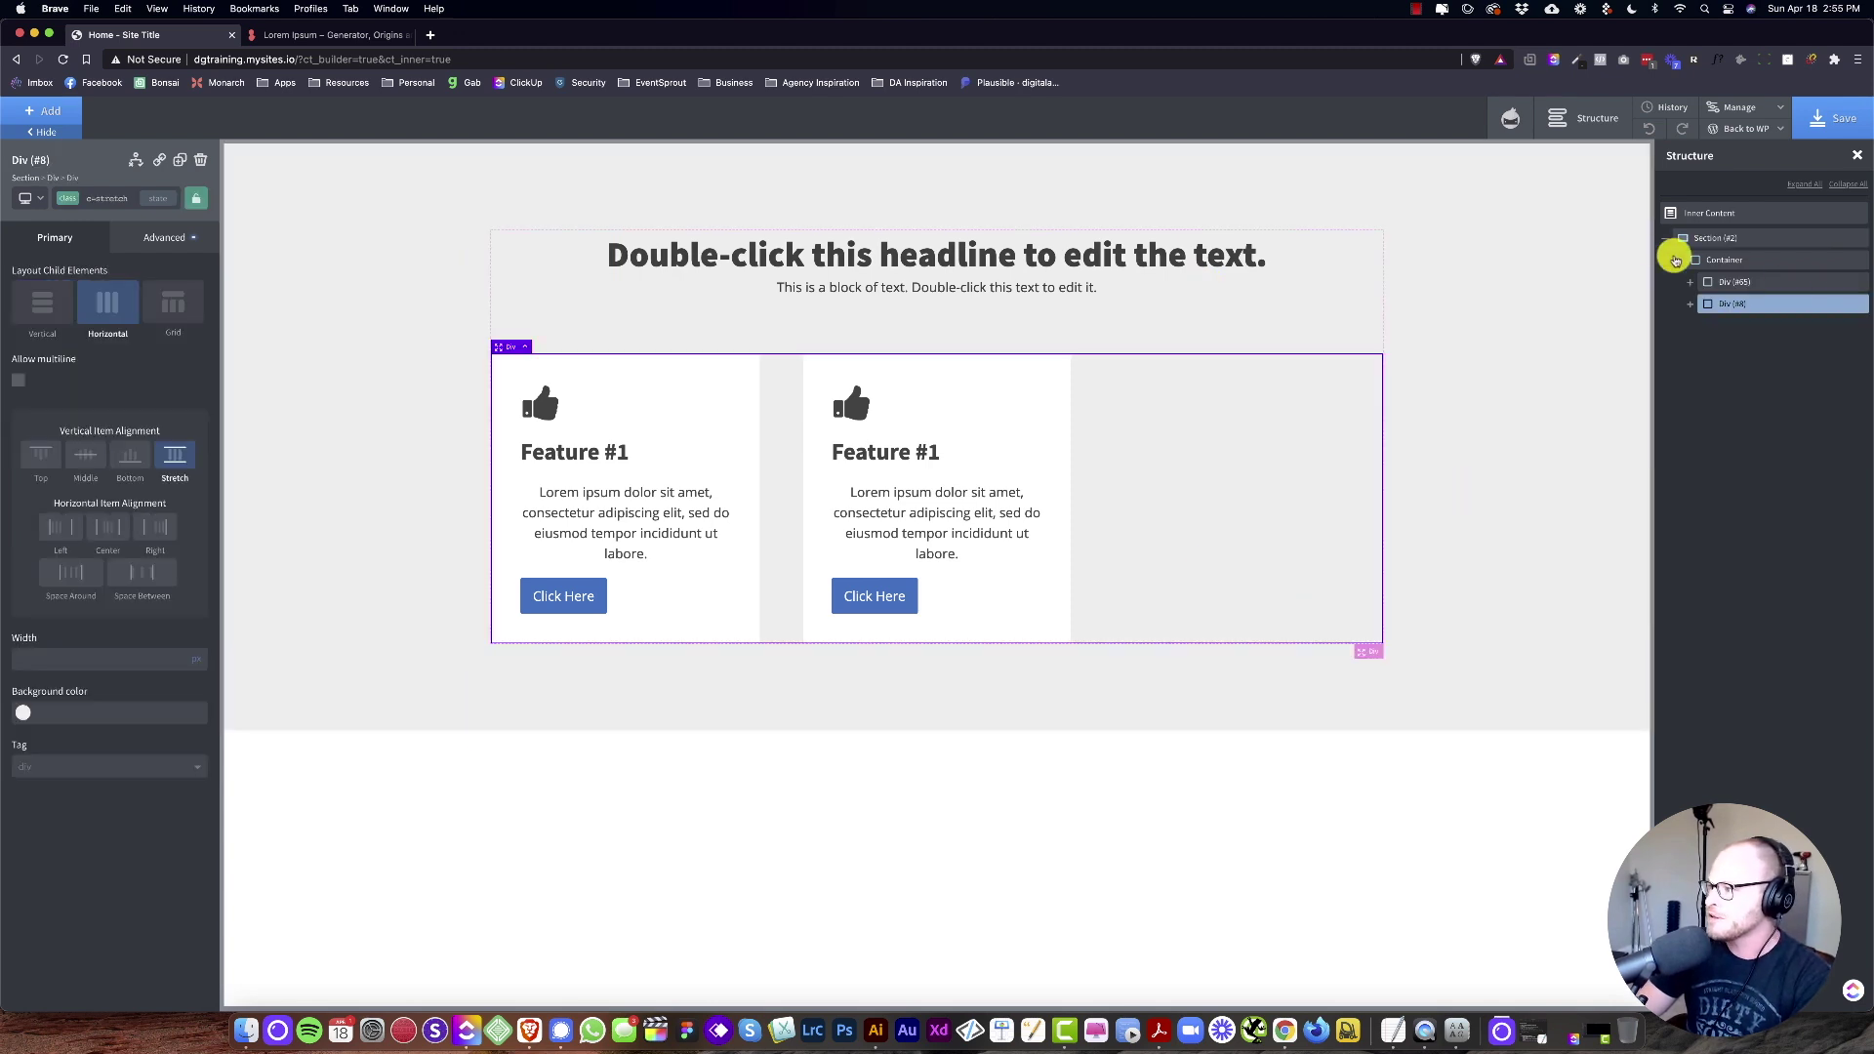
{"action": "left_click", "coordinate": [1747, 261]}
{"action": "key", "text": "super+v"}
{"action": "left_click", "coordinate": [1012, 824]}
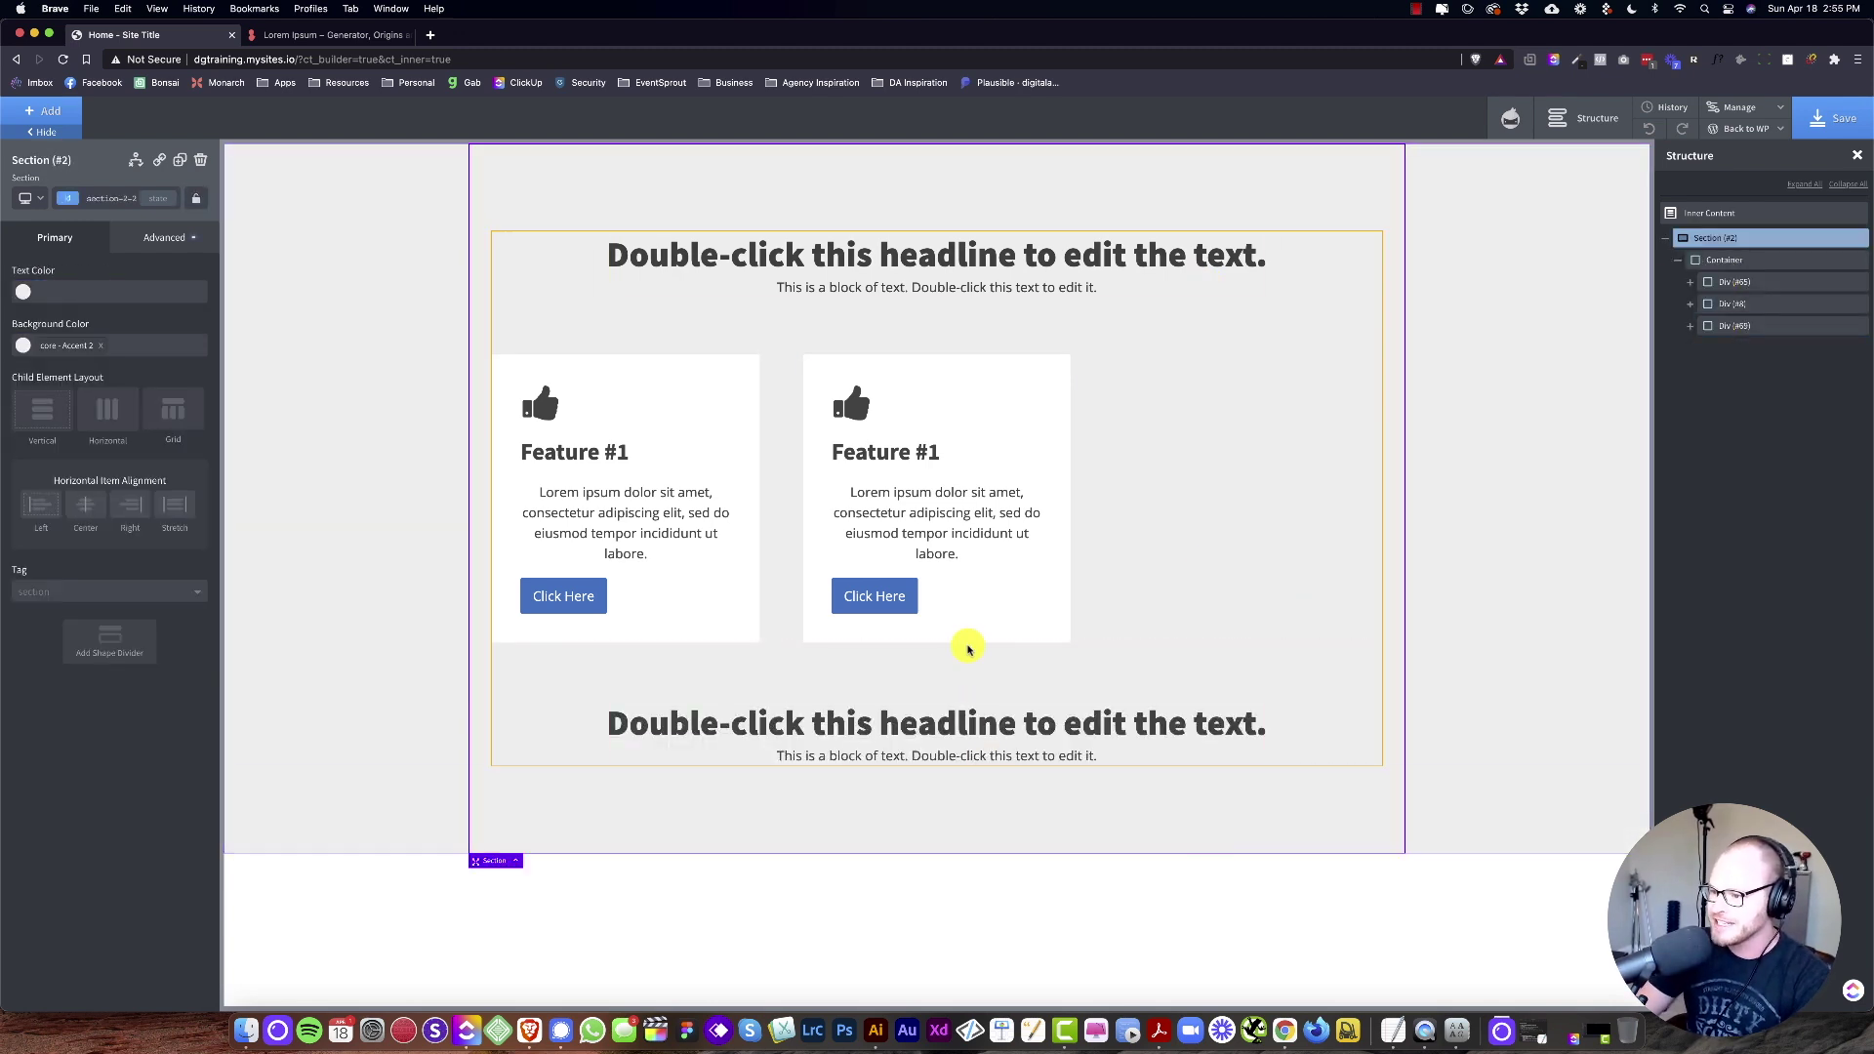
Step: Set the duplicated heading below the cards to tag h3 and change its text to "Another Supporting Heading"
{"action": "double_click", "coordinate": [1232, 725]}
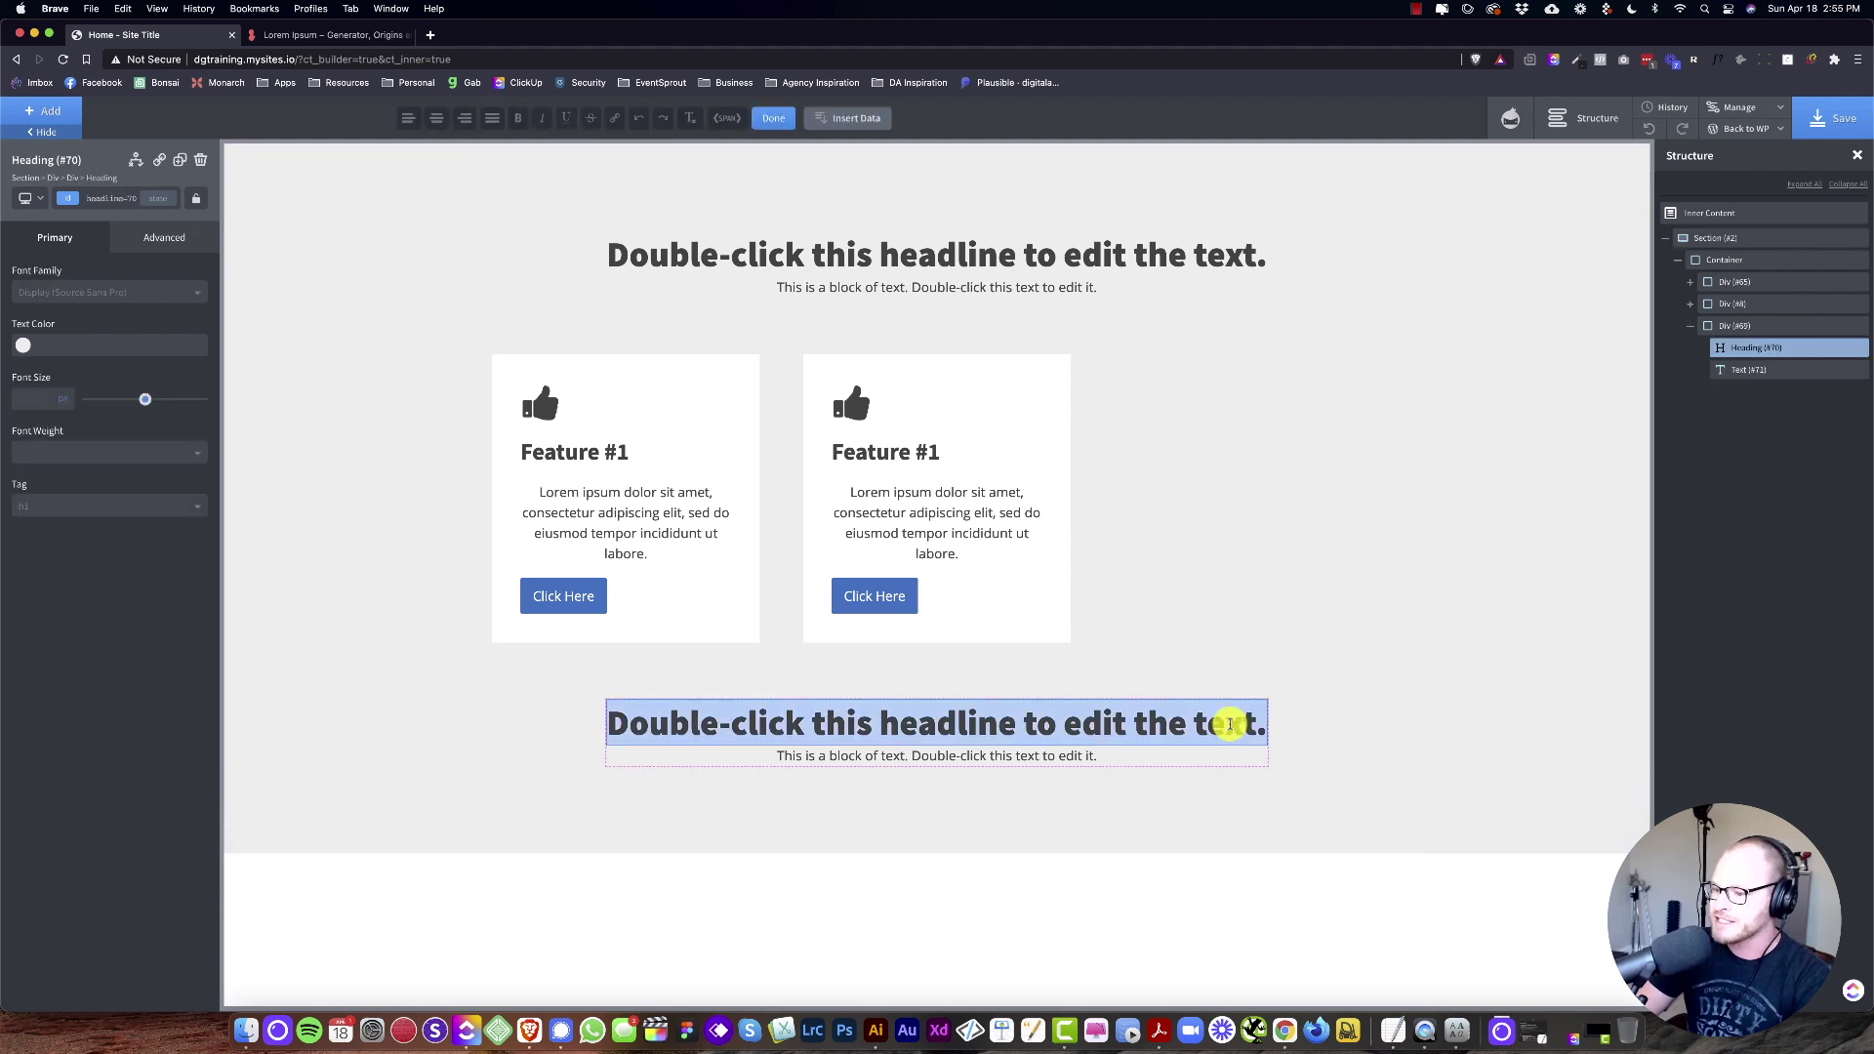
{"action": "left_click", "coordinate": [117, 506]}
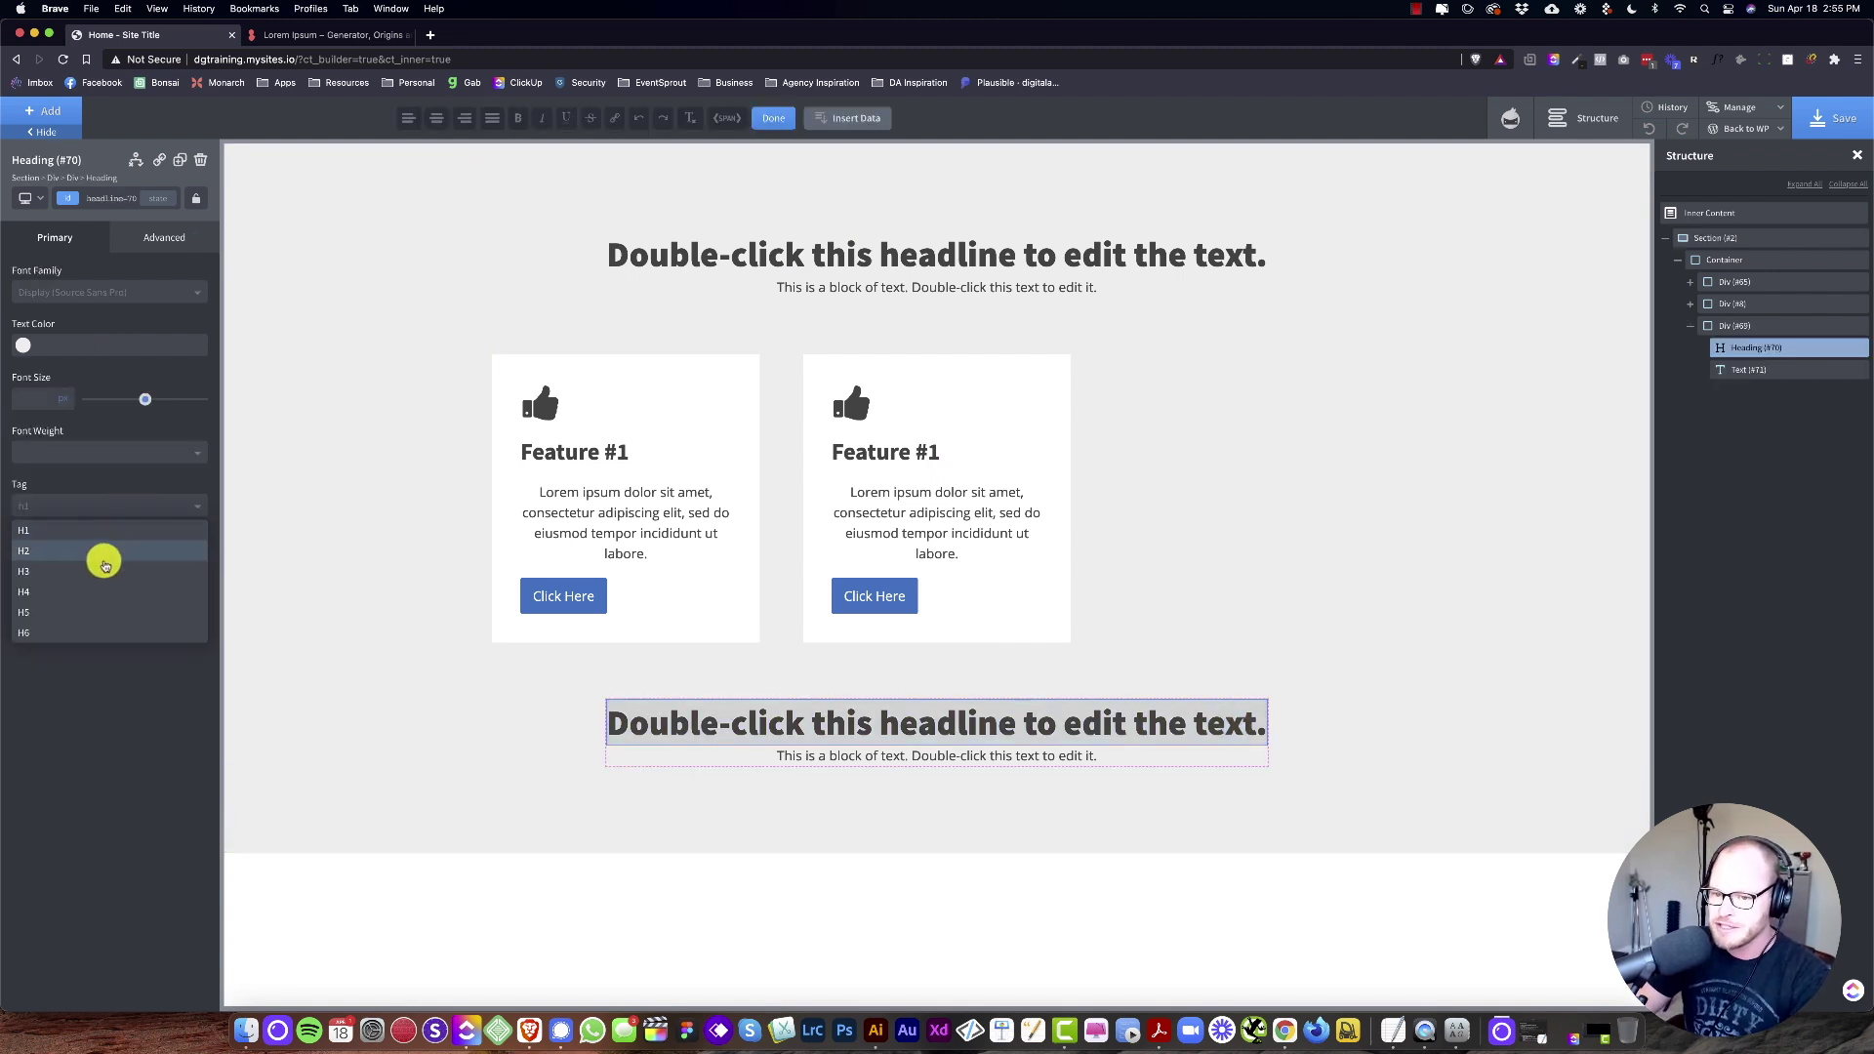
{"action": "left_click", "coordinate": [105, 563]}
{"action": "left_click", "coordinate": [915, 742]}
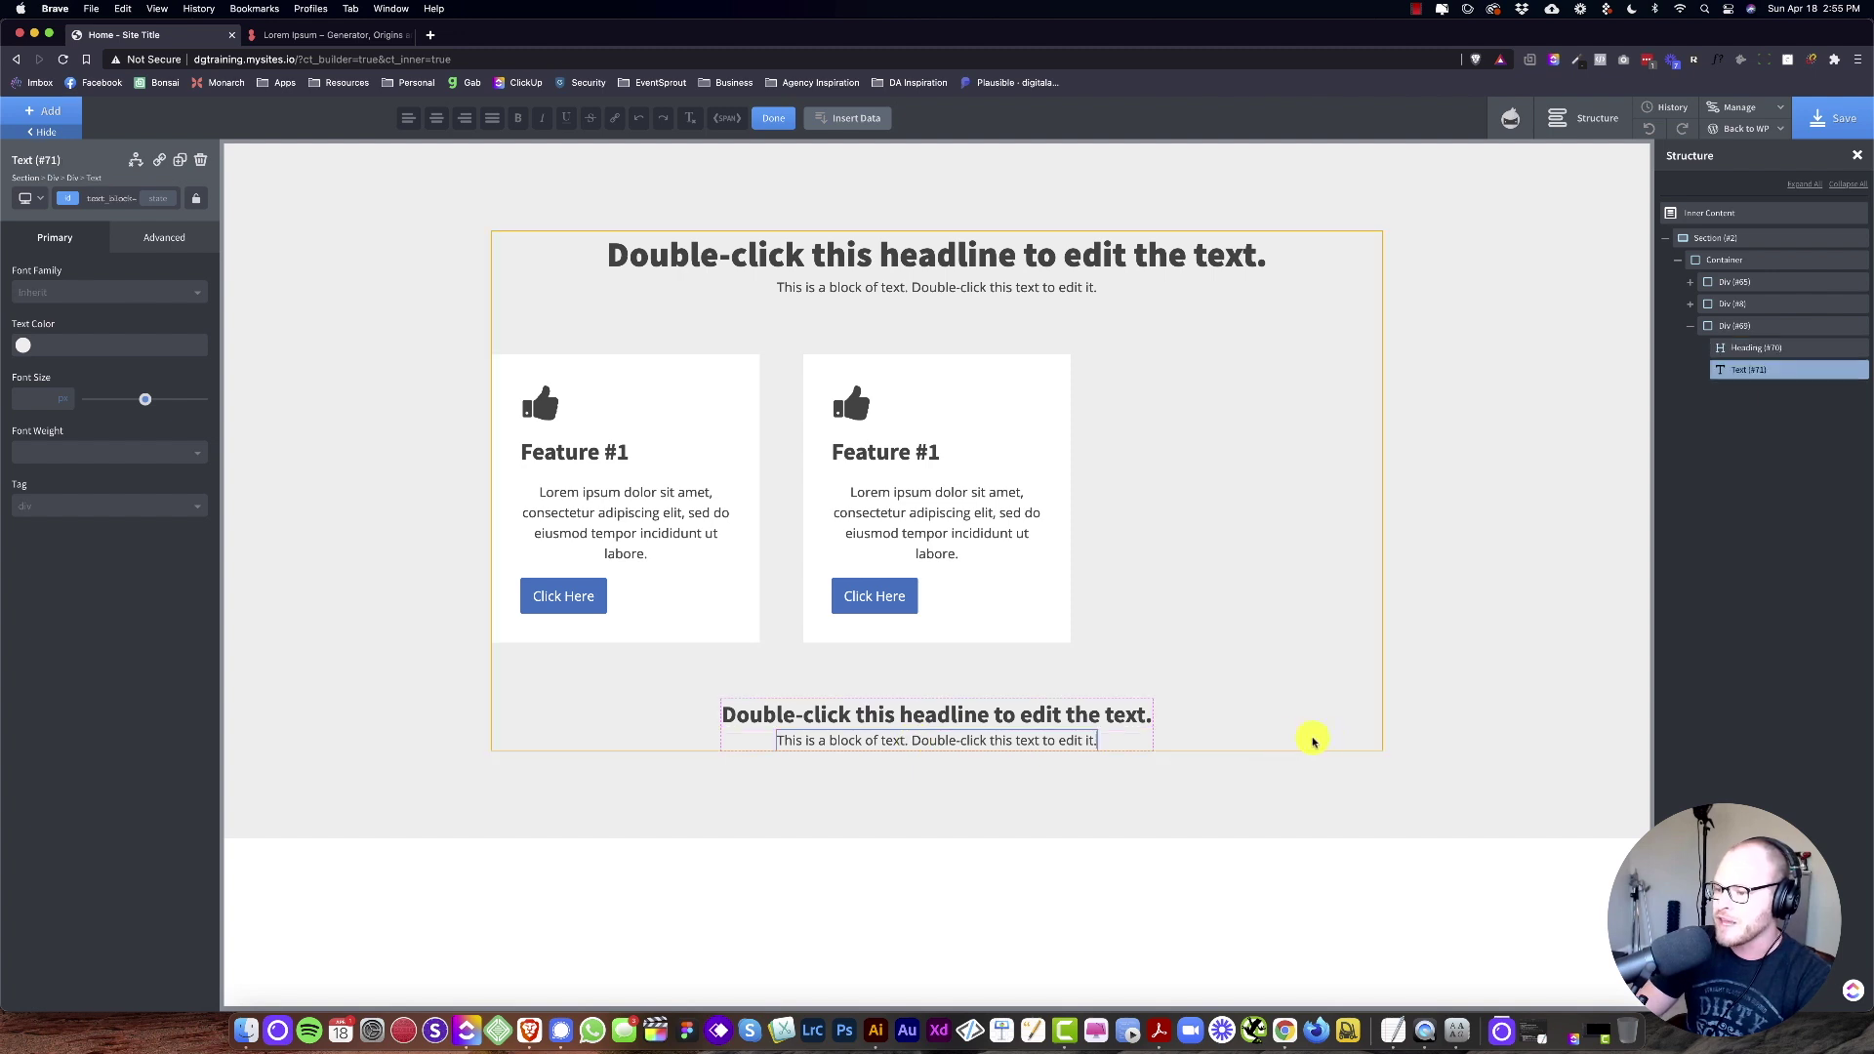
{"action": "double_click", "coordinate": [1109, 714]}
{"action": "type", "text": "Another Supporting Heading"}
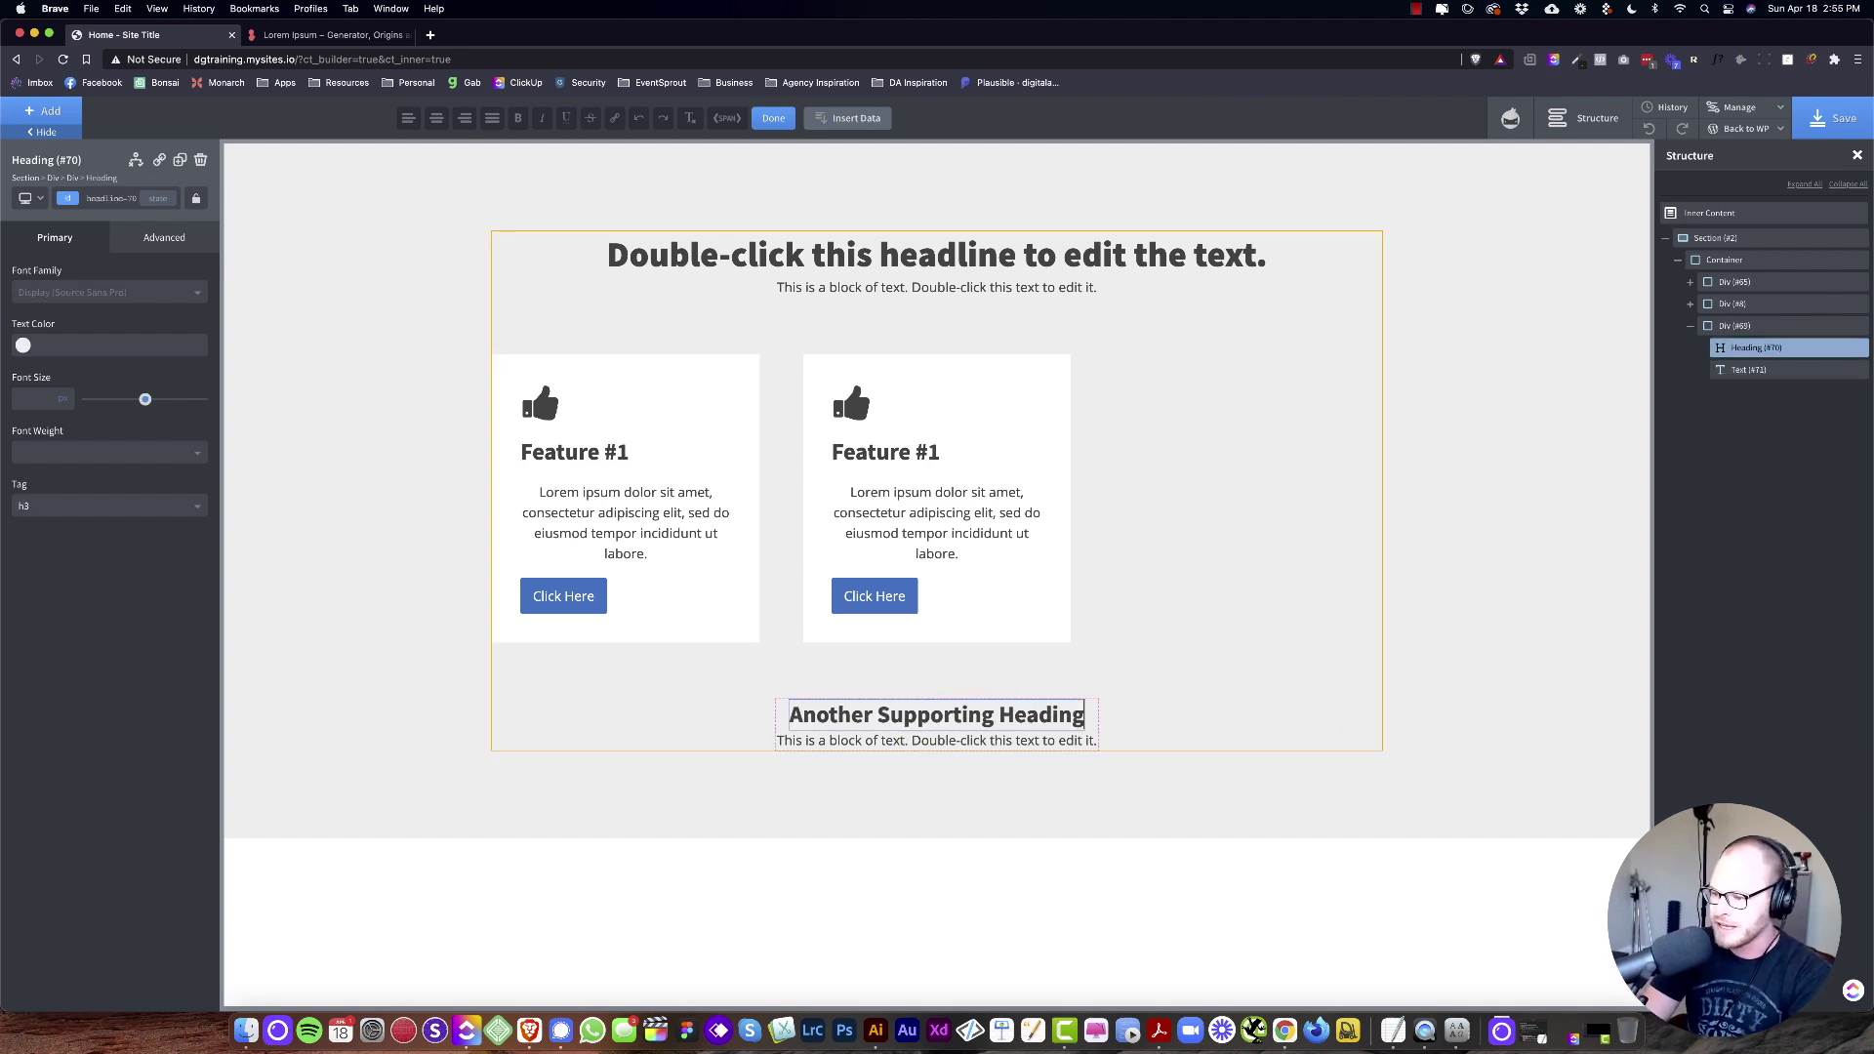
Step: Change the text of the heading above the cards to "This is the main headline."
{"action": "left_click", "coordinate": [1234, 301]}
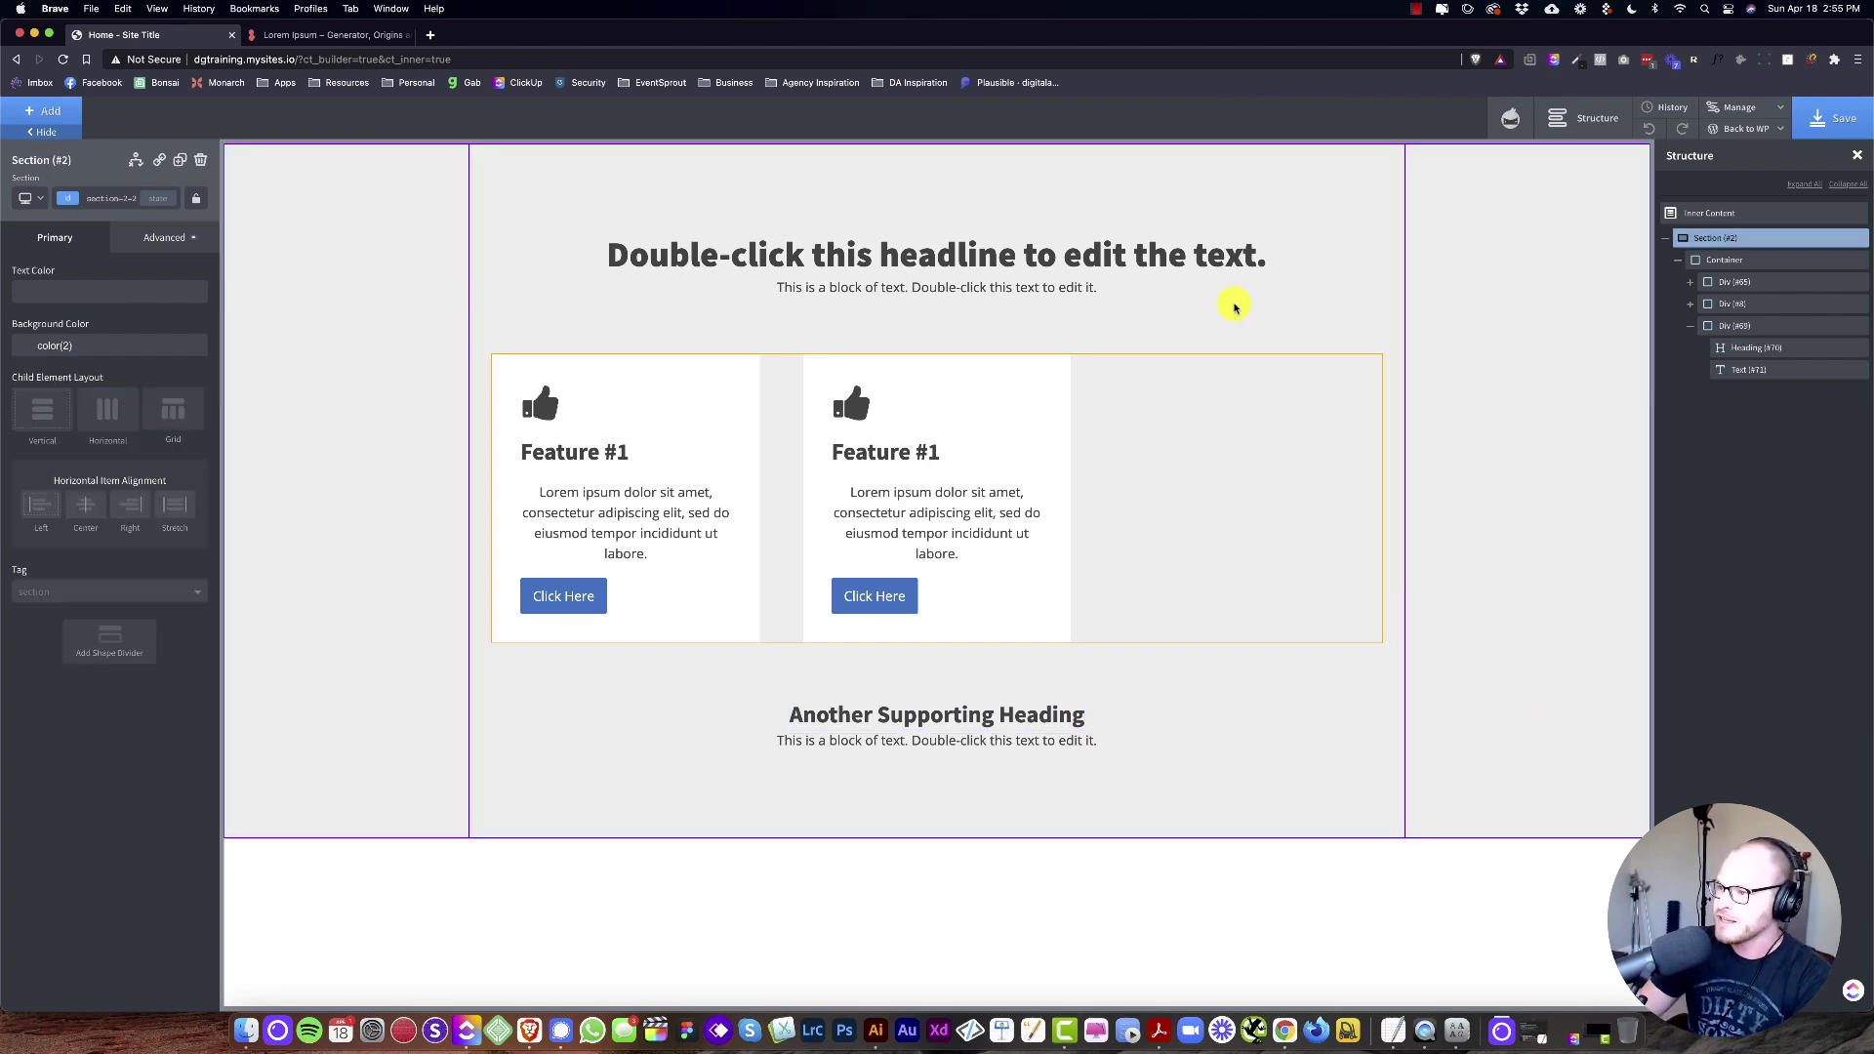
{"action": "left_click", "coordinate": [1201, 257]}
{"action": "double_click", "coordinate": [1201, 257]}
{"action": "type", "text": "This is the ma"}
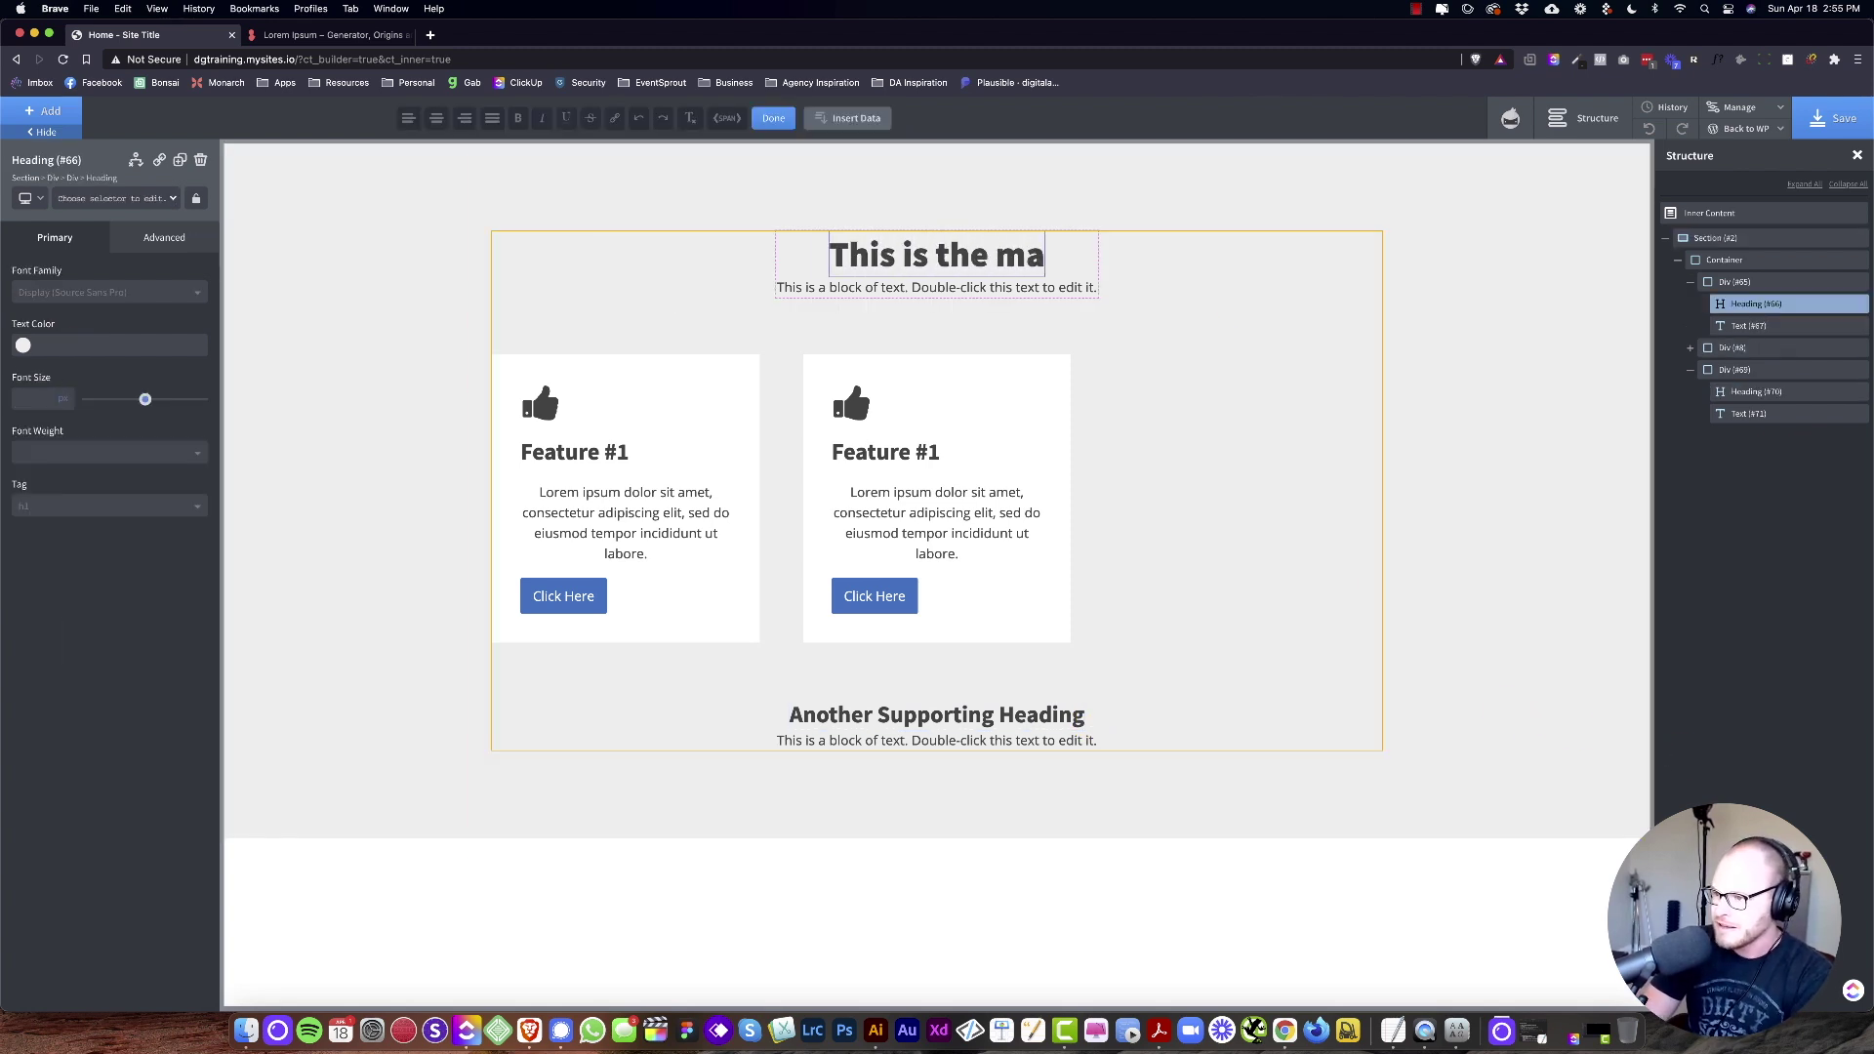
{"action": "type", "text": "in headline."}
Step: Duplicate the second feature card to fill the empty third column of the card row
{"action": "left_click", "coordinate": [1041, 381]}
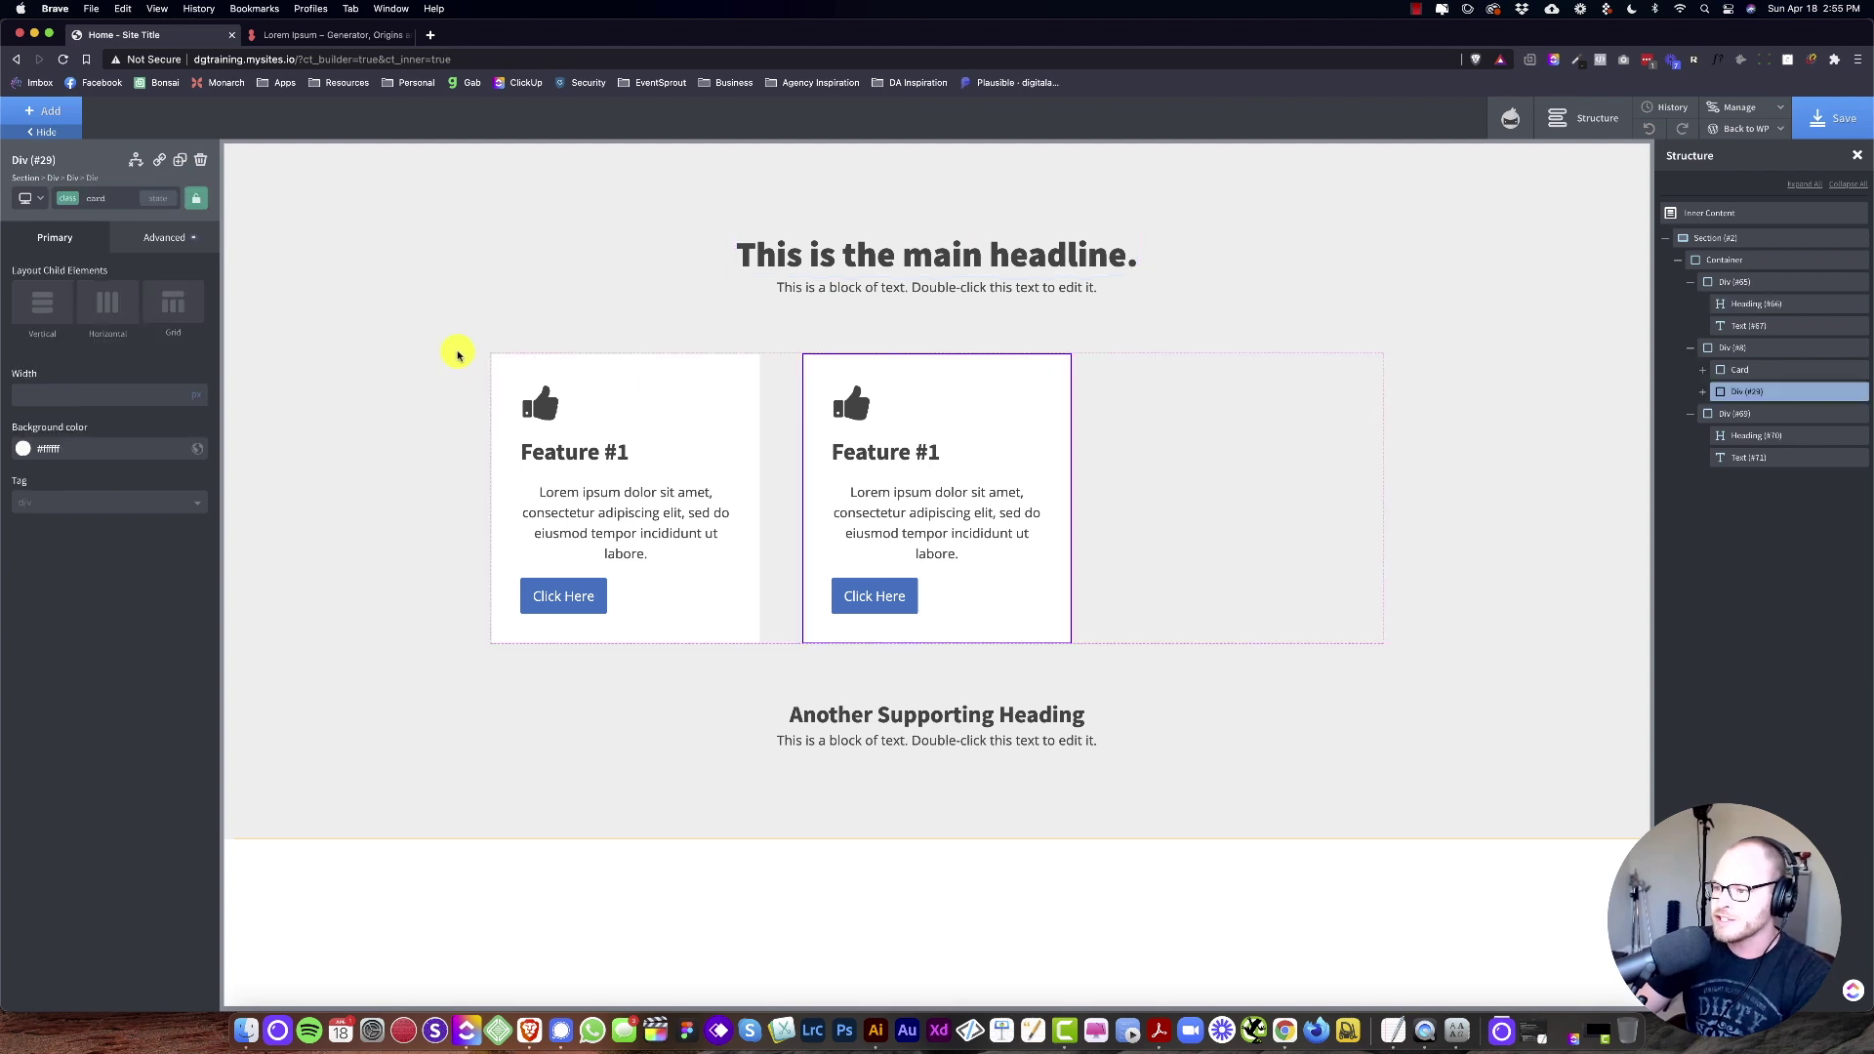
{"action": "left_click", "coordinate": [176, 159]}
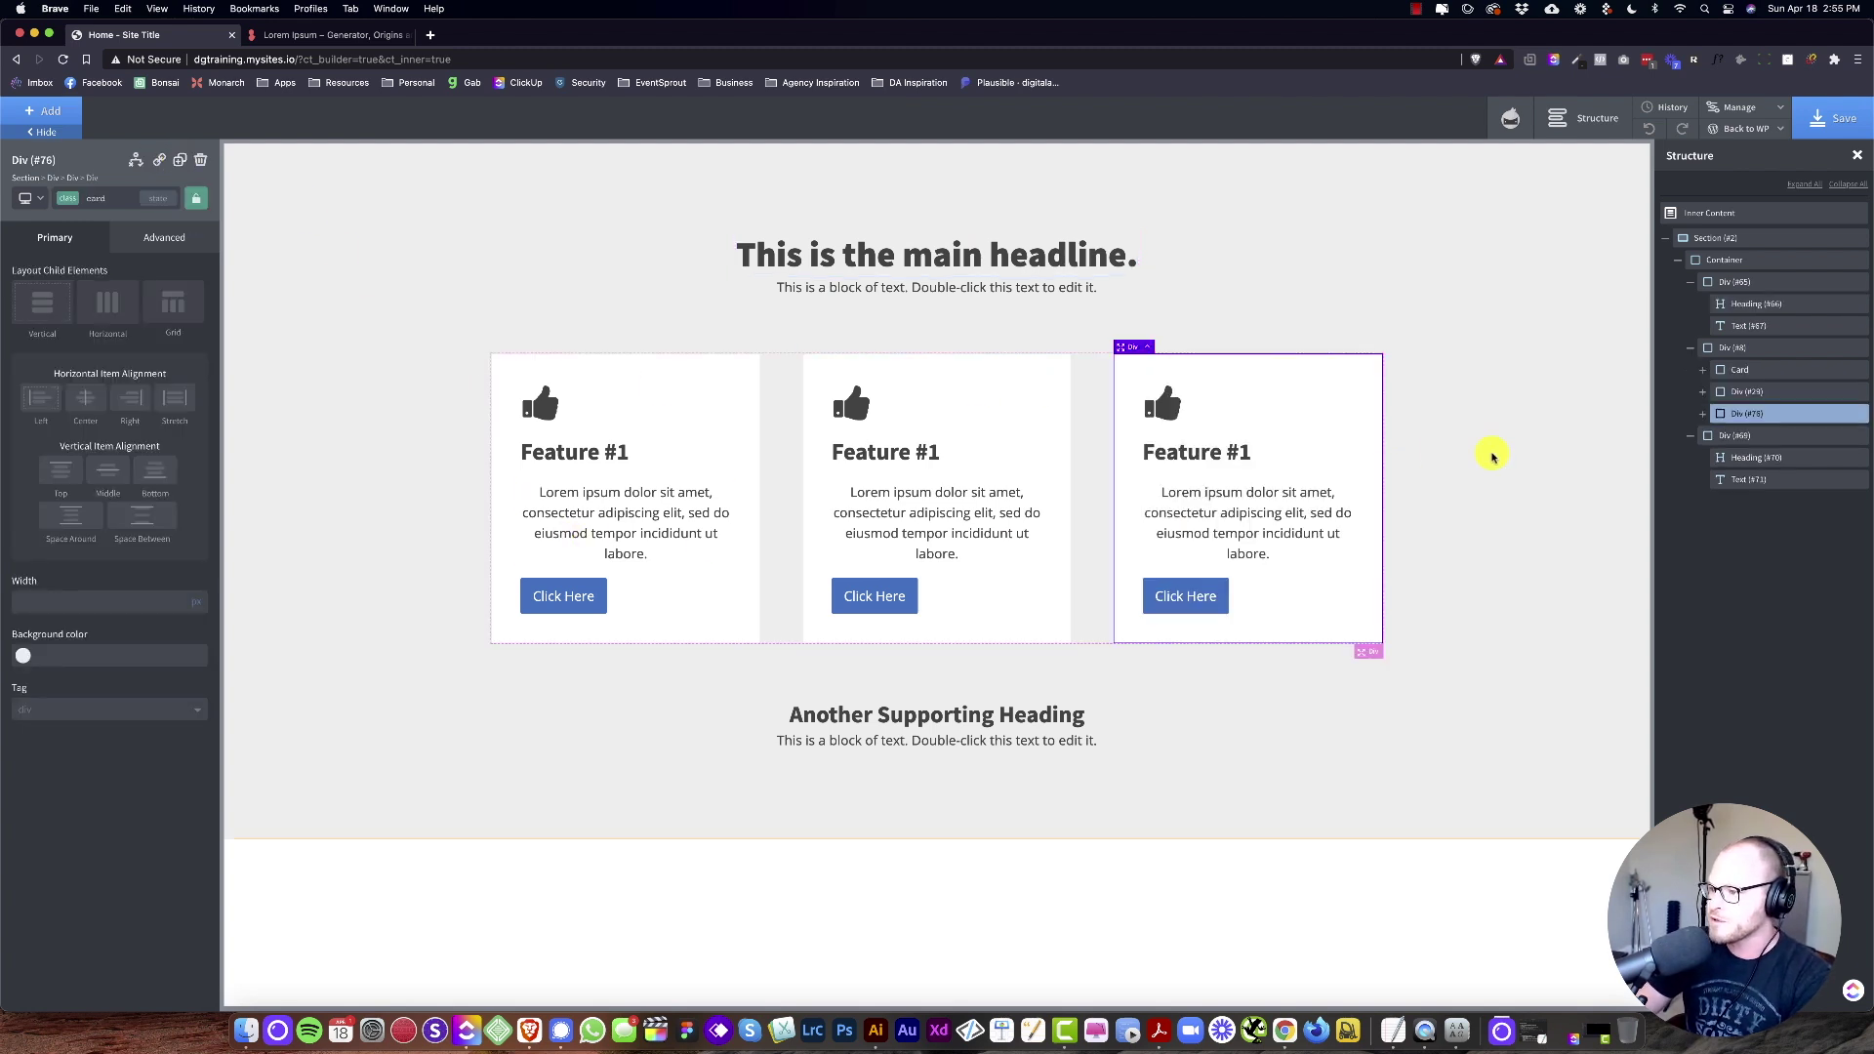
{"action": "left_click", "coordinate": [1464, 547]}
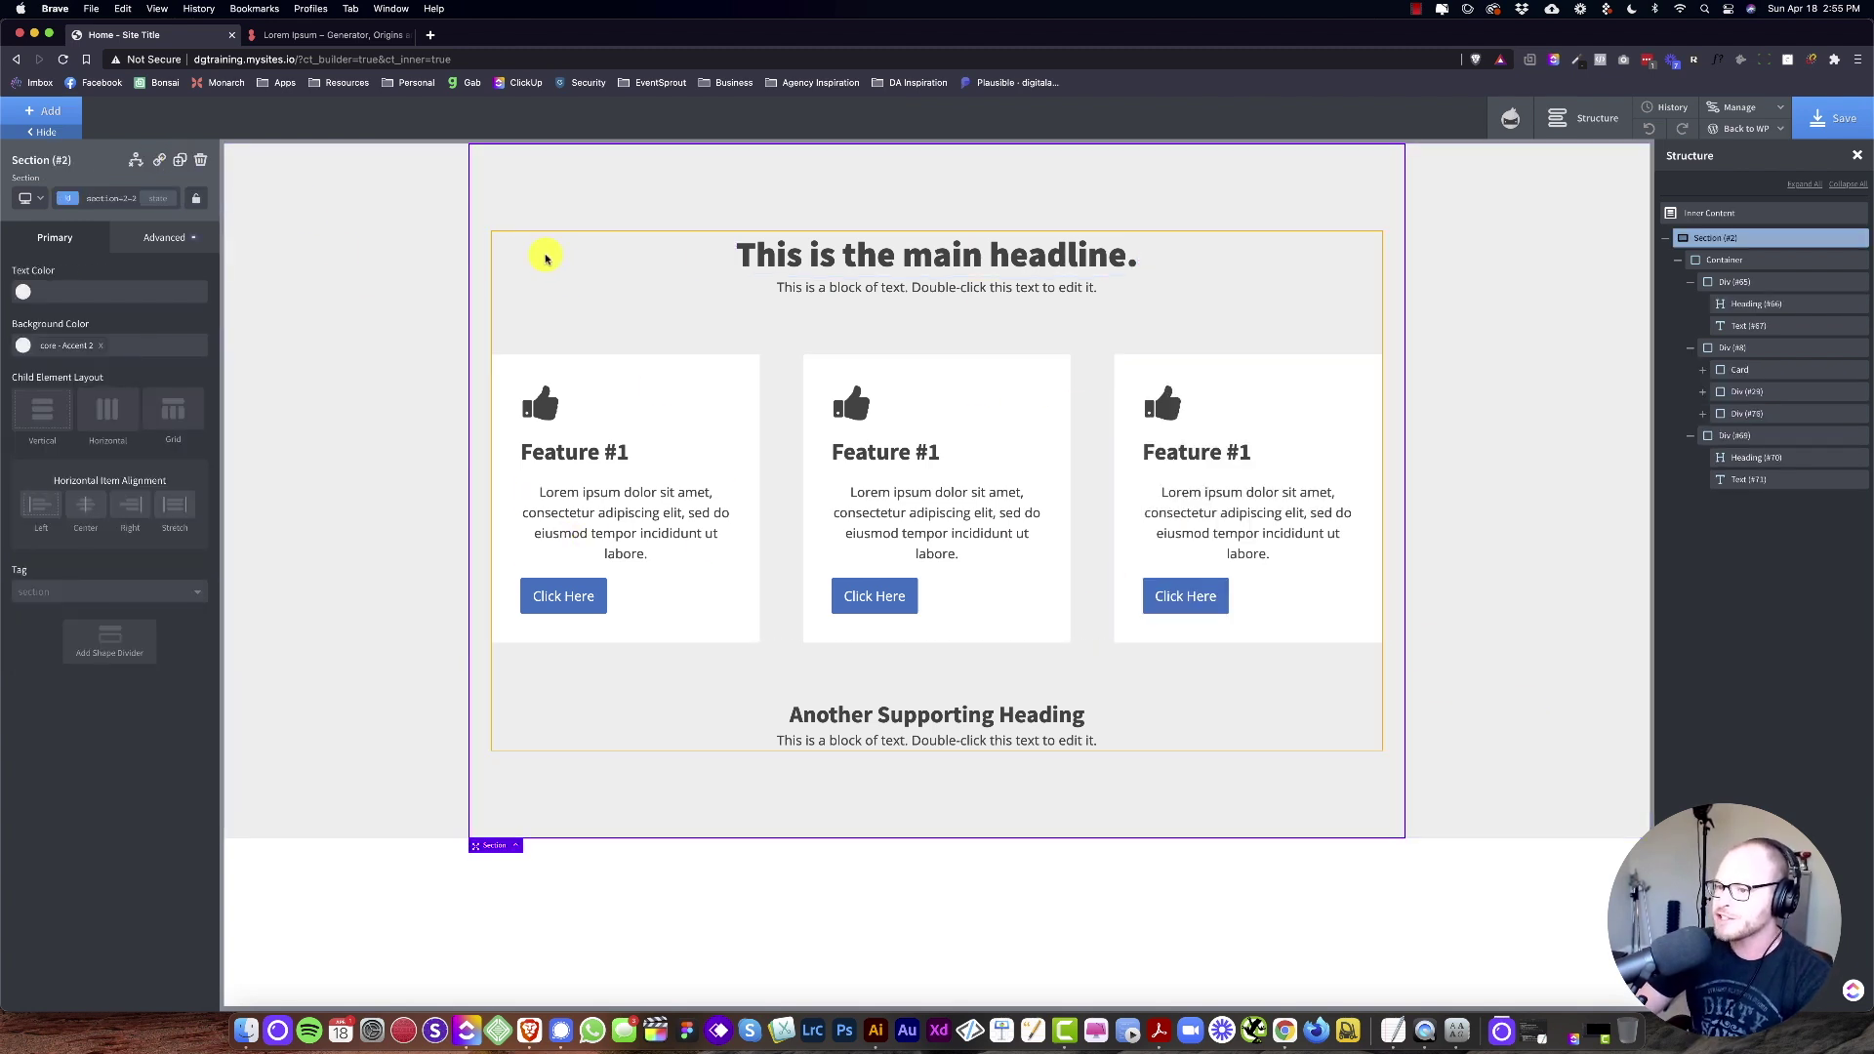
Step: Remove the owl-spacing--xl class from the Container
{"action": "left_click", "coordinate": [563, 709]}
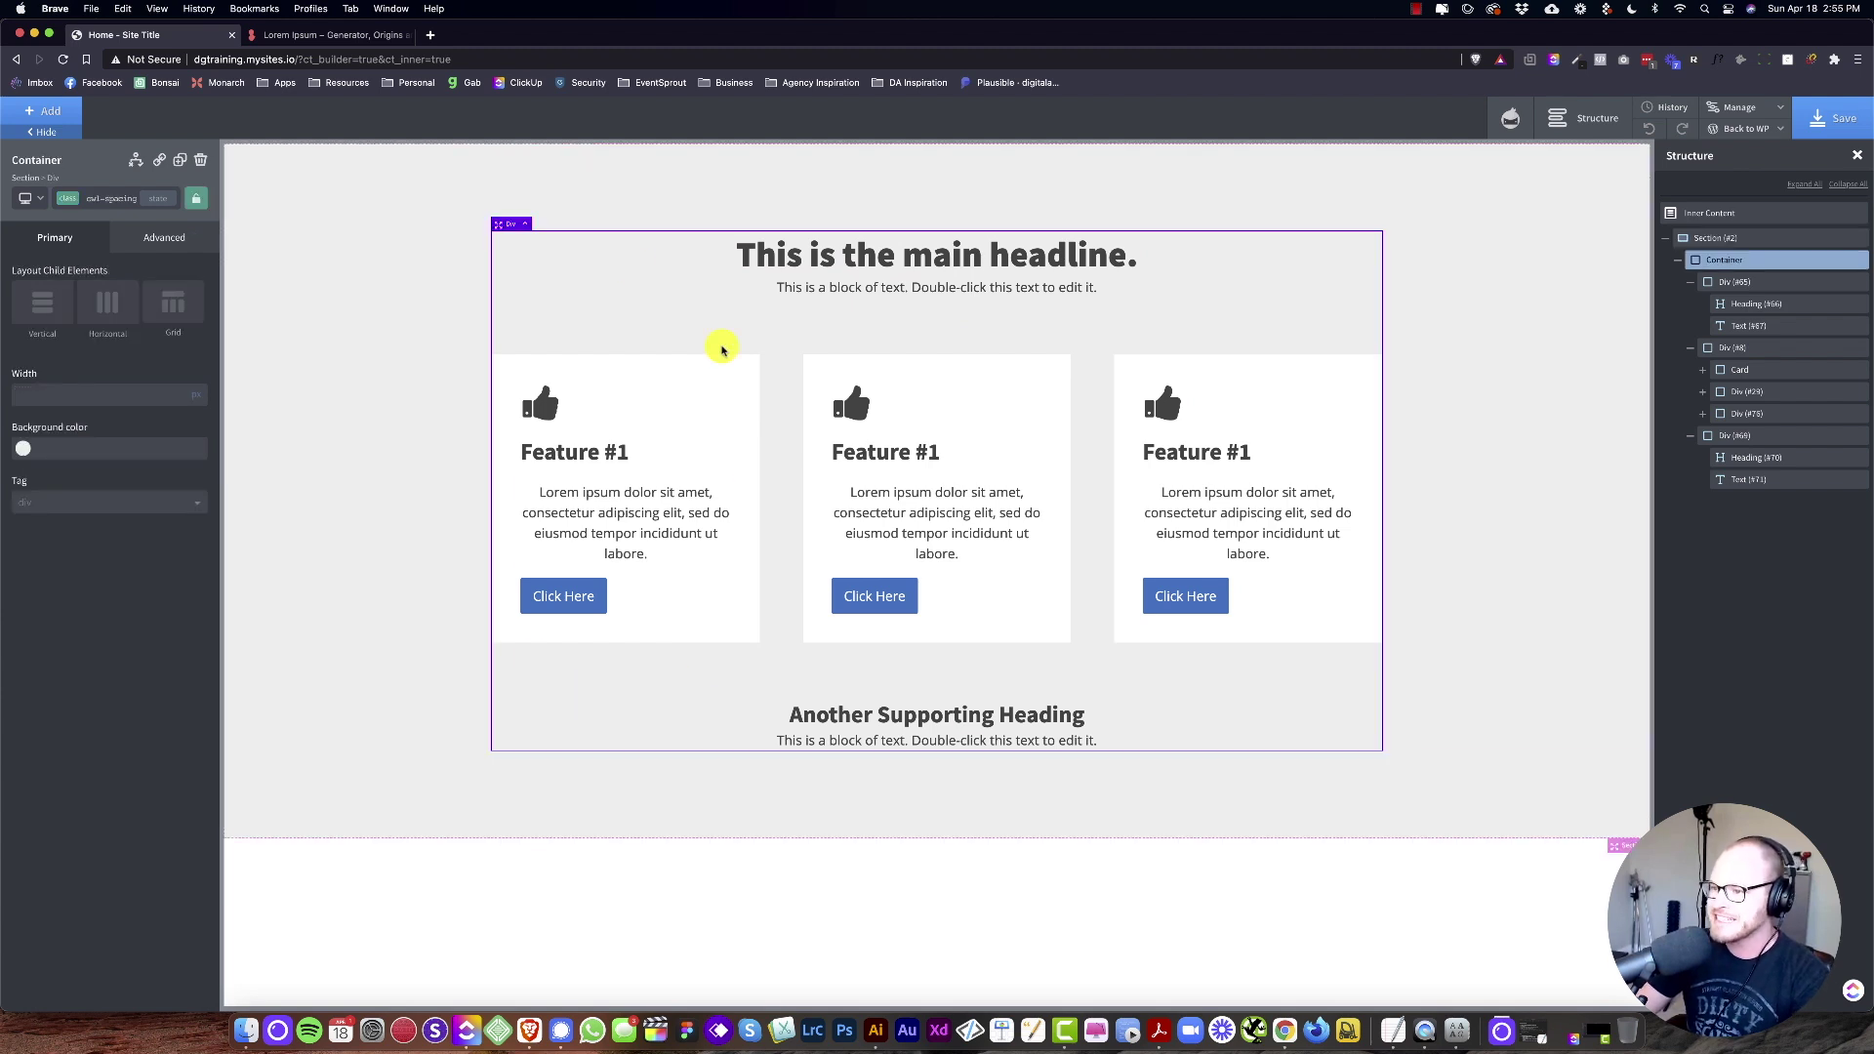
{"action": "left_click", "coordinate": [132, 198]}
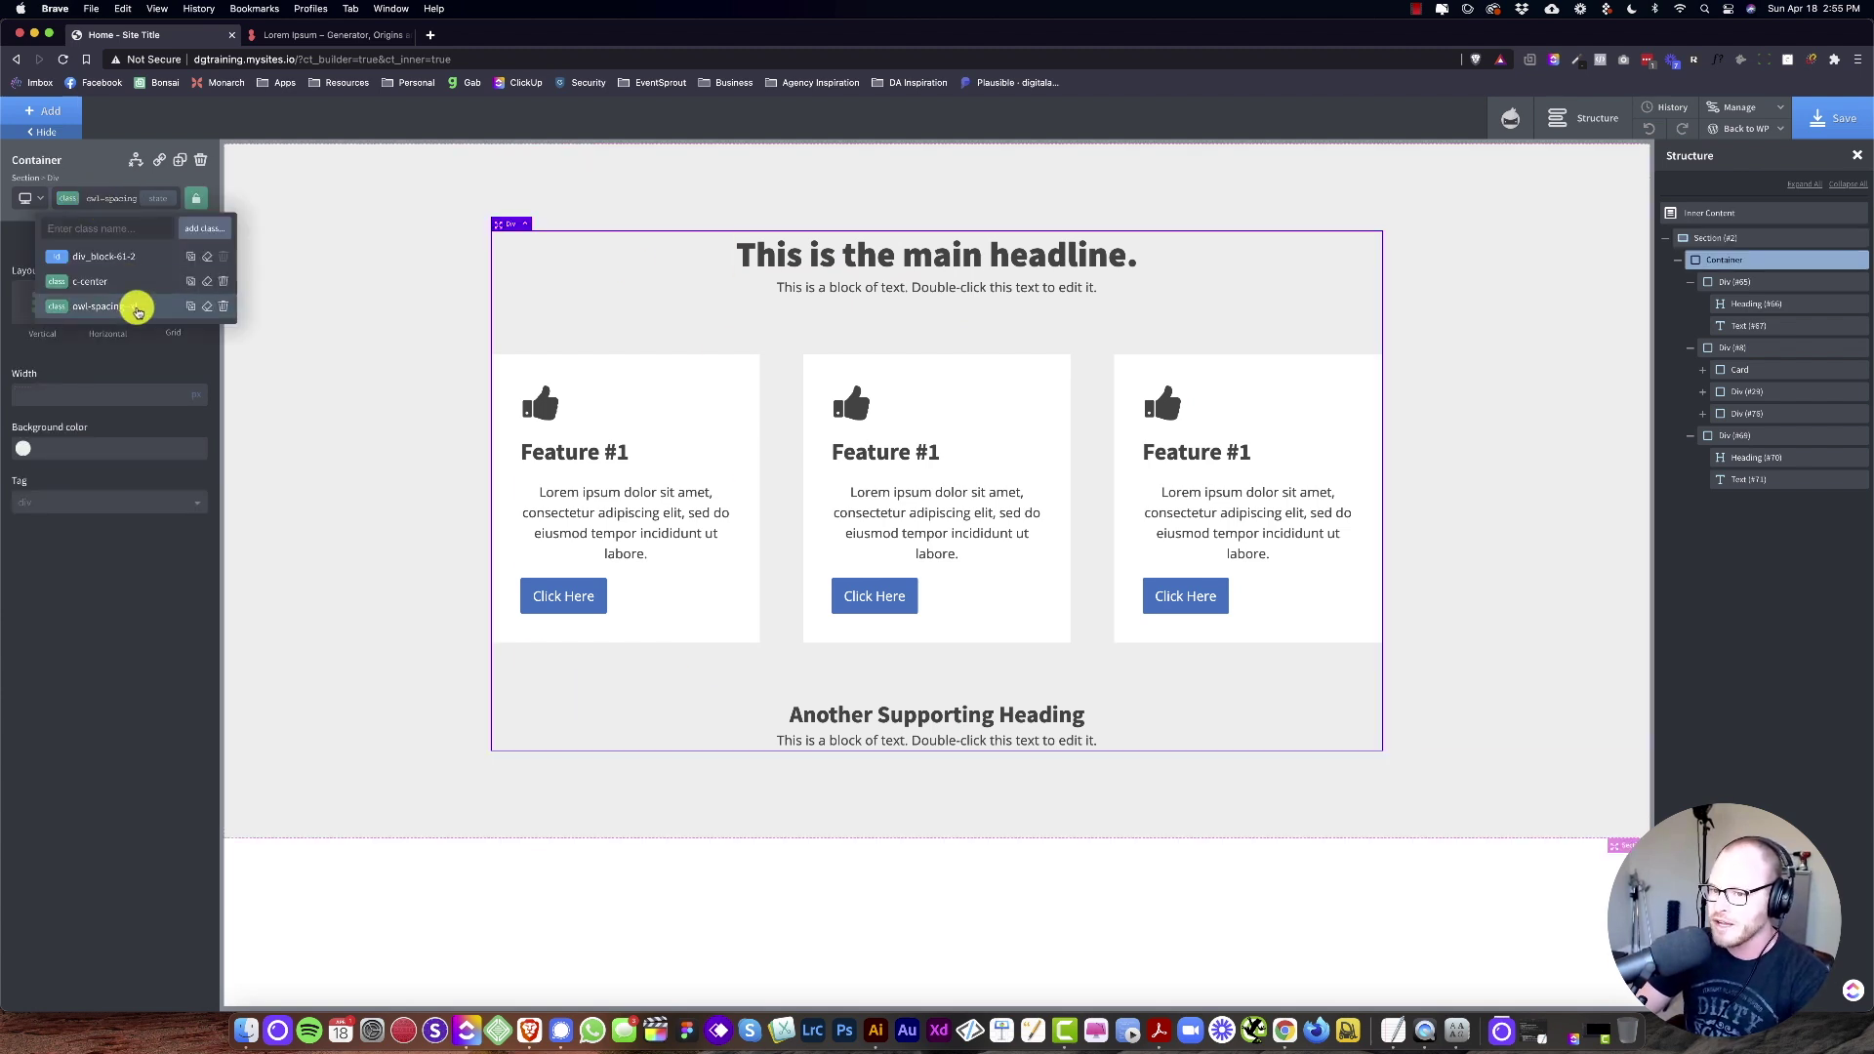
{"action": "left_click", "coordinate": [222, 308]}
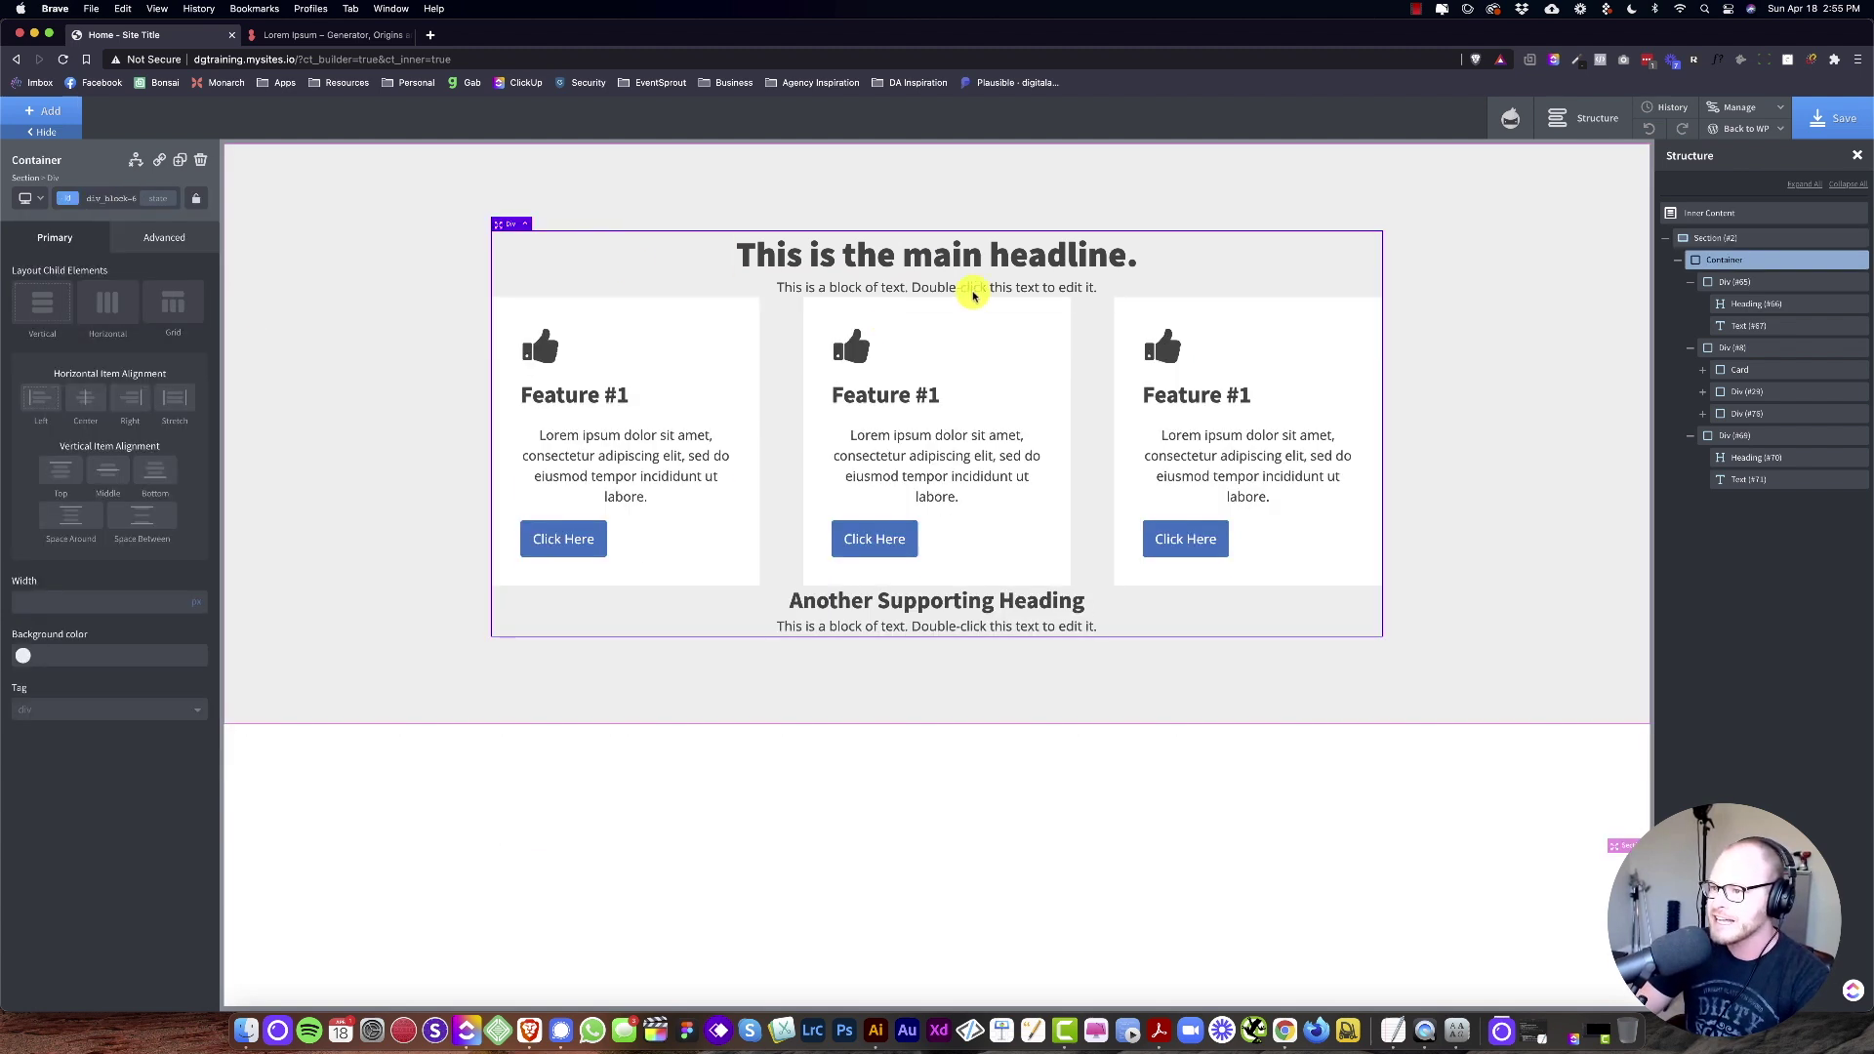
{"action": "left_click", "coordinate": [1098, 277]}
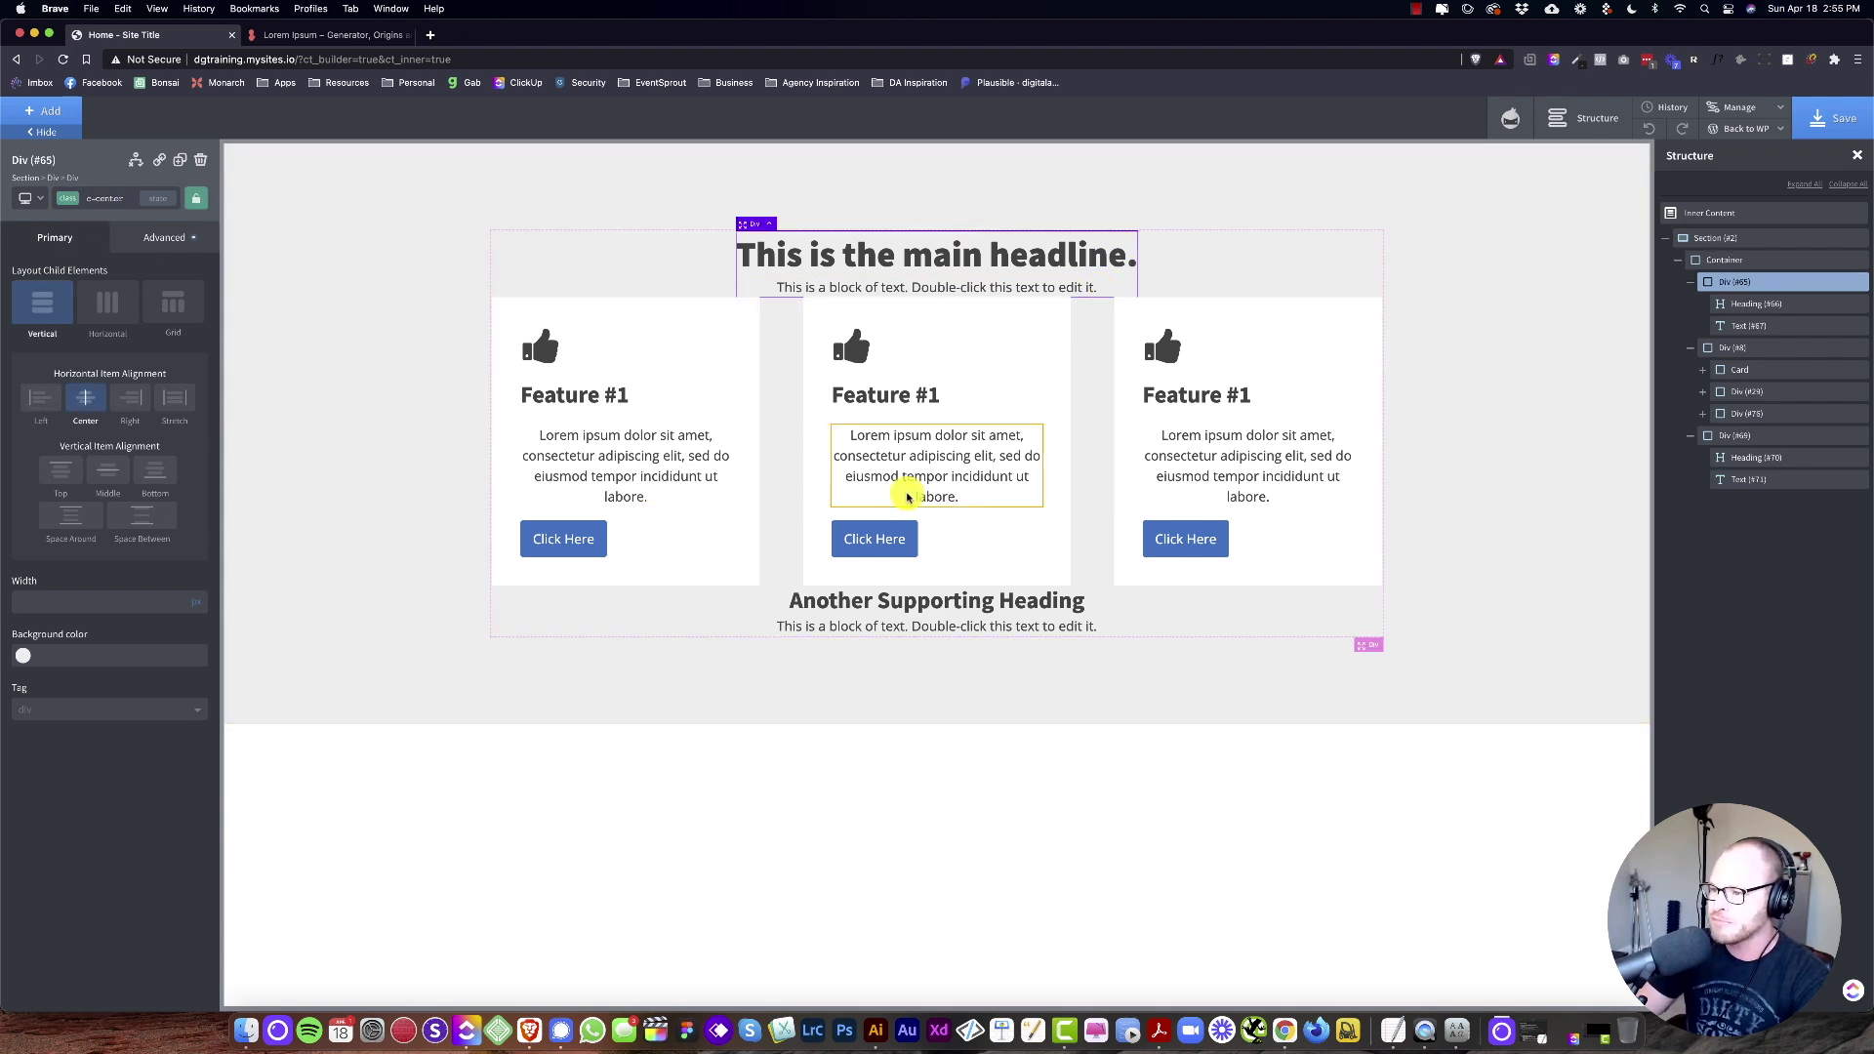
{"action": "left_click", "coordinate": [1109, 535]}
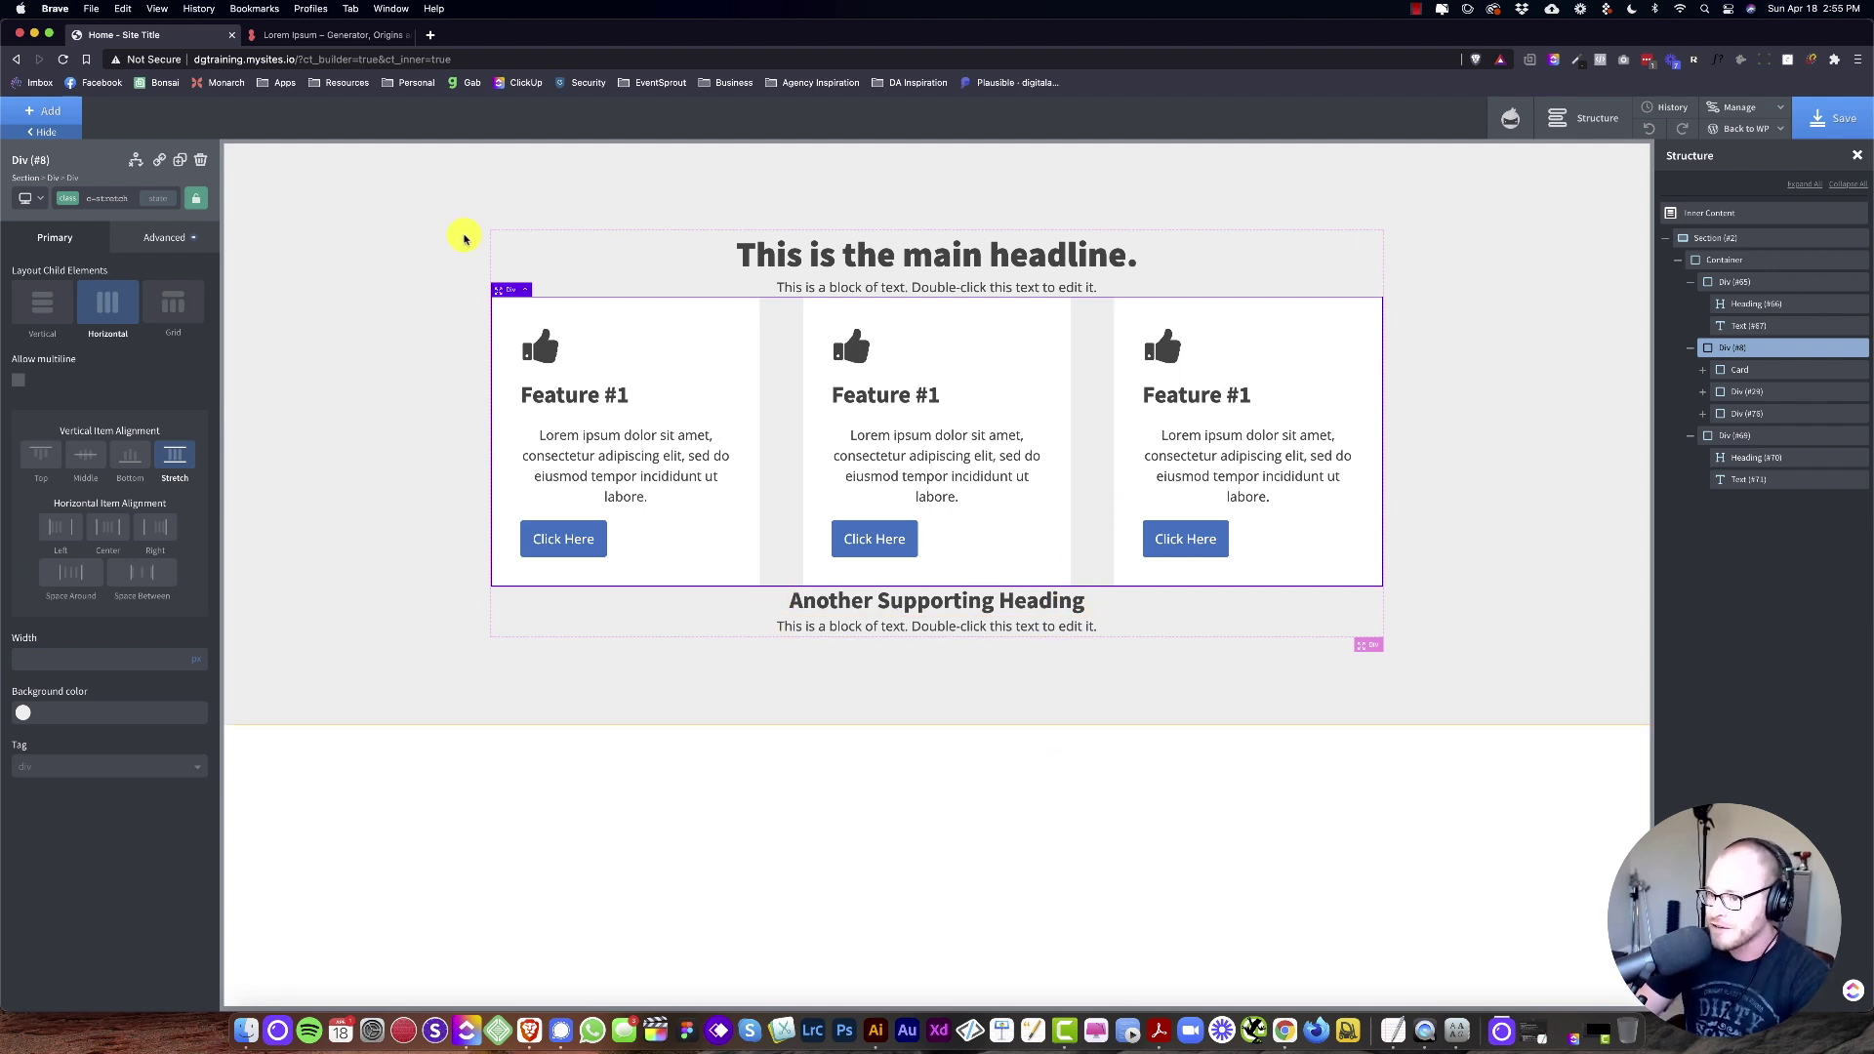
Step: Add the owl-spacing--xl class back to the Container
{"action": "left_click", "coordinate": [558, 271]}
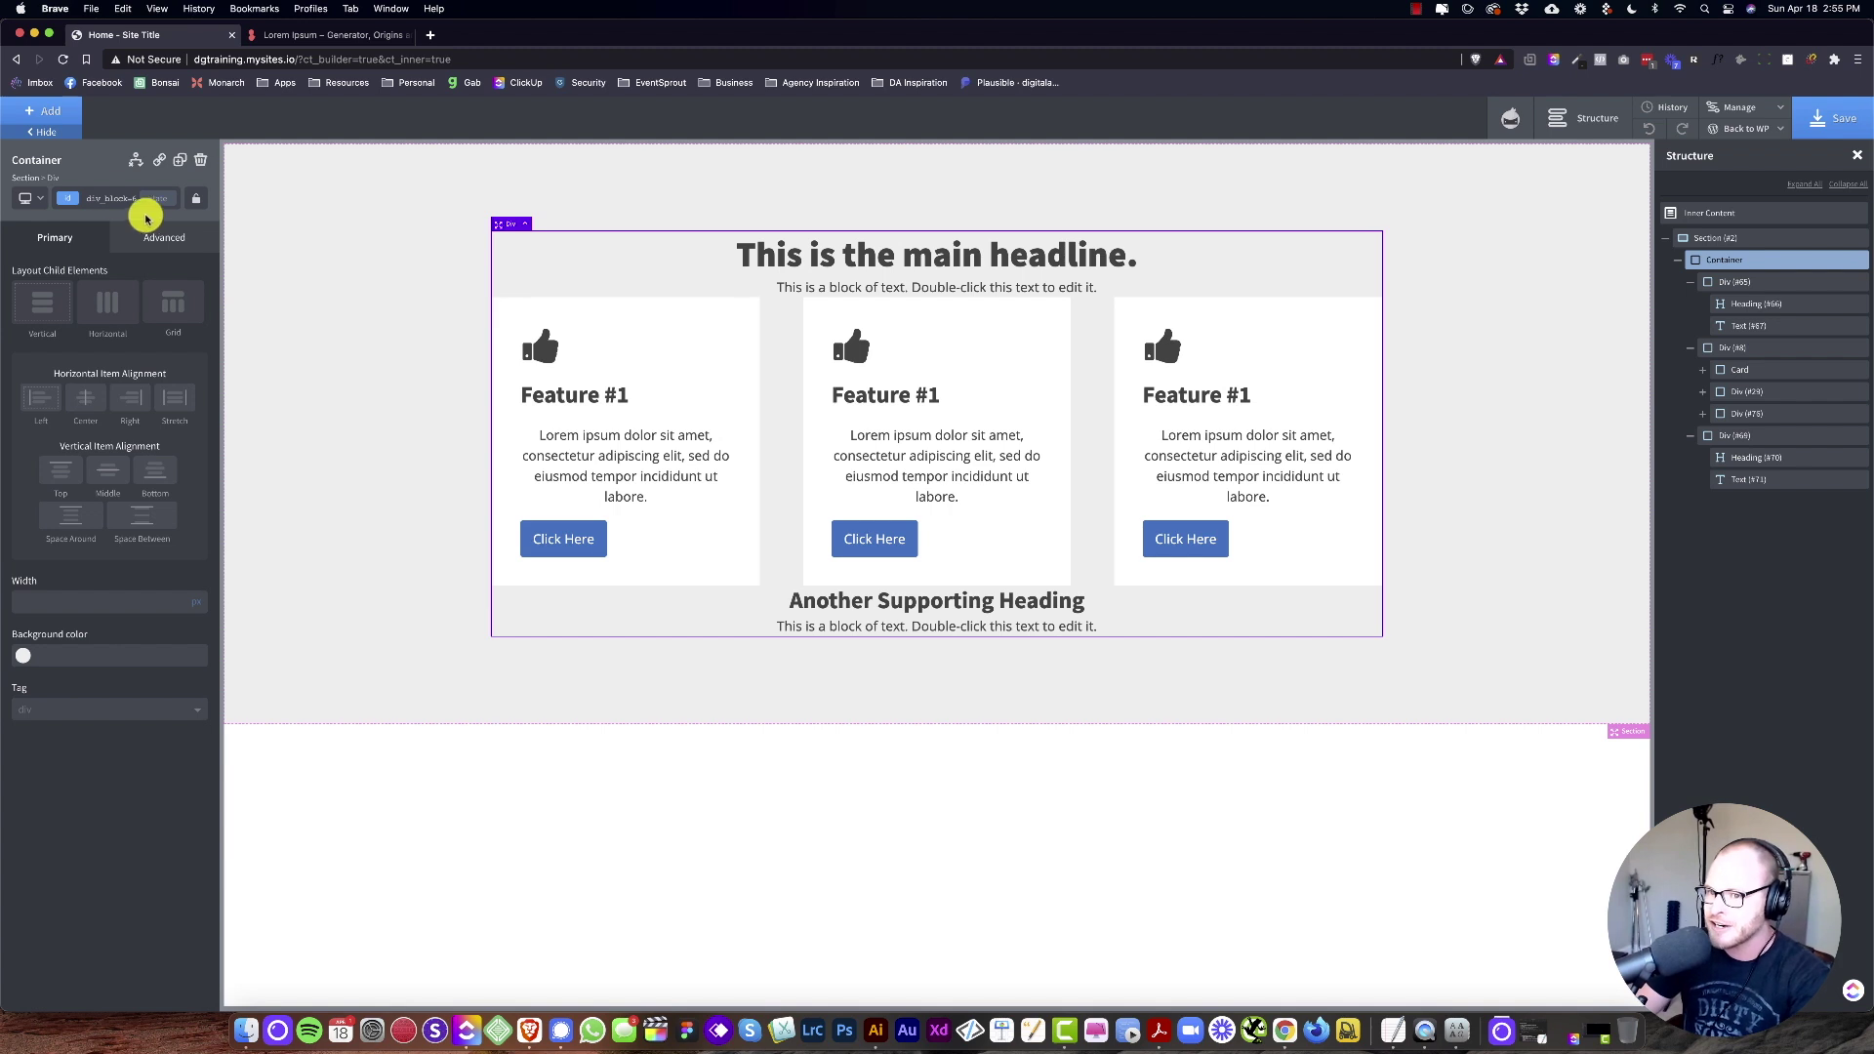
{"action": "left_click", "coordinate": [110, 198]}
{"action": "type", "text": "owl-spacing"}
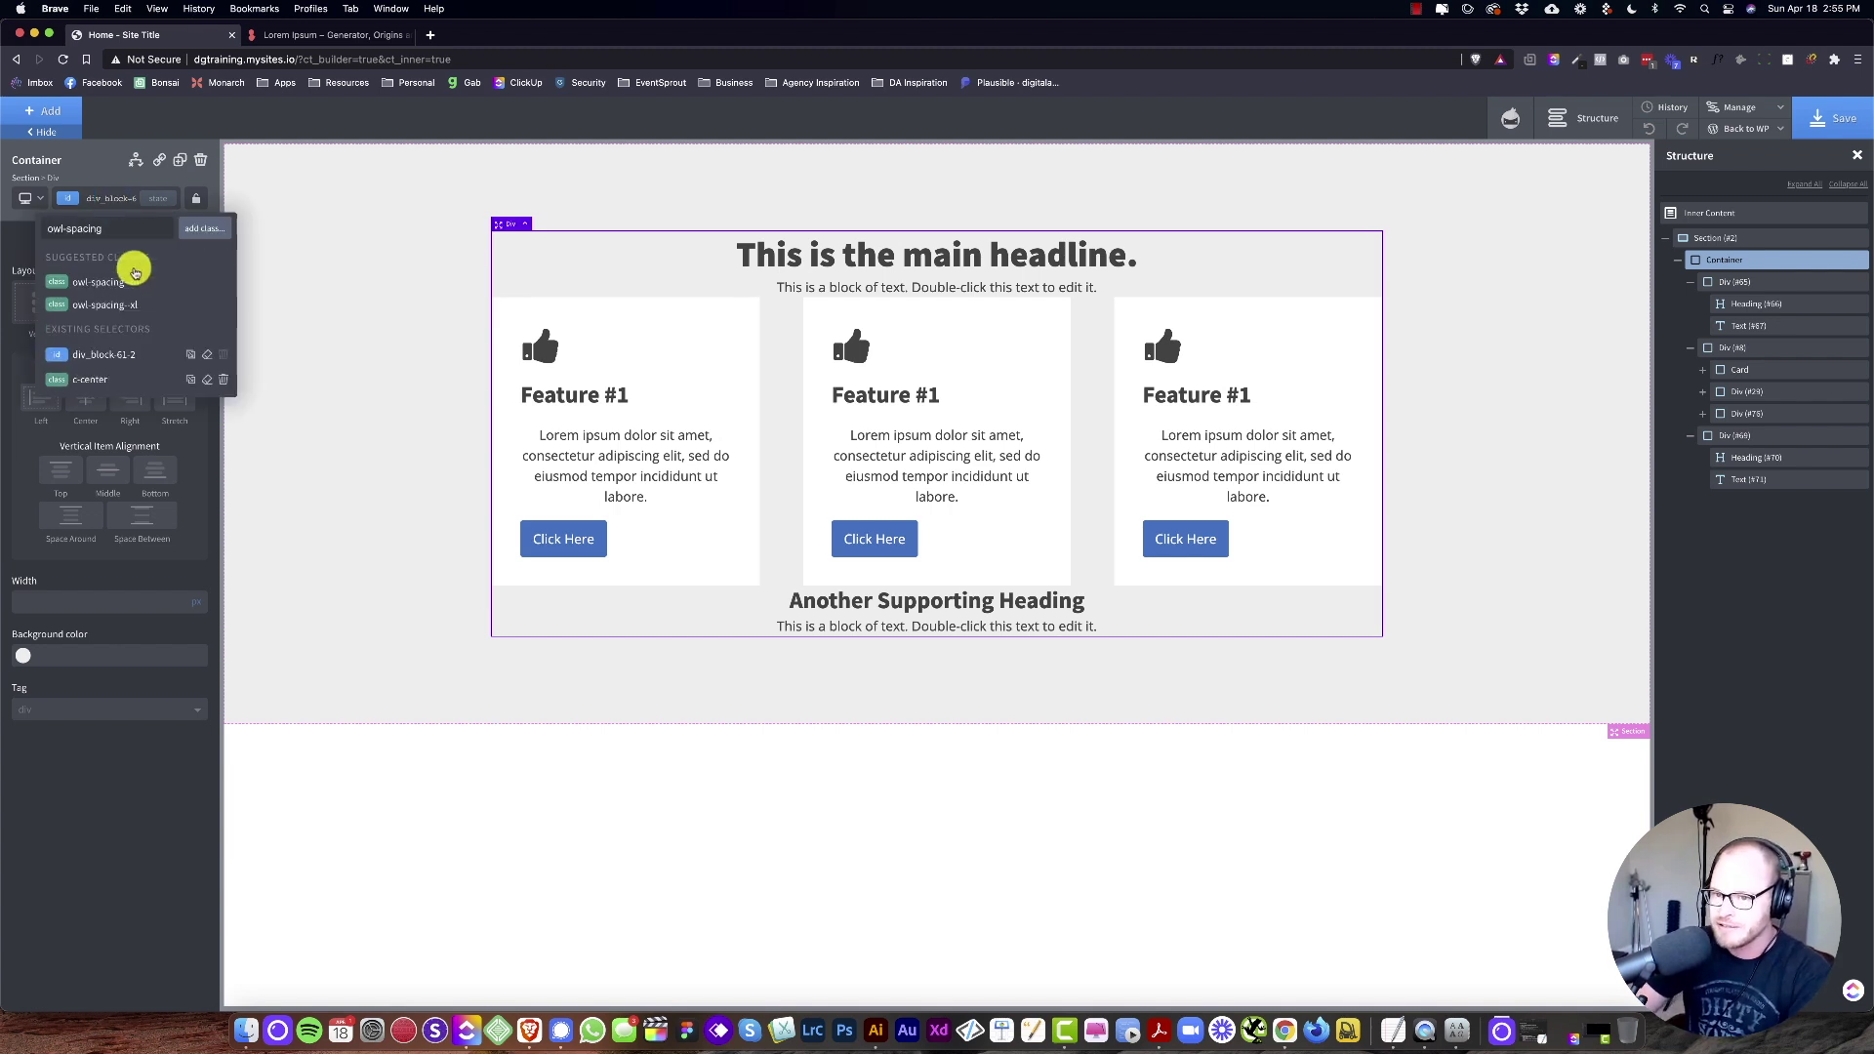
{"action": "left_click", "coordinate": [134, 277]}
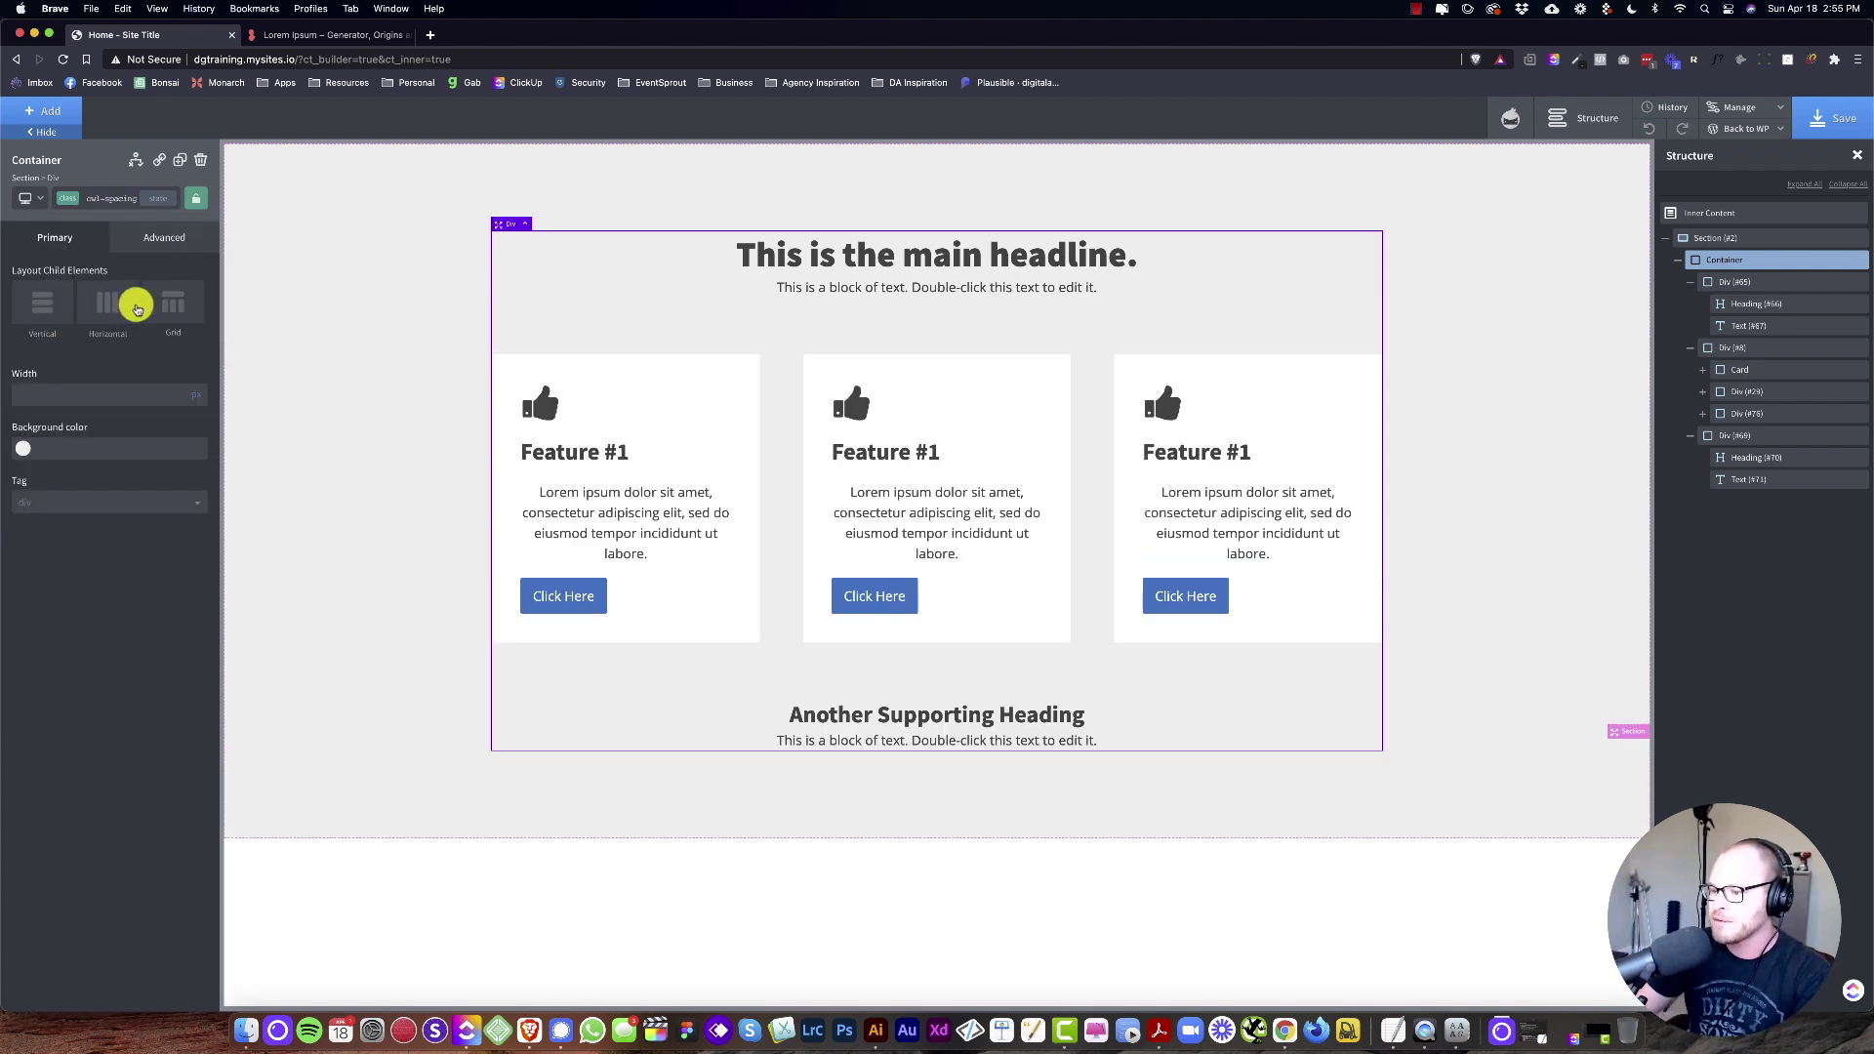
Step: Replace the Container's owl-spacing--xl class with owl-spacing--l
{"action": "left_click", "coordinate": [109, 190]}
{"action": "left_click", "coordinate": [222, 300]}
{"action": "left_click", "coordinate": [119, 195]}
{"action": "type", "text": "owl-spacing--"}
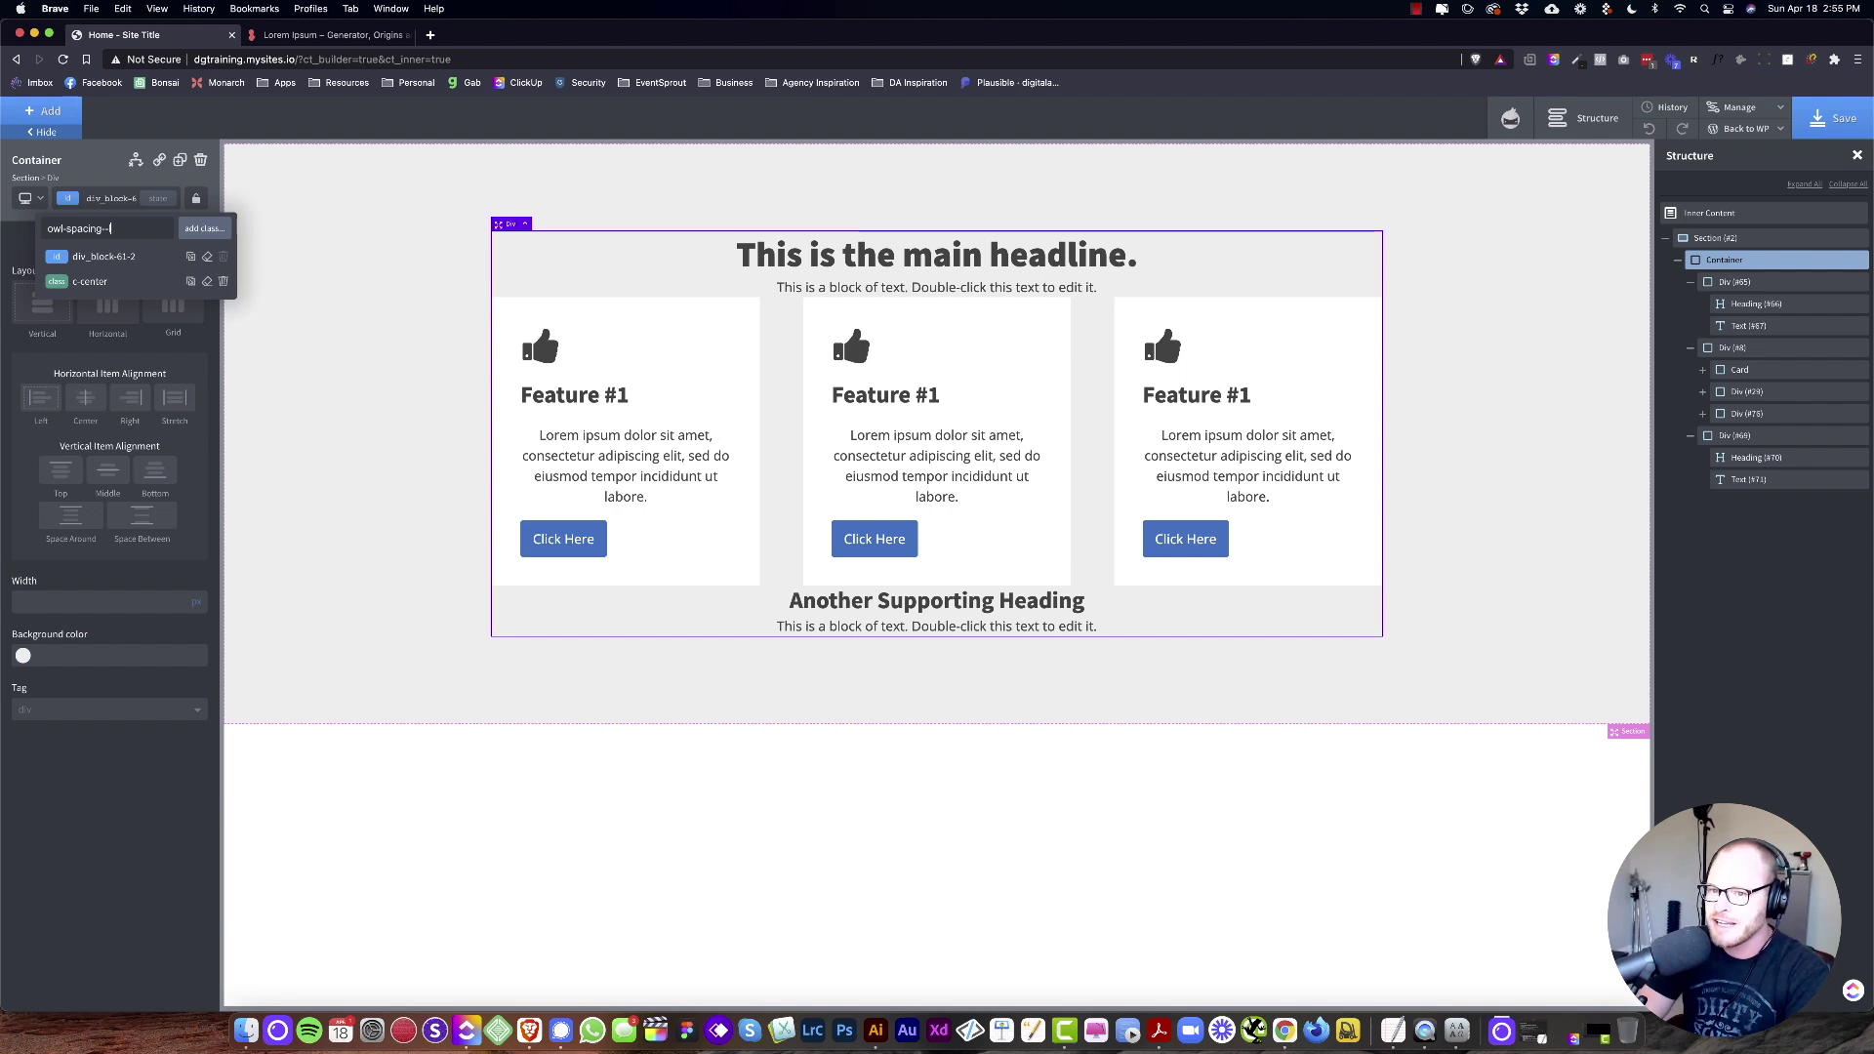
{"action": "type", "text": "l"}
{"action": "key", "text": "Return"}
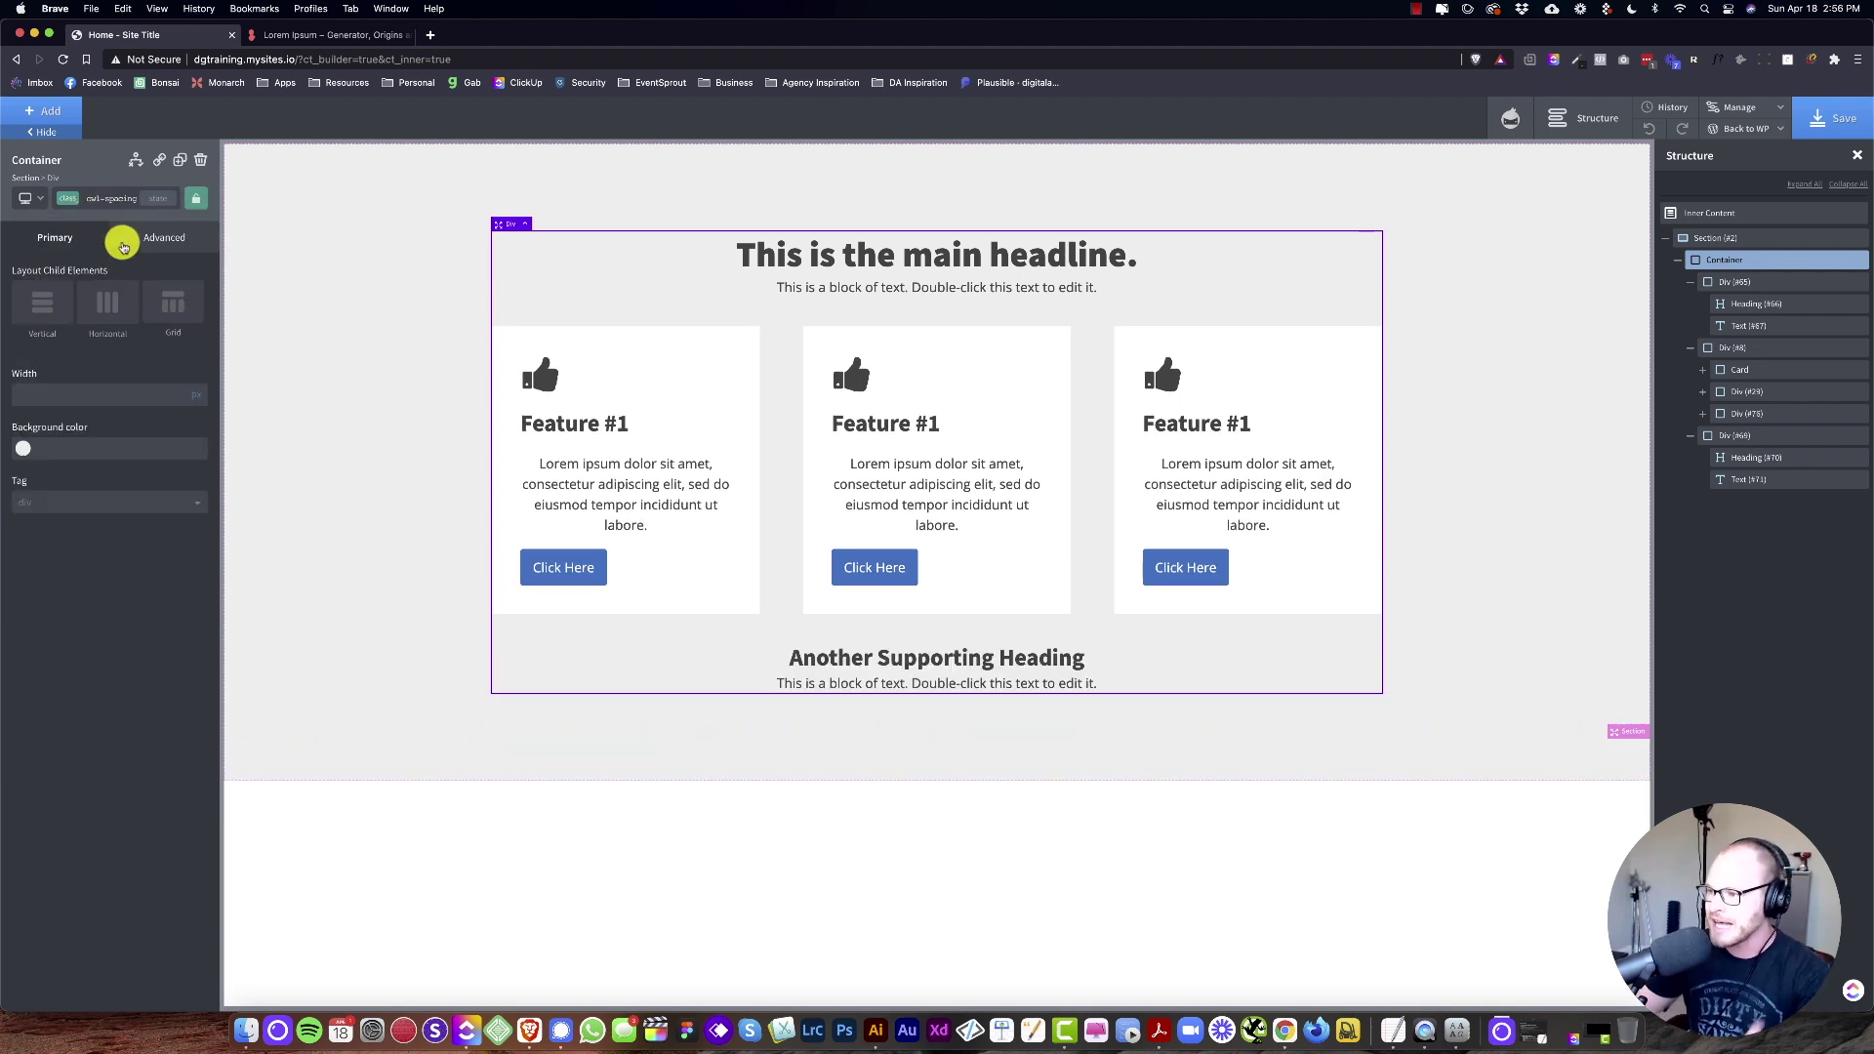
Step: Set the card class's child element layout to vertical with left horizontal alignment
{"action": "left_click", "coordinate": [718, 405]}
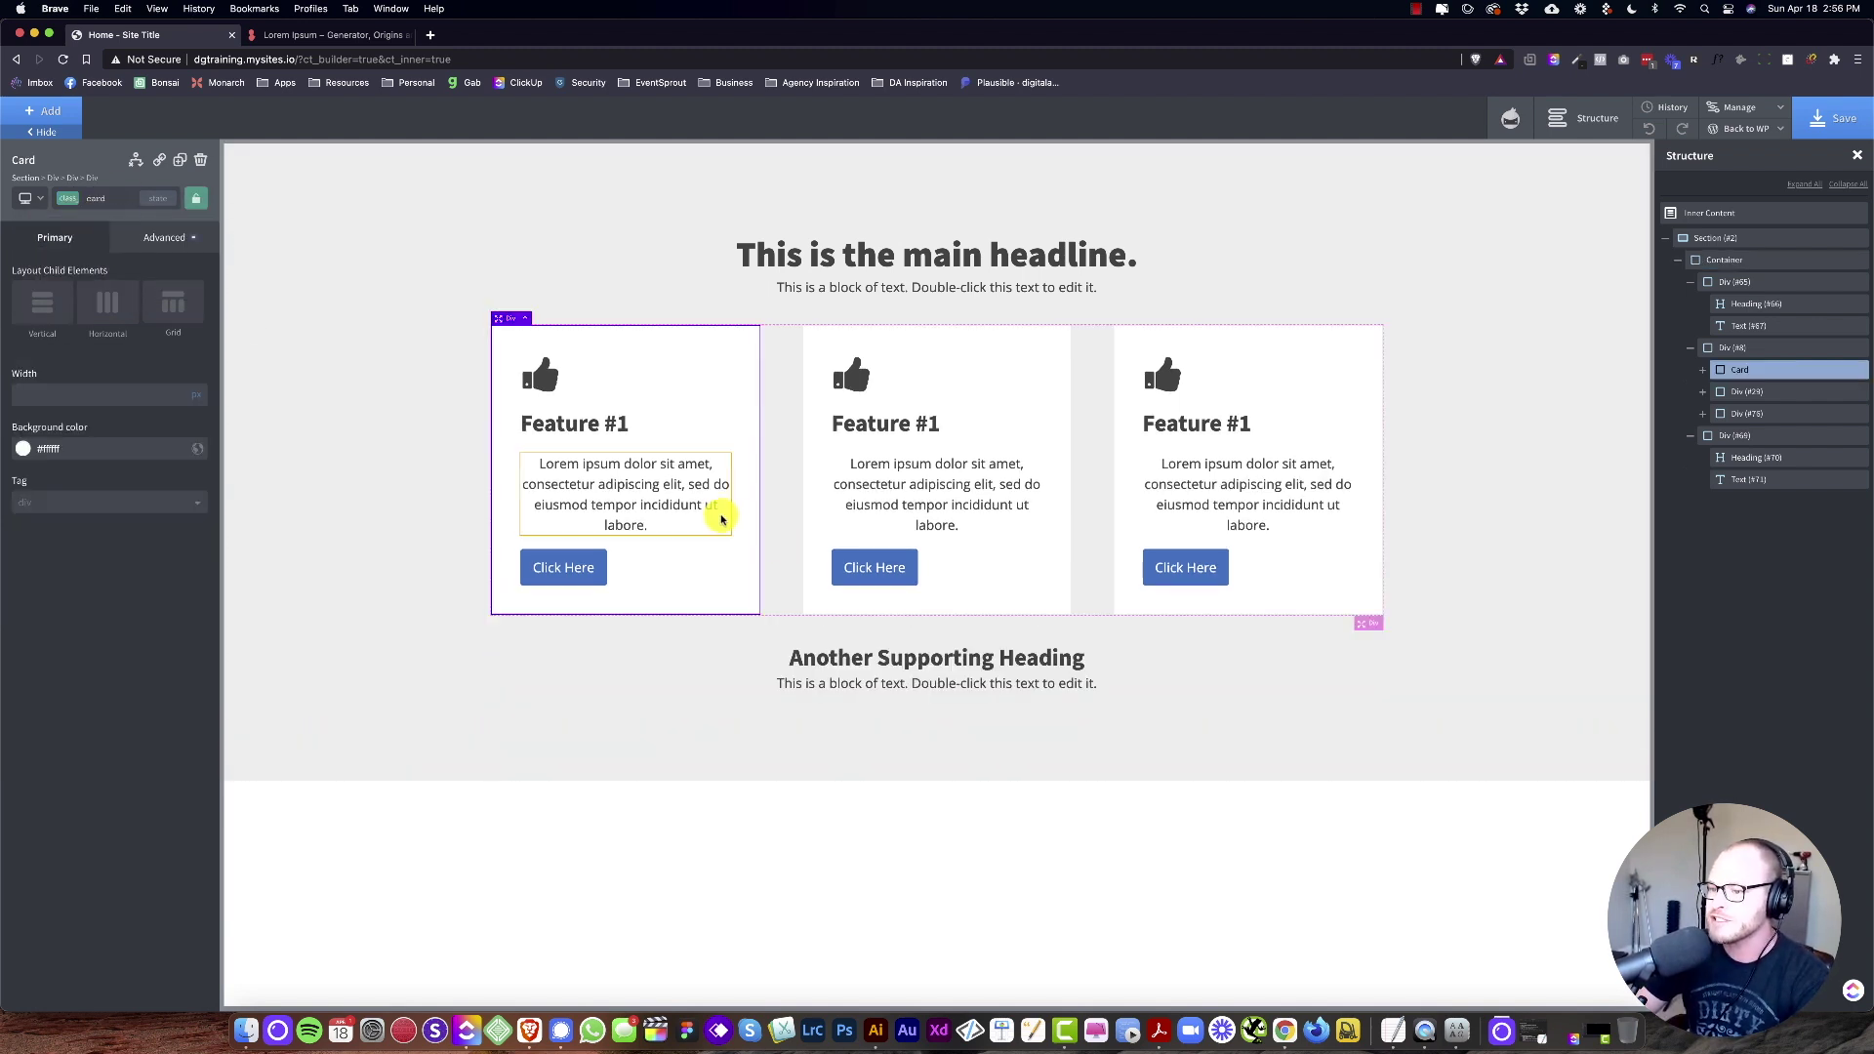
{"action": "left_click", "coordinate": [679, 511]}
{"action": "left_click", "coordinate": [709, 360]}
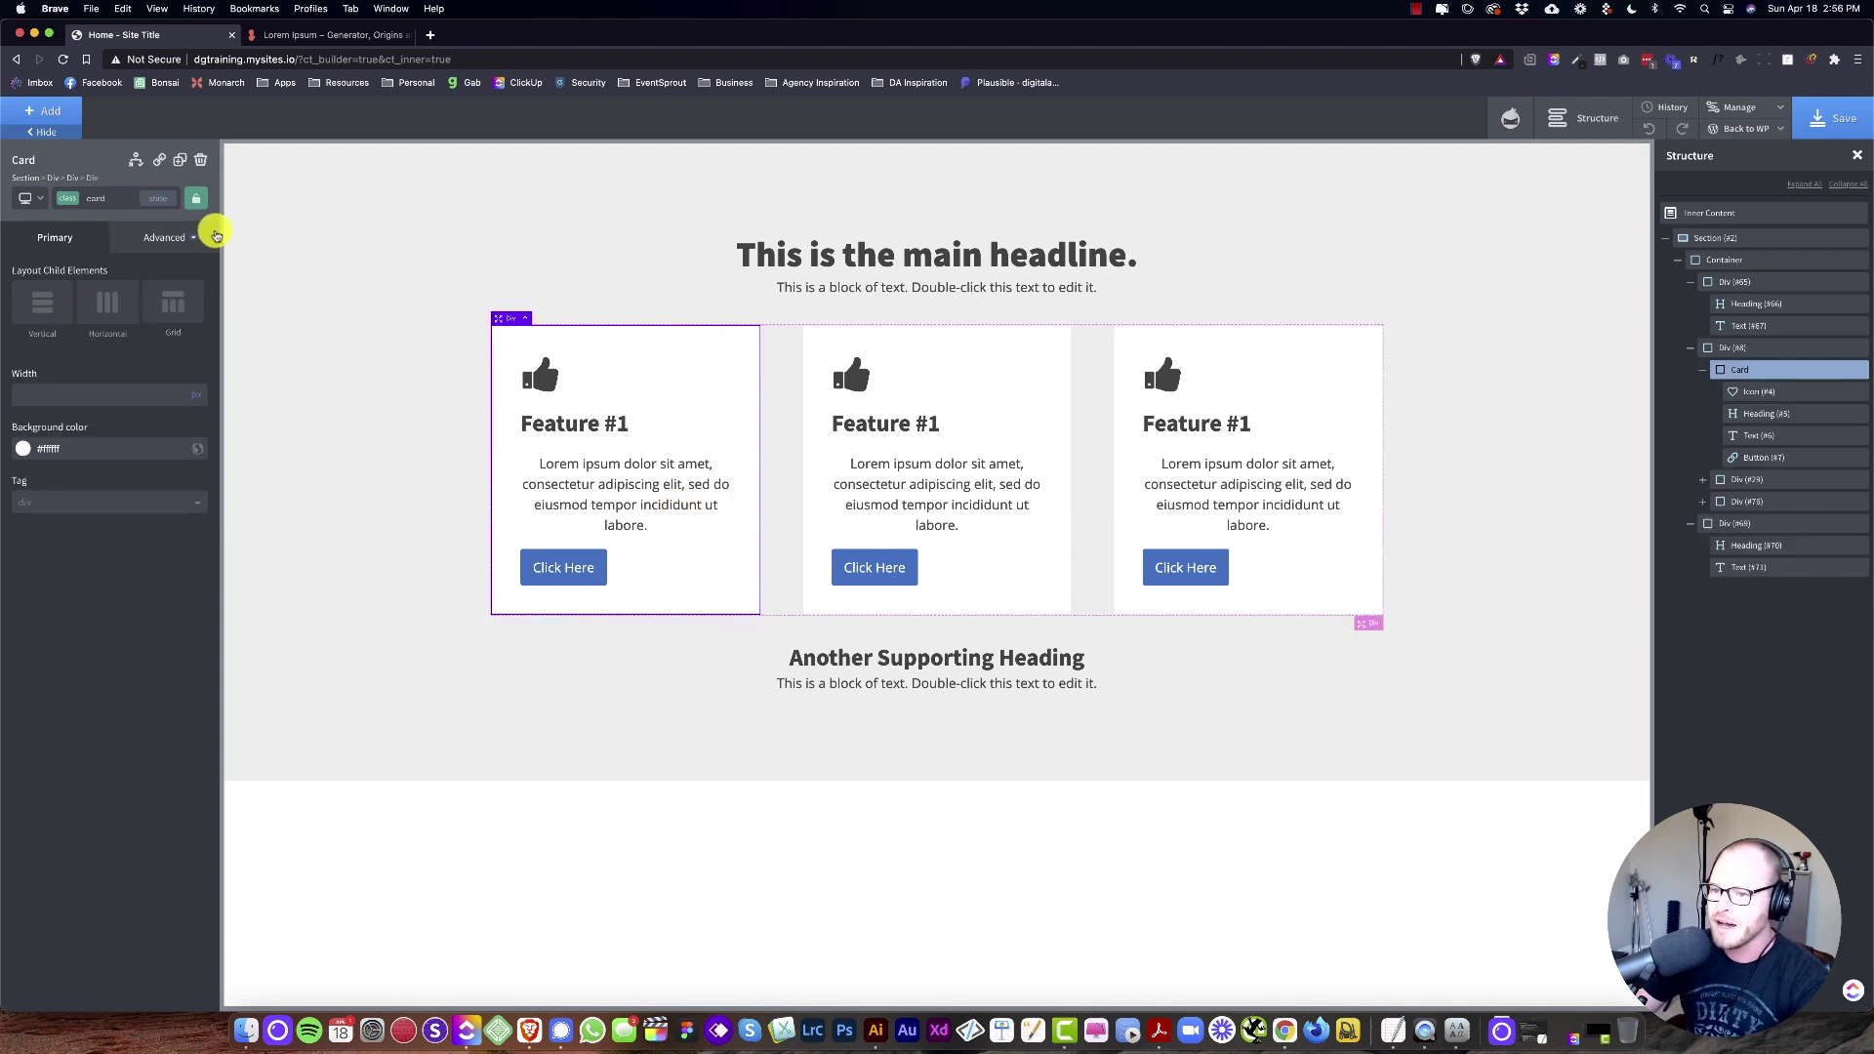
{"action": "left_click", "coordinate": [28, 309]}
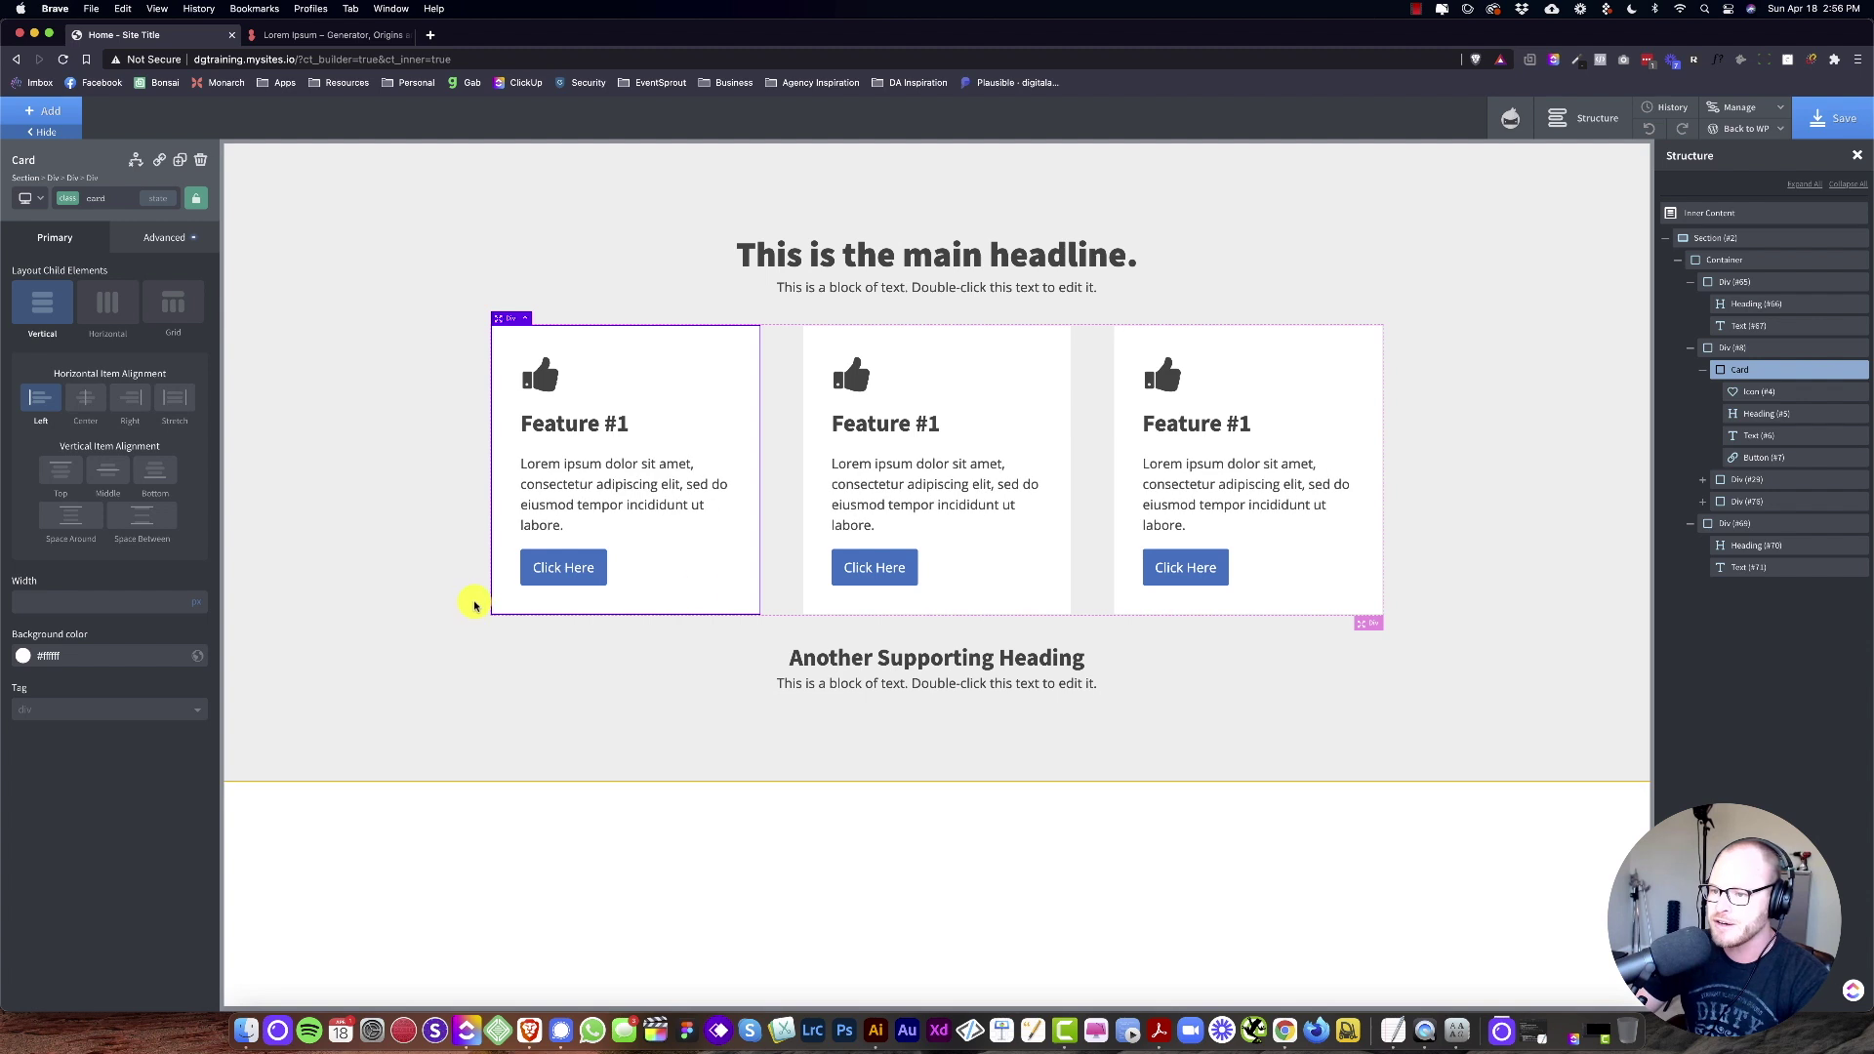
{"action": "left_click", "coordinate": [1396, 363]}
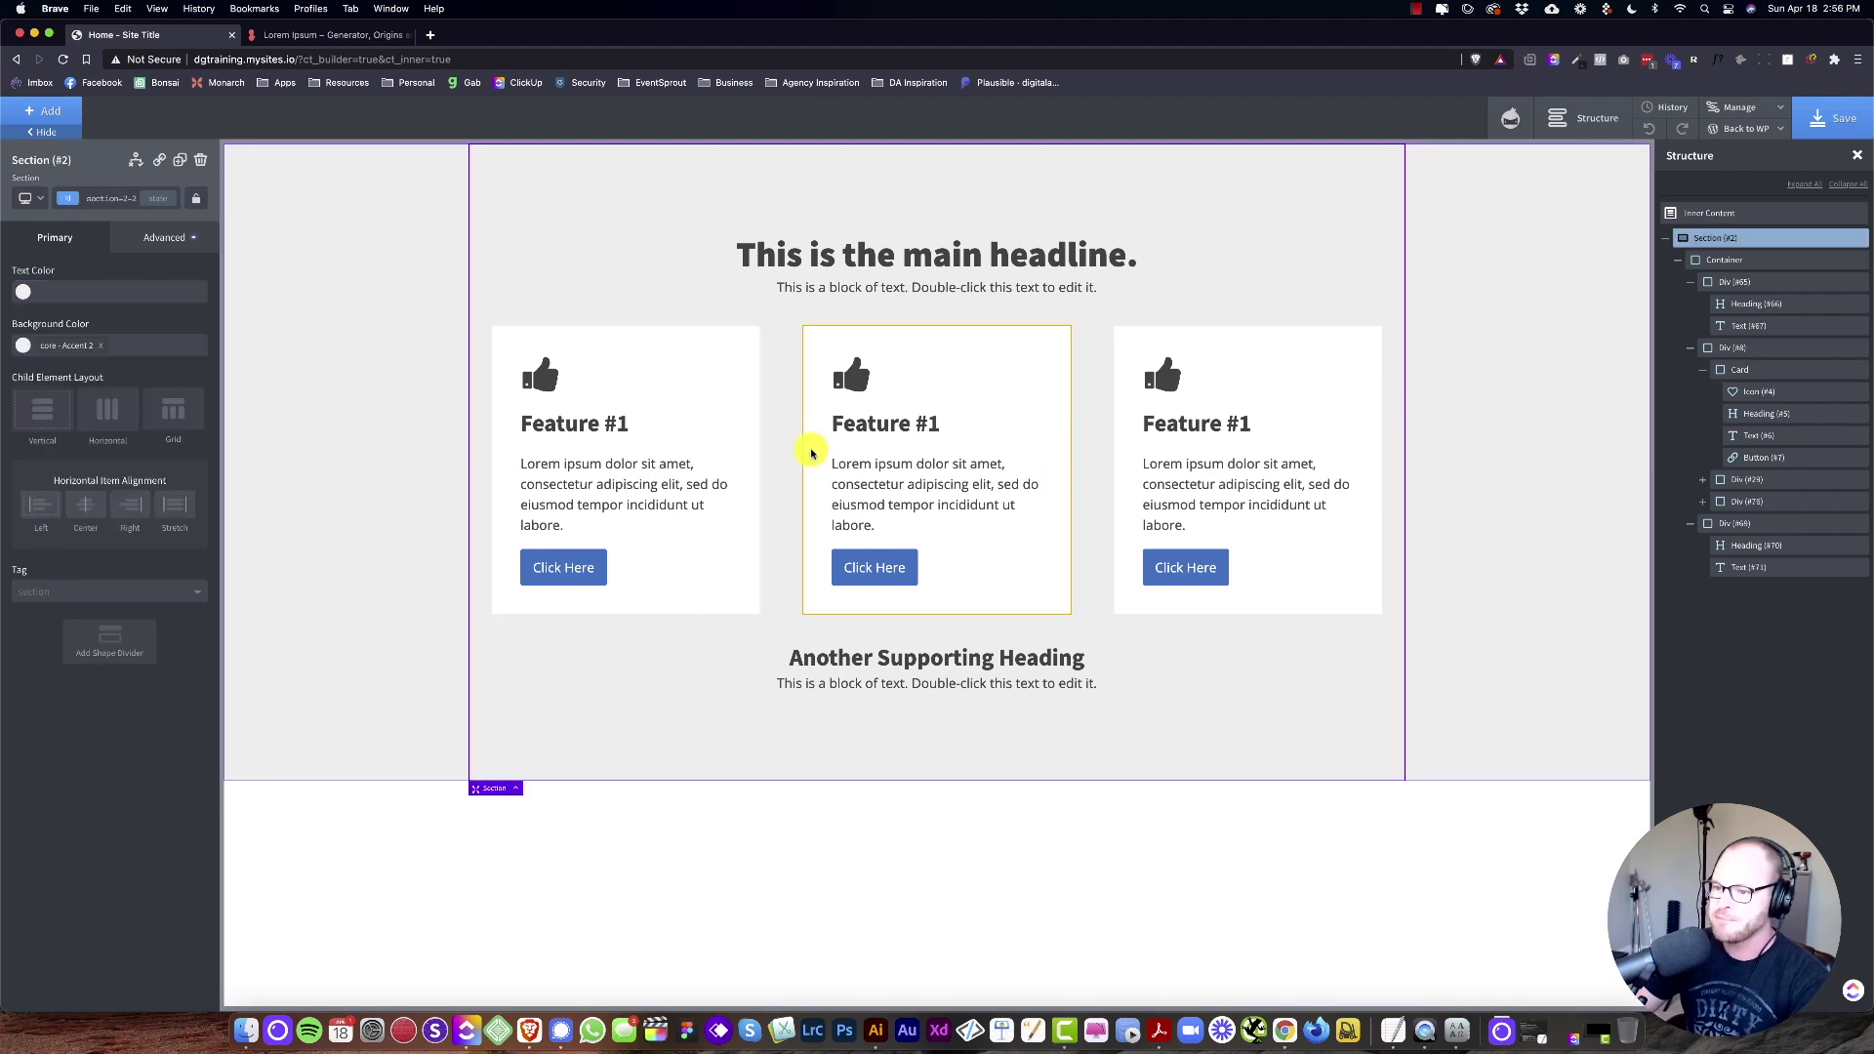
Step: Comment out the .card > * + * rule in the digitalgravy stylesheet
{"action": "left_click", "coordinate": [716, 384]}
{"action": "left_click", "coordinate": [93, 195]}
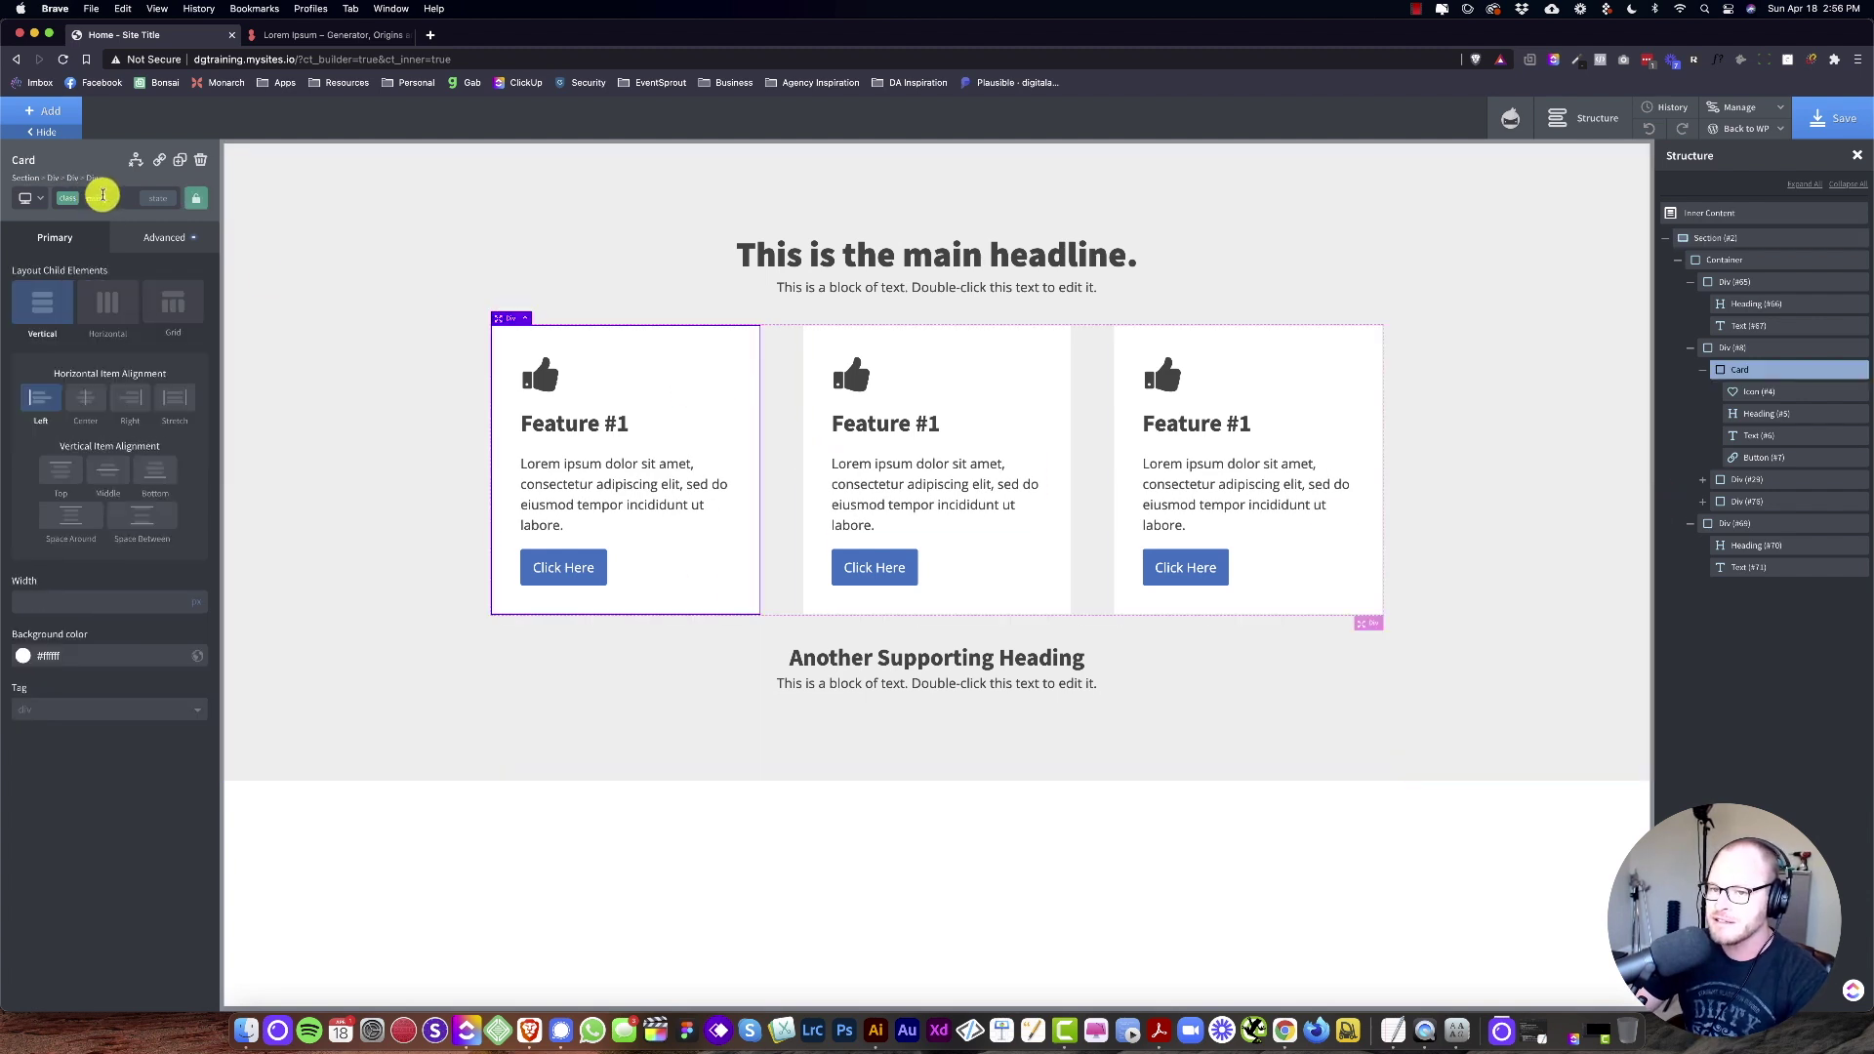
{"action": "left_click", "coordinate": [1747, 109]}
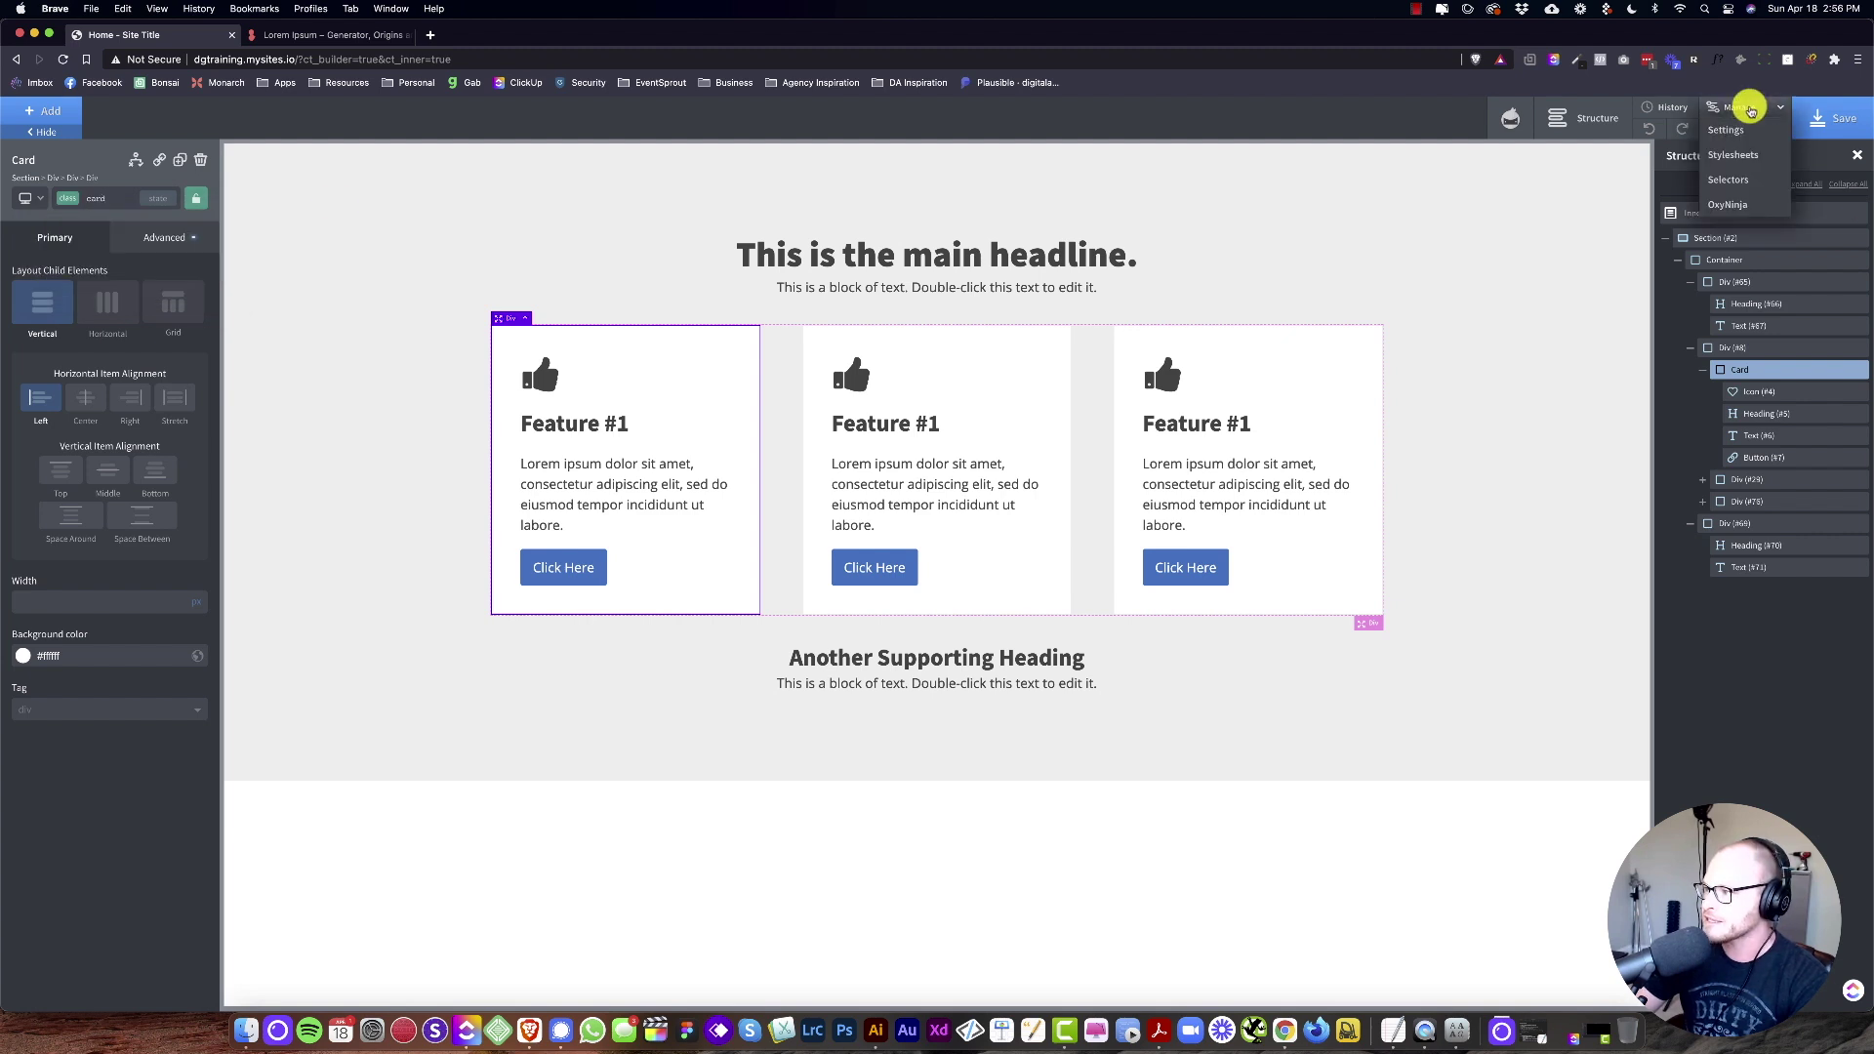
{"action": "left_click", "coordinate": [1735, 155]}
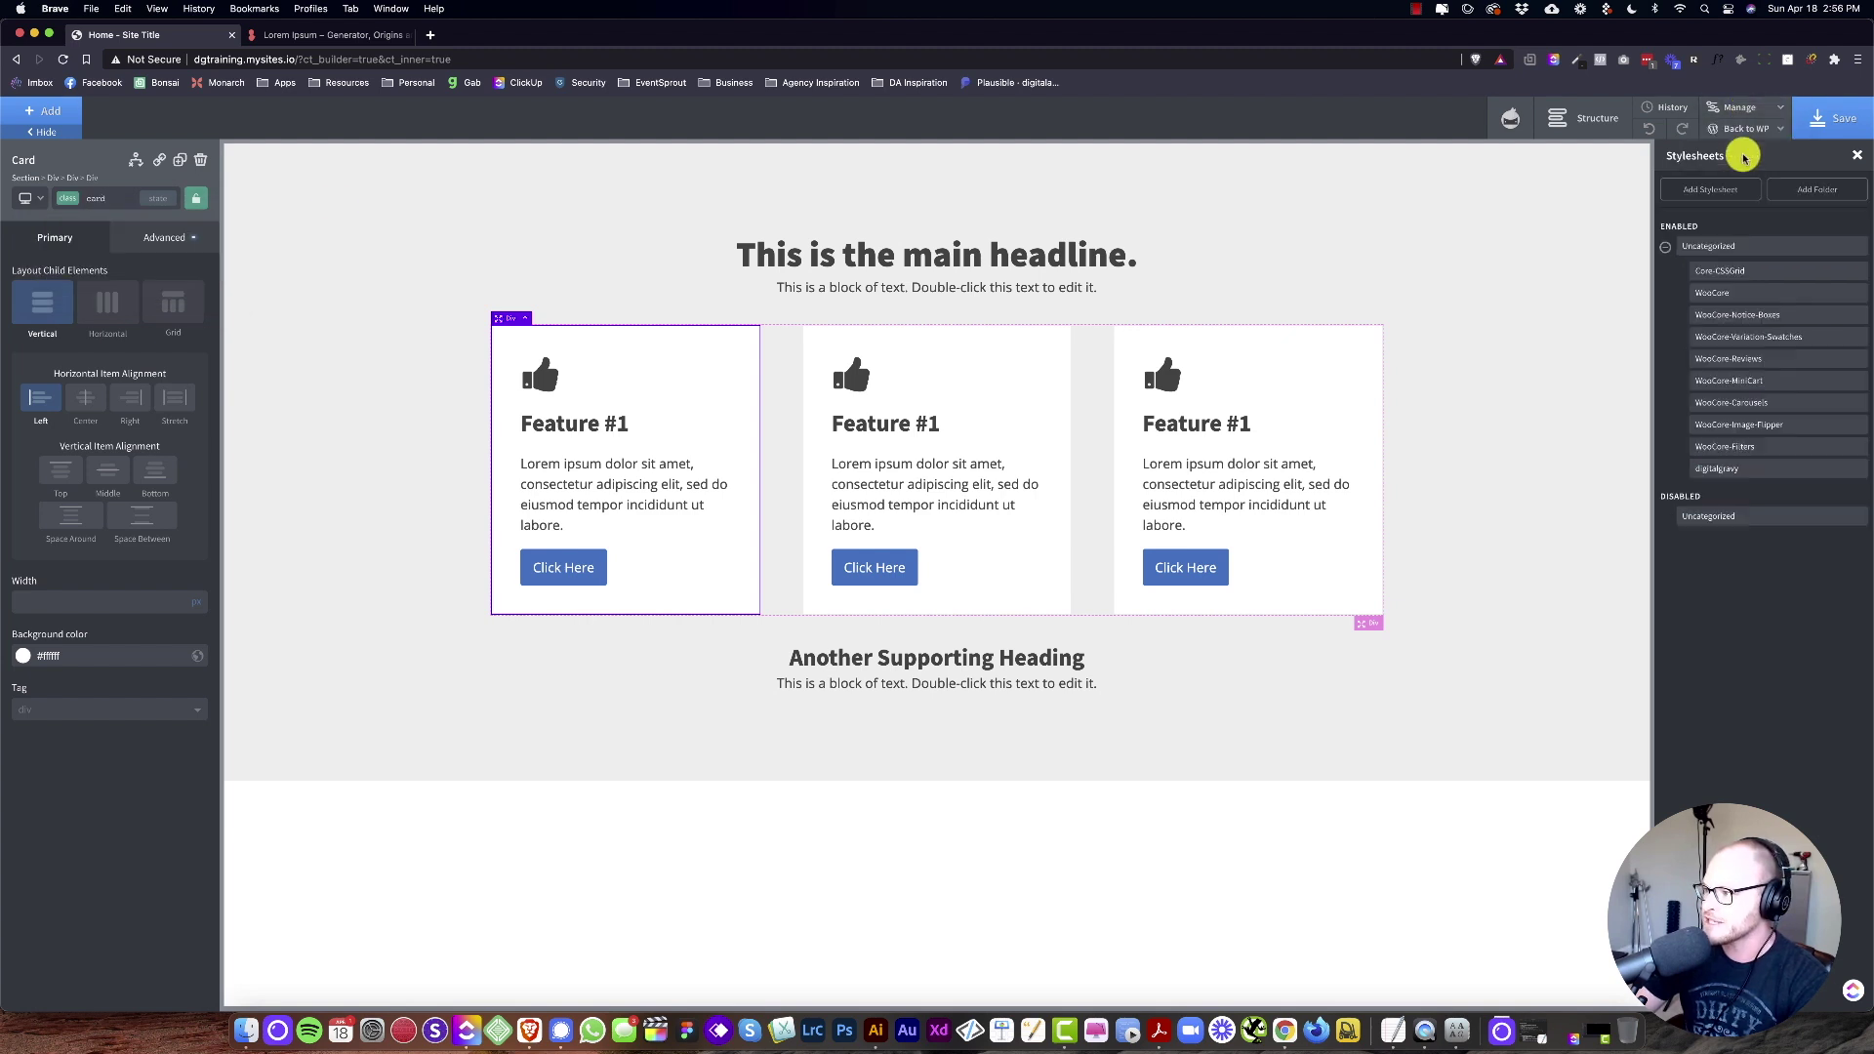
{"action": "left_click", "coordinate": [1747, 473]}
{"action": "left_click_drag", "start_coordinate": [78, 363], "coordinate": [5, 338]}
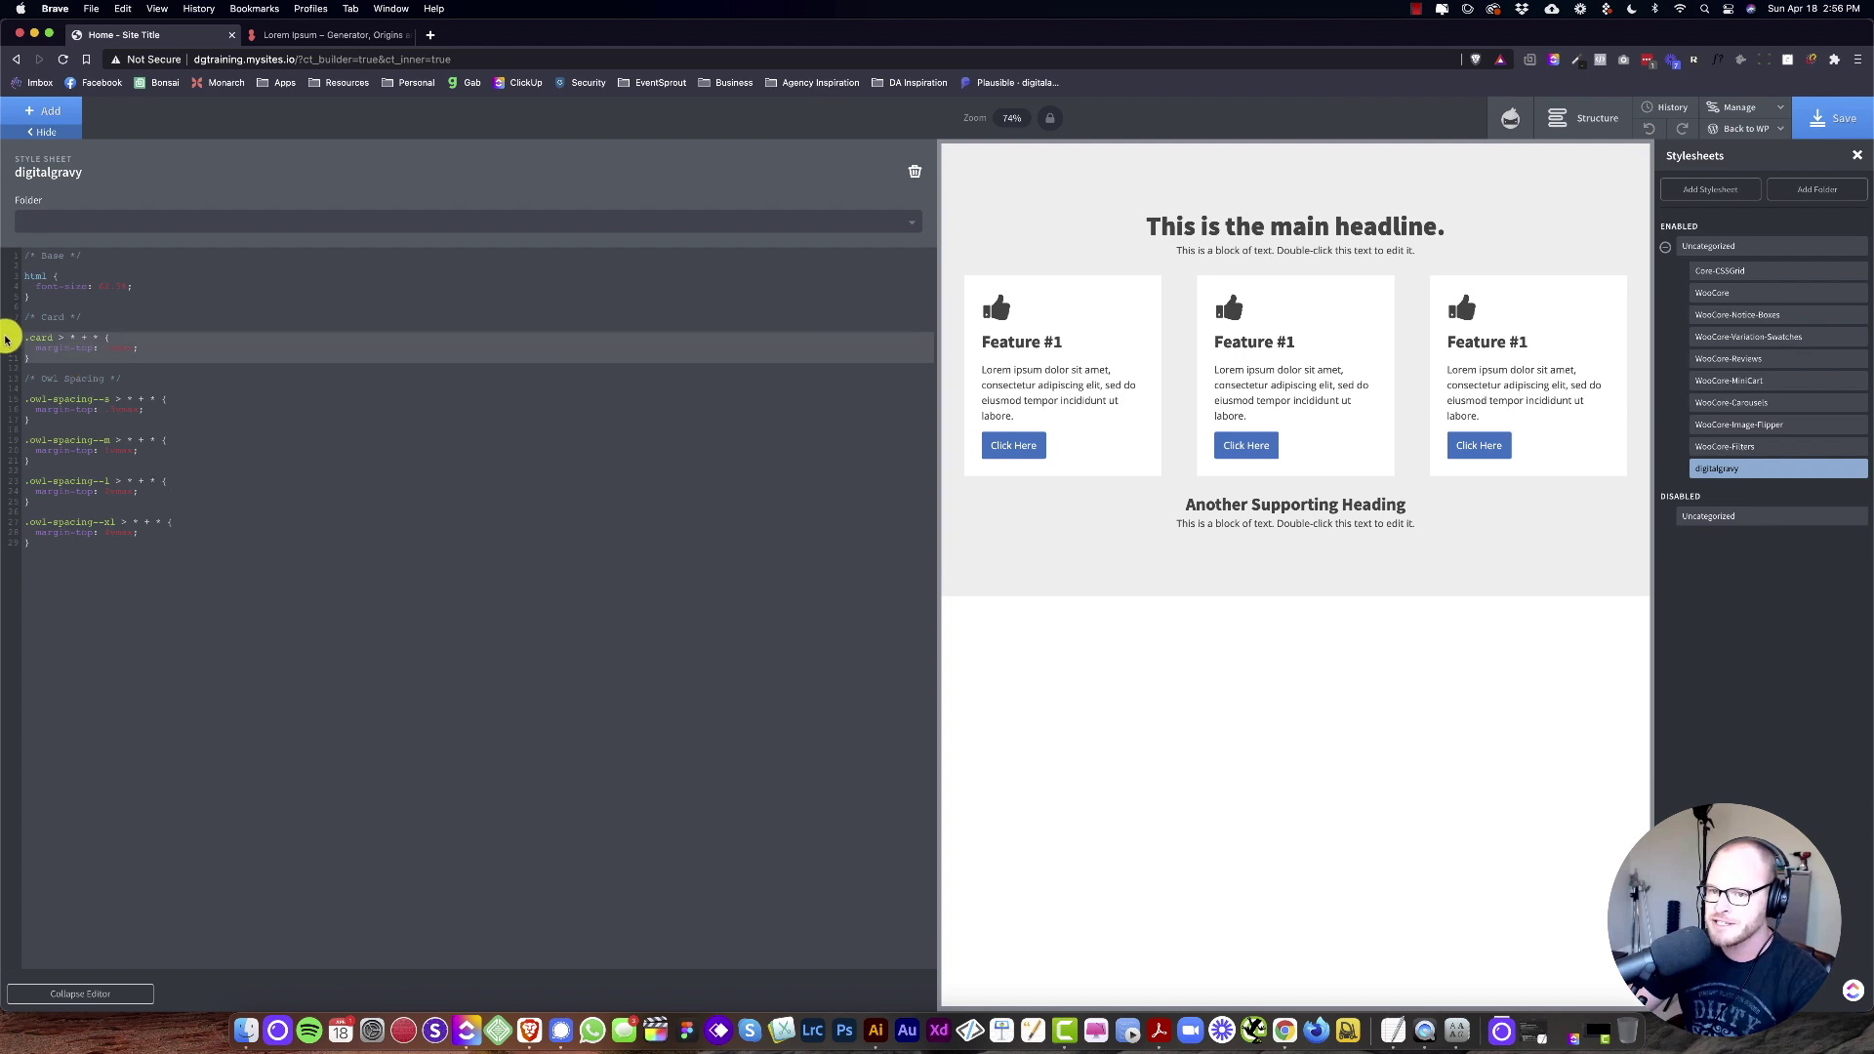
{"action": "left_click", "coordinate": [102, 313]}
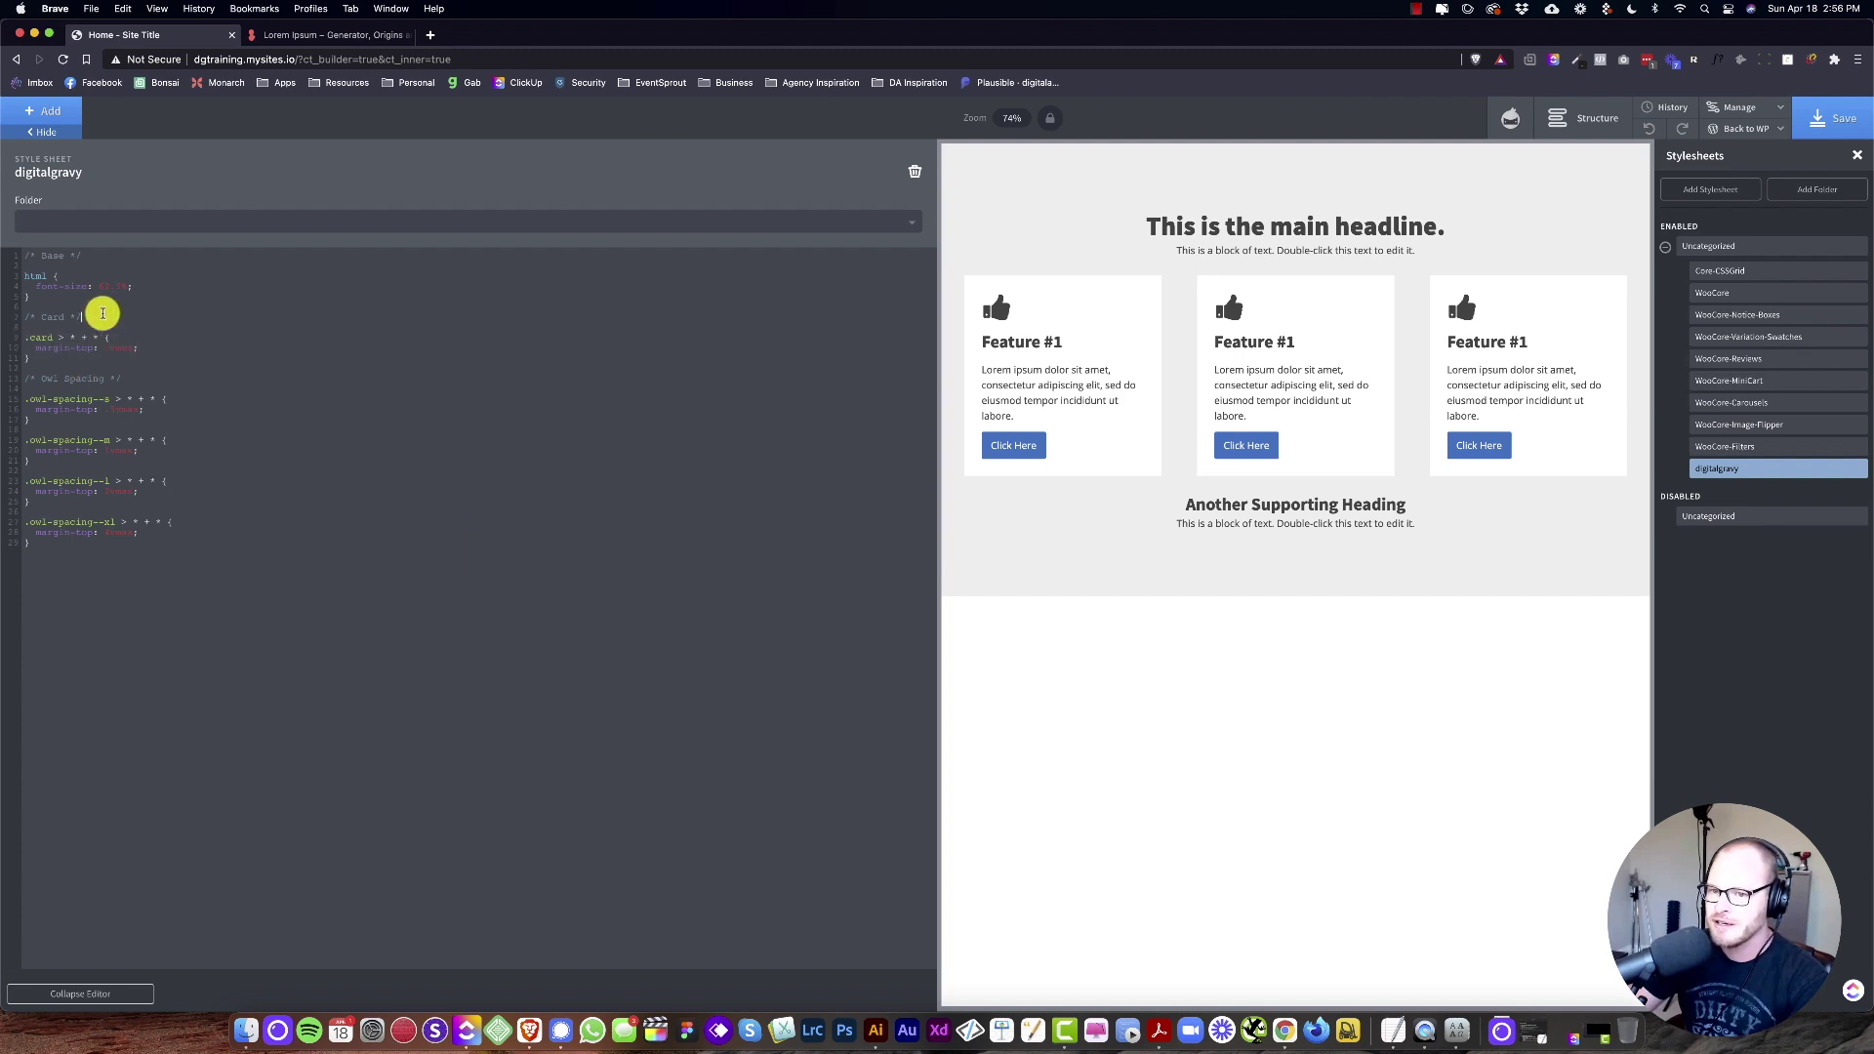
{"action": "key", "text": "BackSpace"}
{"action": "key", "text": "BackSpace"}
{"action": "key", "text": "BackSpace"}
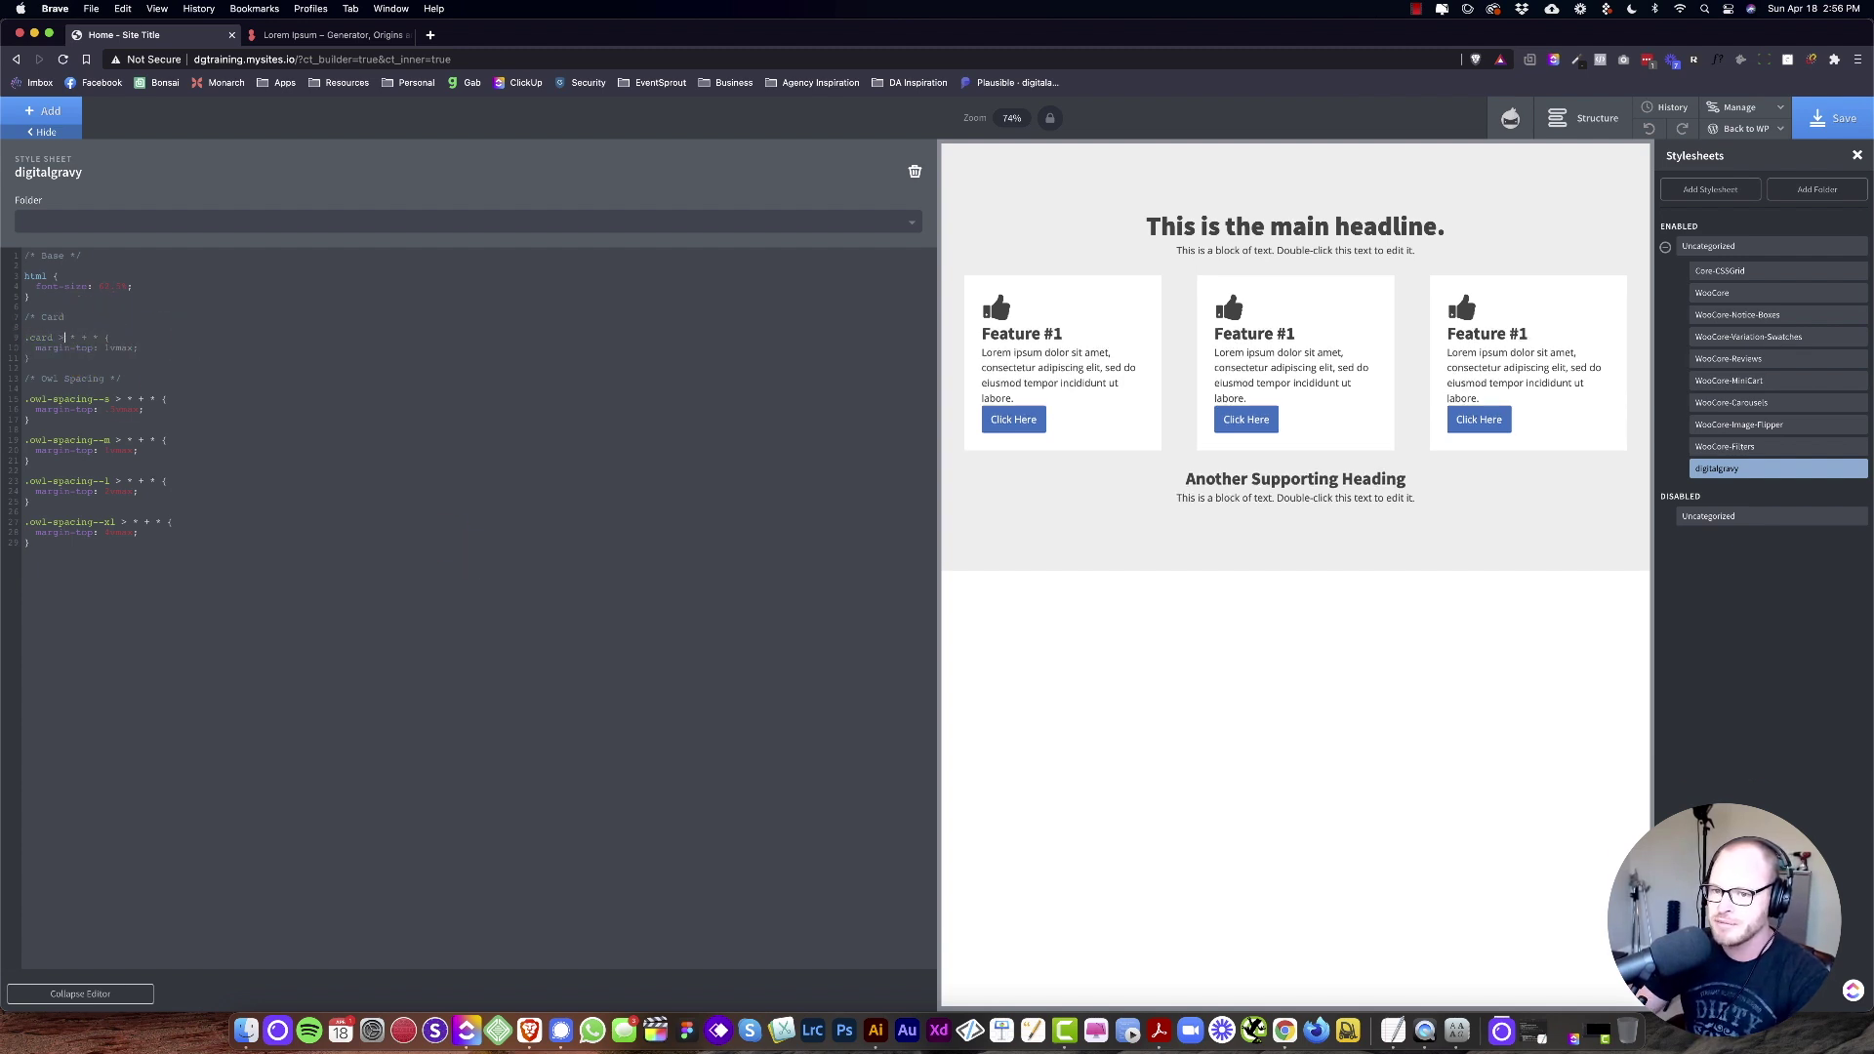
{"action": "left_click", "coordinate": [1059, 231]}
Step: Add the owl-spacing--m class to the first feature card
{"action": "left_click", "coordinate": [667, 363]}
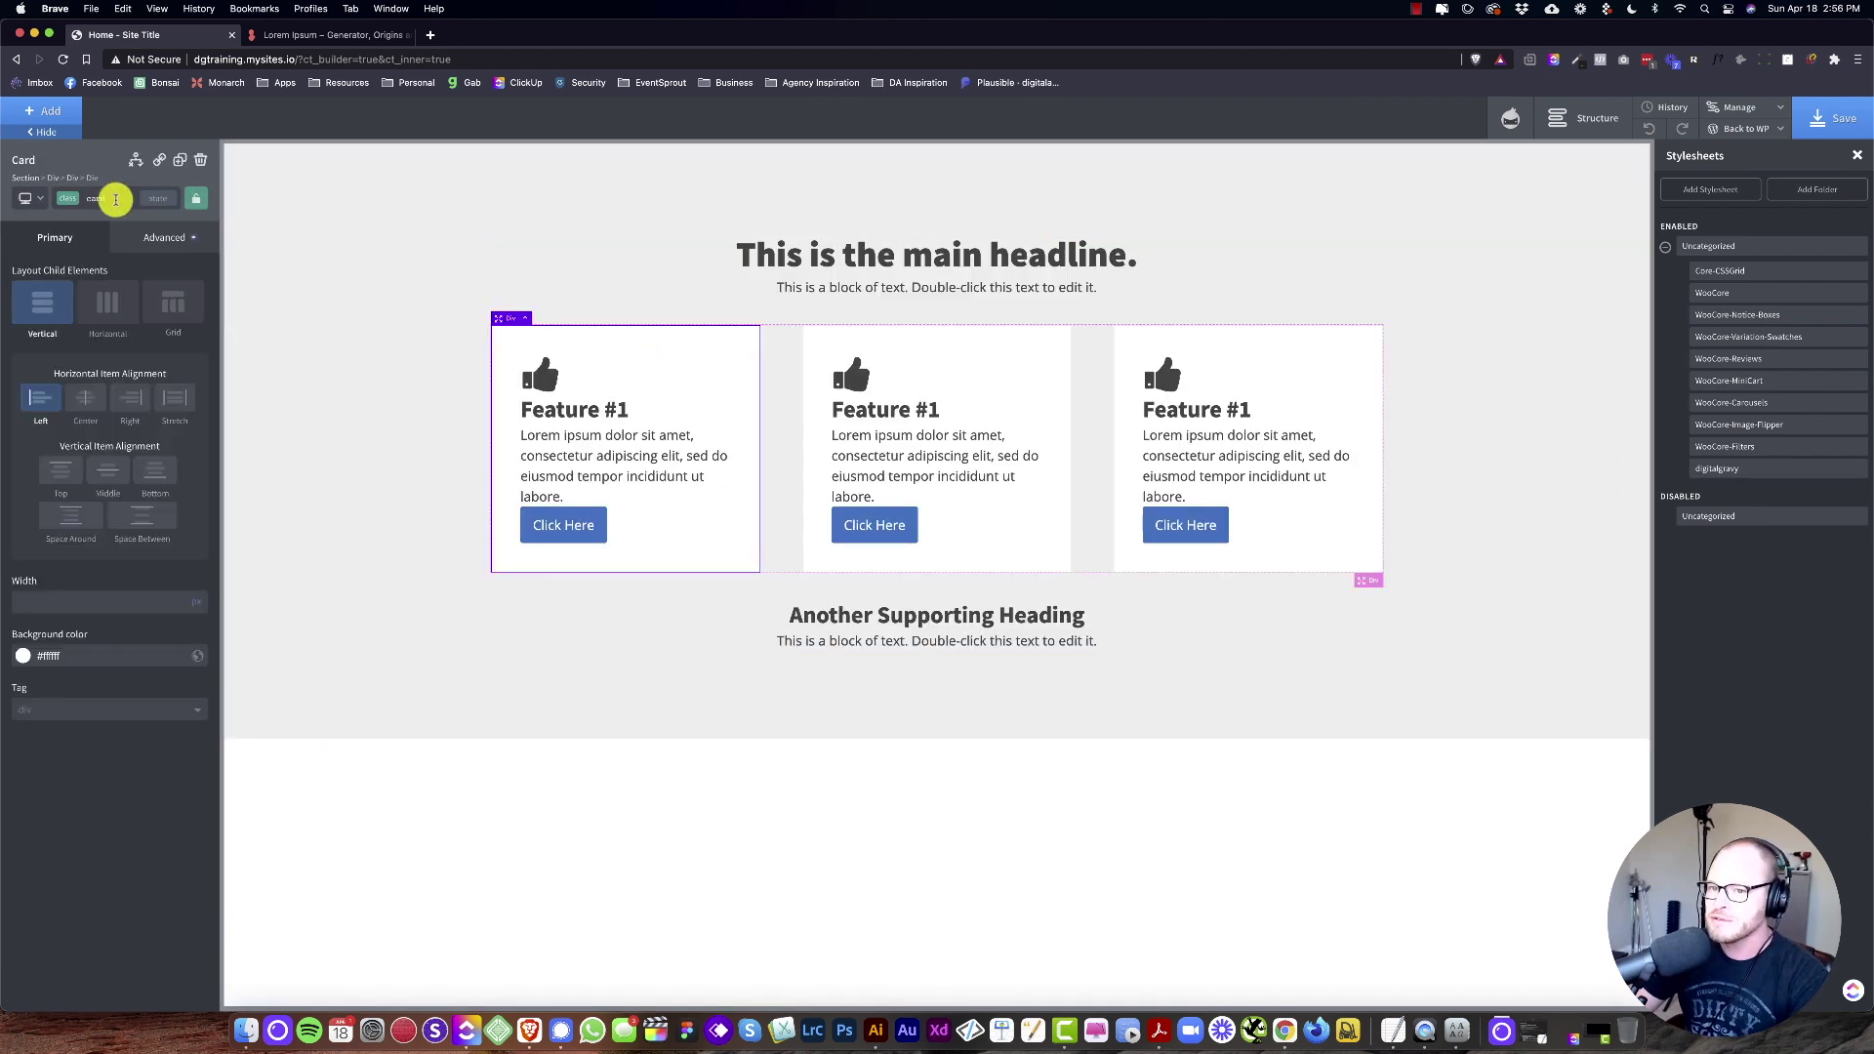
{"action": "left_click", "coordinate": [115, 199]}
{"action": "type", "text": "owl-sp"}
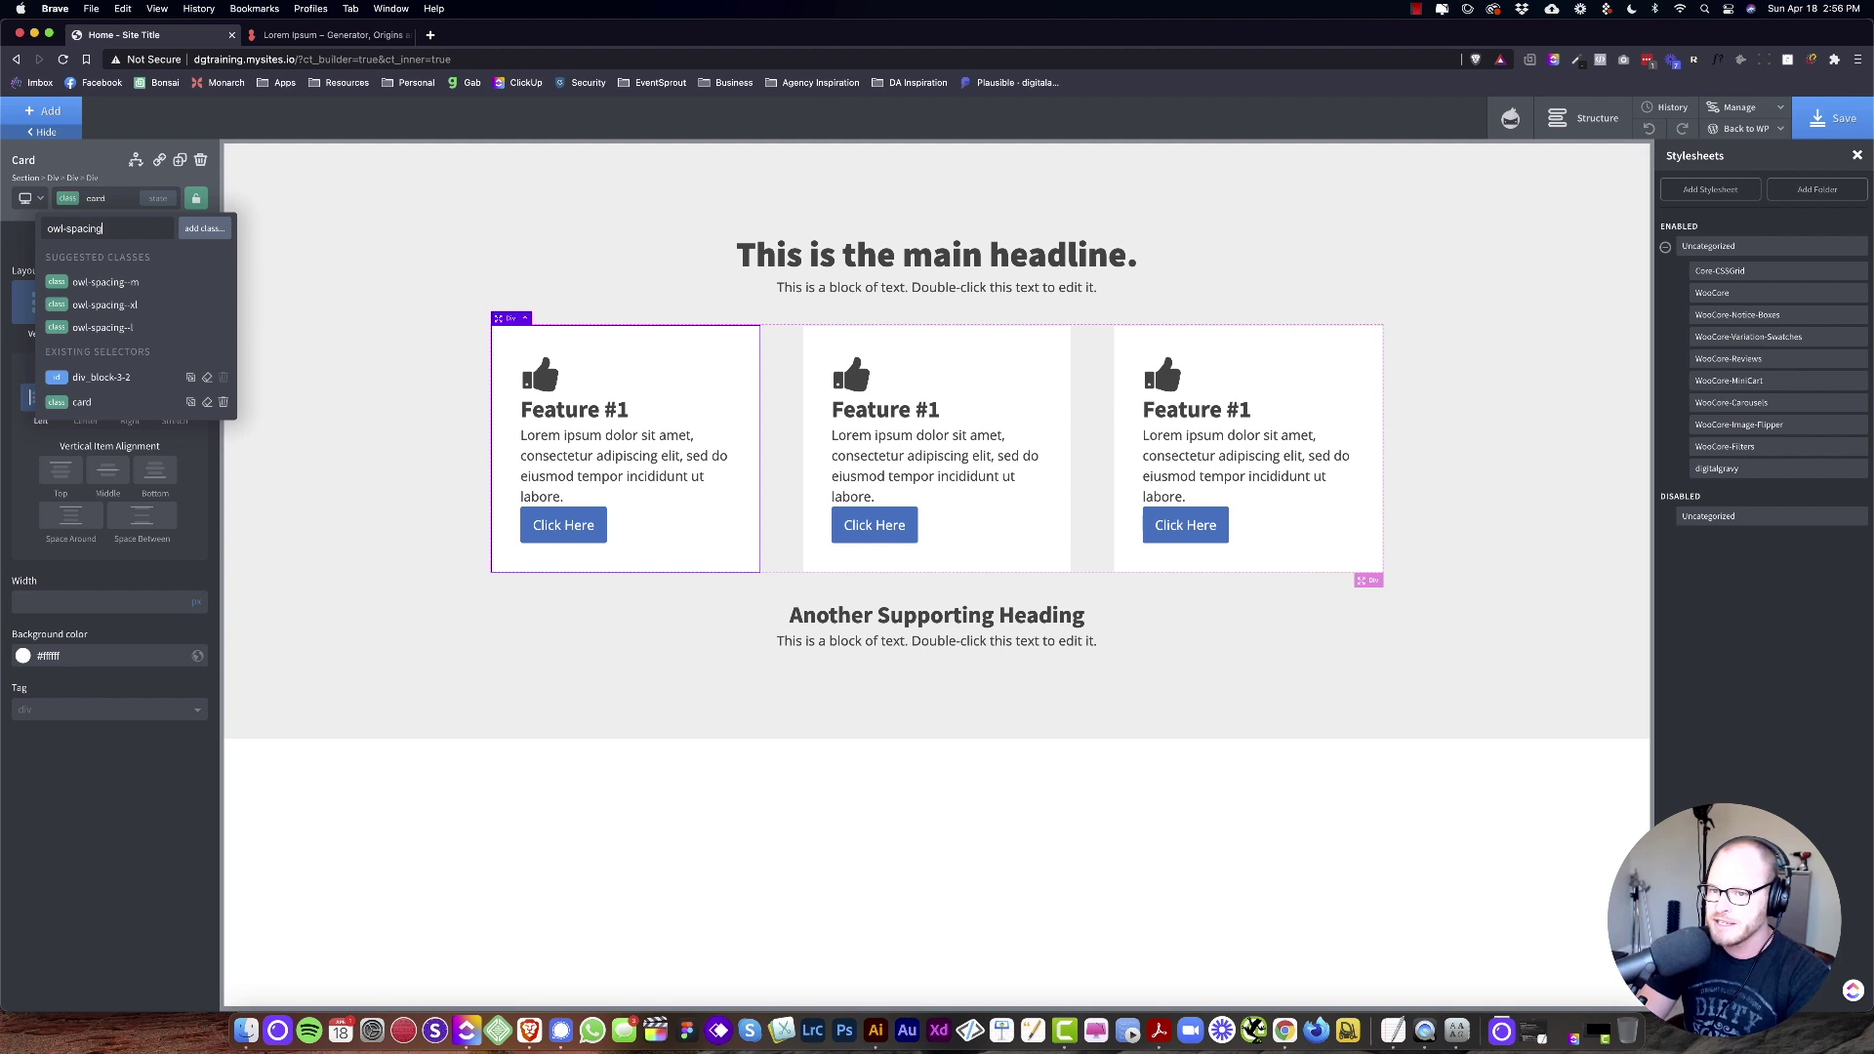
{"action": "type", "text": "acing"}
{"action": "key", "text": "Return"}
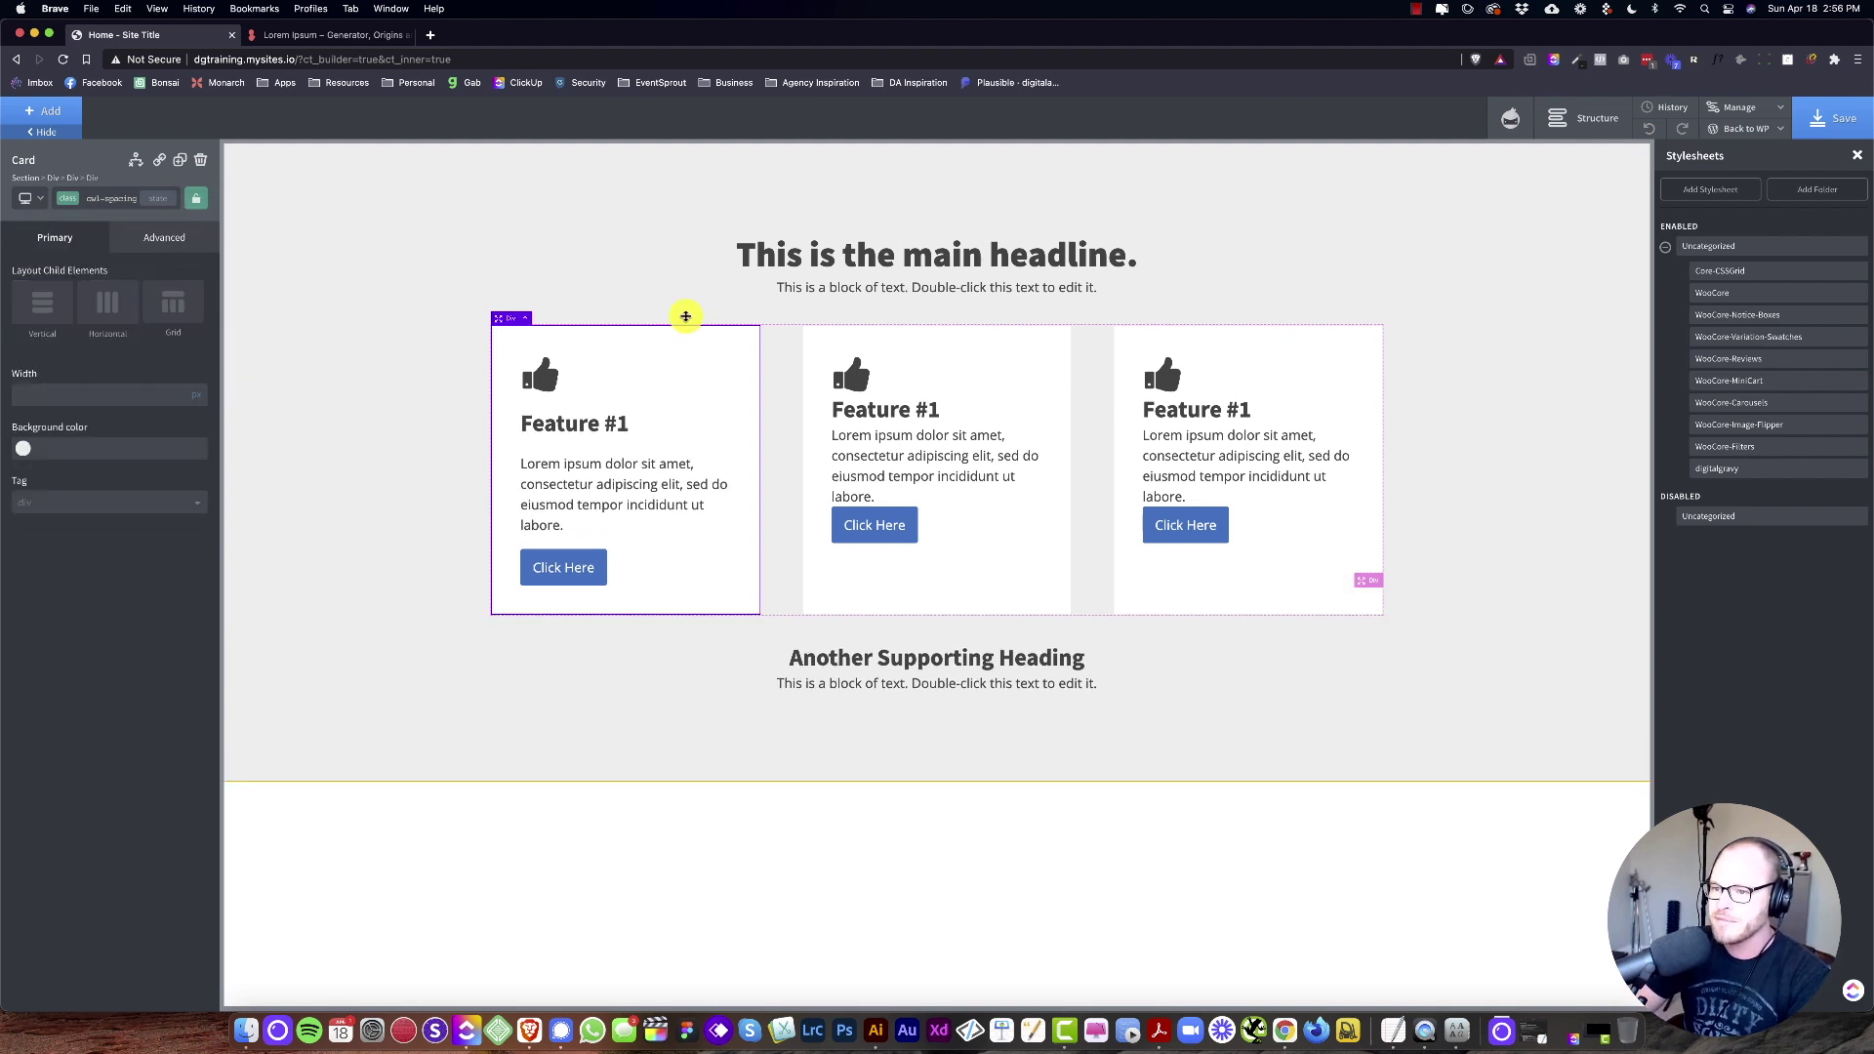
Step: Add the owl-spacing--m class to the second feature card
{"action": "left_click", "coordinate": [1029, 353]}
{"action": "left_click", "coordinate": [107, 200]}
{"action": "type", "text": "owl-"}
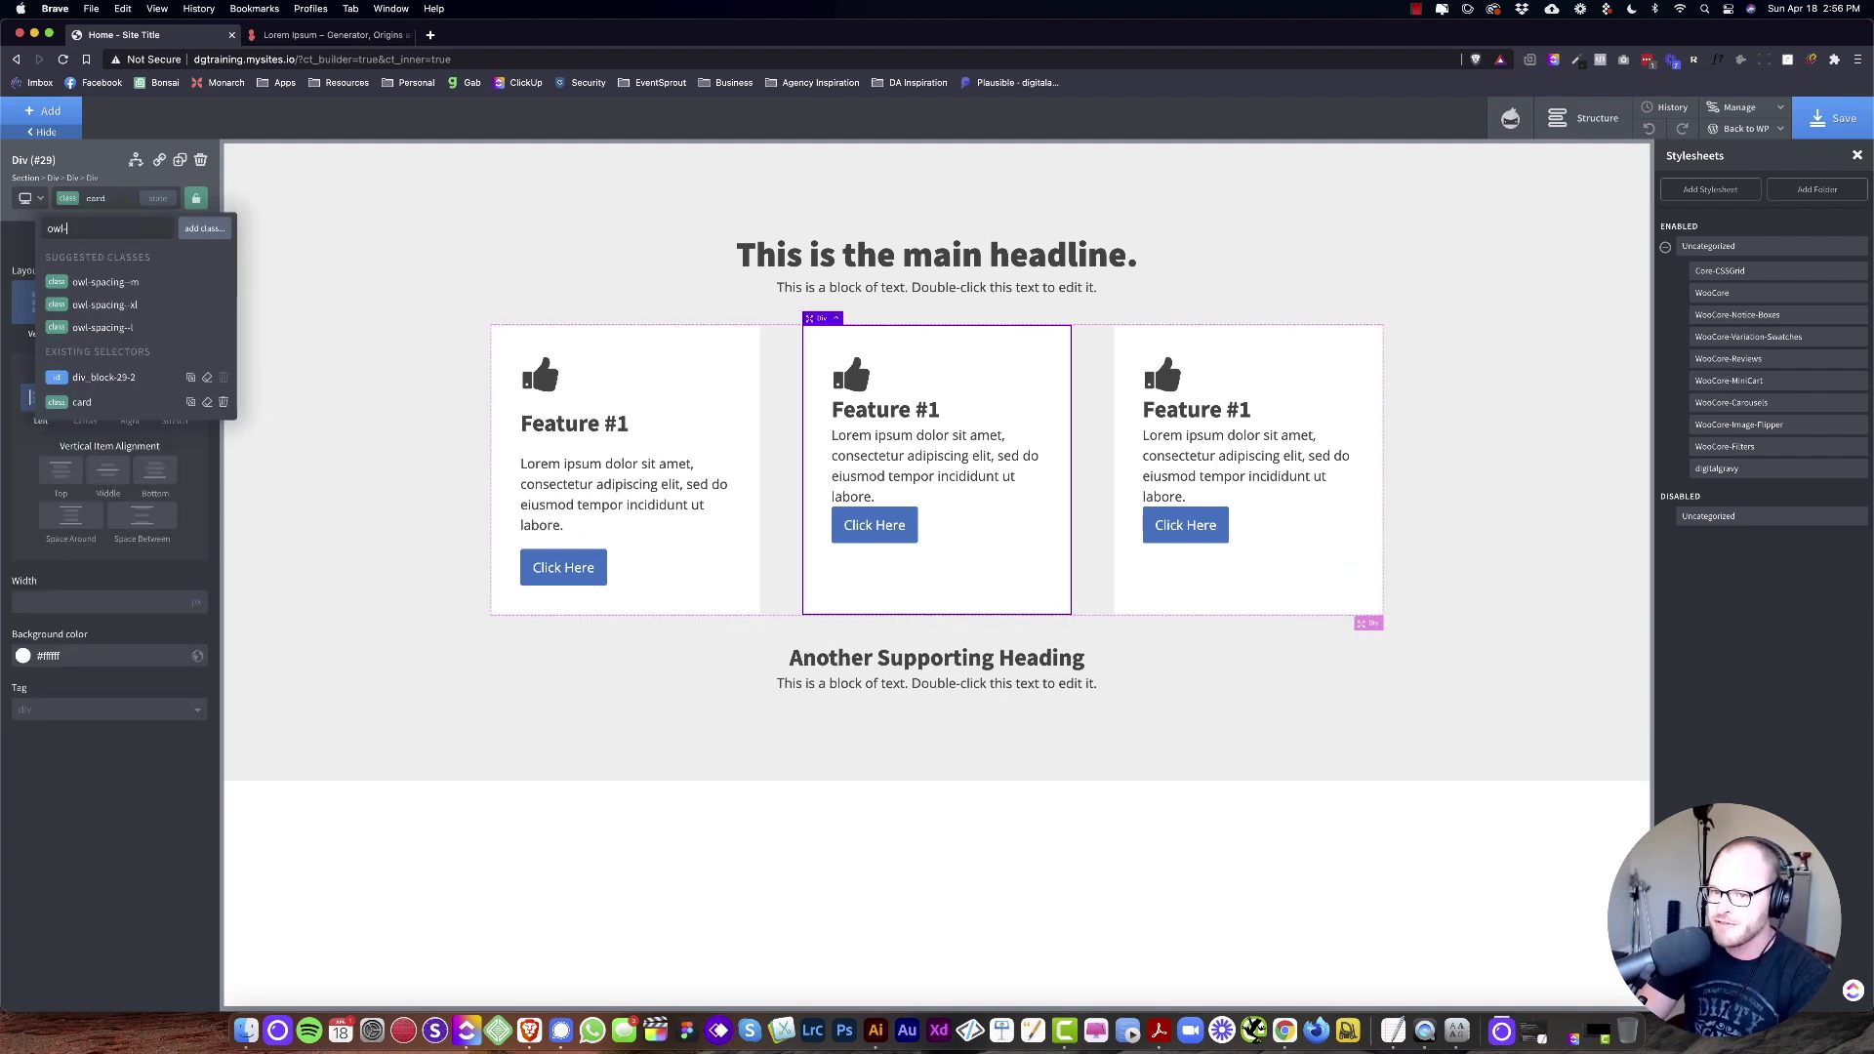
{"action": "left_click", "coordinate": [105, 282]}
Step: Add the owl-spacing--m class to the third feature card
{"action": "left_click", "coordinate": [1316, 363]}
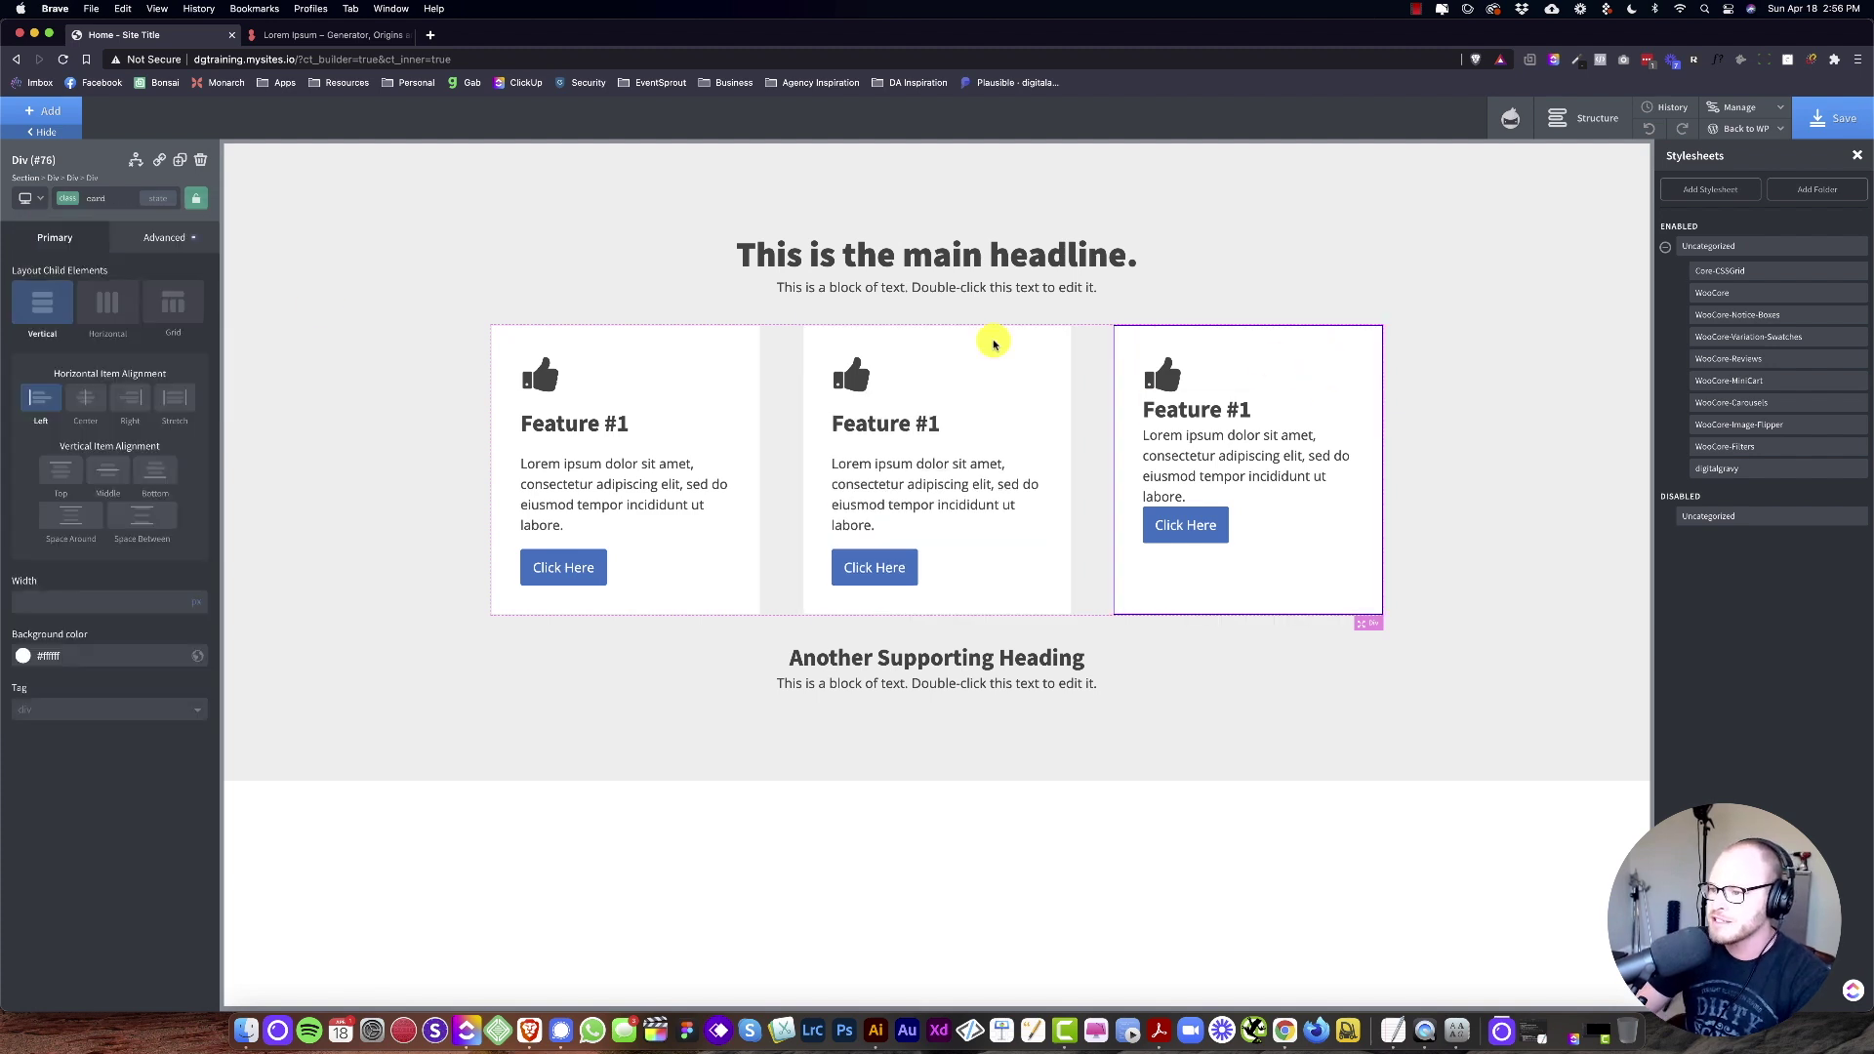
{"action": "left_click", "coordinate": [115, 198]}
{"action": "type", "text": "owl"}
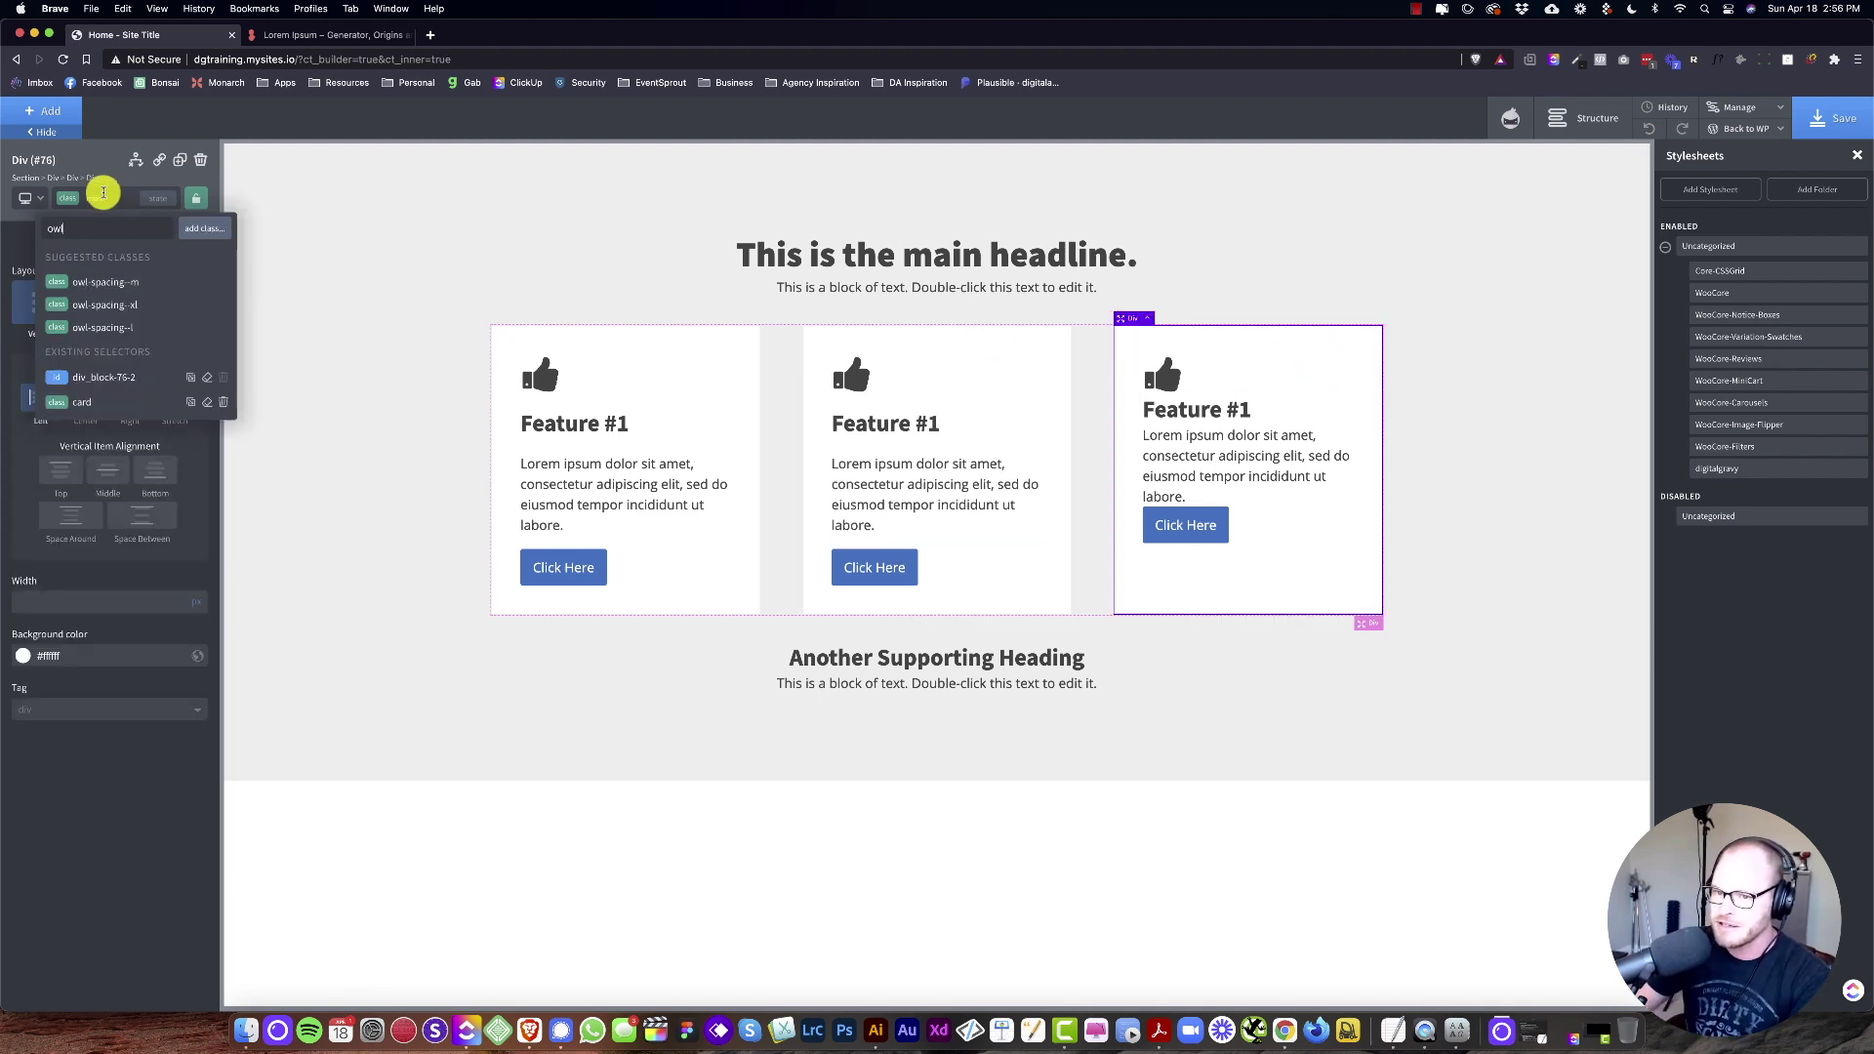
{"action": "left_click", "coordinate": [115, 283]}
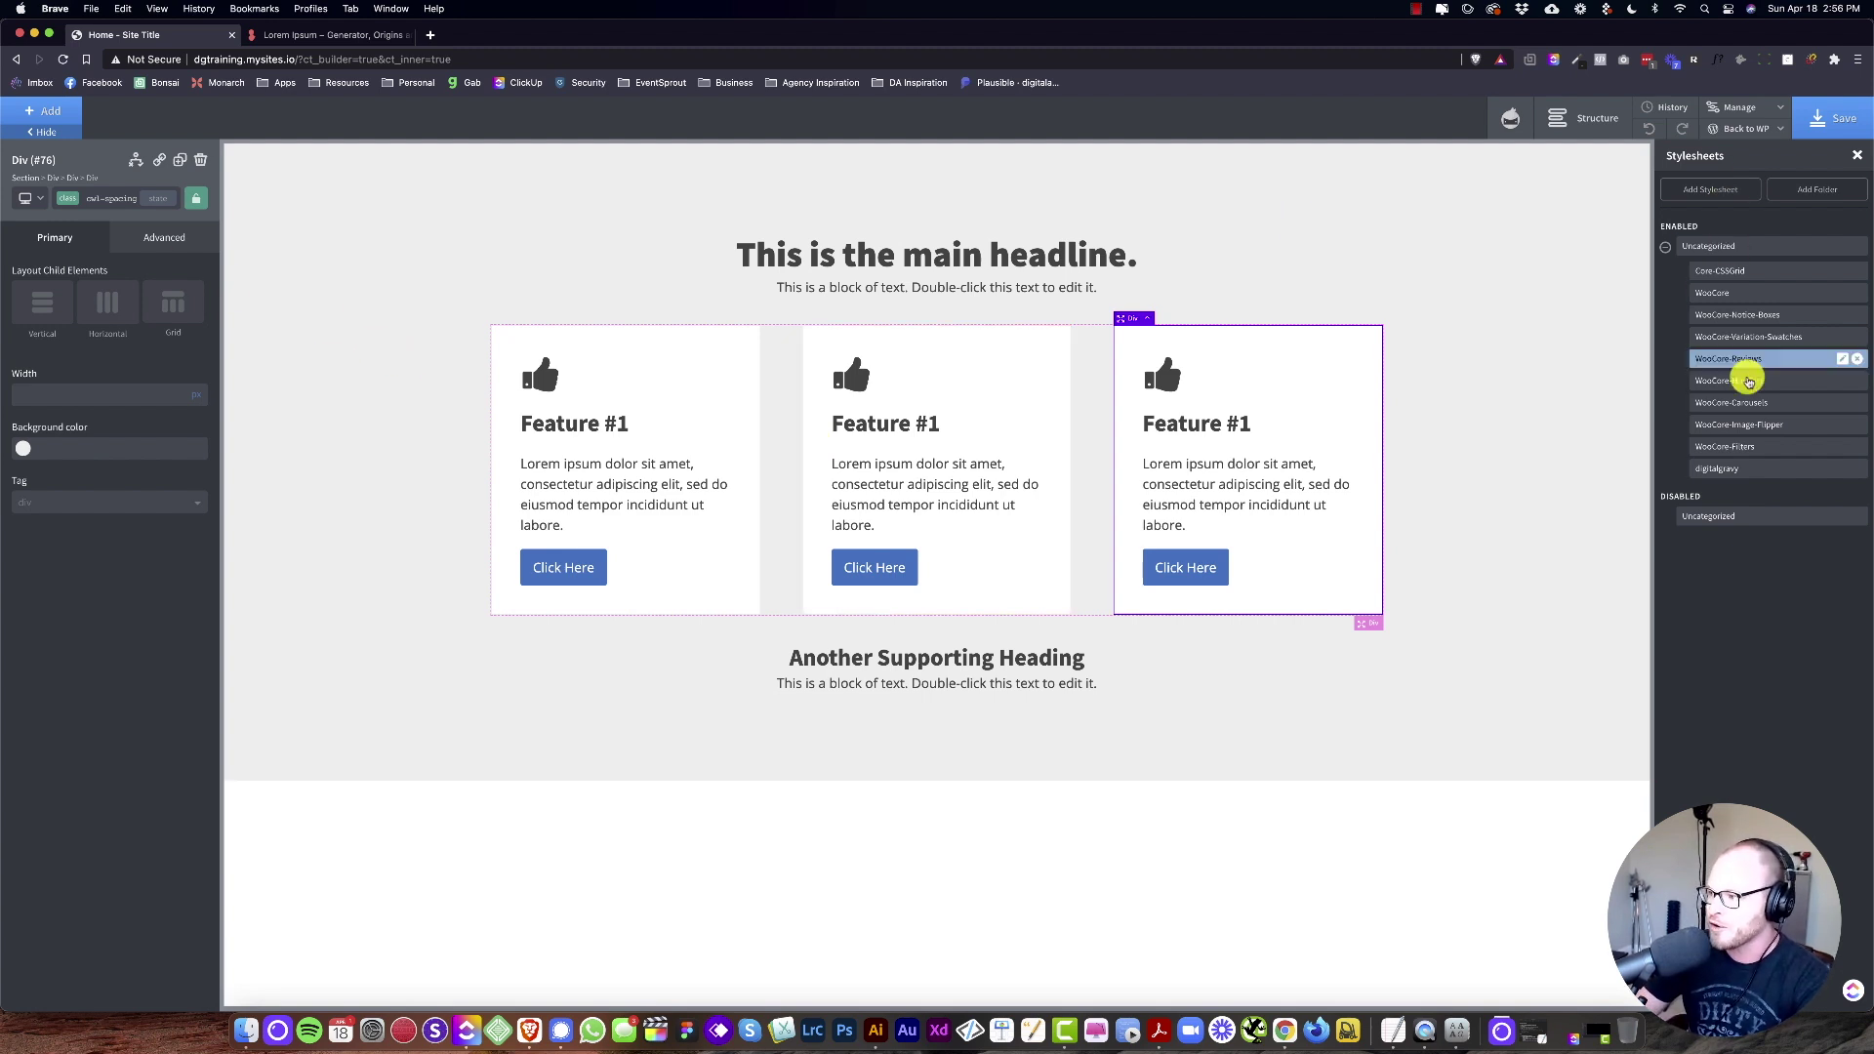
Step: Reactivate the commented-out .card > * + * rule in the digitalgravy stylesheet and select the first feature card
{"action": "left_click", "coordinate": [1736, 469]}
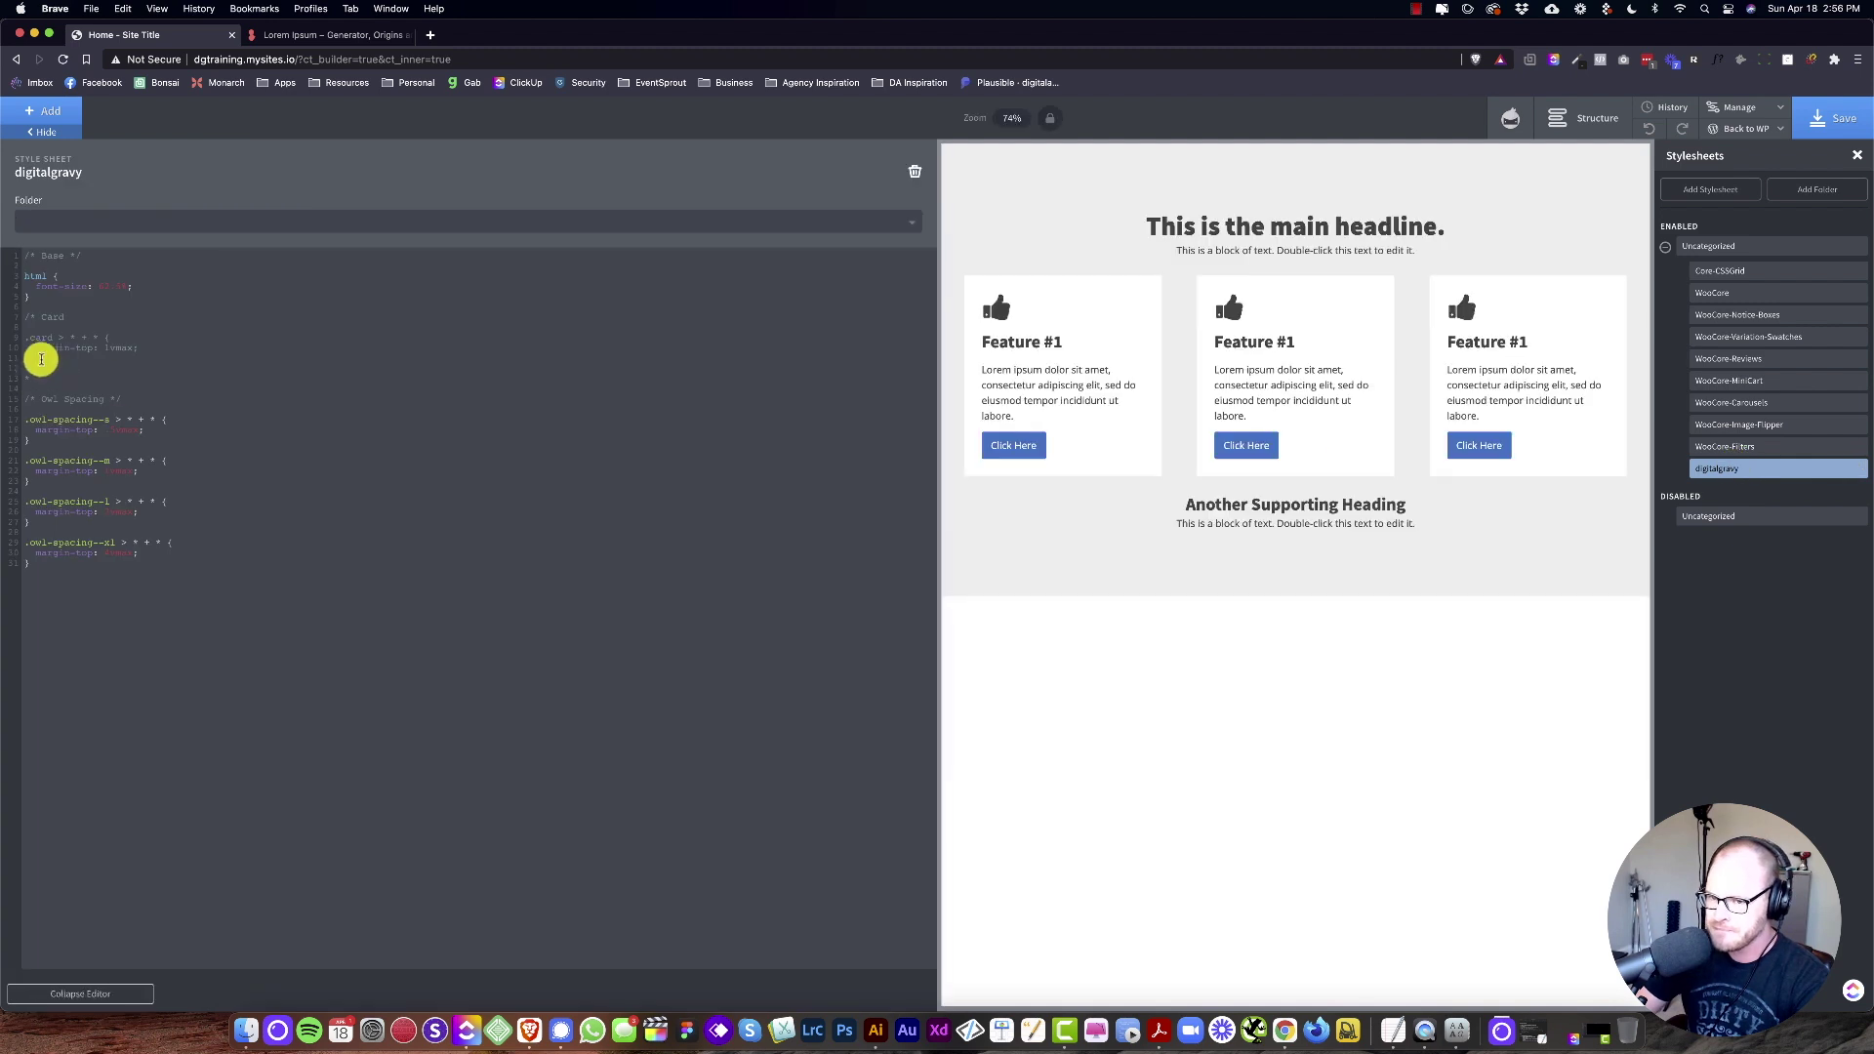
{"action": "left_click", "coordinate": [28, 378]}
{"action": "key", "text": "BackSpace"}
{"action": "key", "text": "BackSpace"}
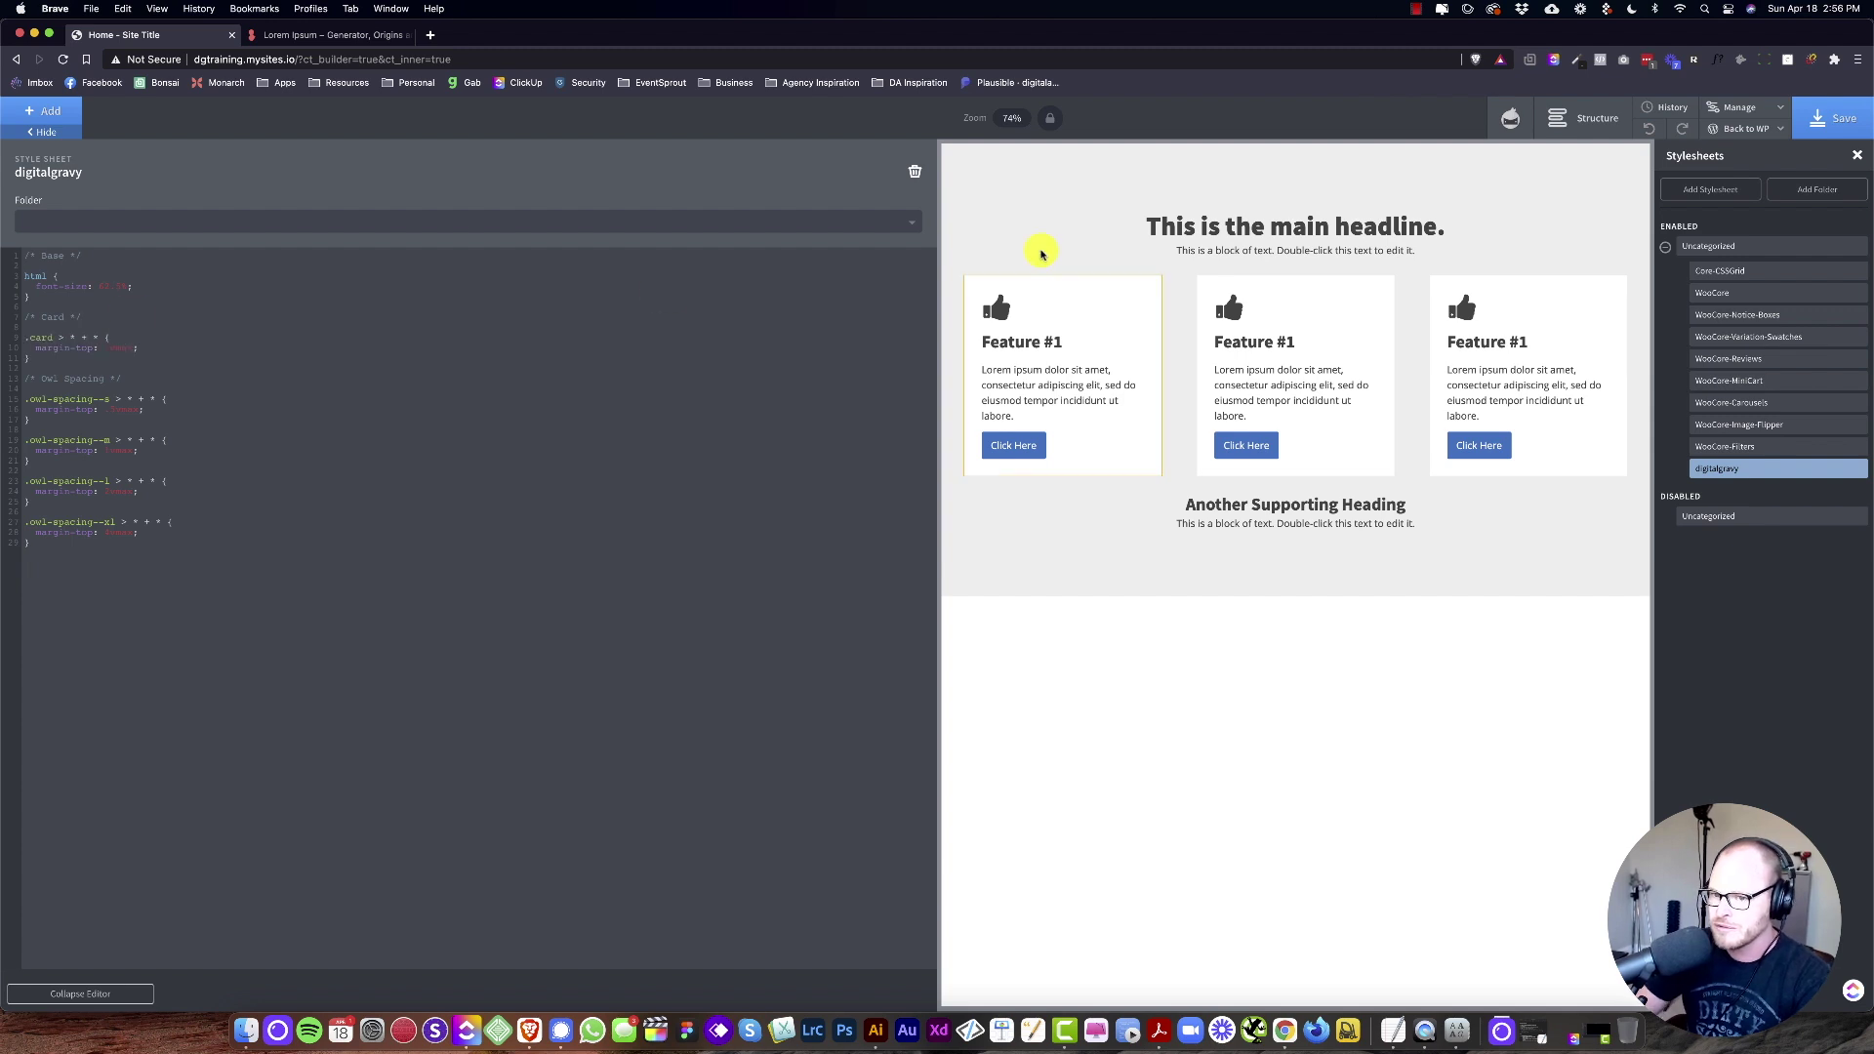
{"action": "left_click", "coordinate": [1208, 195]}
{"action": "left_click", "coordinate": [684, 375]}
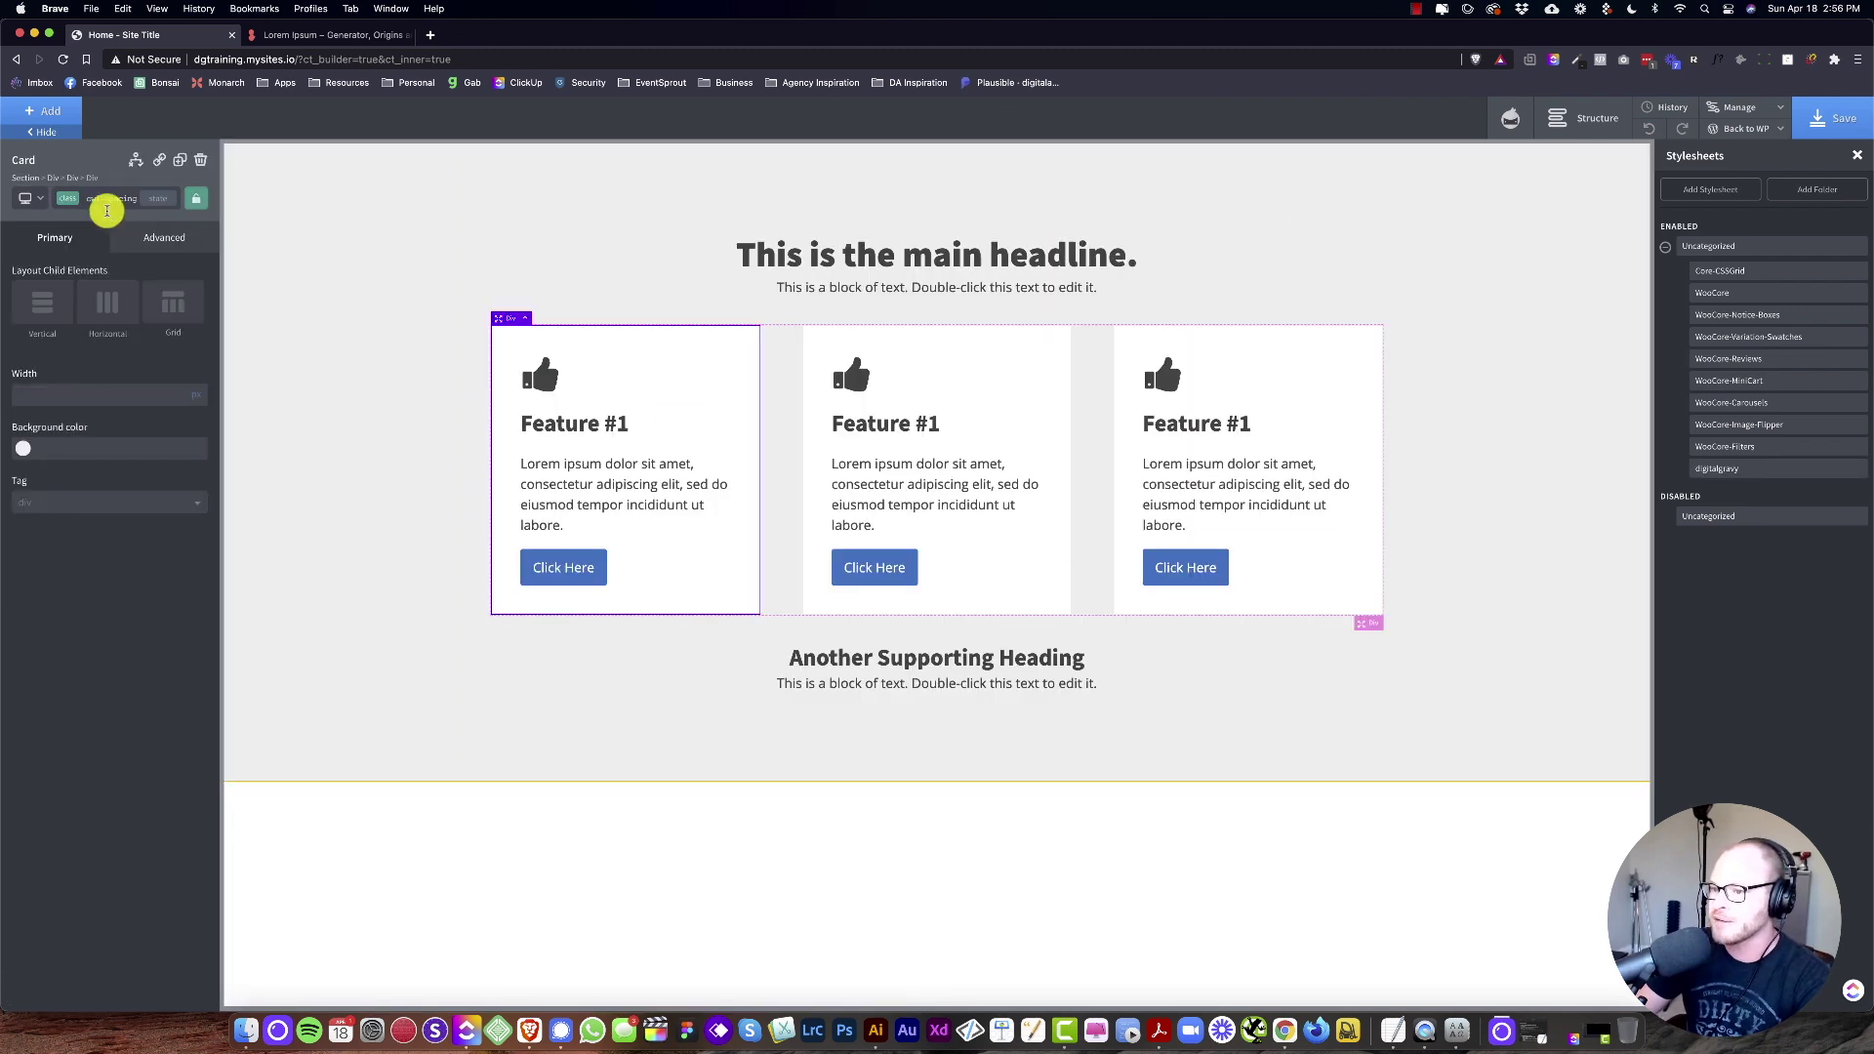
Step: Remove the owl-spacing--m class from all three feature cards
{"action": "left_click", "coordinate": [104, 200]}
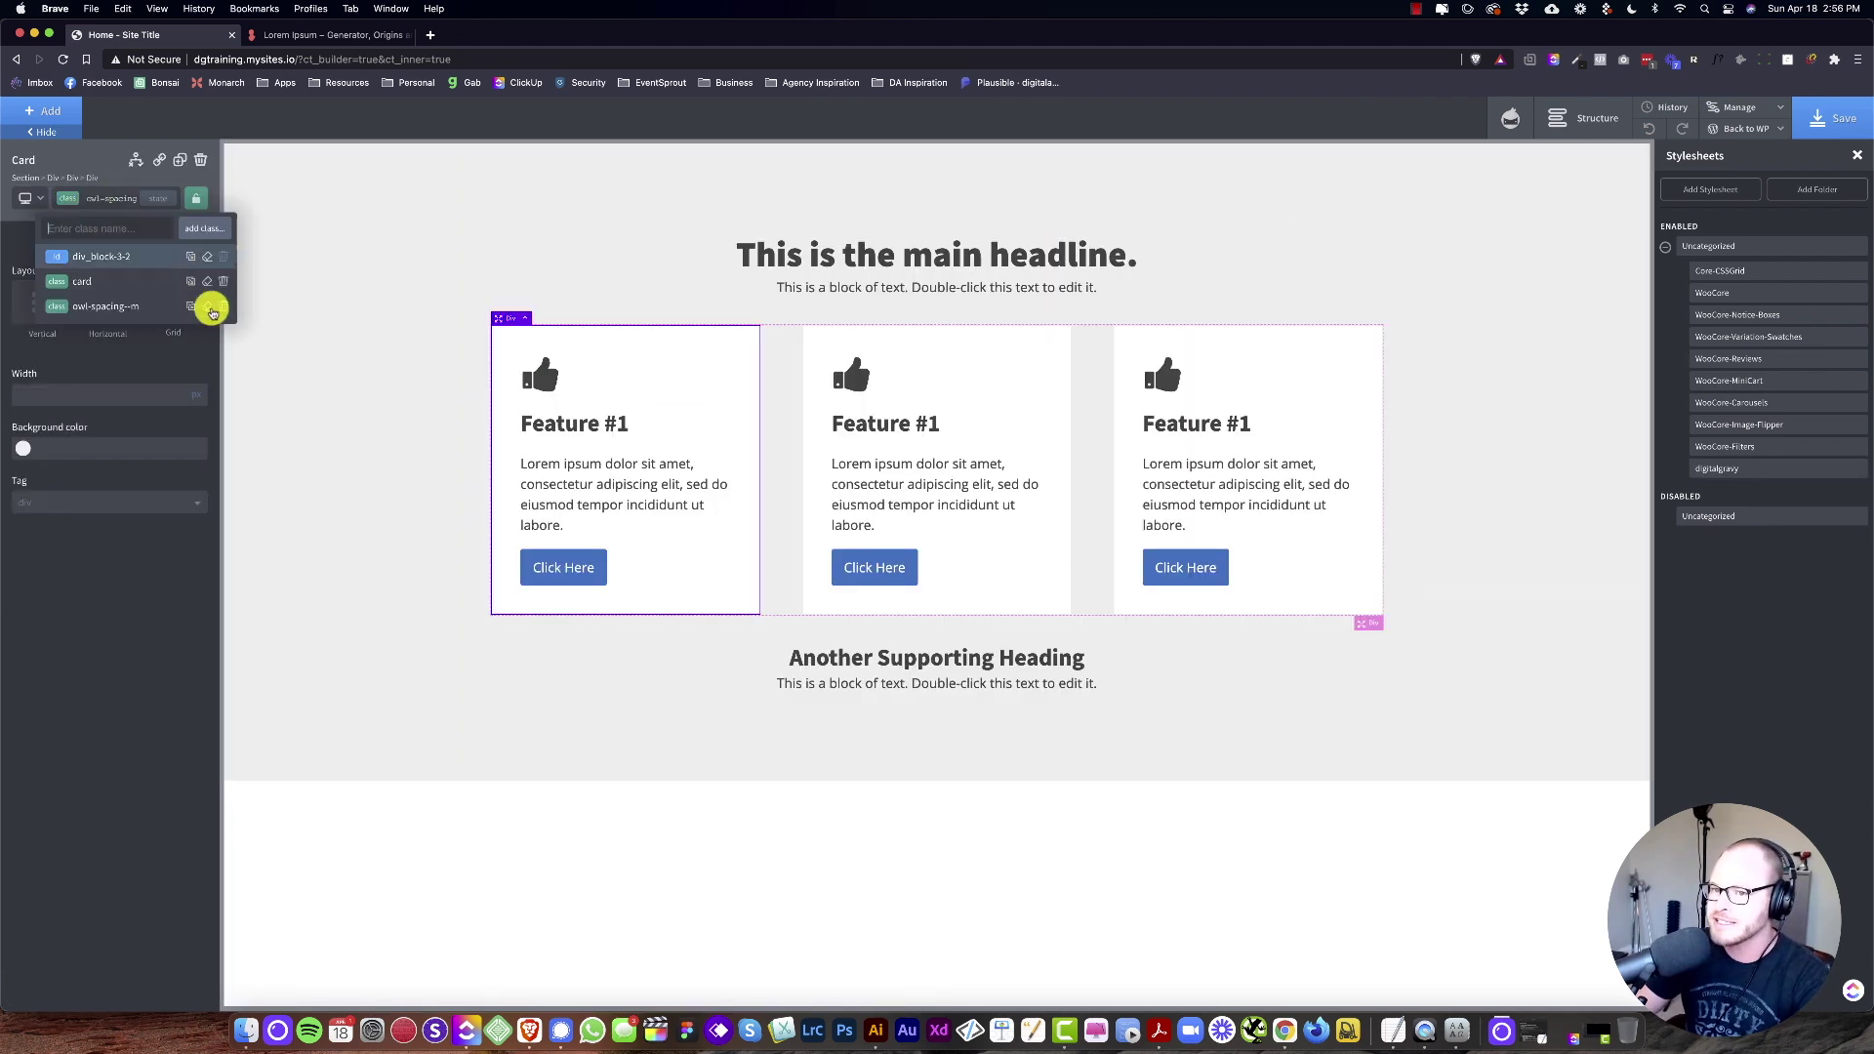
{"action": "left_click", "coordinate": [992, 364]}
{"action": "left_click", "coordinate": [117, 196]}
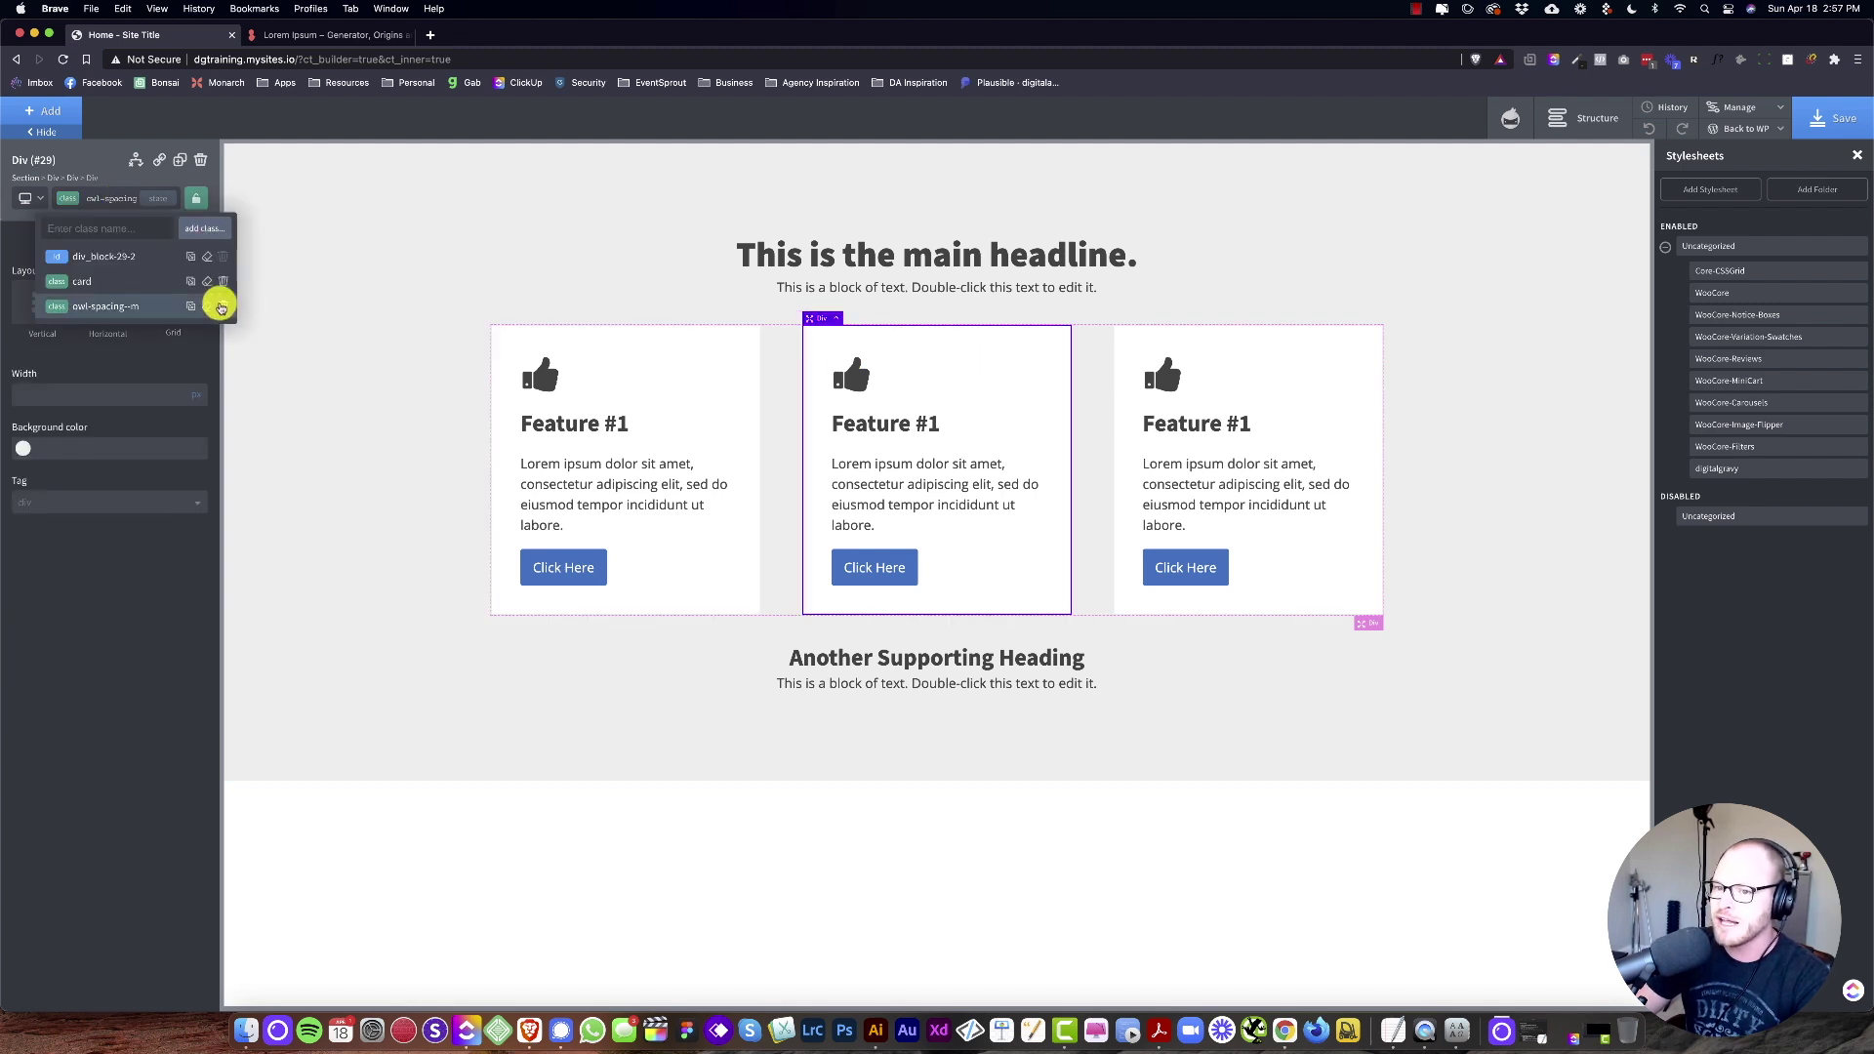
{"action": "left_click", "coordinate": [1282, 366]}
{"action": "left_click", "coordinate": [114, 198]}
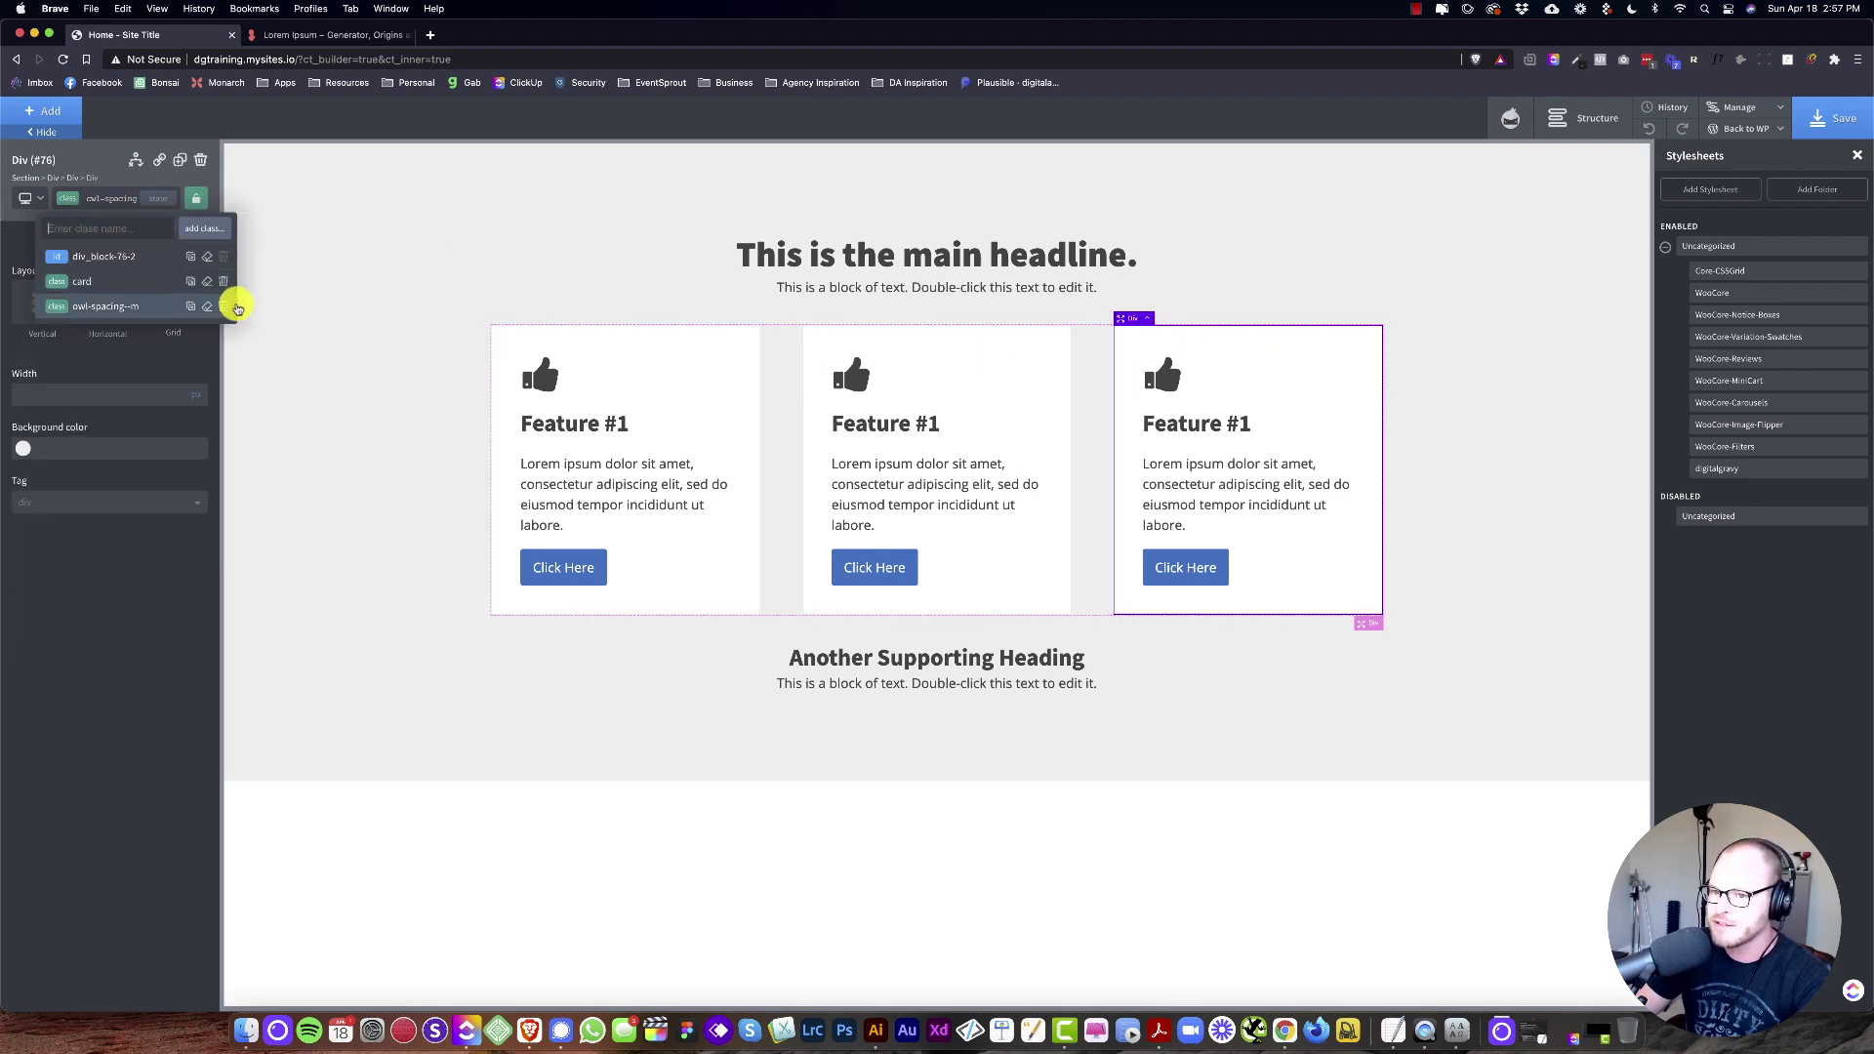
{"action": "left_click", "coordinate": [230, 301]}
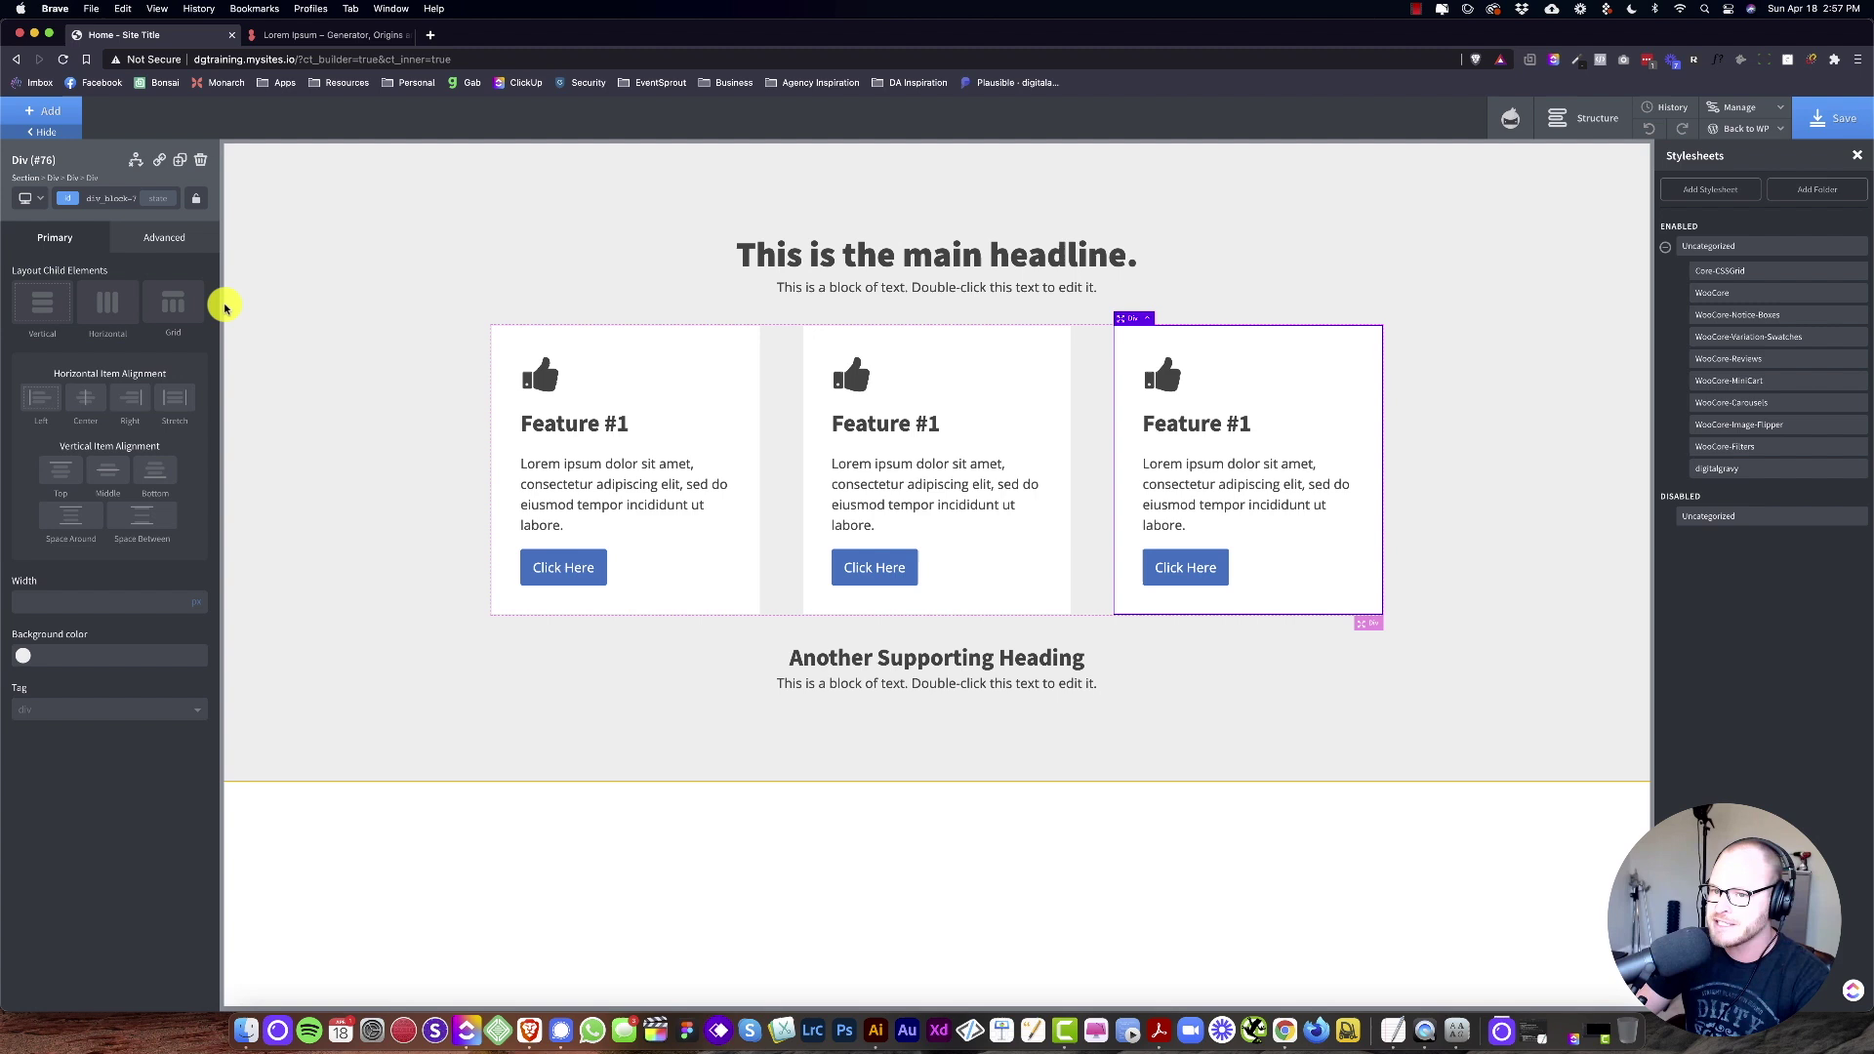
Step: Open the digitalgravy stylesheet and examine the .card > * + * spacing rule
{"action": "left_click", "coordinate": [1725, 469]}
{"action": "left_click", "coordinate": [98, 357]}
{"action": "left_click_drag", "start_coordinate": [98, 357], "coordinate": [16, 334]}
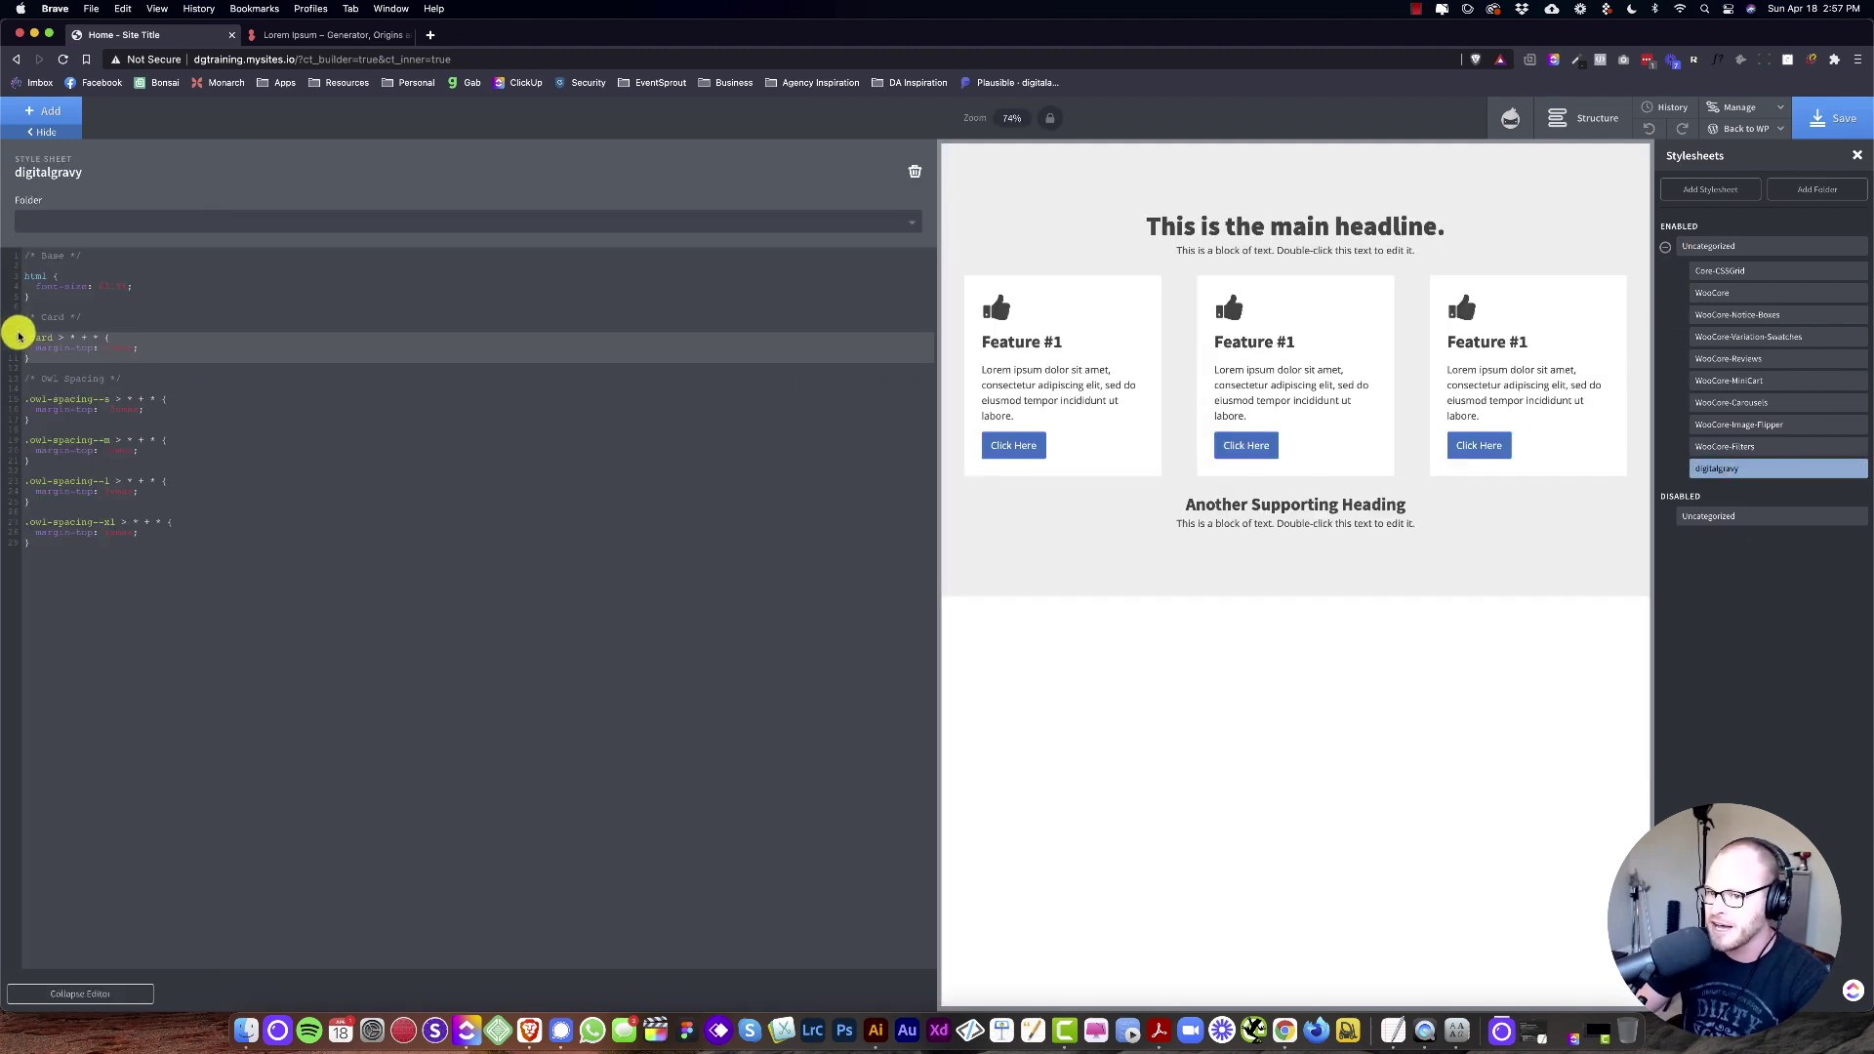
{"action": "left_click", "coordinate": [322, 330]}
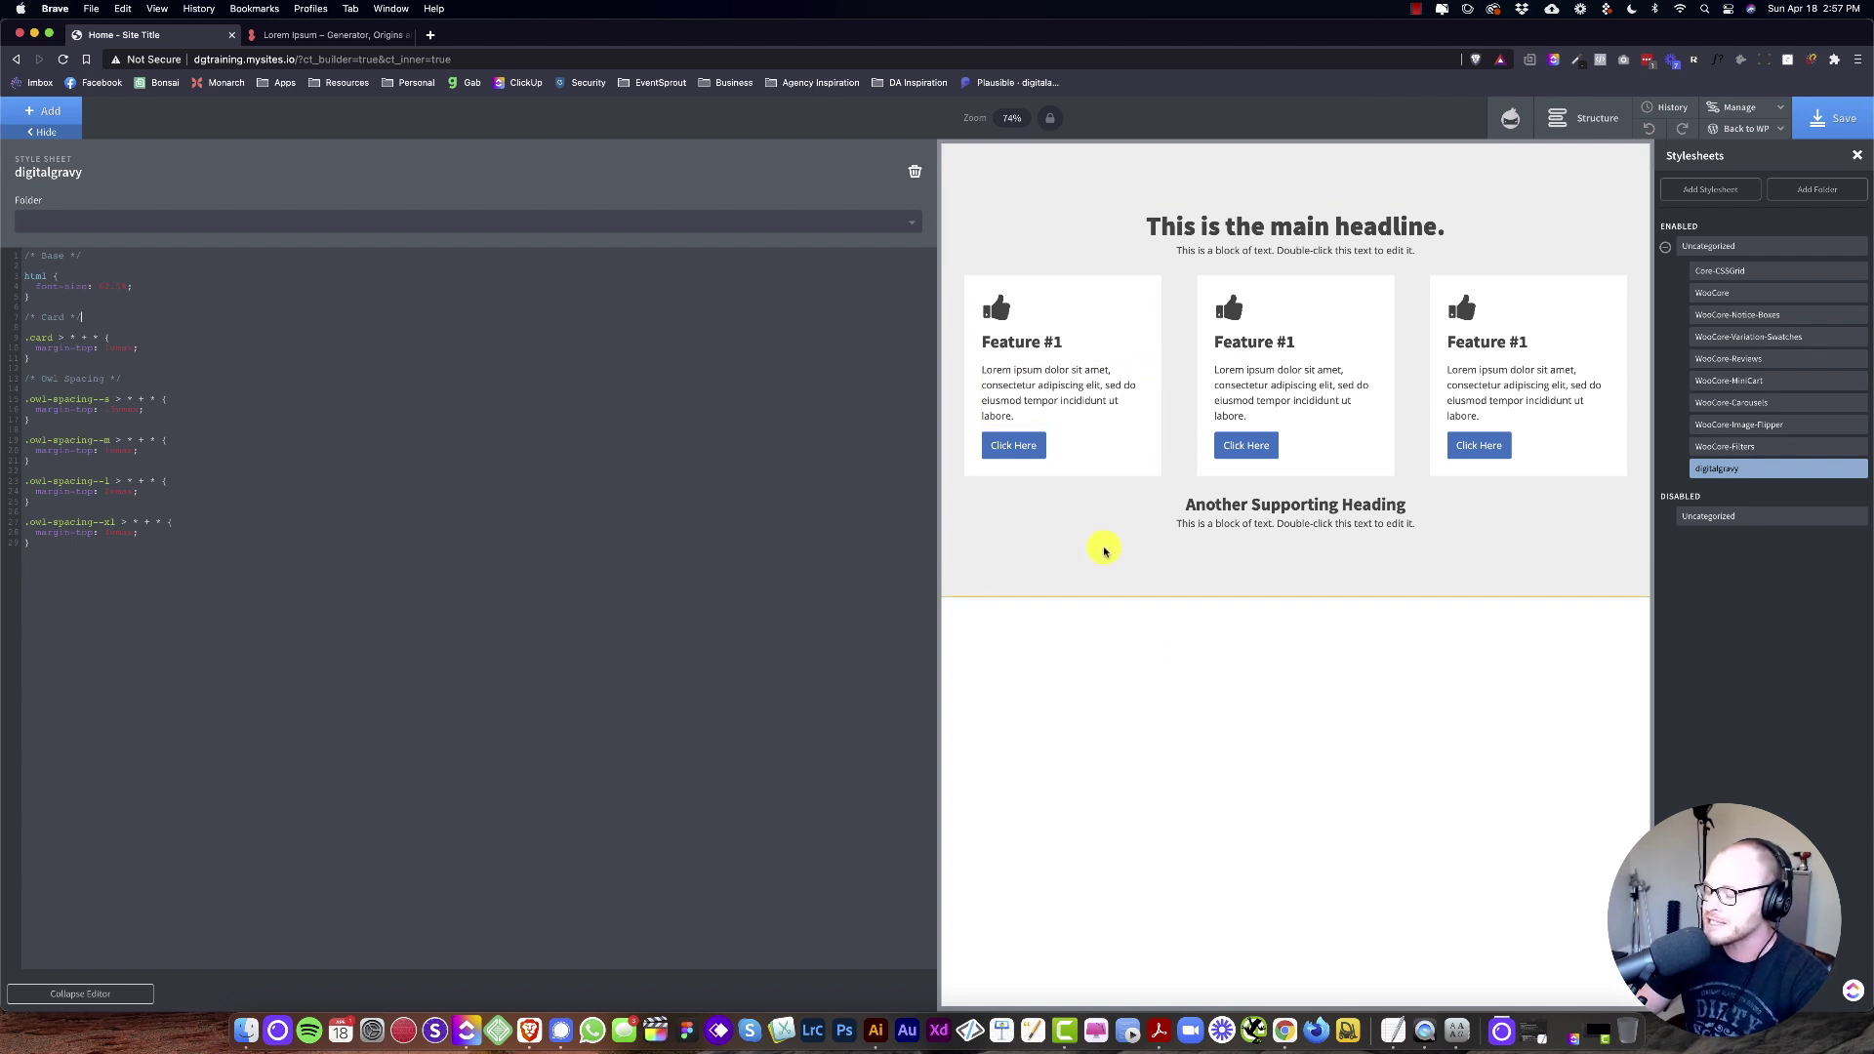
{"action": "left_click", "coordinate": [1096, 586]}
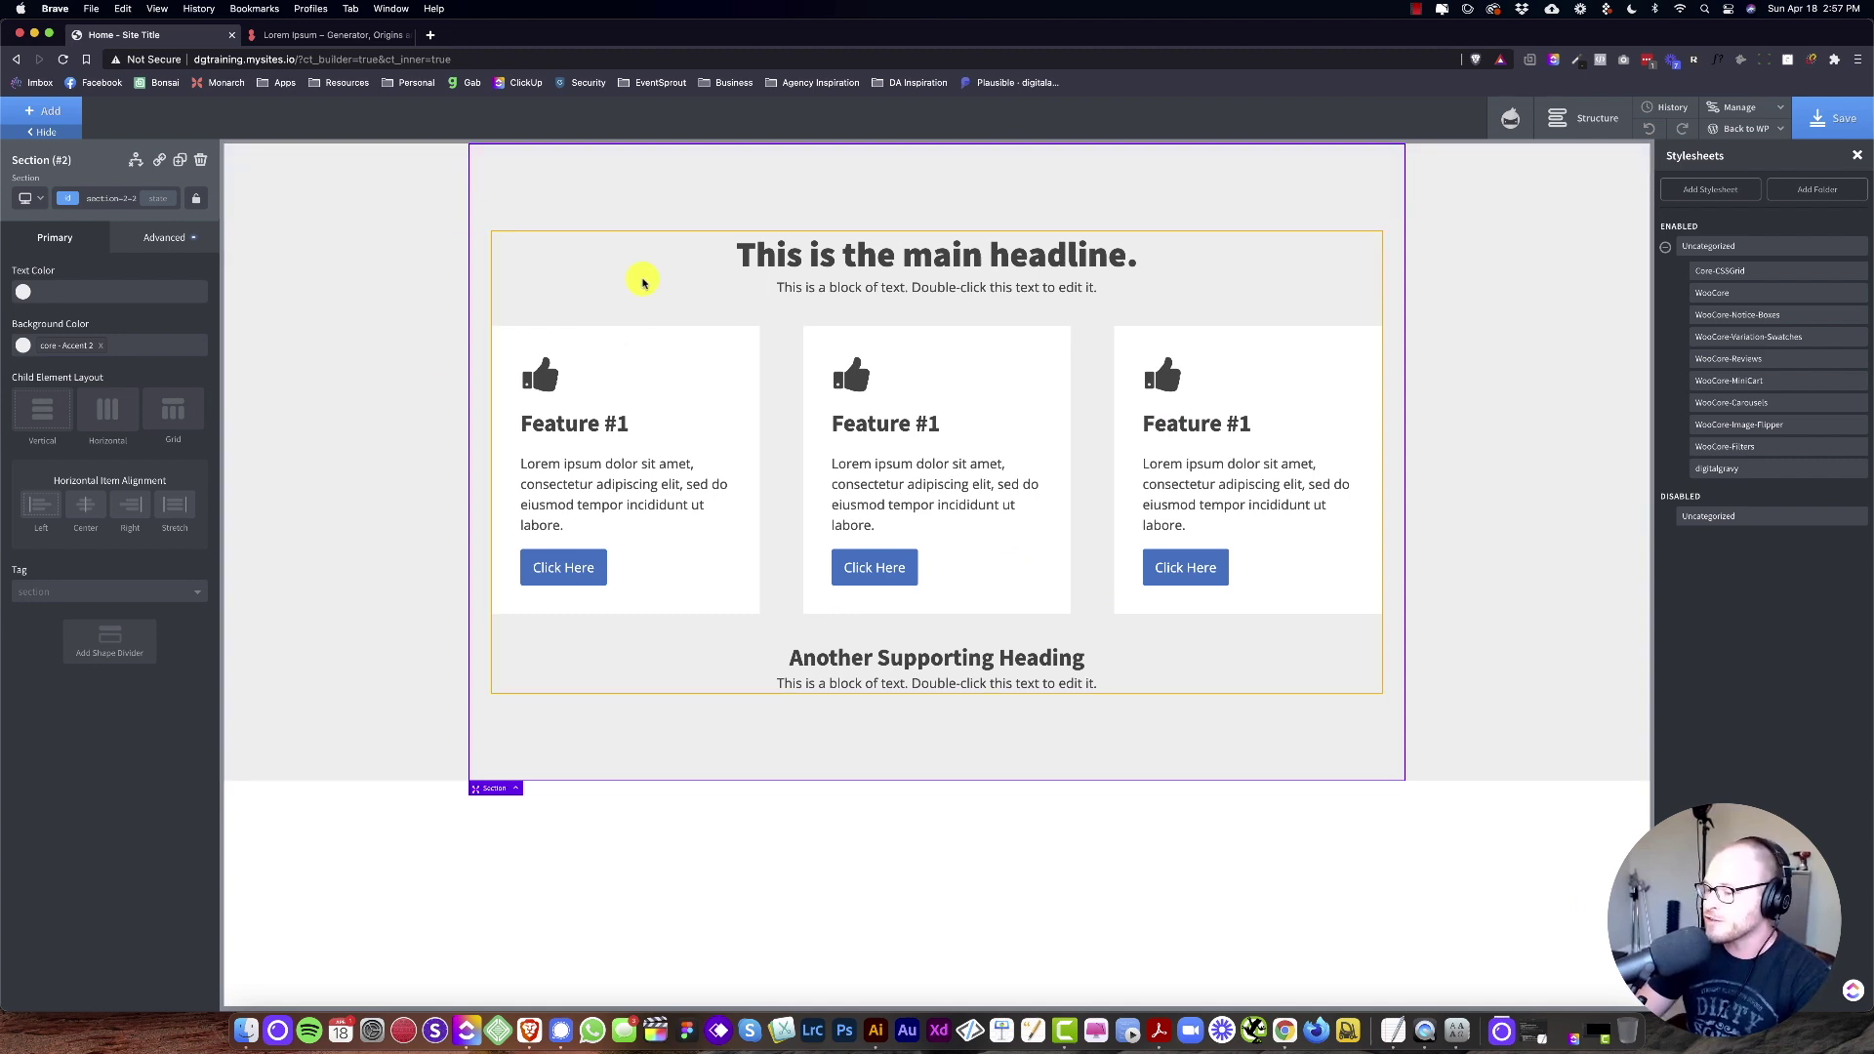
{"action": "scroll", "coordinate": [387, 230], "scroll_direction": "down", "scroll_amount": 2}
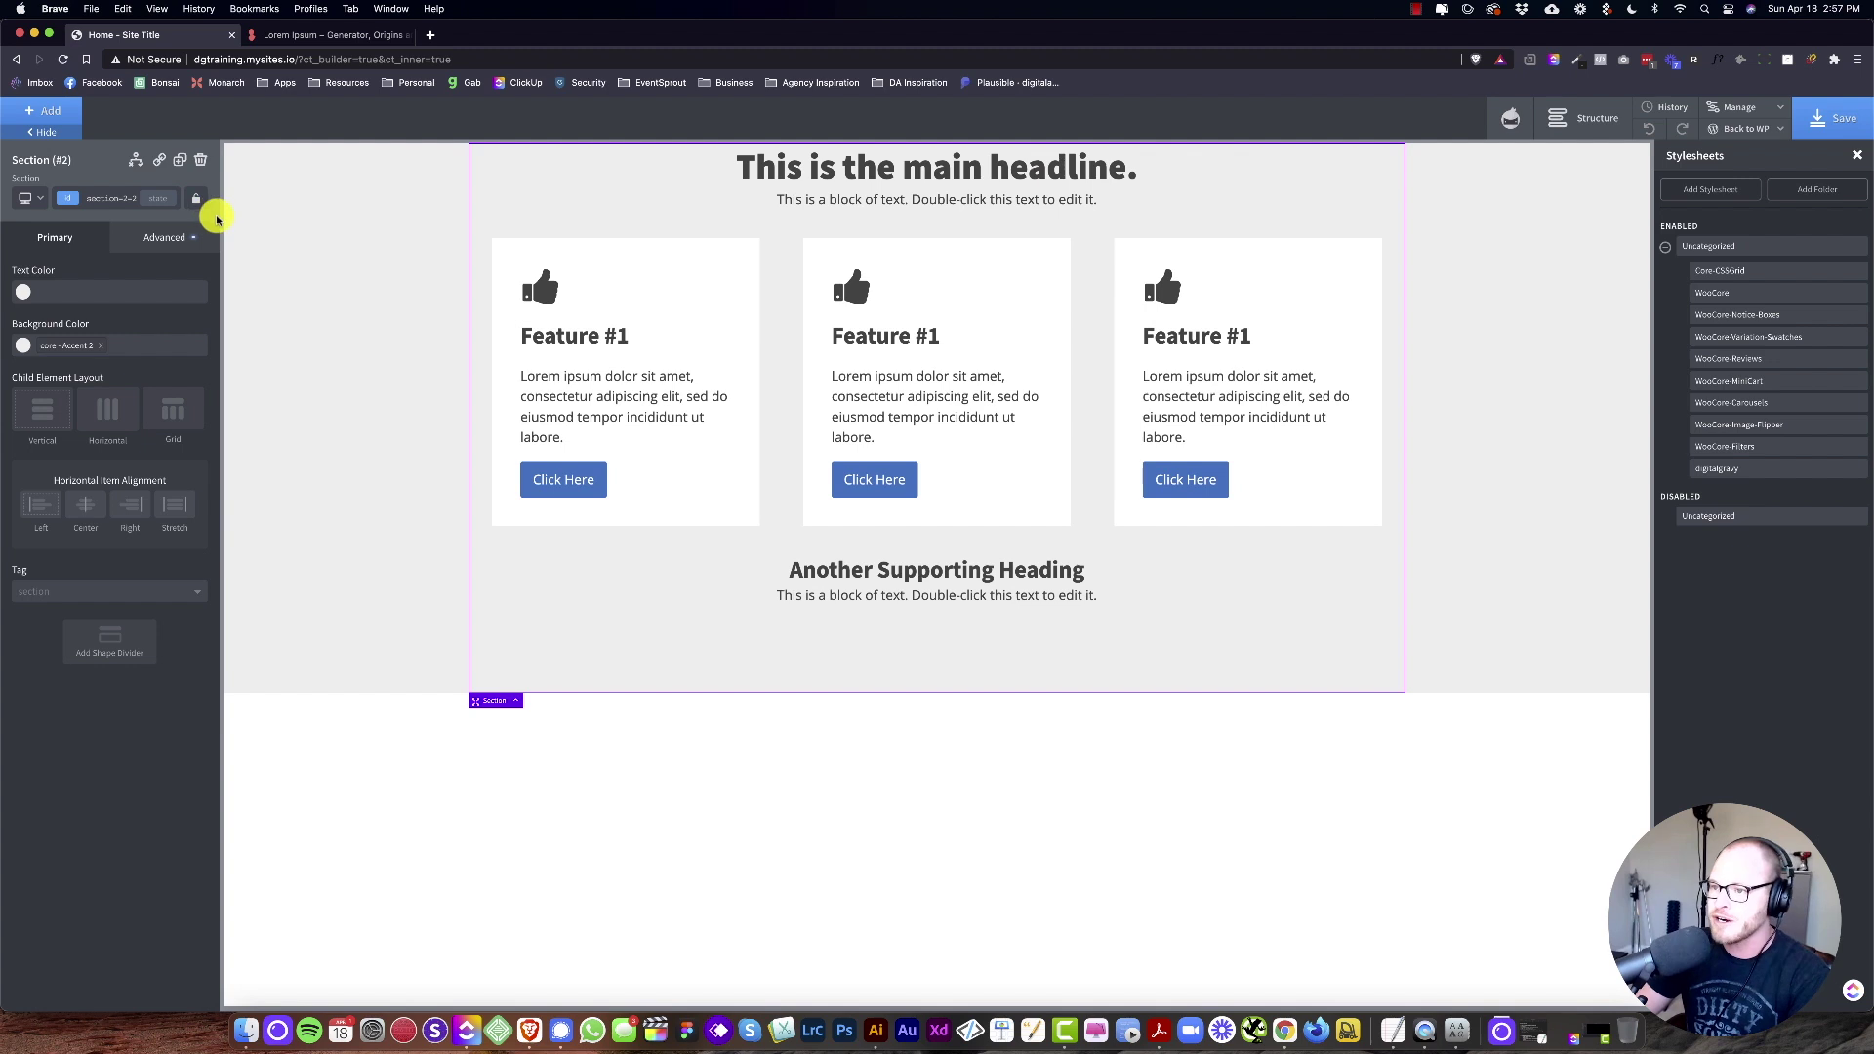
{"action": "left_click", "coordinate": [179, 161]}
{"action": "scroll", "coordinate": [635, 498], "scroll_direction": "down", "scroll_amount": 2}
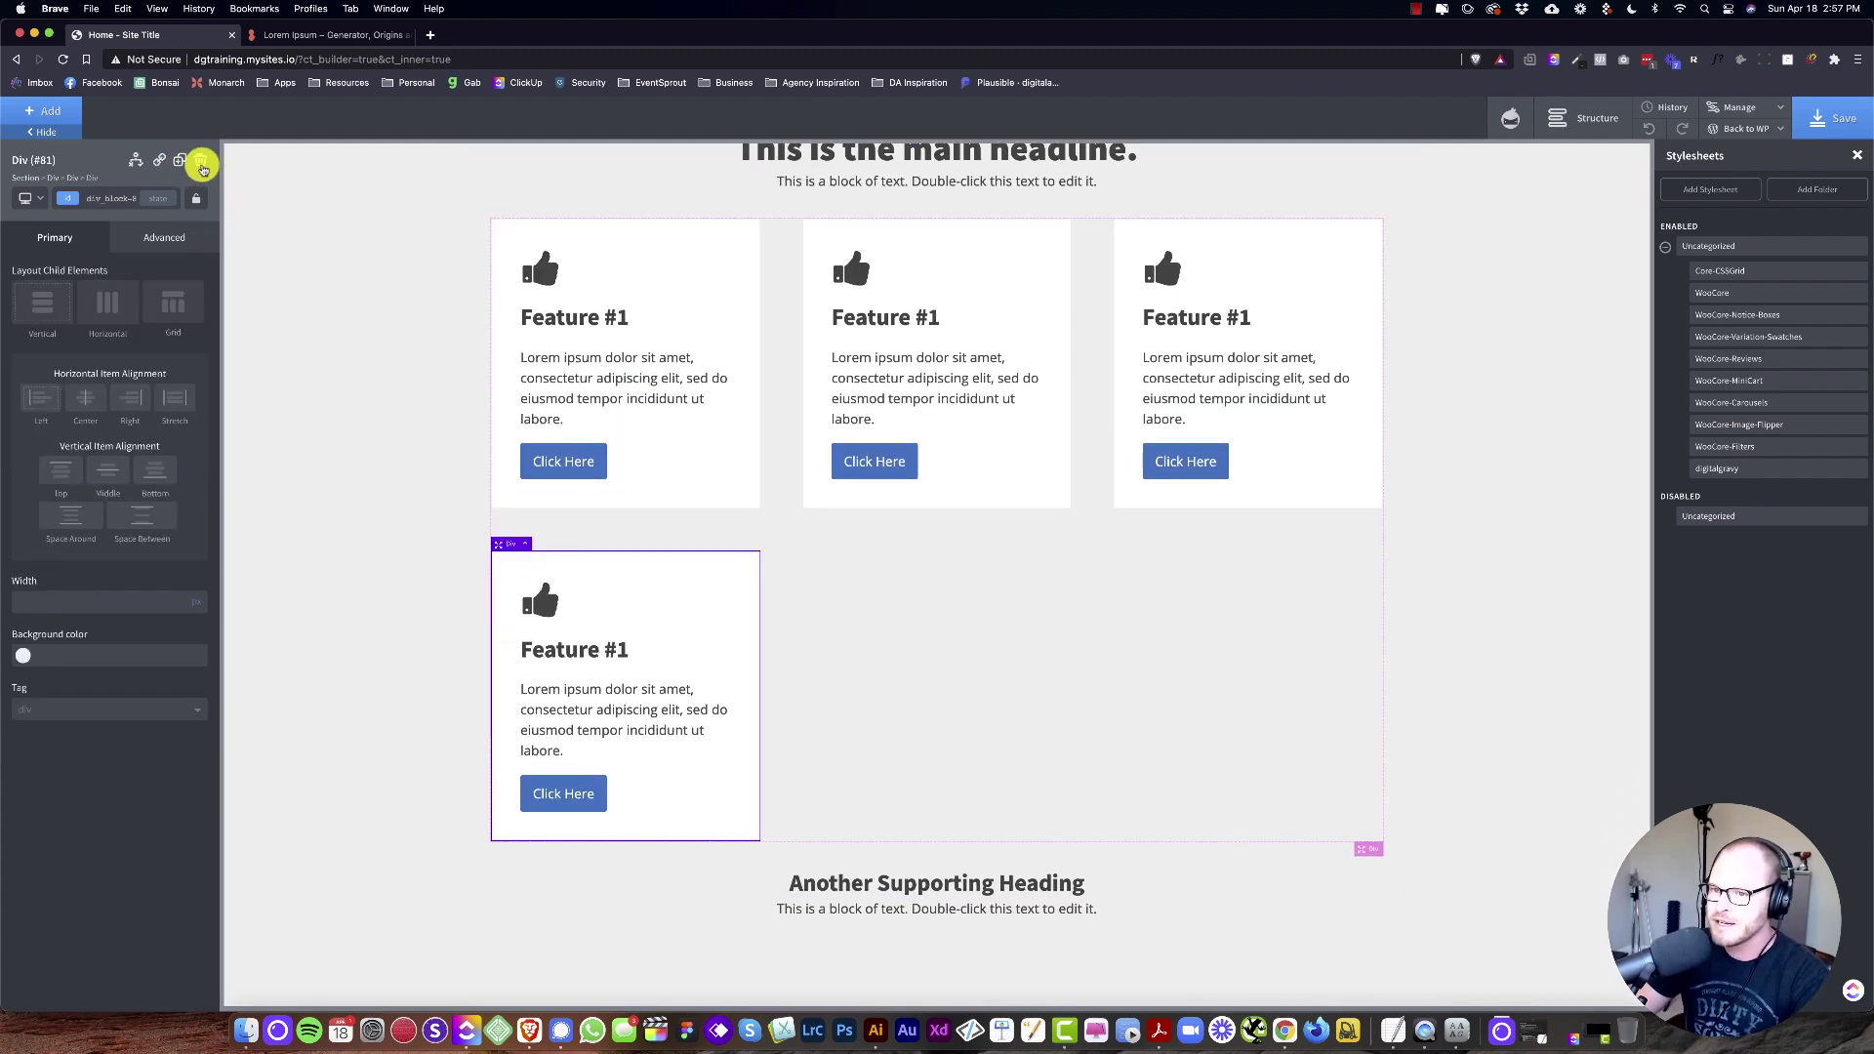
{"action": "left_click", "coordinate": [200, 160]}
Step: Select the whole section in the page structure, collapse it and duplicate it
{"action": "left_click", "coordinate": [1615, 125]}
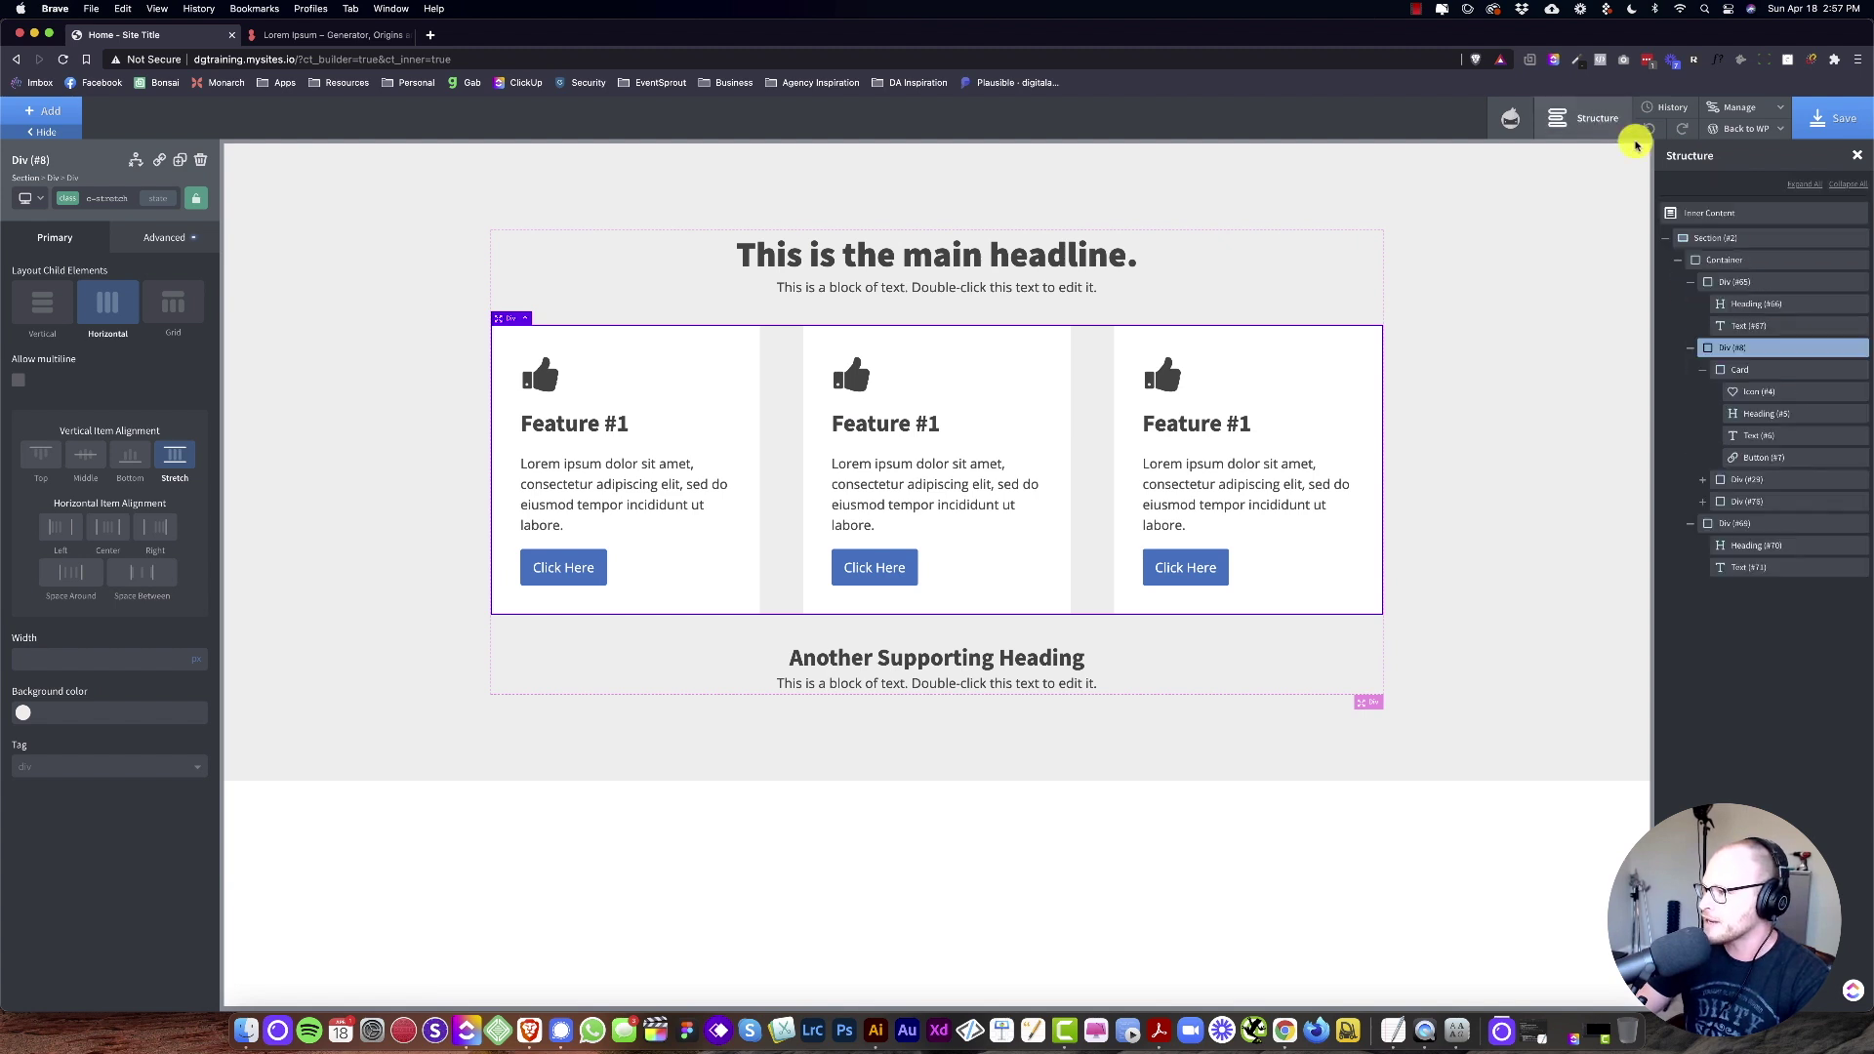
{"action": "left_click", "coordinate": [1720, 241]}
{"action": "left_click", "coordinate": [1665, 239]}
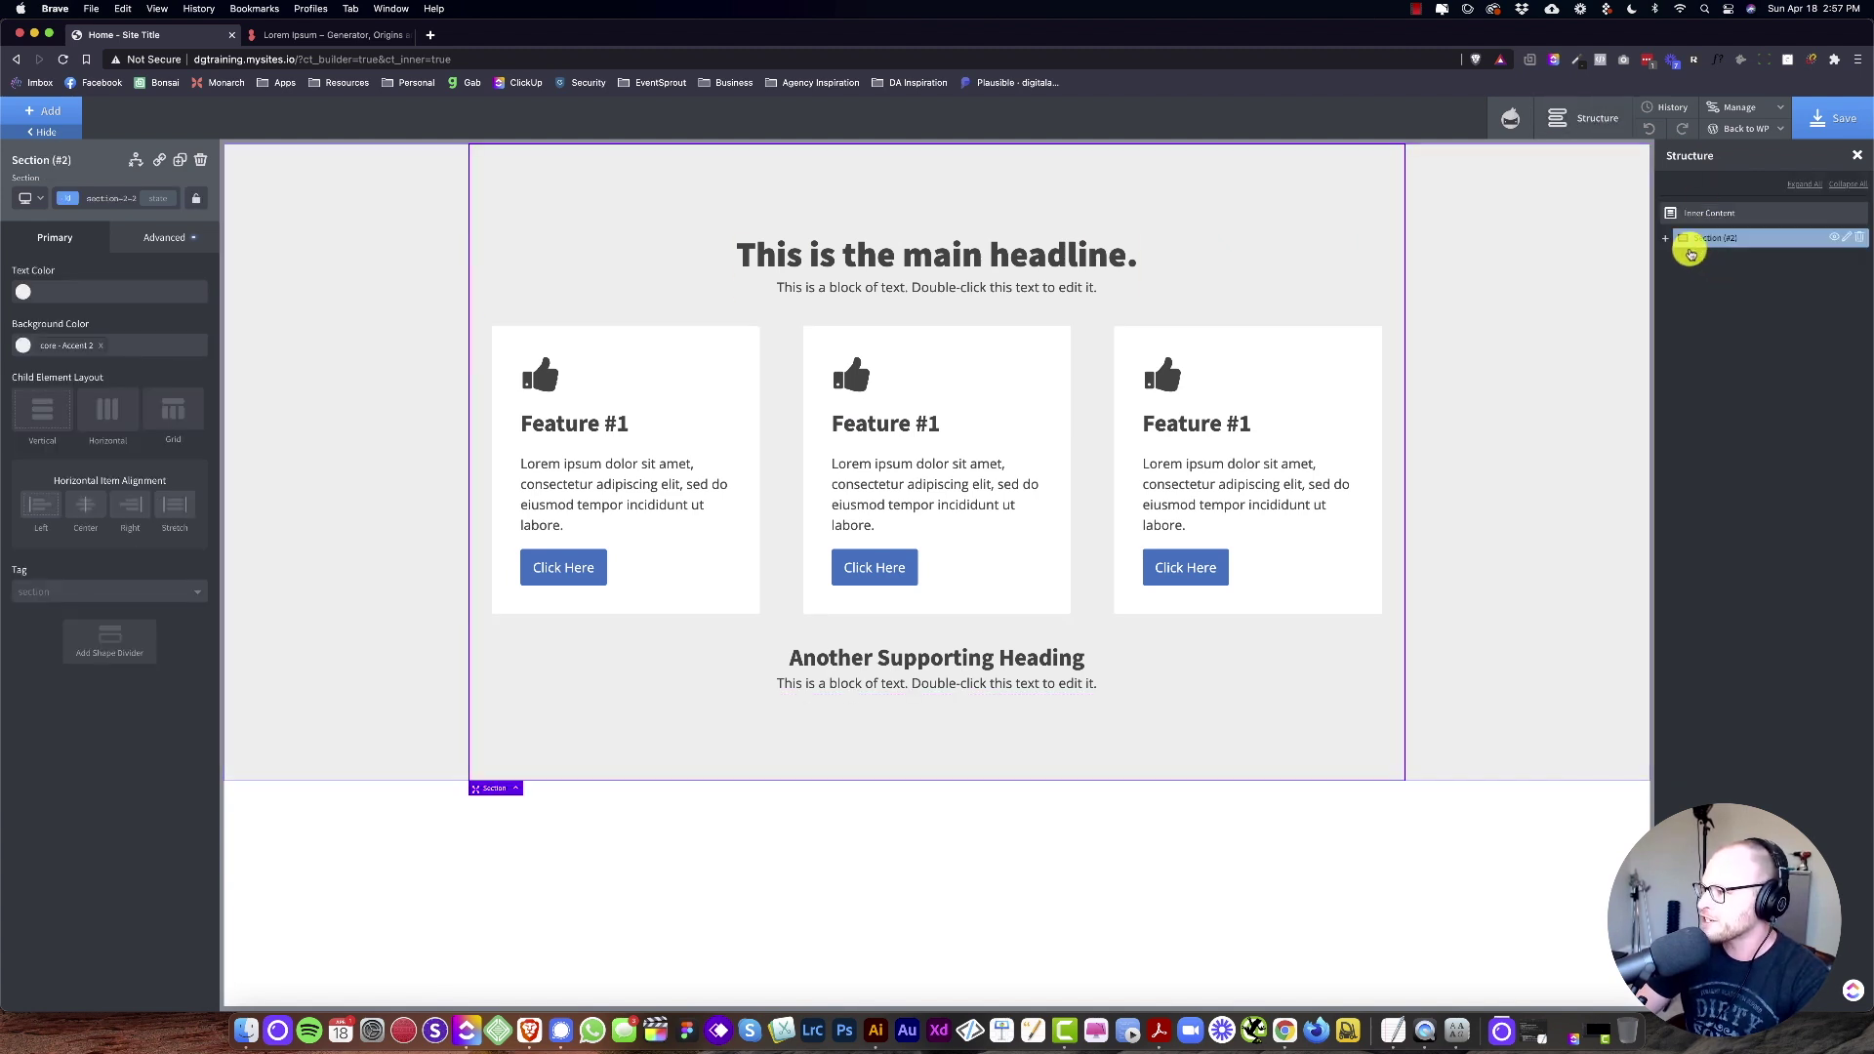
{"action": "left_click", "coordinate": [180, 161]}
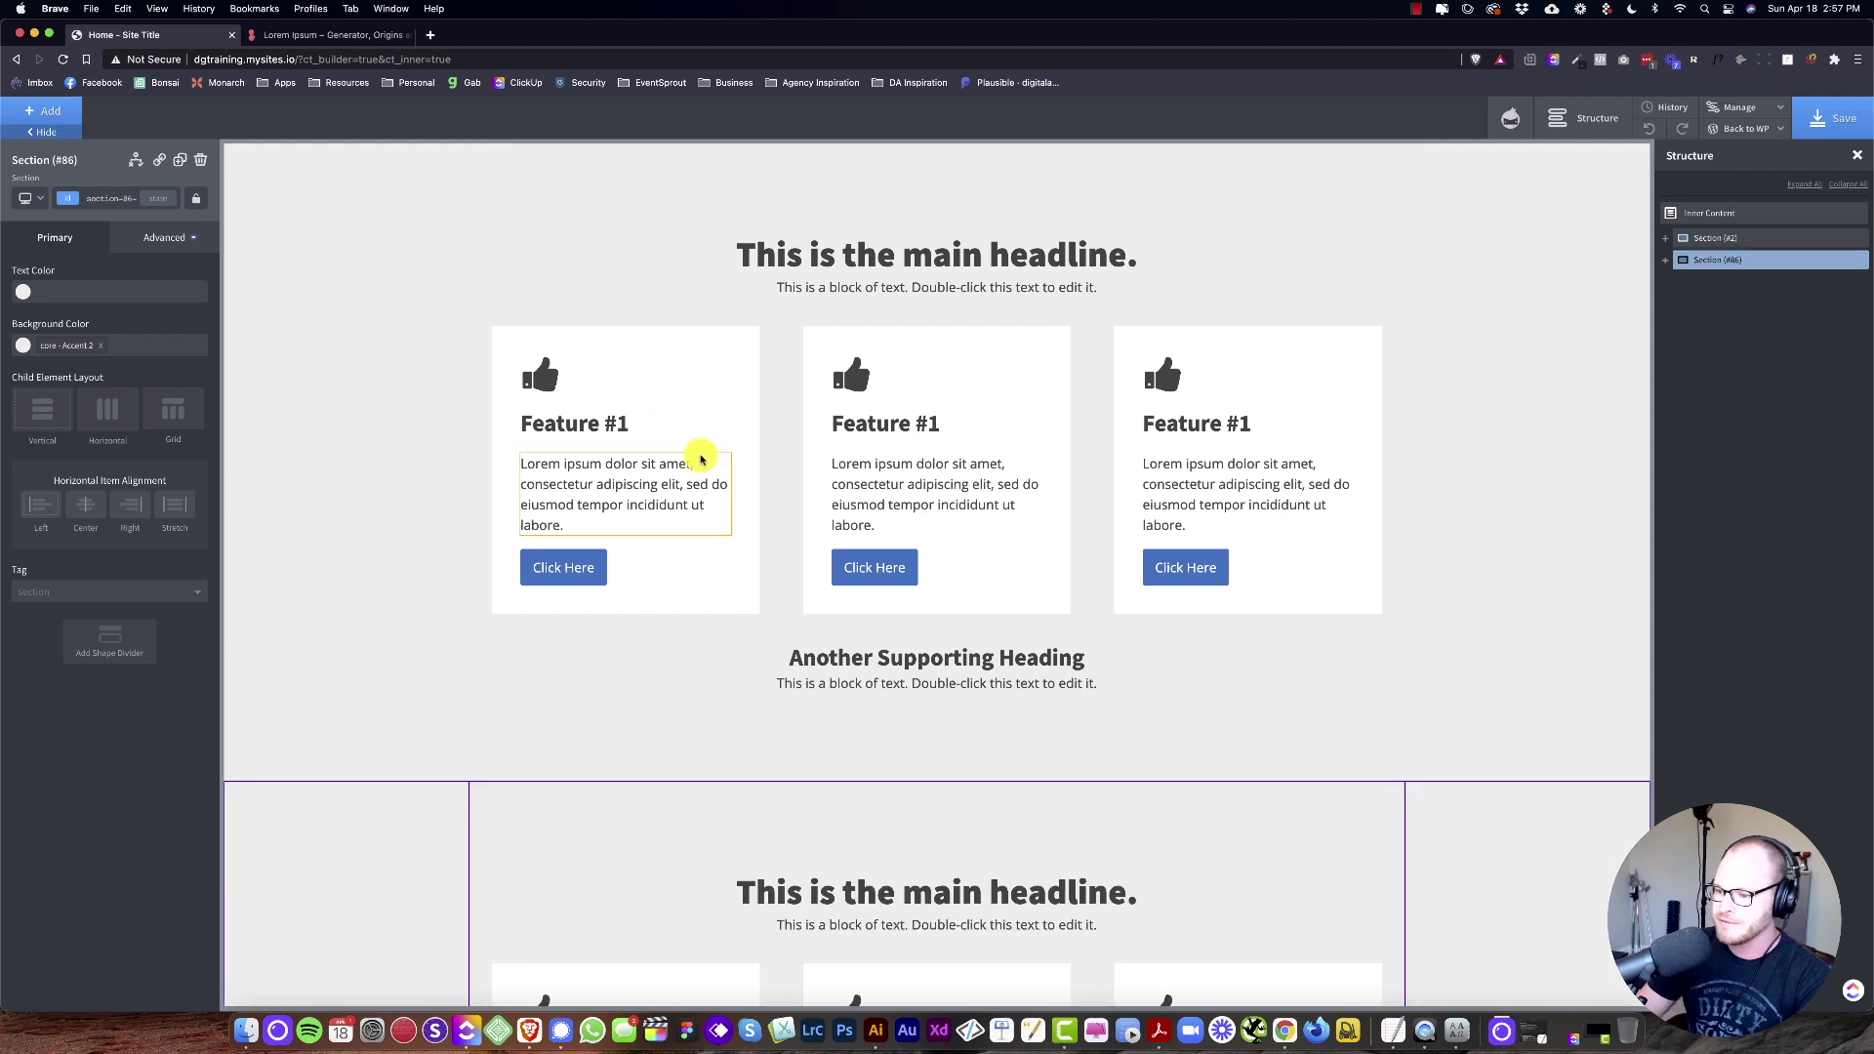
Step: Move the duplicated section's three divs out of its container, remove the container and place the main headline div above the card row
{"action": "left_click", "coordinate": [1665, 260]}
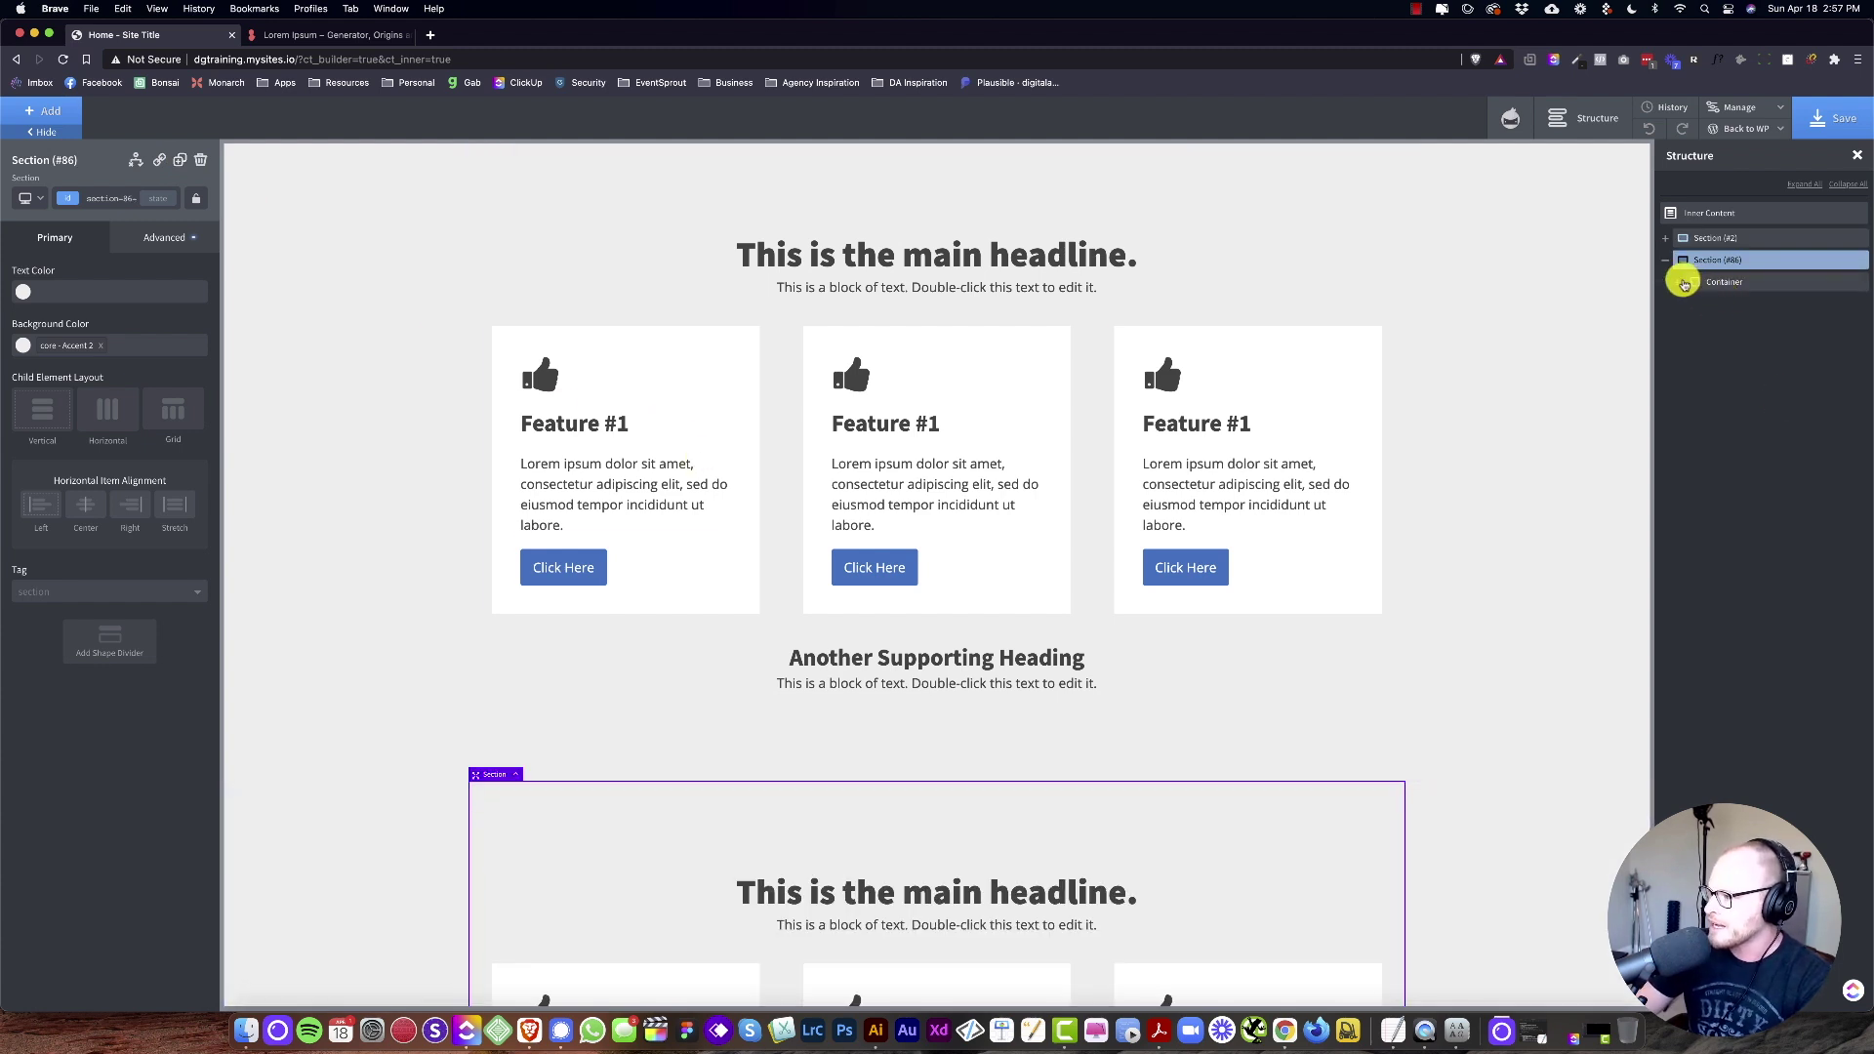
{"action": "left_click", "coordinate": [1678, 282]}
{"action": "mouse_move", "coordinate": [1715, 282]}
{"action": "left_mouse_down"}
{"action": "mouse_move", "coordinate": [1723, 350]}
{"action": "mouse_move", "coordinate": [1721, 311]}
{"action": "left_mouse_up"}
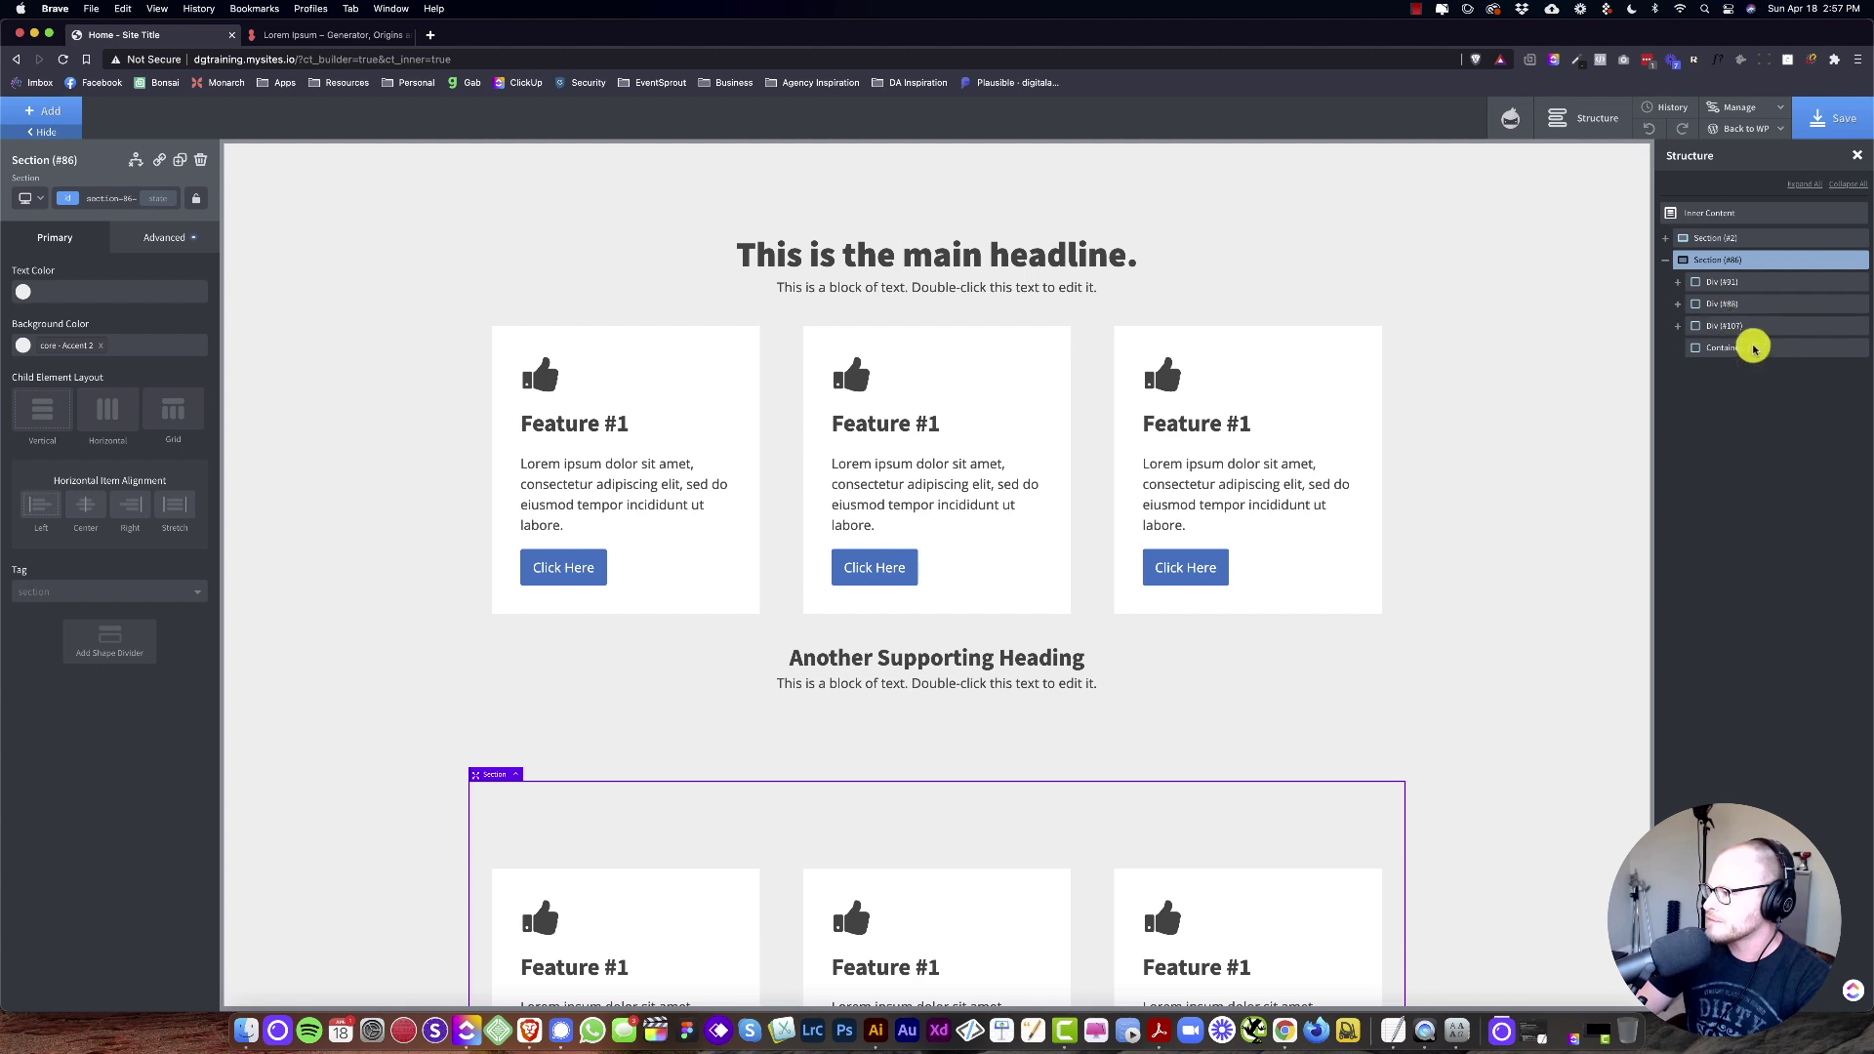
{"action": "scroll", "coordinate": [1021, 657], "scroll_direction": "down", "scroll_amount": 4}
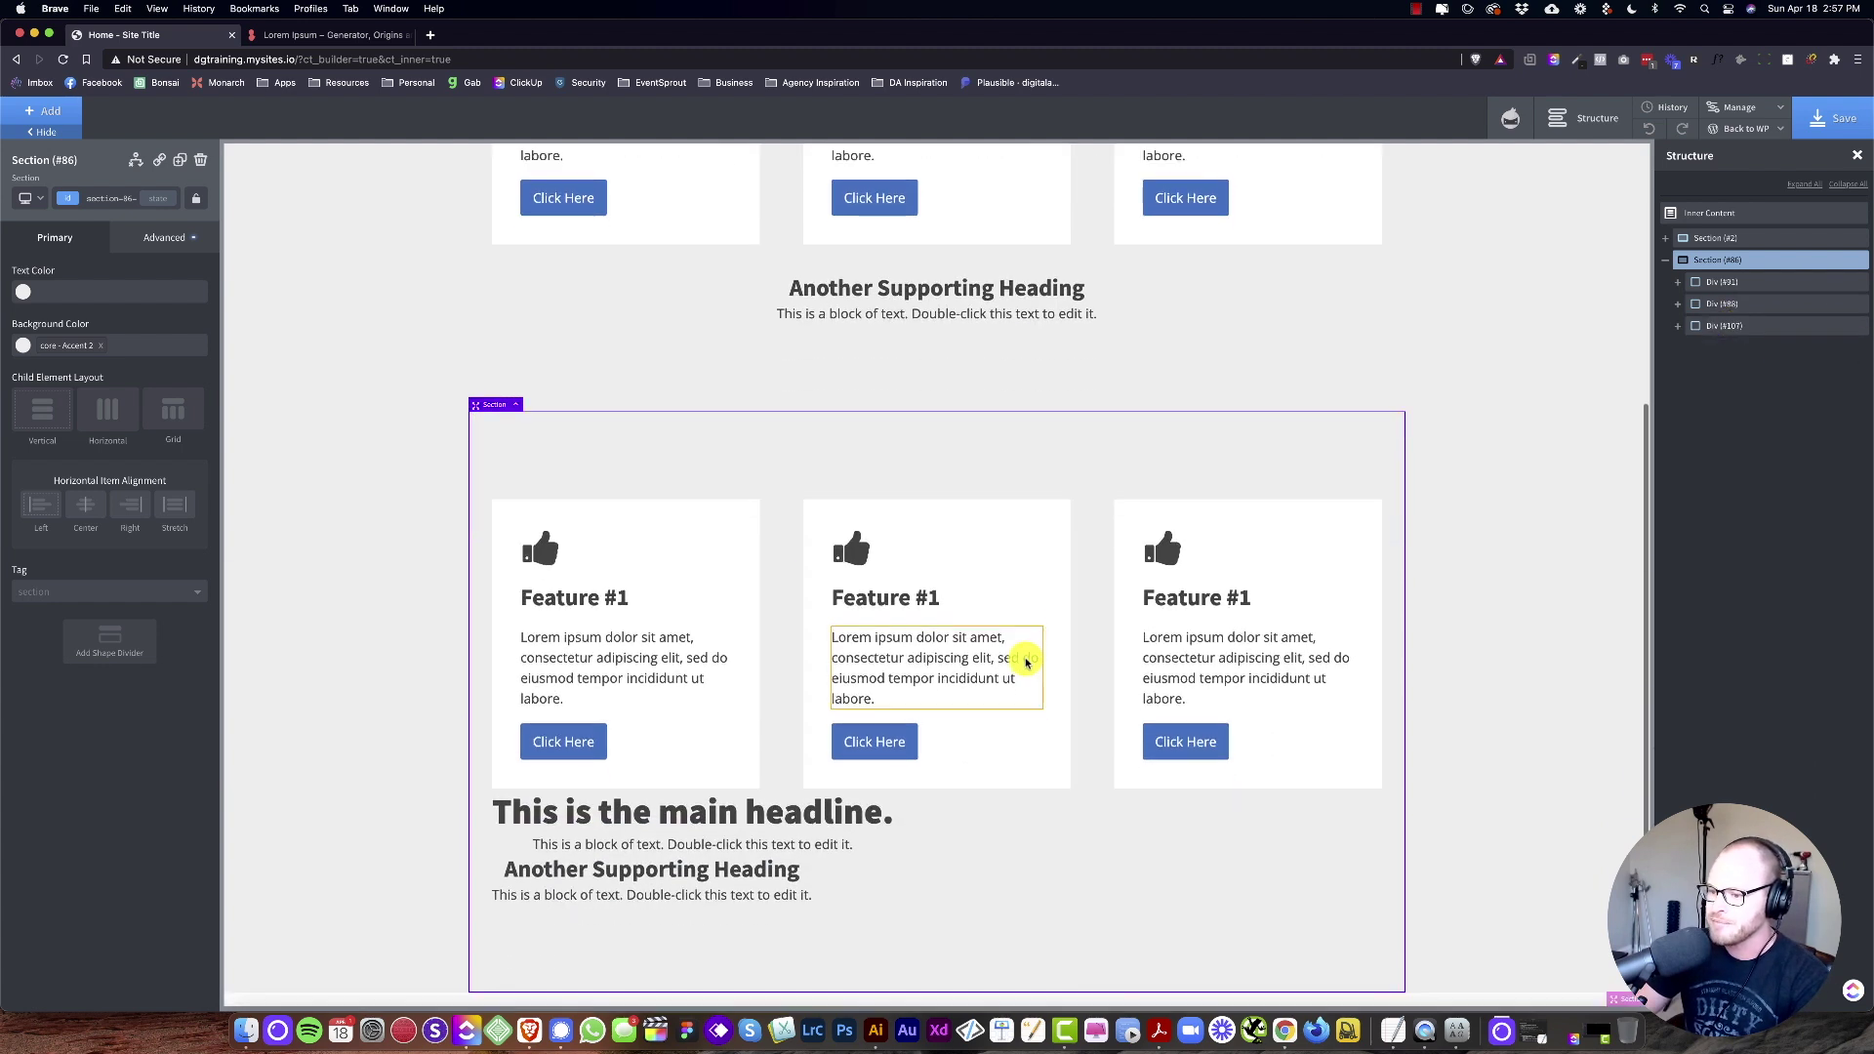
{"action": "left_click_drag", "start_coordinate": [1710, 303], "coordinate": [1713, 280]}
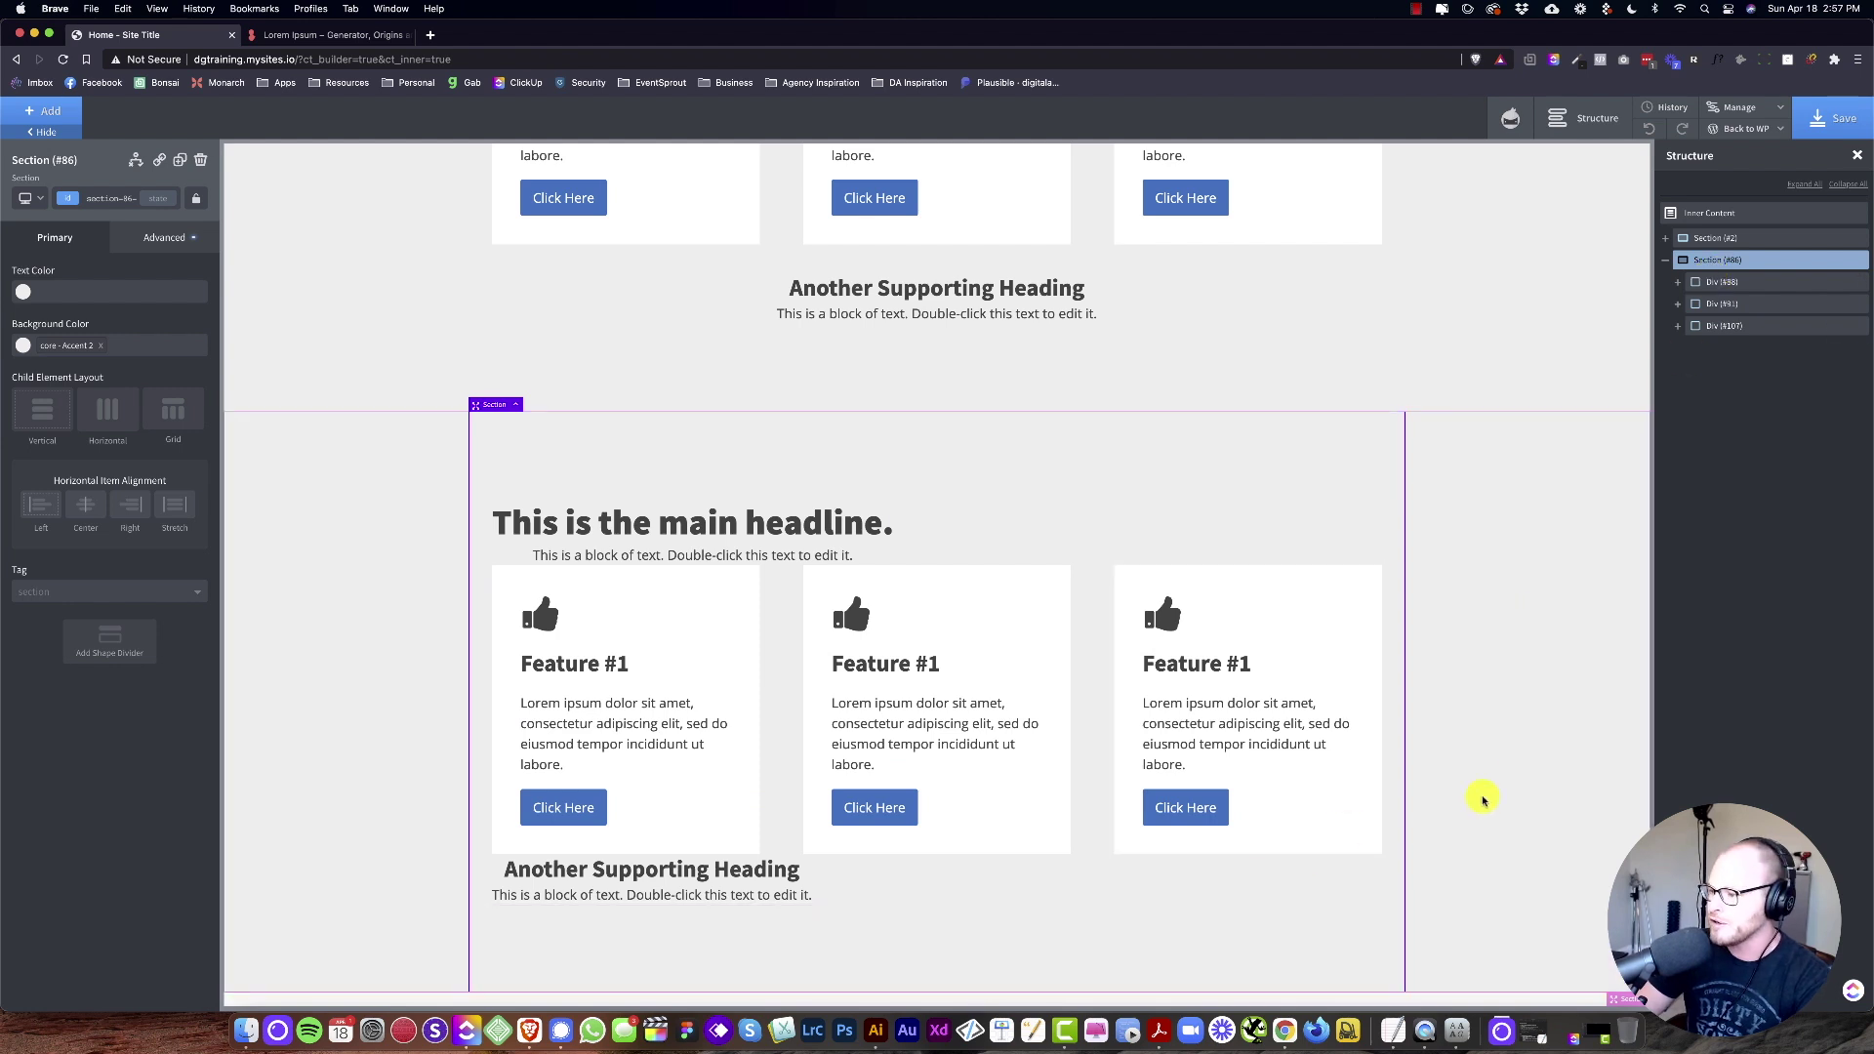
Step: Add the c-center class to the duplicated section
{"action": "left_click", "coordinate": [127, 197]}
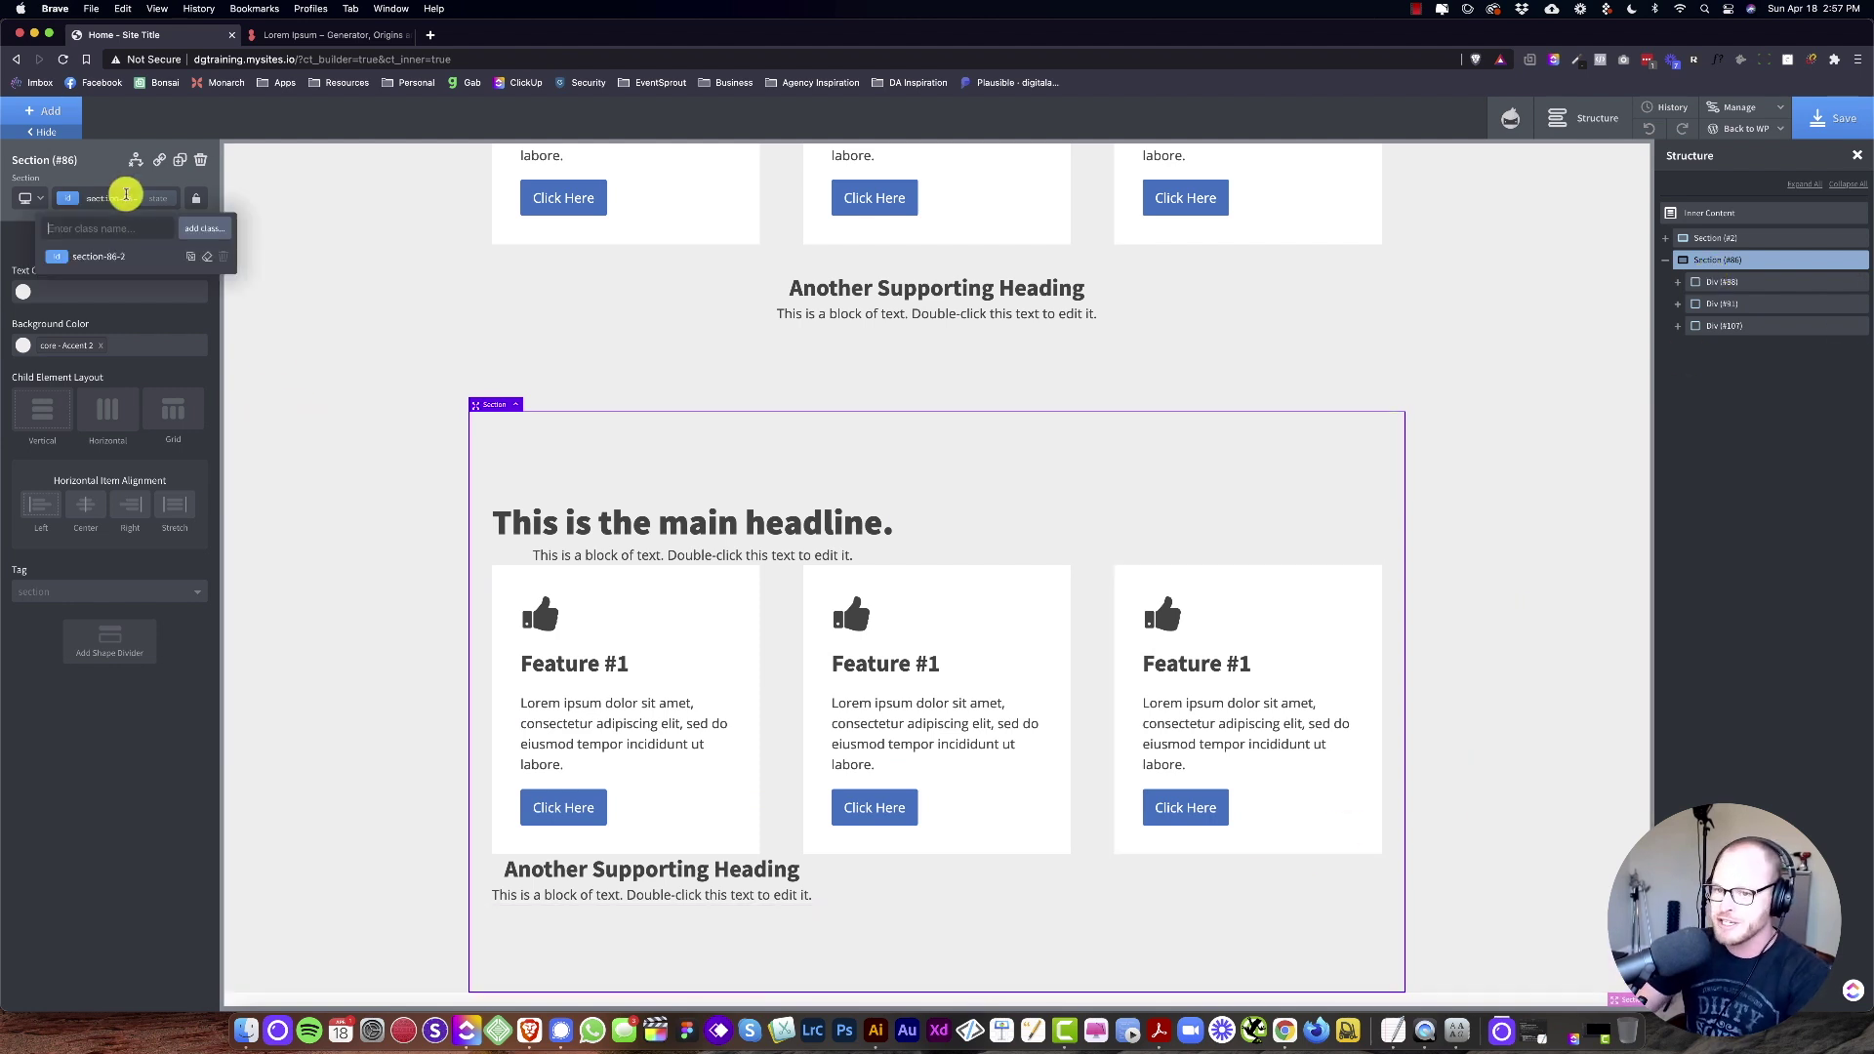
{"action": "type", "text": "center"}
{"action": "left_click", "coordinate": [72, 281]}
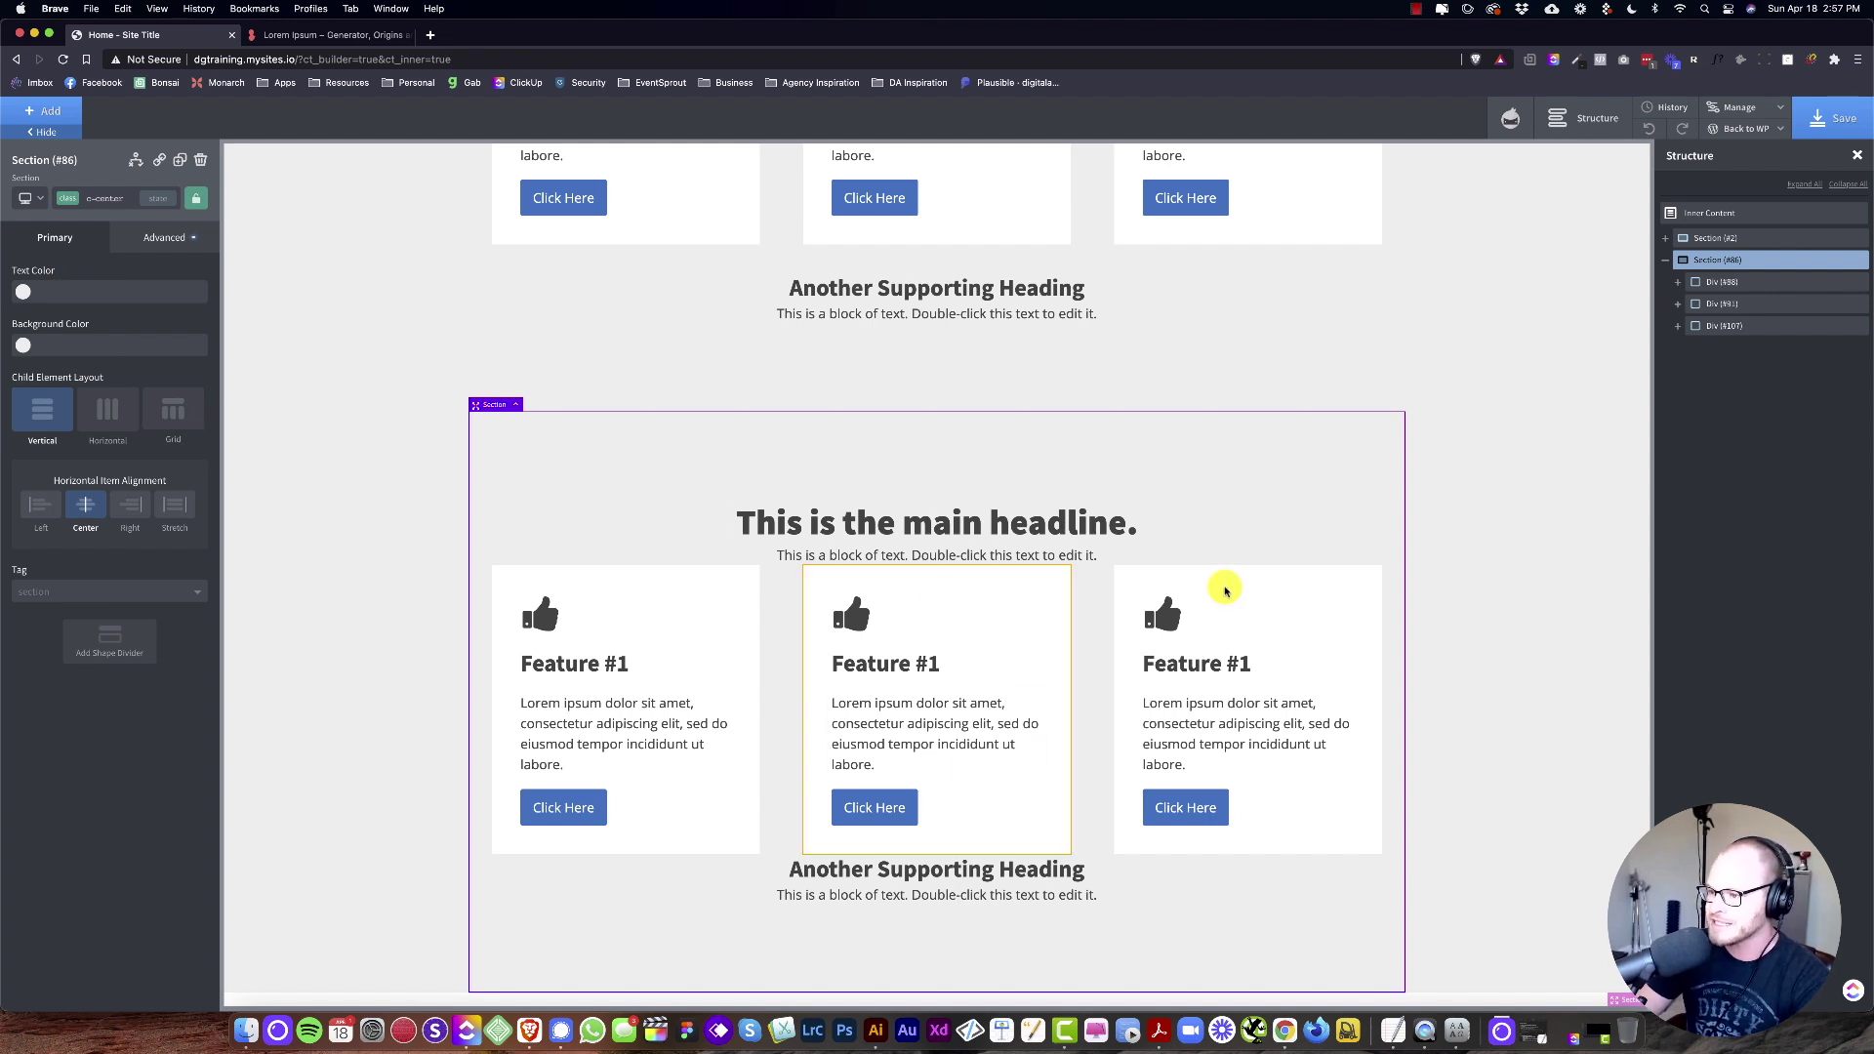
Step: Add the owl-spacing--l class to the duplicated section
{"action": "left_click", "coordinate": [109, 198]}
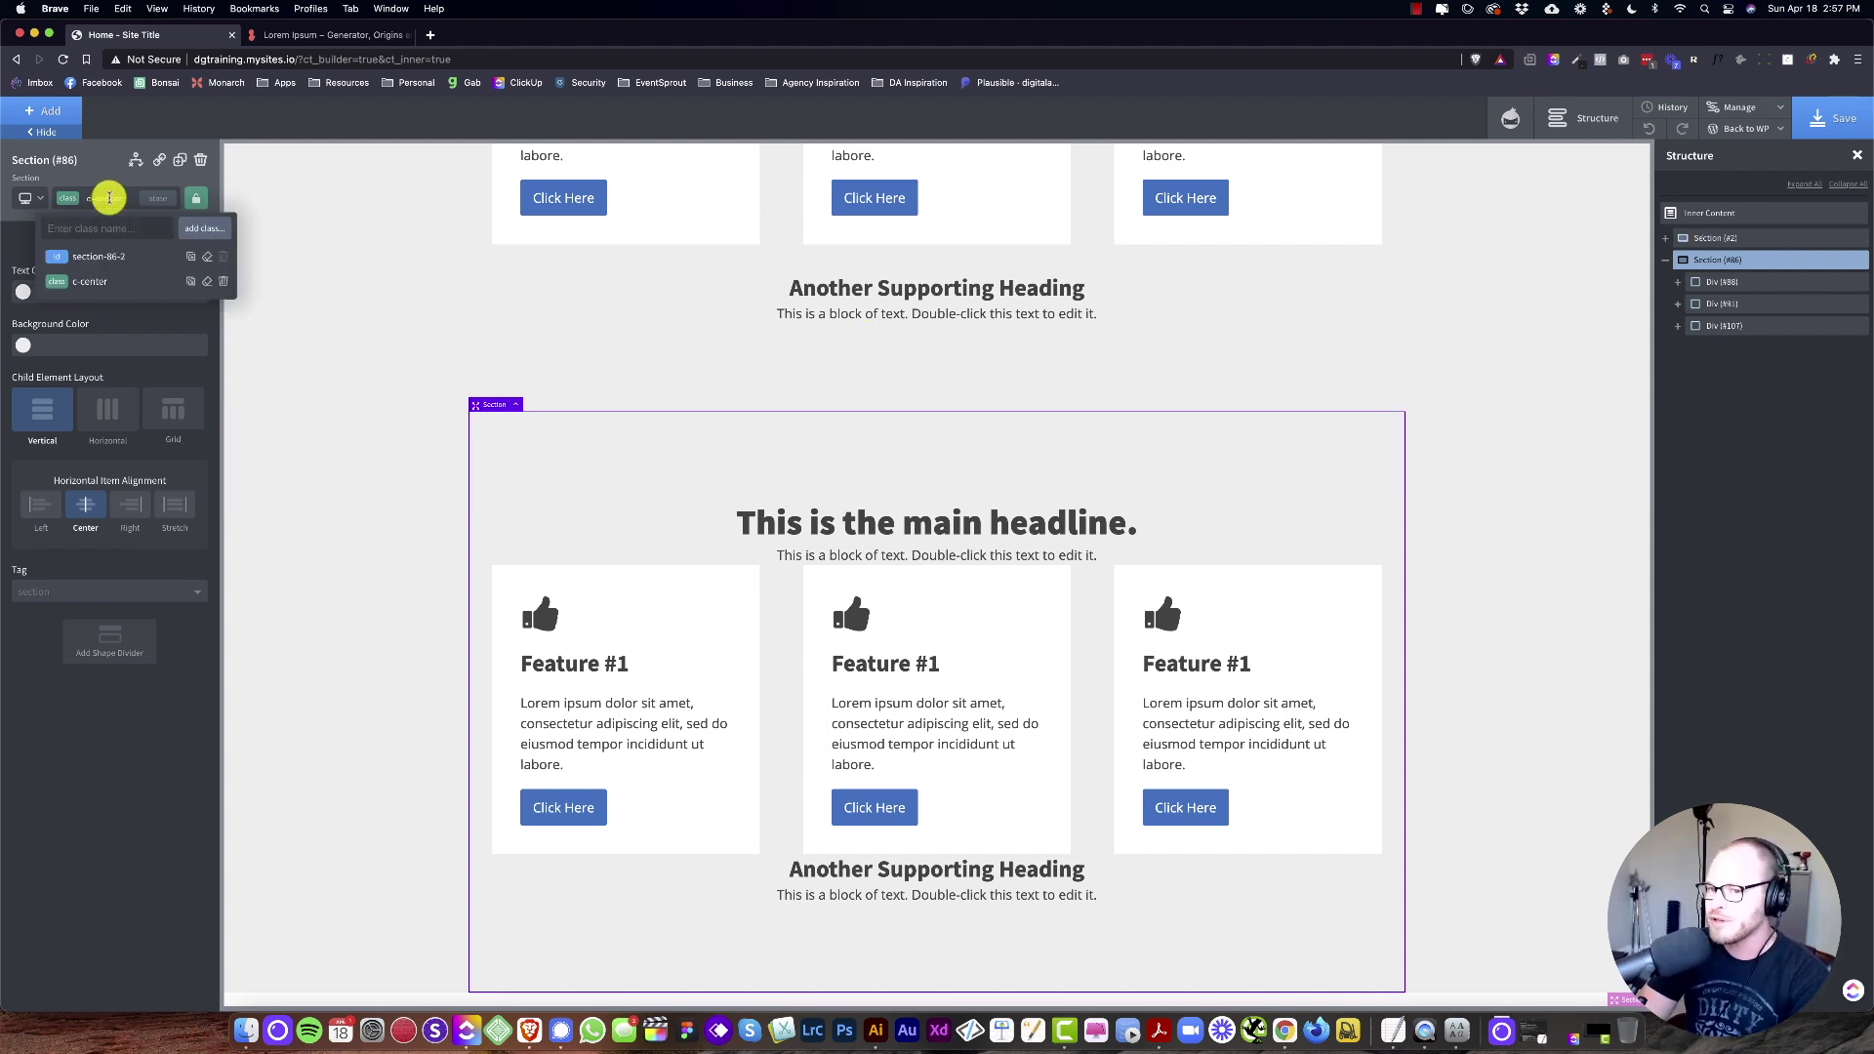
{"action": "type", "text": "owl-spacing-"}
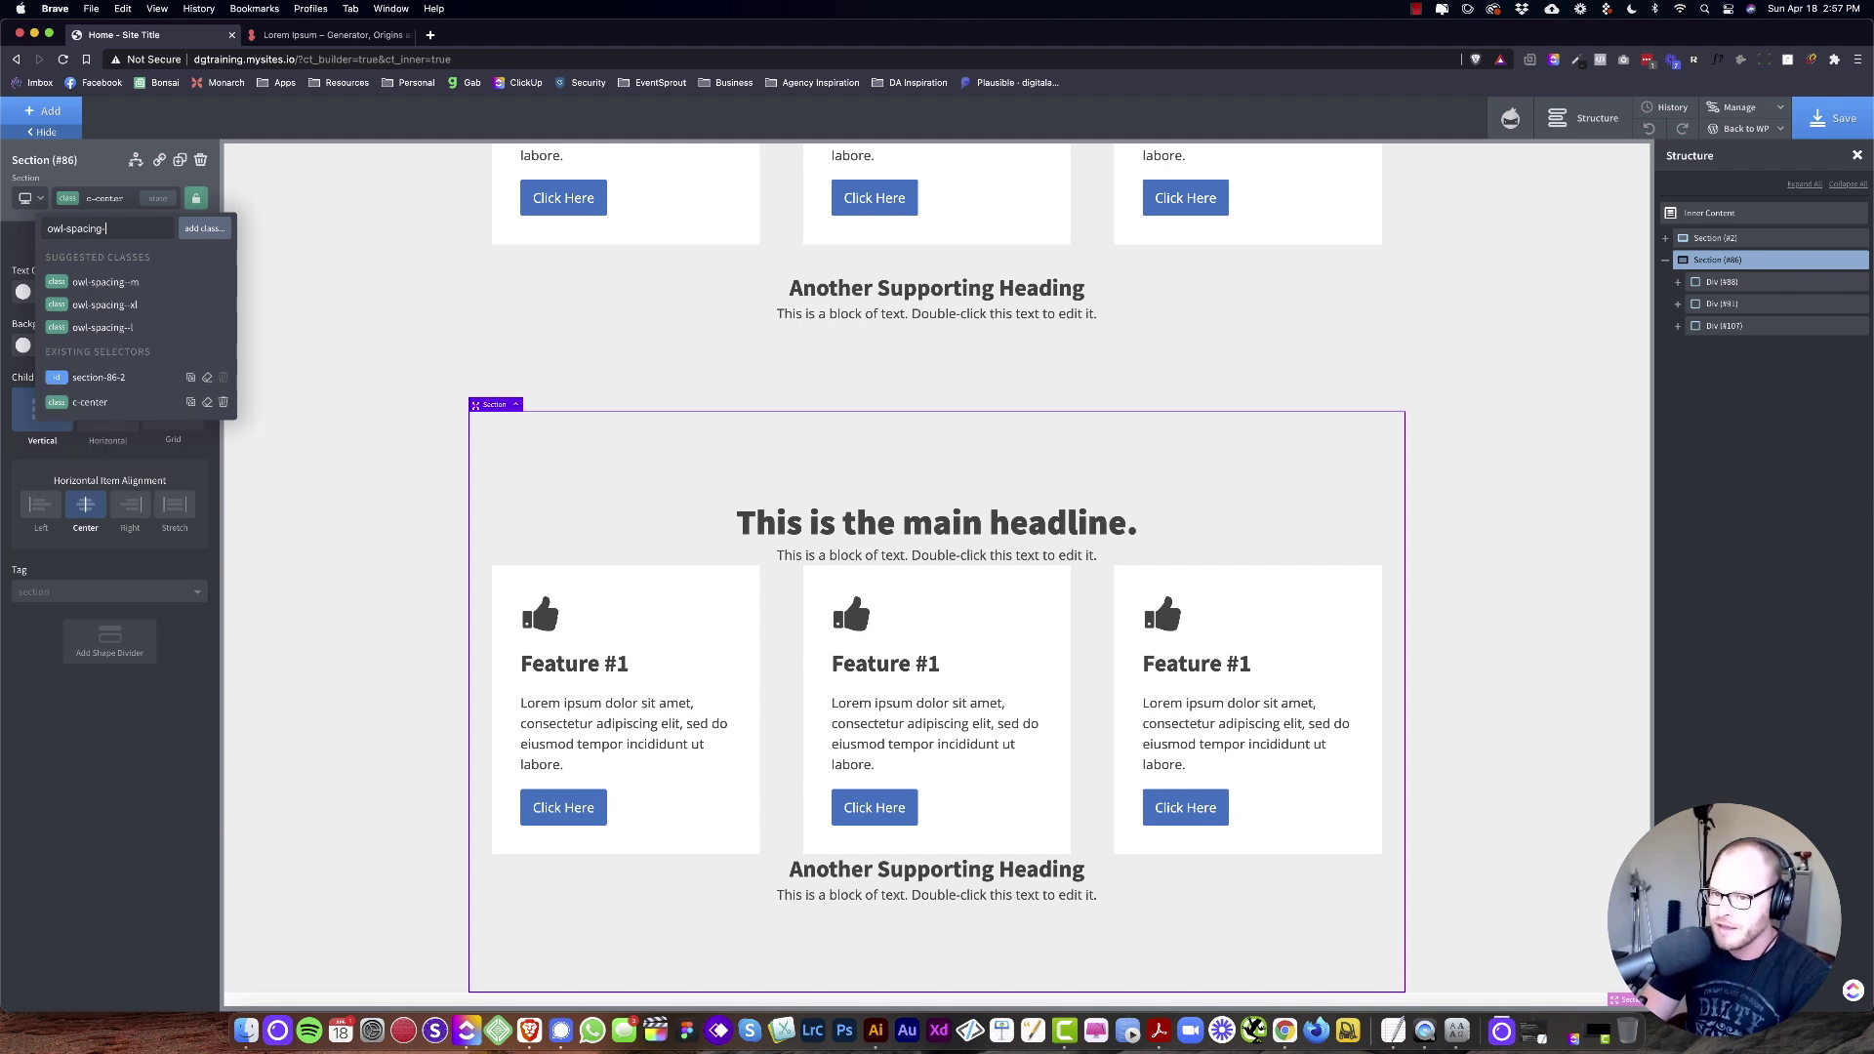
{"action": "type", "text": "xl"}
{"action": "key", "text": "BackSpace"}
{"action": "type", "text": "l"}
{"action": "key", "text": "BackSpace"}
{"action": "type", "text": "-l"}
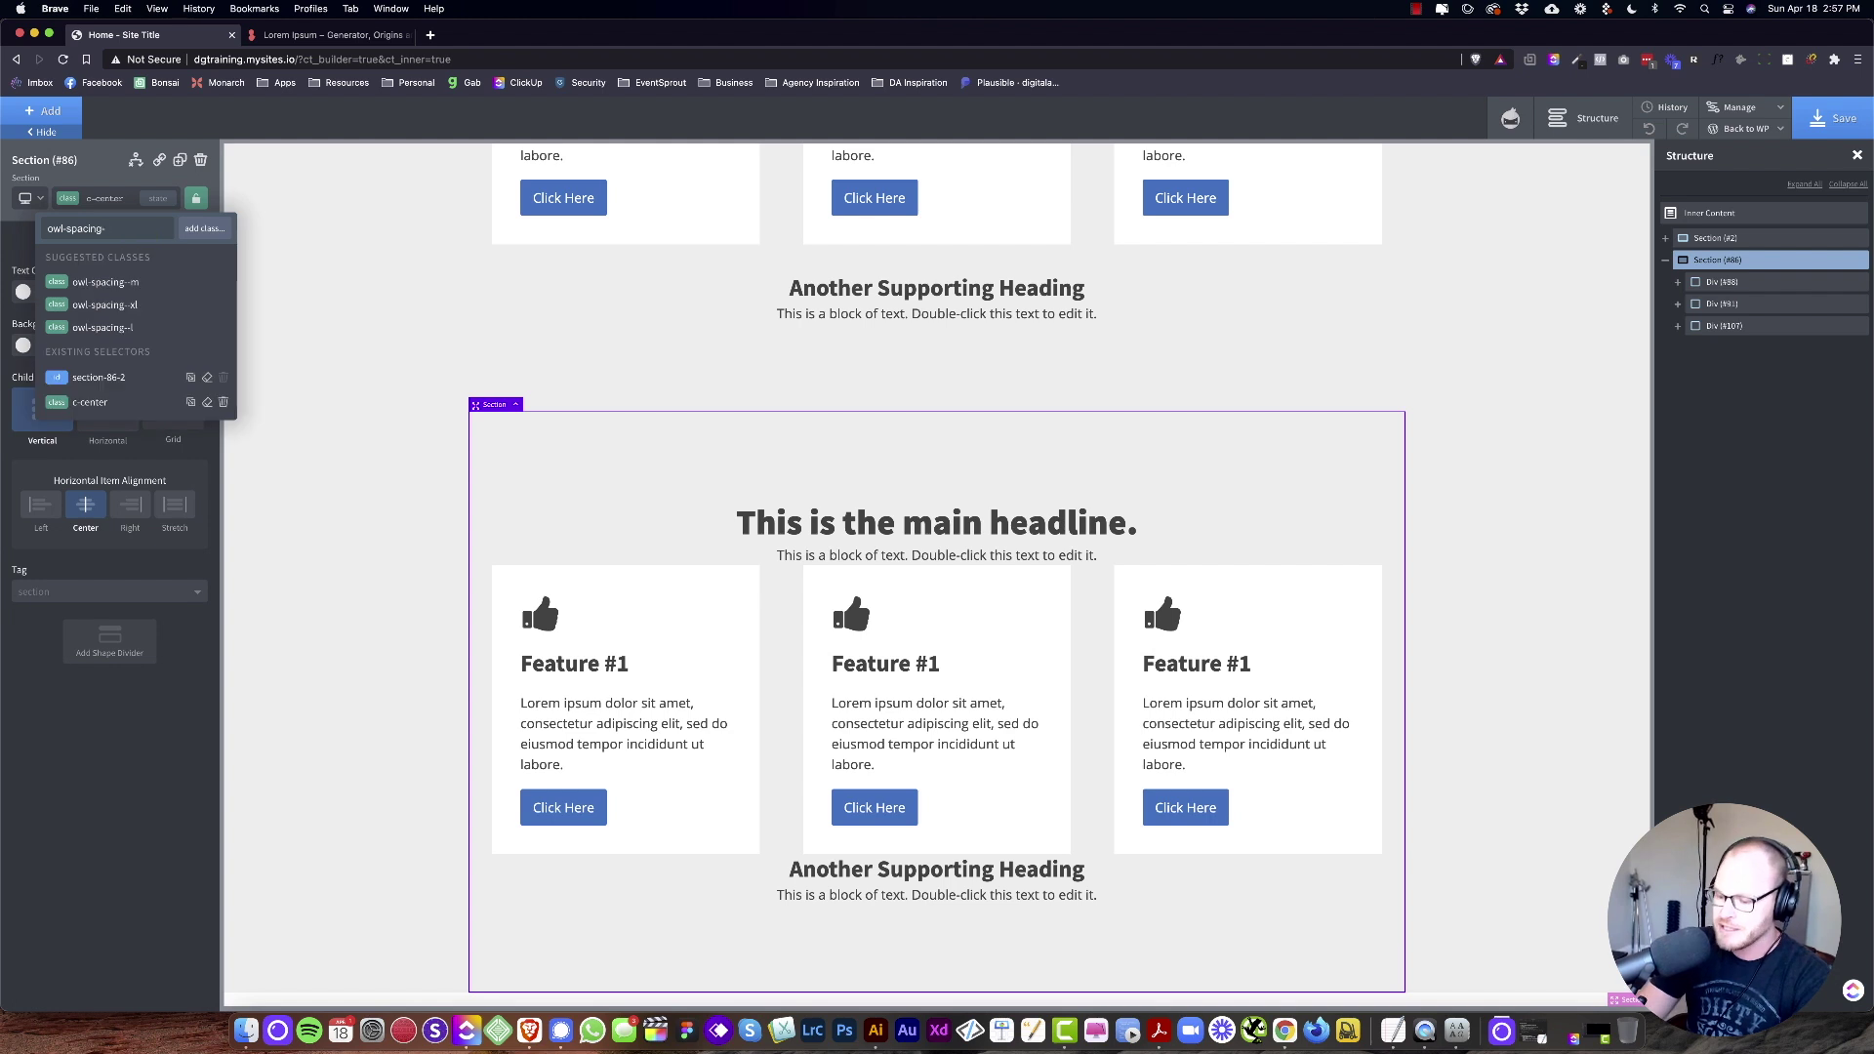
{"action": "left_click", "coordinate": [125, 285]}
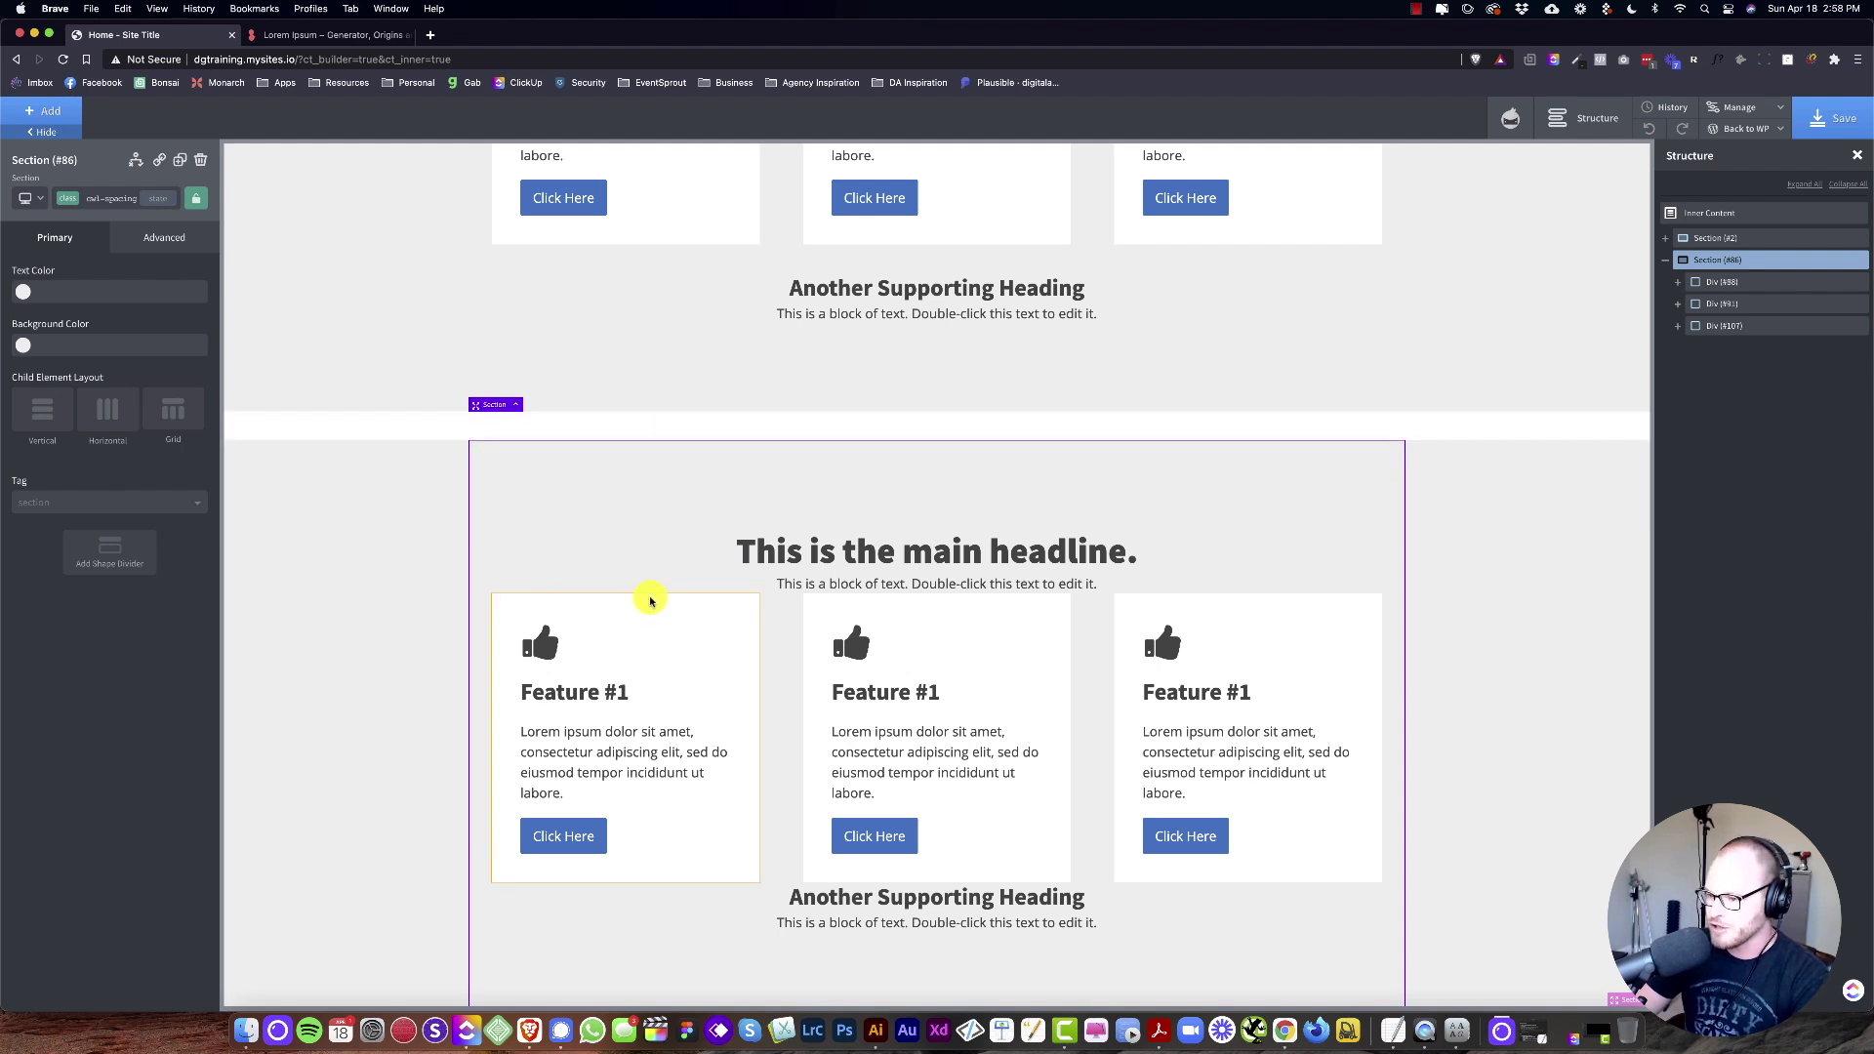
Step: Save the page and view its front end in a new browser tab
{"action": "left_click", "coordinate": [1837, 118]}
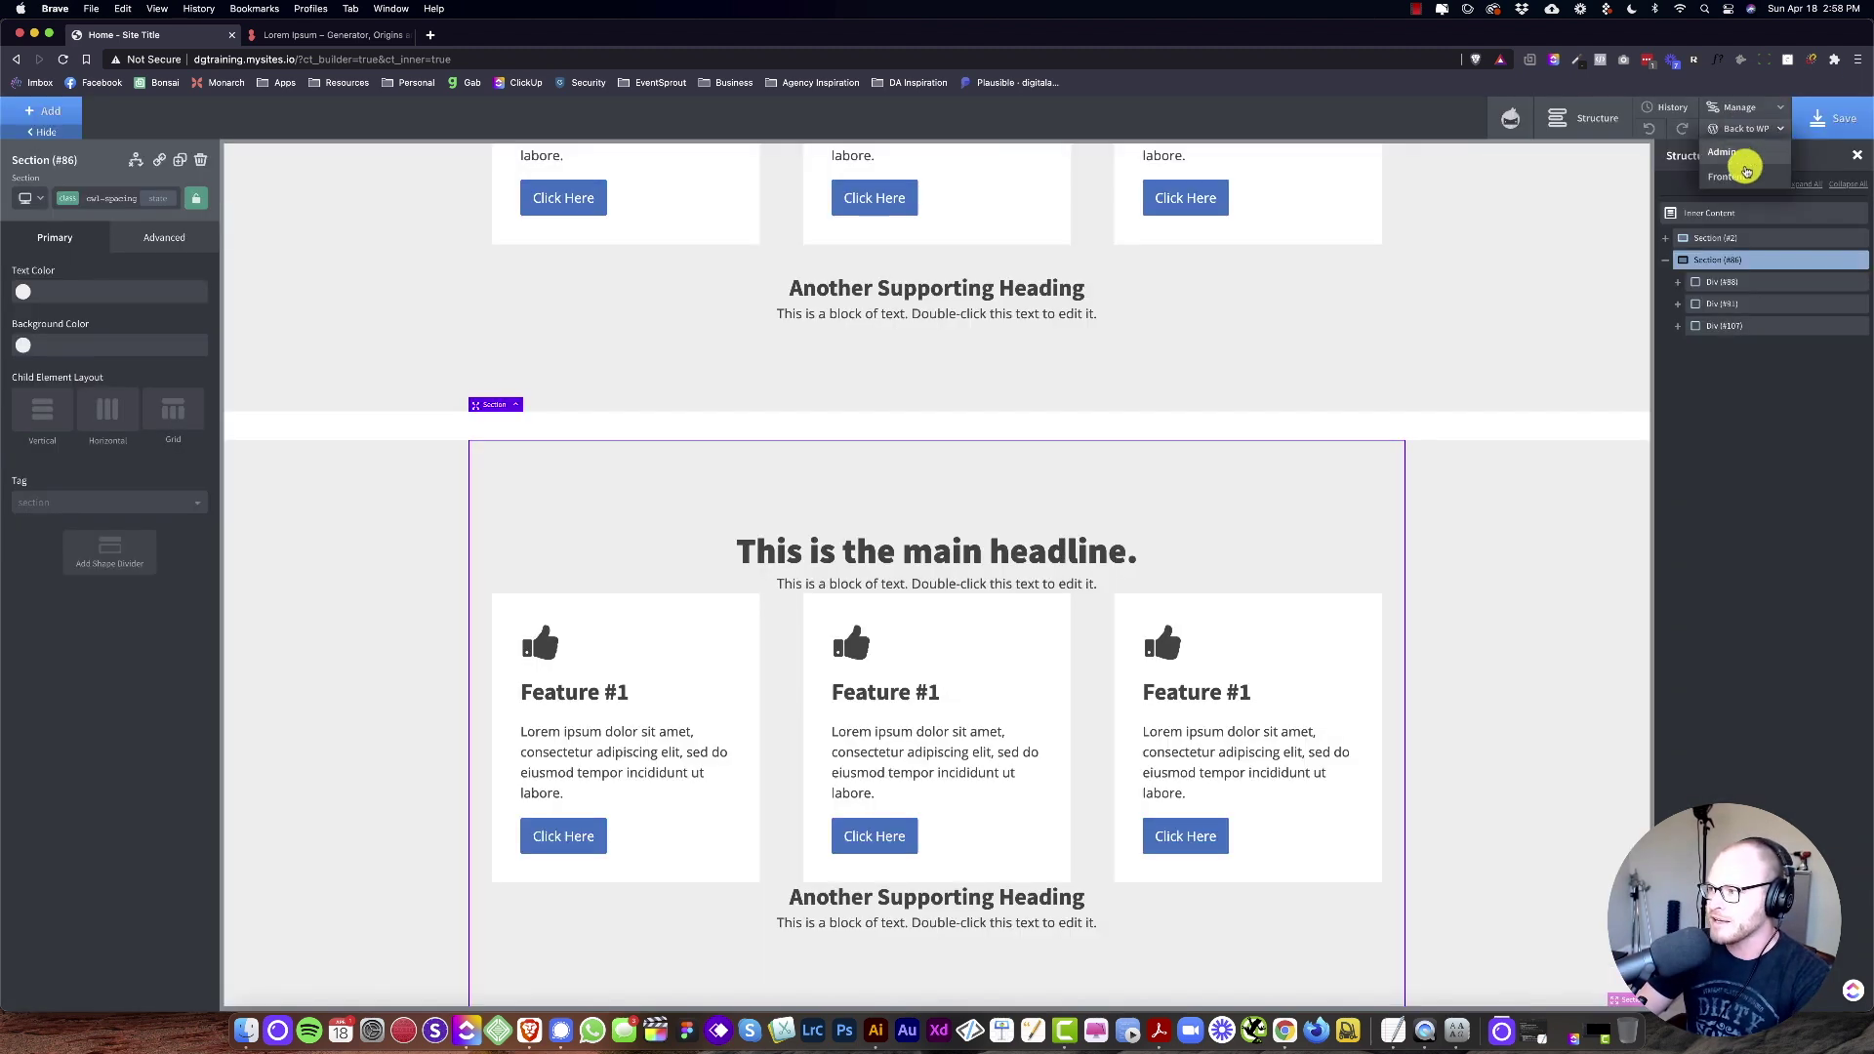
{"action": "left_click", "coordinate": [1742, 161]}
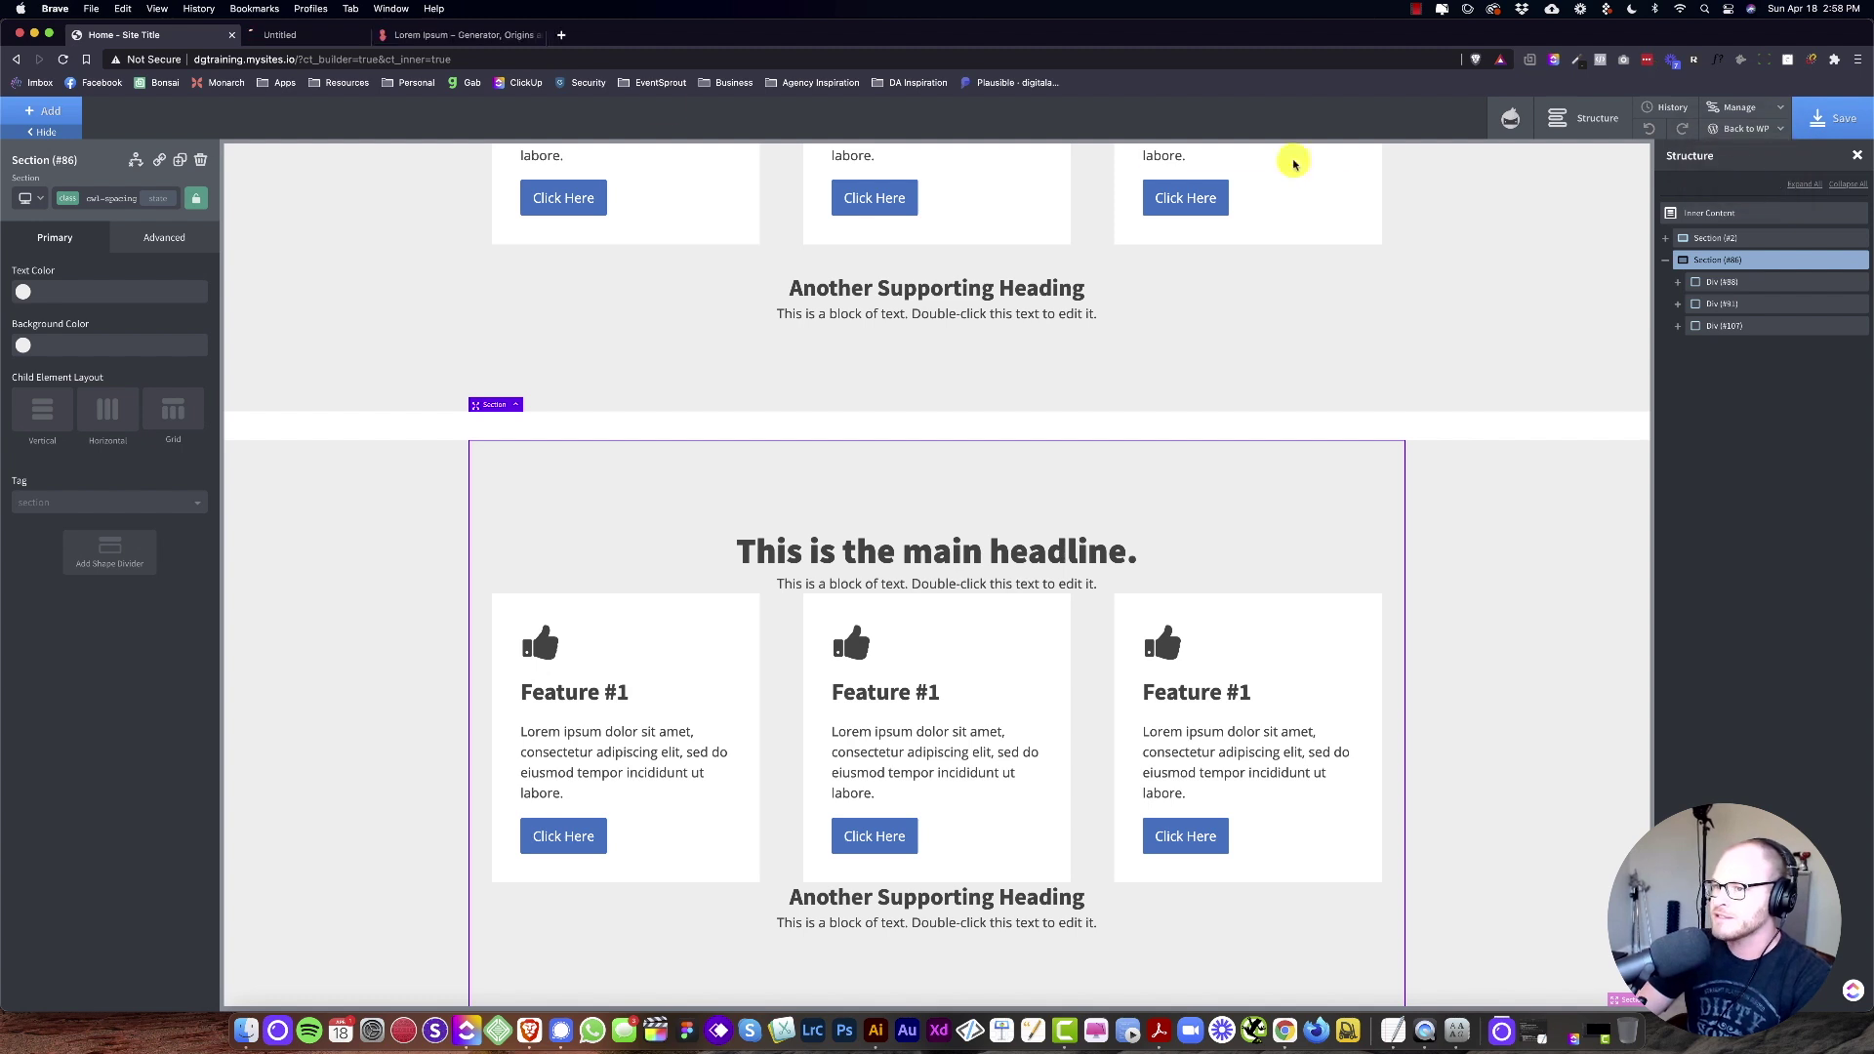
{"action": "left_click", "coordinate": [354, 36]}
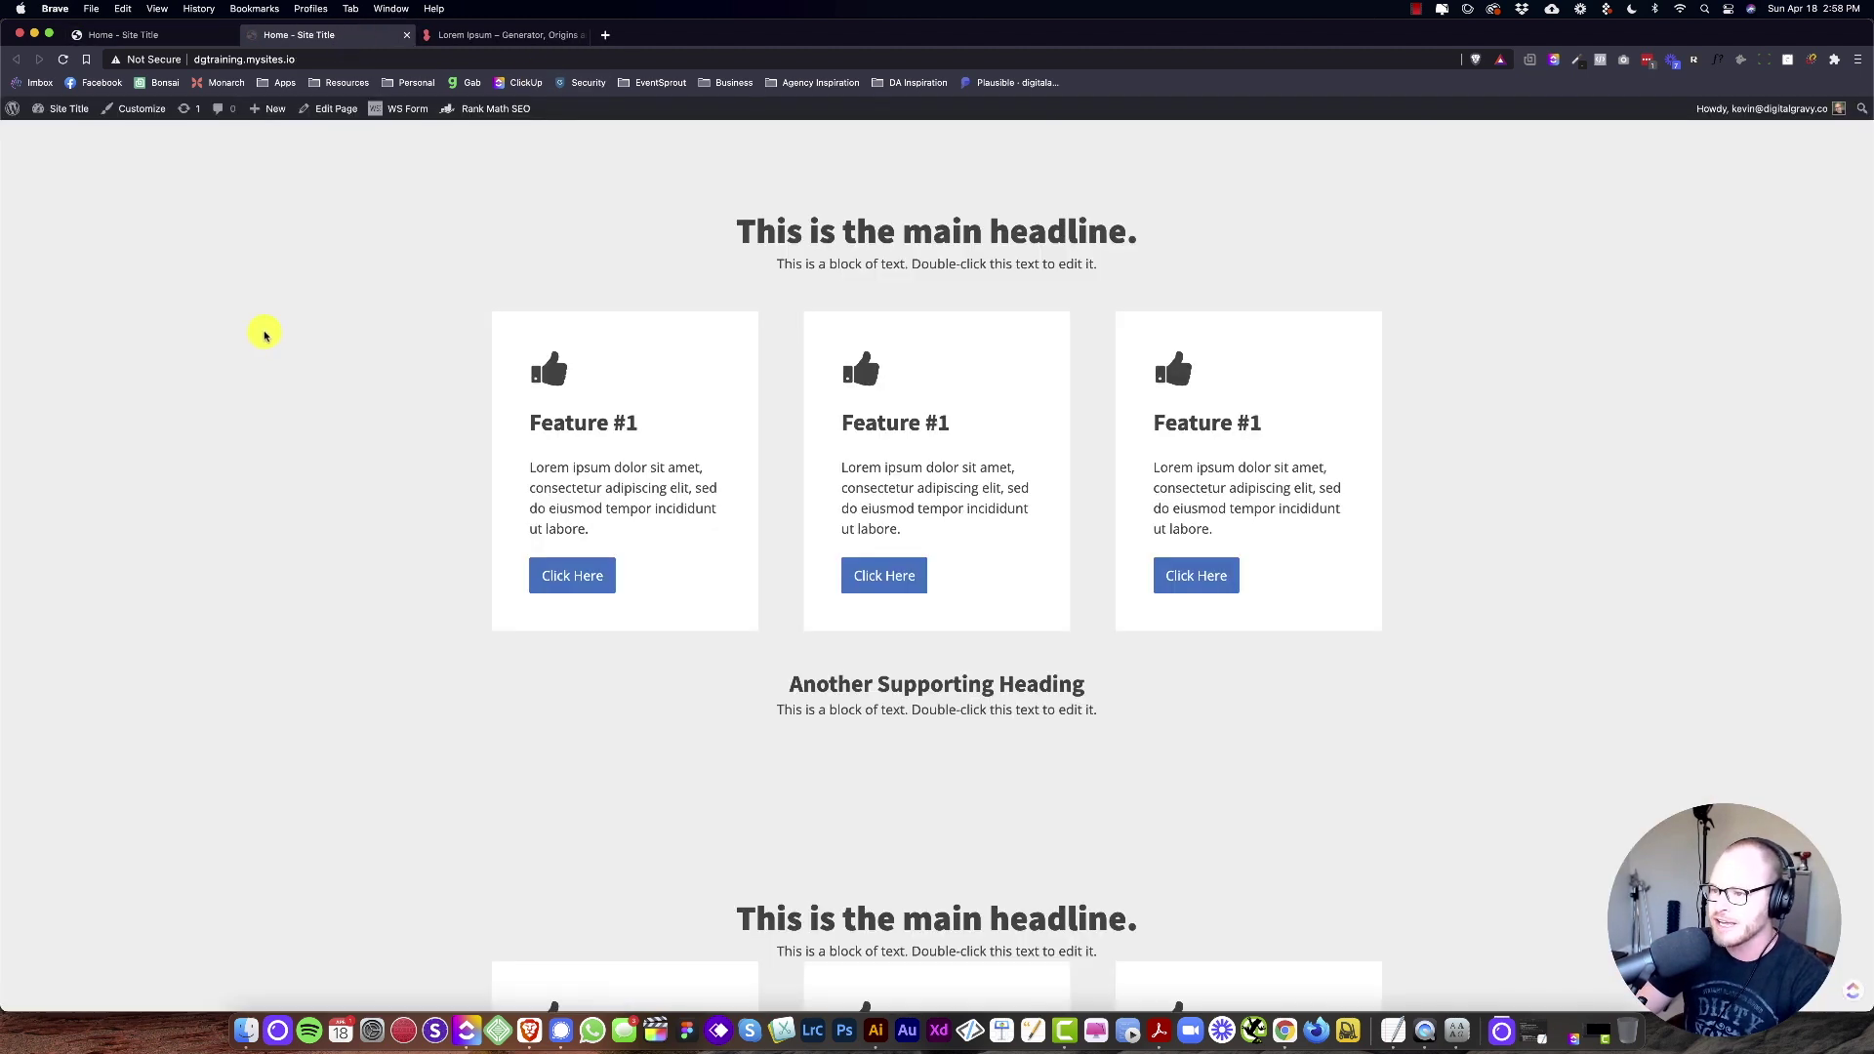
Step: Return to the builder and set the duplicated section's background color to core - Text Light at its ID level
{"action": "left_click", "coordinate": [156, 35]}
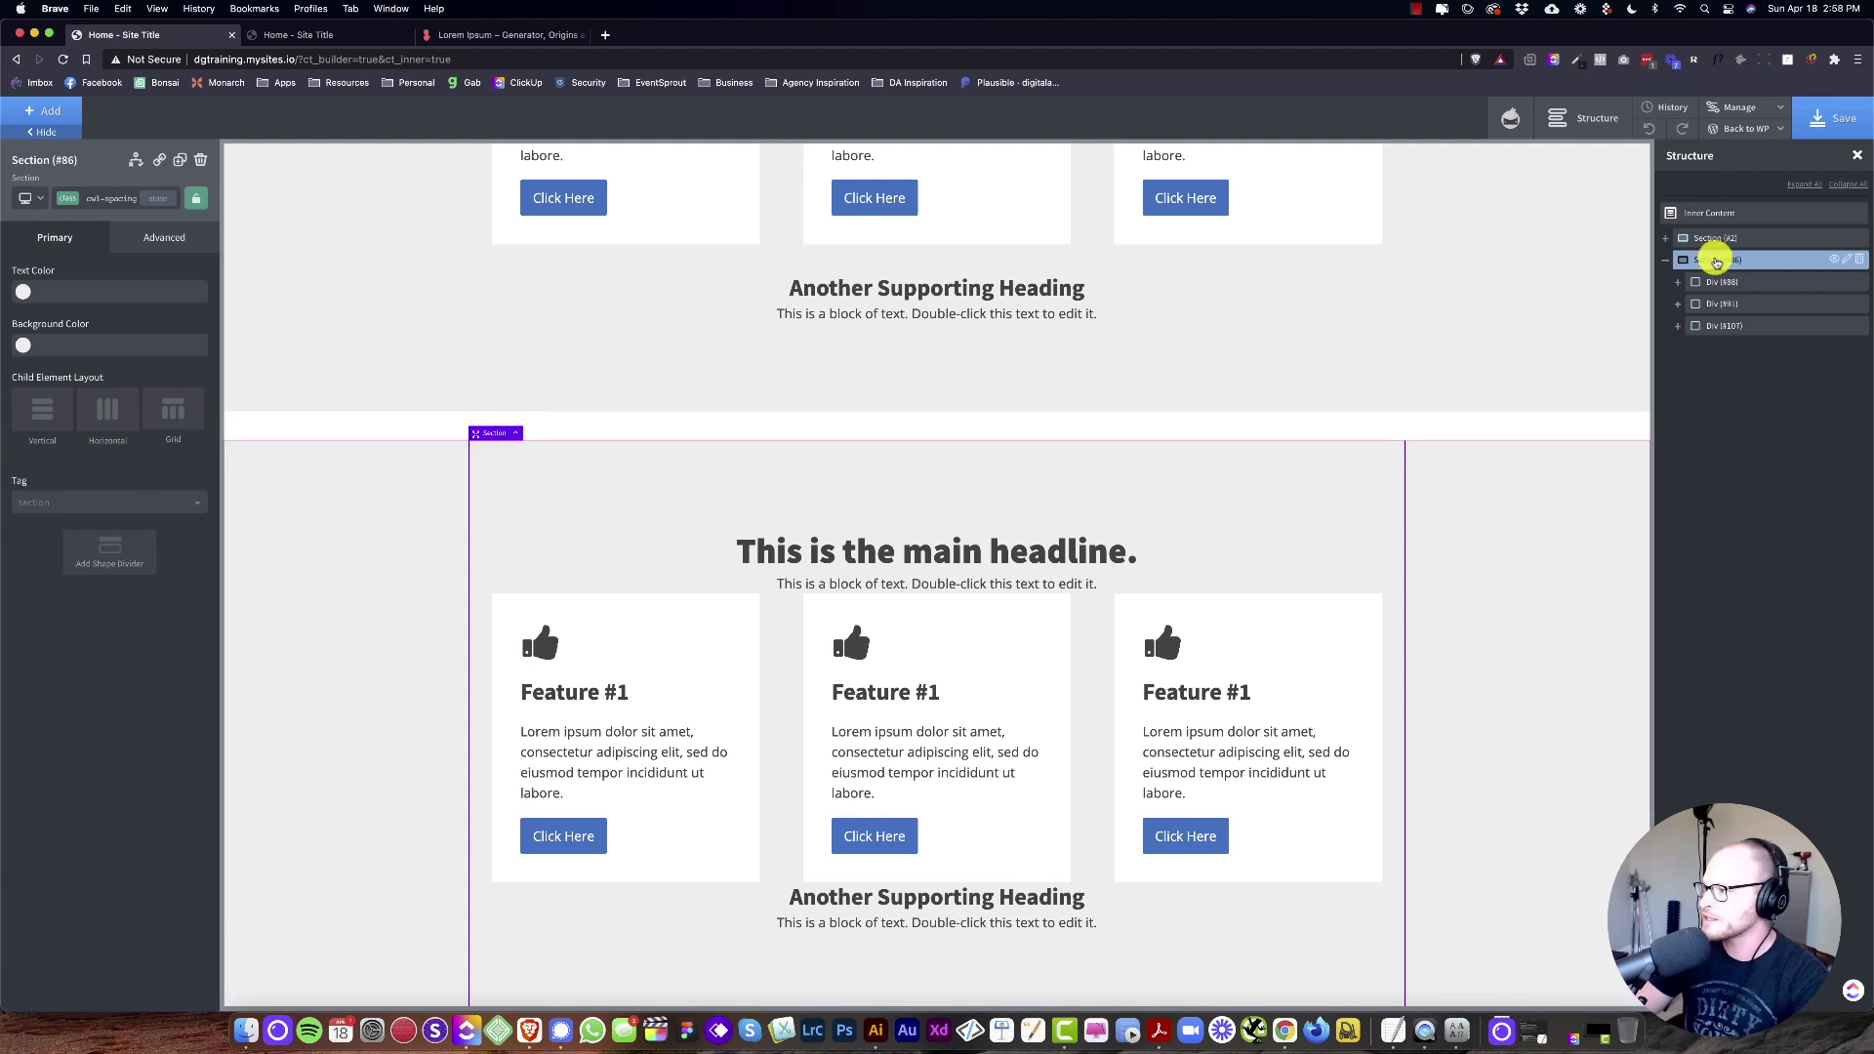
{"action": "left_click", "coordinate": [101, 200]}
{"action": "left_click", "coordinate": [92, 252]}
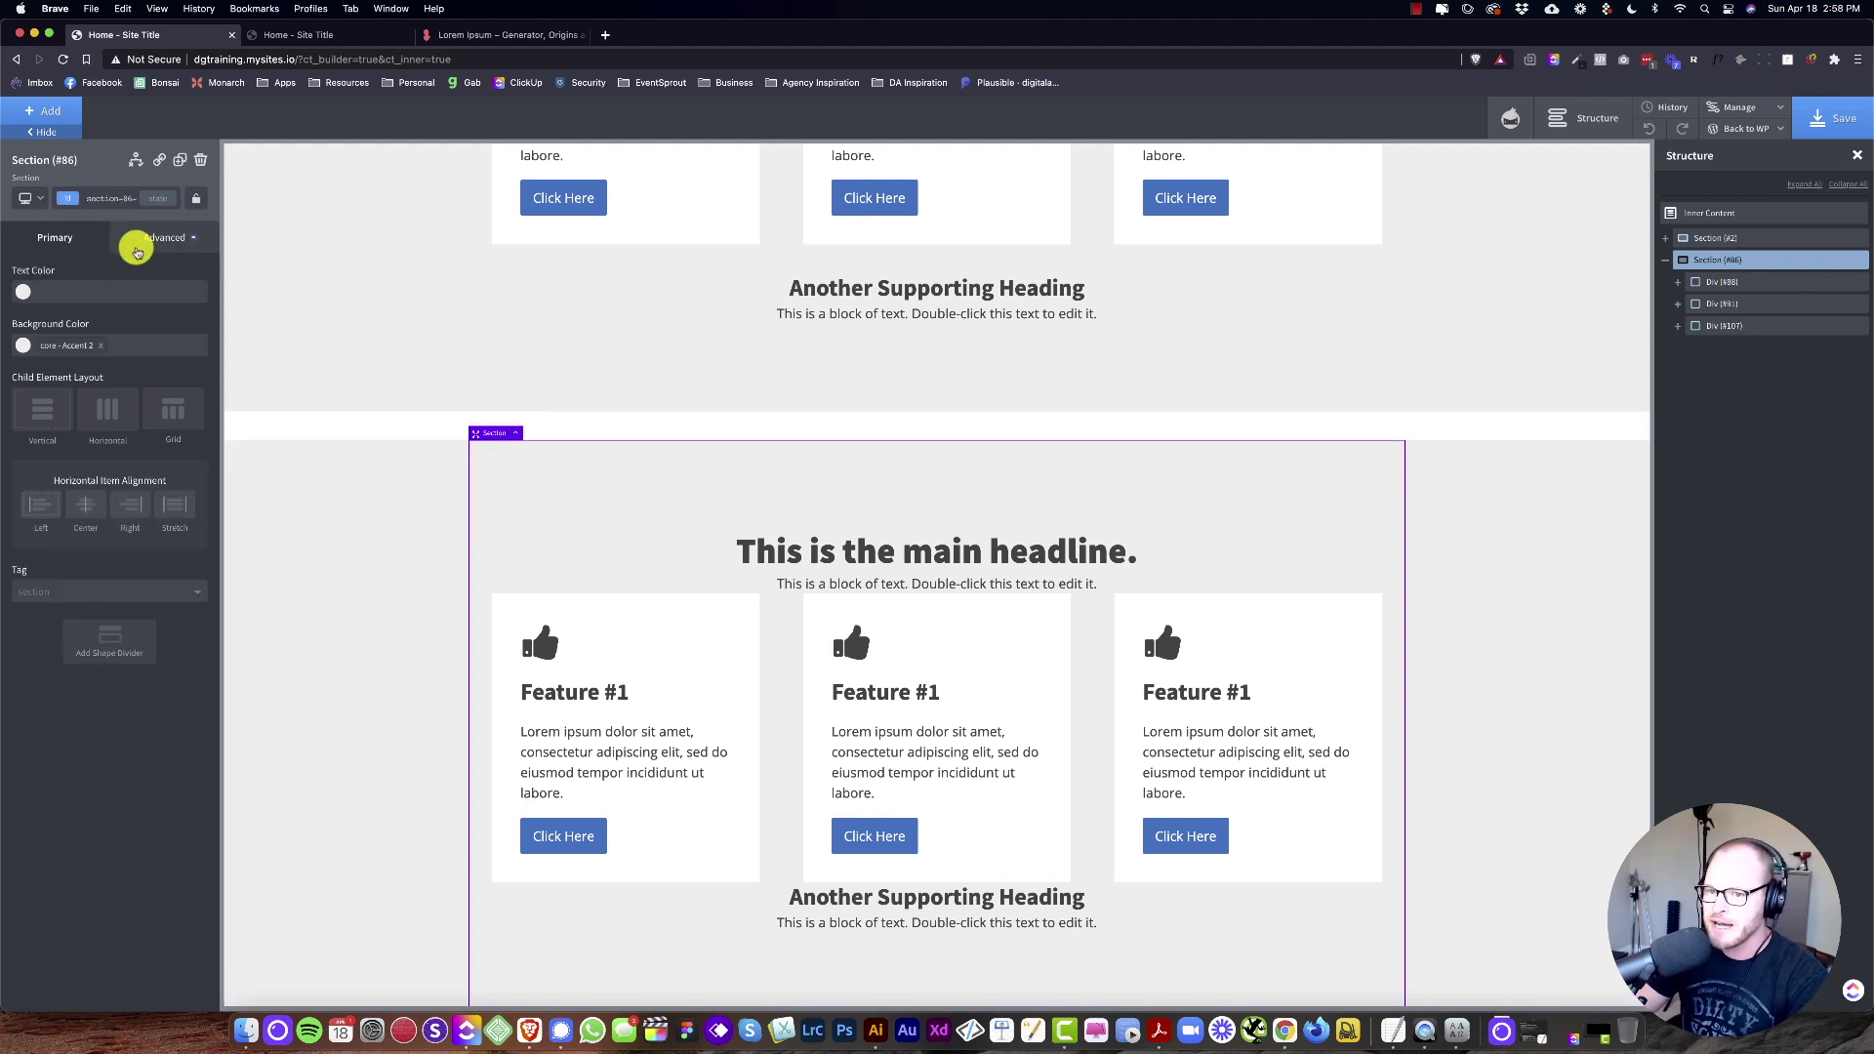
{"action": "left_click", "coordinate": [147, 241]}
{"action": "left_click", "coordinate": [63, 283]}
{"action": "left_click", "coordinate": [24, 325]}
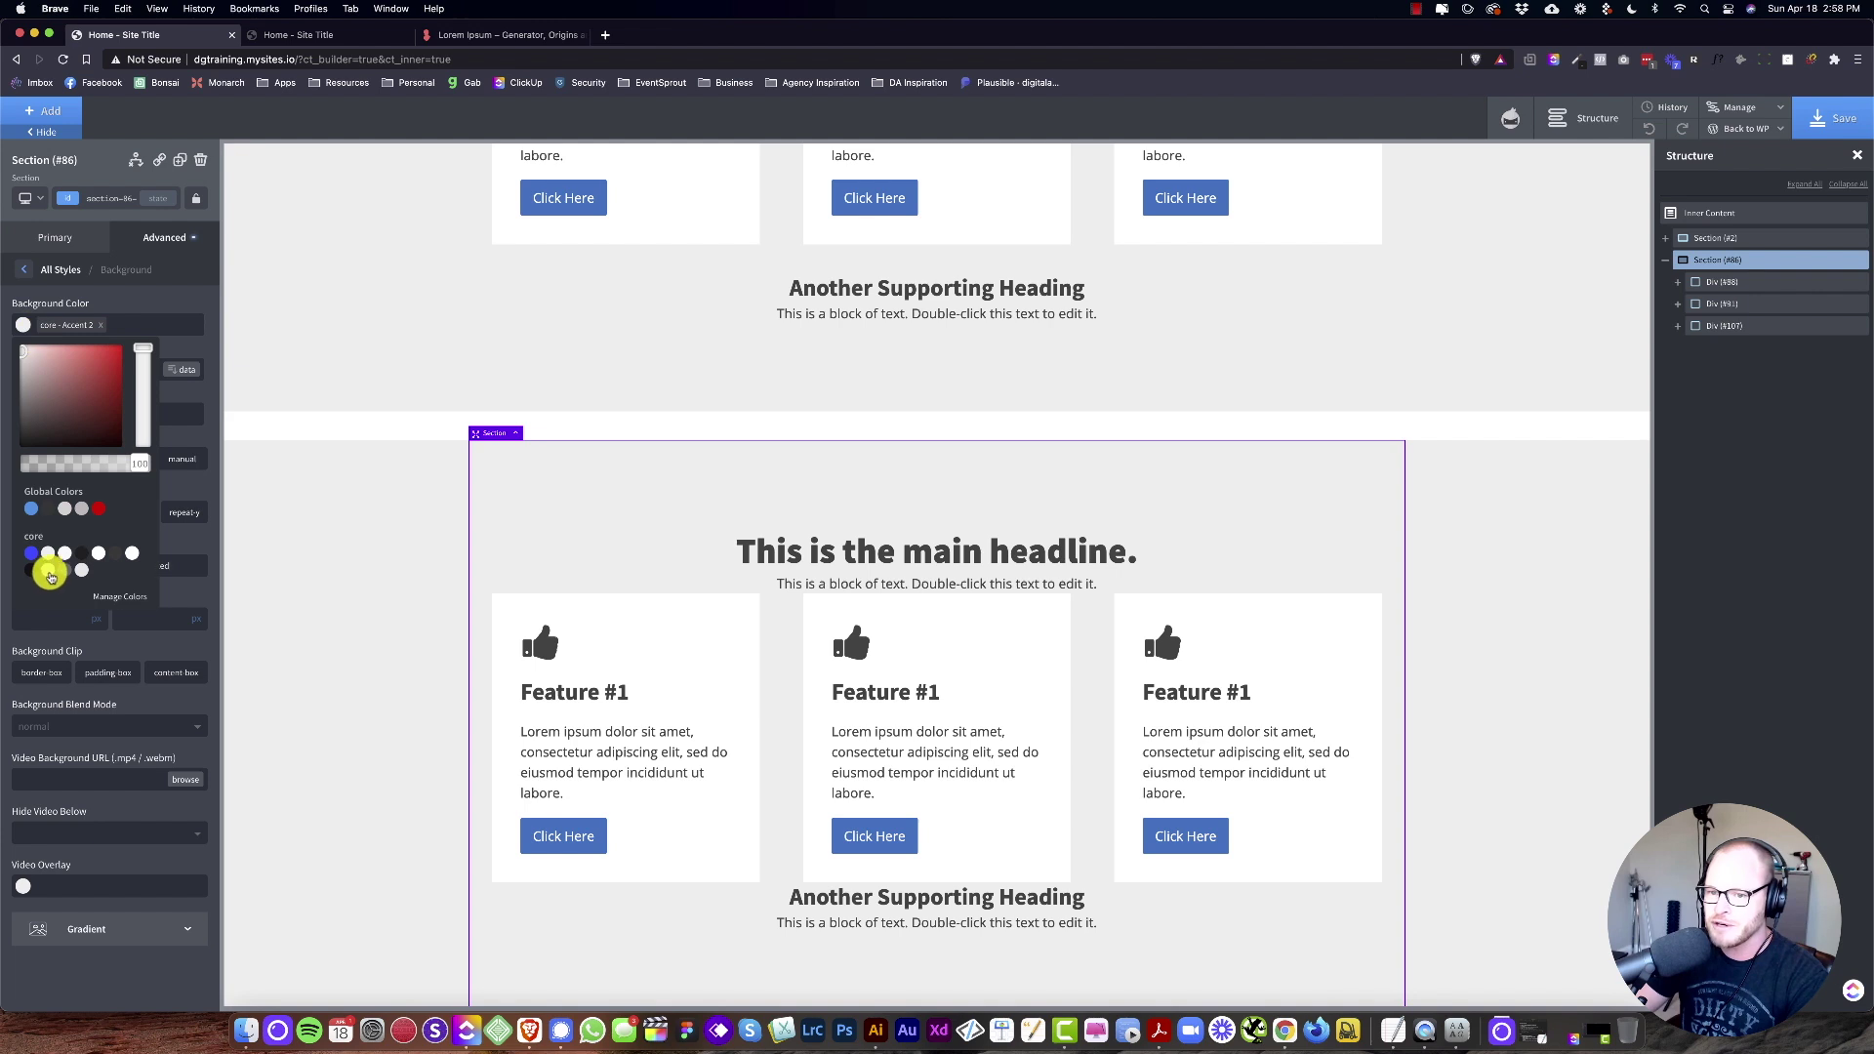
{"action": "left_click", "coordinate": [47, 558]}
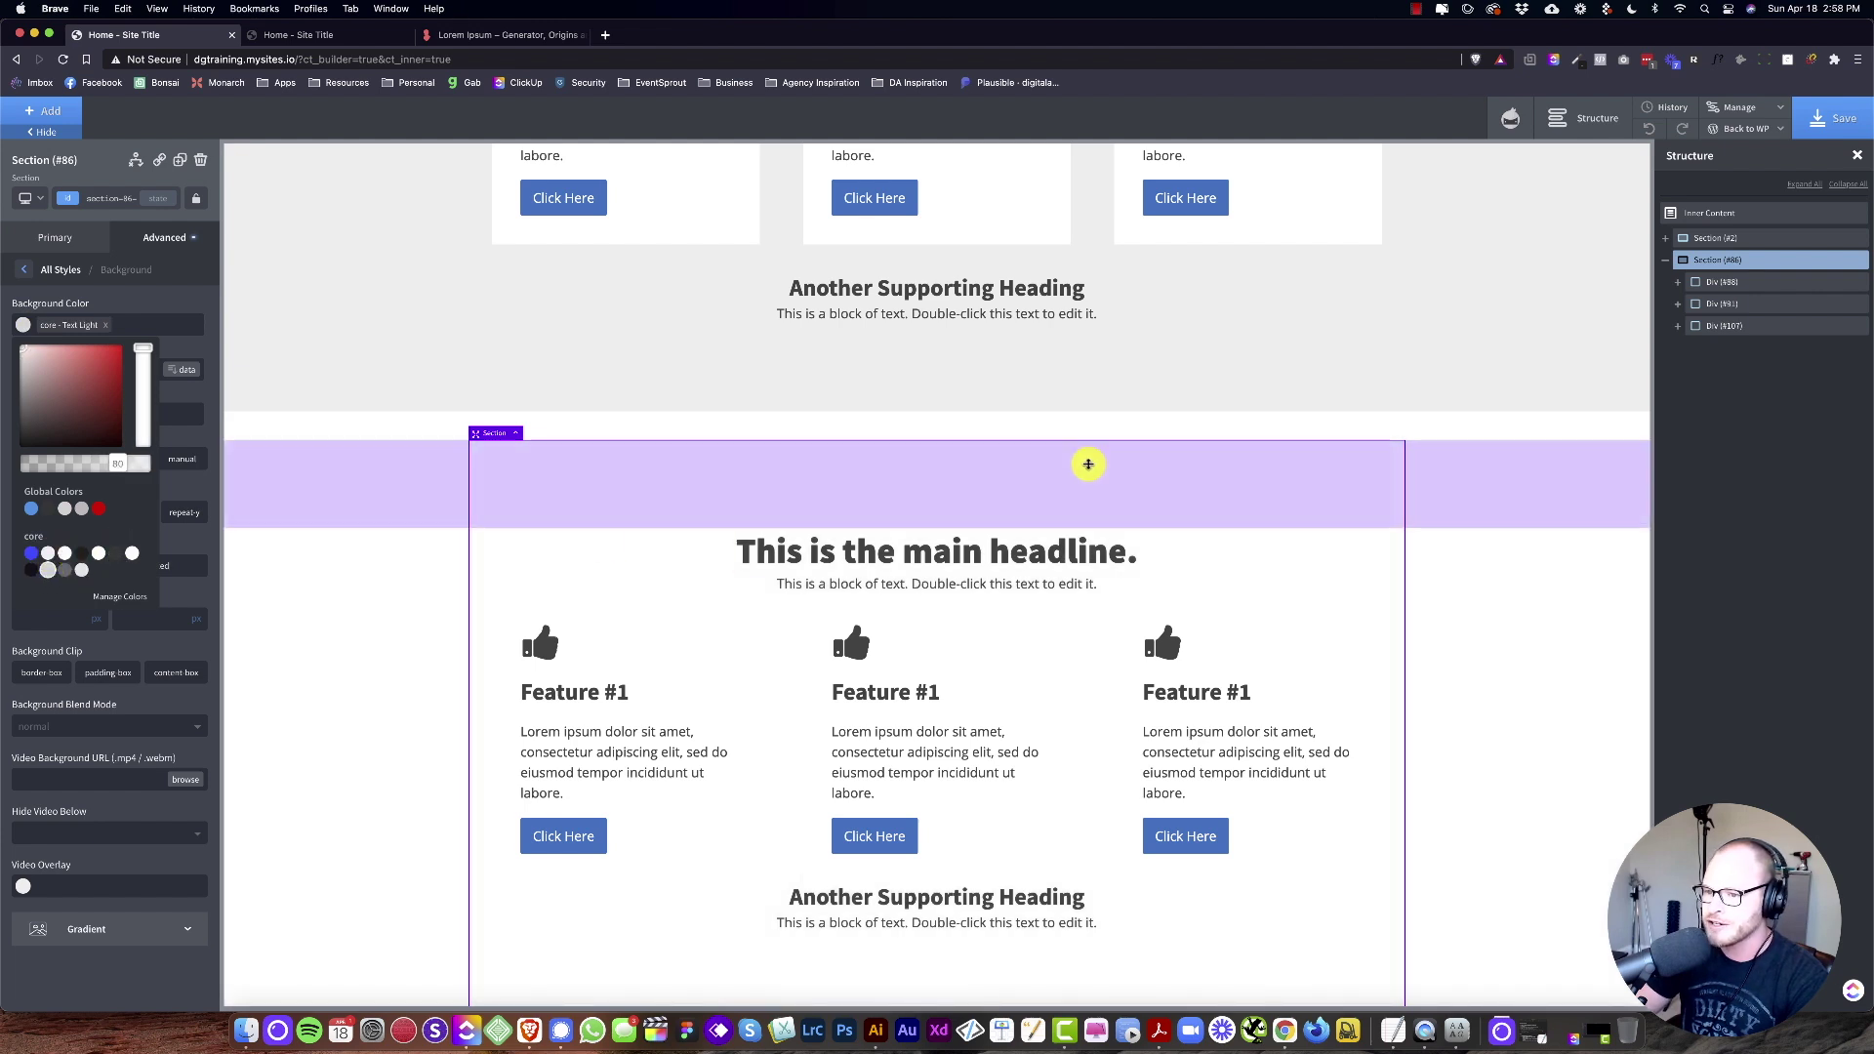
Step: Save the page, reopen its front end and check the spacing in the duplicated section
{"action": "left_click", "coordinate": [1841, 121]}
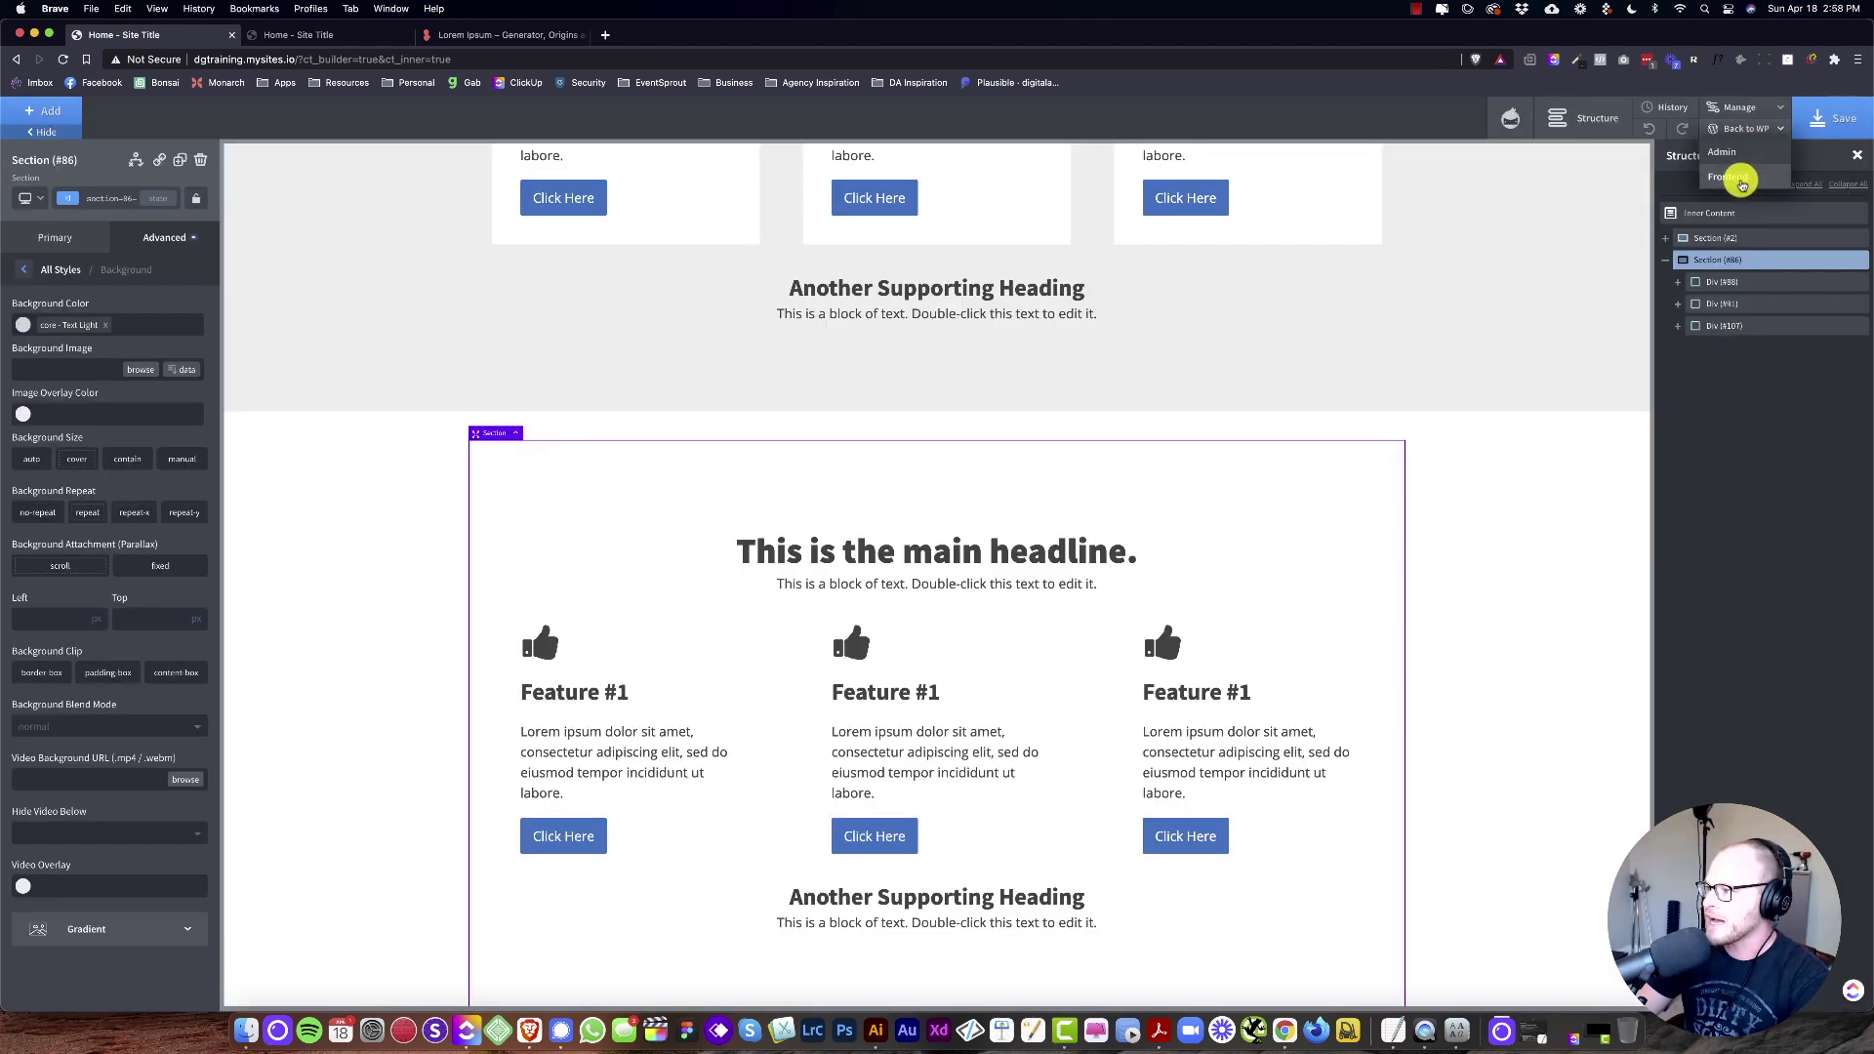
{"action": "left_click", "coordinate": [297, 34]}
{"action": "left_click", "coordinate": [406, 34]}
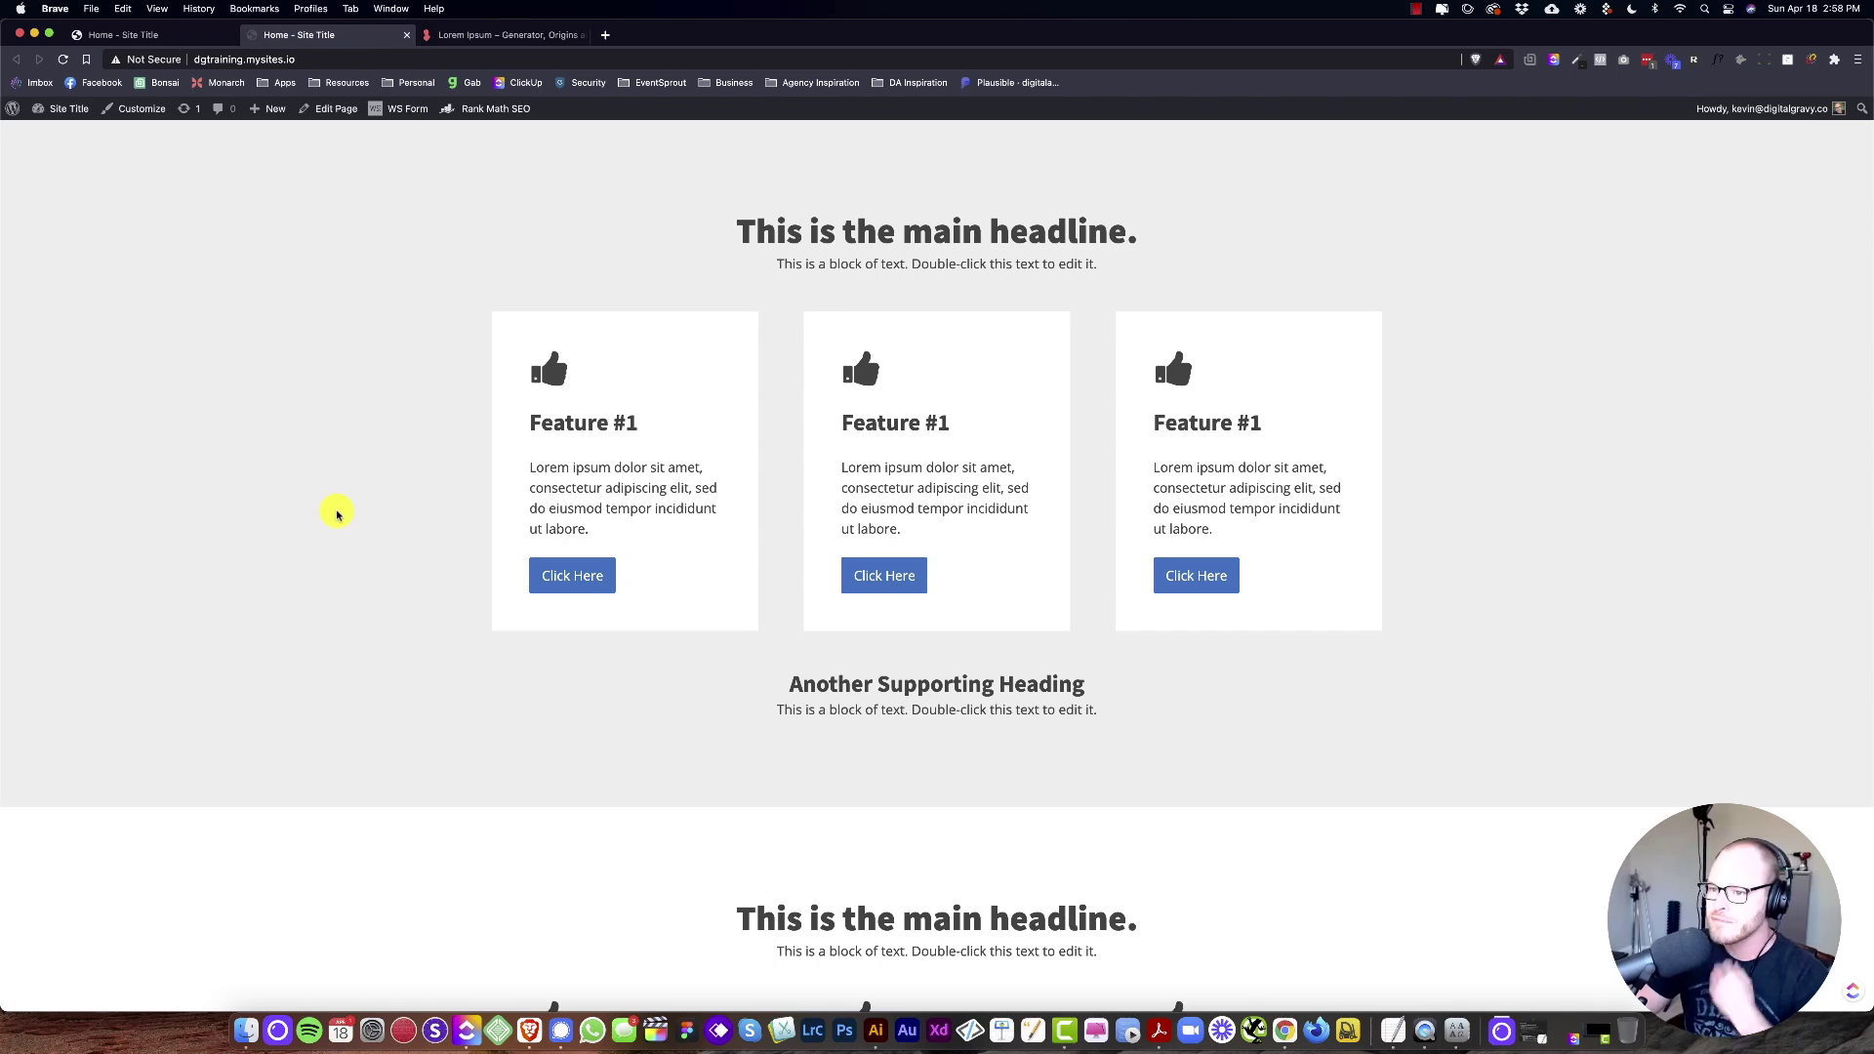
{"action": "scroll", "coordinate": [337, 511], "scroll_direction": "down", "scroll_amount": 3}
{"action": "scroll", "coordinate": [337, 511], "scroll_direction": "down", "scroll_amount": 2}
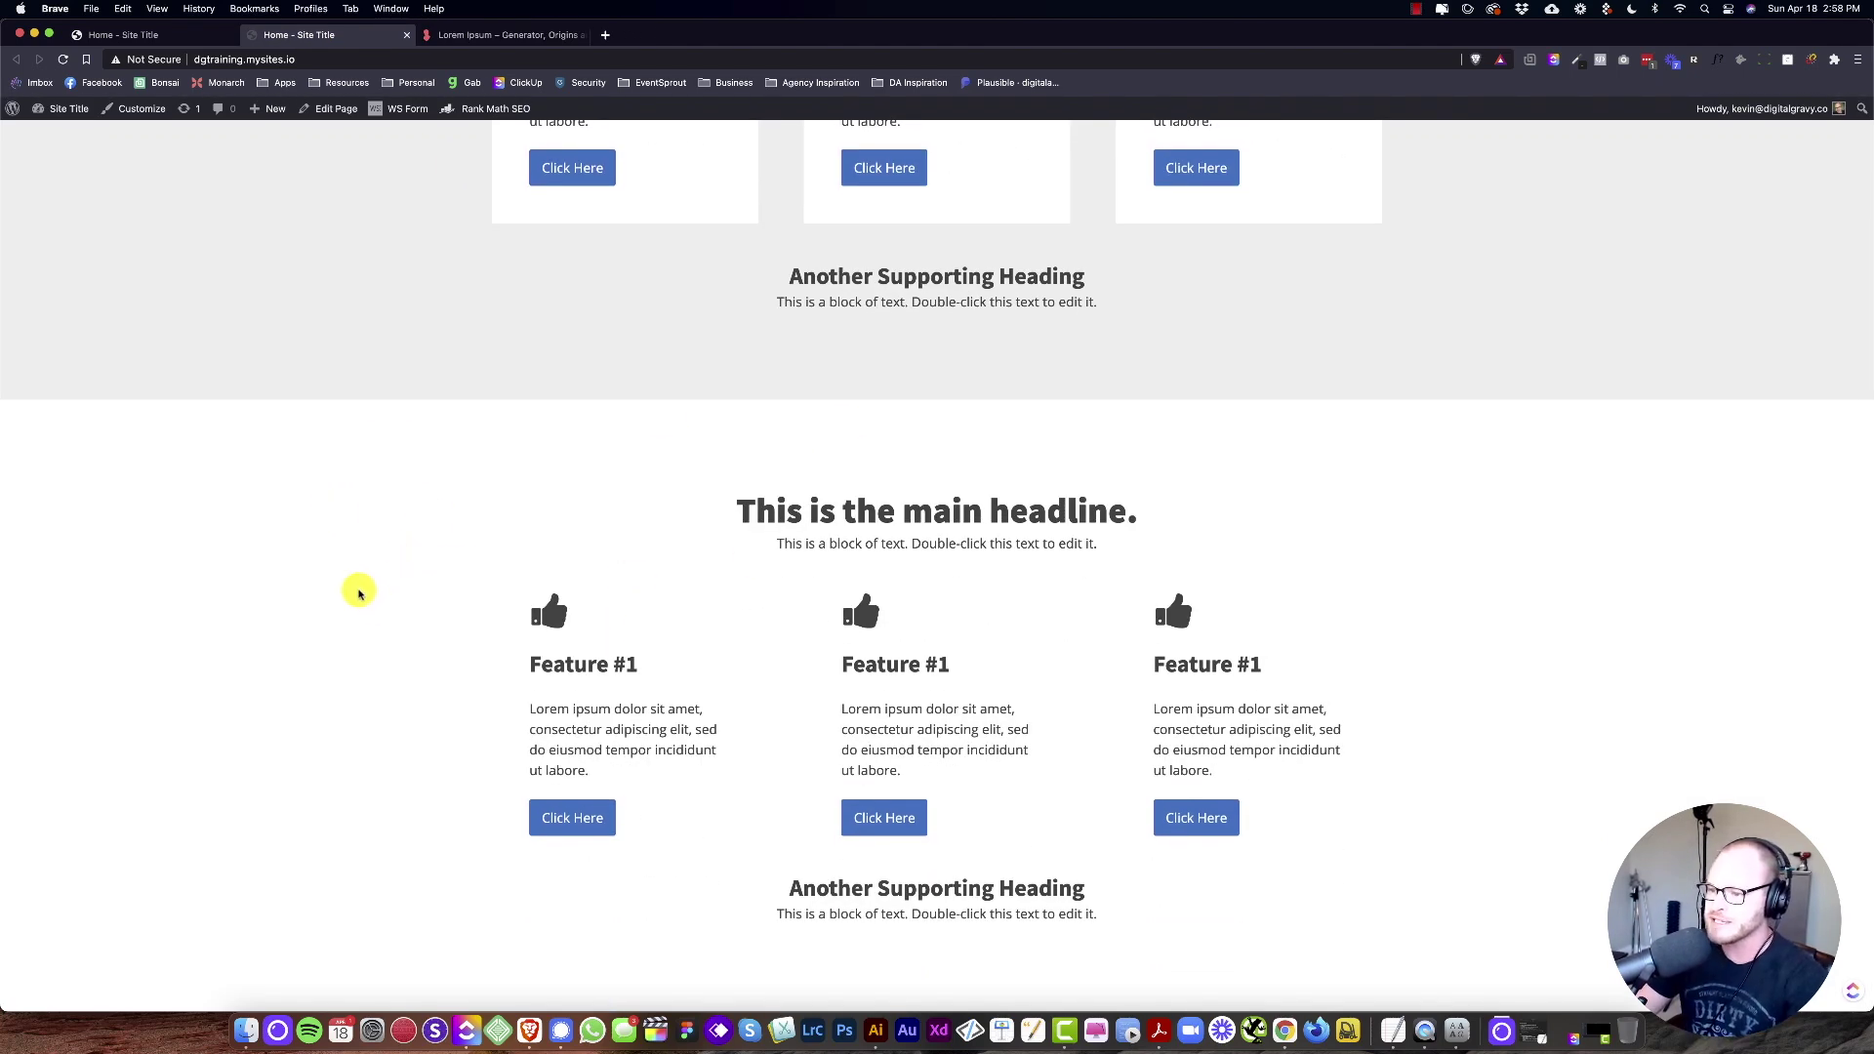
Step: Inspect the supporting heading below the second card row and examine how the section's divs are nested in the markup
{"action": "right_click", "coordinate": [896, 902]}
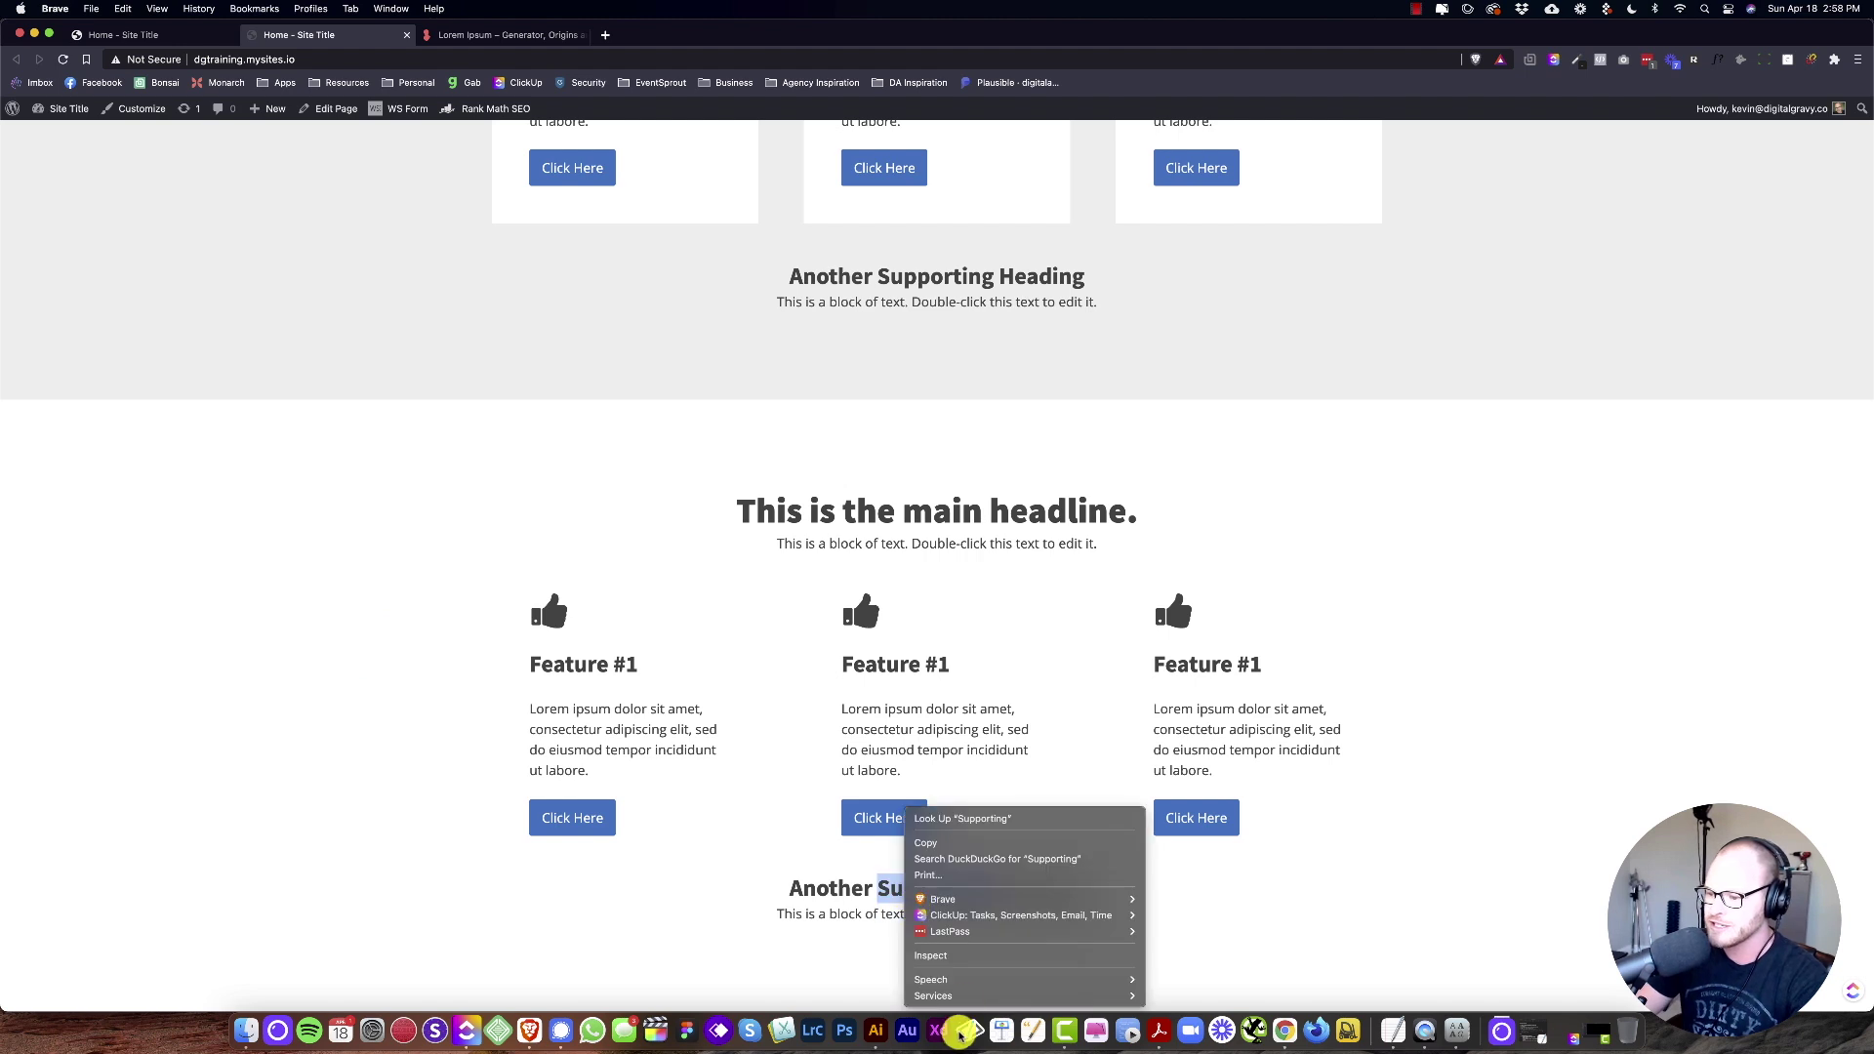
{"action": "left_click", "coordinate": [974, 954]}
{"action": "scroll", "coordinate": [372, 422], "scroll_direction": "down", "scroll_amount": 4}
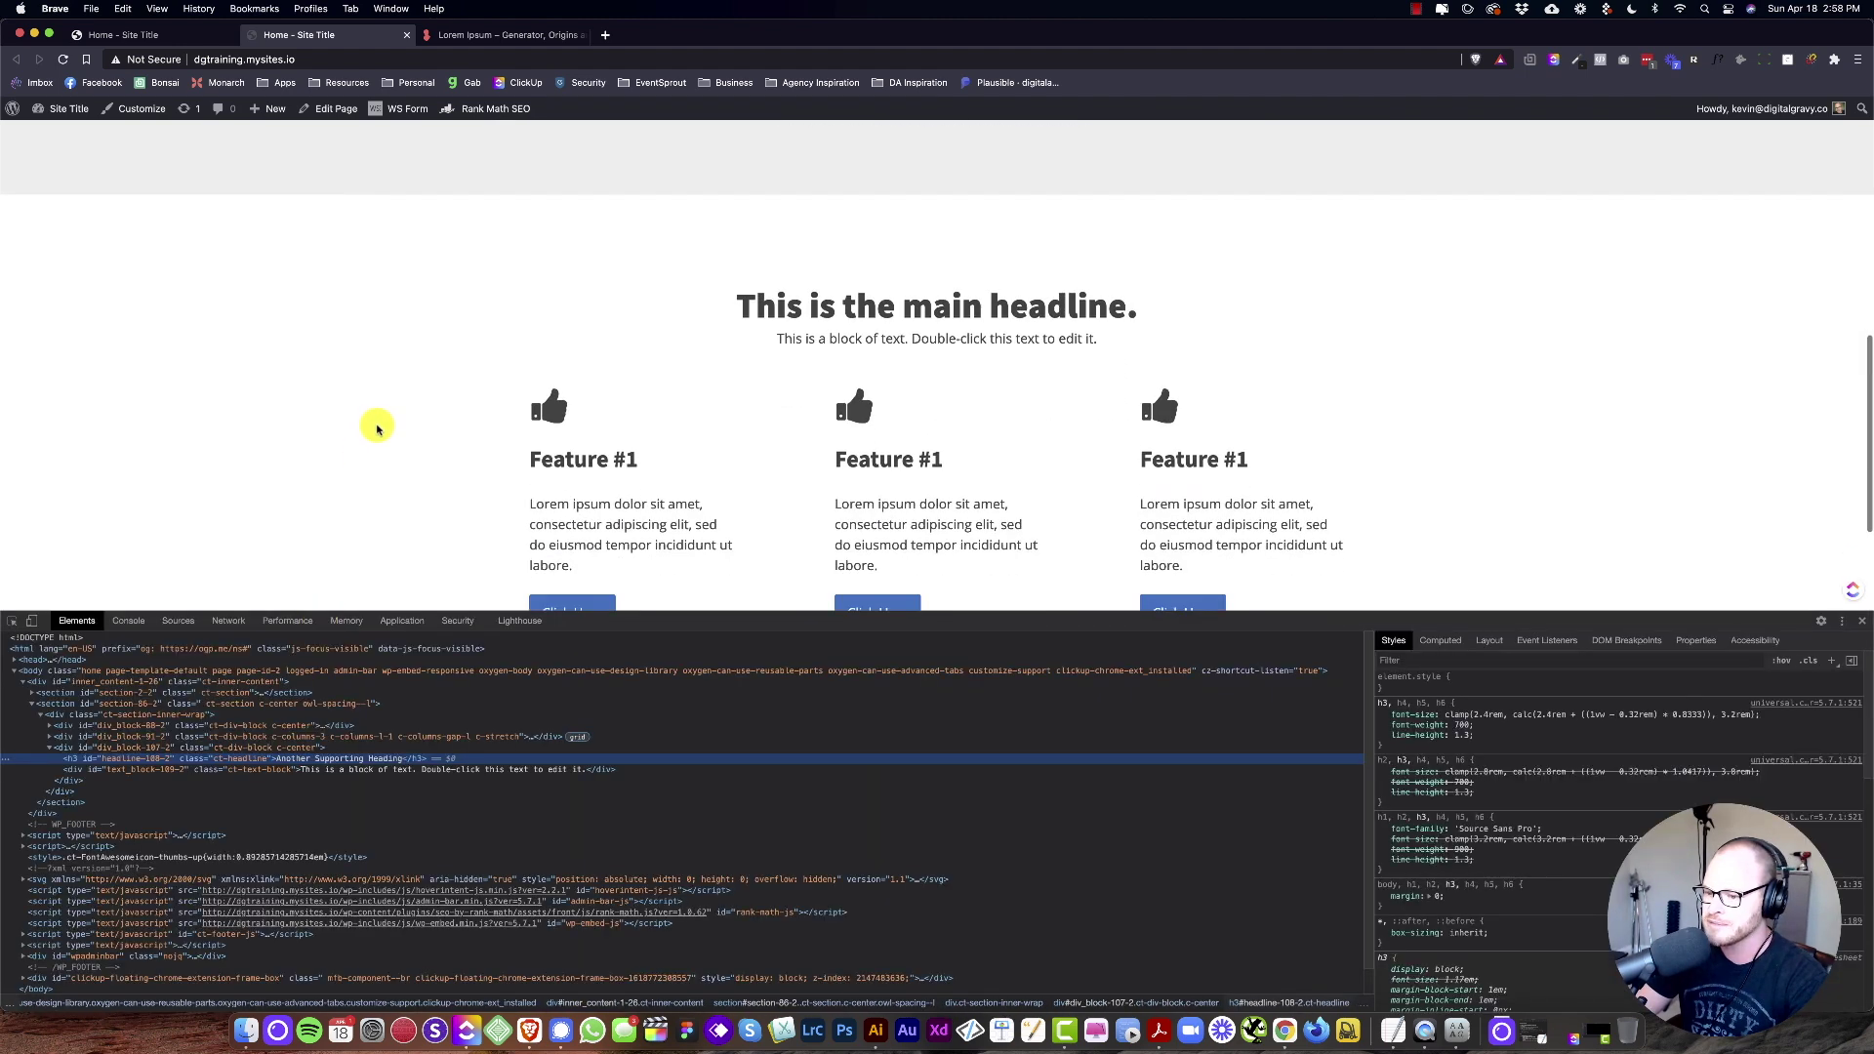
{"action": "scroll", "coordinate": [331, 507], "scroll_direction": "down", "scroll_amount": 2}
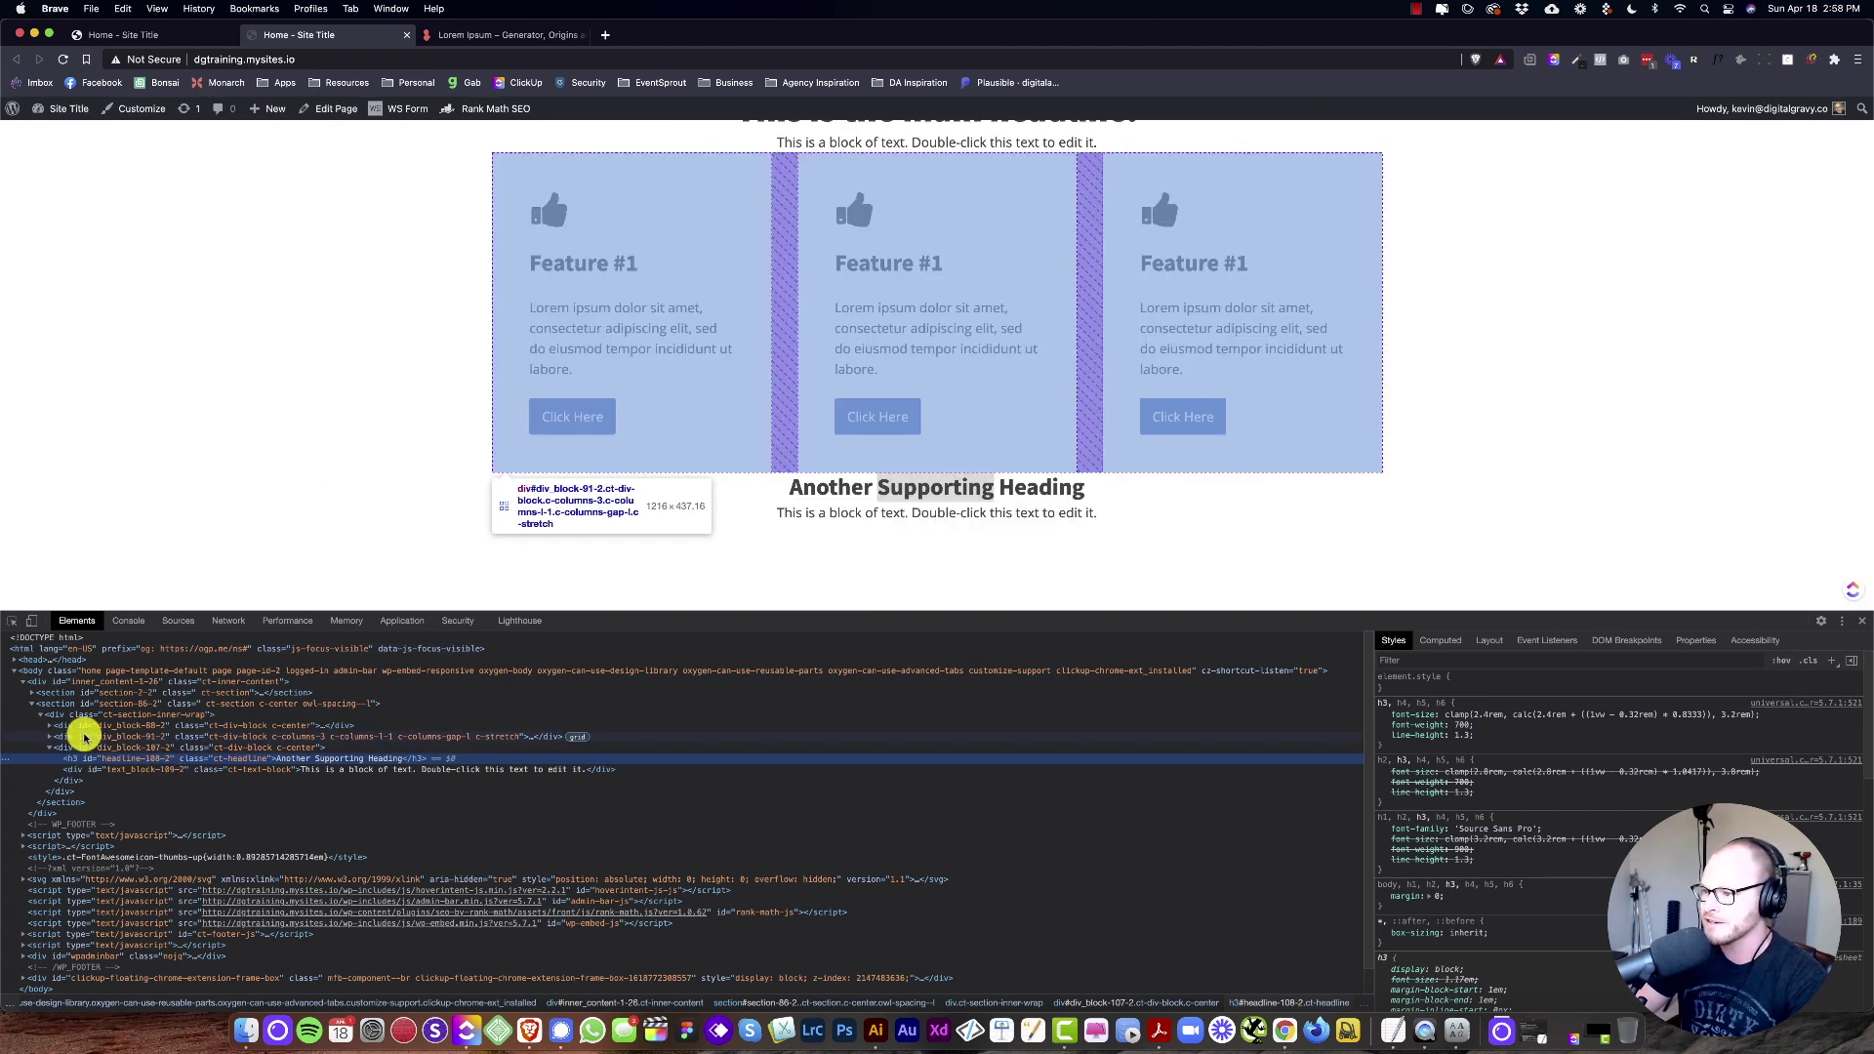
Step: Close the element inspector, return to the builder and set the duplicated section's background color to core - Background Dark Alternative
{"action": "left_click", "coordinate": [1860, 622]}
{"action": "left_click", "coordinate": [196, 35]}
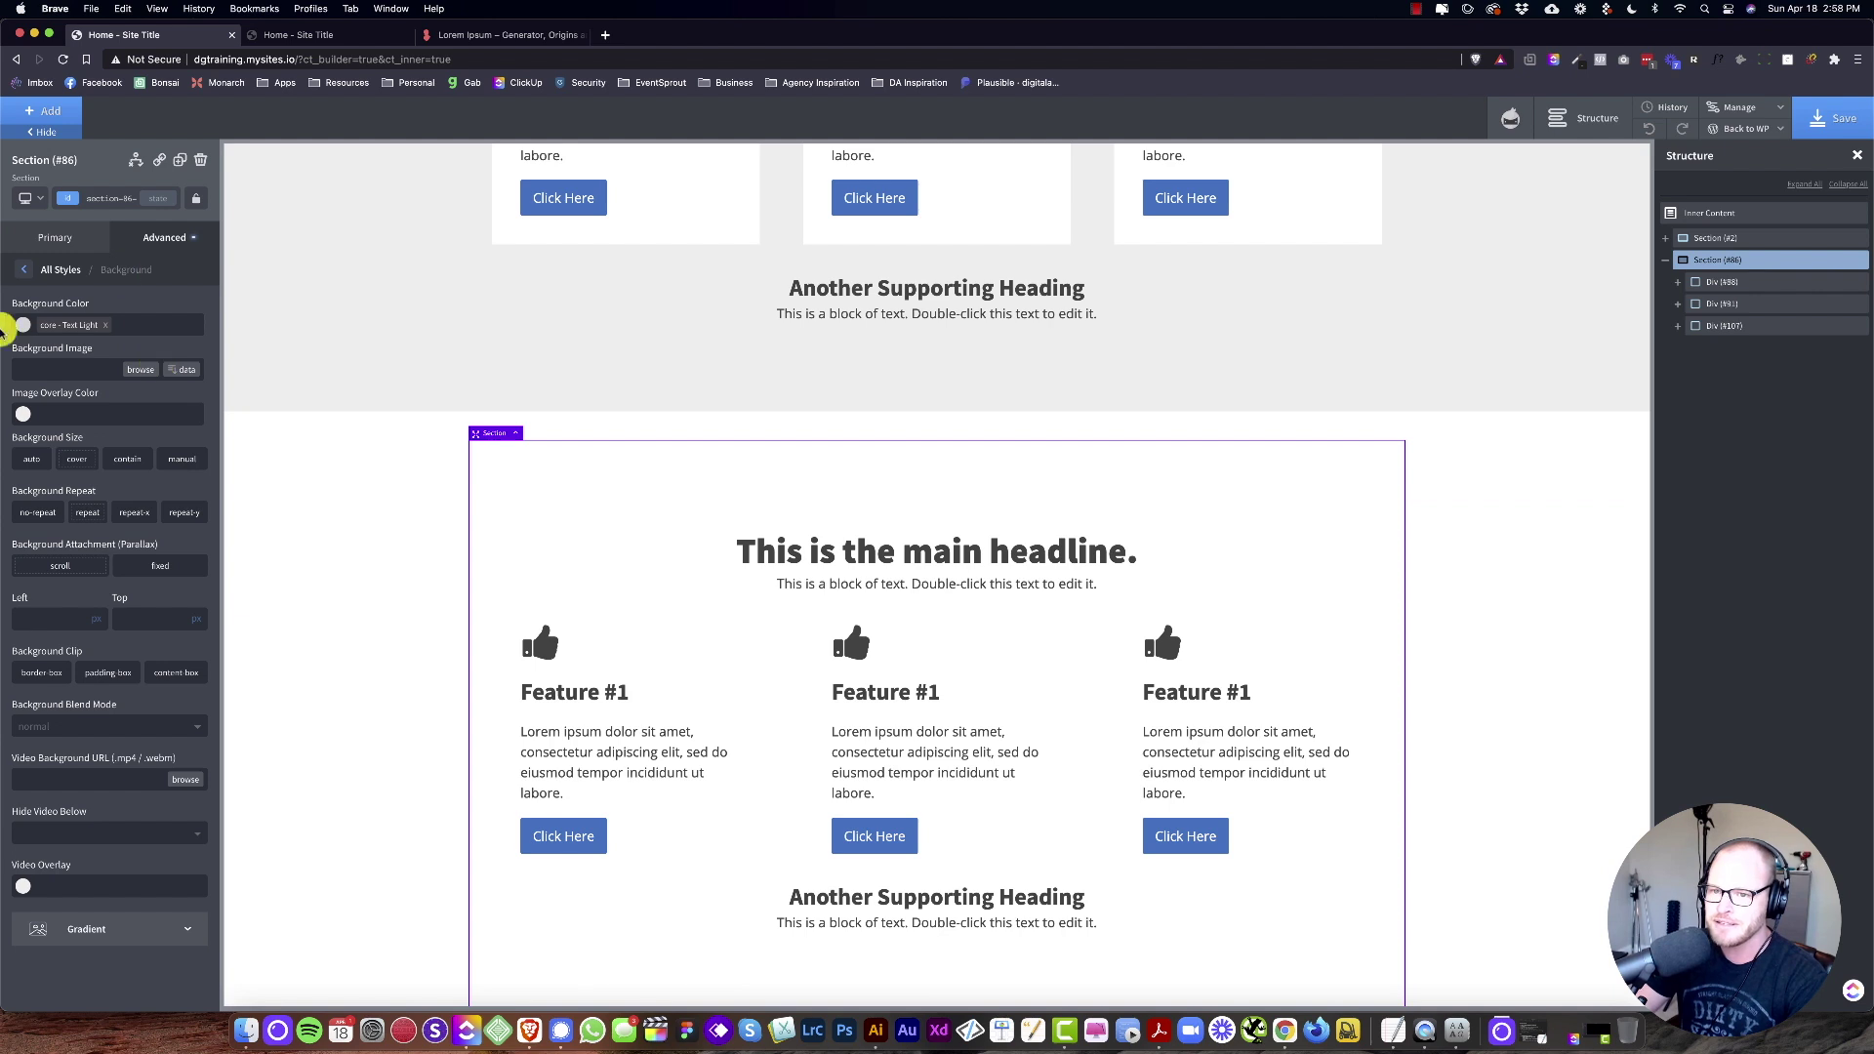
{"action": "left_click", "coordinate": [23, 326]}
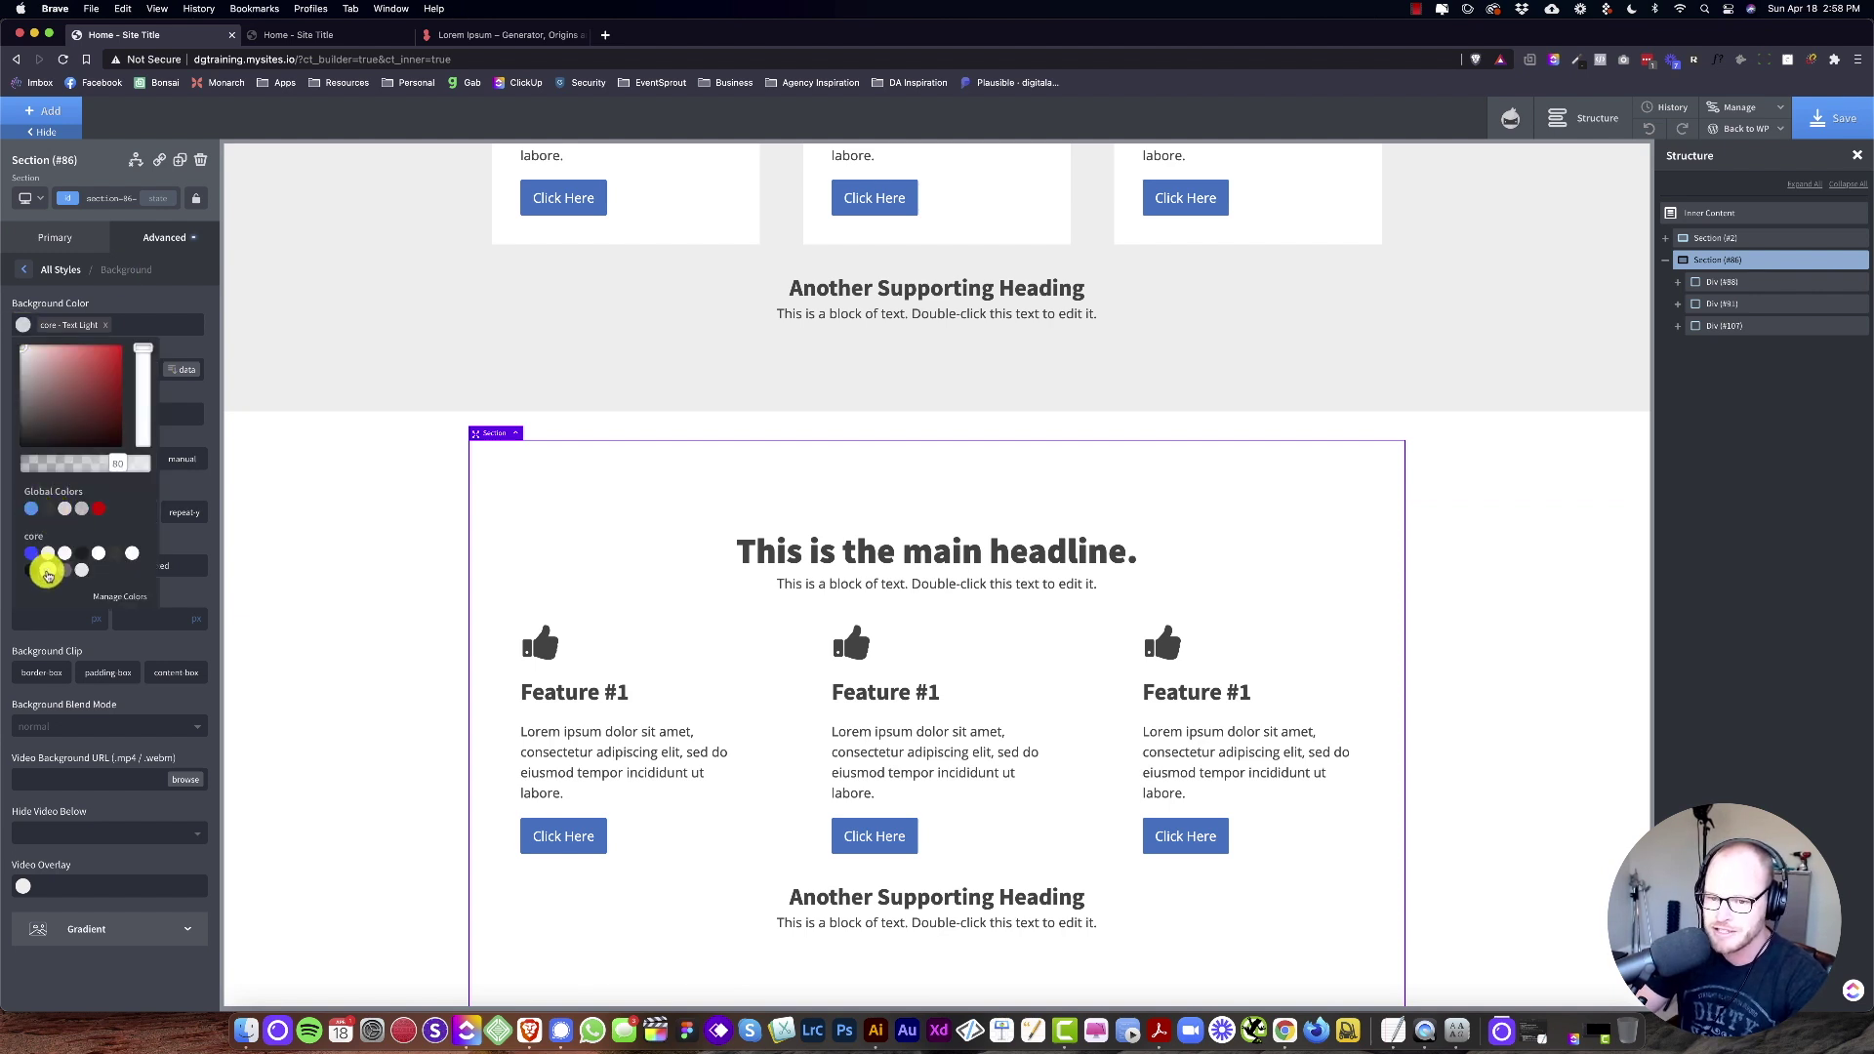
{"action": "left_click", "coordinate": [67, 571]}
{"action": "left_click", "coordinate": [84, 572]}
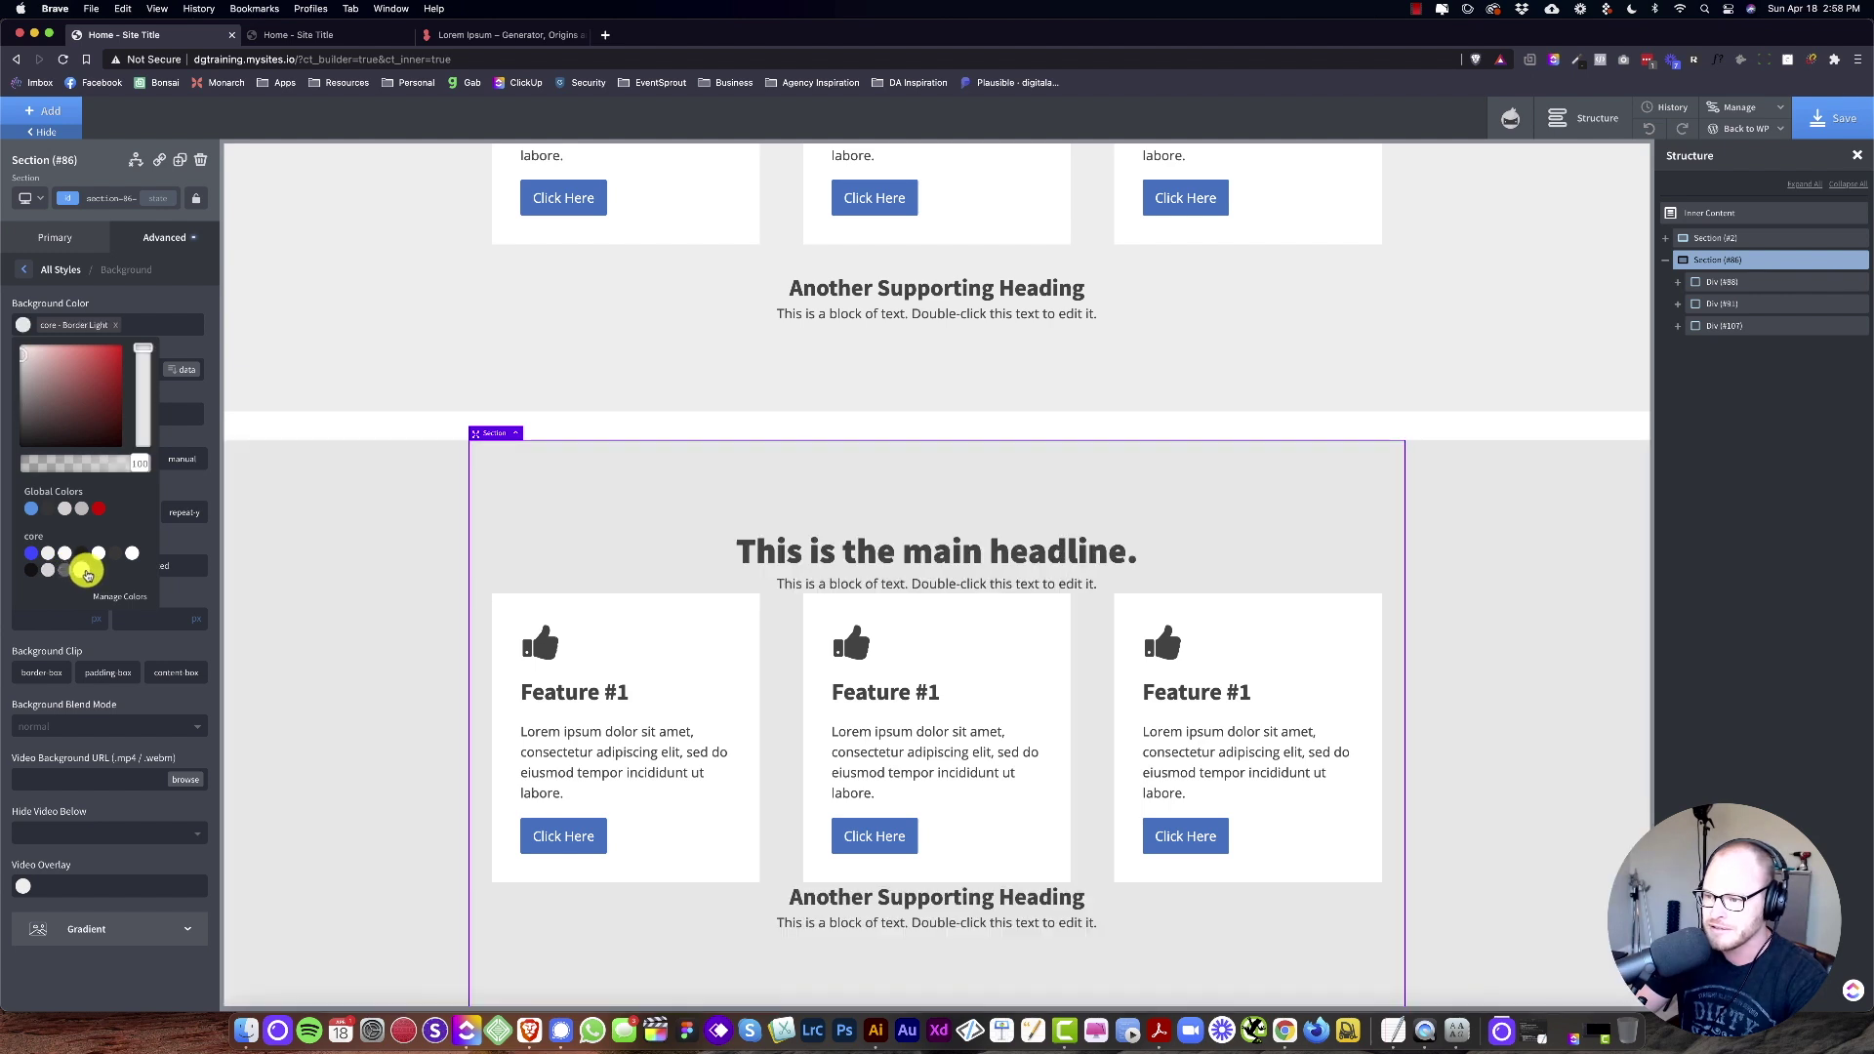
{"action": "left_click", "coordinate": [115, 554]}
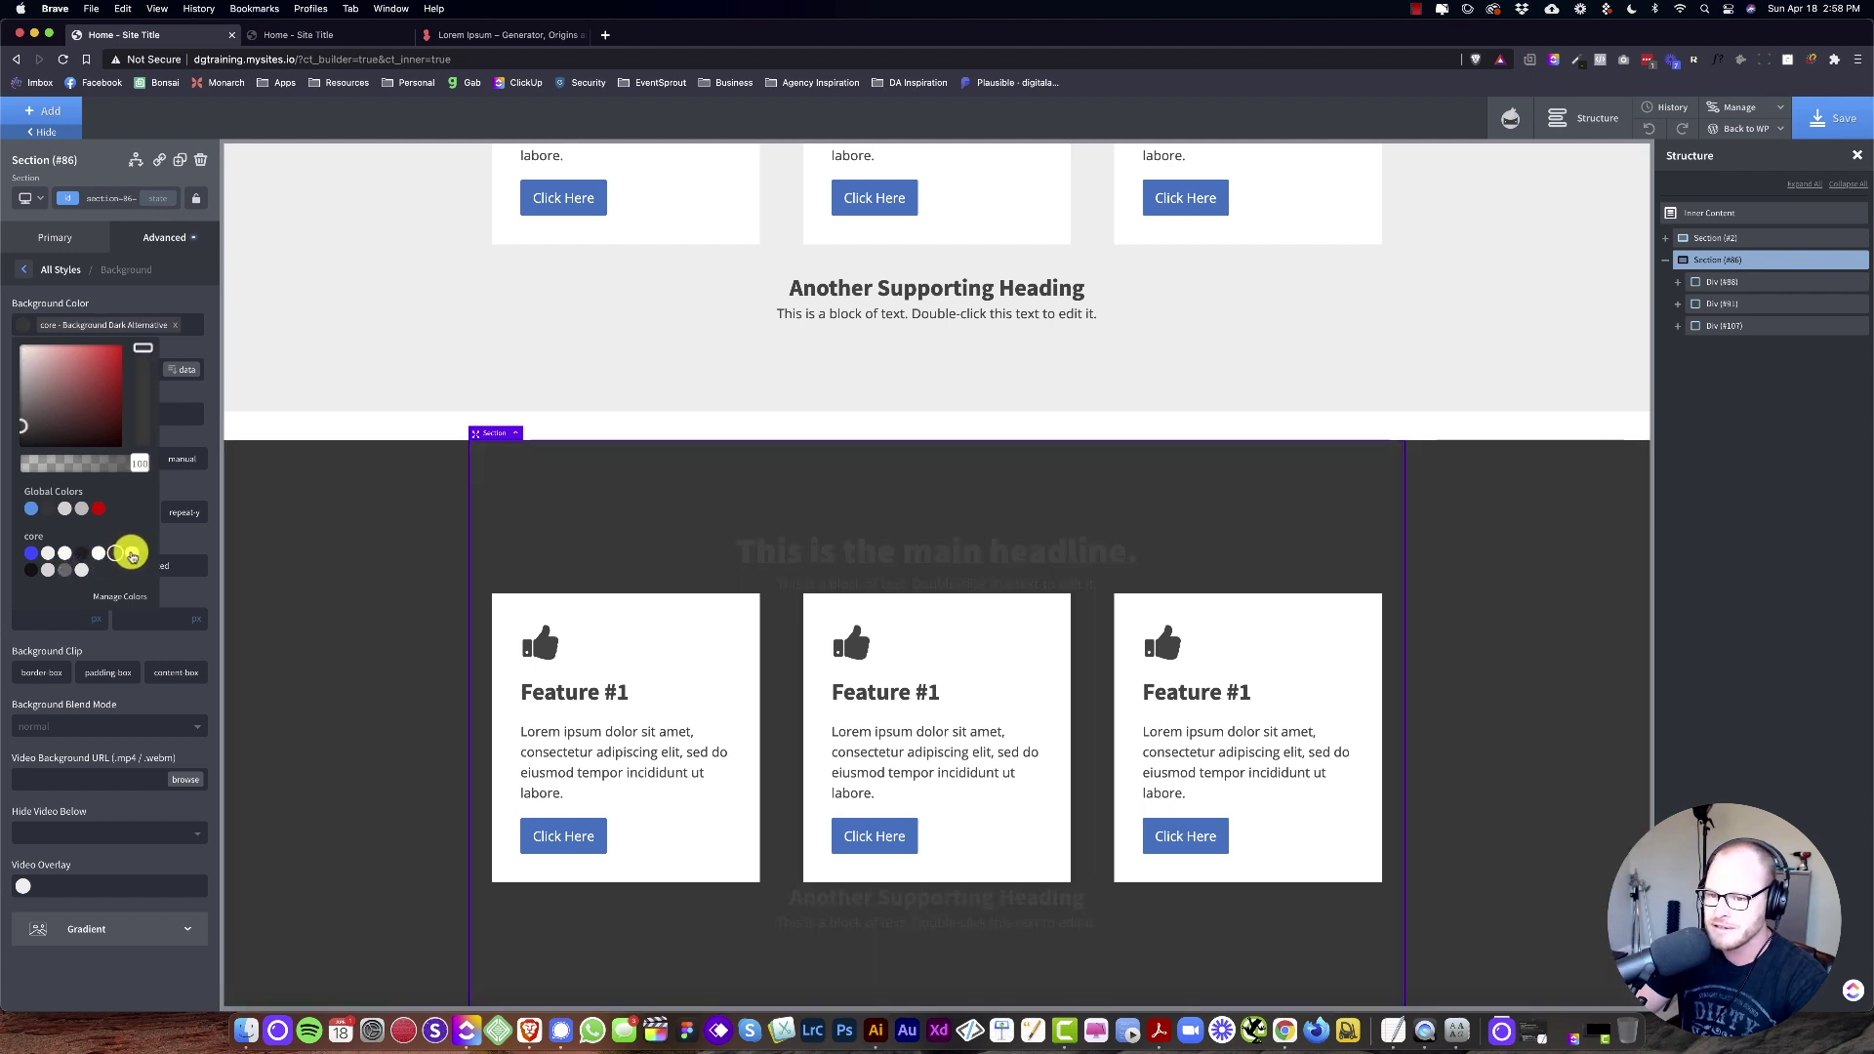
{"action": "left_click", "coordinate": [380, 560]}
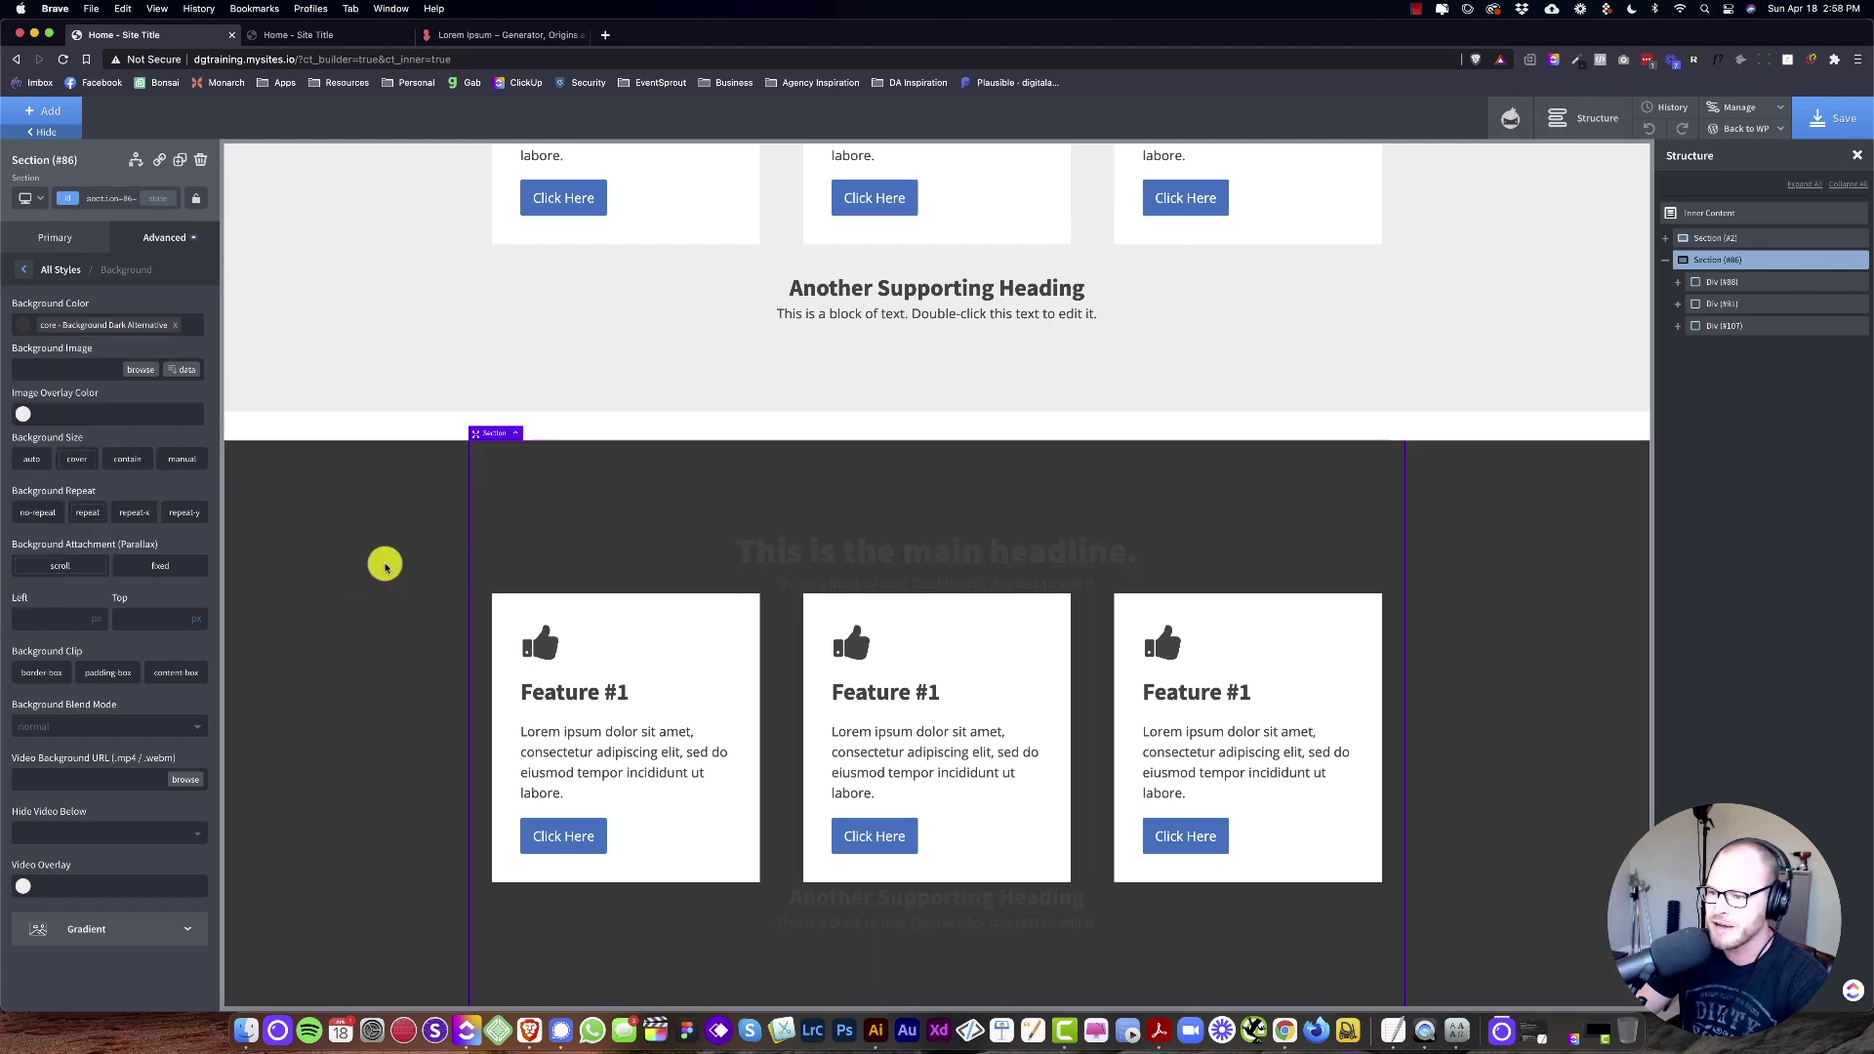
Step: Add the c-text-light class to the duplicated section
{"action": "left_click", "coordinate": [109, 198]}
{"action": "type", "text": "c-text"}
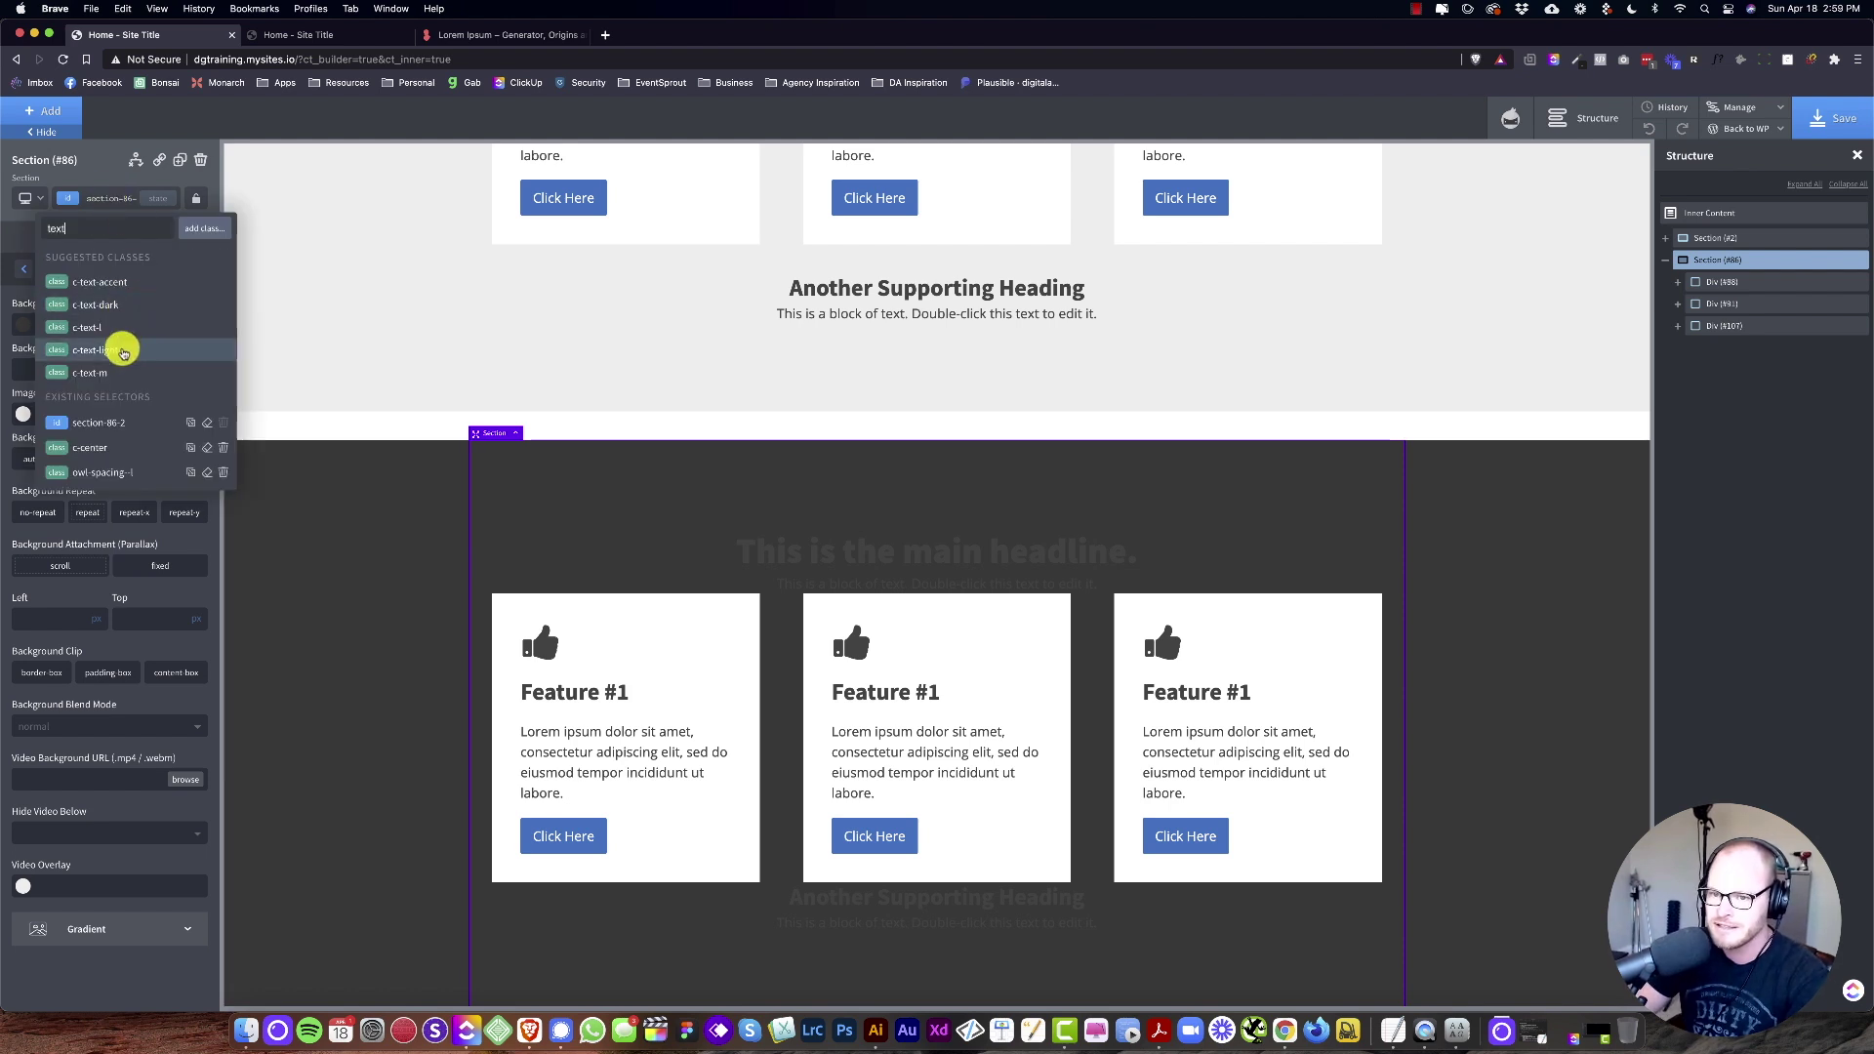
{"action": "left_click", "coordinate": [124, 352]}
{"action": "scroll", "coordinate": [1003, 557], "scroll_direction": "down", "scroll_amount": 1}
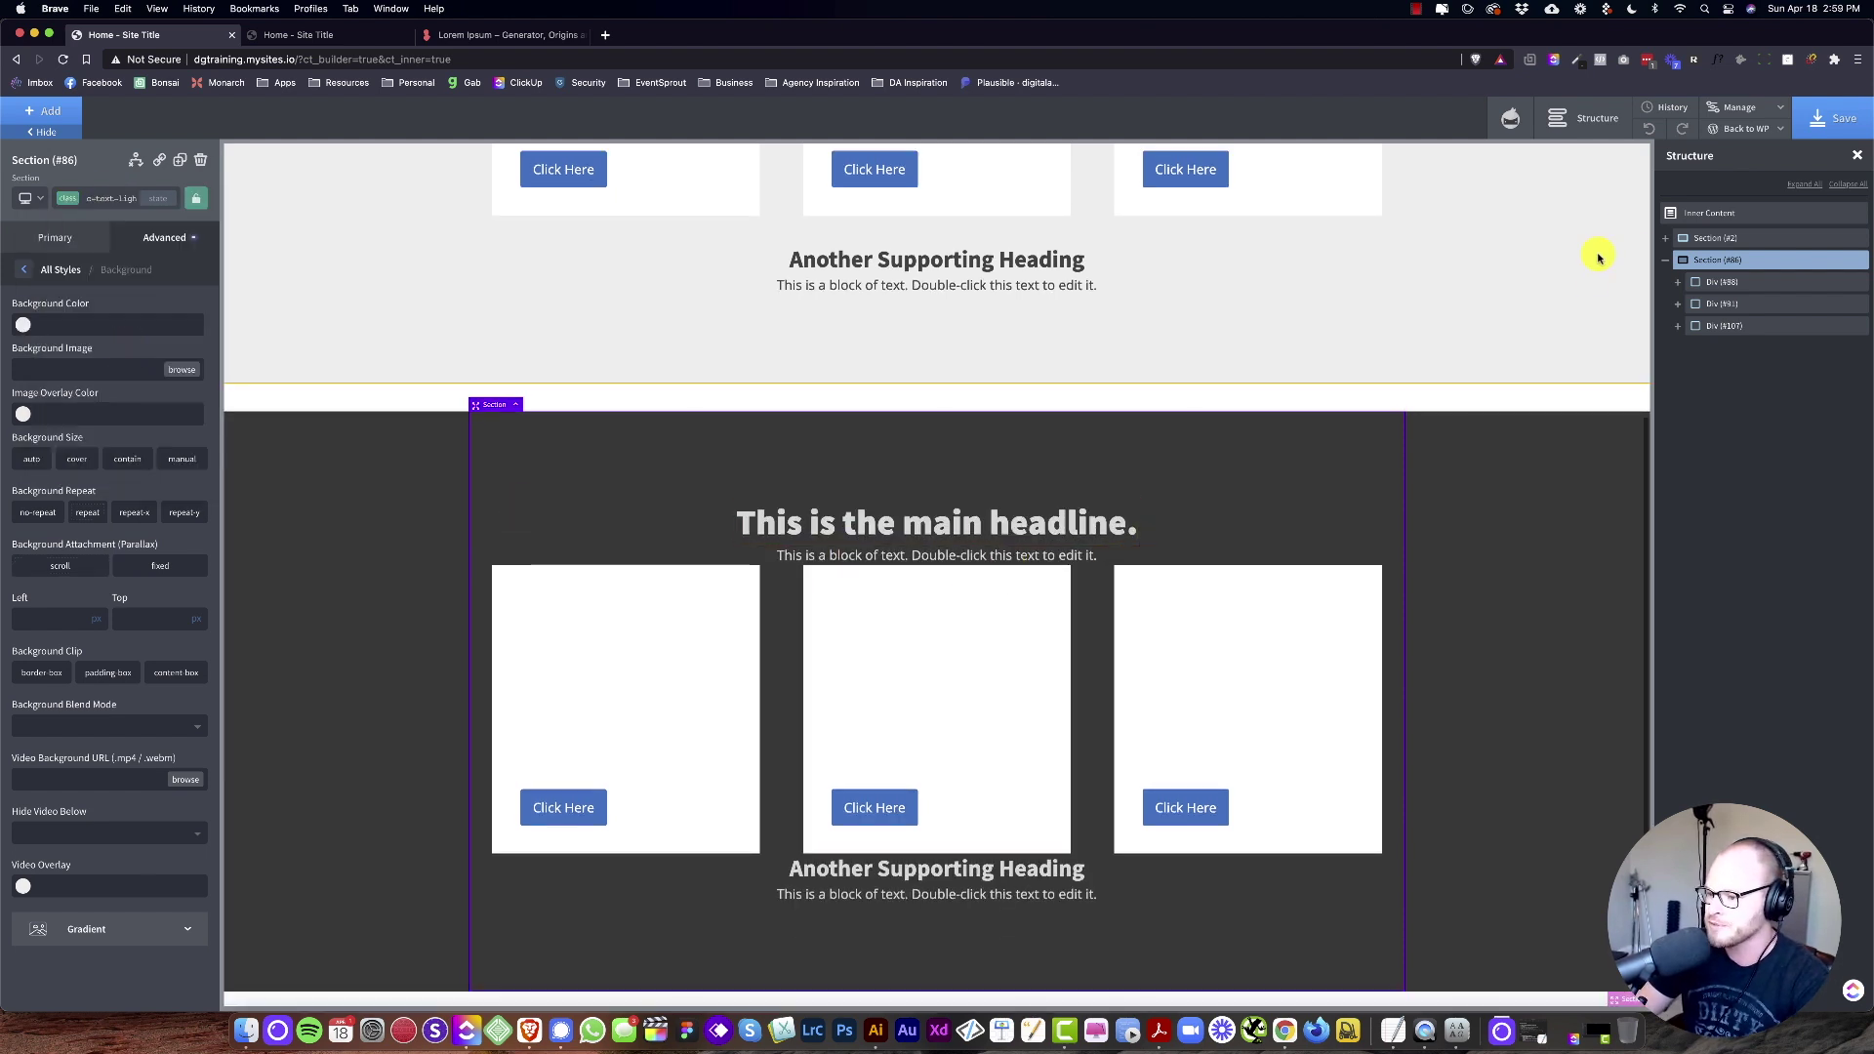
Step: Save the page and reload its front end to check the dark section and its light text
{"action": "left_click", "coordinate": [1831, 118]}
{"action": "left_click", "coordinate": [327, 36]}
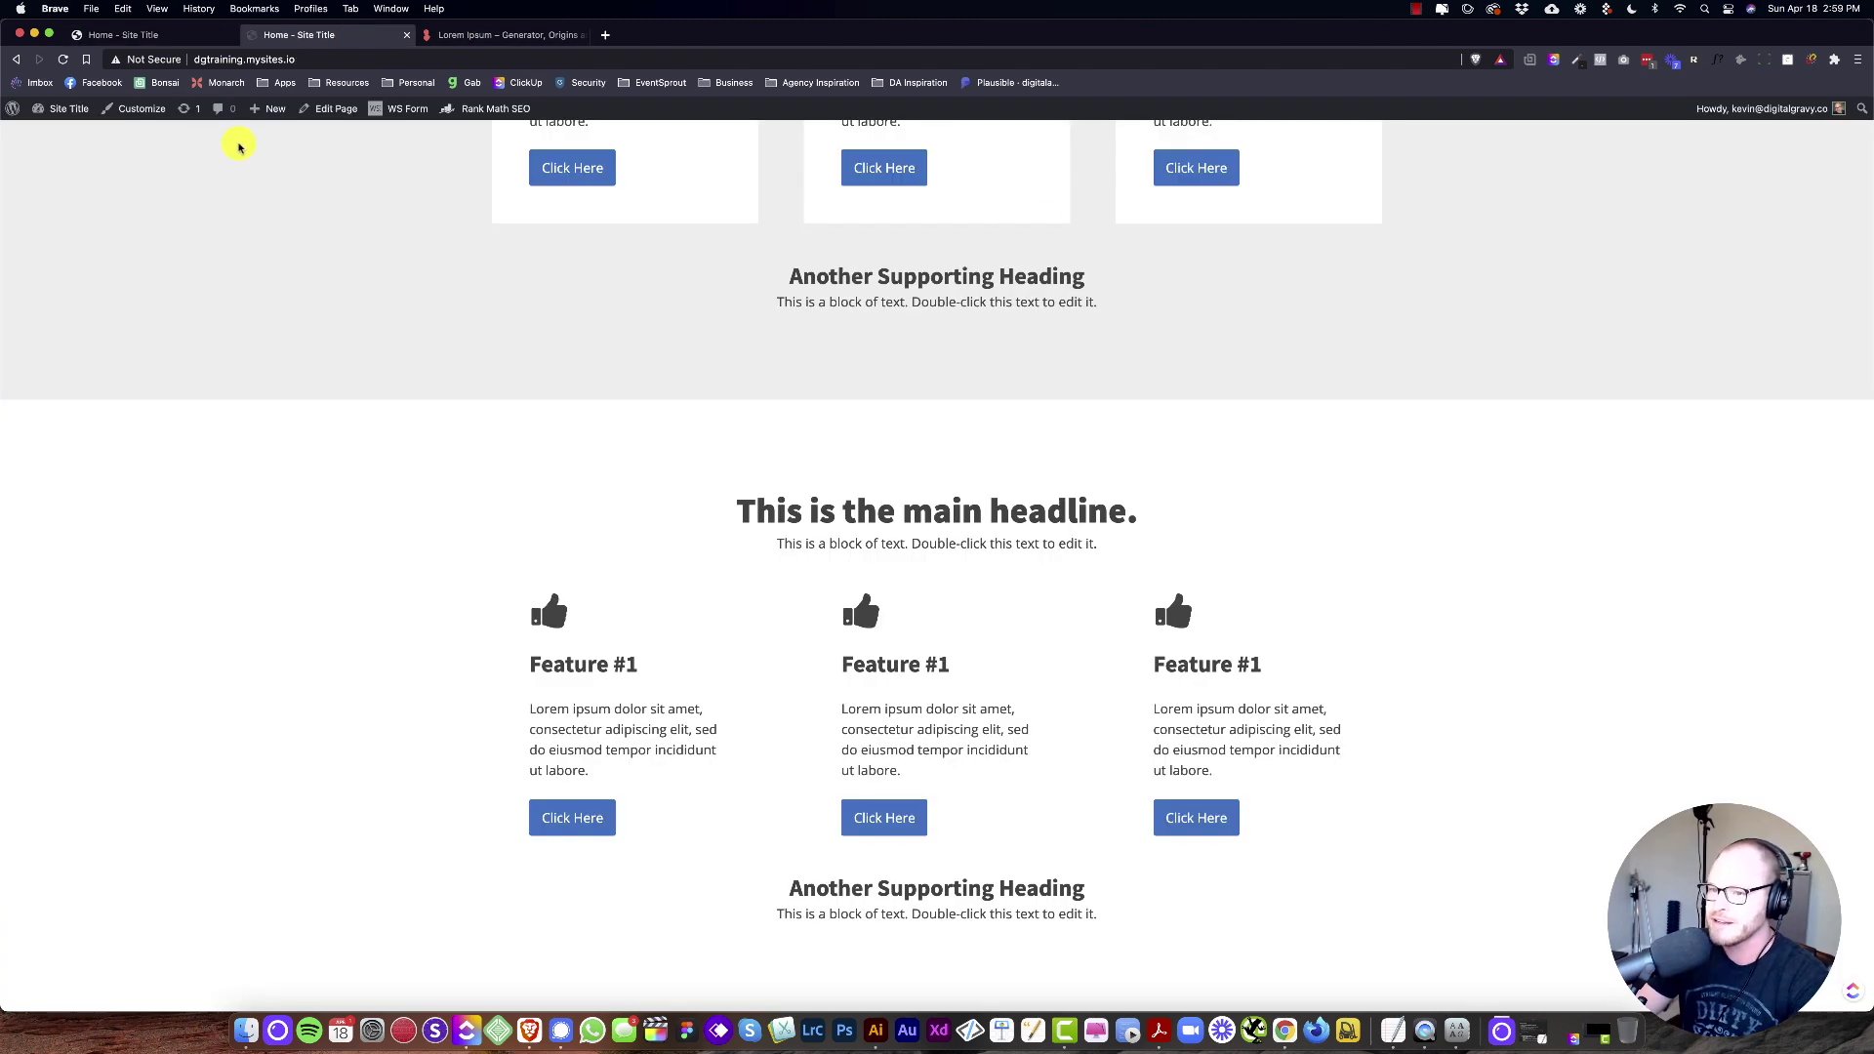
{"action": "left_click", "coordinate": [175, 34]}
{"action": "left_click", "coordinate": [306, 34]}
{"action": "key", "text": "super+r"}
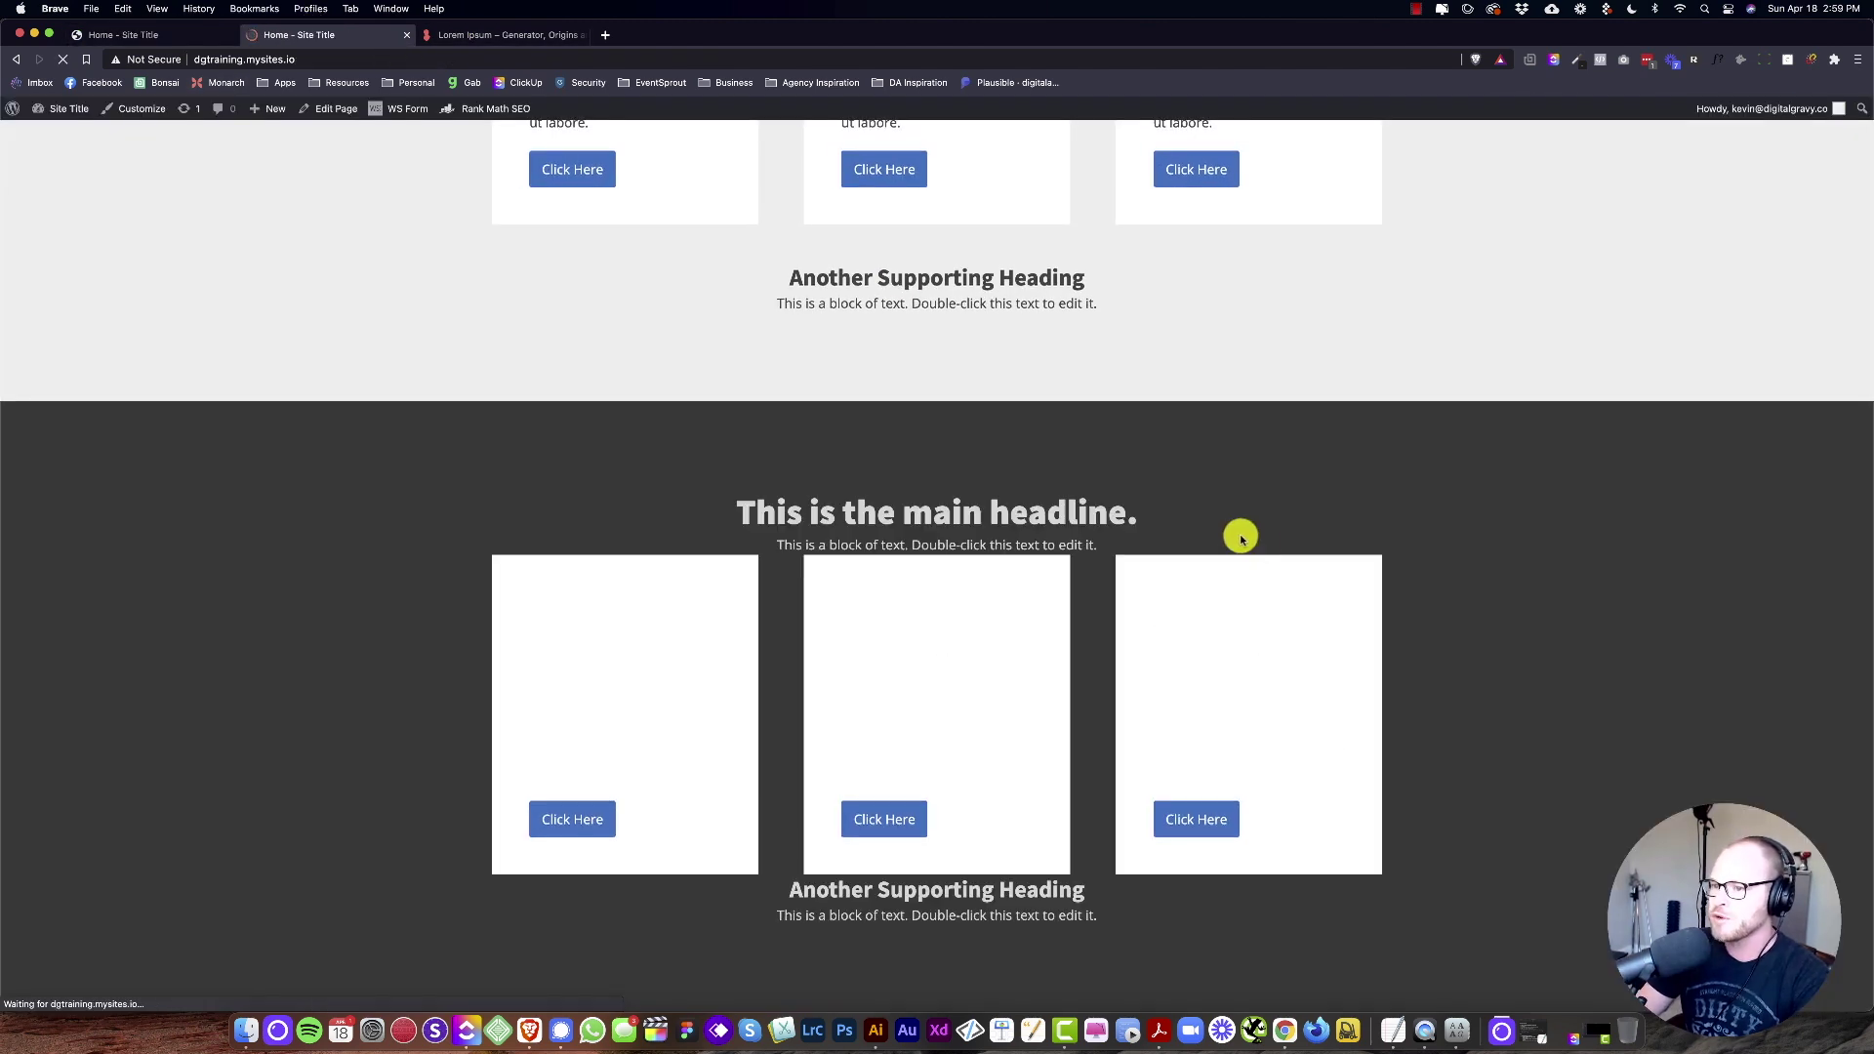
Step: Back in the builder, set the card class's typography color to Global Colors - Base, starting from the dark section's first card
{"action": "left_click", "coordinate": [168, 32]}
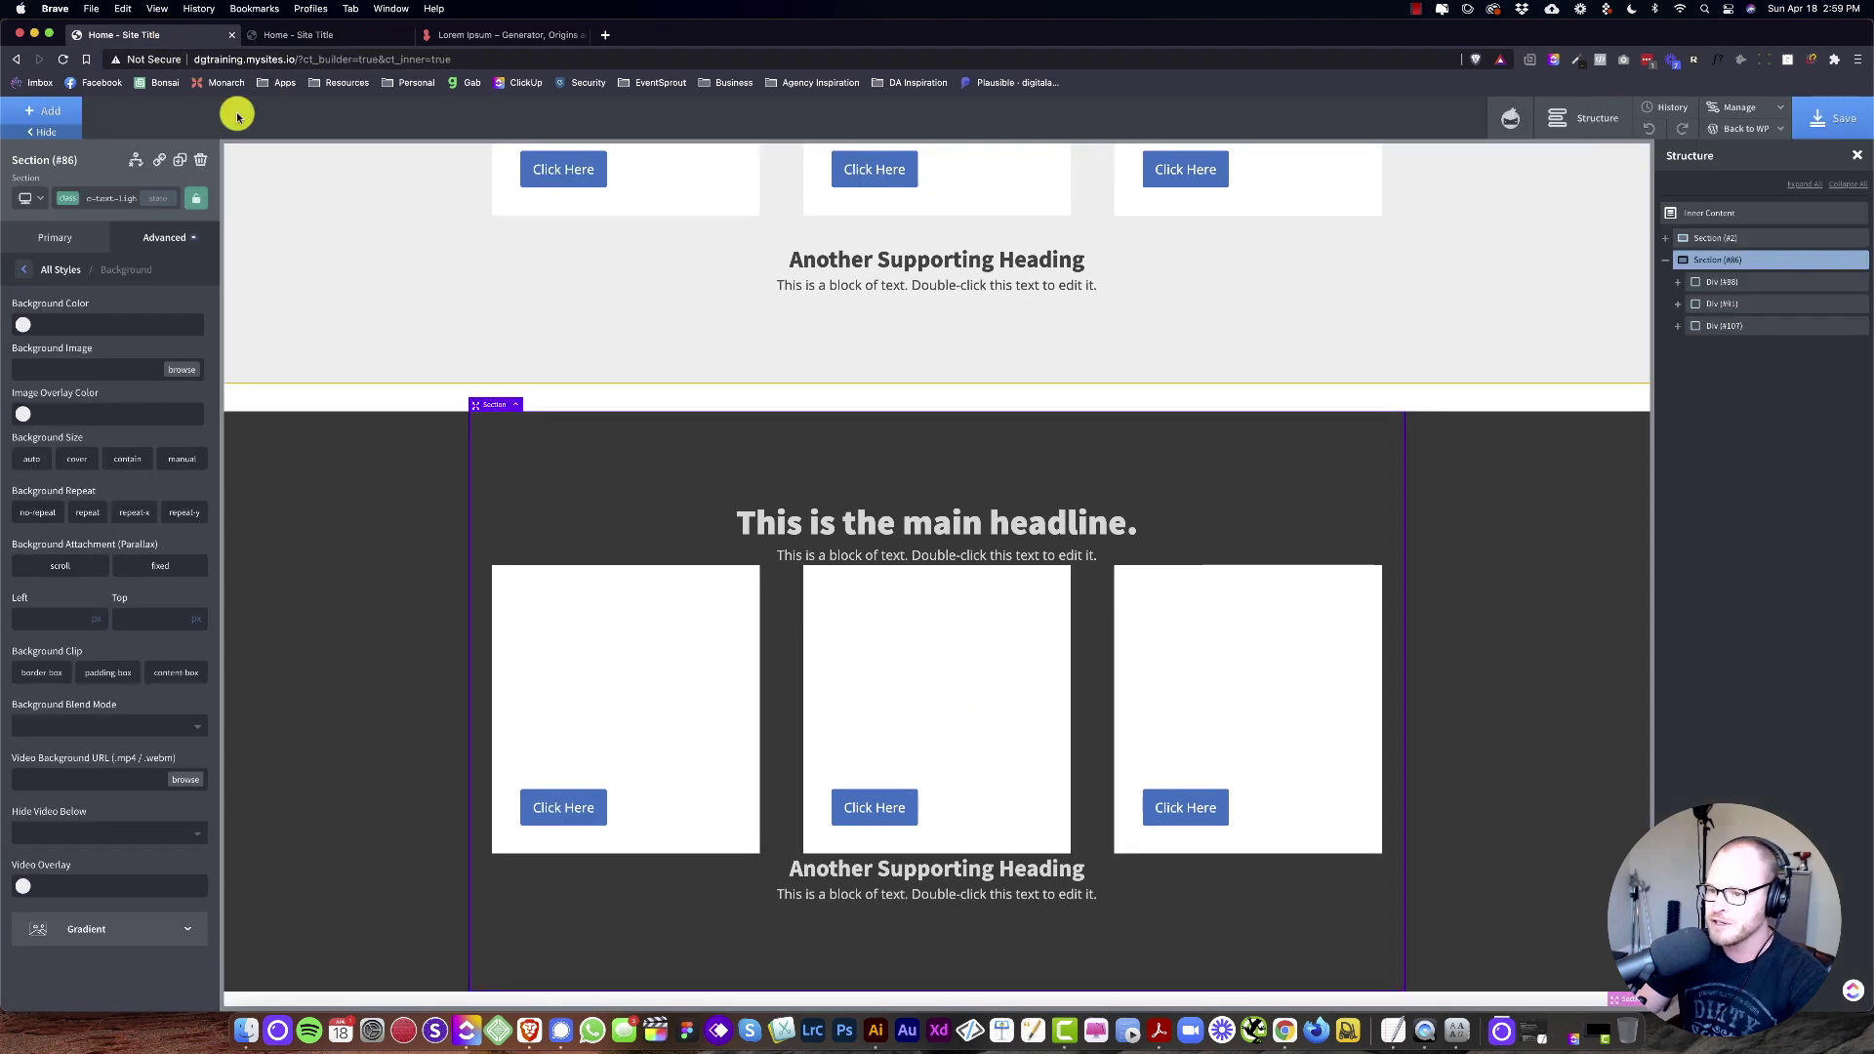
{"action": "left_click", "coordinate": [705, 605]}
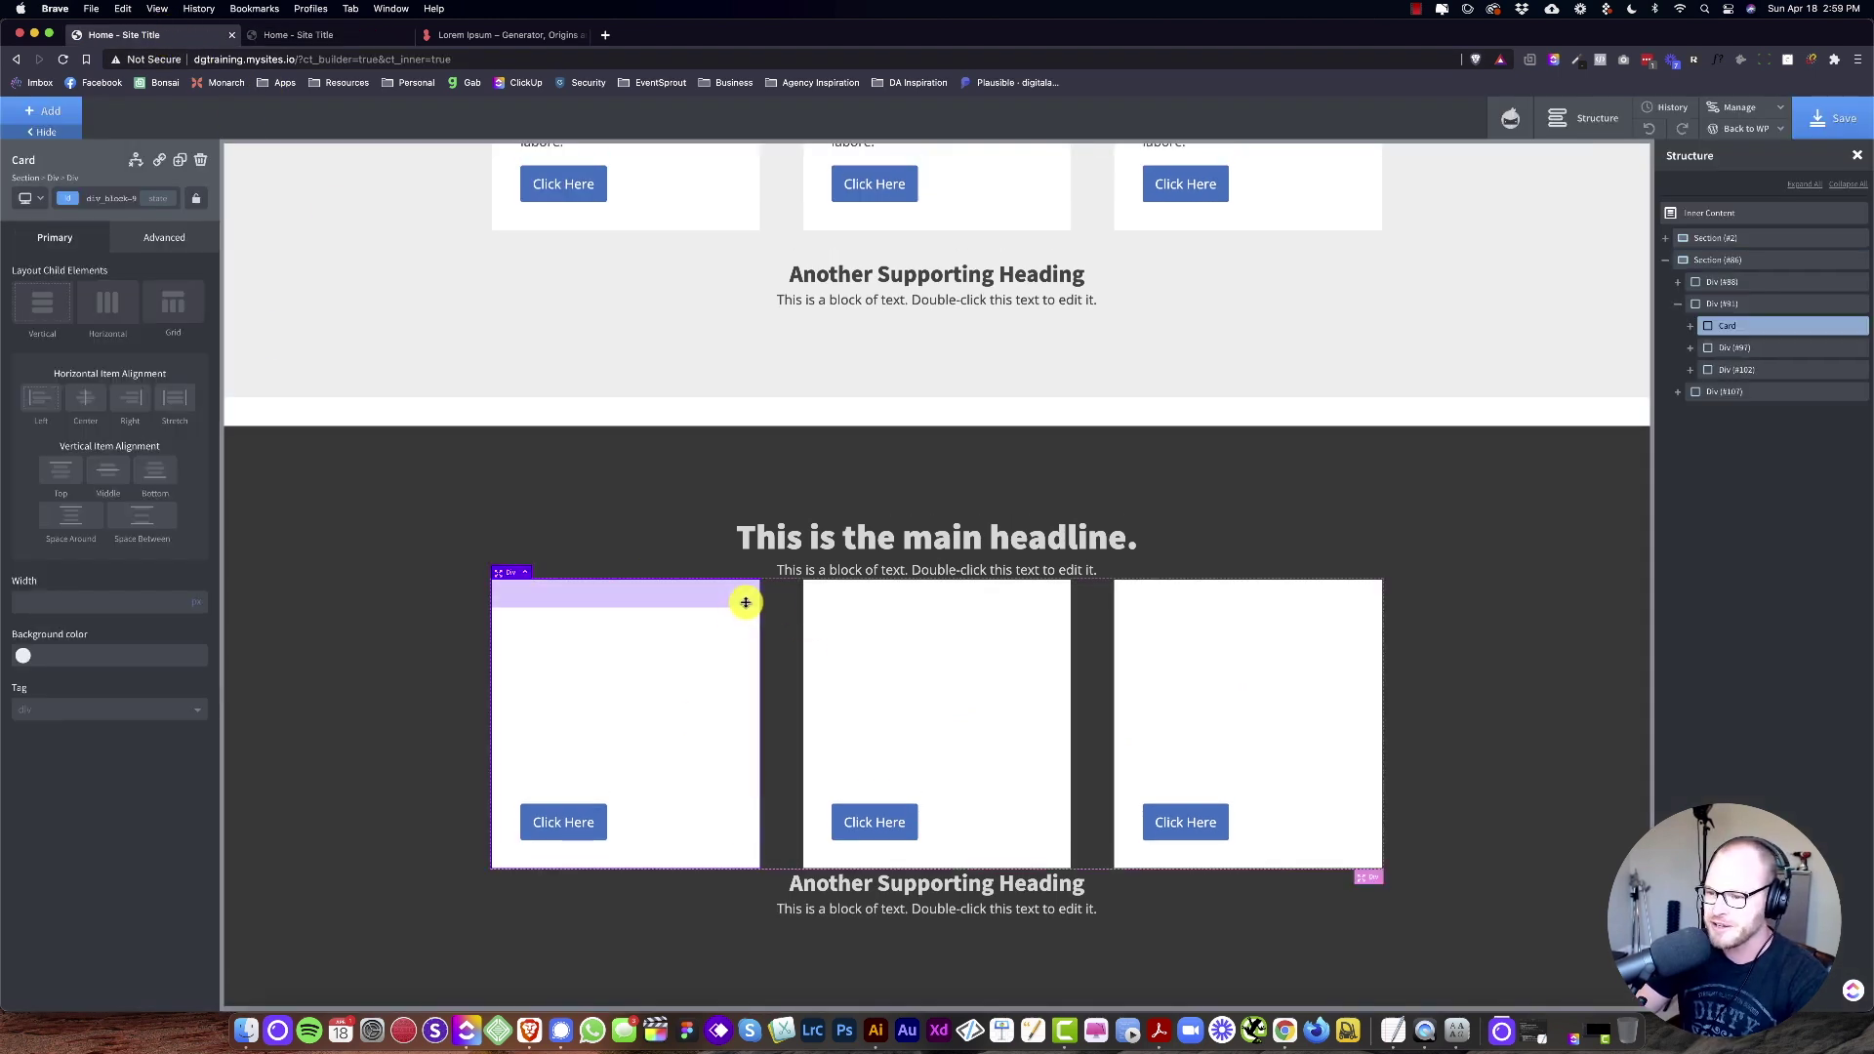
{"action": "left_click", "coordinate": [104, 198]}
{"action": "left_click", "coordinate": [84, 276]}
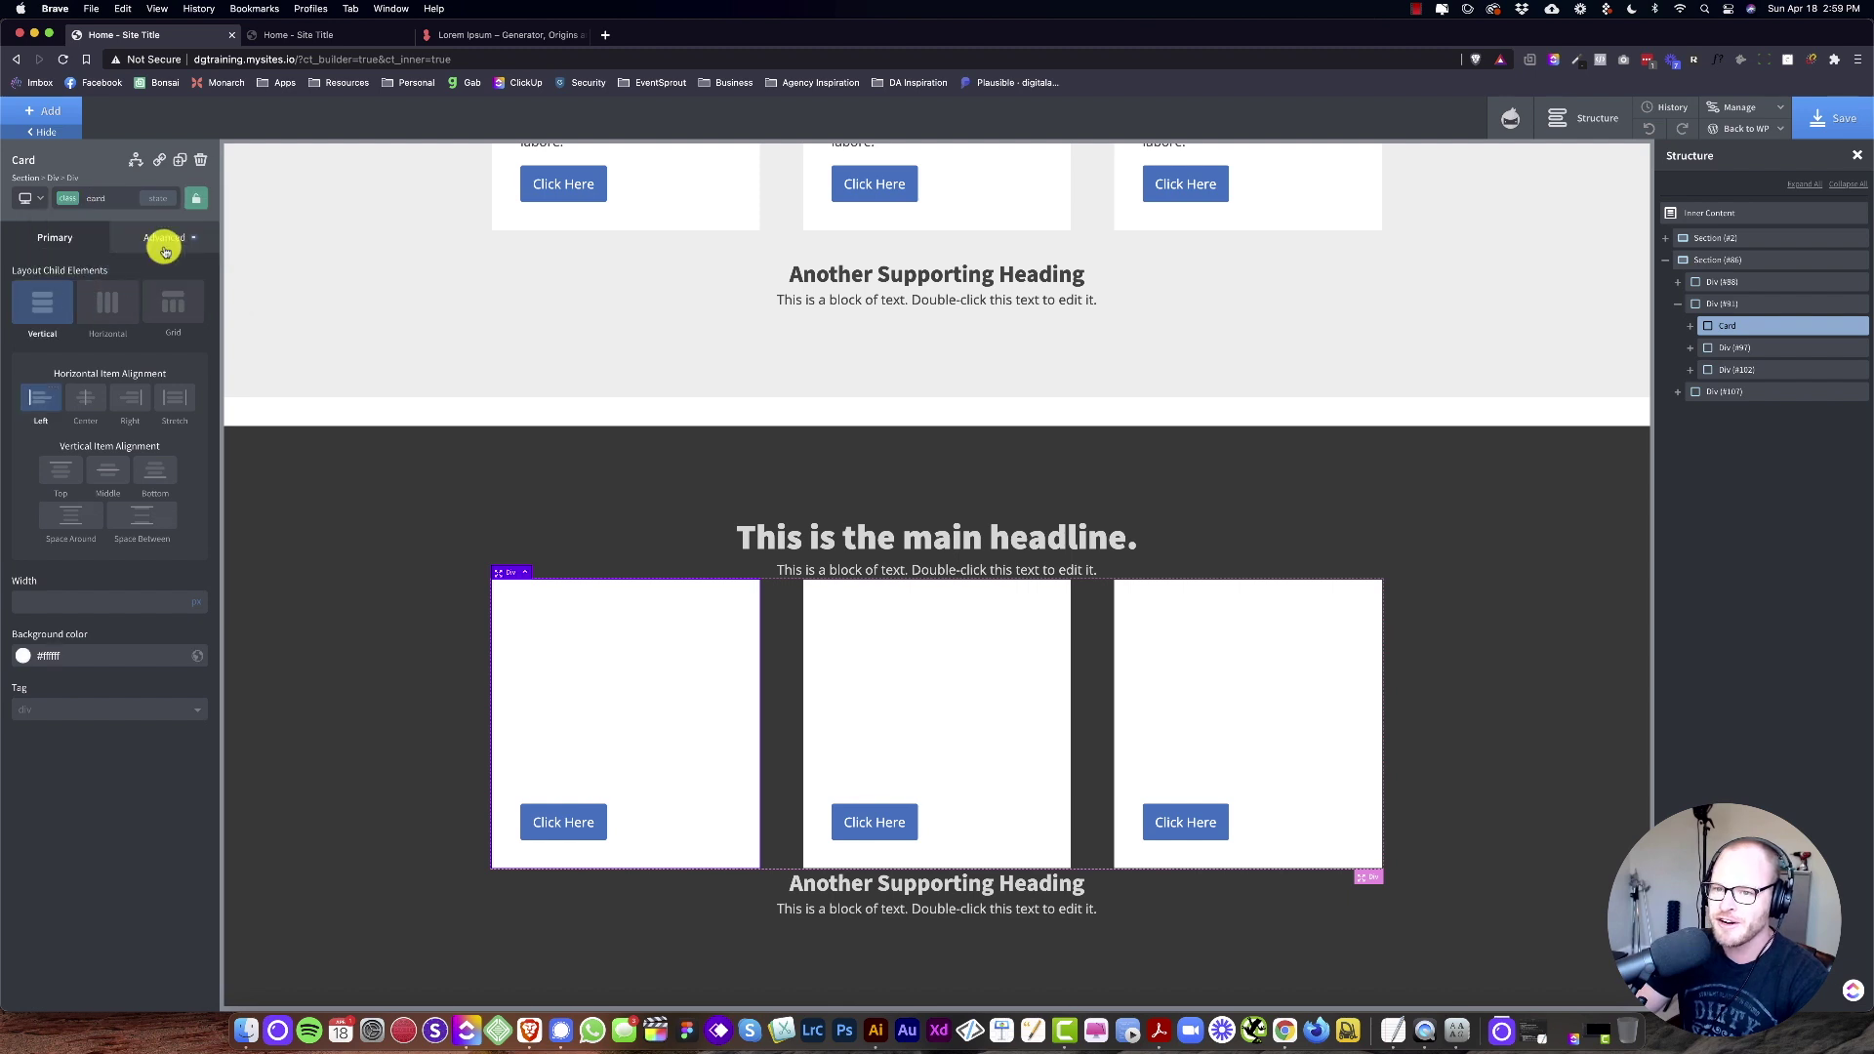
{"action": "left_click", "coordinate": [163, 244]}
{"action": "left_click", "coordinate": [79, 389]}
{"action": "left_click", "coordinate": [28, 388]}
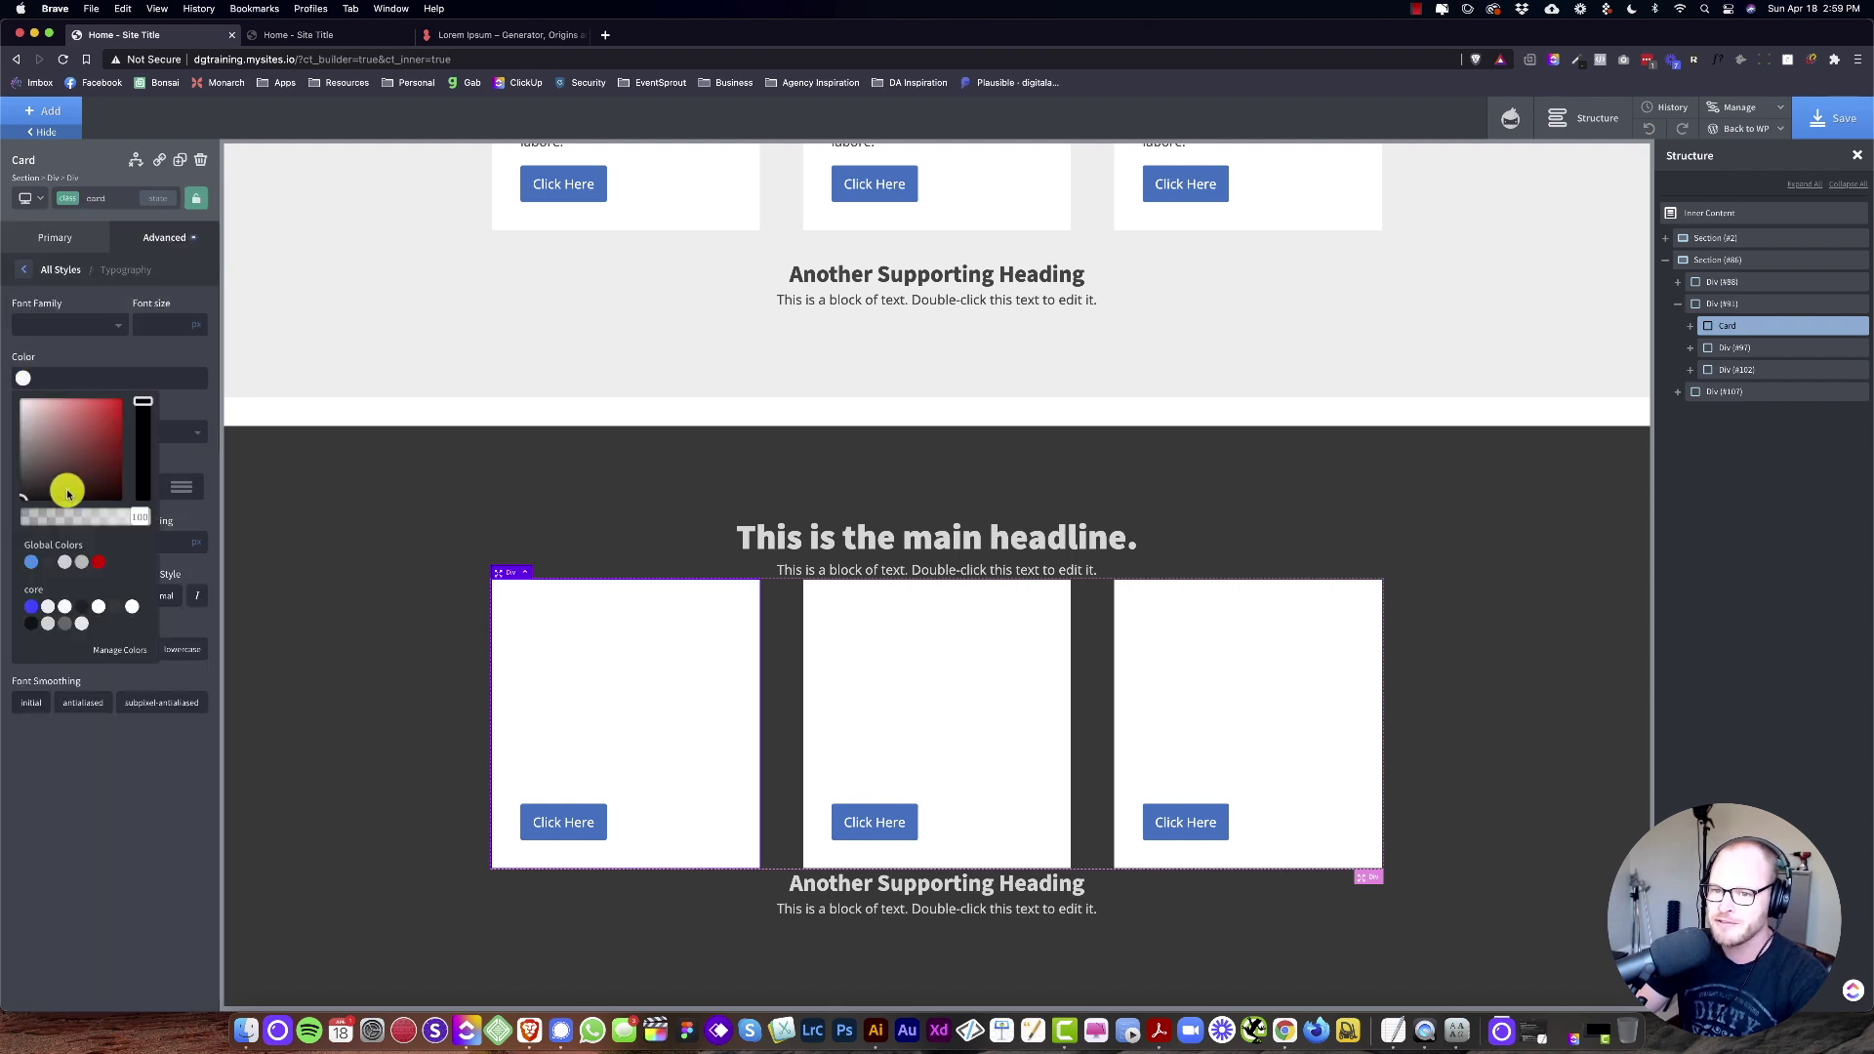
{"action": "left_click", "coordinate": [48, 563]}
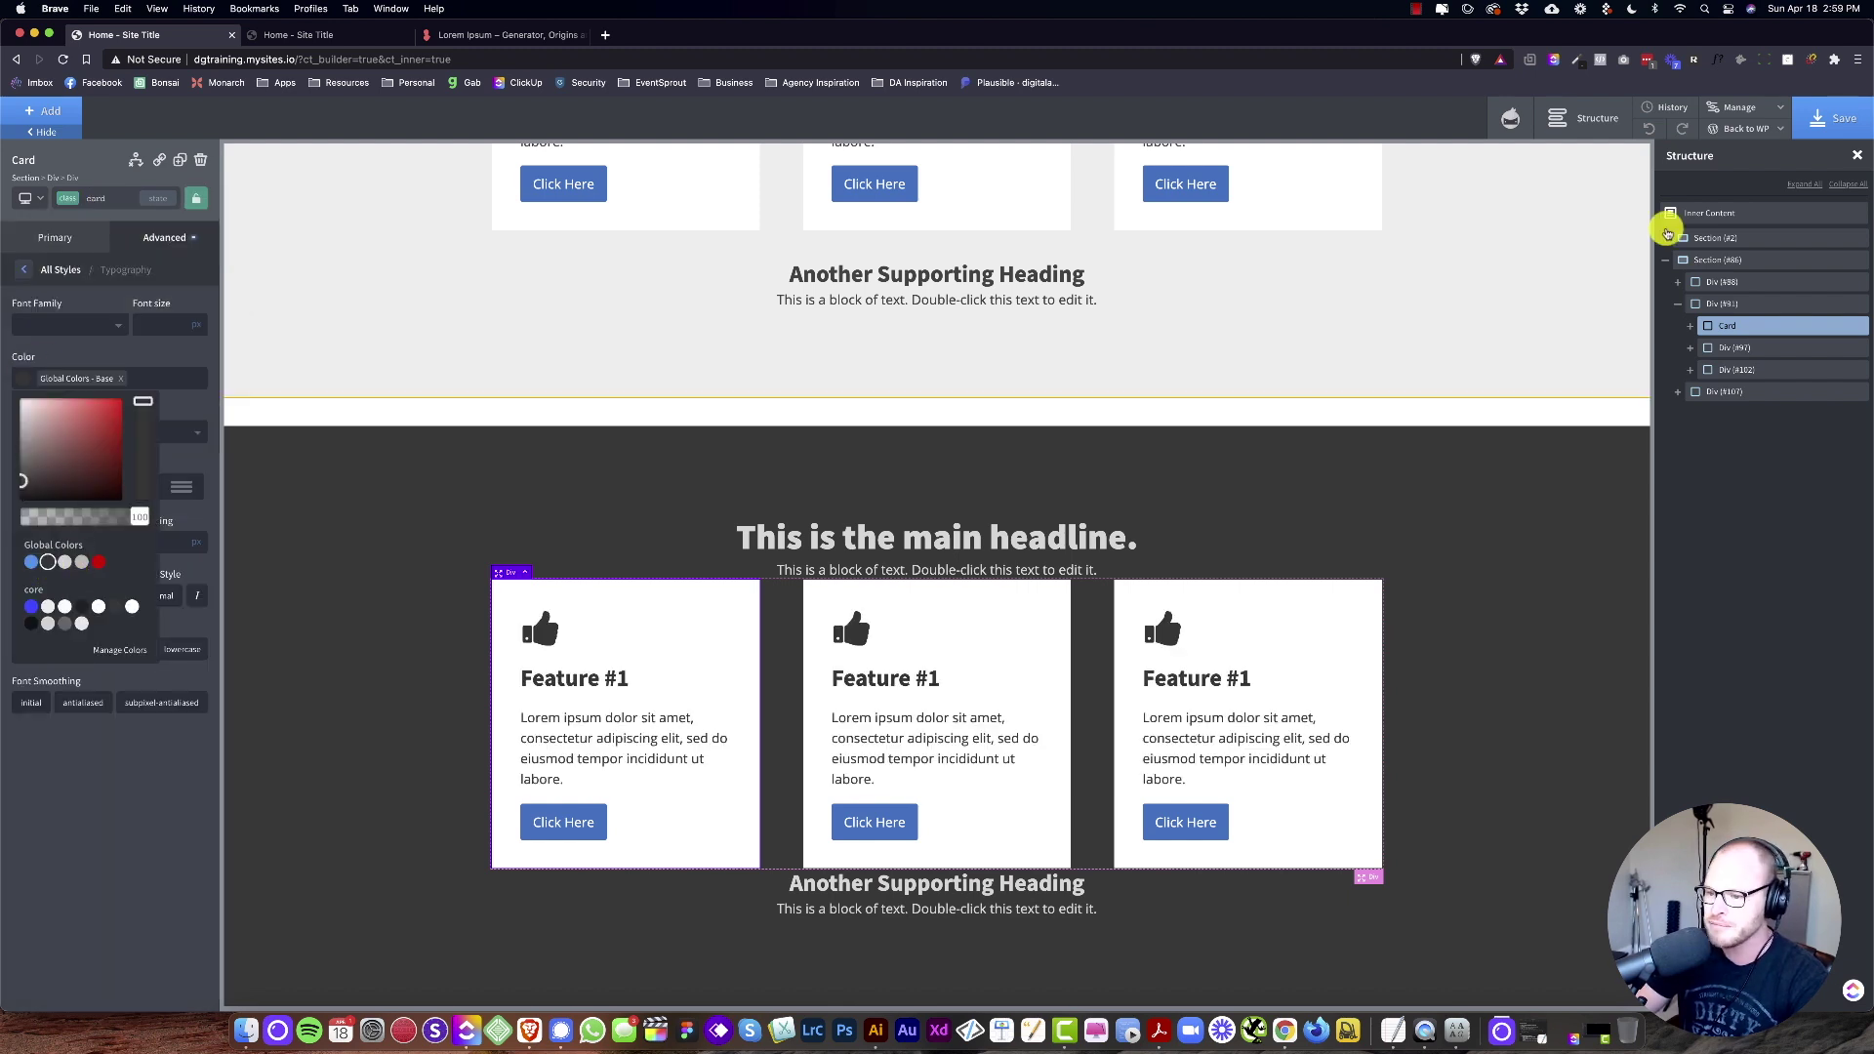
Step: Save the page and reload the front end to check the text inside the dark section's cards
{"action": "left_click", "coordinate": [1840, 133]}
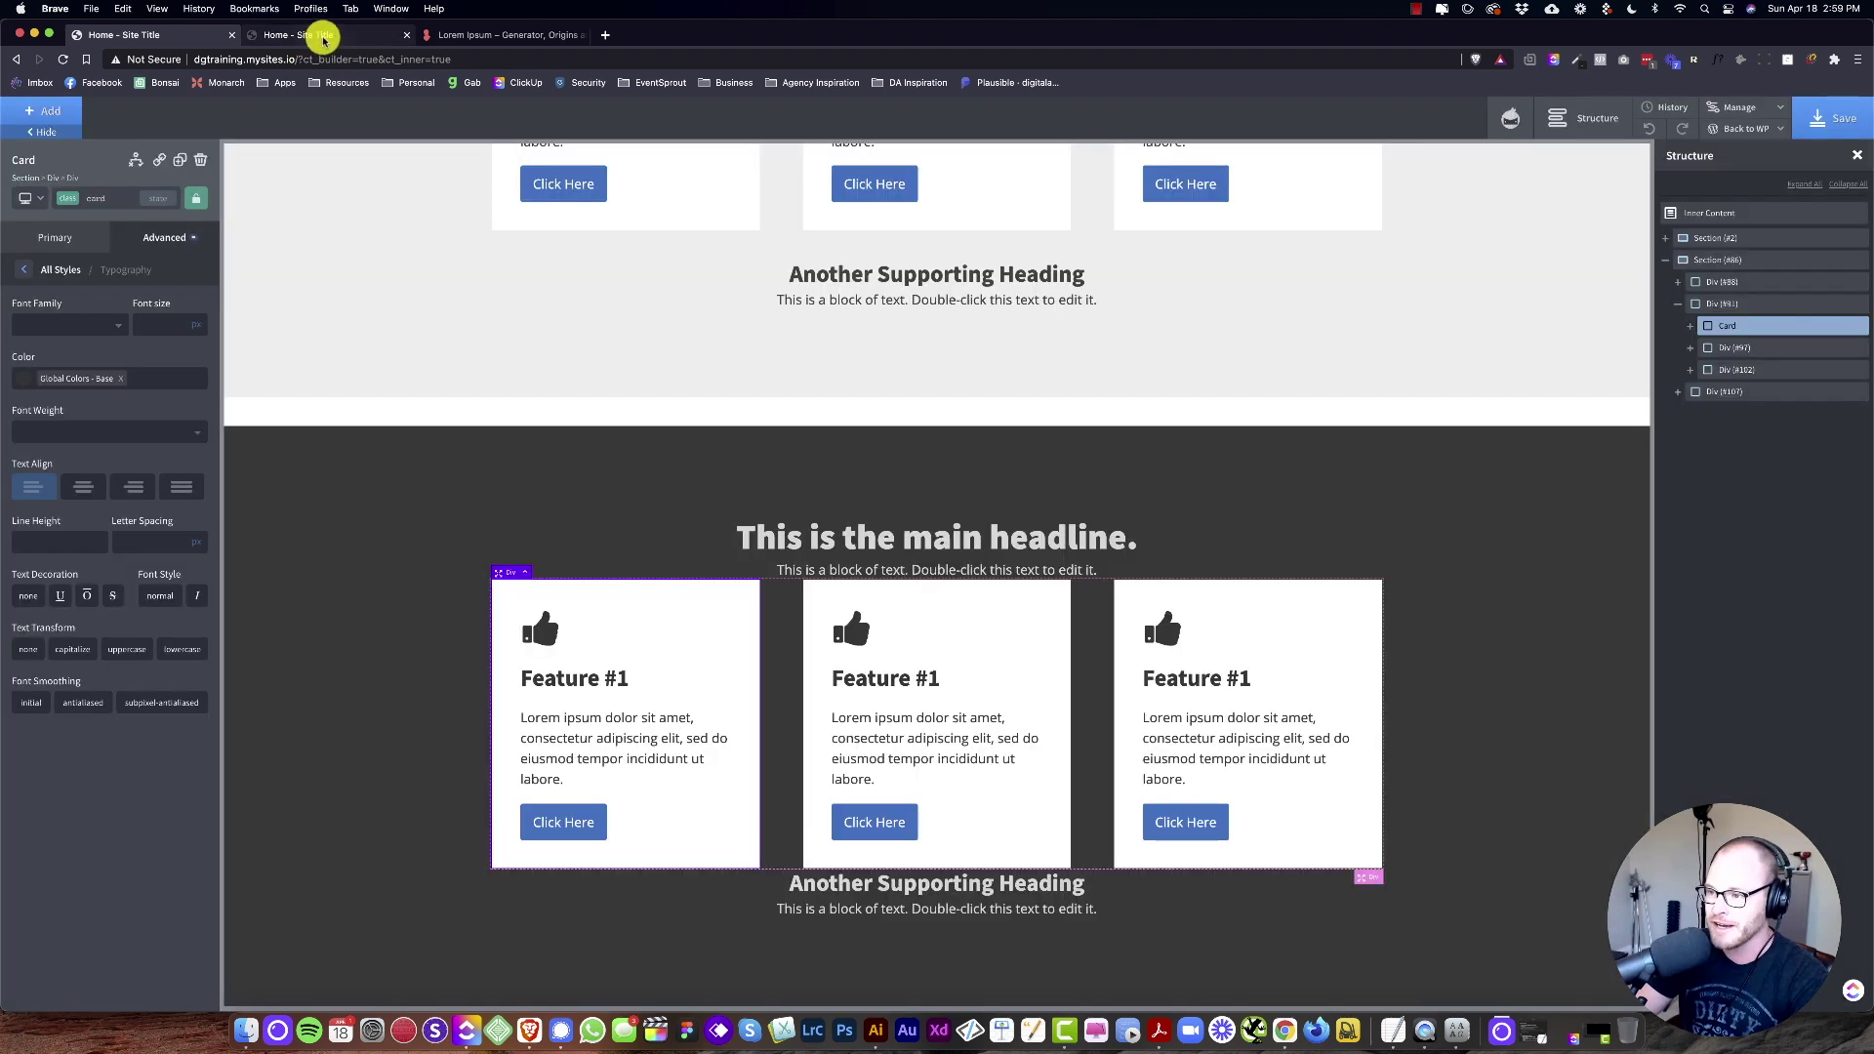
{"action": "left_click", "coordinate": [325, 36]}
{"action": "key", "text": "super+r"}
{"action": "scroll", "coordinate": [302, 376], "scroll_direction": "down", "scroll_amount": 5}
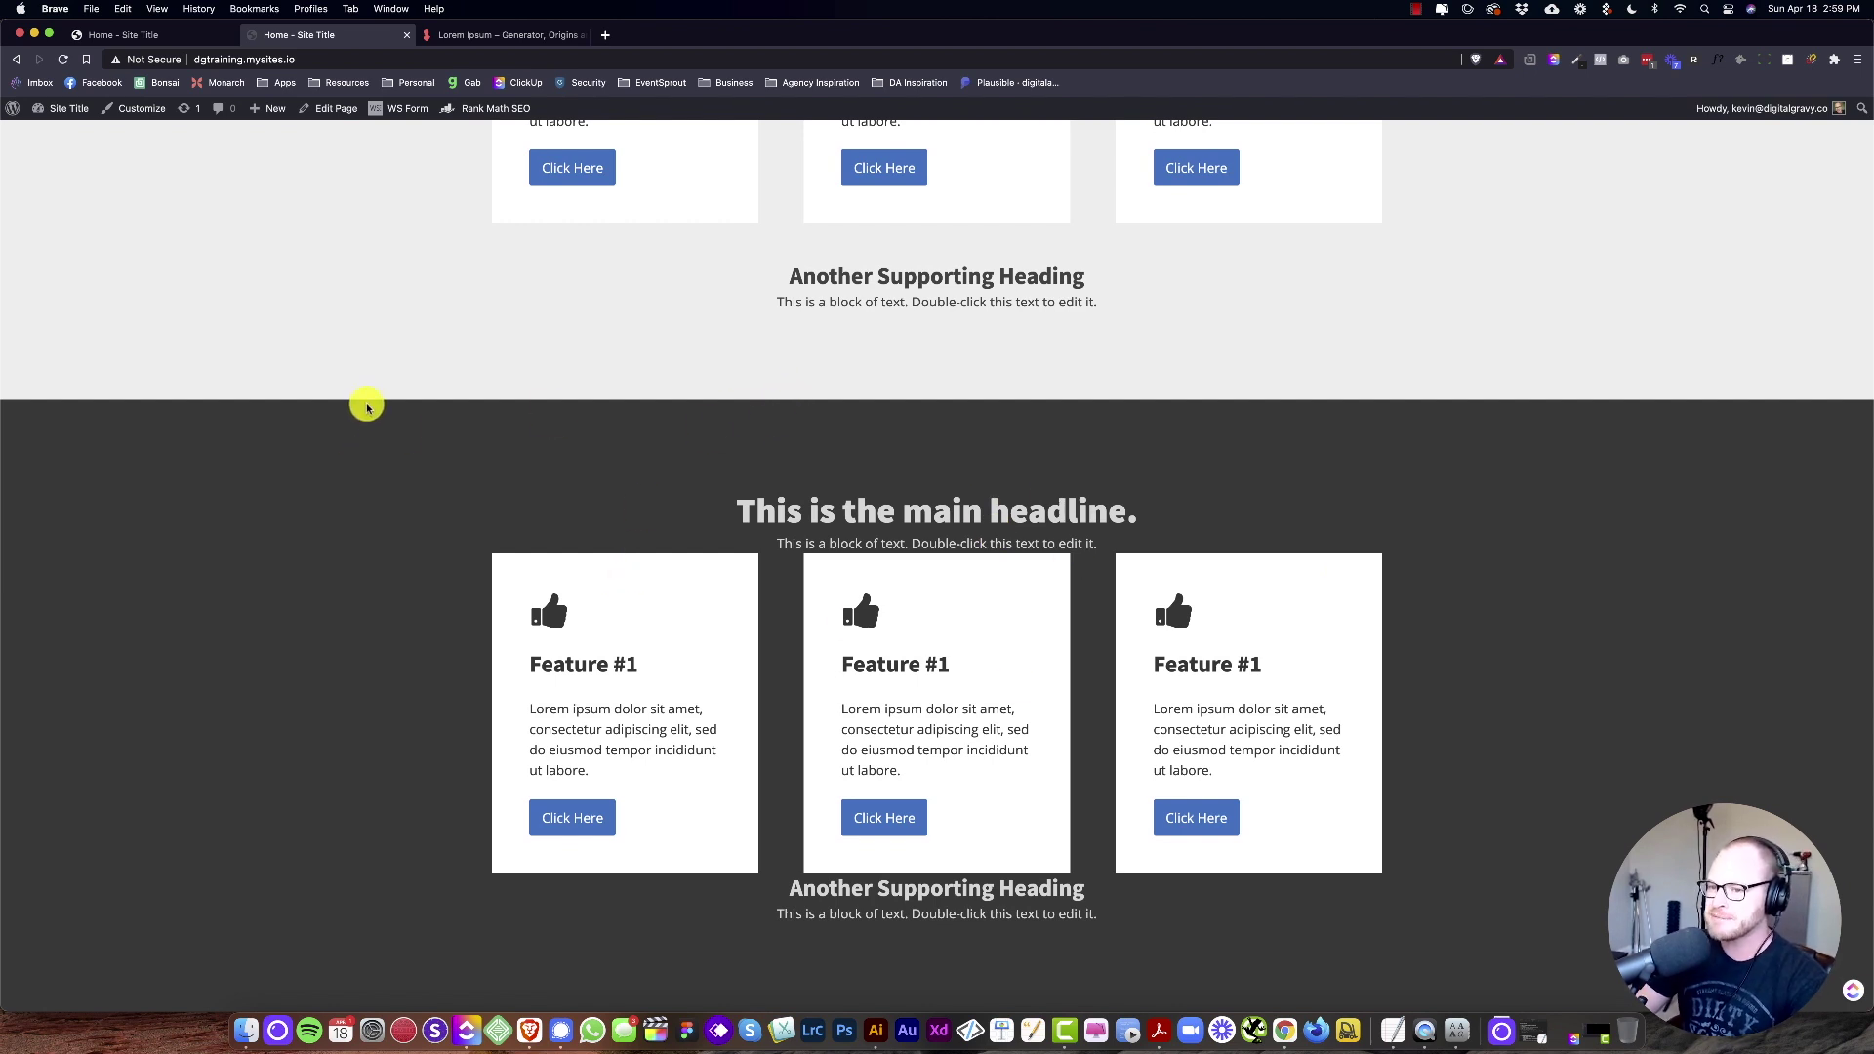
Step: Inspect the dark section's markup, examining its classes, its ct-section-inner-wrap div and the divs nested inside
{"action": "right_click", "coordinate": [158, 431]}
{"action": "left_click", "coordinate": [590, 564]}
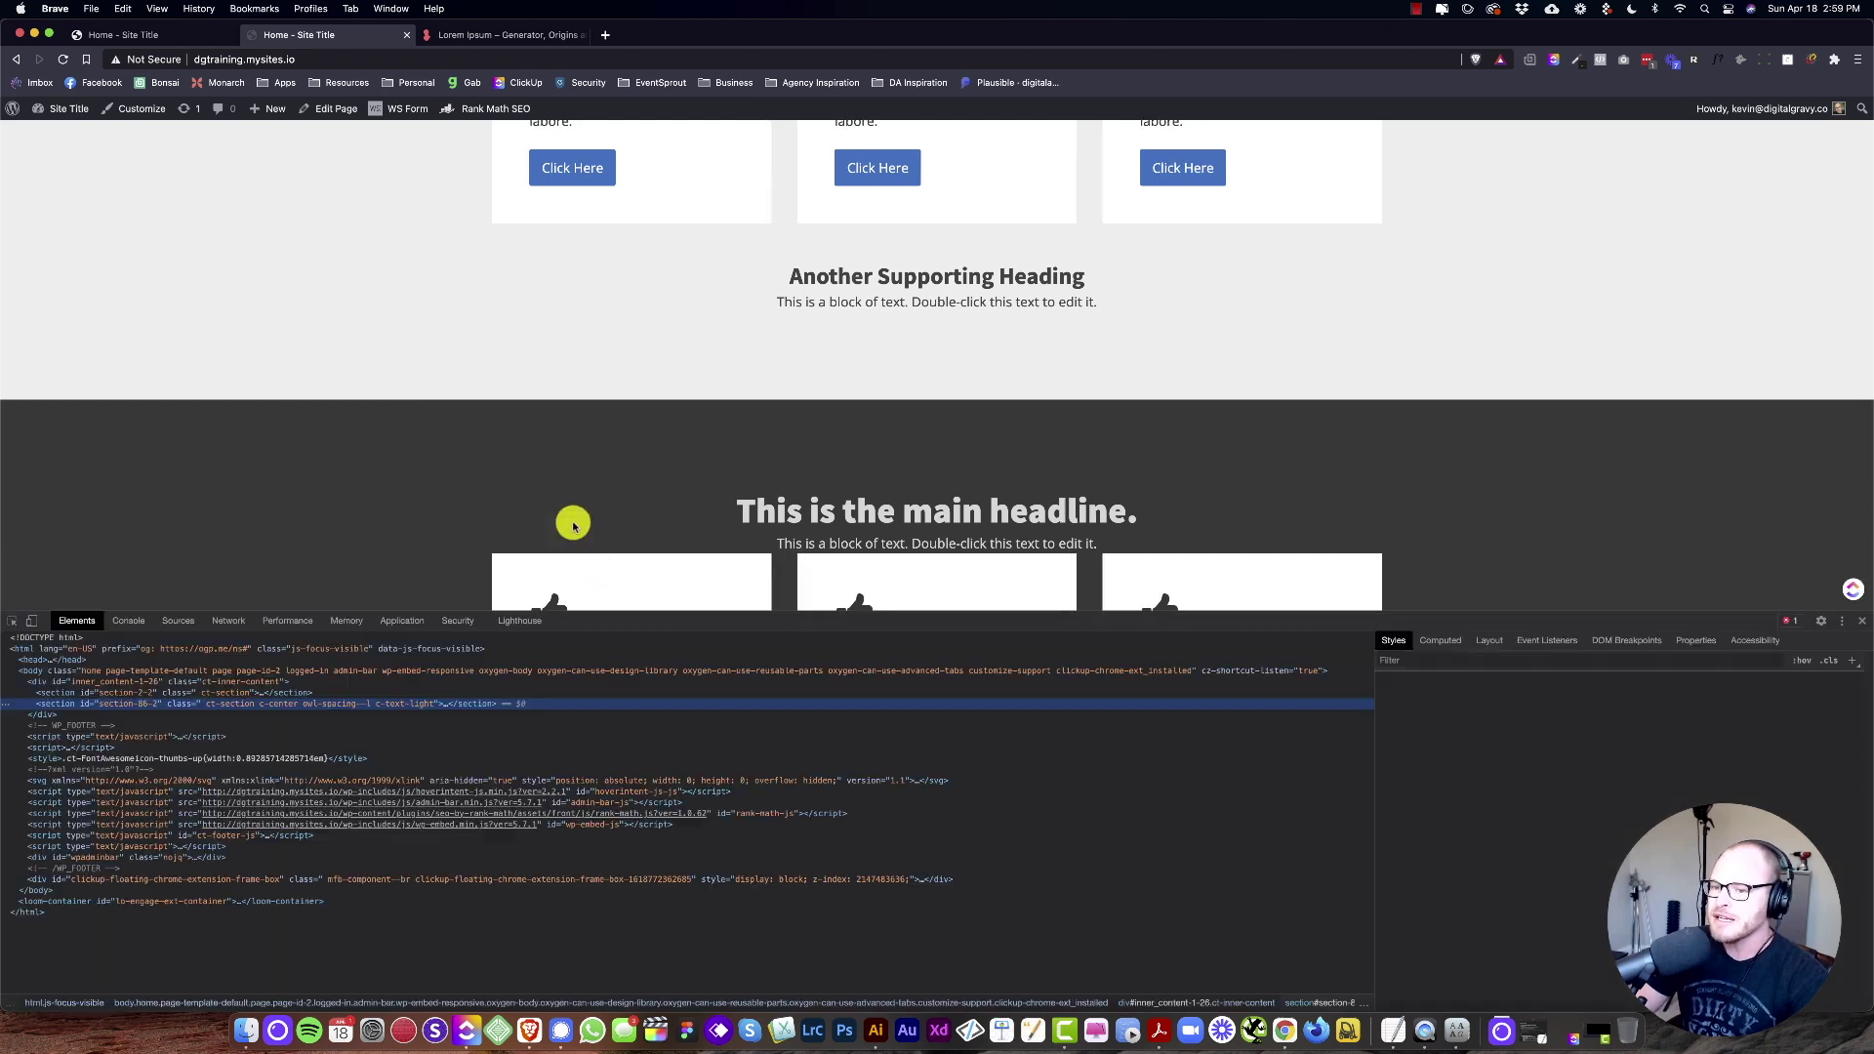
{"action": "scroll", "coordinate": [327, 274], "scroll_direction": "down", "scroll_amount": 2}
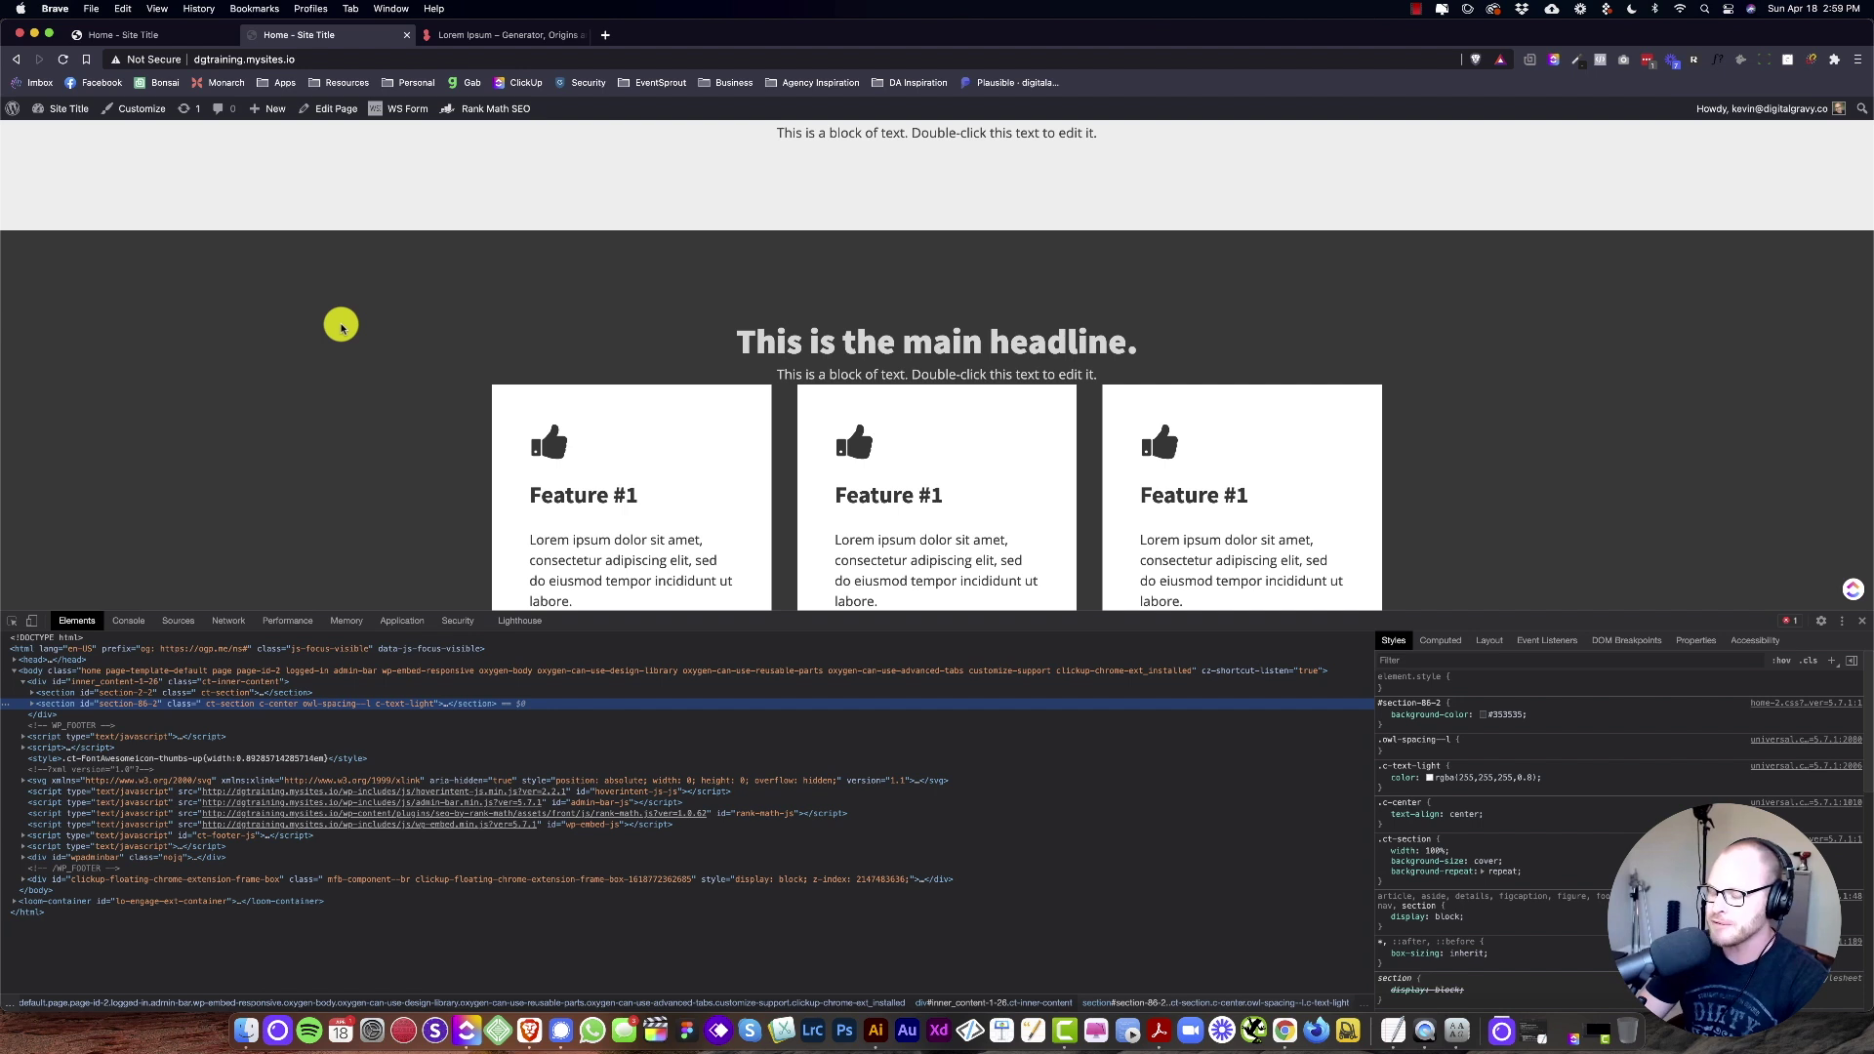
{"action": "scroll", "coordinate": [308, 330], "scroll_direction": "down", "scroll_amount": 1}
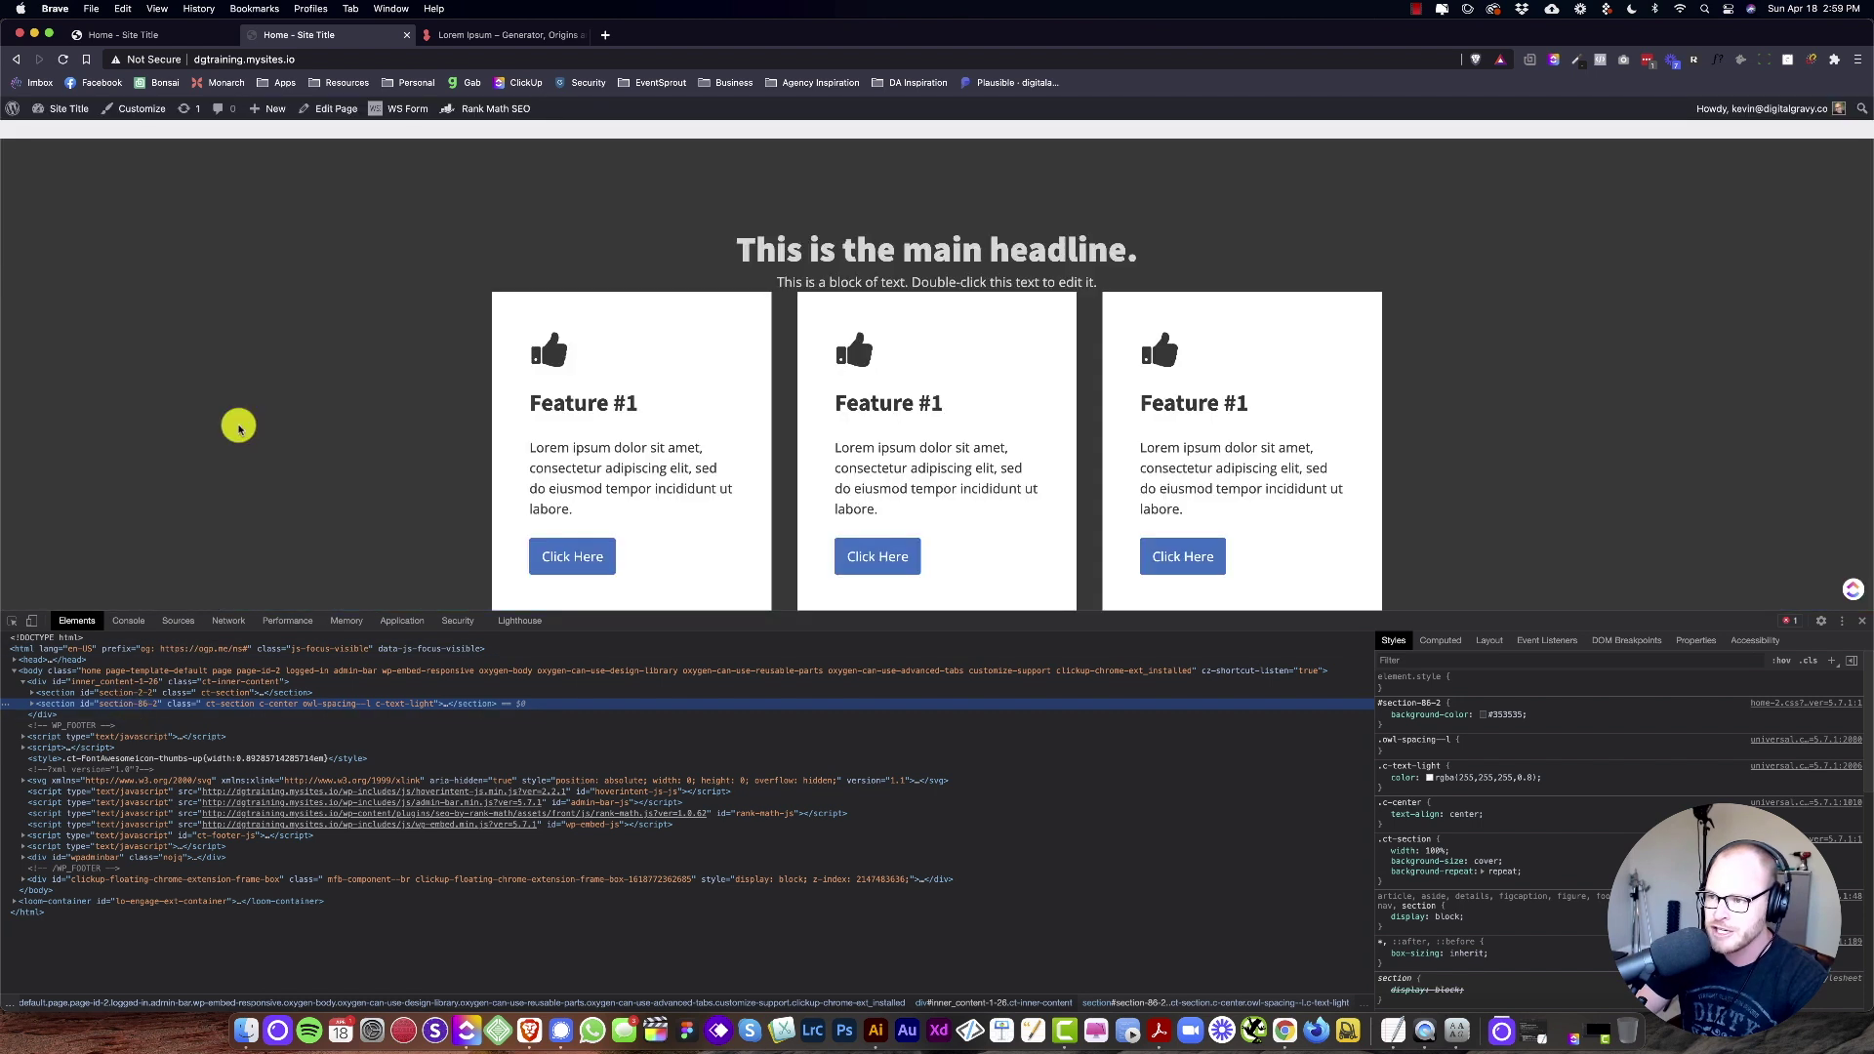
{"action": "right_click", "coordinate": [240, 422]}
{"action": "left_click", "coordinate": [105, 669]}
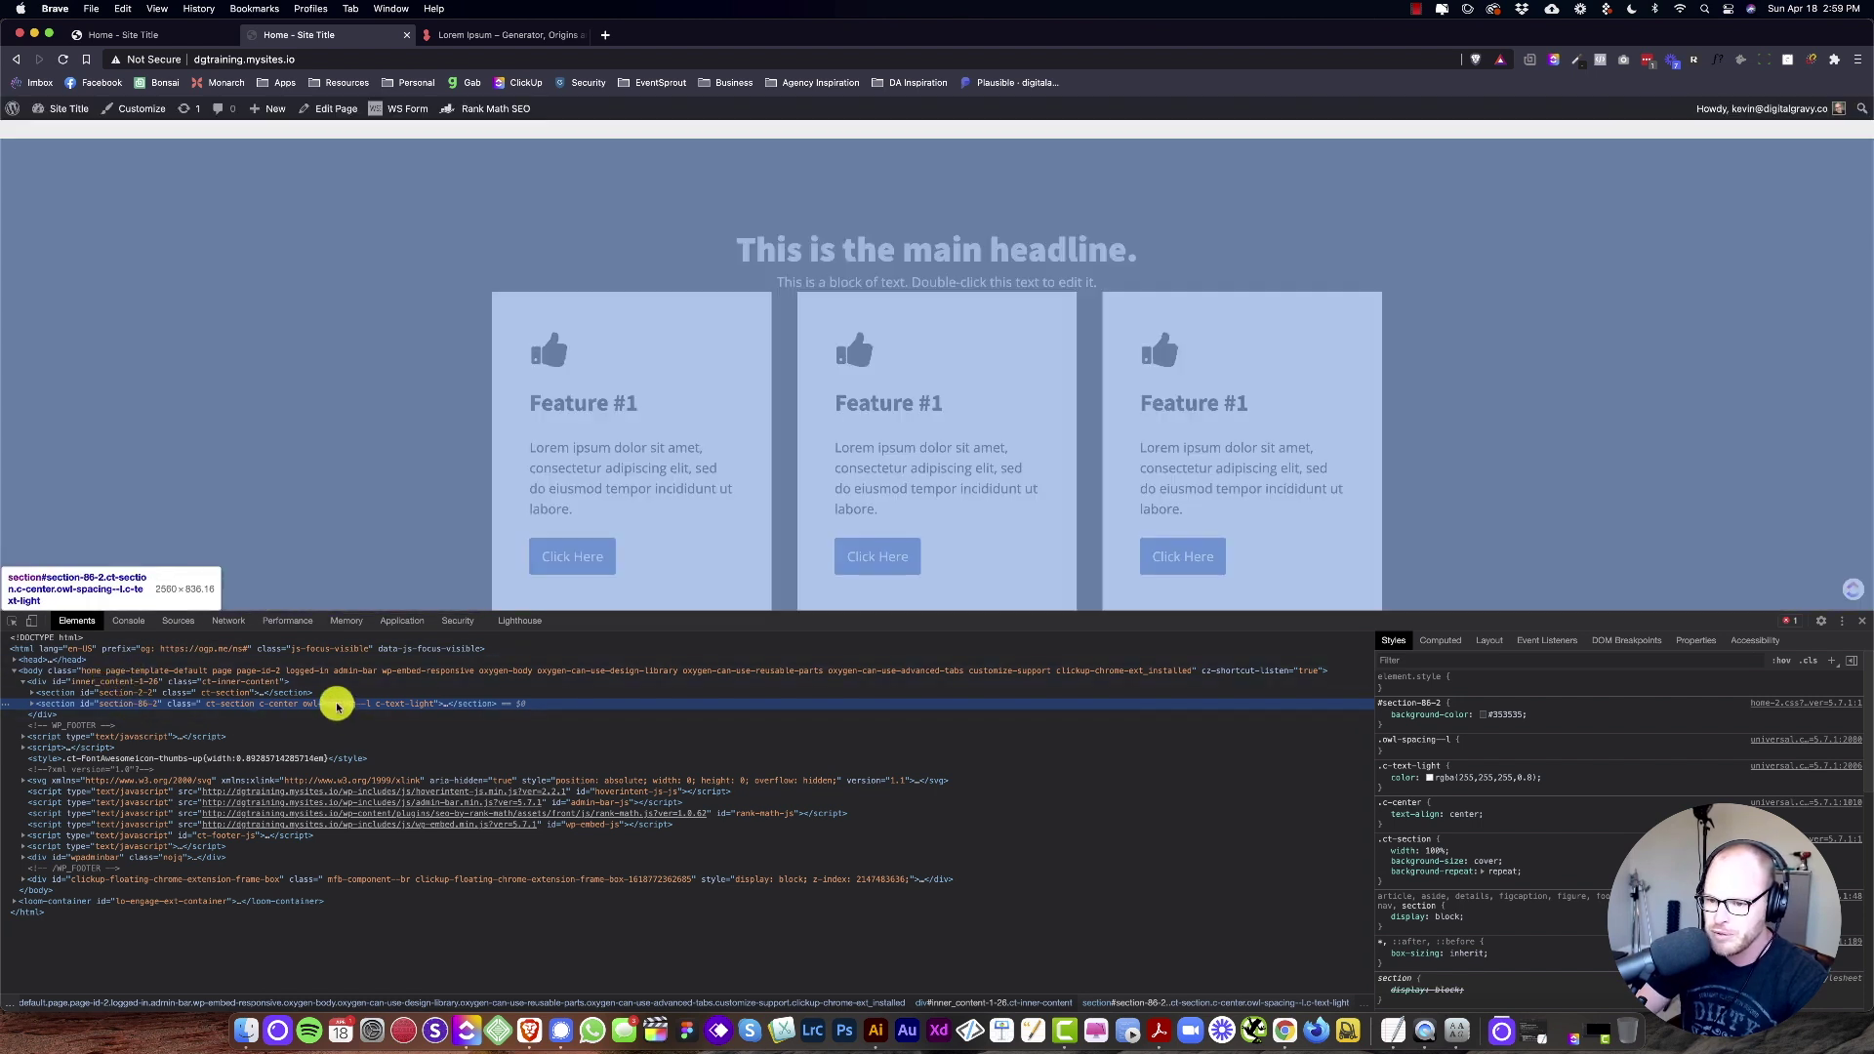
{"action": "double_click", "coordinate": [337, 705]}
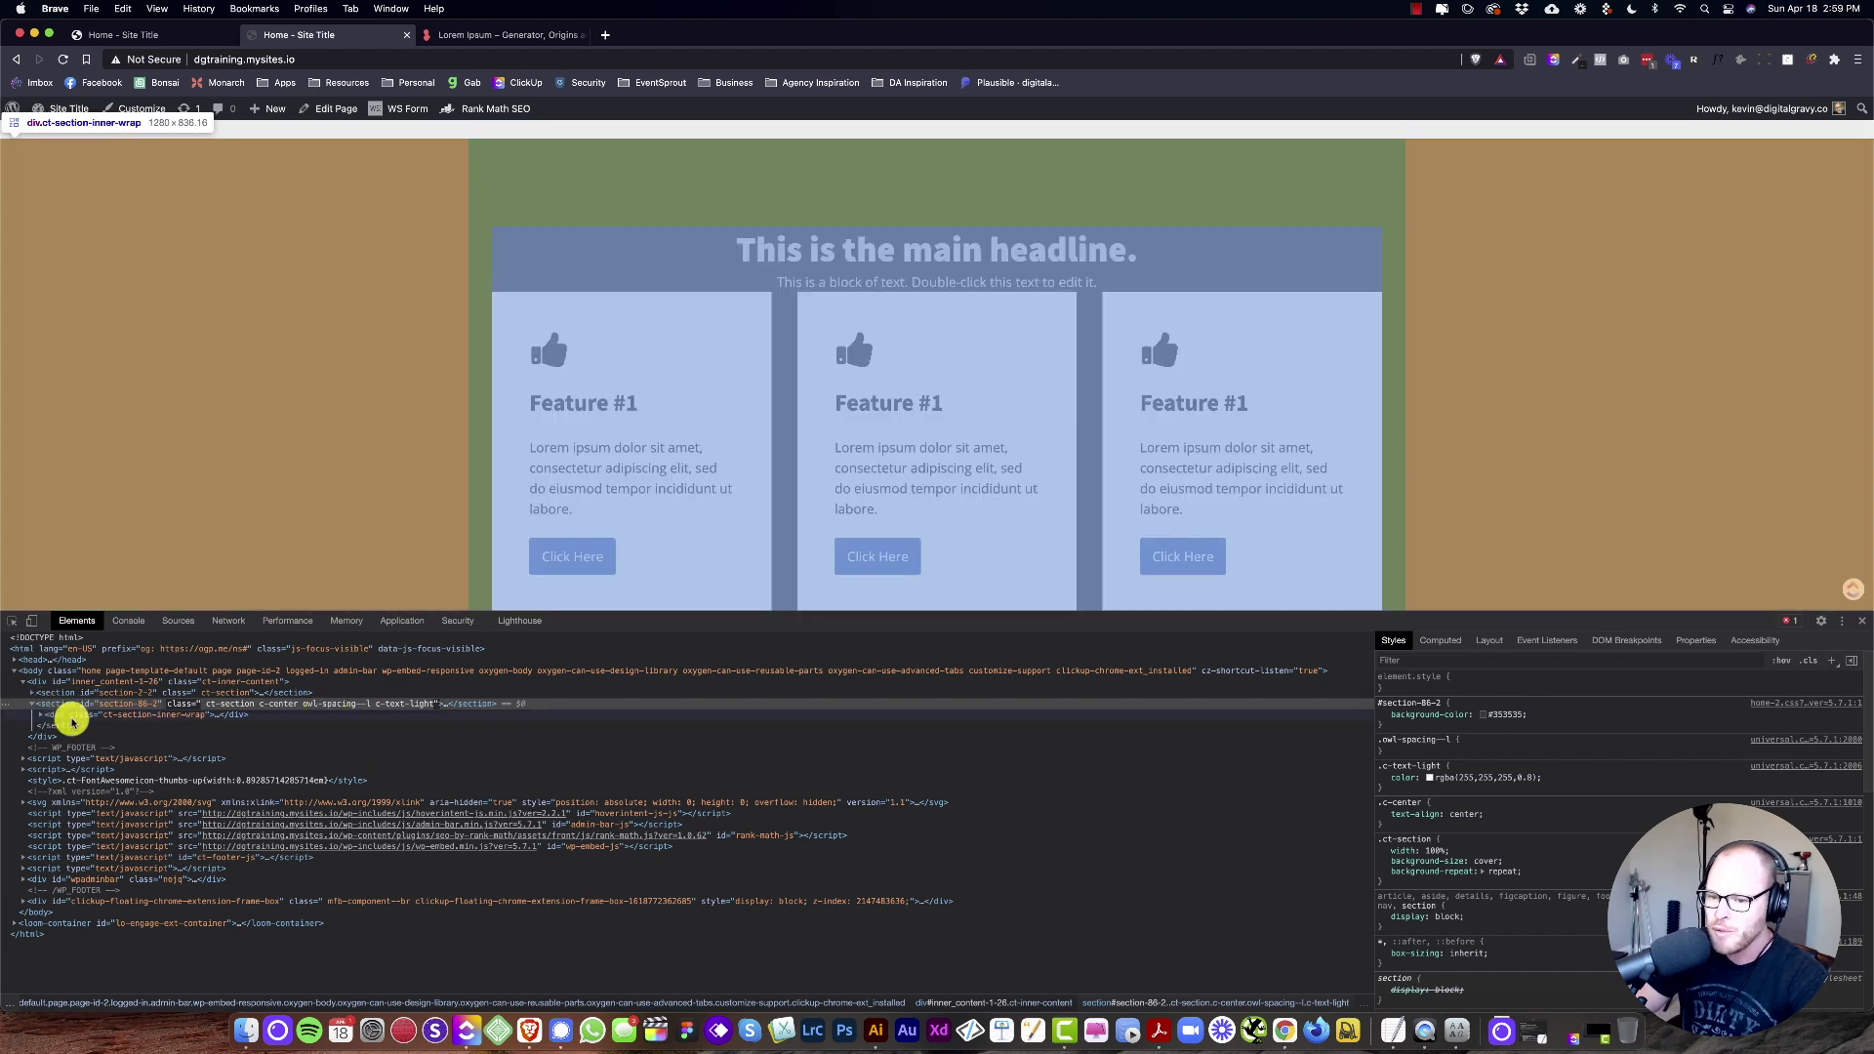
{"action": "left_click", "coordinate": [147, 716]}
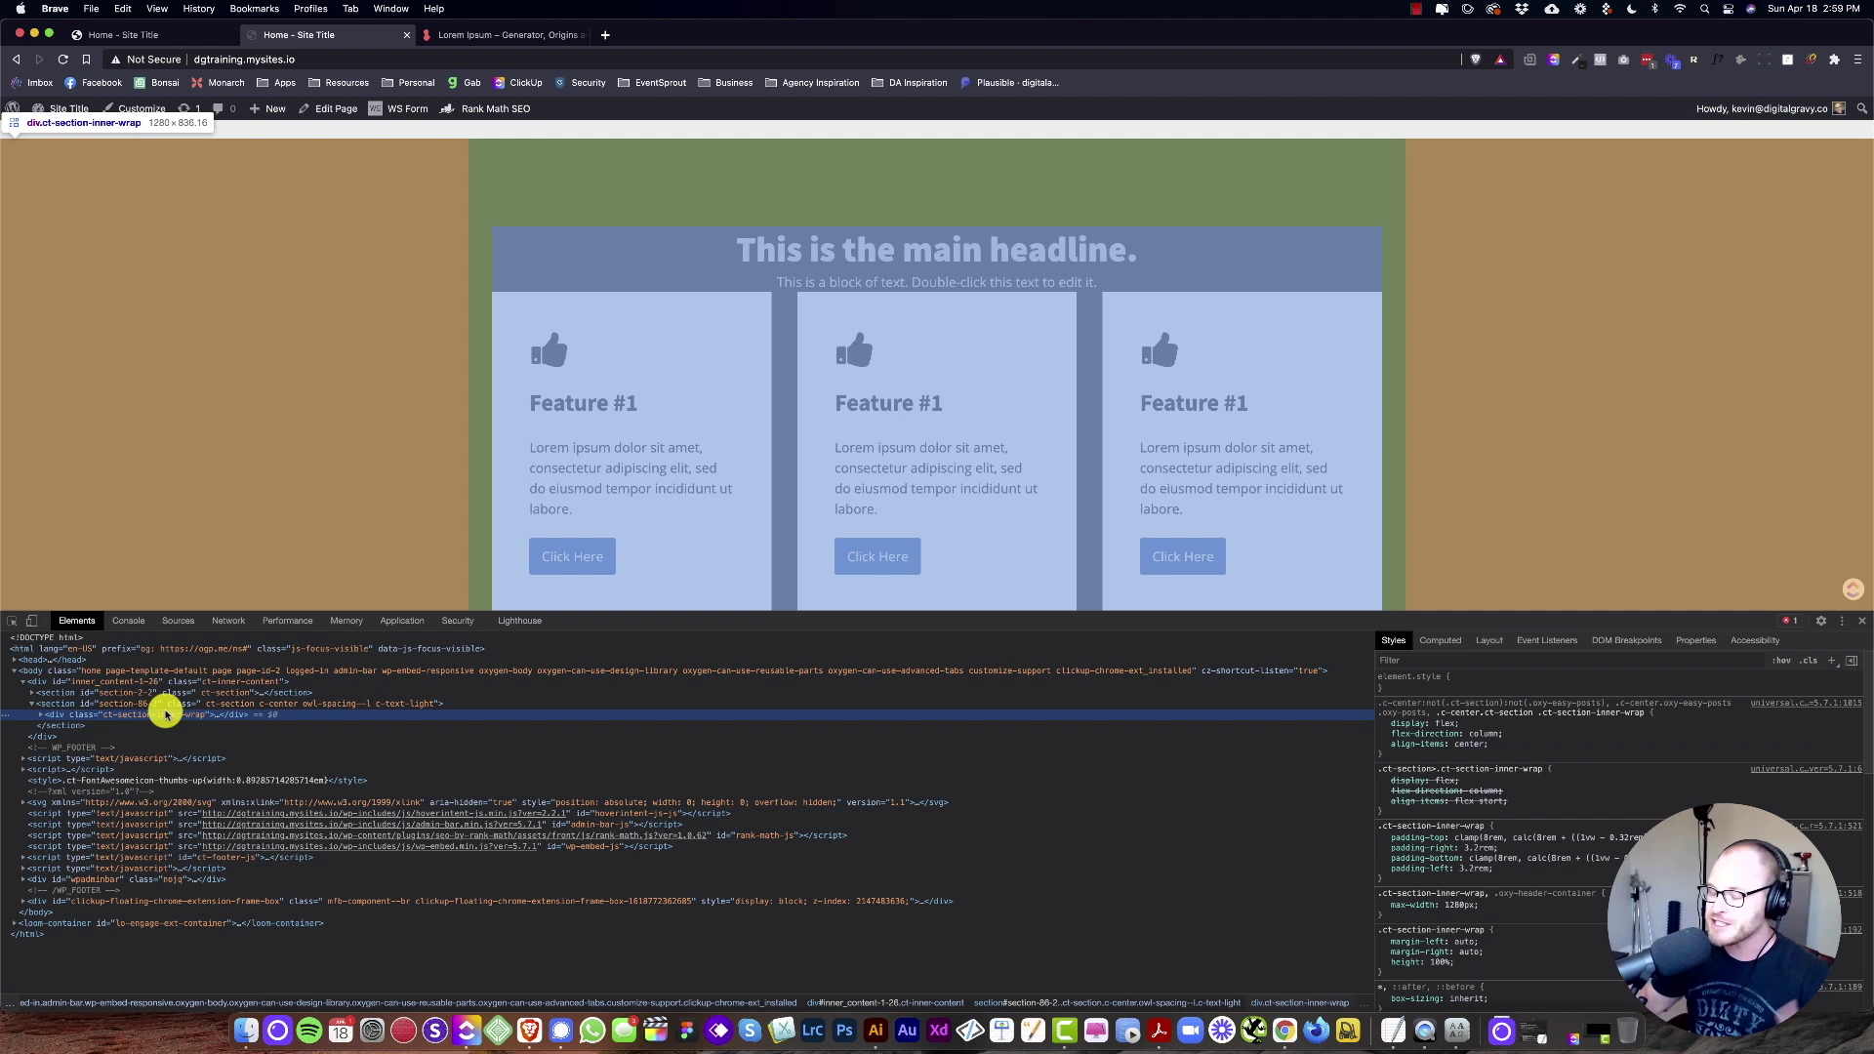
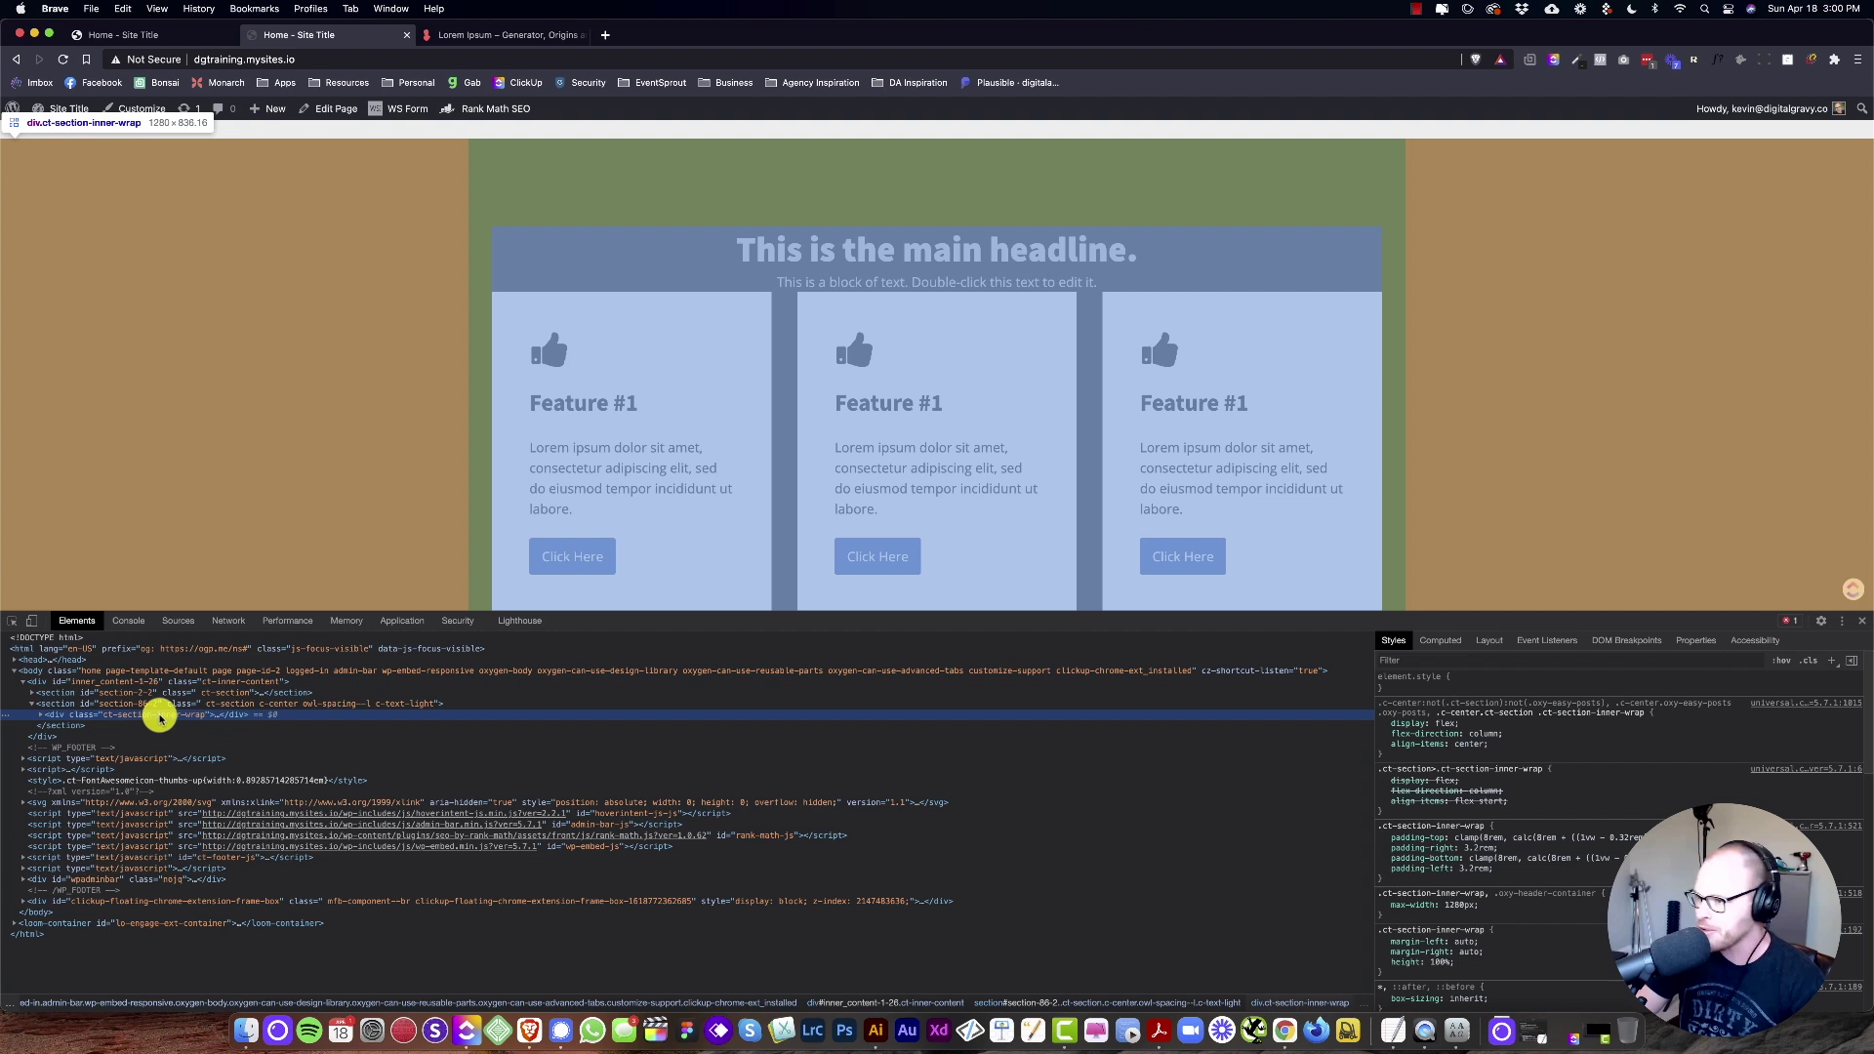
{"action": "left_click", "coordinate": [40, 716]}
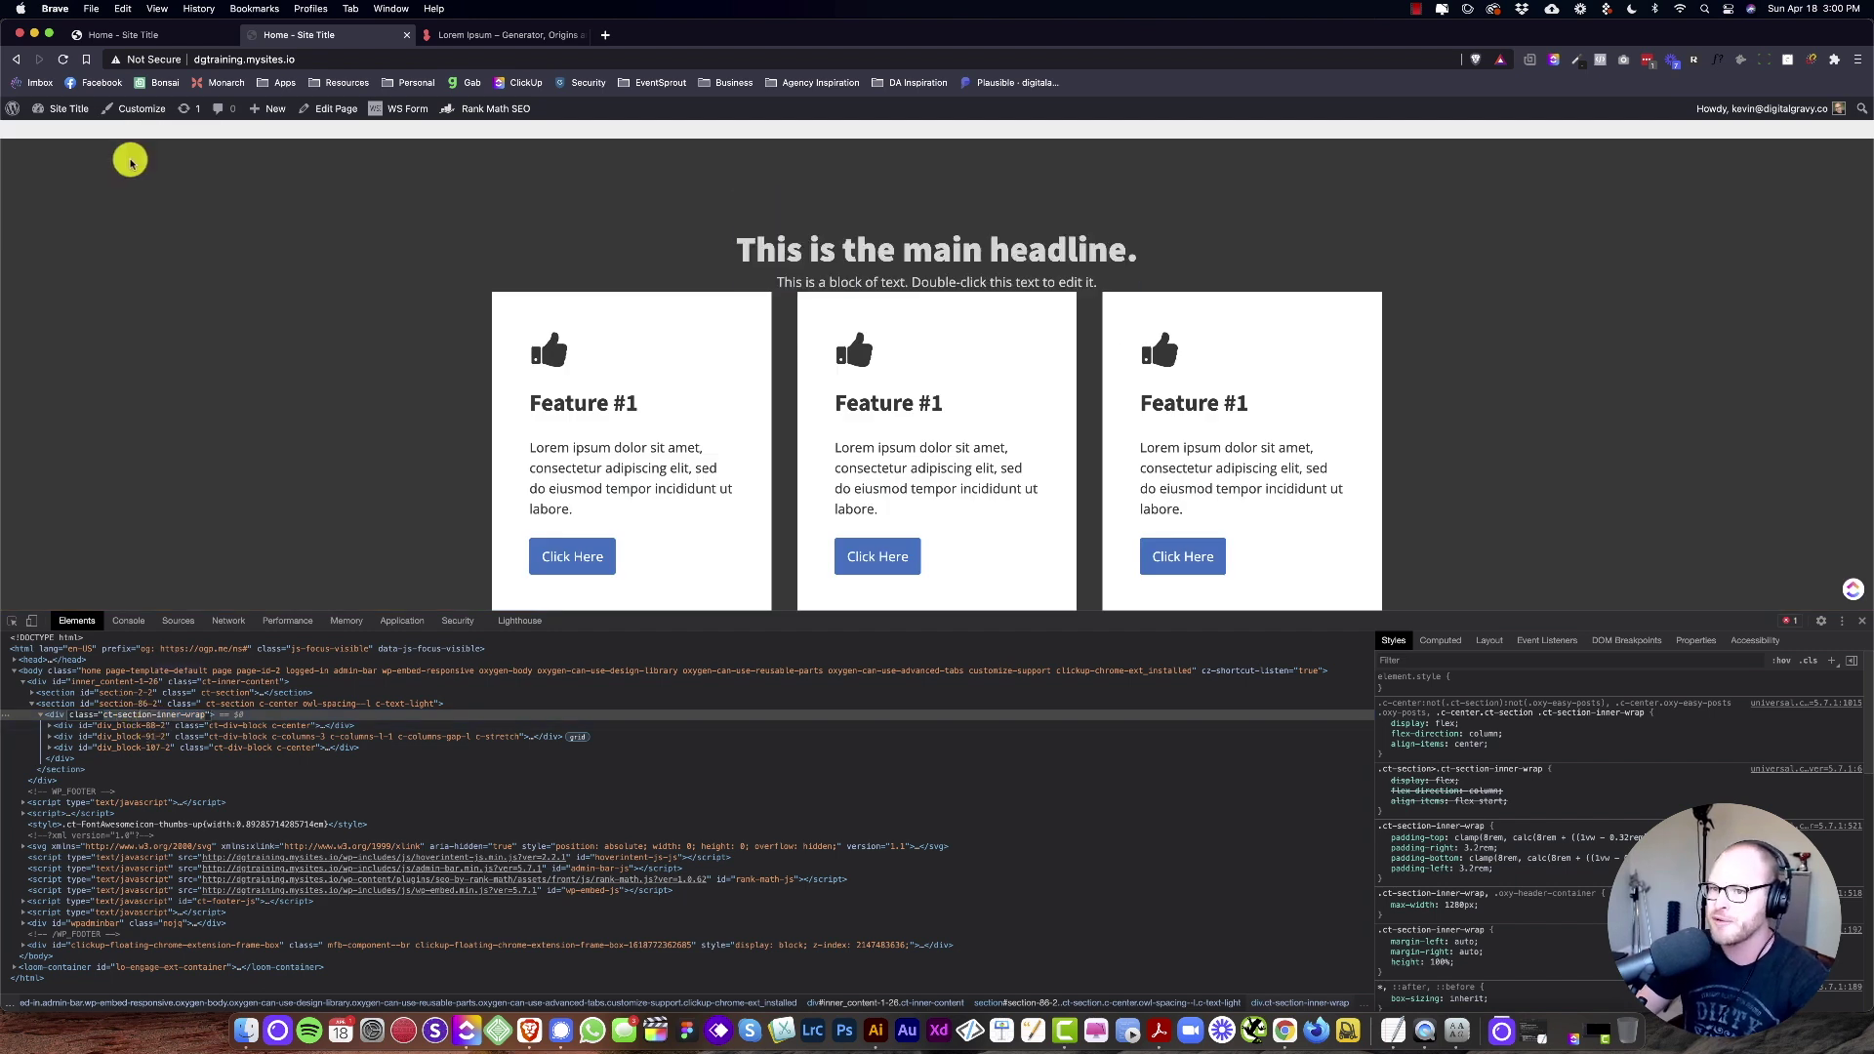
Step: Open the digitalgravy stylesheet in the builder and enter ct-section-inner-wrap on a new line below the Owl Spacing comment
{"action": "left_click", "coordinate": [154, 37]}
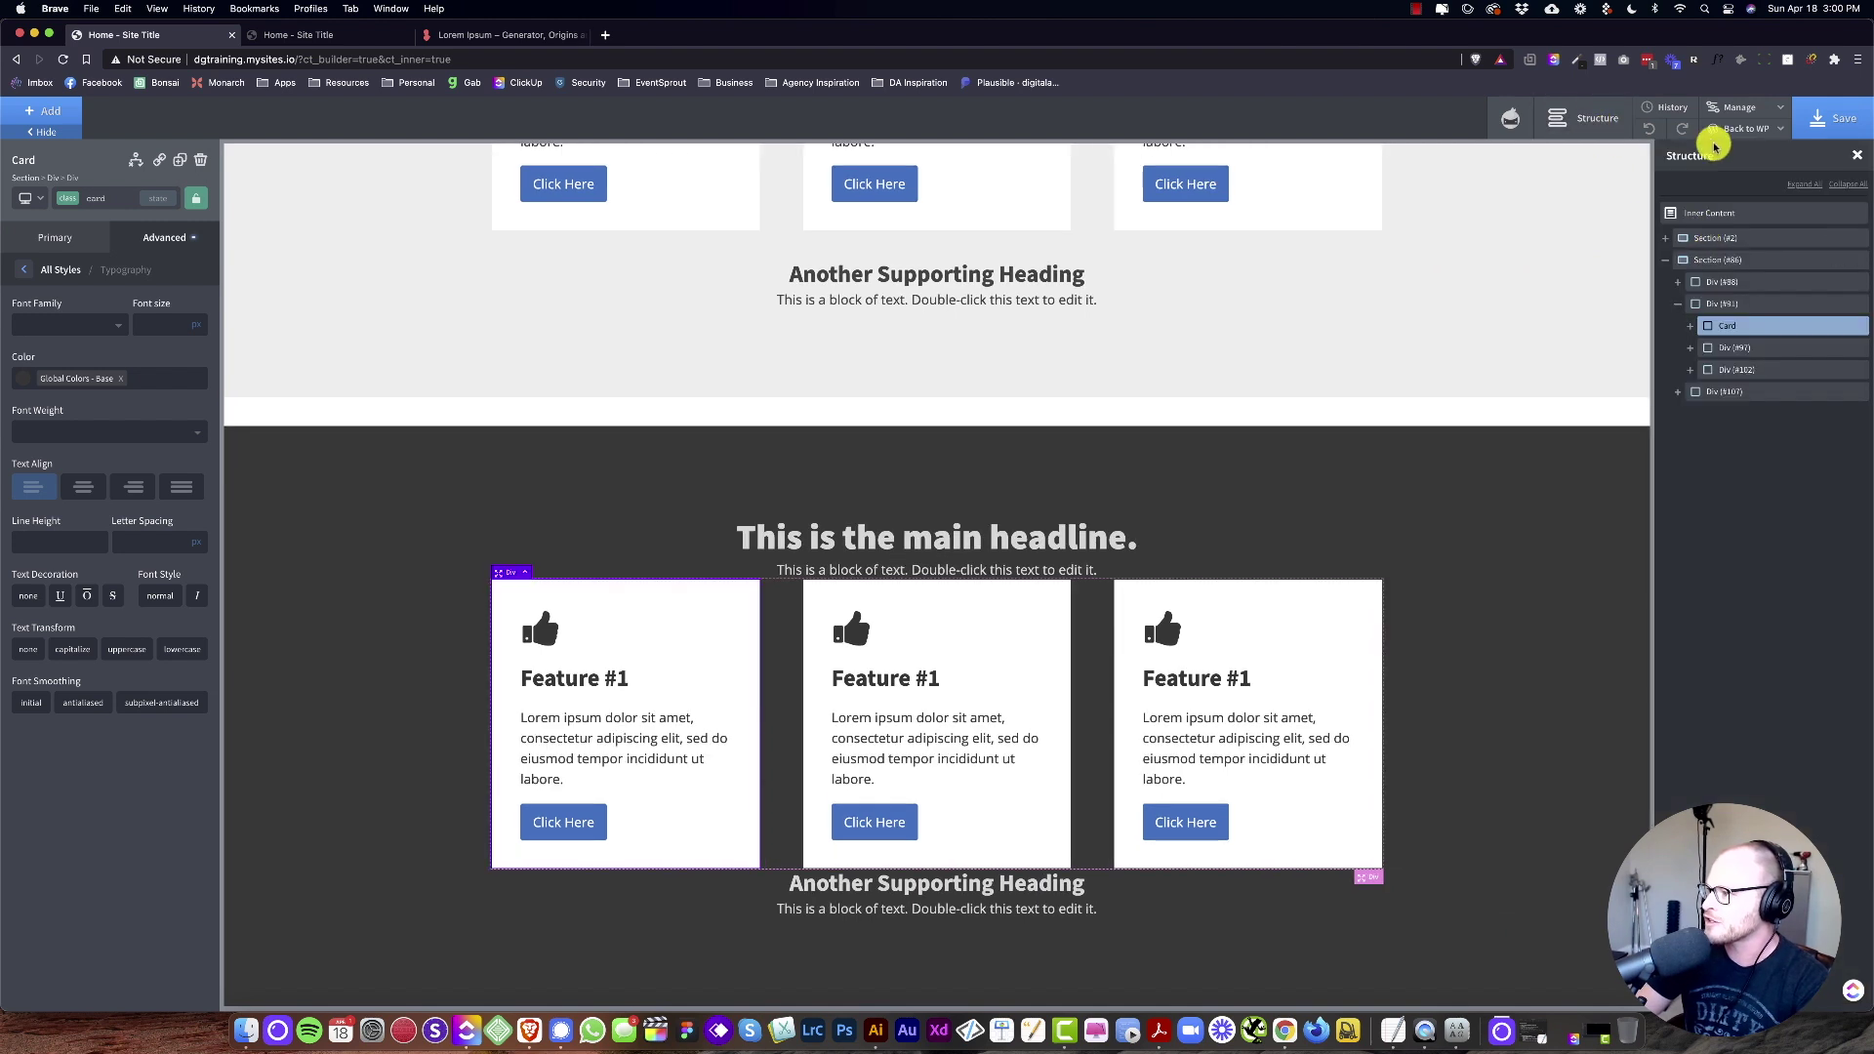
{"action": "left_click", "coordinate": [1734, 109]}
{"action": "left_click", "coordinate": [1729, 149]}
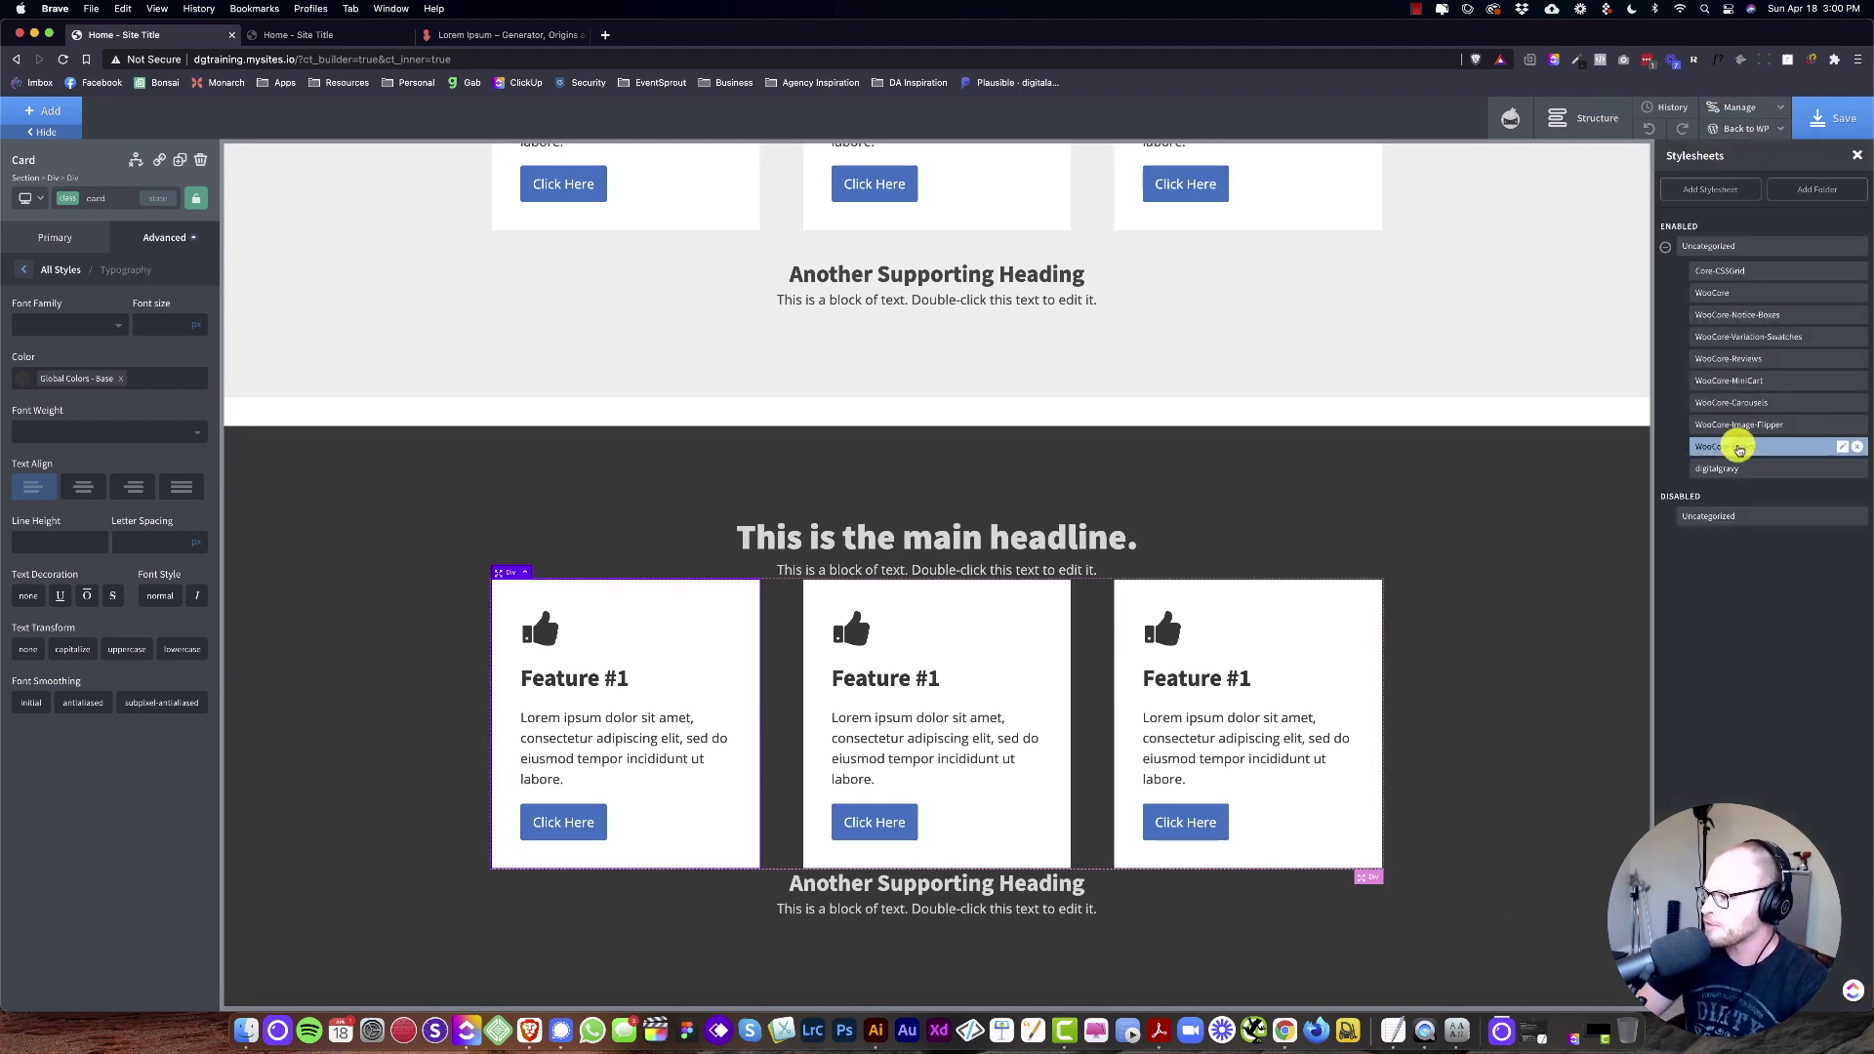
{"action": "left_click", "coordinate": [1723, 468]}
{"action": "left_click", "coordinate": [185, 381]}
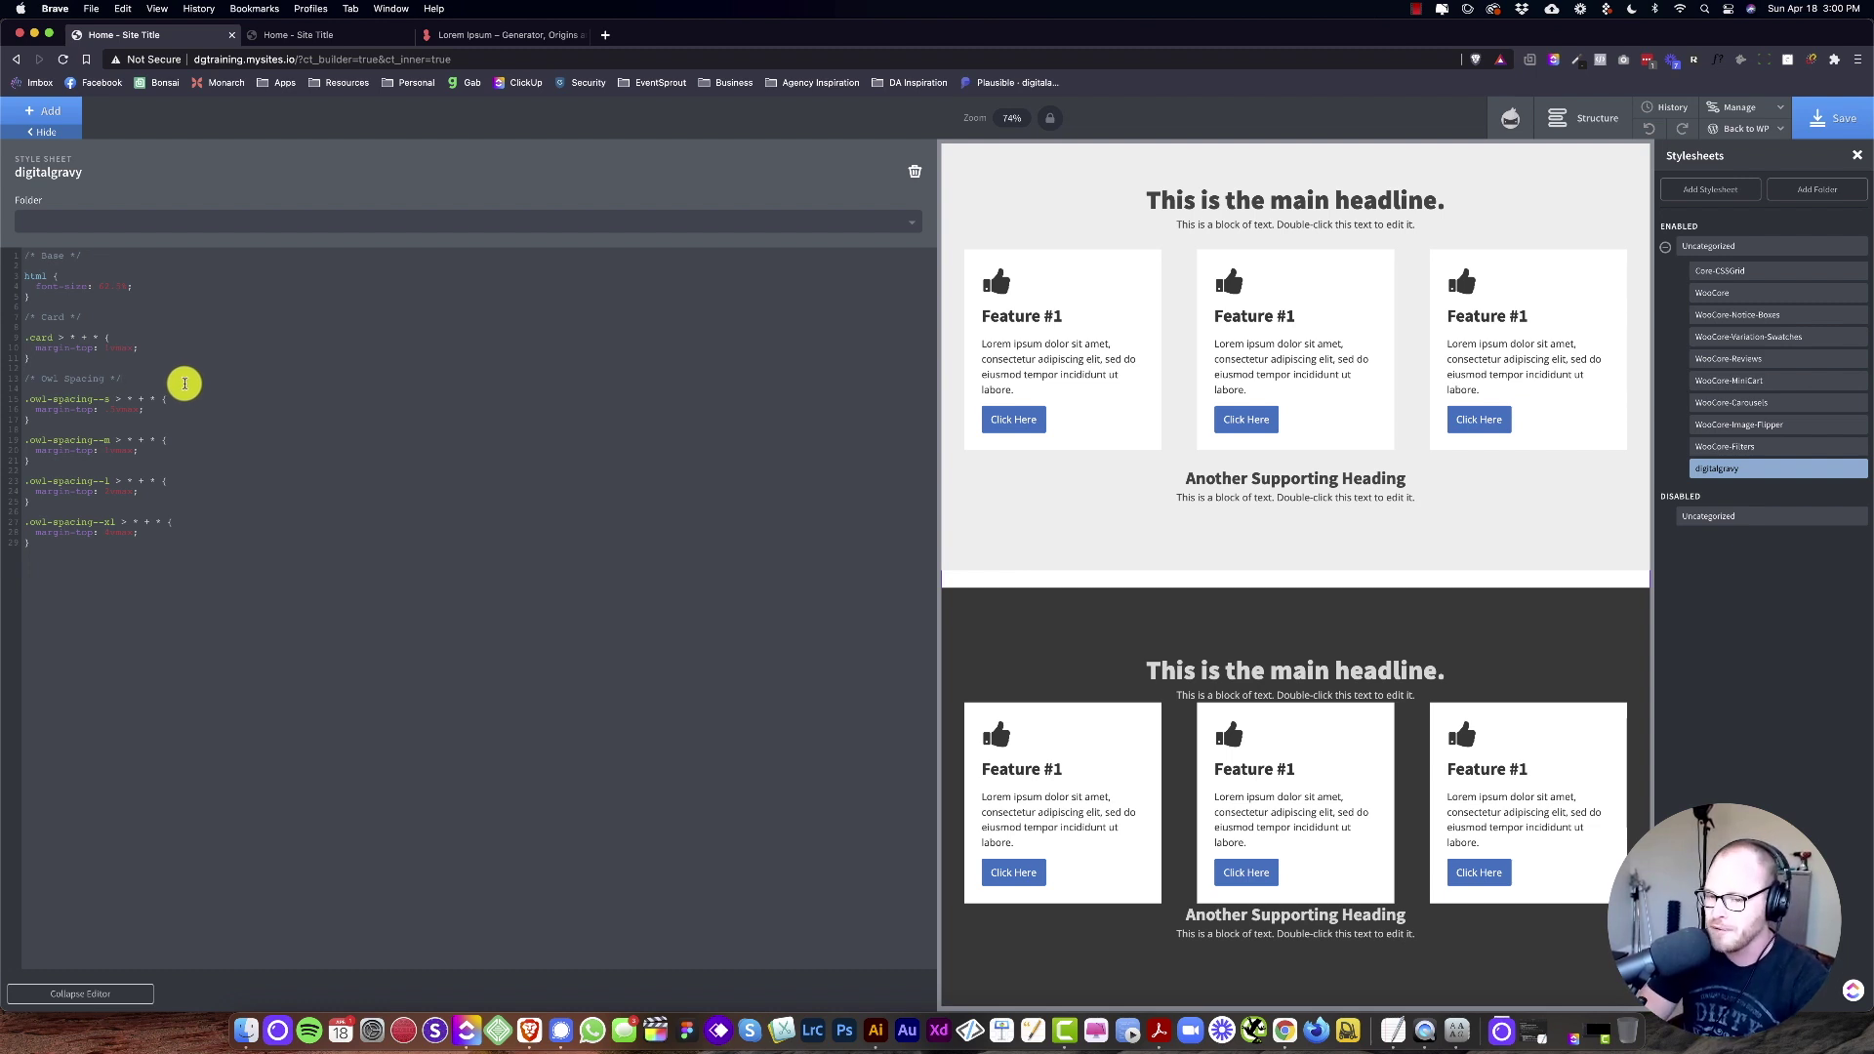
{"action": "key", "text": "Return"}
{"action": "key", "text": "Return"}
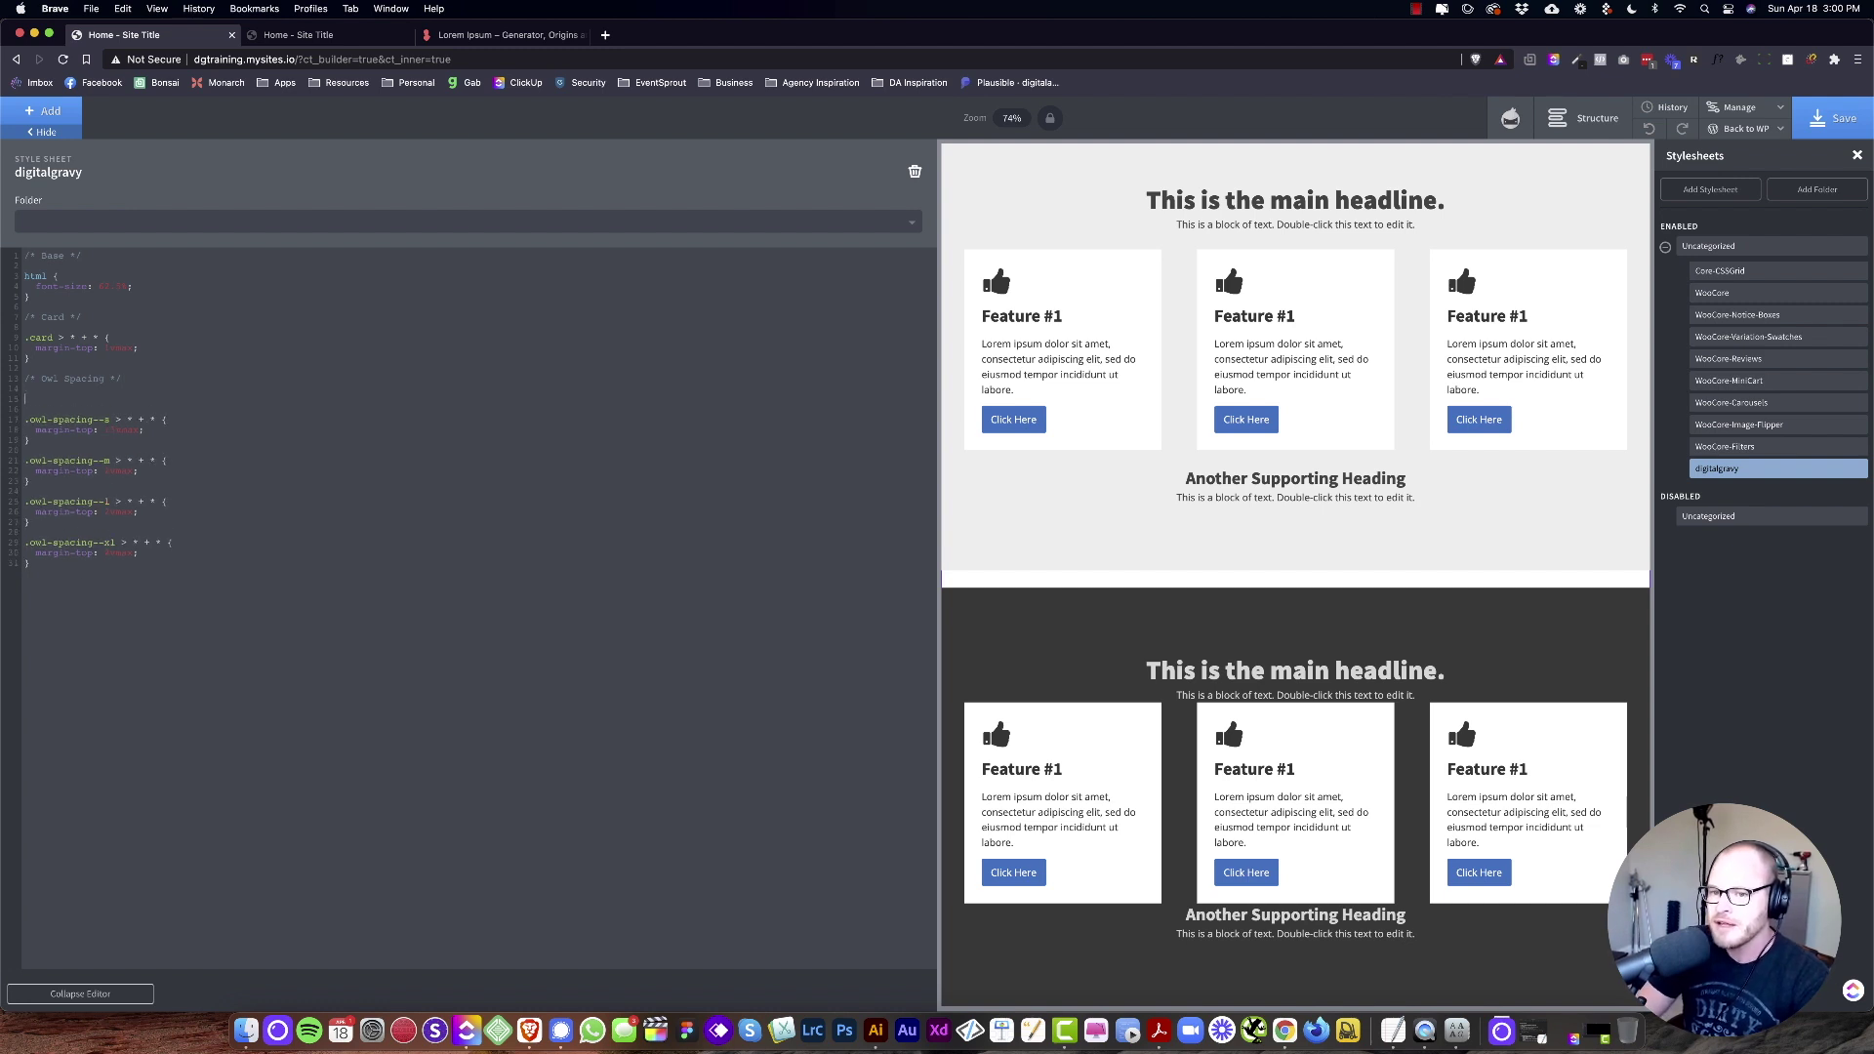
{"action": "type", "text": "ct-section-inner-wrap"}
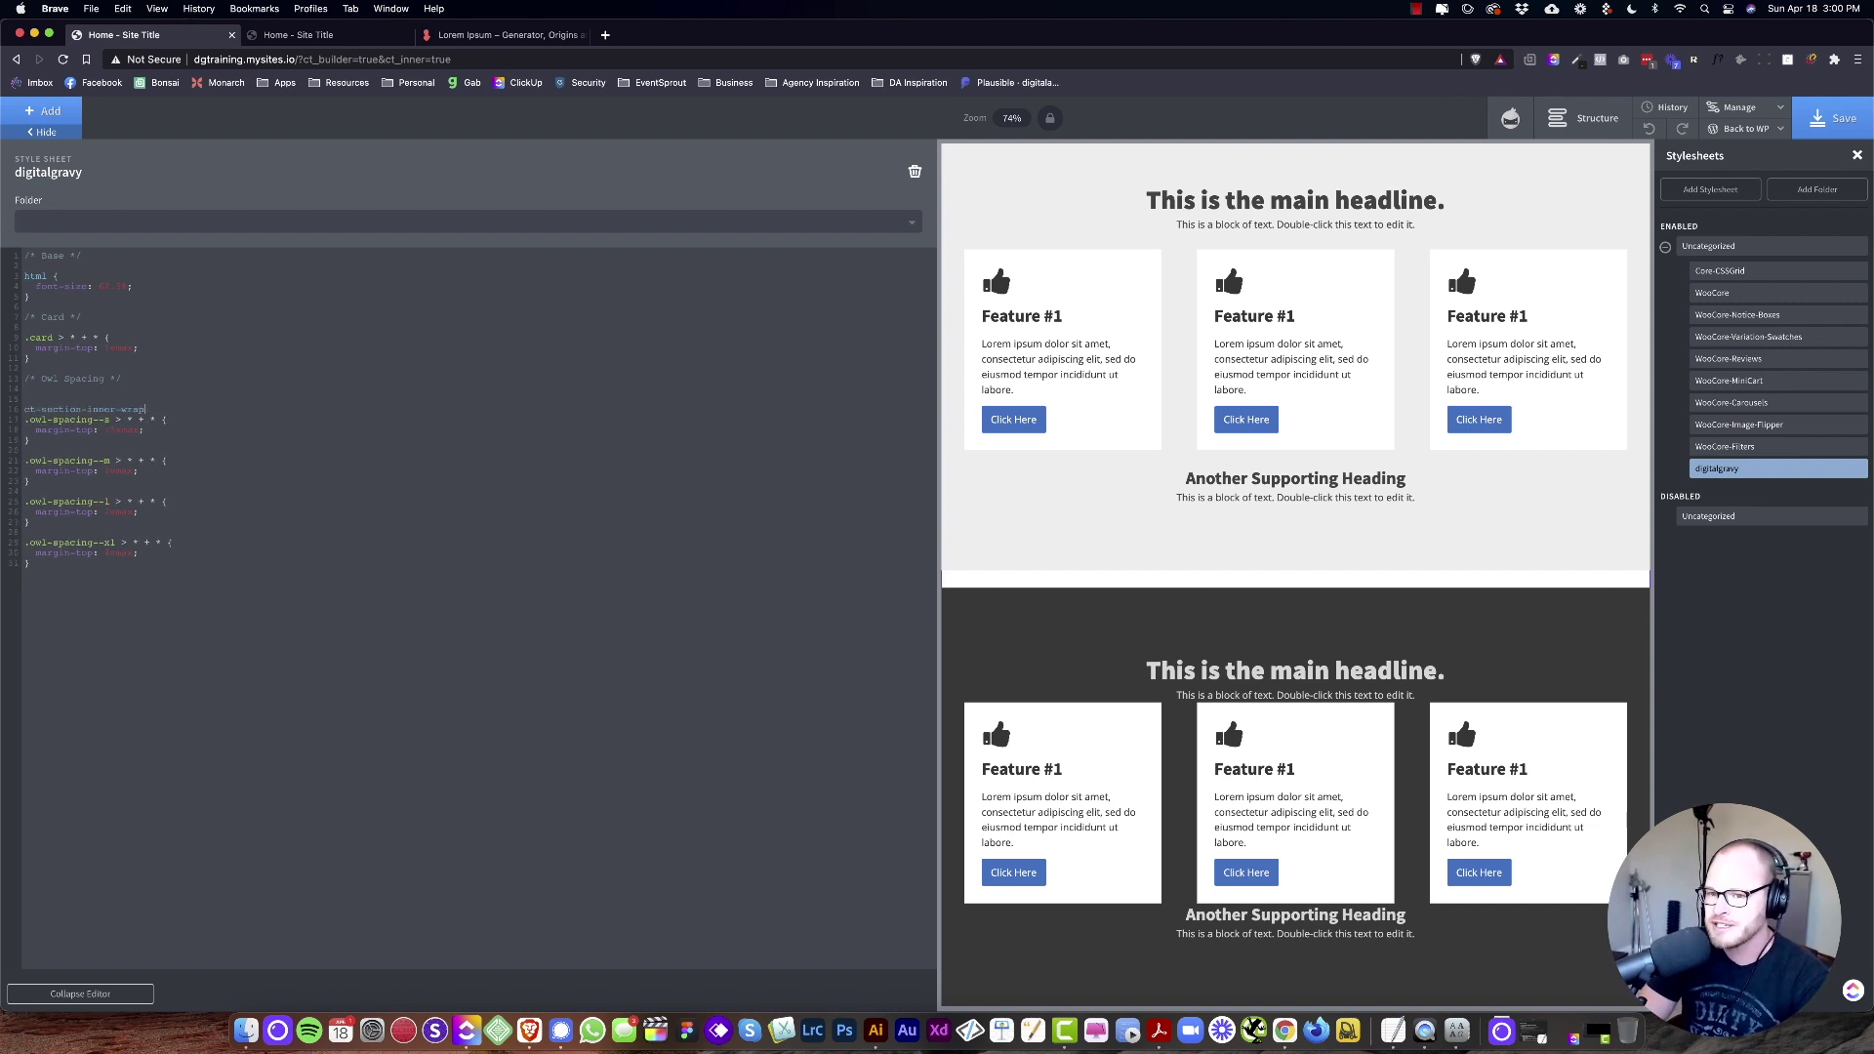
{"action": "double_click", "coordinate": [51, 419]}
{"action": "key", "text": "super+c"}
{"action": "left_click", "coordinate": [24, 410]}
{"action": "key", "text": "super+v"}
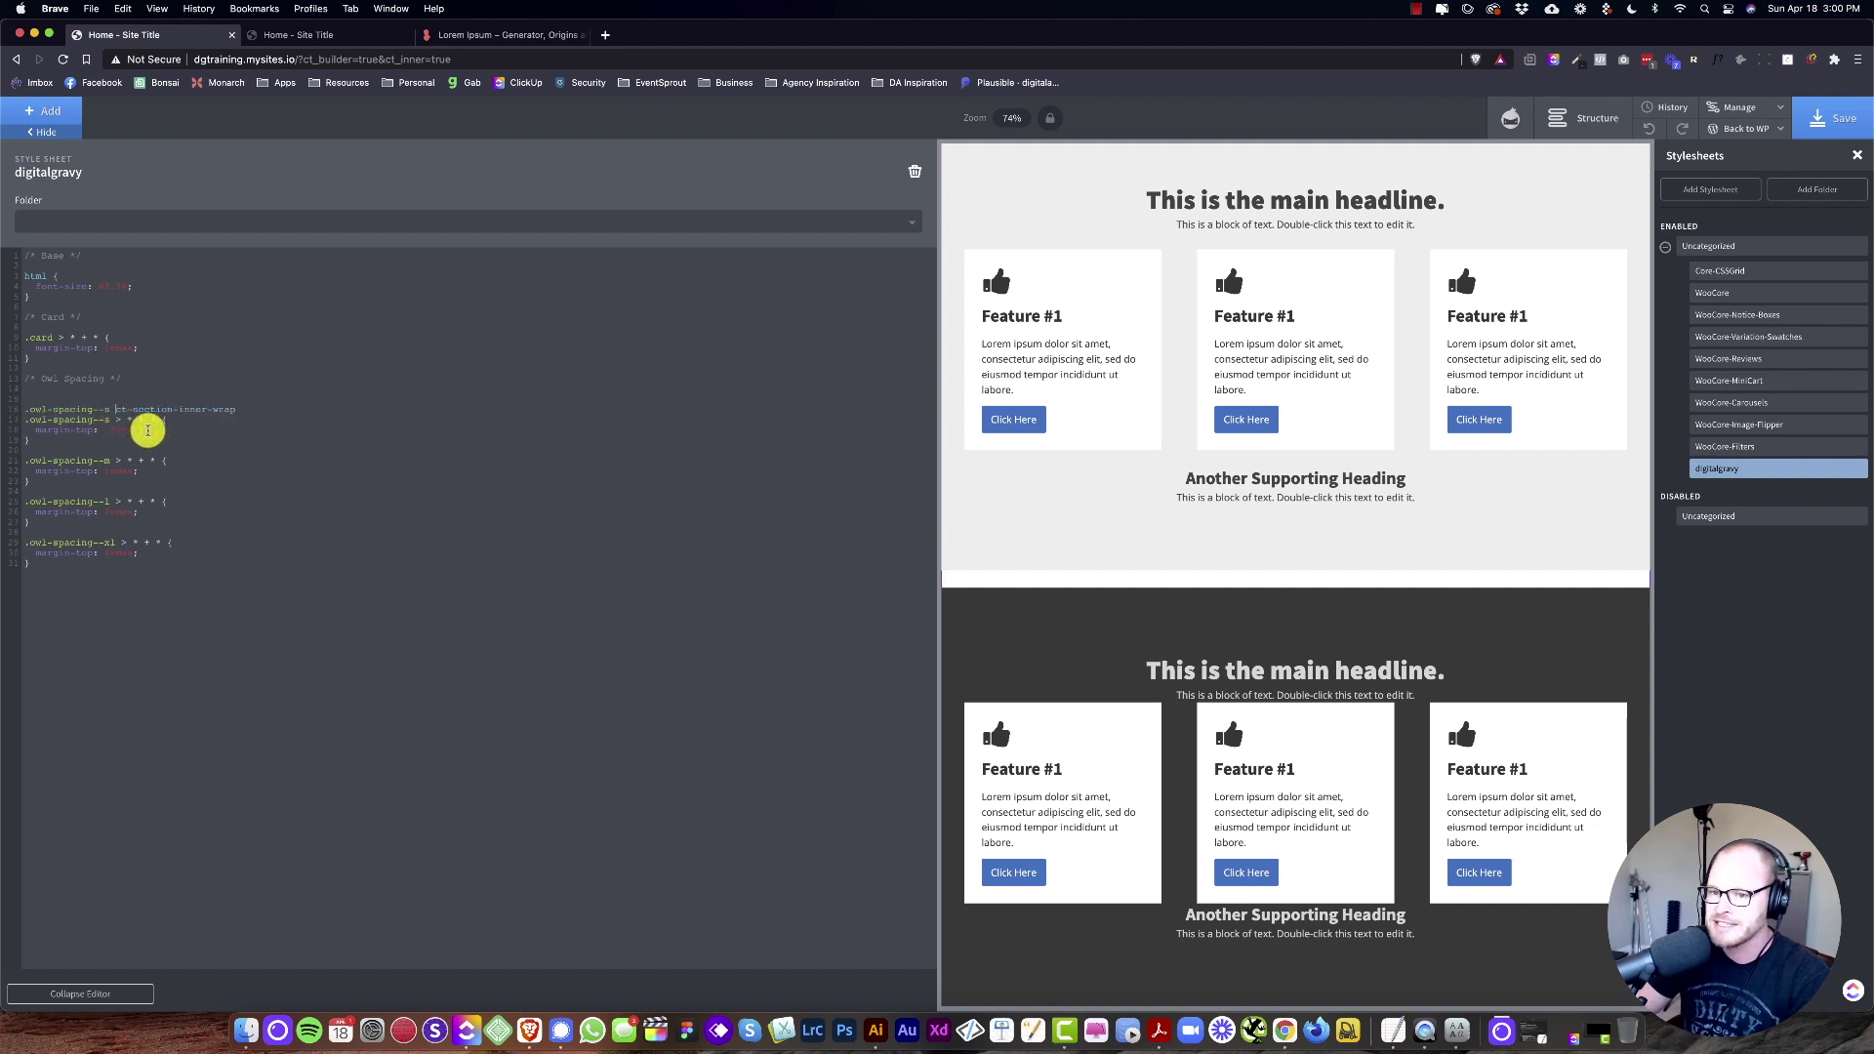
{"action": "type", "text": "."}
{"action": "key", "text": "BackSpace"}
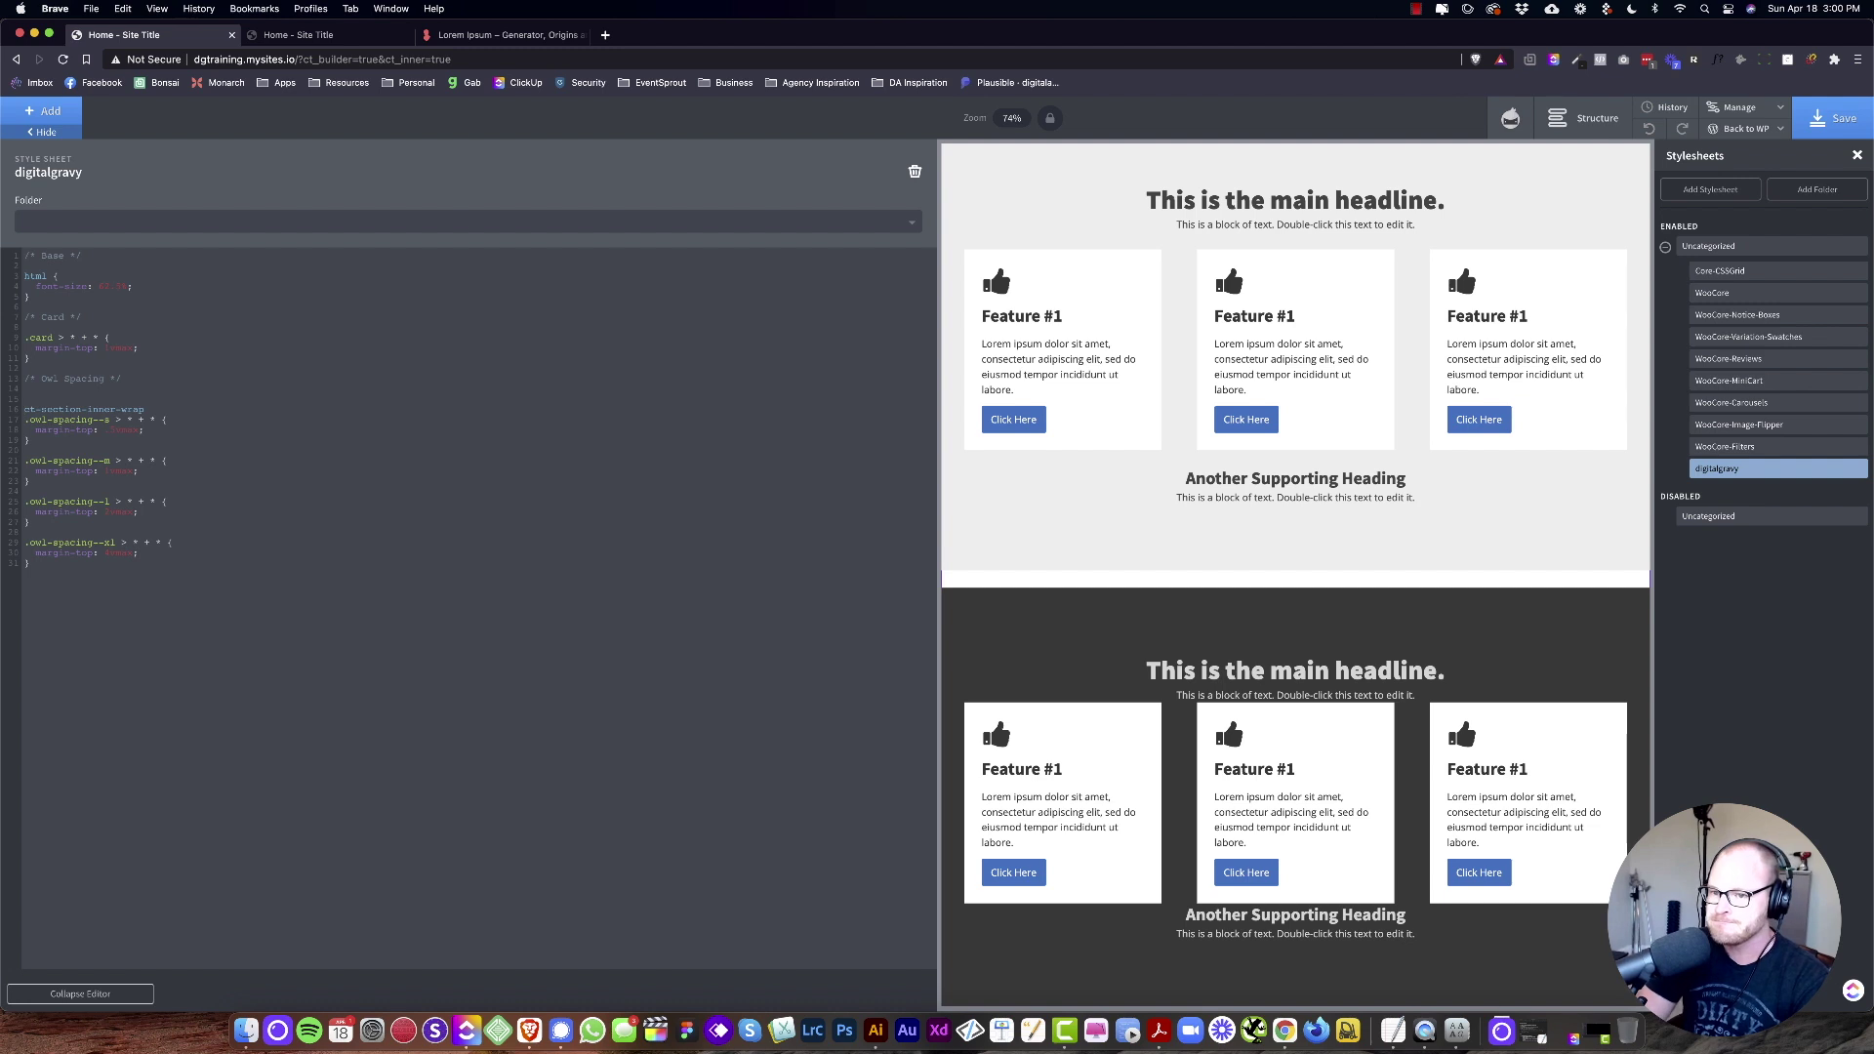
Step: Copy the ct-section class name from the front-end markup and extend the stylesheet's new selector to .ct-section.owl-spacing--s .ct-section-inner-wrap
{"action": "left_click", "coordinate": [299, 34]}
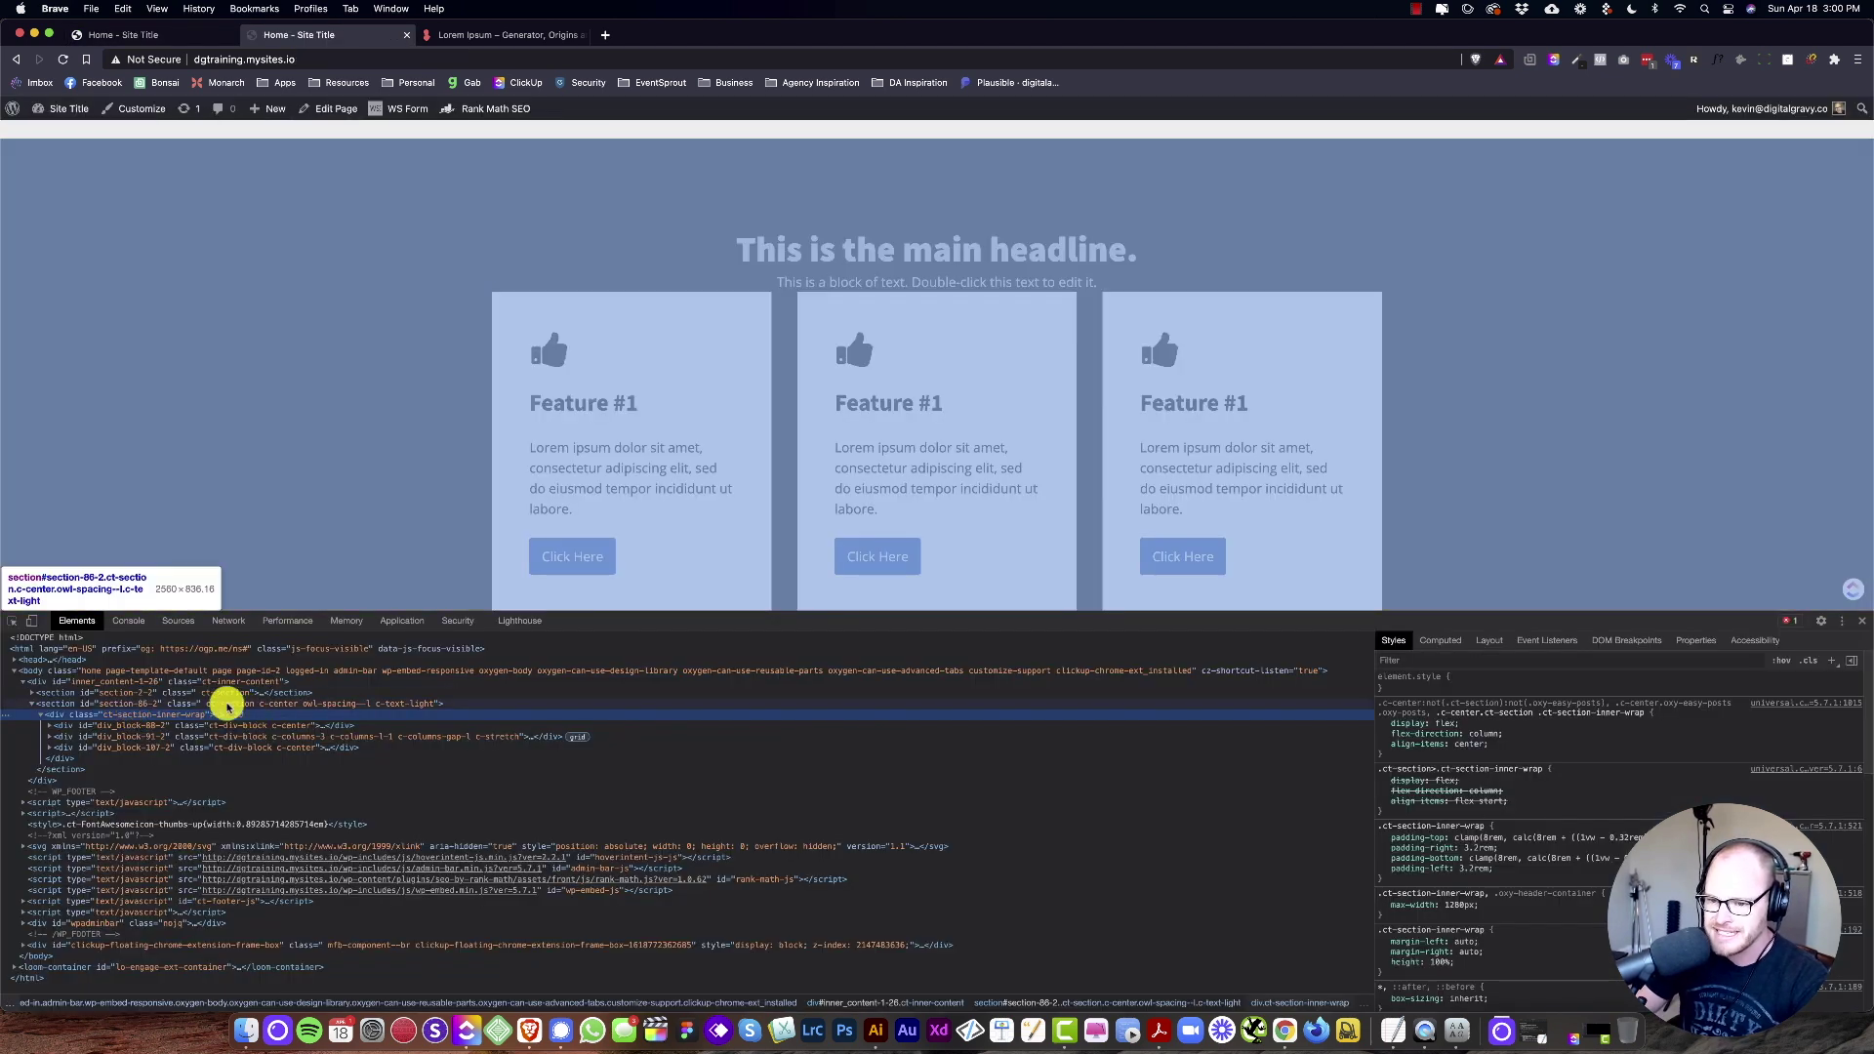
{"action": "left_click", "coordinate": [227, 705]}
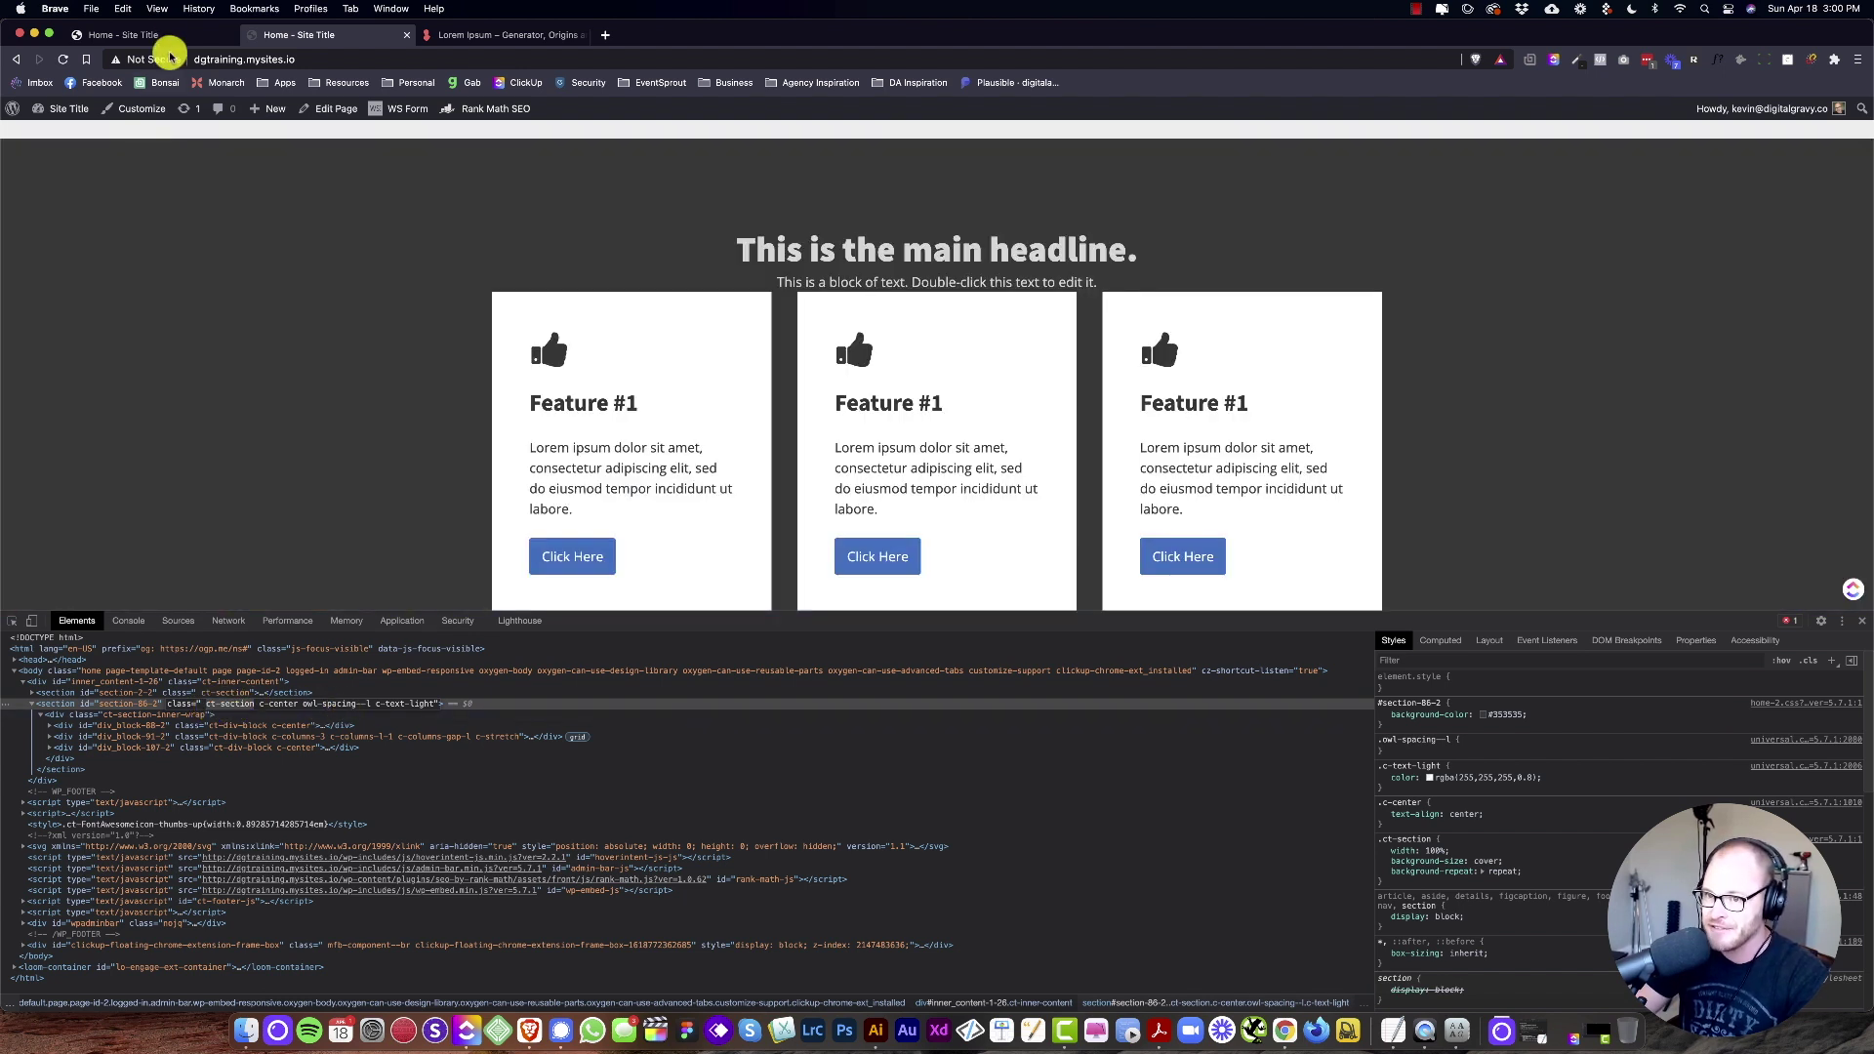
{"action": "left_click", "coordinate": [156, 35]}
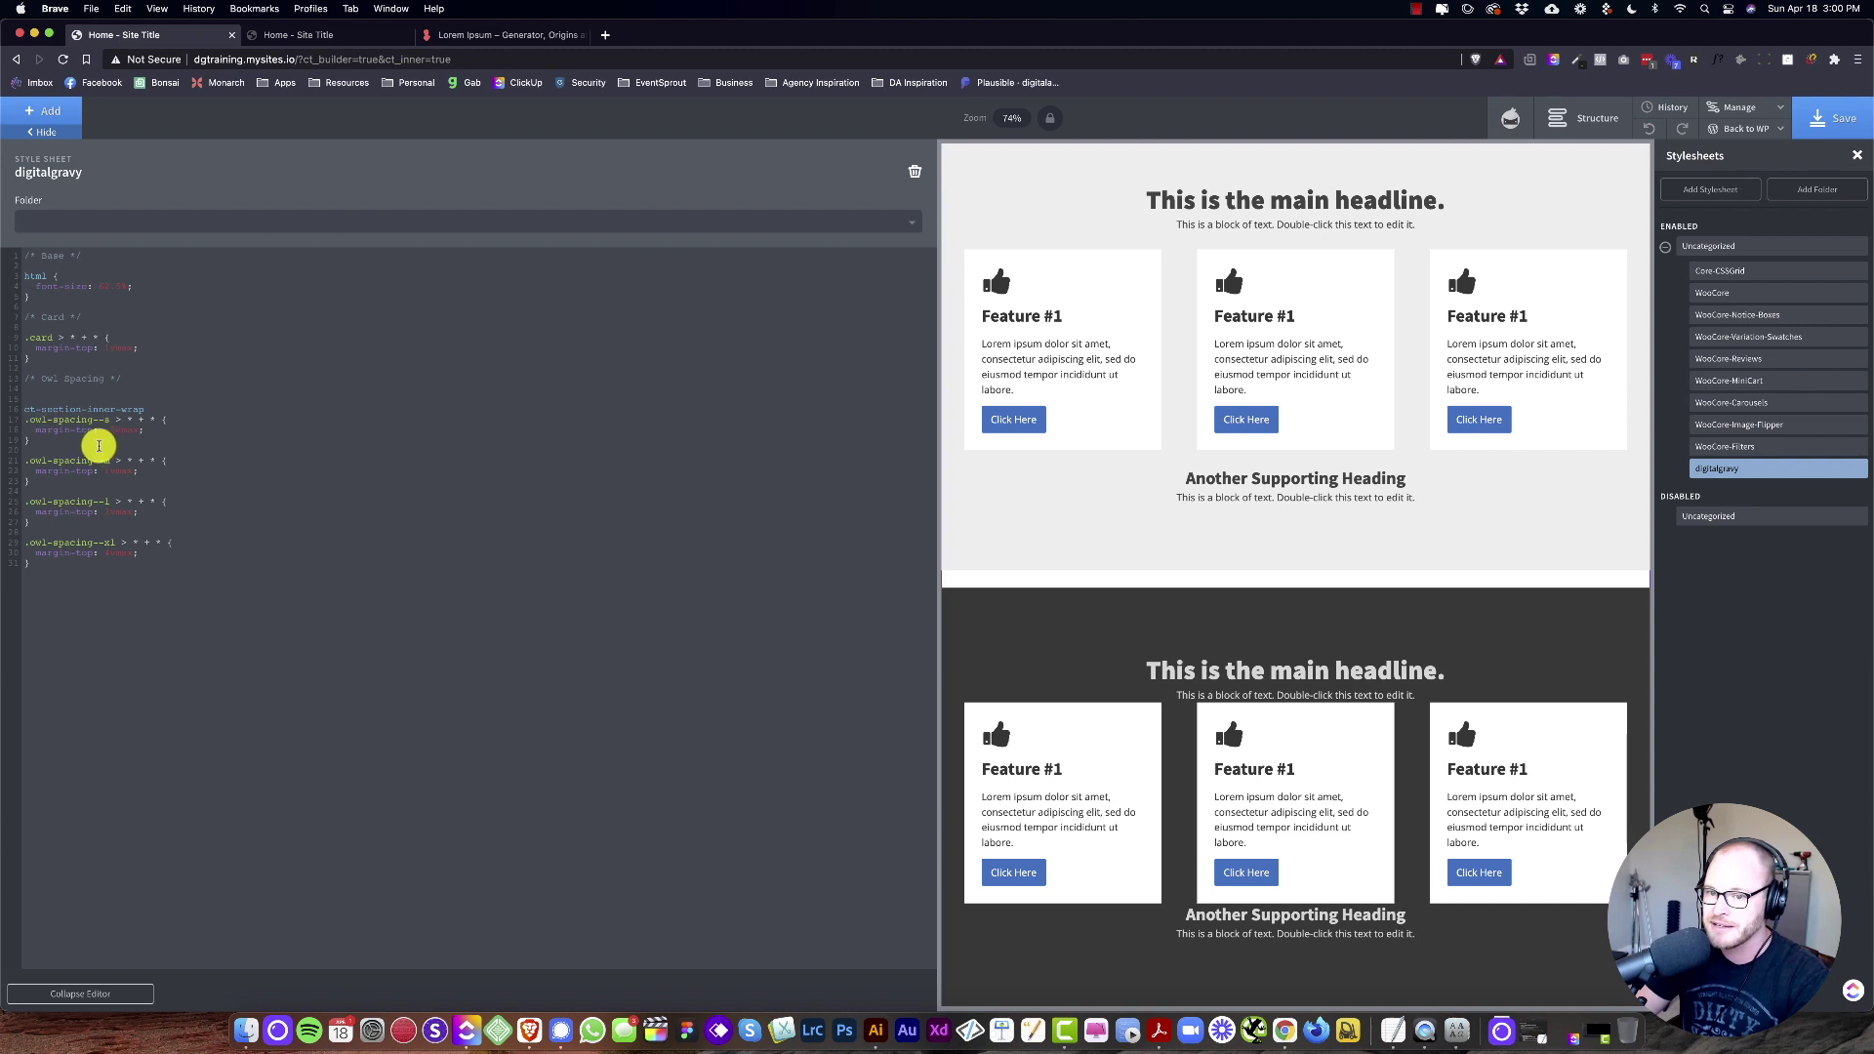
{"action": "type", "text": "."}
{"action": "key", "text": "super+v"}
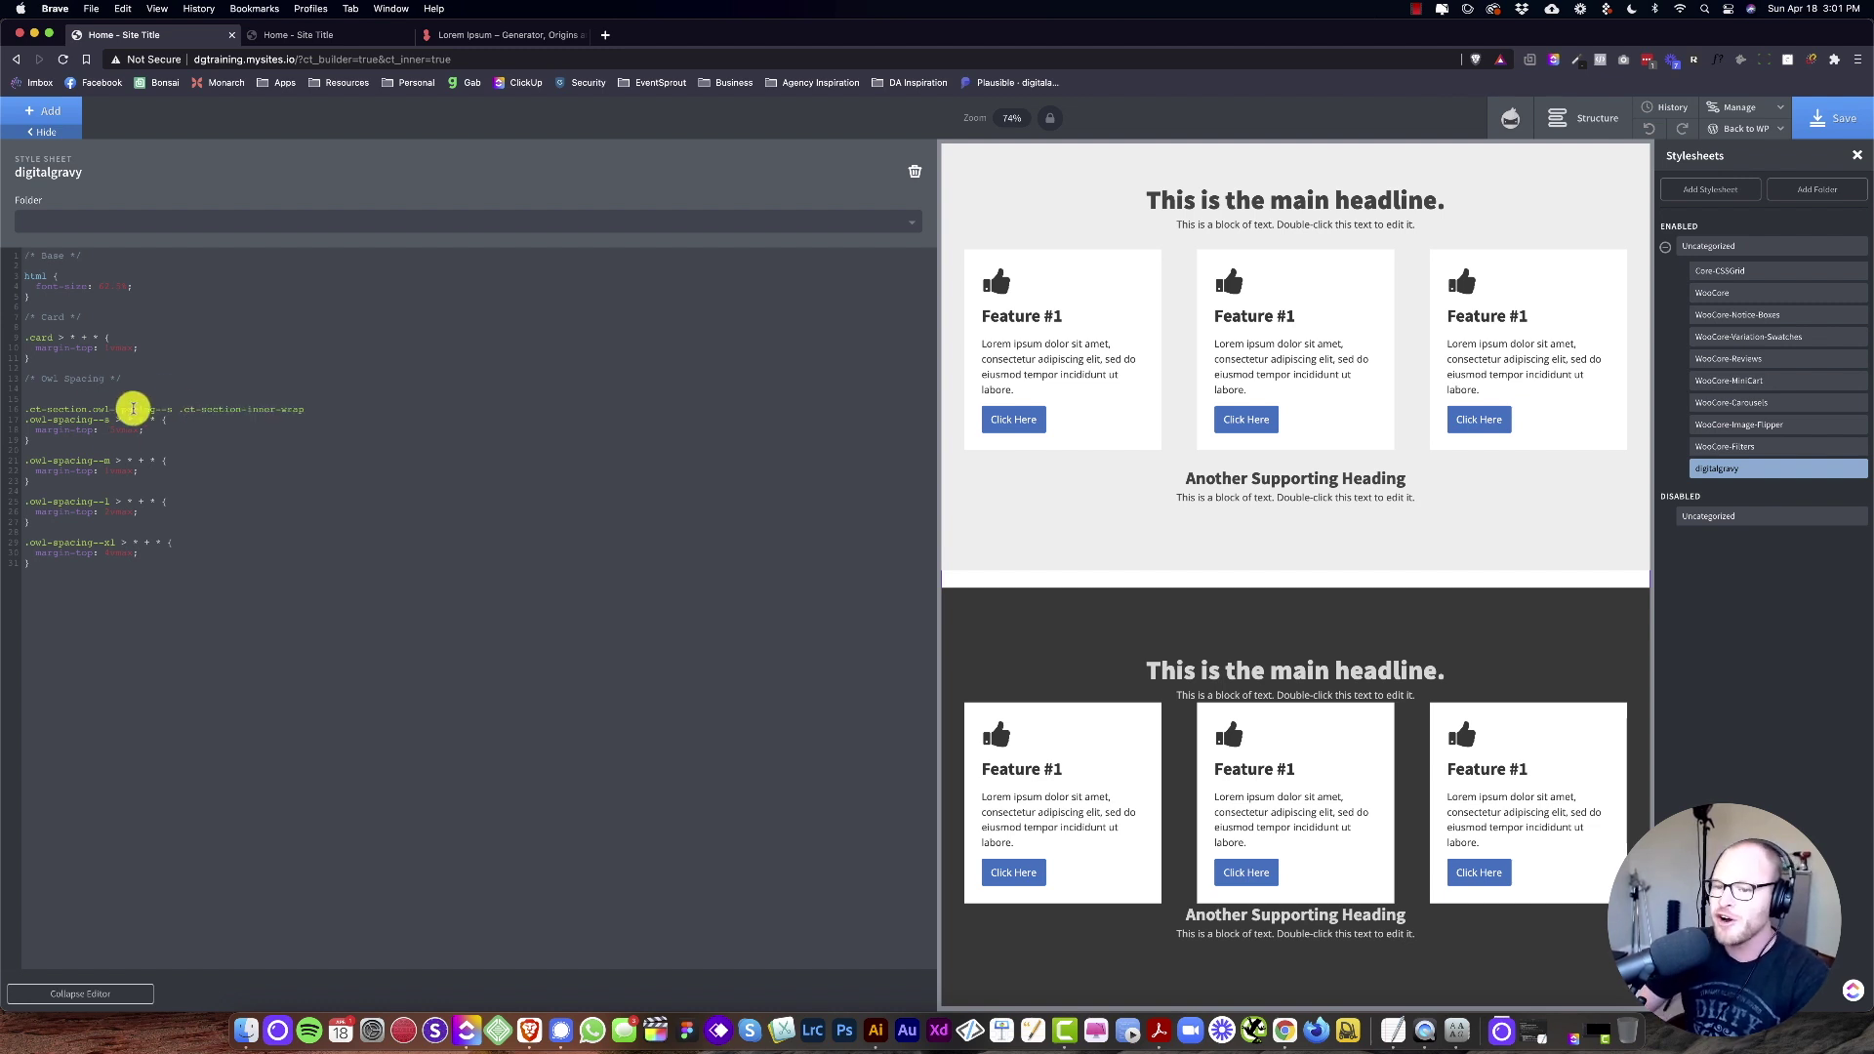
Step: Complete the new .ct-section.owl-spacing--s .ct-section-inner-wrap selector with > * + *, above the .owl-spacing--s rule
{"action": "left_click", "coordinate": [318, 410]}
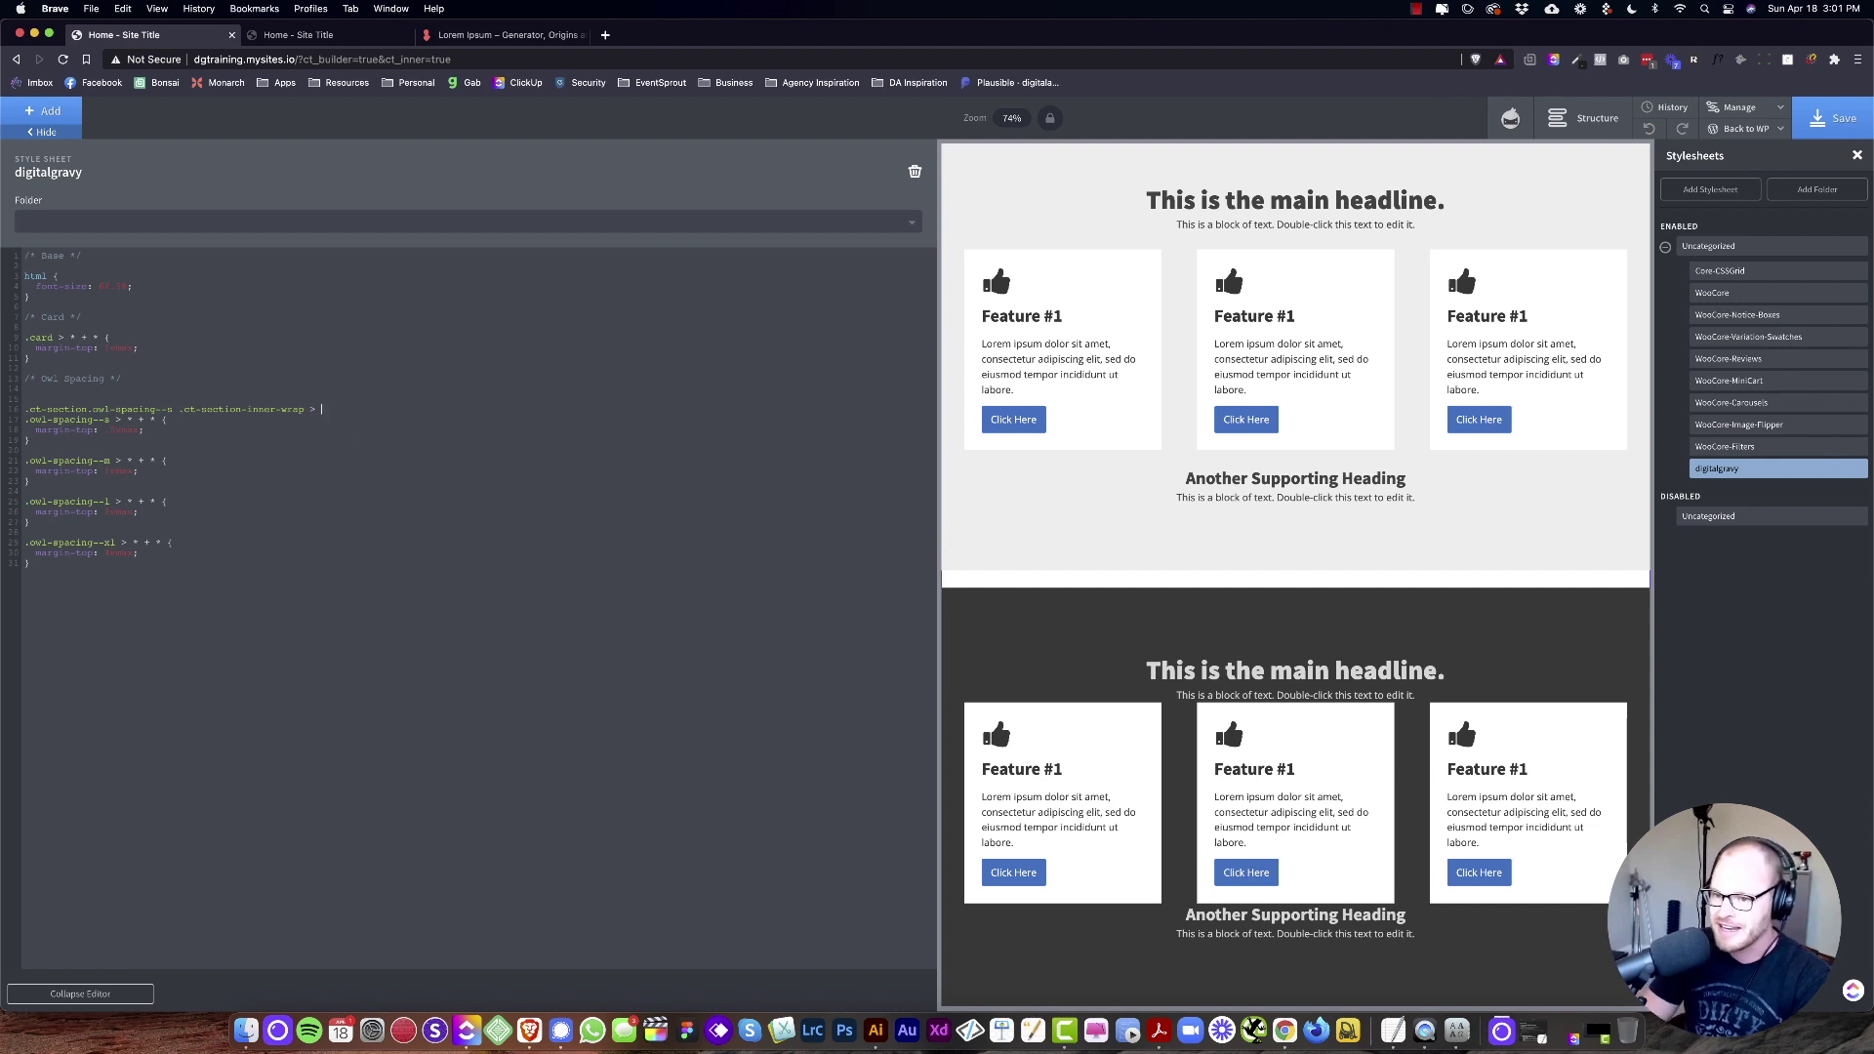
{"action": "left_click_drag", "start_coordinate": [127, 419], "coordinate": [154, 420]}
{"action": "key", "text": "super+c"}
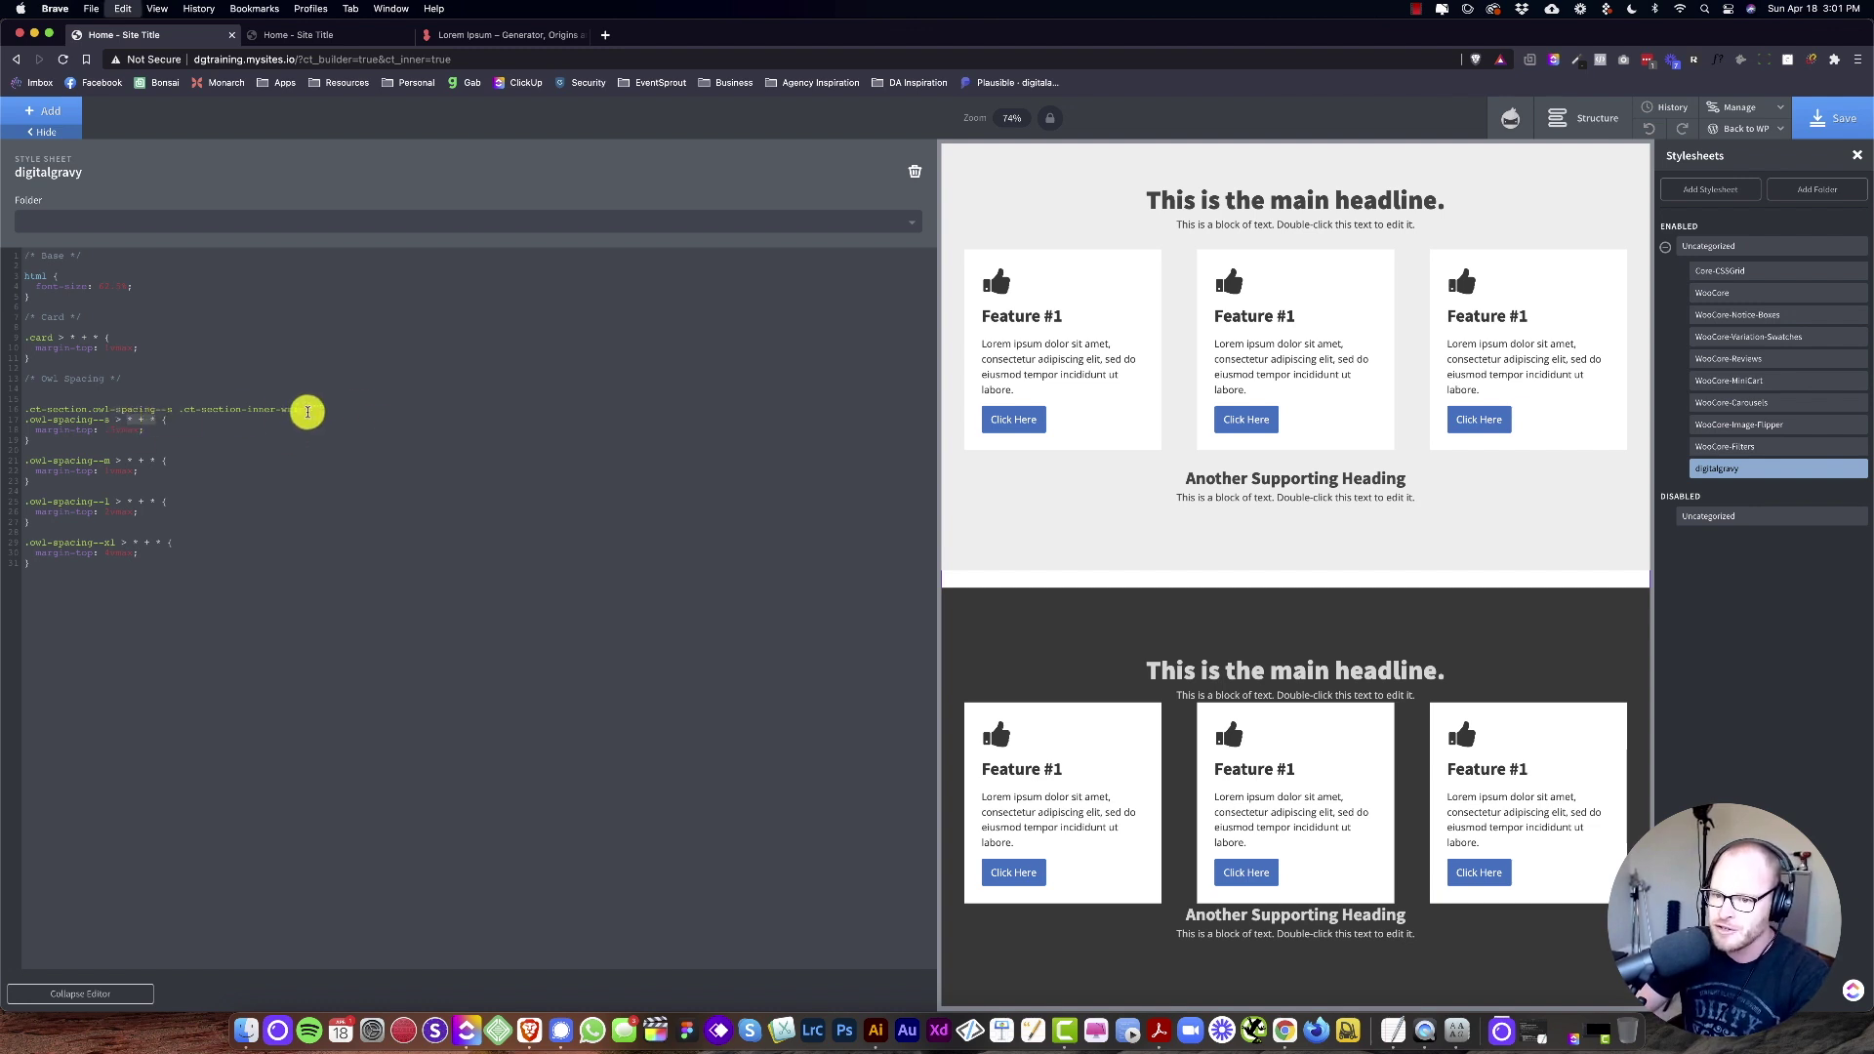
{"action": "left_click", "coordinate": [368, 406]}
{"action": "type", "text": ">"}
{"action": "key", "text": "super+v"}
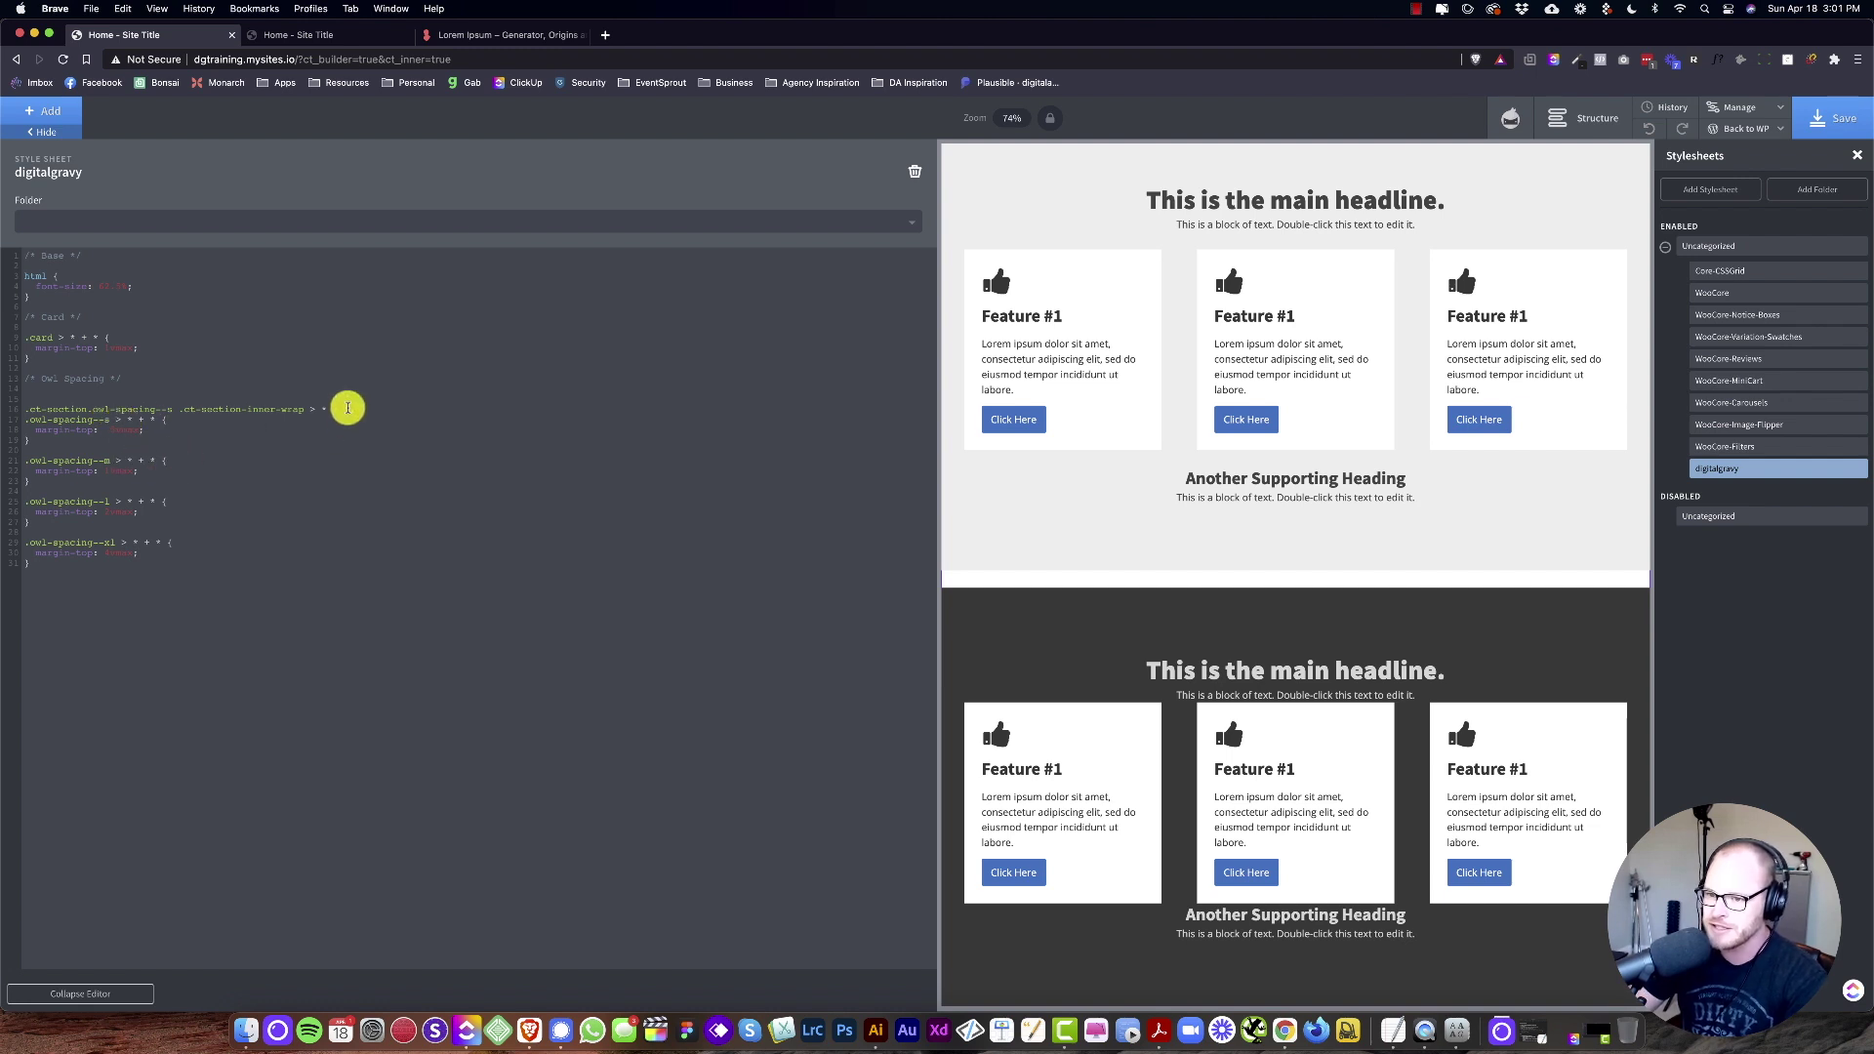
{"action": "left_click_drag", "start_coordinate": [348, 407], "coordinate": [20, 406]}
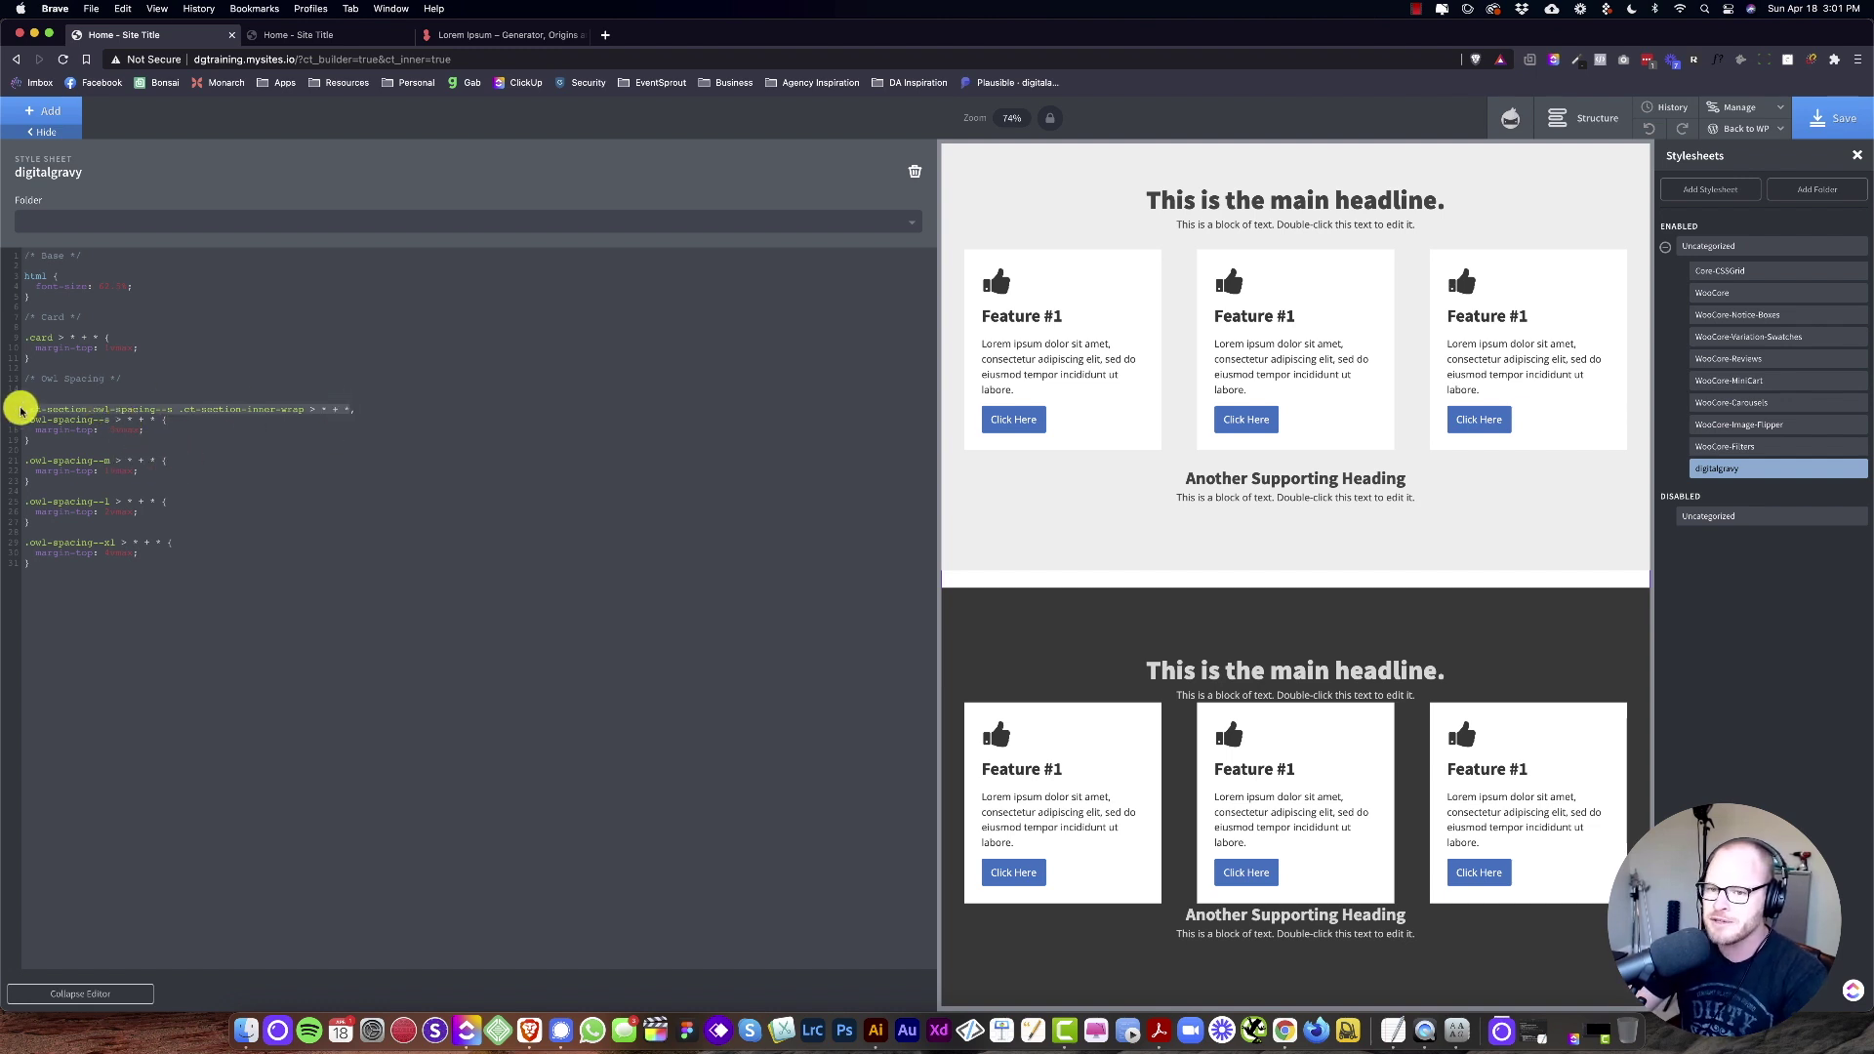
{"action": "left_click", "coordinate": [121, 417]}
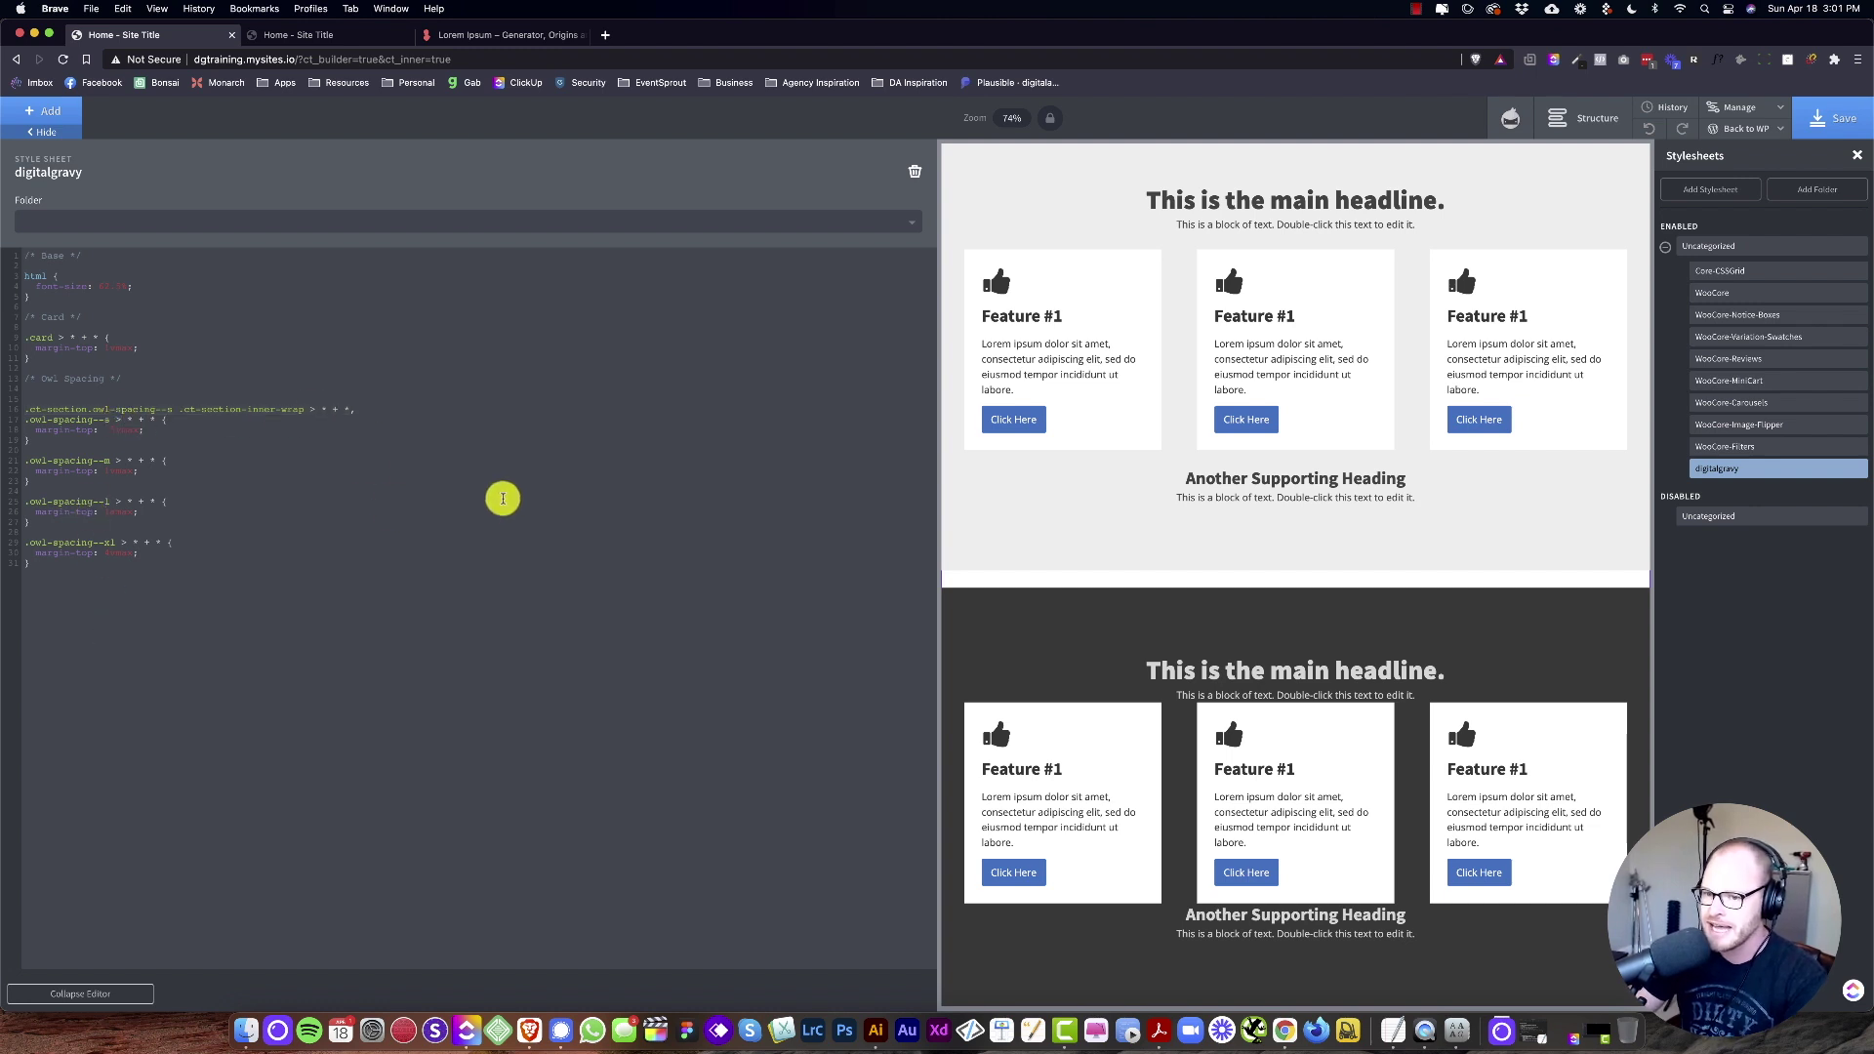
Step: Exclude sections from the plain small owl-spacing selector by extending it to .owl-spacing--s:not(.ct-section) > * + *
{"action": "left_click", "coordinate": [23, 419]}
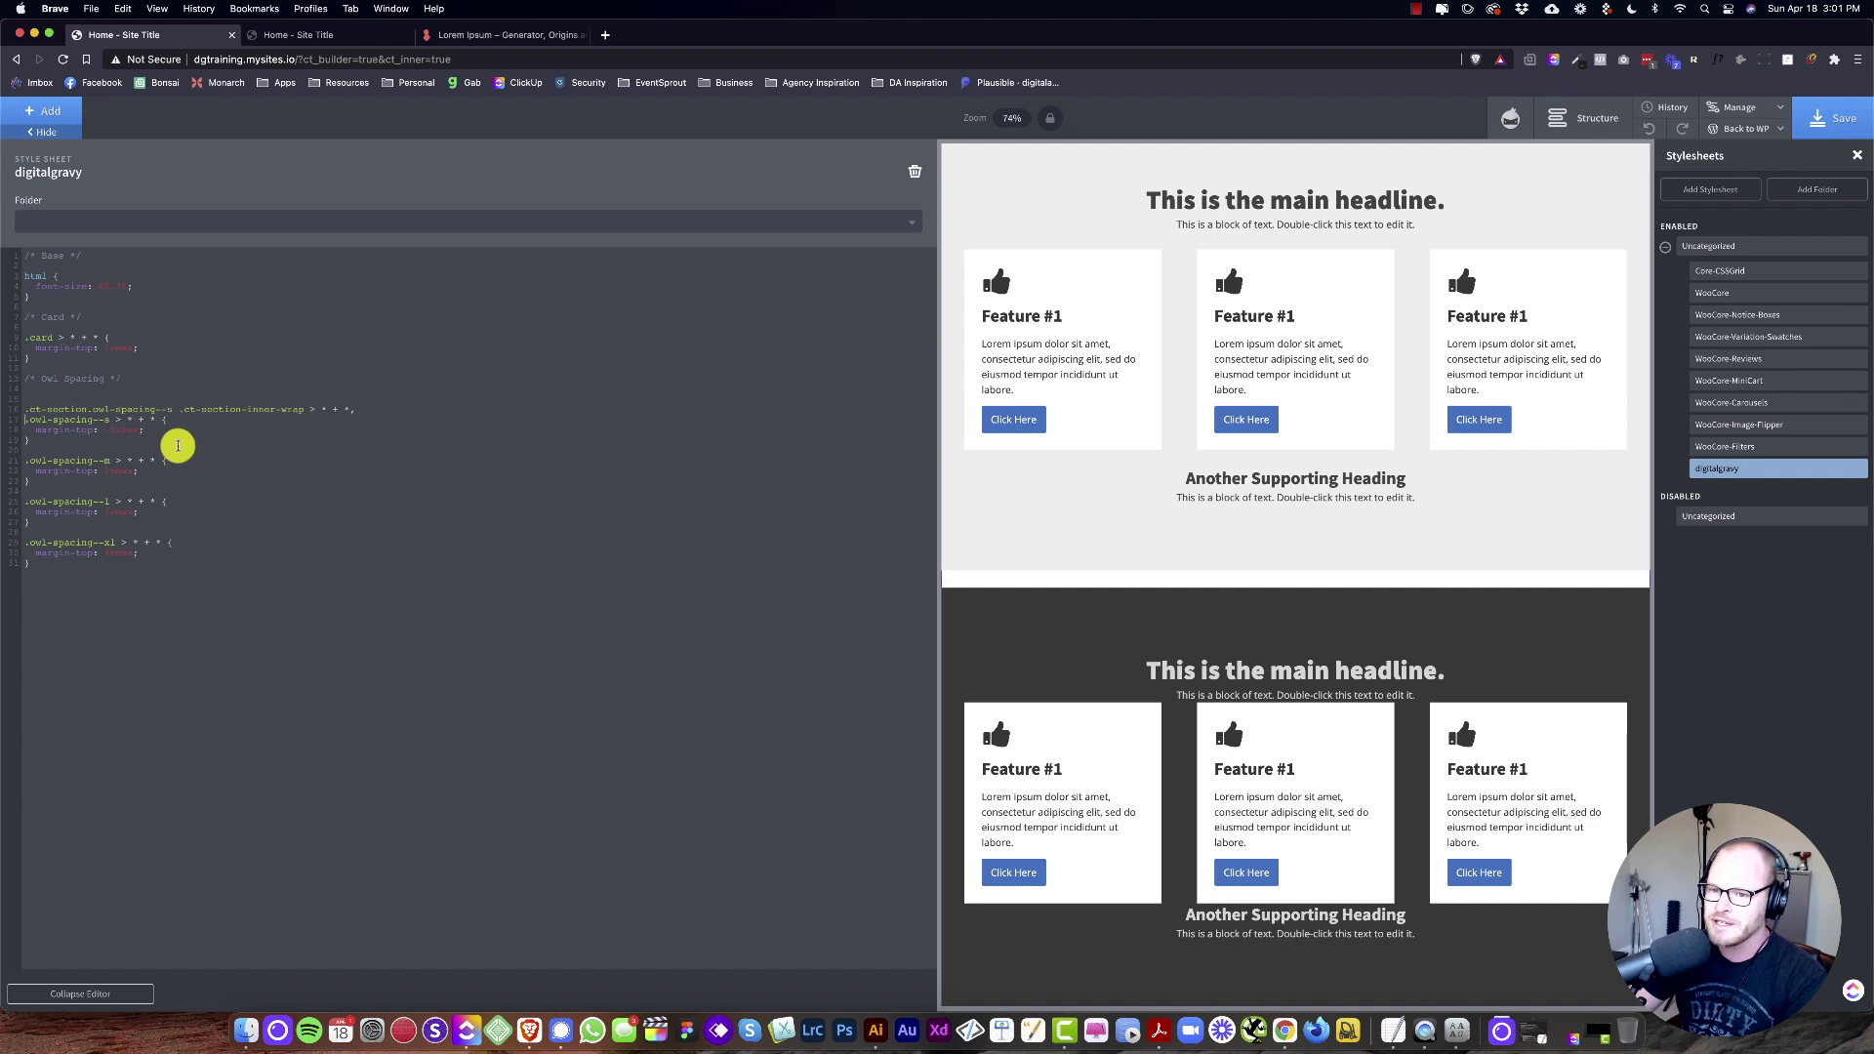
{"action": "left_click", "coordinate": [108, 420]}
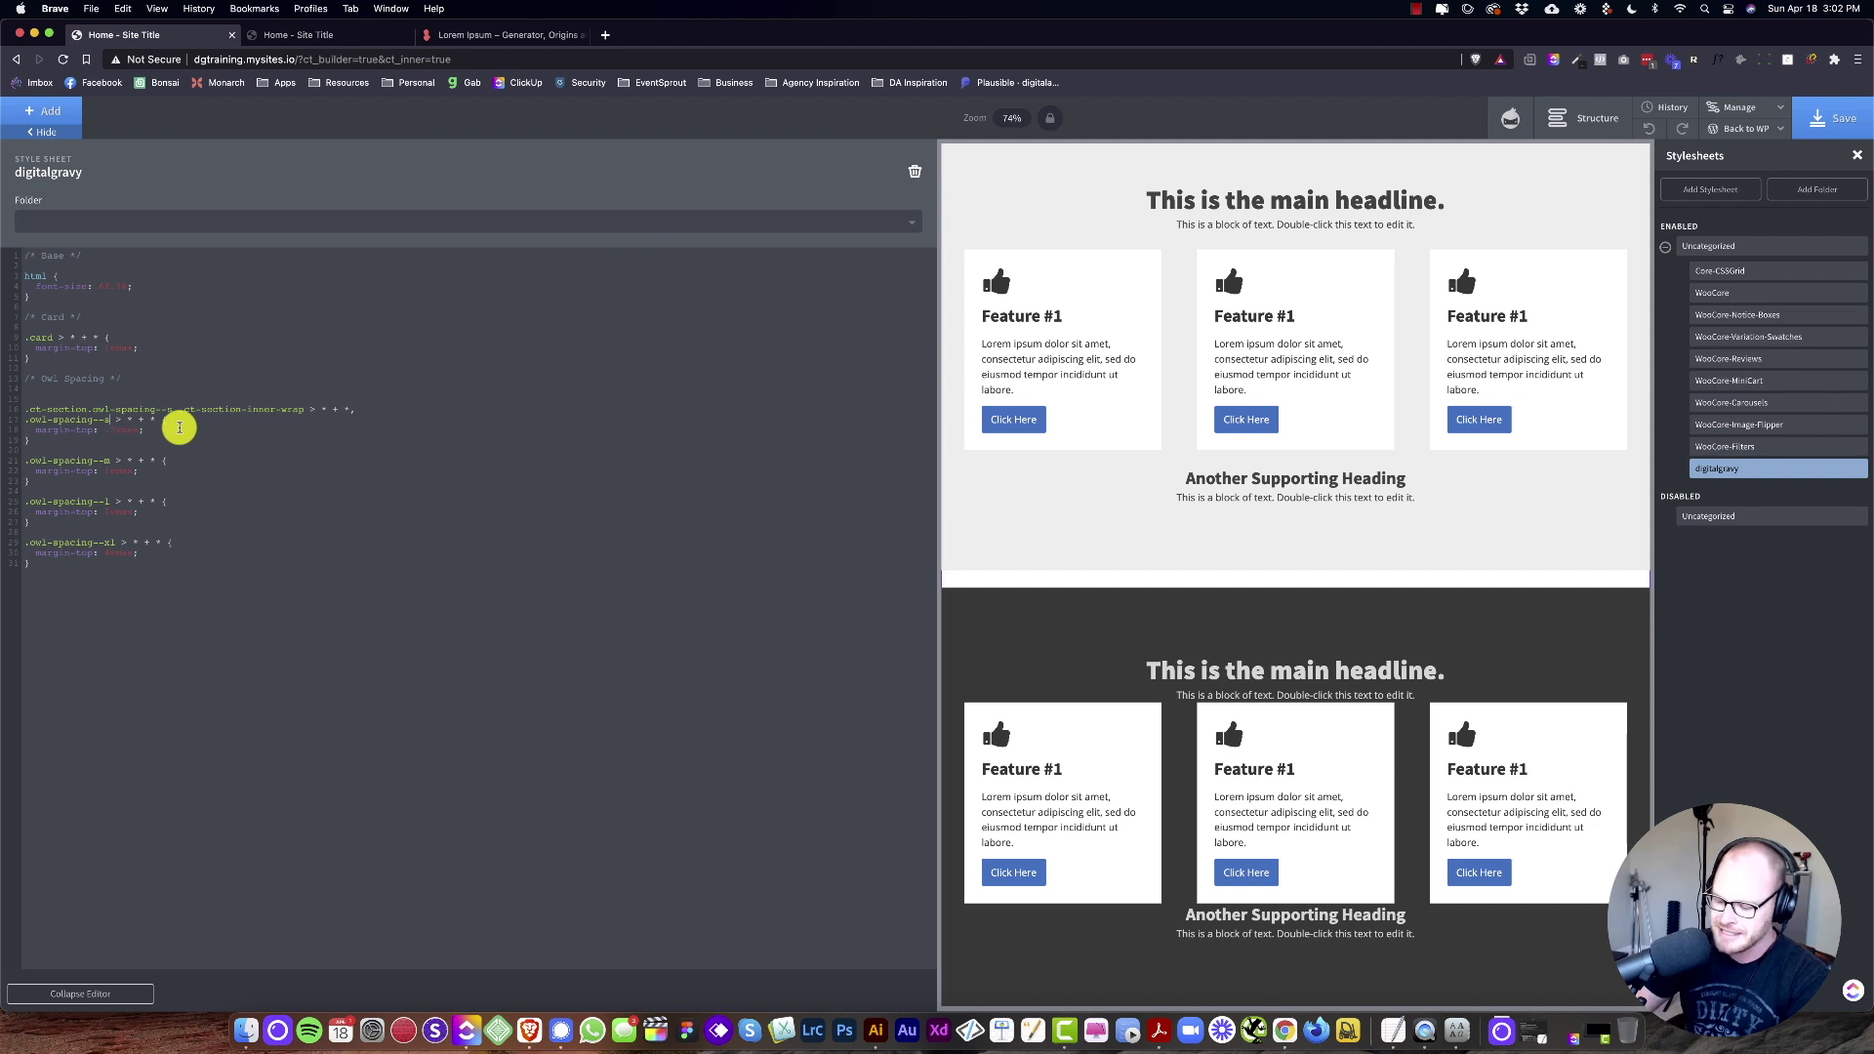
{"action": "type", "text": ":not(.ct-section"}
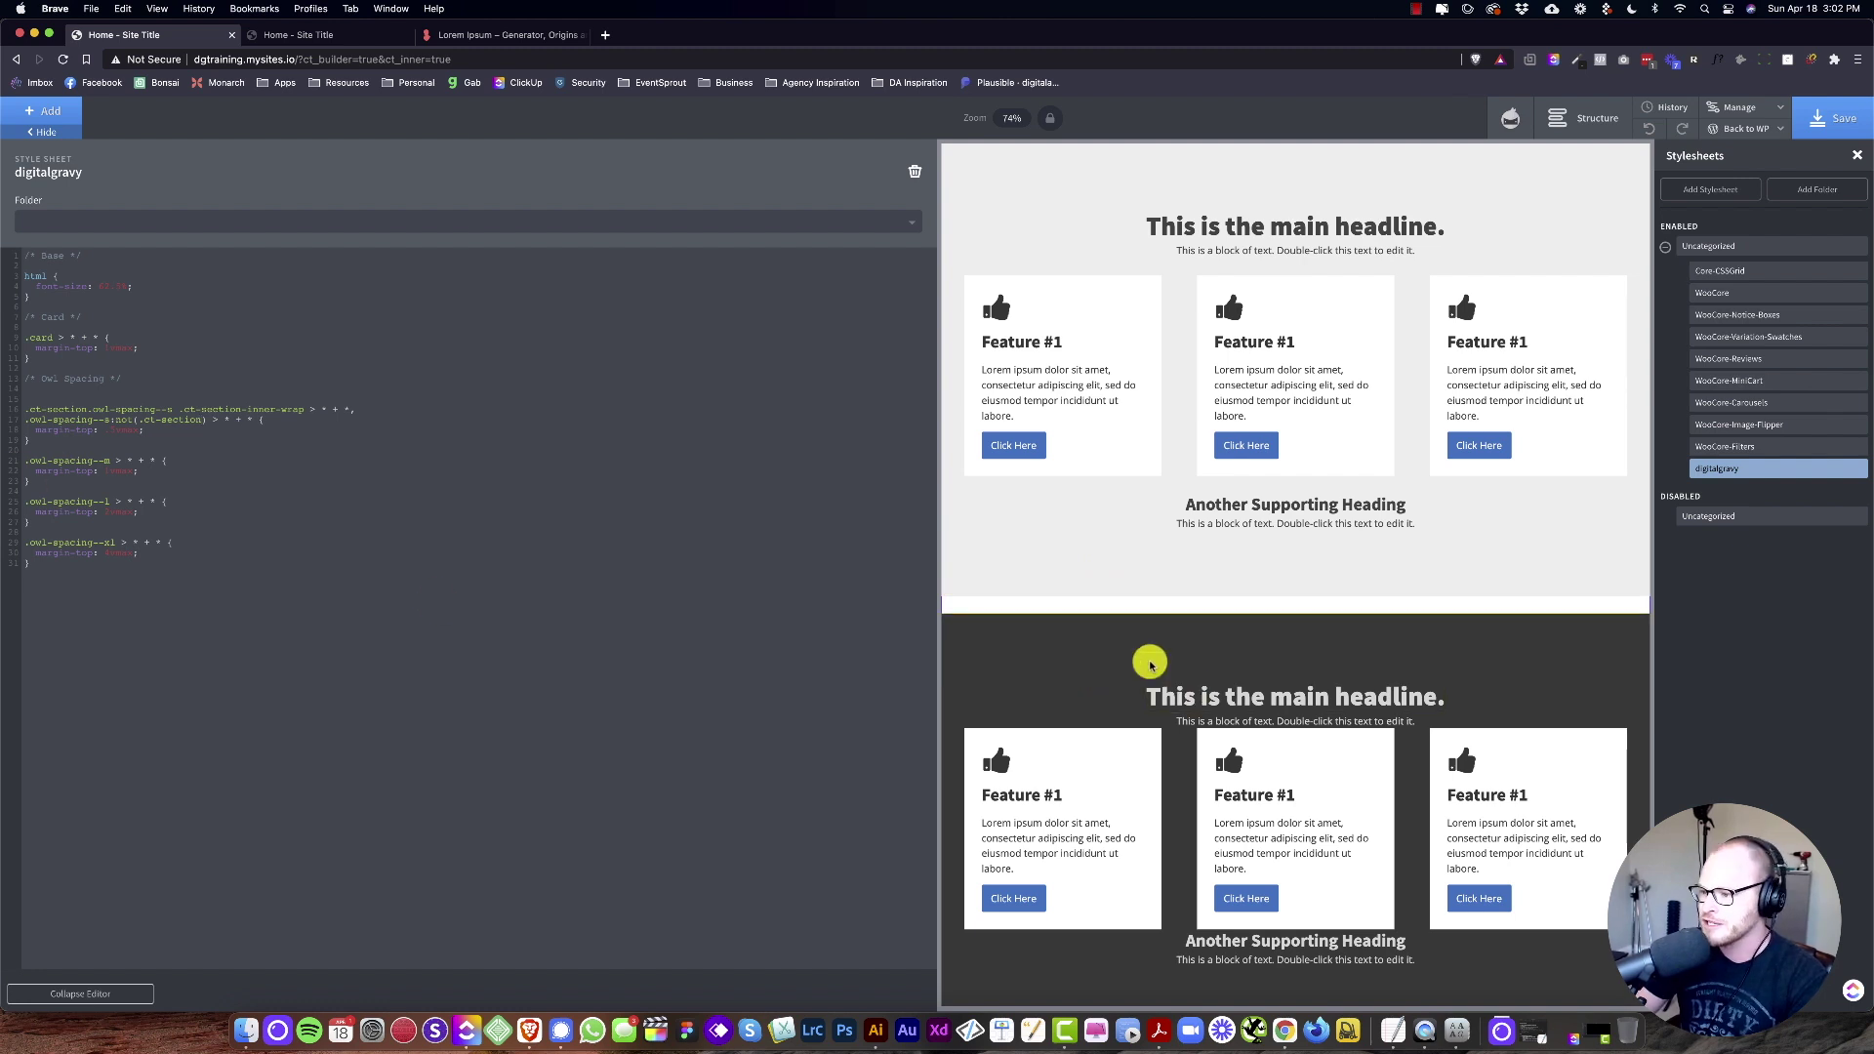
Step: Remove the owl-spacing--l class from the dark section and add owl-spacing--s to test its spacing
{"action": "left_click", "coordinate": [1084, 664]}
{"action": "left_click", "coordinate": [116, 199]}
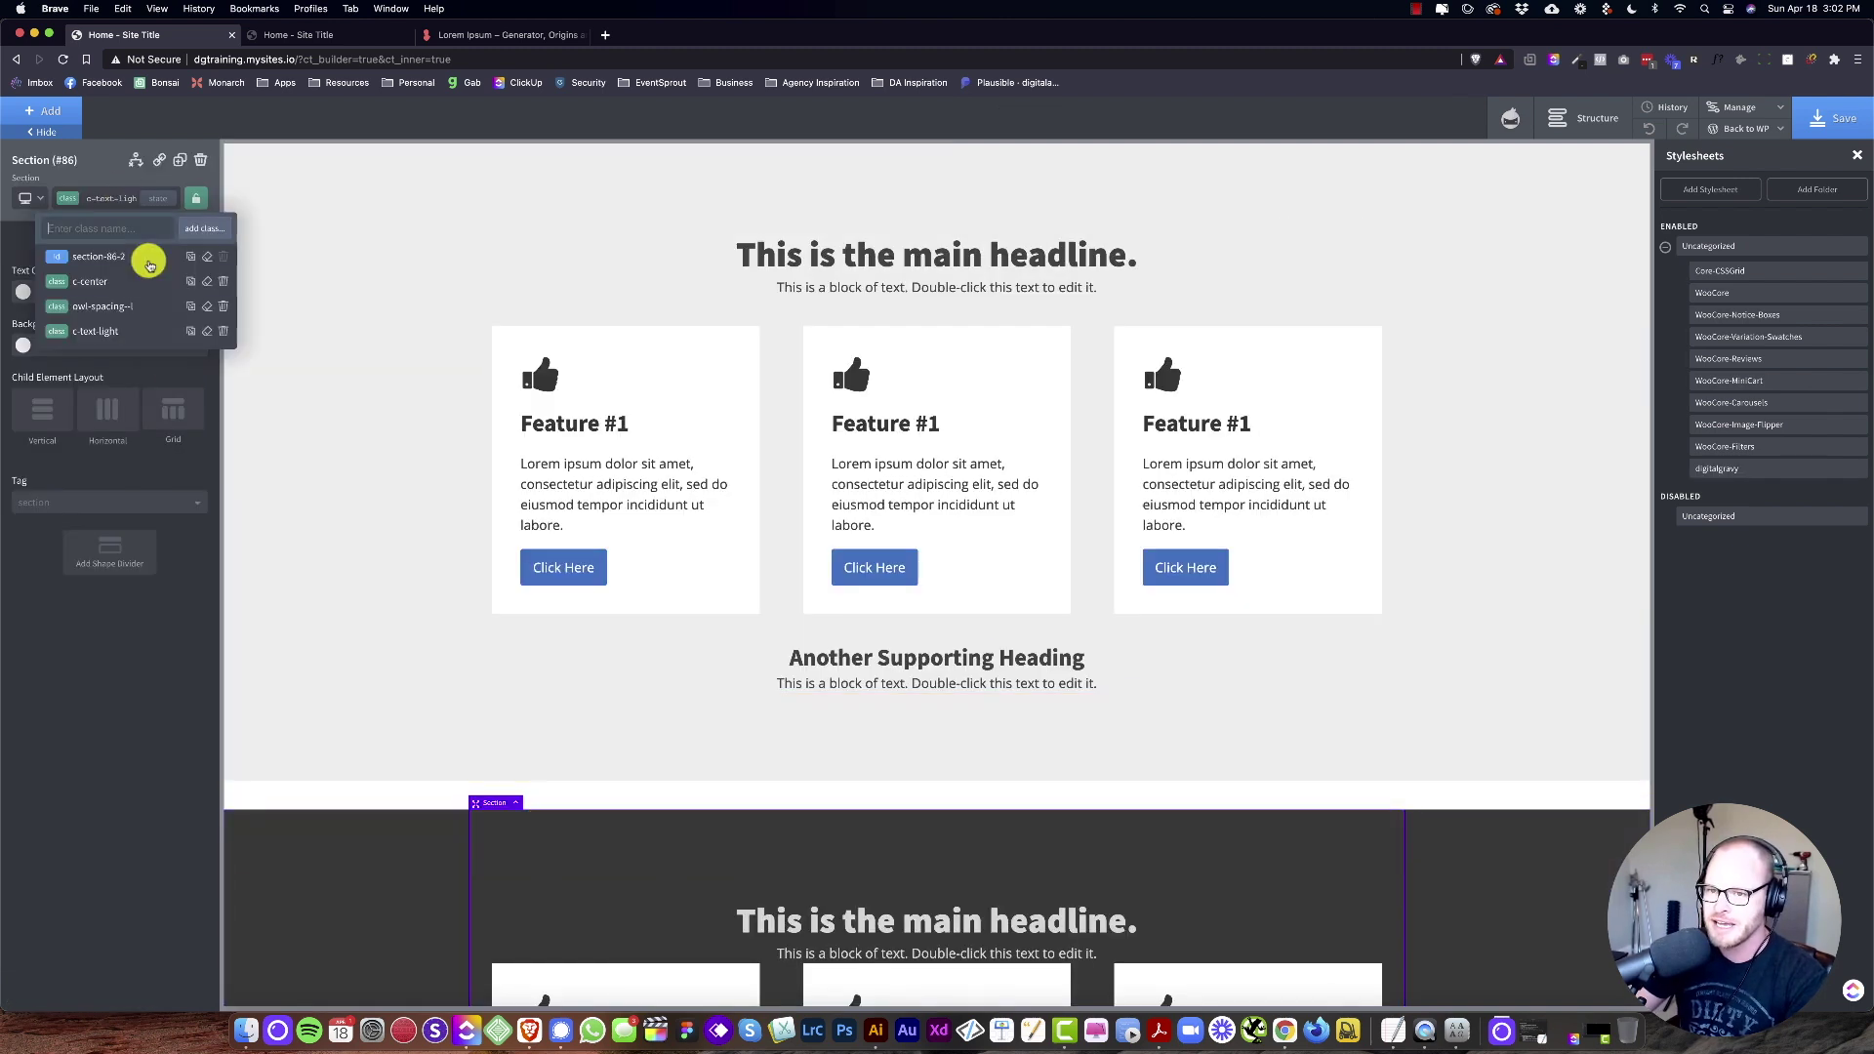
{"action": "left_click", "coordinate": [221, 305]}
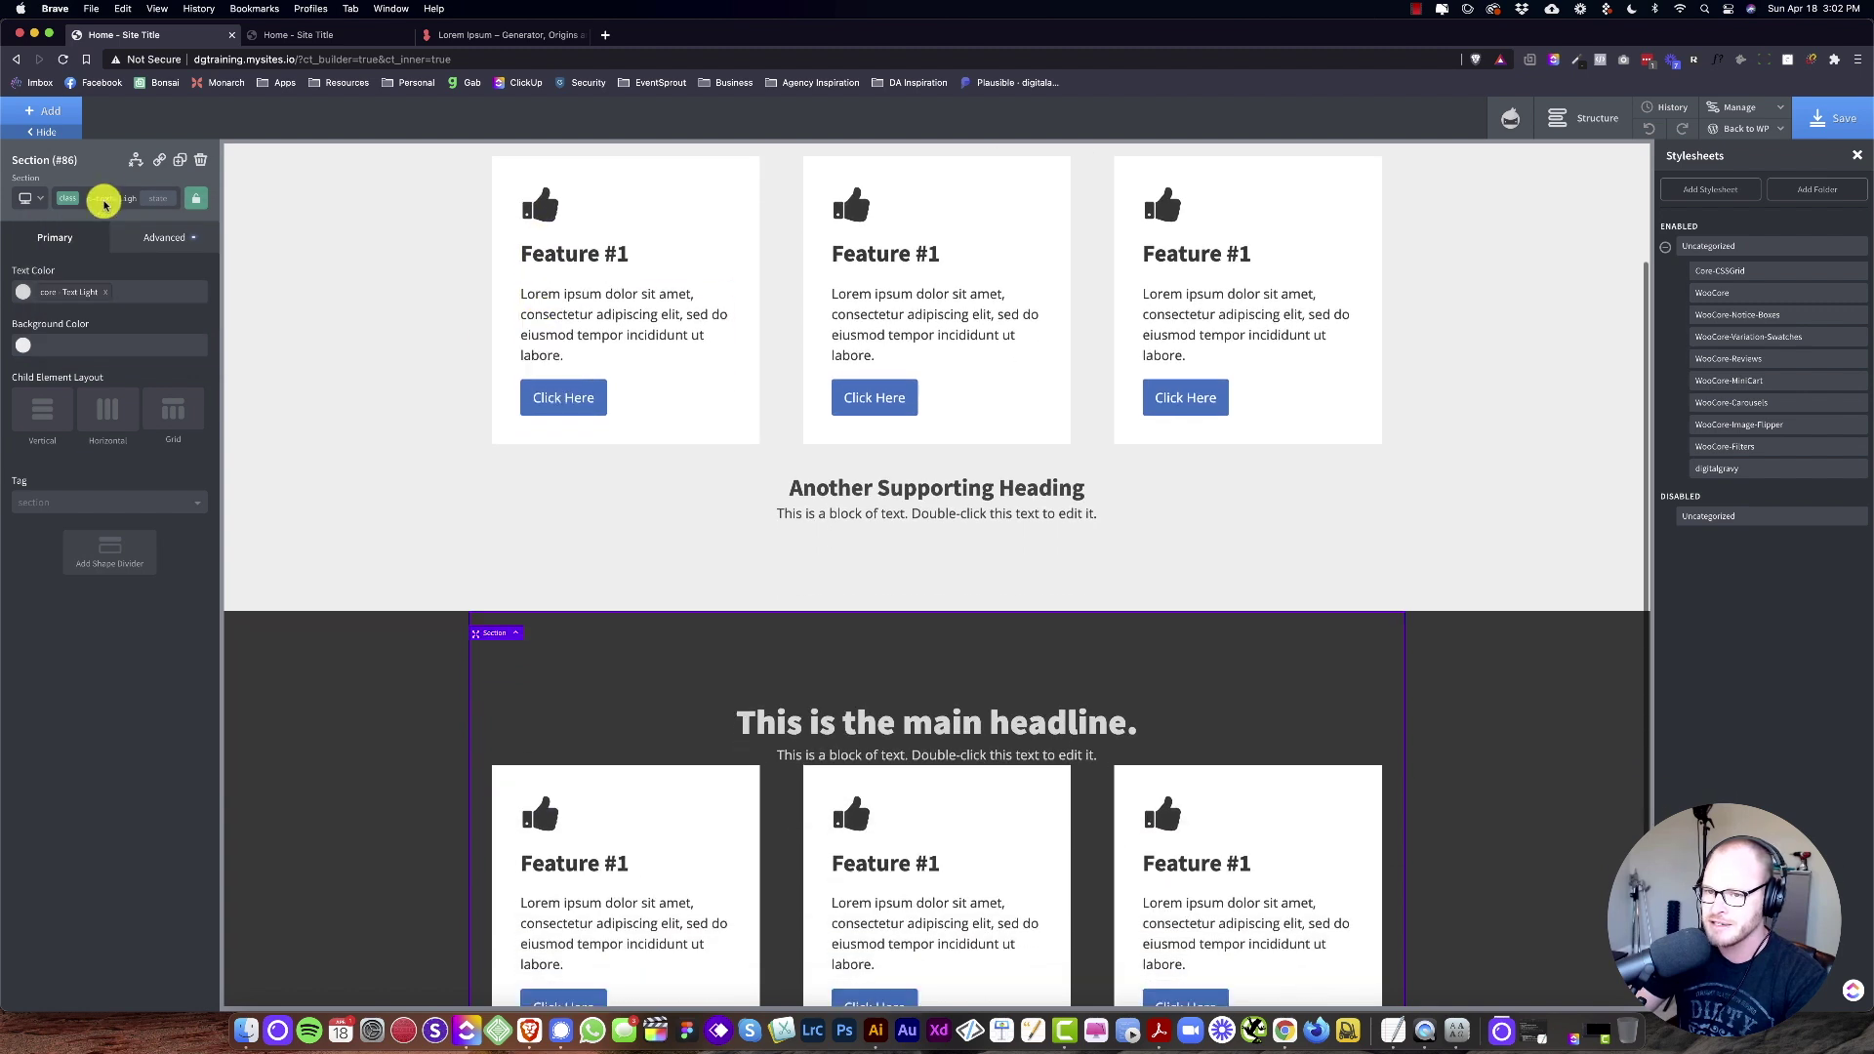
{"action": "type", "text": "owl"}
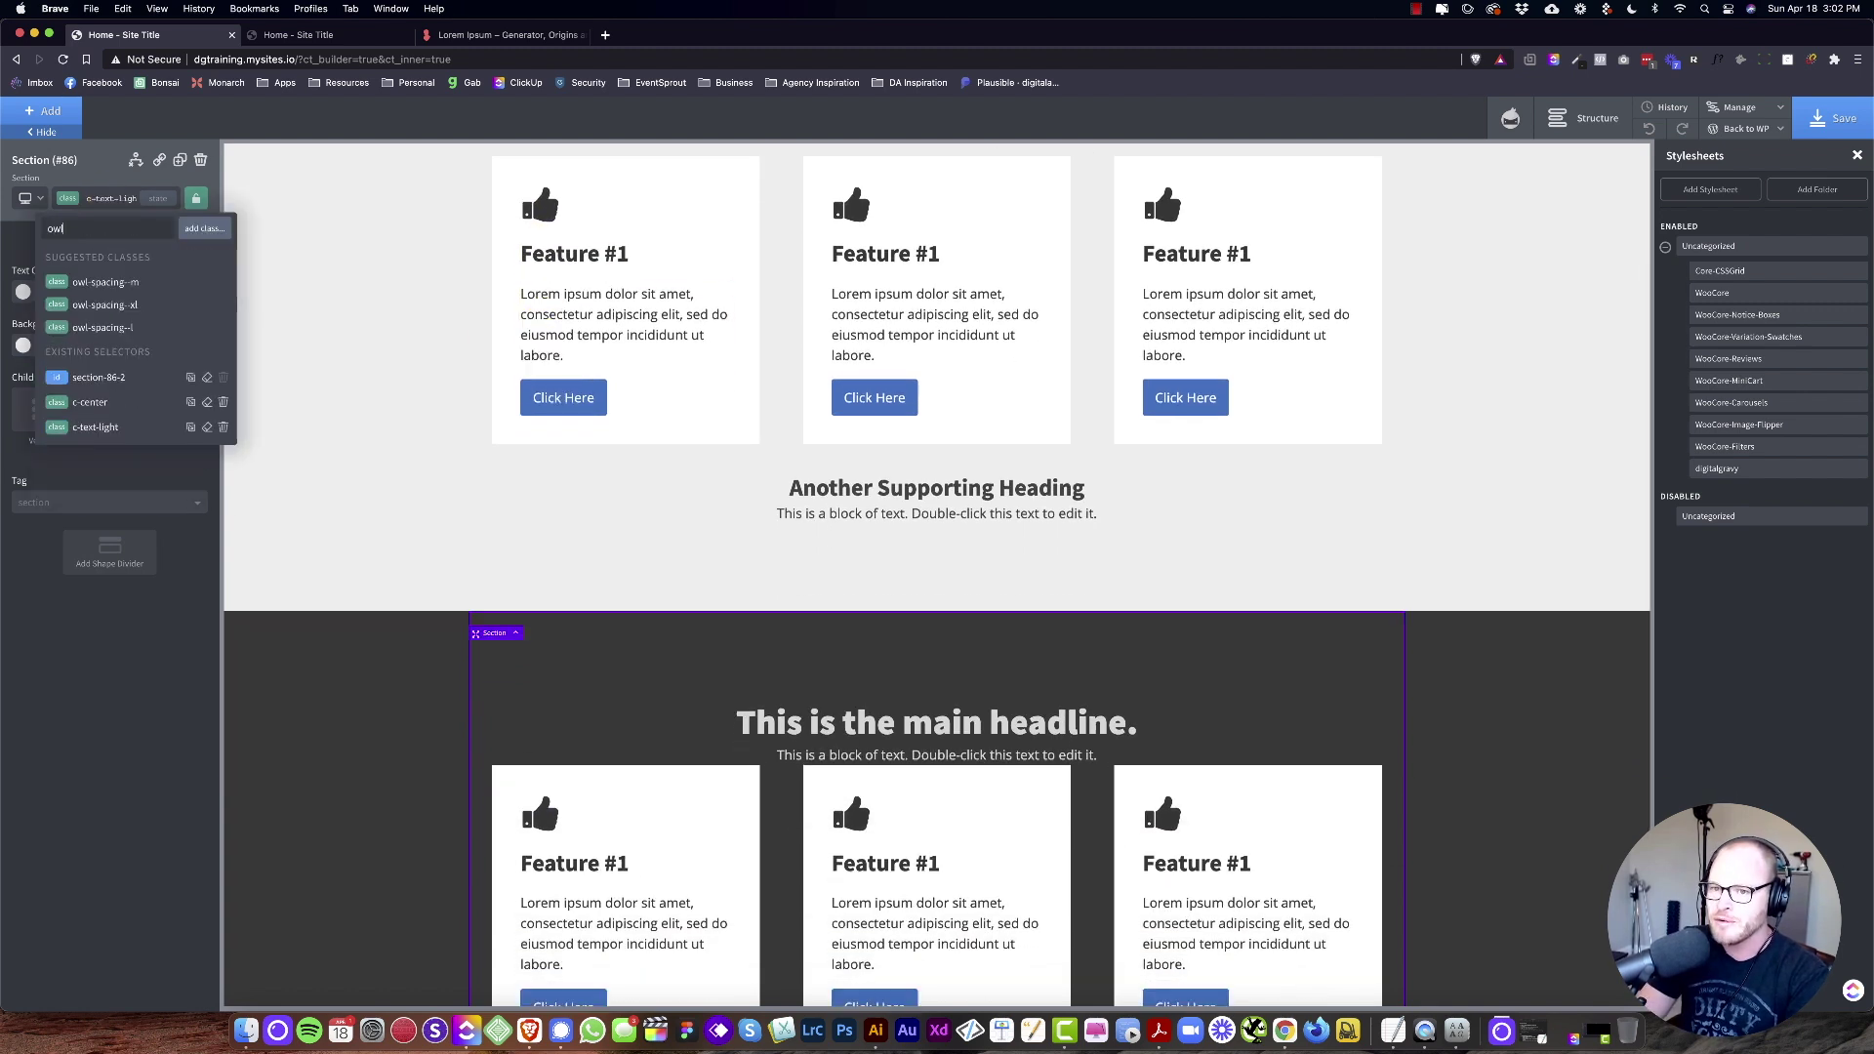
{"action": "type", "text": "-spacing--s"}
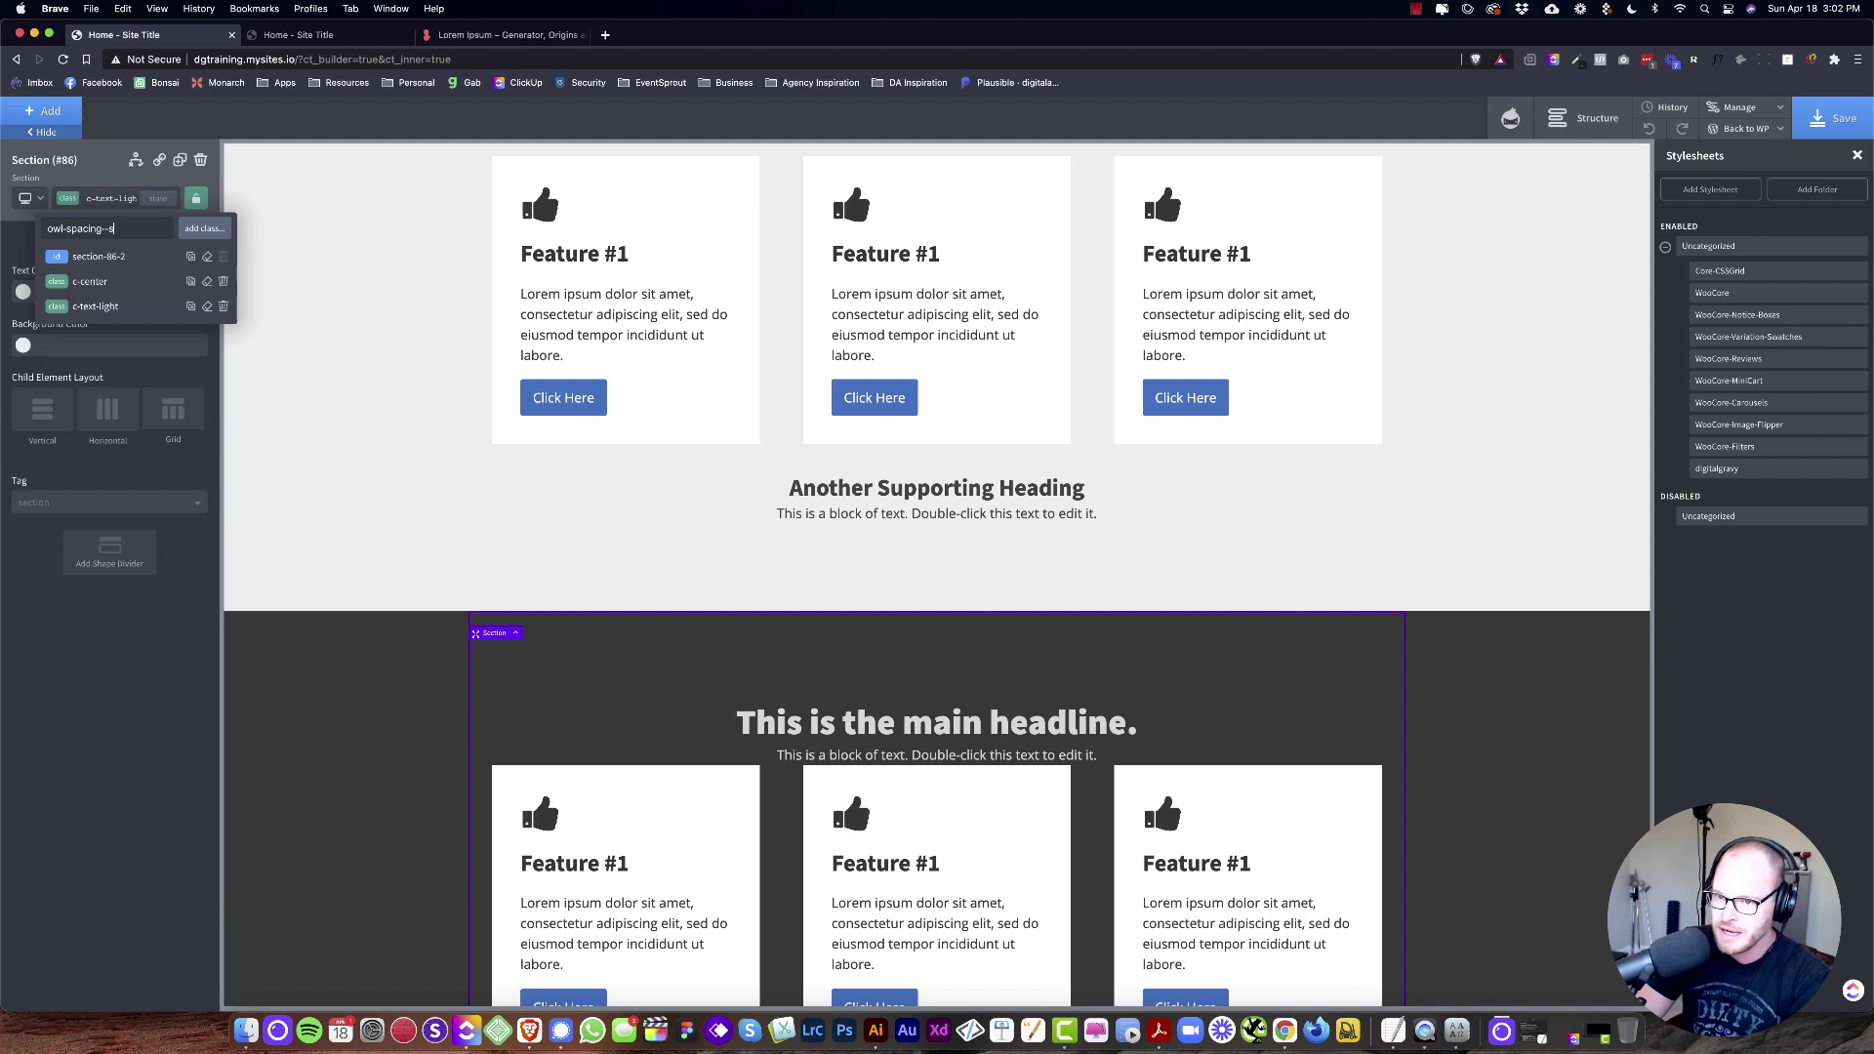
{"action": "key", "text": "Return"}
{"action": "scroll", "coordinate": [775, 489], "scroll_direction": "down", "scroll_amount": 3}
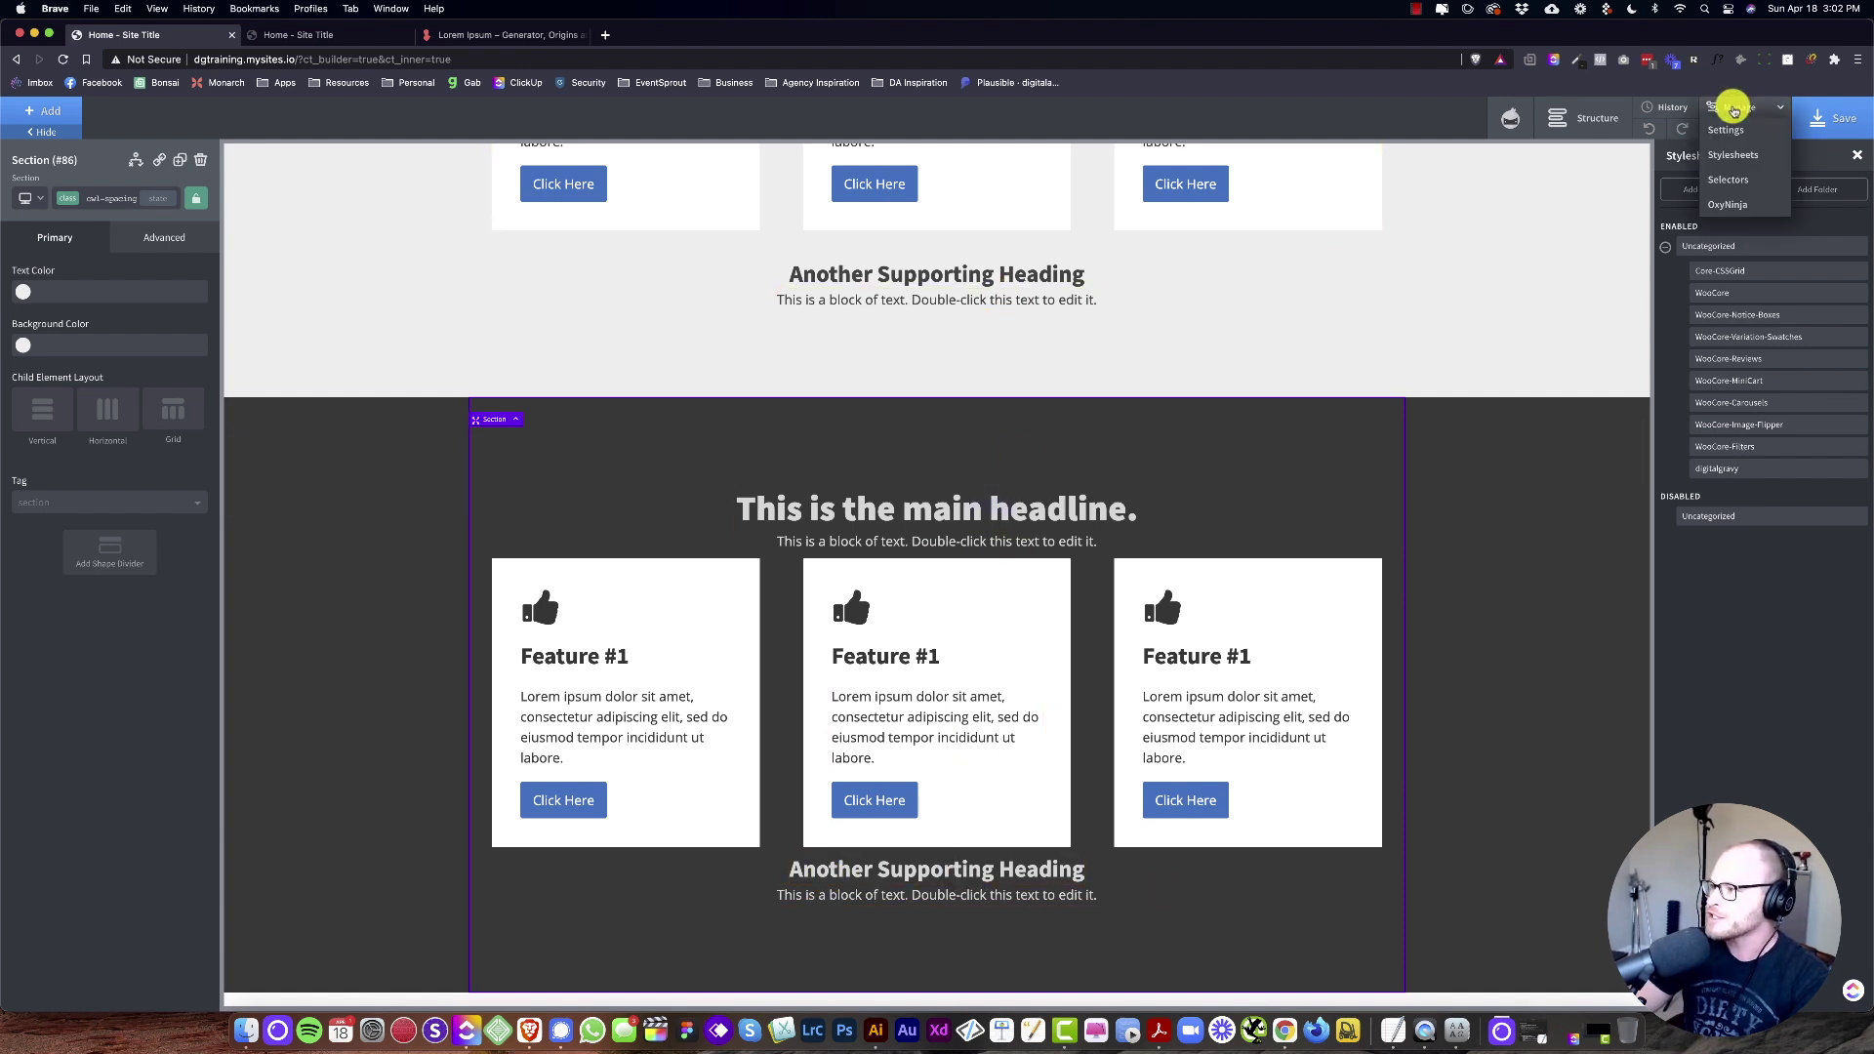
Step: Copy the .ct-section inner-wrap selector line in the digitalgravy stylesheet and insert it above the owl-spacing m, l and xl rules
{"action": "left_click", "coordinate": [1716, 468]}
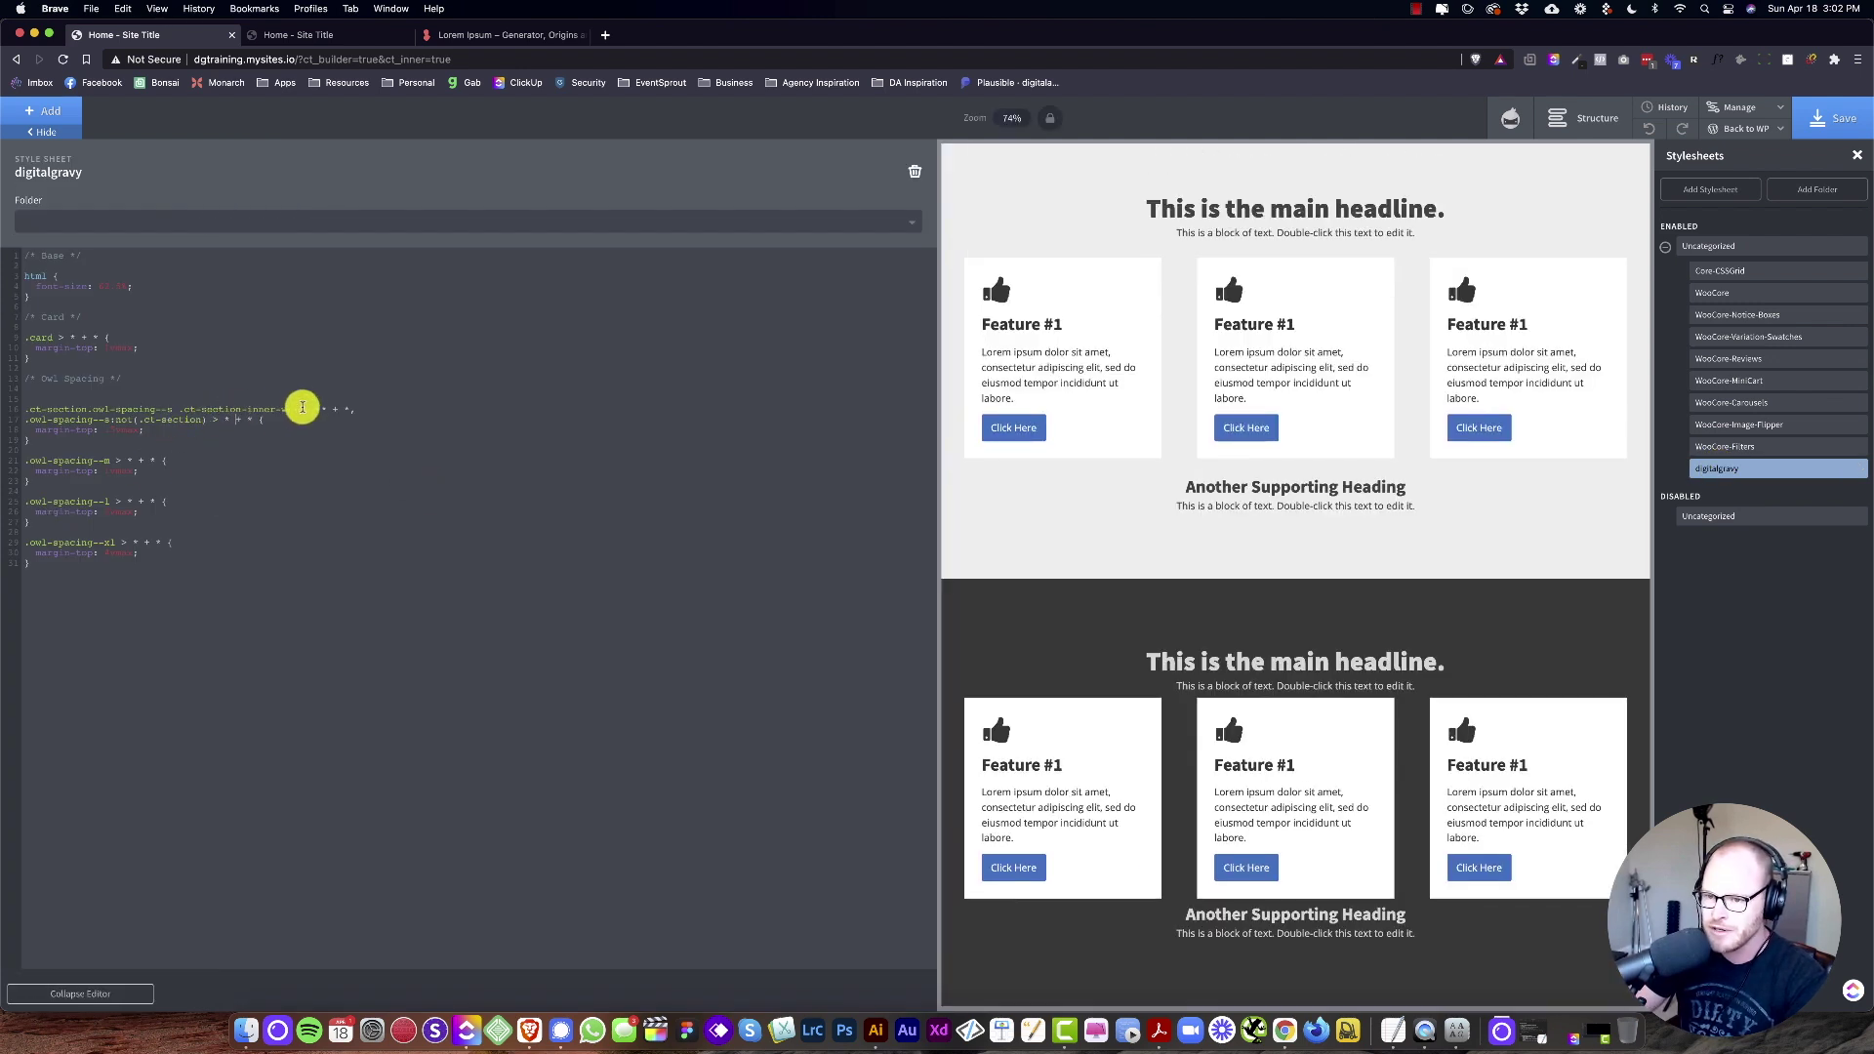
{"action": "left_click_drag", "start_coordinate": [359, 408], "coordinate": [19, 414]}
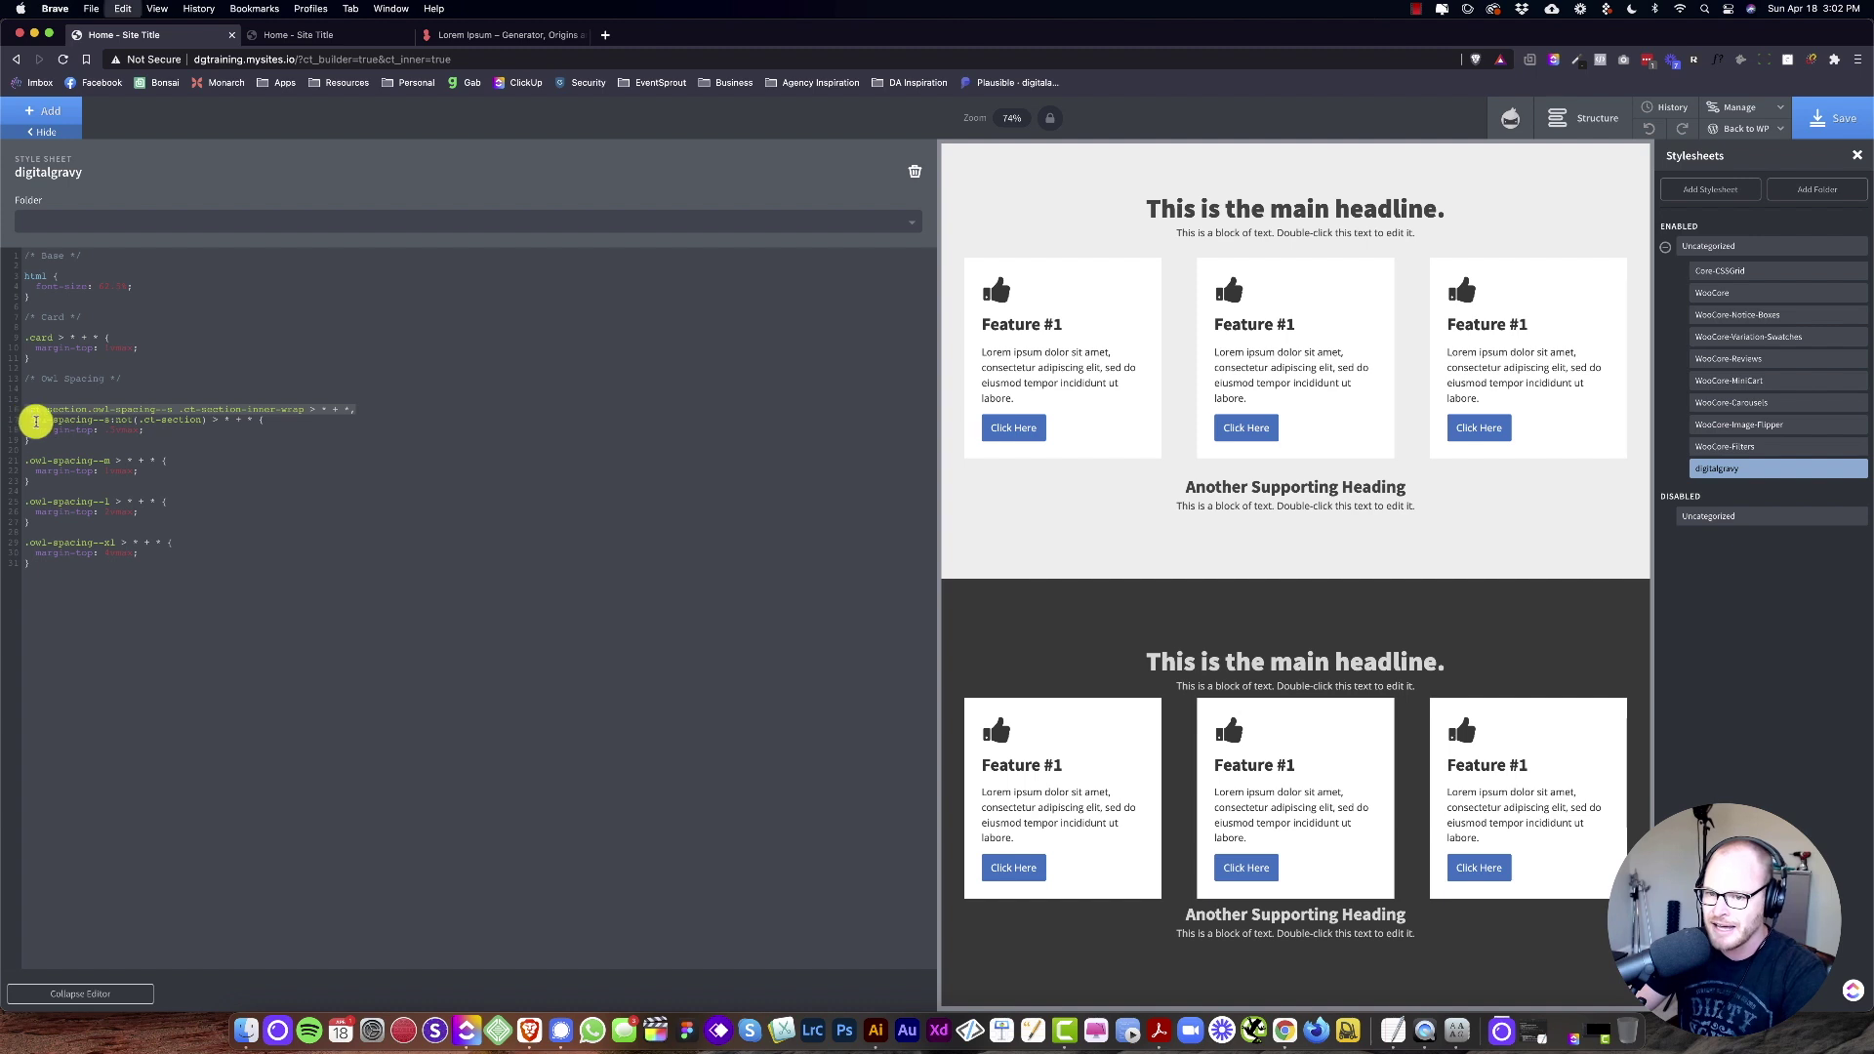
{"action": "key", "text": "cmd+c"}
{"action": "left_click", "coordinate": [84, 449]}
{"action": "key", "text": "Return"}
{"action": "key", "text": "cmd+v"}
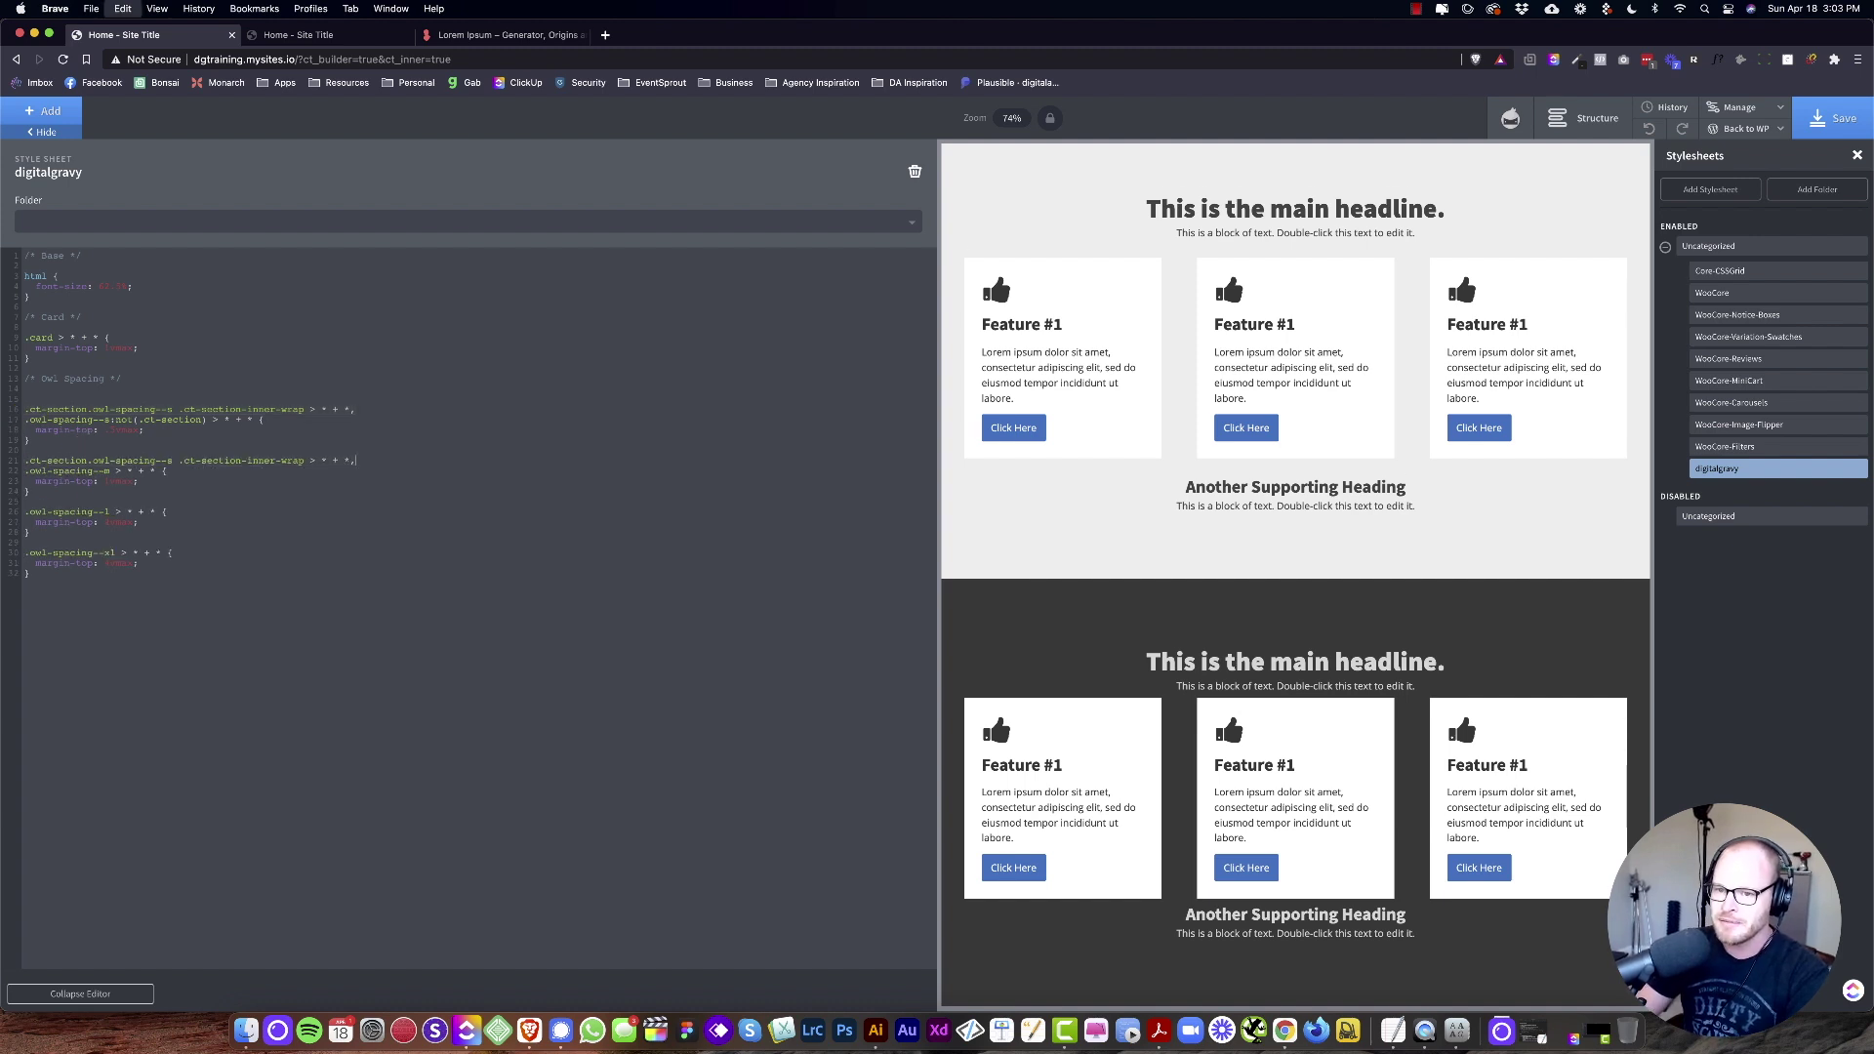
{"action": "left_click", "coordinate": [25, 500]}
{"action": "key", "text": "super+v"}
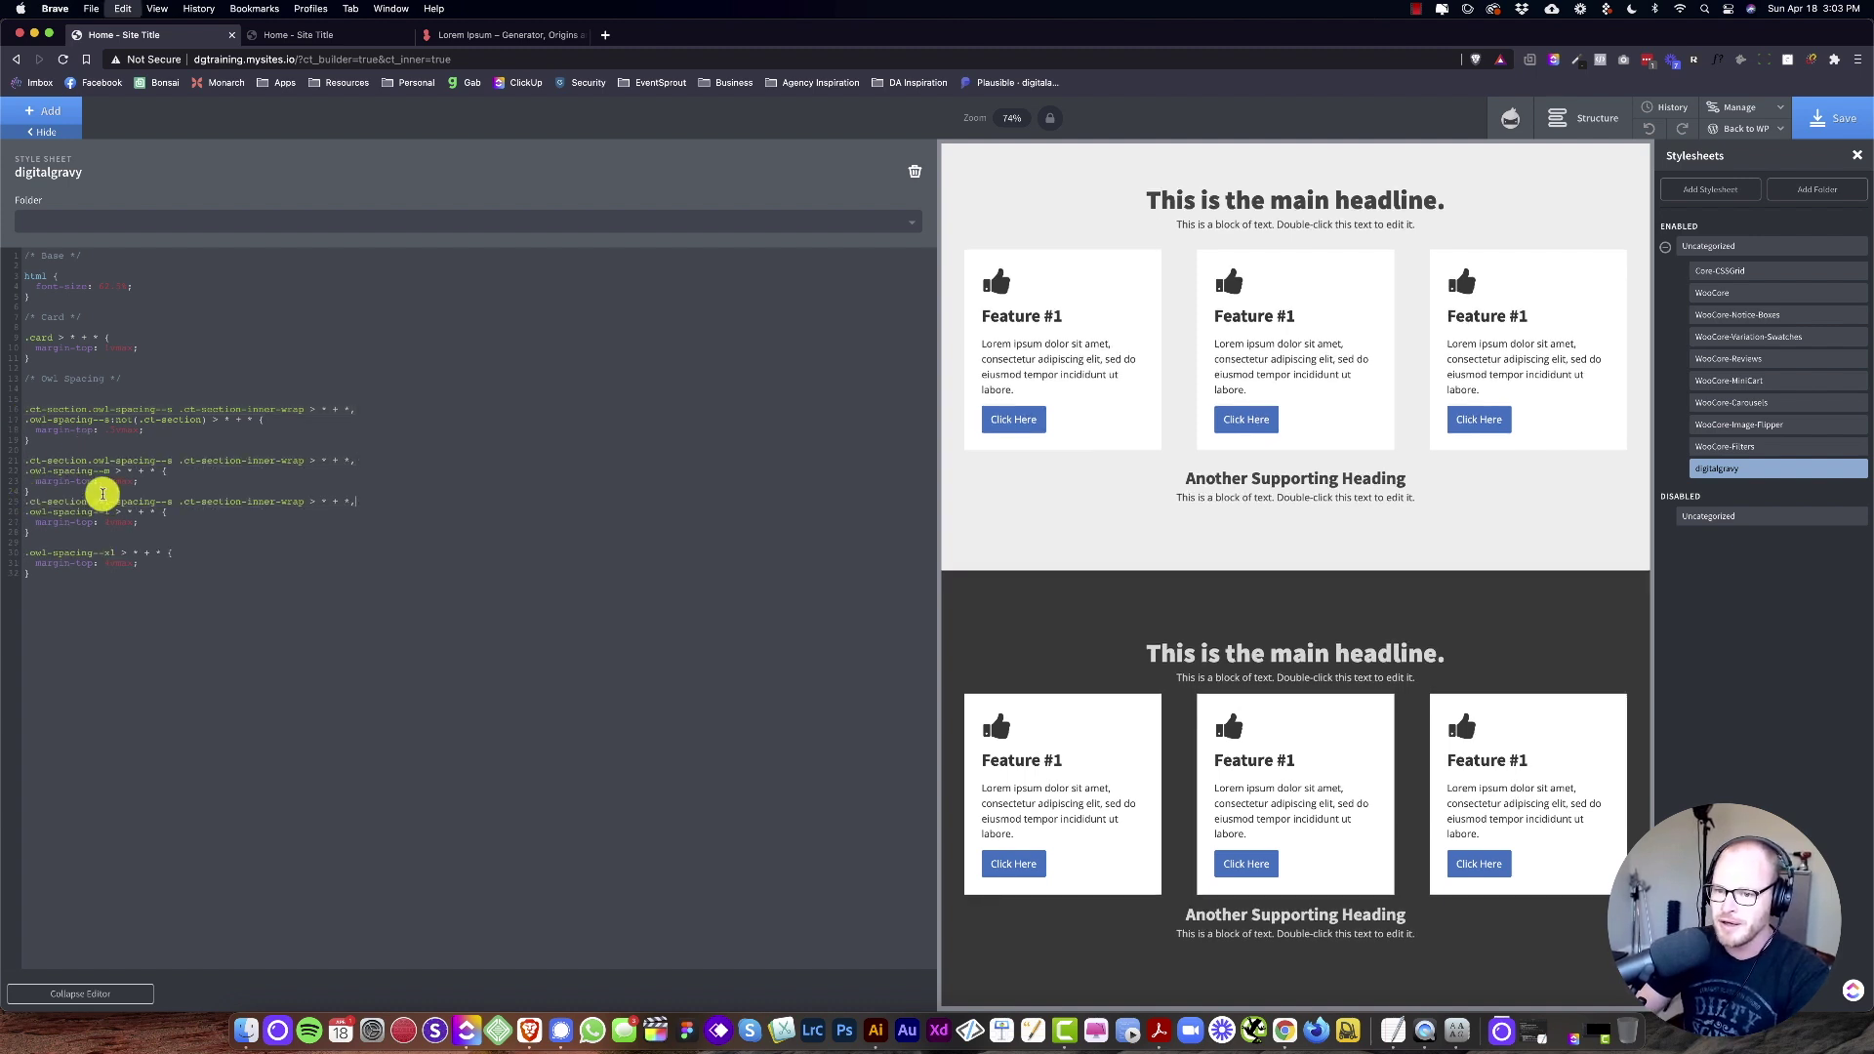
{"action": "key", "text": "Return"}
{"action": "left_click", "coordinate": [42, 555]}
{"action": "key", "text": "super+v"}
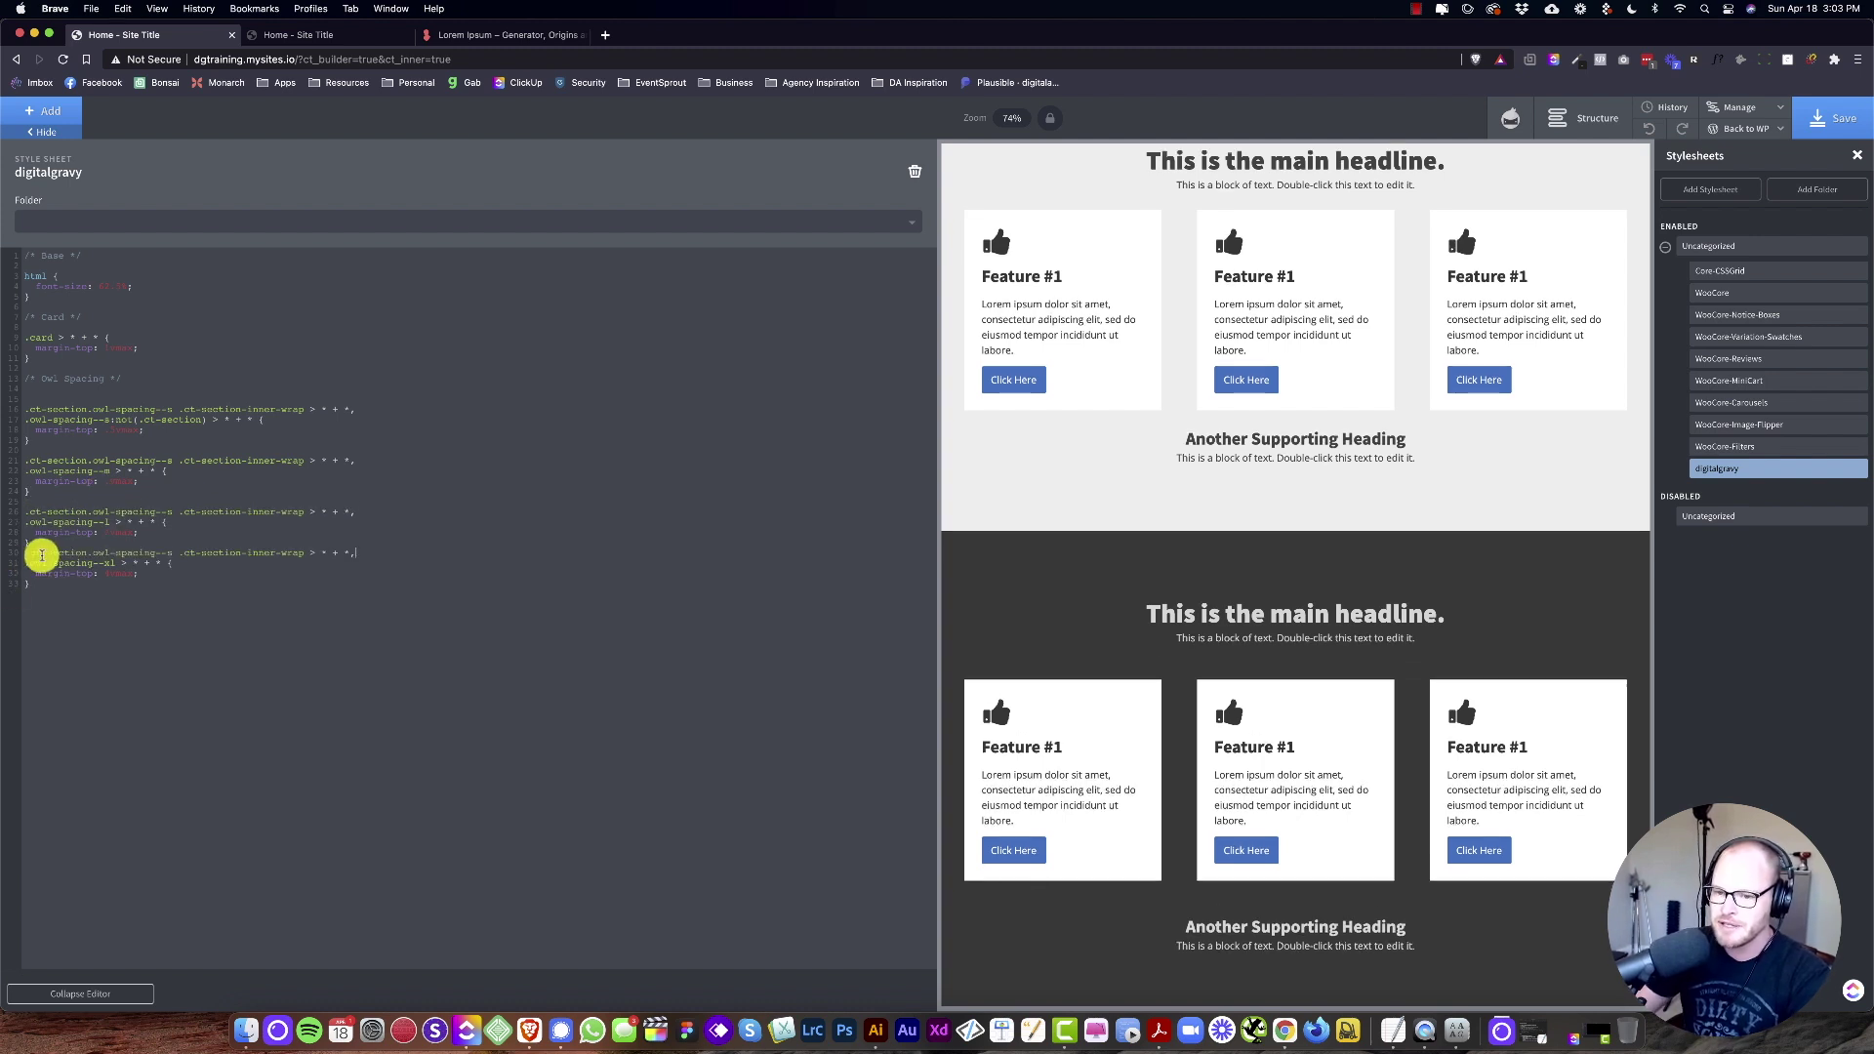
Step: Change the size suffixes in the three pasted section selectors to owl-spacing--m, owl-spacing--l and owl-spacing--xl
{"action": "left_click", "coordinate": [172, 461]}
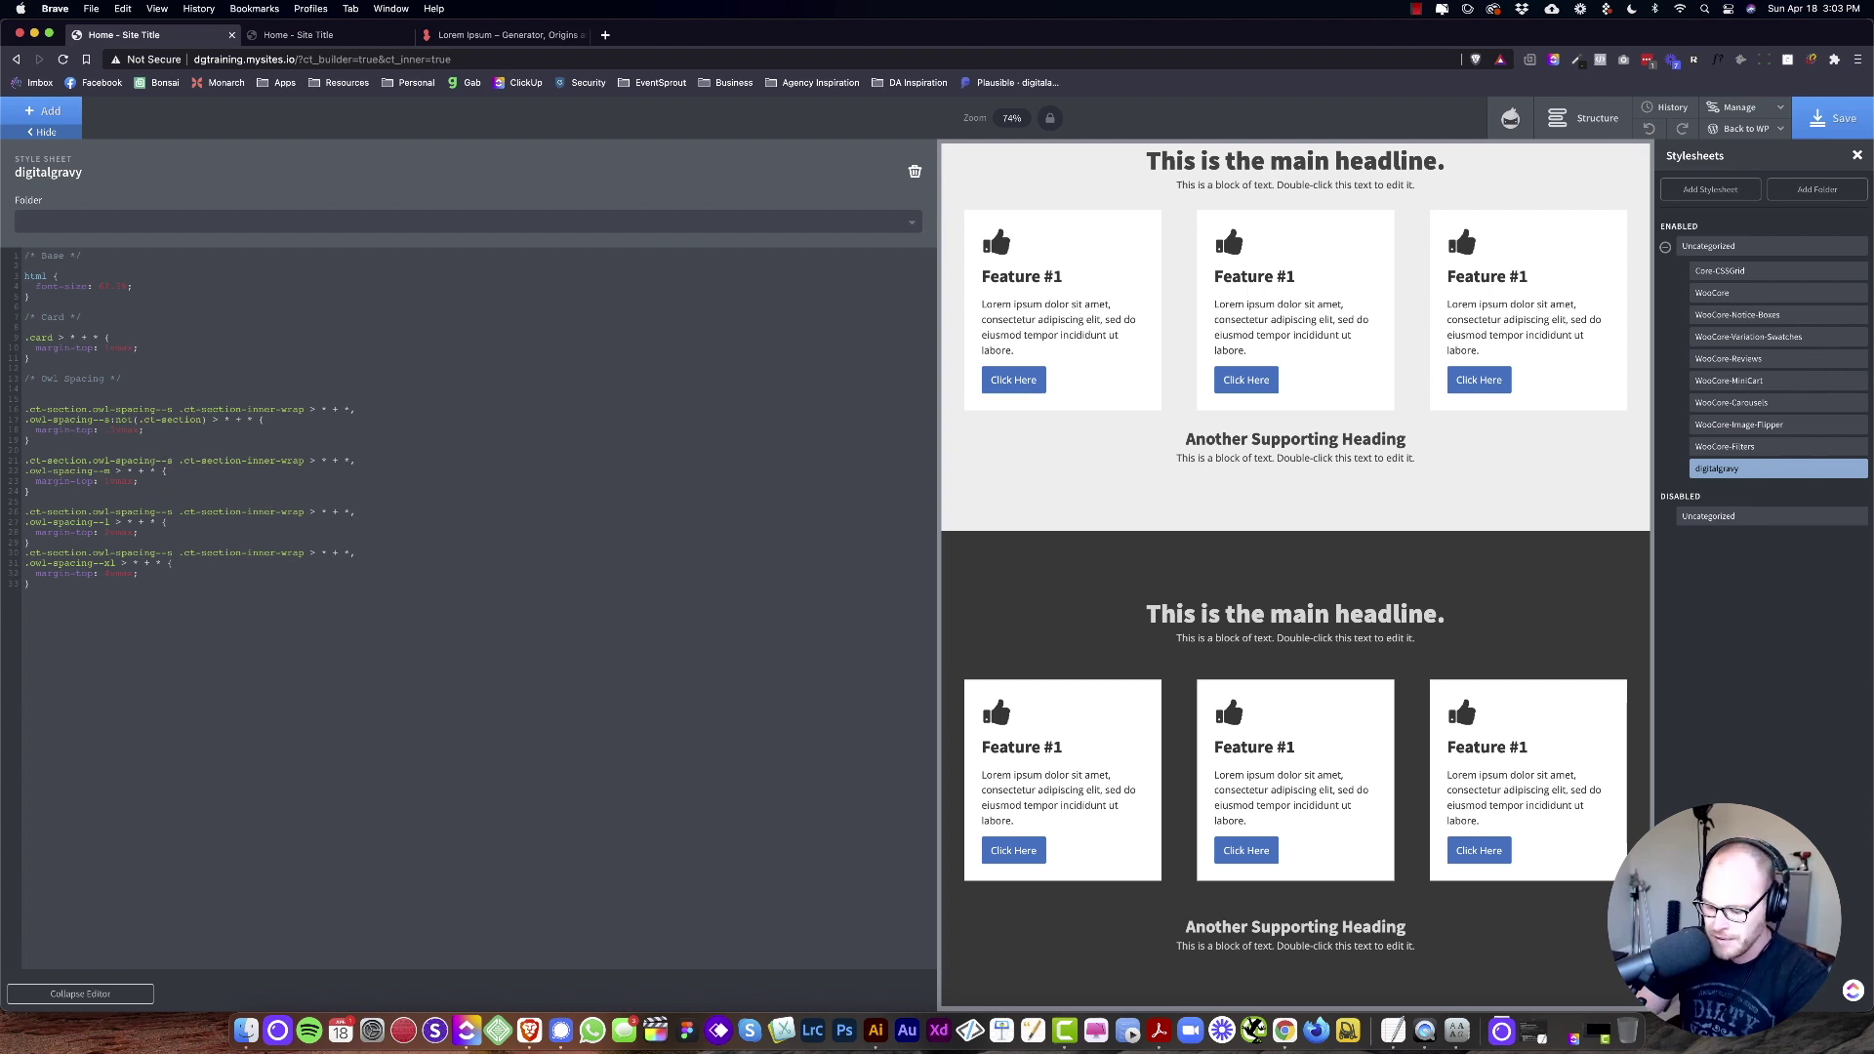
{"action": "left_click", "coordinate": [174, 513]}
{"action": "type", "text": "l"}
{"action": "key", "text": "Delete"}
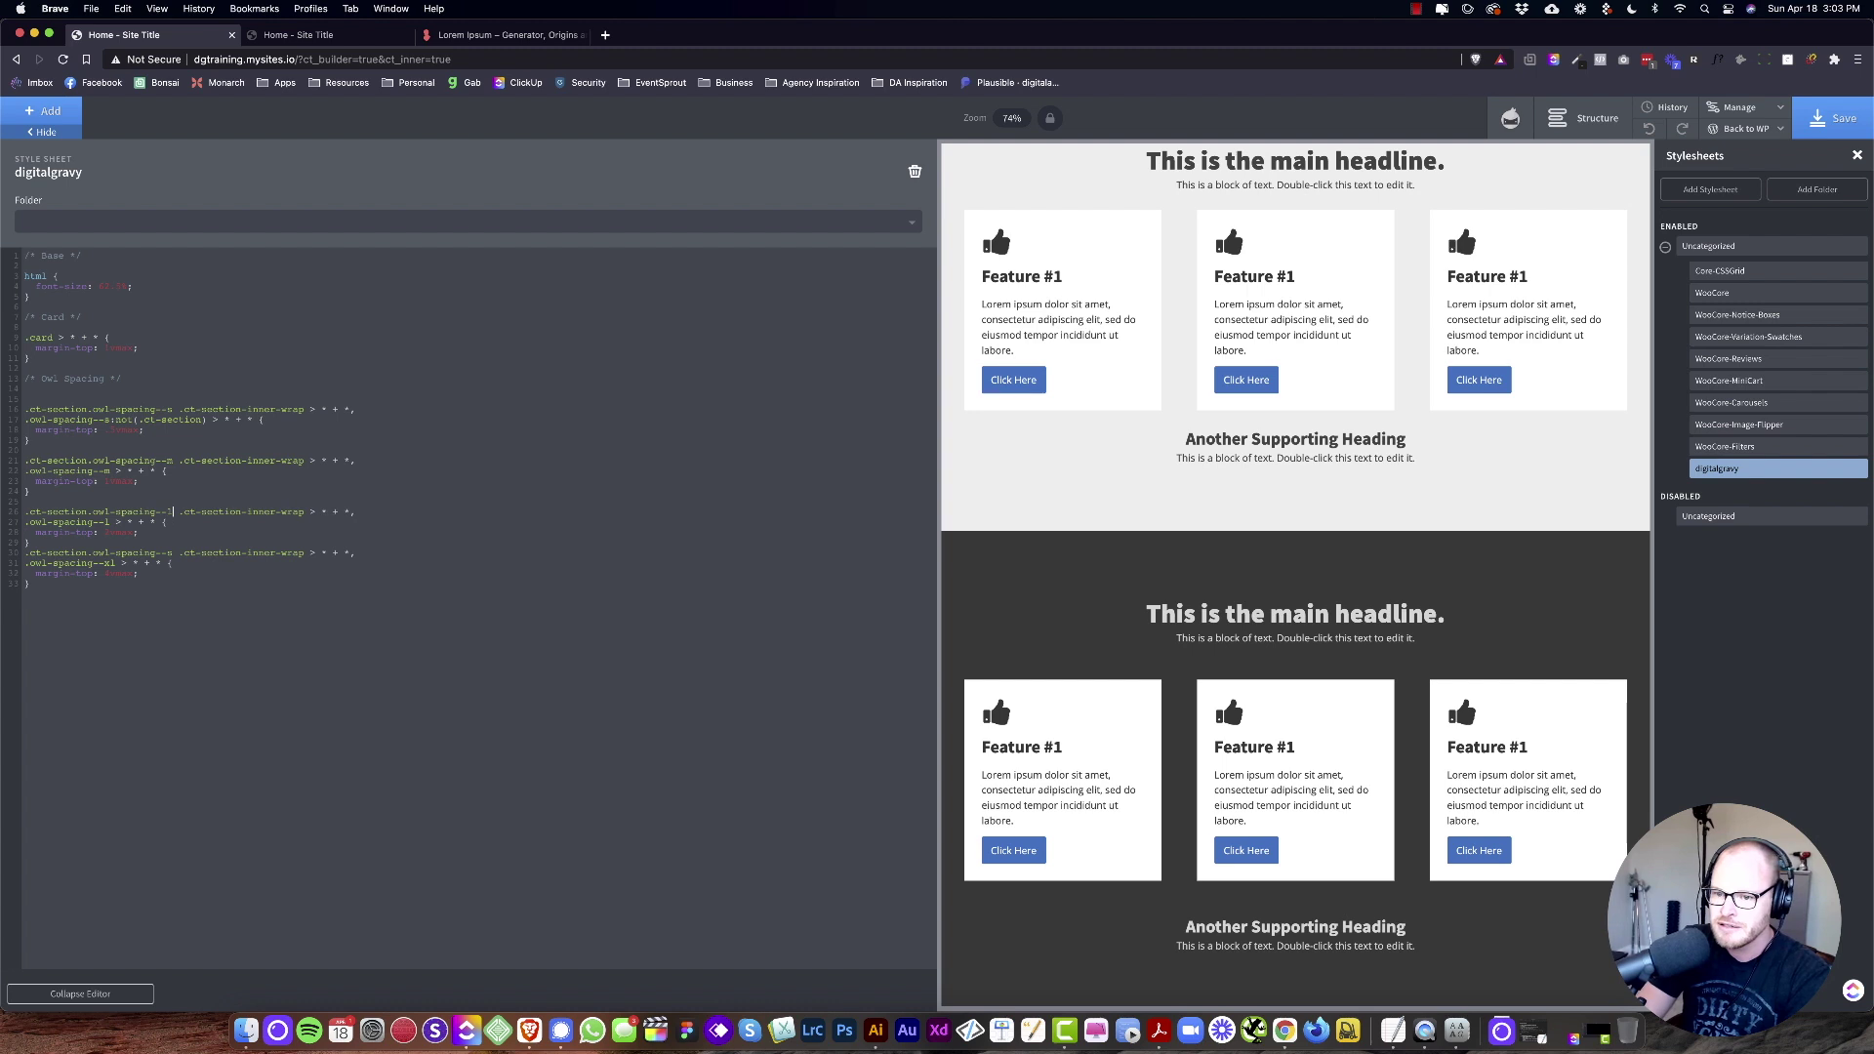
{"action": "left_click", "coordinate": [179, 554]}
{"action": "key", "text": "BackSpace"}
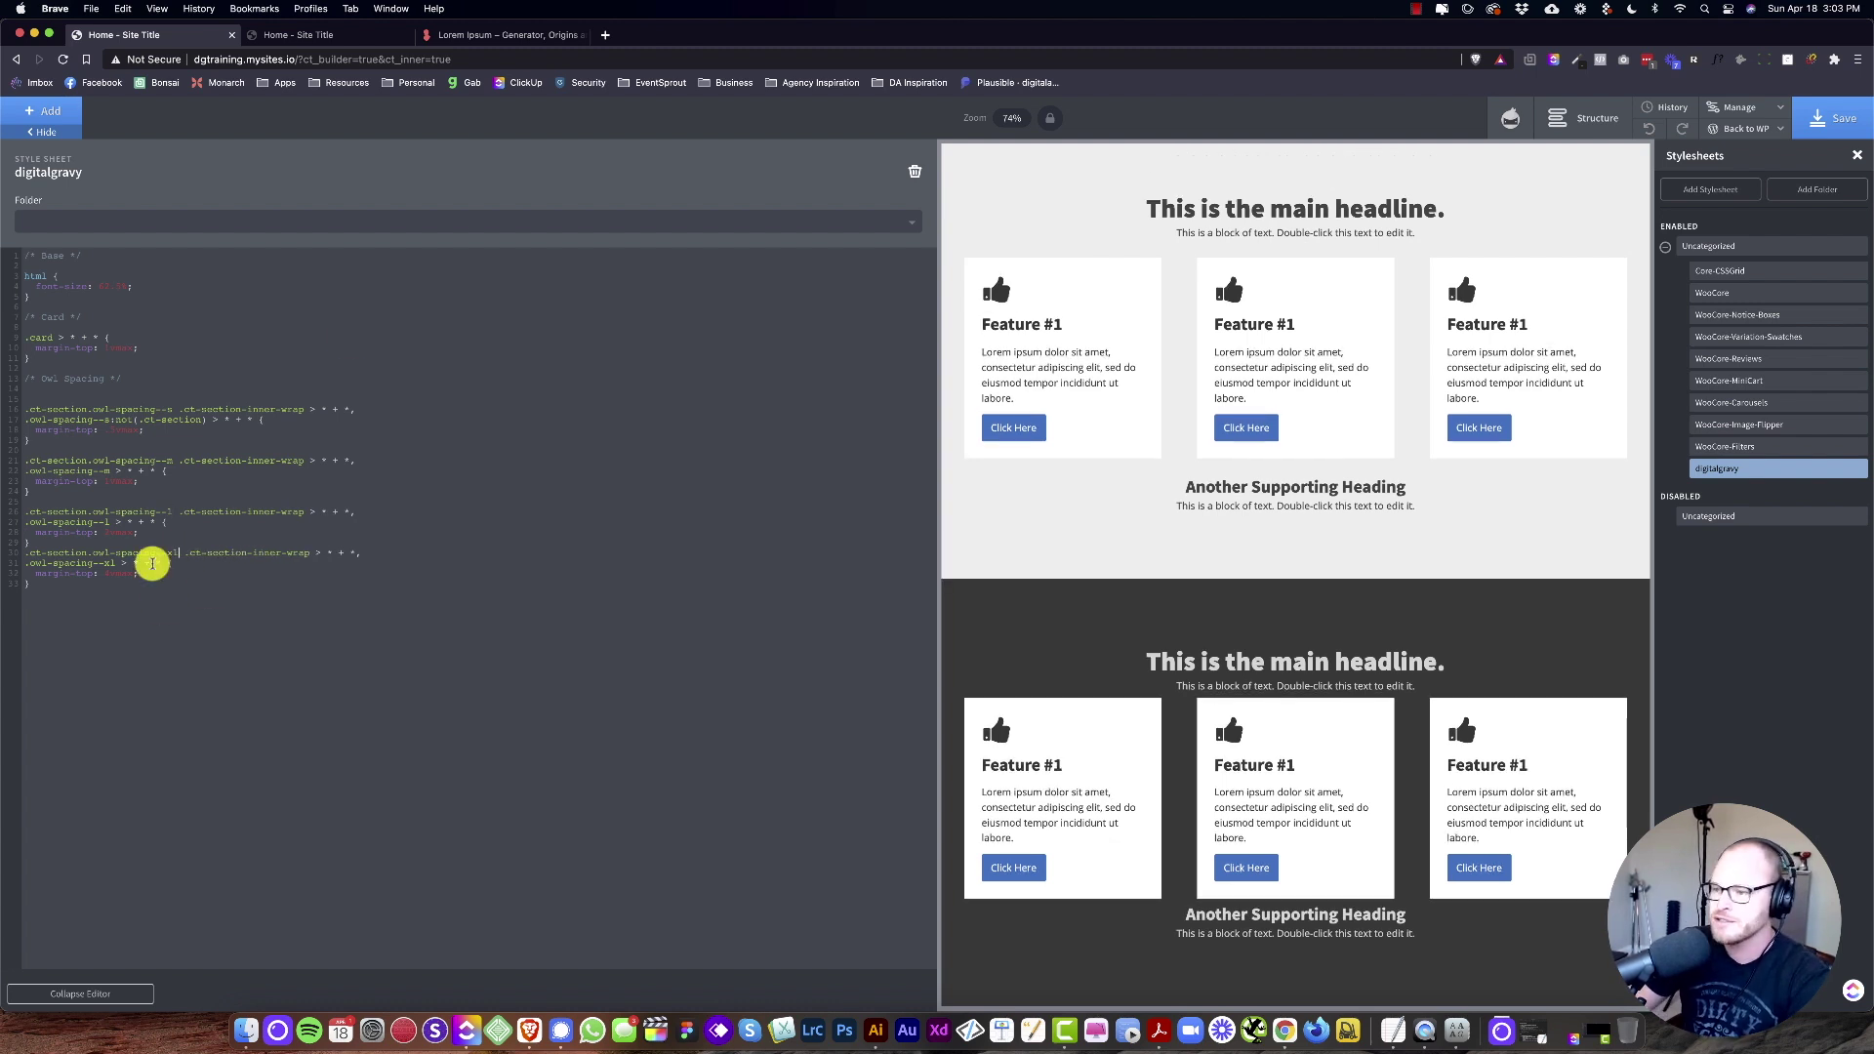
Step: Replace the dark section's owl-spacing--s class with owl-spacing--l and check its spacing
{"action": "left_click", "coordinate": [1111, 623]}
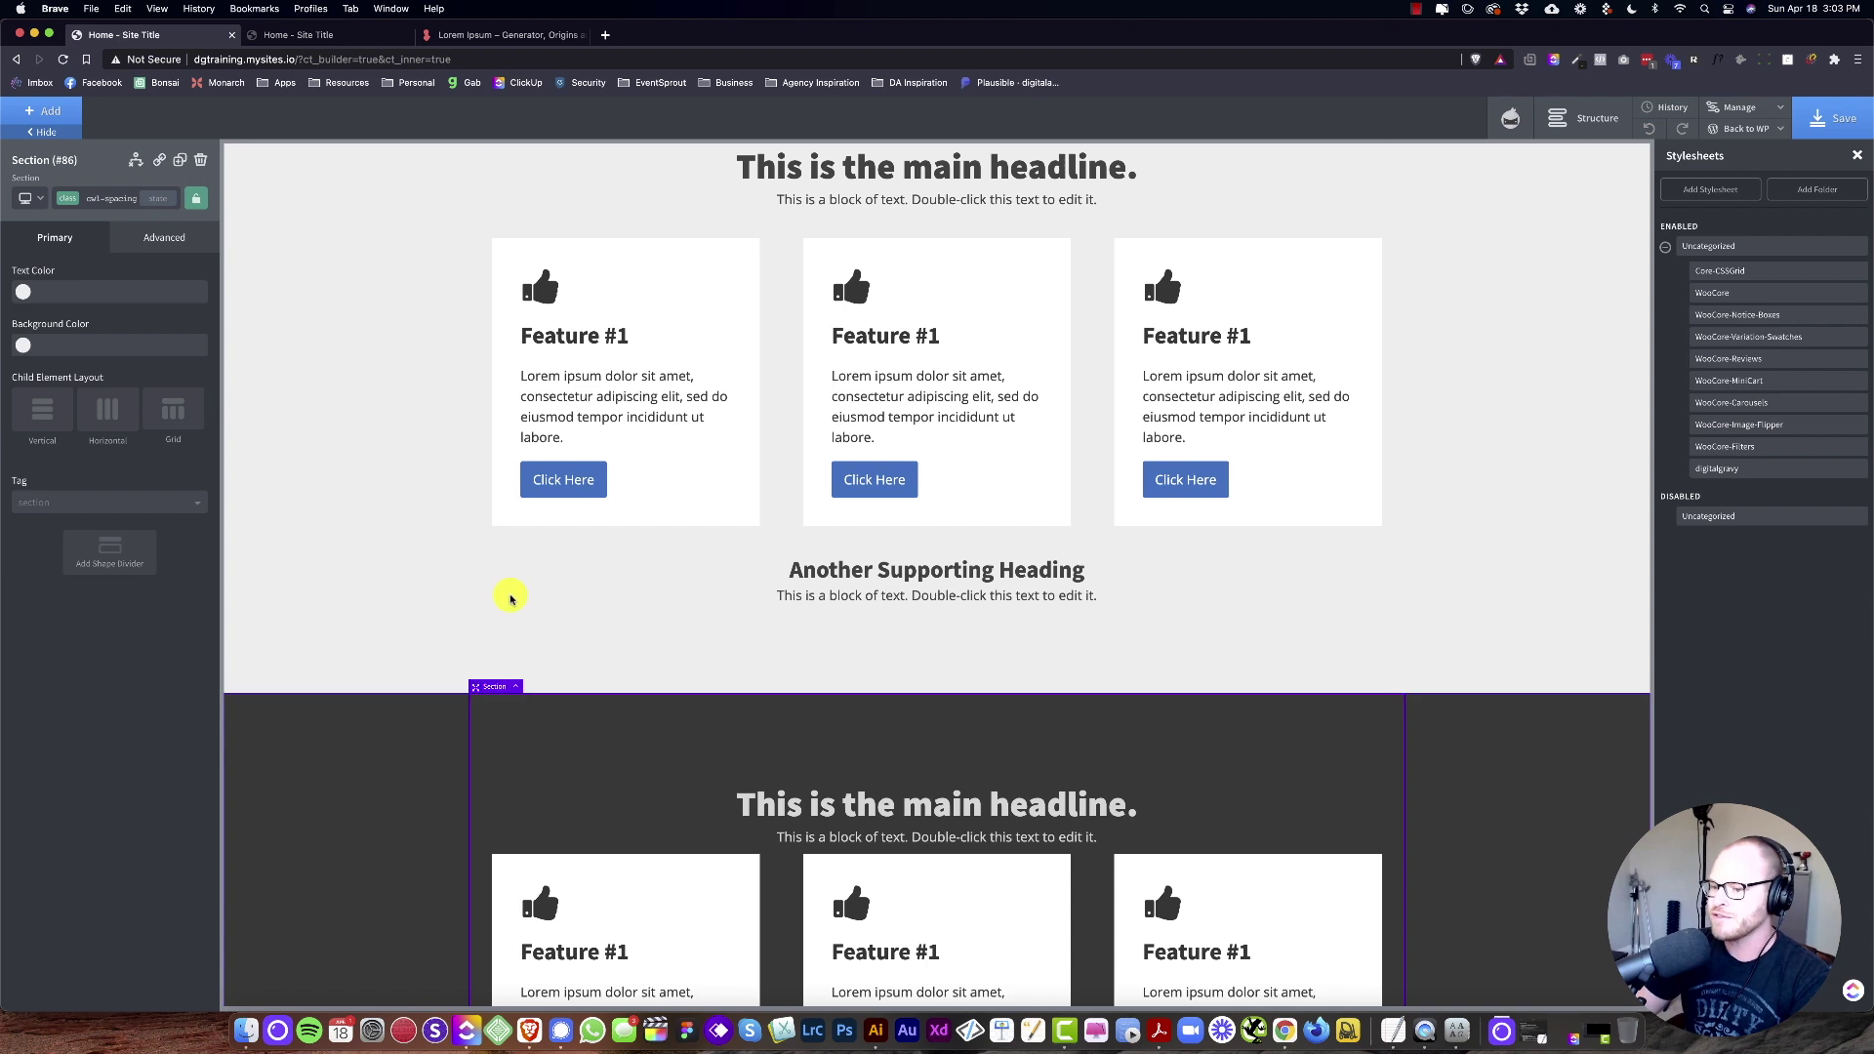
{"action": "left_click", "coordinate": [125, 198]}
{"action": "left_click", "coordinate": [226, 333]}
{"action": "left_click", "coordinate": [125, 198]}
{"action": "type", "text": "owl-"}
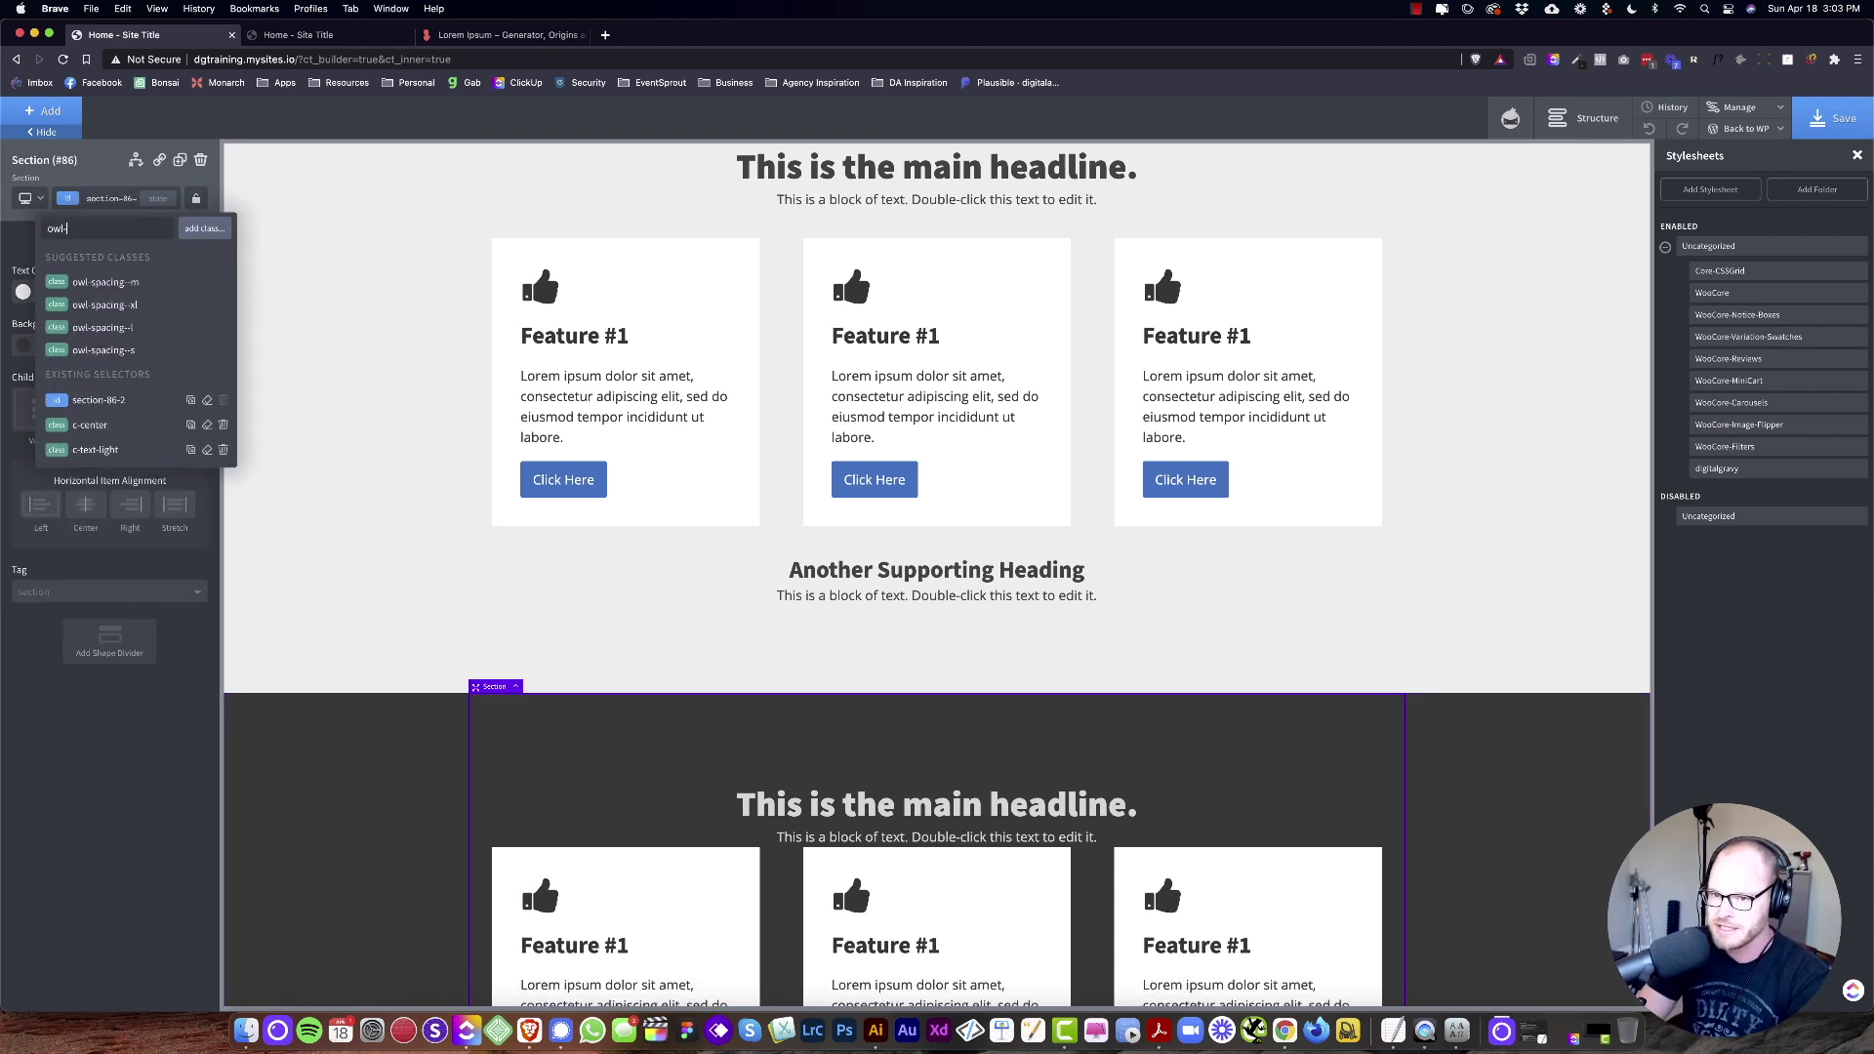
{"action": "left_click", "coordinate": [138, 327]}
{"action": "scroll", "coordinate": [489, 504], "scroll_direction": "down", "scroll_amount": 3}
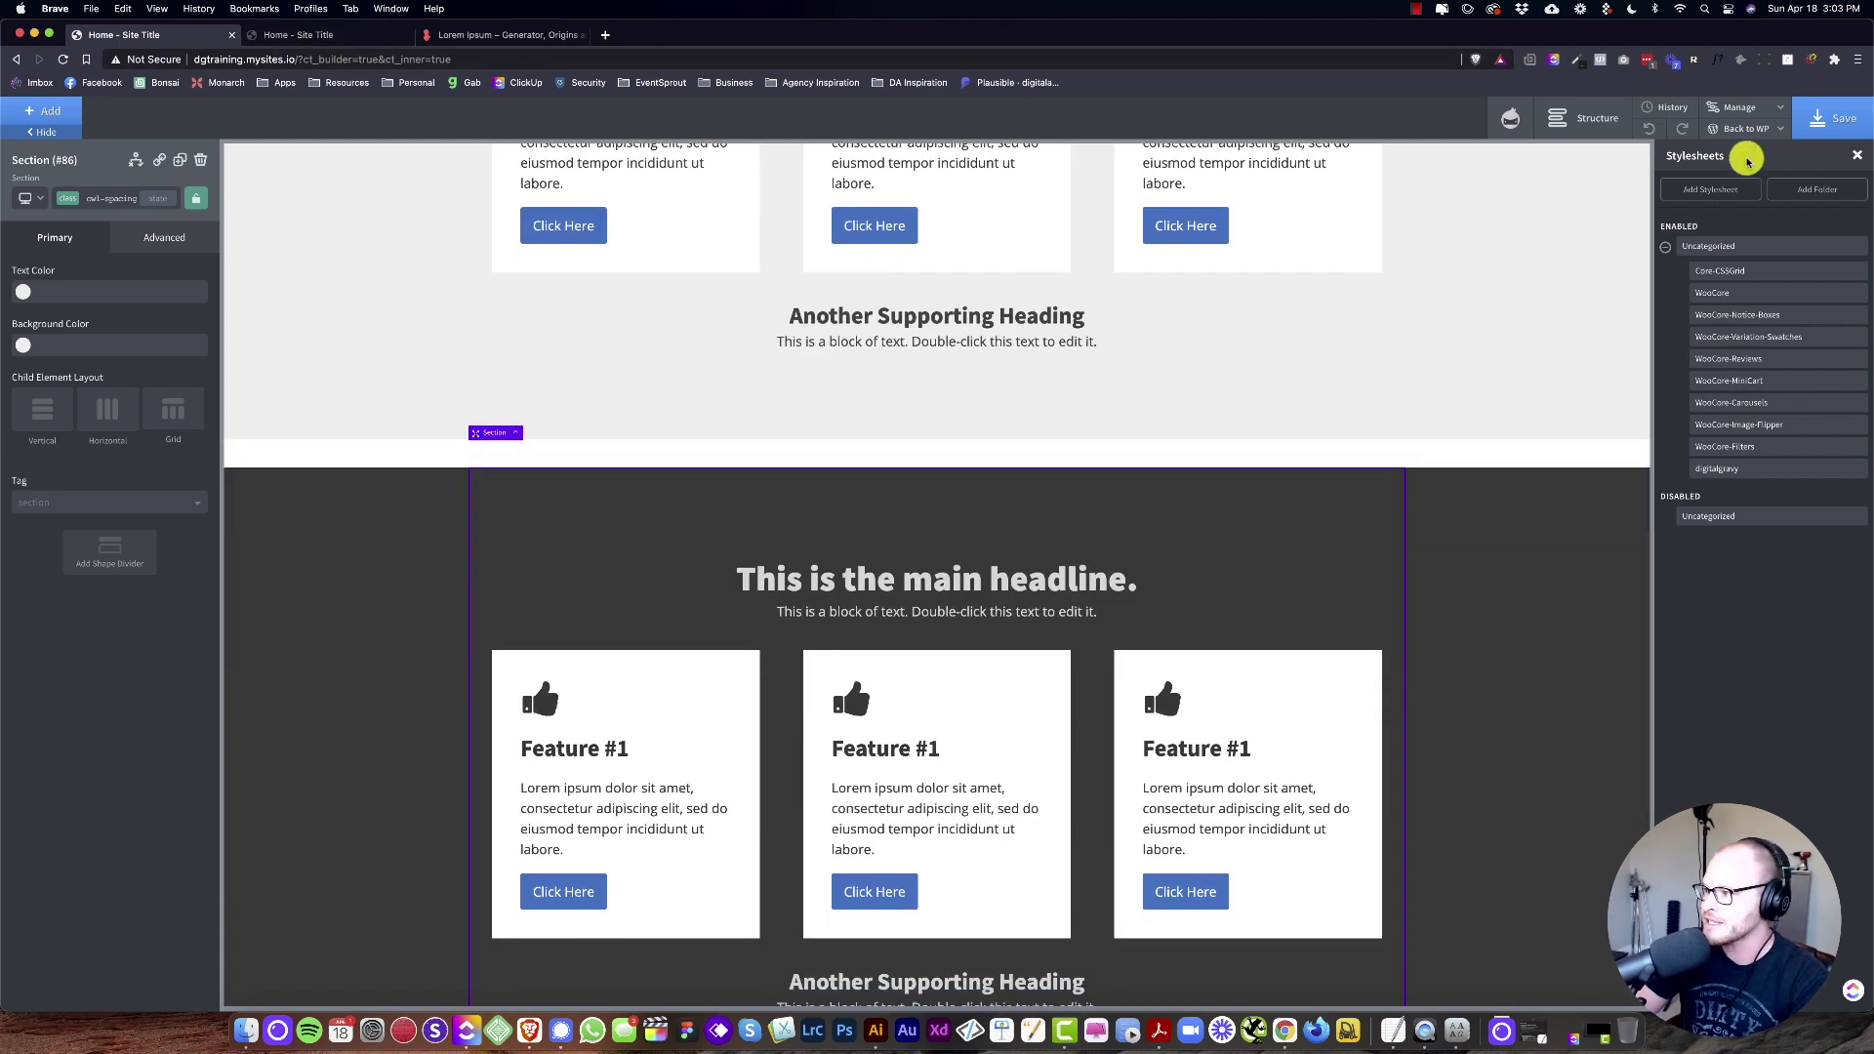
Step: Copy :not(.ct-section) from the small selector in the digitalgravy stylesheet to the .owl-spacing--m, .owl-spacing--l and .owl-spacing--xl selectors
{"action": "left_click", "coordinate": [1734, 470]}
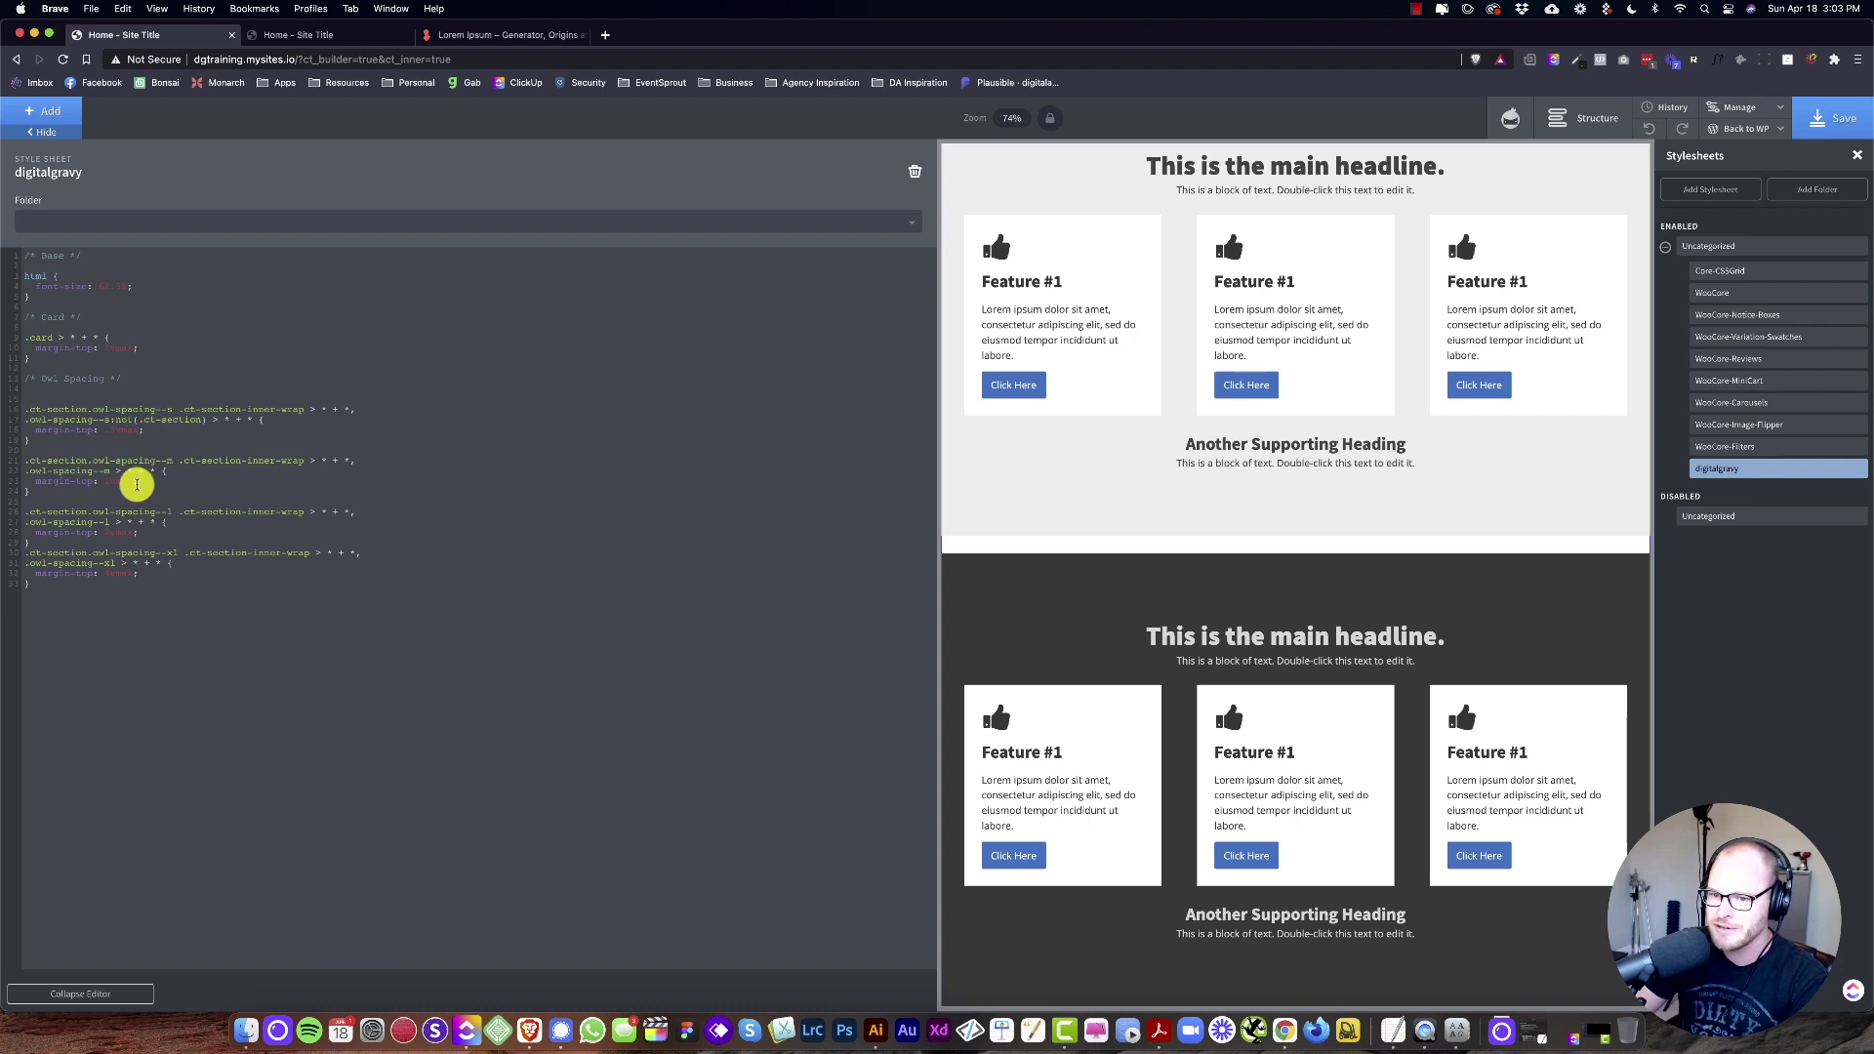
{"action": "left_click_drag", "start_coordinate": [106, 419], "coordinate": [206, 419]}
{"action": "left_click", "coordinate": [112, 472]}
{"action": "key", "text": "super+v"}
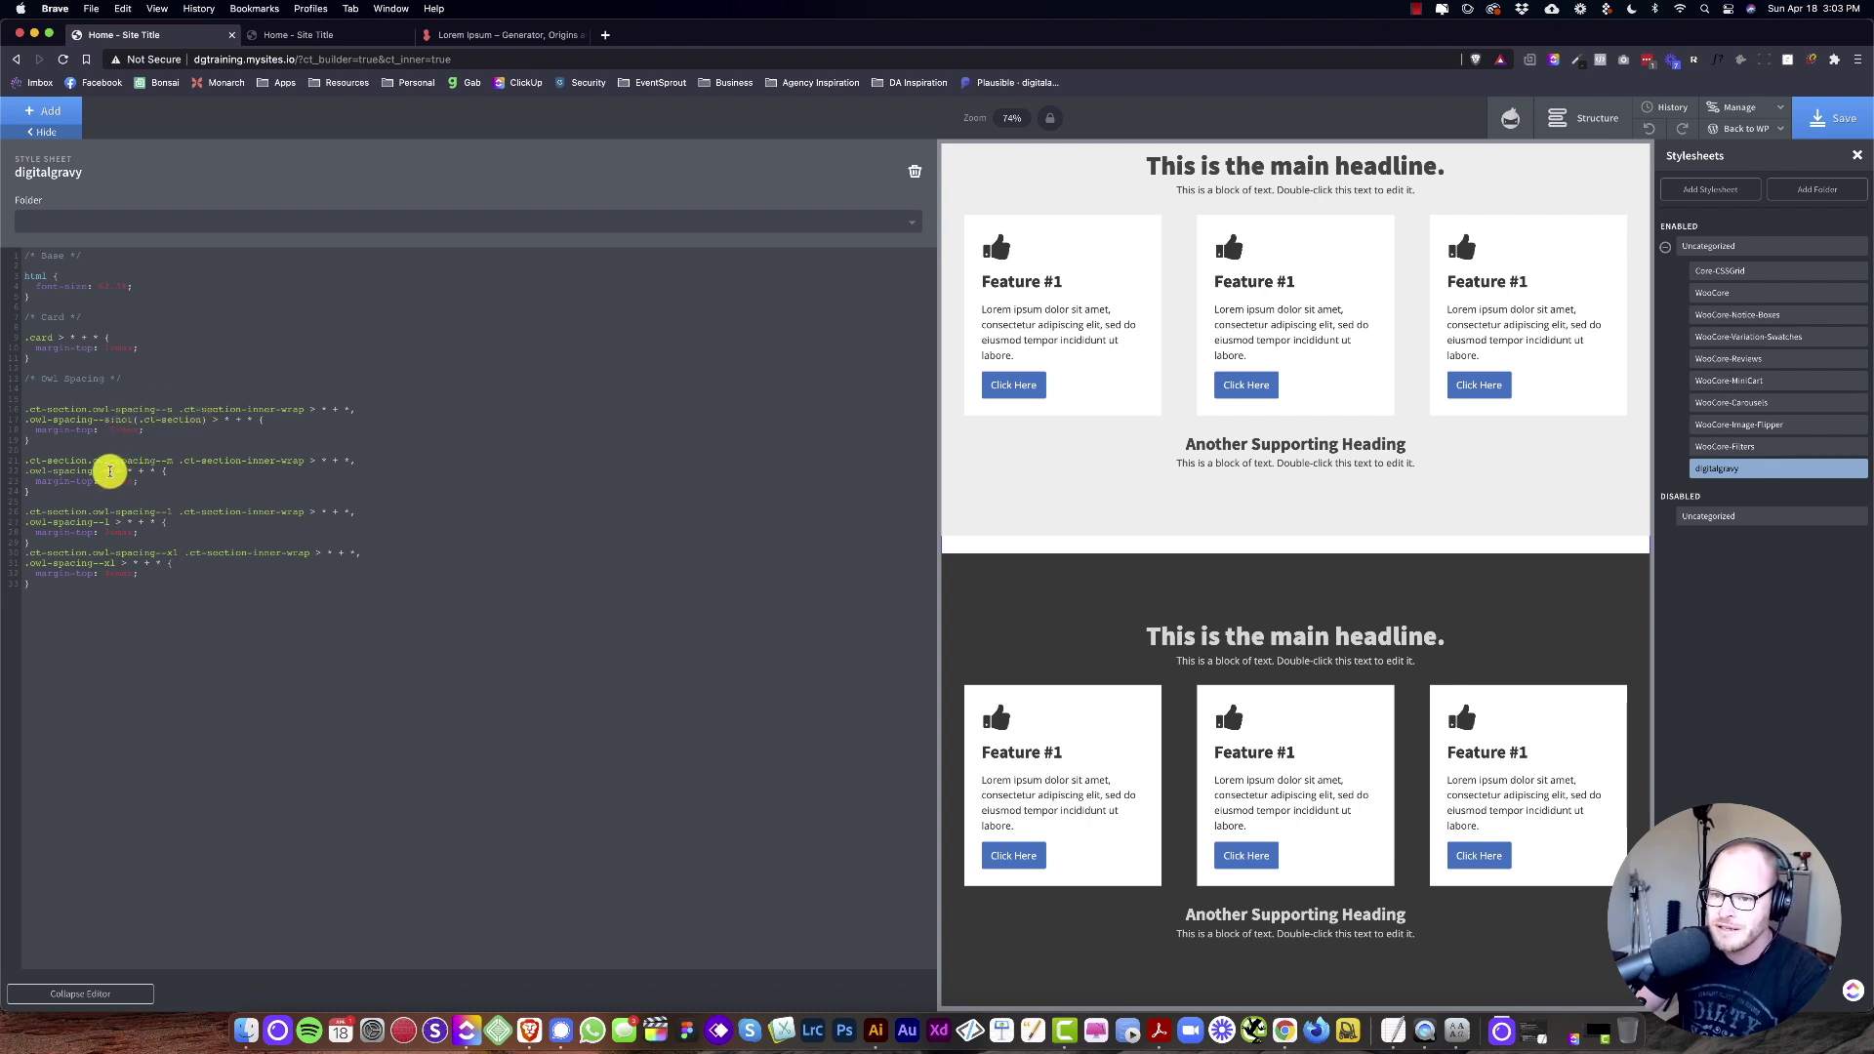
{"action": "left_click", "coordinate": [112, 522]}
{"action": "key", "text": "super+v"}
{"action": "left_click", "coordinate": [117, 564]}
{"action": "key", "text": "super+v"}
Step: Save the page and reload the front end to check the spacing in the dark section
{"action": "left_click", "coordinate": [1807, 134]}
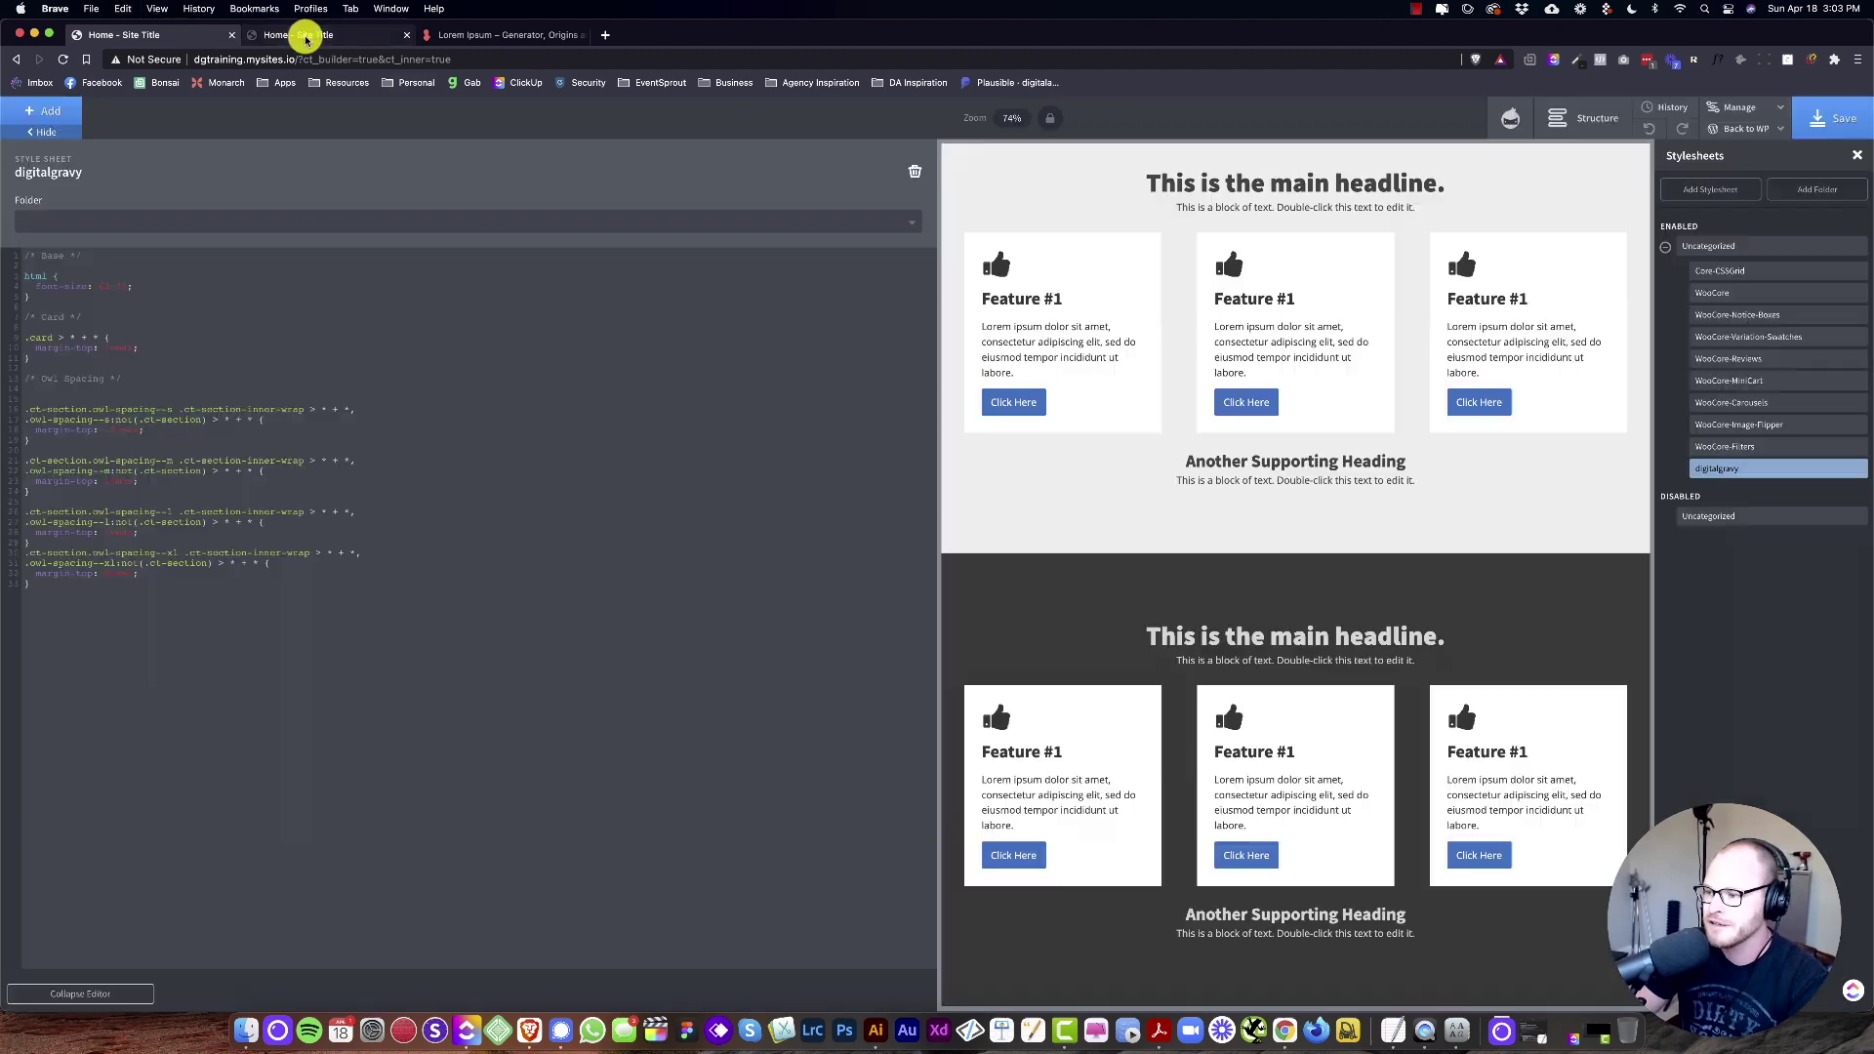
{"action": "left_click", "coordinate": [306, 37]}
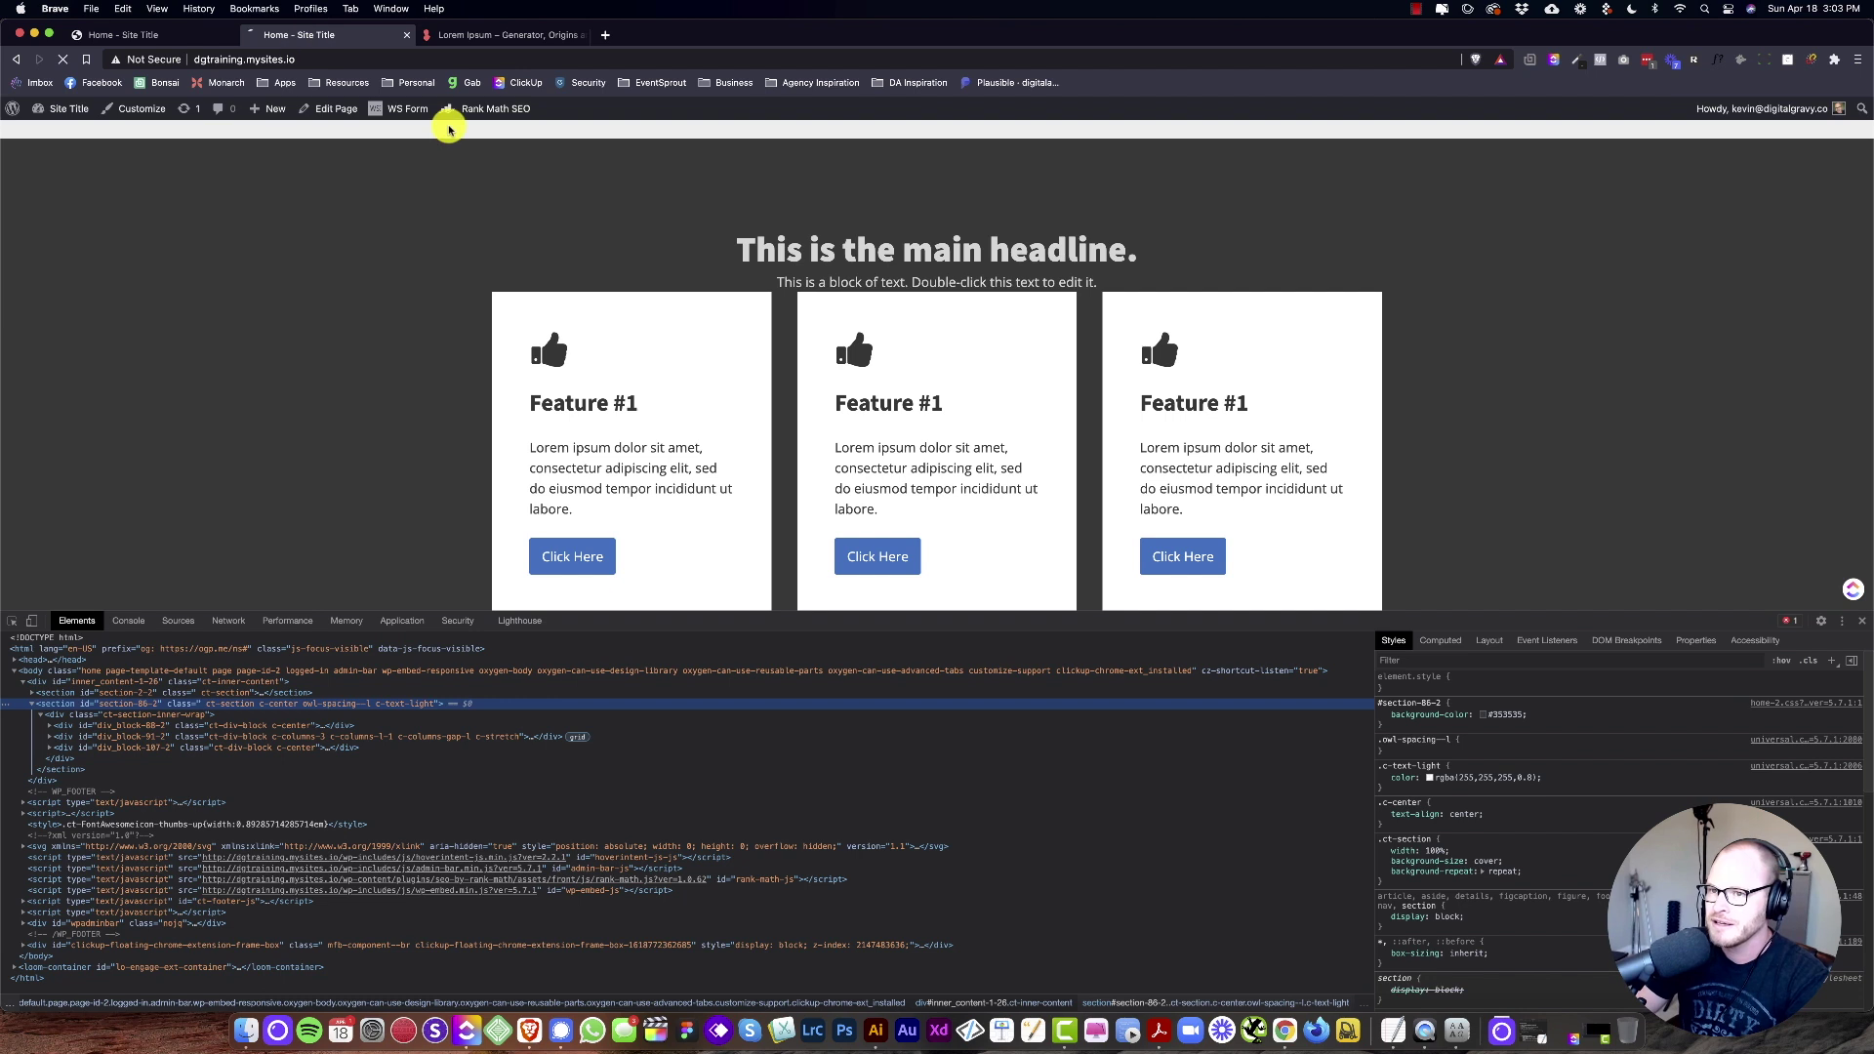
{"action": "key", "text": "super+r"}
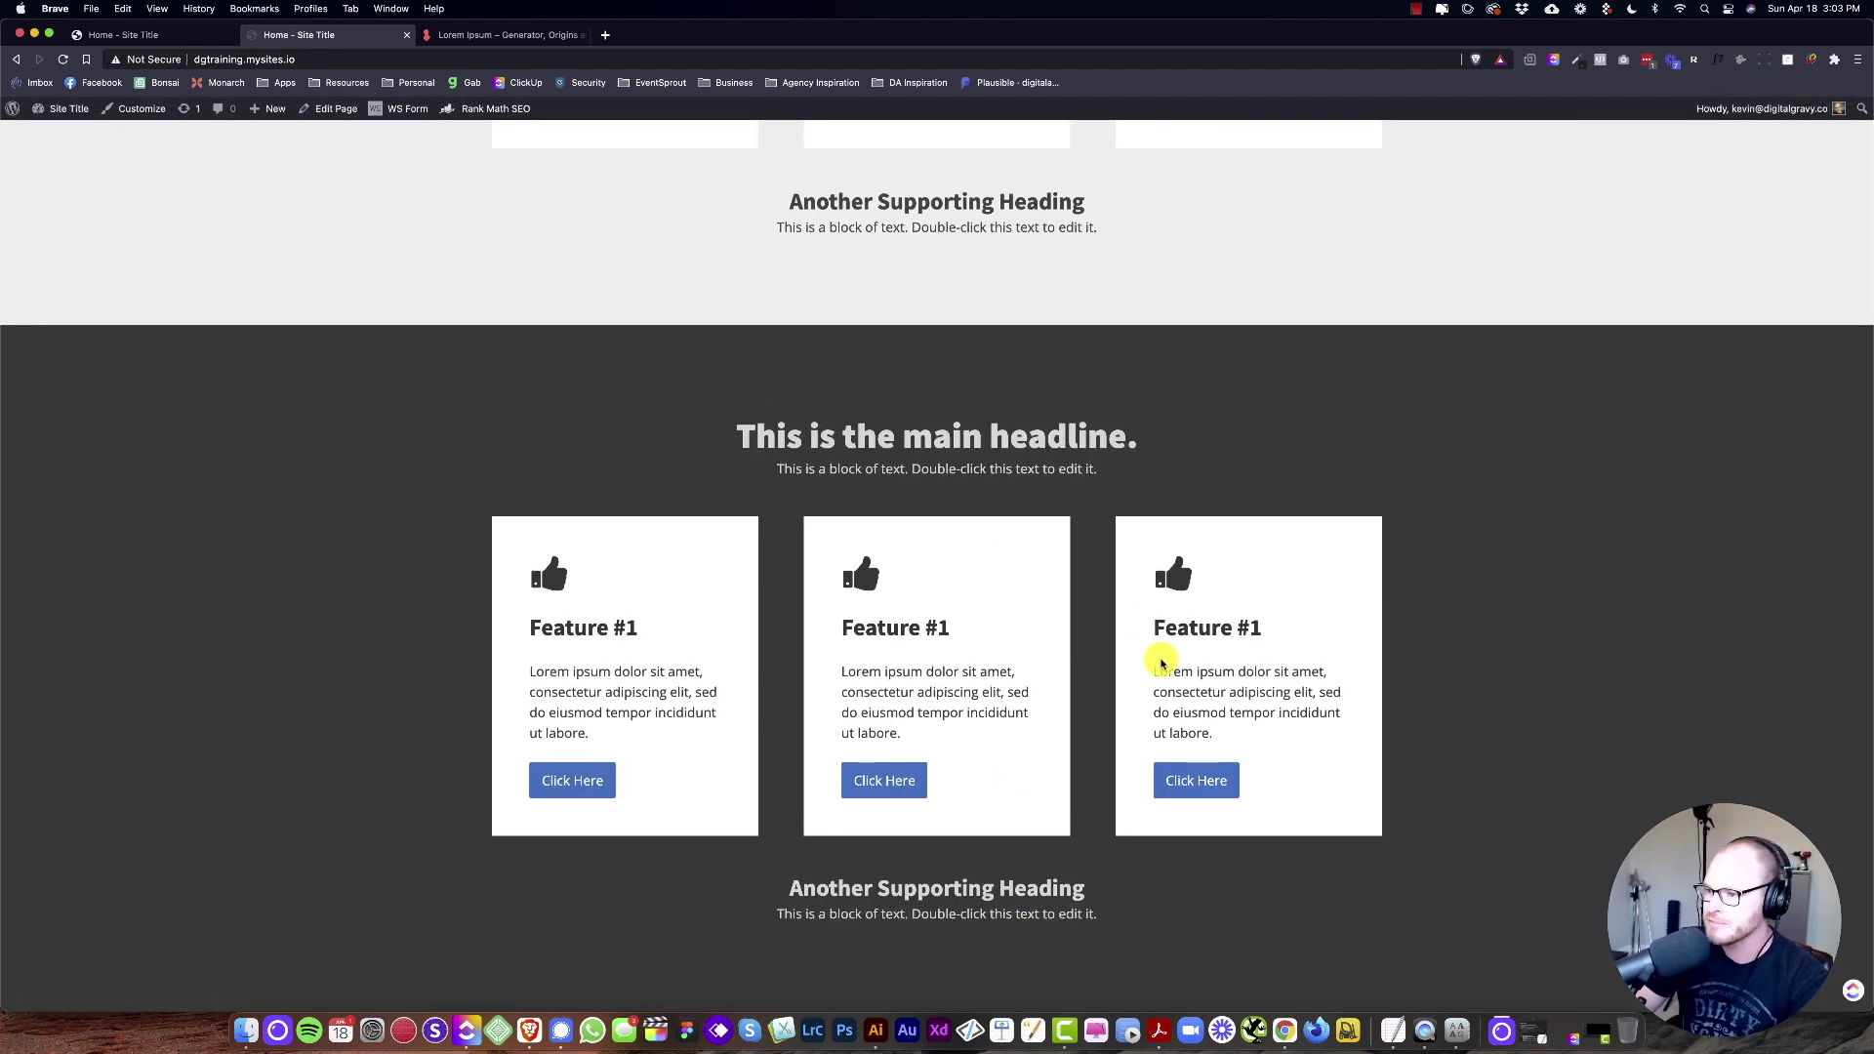
Step: Return to the builder and inspect the classes assigned to the dark section
{"action": "left_click", "coordinate": [210, 33]}
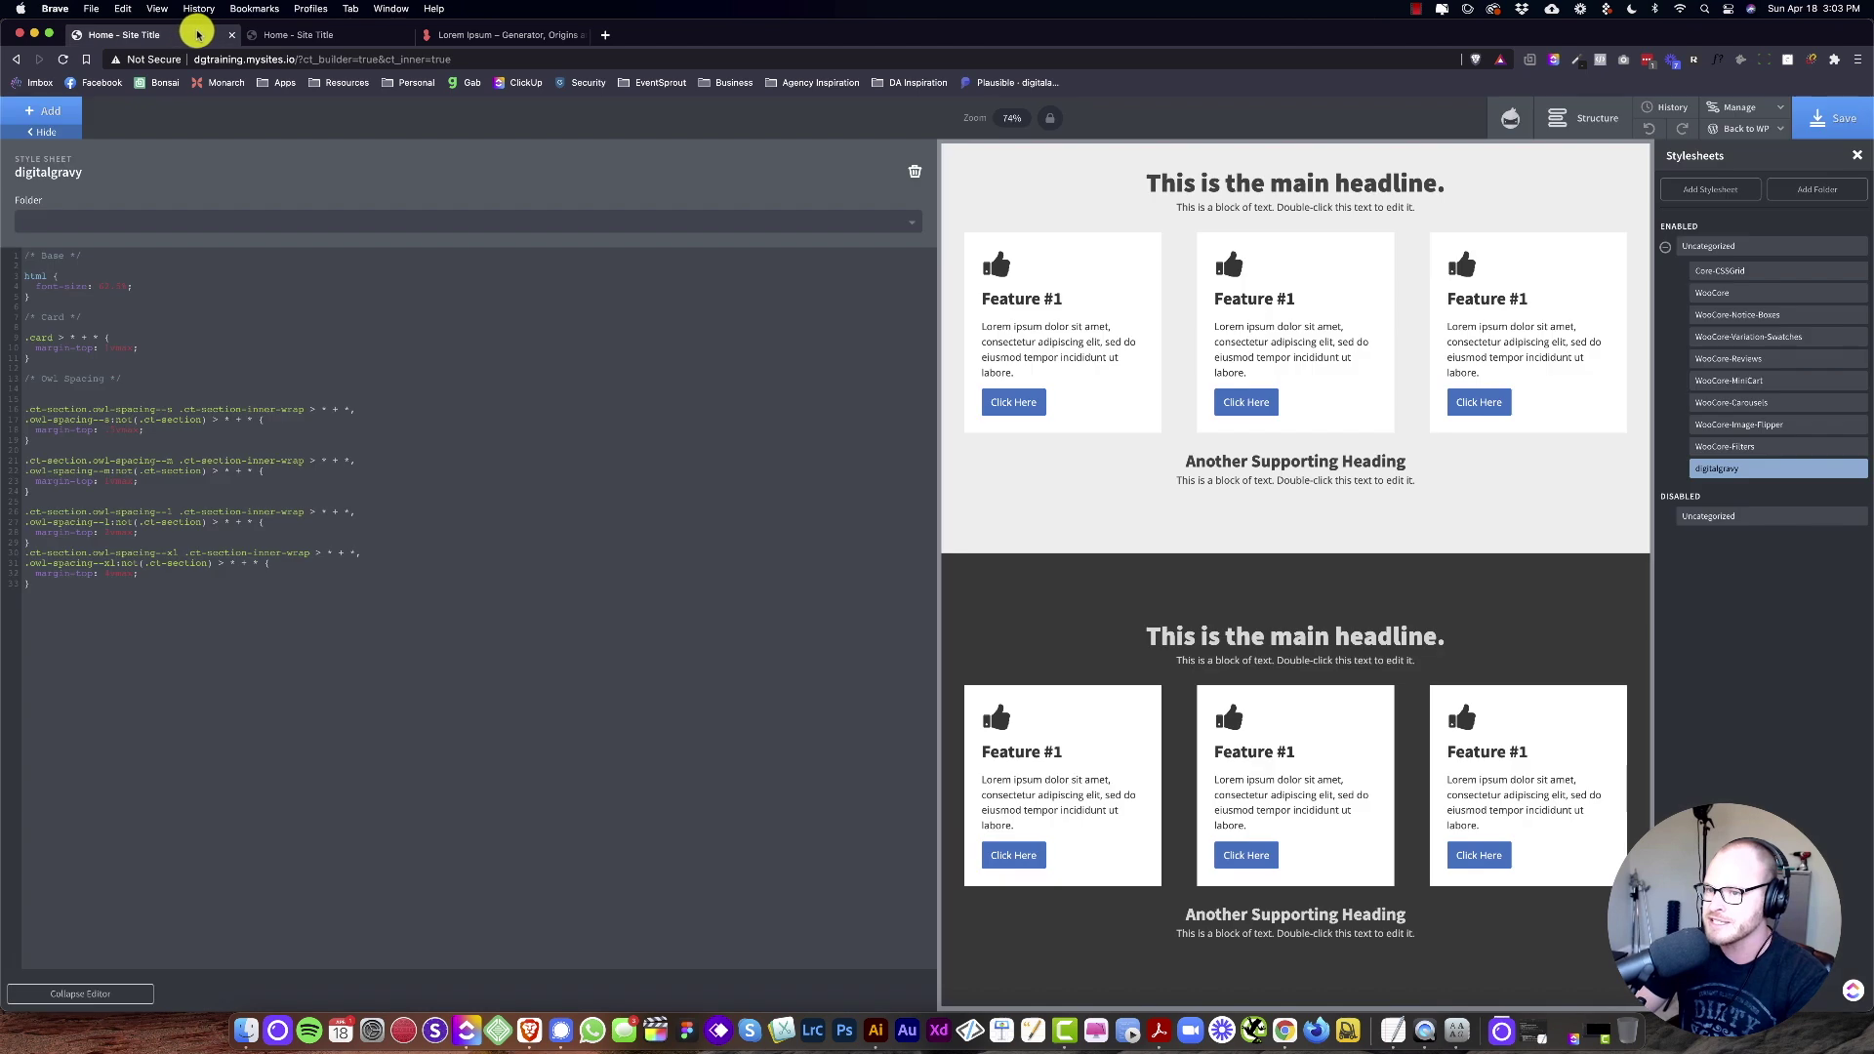
{"action": "left_click", "coordinate": [1074, 613]}
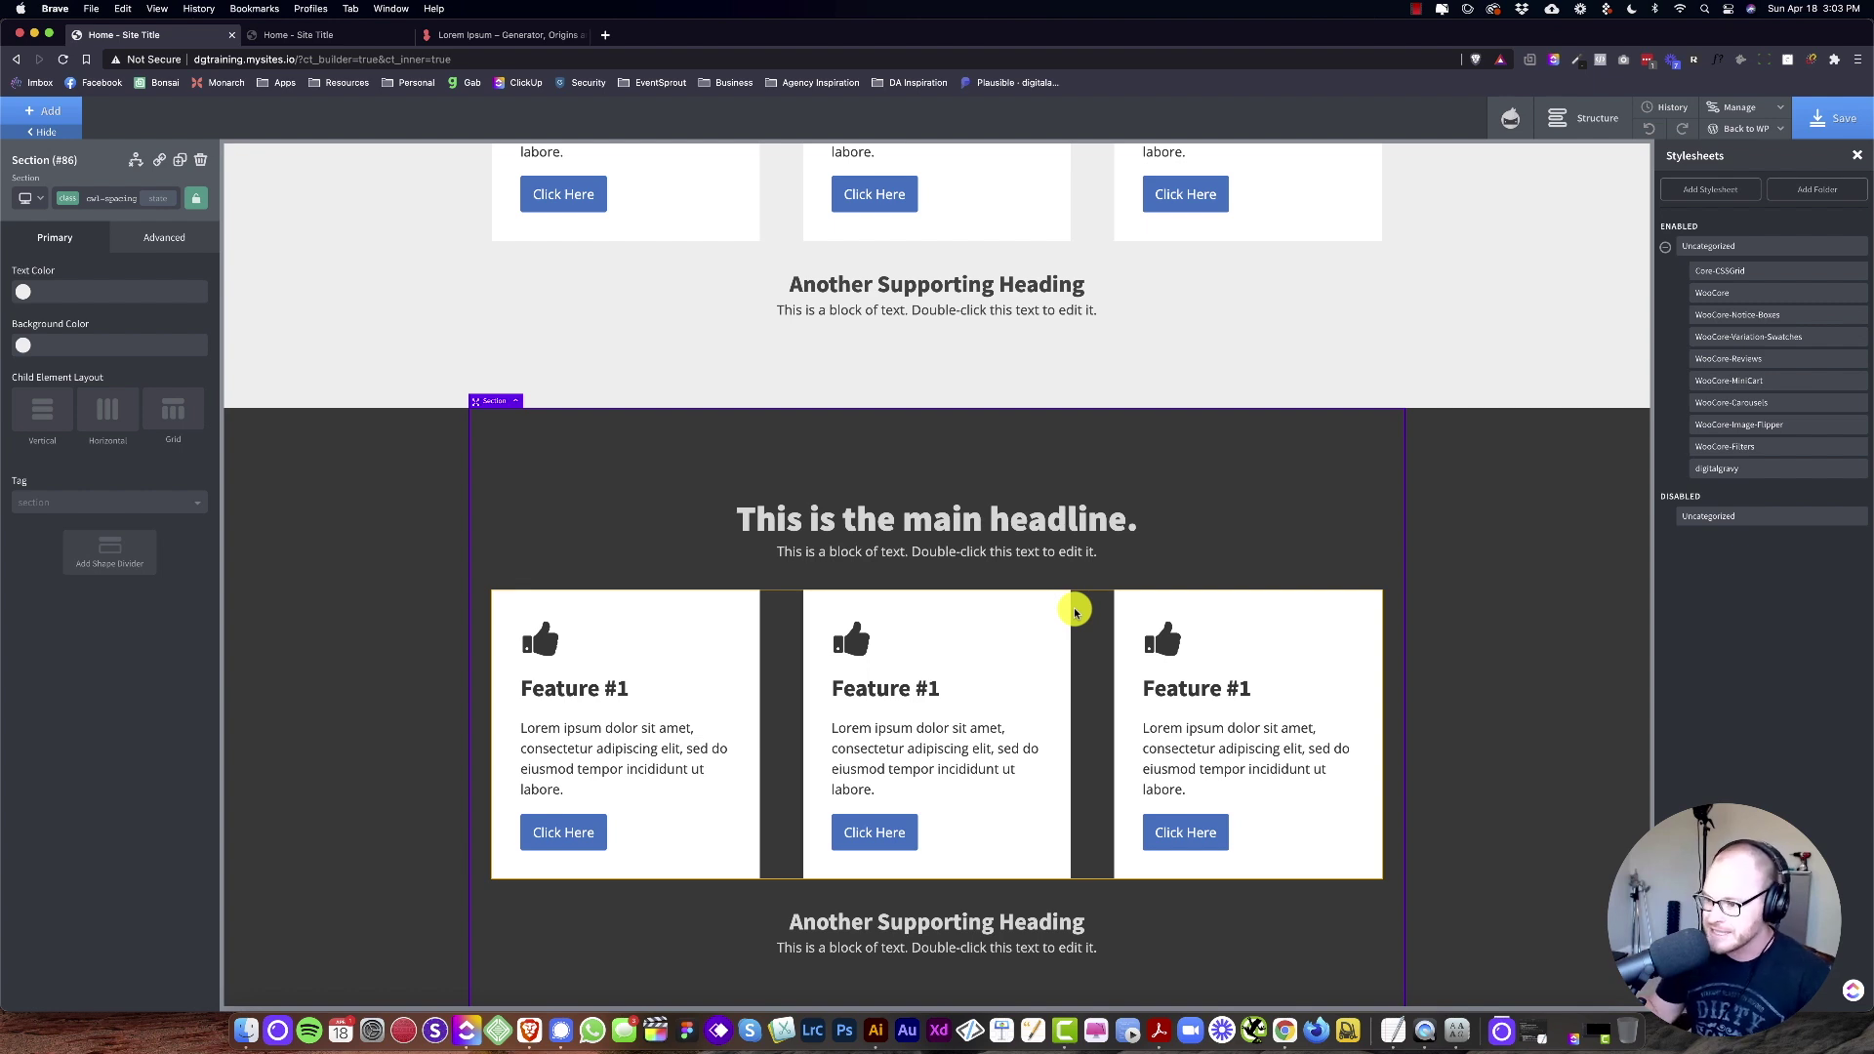
{"action": "scroll", "coordinate": [935, 447], "scroll_direction": "down", "scroll_amount": 1}
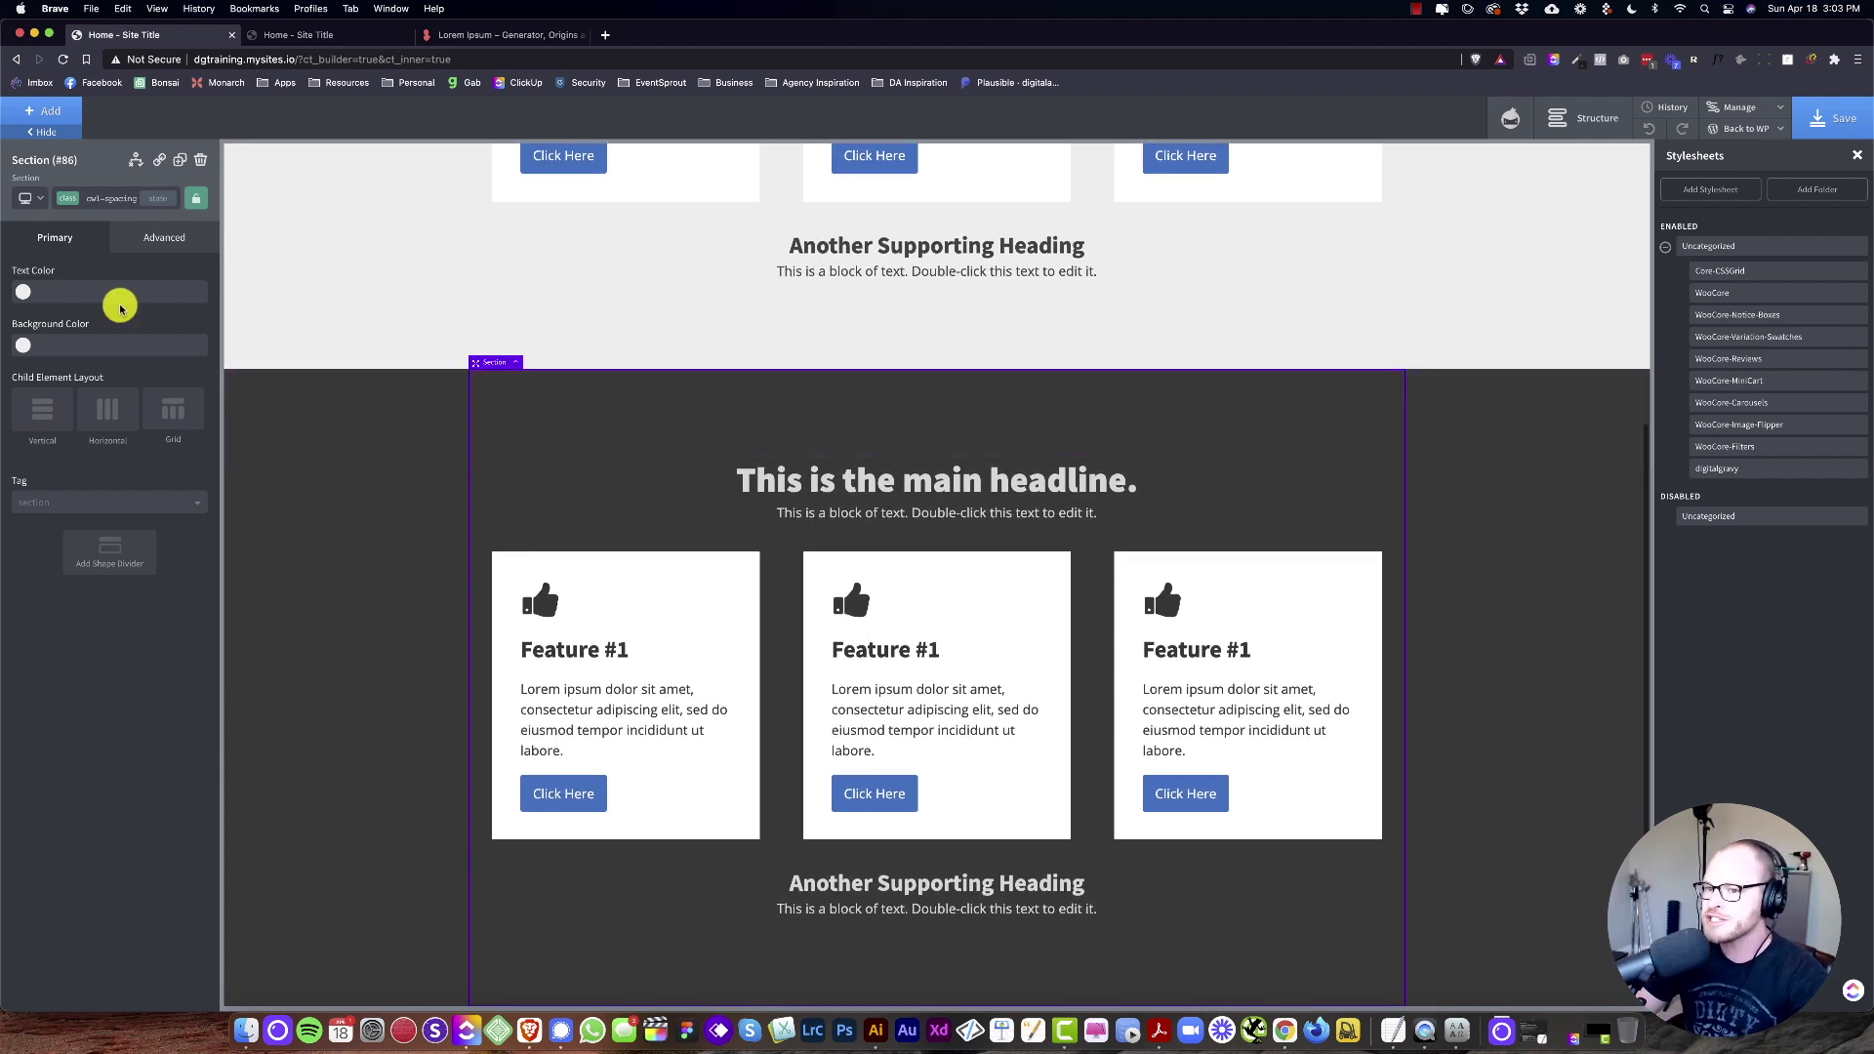
{"action": "left_click", "coordinate": [96, 198]}
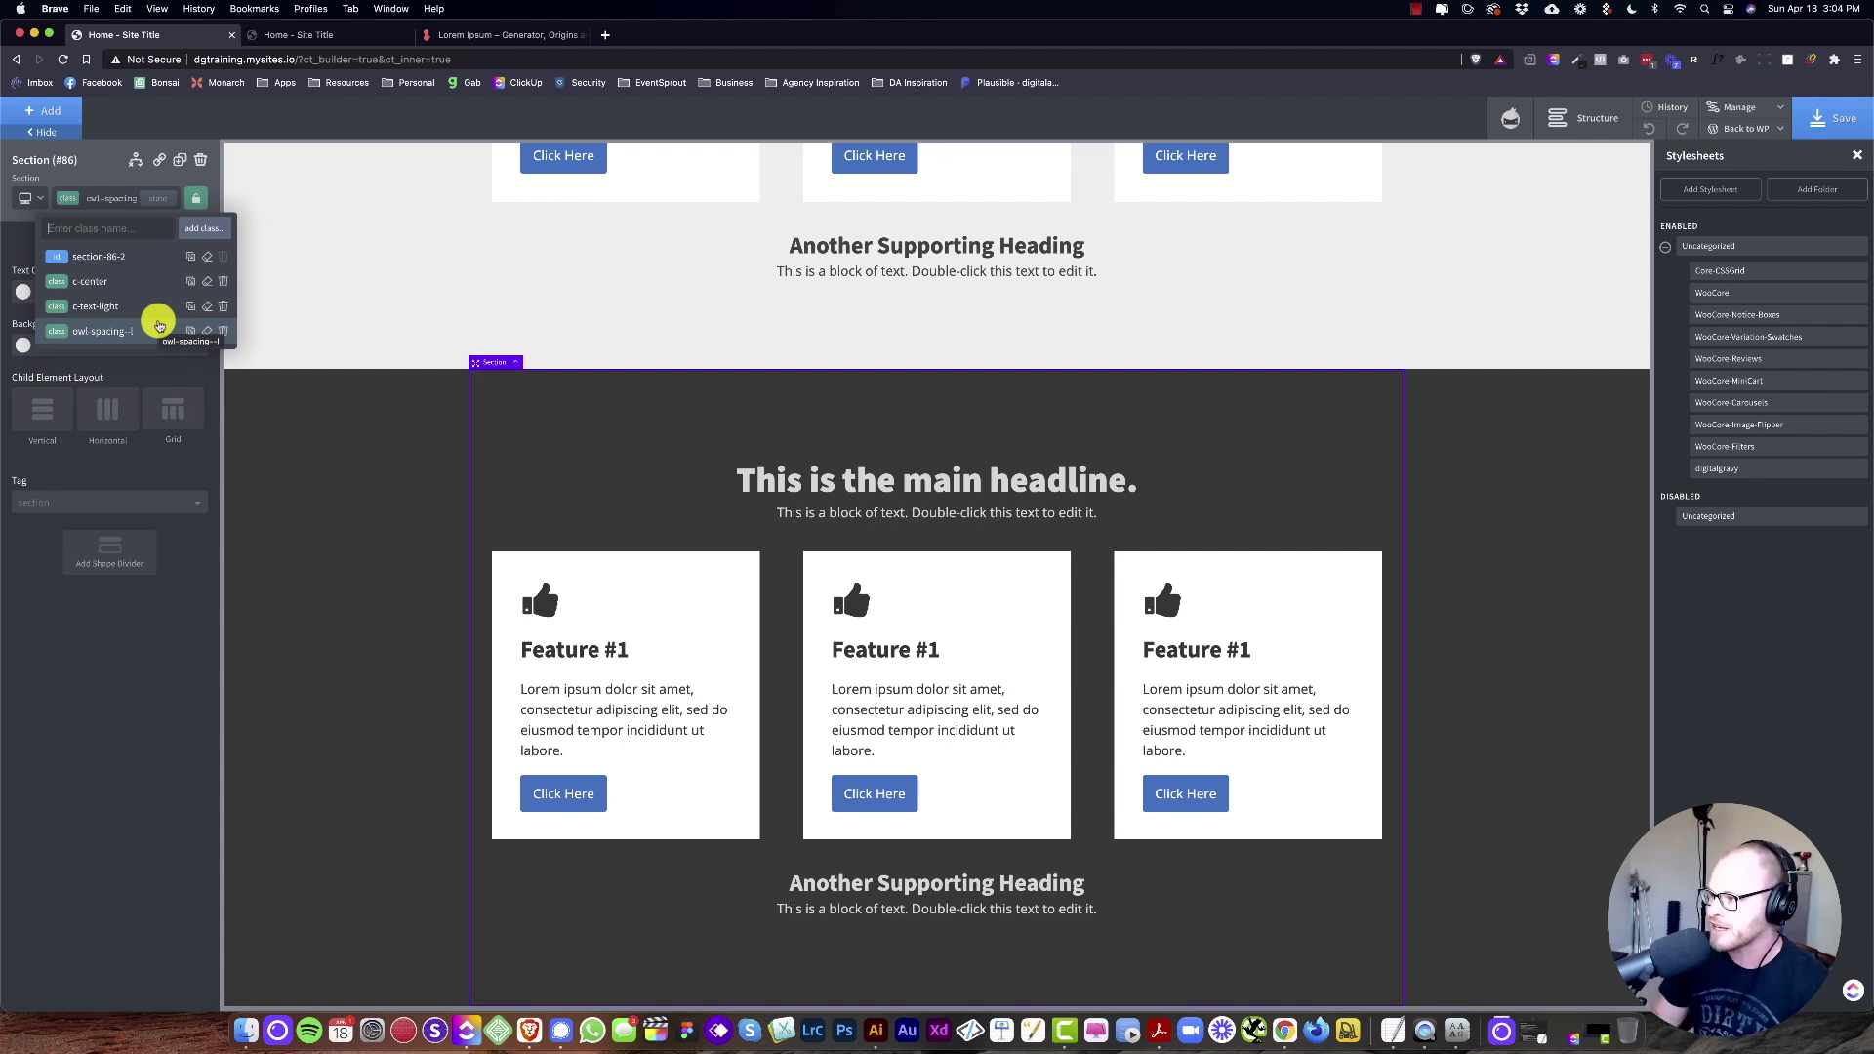
{"action": "left_click", "coordinate": [649, 476]}
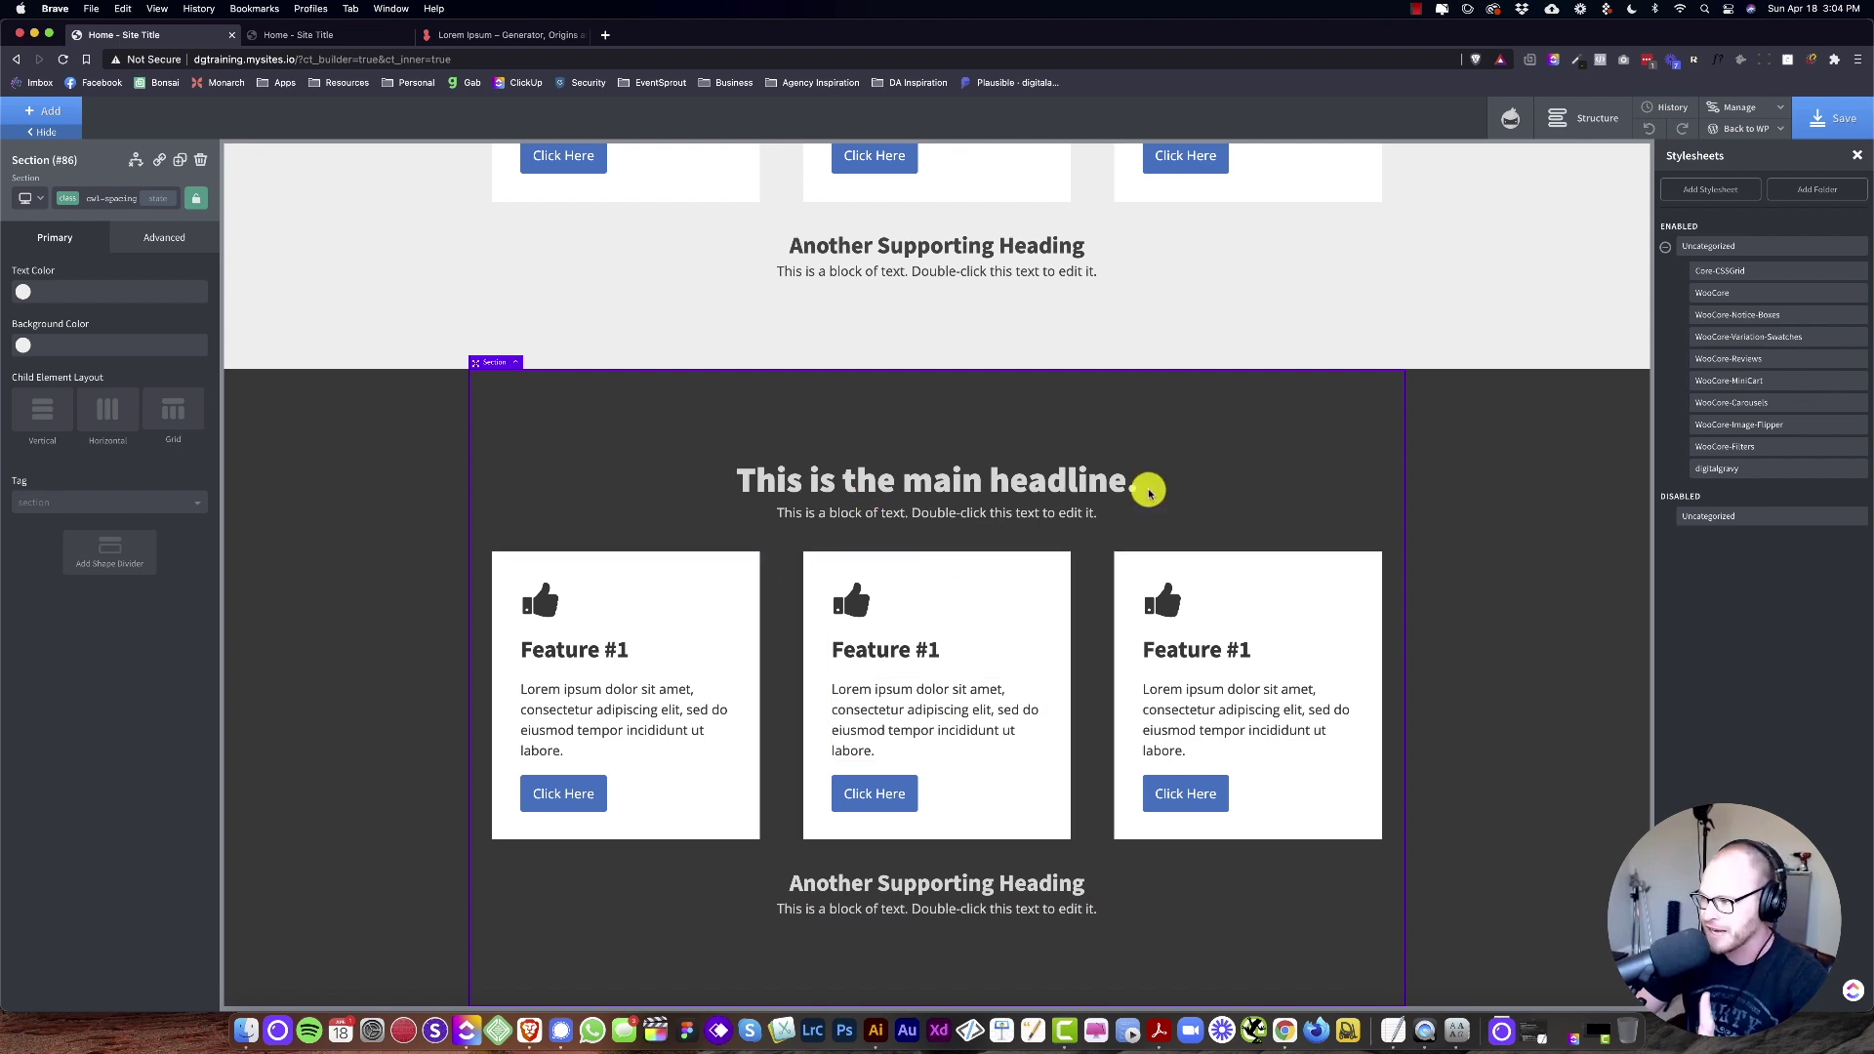
Step: Delete the Card comment and the .card > * + * rule from the digitalgravy stylesheet
{"action": "left_click", "coordinate": [1738, 108]}
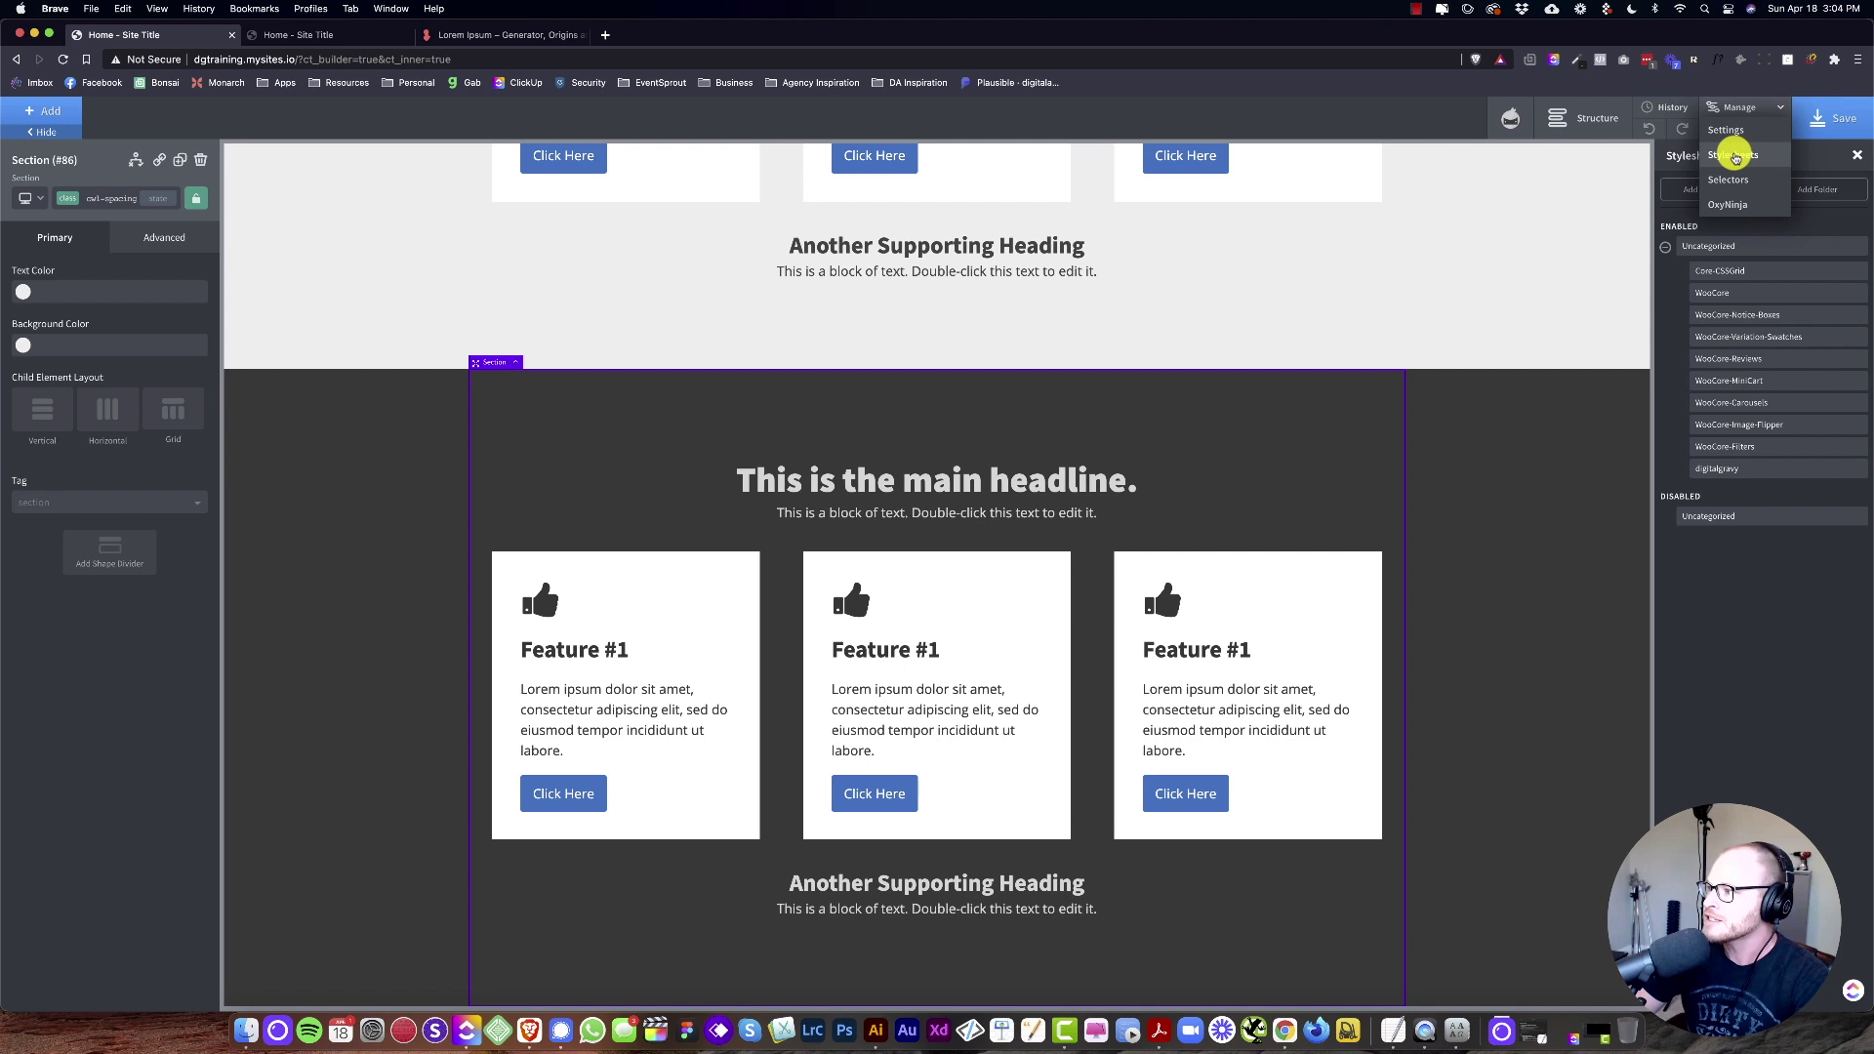
{"action": "left_click", "coordinate": [1733, 159]}
{"action": "left_click", "coordinate": [1770, 107]}
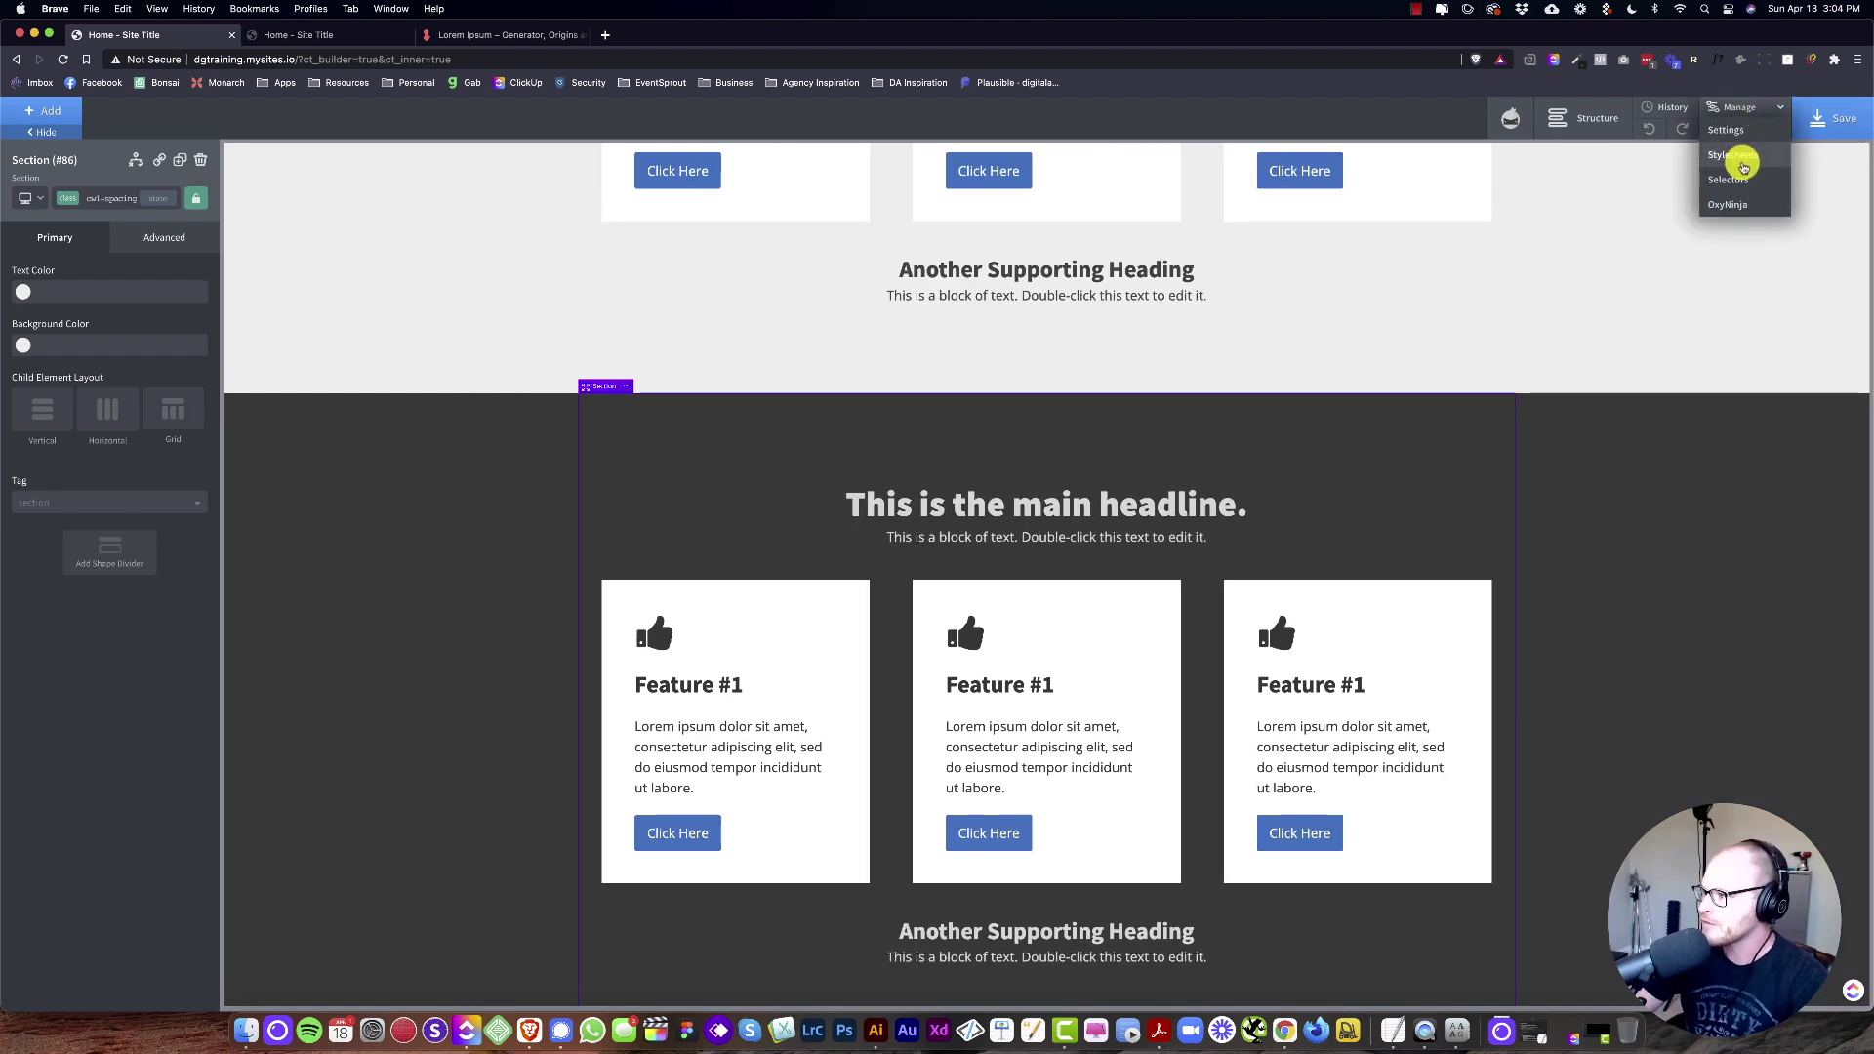
{"action": "left_click", "coordinate": [1733, 159]}
{"action": "left_click", "coordinate": [1742, 473]}
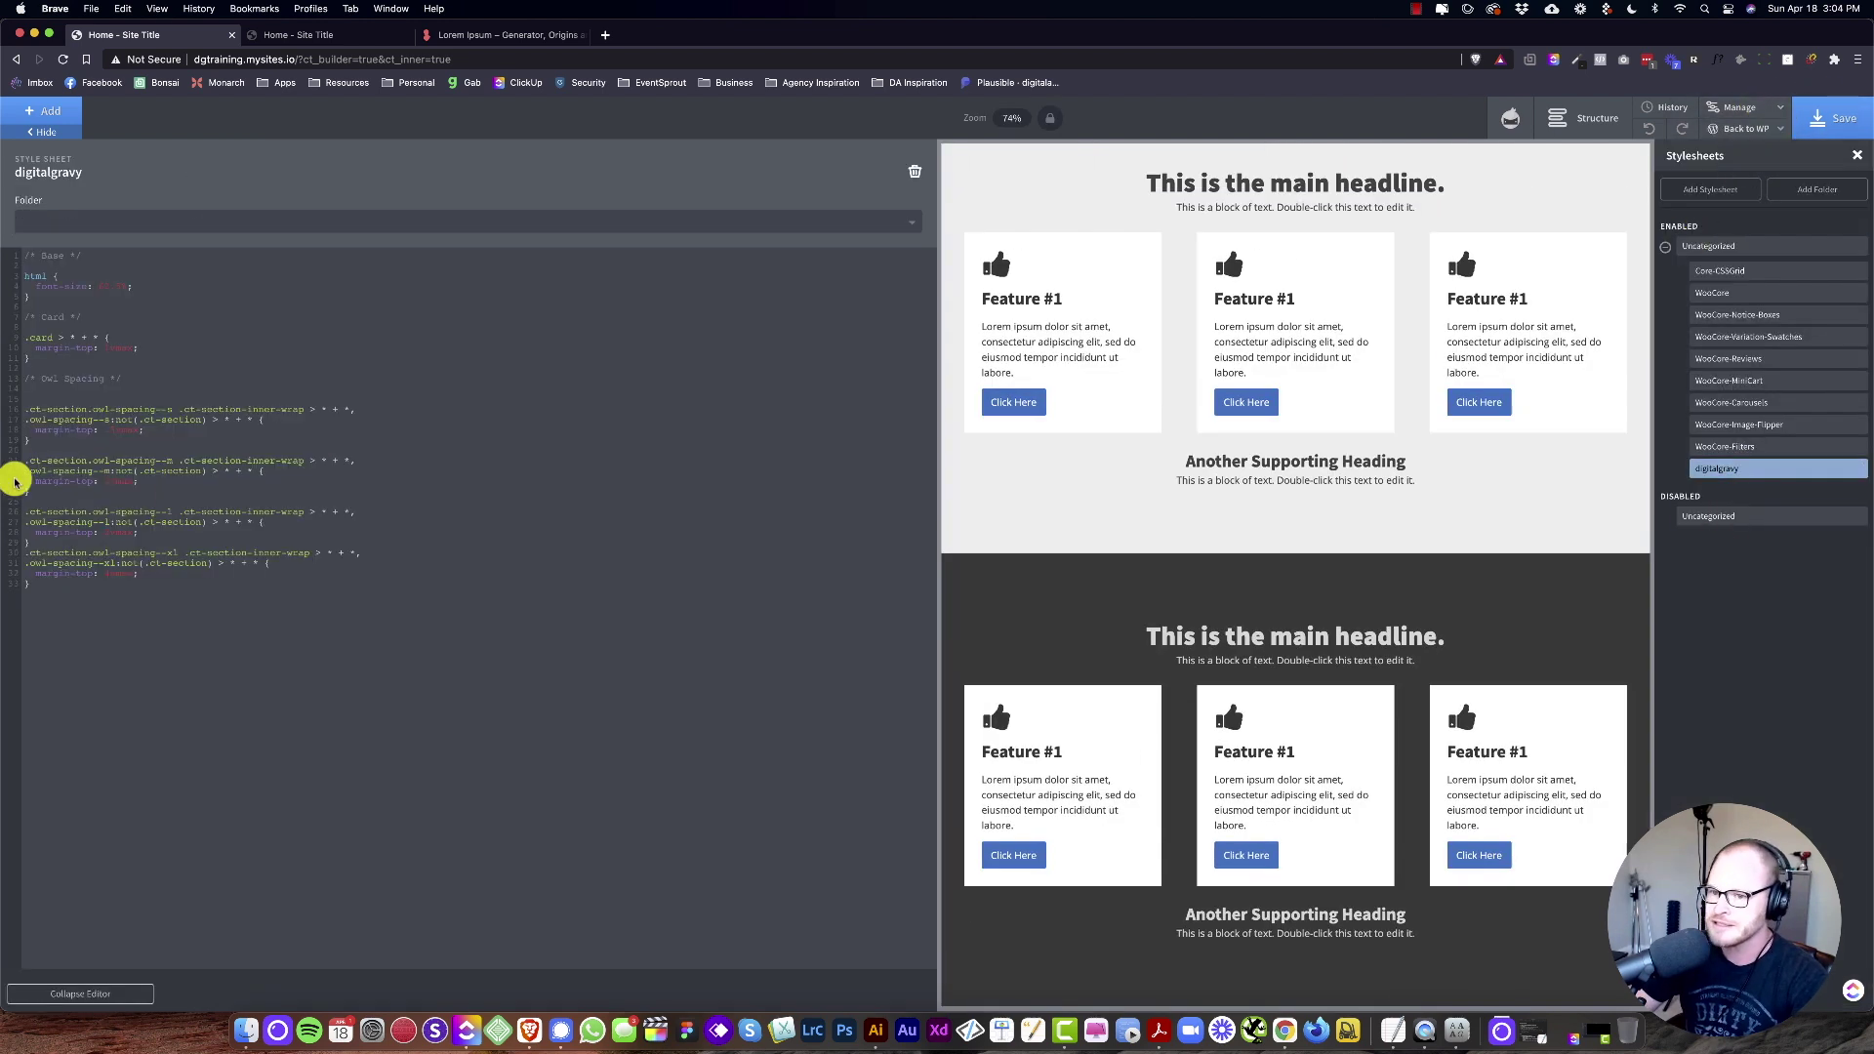
{"action": "left_click", "coordinate": [21, 337]}
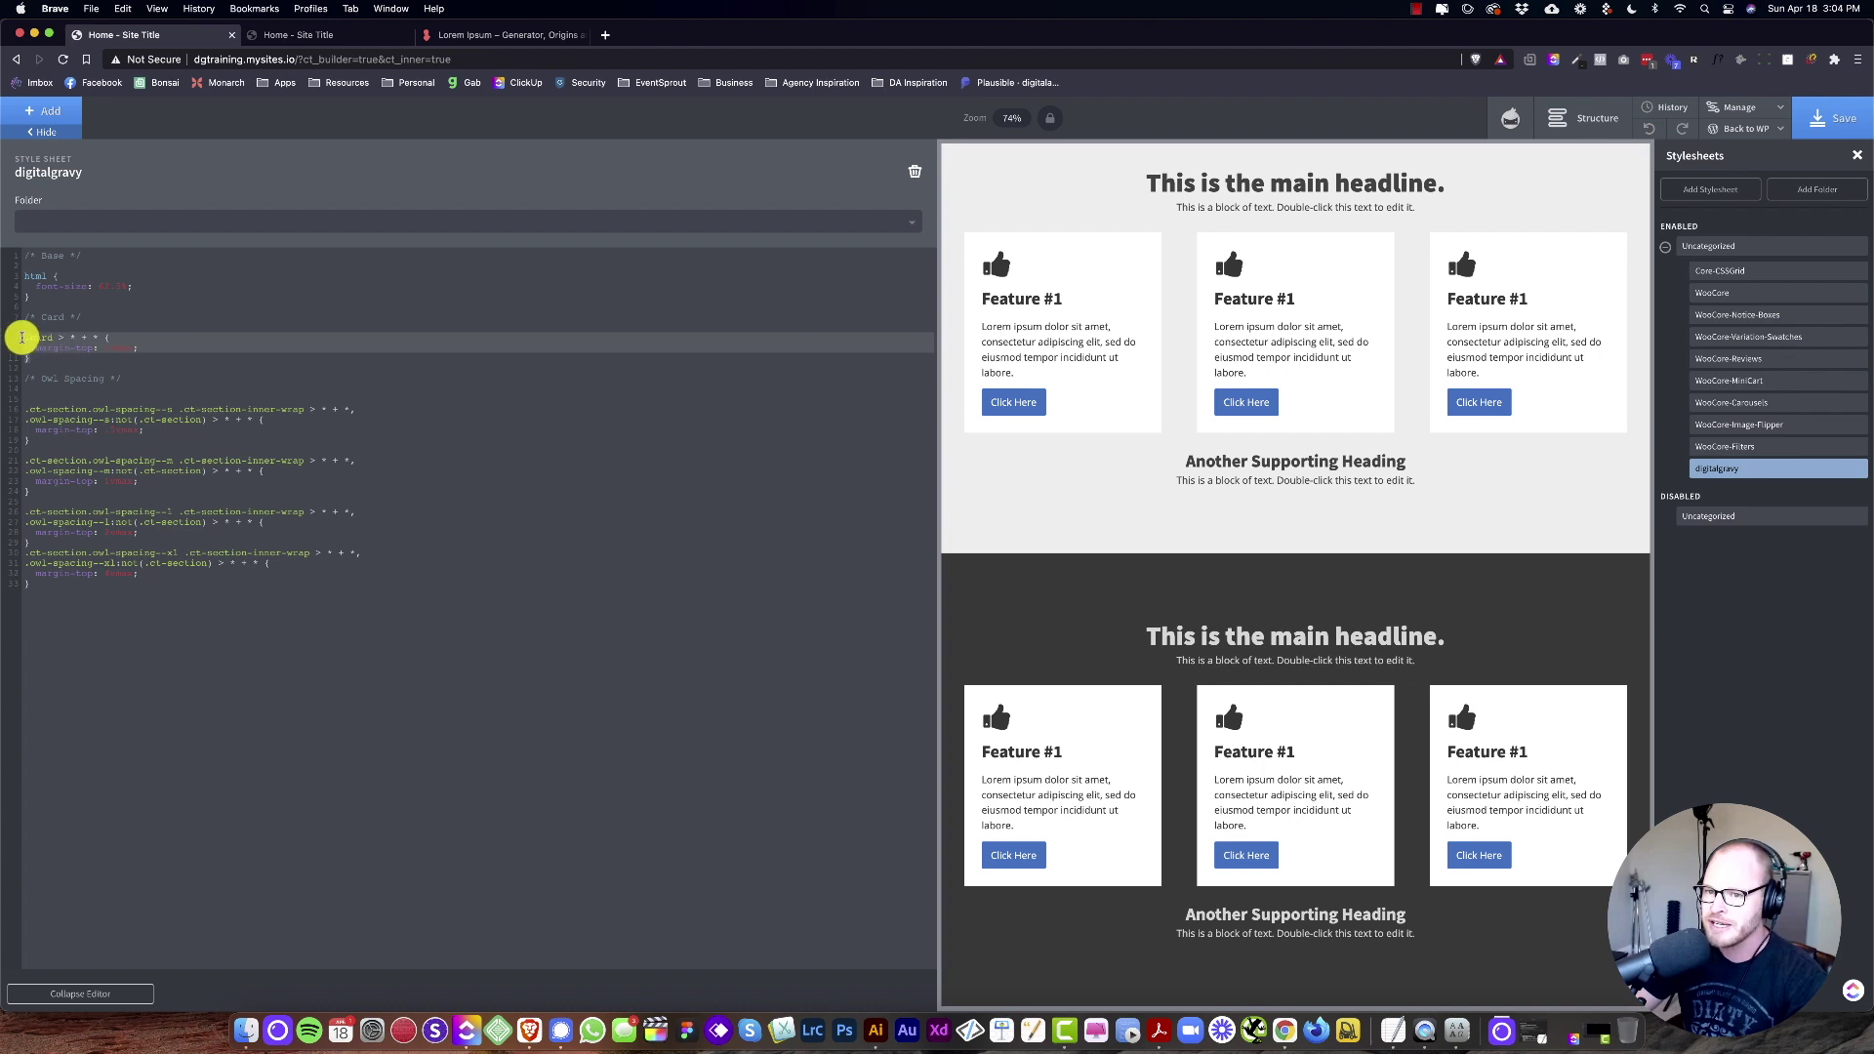
{"action": "left_click", "coordinate": [115, 357]}
{"action": "left_click_drag", "start_coordinate": [115, 357], "coordinate": [23, 315]}
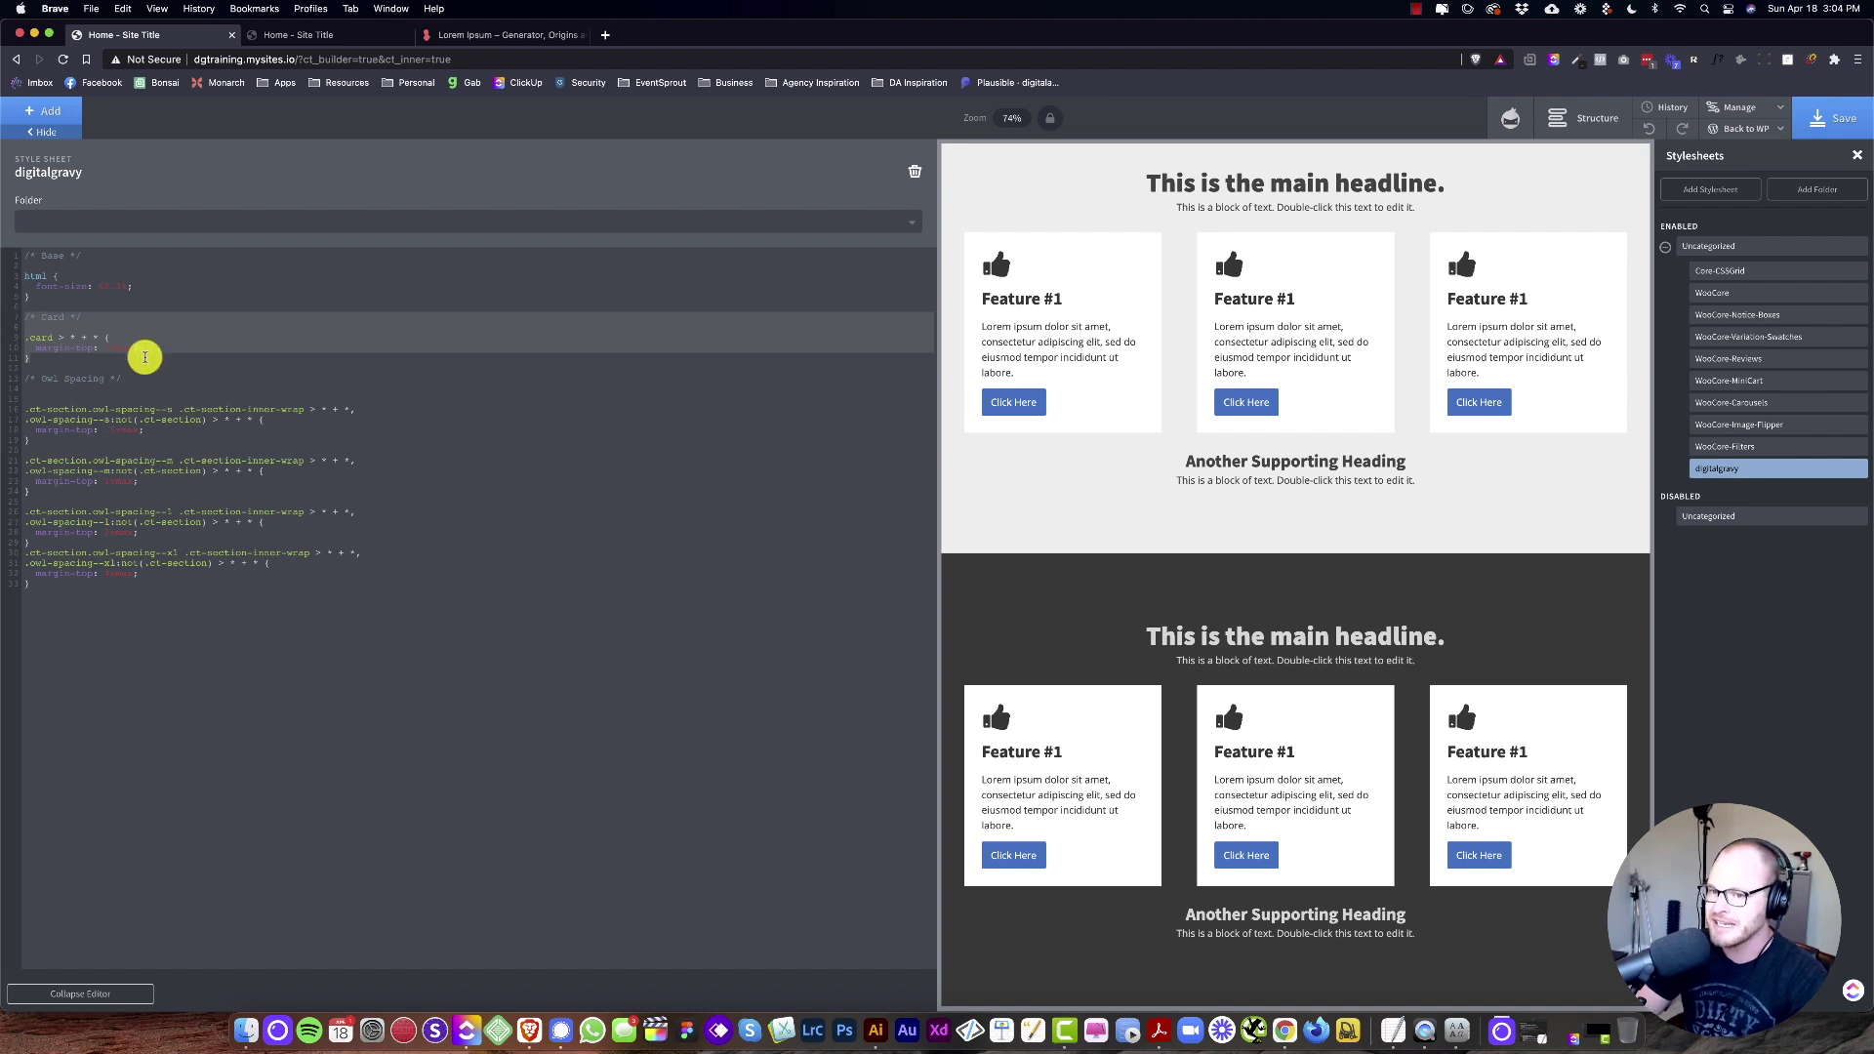
{"action": "key", "text": "BackSpace"}
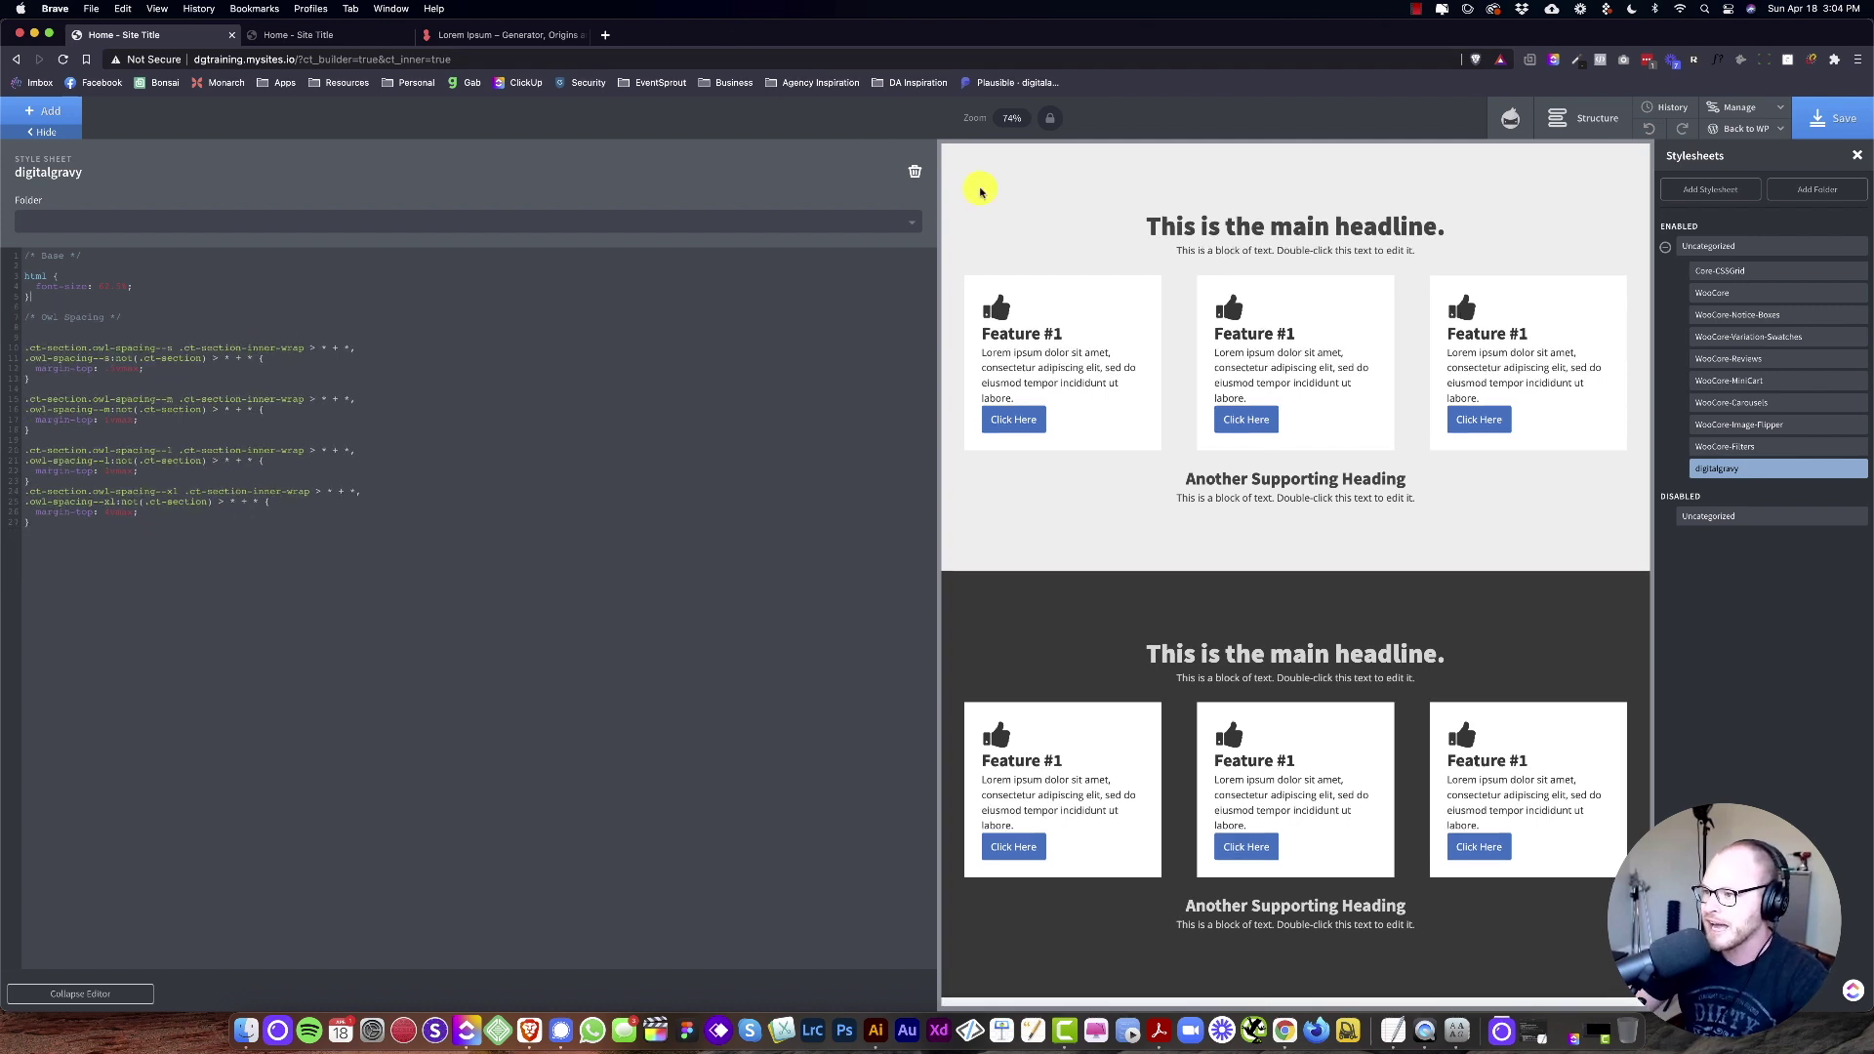
Step: Check which classes are assigned to the first card in the light section
{"action": "left_click", "coordinate": [983, 202]}
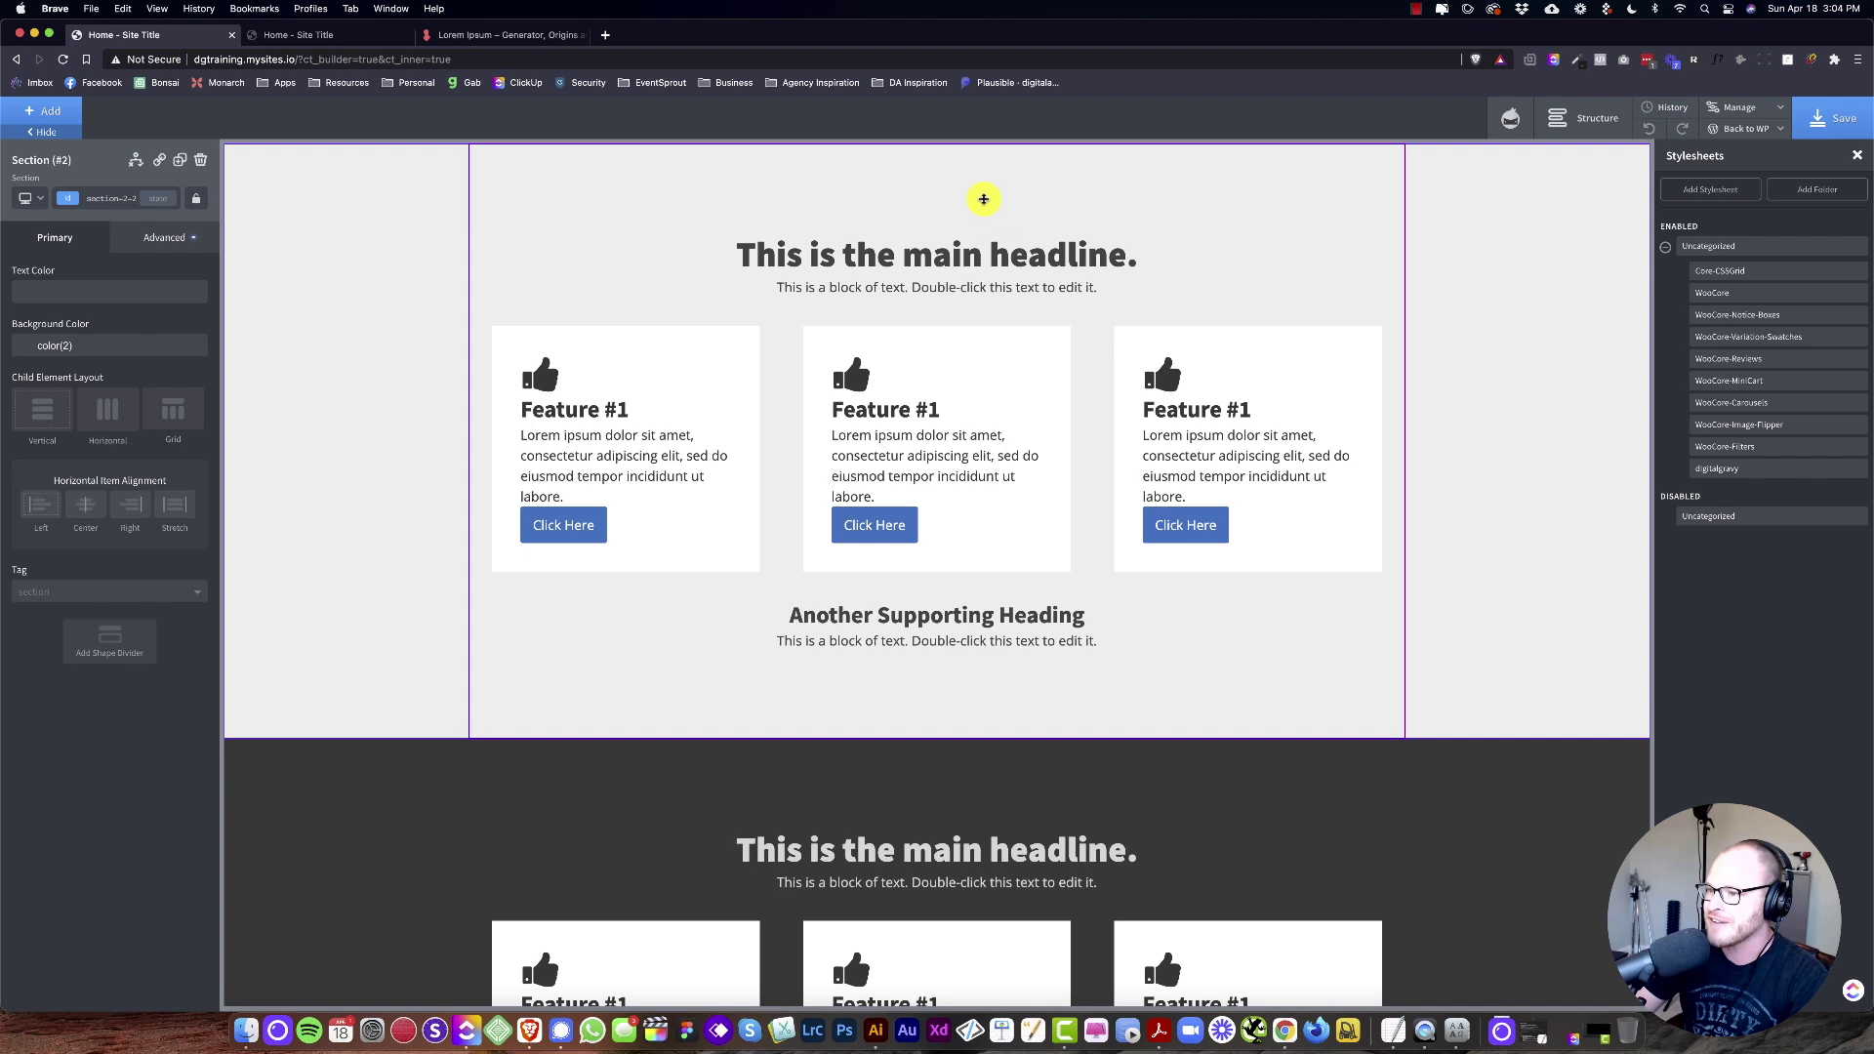
{"action": "left_click", "coordinate": [704, 361]}
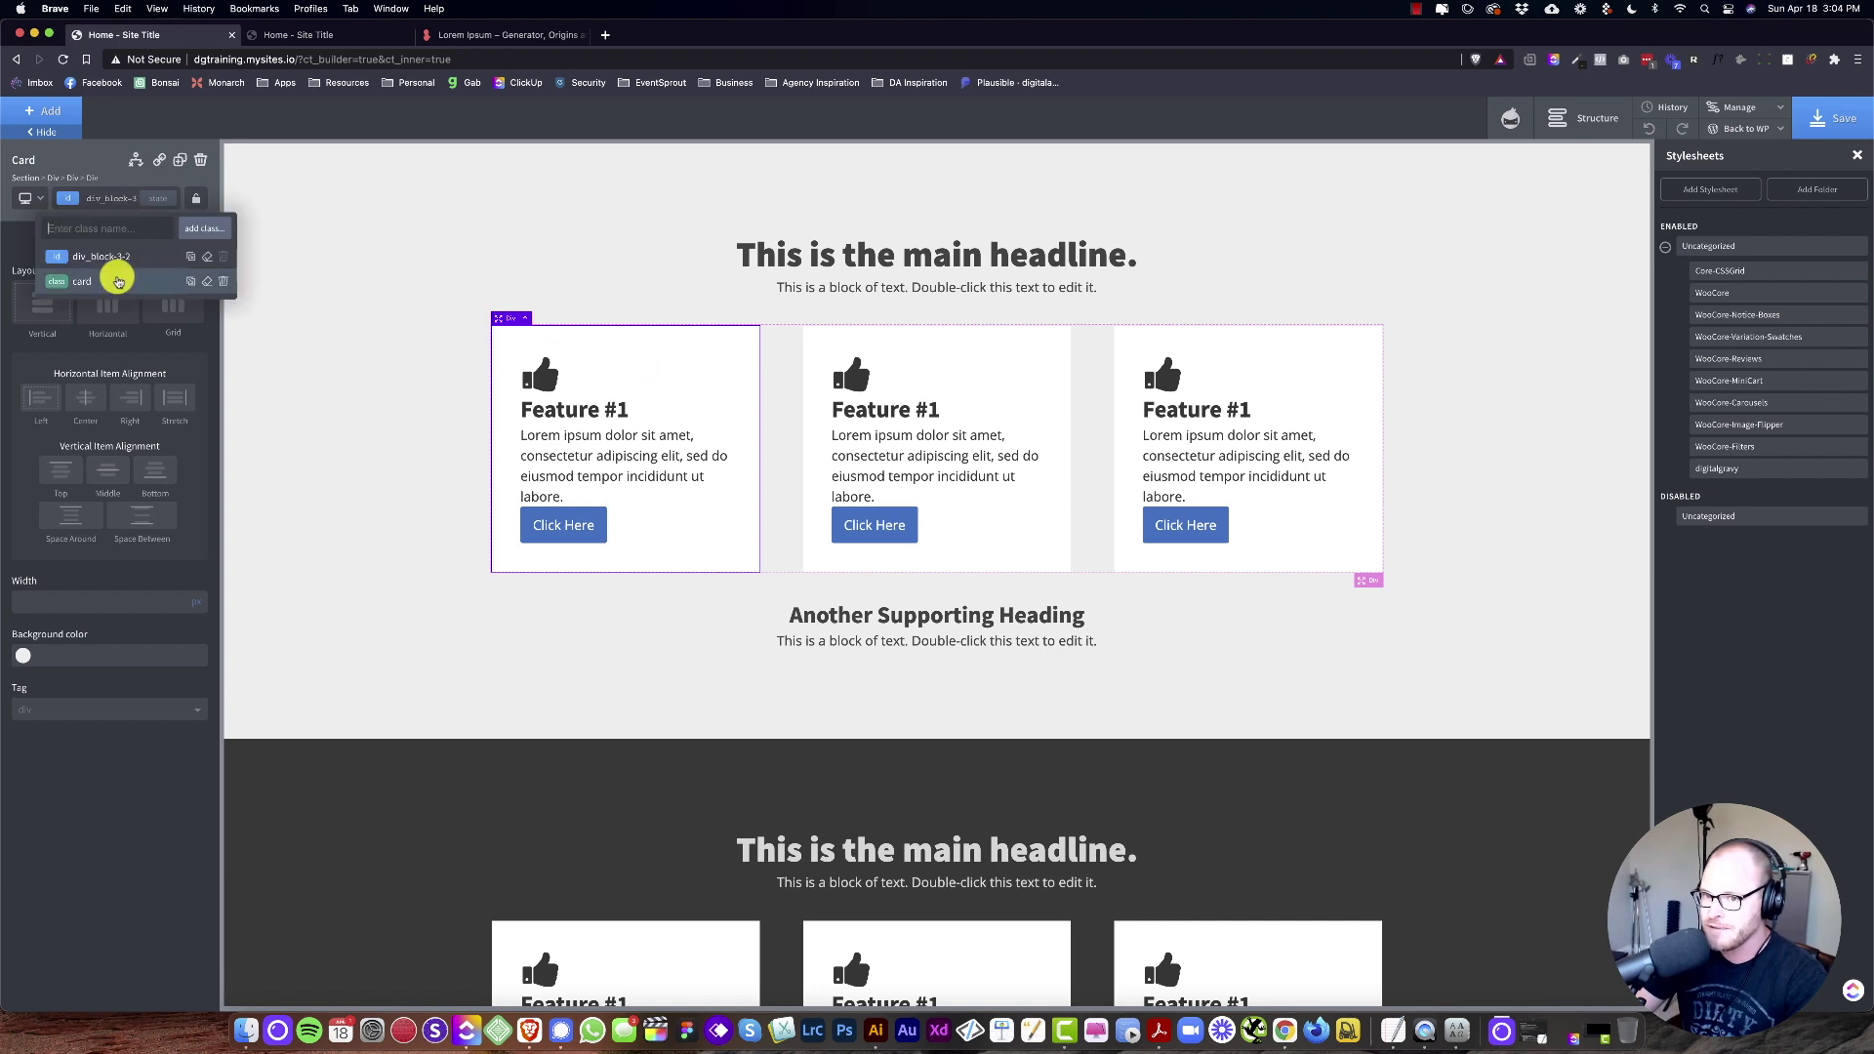
{"action": "left_click", "coordinate": [371, 297]}
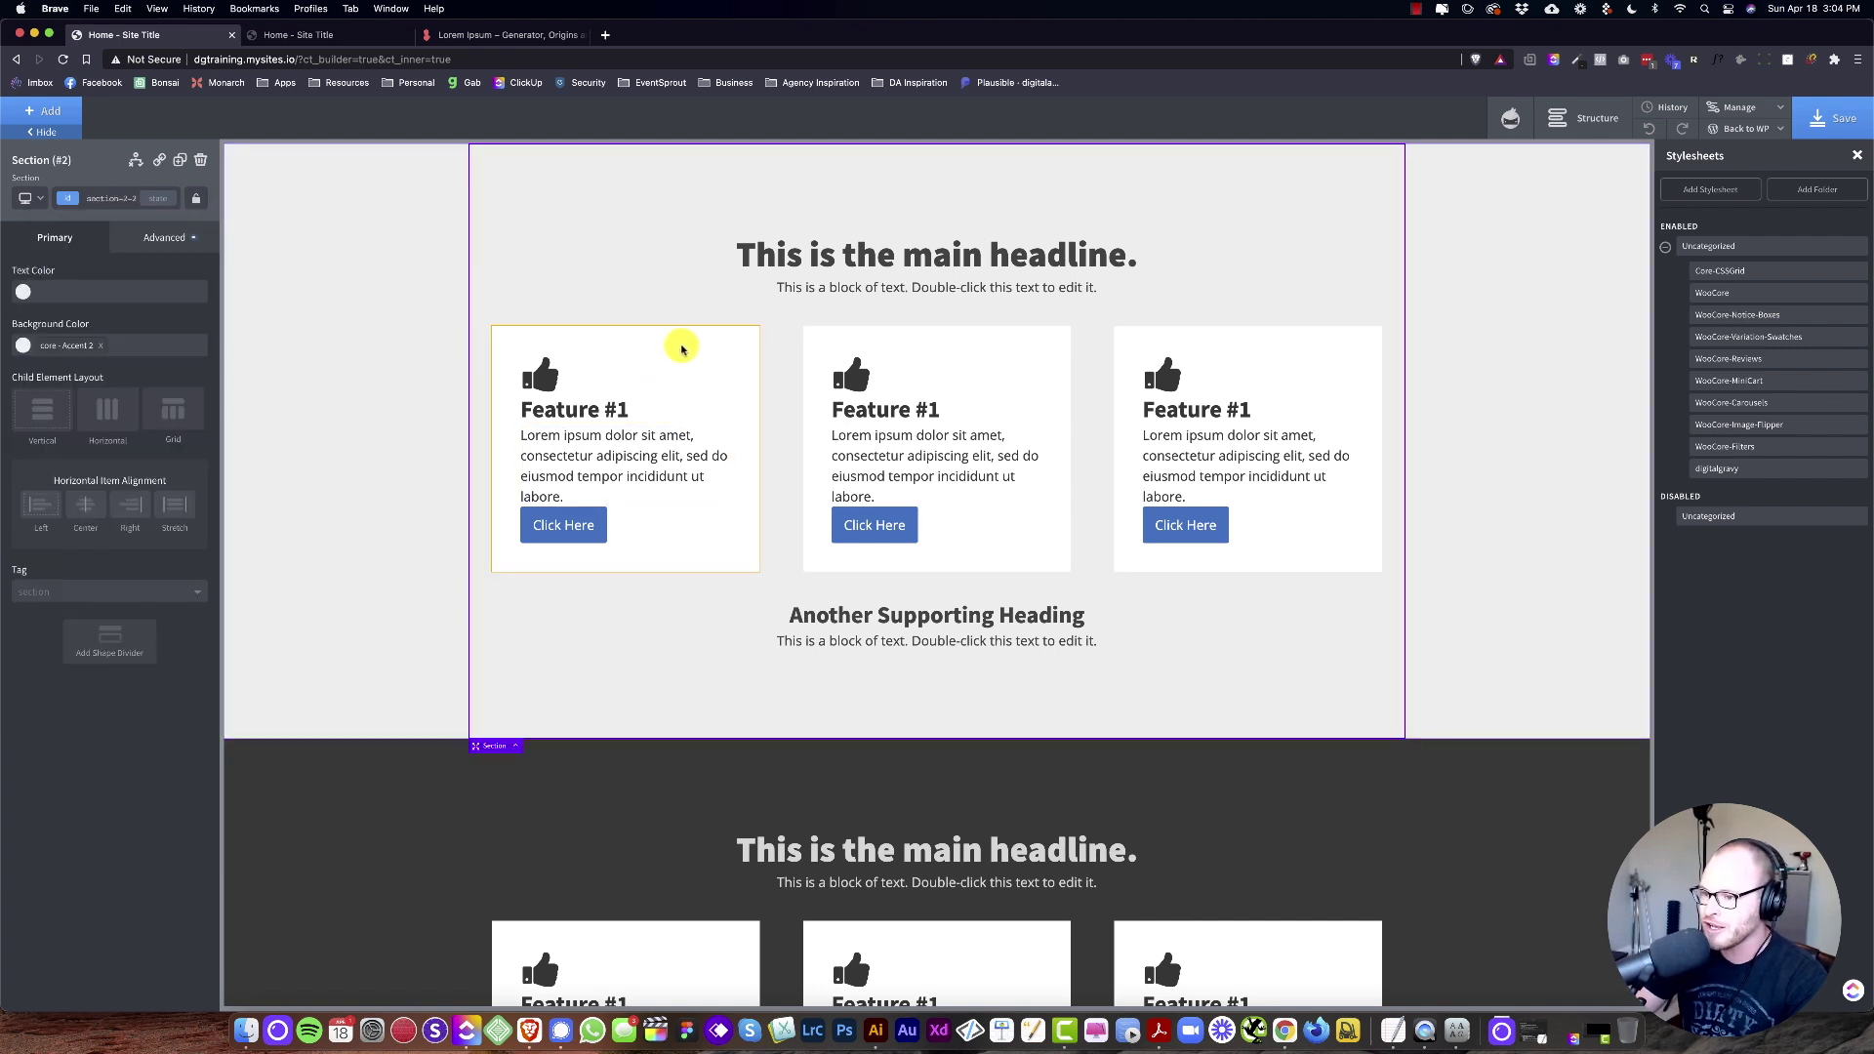
Step: Add a custom CSS selector .card > * + * in the selector manager
{"action": "left_click", "coordinate": [1740, 114]}
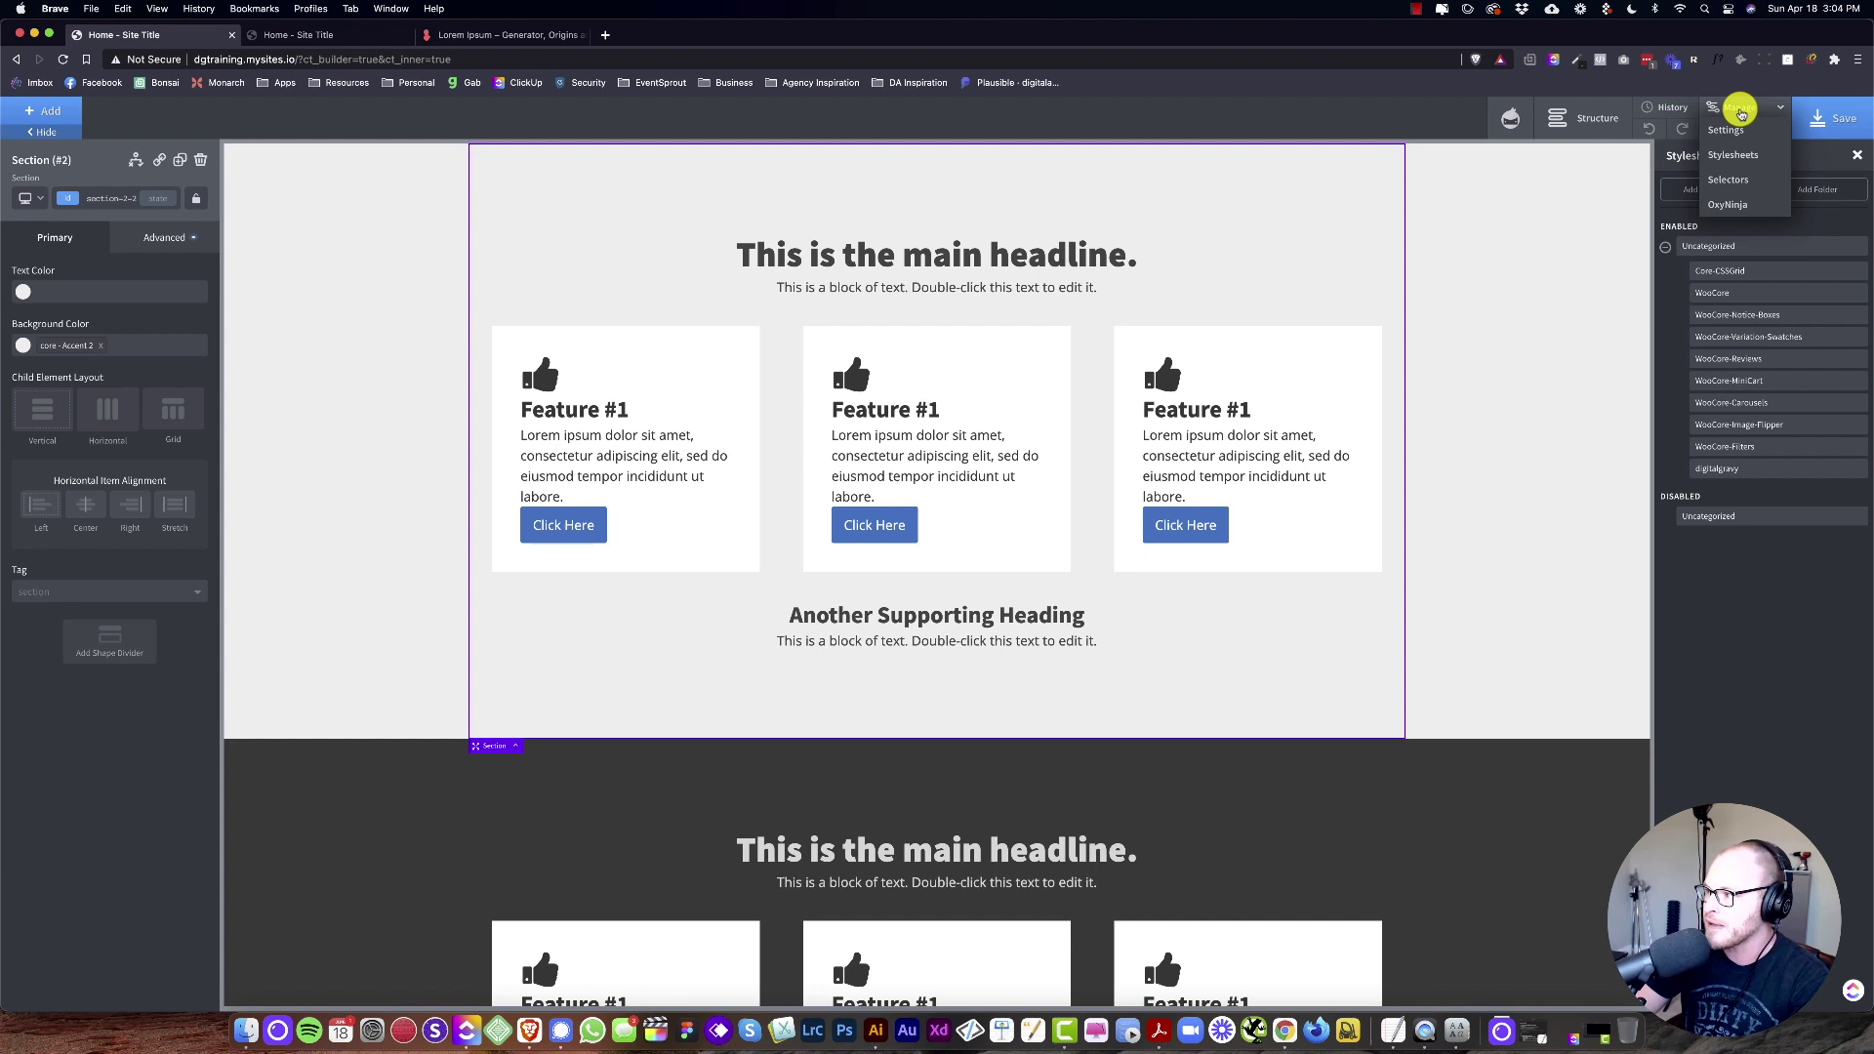
{"action": "left_click", "coordinate": [1737, 177]}
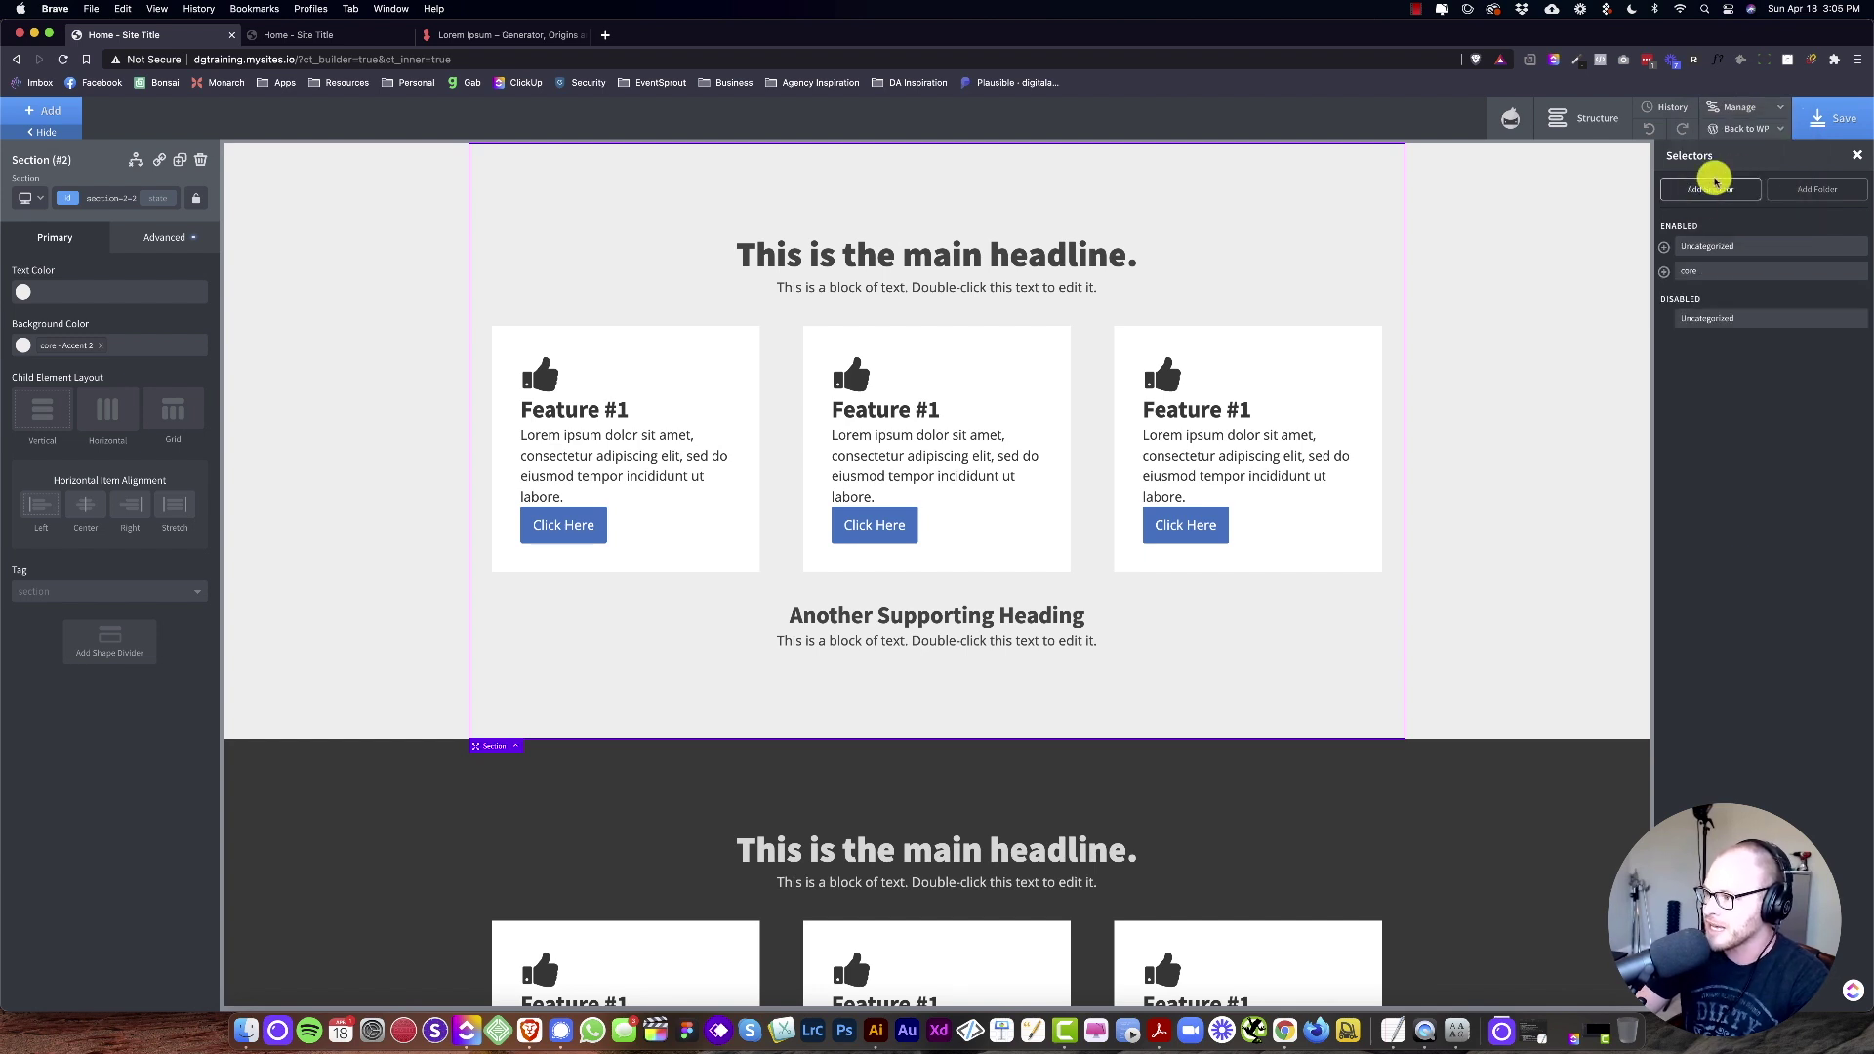
{"action": "left_click", "coordinate": [1712, 189]}
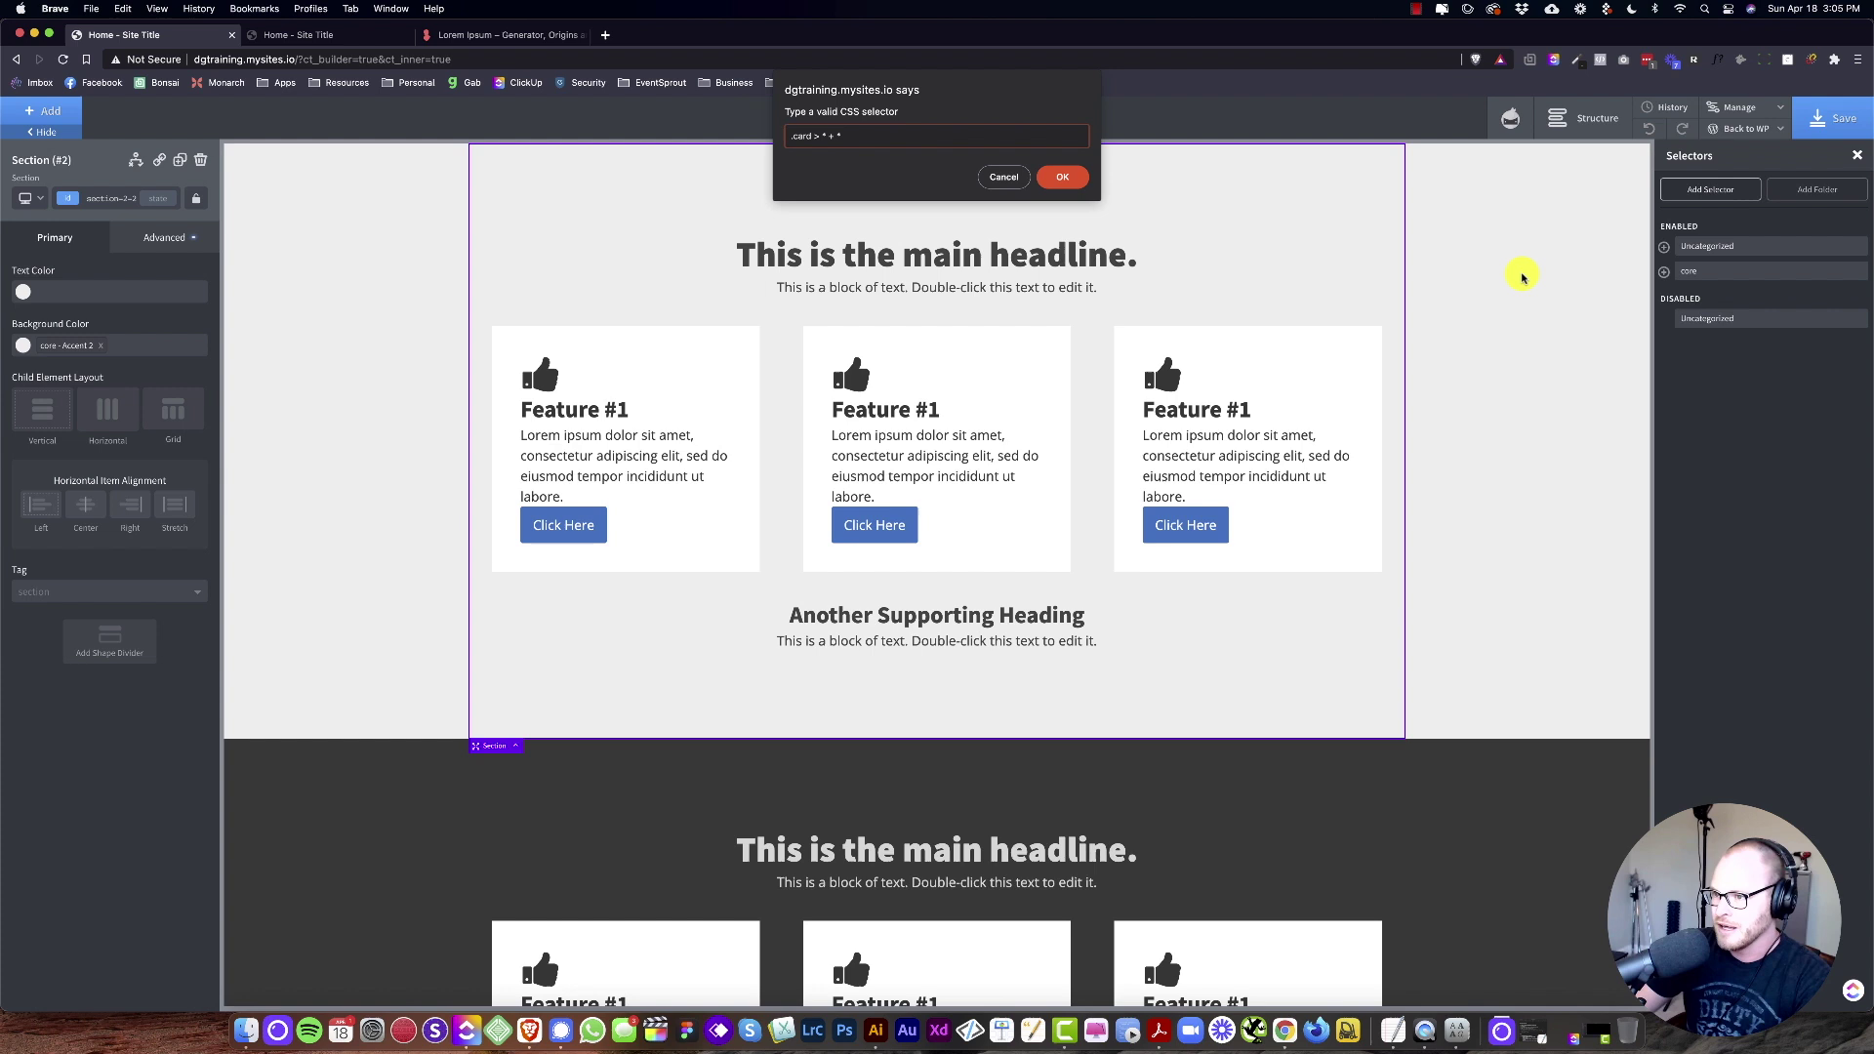
{"action": "mouse_move", "coordinate": [837, 135]}
{"action": "left_mouse_down"}
{"action": "mouse_move", "coordinate": [779, 134]}
{"action": "mouse_move", "coordinate": [830, 138]}
{"action": "left_mouse_up"}
{"action": "left_click", "coordinate": [1062, 177]}
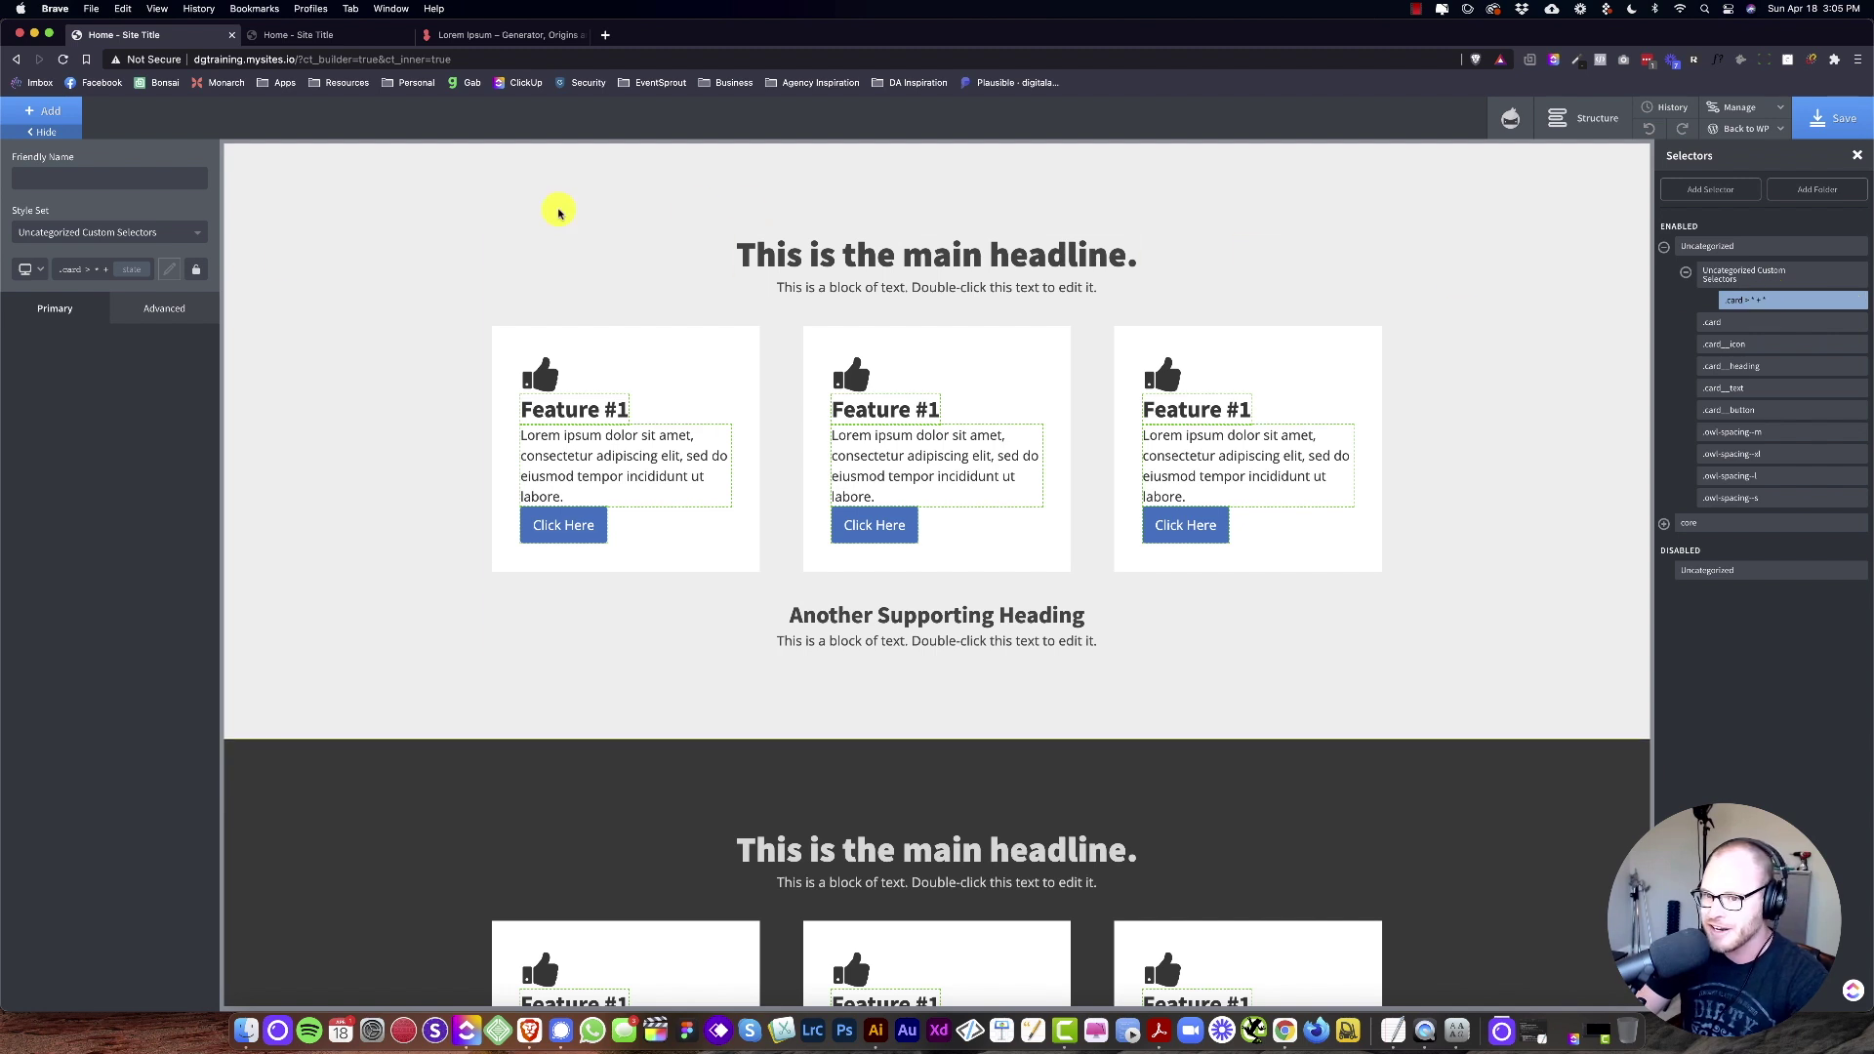
Step: Set the top margin of the .card > * + * selector to 1vmax, with the unit set to none
{"action": "left_click", "coordinate": [146, 312]}
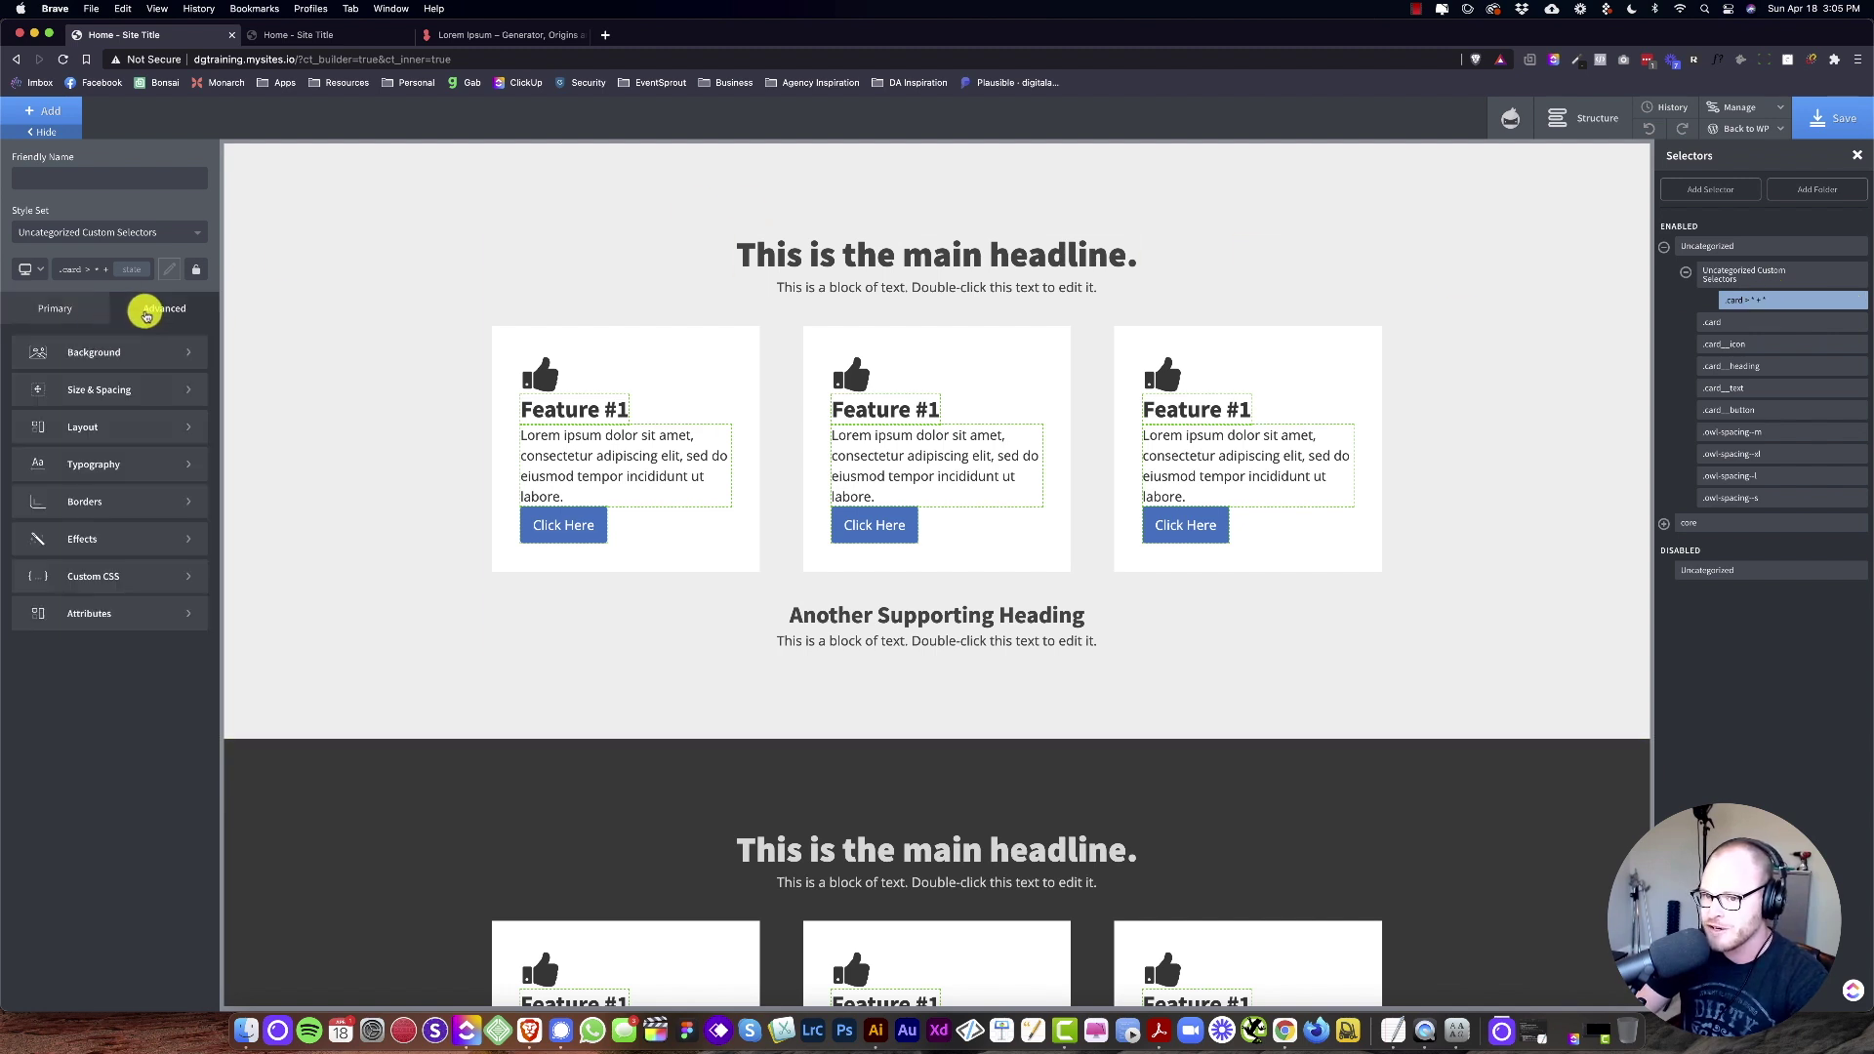
{"action": "left_click", "coordinate": [104, 390]}
{"action": "mouse_move", "coordinate": [179, 400]}
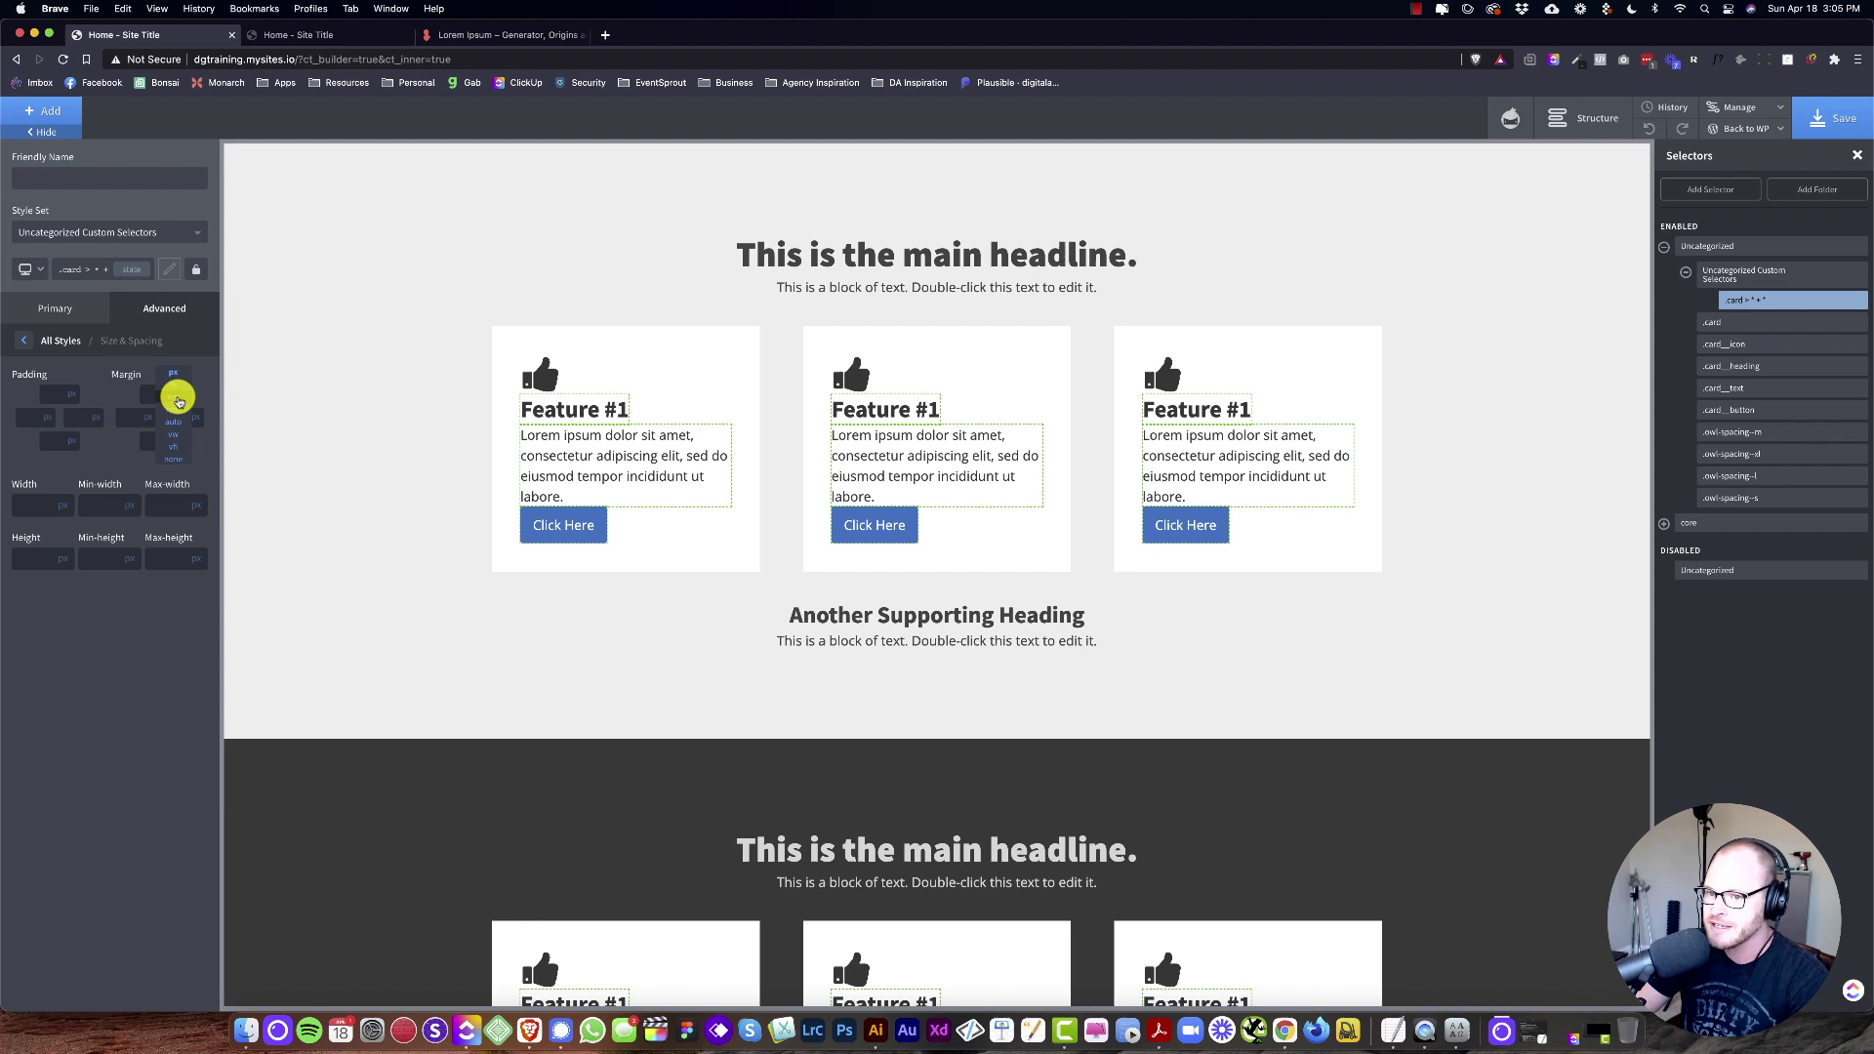
{"action": "left_click", "coordinate": [174, 459]}
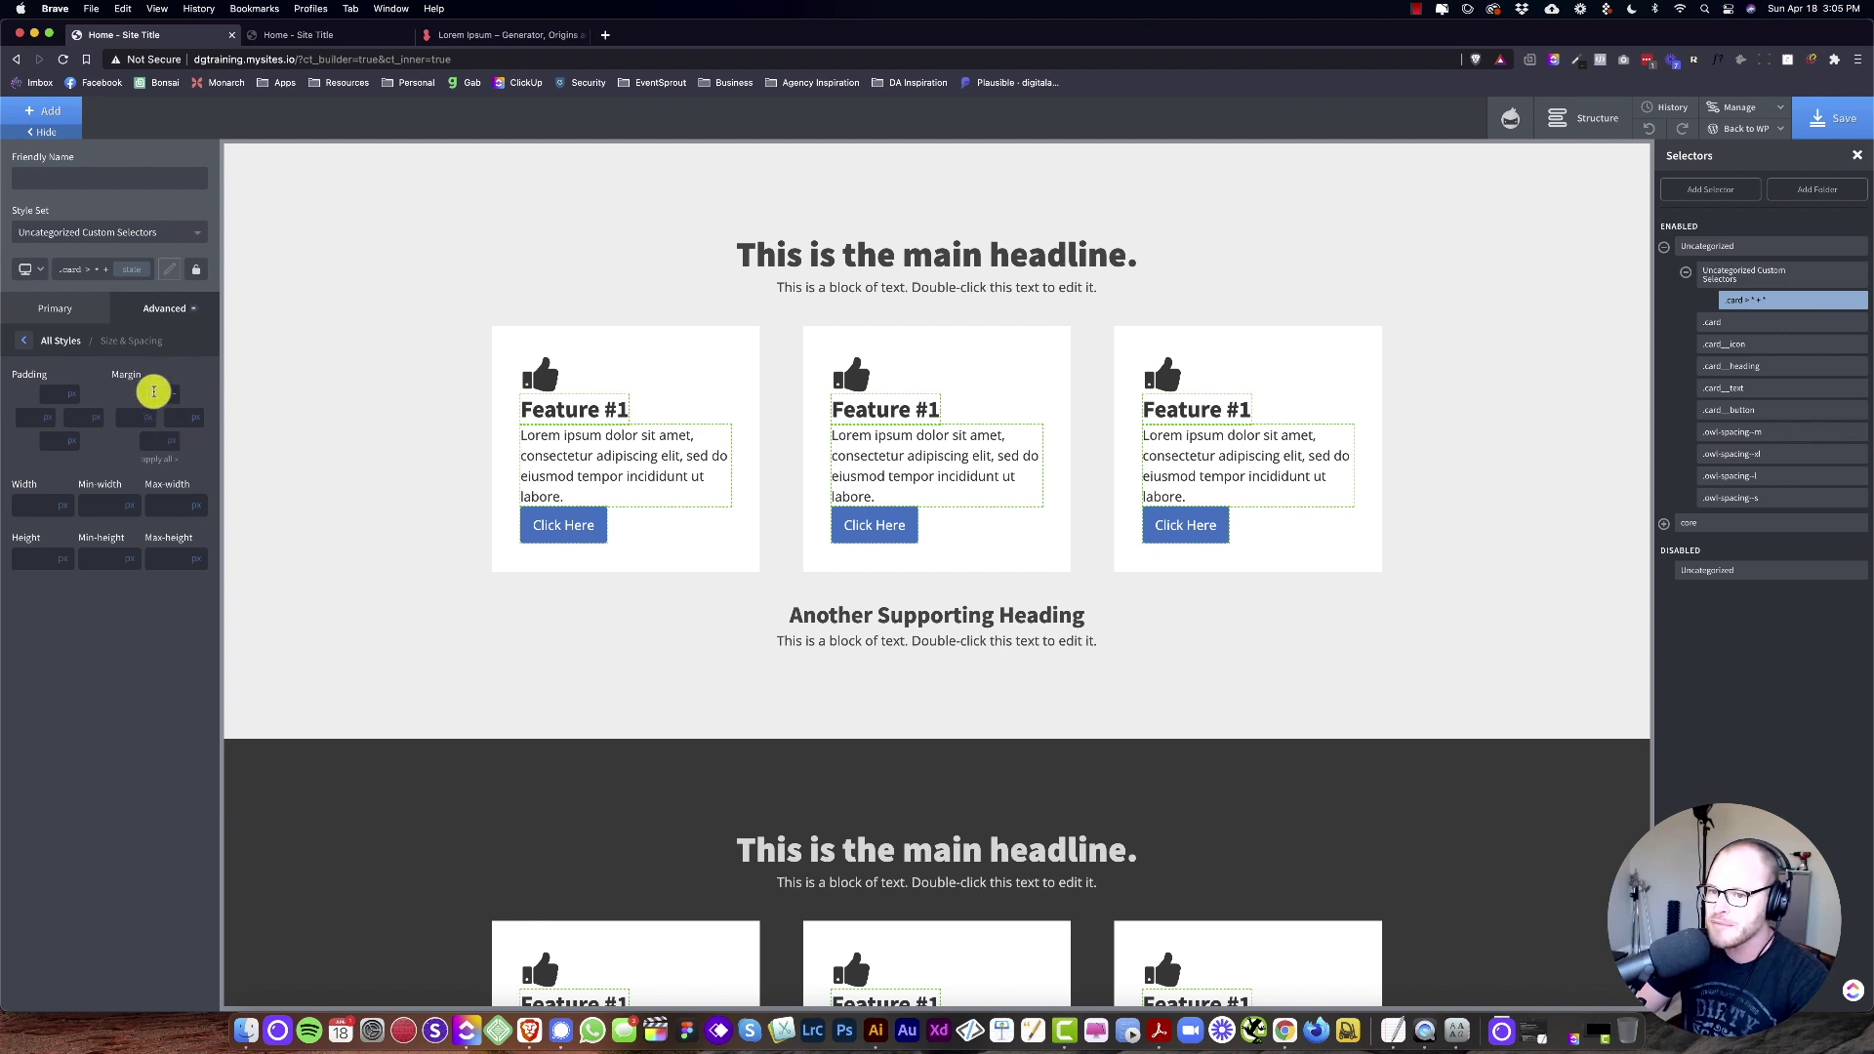
{"action": "left_click", "coordinate": [154, 391]}
{"action": "type", "text": "1vmax"}
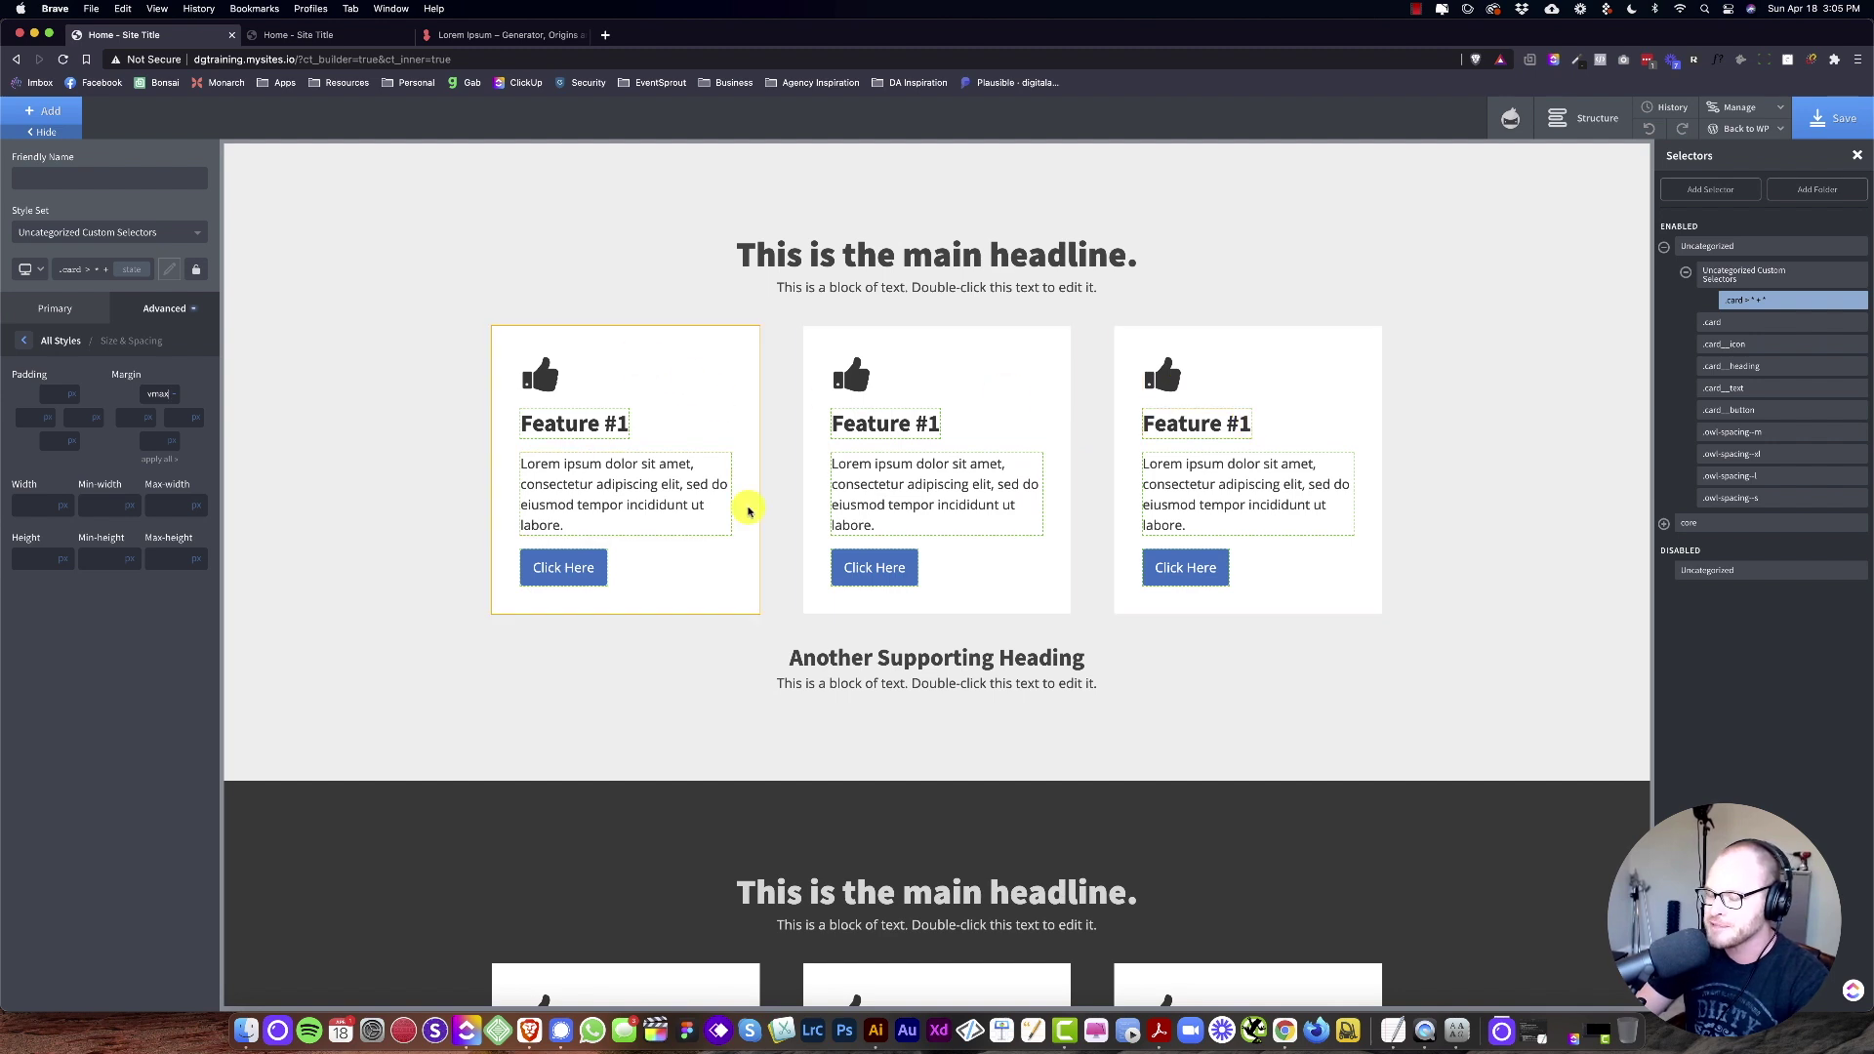
{"action": "mouse_move", "coordinate": [1743, 301]}
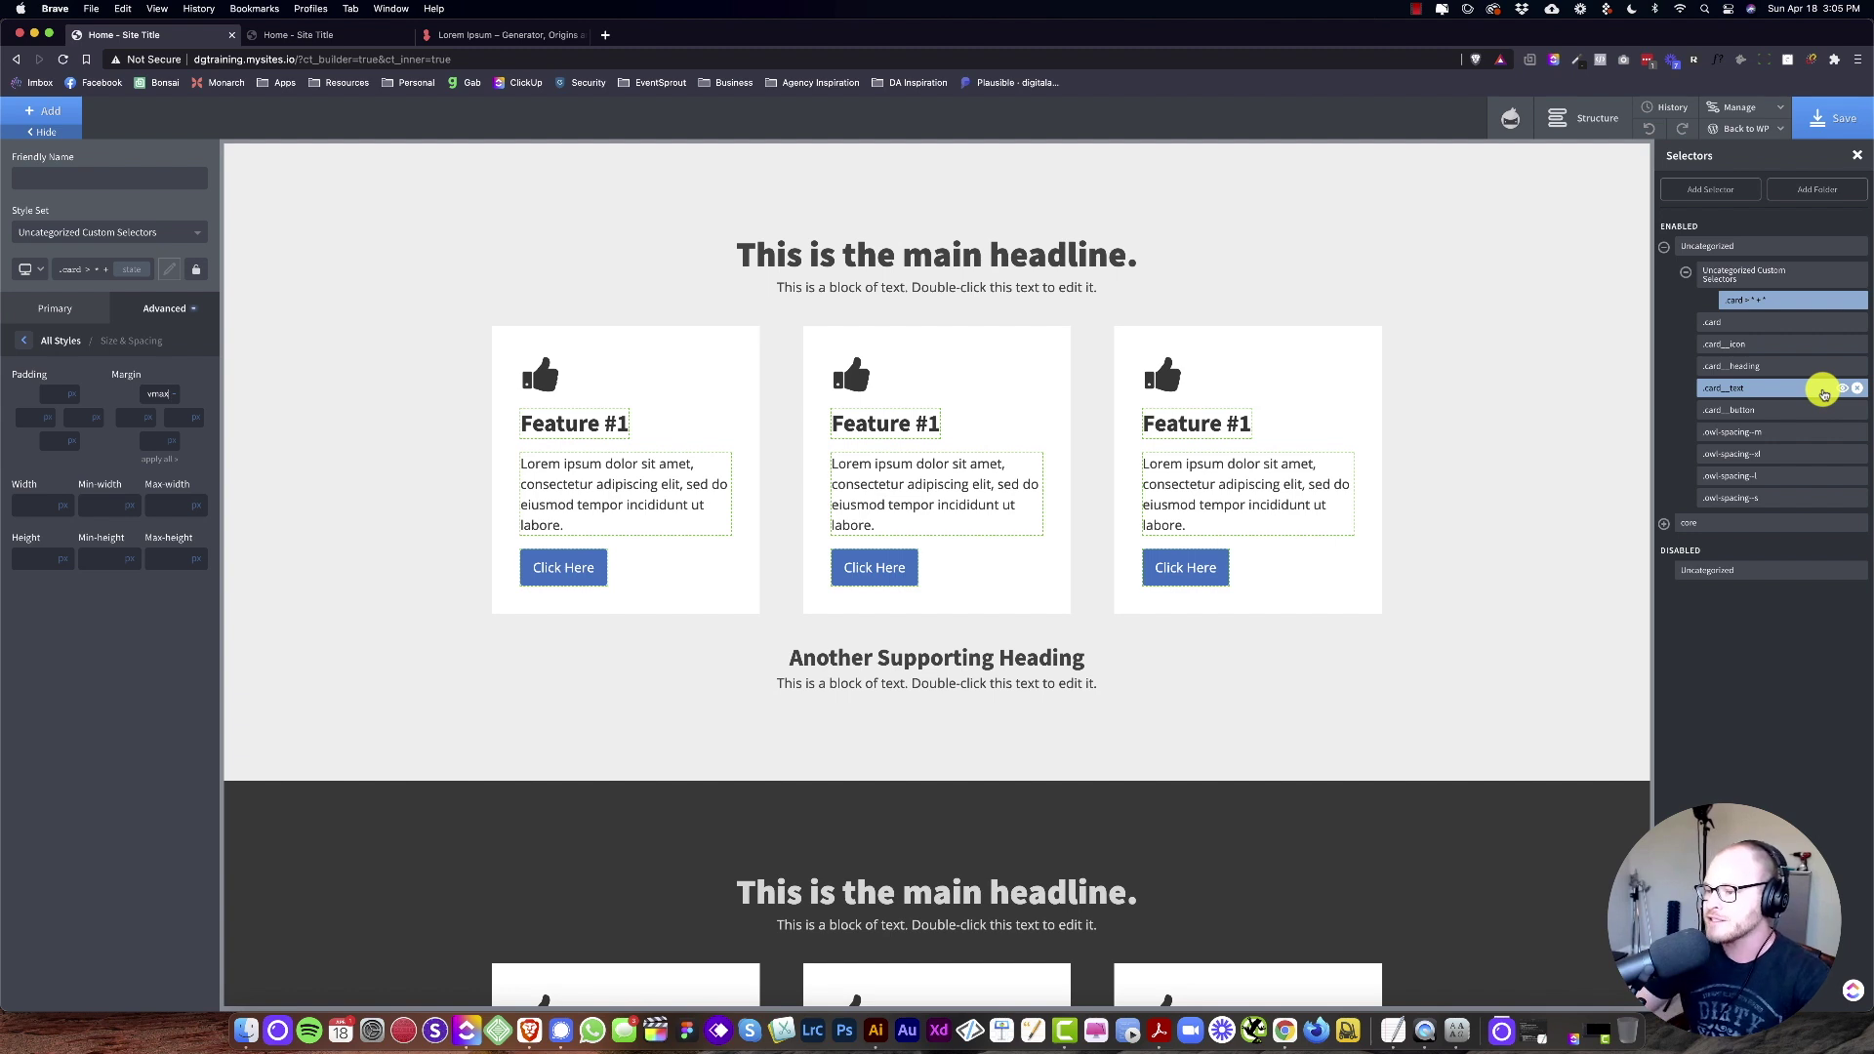
Step: Review the owl-spacing rules for sections and non-section elements in the digitalgravy stylesheet
{"action": "left_click", "coordinate": [1420, 376]}
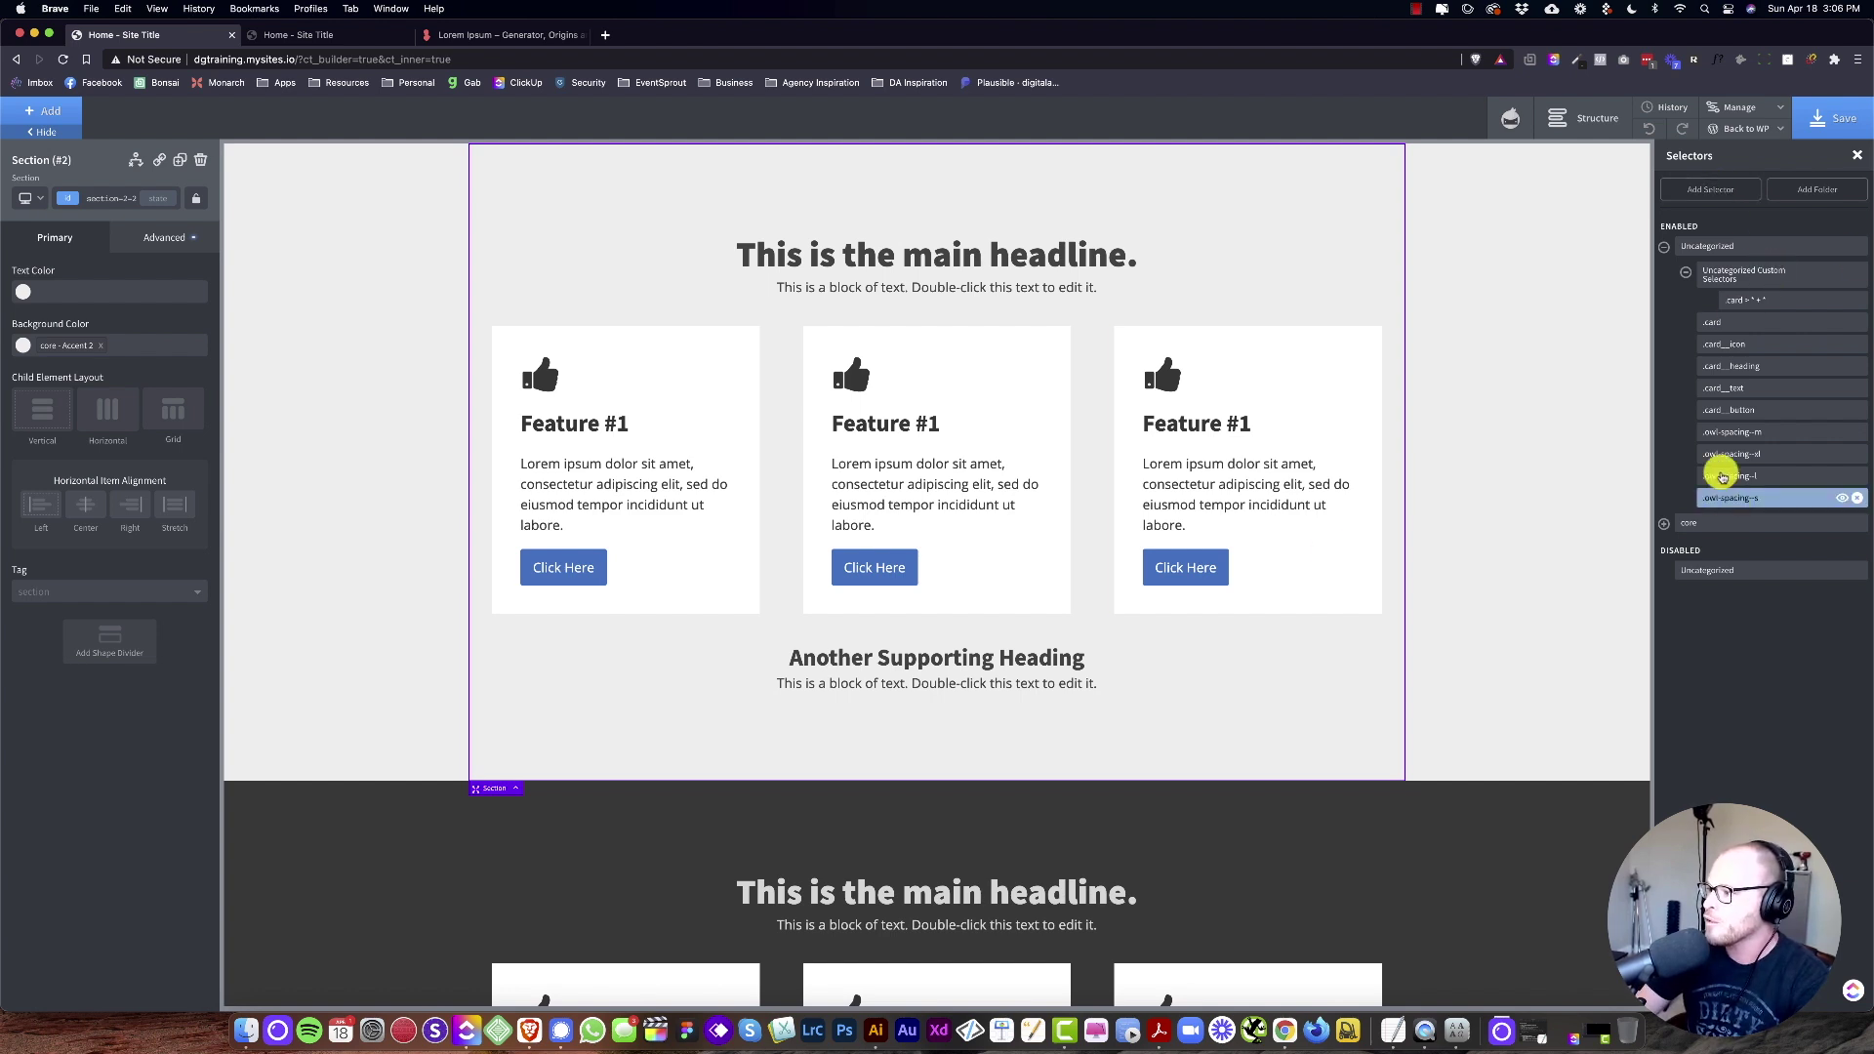
{"action": "left_click", "coordinate": [1730, 109]}
{"action": "left_click", "coordinate": [1744, 153]}
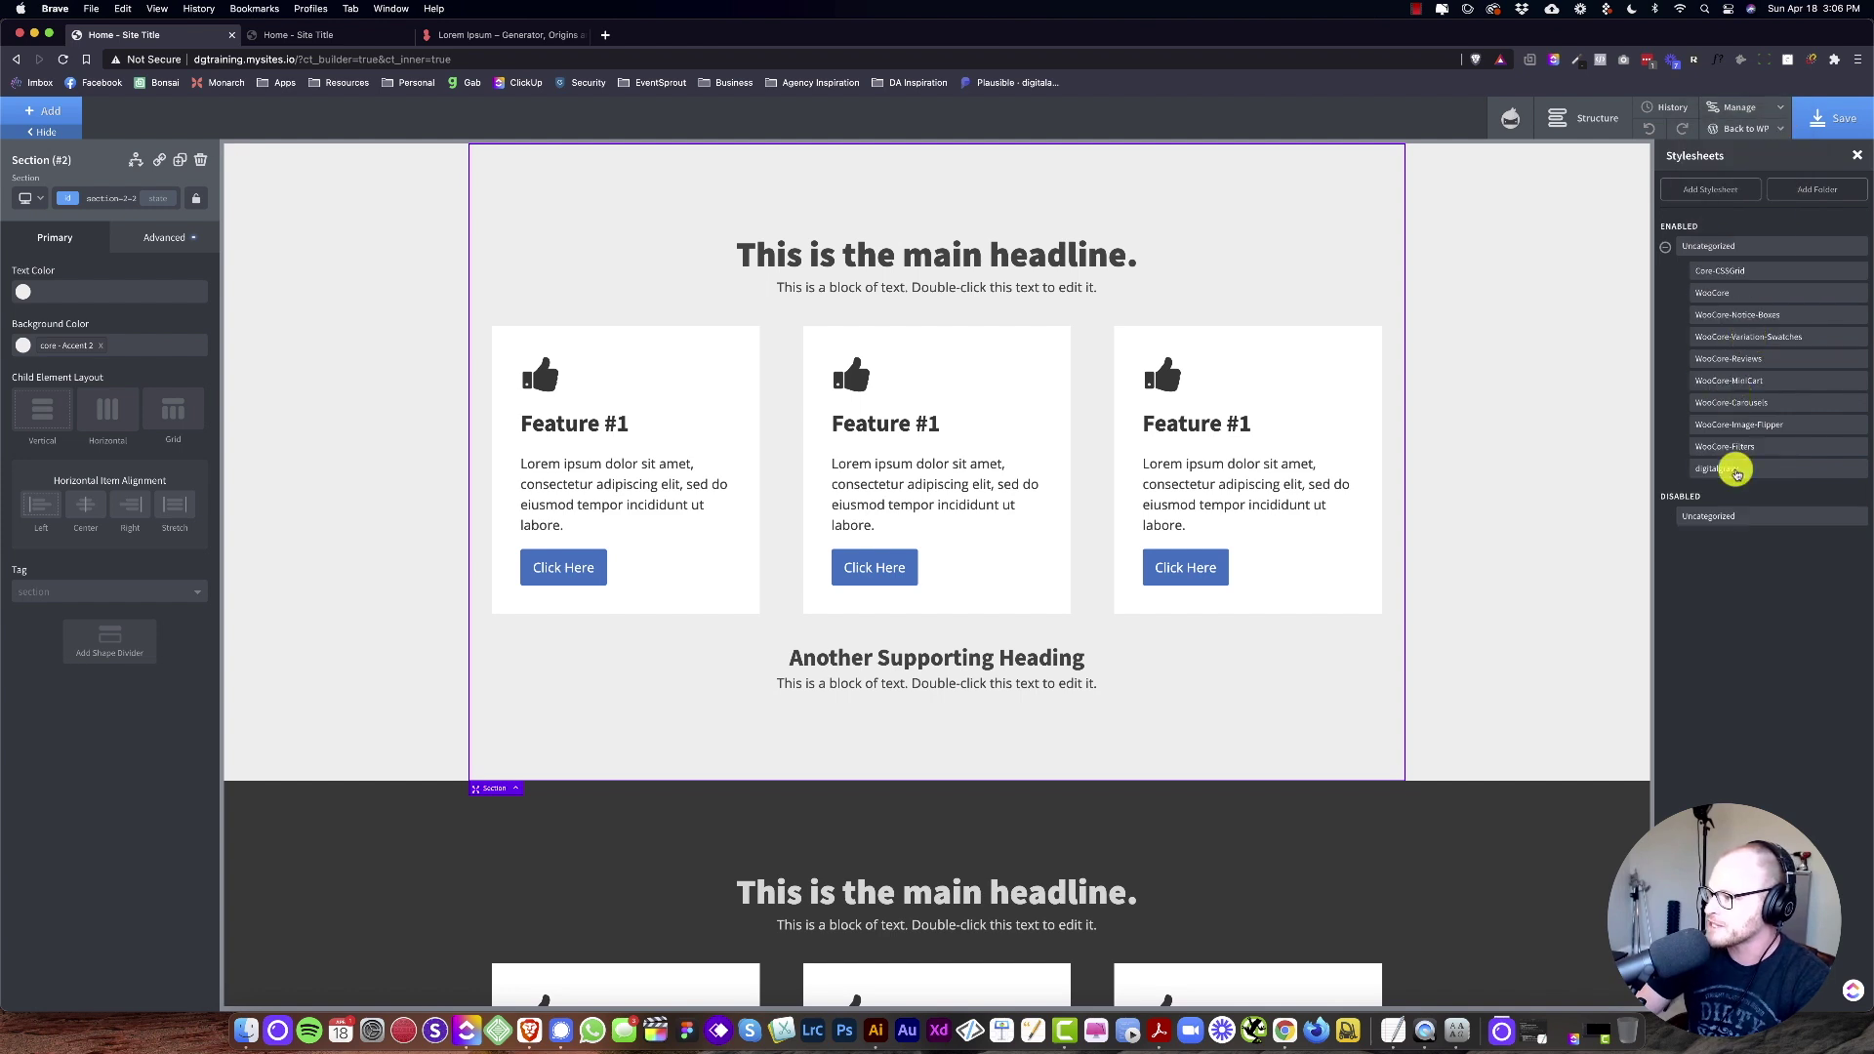
{"action": "left_click", "coordinate": [1732, 468]}
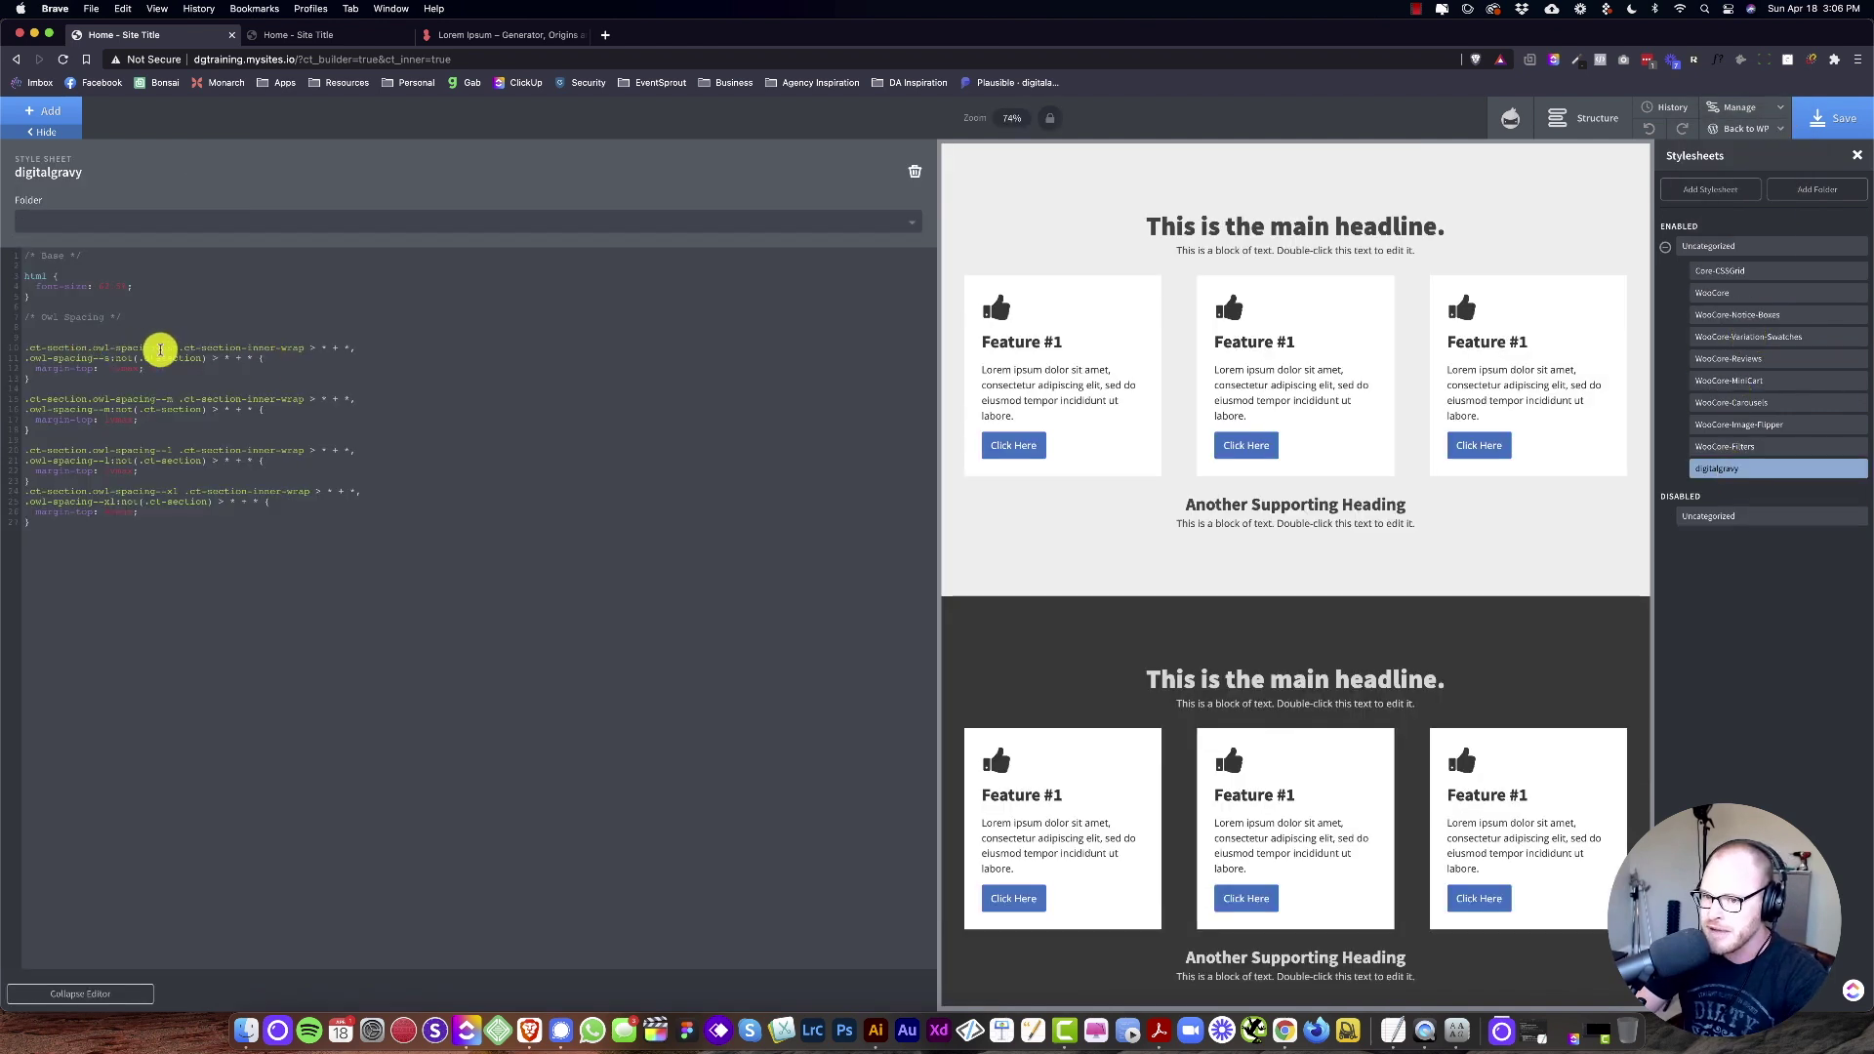
{"action": "left_click", "coordinate": [168, 348]}
{"action": "type", "text": "x"}
{"action": "key", "text": "BackSpace"}
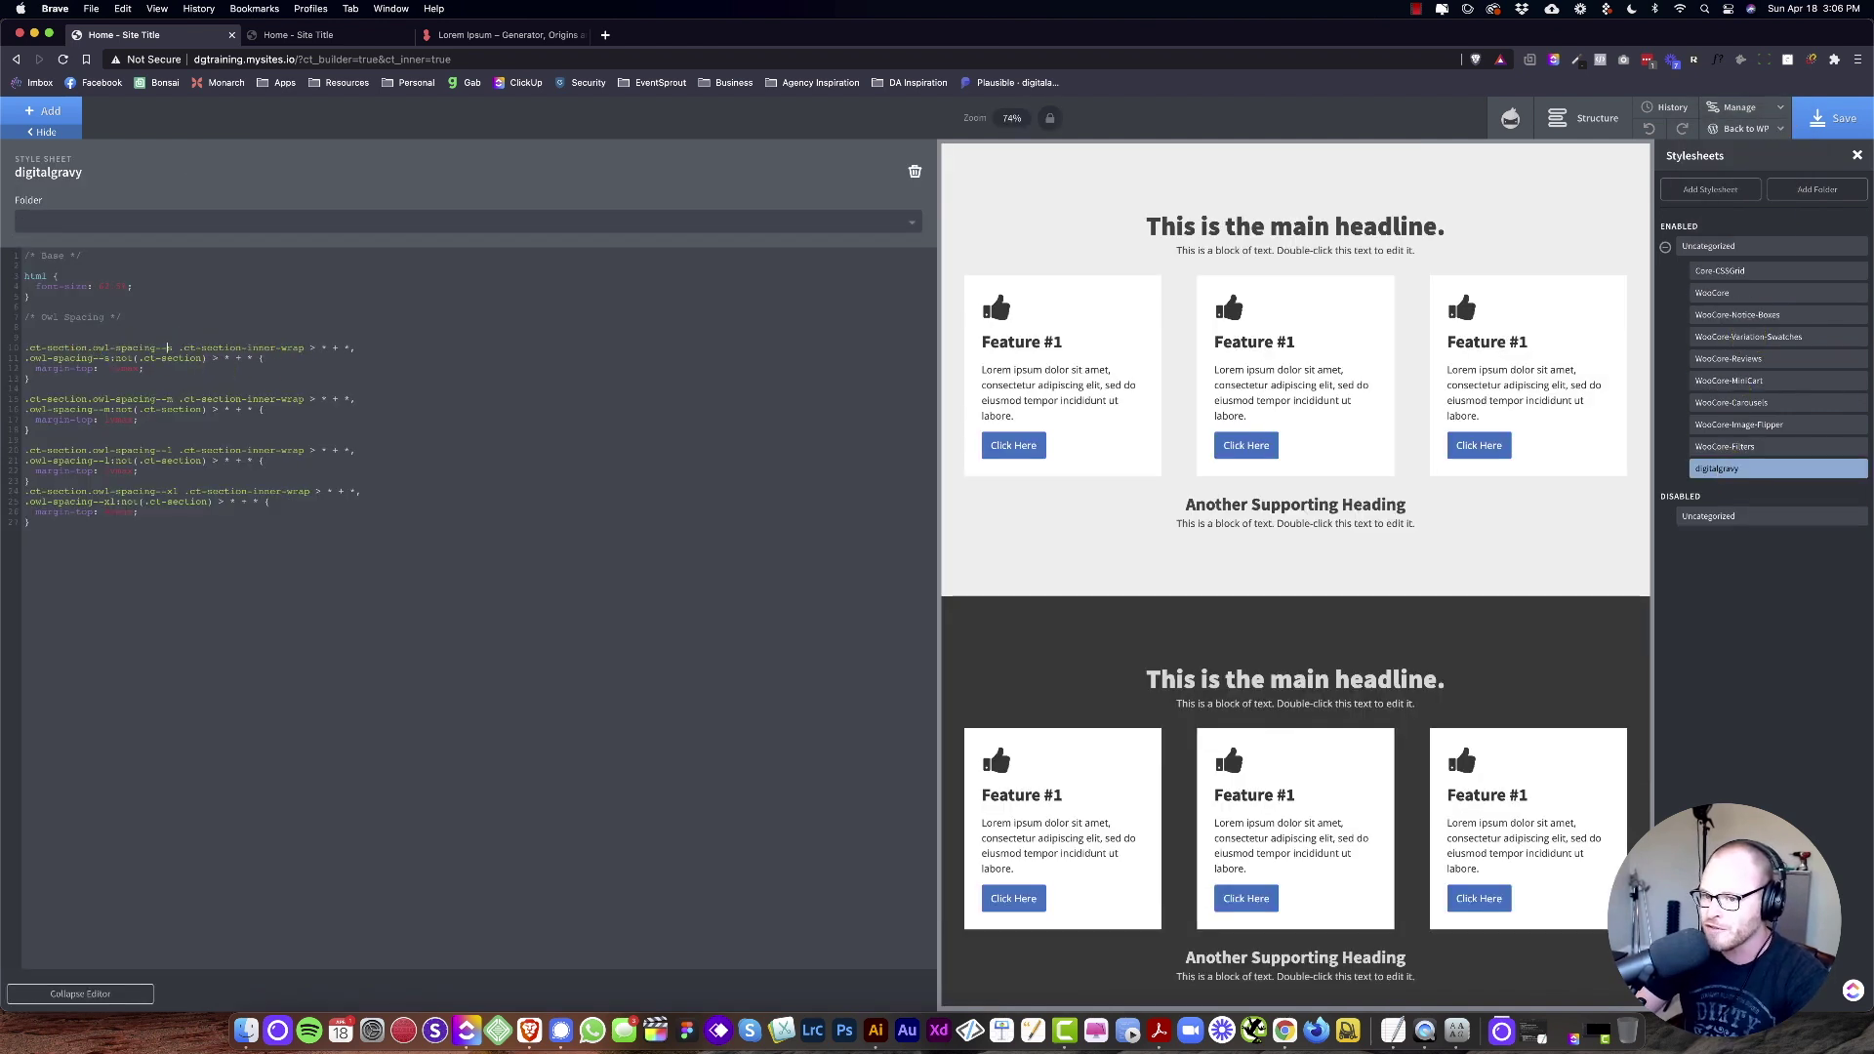
{"action": "left_click", "coordinate": [141, 420]}
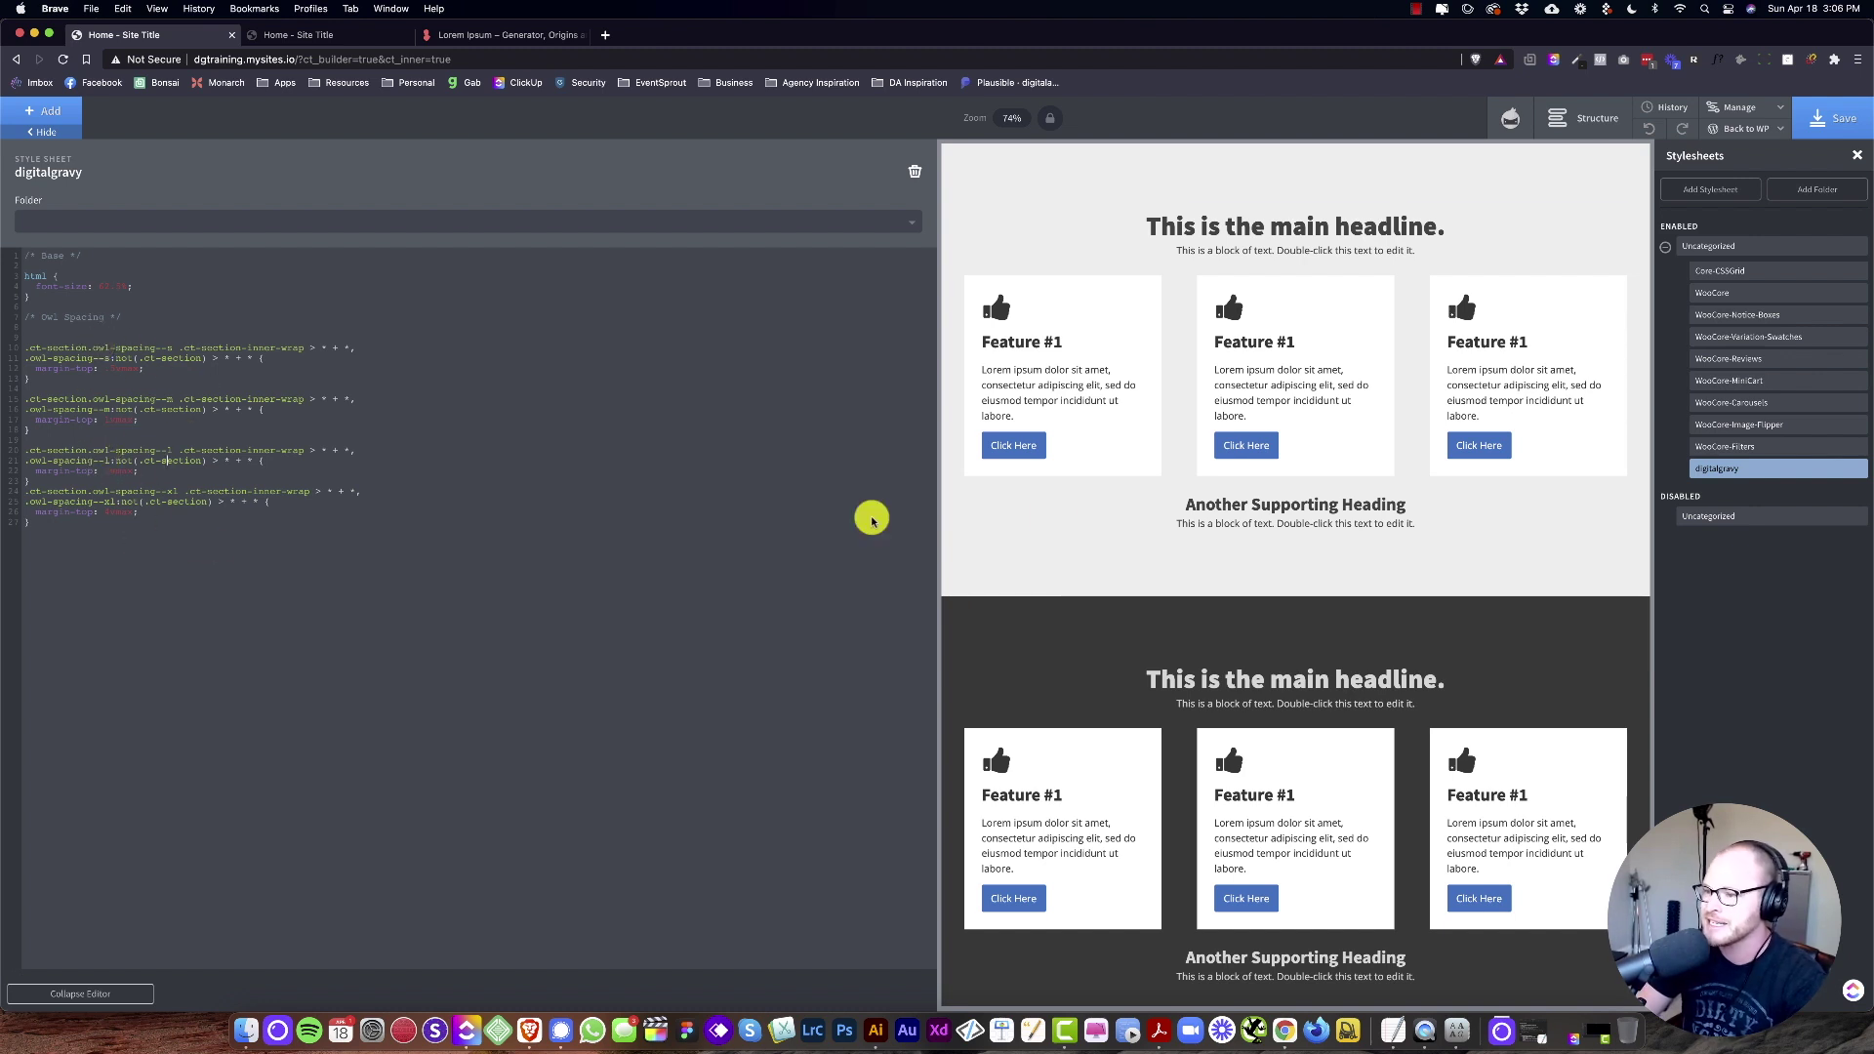
Step: Wrap the first card's heading in a div and move the card's icon into that div above the heading
{"action": "left_click", "coordinate": [1075, 550]}
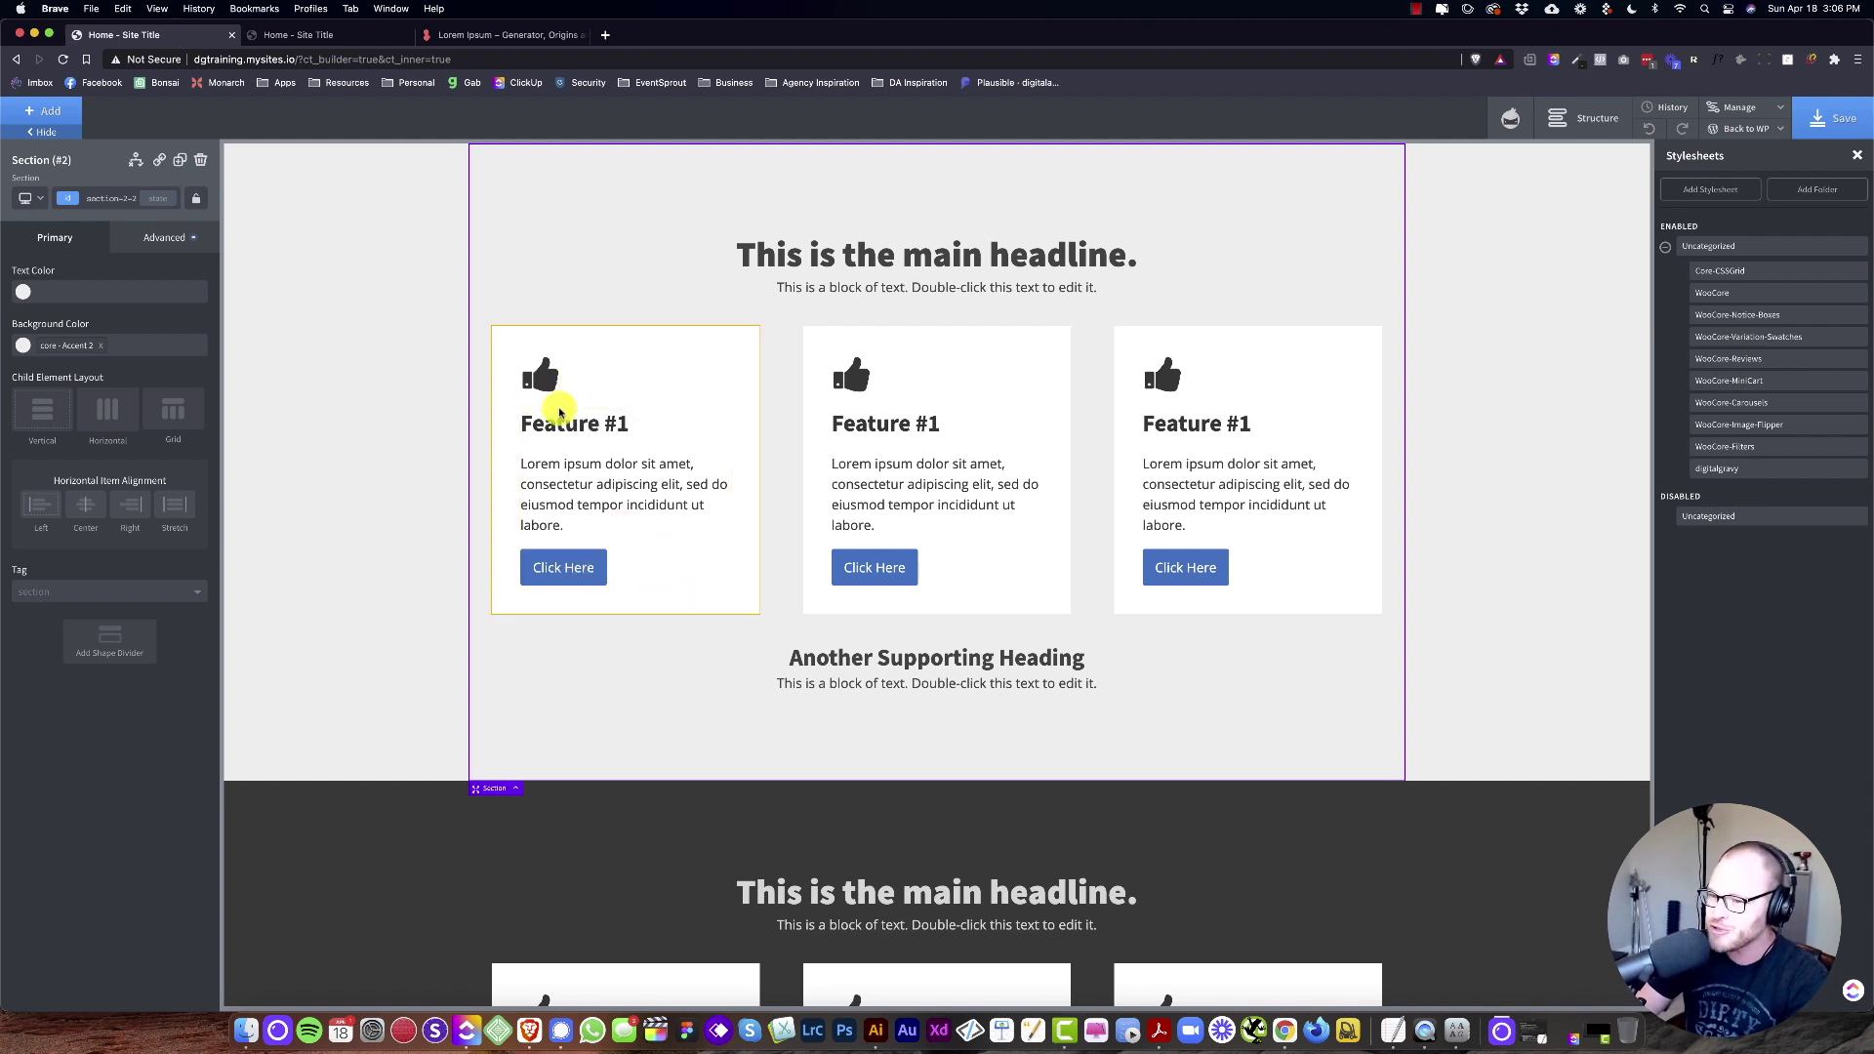
{"action": "left_click", "coordinate": [589, 433]}
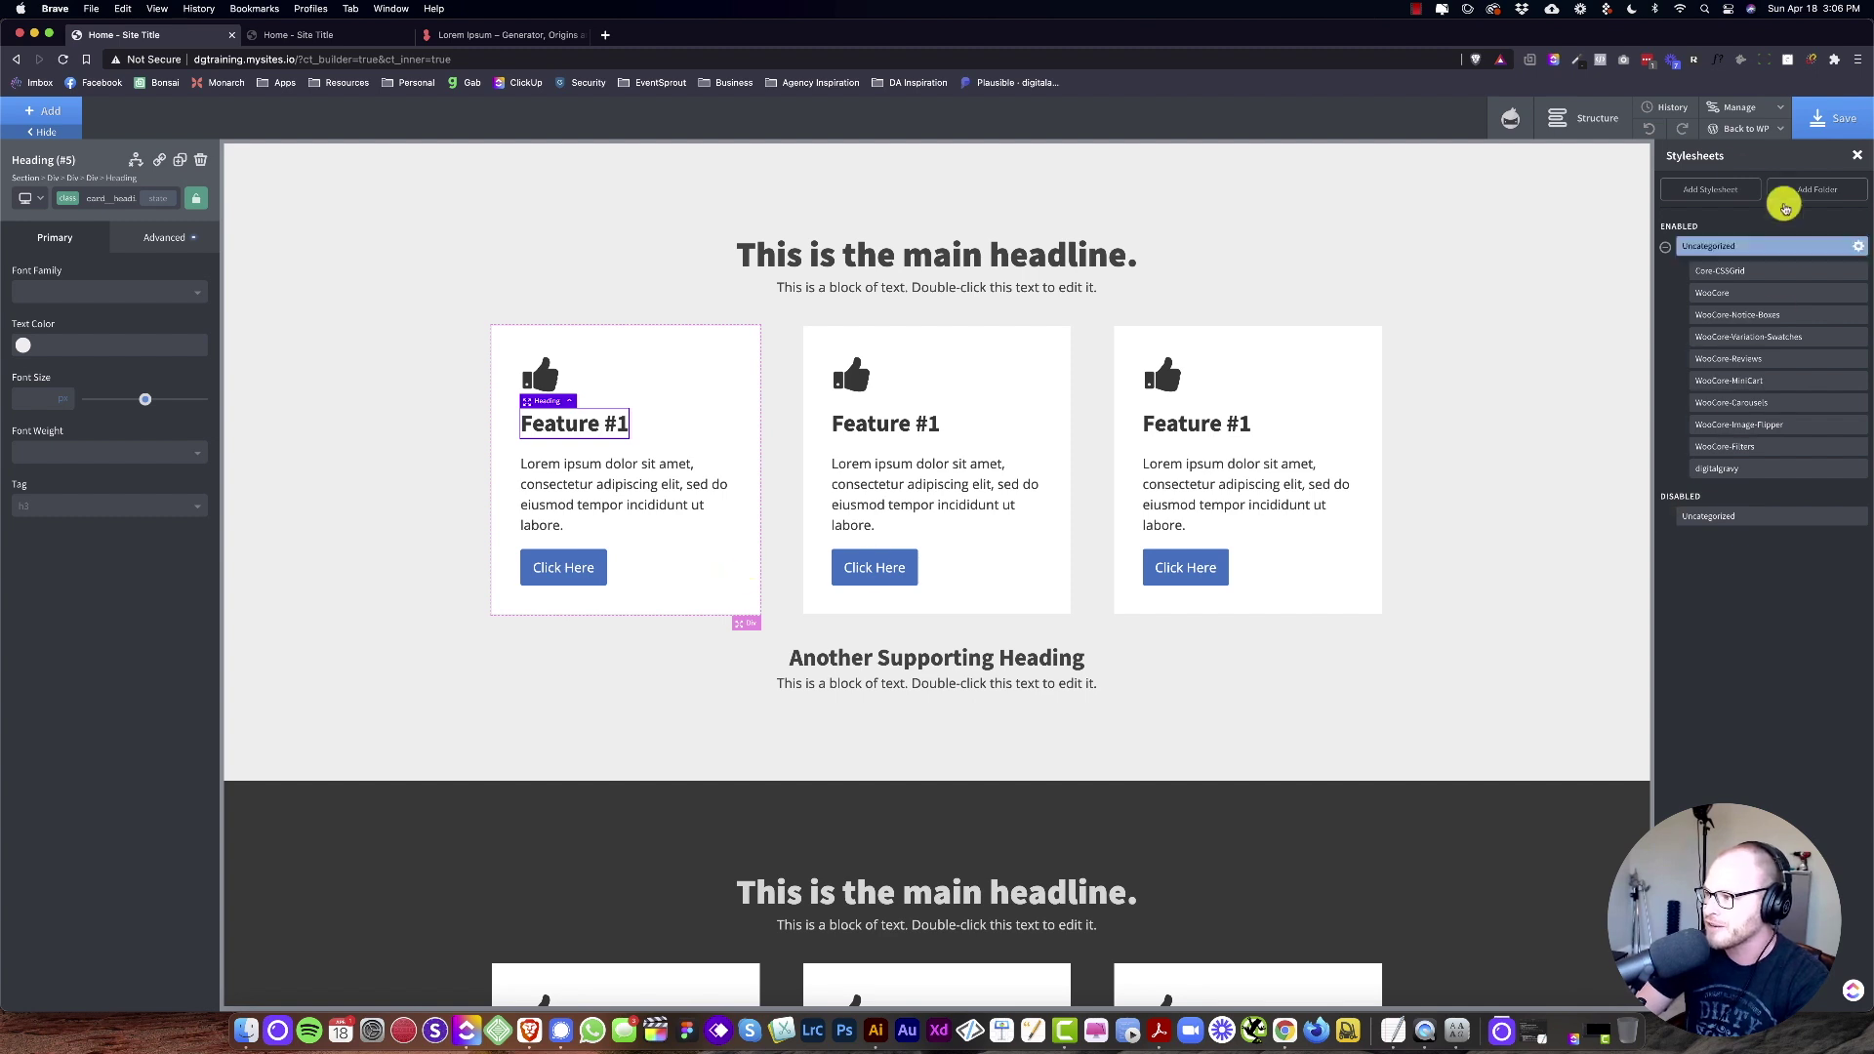
{"action": "left_click", "coordinate": [1598, 121]}
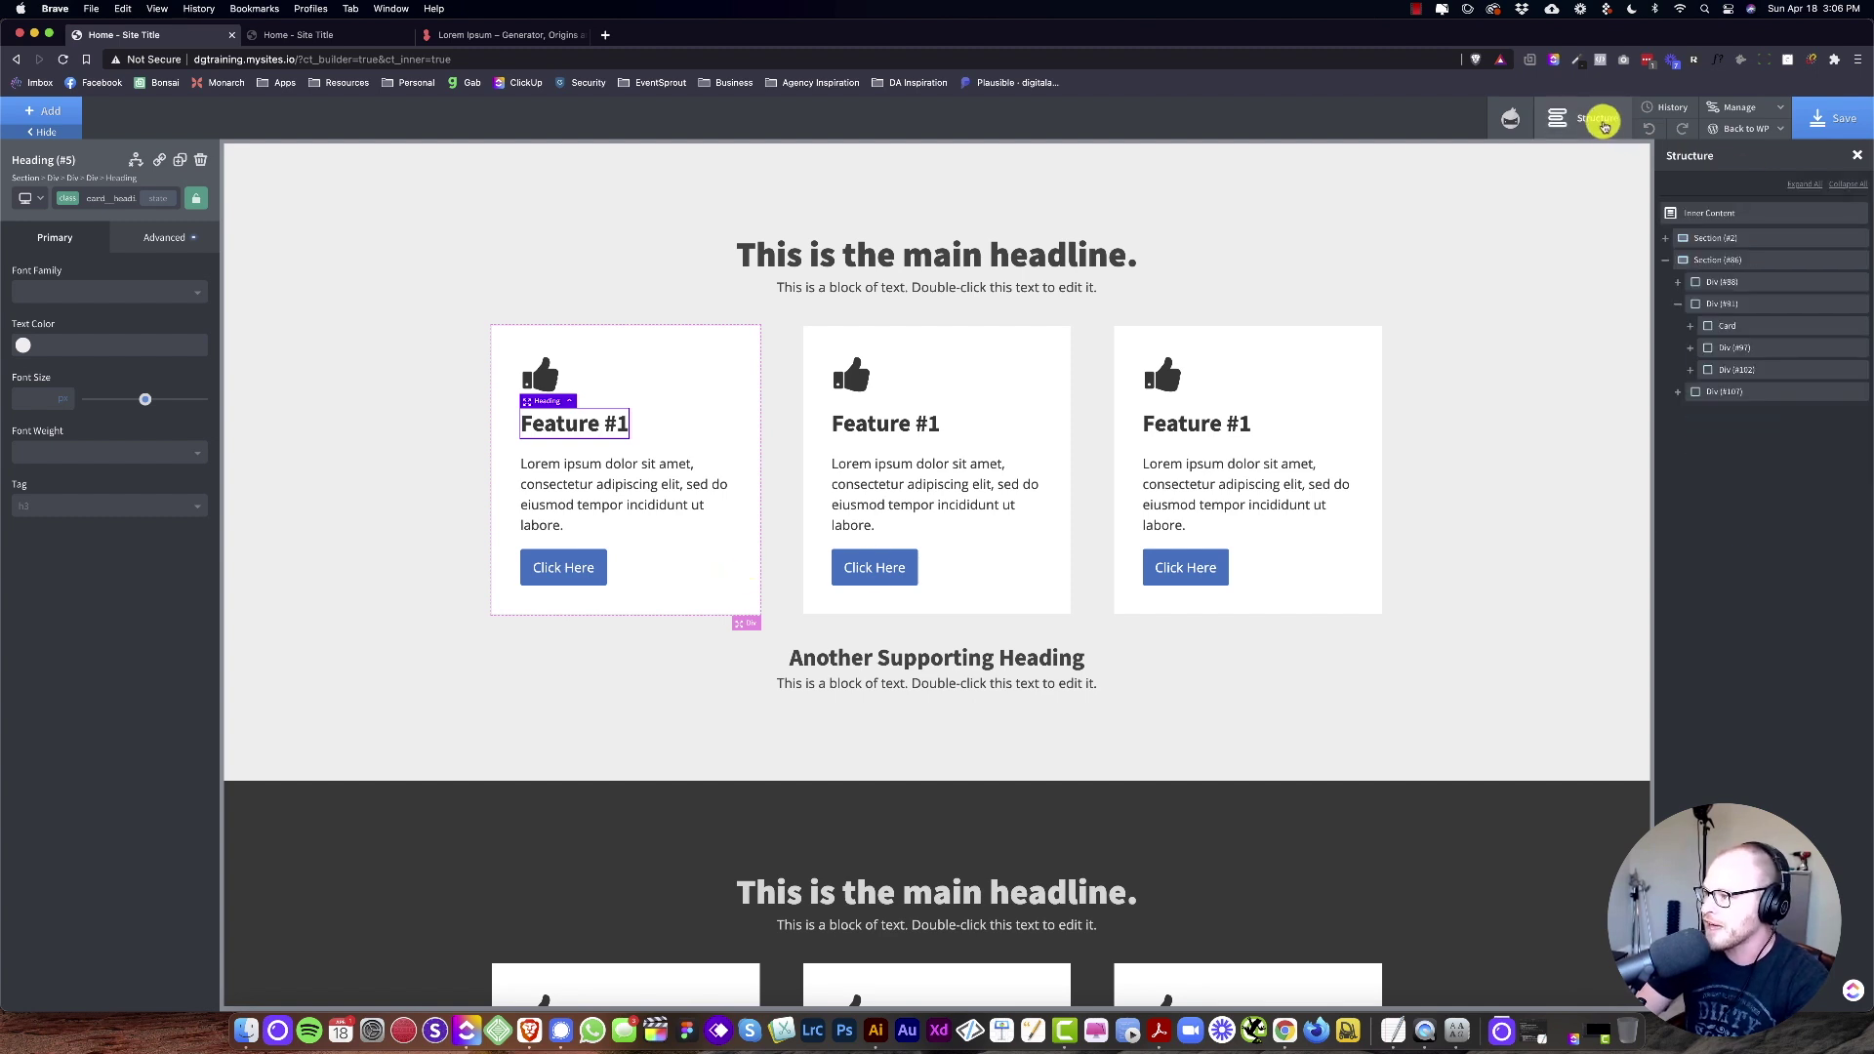
{"action": "left_click", "coordinate": [712, 385]}
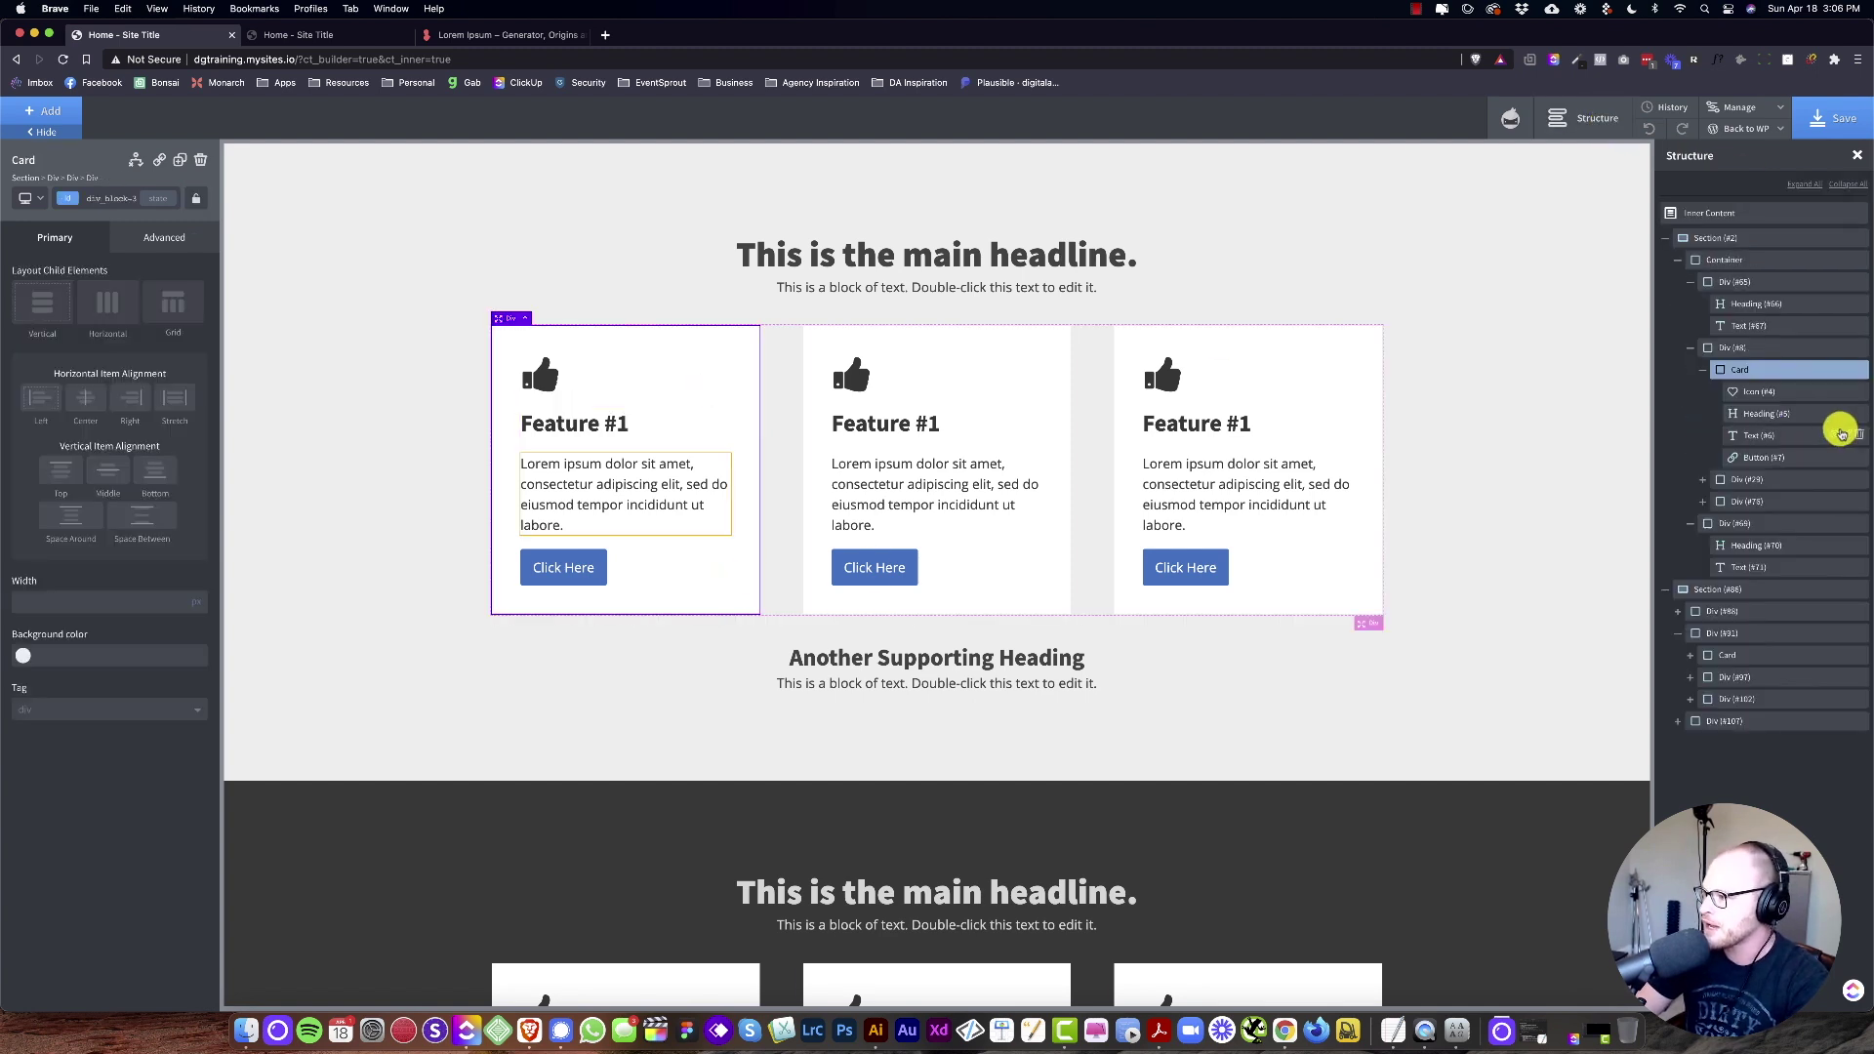
{"action": "left_click", "coordinate": [1769, 414]}
{"action": "left_click", "coordinate": [1847, 415]}
{"action": "left_click", "coordinate": [1782, 470]}
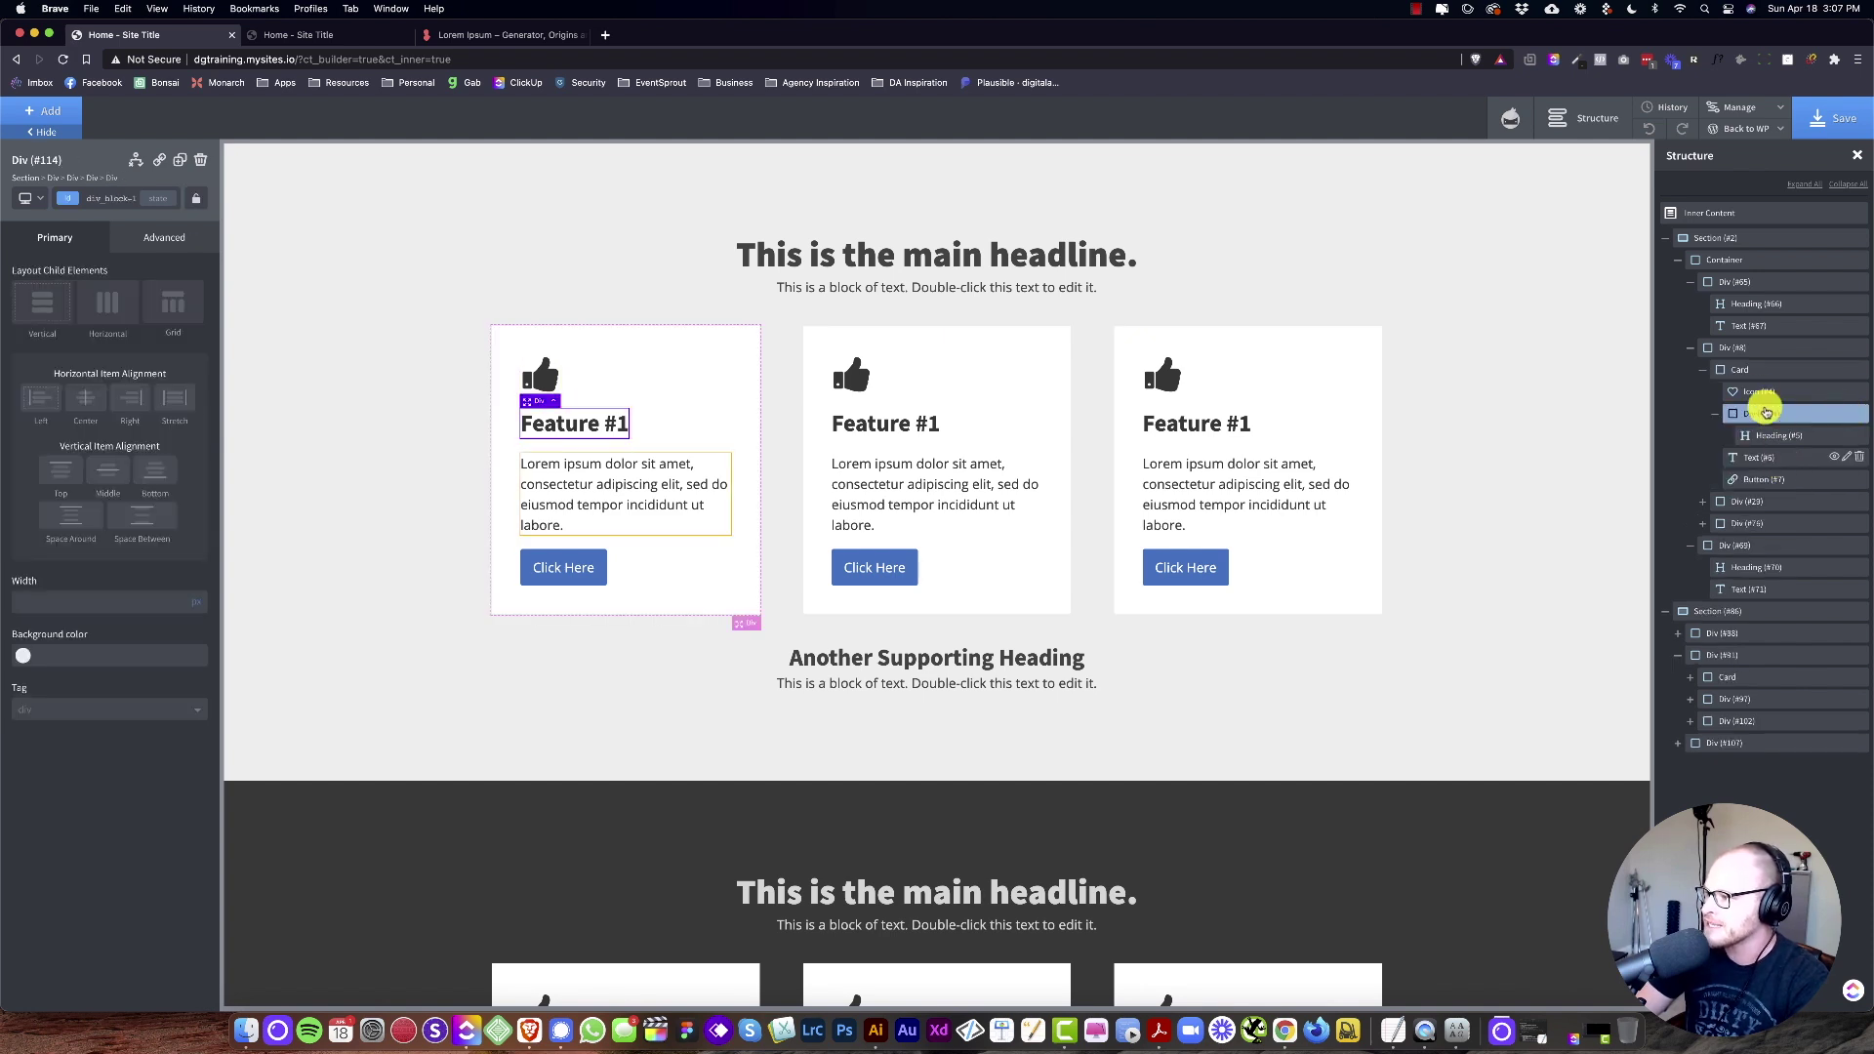
{"action": "left_click_drag", "start_coordinate": [1765, 391], "coordinate": [1773, 414]}
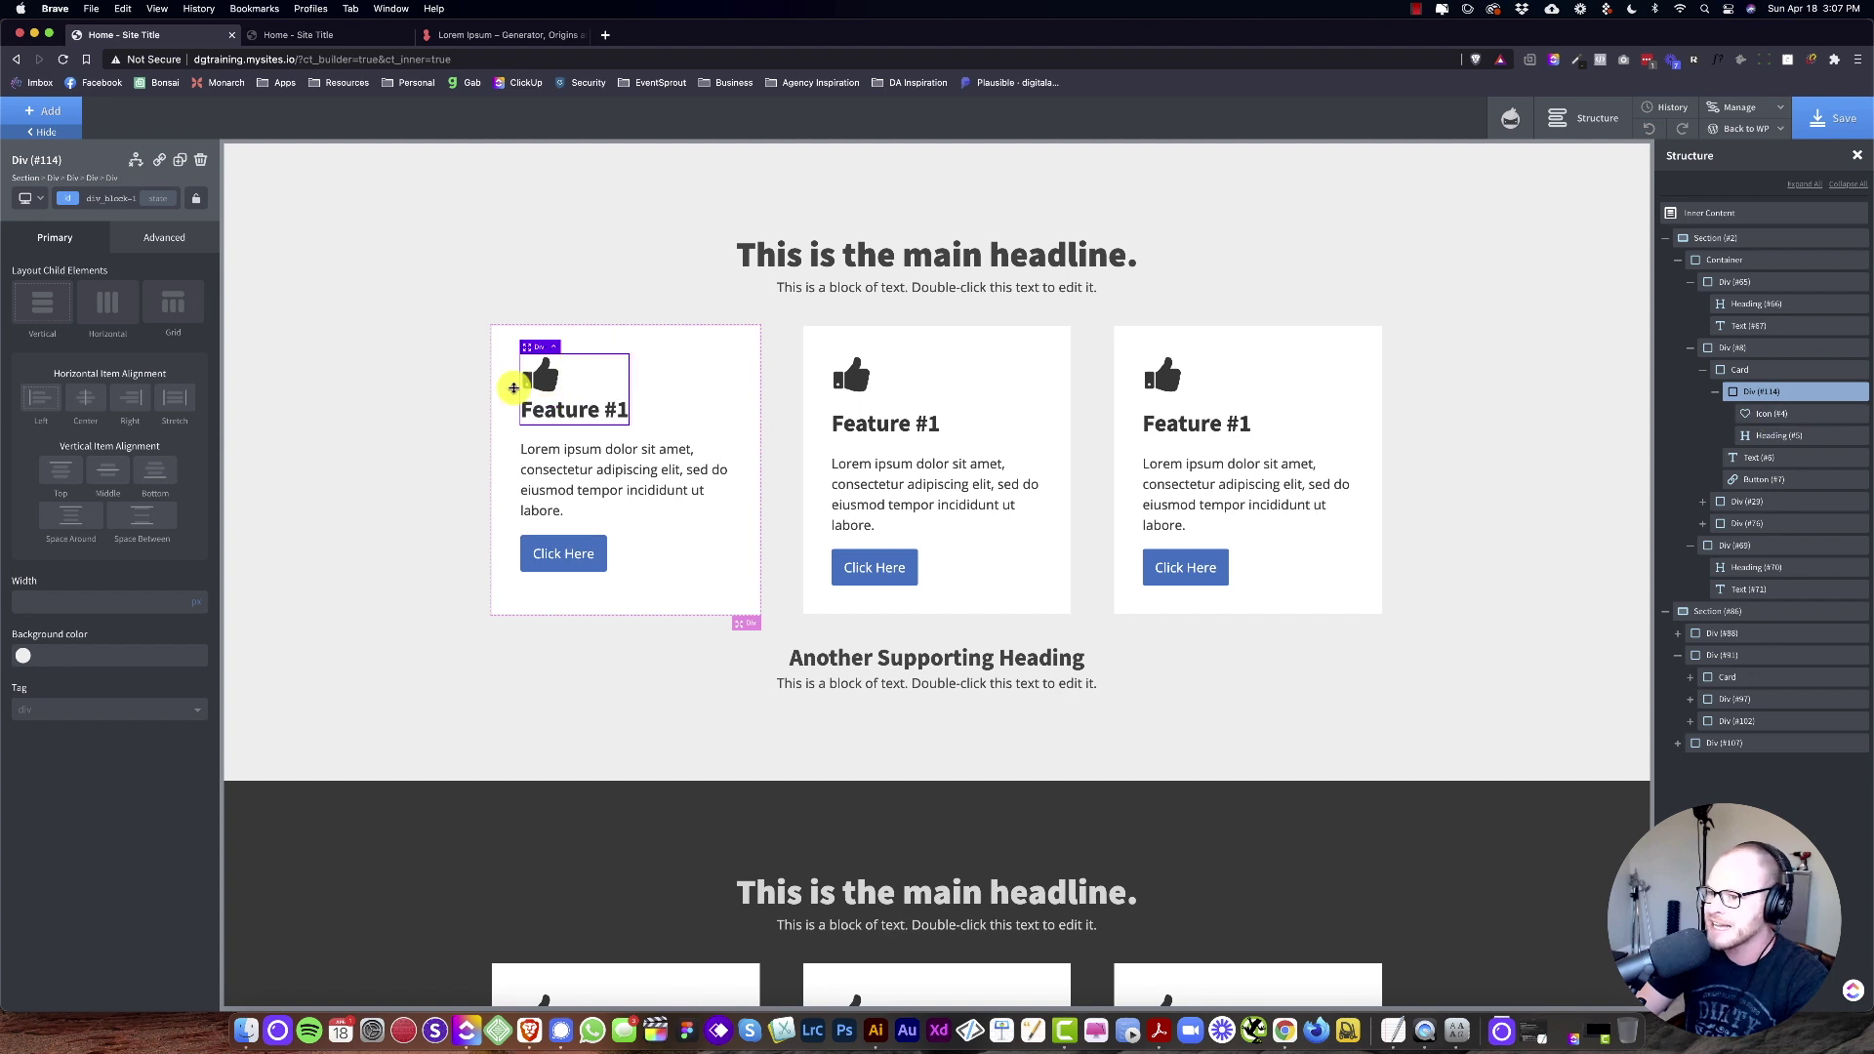
Step: Compare the icon and heading spacing in the first card with the other cards
{"action": "left_click", "coordinate": [430, 364]}
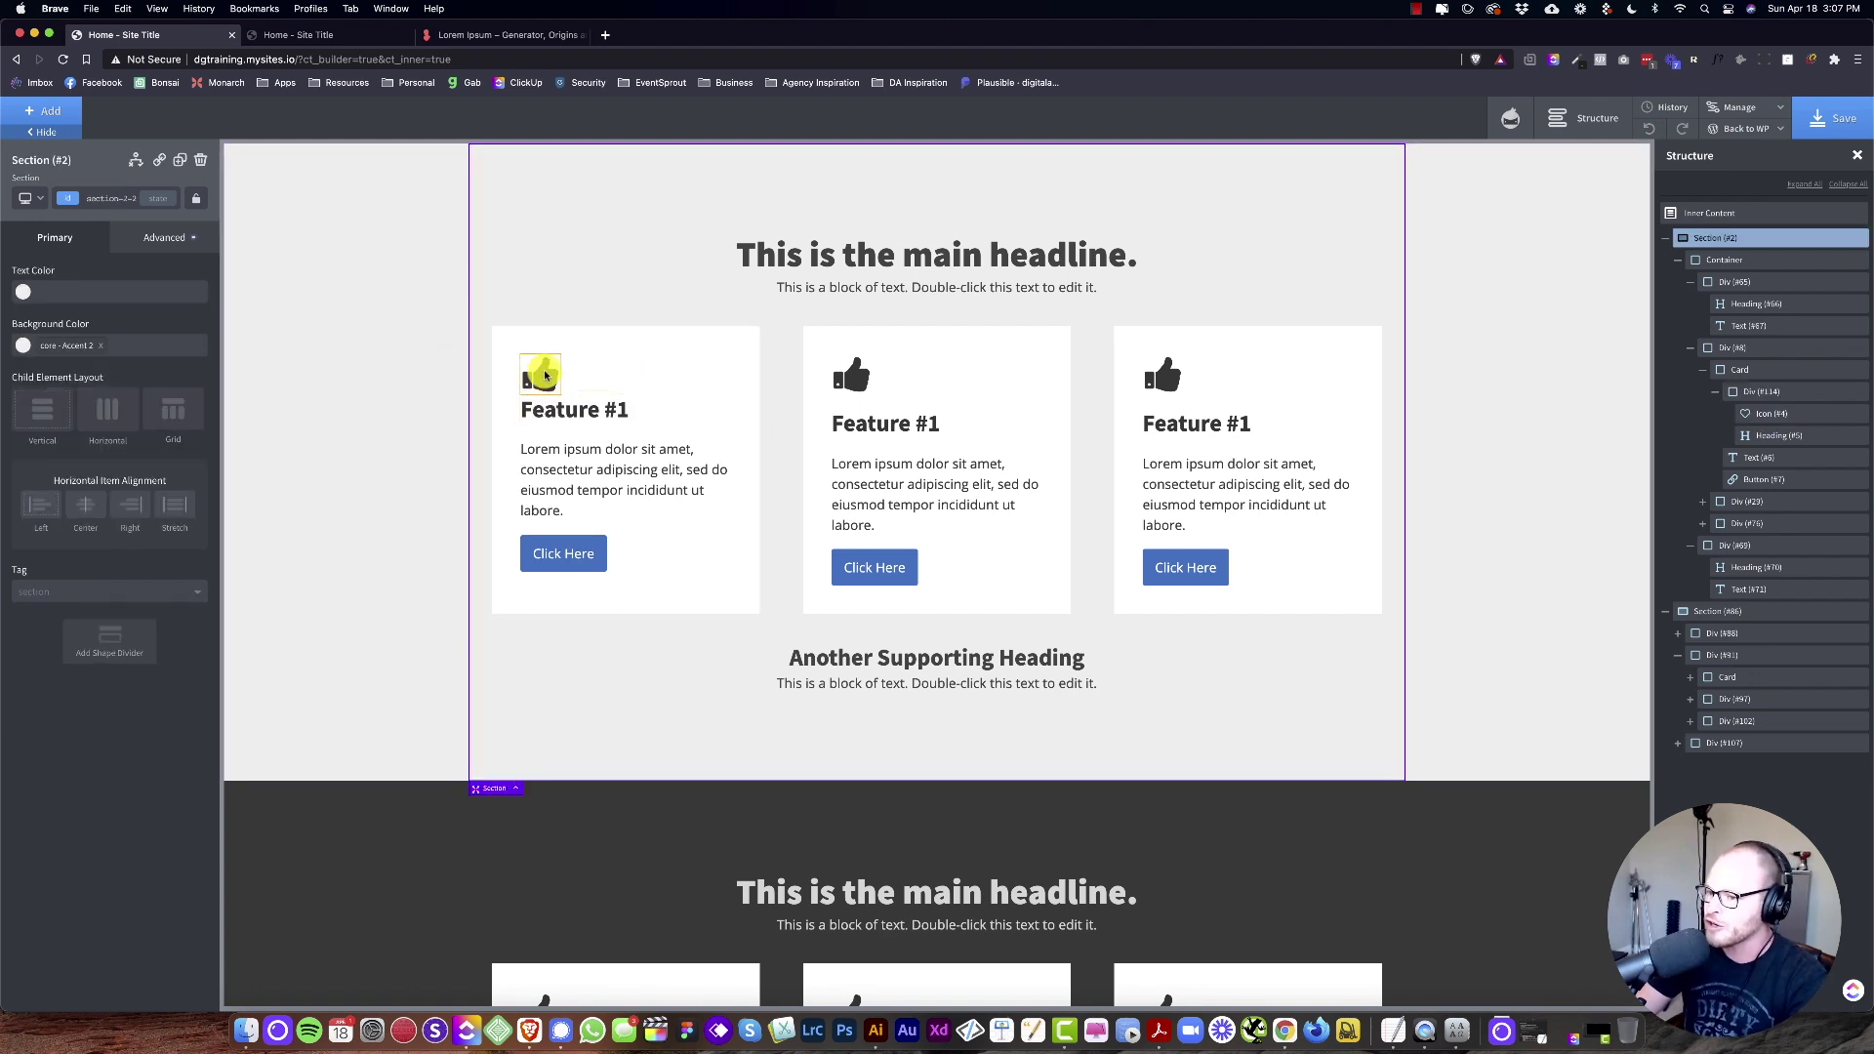
{"action": "left_click", "coordinate": [604, 379]}
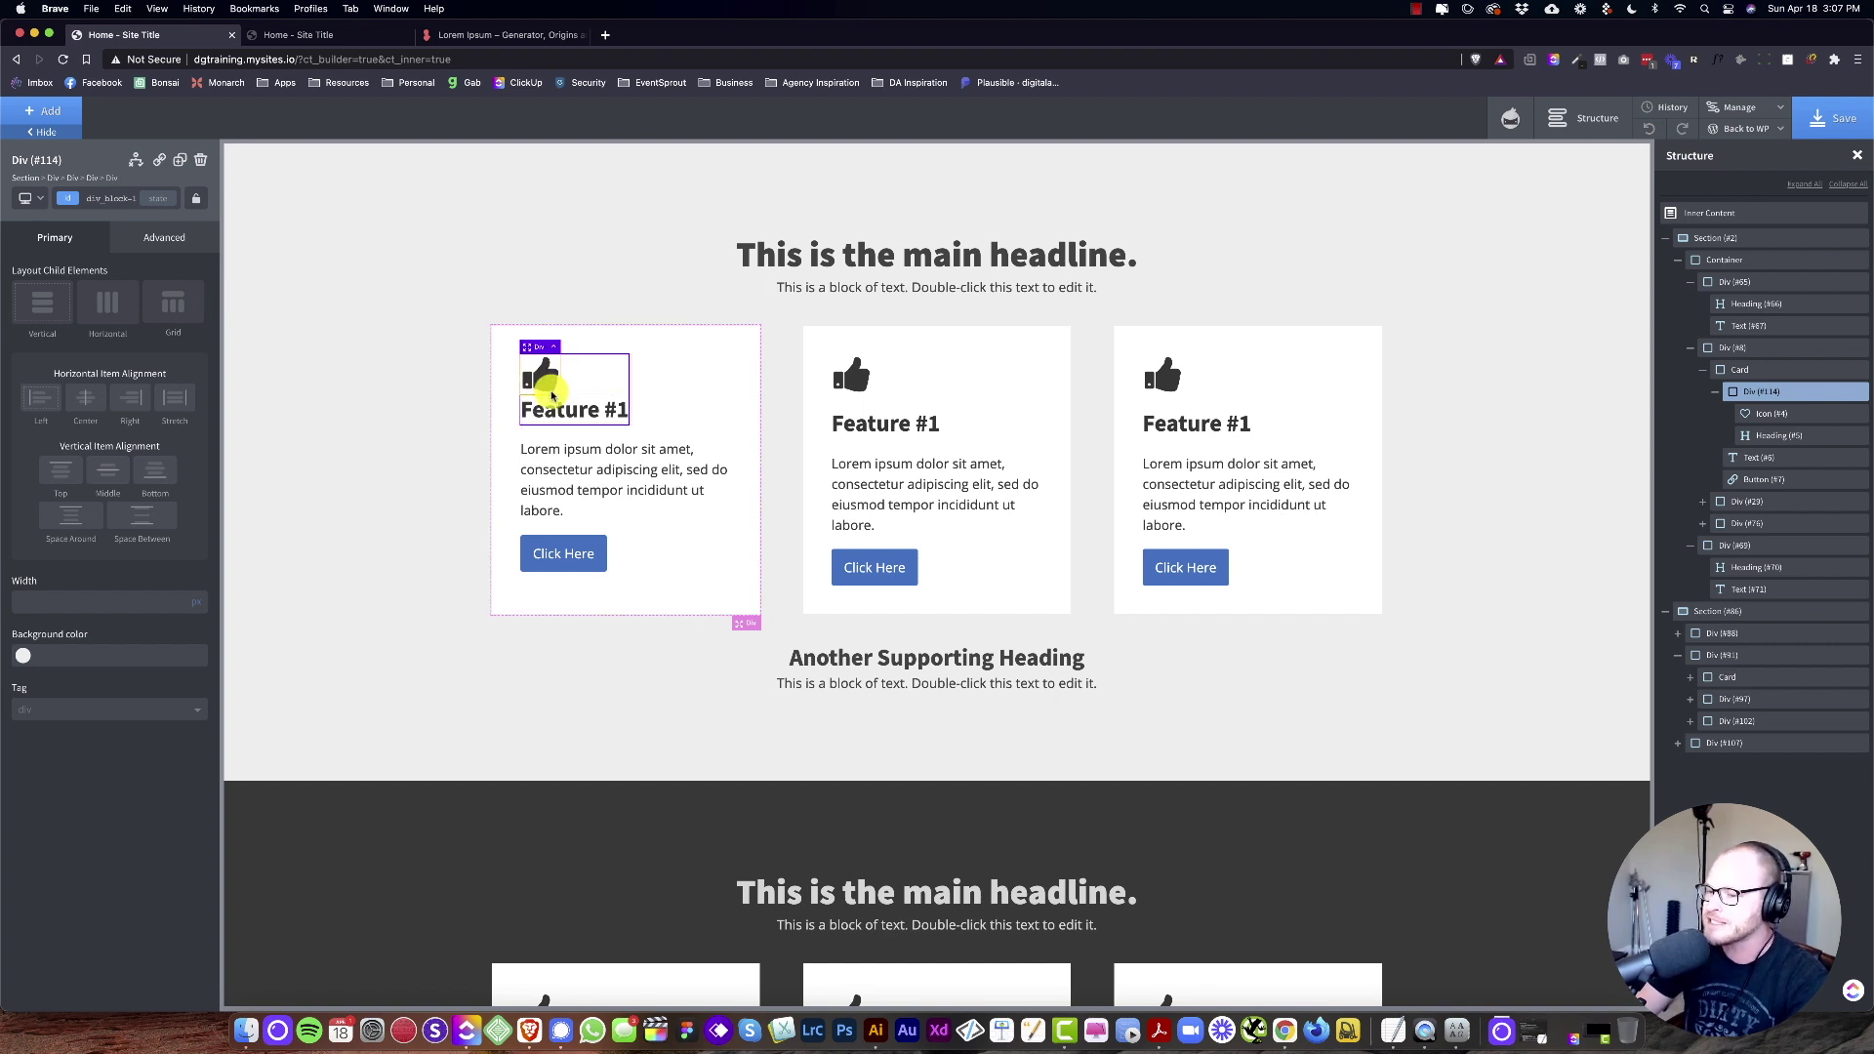
{"action": "left_click", "coordinate": [466, 415]}
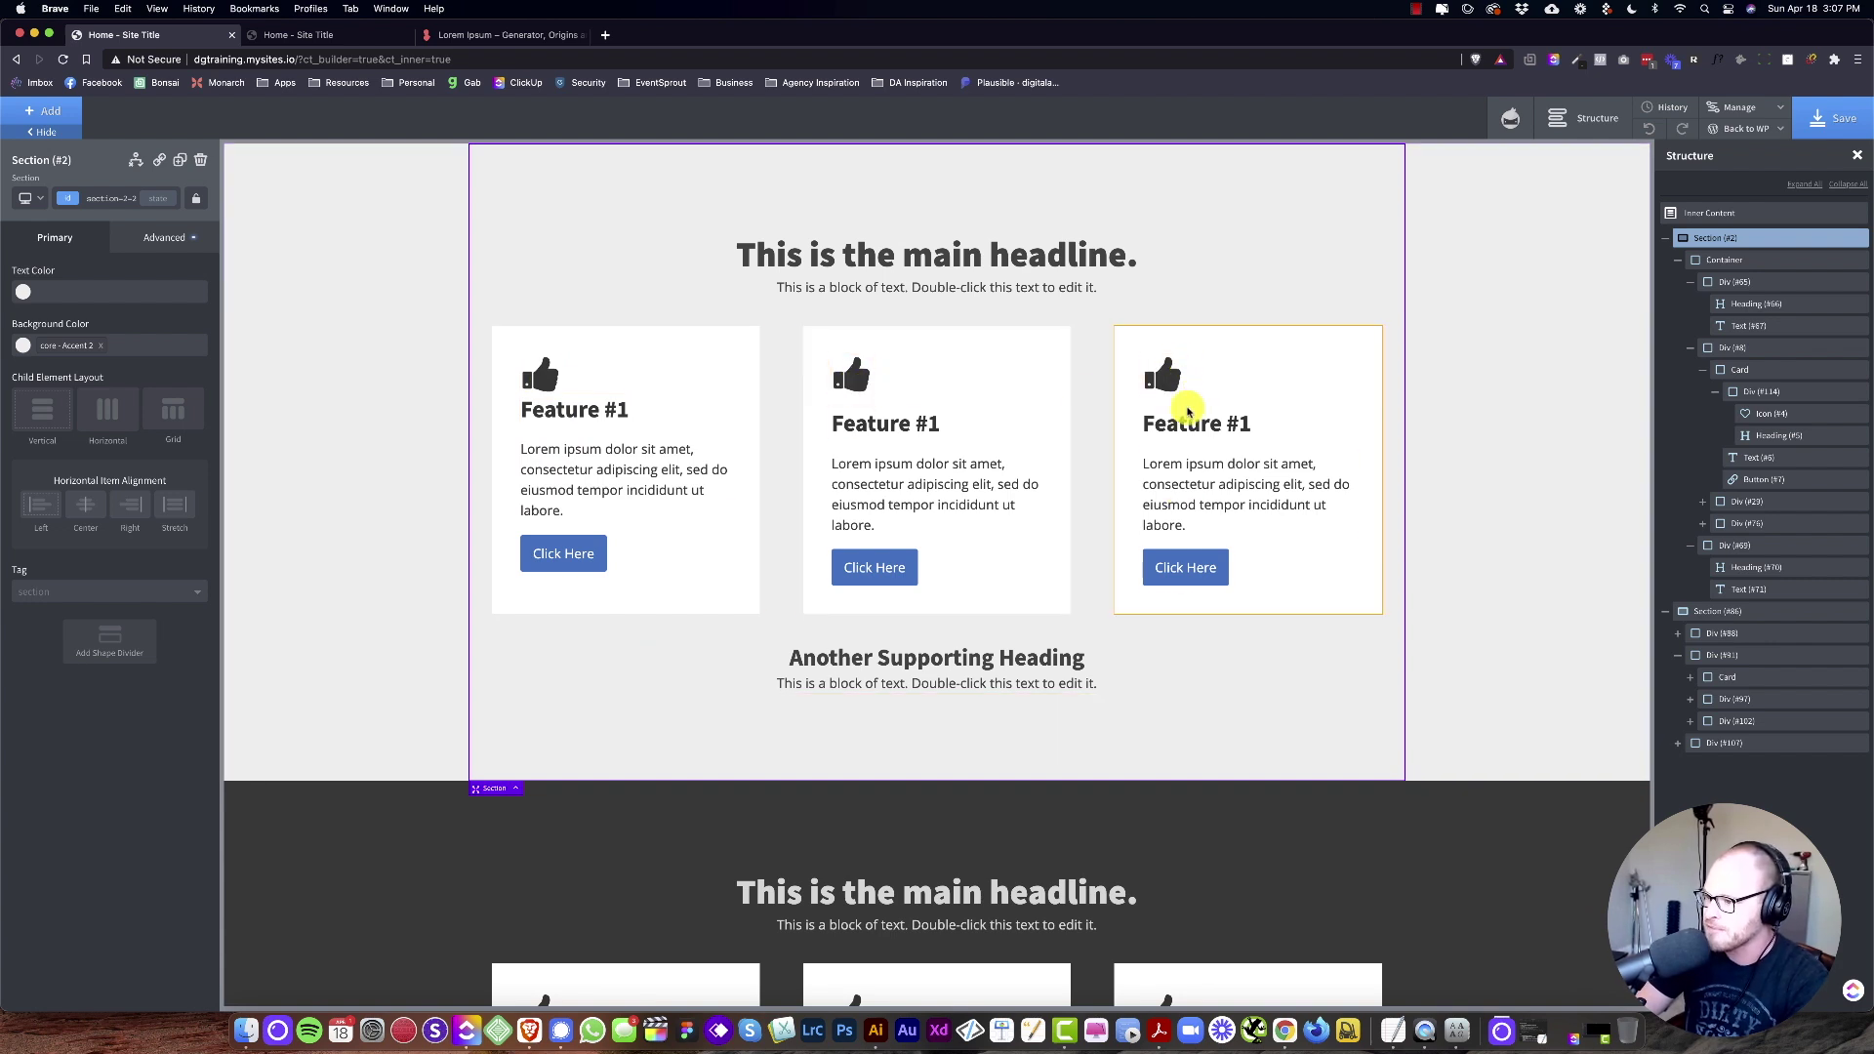
{"action": "left_click", "coordinate": [426, 523]}
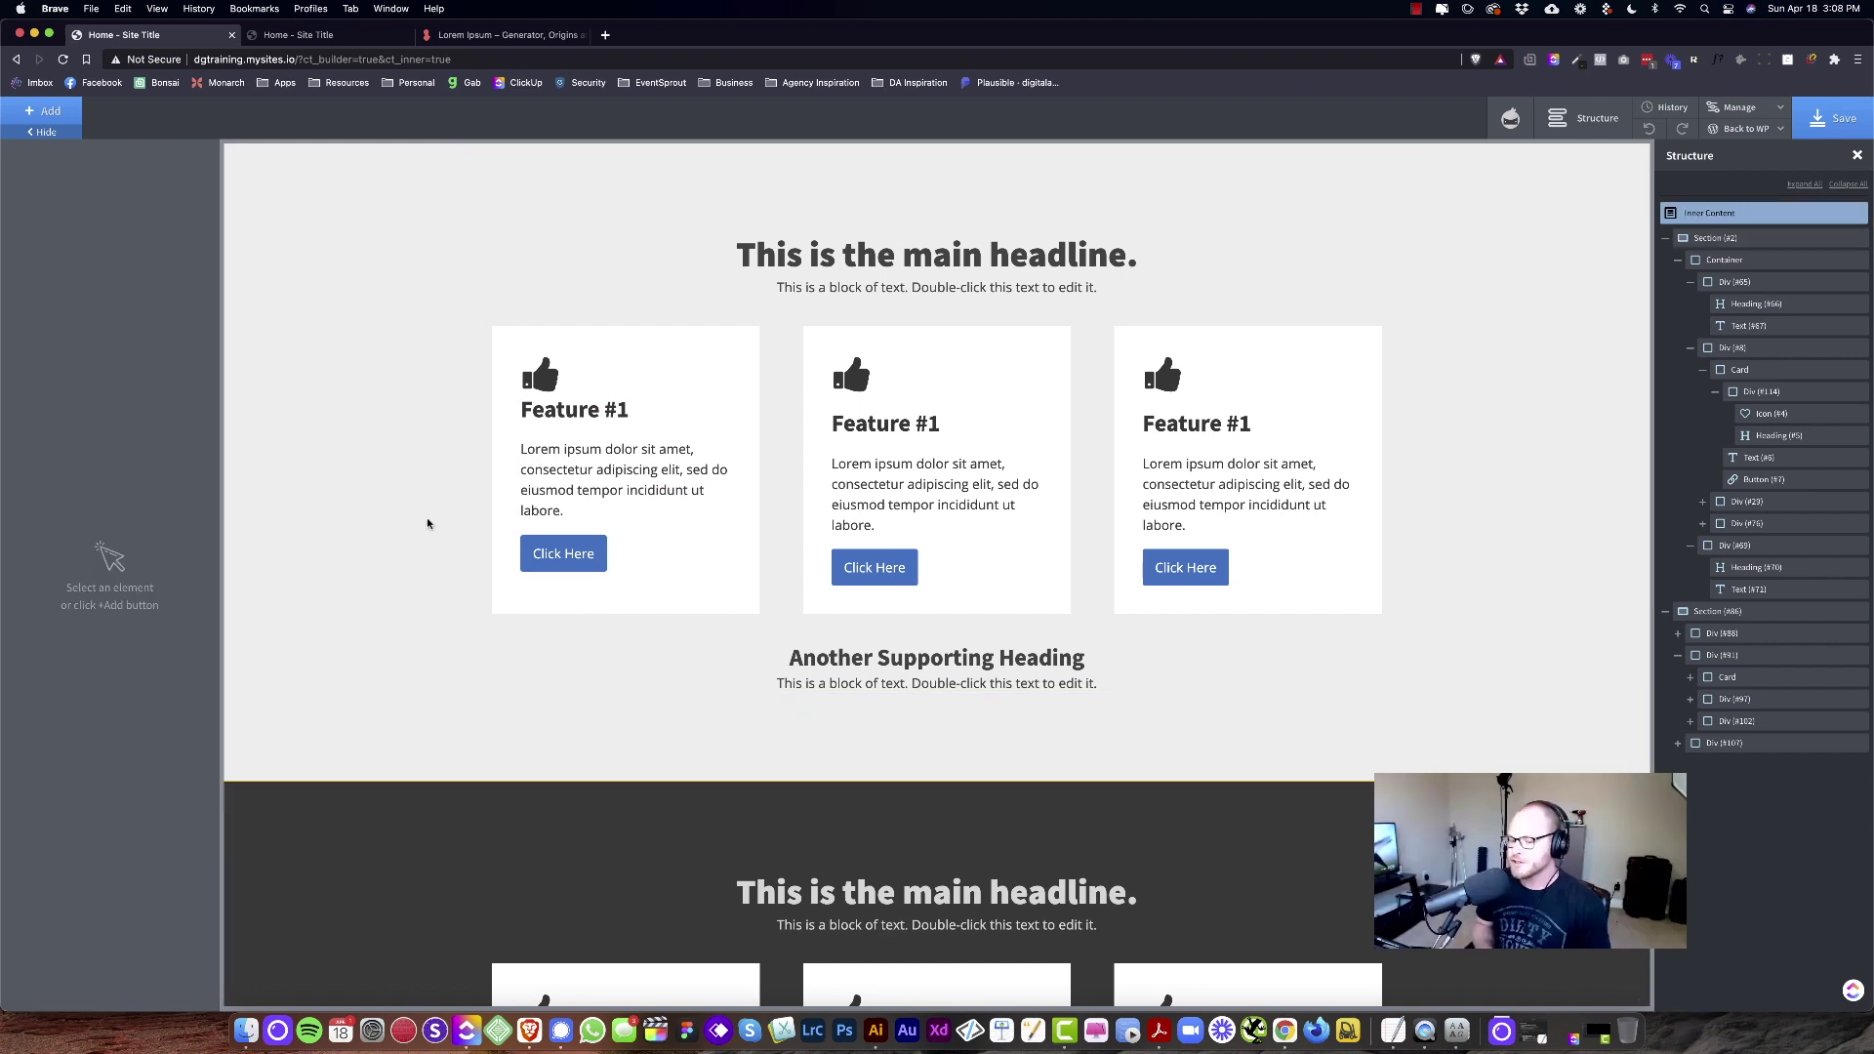